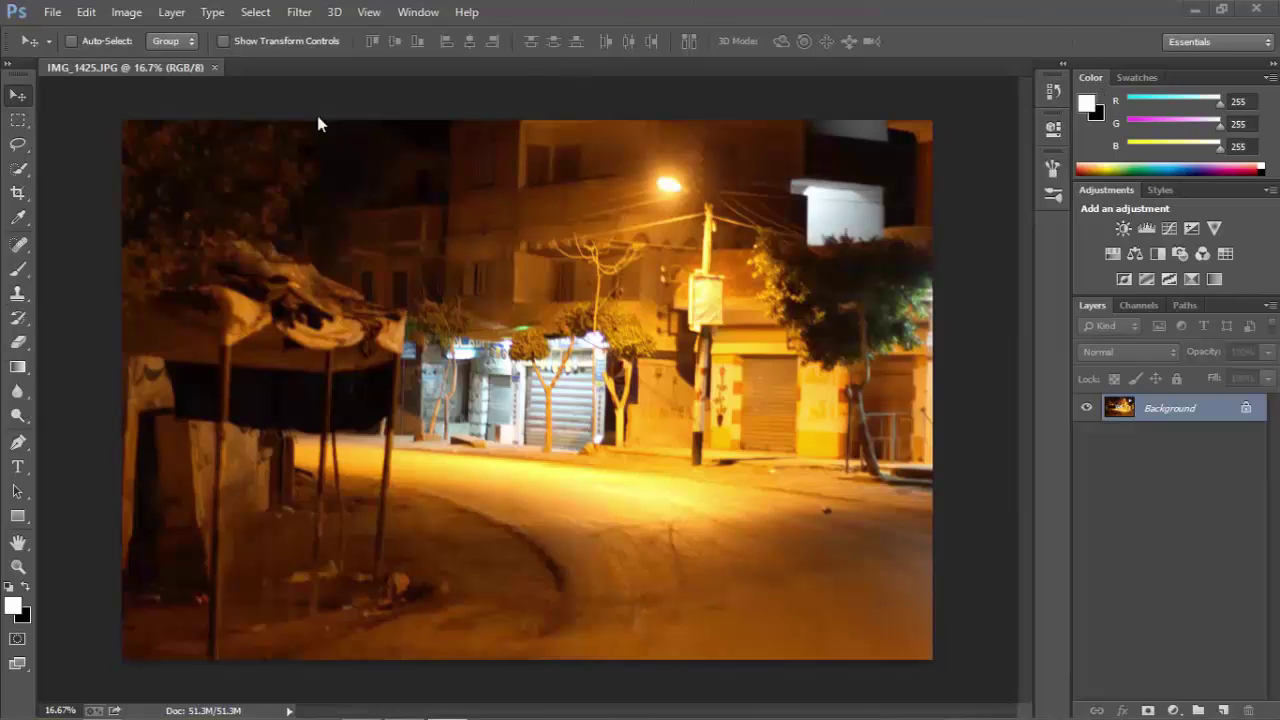
Close the IMG_1425.JPG document and pick the Eyedropper tool.
left_click(214, 67)
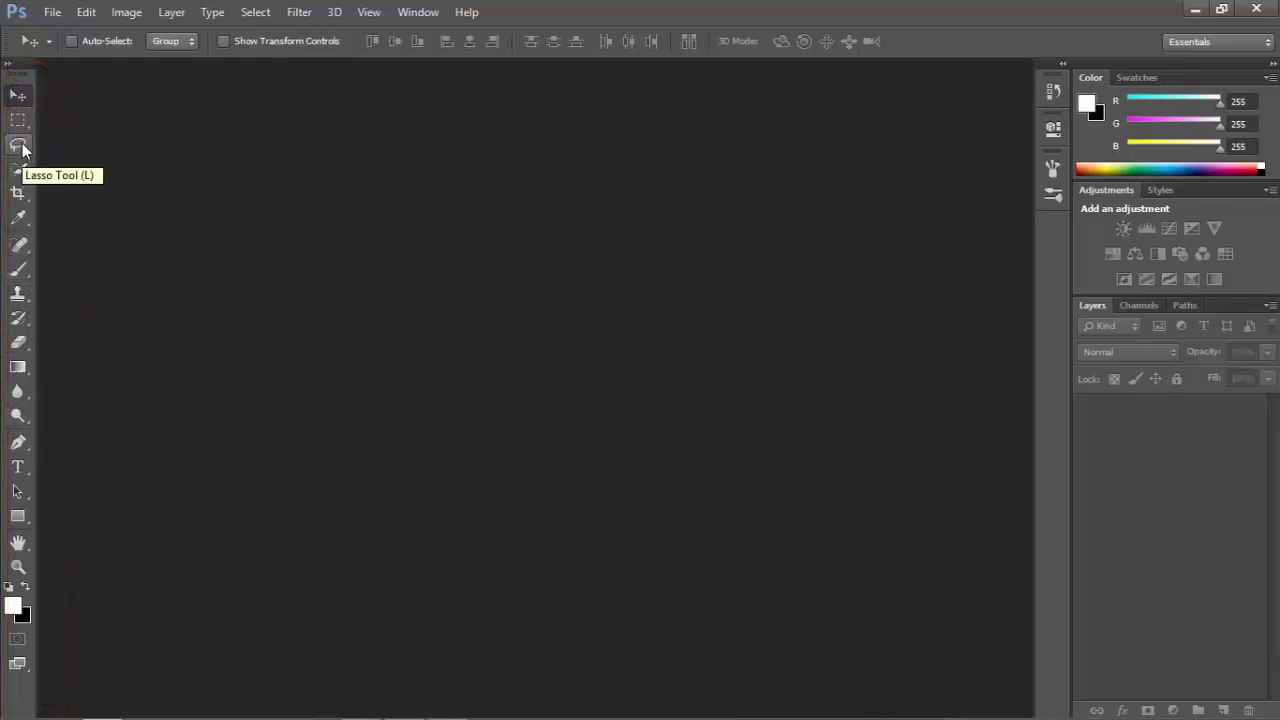
left_click(18, 217)
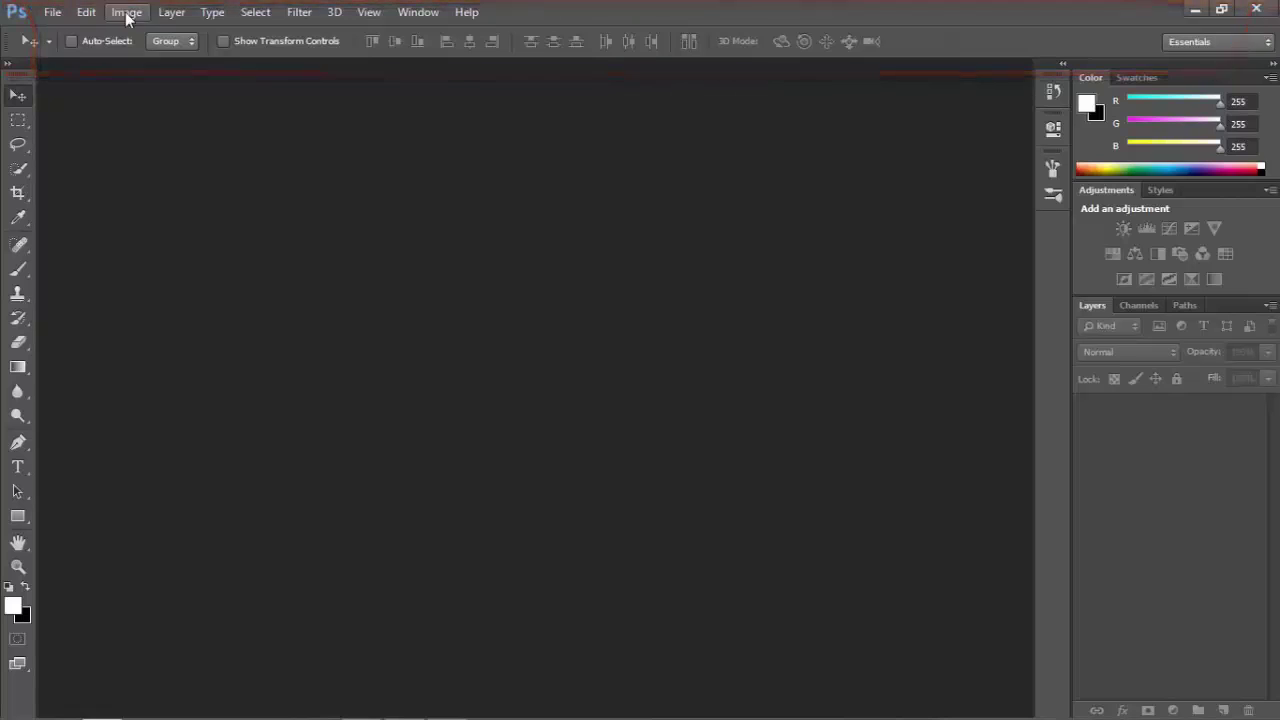
left_click(48, 13)
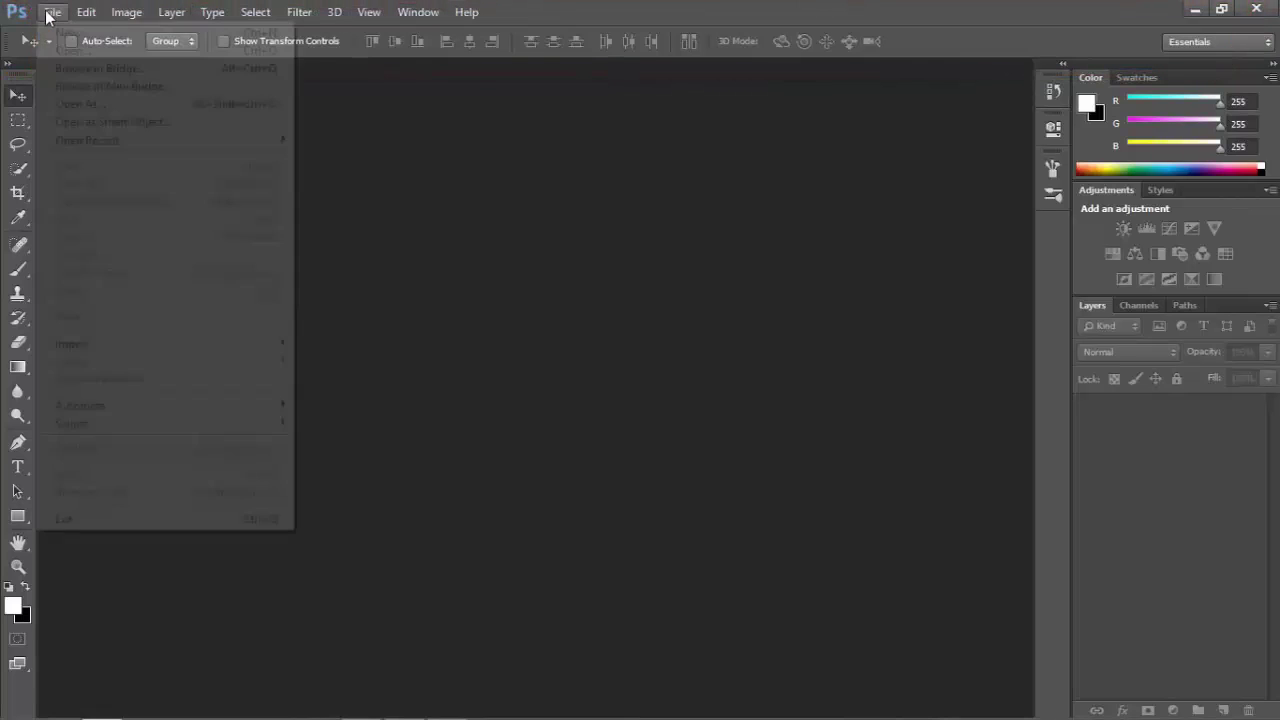
left_click(62, 13)
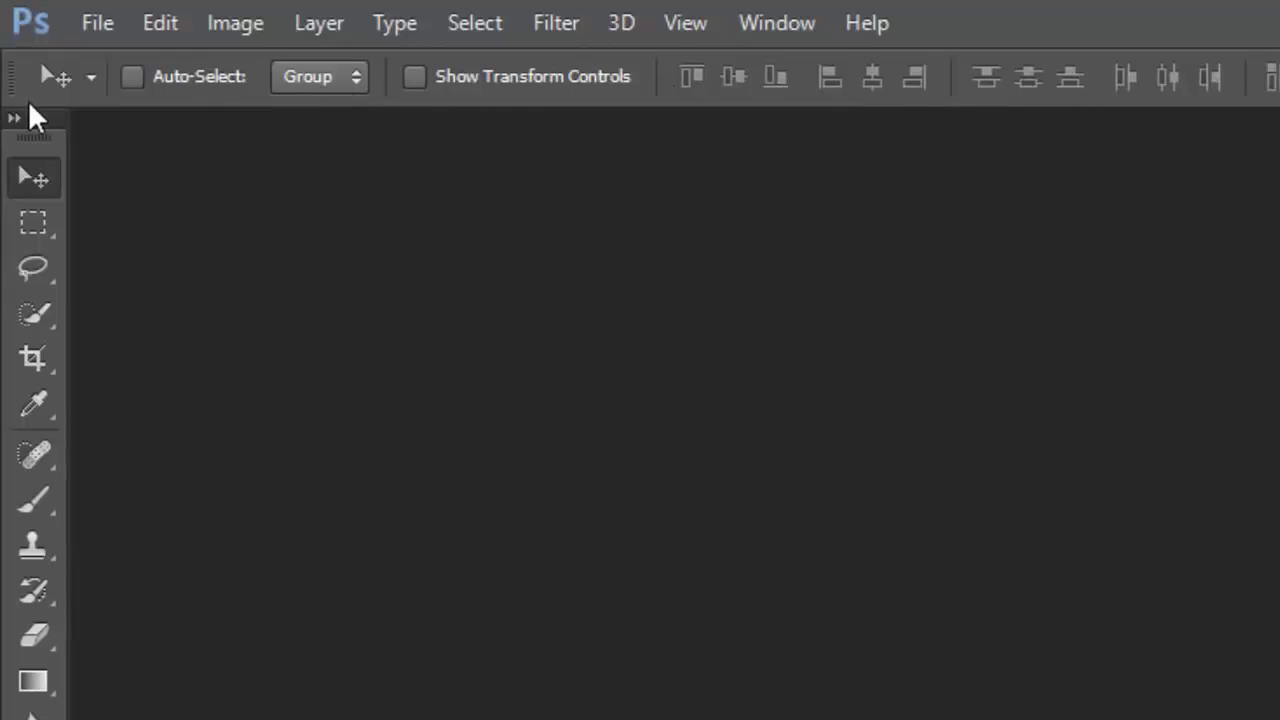
Cycle through the Brush, Gradient, Move and Type (T) tools, then expand the Quick Selection group.
left_click(35, 507)
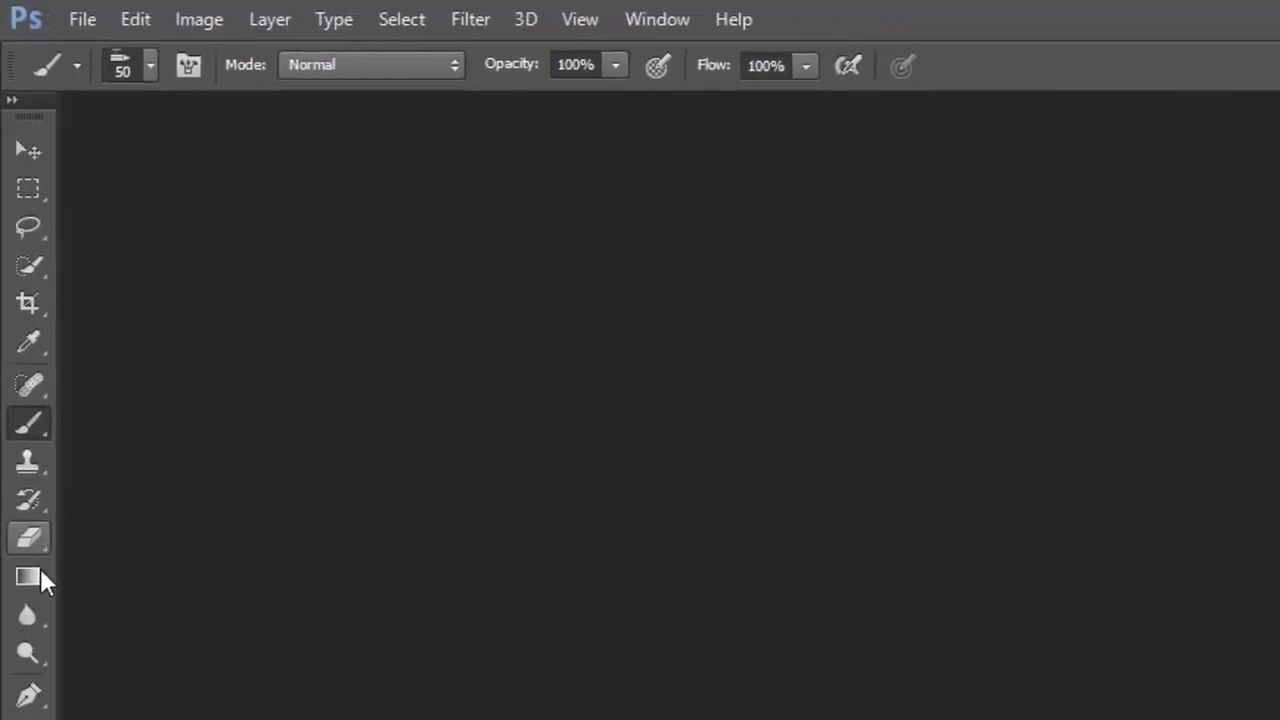
left_click(38, 576)
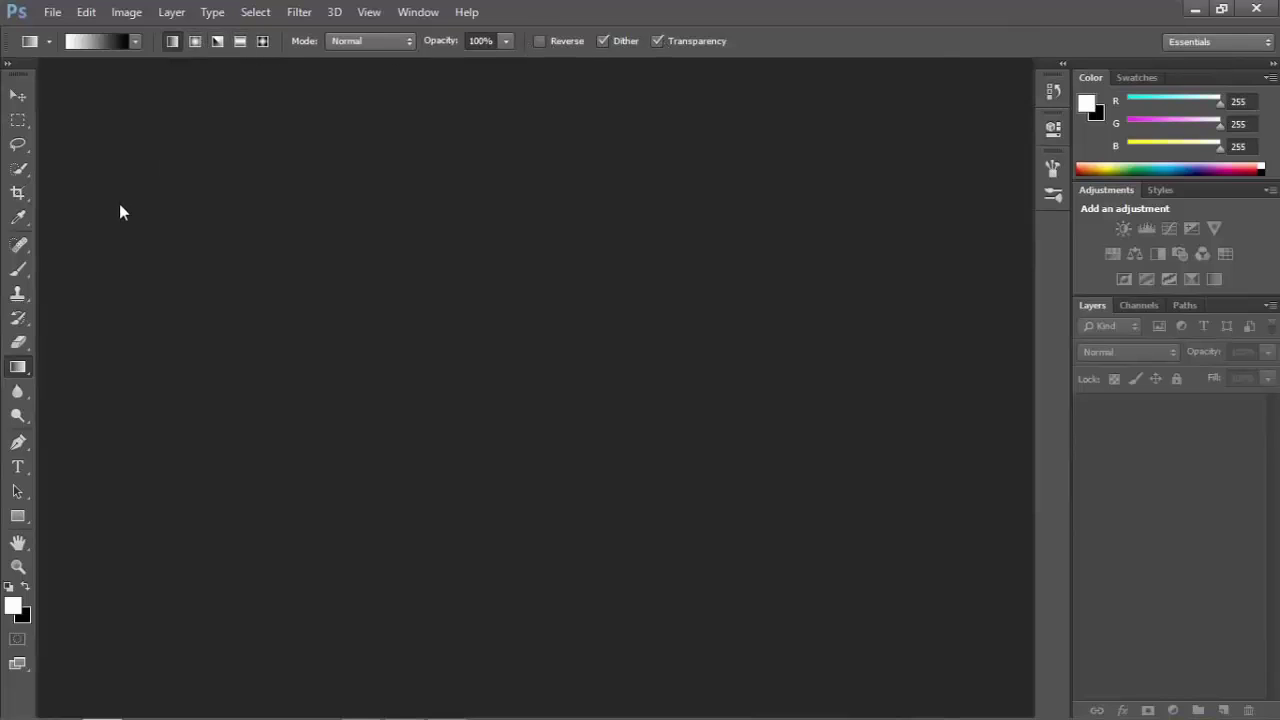
left_click(18, 95)
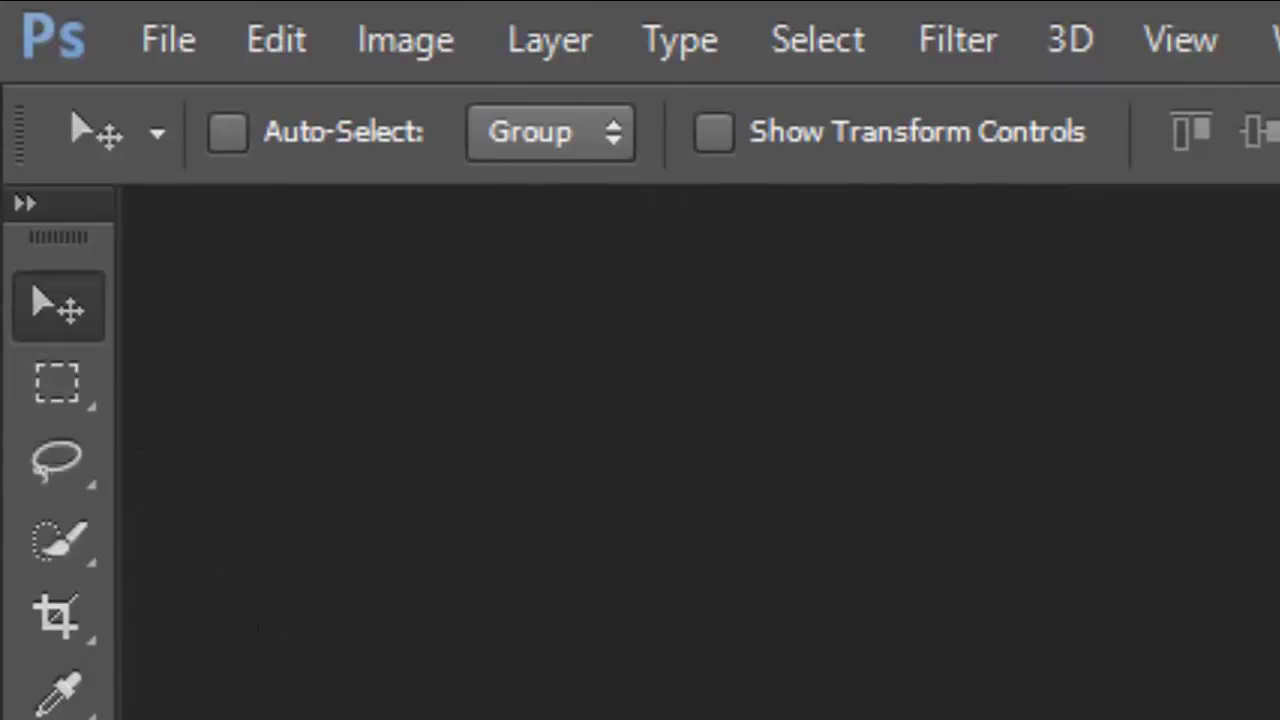
key("t")
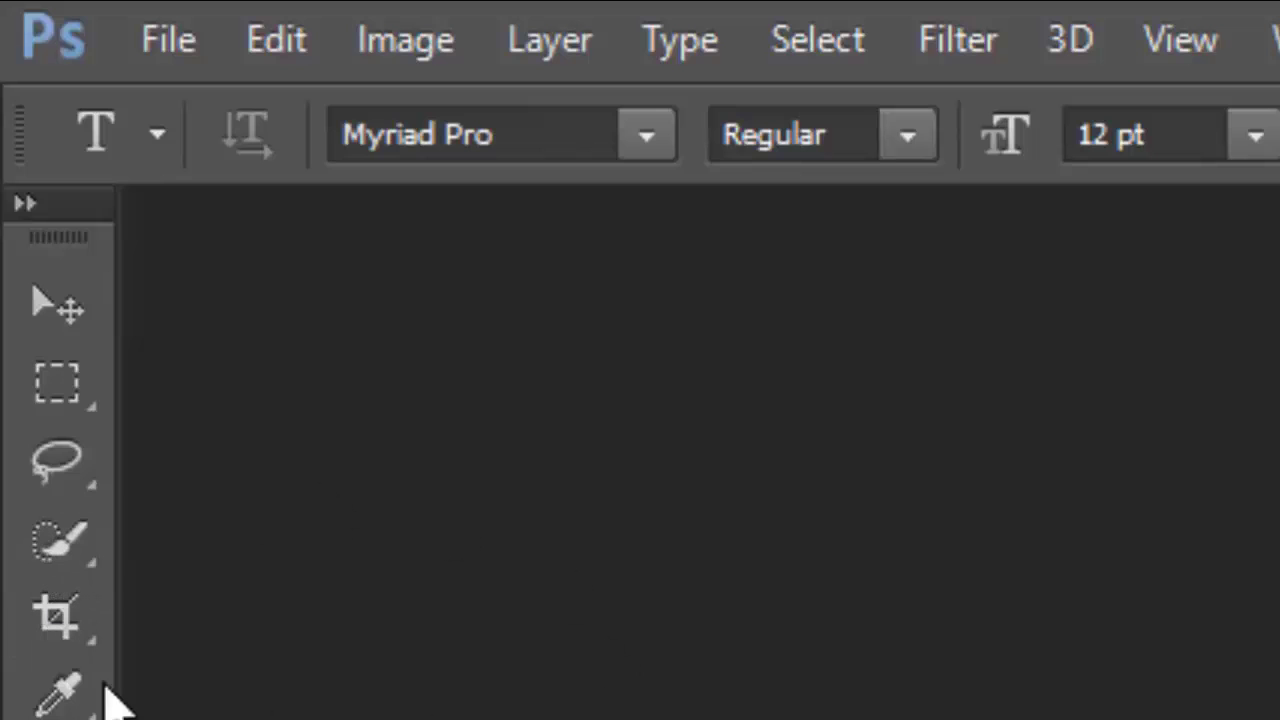
left_click_drag(63, 543, 245, 595)
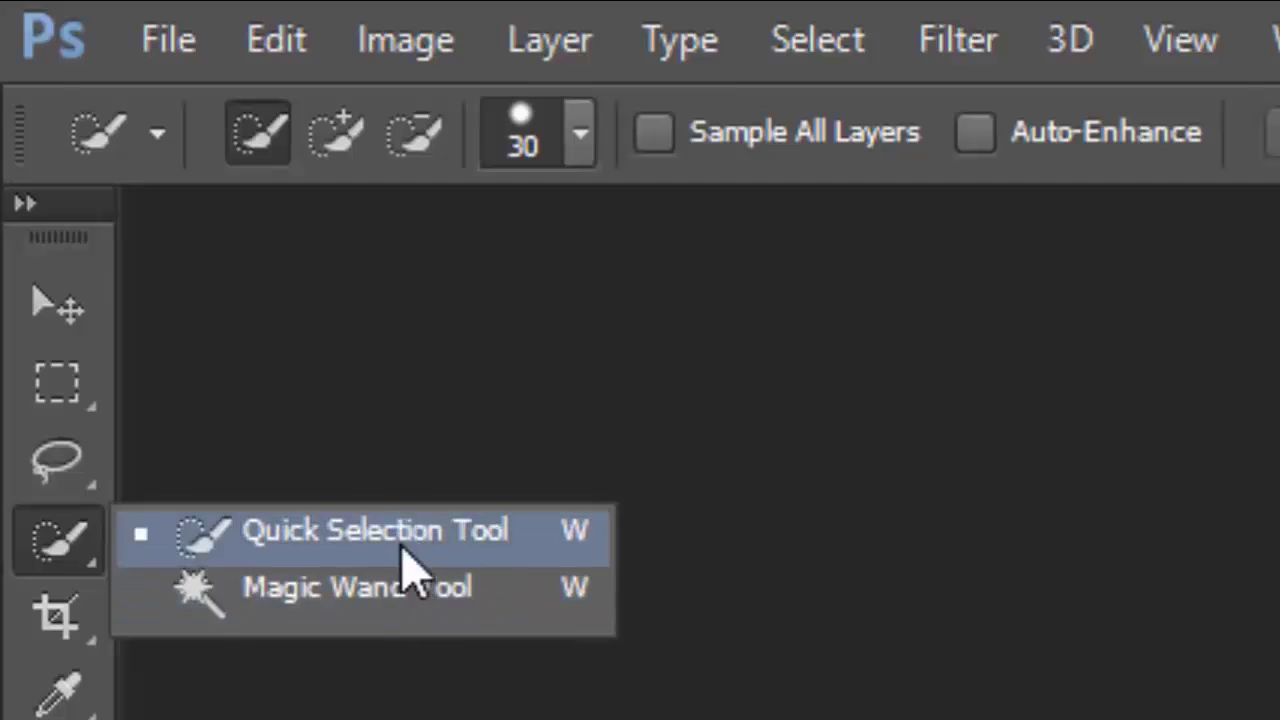
Pick Magic Wand, browse the Brush and Gradient groups, choose Move, then Quick Selection (W).
left_click(355, 588)
left_click_drag(19, 430, 19, 430)
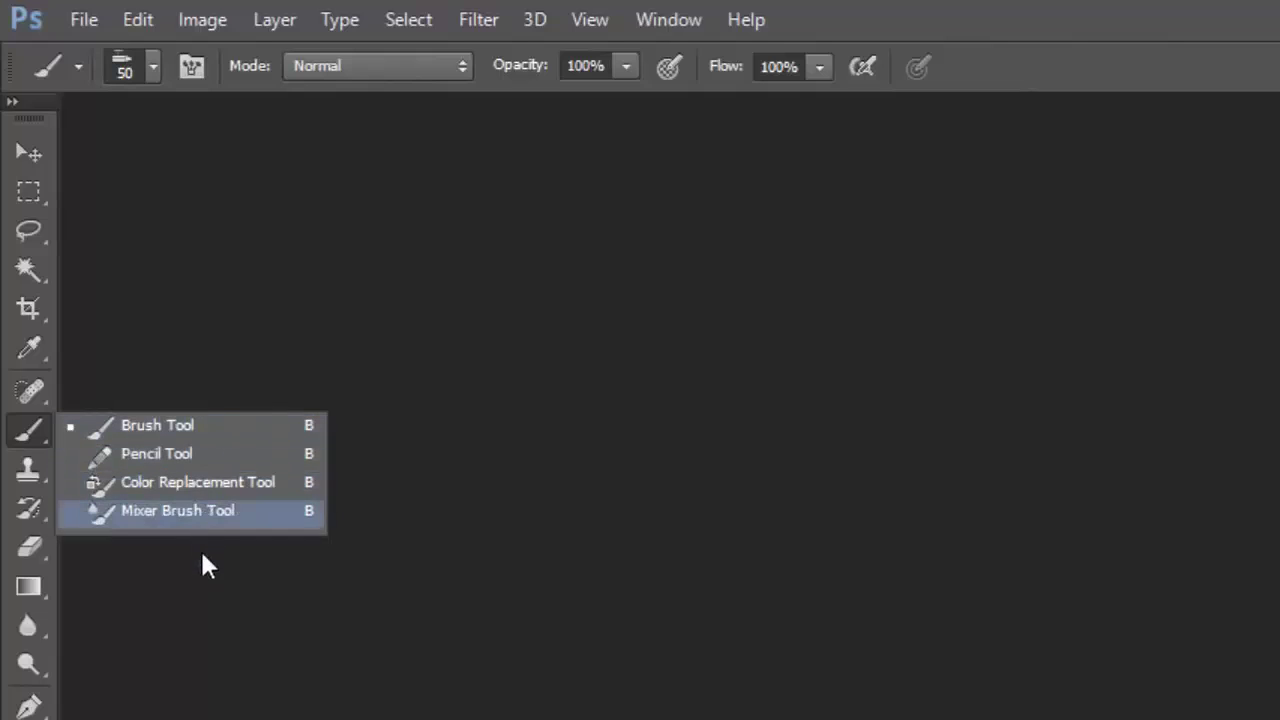
left_click(204, 636)
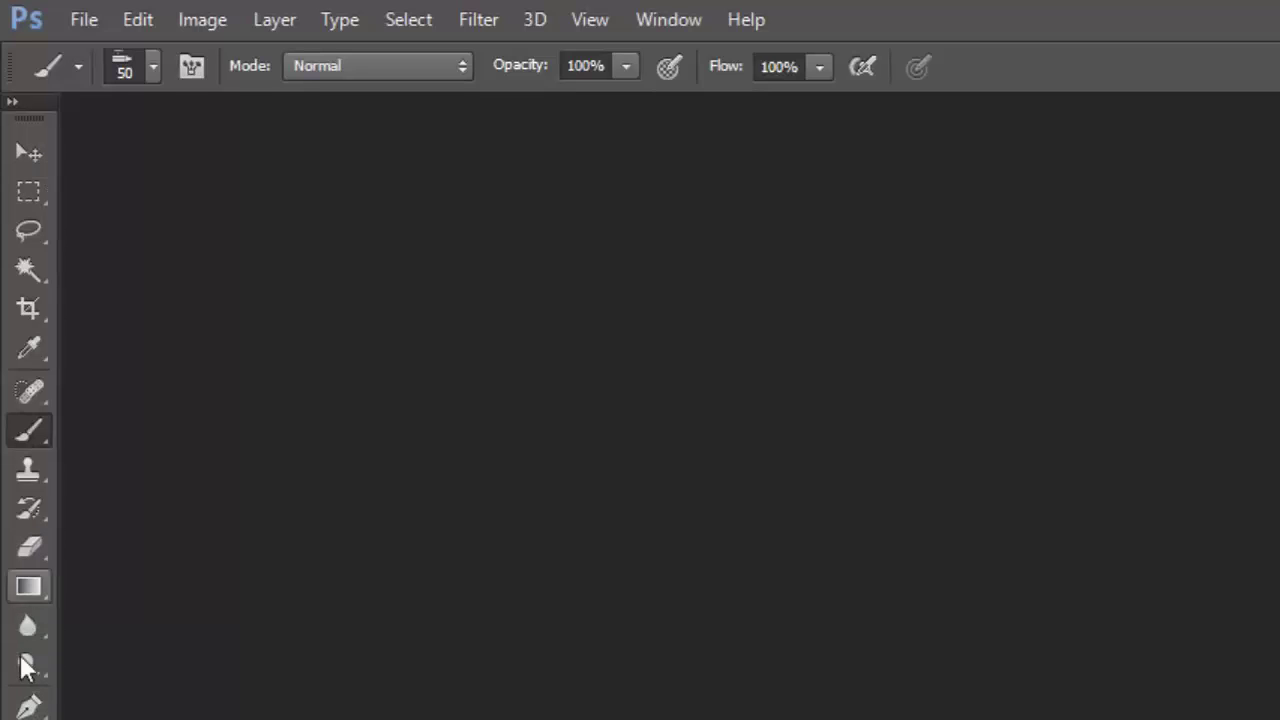
left_click(27, 590)
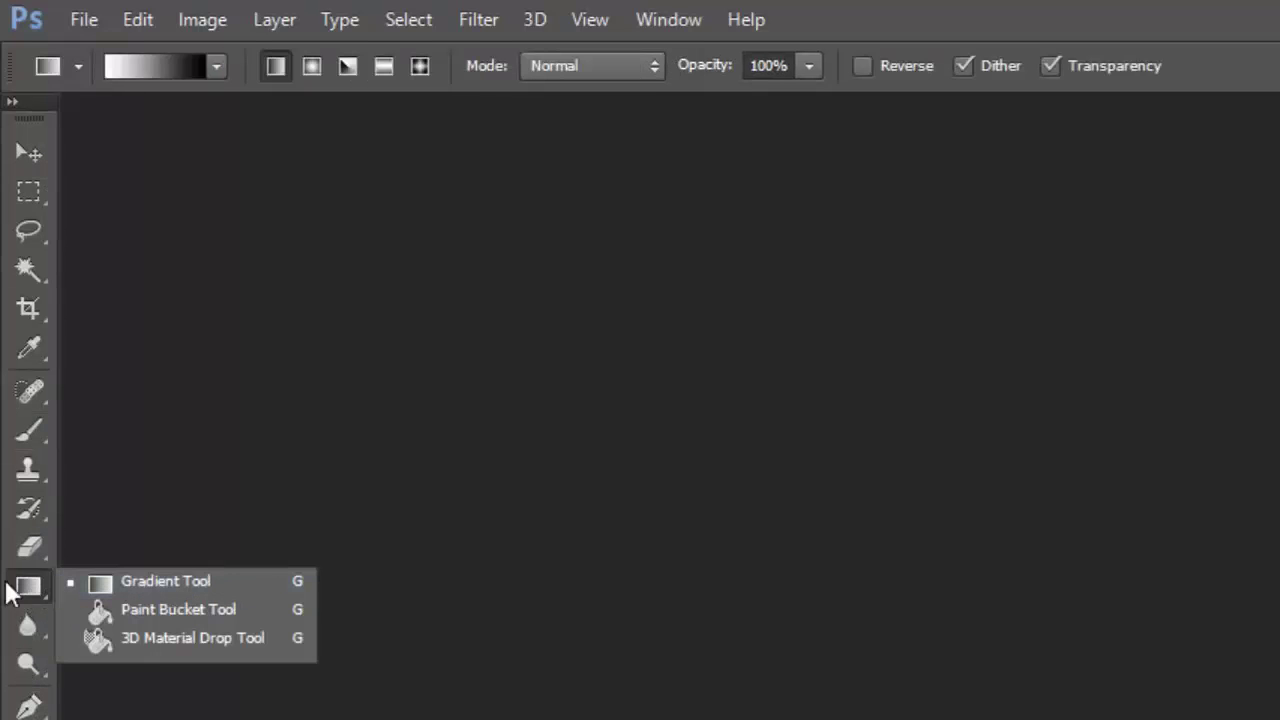
left_click(14, 562)
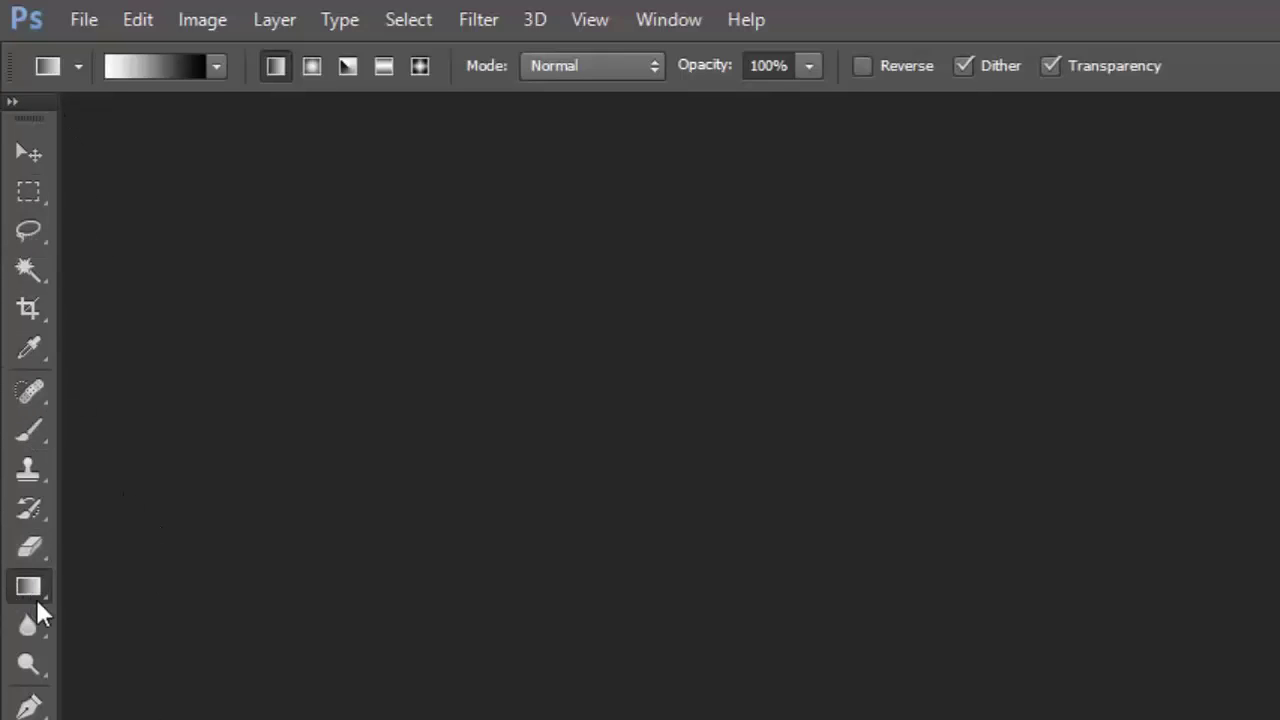
left_click(42, 160)
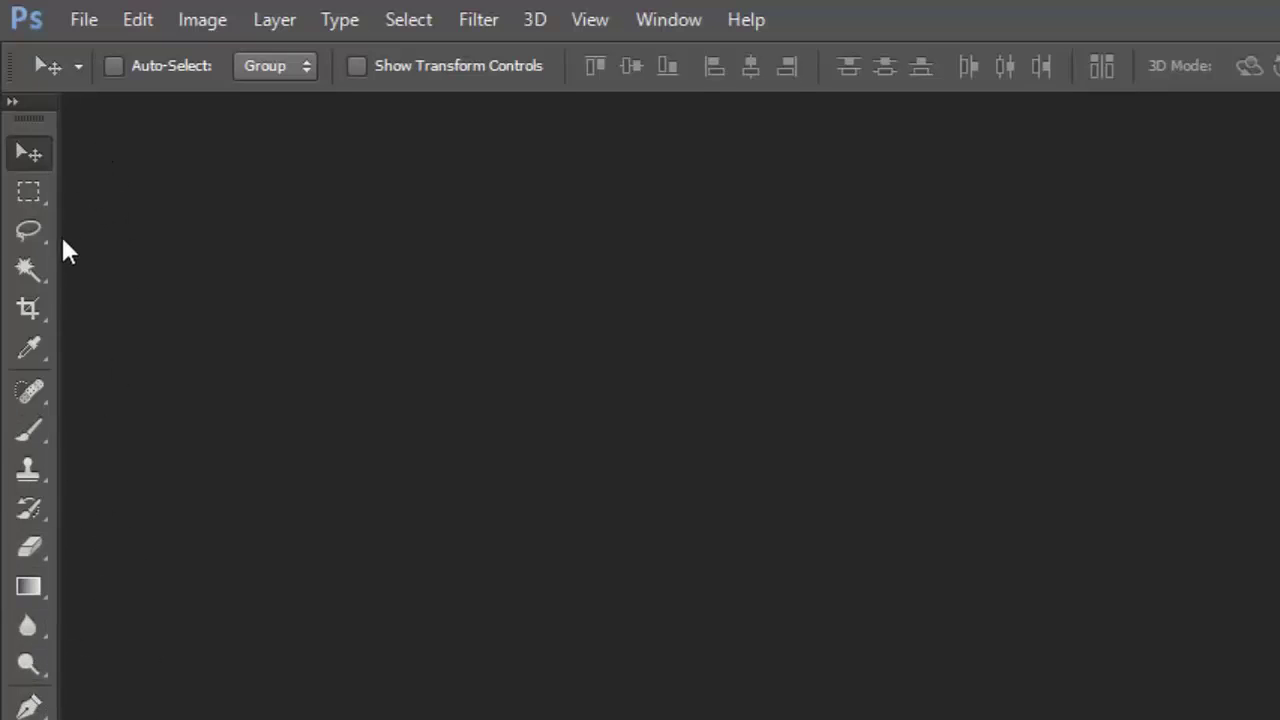
key("w")
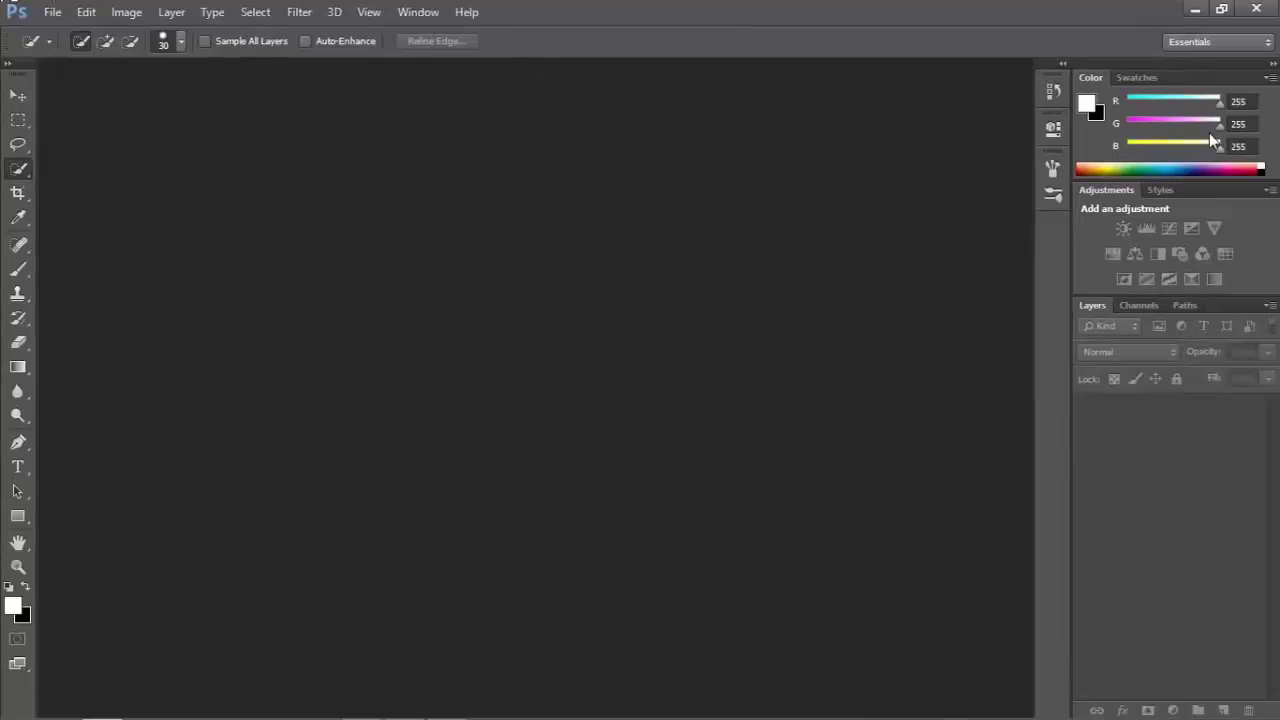
Browse the Swatches, Styles, Color, Adjustments and Paths tabs, settling on Swatches, Adjustments and Layers.
left_click(1136, 77)
left_click(1158, 204)
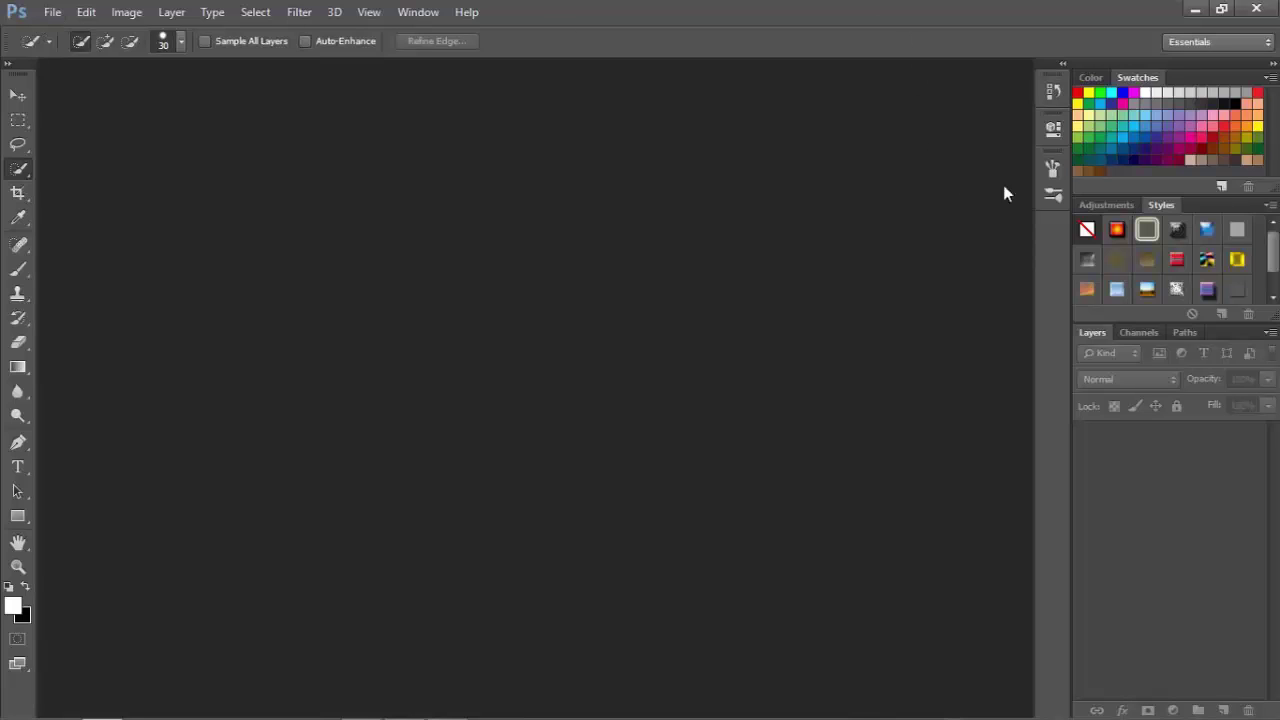
left_click(1090, 77)
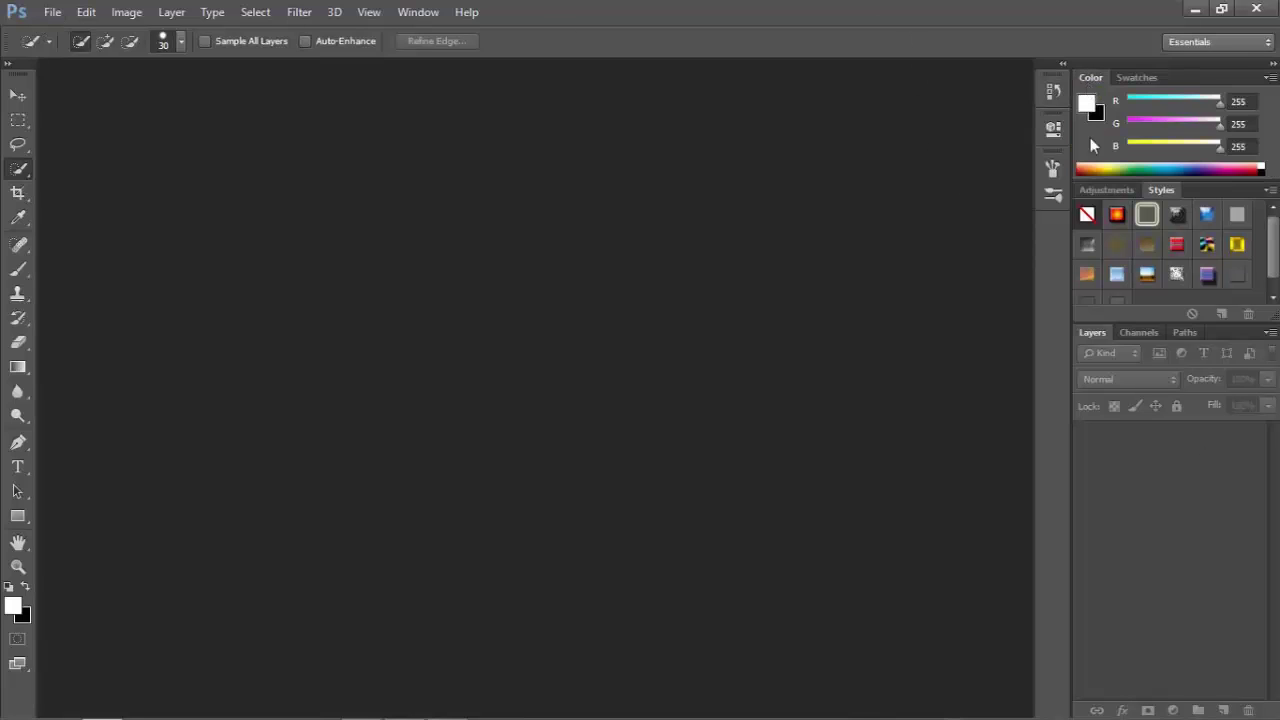
left_click(1137, 77)
left_click(1100, 204)
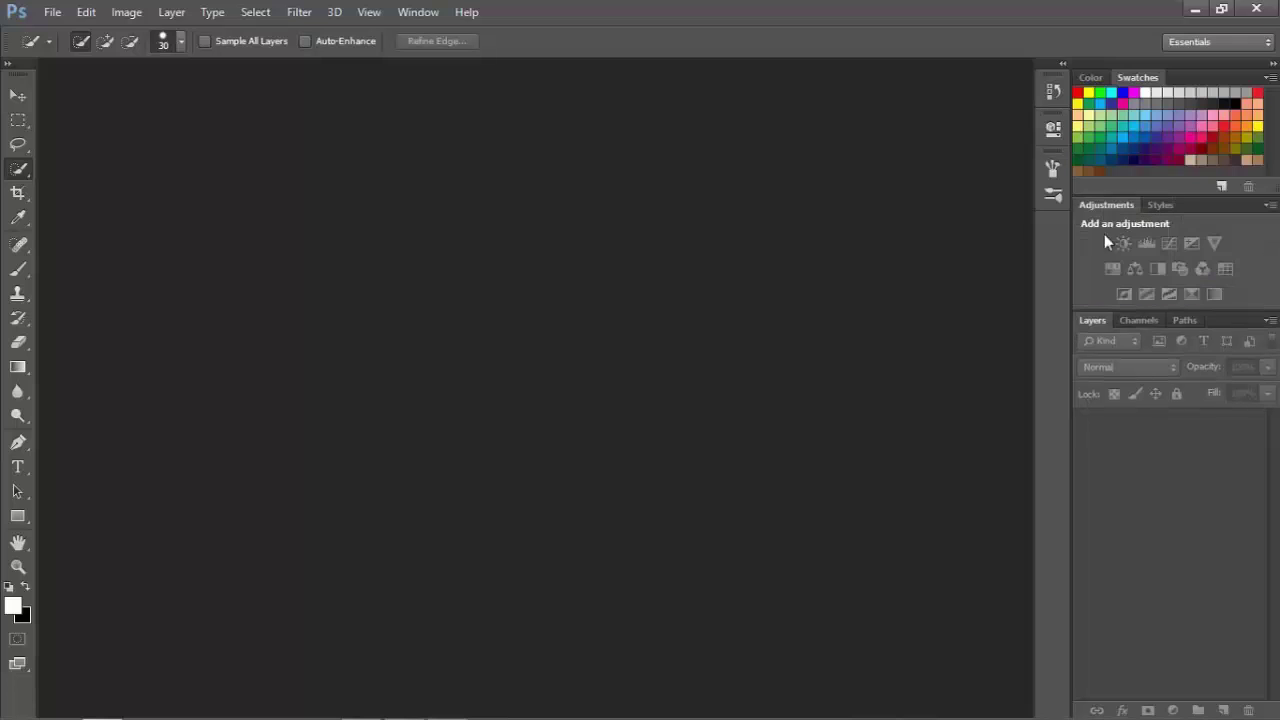
left_click(1185, 320)
left_click(1100, 321)
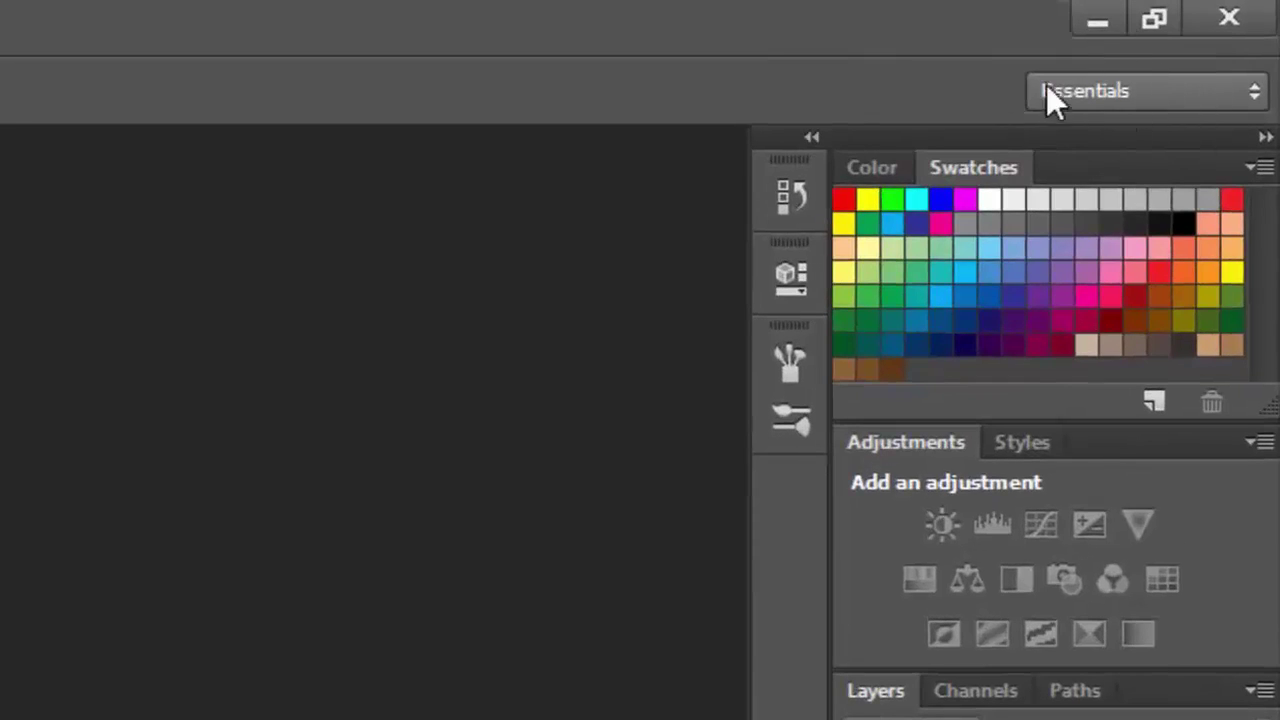
left_click(1109, 94)
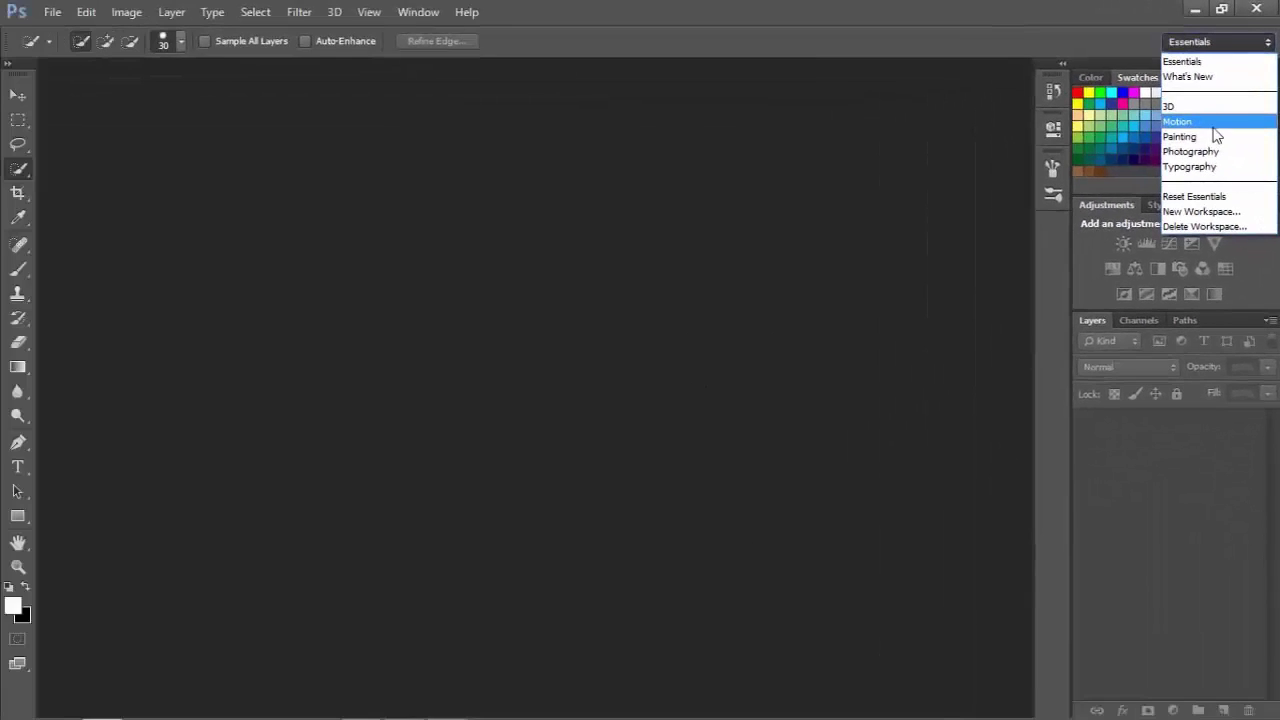
left_click(1207, 122)
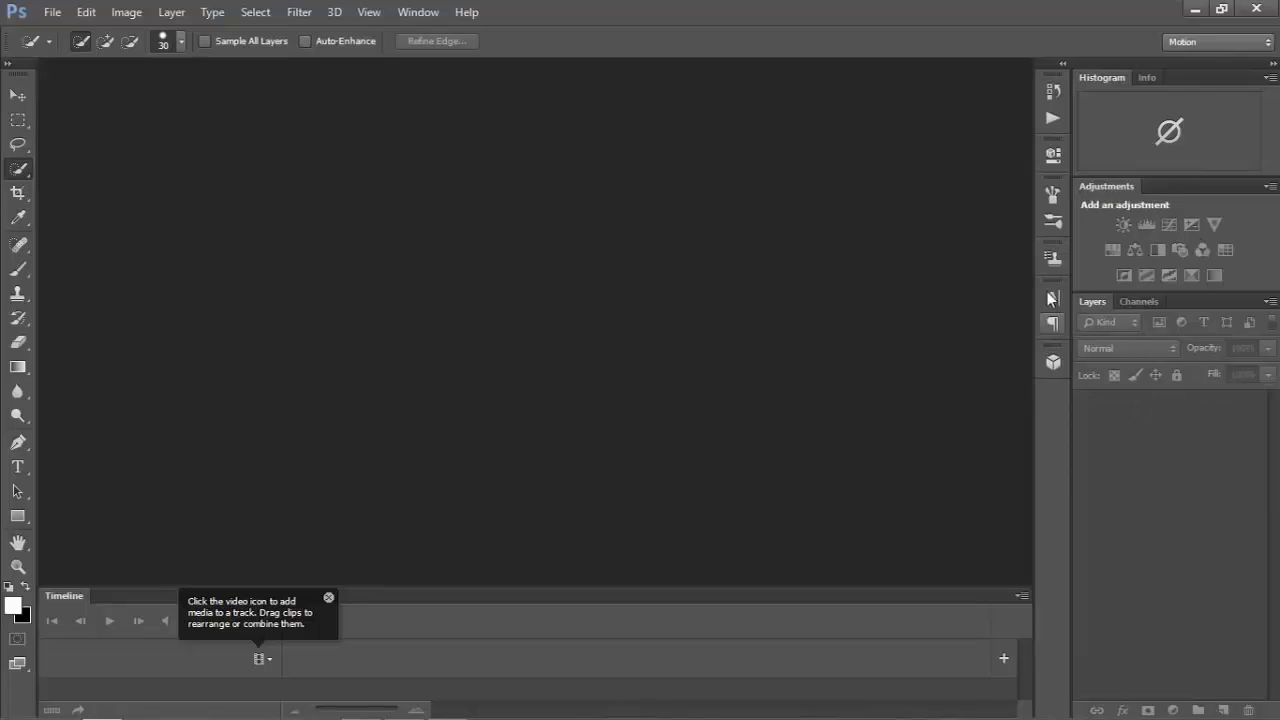
left_click(1184, 38)
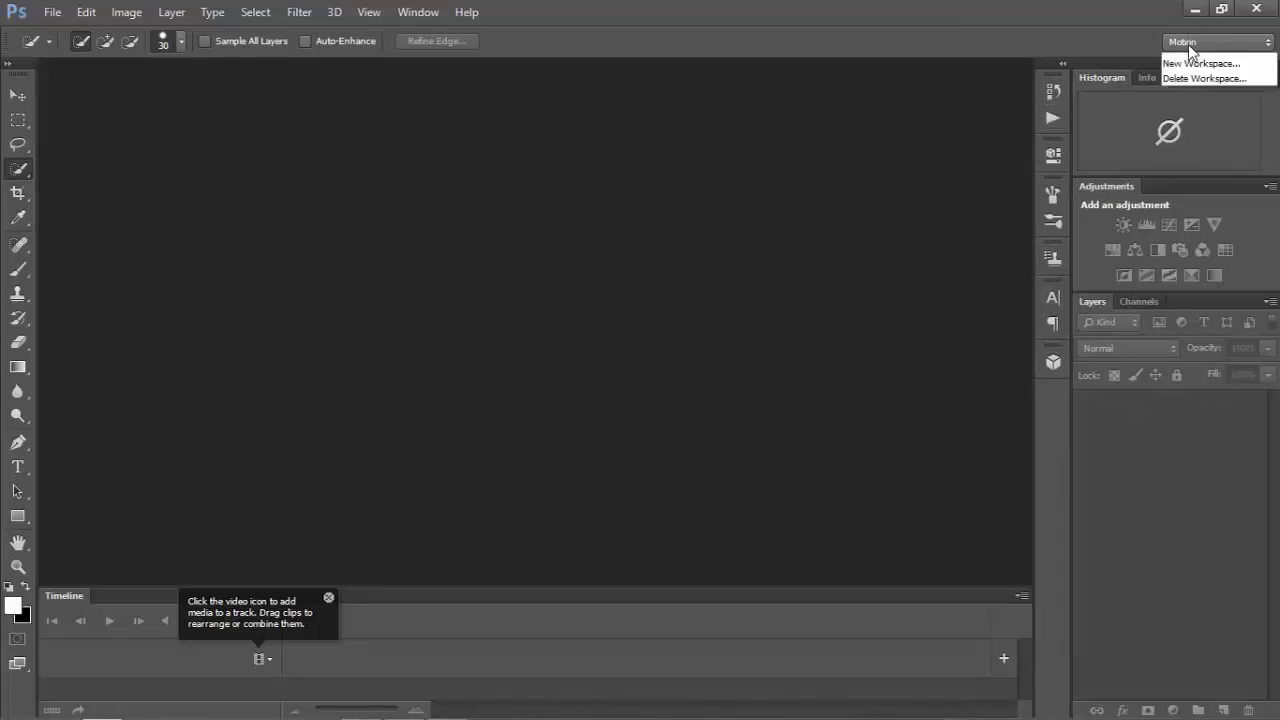
left_click(1203, 160)
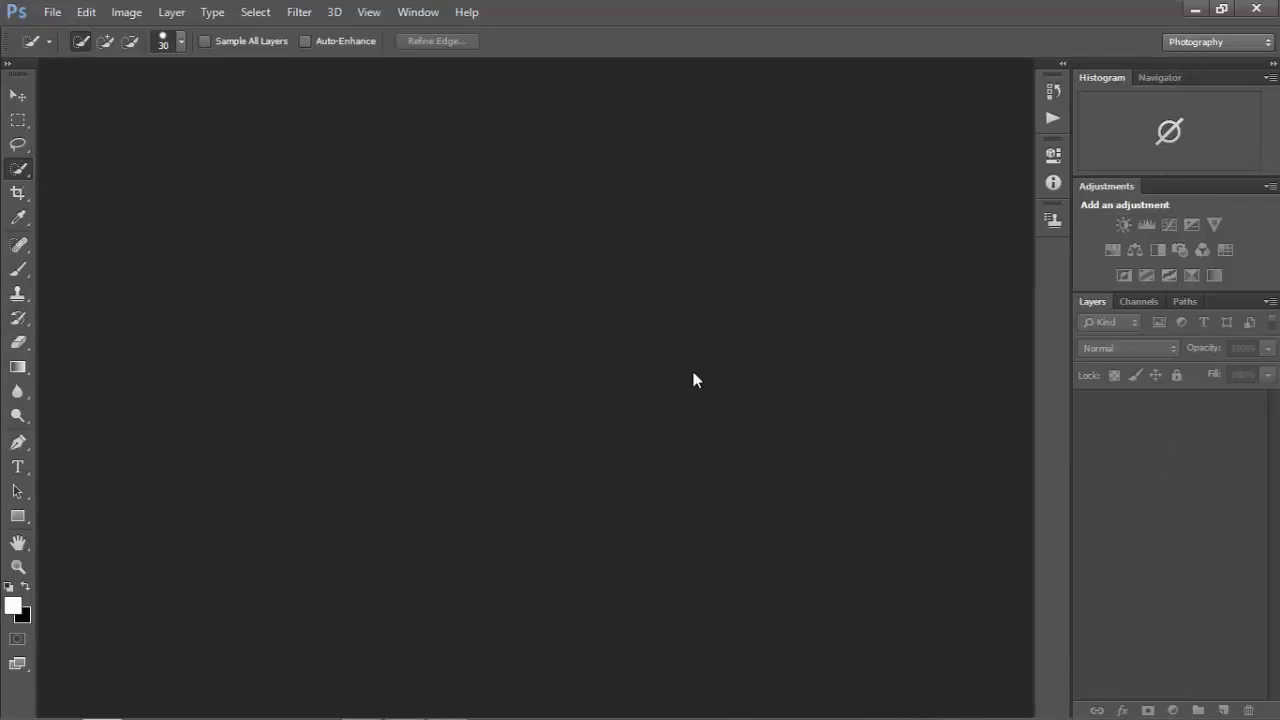
left_click(1207, 40)
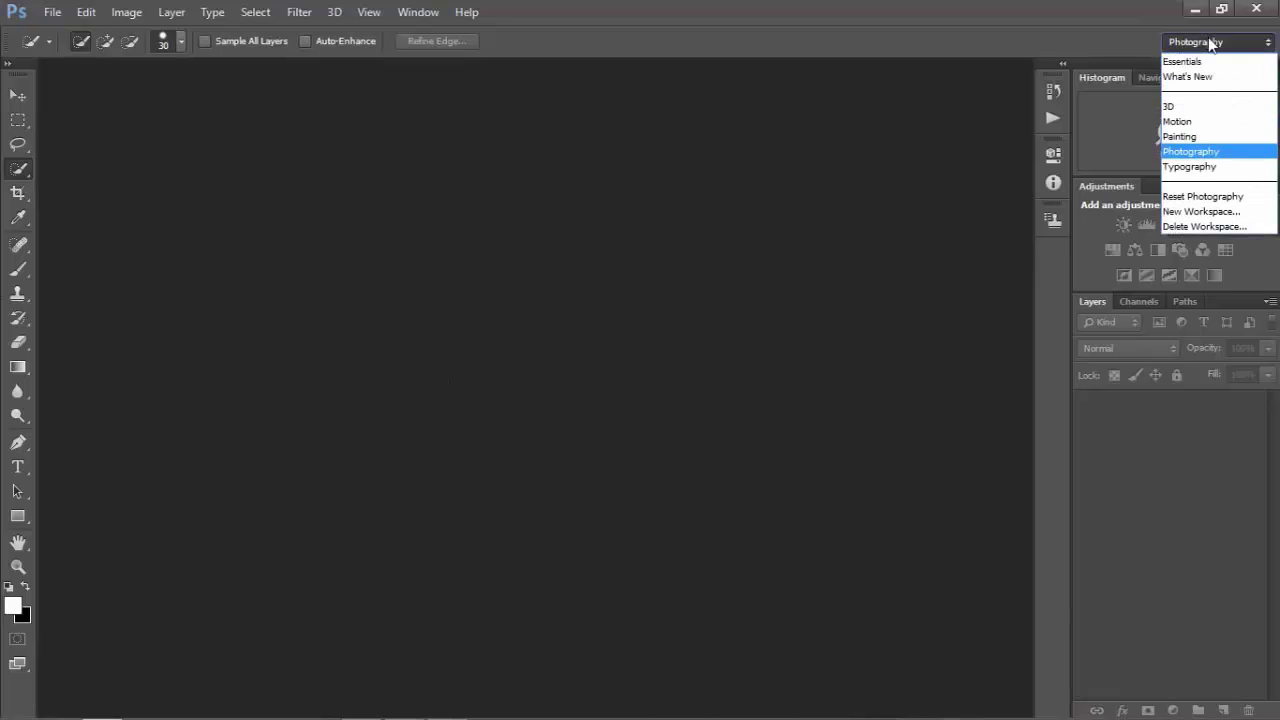
left_click(1210, 121)
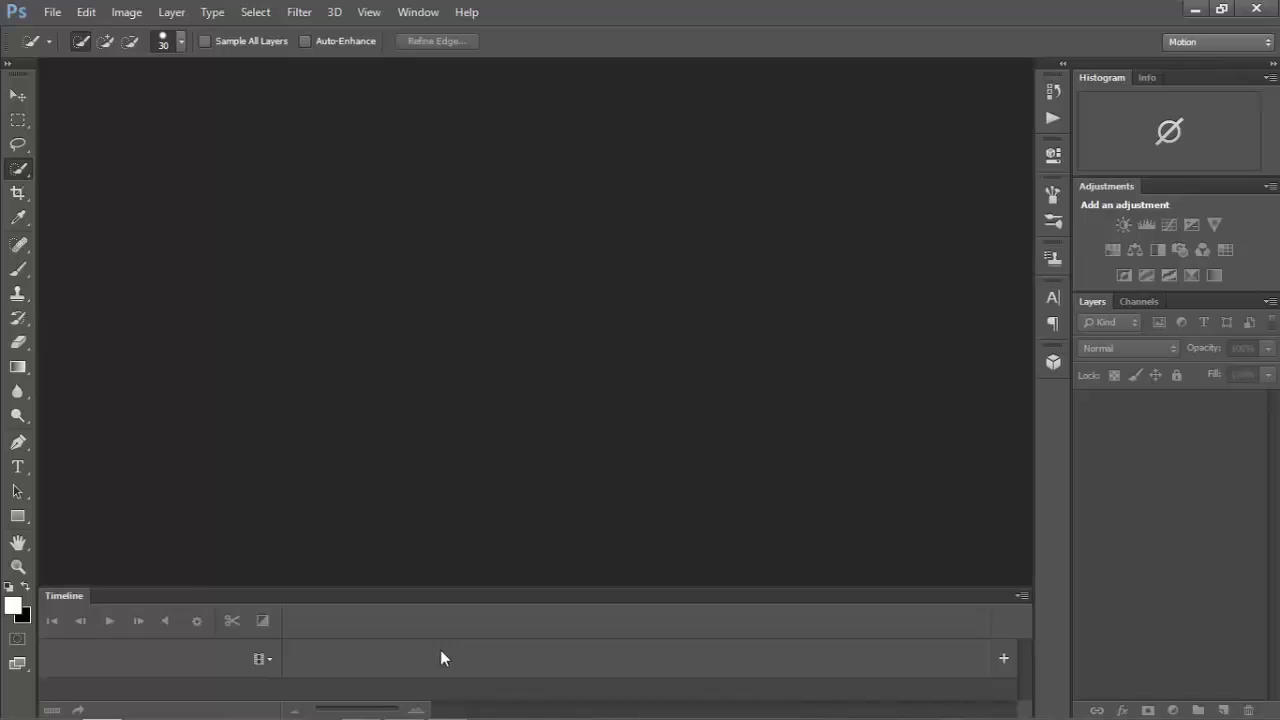
left_click(1200, 41)
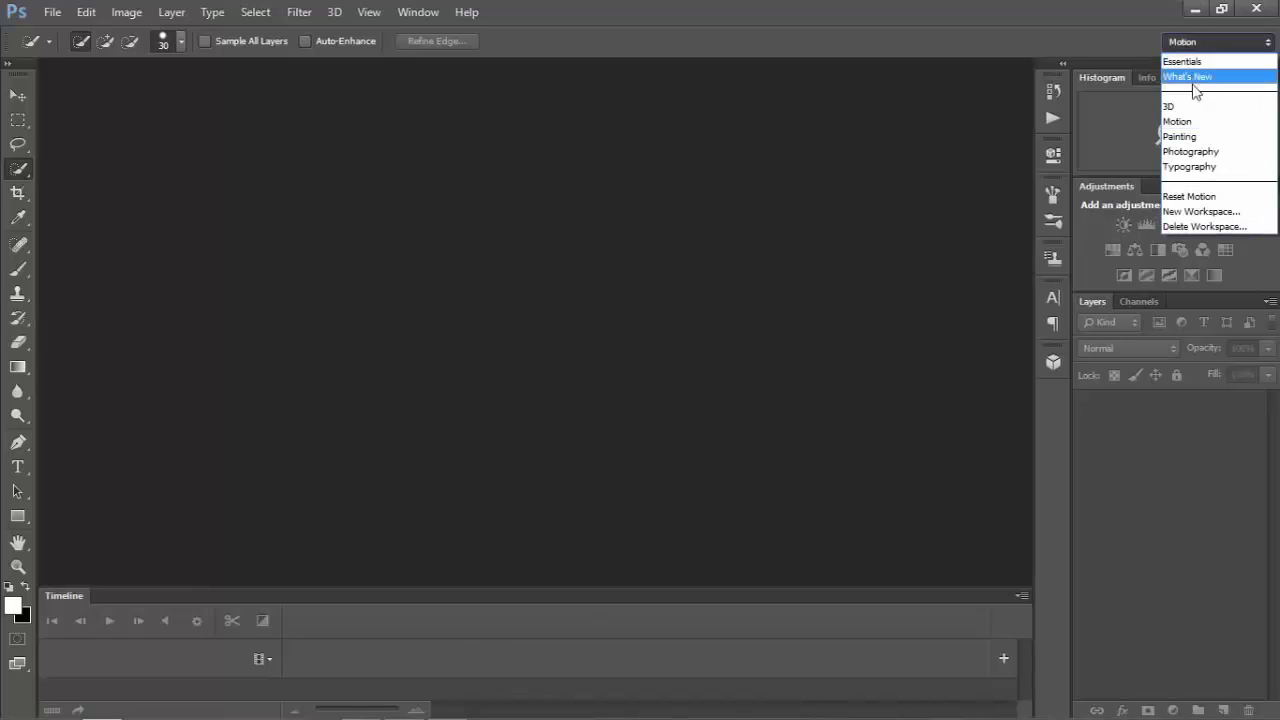
left_click(1196, 56)
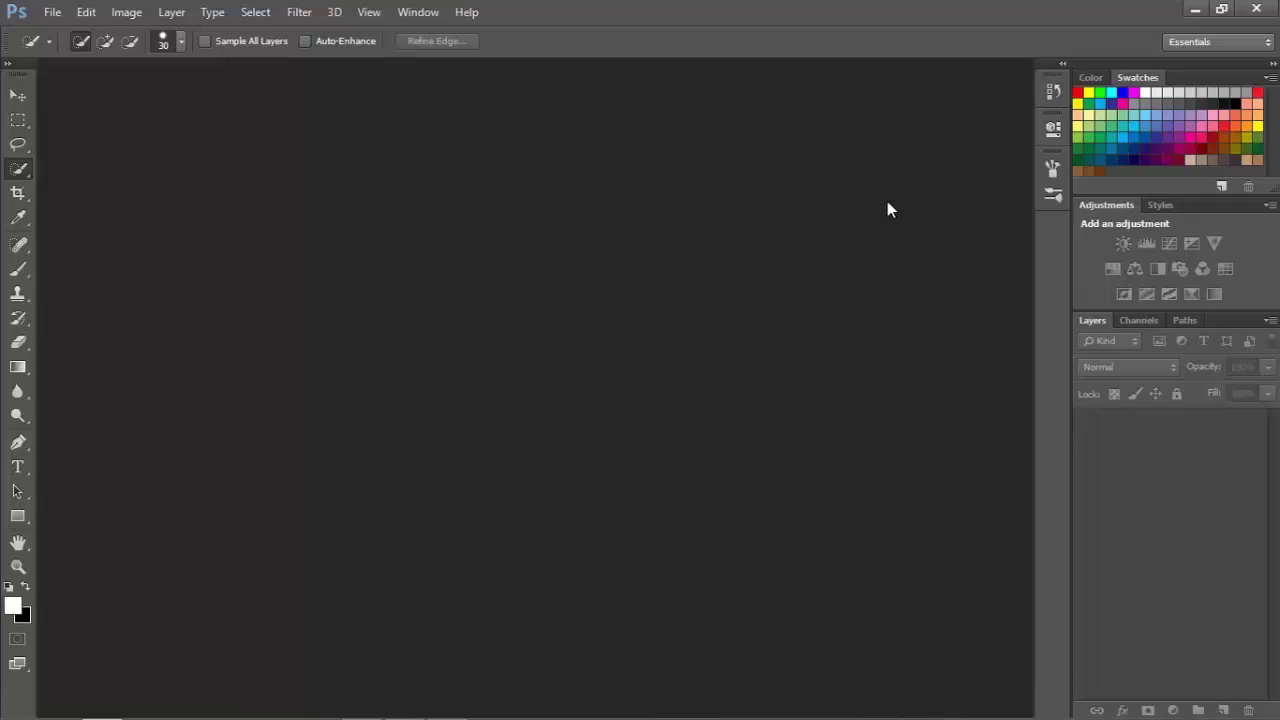
Show the Color panel and add the Notes panel from the Window menu, collapsed to icons.
left_click(418, 14)
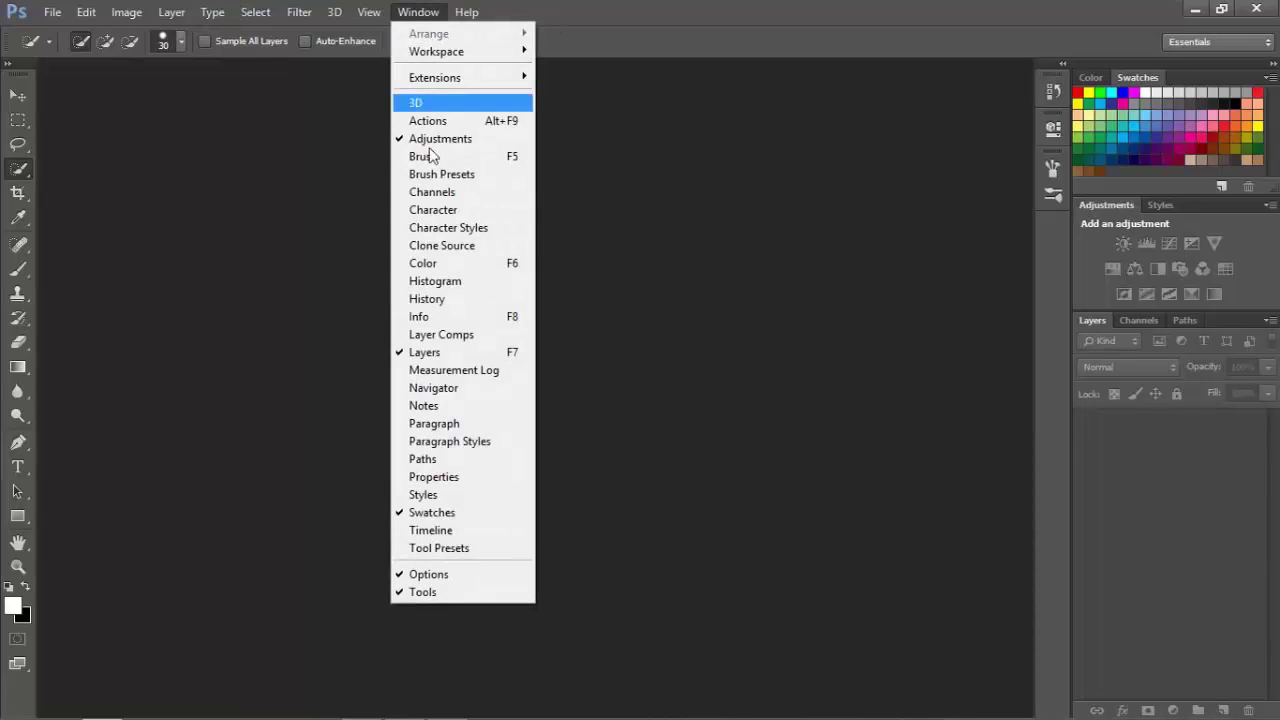
left_click(447, 264)
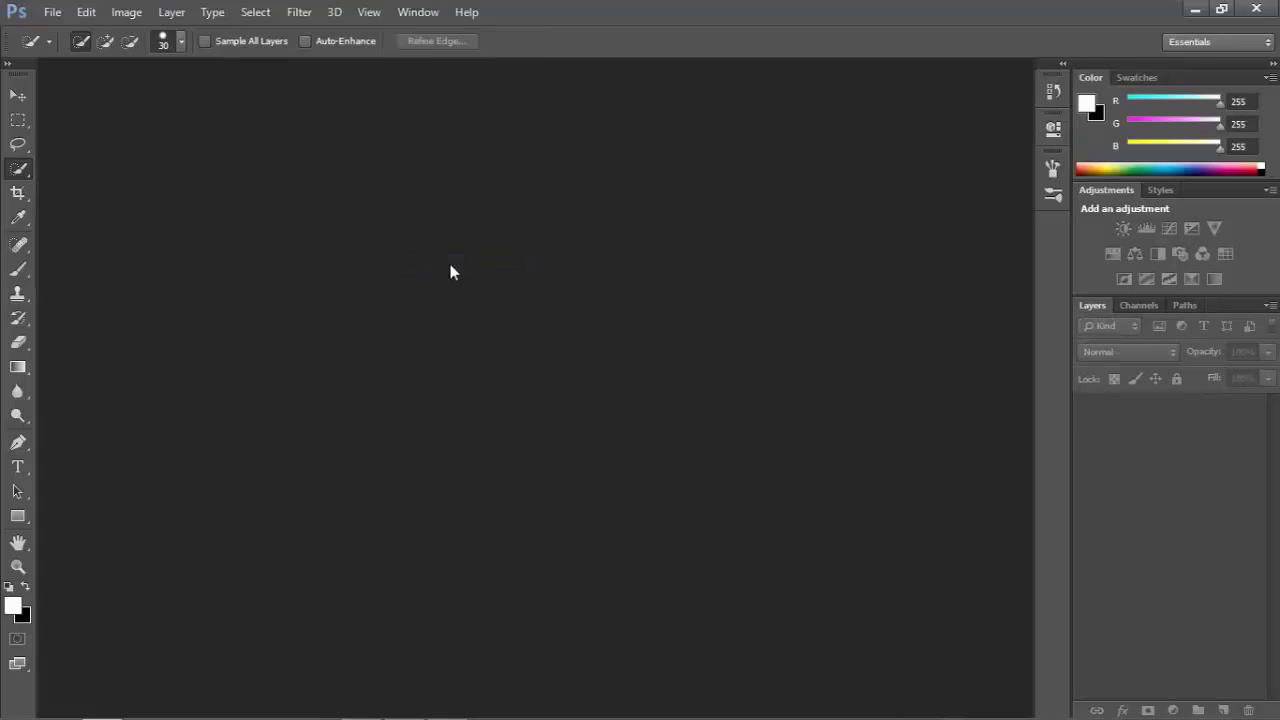
left_click(419, 12)
left_click(444, 406)
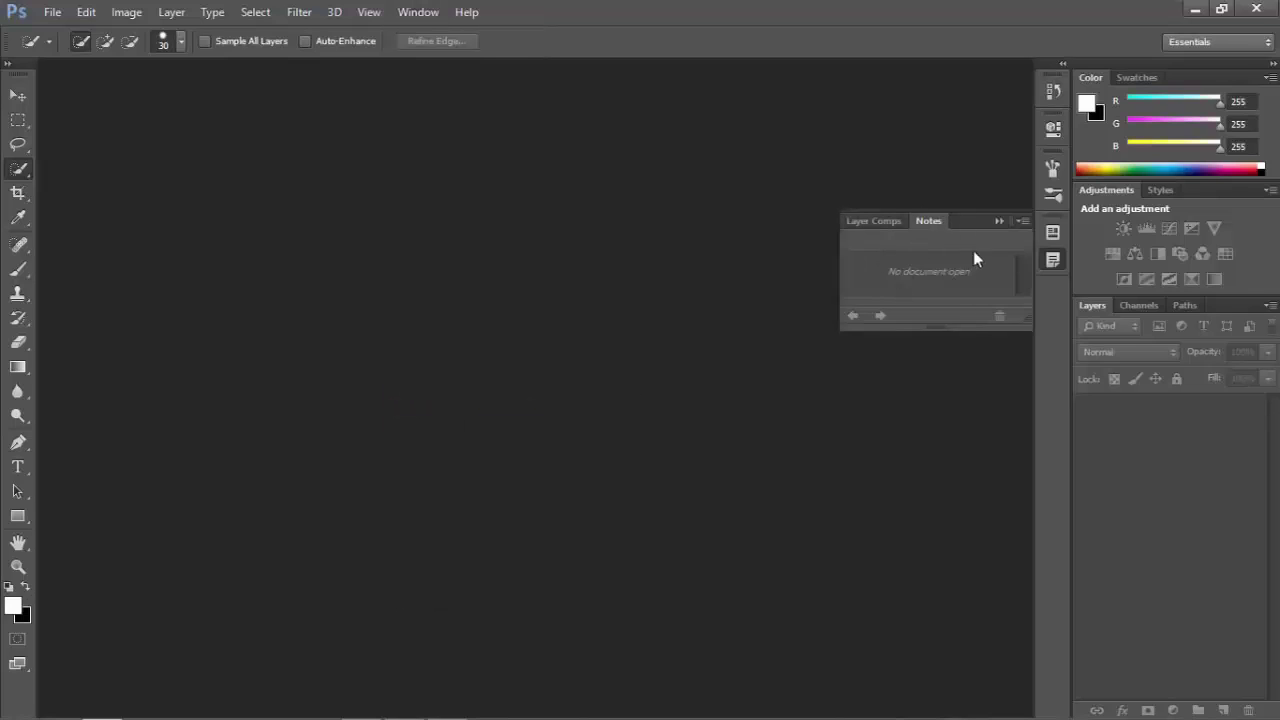
left_click(1003, 221)
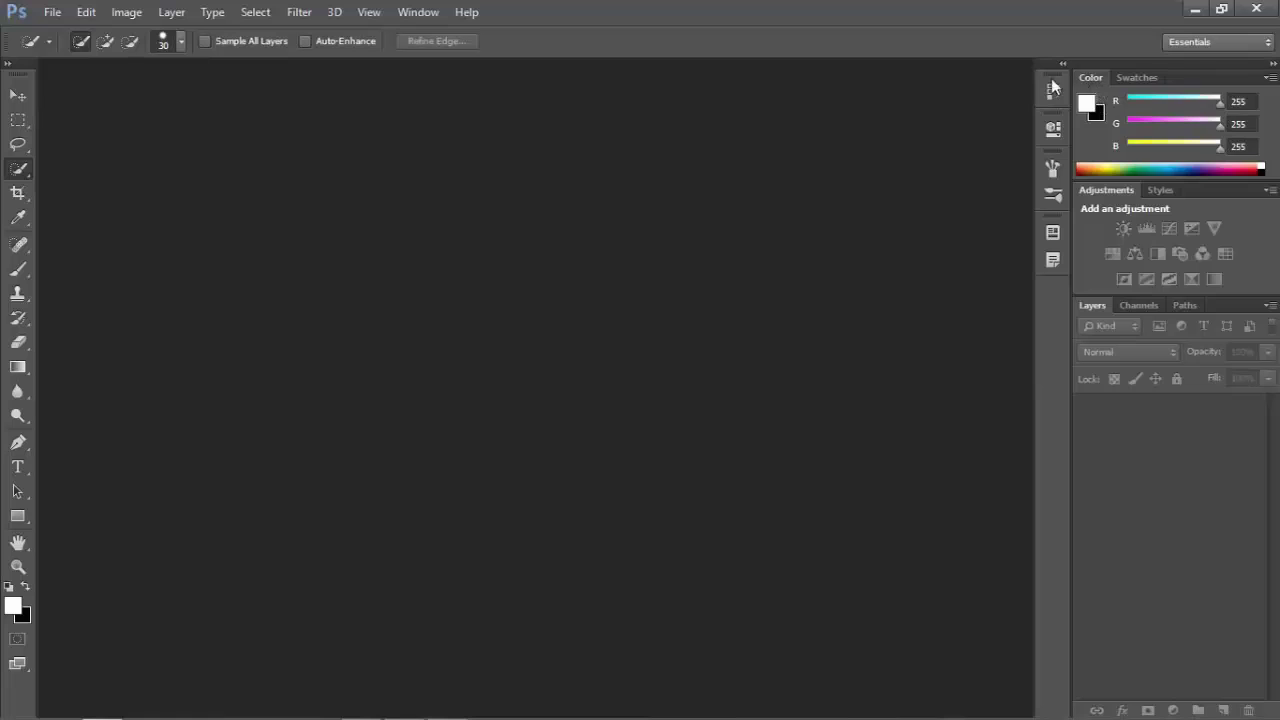
Float the Color, Adjustments, Styles and Swatches panels out of the dock and close them.
left_click_drag(1093, 77, 1145, 285)
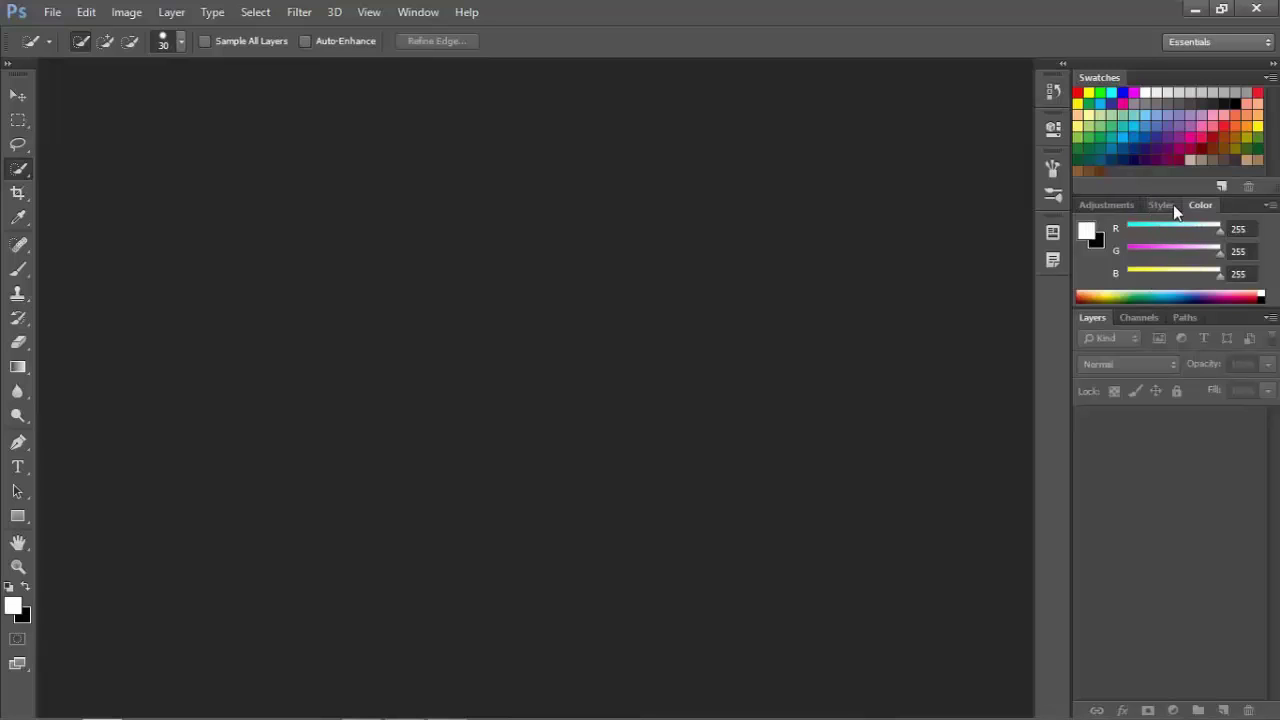
left_click_drag(1243, 206, 683, 212)
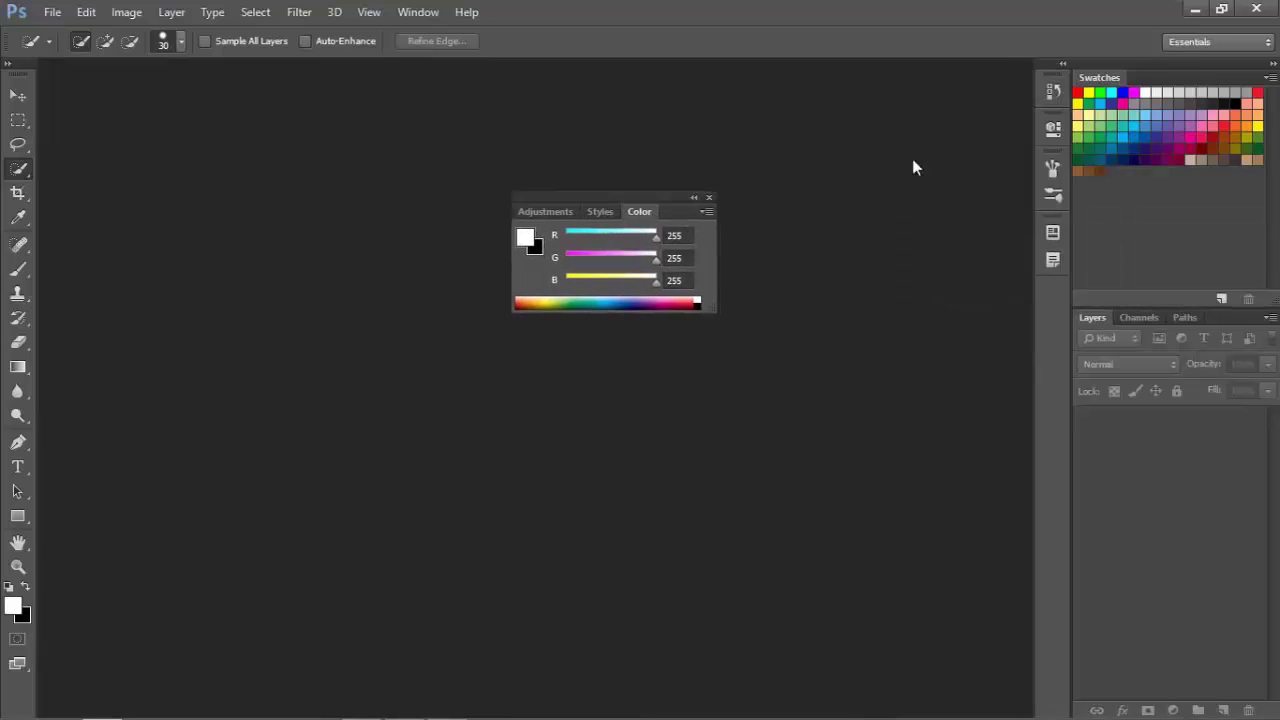
left_click_drag(1168, 79, 636, 491)
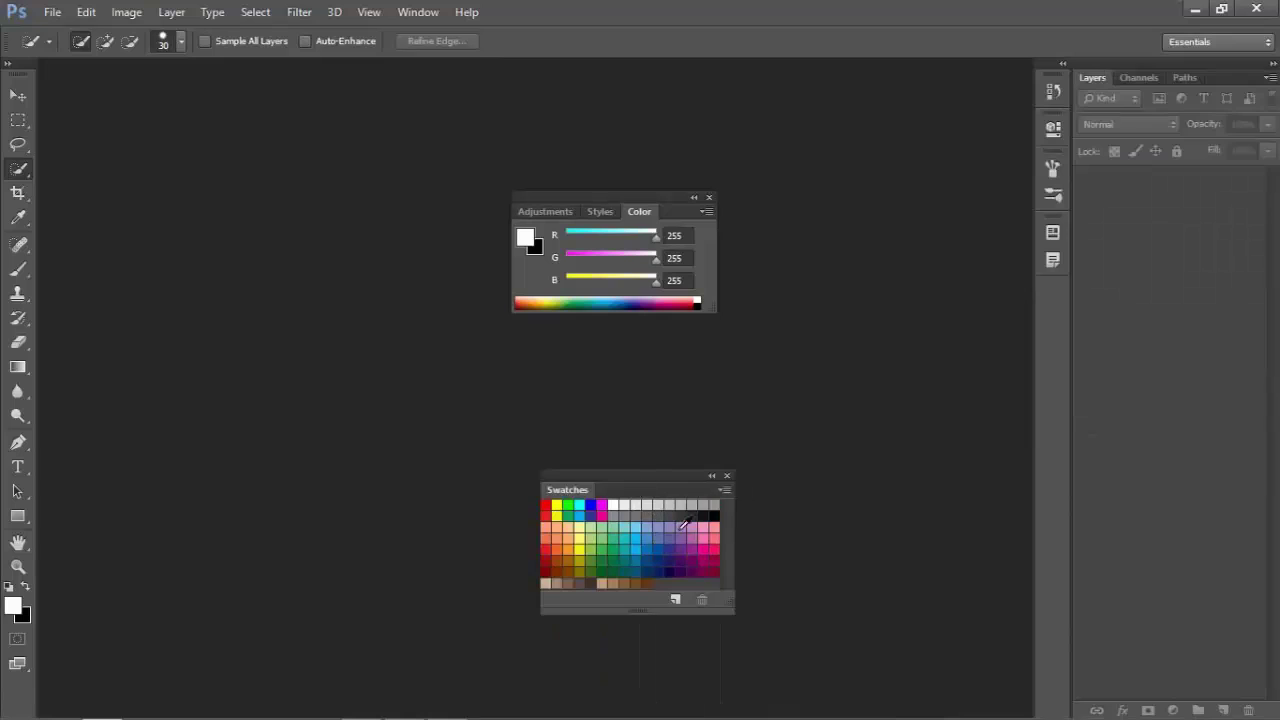
left_click(727, 476)
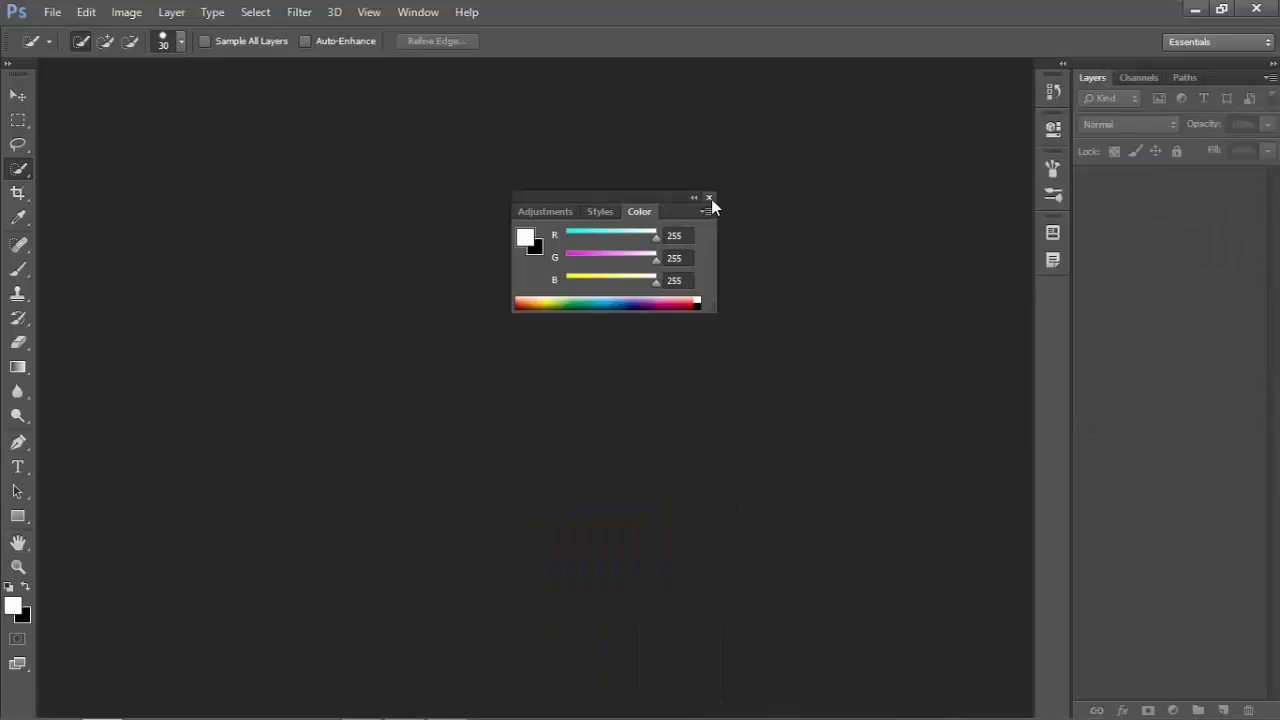
left_click(709, 198)
Check the Channels and Paths tabs, then return to Layers.
left_click(1130, 77)
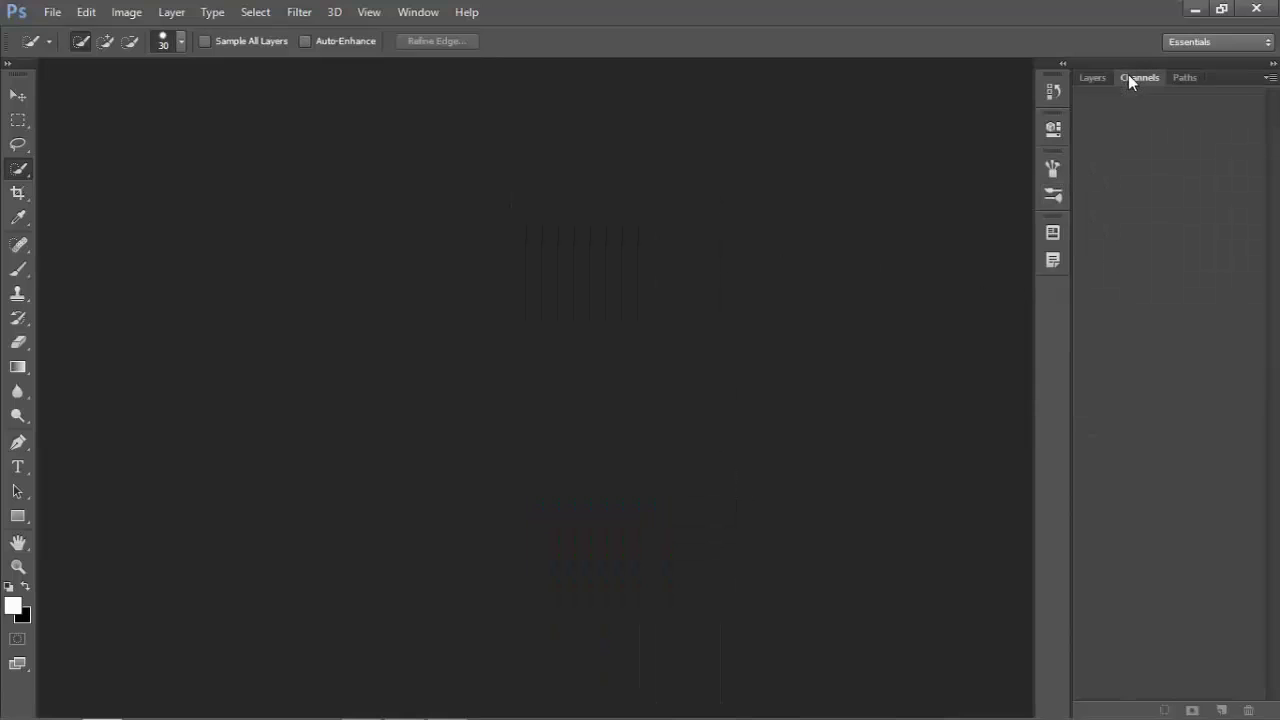
left_click(1182, 78)
left_click(1095, 78)
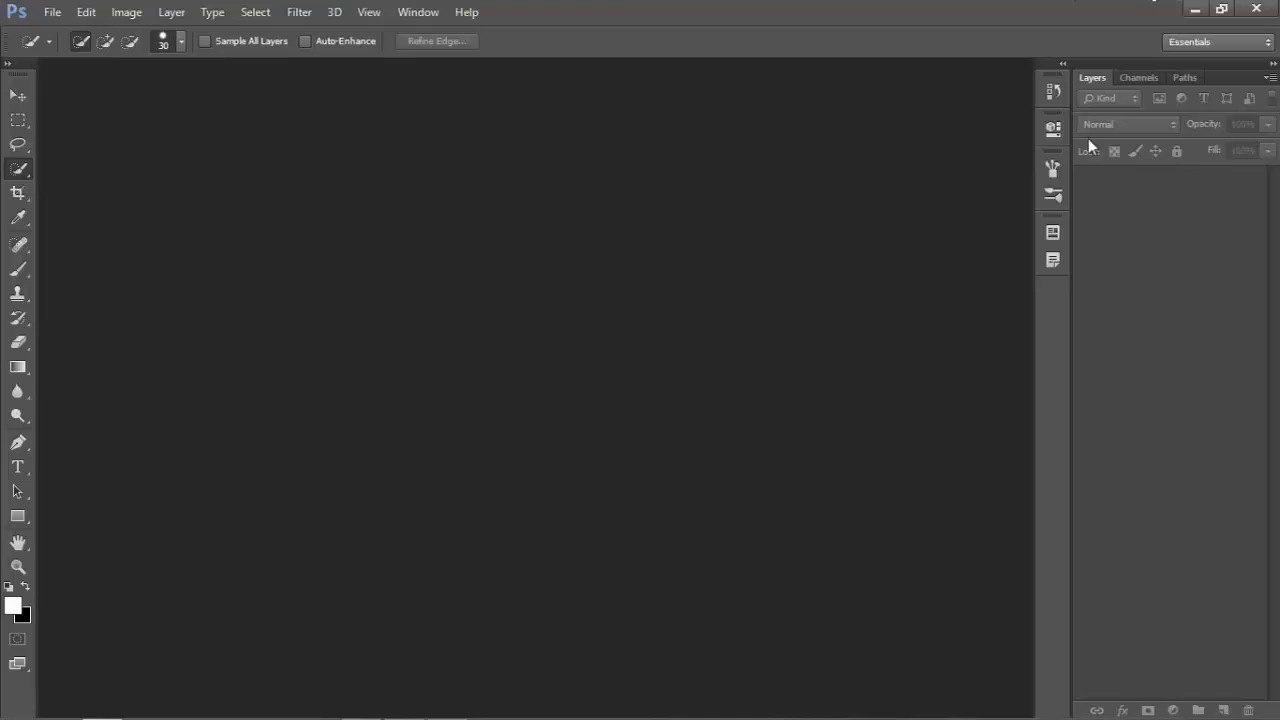
Choose Reset Essentials from the workspace switcher to restore the default panels.
left_click(1192, 43)
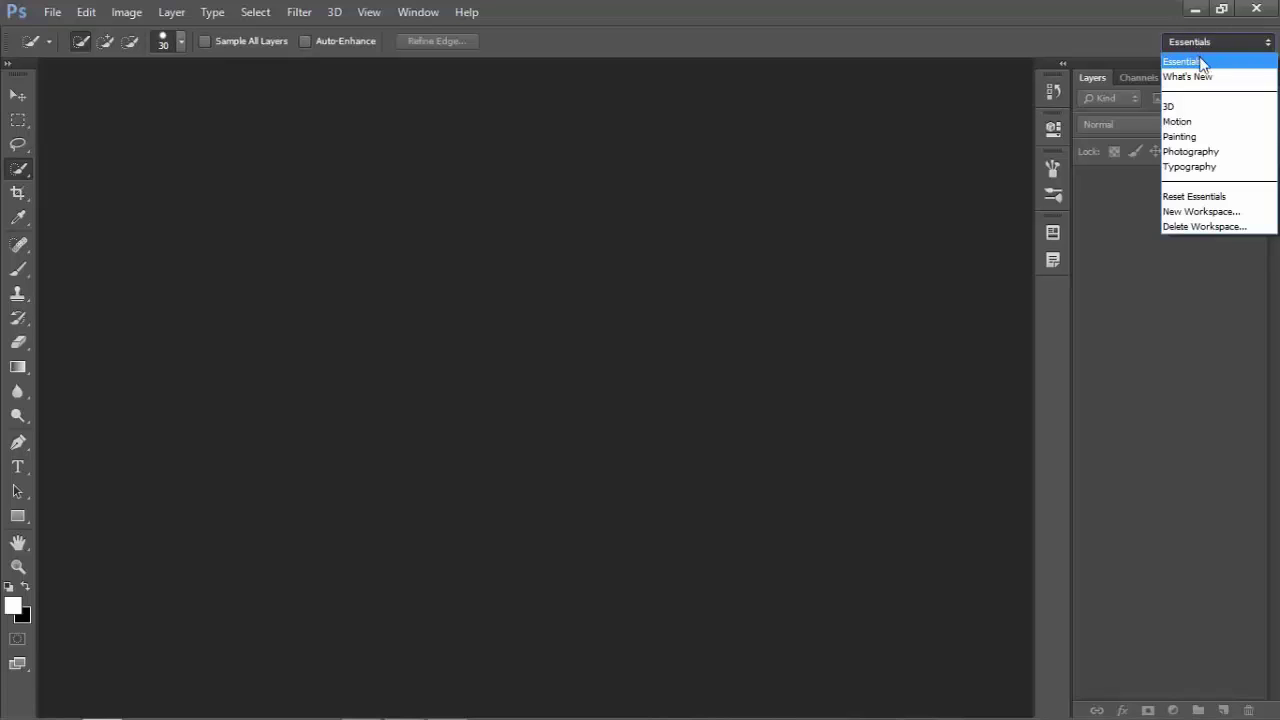
left_click(1220, 199)
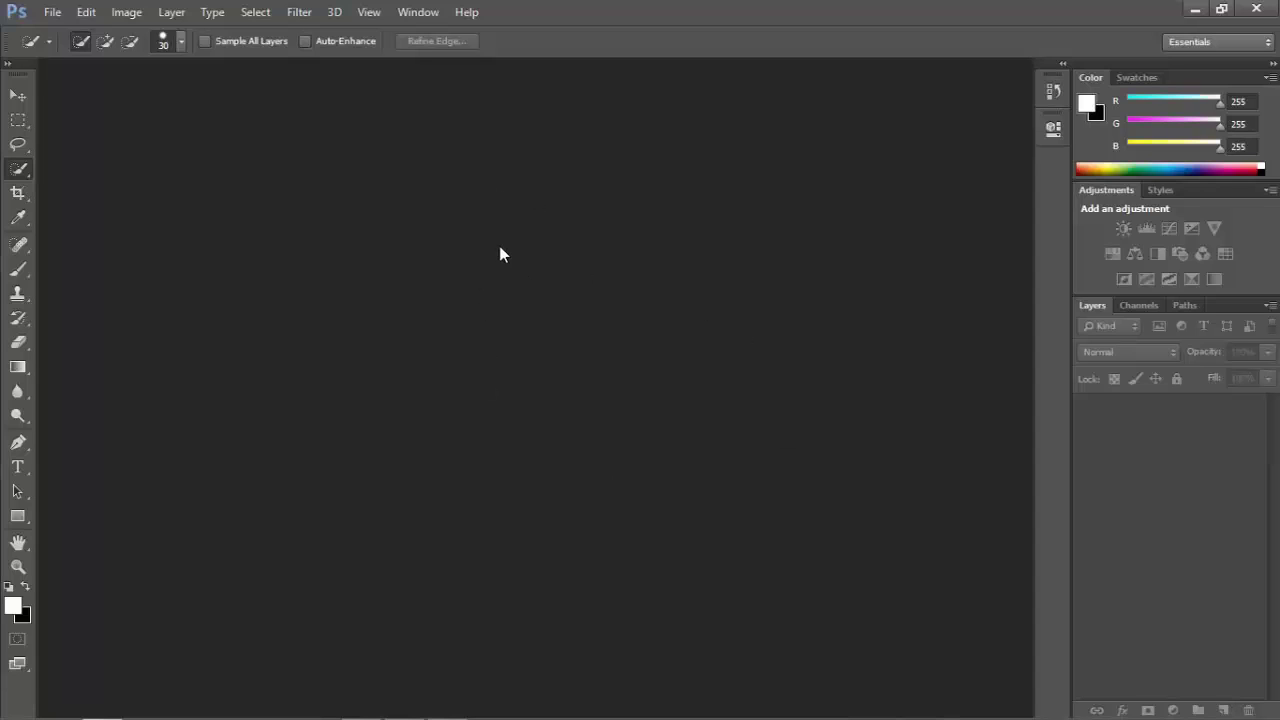
Open the Desktop photo IMG_1425.JPG through File > Open.
left_click(52, 13)
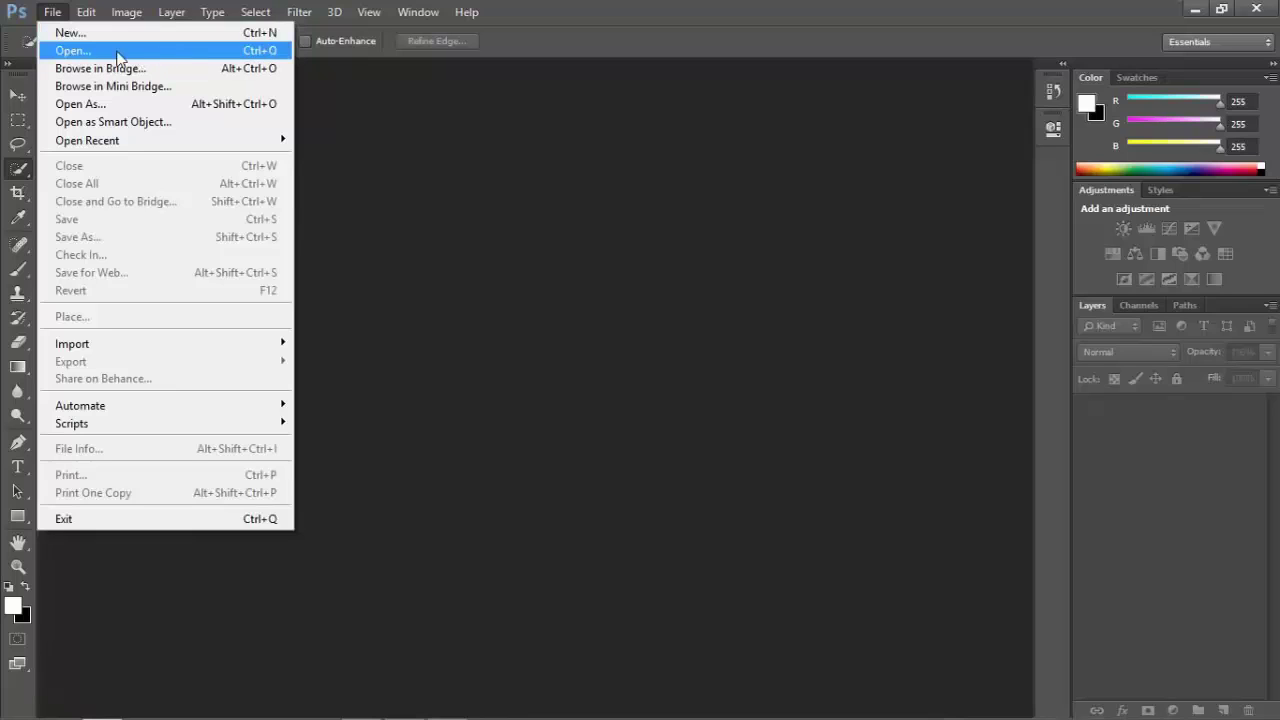
left_click(84, 55)
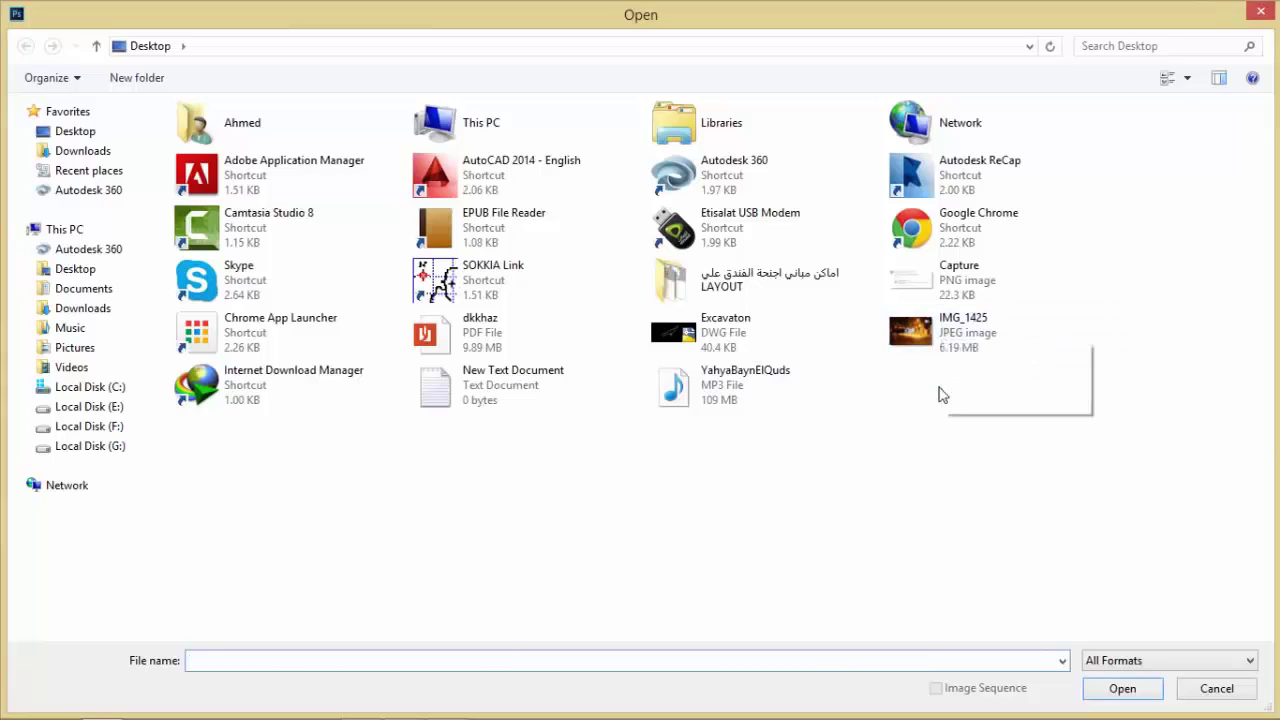
left_click(940, 340)
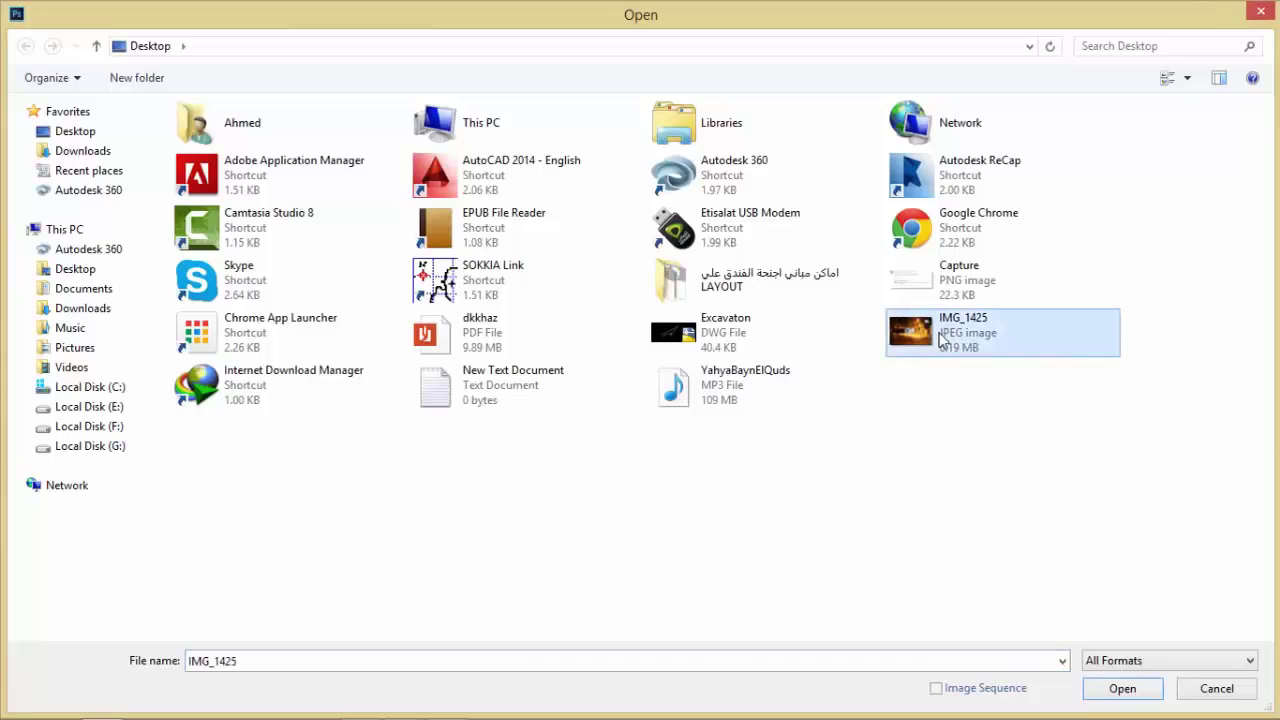
left_click(1104, 684)
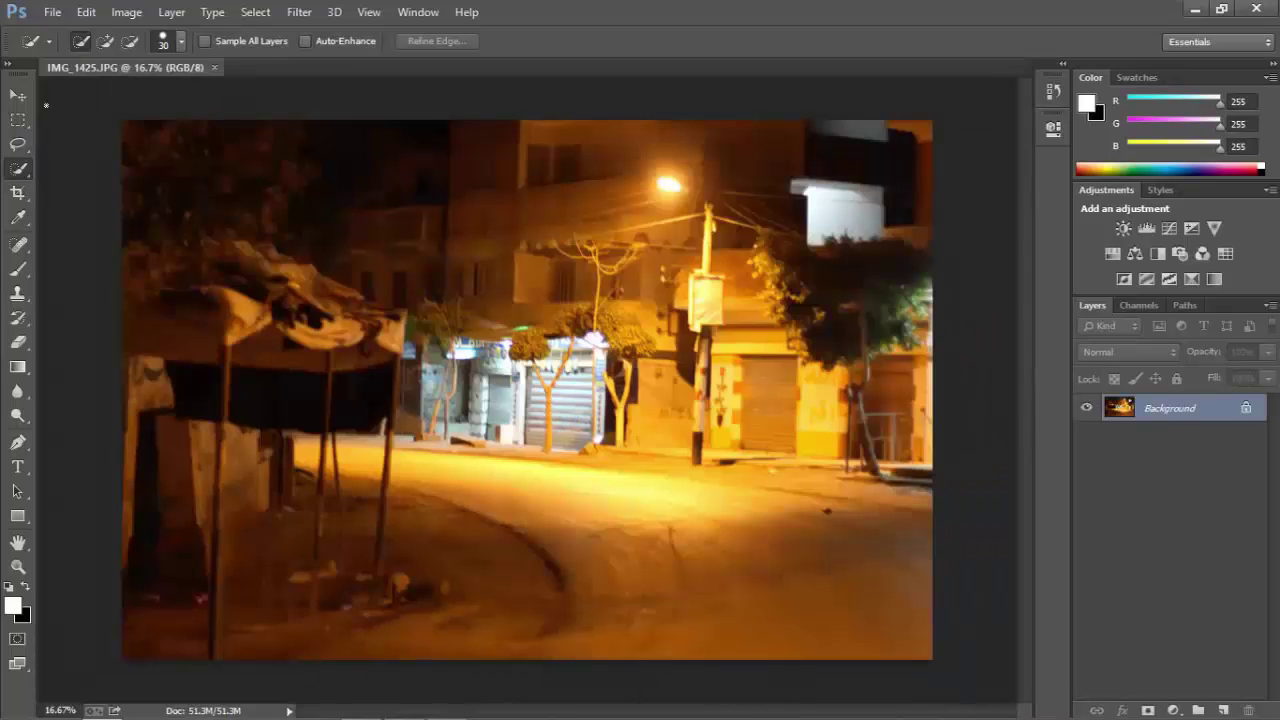
Scrubby-zoom into the storefront shutters and back out, then return to the Move tool.
left_click(19, 95)
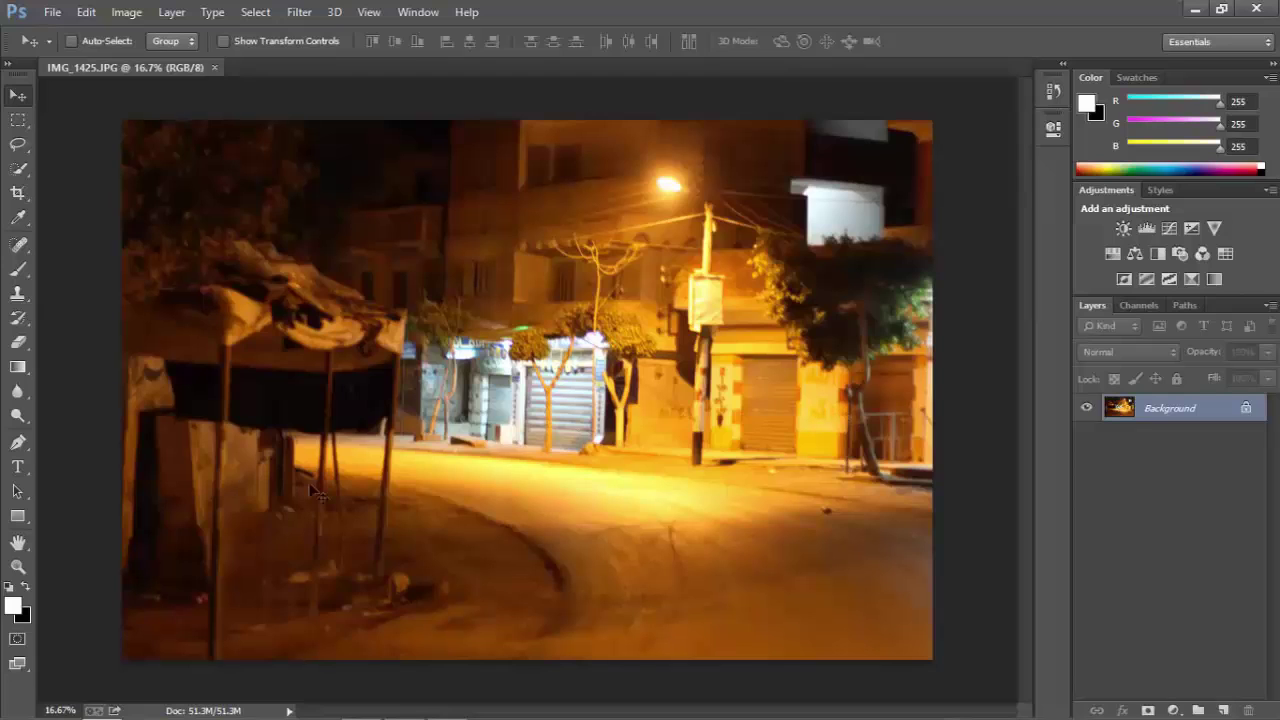
left_click(17, 567)
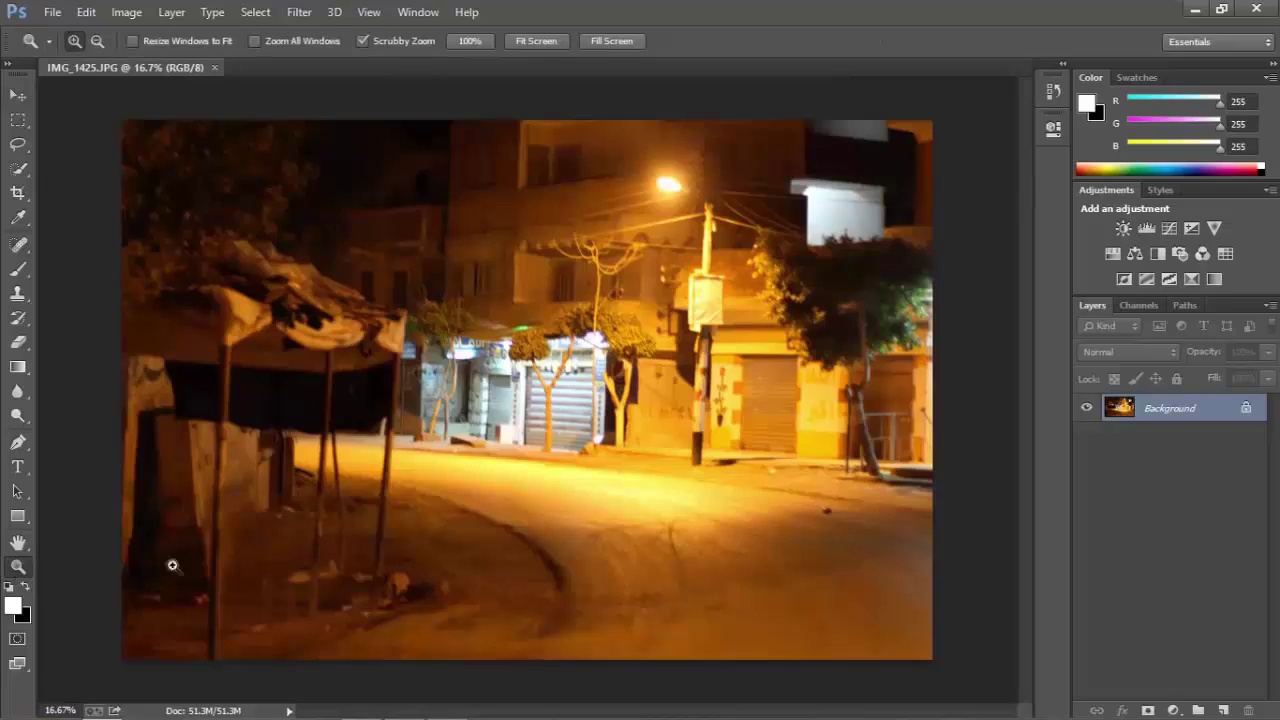
mouse_move(488, 409)
left_mouse_down()
mouse_move(791, 409)
mouse_move(397, 409)
mouse_move(566, 409)
mouse_move(415, 419)
mouse_move(500, 414)
left_mouse_up()
left_click(18, 95)
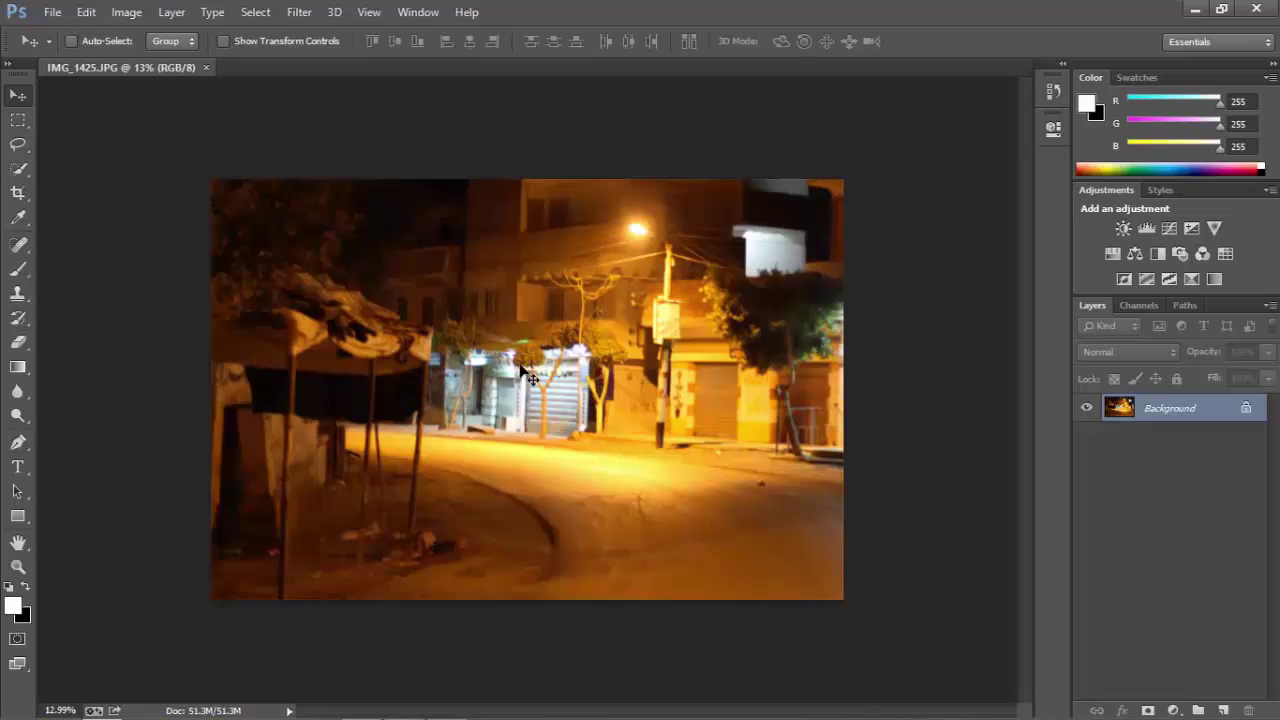
Tick Zoom with Scroll Wheel on the General page of Edit > Preferences.
left_click(87, 12)
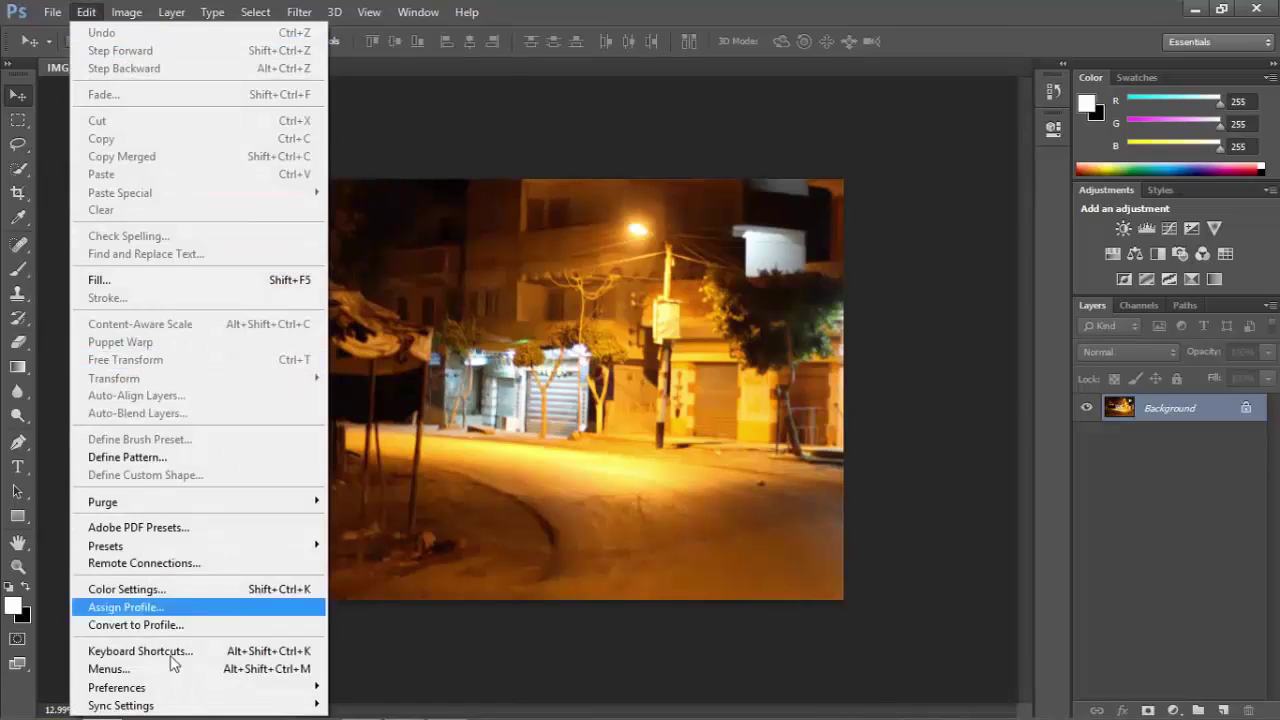
mouse_move(170, 689)
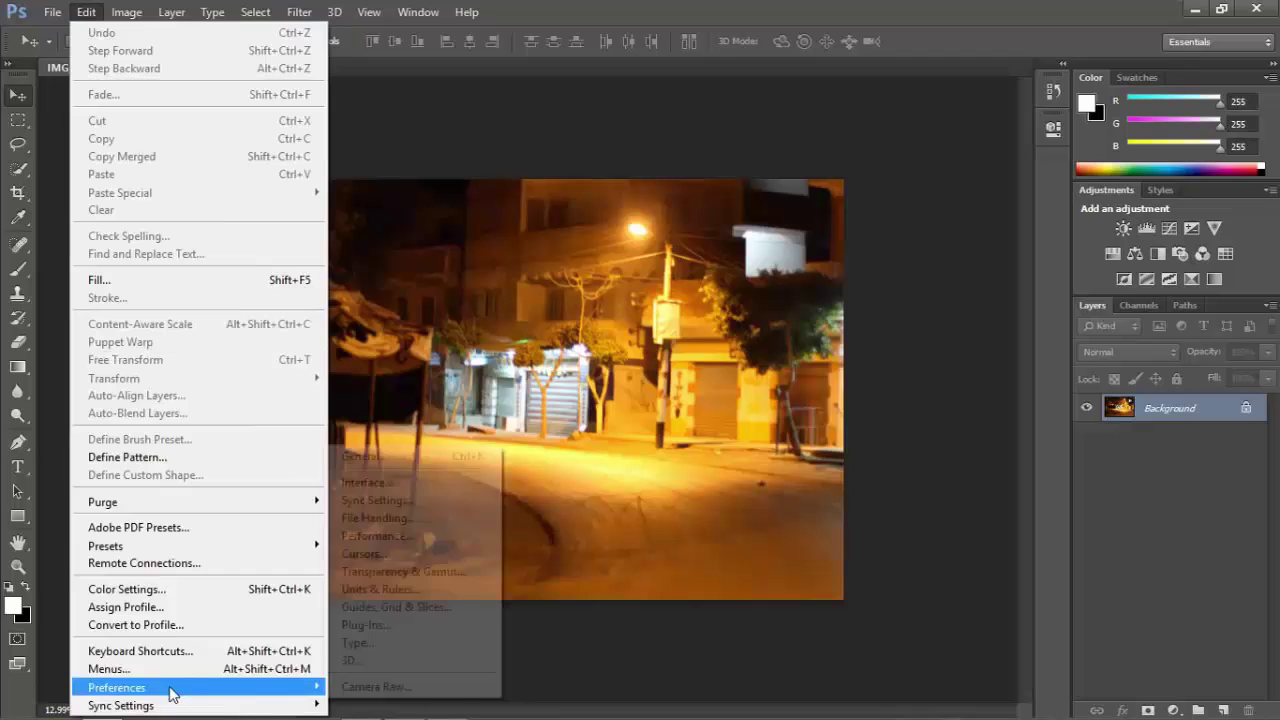
left_click(410, 466)
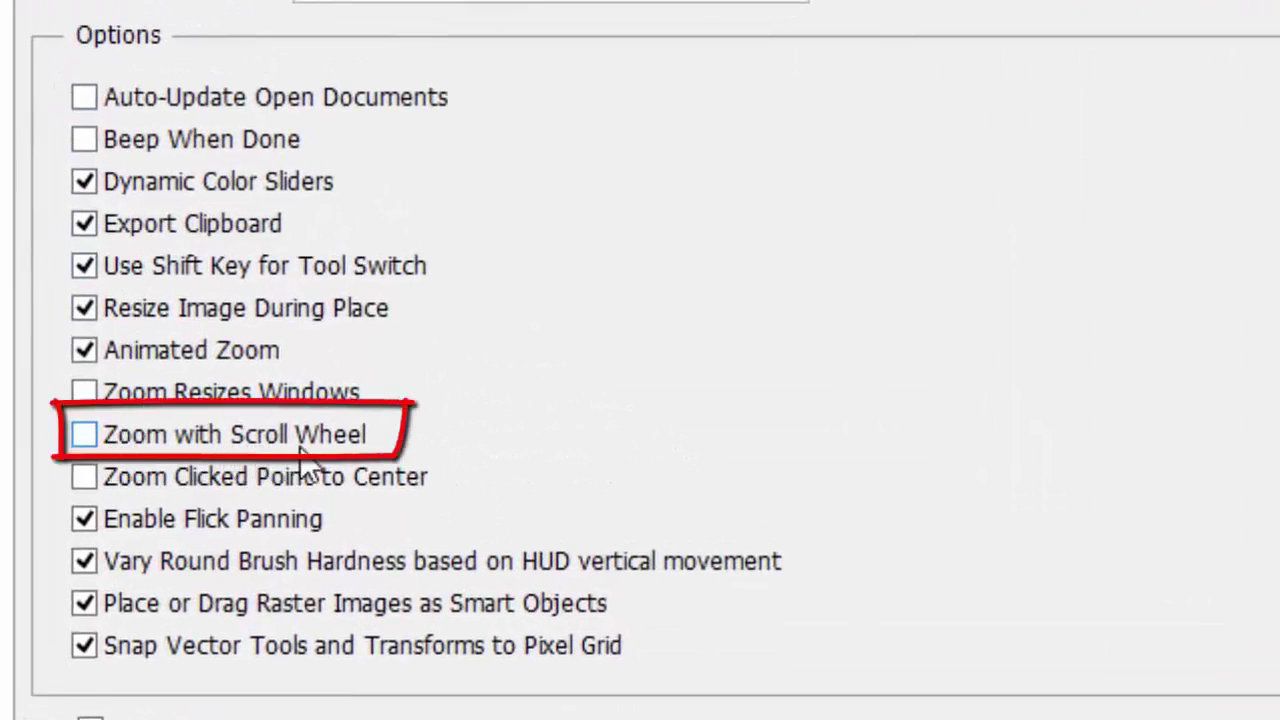
left_click(86, 440)
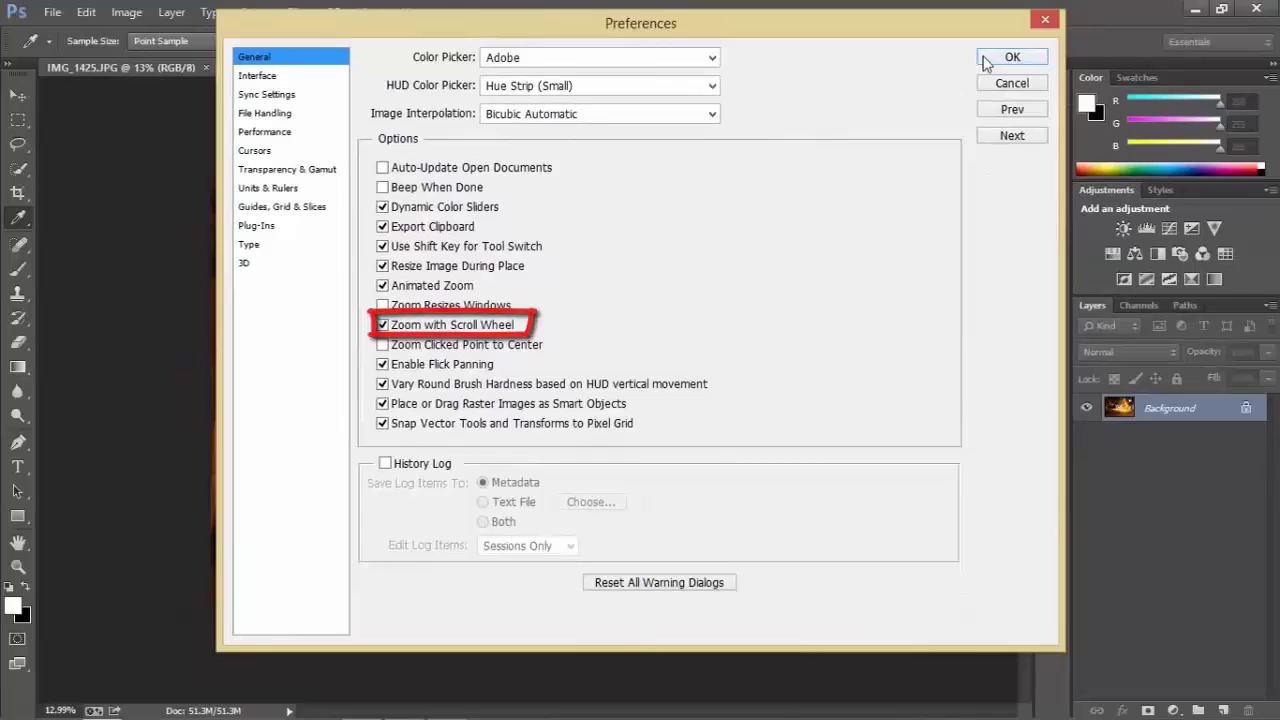
Confirm the preference change, then zoom in on the shopfronts and back out to about 10.7%.
left_click(985, 62)
key("v")
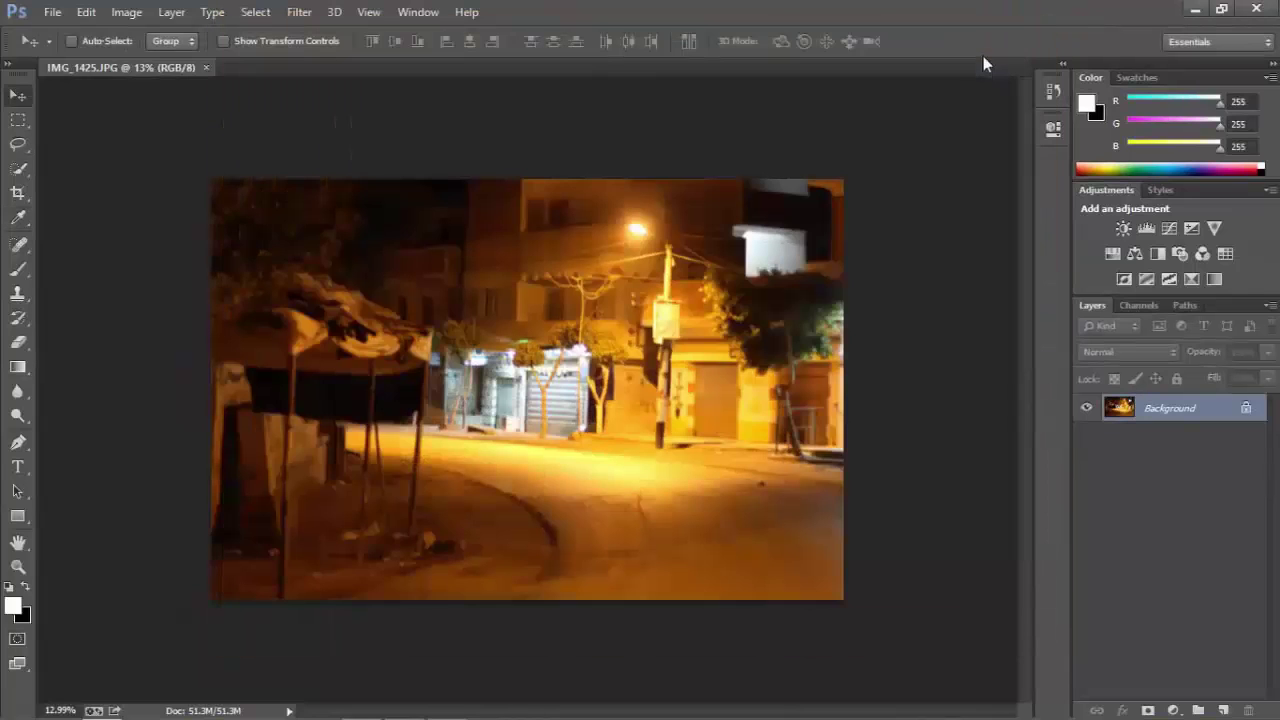
scroll(567, 372, "up", 2)
scroll(562, 369, "up", 4)
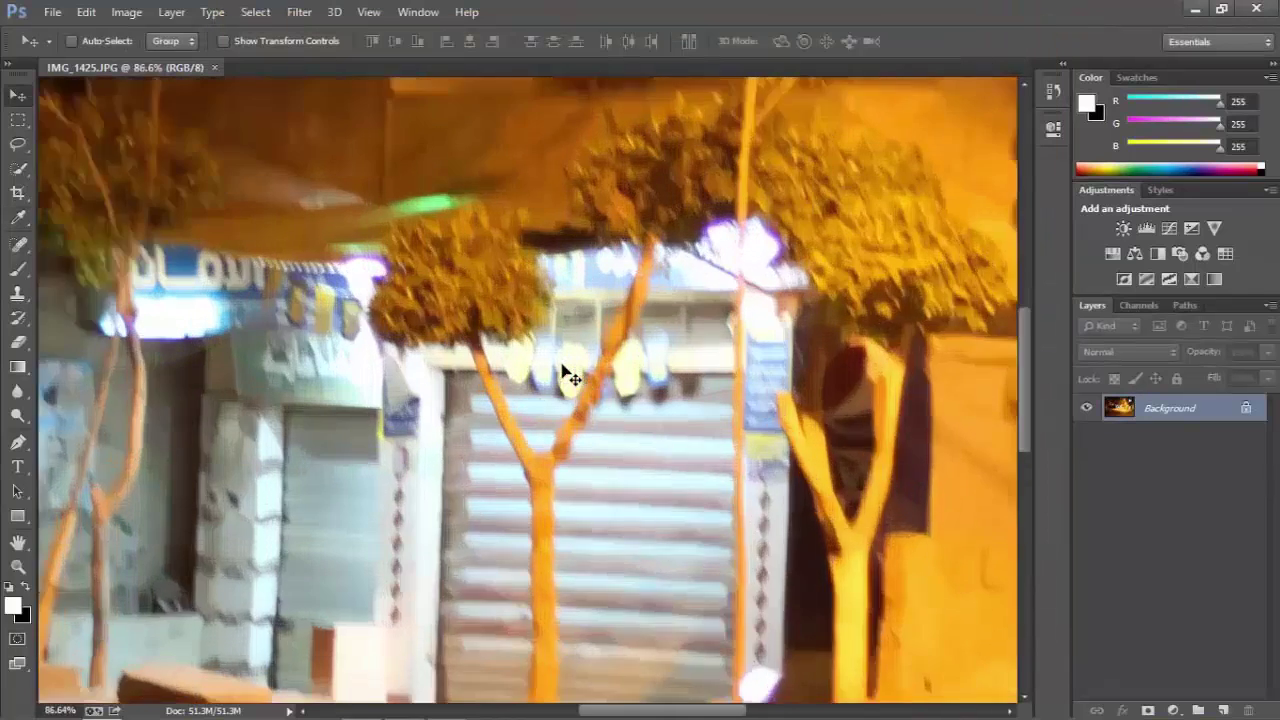
scroll(562, 369, "down", 3)
scroll(564, 370, "down", 3)
scroll(564, 370, "up", 2)
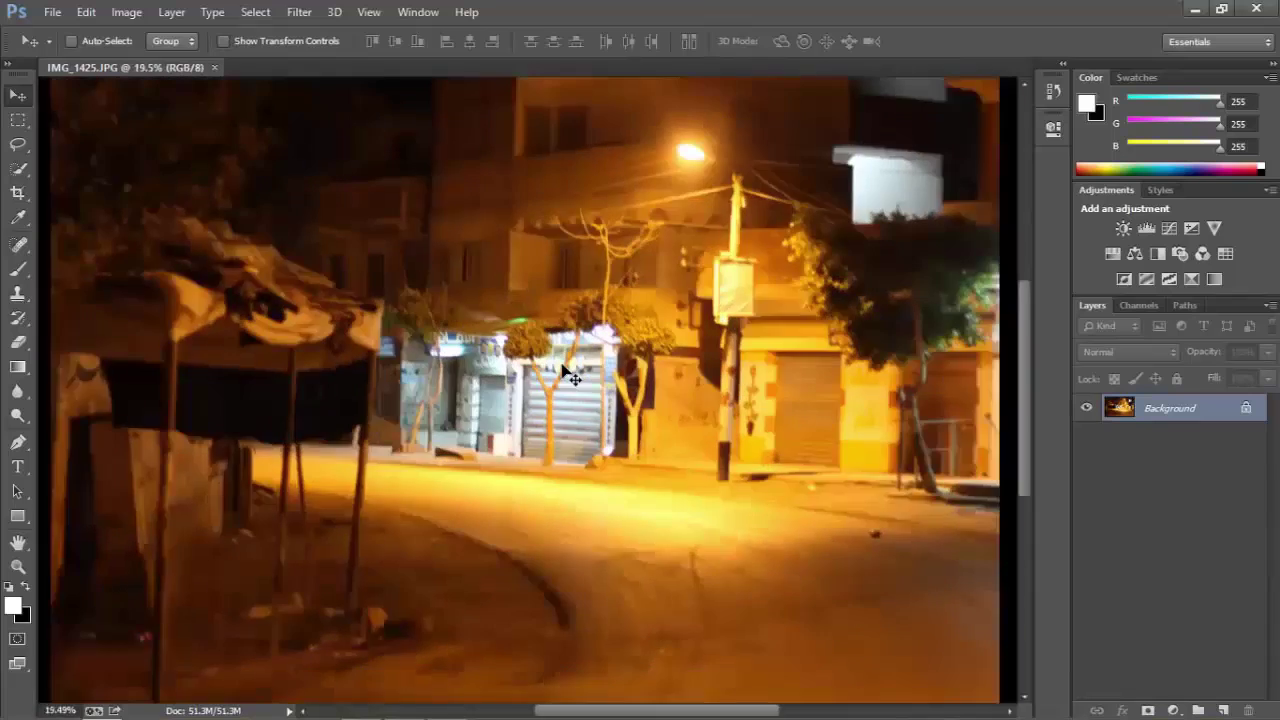
scroll(564, 370, "down", 3)
scroll(567, 372, "down", 1)
scroll(567, 372, "up", 8)
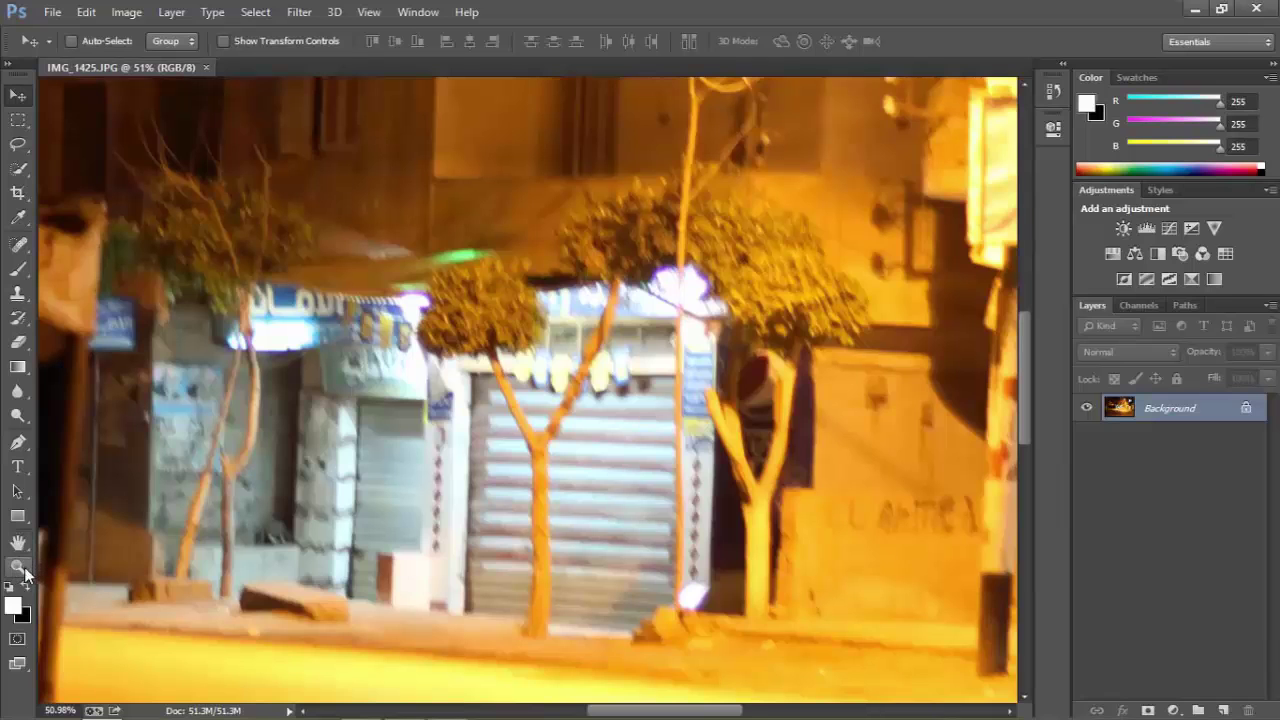
scroll(600, 420, "down", 2)
scroll(604, 421, "up", 5)
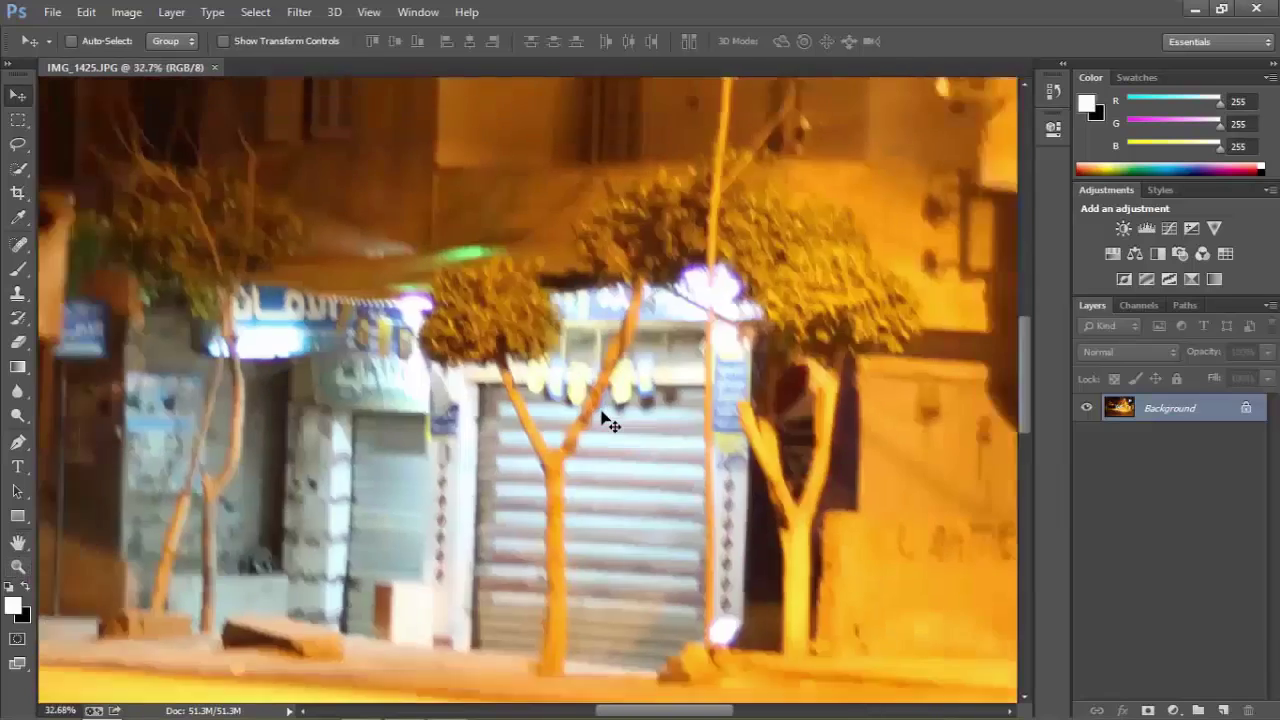
scroll(605, 420, "up", 2)
scroll(605, 420, "down", 8)
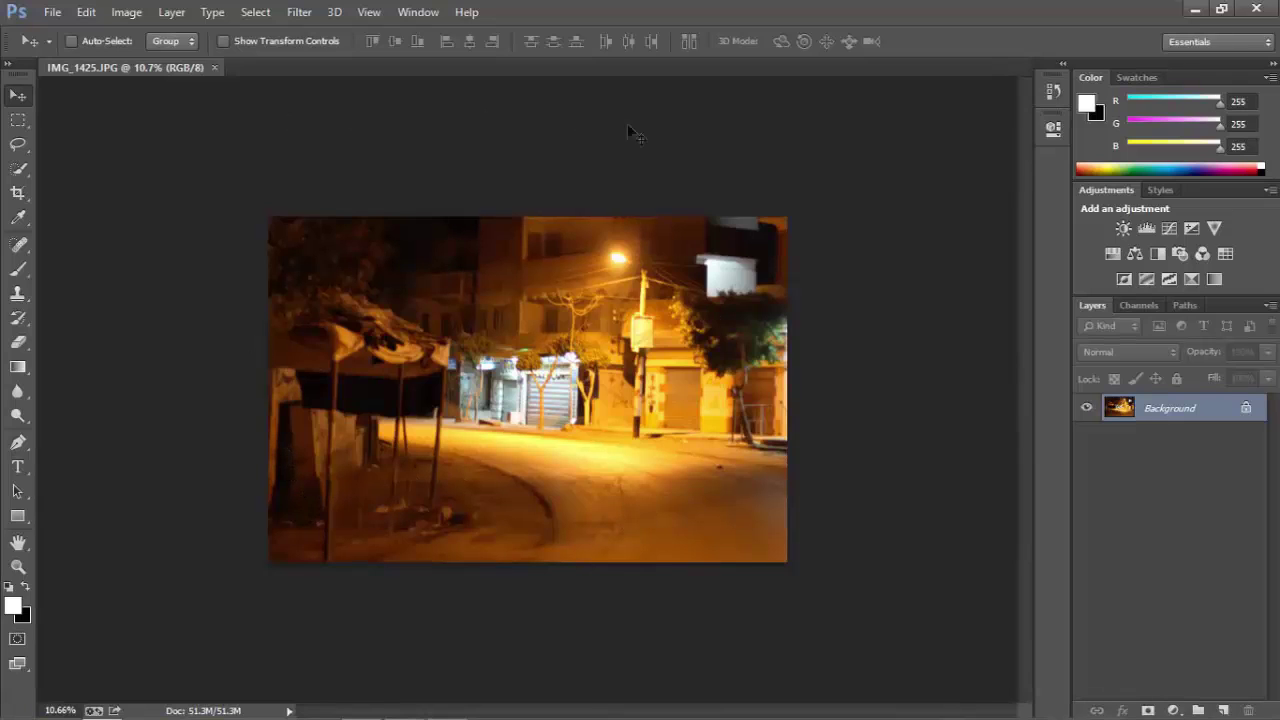
Start a new blank document named 'ahmed'.
left_click(52, 12)
left_click(70, 27)
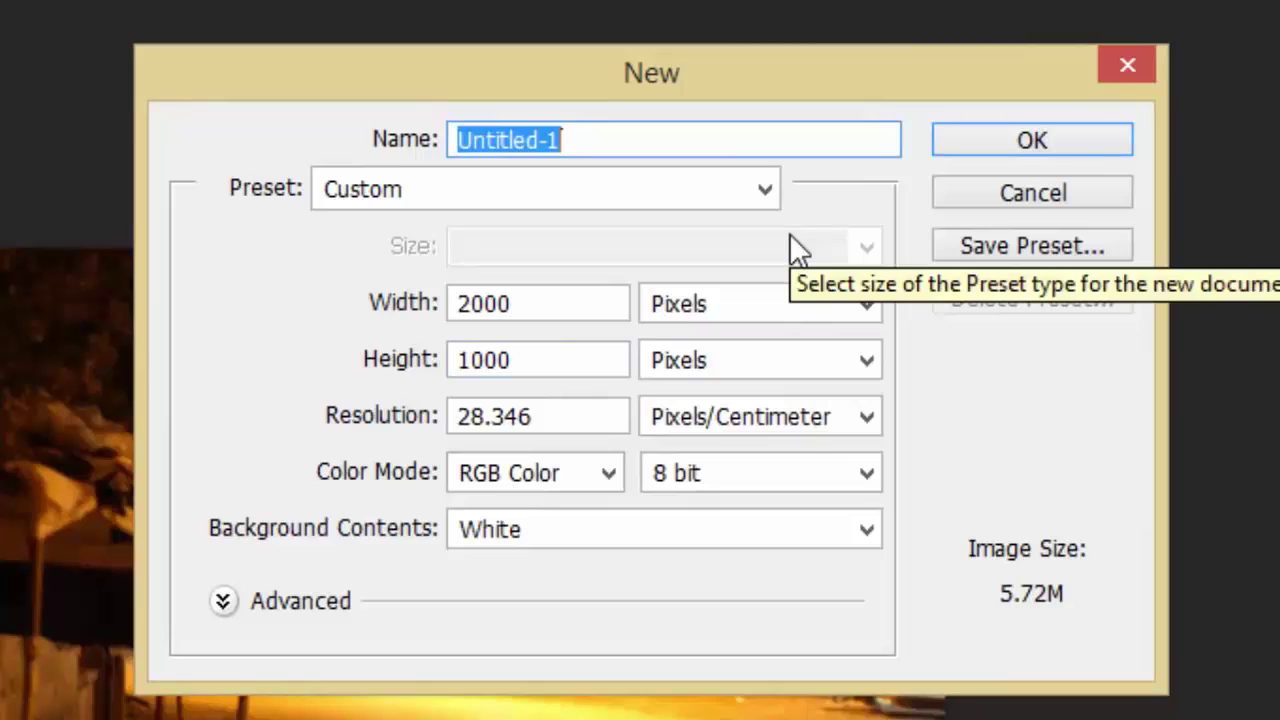
type("ahmed")
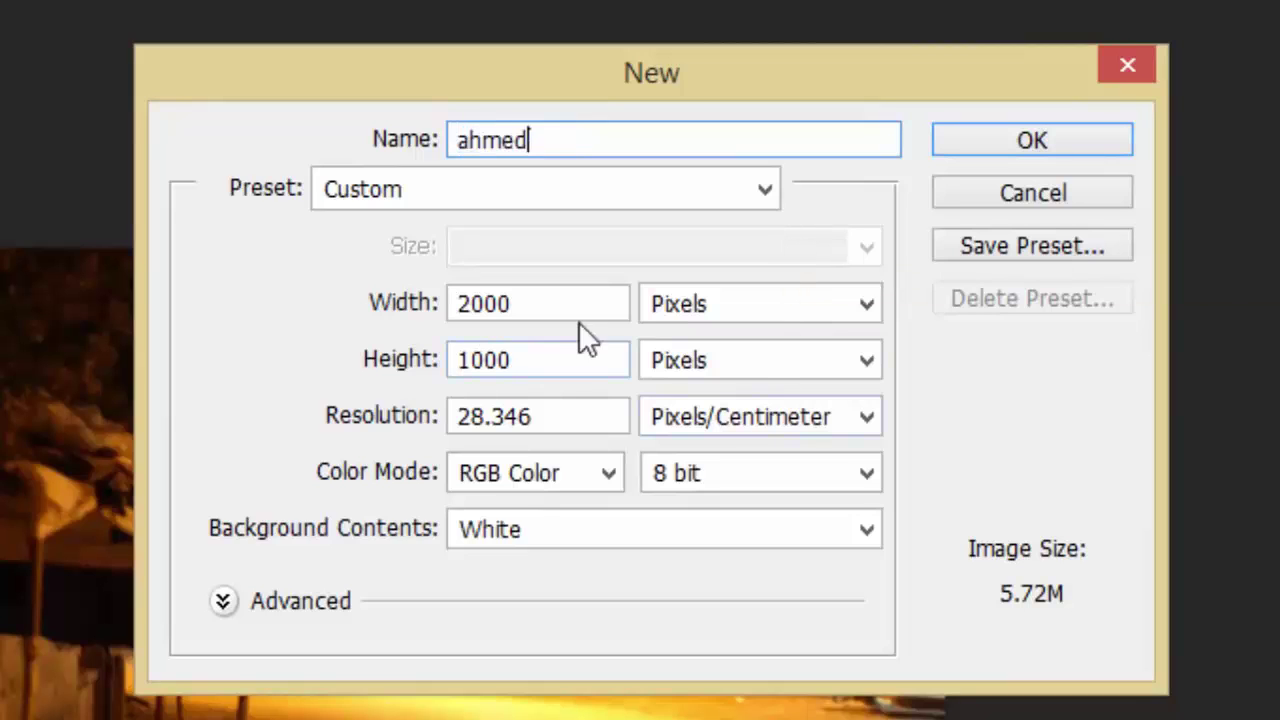
Keep the canvas size at 2000 × 1000 pixels after trying centimetres.
left_click(727, 304)
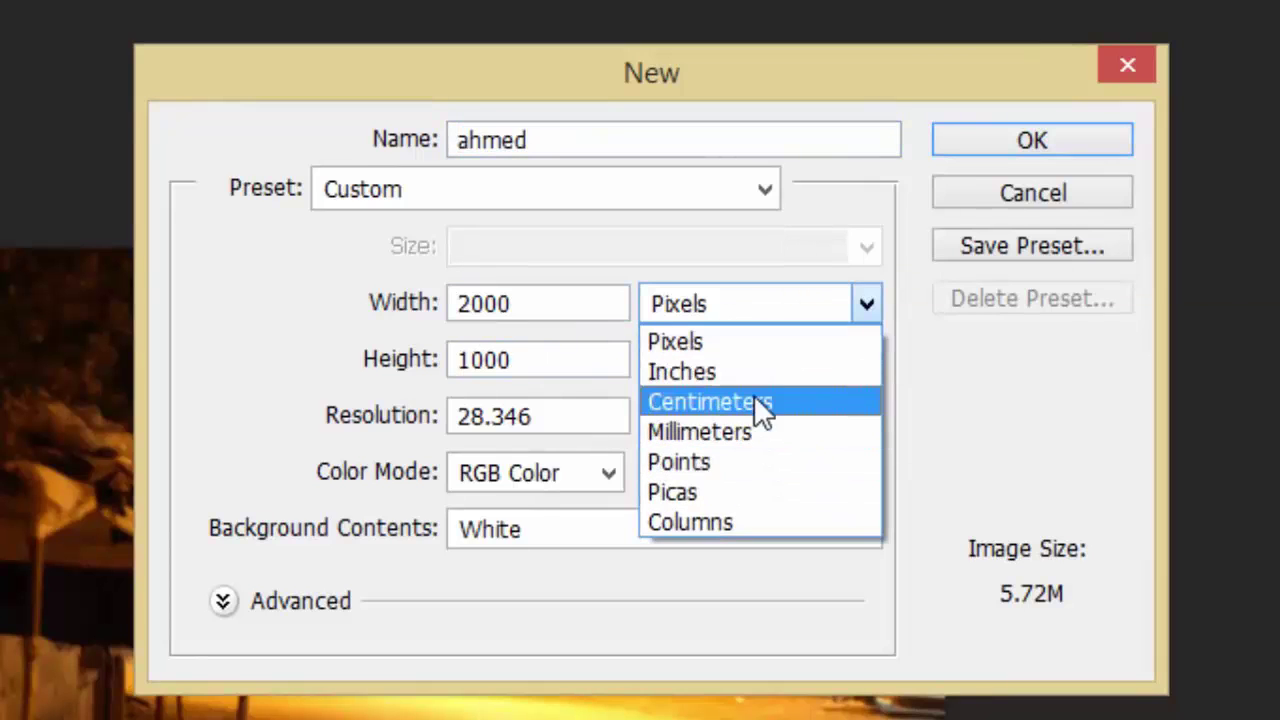
left_click(754, 400)
left_click(757, 304)
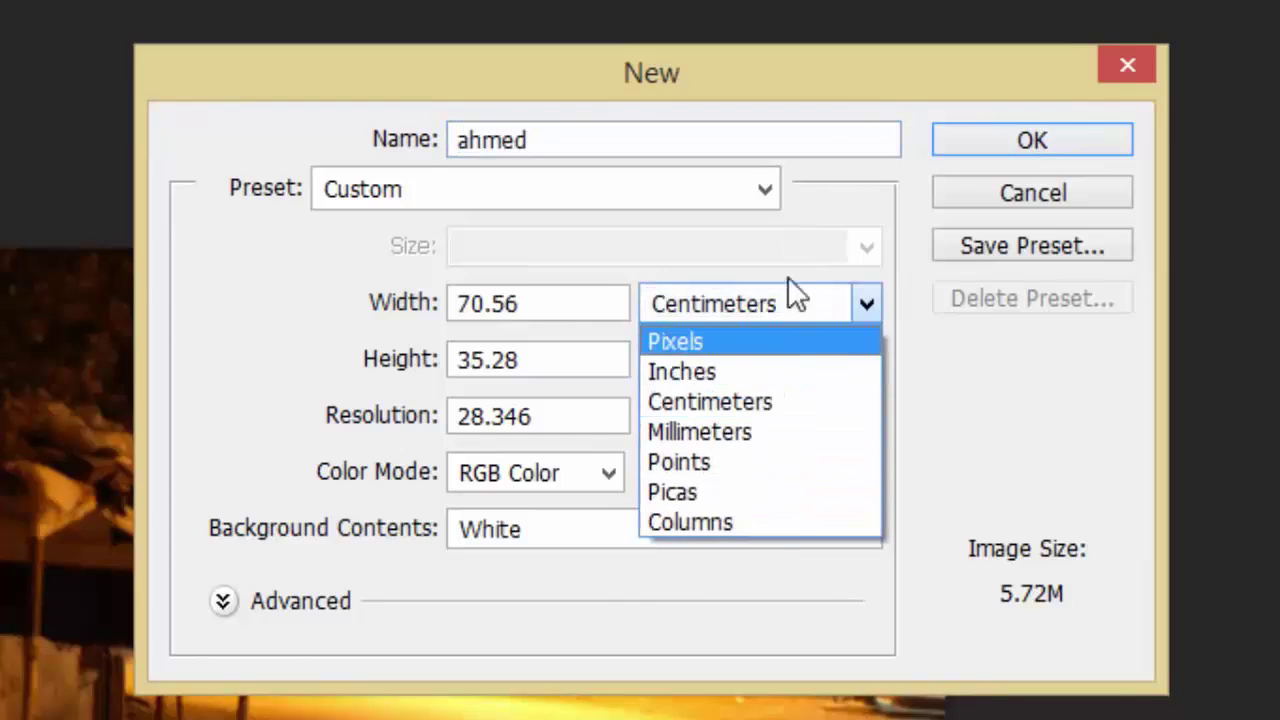
left_click(720, 340)
double_click(472, 310)
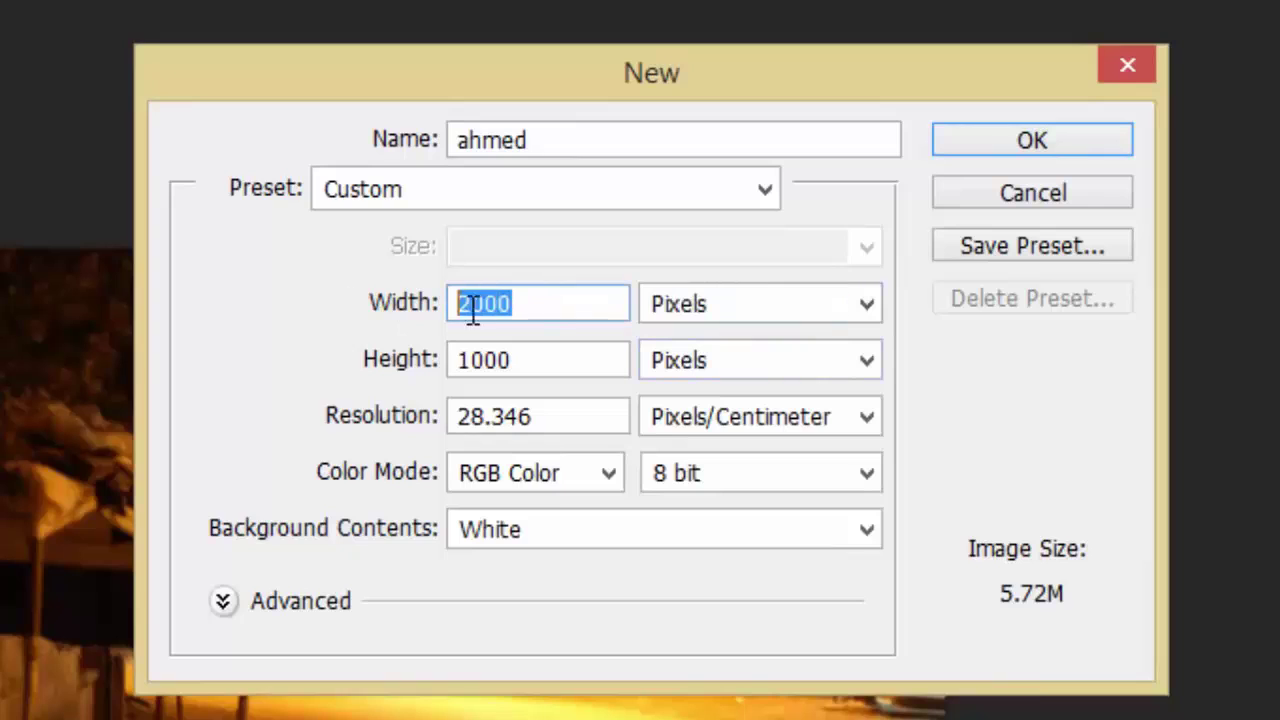
left_click(578, 366)
double_click(490, 362)
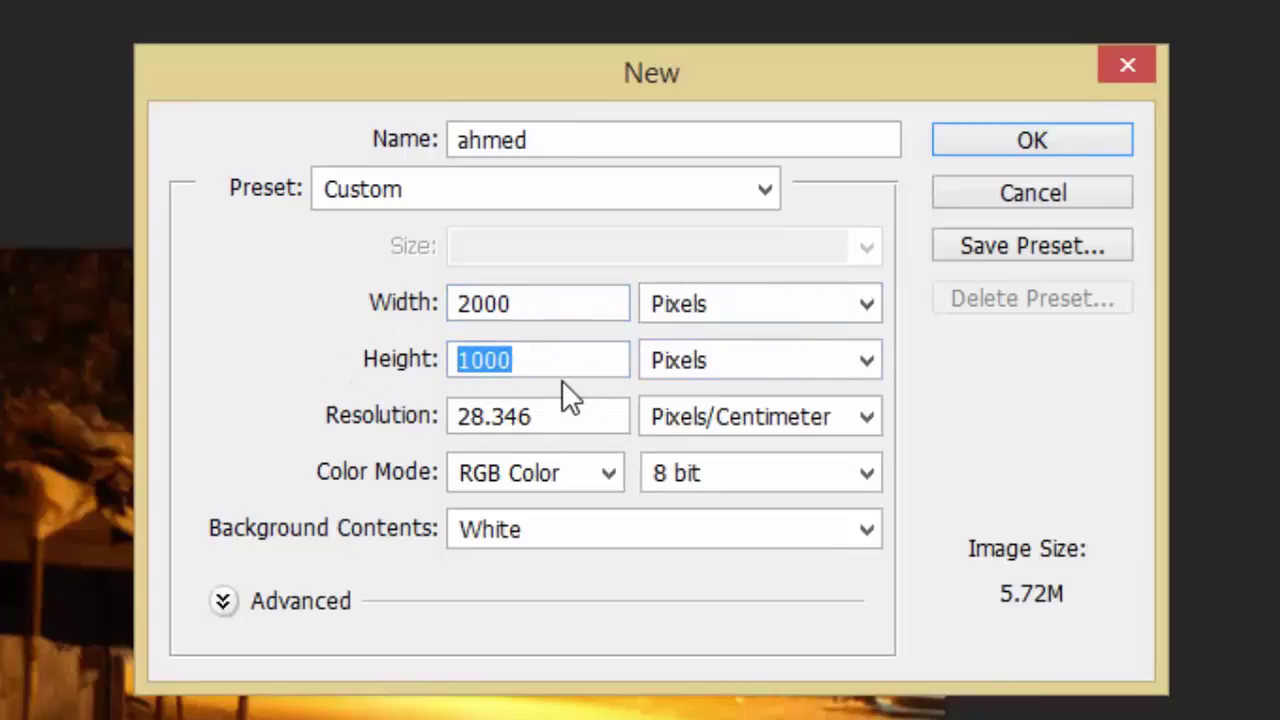
Set the resolution to 300 pixels per inch.
left_click(757, 421)
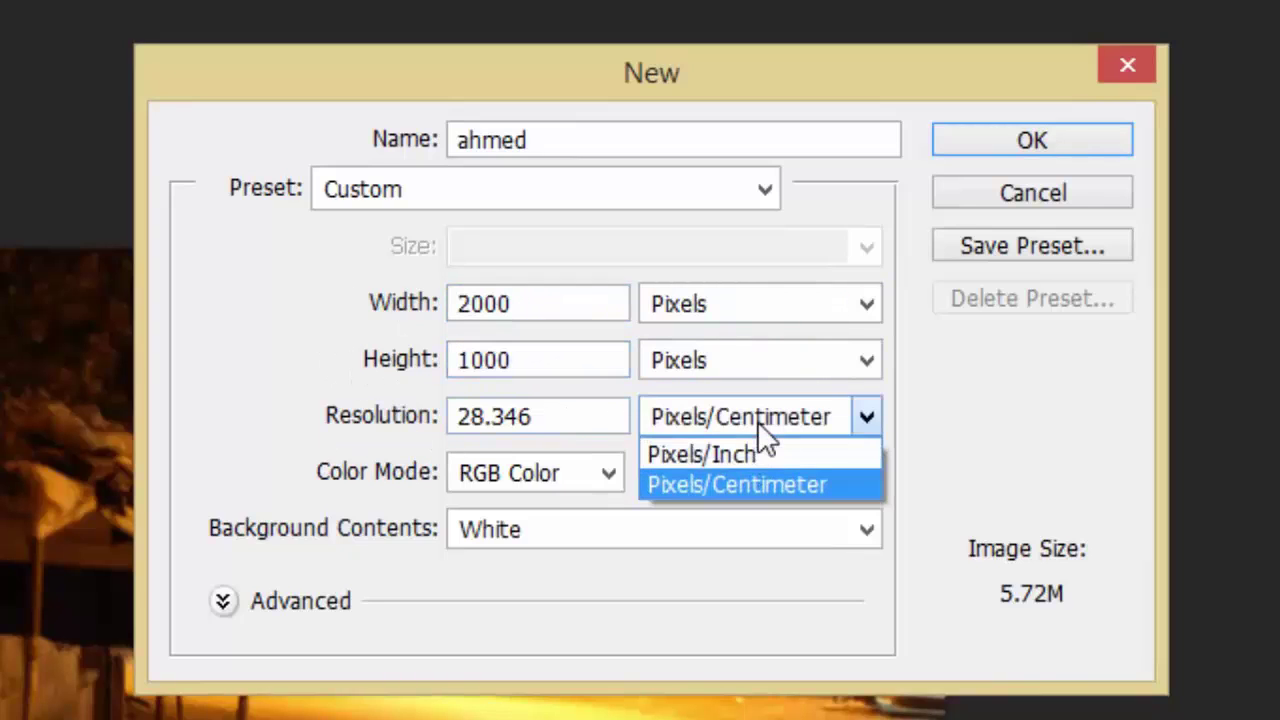
left_click(775, 462)
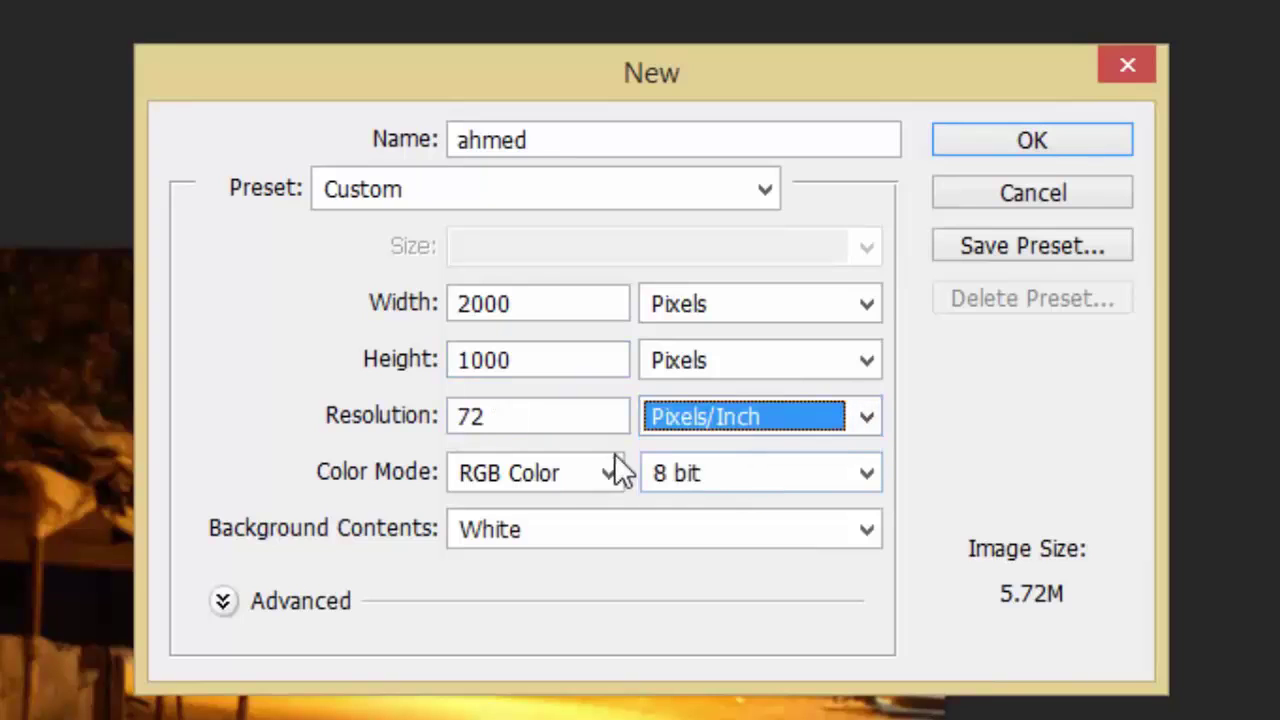
left_click(331, 412)
left_click(523, 417)
left_click(332, 430)
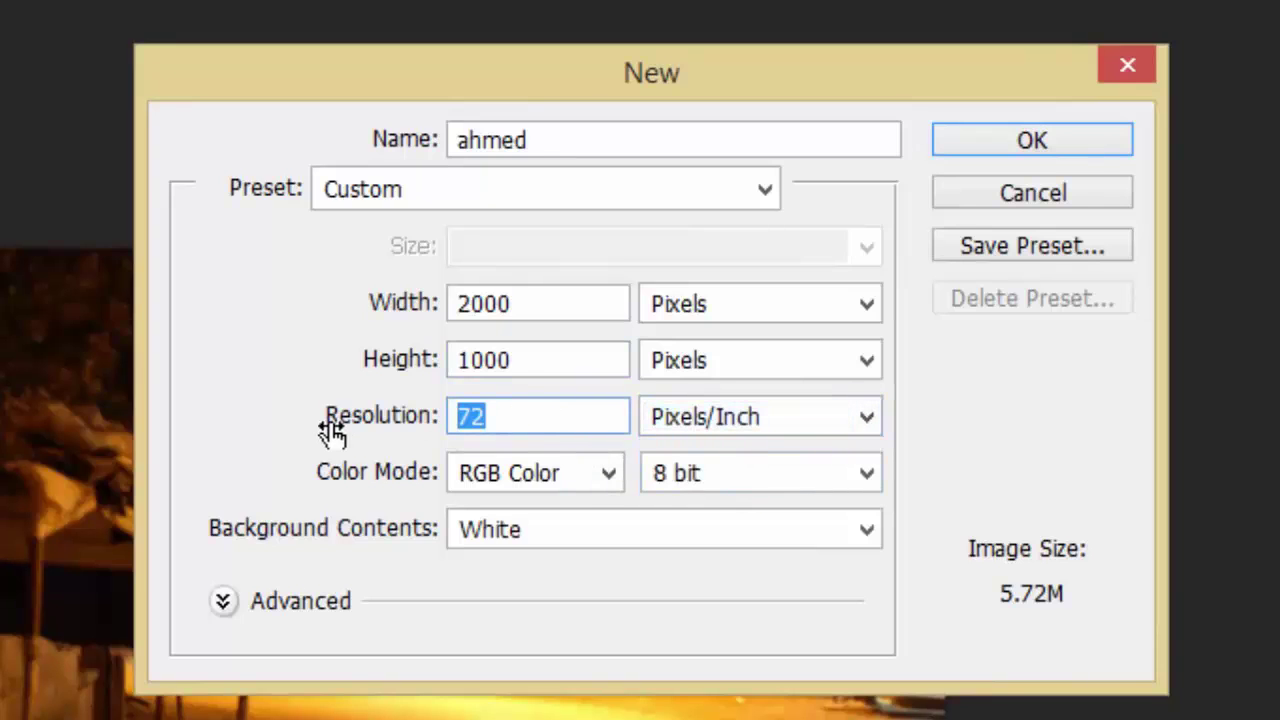
type("300")
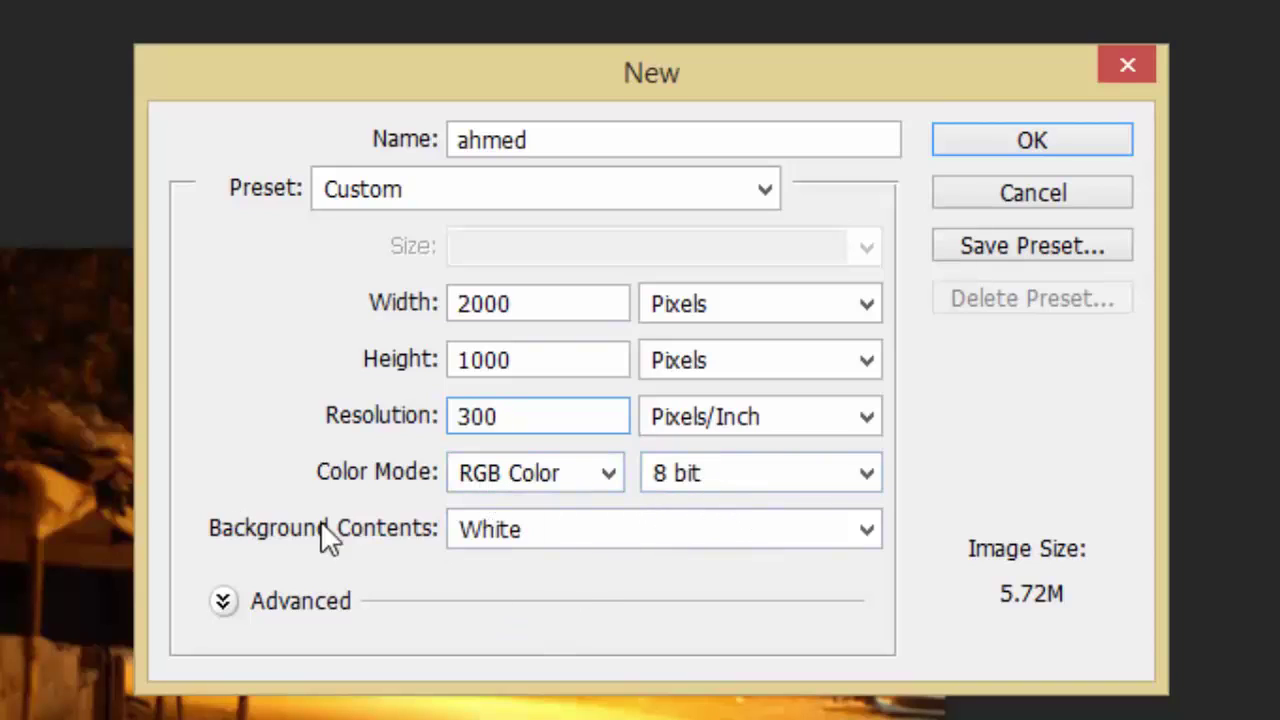
Choose White background contents and create the document.
left_click(496, 540)
left_click(545, 589)
left_click(548, 542)
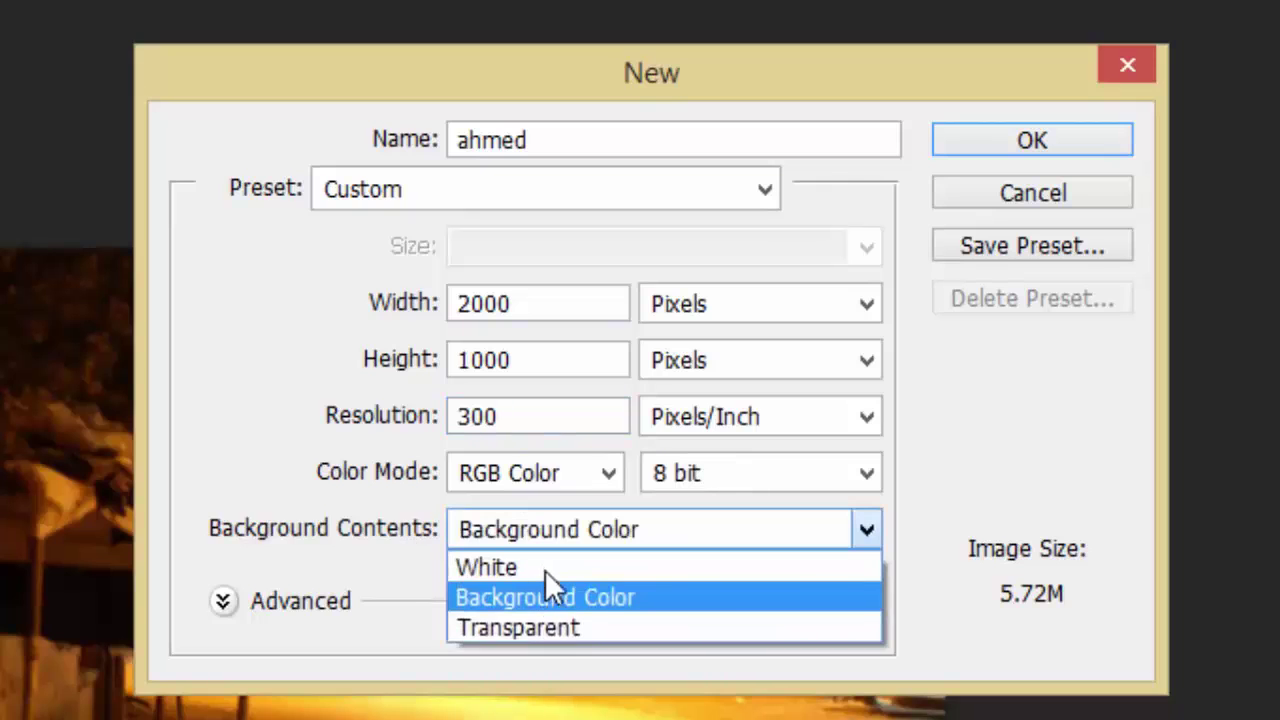
left_click(545, 627)
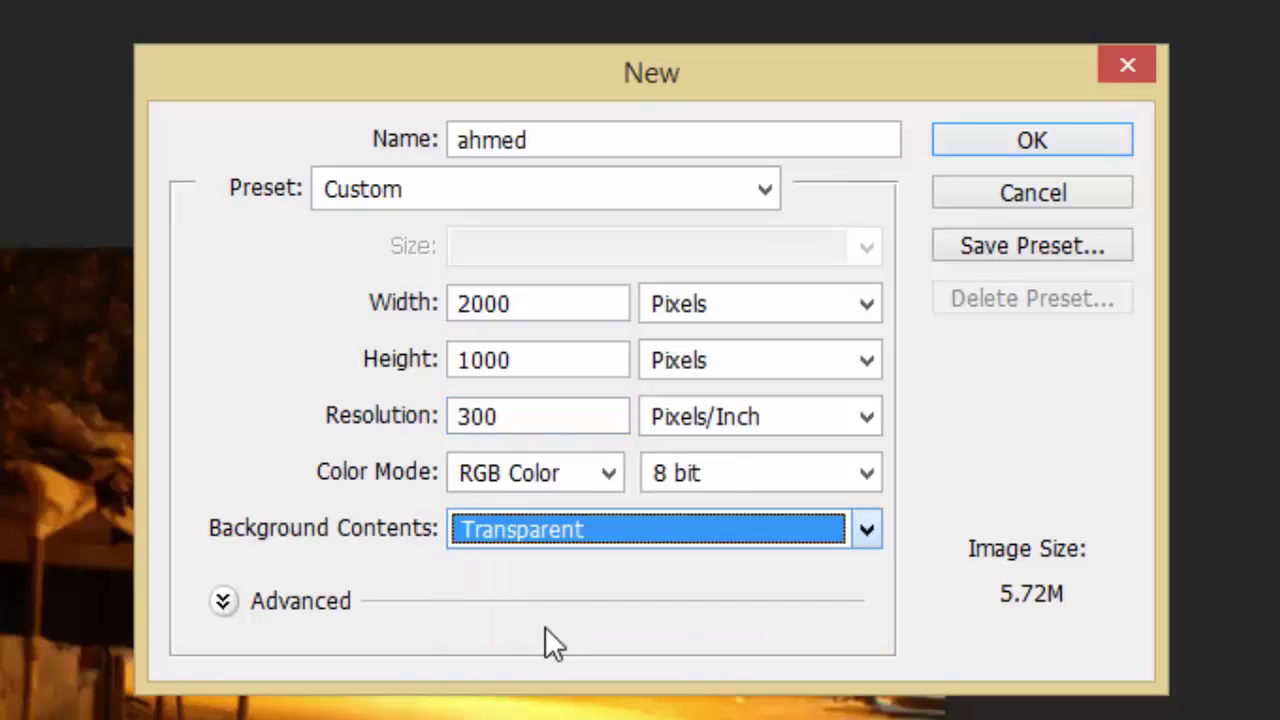
left_click(567, 537)
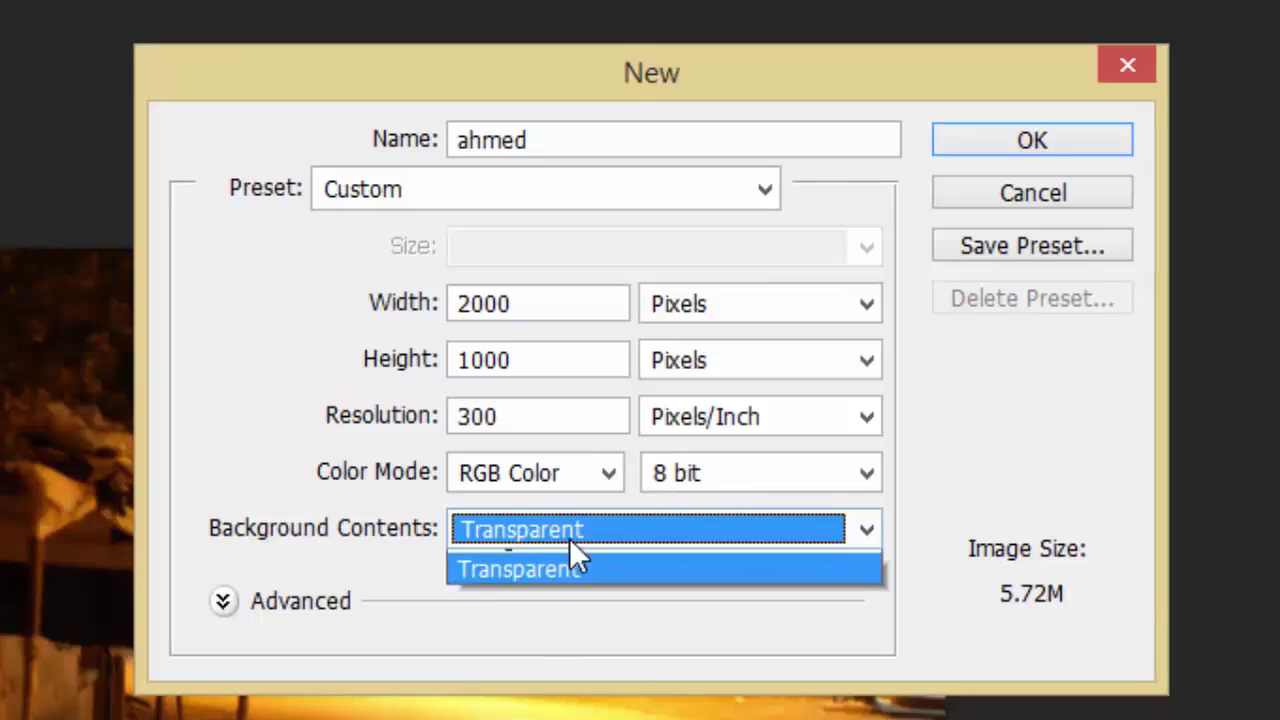
left_click(520, 556)
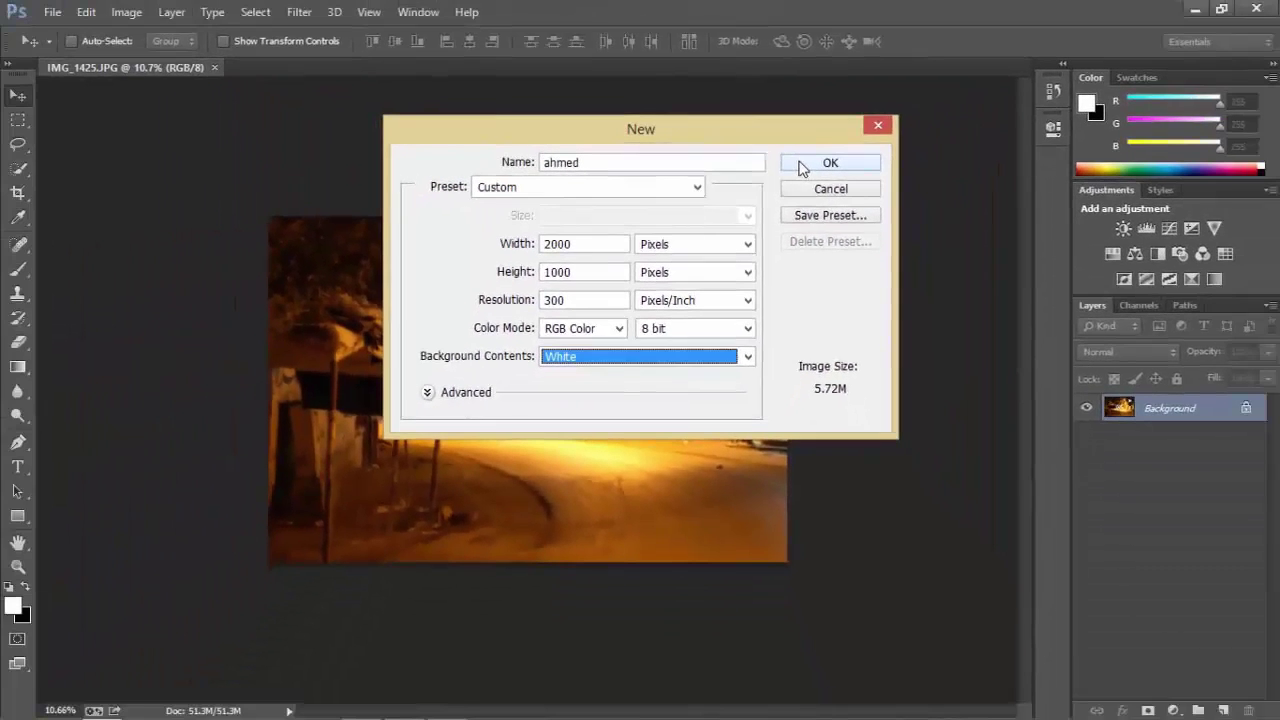
left_click(966, 150)
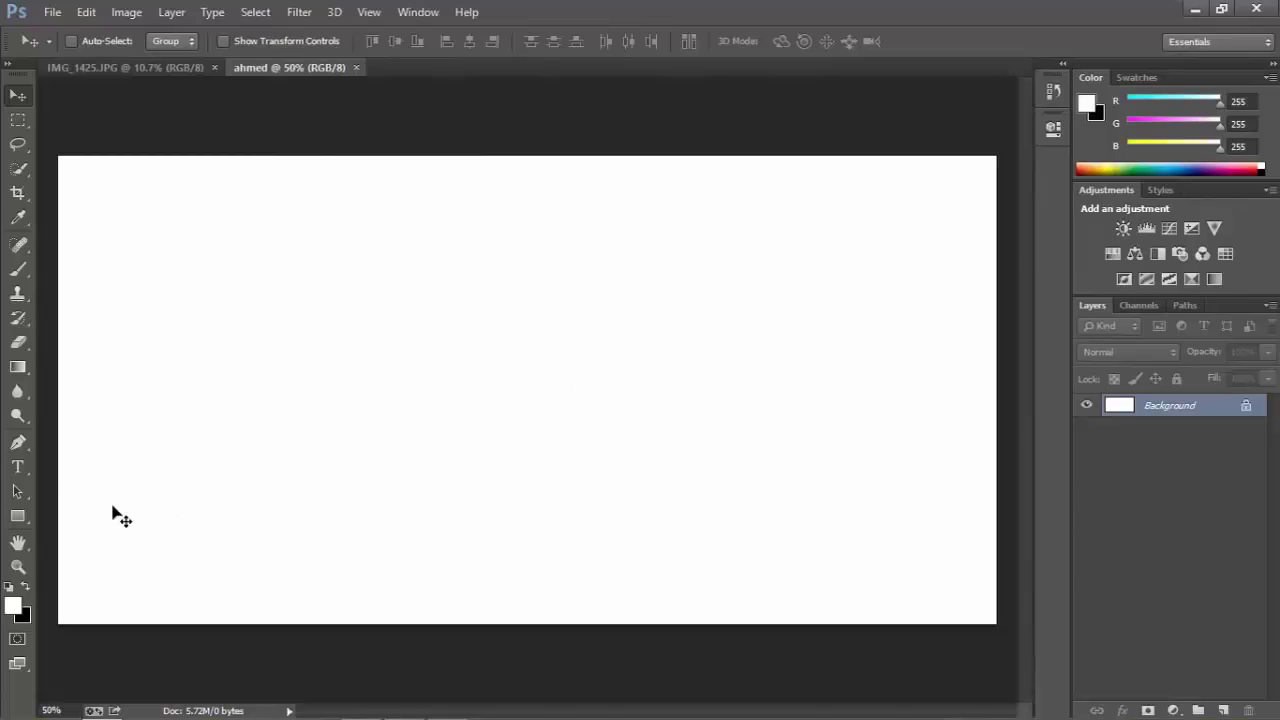
Brush black looping strokes across the ahmed canvas, then return to IMG_1425.JPG.
left_click(18, 270)
mouse_move(239, 335)
left_mouse_down()
mouse_move(281, 238)
mouse_move(317, 261)
left_mouse_up()
left_click(26, 589)
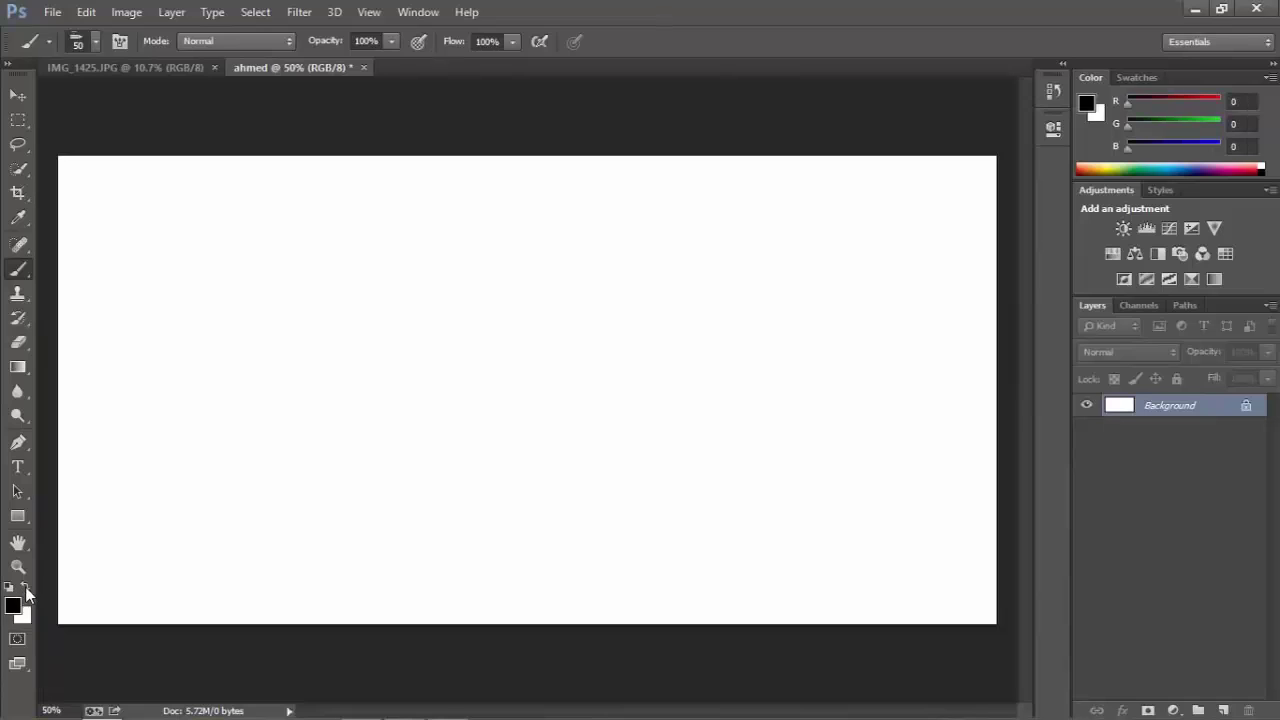
mouse_move(146, 466)
left_mouse_down()
mouse_move(263, 294)
mouse_move(163, 573)
mouse_move(248, 357)
mouse_move(777, 371)
mouse_move(586, 432)
left_mouse_up()
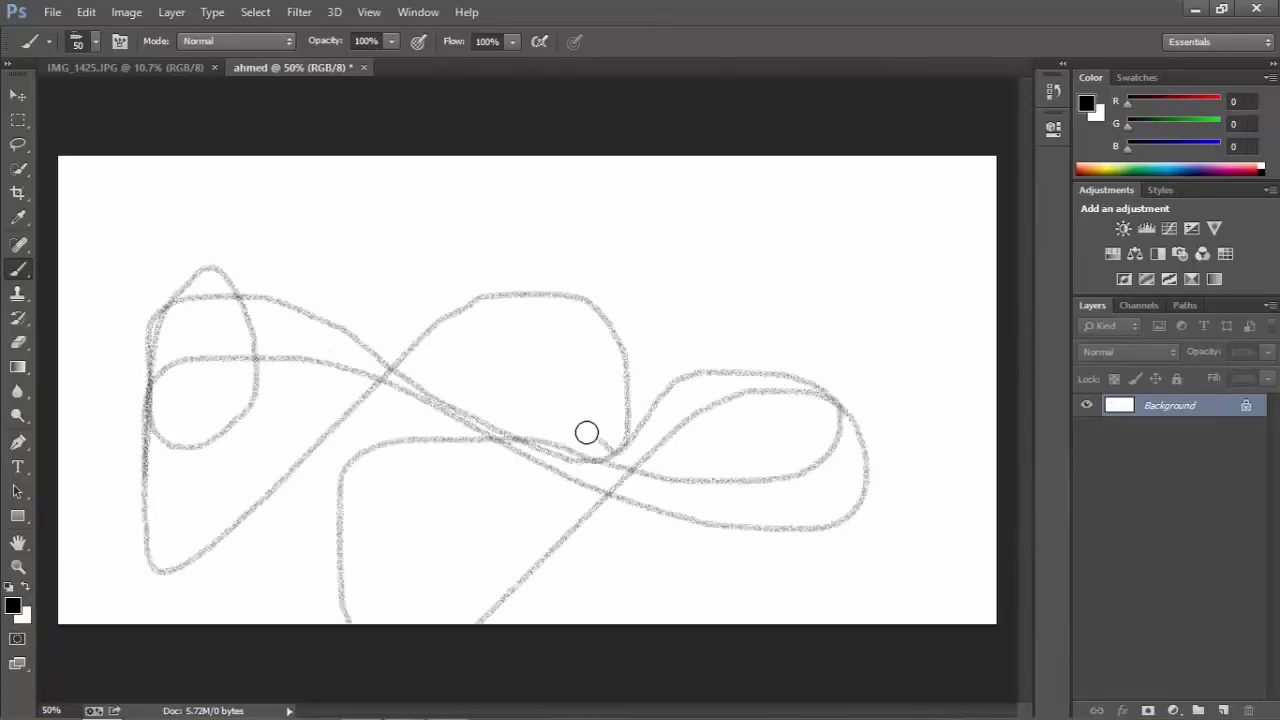
mouse_move(522, 361)
left_mouse_down()
mouse_move(653, 317)
mouse_move(638, 369)
left_mouse_up()
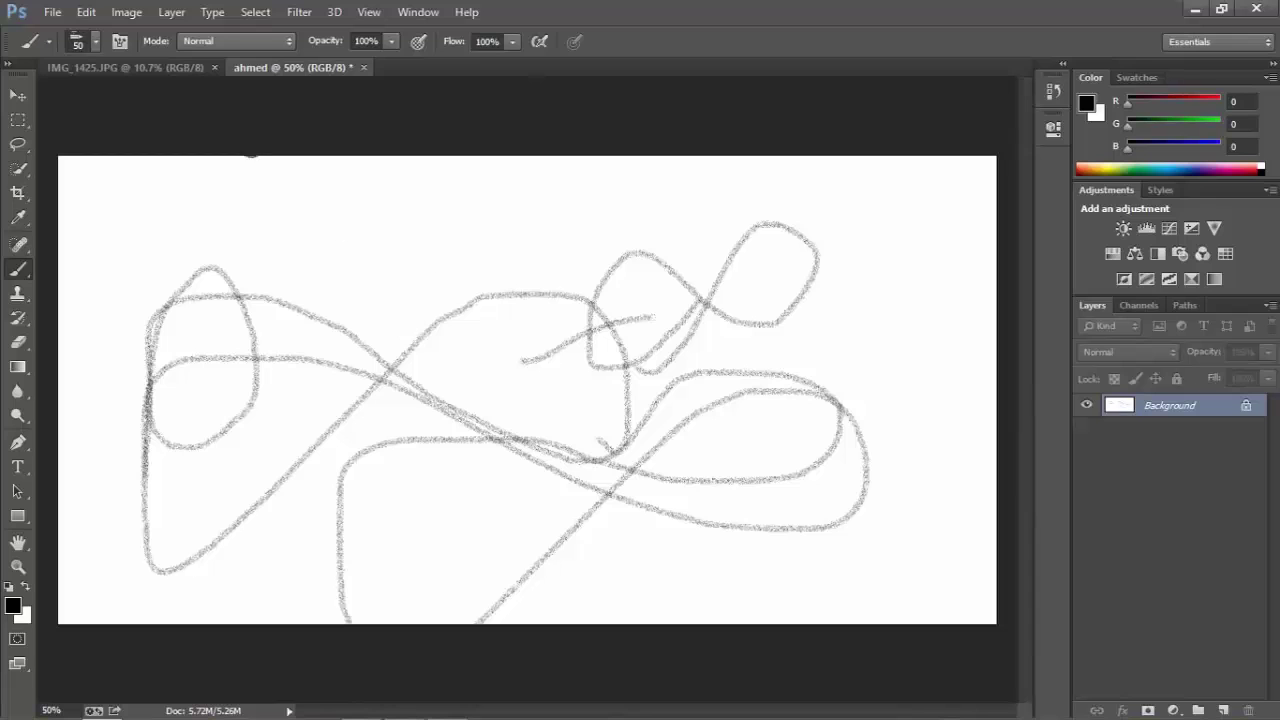
left_click(180, 69)
Fit the street photo on screen and brush a white line across the road.
key("ctrl+0")
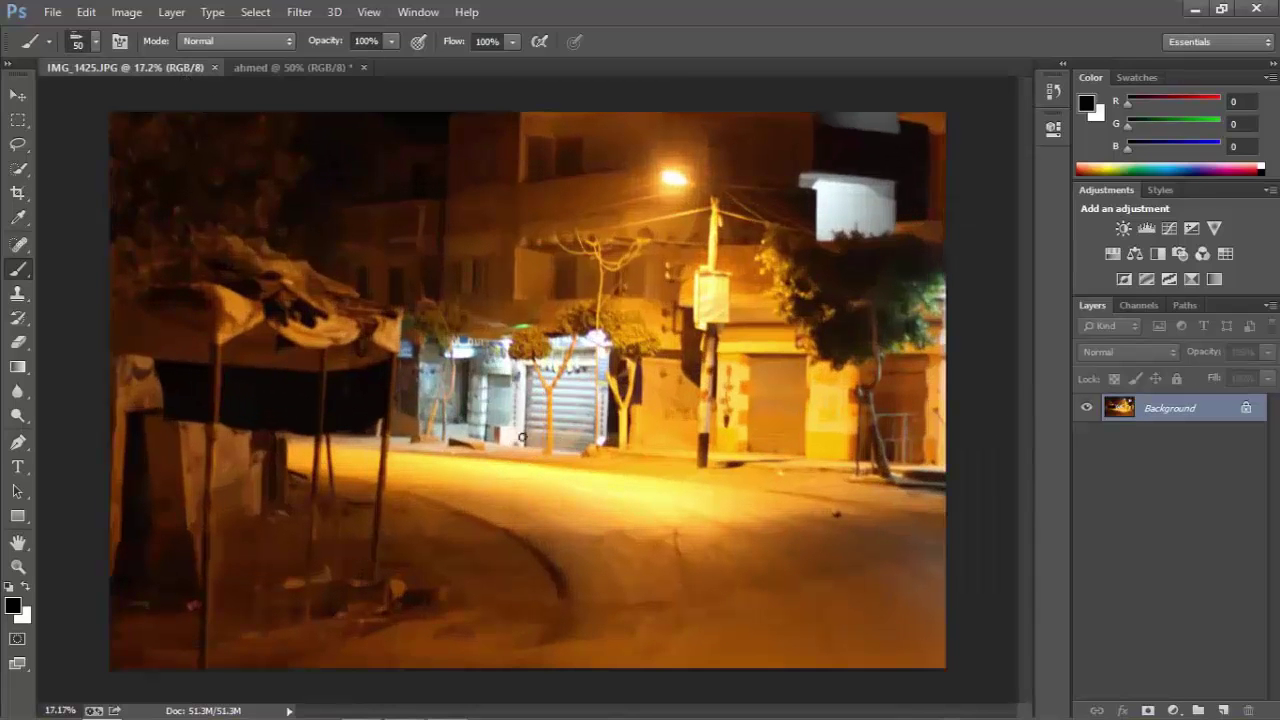
left_click(27, 587)
mouse_move(457, 538)
left_mouse_down()
mouse_move(532, 524)
mouse_move(526, 564)
mouse_move(493, 578)
mouse_move(666, 529)
mouse_move(543, 540)
left_mouse_up()
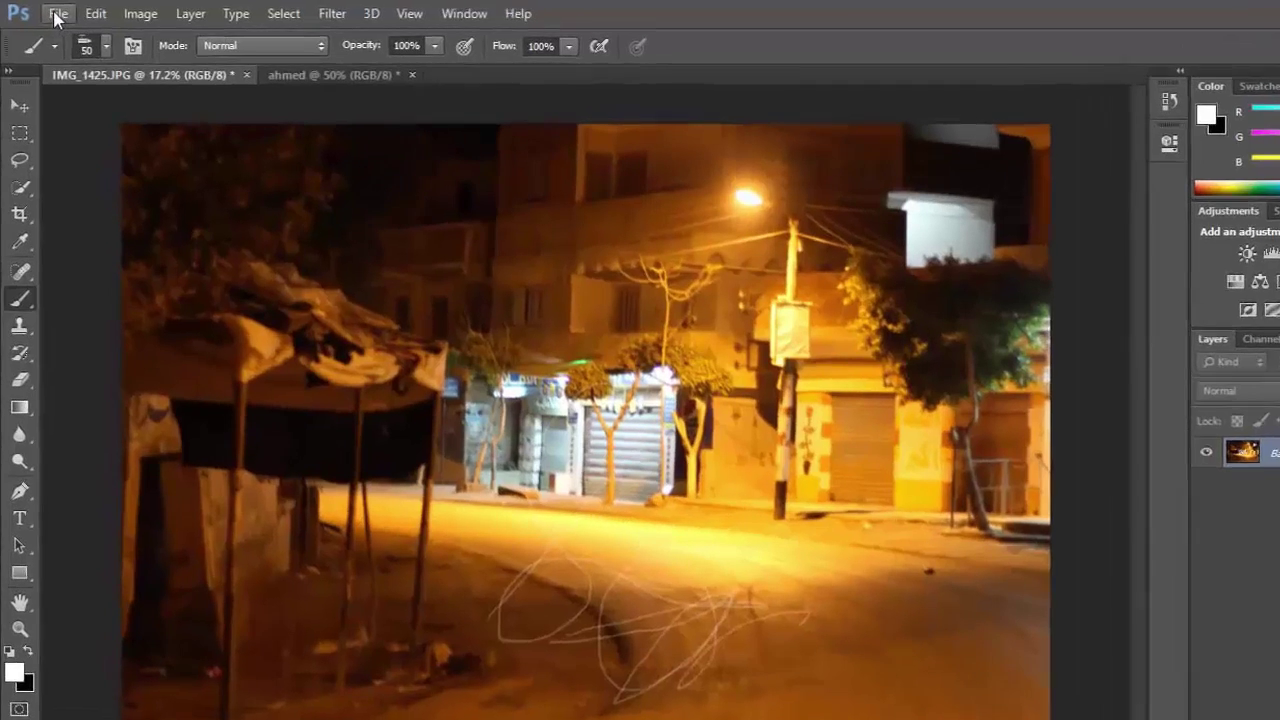
left_click(52, 12)
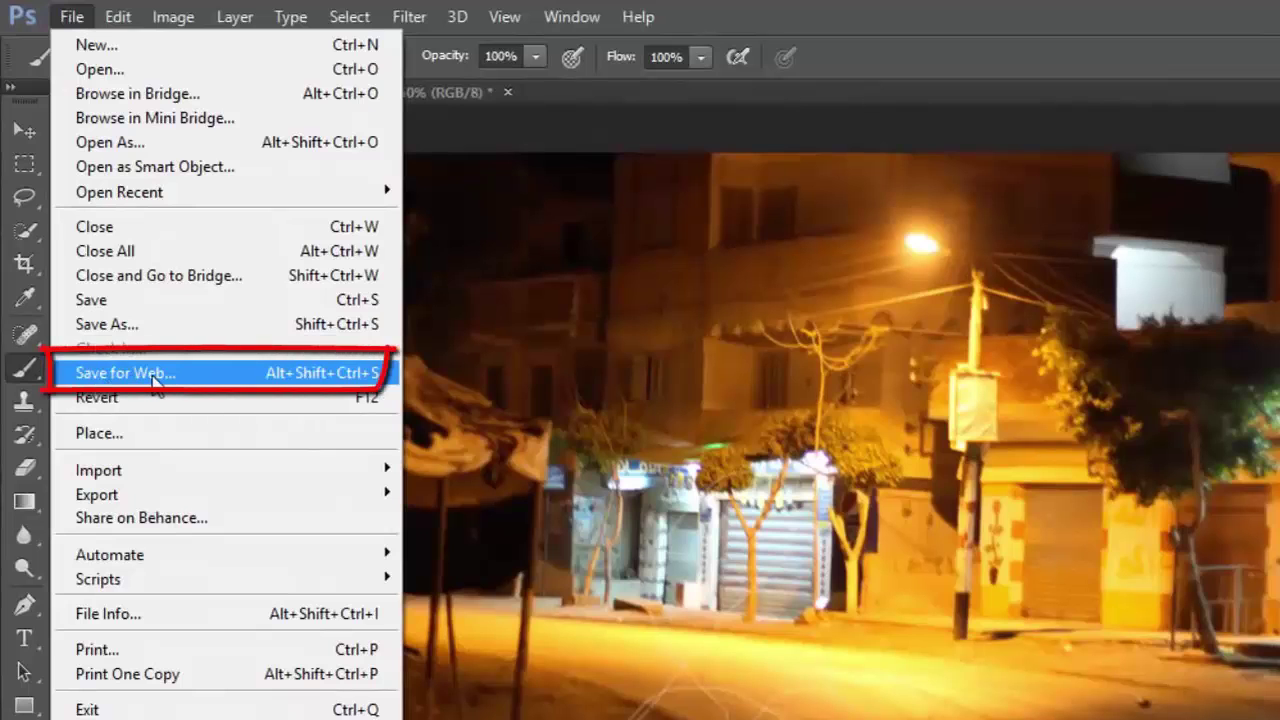
Open Save for Web for the street photo and set the preview to Fit in View.
left_click(154, 378)
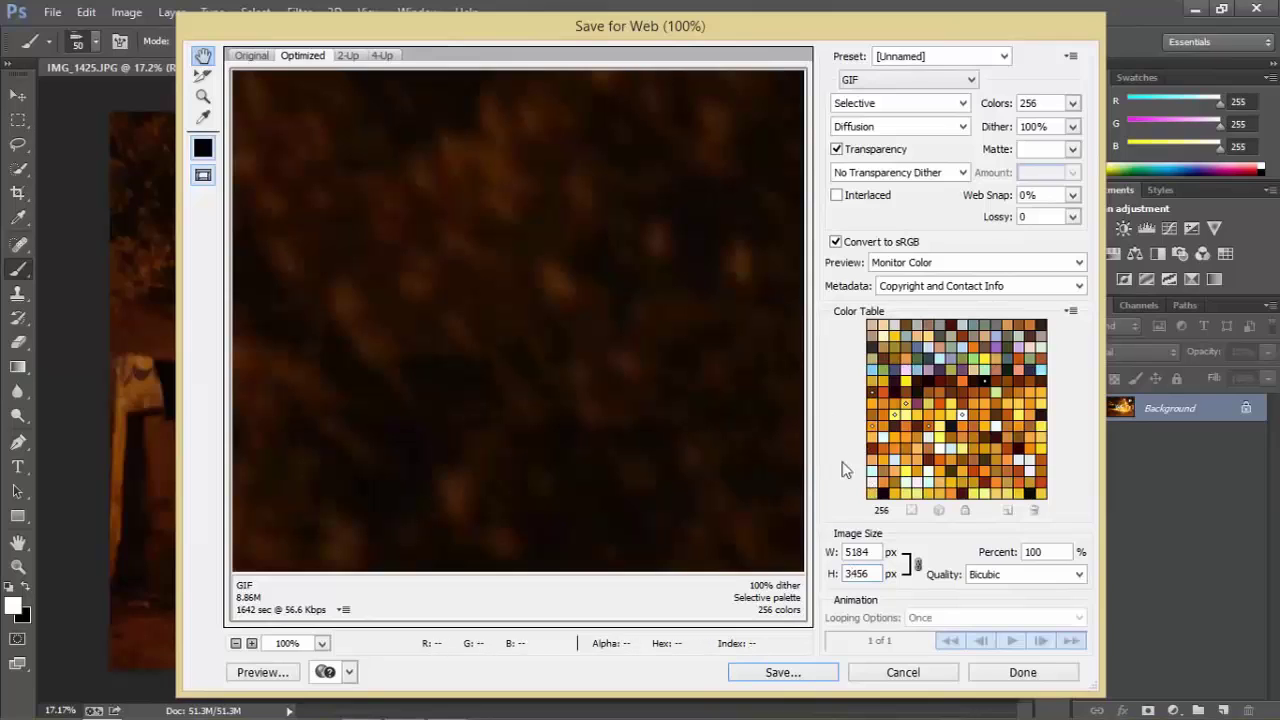
left_click(872, 551)
left_click(322, 644)
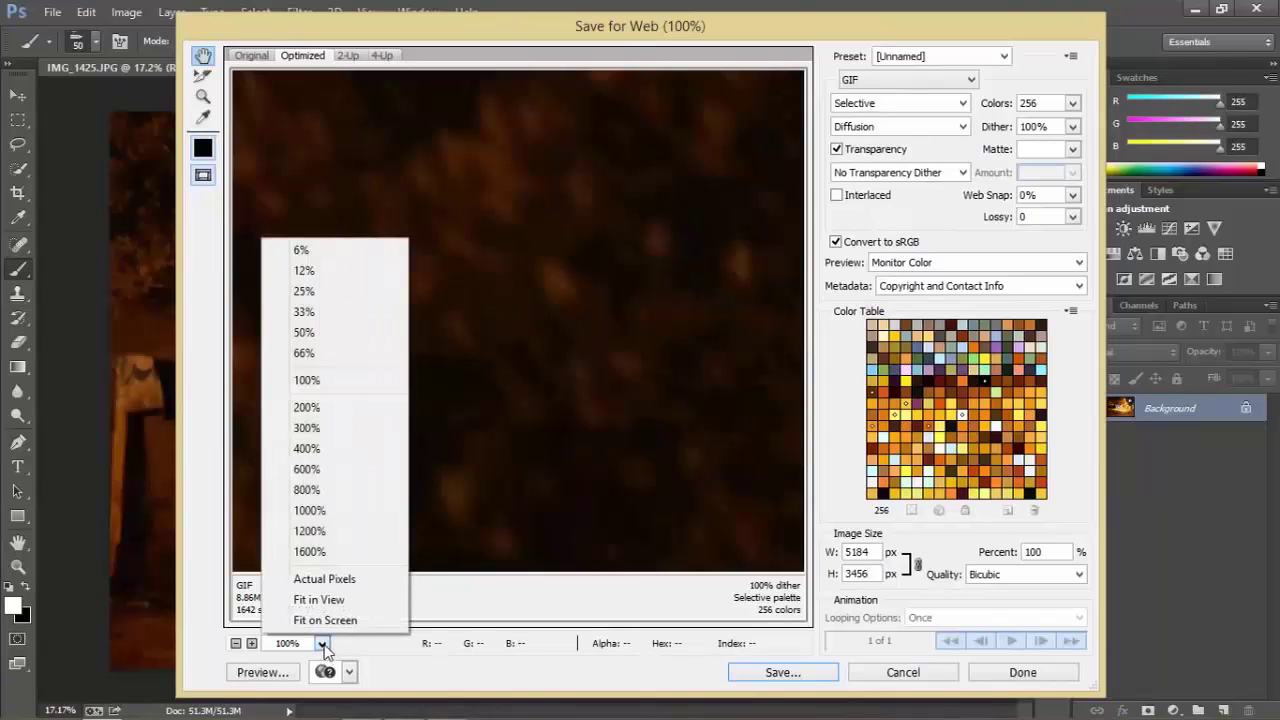
left_click(319, 600)
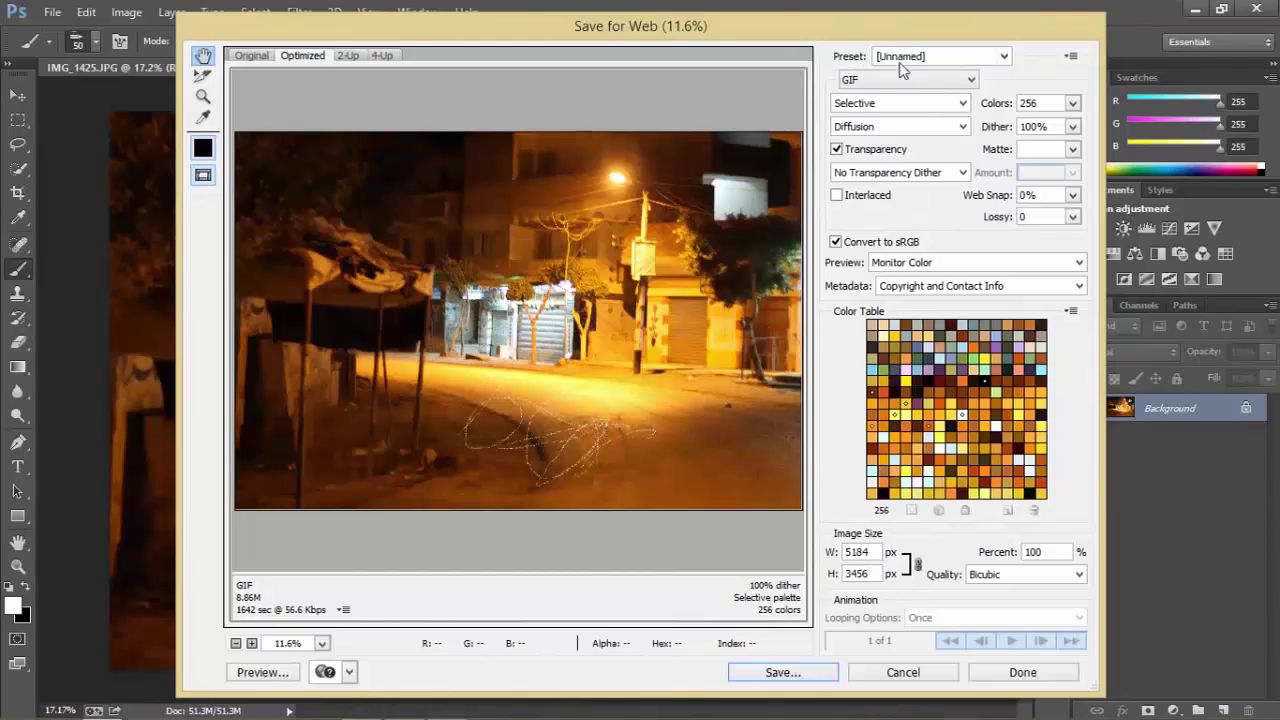
left_click(1004, 56)
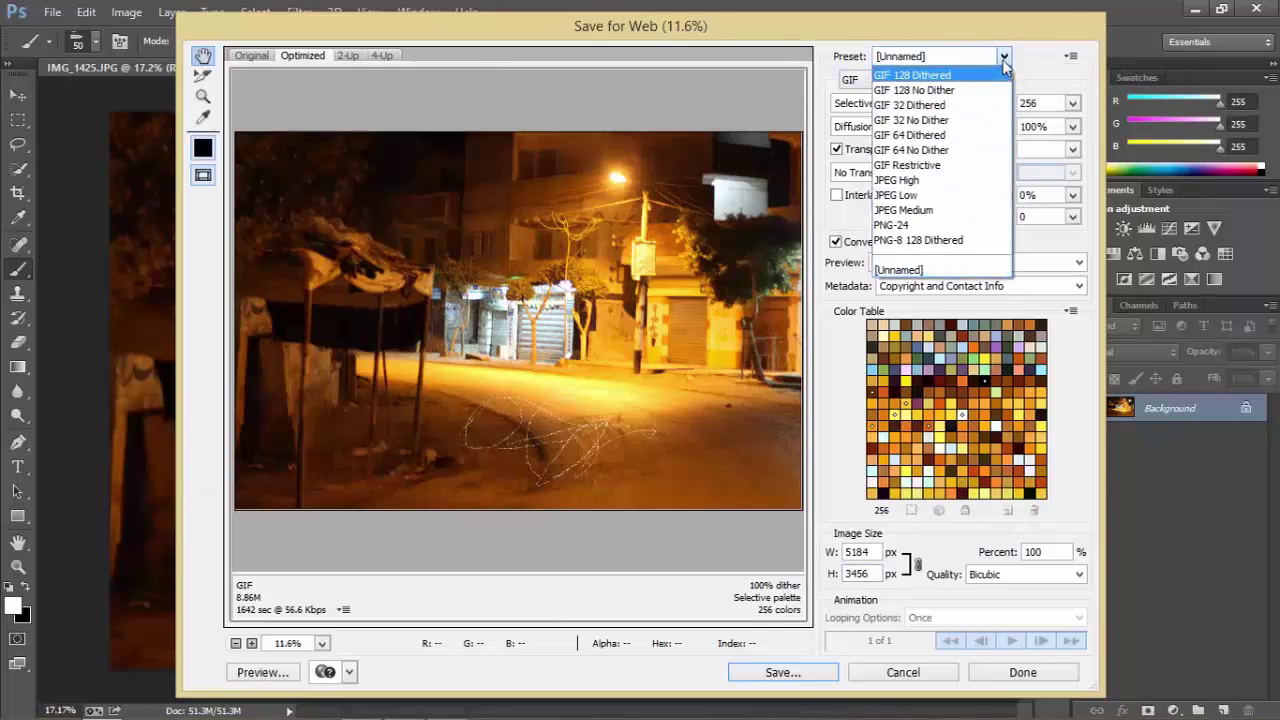
left_click(1004, 56)
left_click(851, 82)
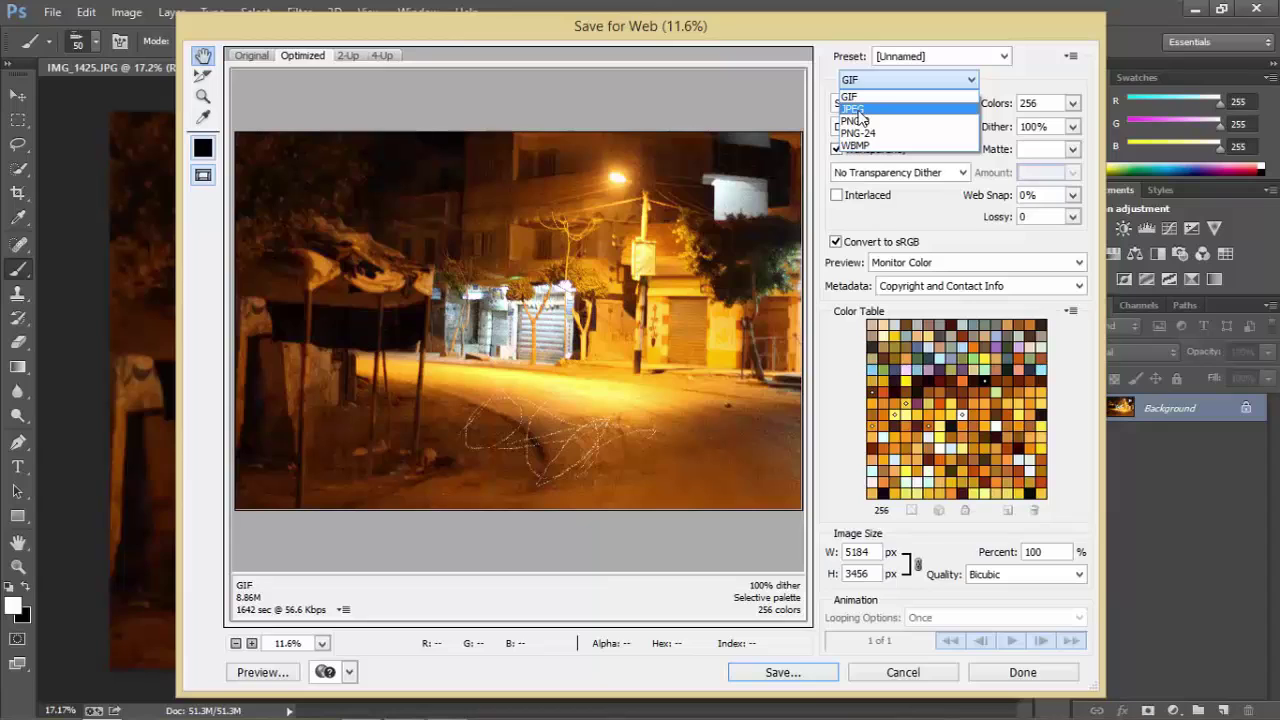
Switch the web export to JPEG at Medium quality 30 and save the optimized file.
left_click(856, 113)
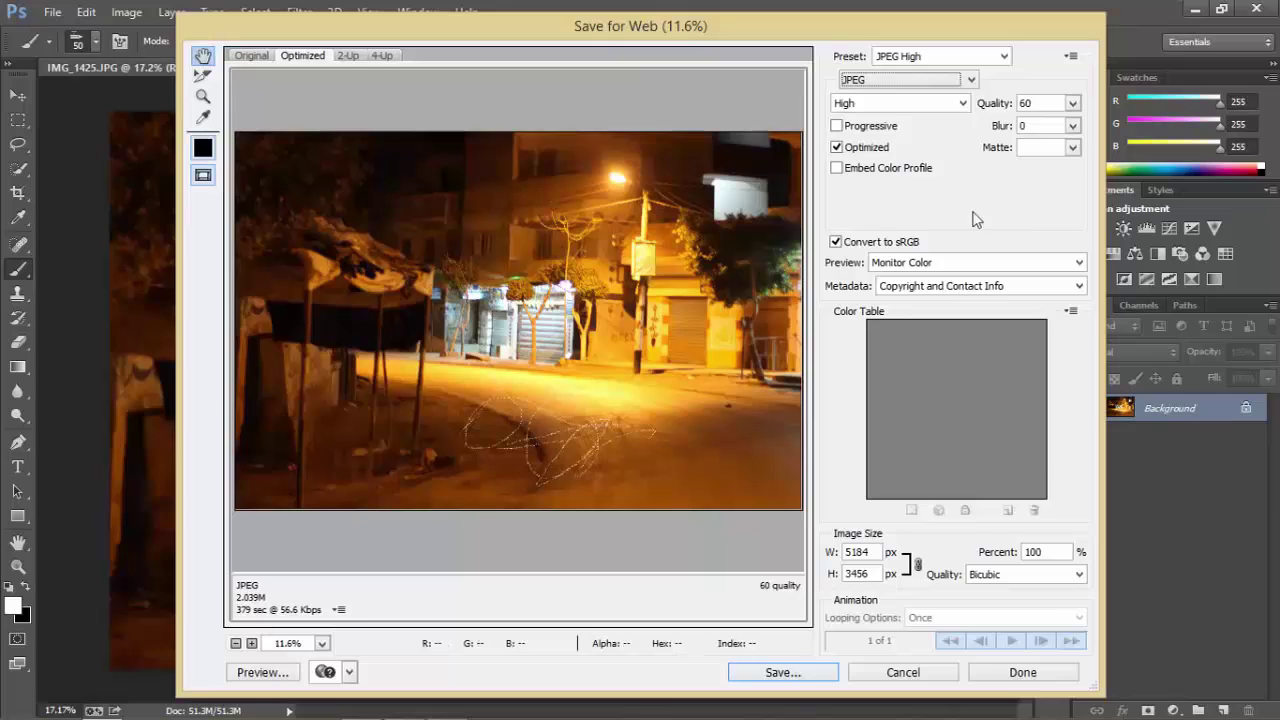
left_click(961, 104)
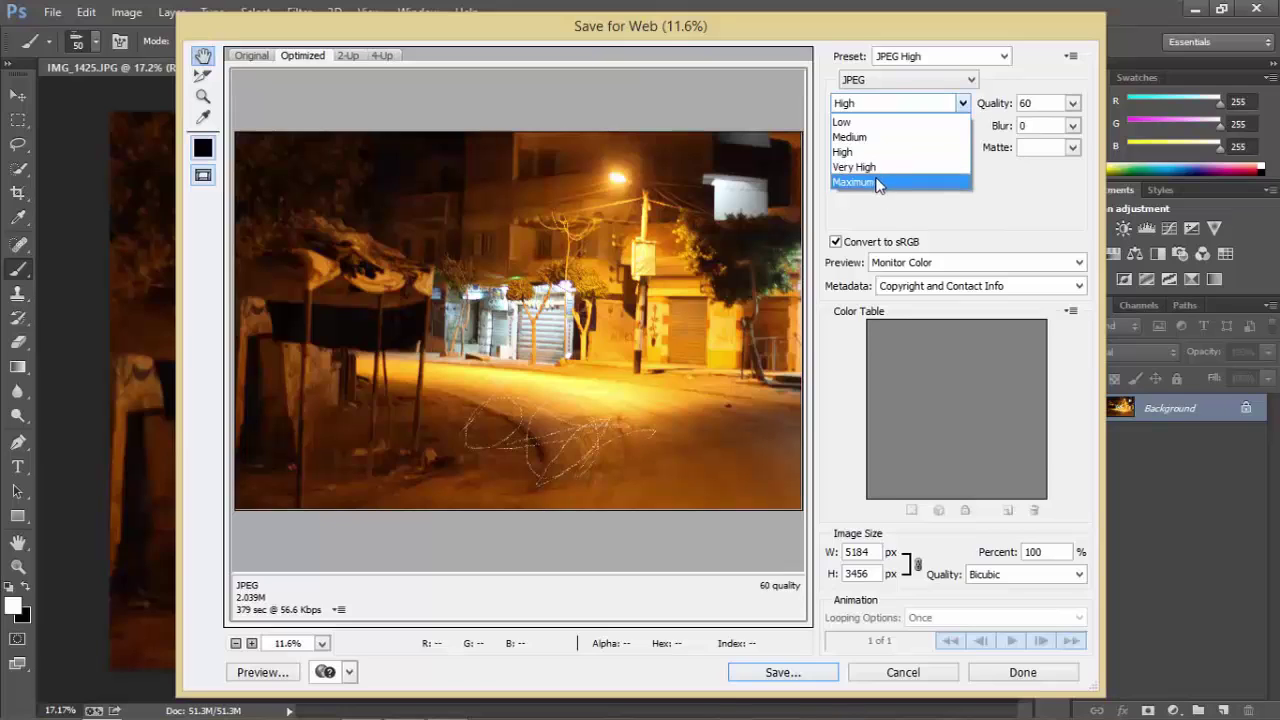
left_click(876, 137)
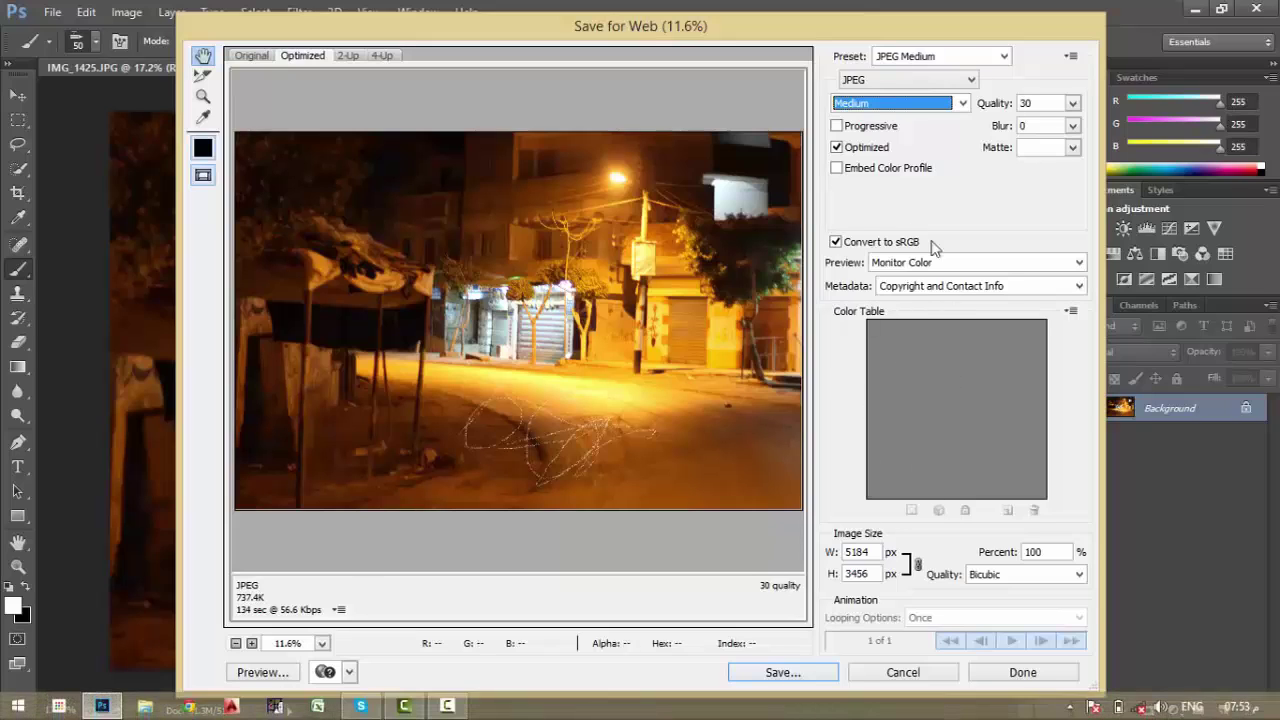
left_click(799, 677)
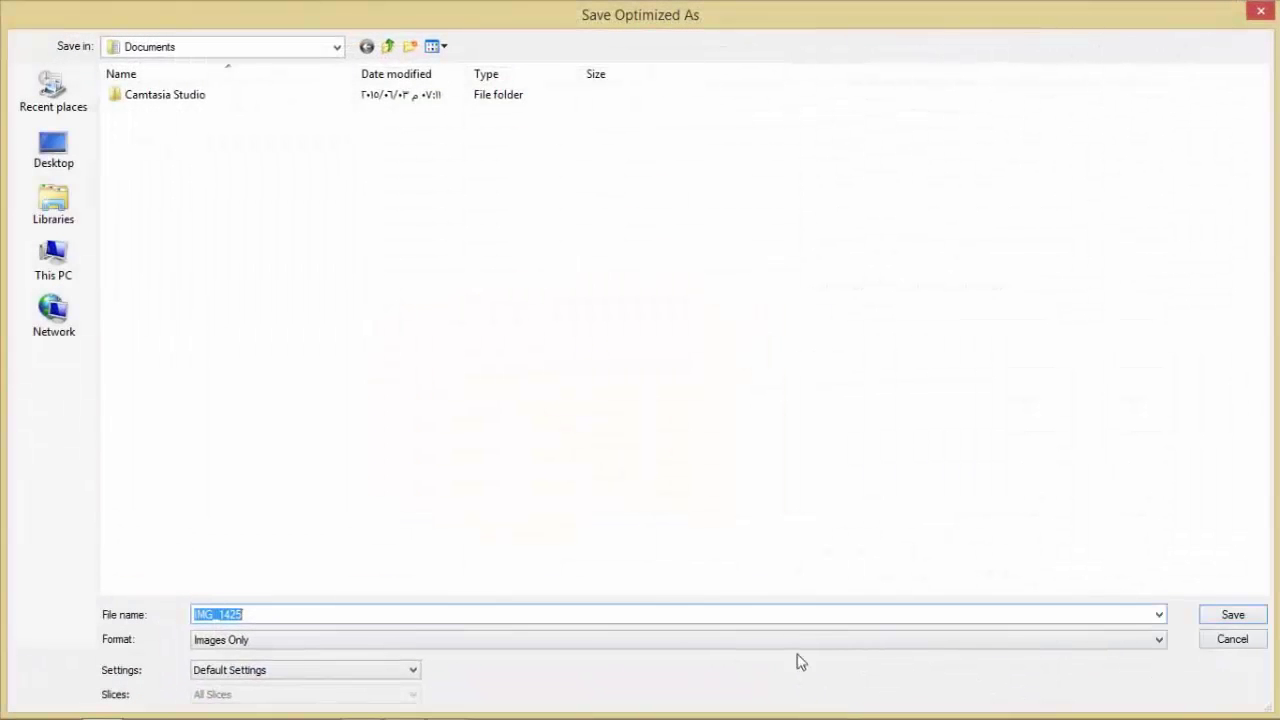
Save the optimized JPEG as '11' in the Desktop folder.
left_click(52, 155)
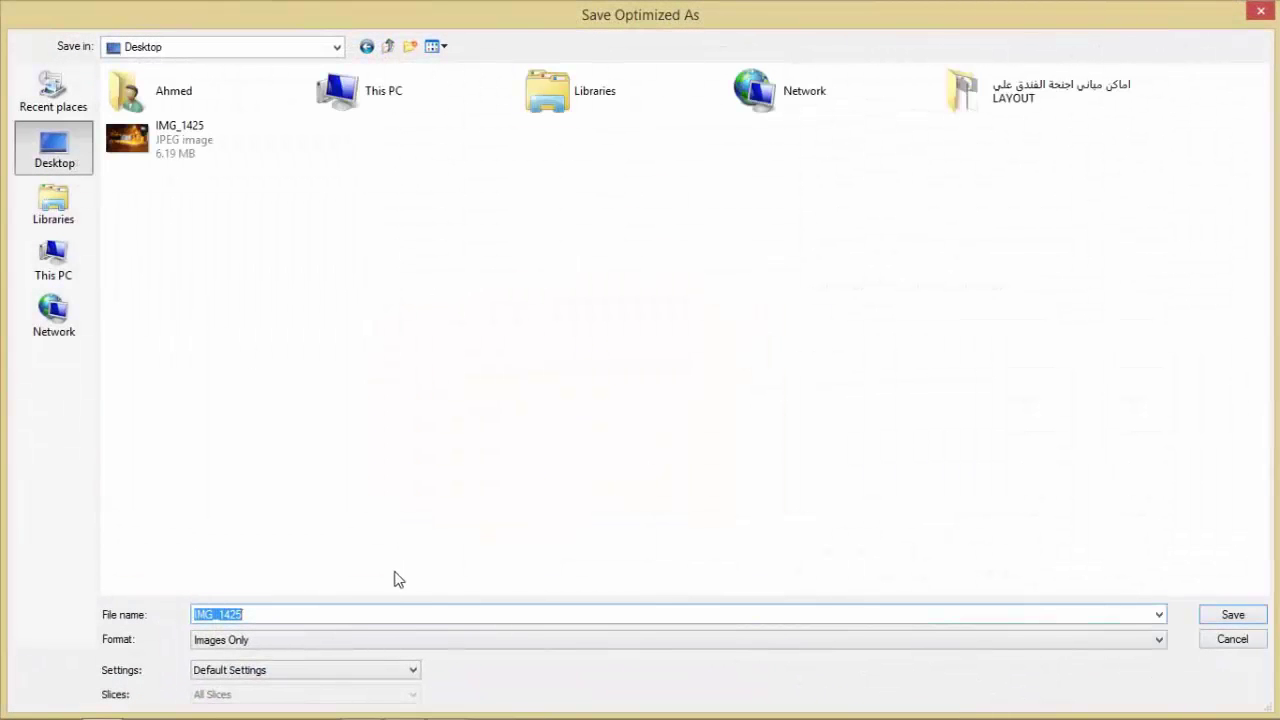
type("11")
left_click(1230, 616)
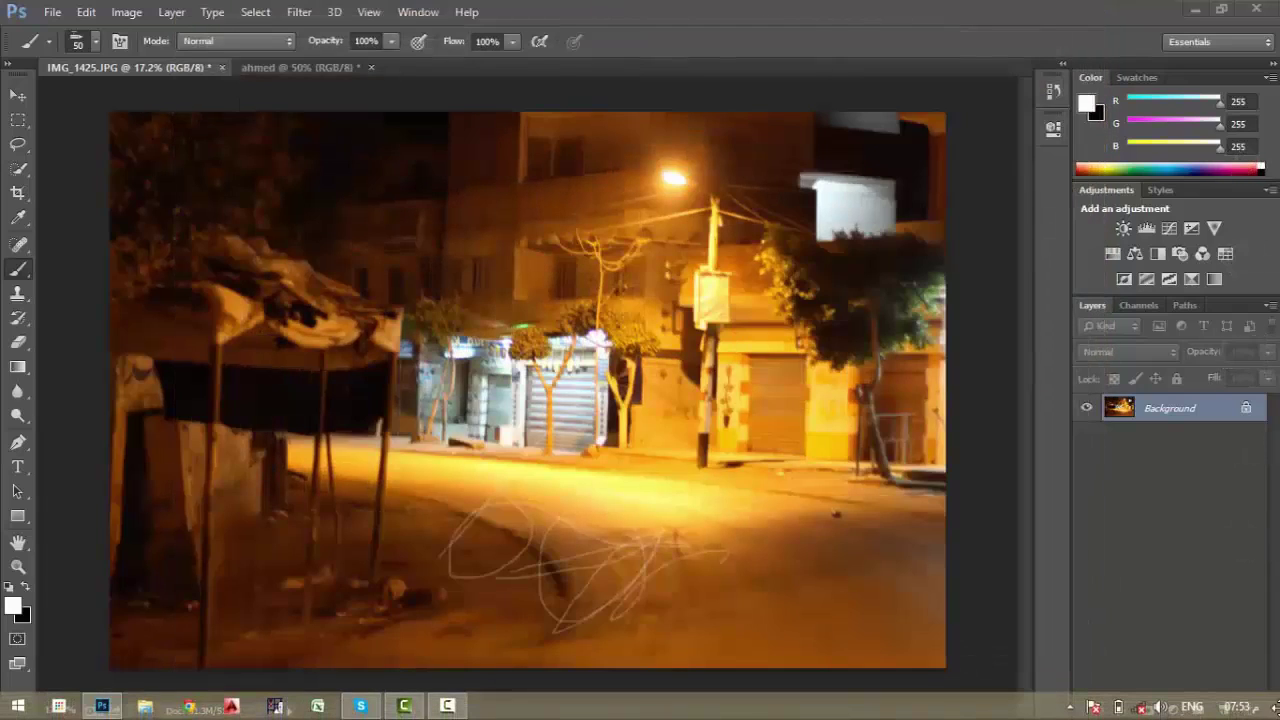
Minimize Photoshop, view the exported 11 JPEG in Photo Viewer, then close it.
left_click(1194, 9)
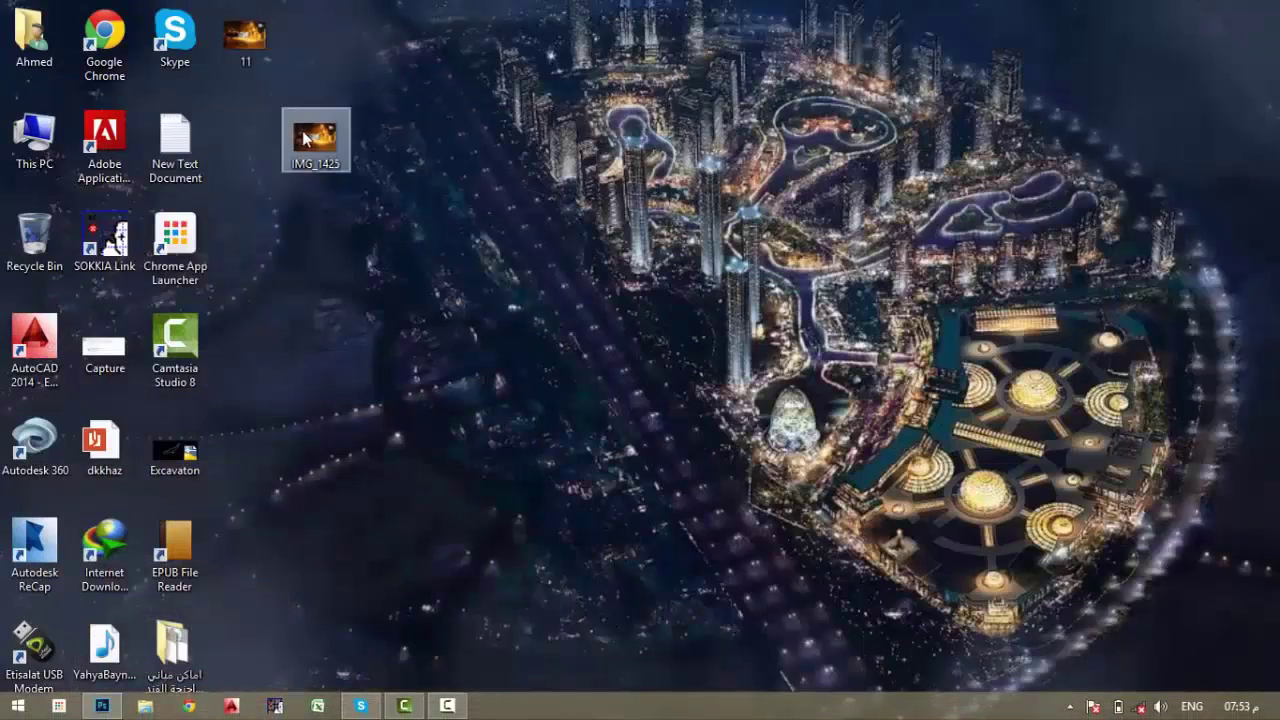
double_click(250, 54)
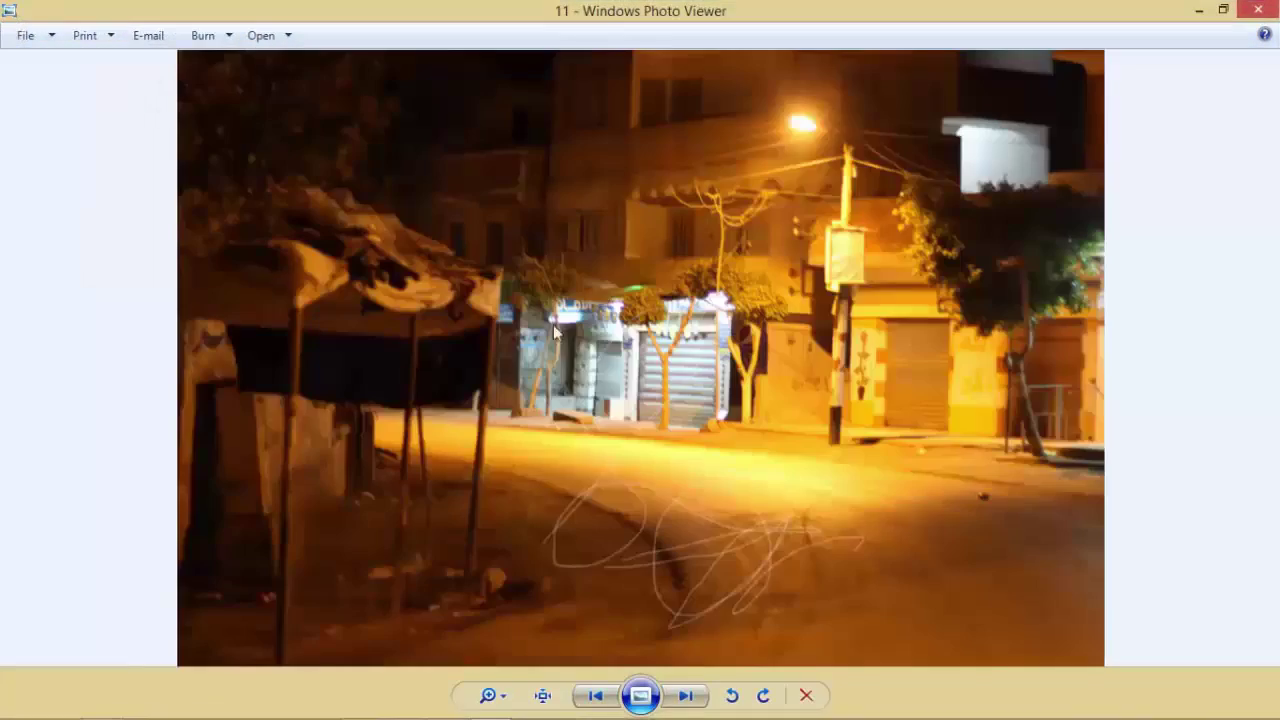
scroll(703, 598, "up", 4)
scroll(703, 594, "down", 2)
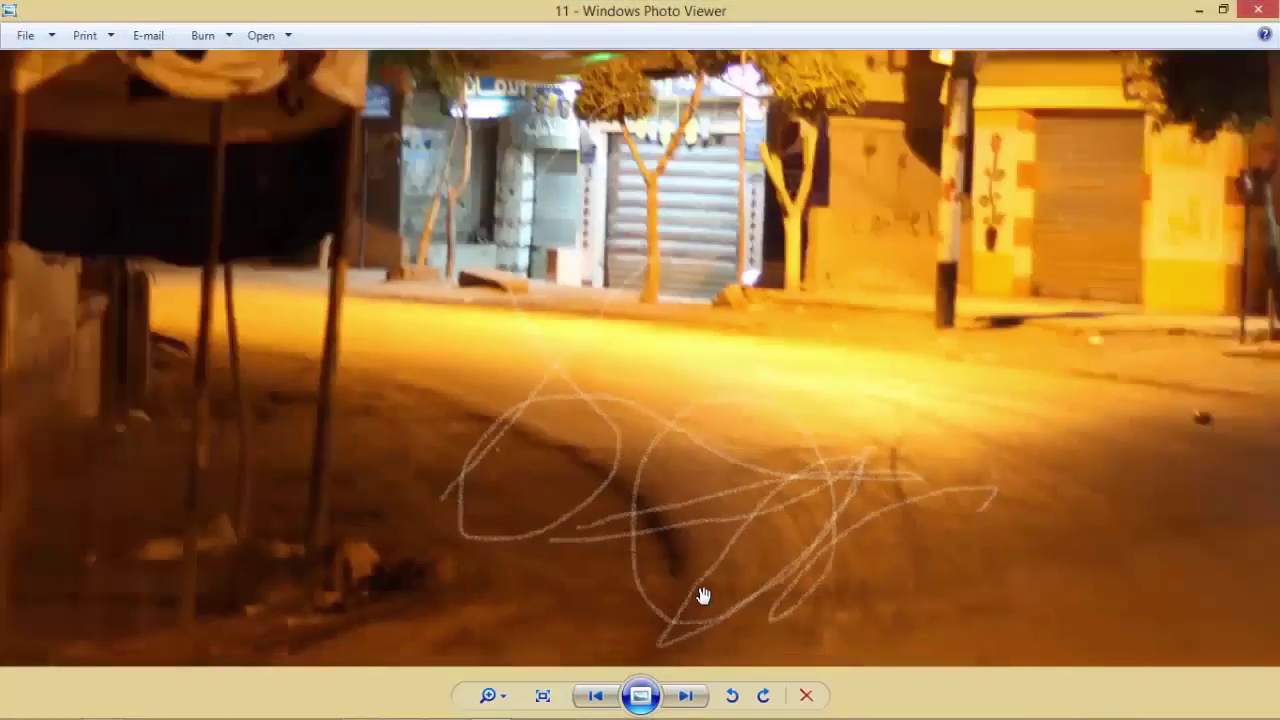
scroll(703, 596, "up", 3)
scroll(703, 596, "up", 2)
scroll(702, 595, "down", 6)
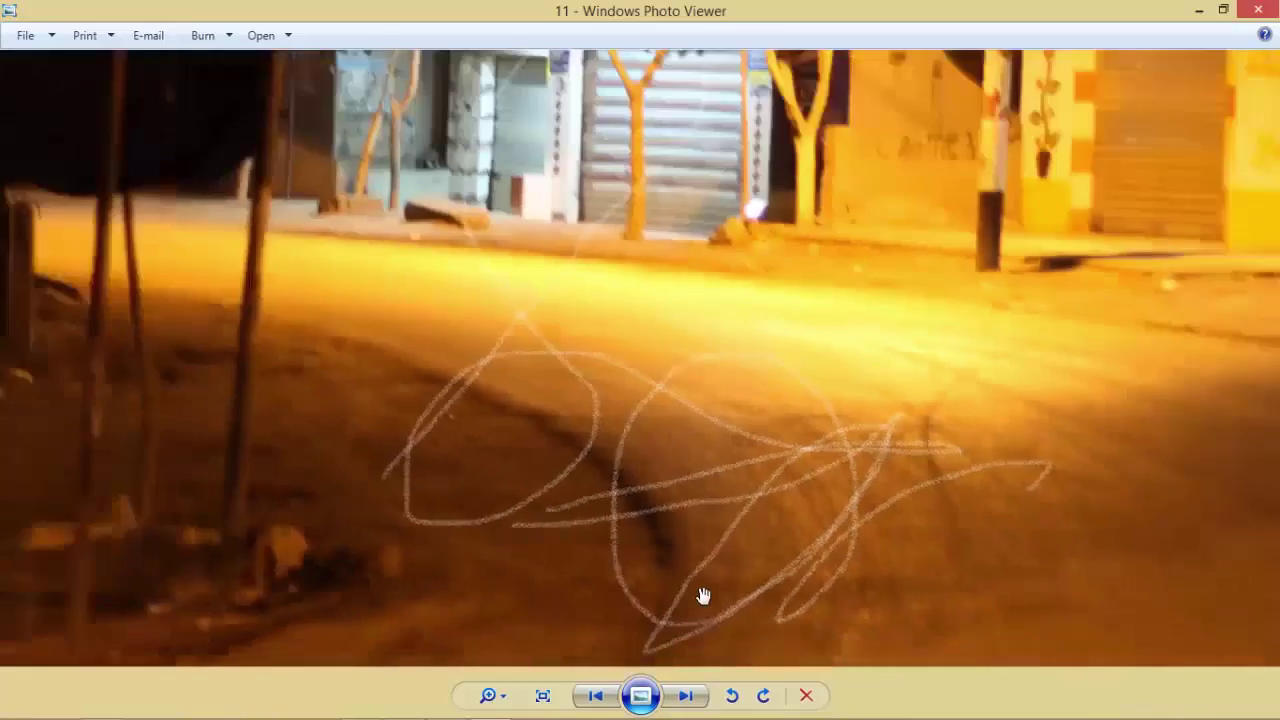
left_click(1257, 9)
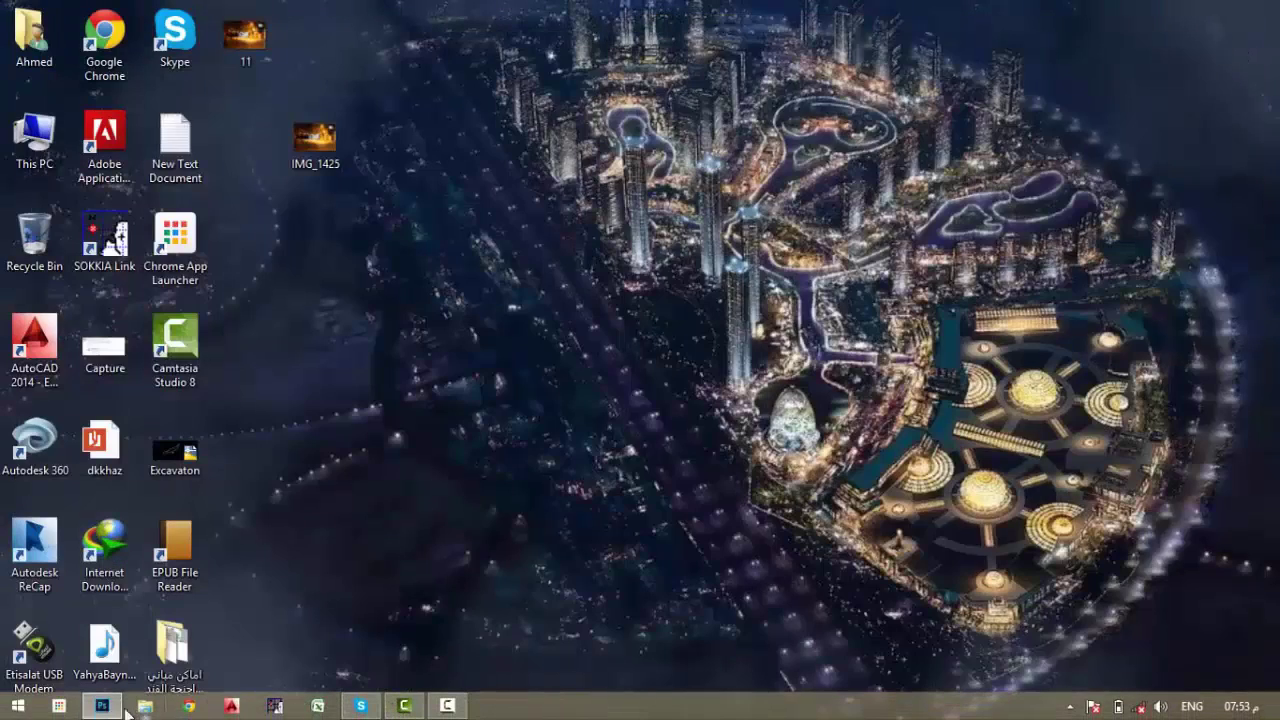
Bring Photoshop back to the front and toggle between the Swatches and Color panels.
left_click(101, 706)
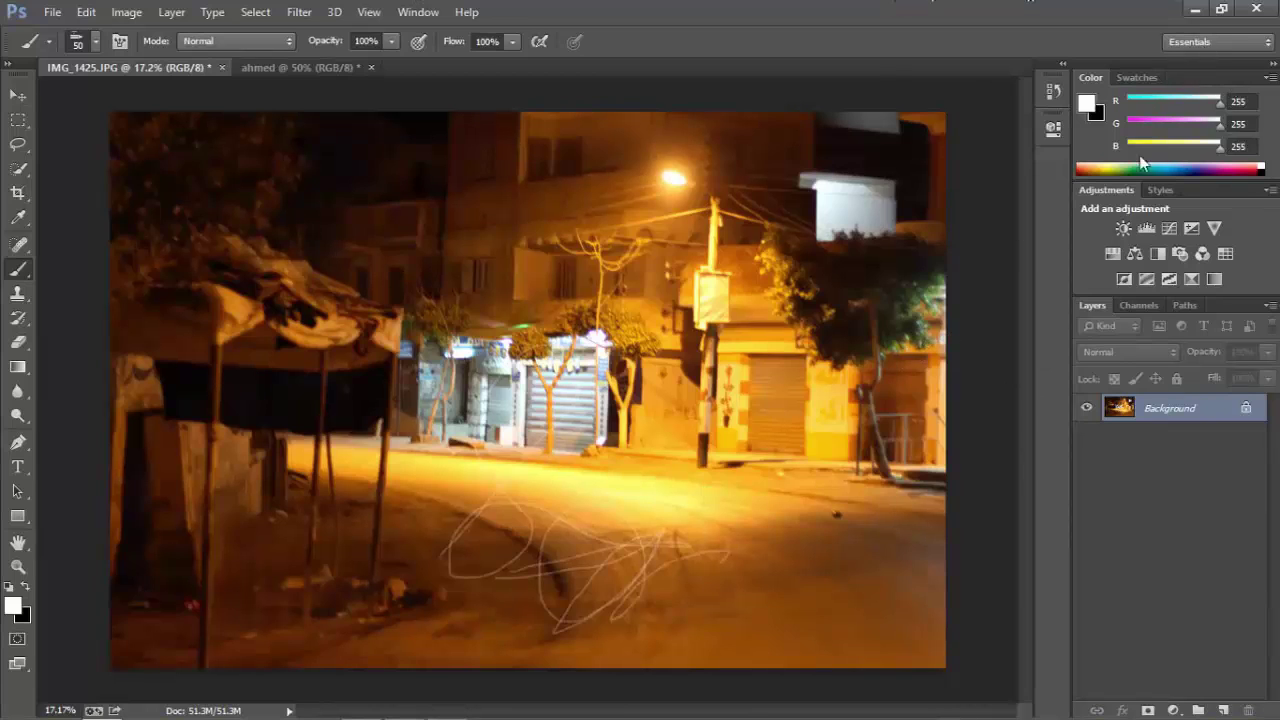
left_click(1135, 77)
left_click(1090, 77)
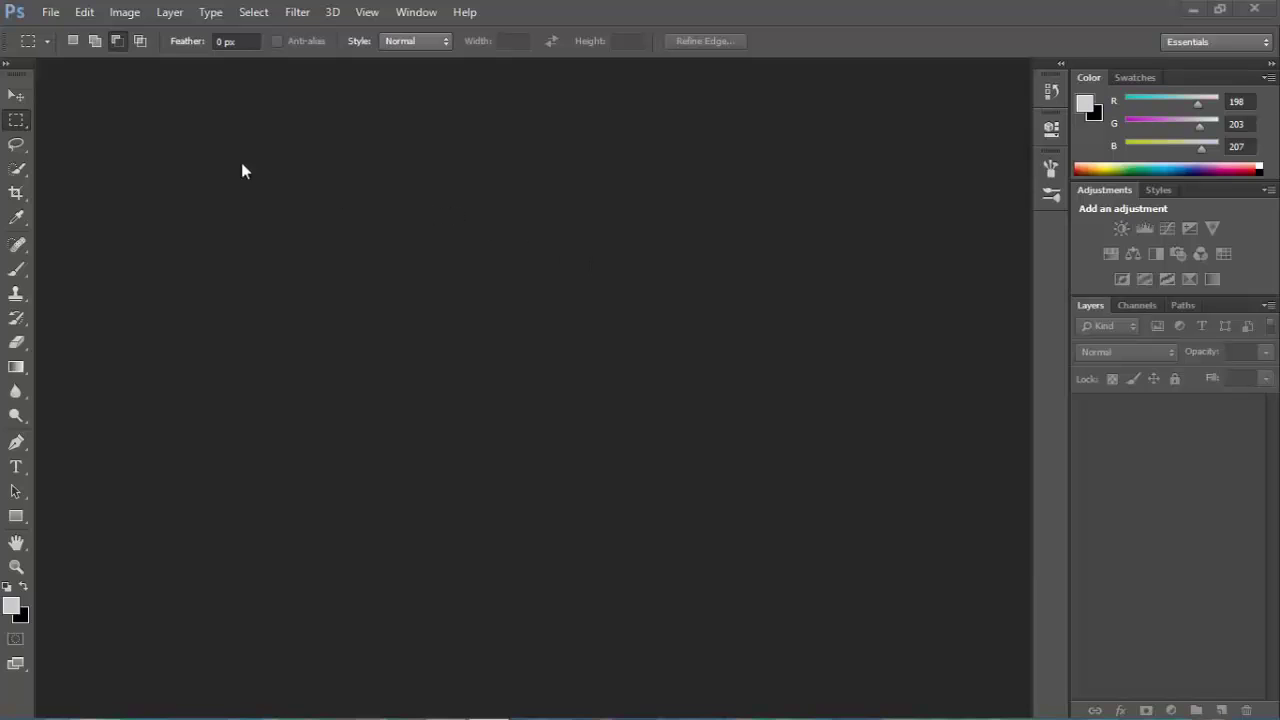
Open 11.jpg from the photos folder through File > Open.
left_click(50, 12)
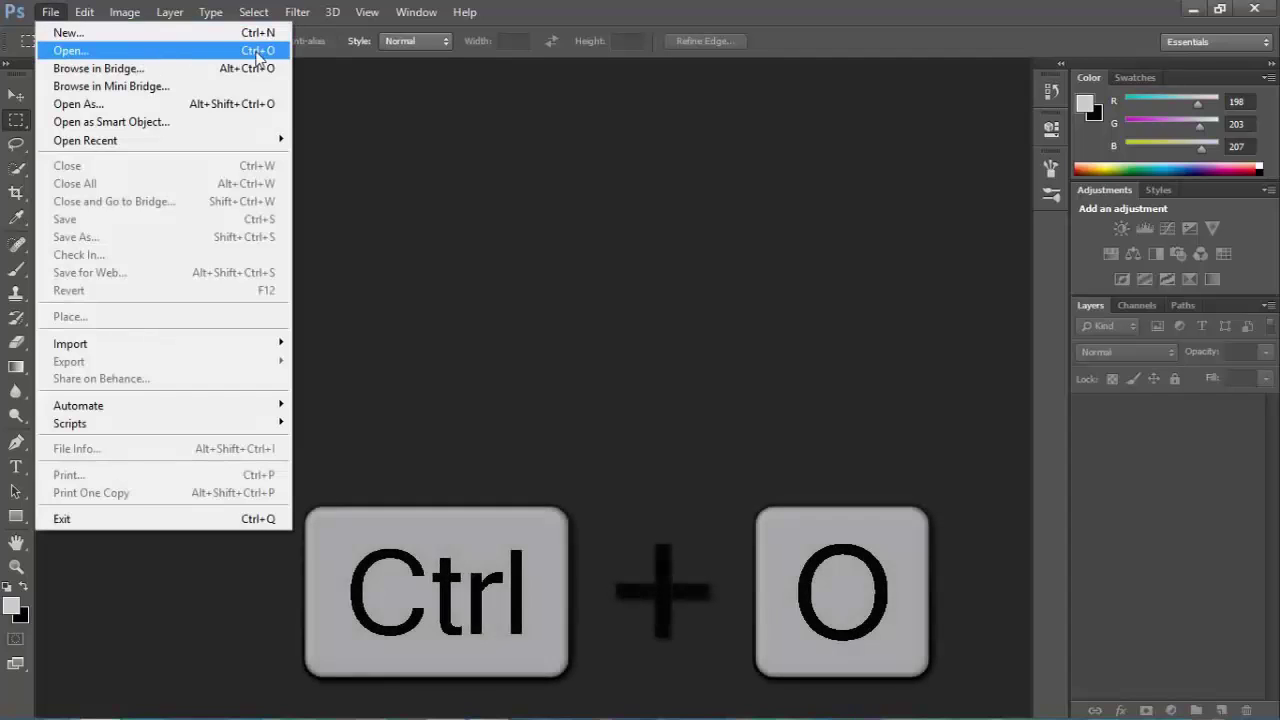
left_click(270, 52)
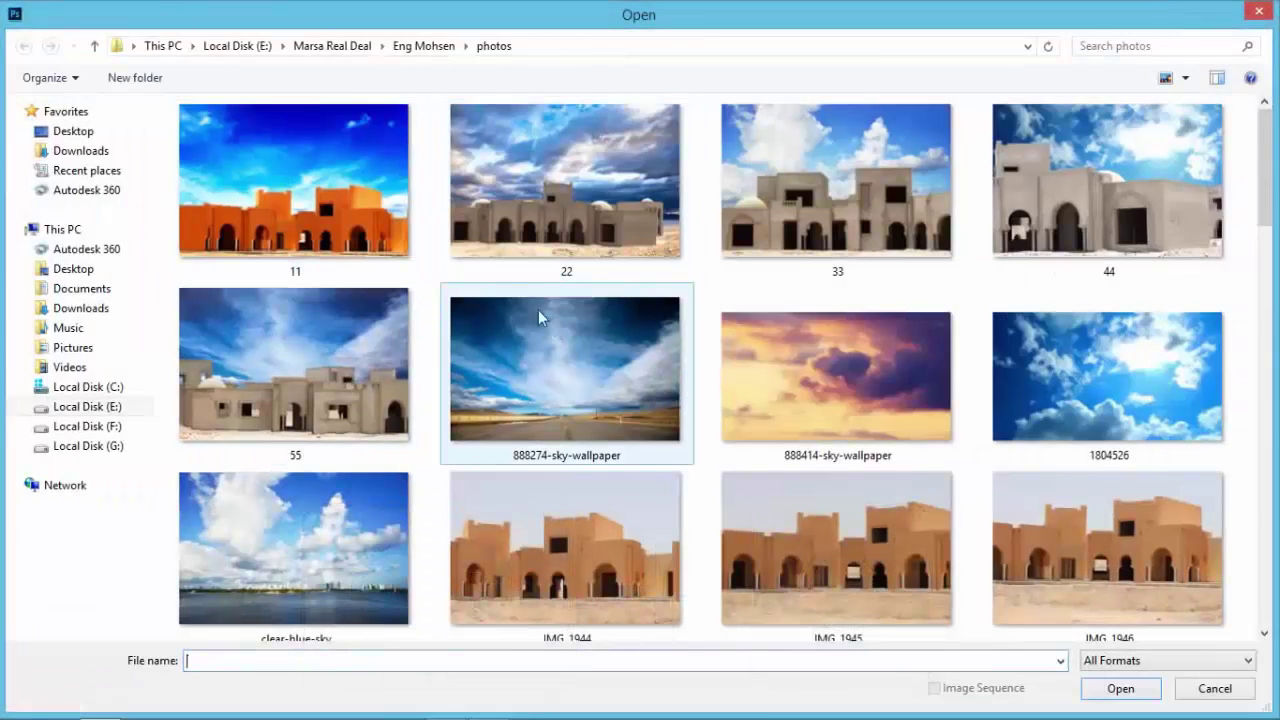
left_click(303, 211)
double_click(303, 211)
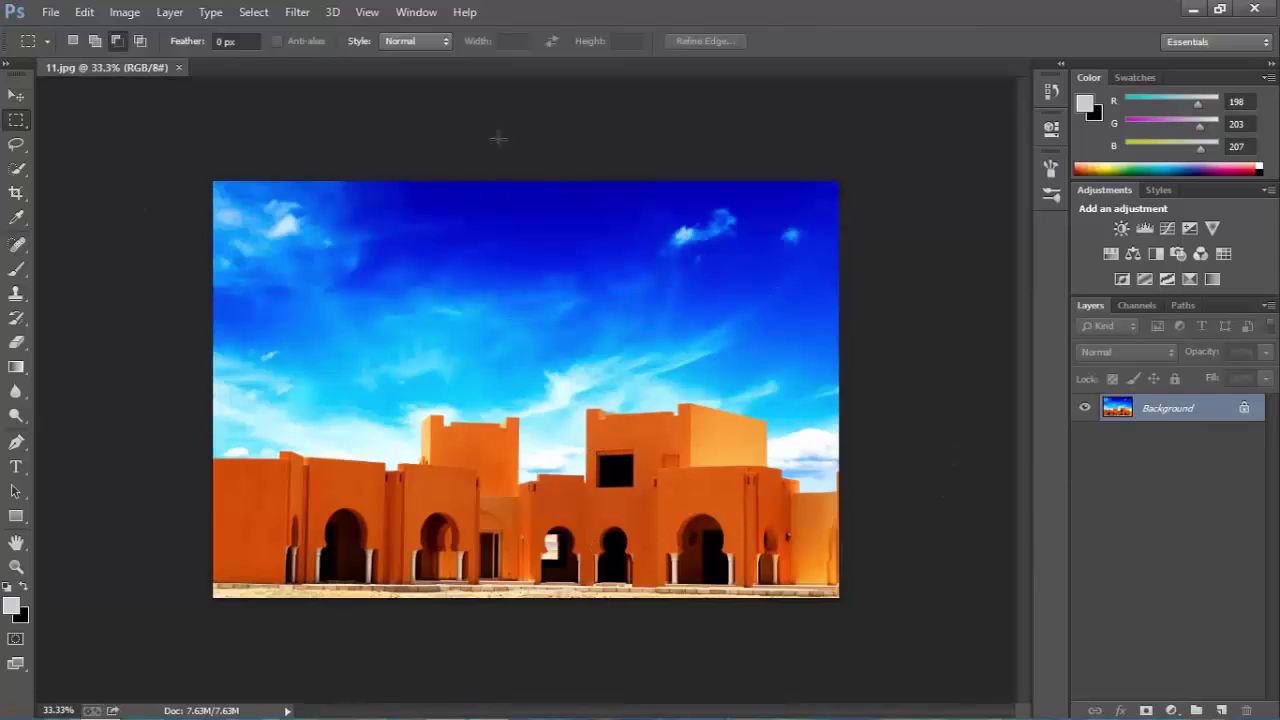
Select the Move tool and open Image Size for the 2000 × 1333 pixel photo.
left_click(16, 95)
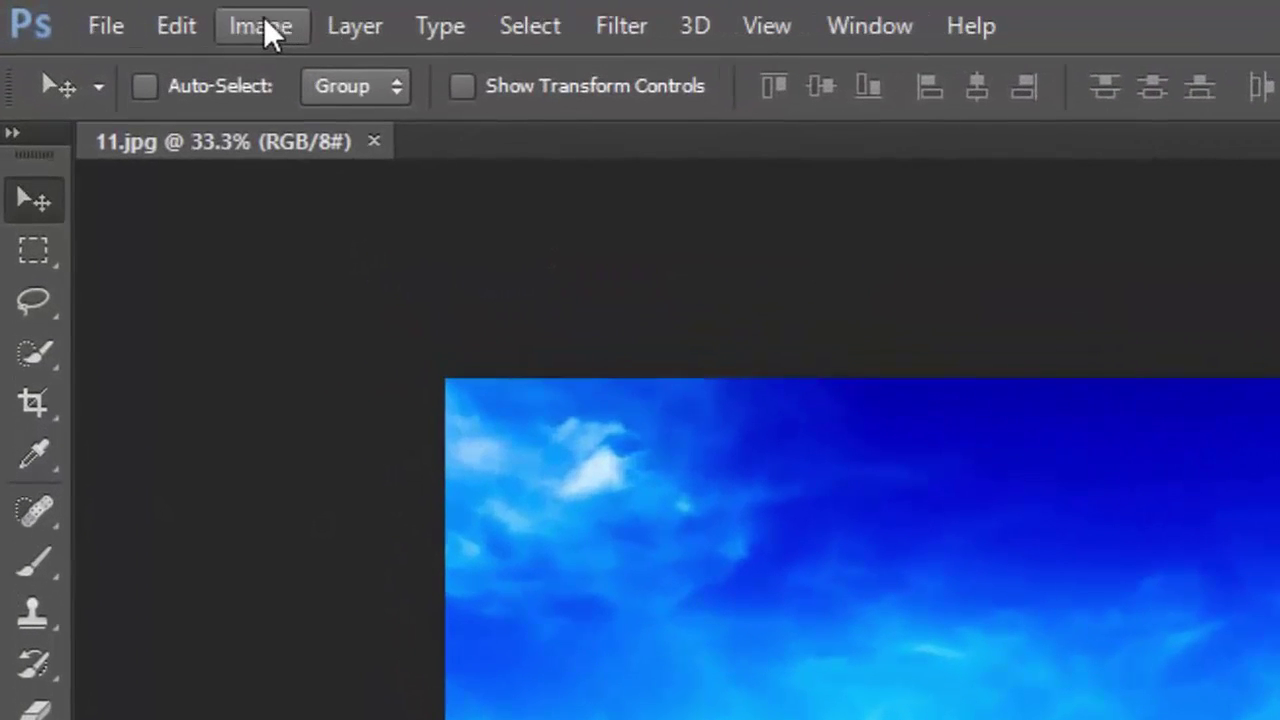
left_click(125, 13)
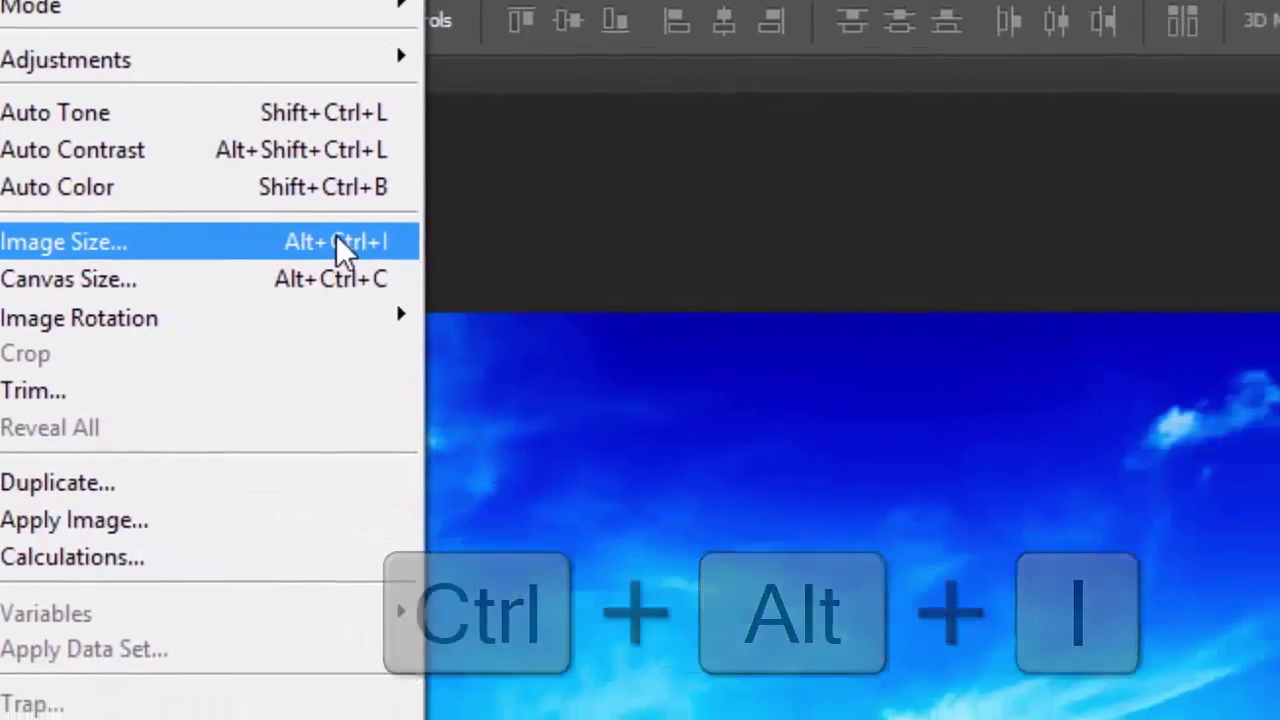
left_click(589, 305)
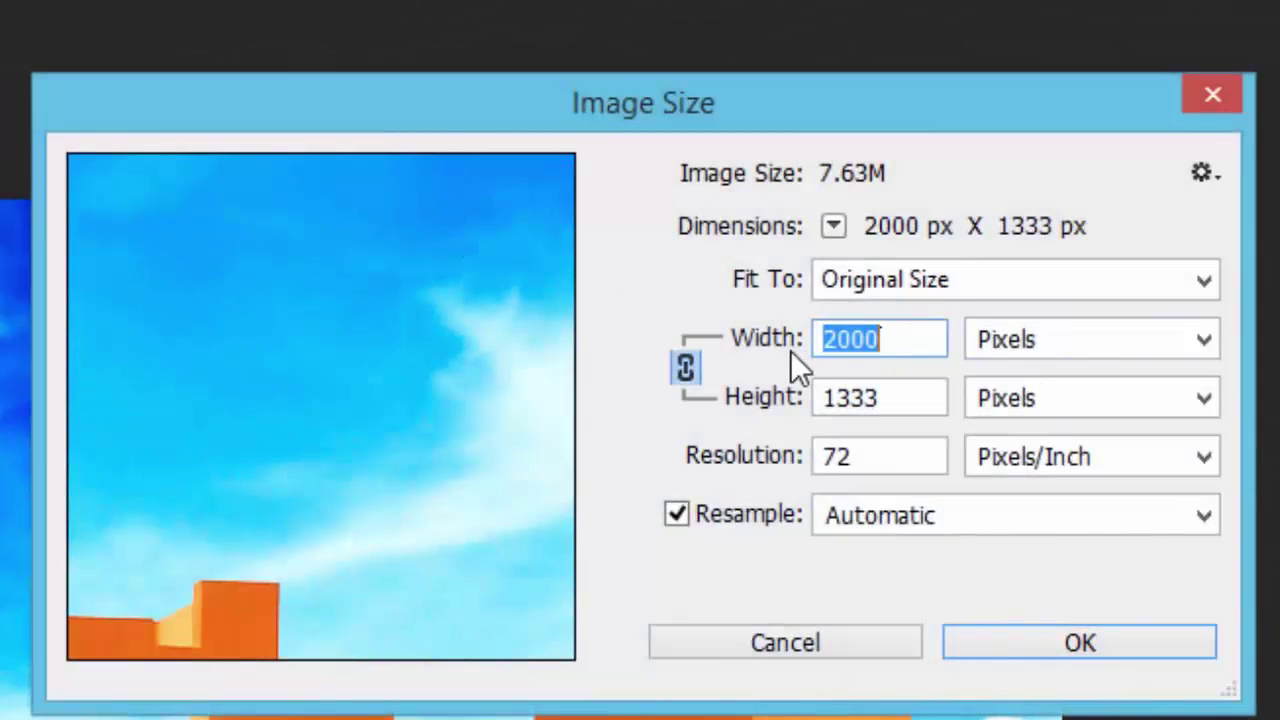
Switch the width units to Centimeters, then back to Pixels.
left_click(884, 340)
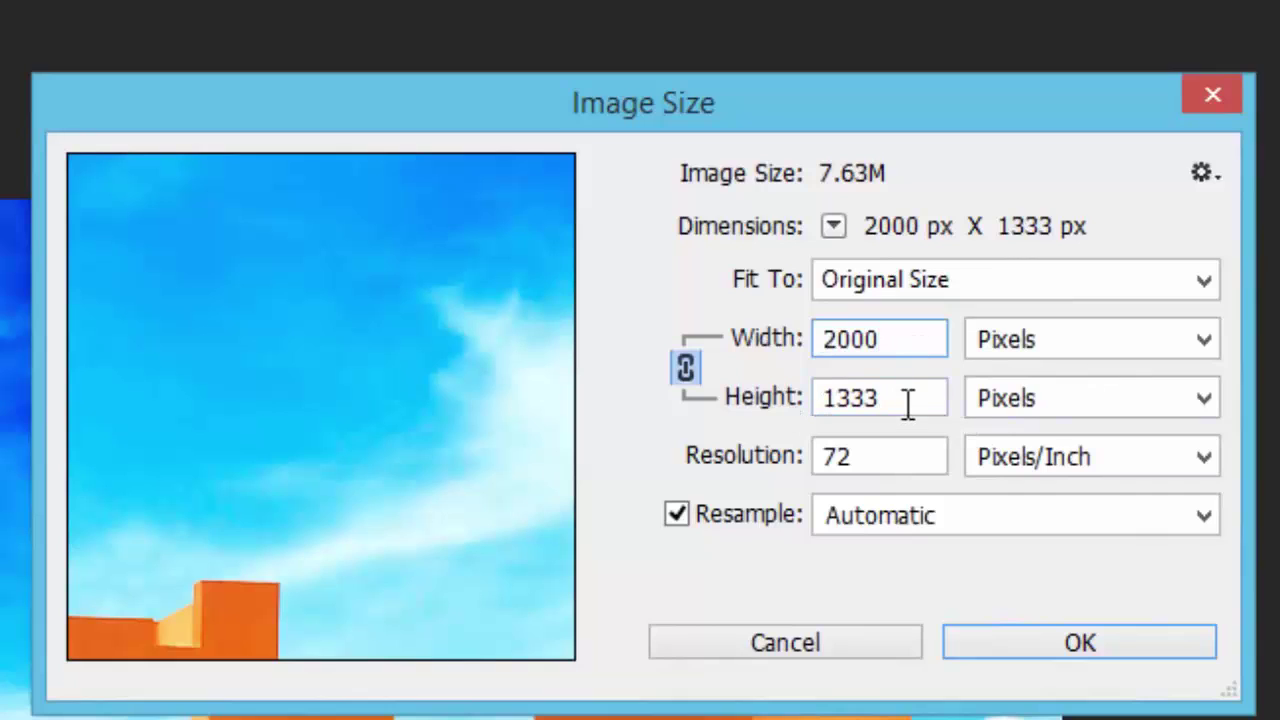
left_click(1194, 346)
left_click(1114, 471)
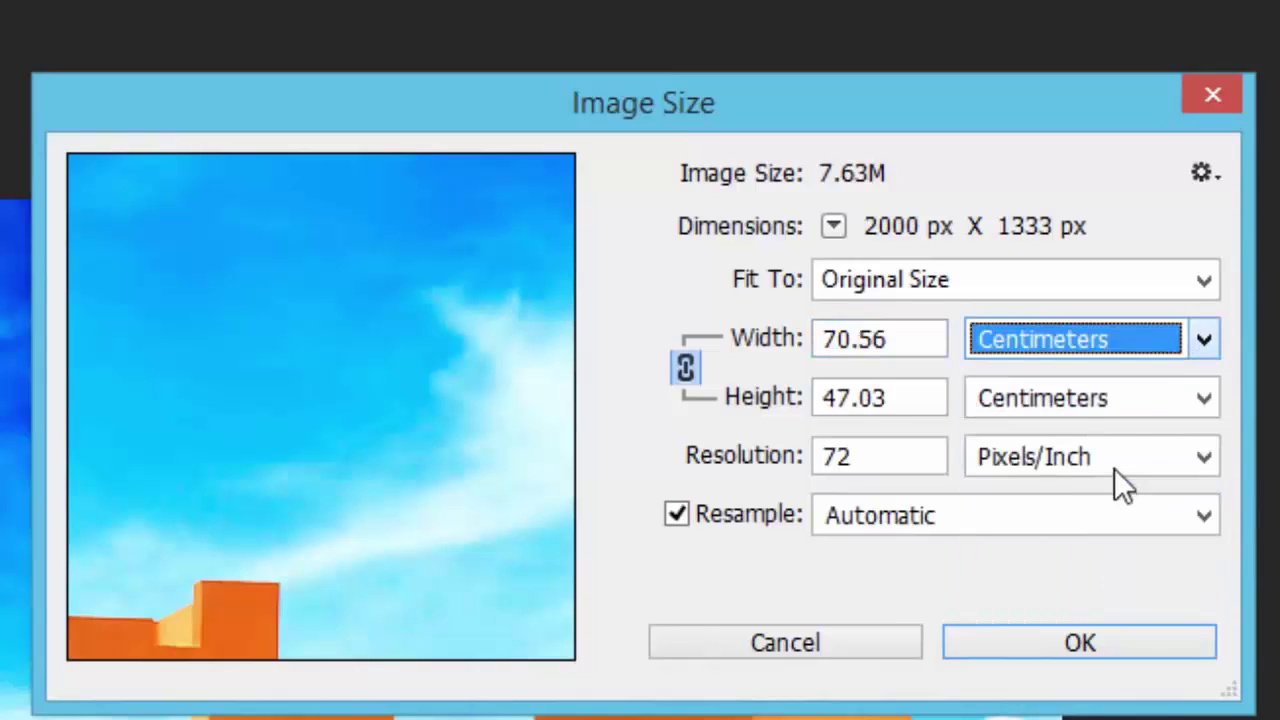
left_click(1143, 354)
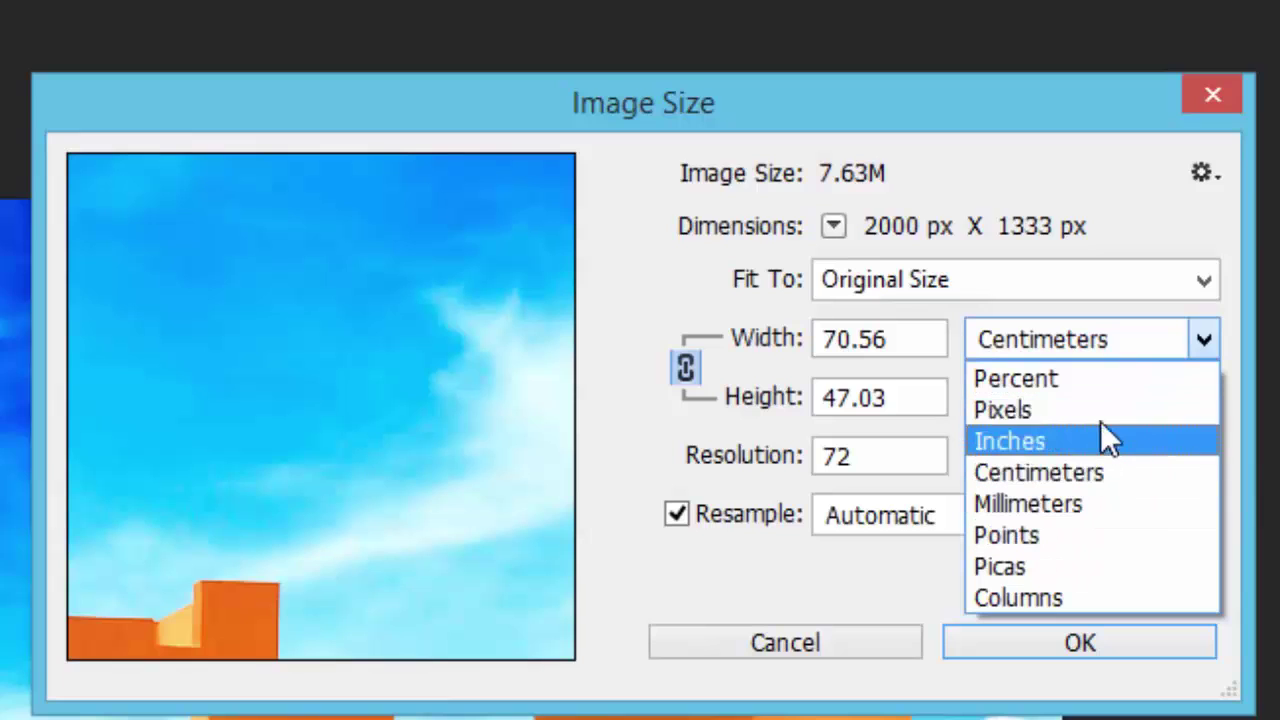
left_click(1024, 411)
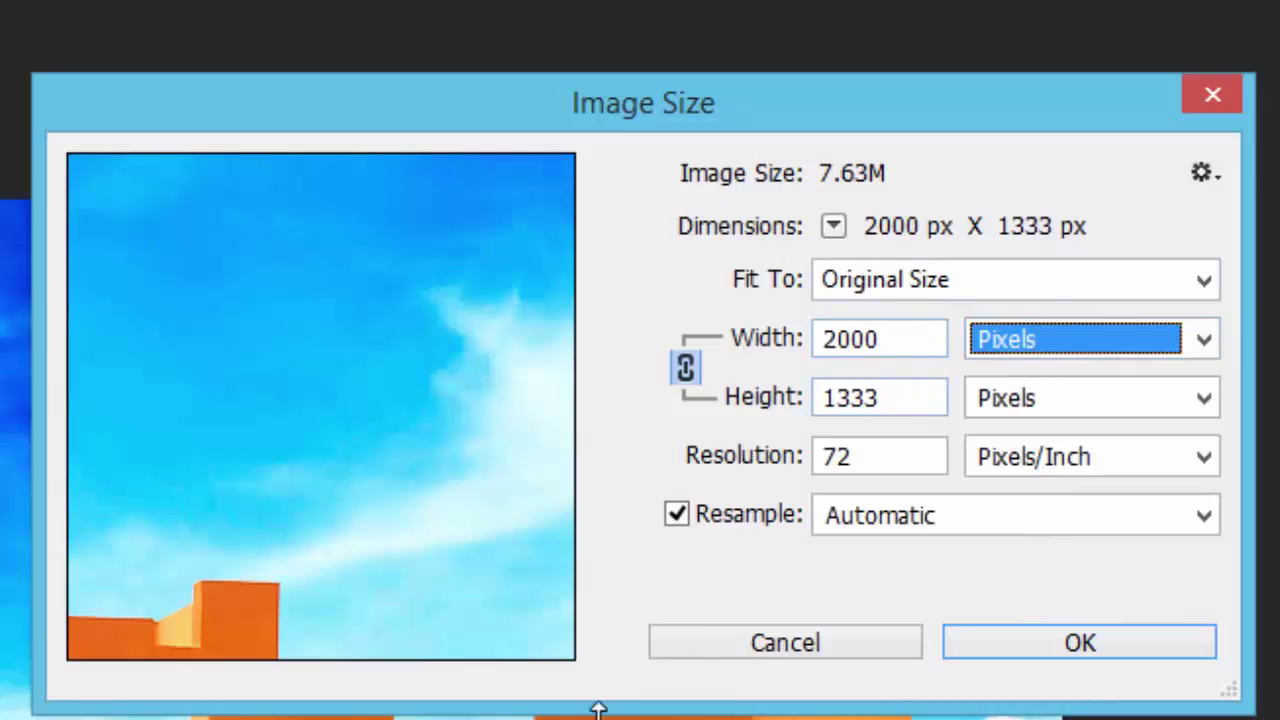
Enter width 1000 and height 800 pixels while proportions are still linked.
left_click(902, 338)
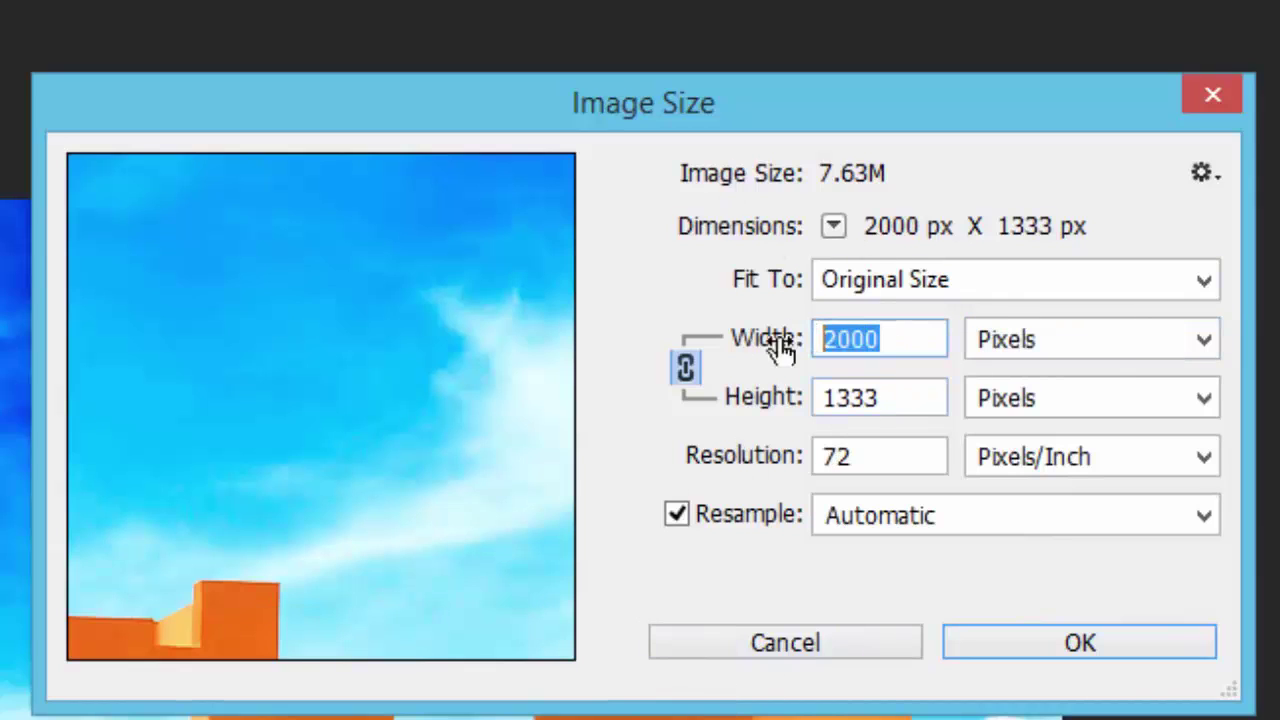
type("1280")
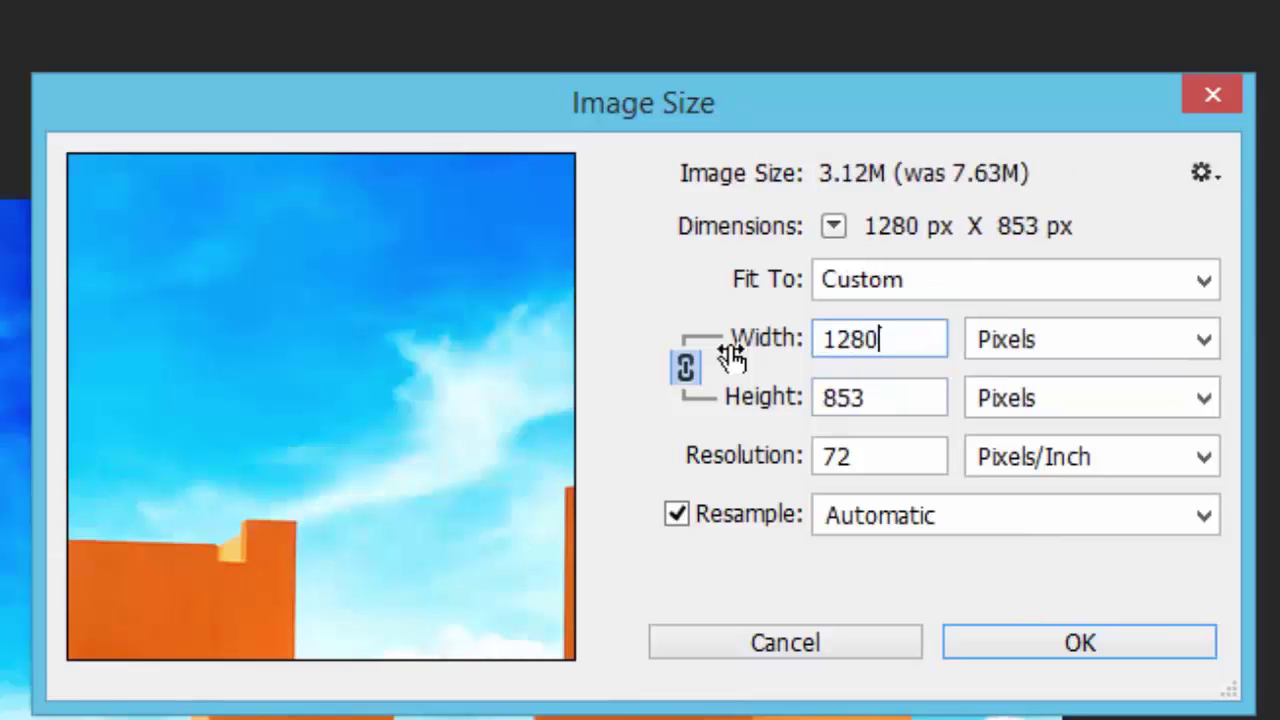
left_click(866, 397)
double_click(867, 397)
left_click(868, 397)
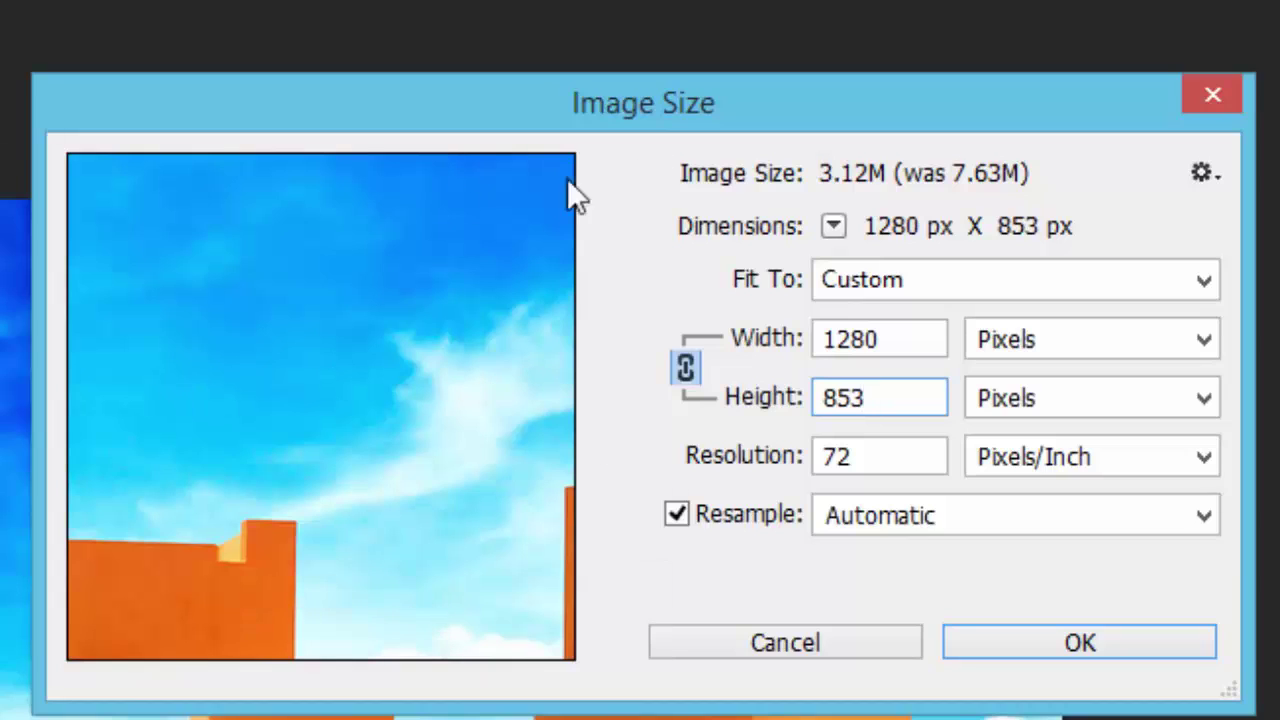
left_click(922, 340)
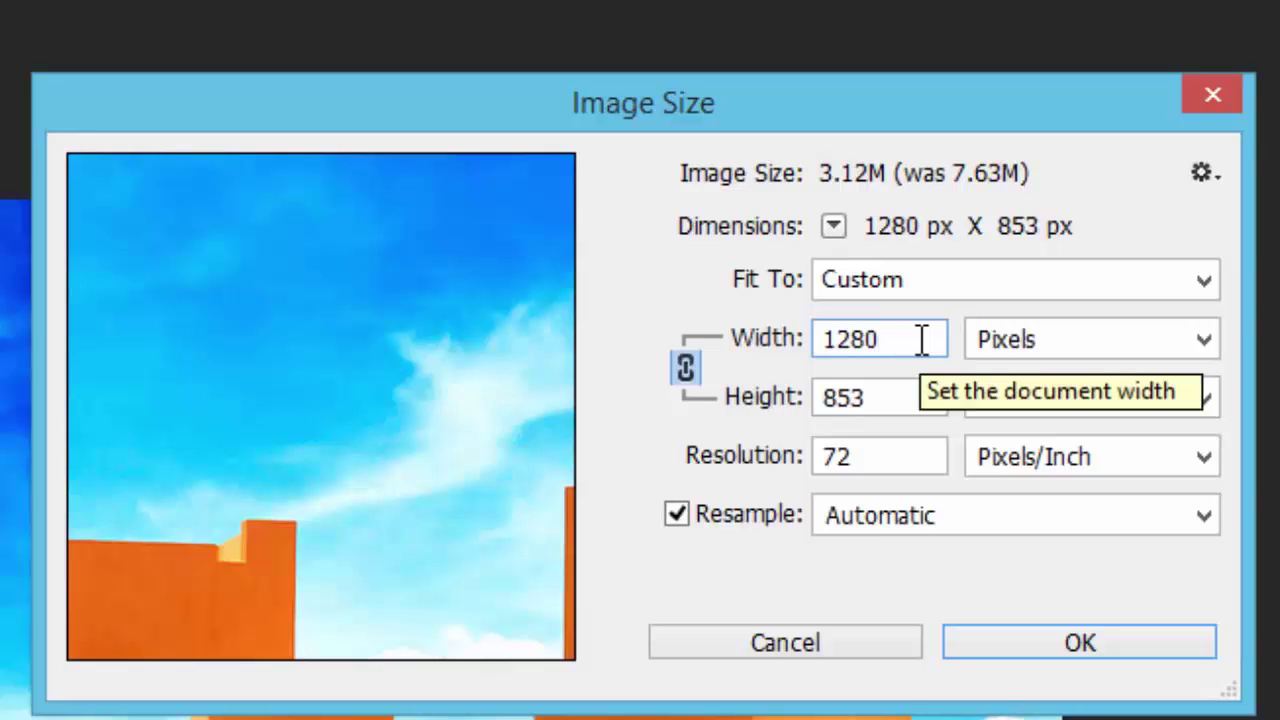
left_click_drag(908, 338, 660, 345)
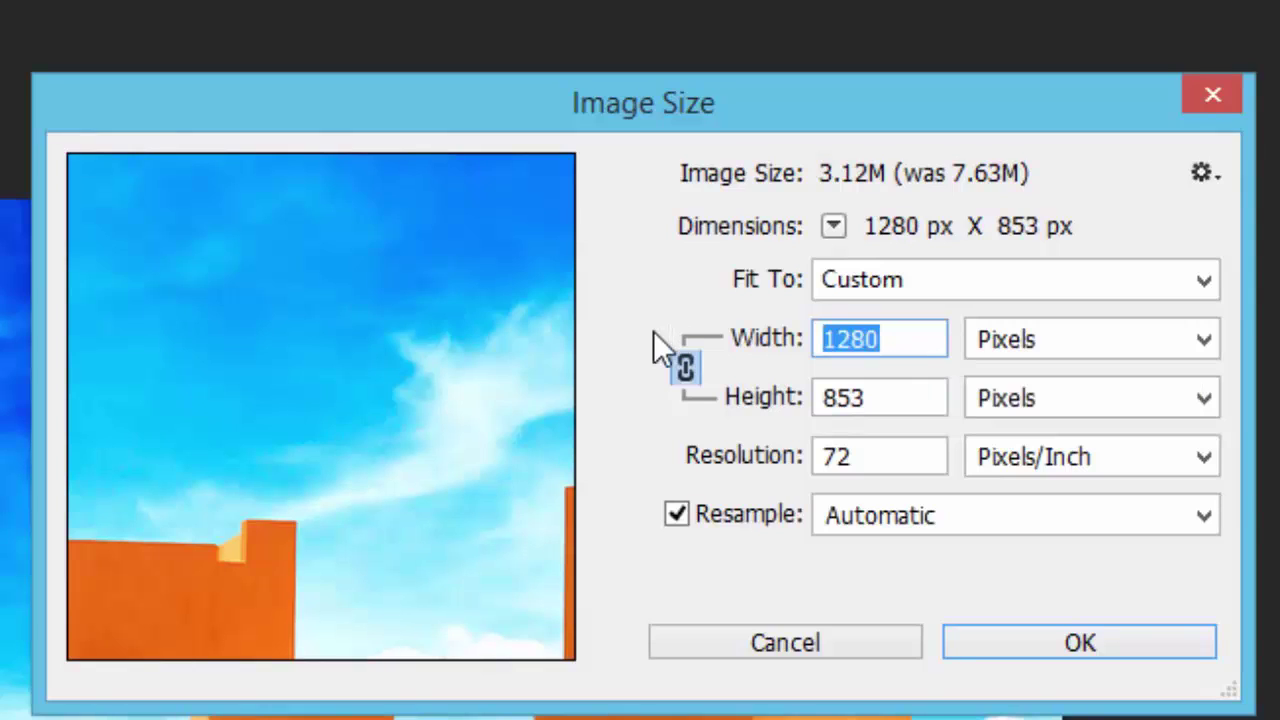
type("1000")
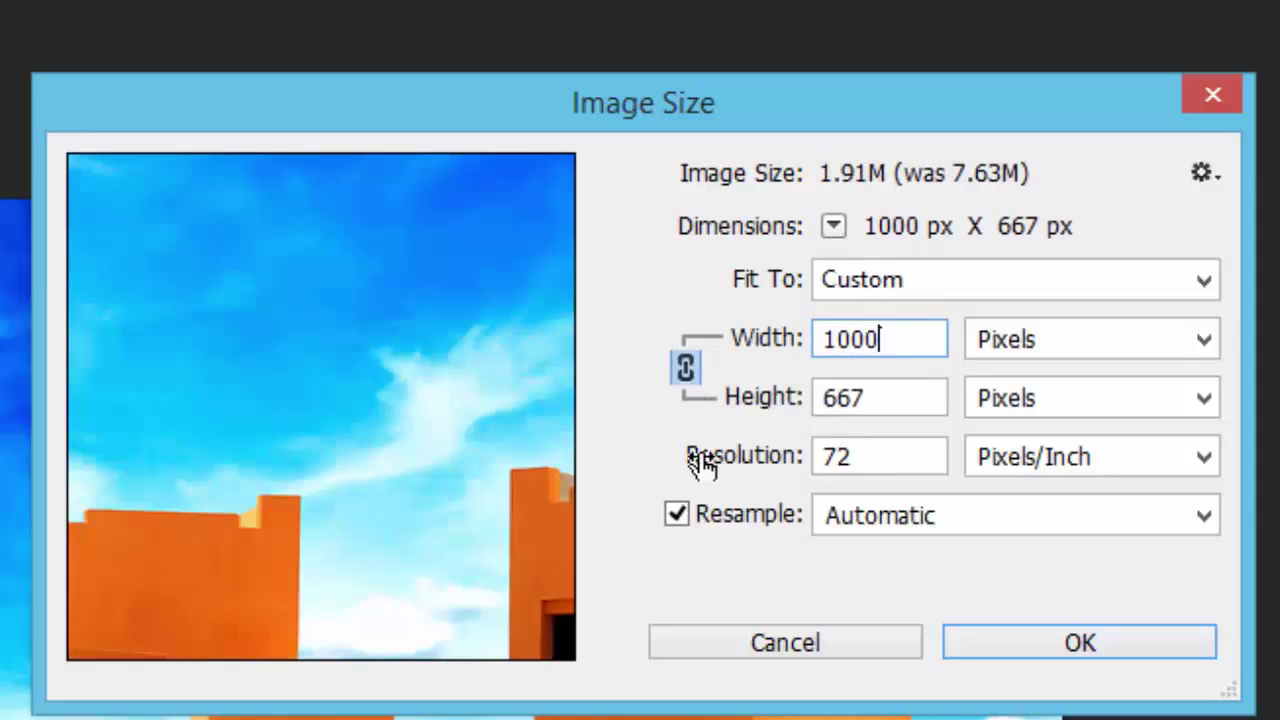
left_click_drag(900, 388, 757, 399)
left_click(908, 399)
type("800")
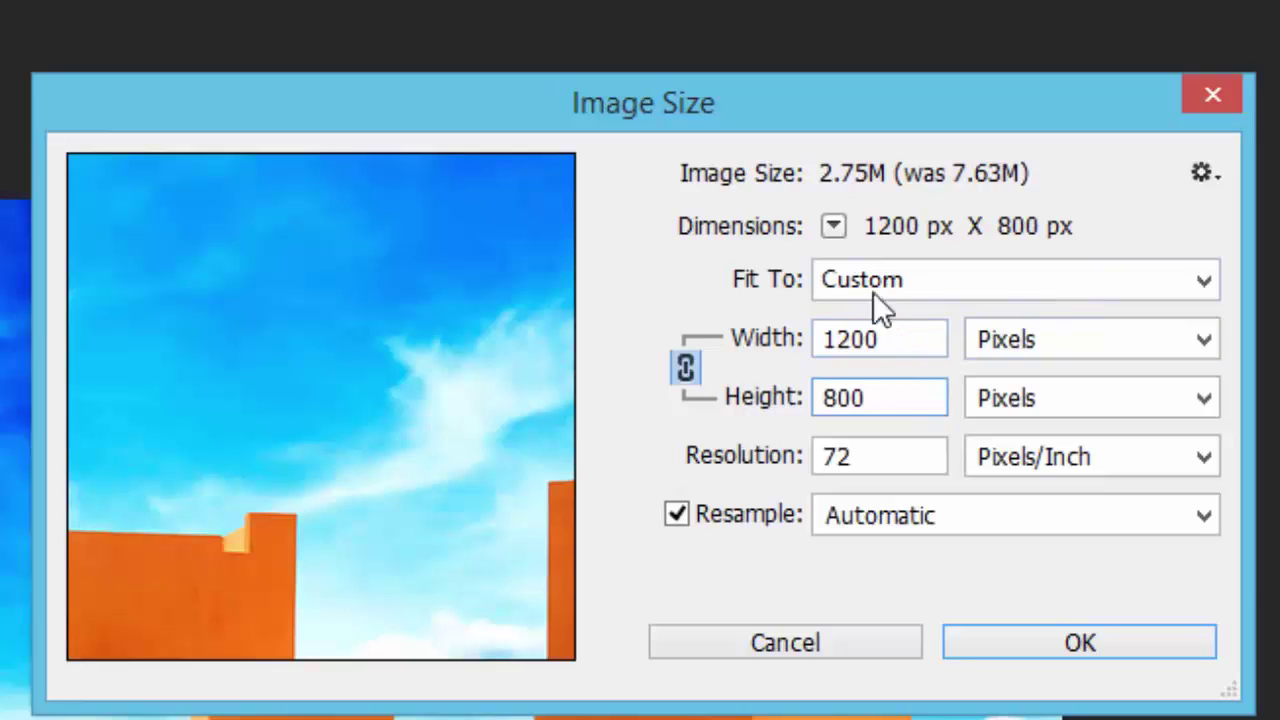
Unlink the proportions, re-enter width 1000, and apply the 1000 × 800 size.
left_click(684, 370)
left_click(684, 370)
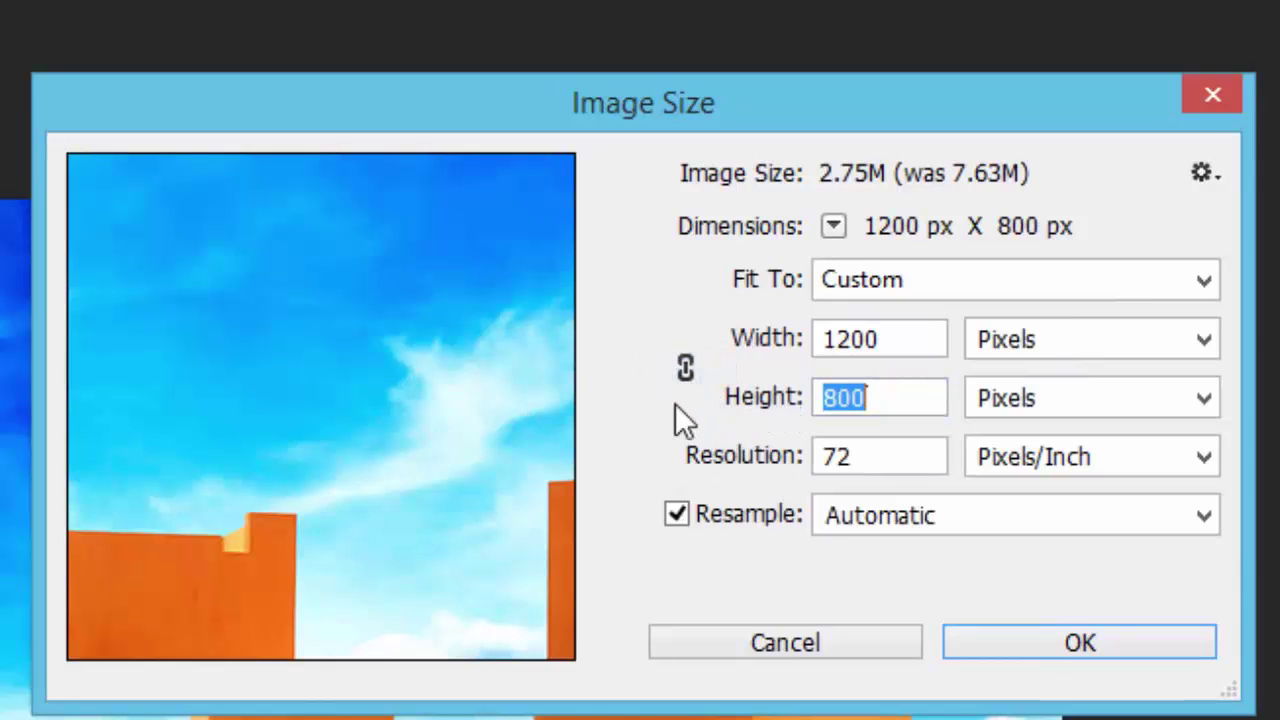
double_click(914, 334)
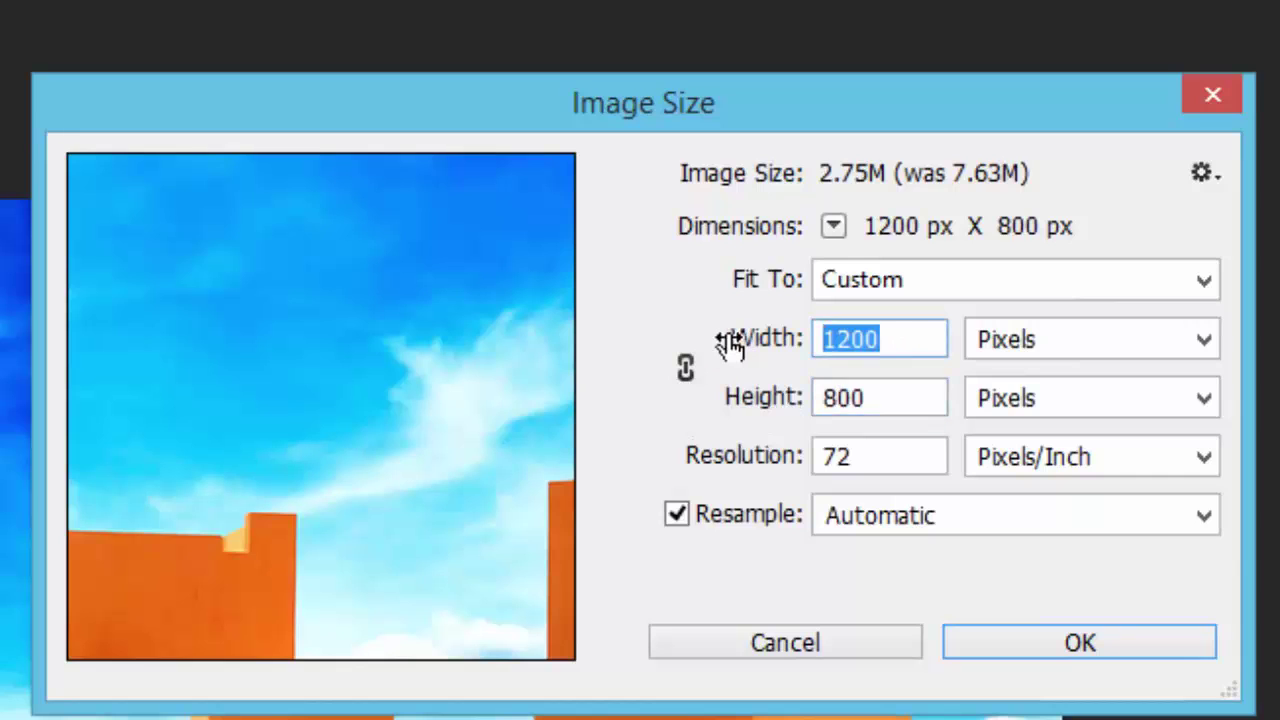
type("100")
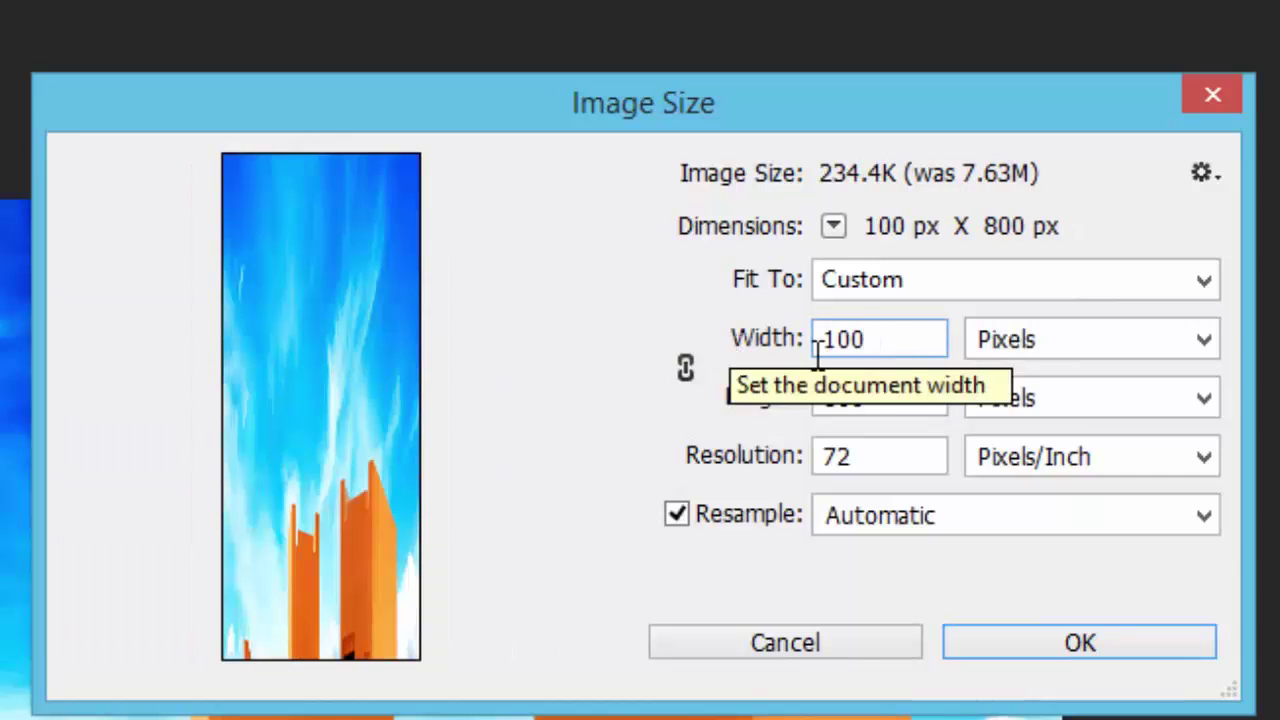
type("0")
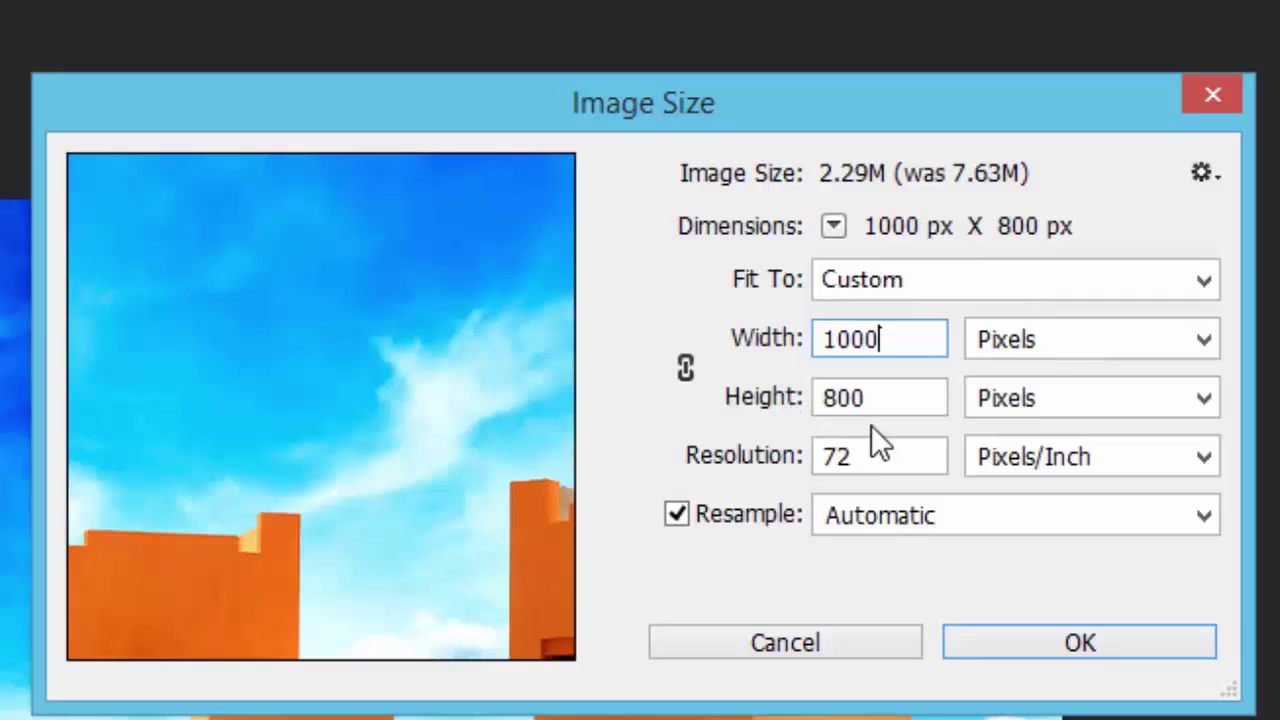
left_click_drag(908, 409, 703, 403)
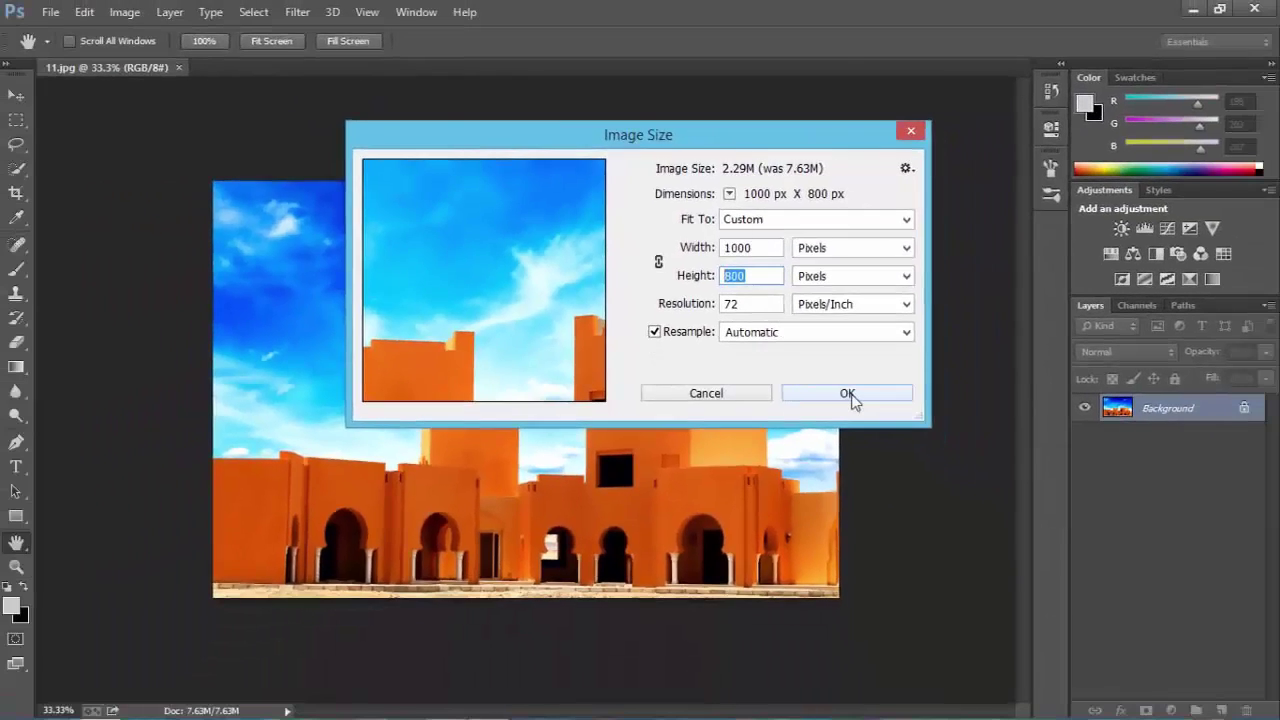
left_click(952, 477)
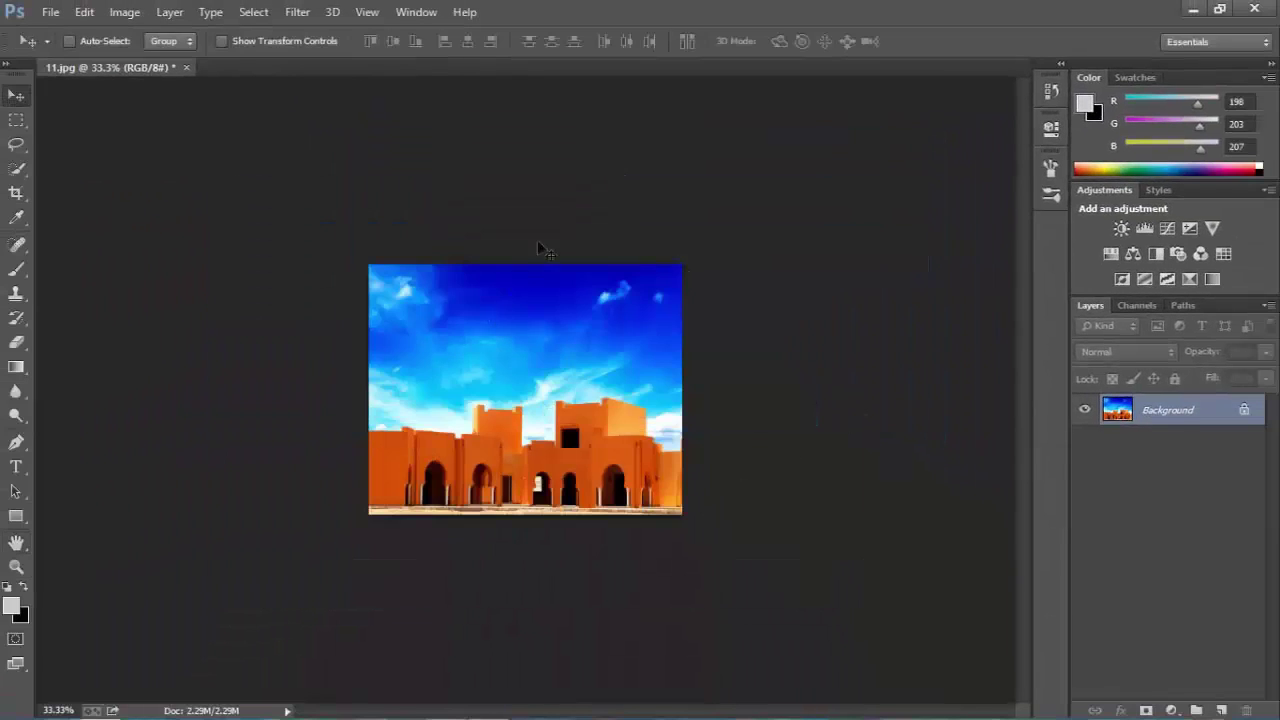
Undo the Image Size change with Ctrl+Z and Ctrl+Alt+Z, checking the History panel.
scroll(540, 385, "up", 4)
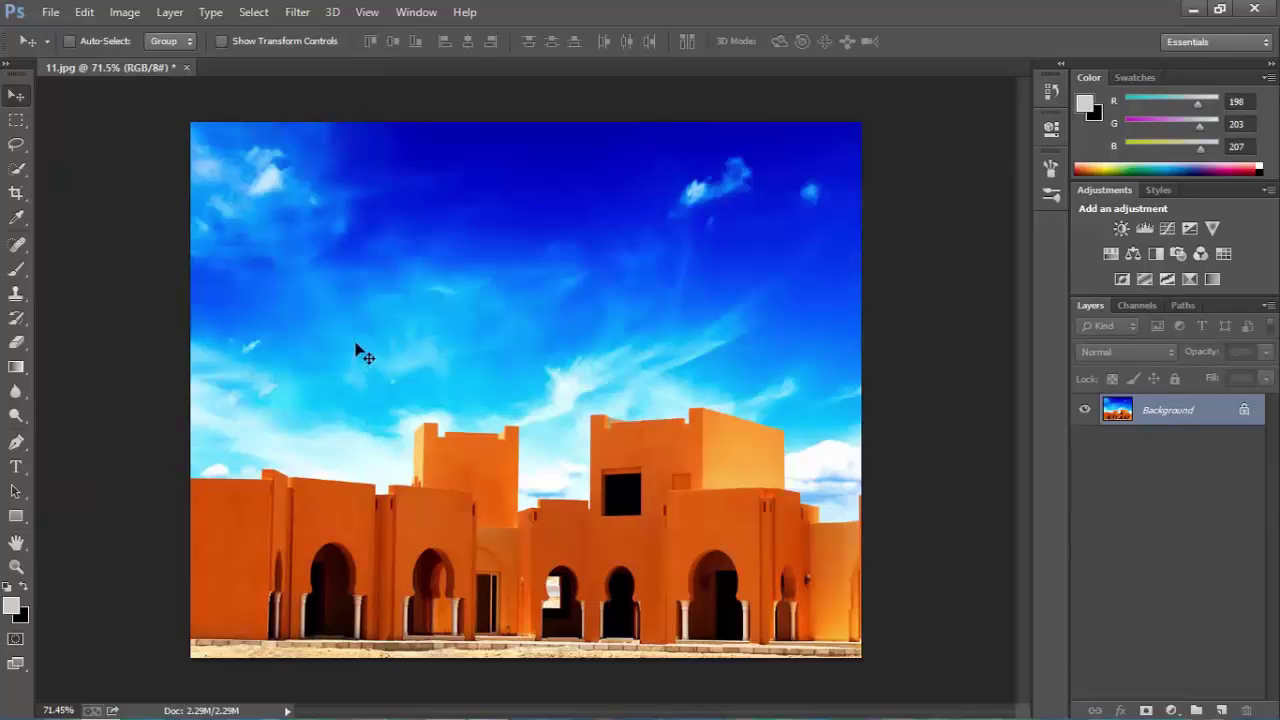
key("ctrl+z")
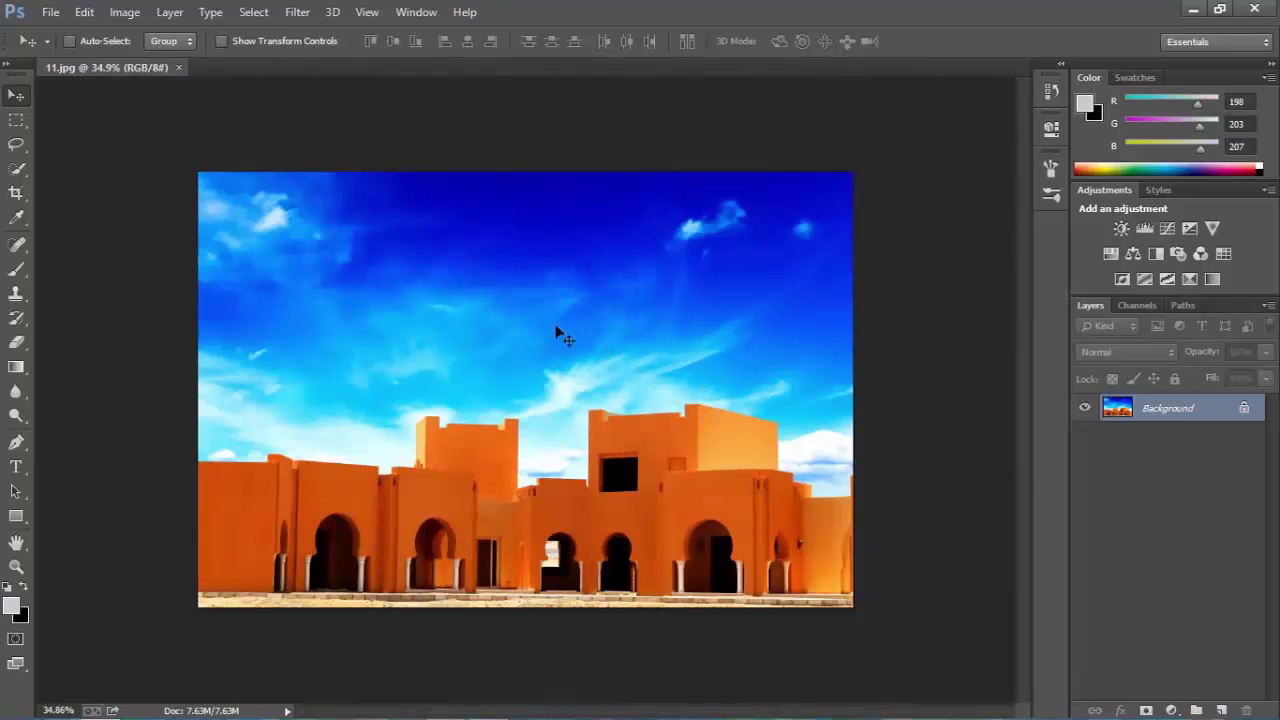
key("ctrl+alt+z")
left_click(1051, 91)
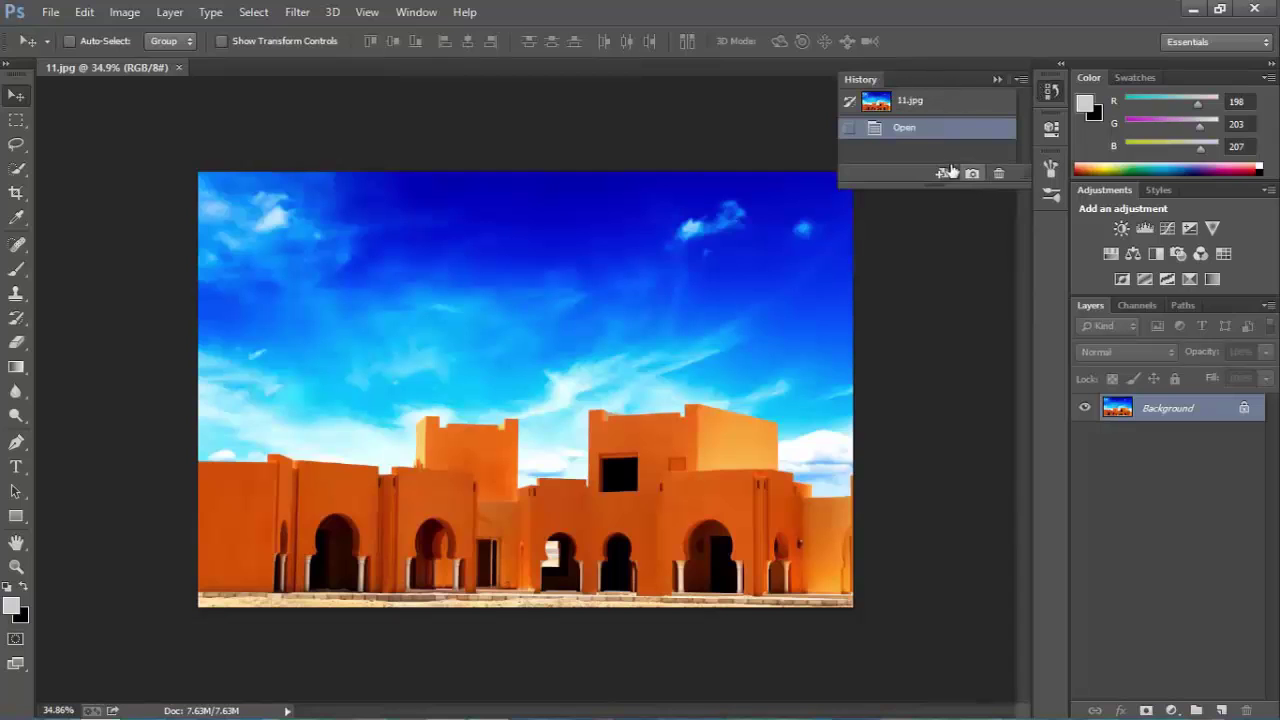
left_click_drag(913, 188, 914, 541)
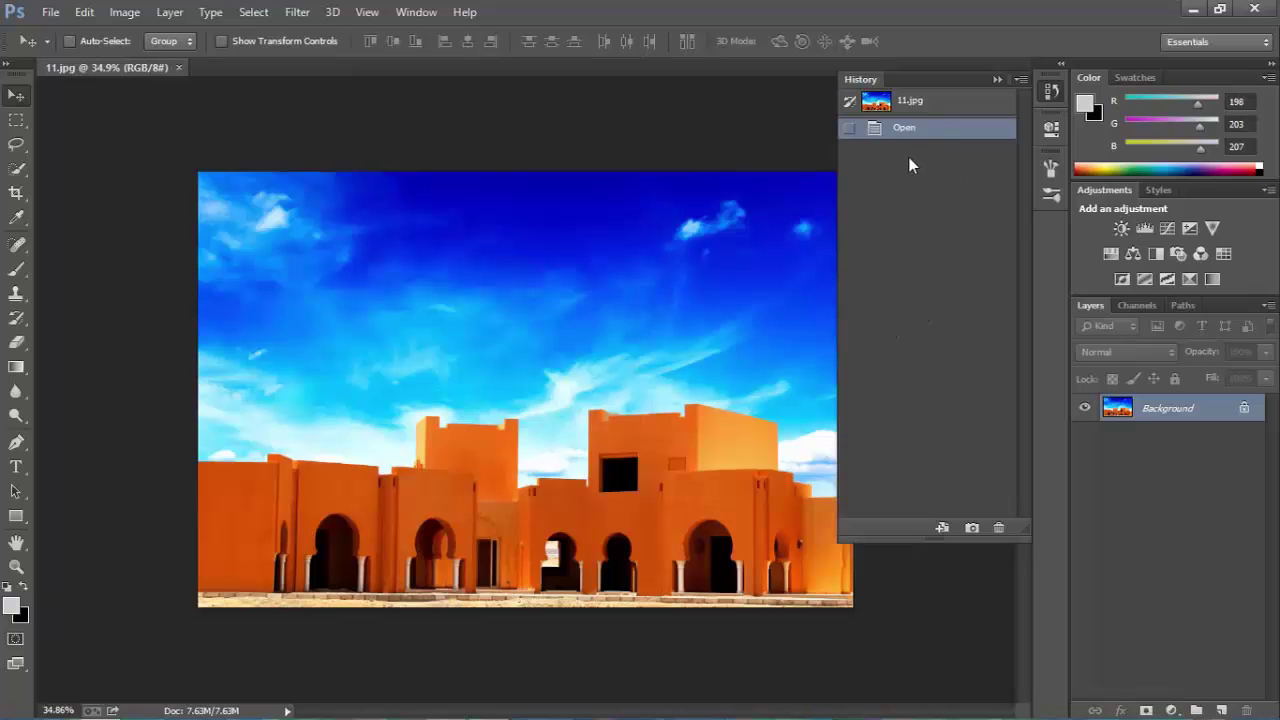
left_click(777, 230)
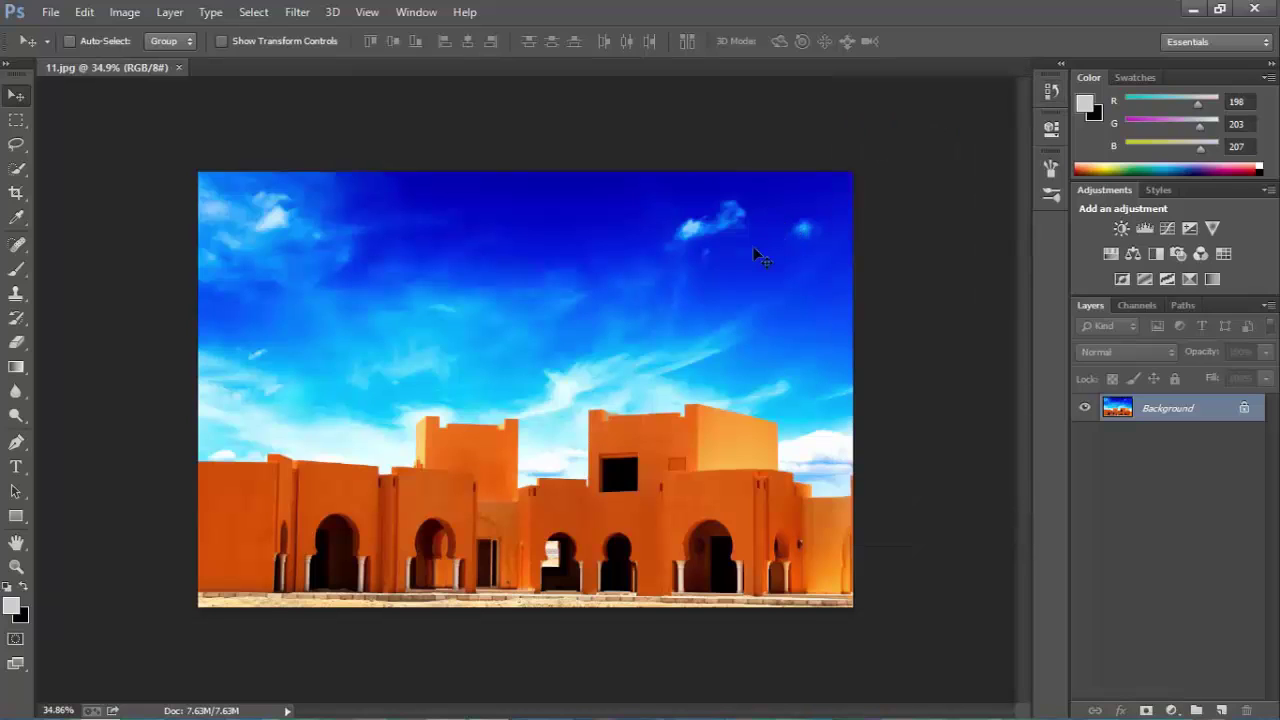
Set Image Size to width 1000 and height 700 pixels and apply it.
left_click(125, 14)
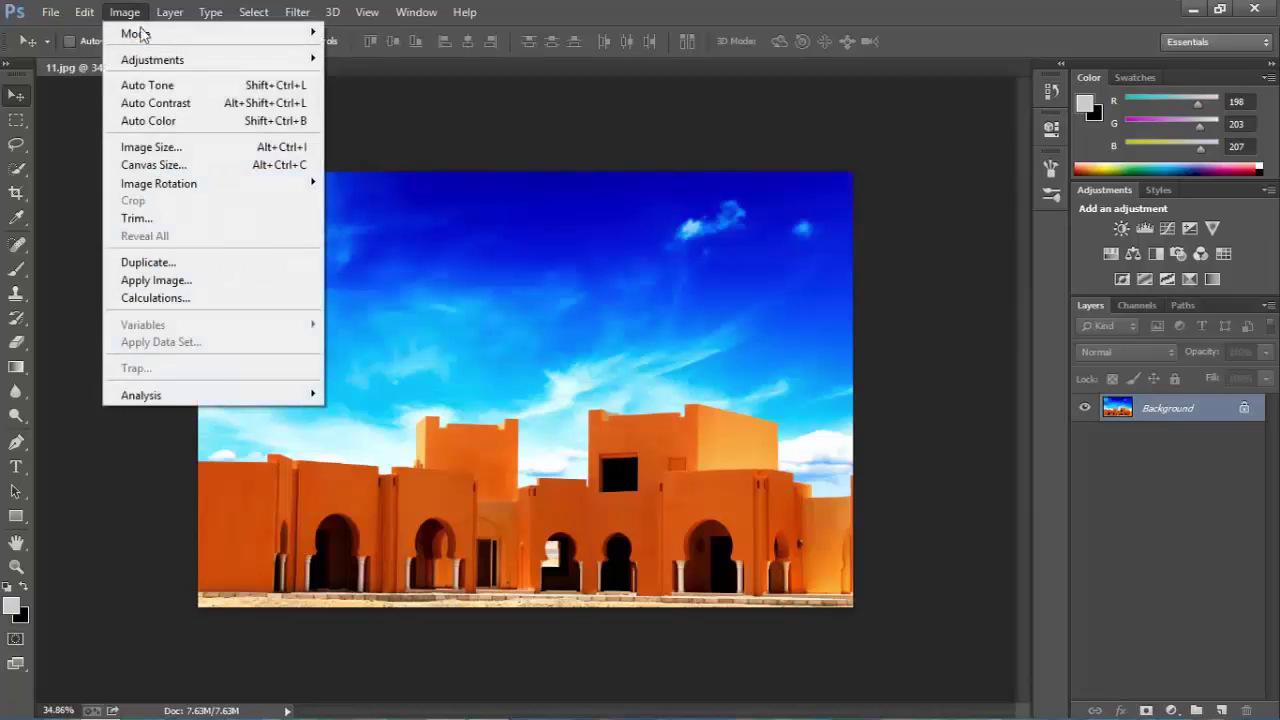
left_click(150, 147)
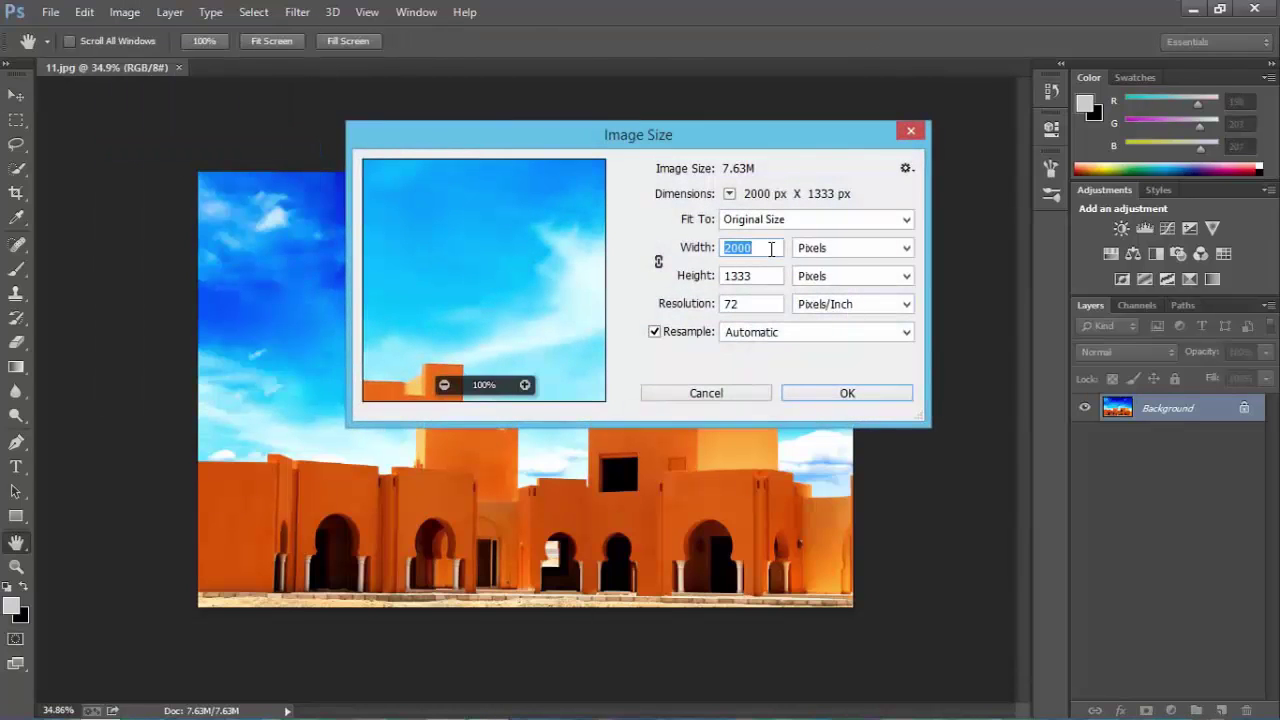
type("100")
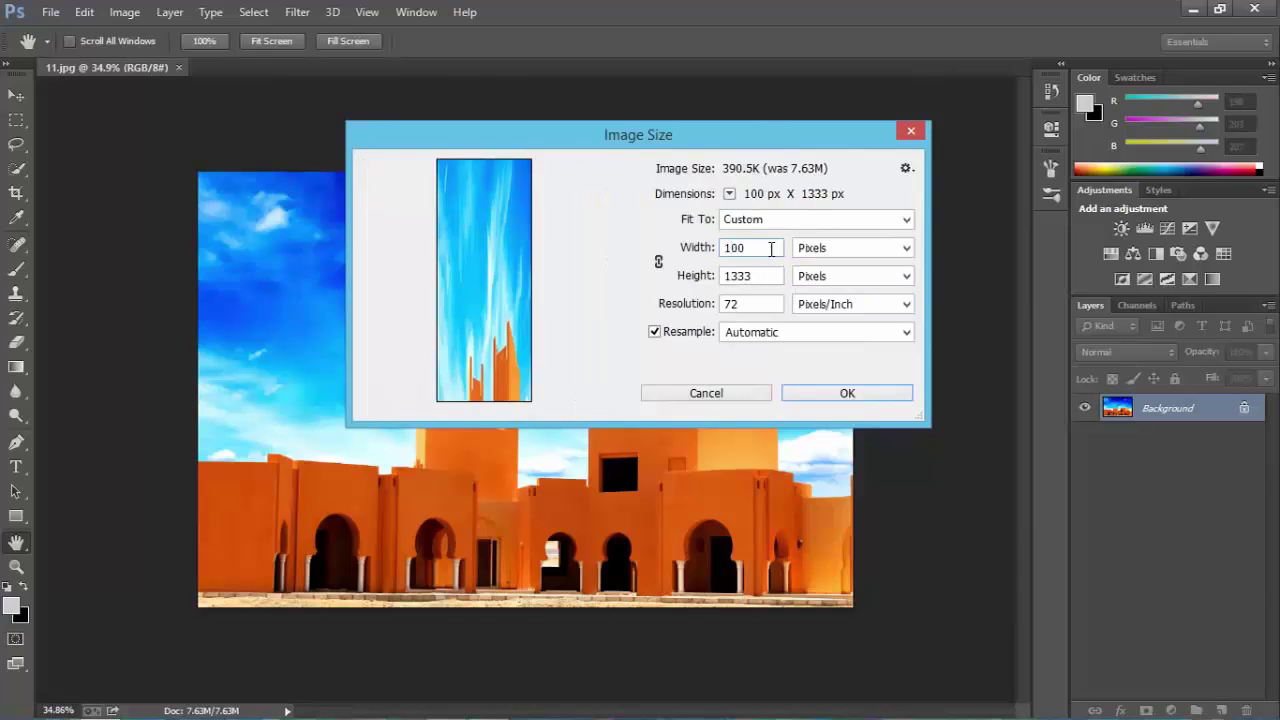
type("0")
key("Tab")
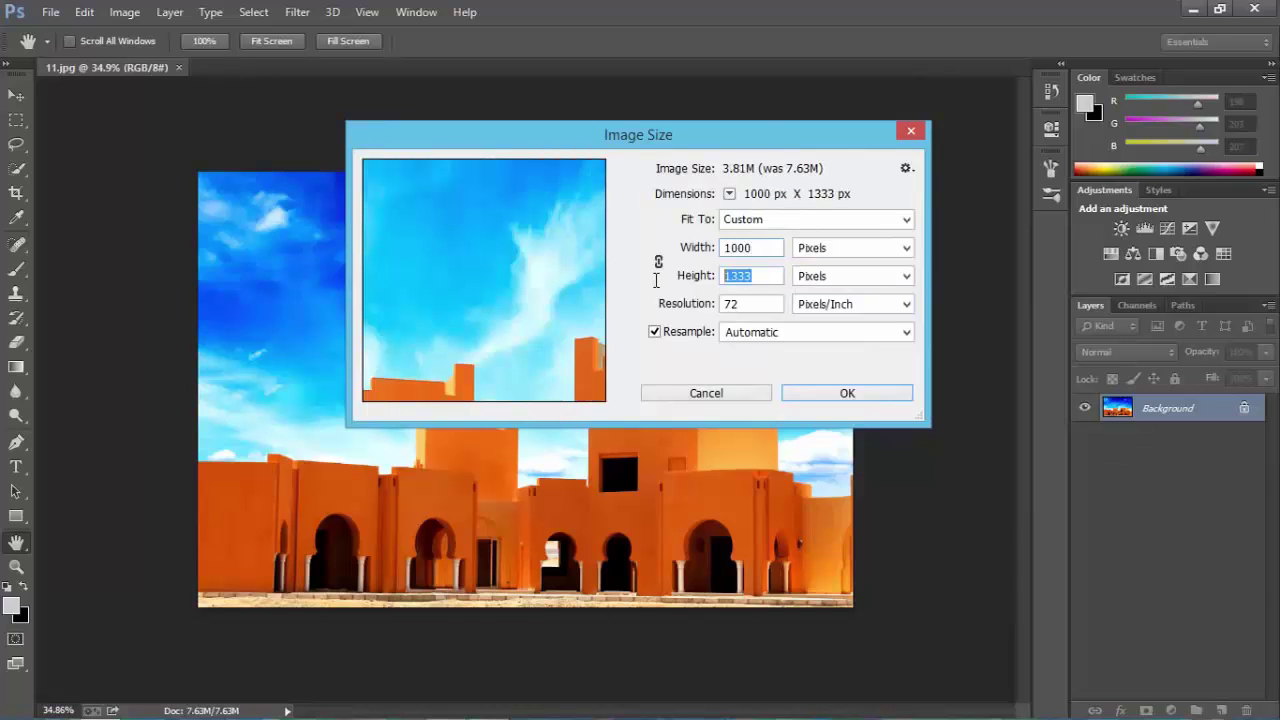
type("700")
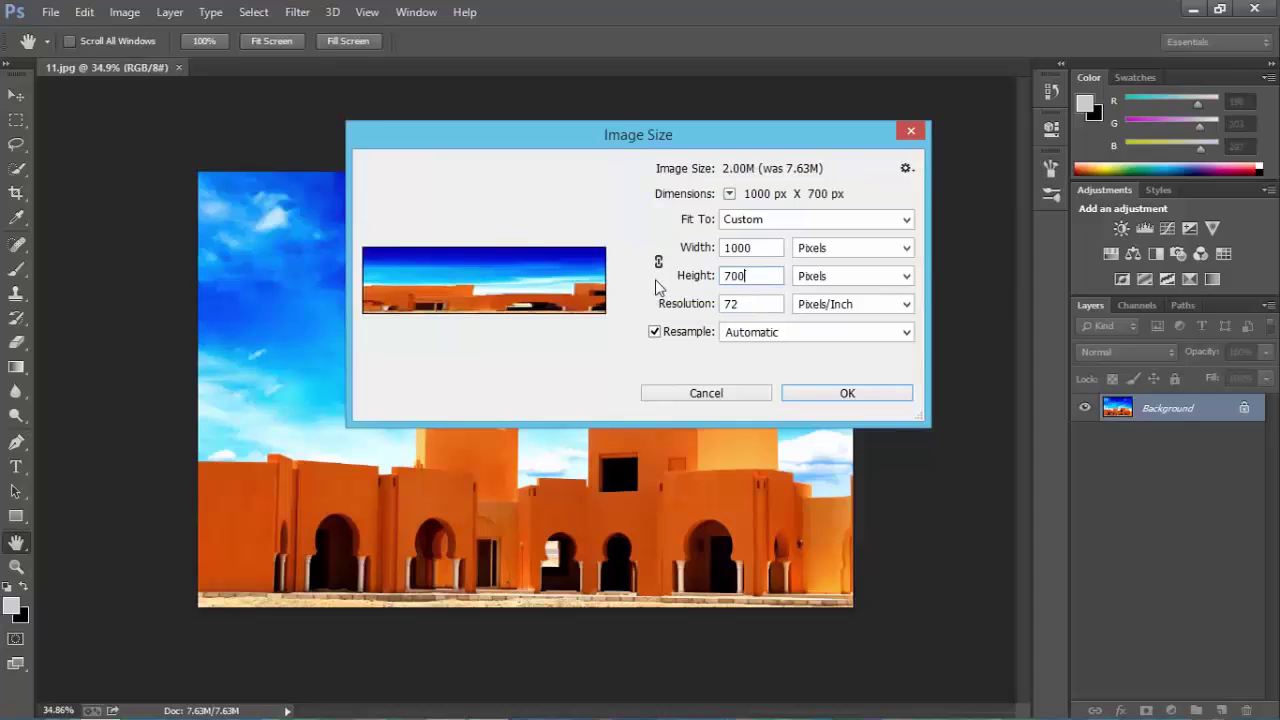
left_click(818, 392)
key("v")
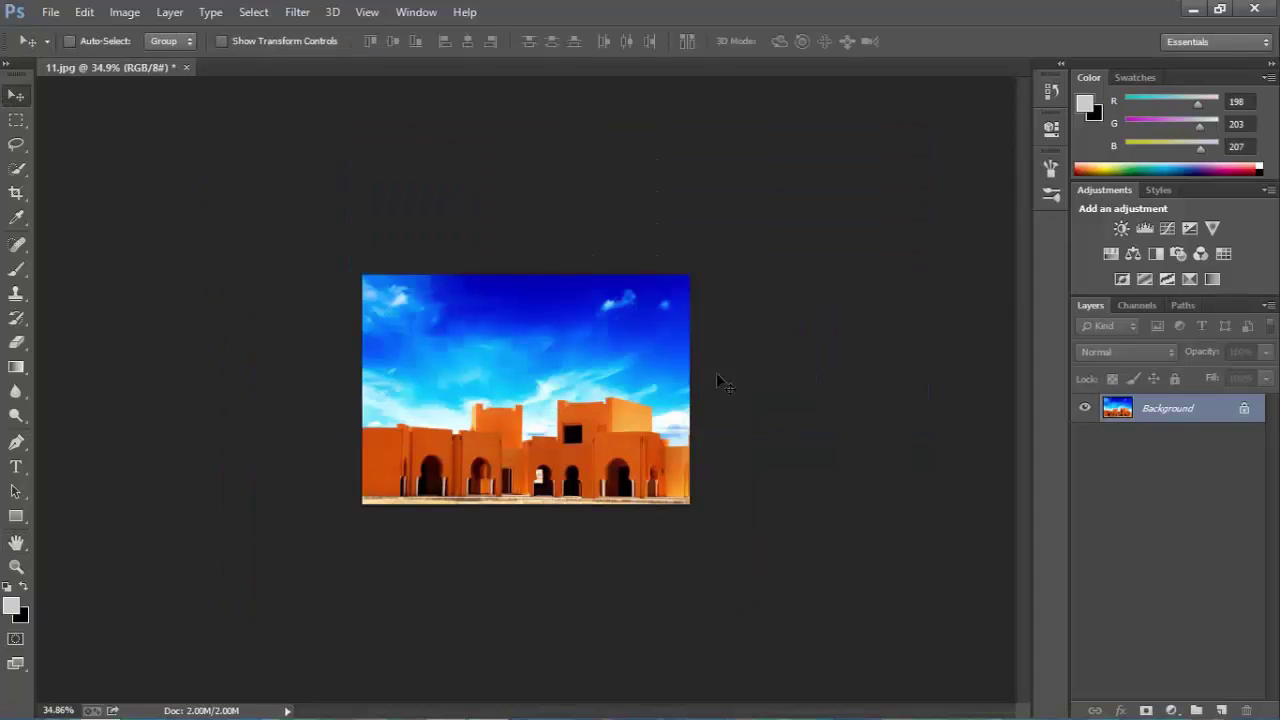
left_click(1051, 93)
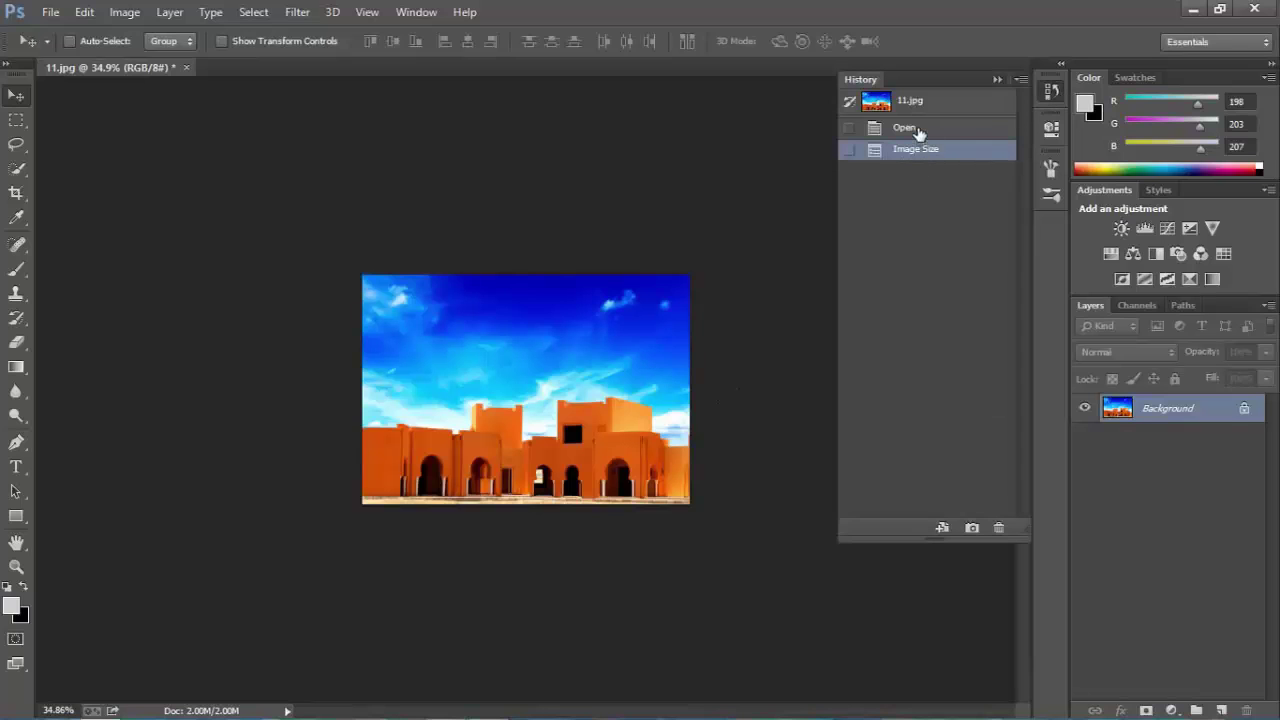
left_click(910, 128)
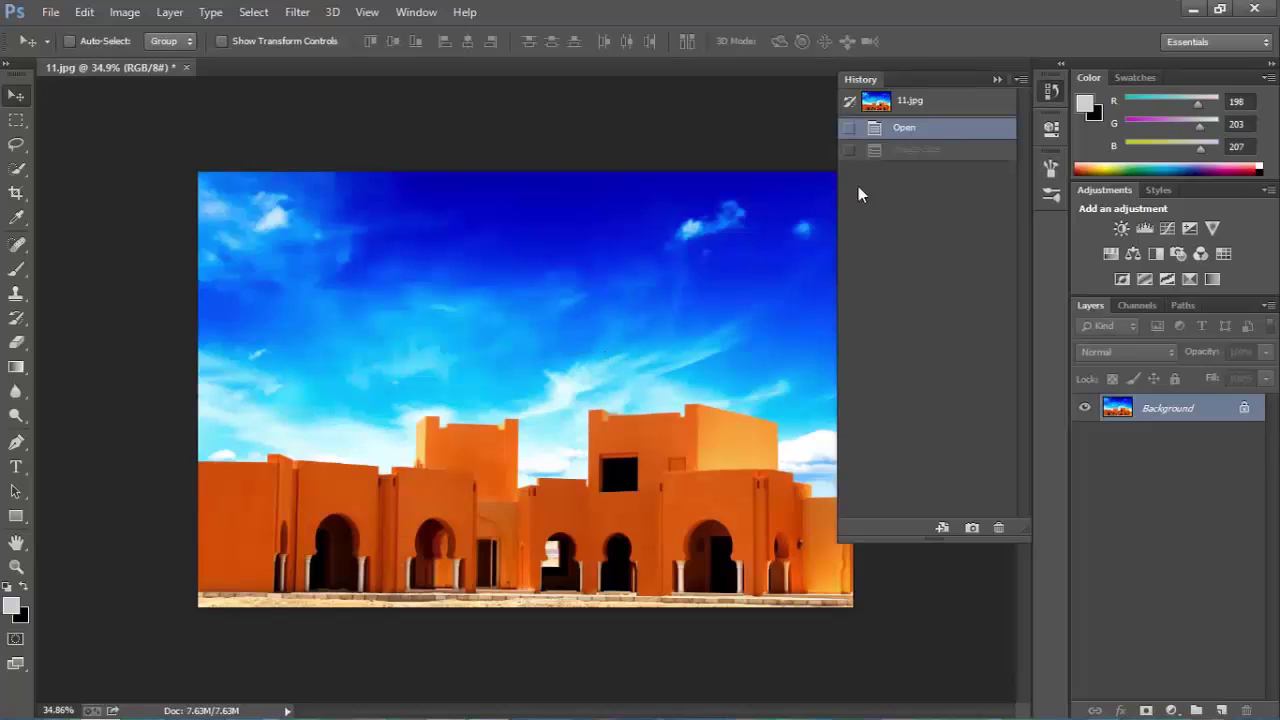
left_click(902, 155)
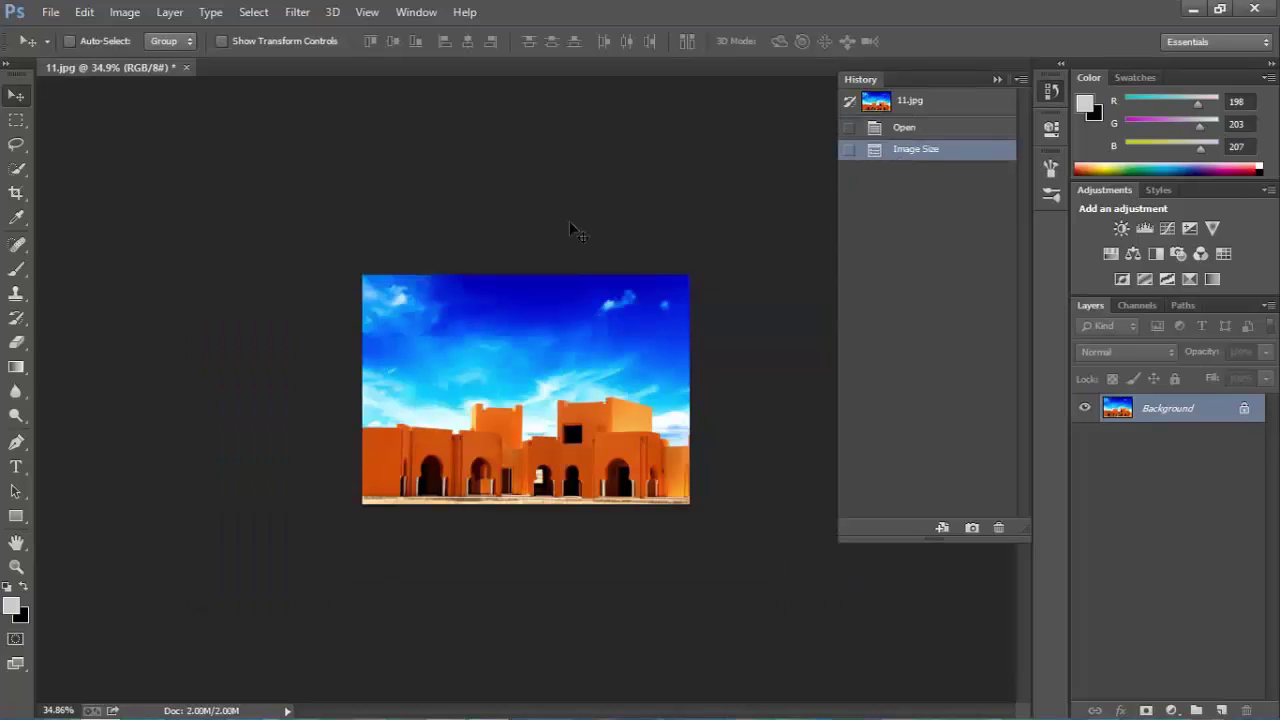
left_click(994, 80)
left_click(415, 10)
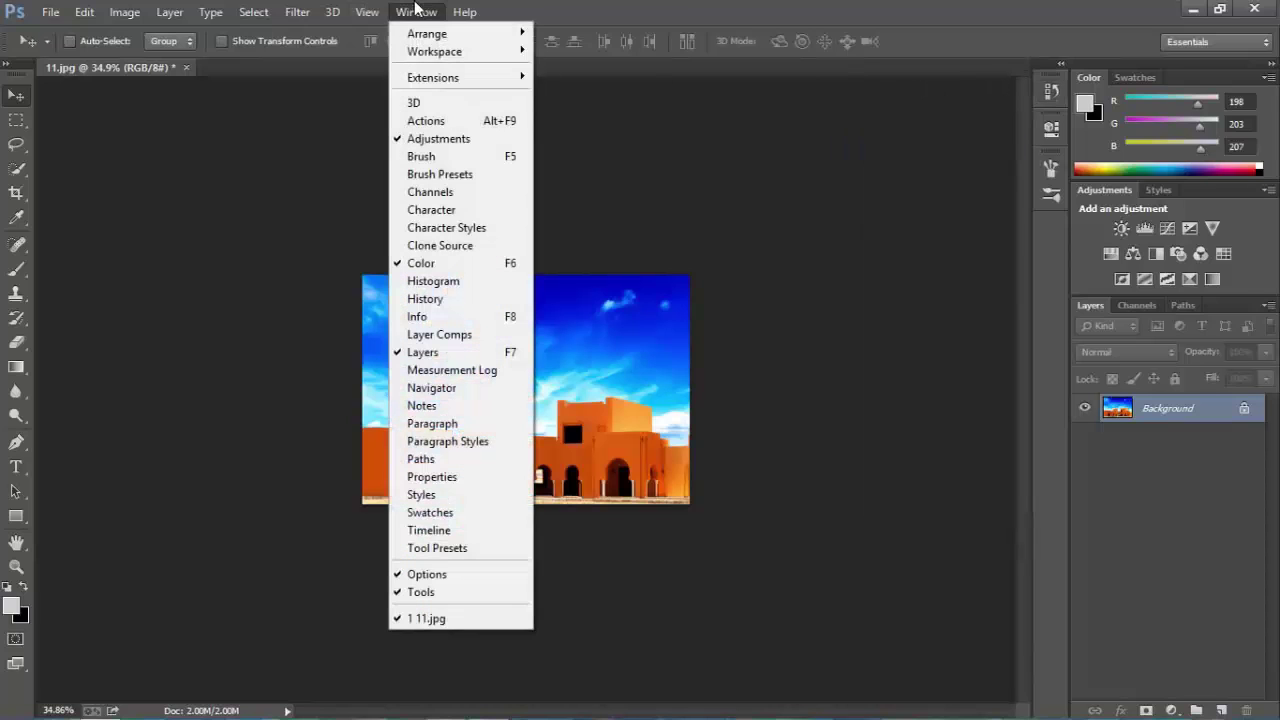
left_click(425, 299)
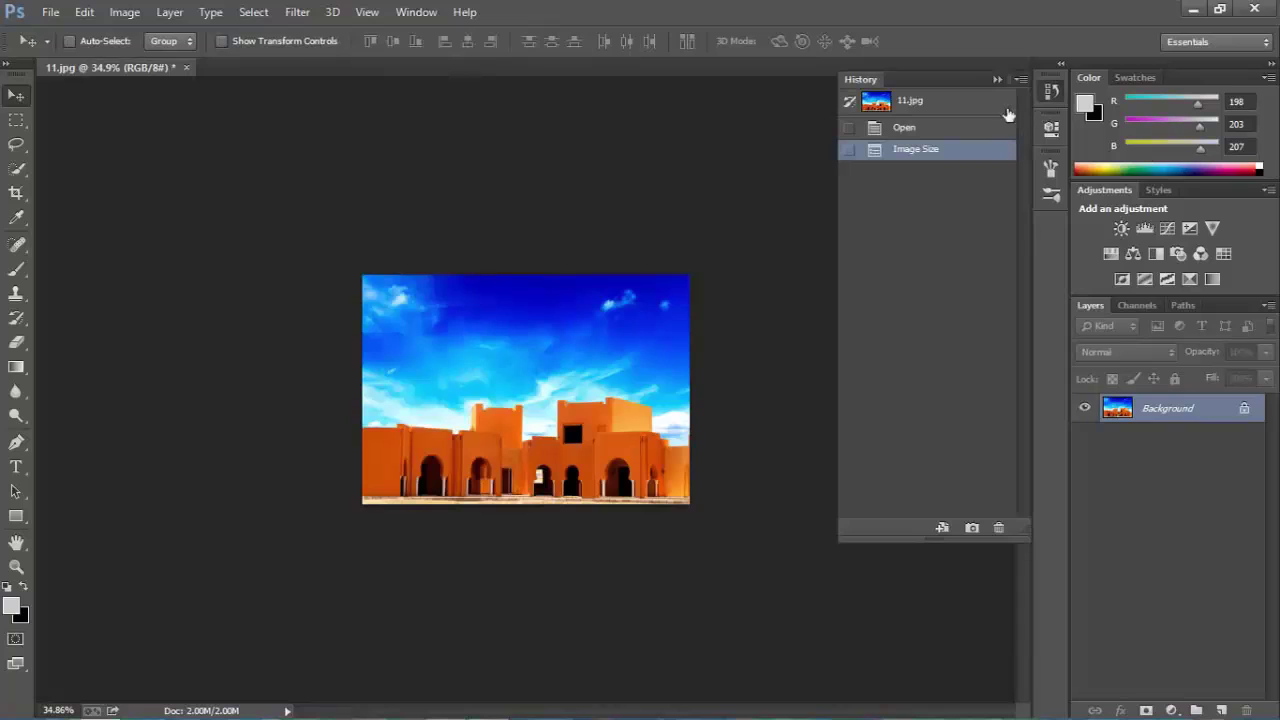
left_click(1051, 93)
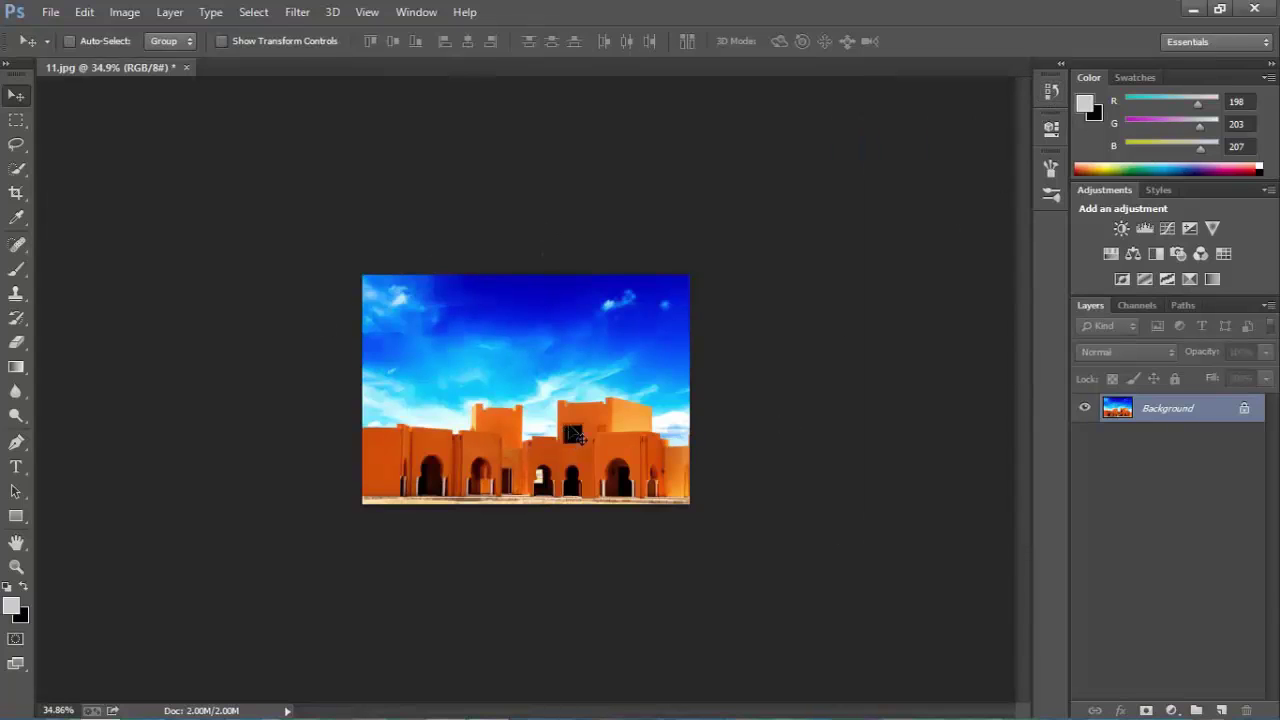
scroll(574, 400, "up", 1)
scroll(578, 401, "up", 1)
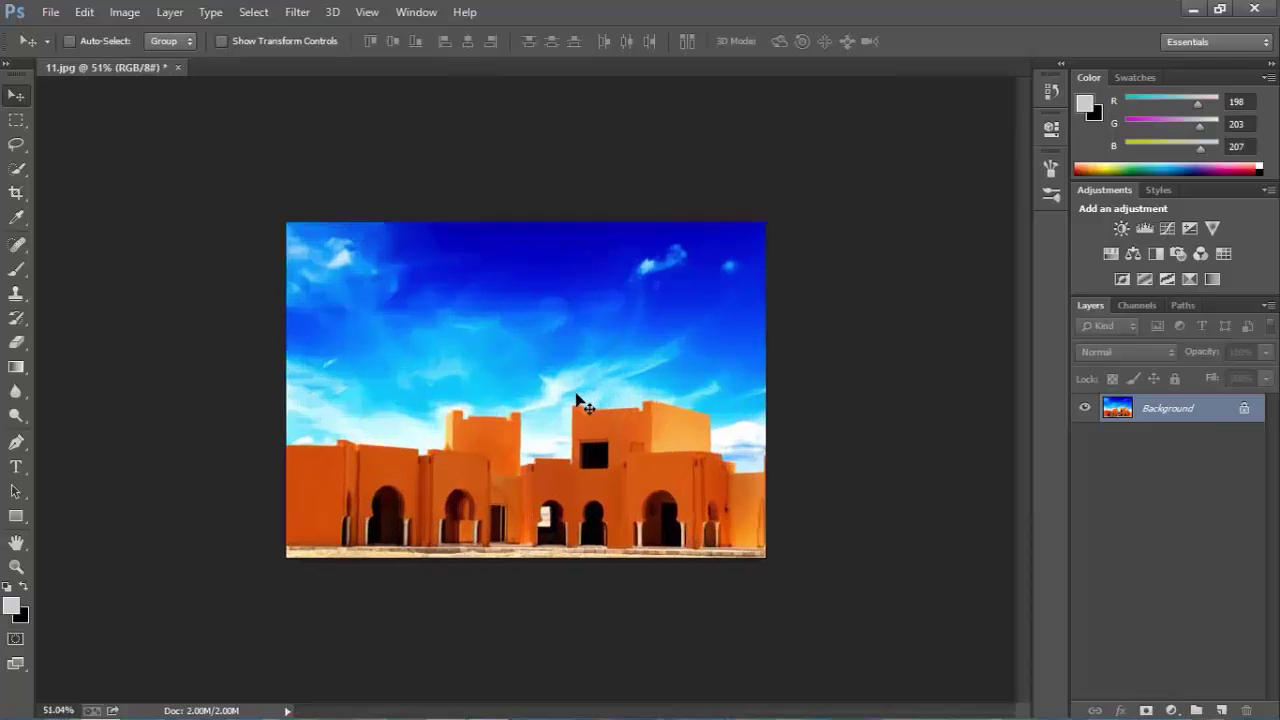
scroll(601, 429, "up", 1)
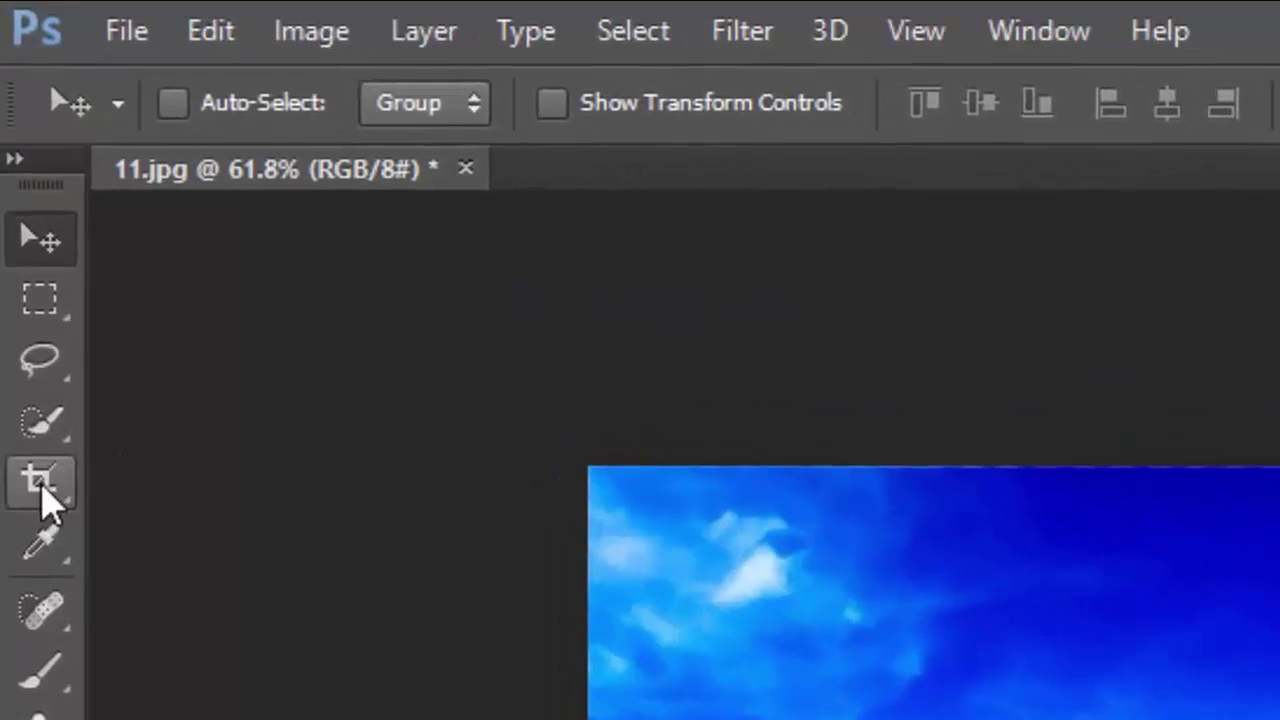
Pick the Crop tool with a plain rectangular ratio and try adjusting the crop box.
left_click(41, 486)
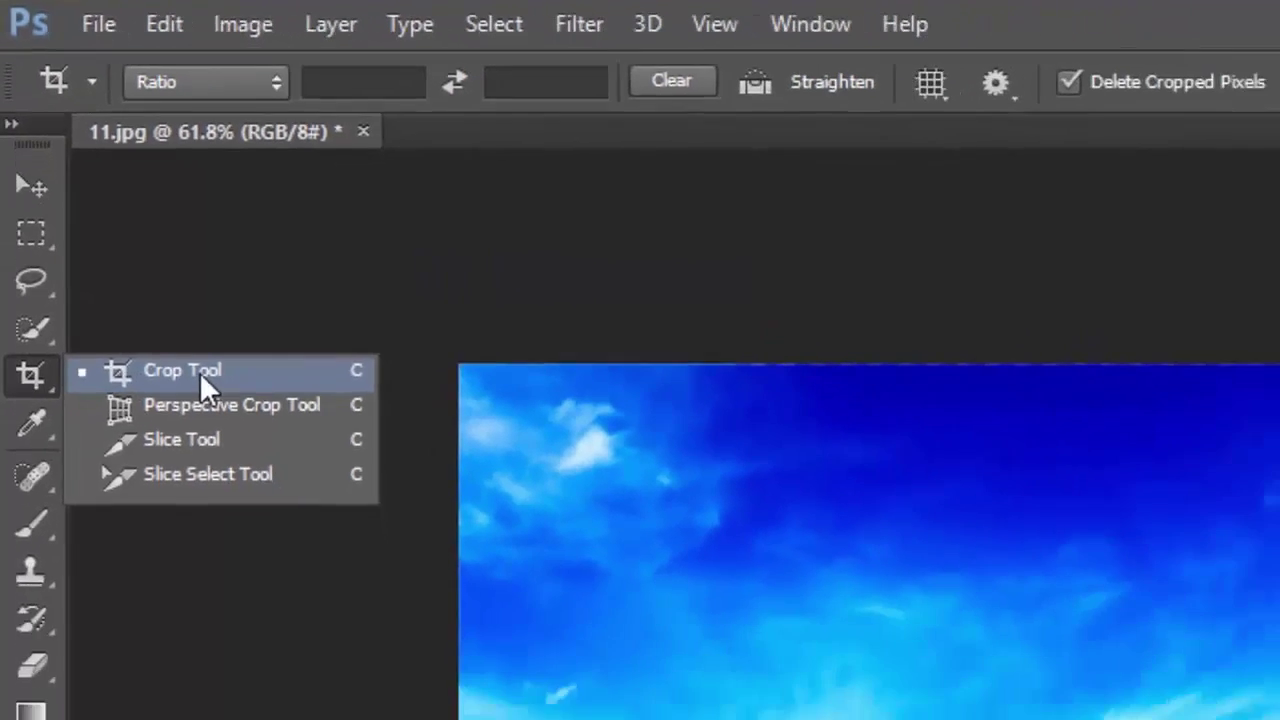
left_click(254, 483)
left_click(30, 118)
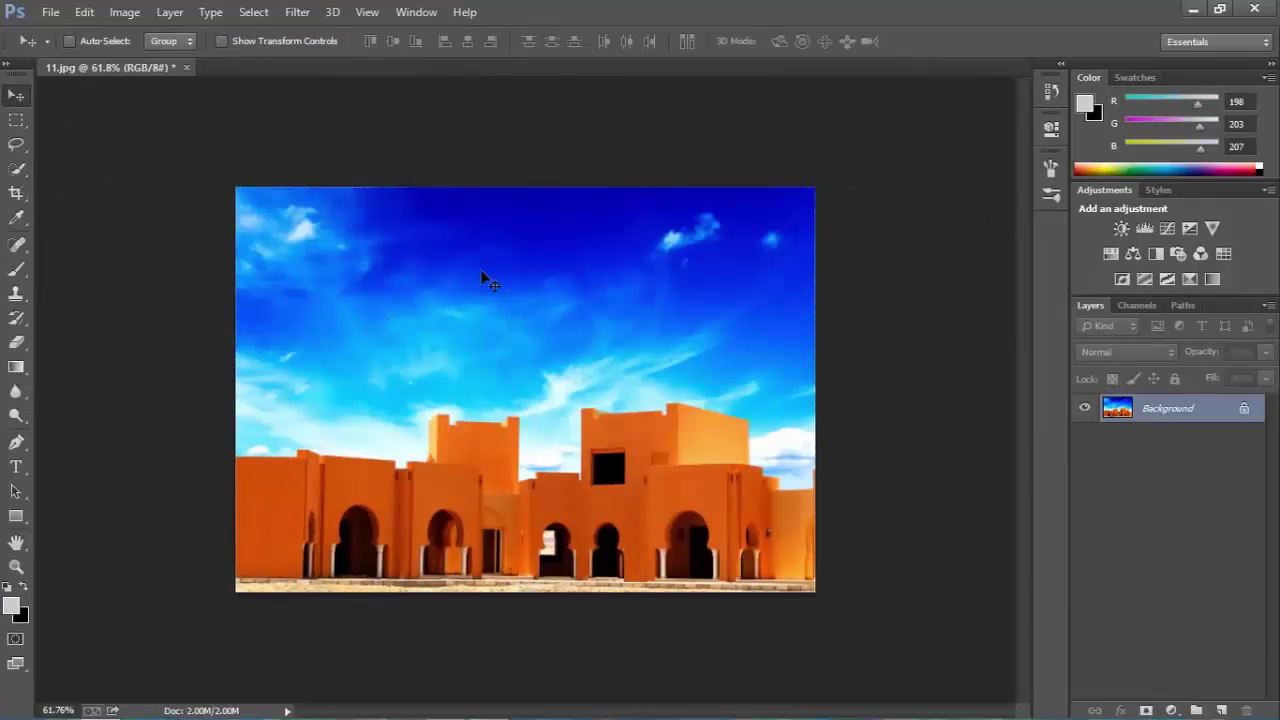
key("c")
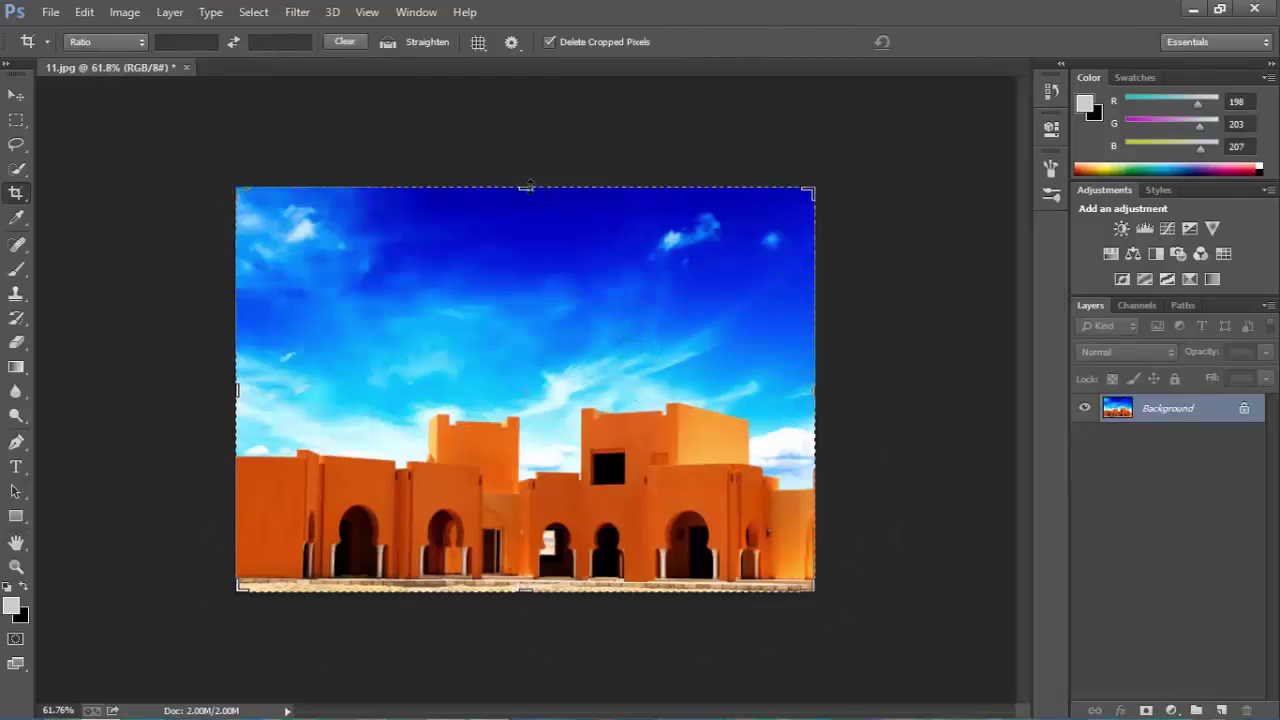
mouse_move(526, 188)
left_mouse_down()
mouse_move(535, 250)
mouse_move(528, 190)
left_mouse_up()
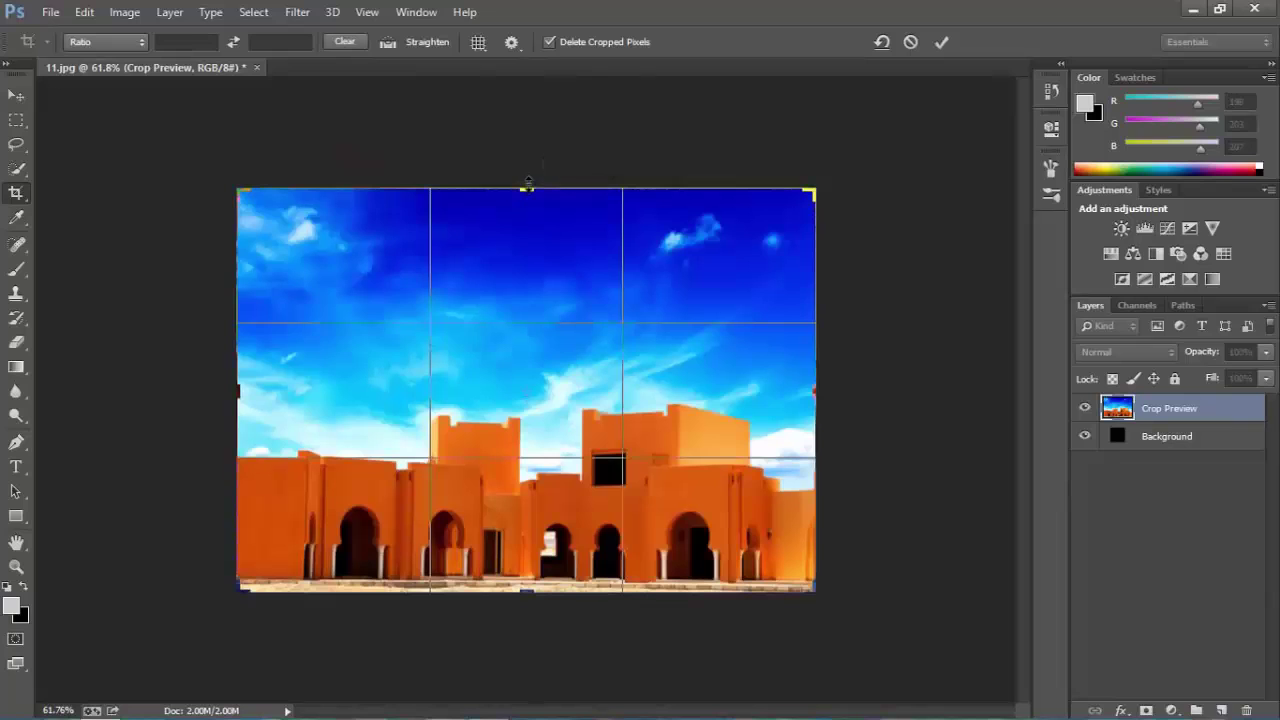
Discard the pending crop, frame the sky and upper buildings, and apply the crop.
left_click(15, 198)
left_click(622, 292)
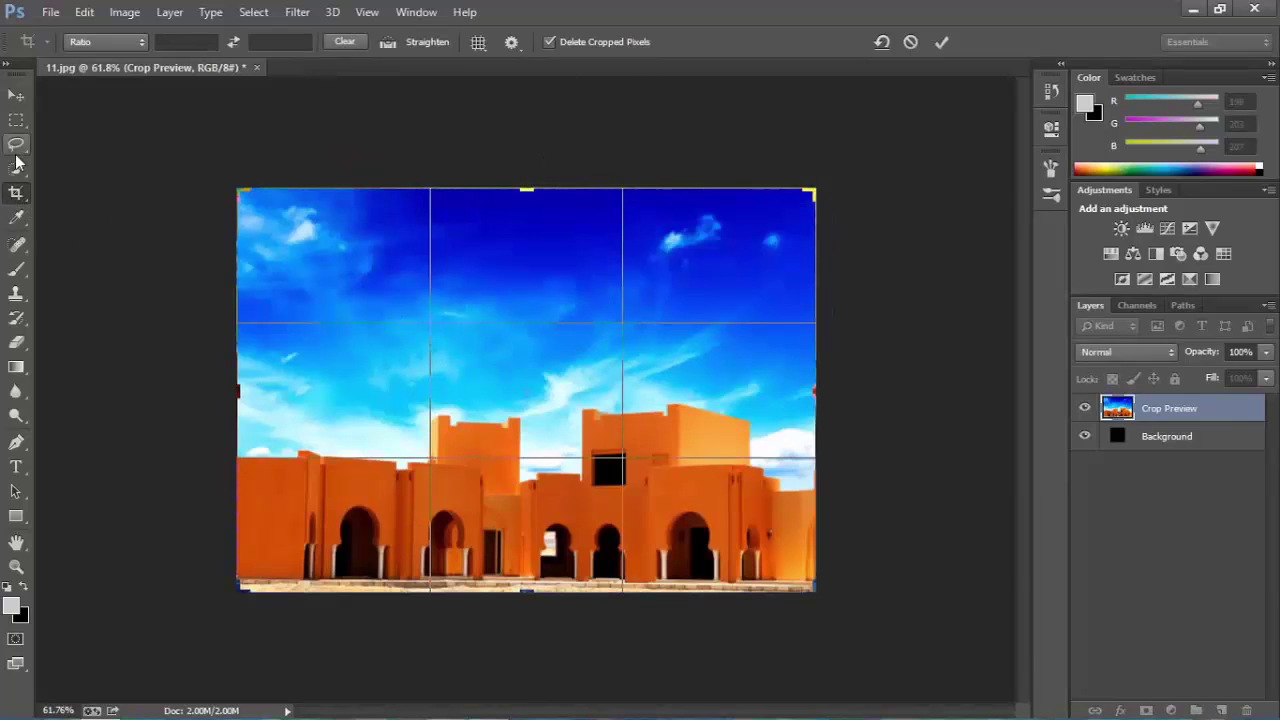
key("Return")
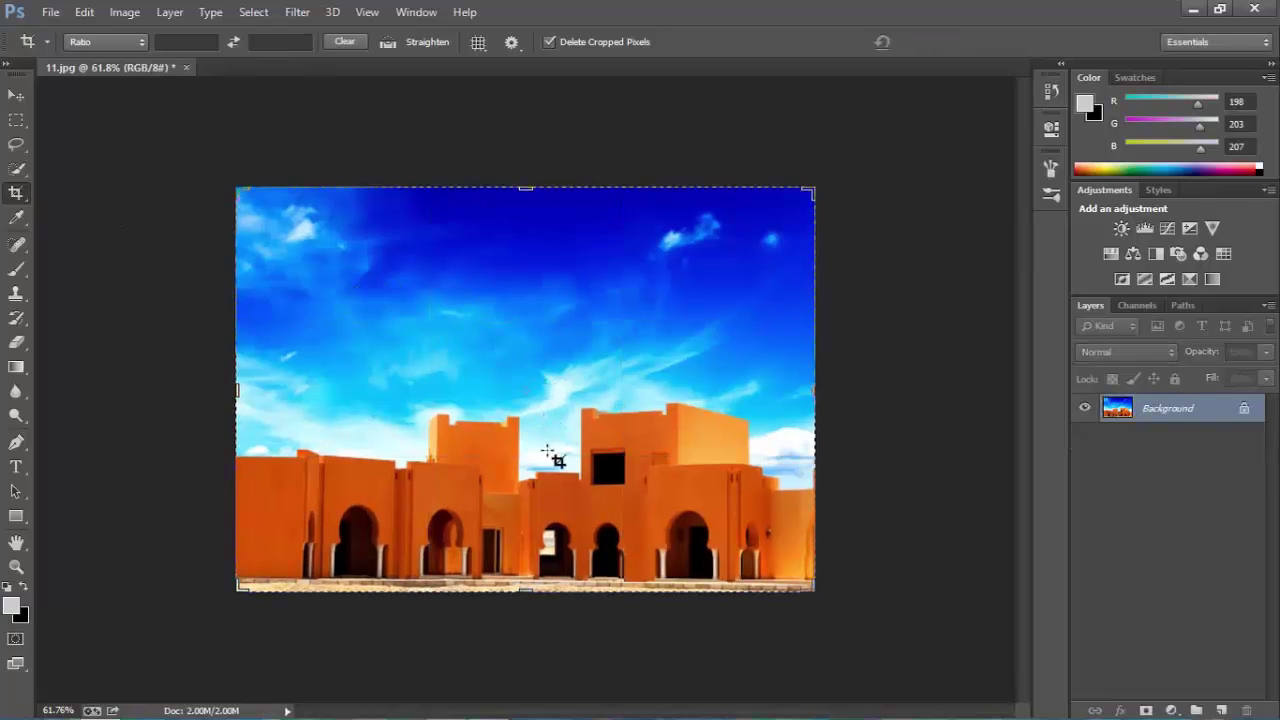
left_click_drag(401, 349, 697, 522)
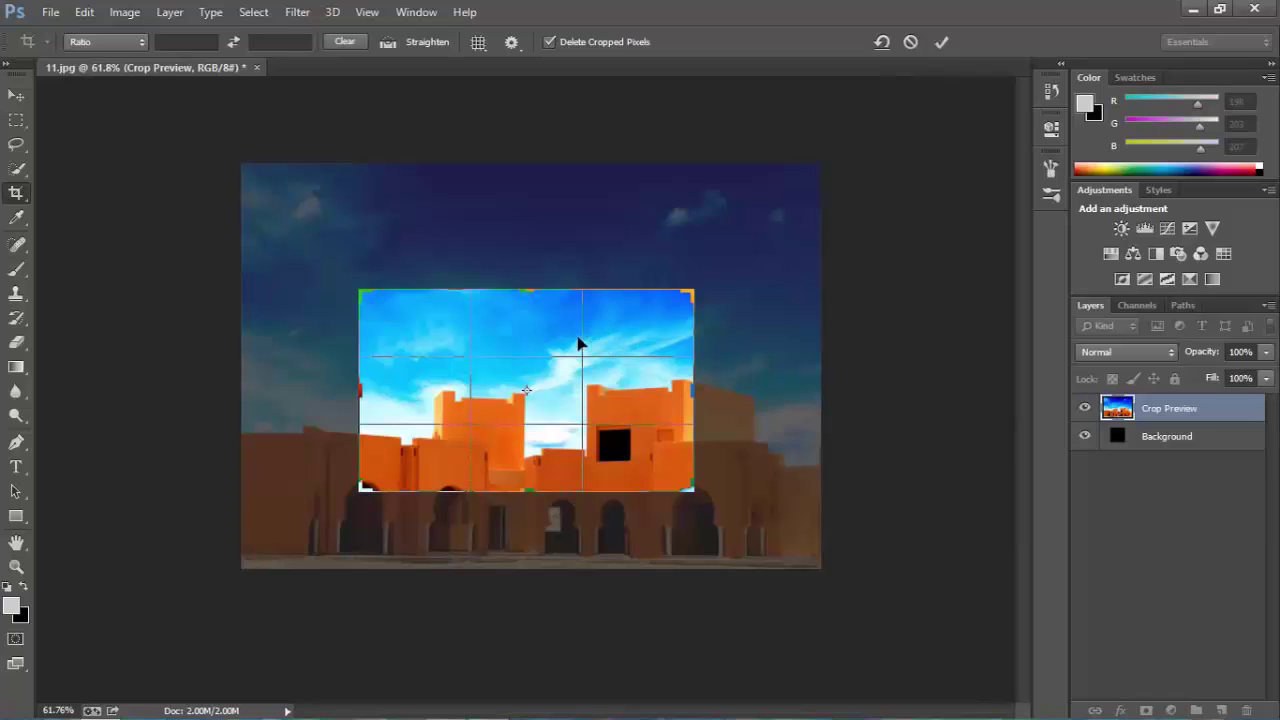
key("Return")
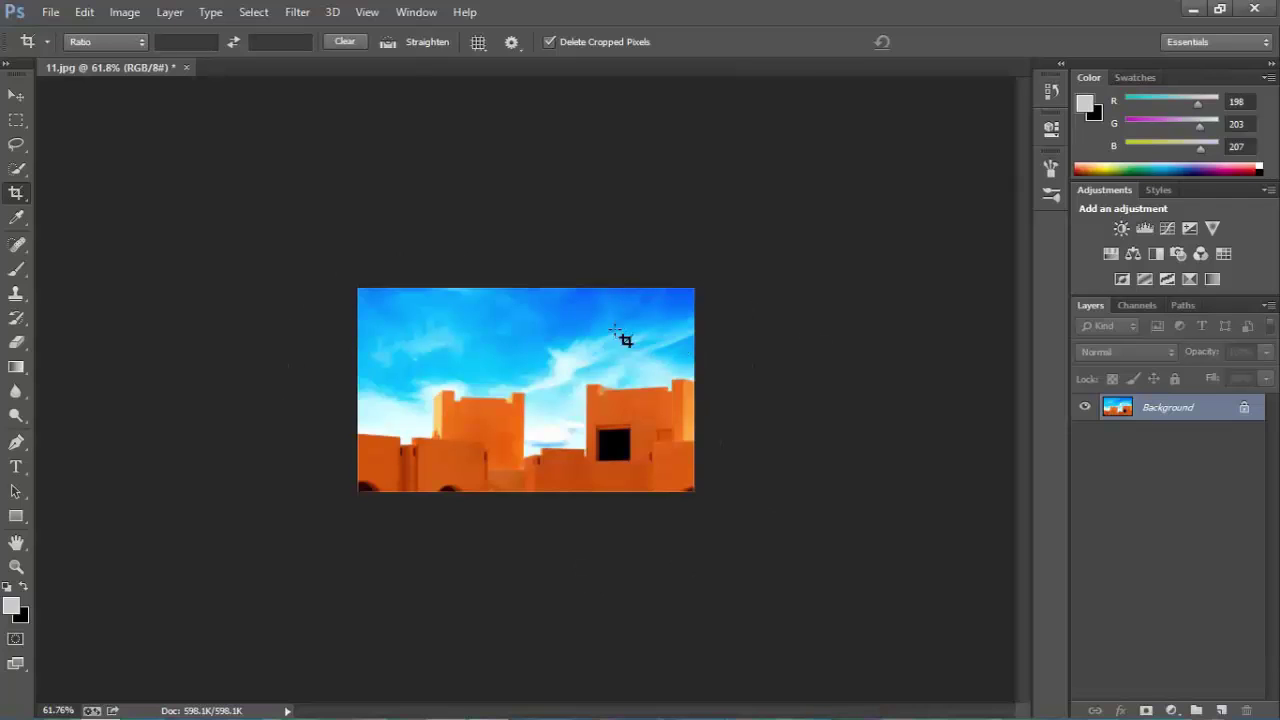
Select the Move tool and step back past the crop and resize with Ctrl+Alt+Z.
left_click(20, 98)
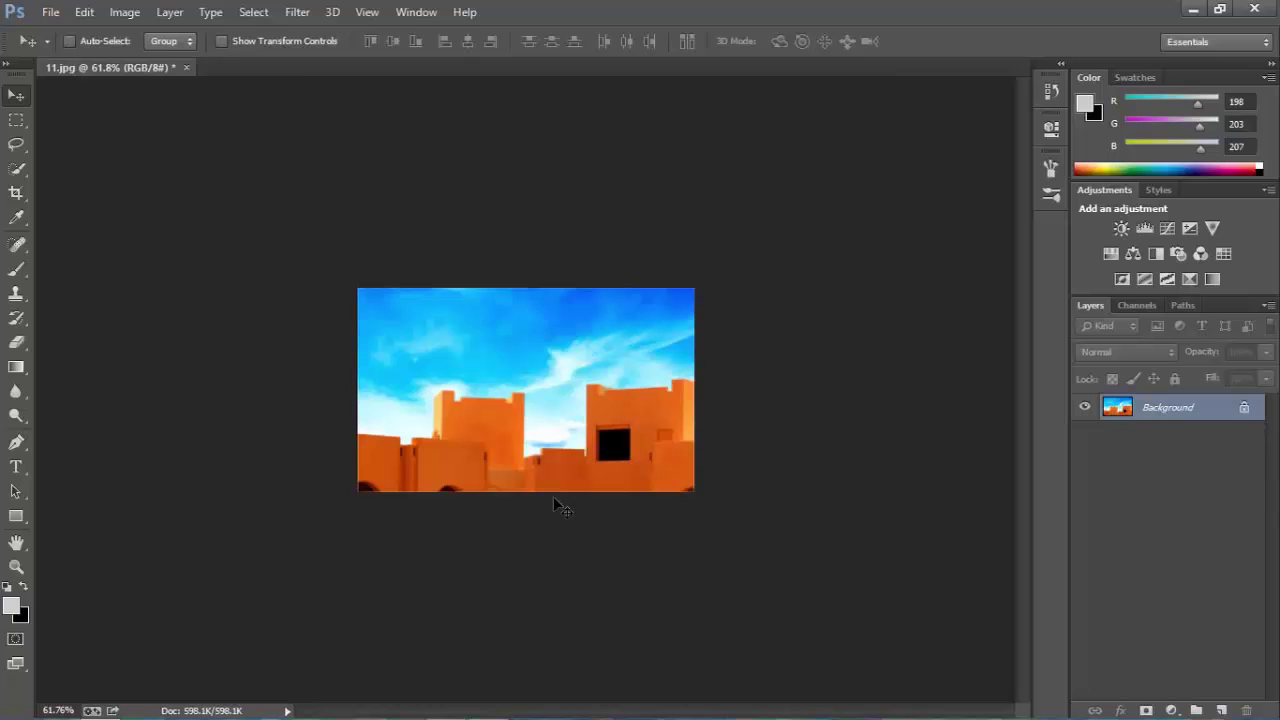
key("ctrl+z")
key("ctrl+z")
key("ctrl+z")
key("ctrl+z")
key("ctrl+alt+z")
key("ctrl+alt+z")
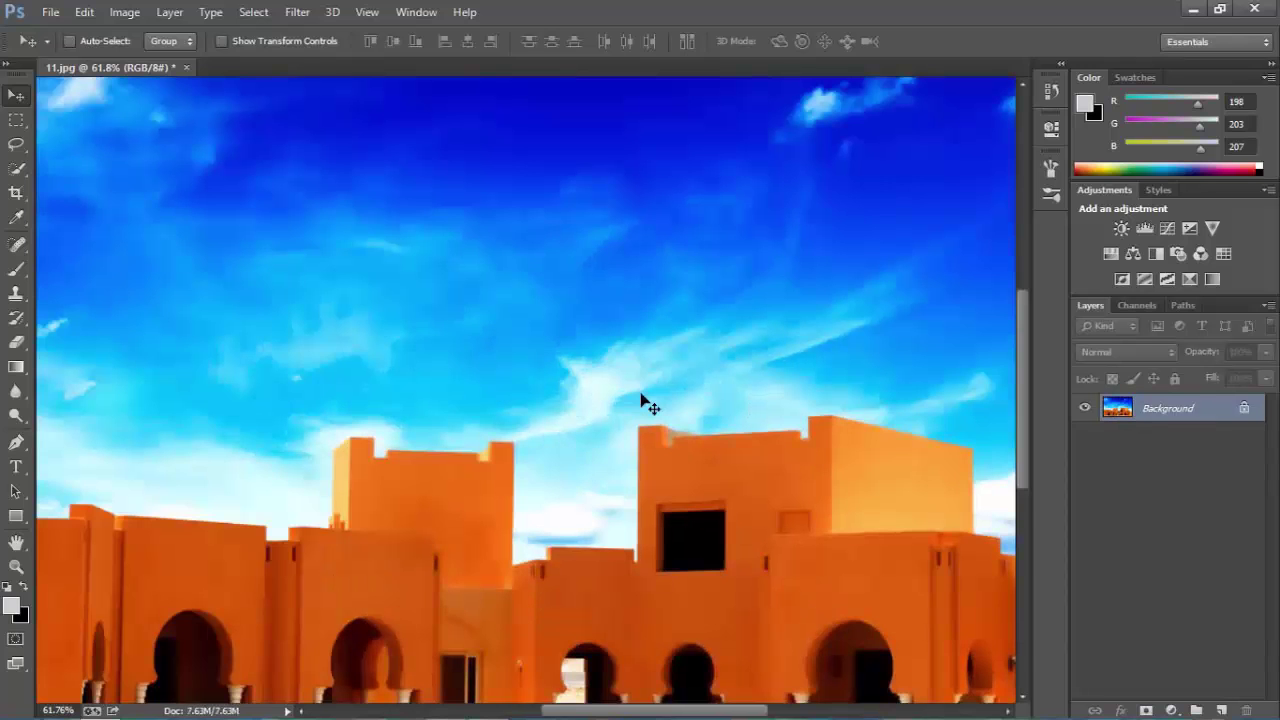
Revert to the original 11.jpg snapshot in the History panel, then close the panel.
left_click(1050, 91)
left_click(943, 155)
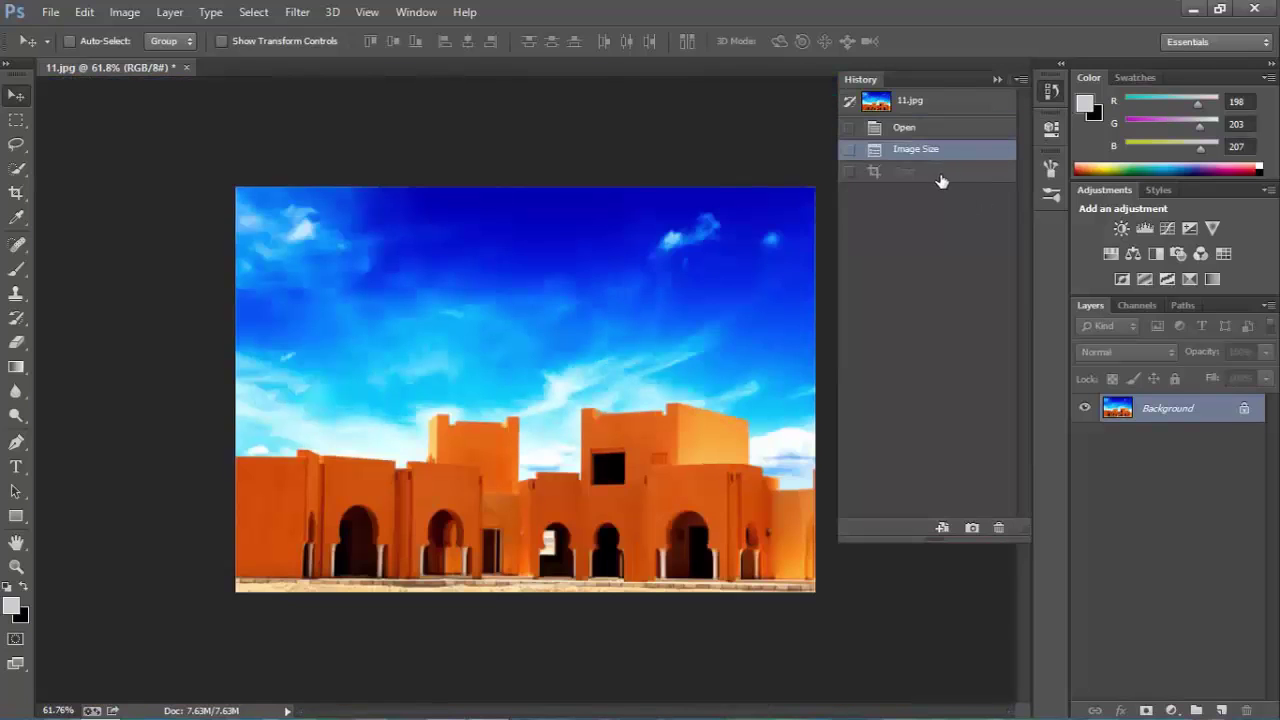
left_click(941, 178)
left_click(934, 152)
left_click(934, 130)
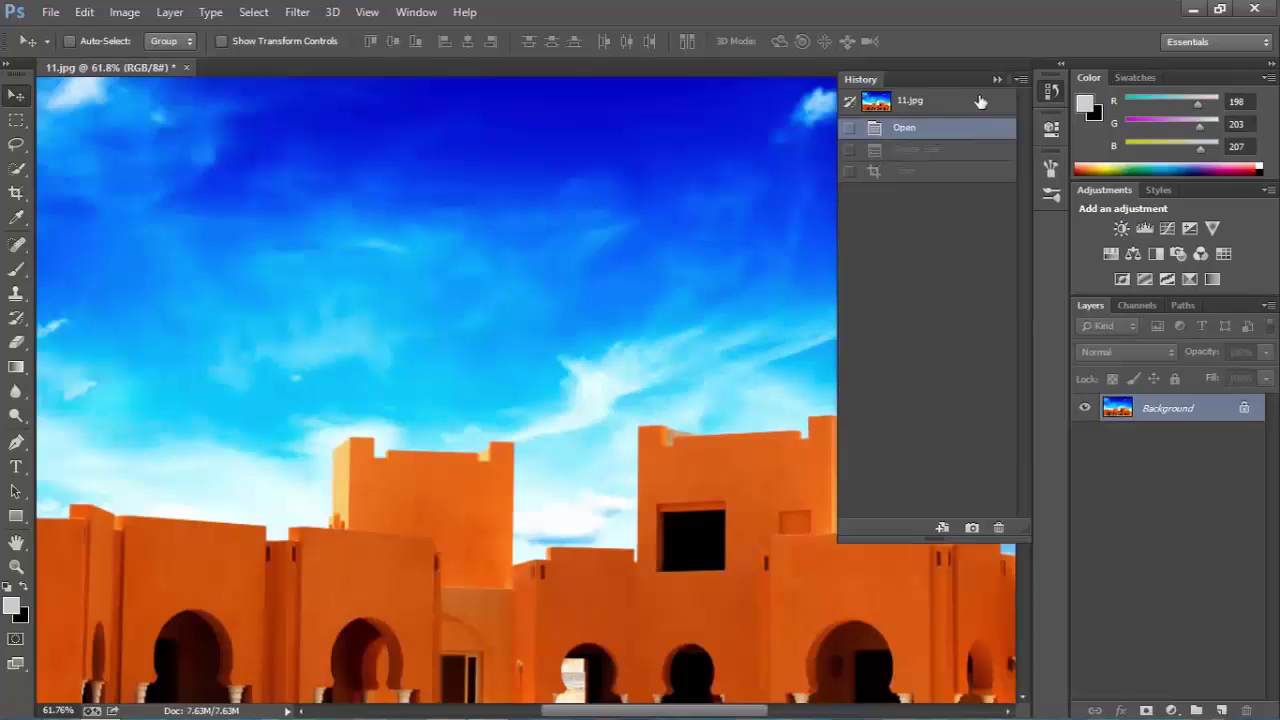
left_click(962, 104)
left_click(997, 79)
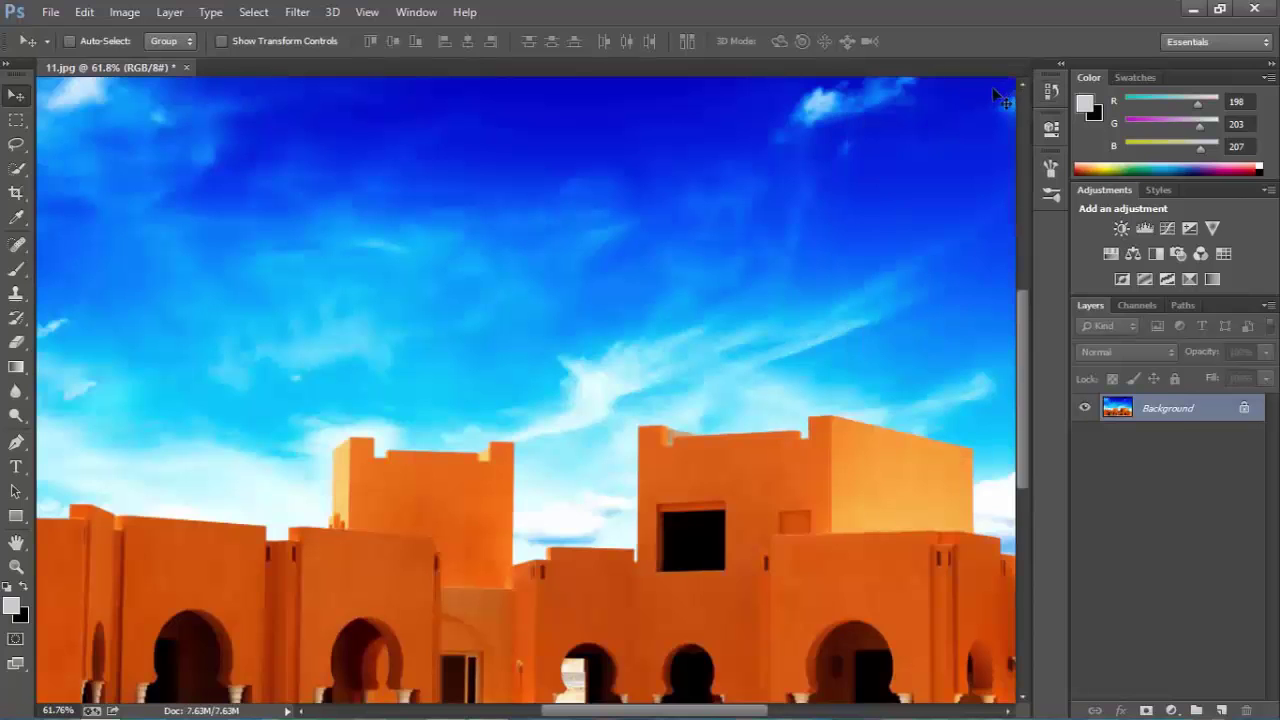
scroll(591, 340, "down", 8)
scroll(591, 339, "up", 3)
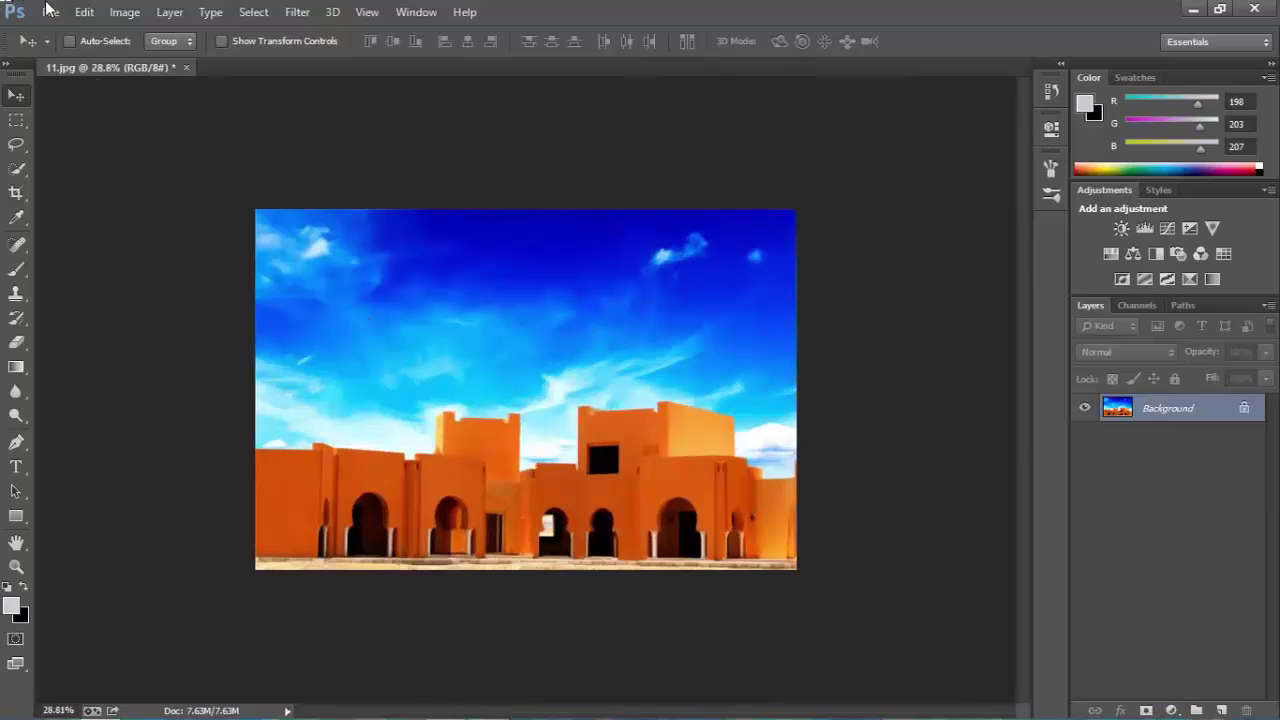
left_click(124, 12)
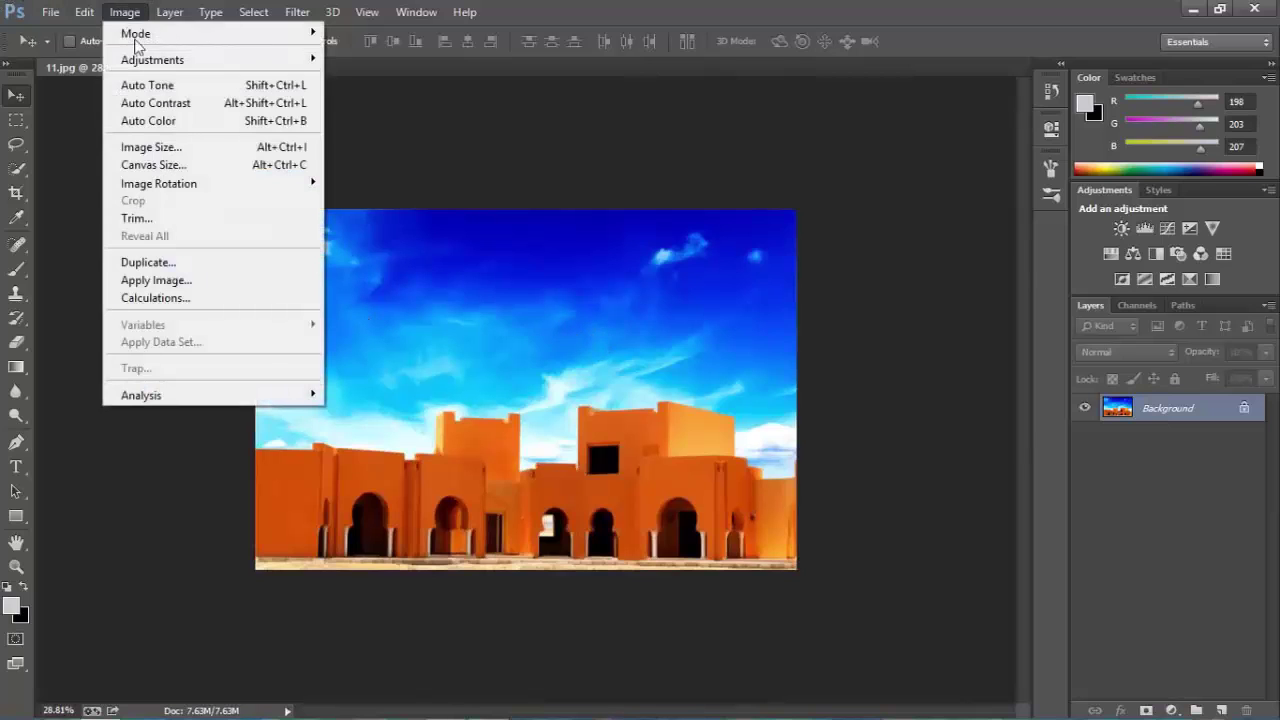
left_click(162, 150)
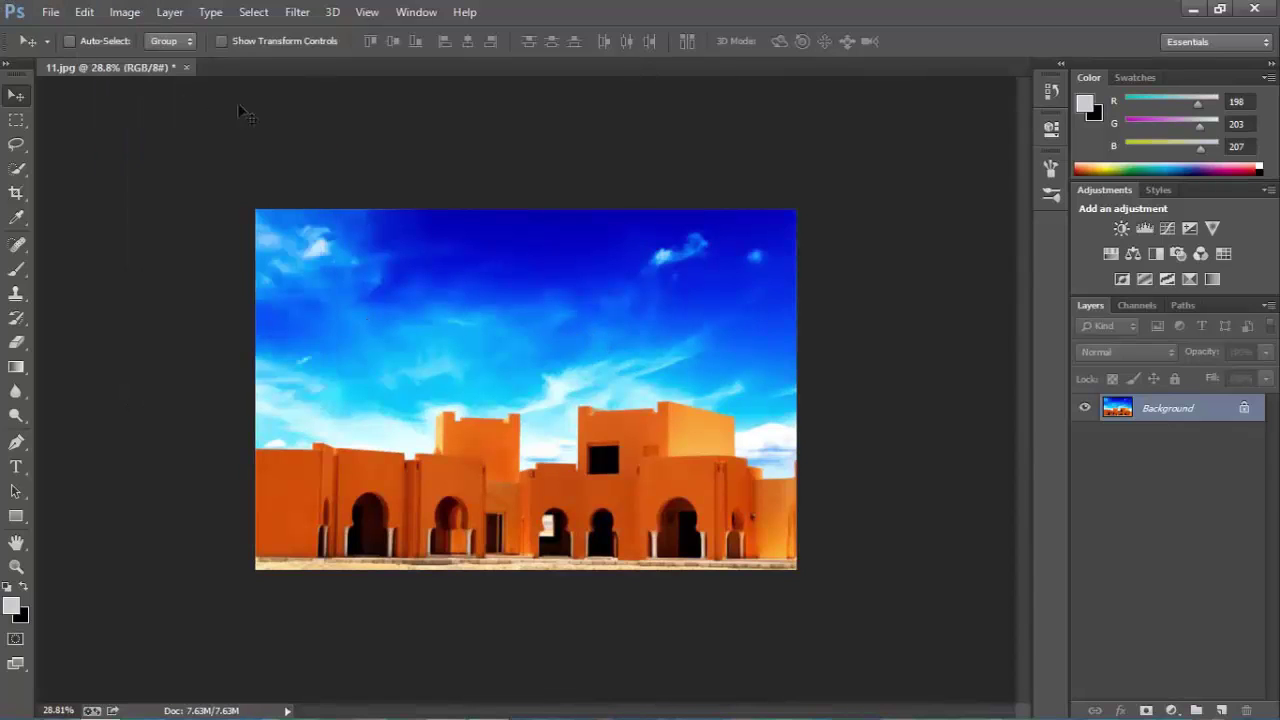
left_click(18, 197)
left_click_drag(526, 211, 526, 263)
key("Return")
left_click(1051, 92)
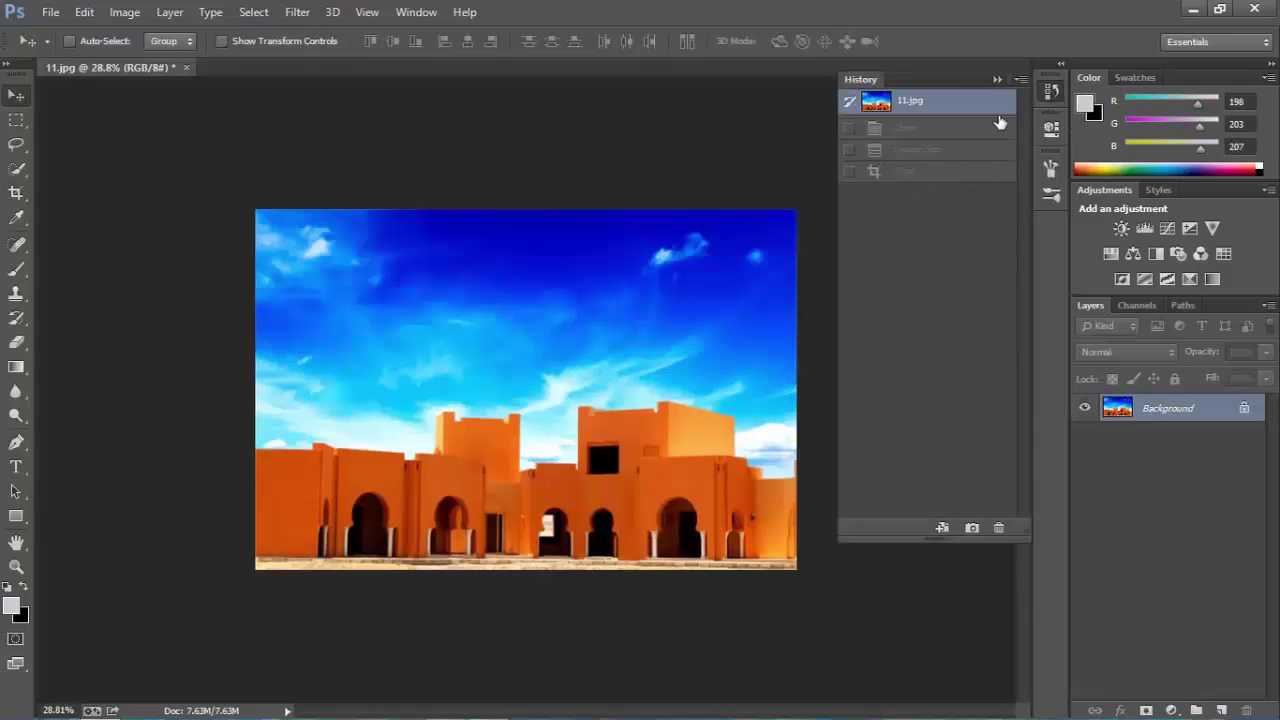
left_click(1050, 92)
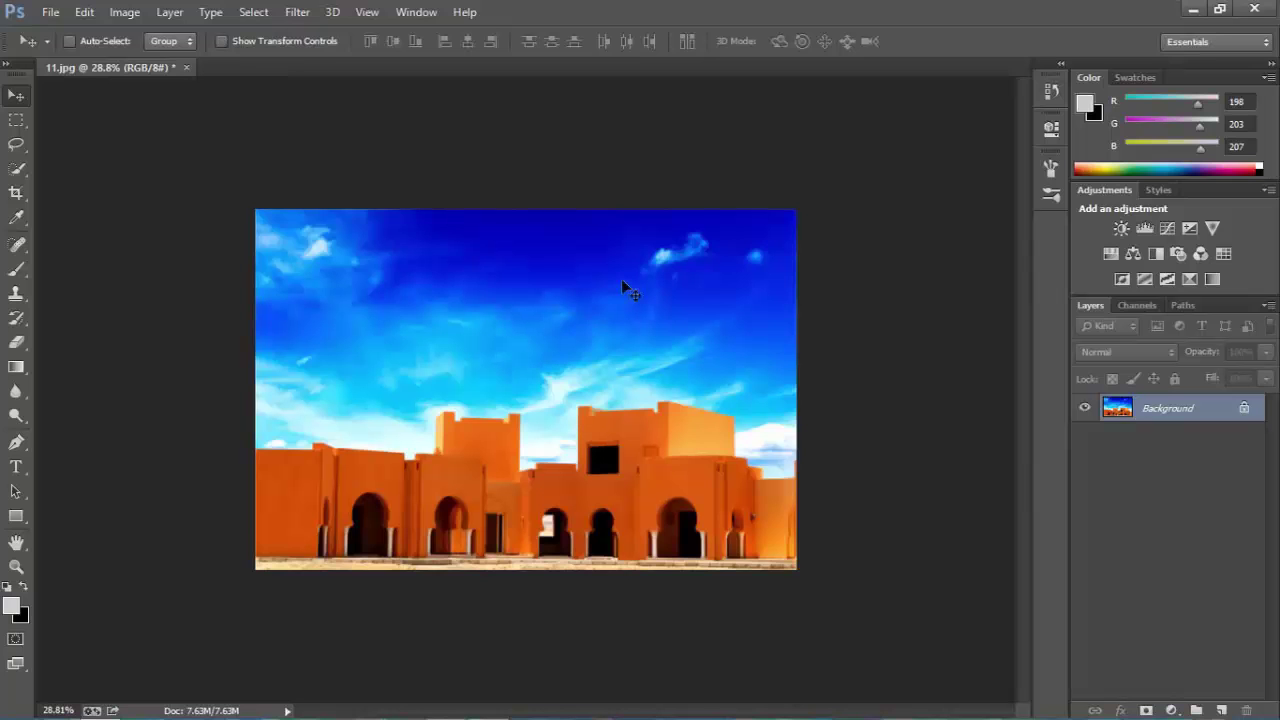
left_click(90, 13)
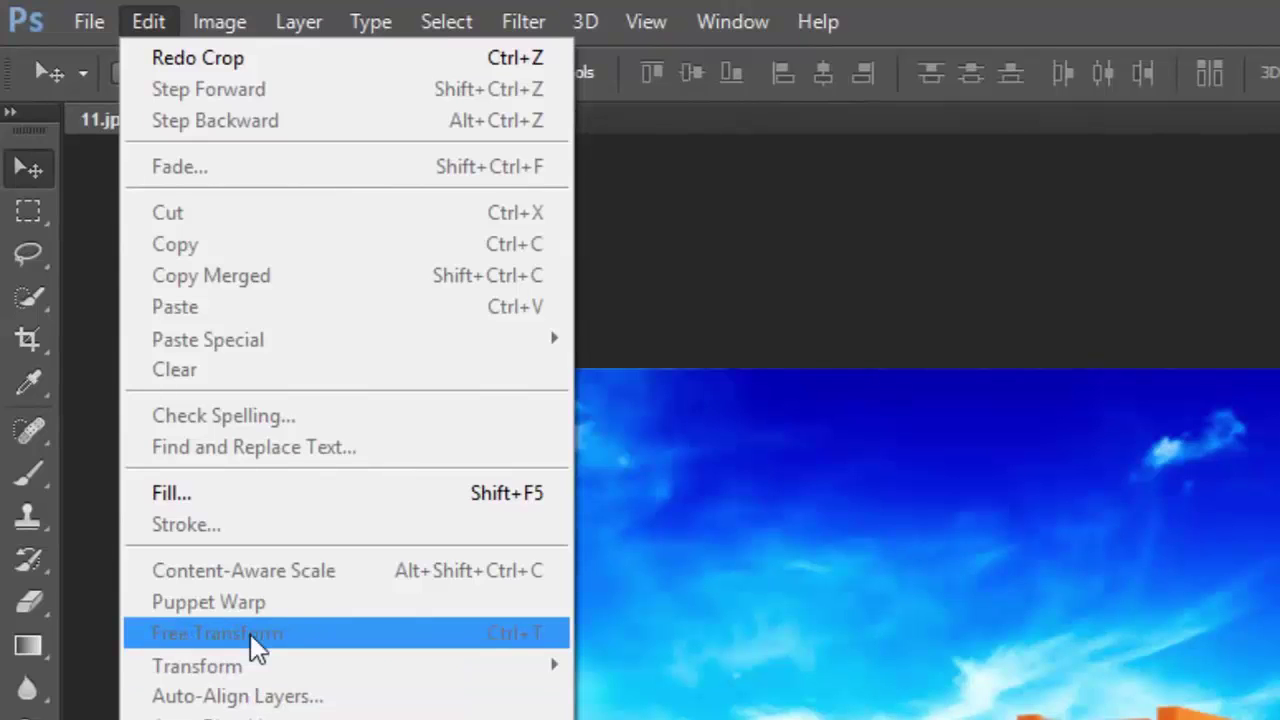
left_click(857, 476)
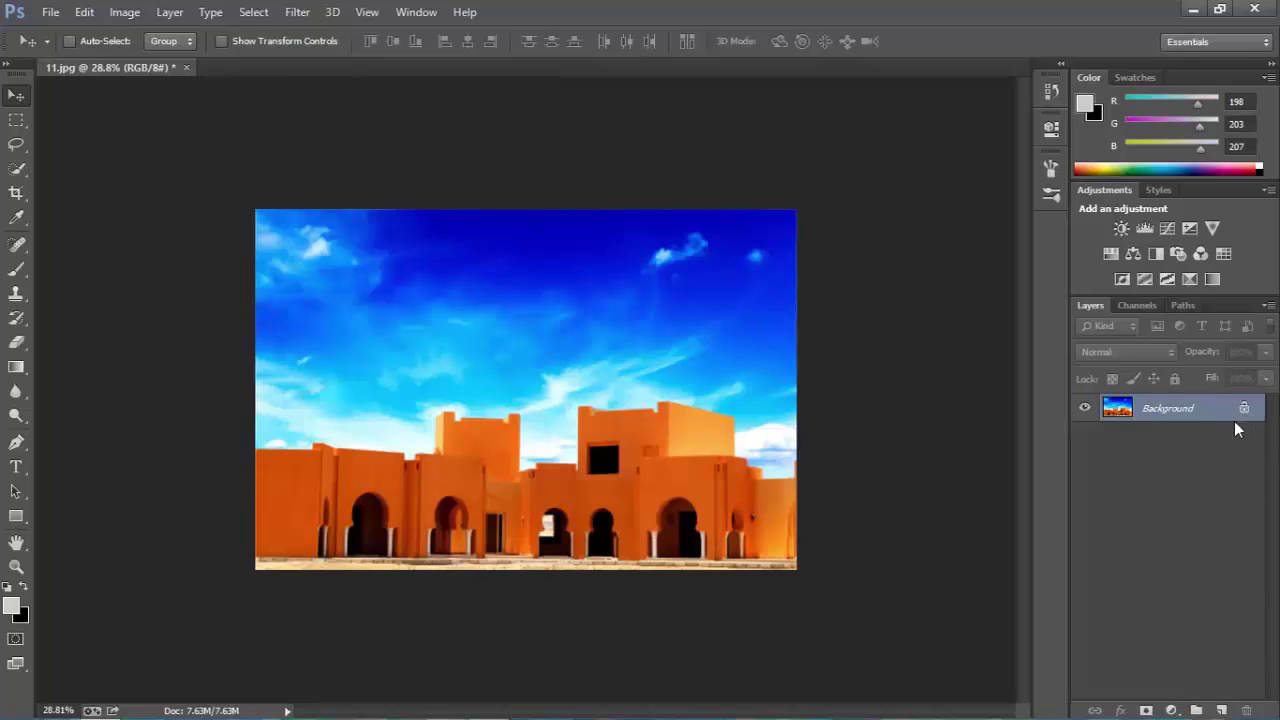
Convert the Background into Layer 0 via the New Layer dialog, then test and undo a move.
left_click_drag(1246, 407, 1251, 710)
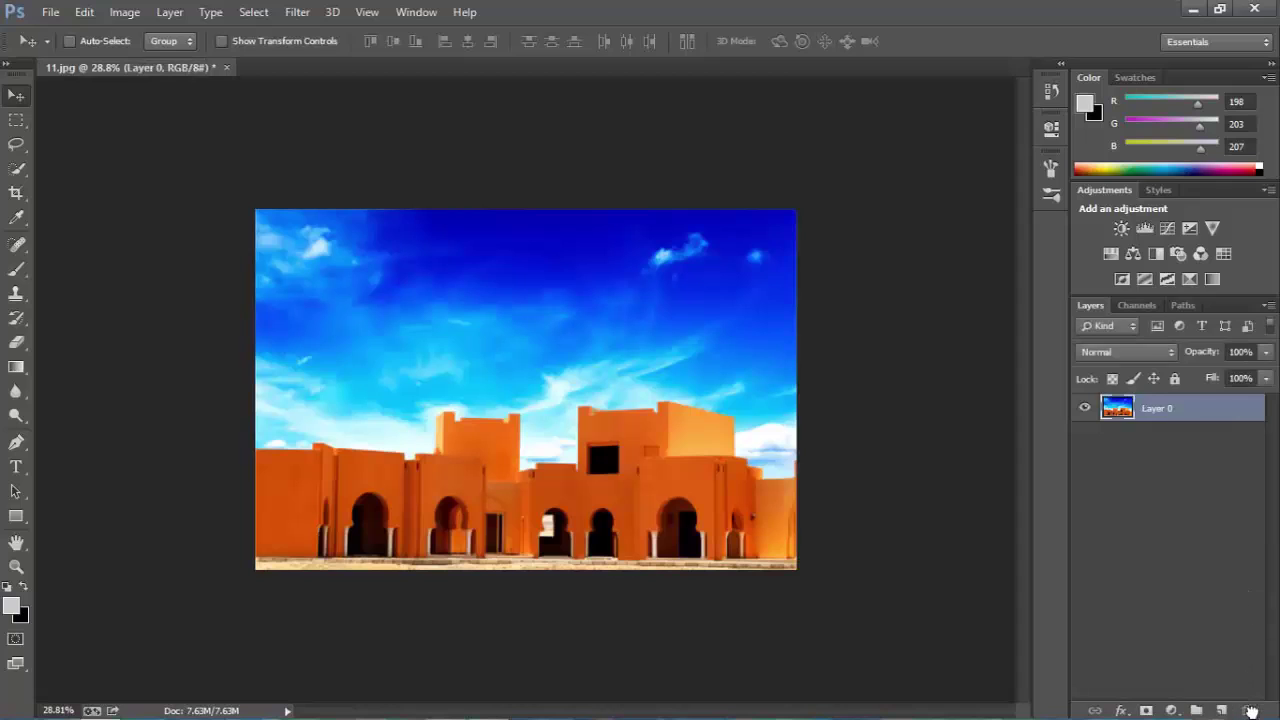
left_click(1151, 487)
key("ctrl+z")
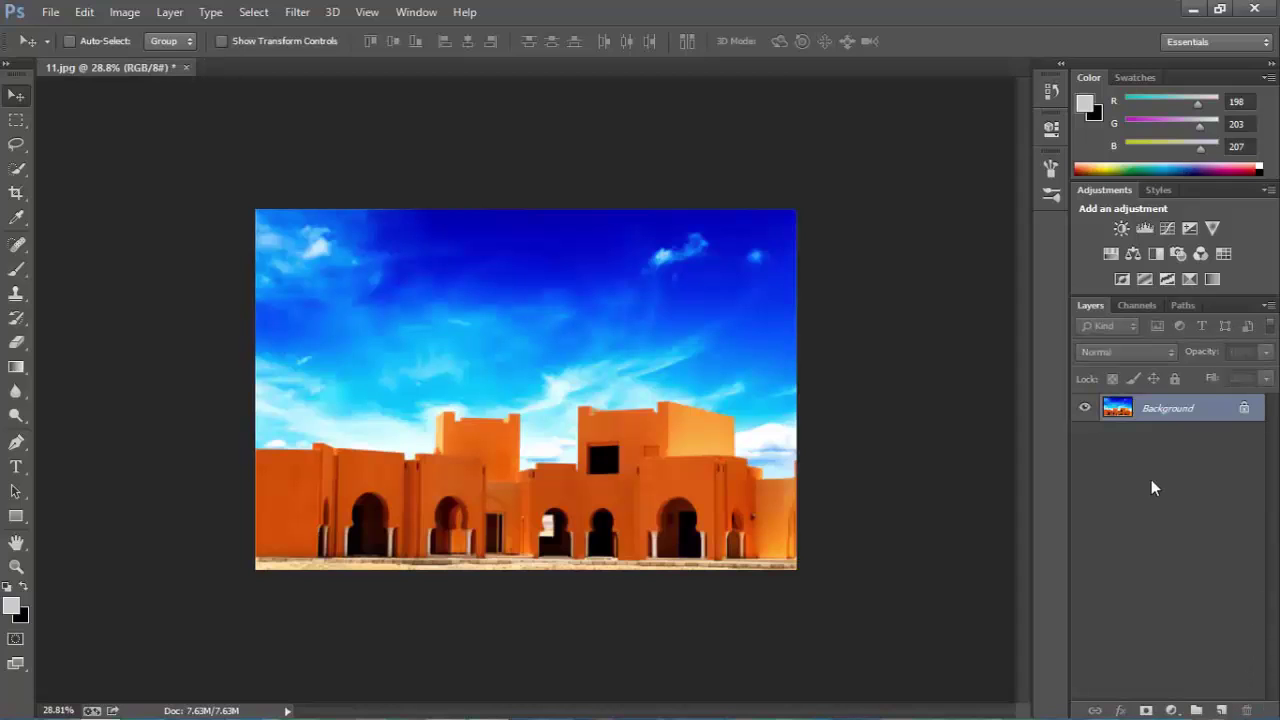
double_click(1174, 418)
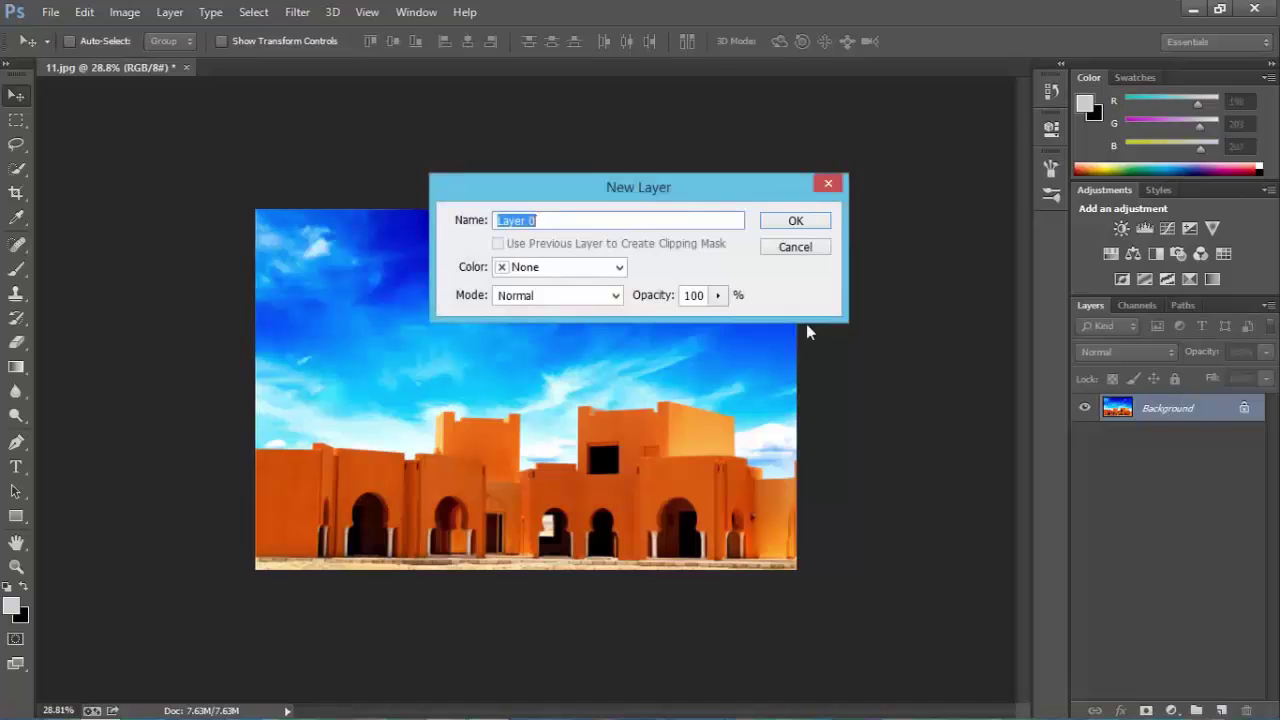
left_click(805, 220)
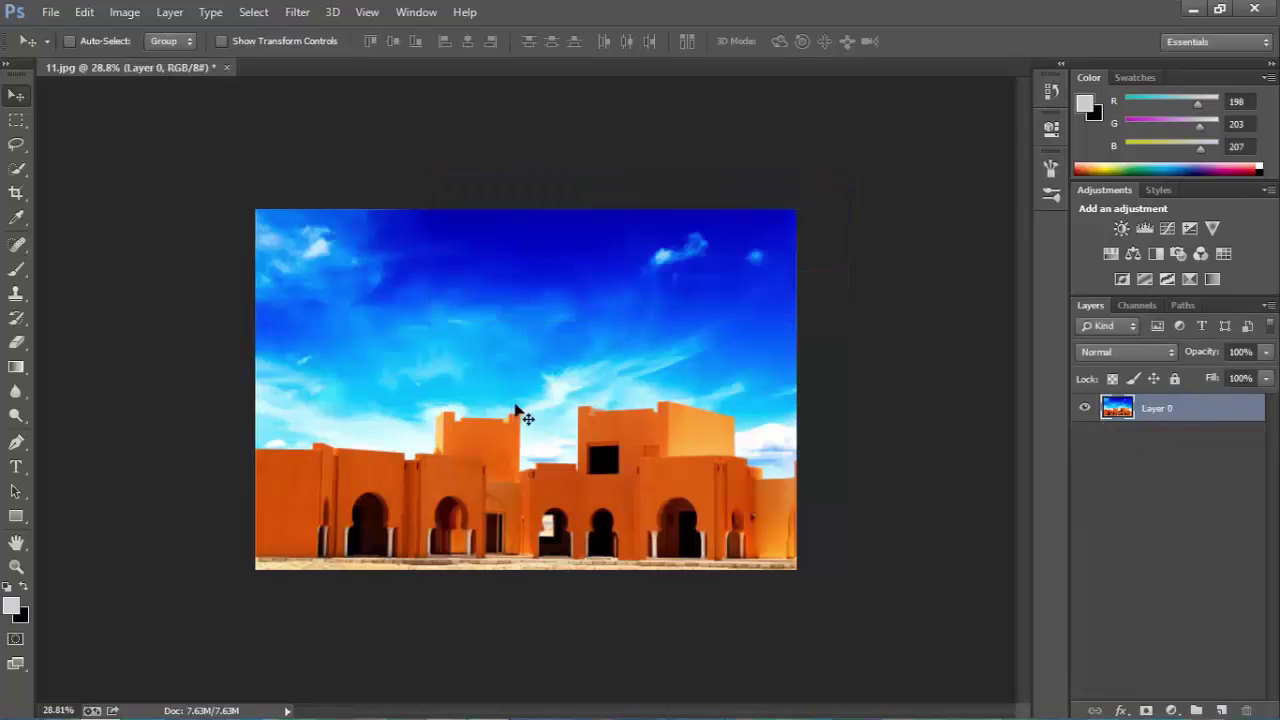
left_click_drag(560, 398, 364, 524)
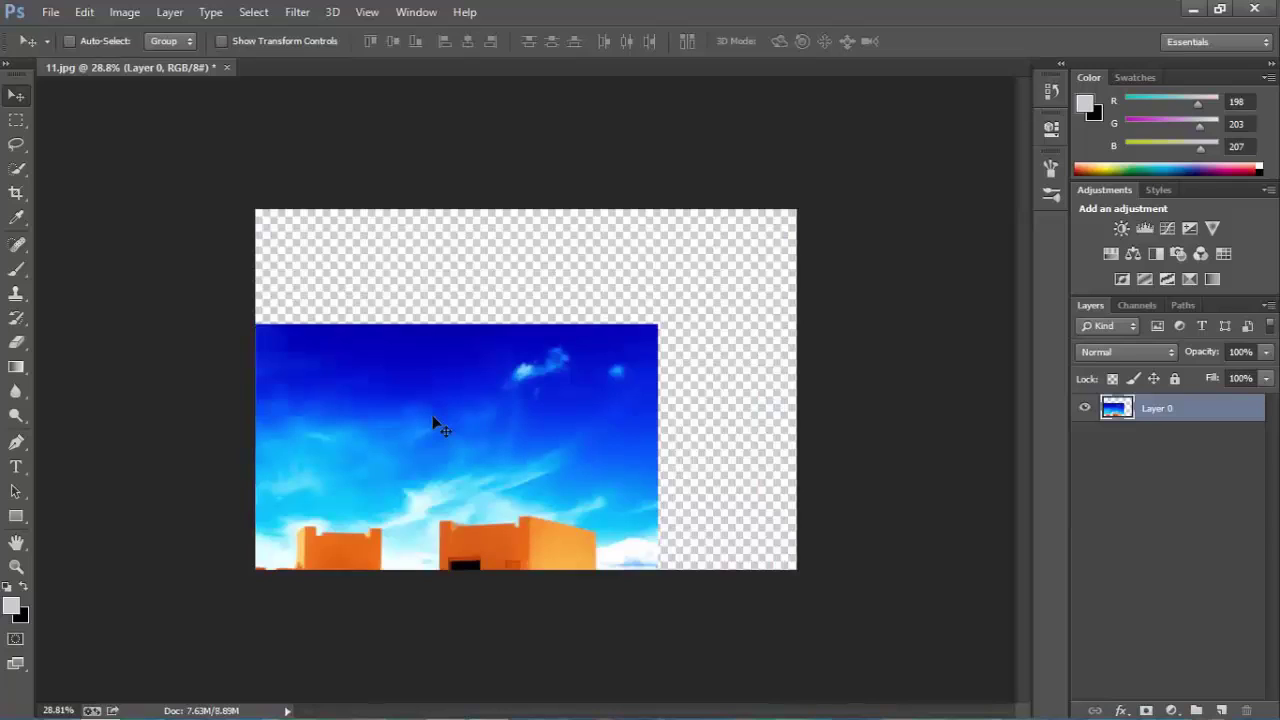
key("ctrl+z")
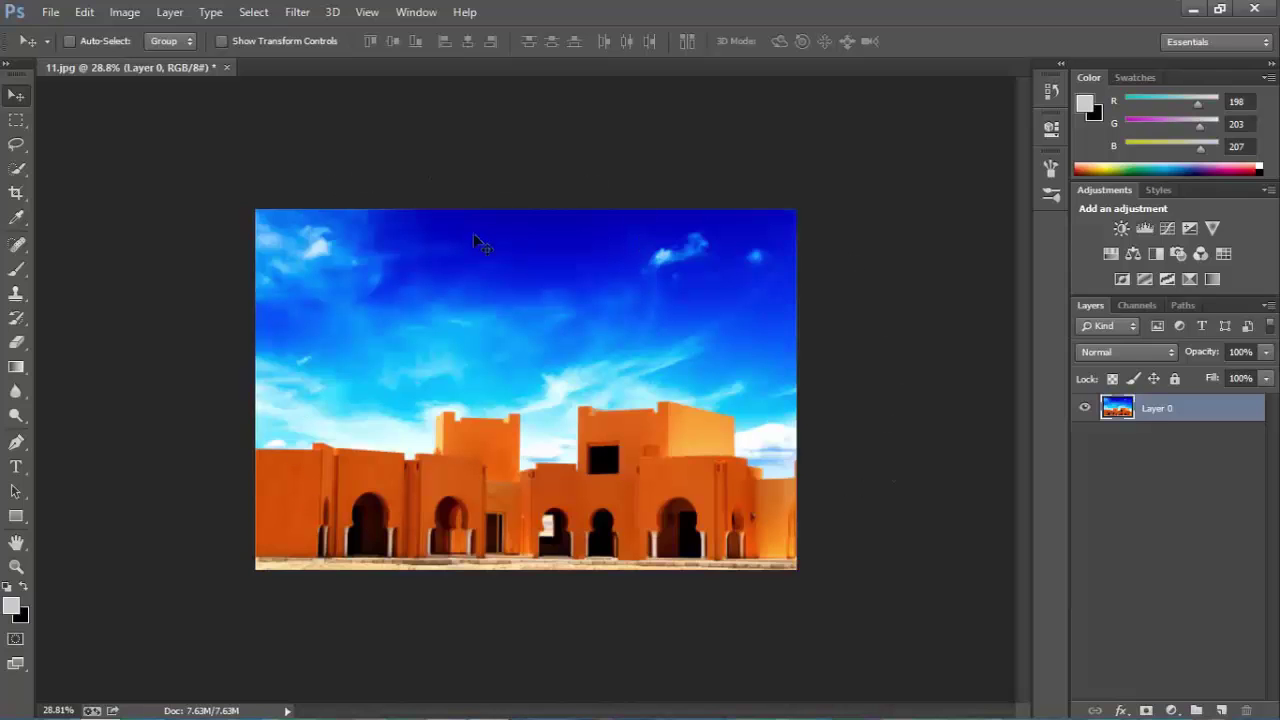
Start Free Transform and test corner and Shift-proportional scaling, undoing each back to 100%.
left_click(84, 12)
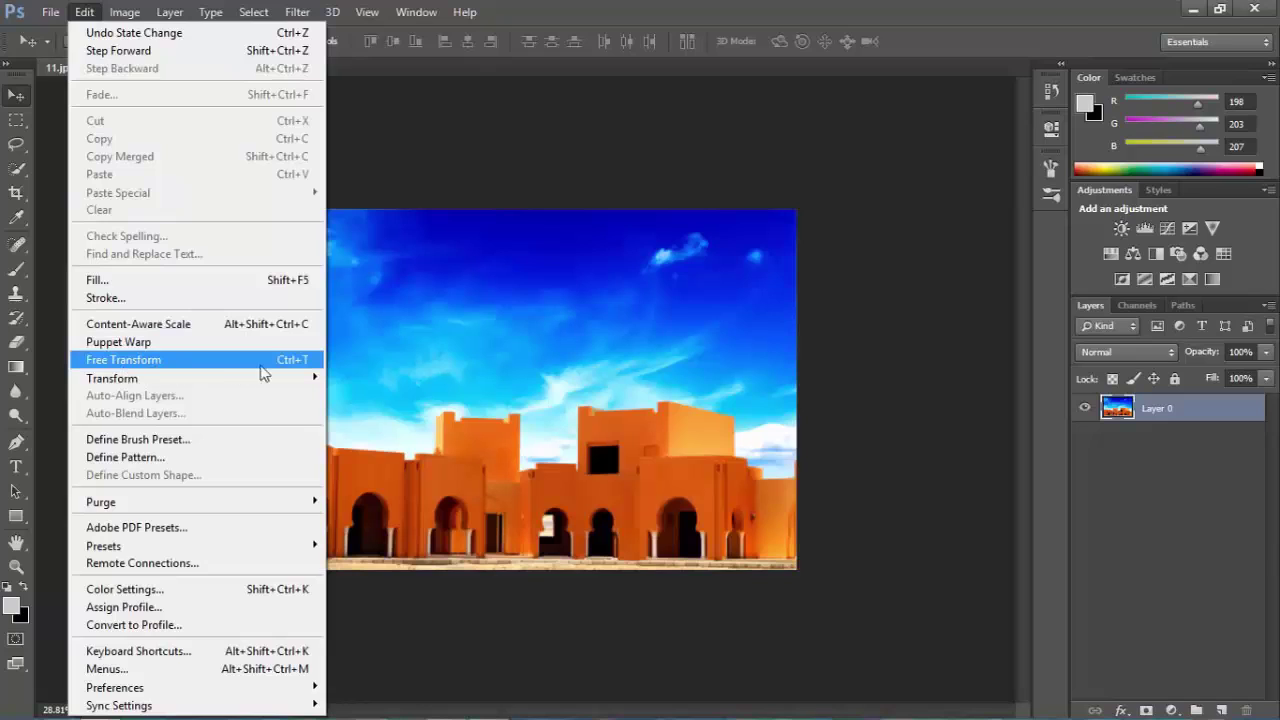
left_click(222, 360)
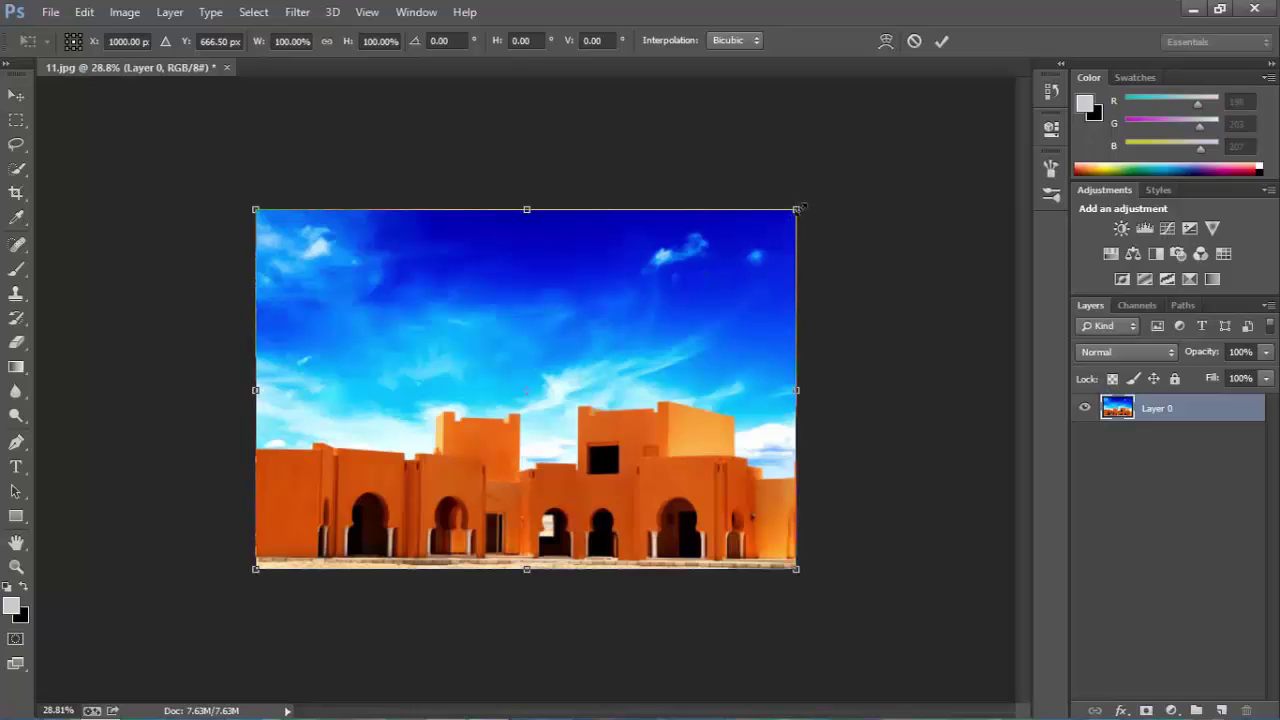
left_click_drag(798, 209, 767, 266)
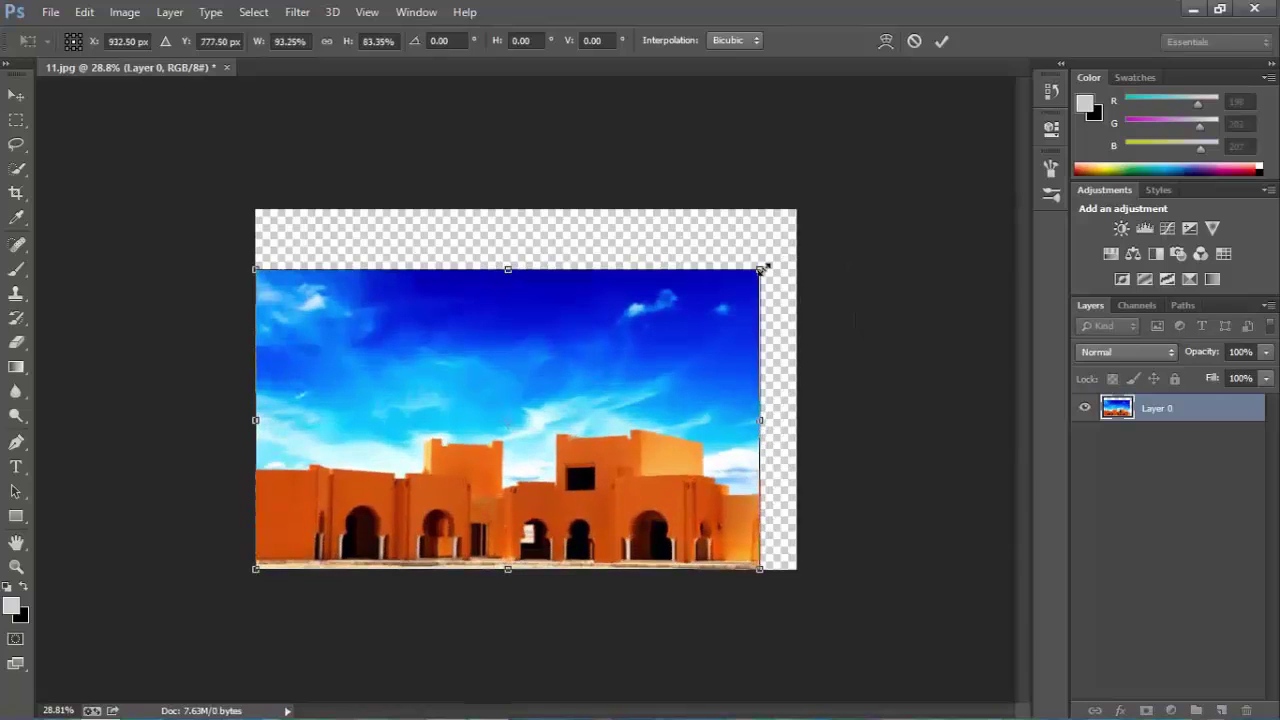
key("ctrl+z")
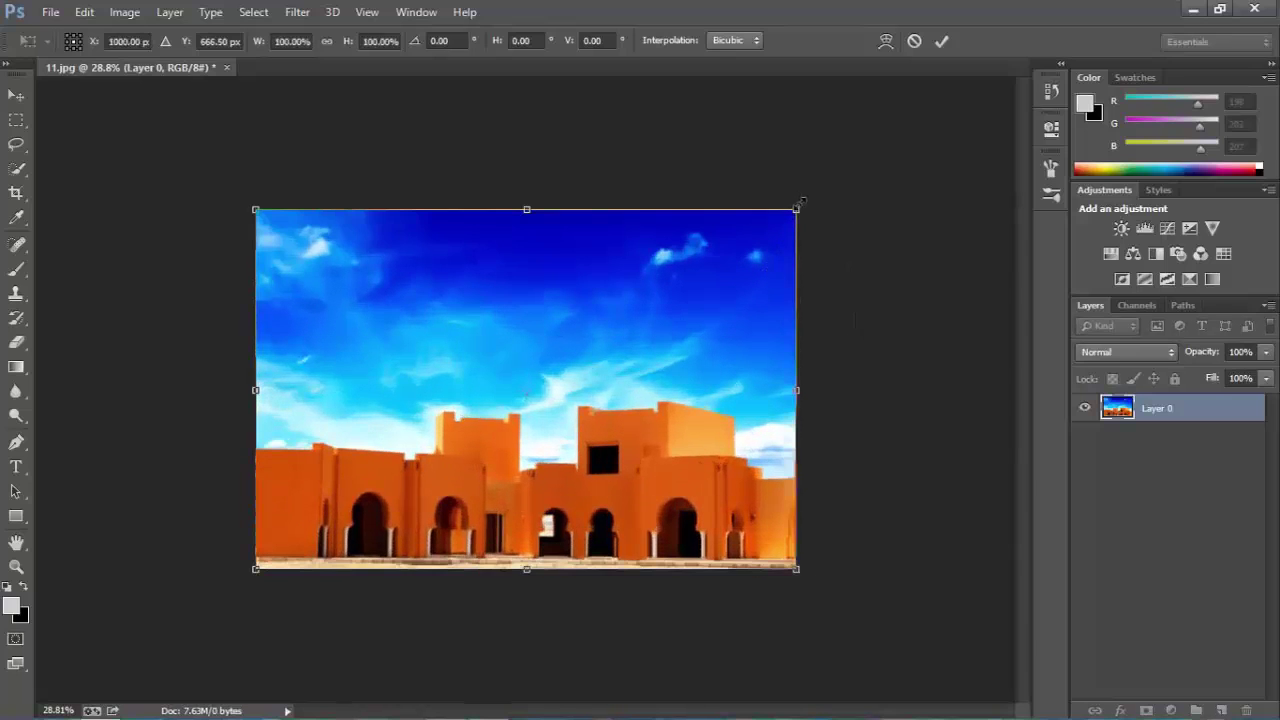
left_click_drag(800, 205, 805, 199)
key("ctrl+z")
key("shift")
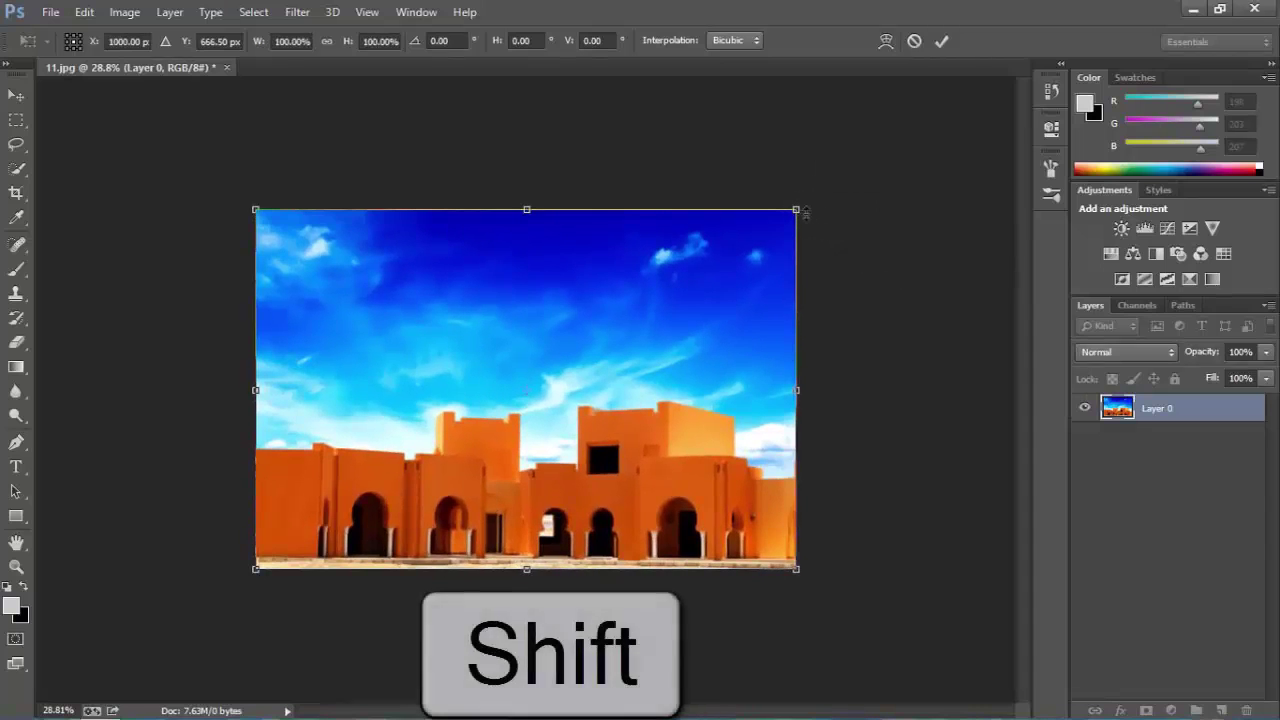
left_click_drag(797, 211, 598, 340)
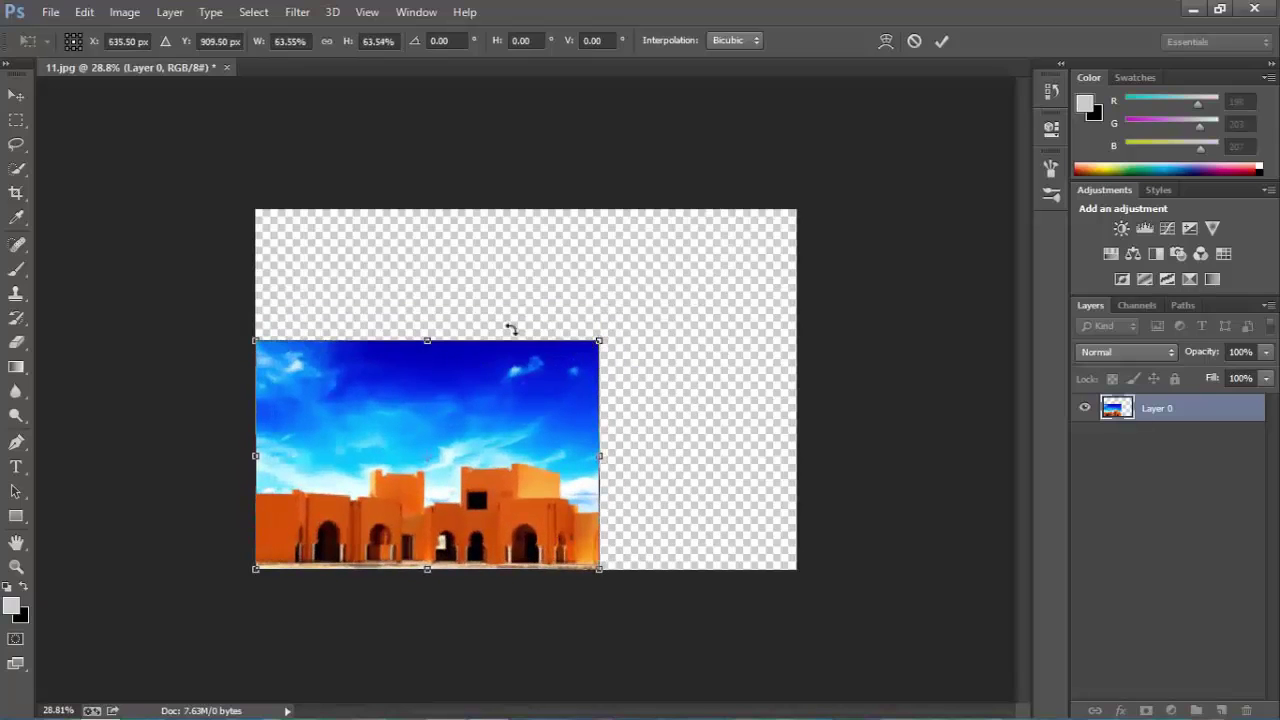
key("ctrl+z")
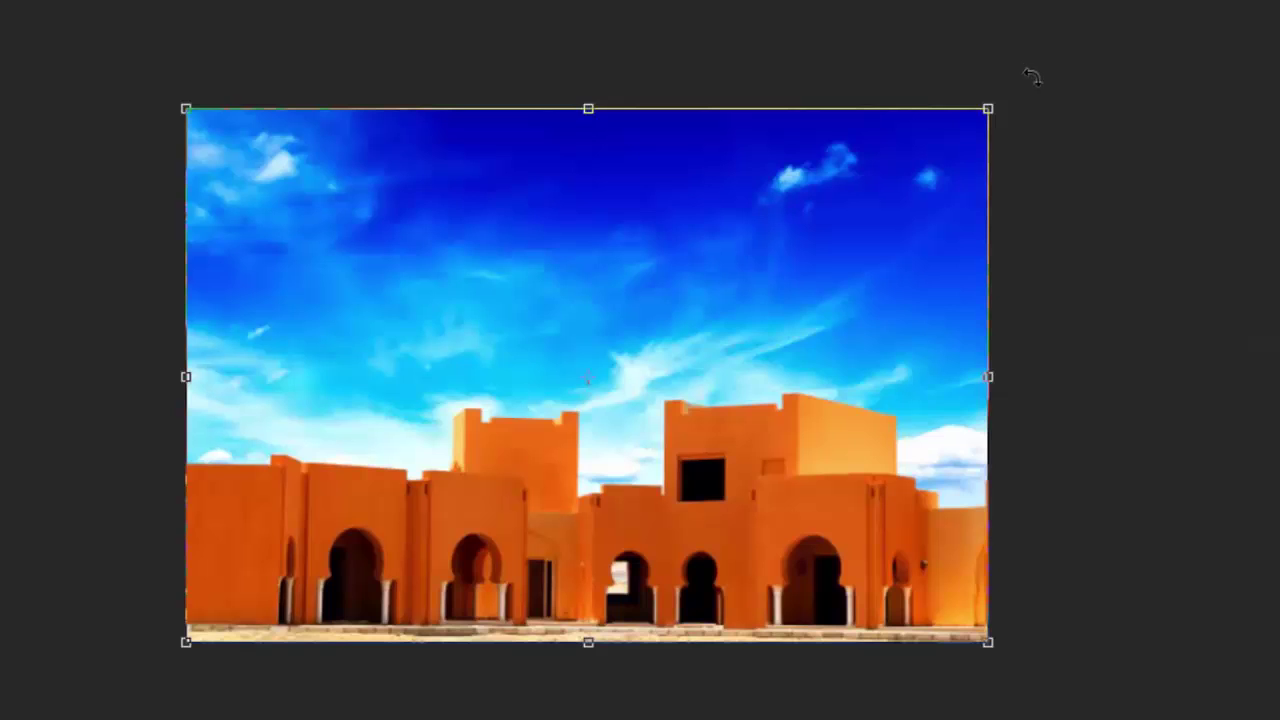
Rotate the photo about 40 degrees clockwise with Free Transform and commit it.
left_click_drag(1031, 77, 1075, 300)
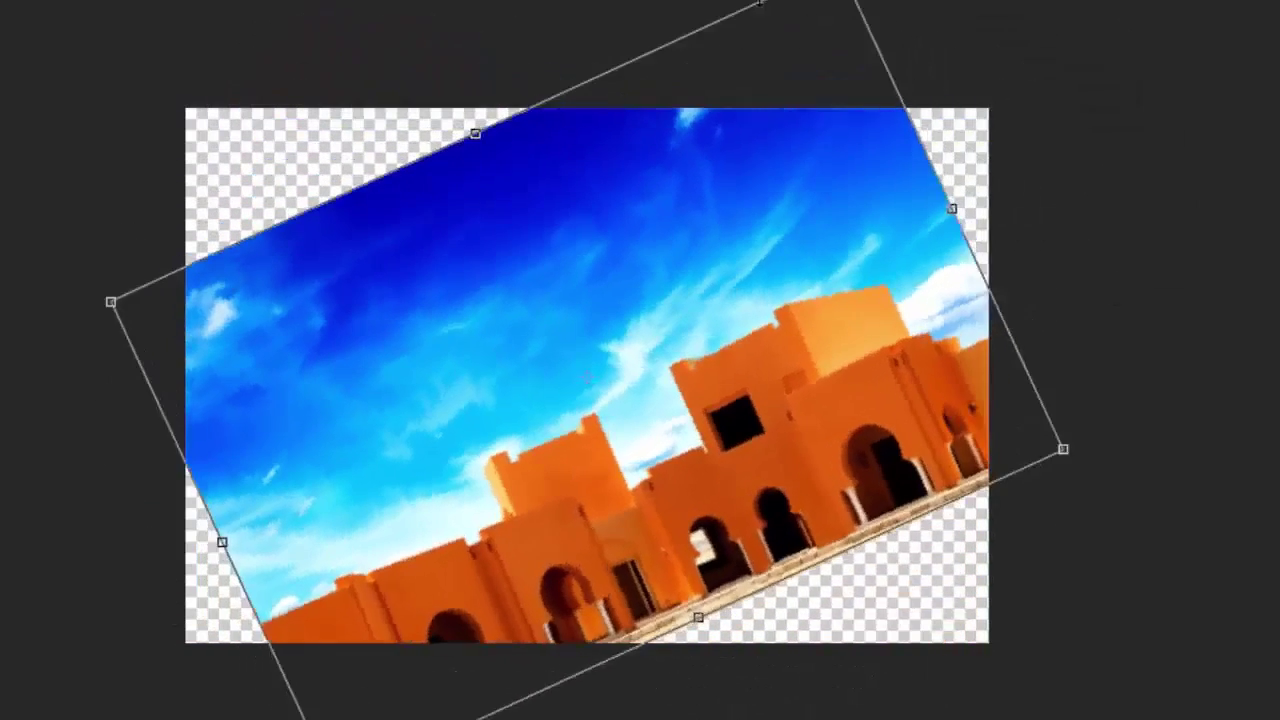
left_click_drag(900, 3, 1042, 436)
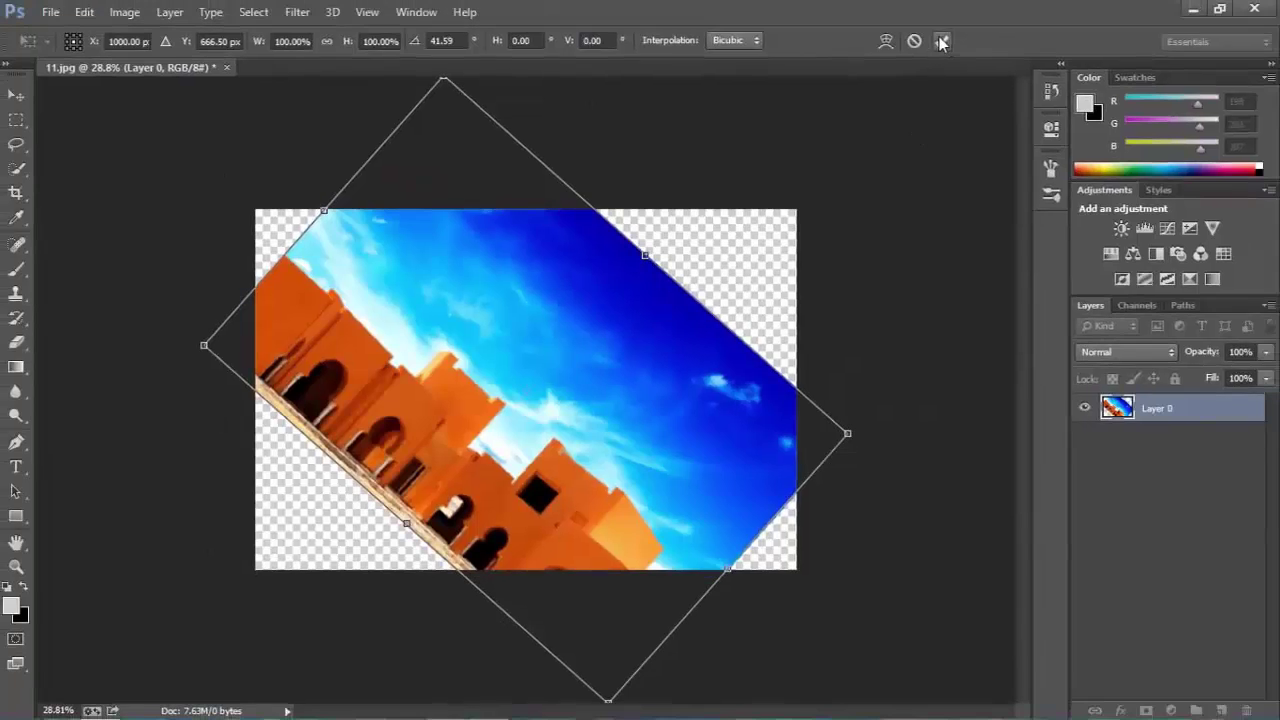
left_click(940, 40)
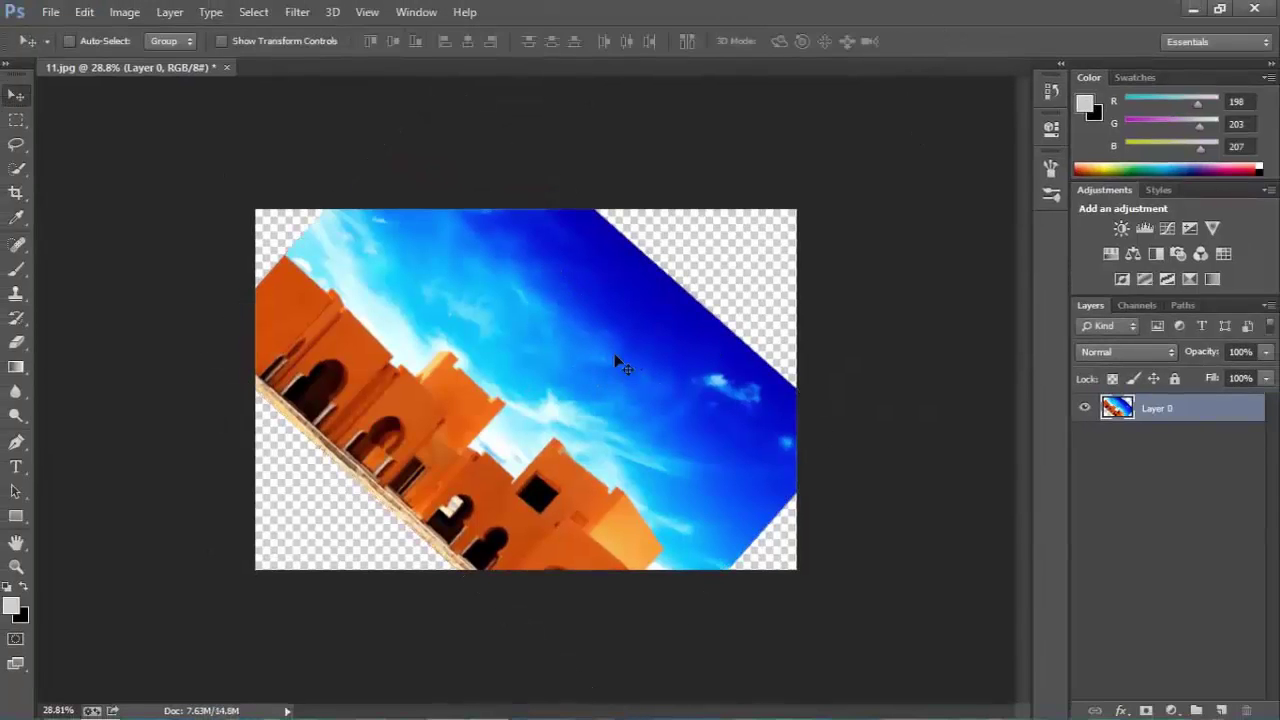
scroll(620, 355, "down", 2)
scroll(623, 356, "up", 2)
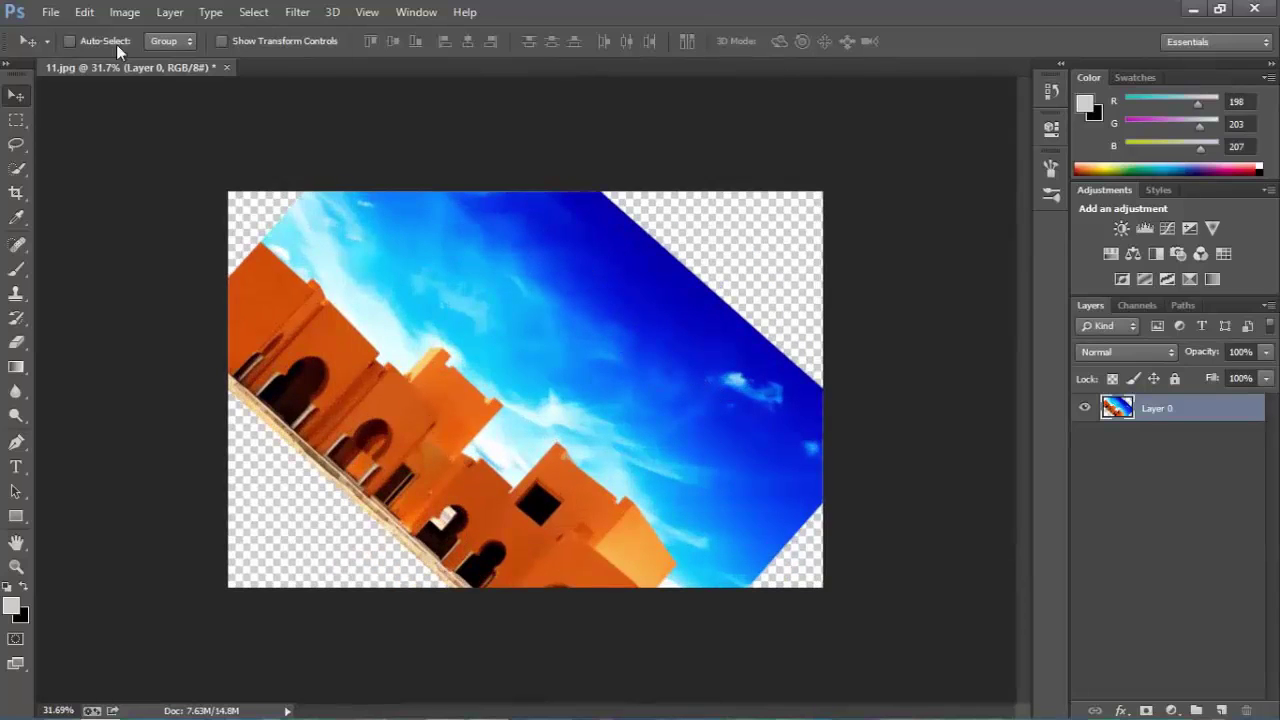
In Save for Web, fit the preview in view and choose the PNG-8 format.
left_click(50, 12)
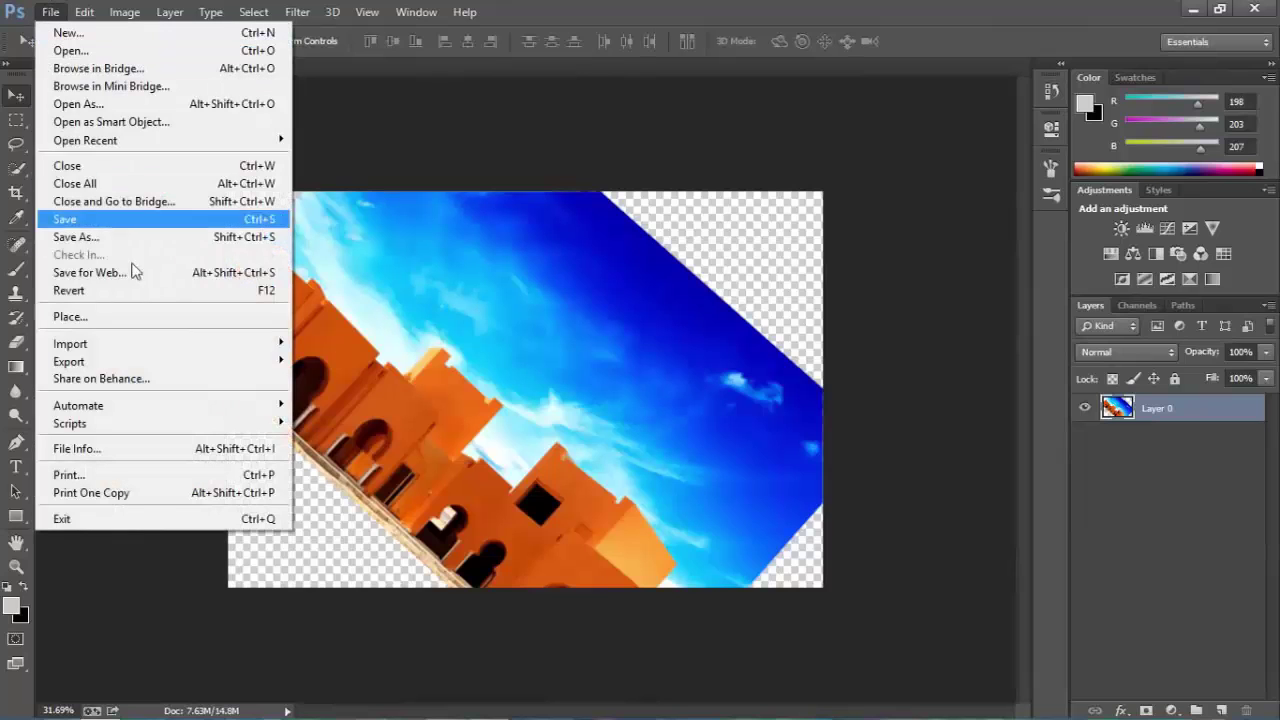
left_click(103, 274)
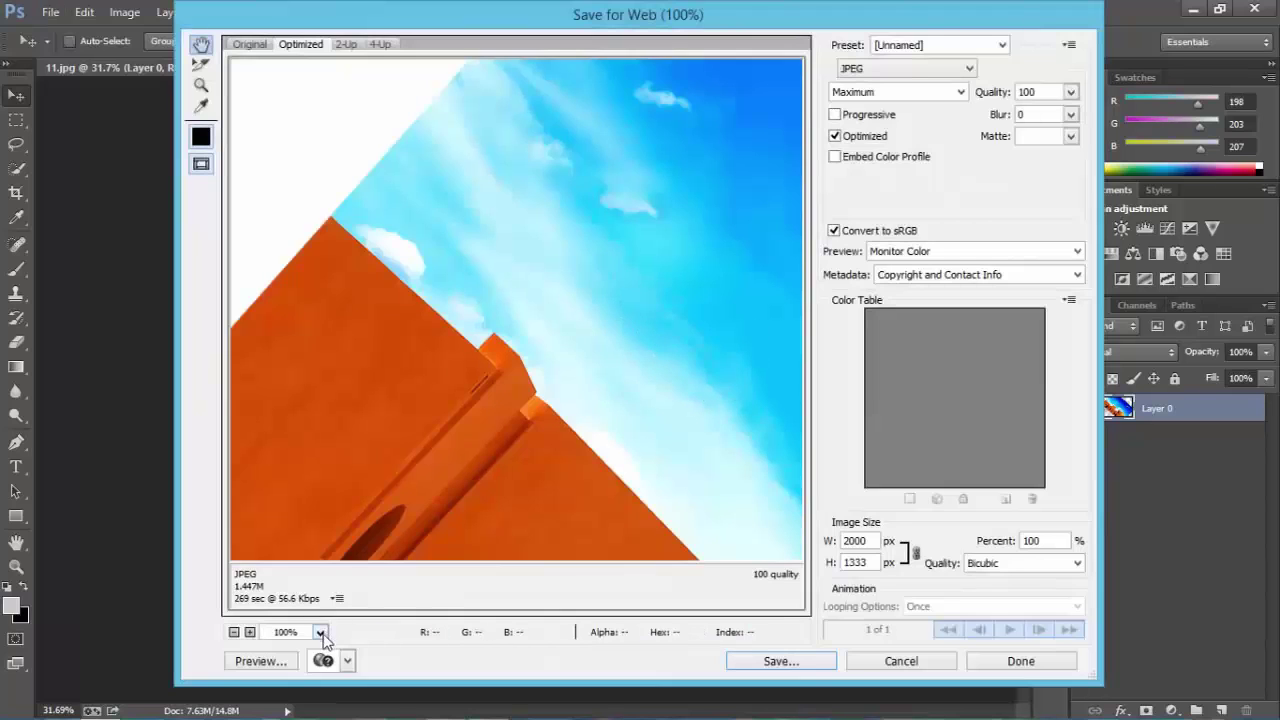
left_click(320, 633)
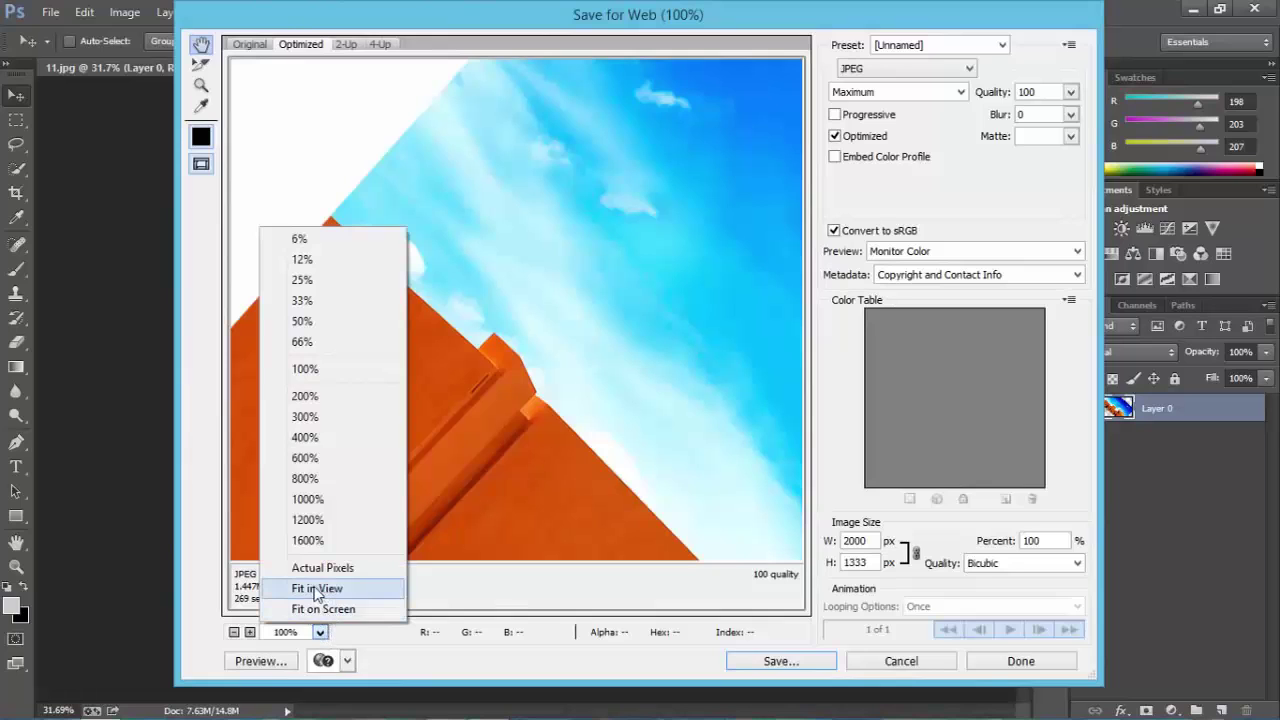
left_click(316, 590)
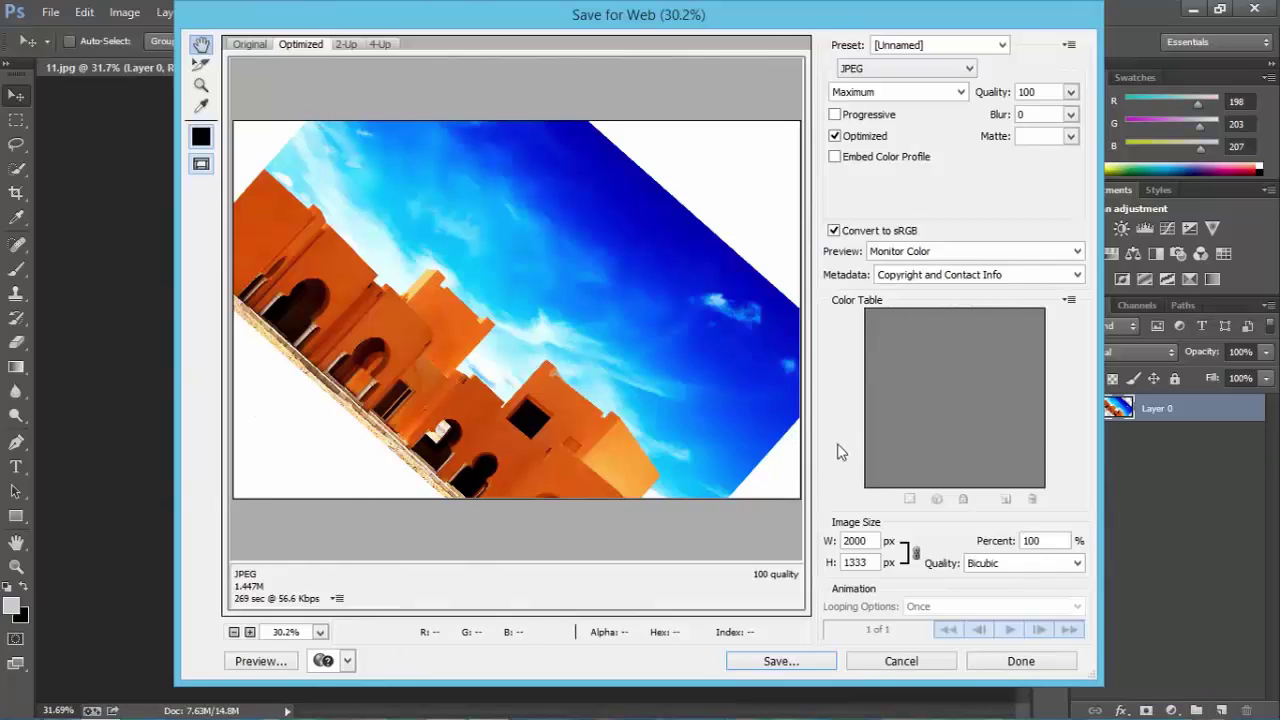
left_click(870, 74)
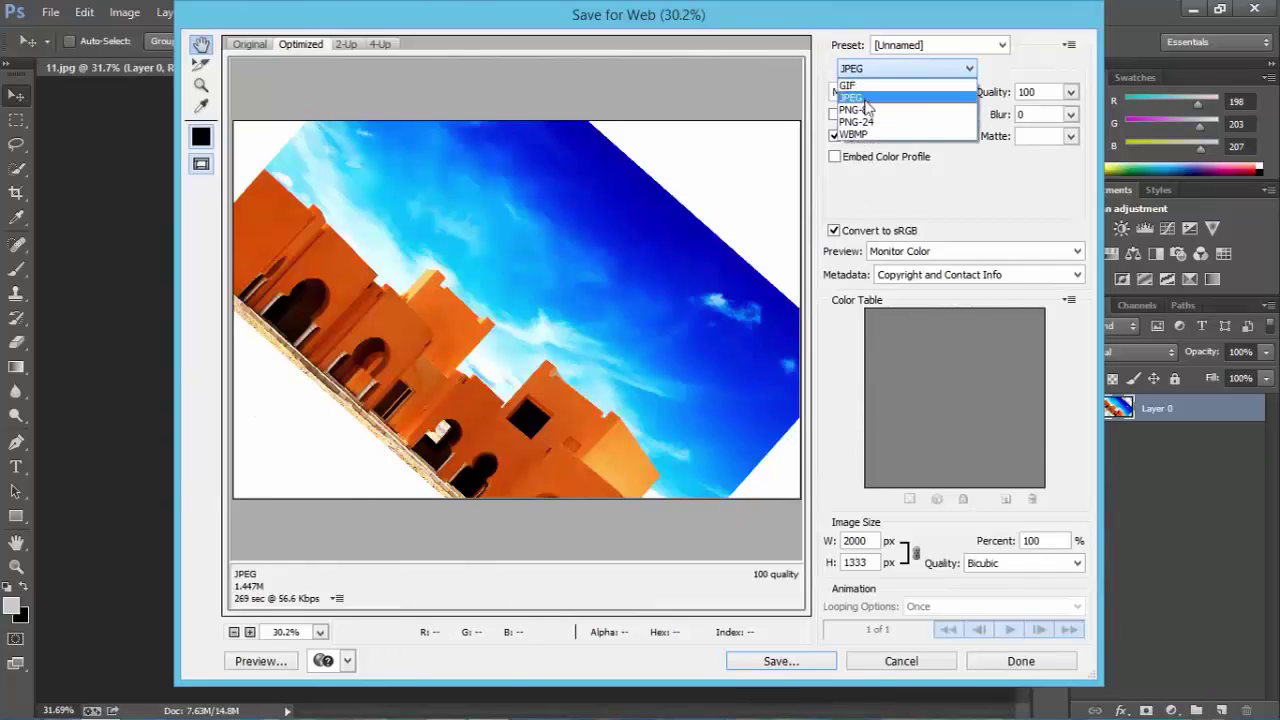
left_click(867, 106)
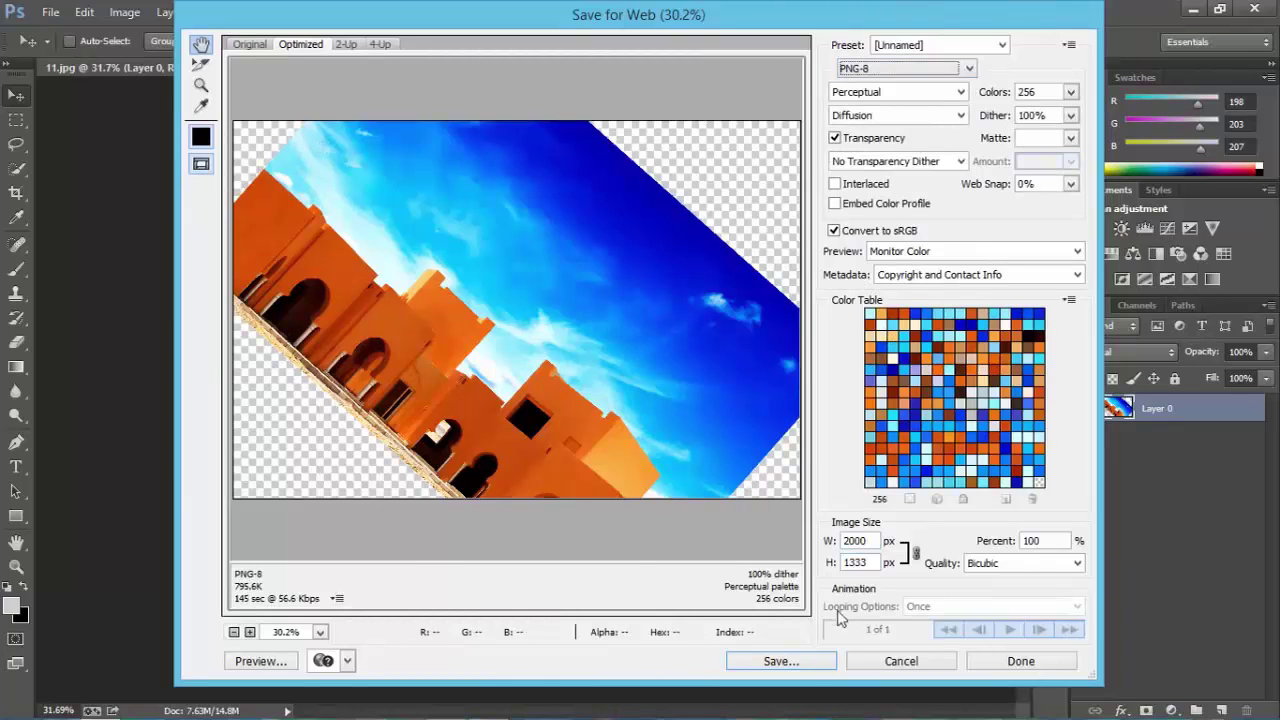
Save the PNG as 333 on the Desktop and open it in Windows Photo Viewer.
left_click(790, 664)
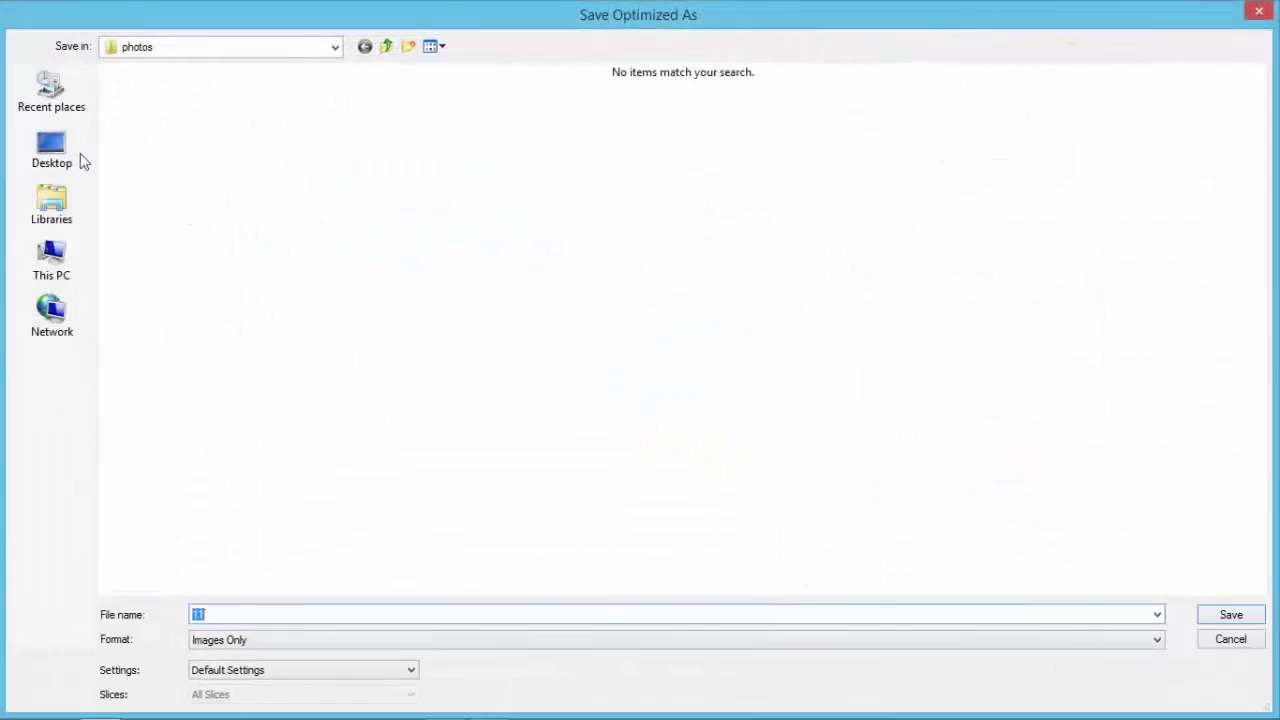
left_click(50, 150)
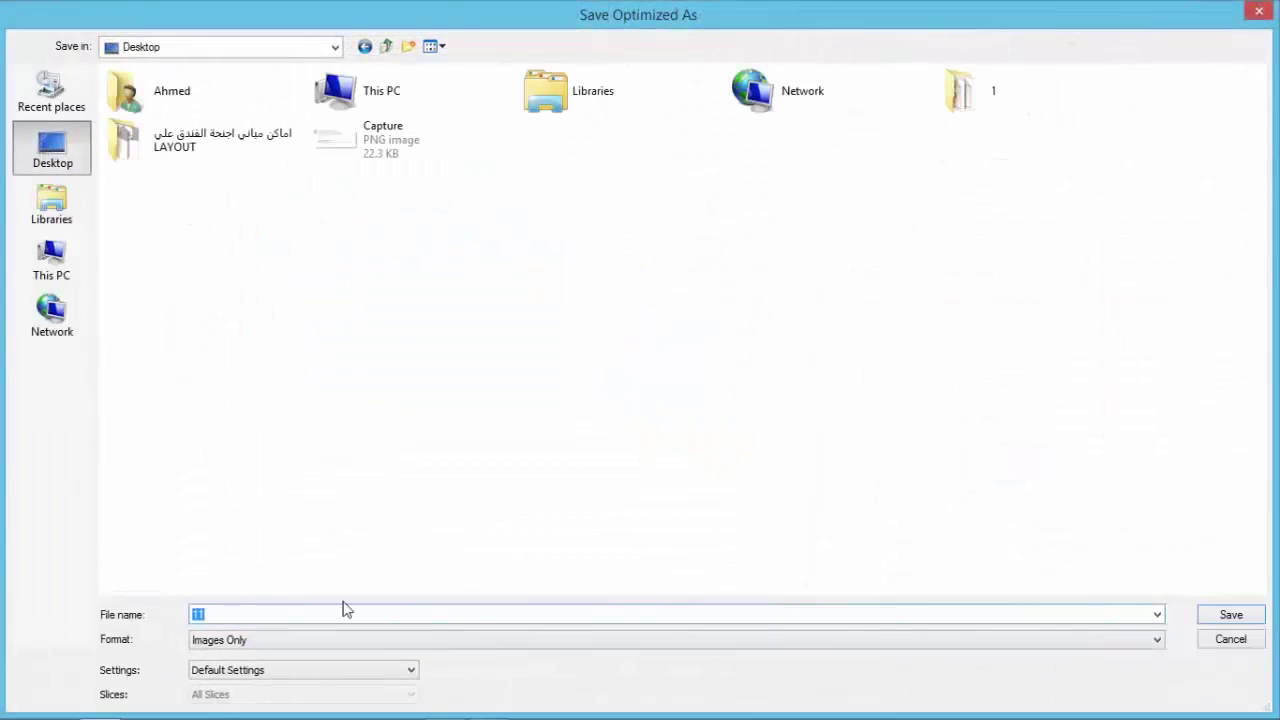
type("333")
left_click(1254, 616)
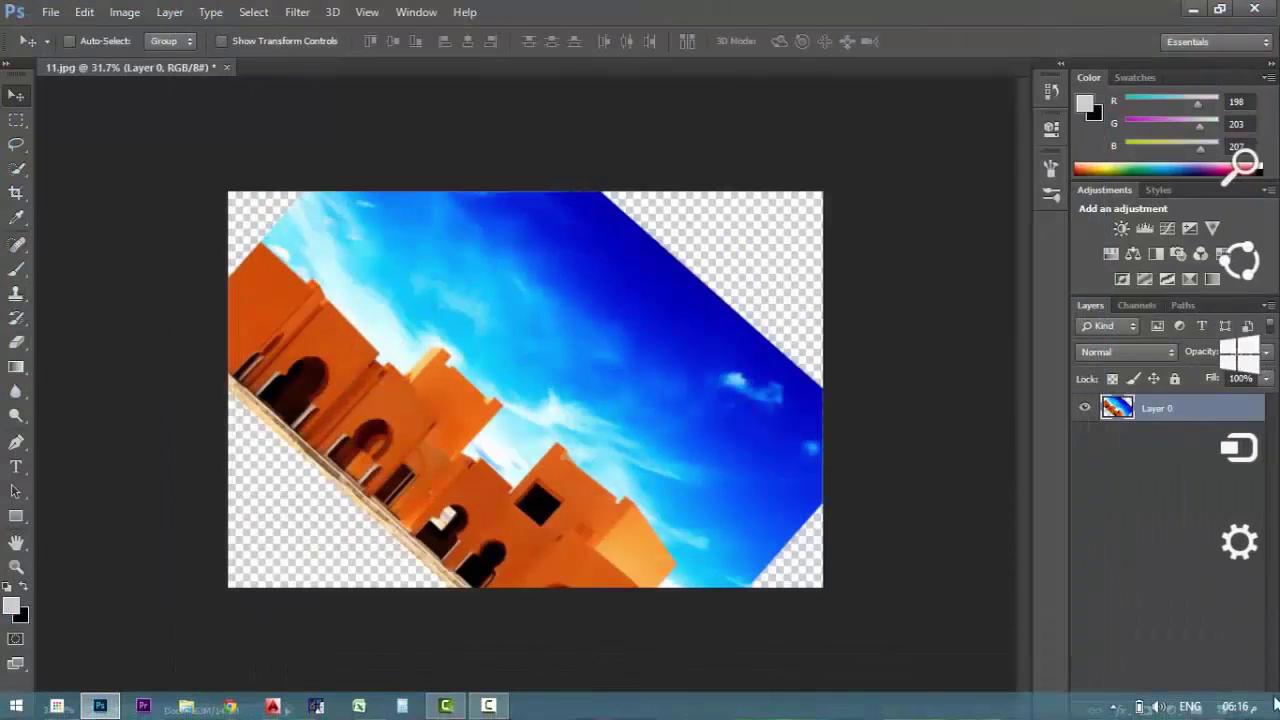
left_click(1275, 705)
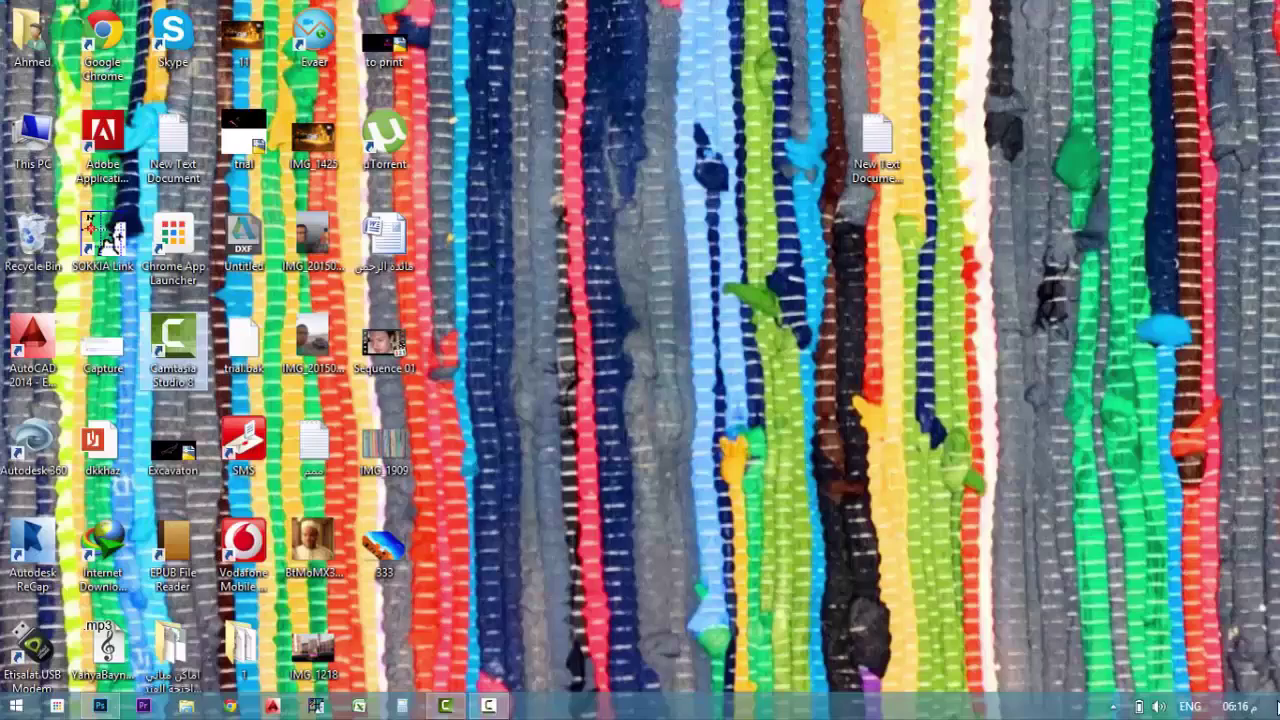
double_click(393, 545)
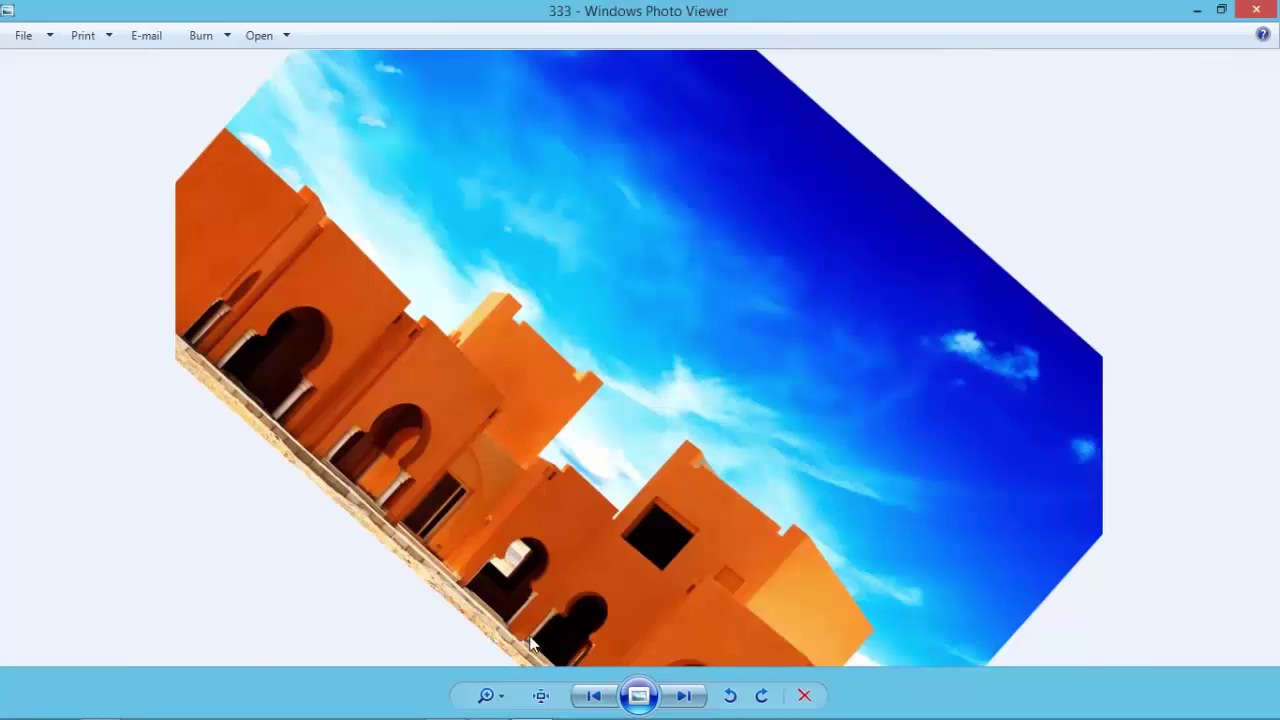
Minimize the photo viewer, bring Photoshop forward, and reopen Save for Web.
left_click(1197, 10)
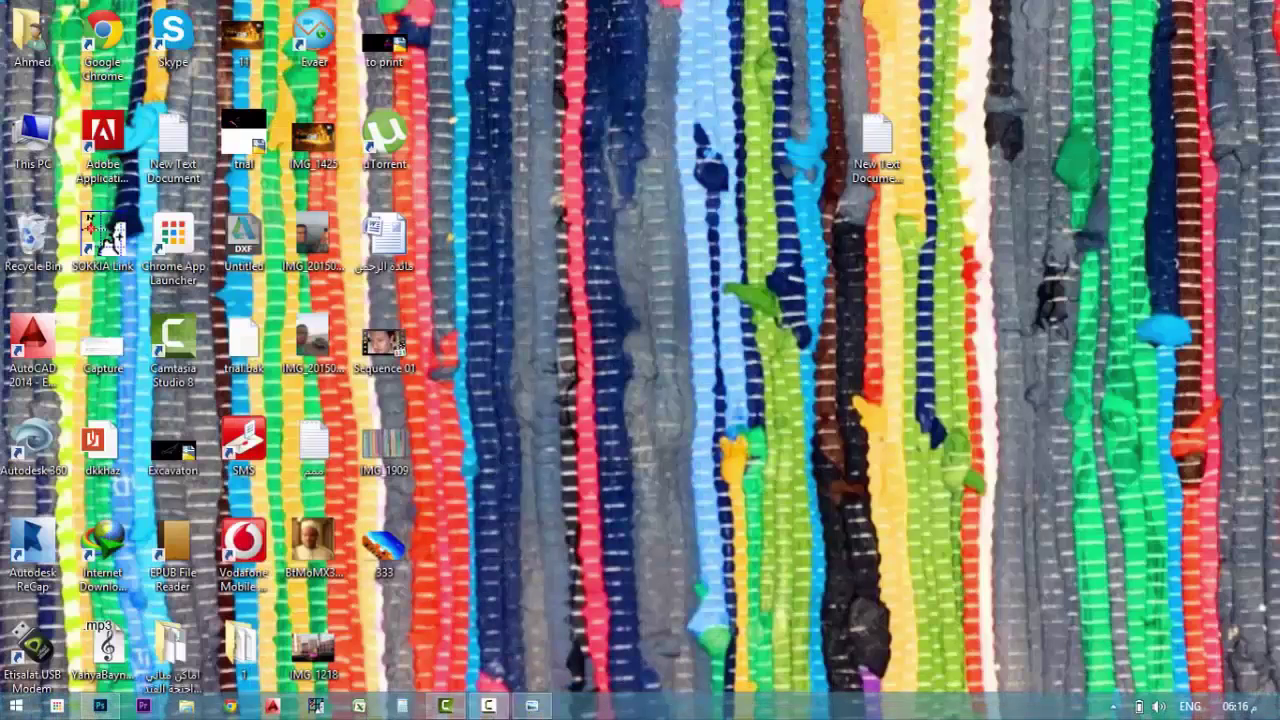
left_click(100, 706)
left_click(62, 14)
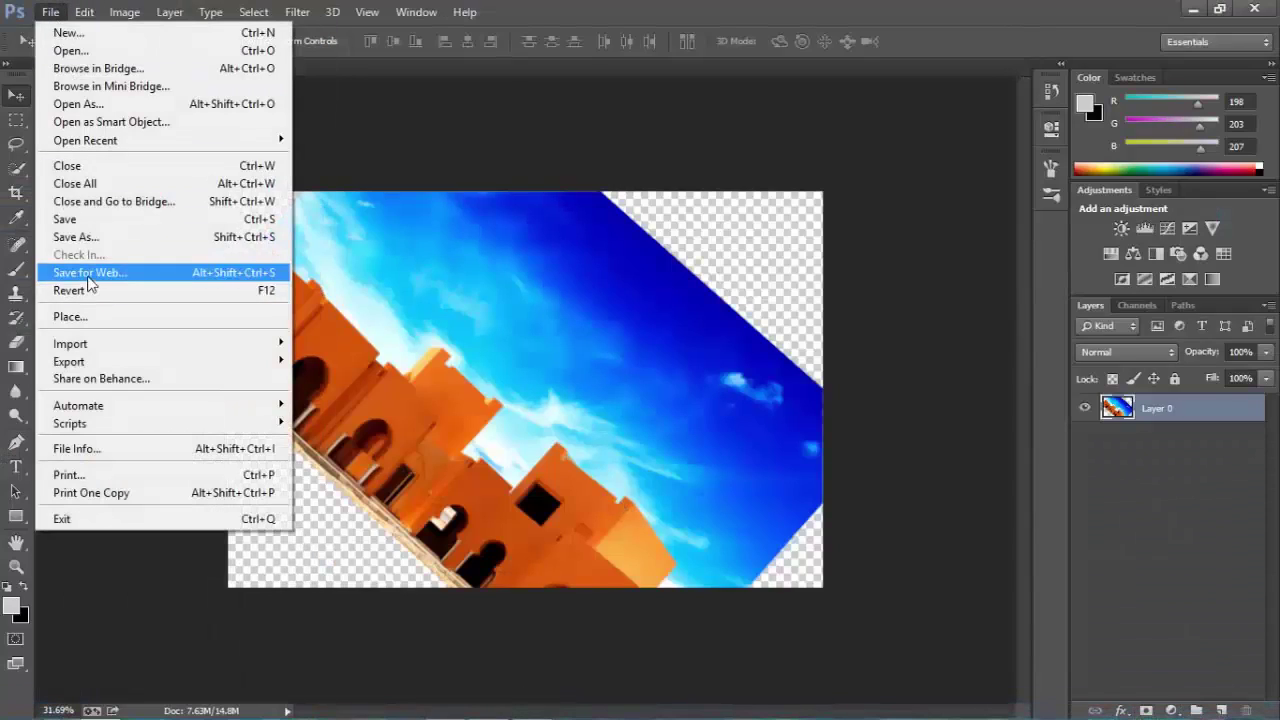
left_click(89, 279)
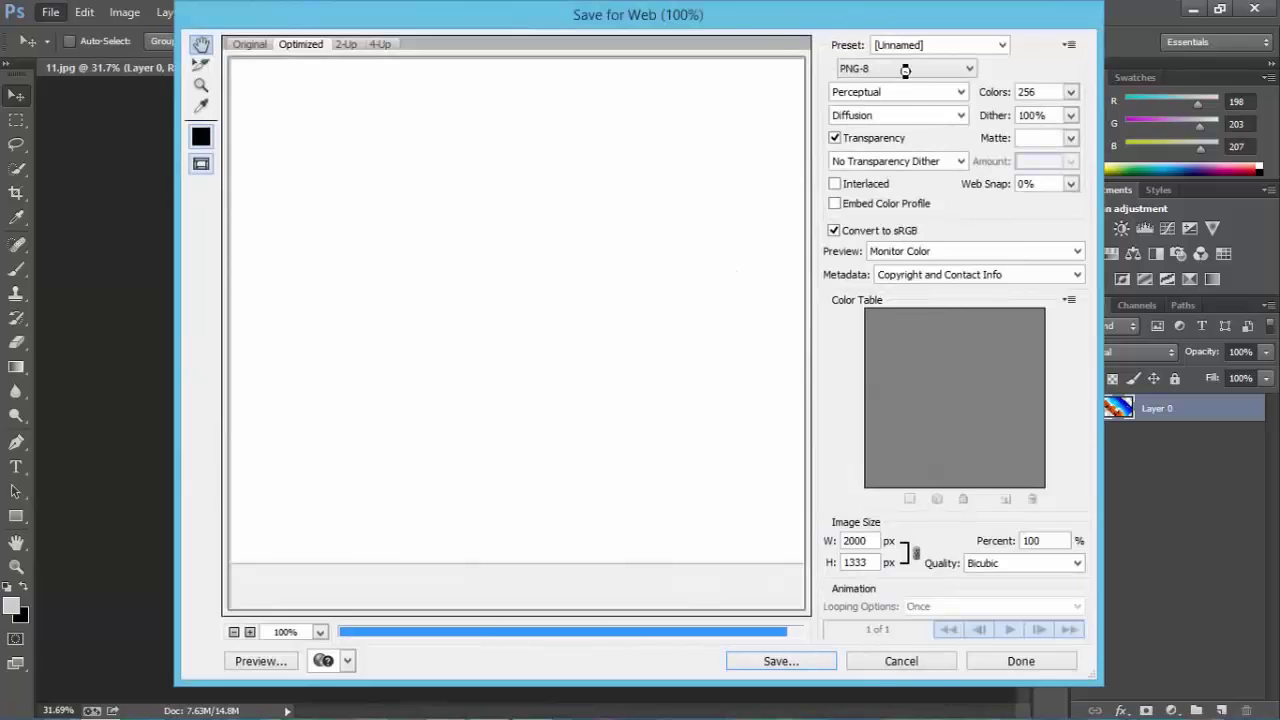
Export the image as a JPEG named 333 on the Desktop, then show the desktop.
left_click(905, 69)
left_click(896, 103)
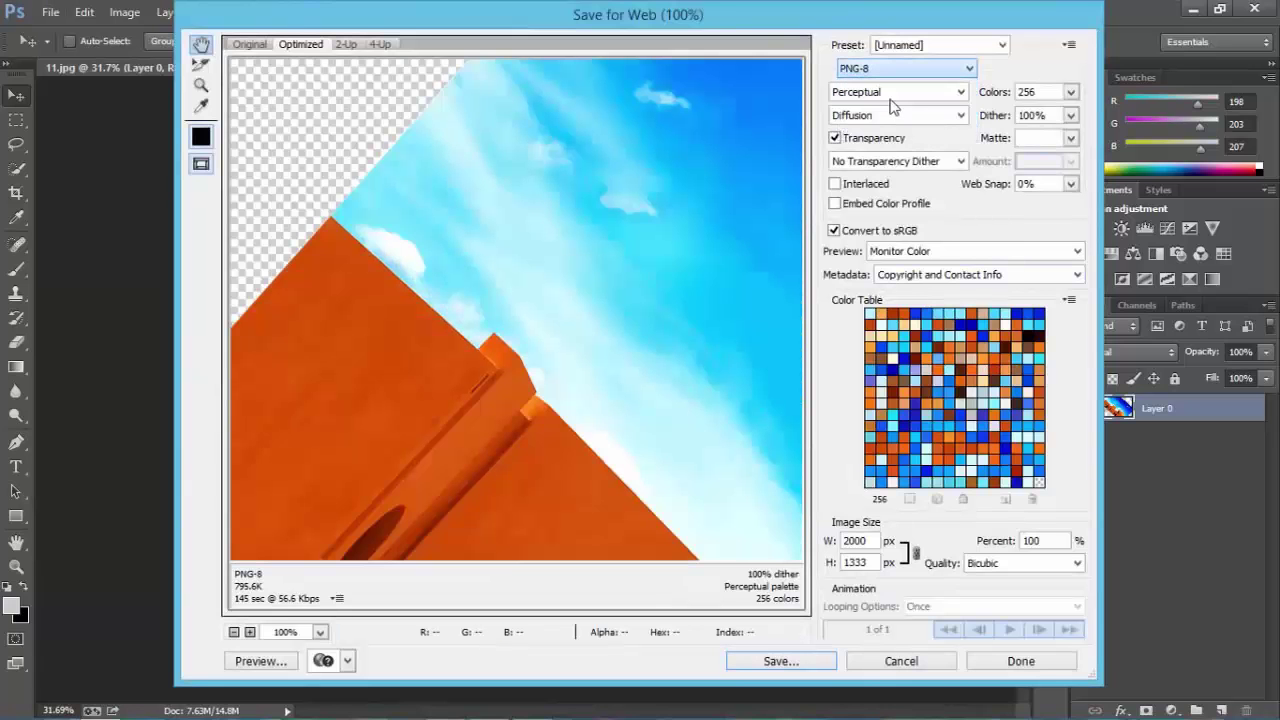
left_click(775, 661)
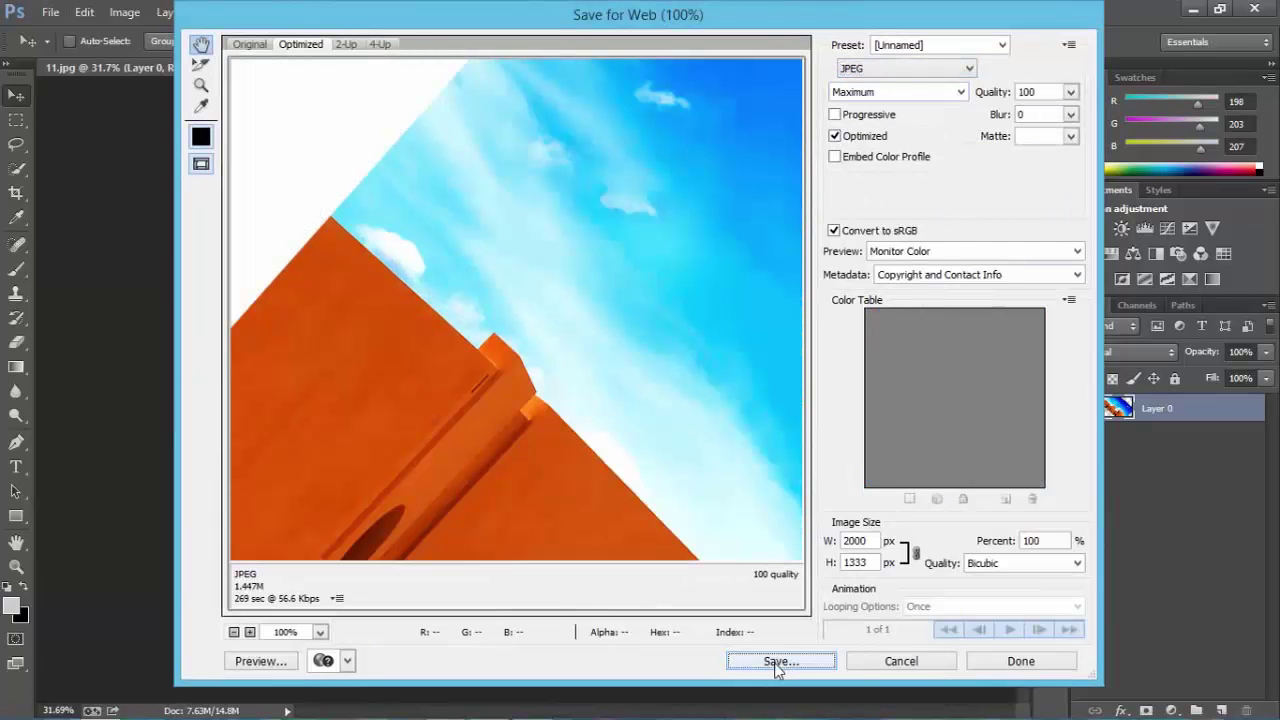
type("3")
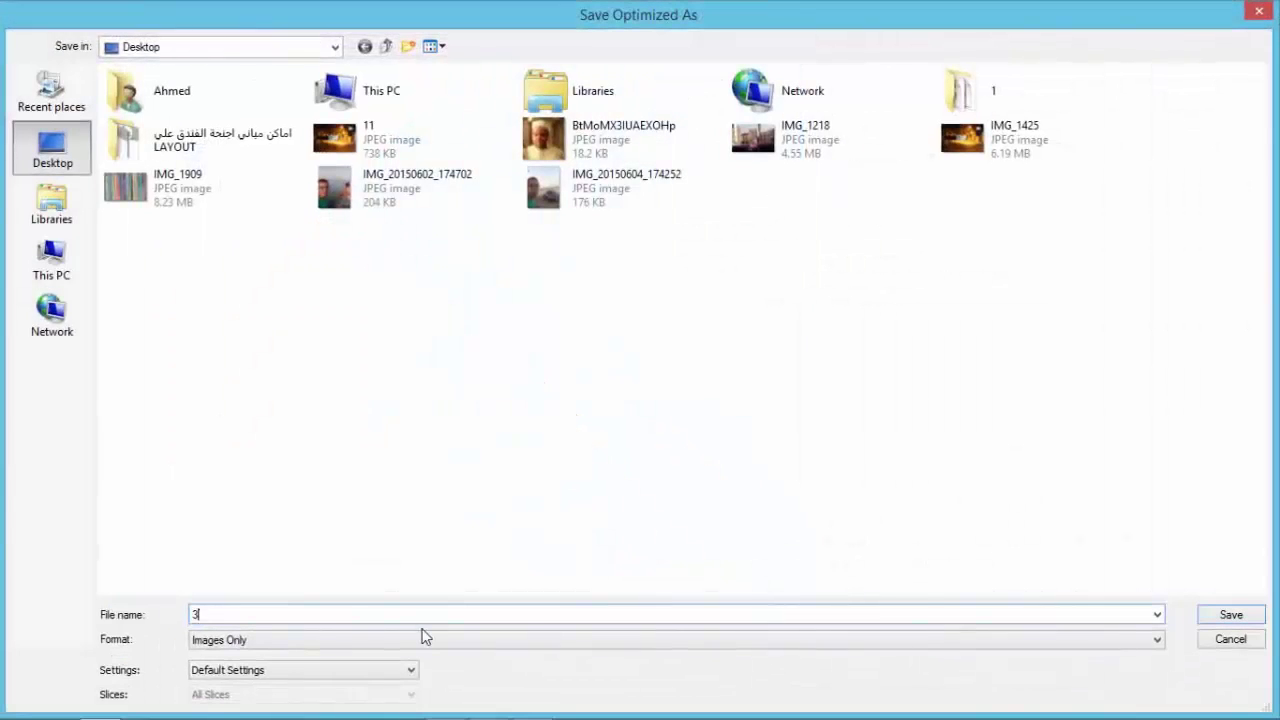
type("33")
left_click(1246, 623)
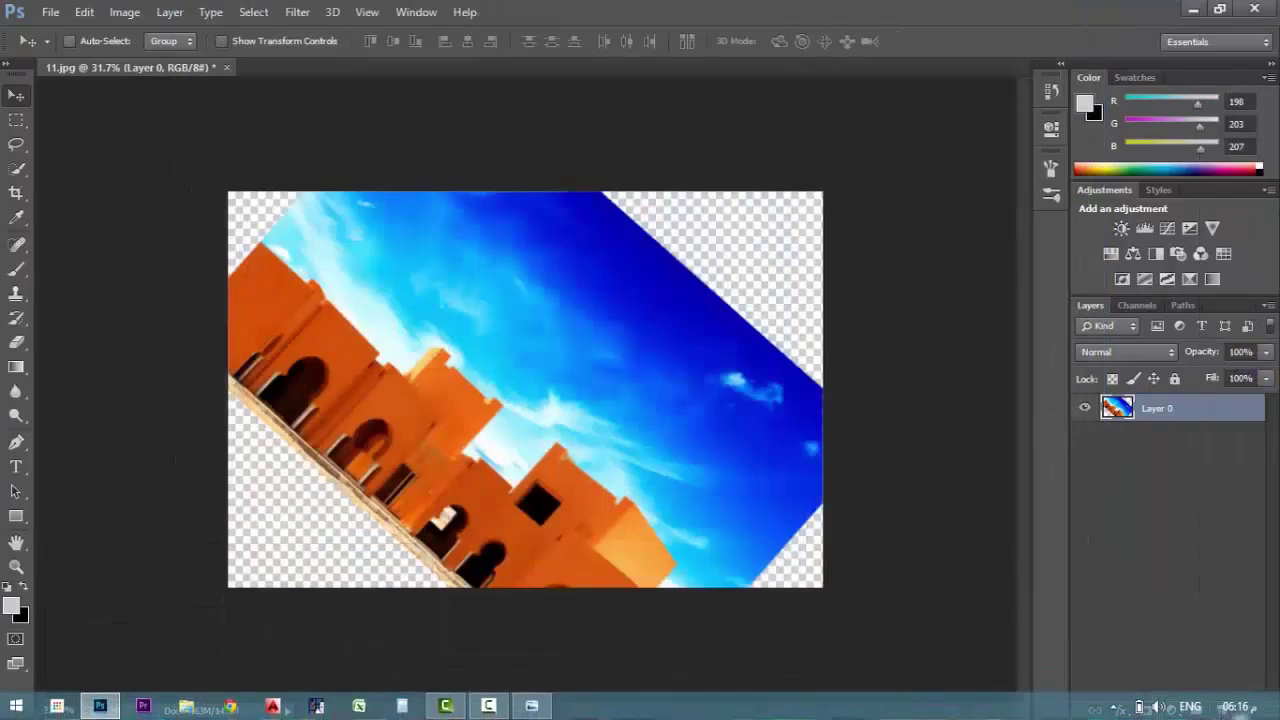
left_click(1250, 708)
Open 333 in Photo Viewer, compare it with the previous image, then return to Photoshop.
left_click(1252, 714)
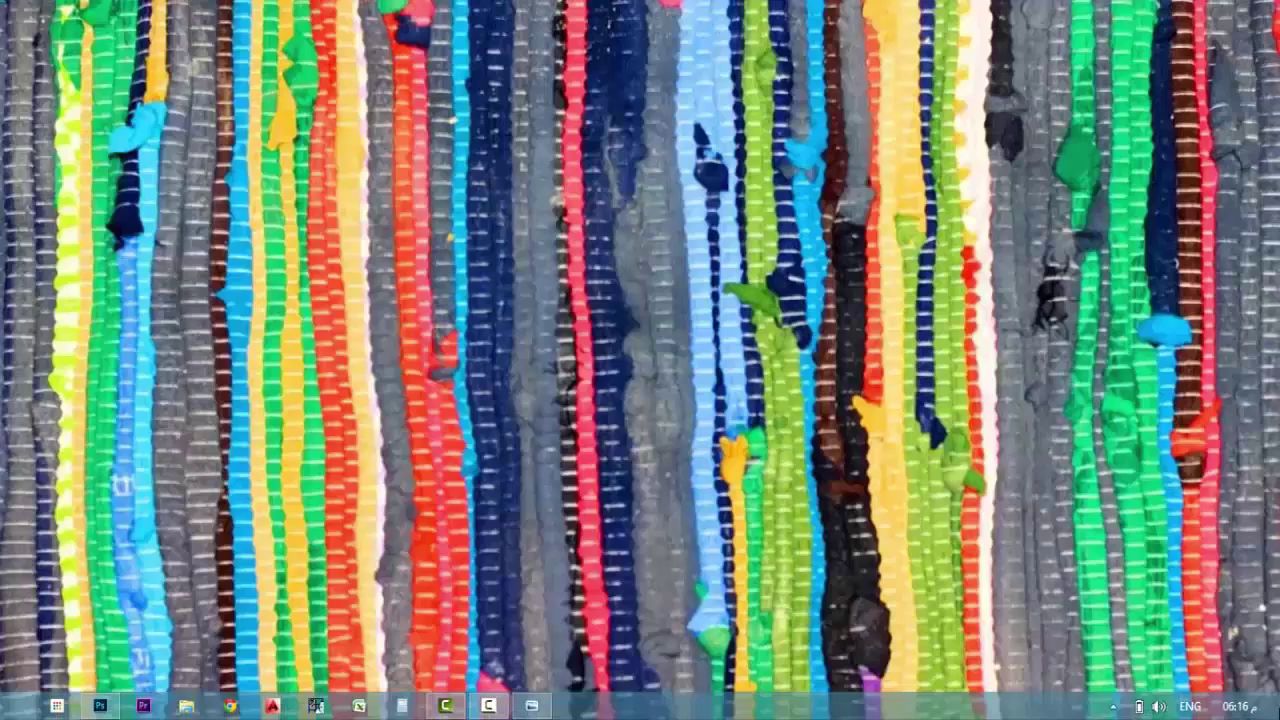
double_click(384, 647)
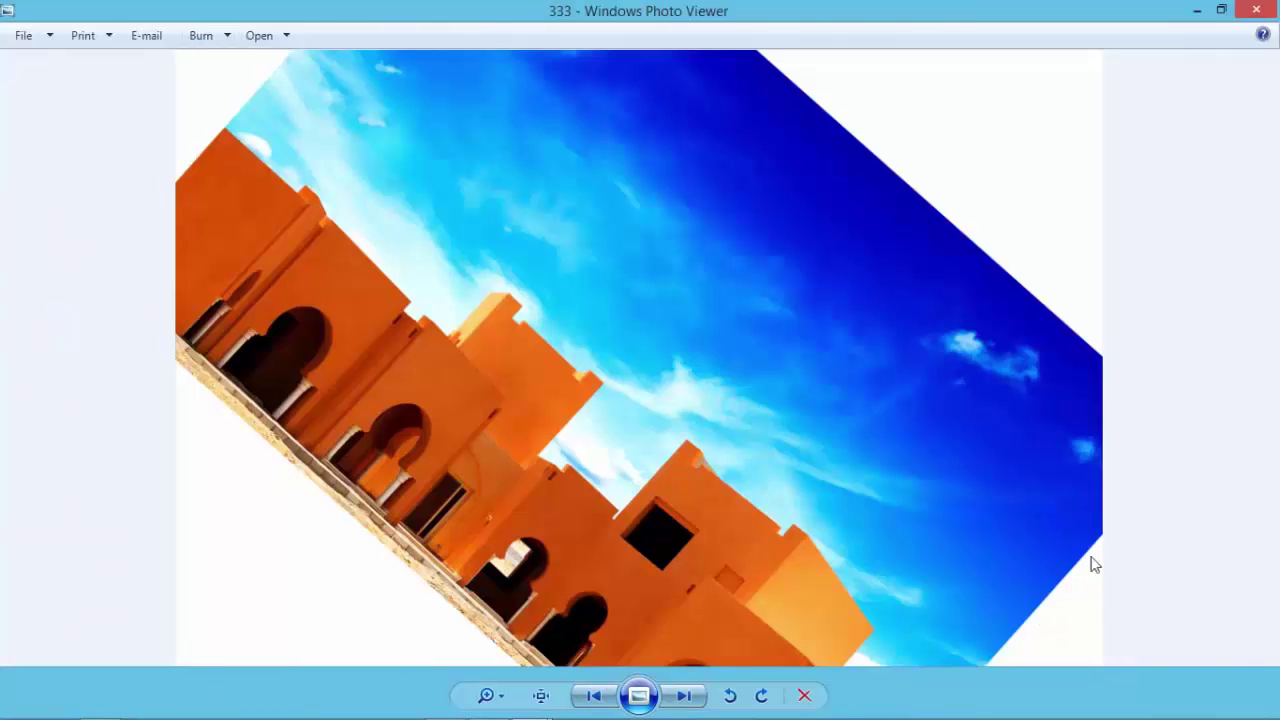
left_click(576, 700)
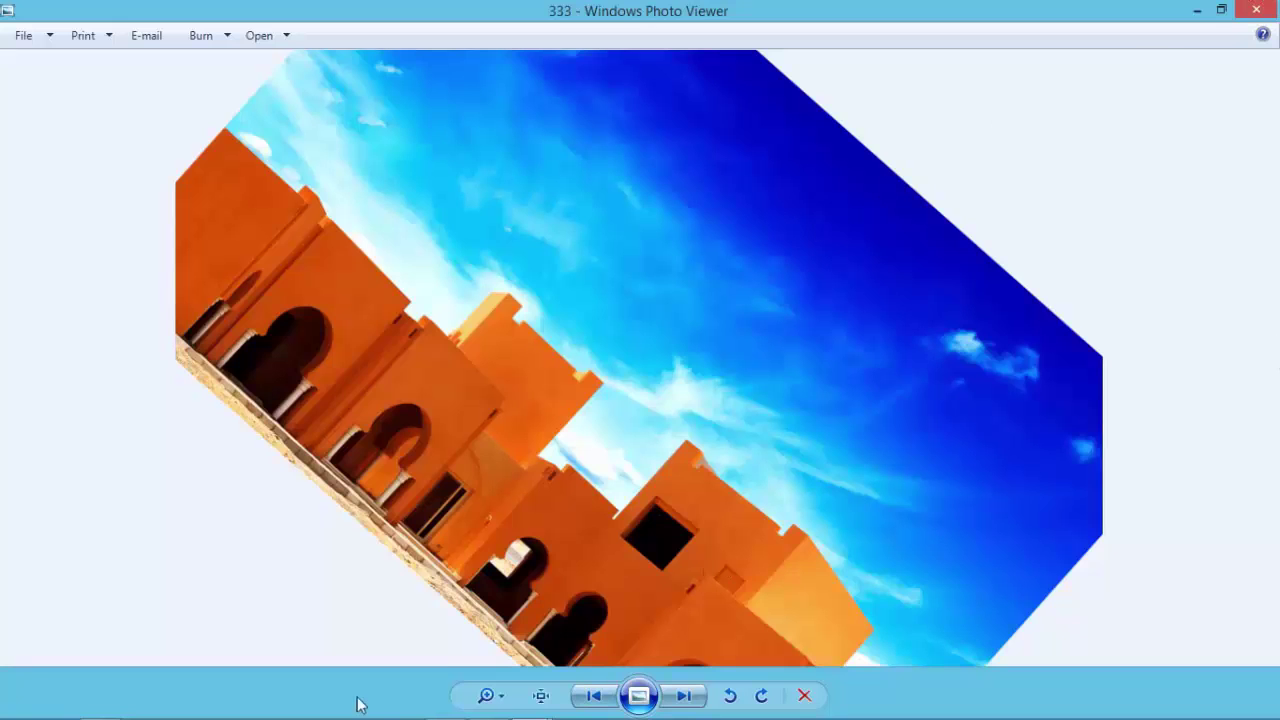
left_click(100, 706)
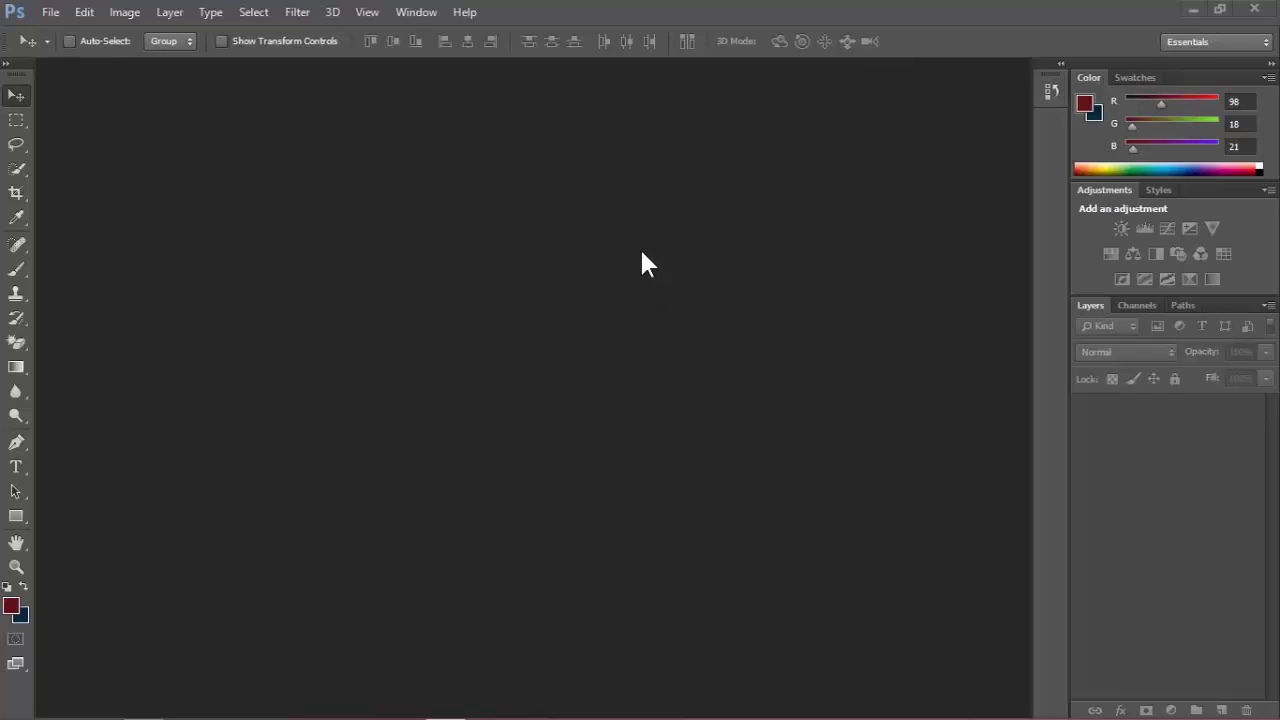
Create Untitled-1 at 1280 × 720 px, resolution 100 ppi, white background.
left_click(49, 10)
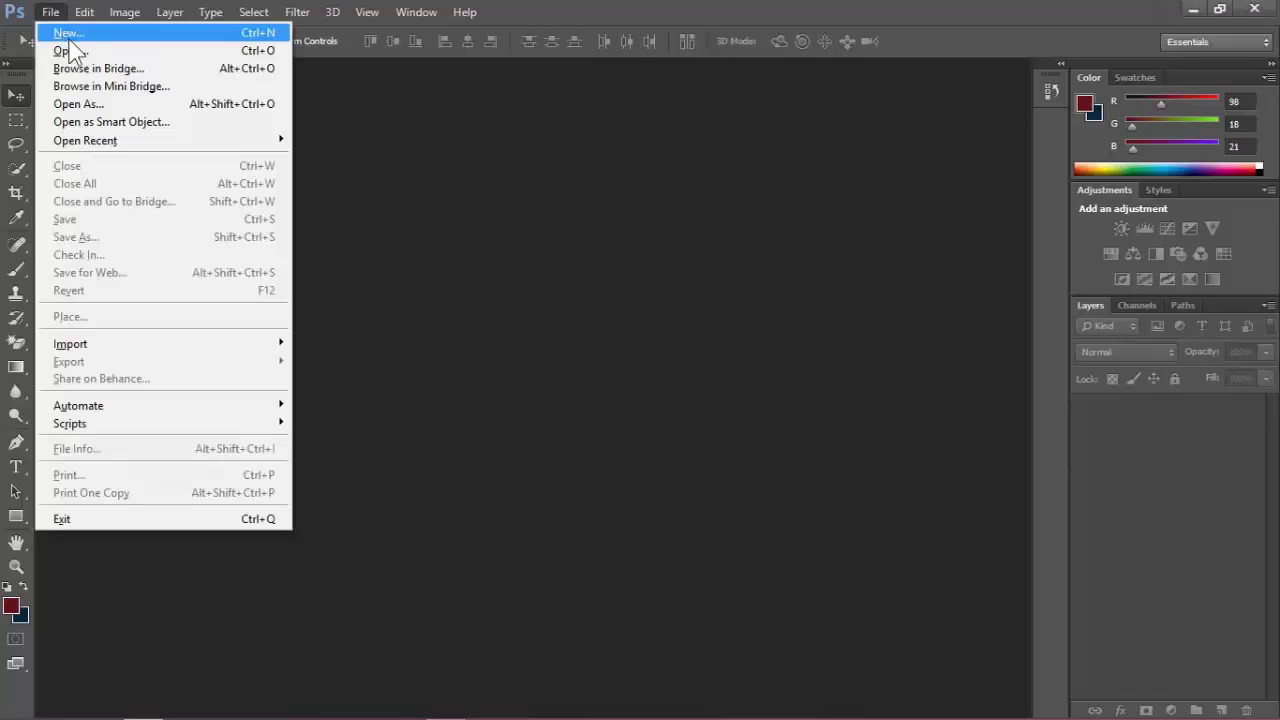
left_click(69, 36)
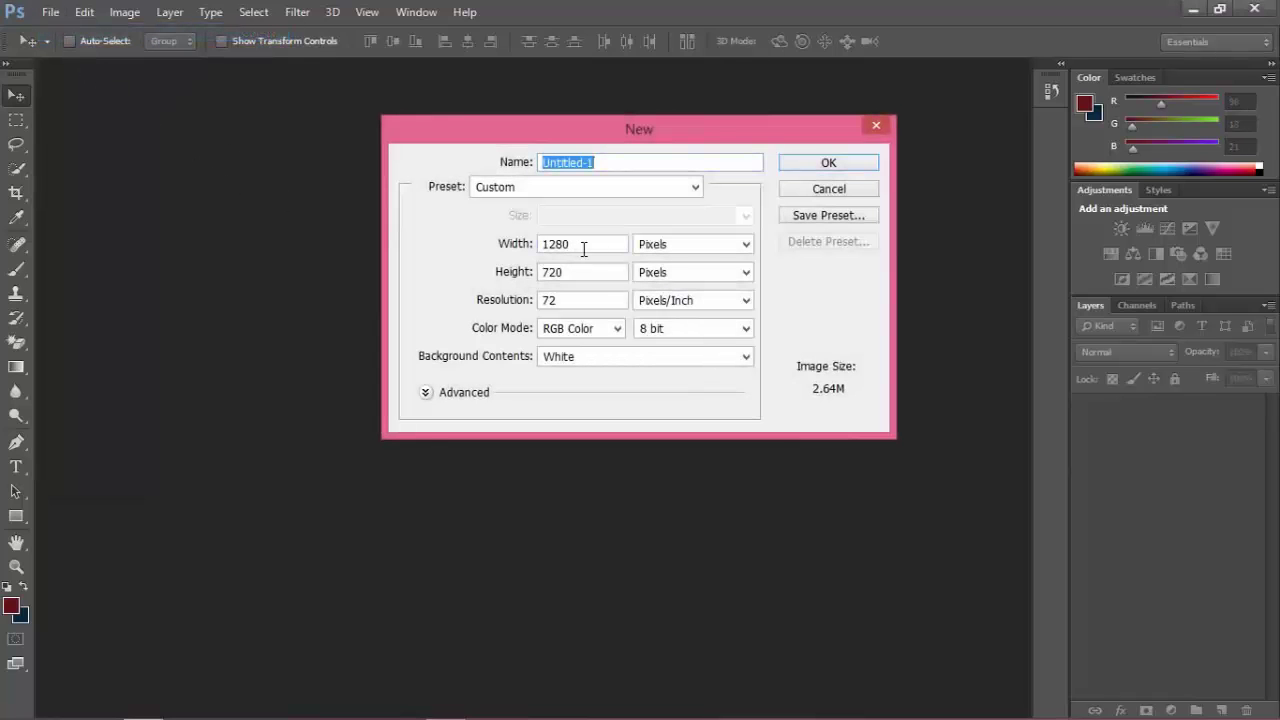
double_click(584, 249)
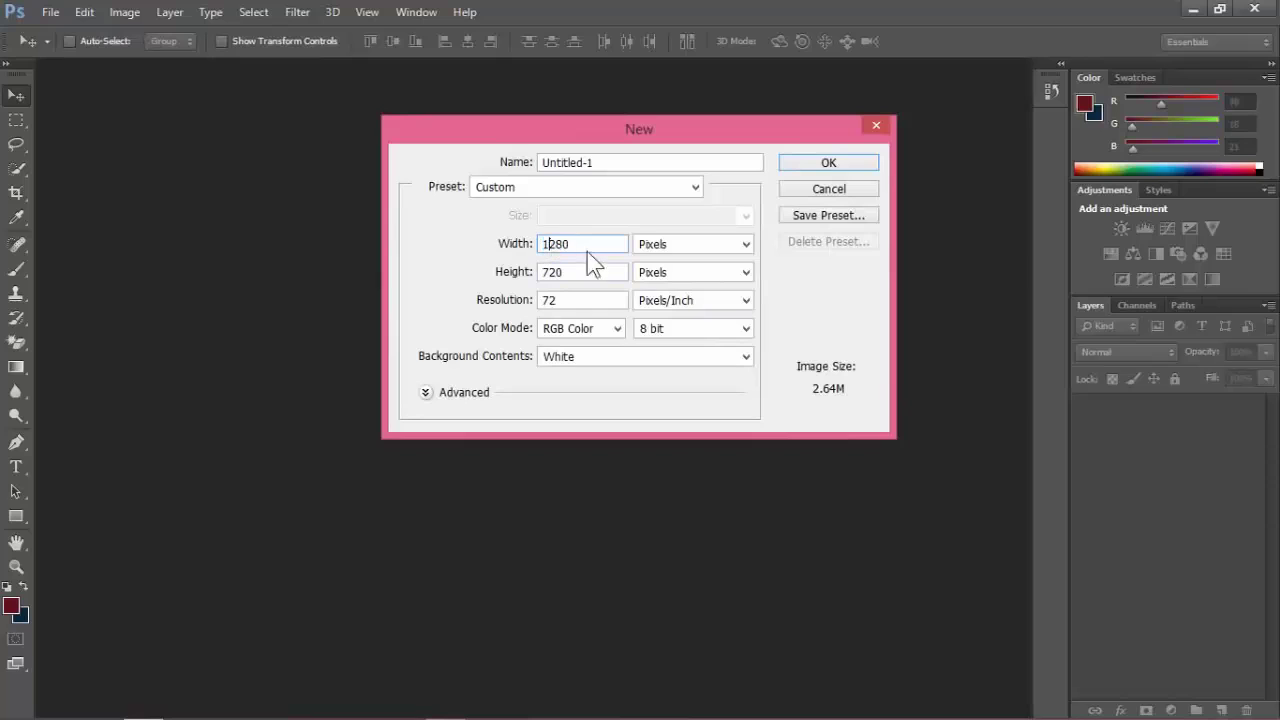
left_click(519, 243)
left_click(530, 274)
left_click(528, 299)
type("100")
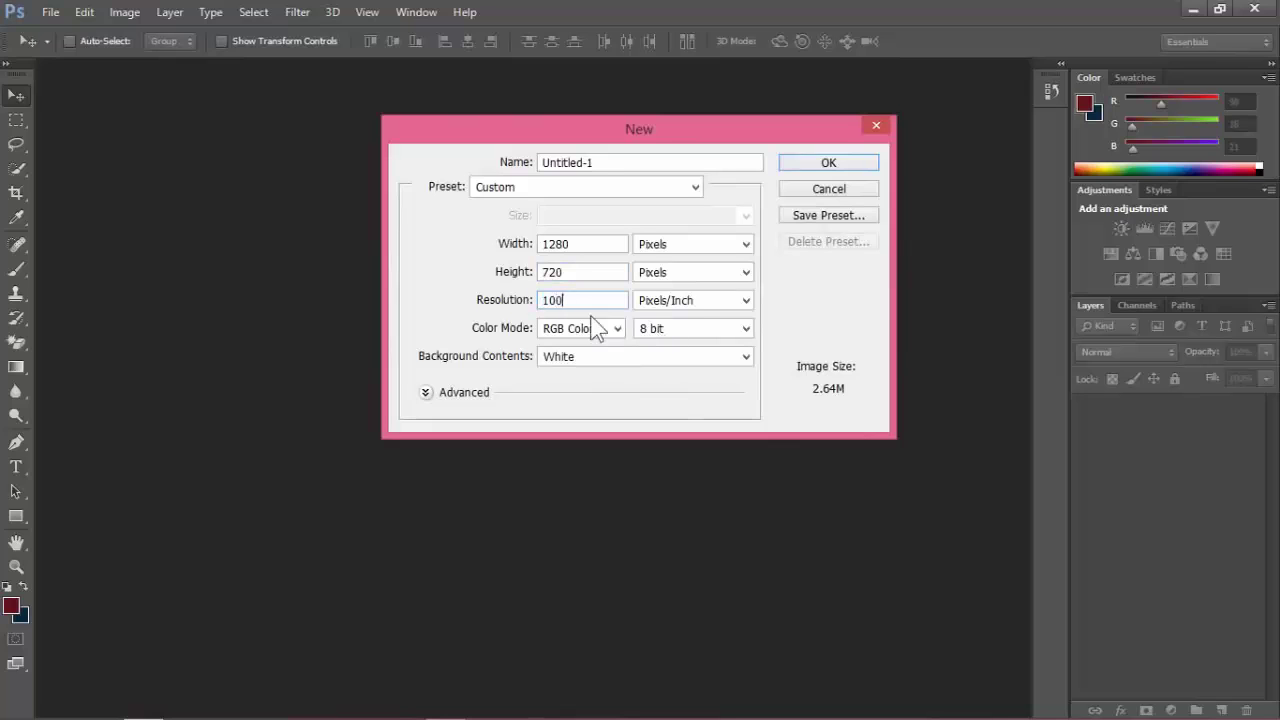
left_click(820, 166)
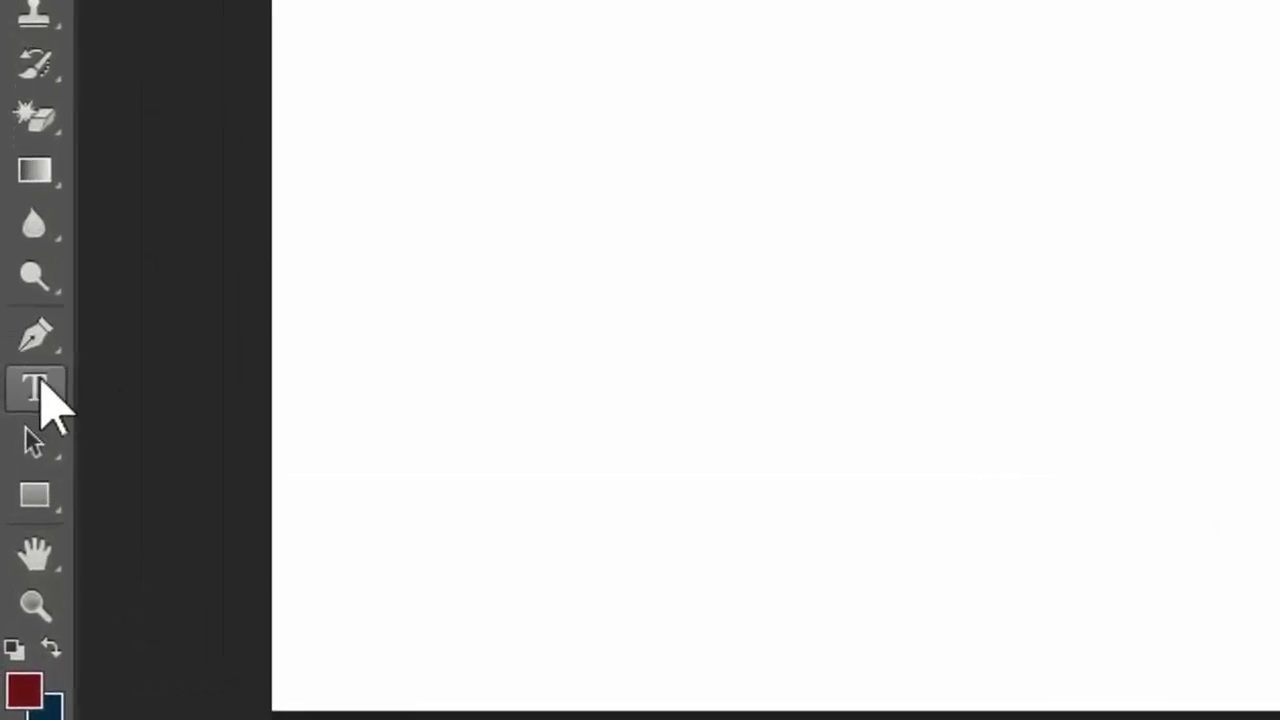
With the Type tool, click on the canvas and start typing the name.
left_click(24, 470)
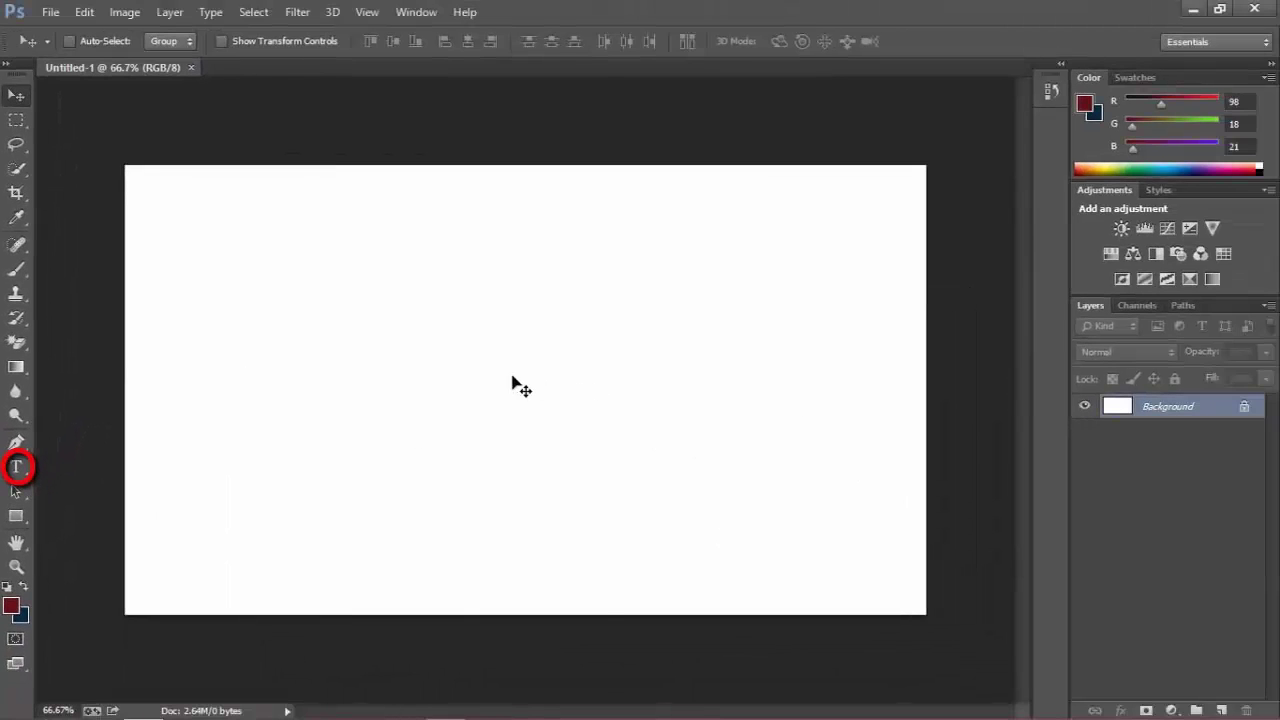
key("t")
key("t")
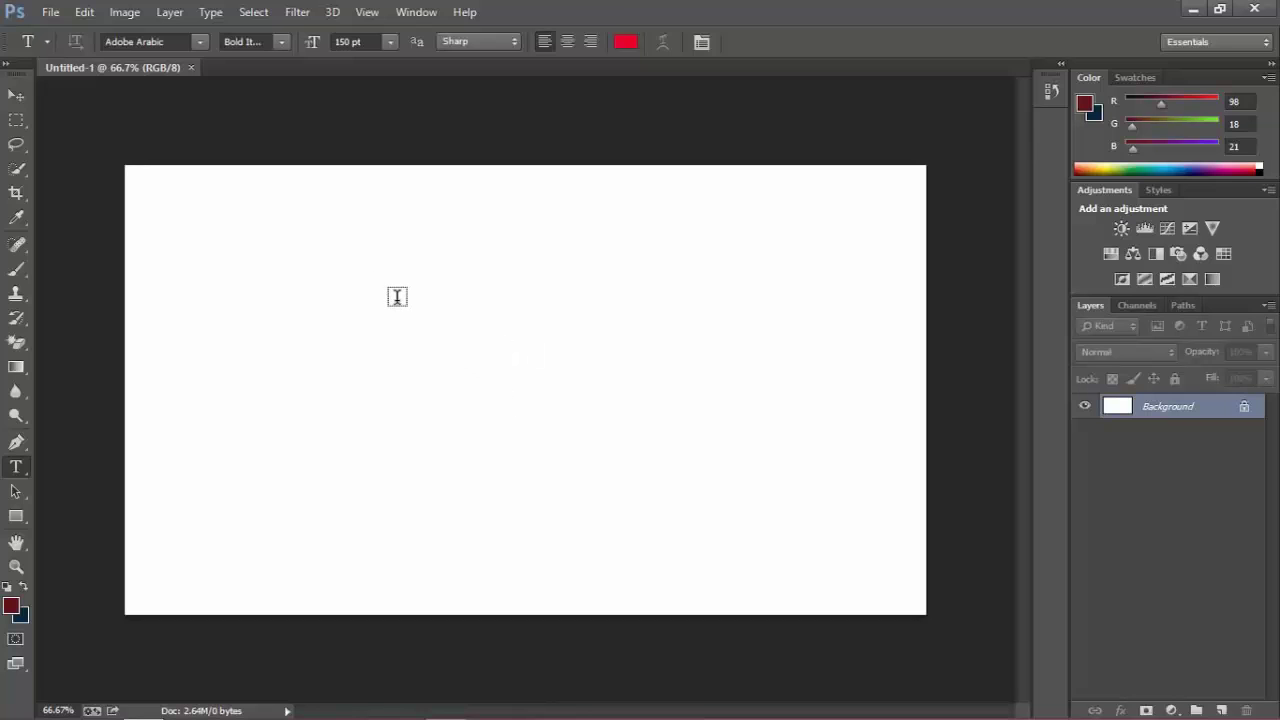
left_click(397, 296)
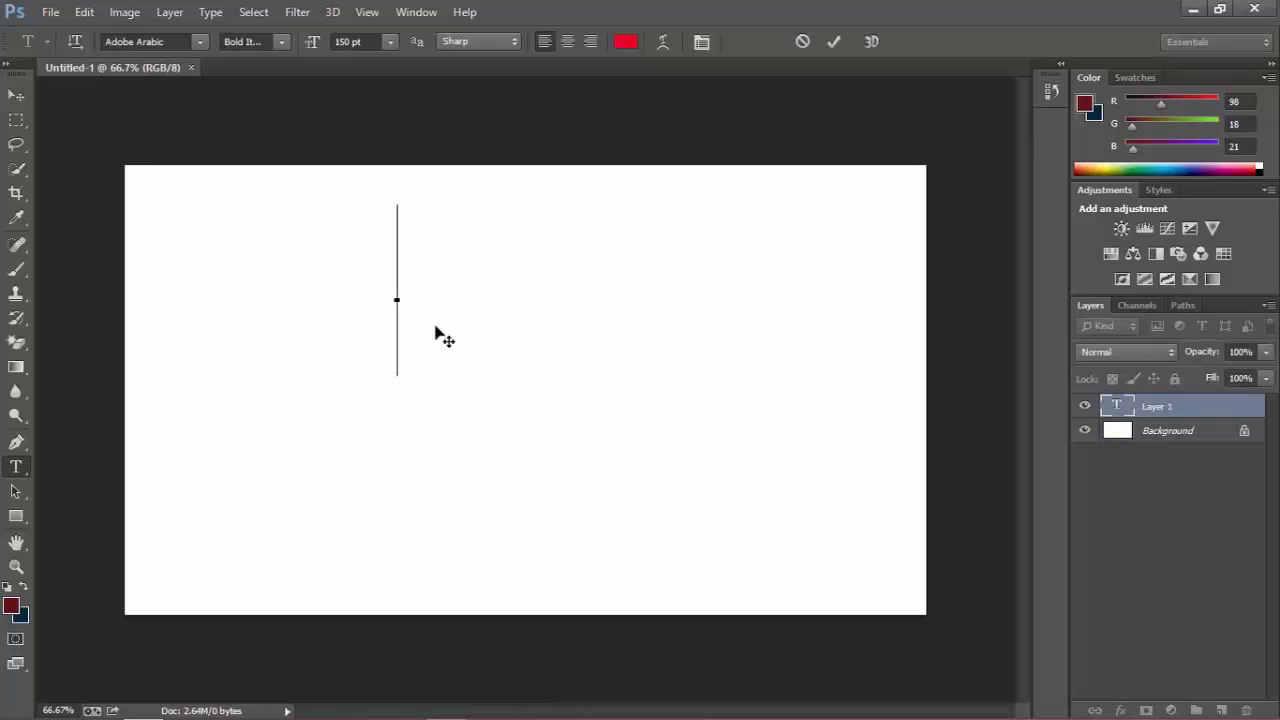
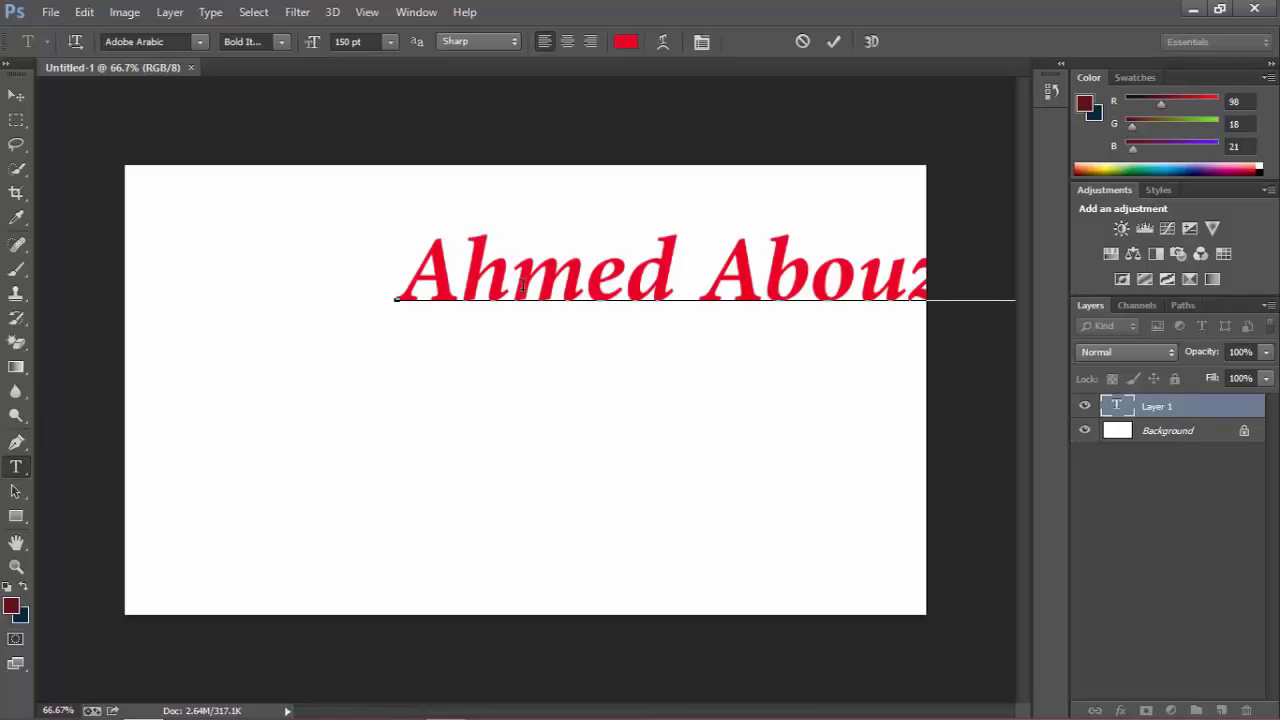
Resize the whole name text to 100 pt.
triple_click(561, 283)
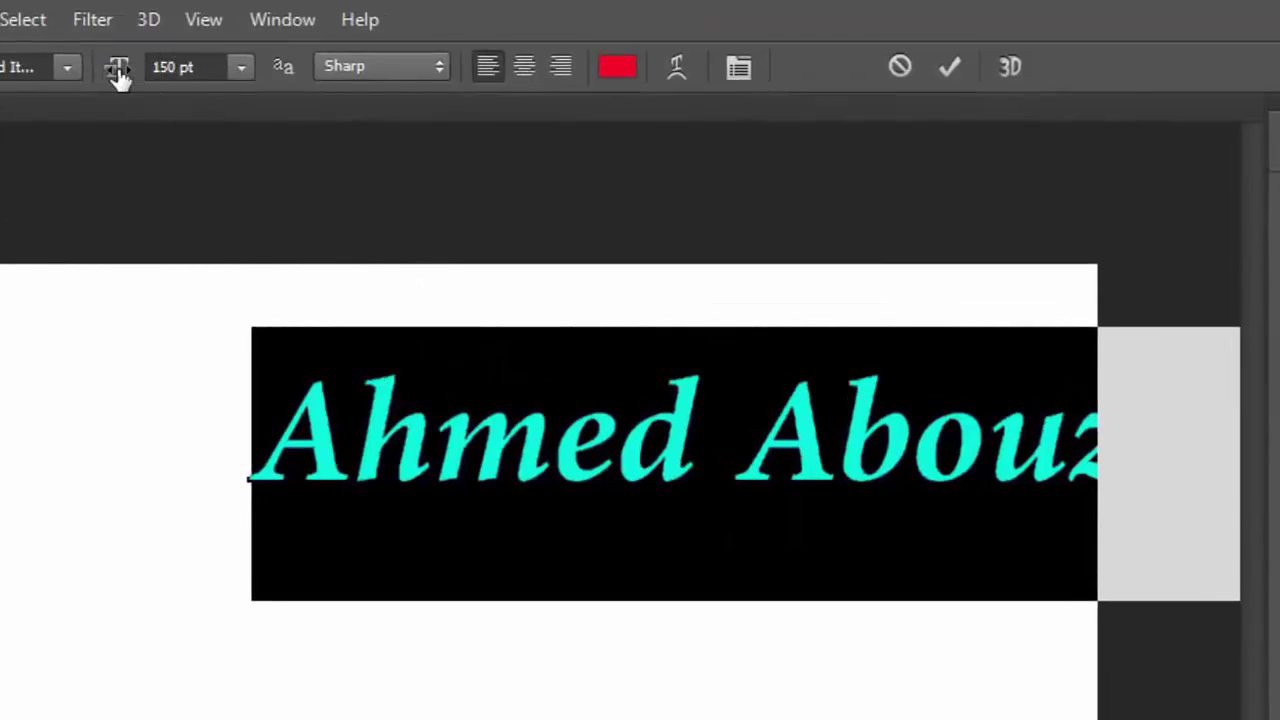
left_click_drag(118, 75, 64, 78)
left_click(169, 66)
type("1")
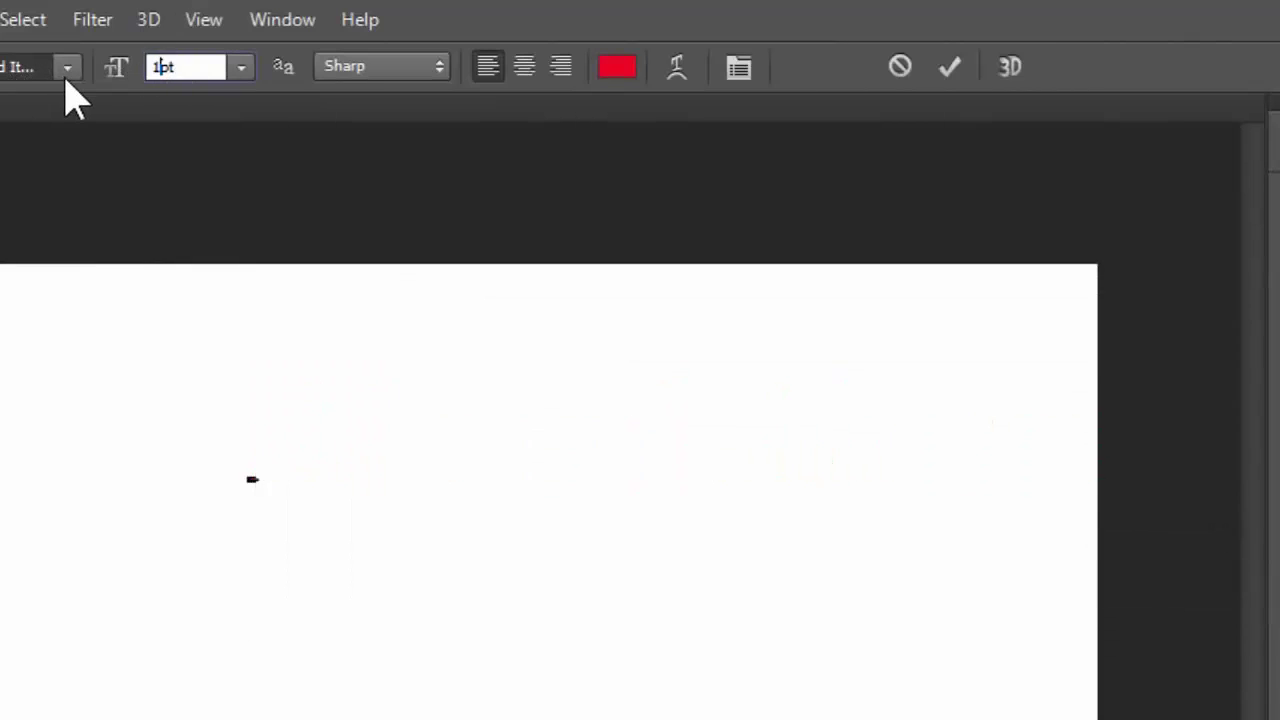
type("00")
key("Return")
left_click(586, 443)
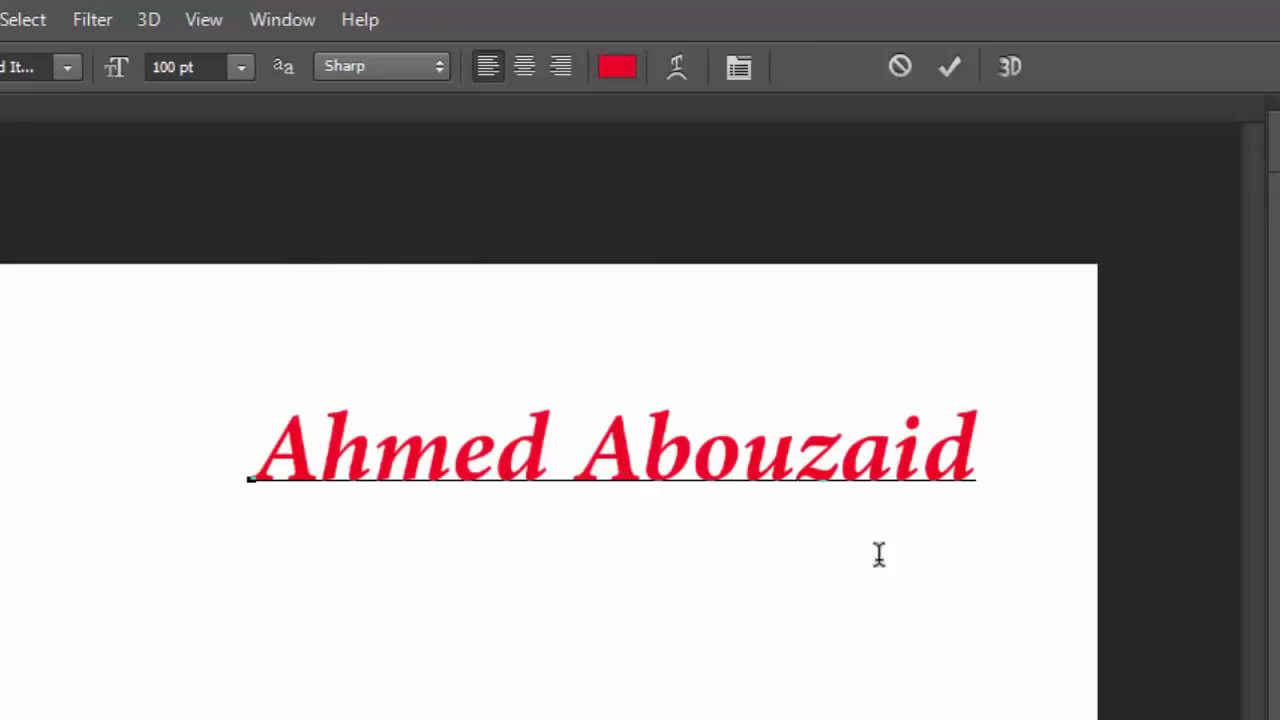
Recolour the name text a saturated blue in the Color Picker, then reselect it.
triple_click(686, 440)
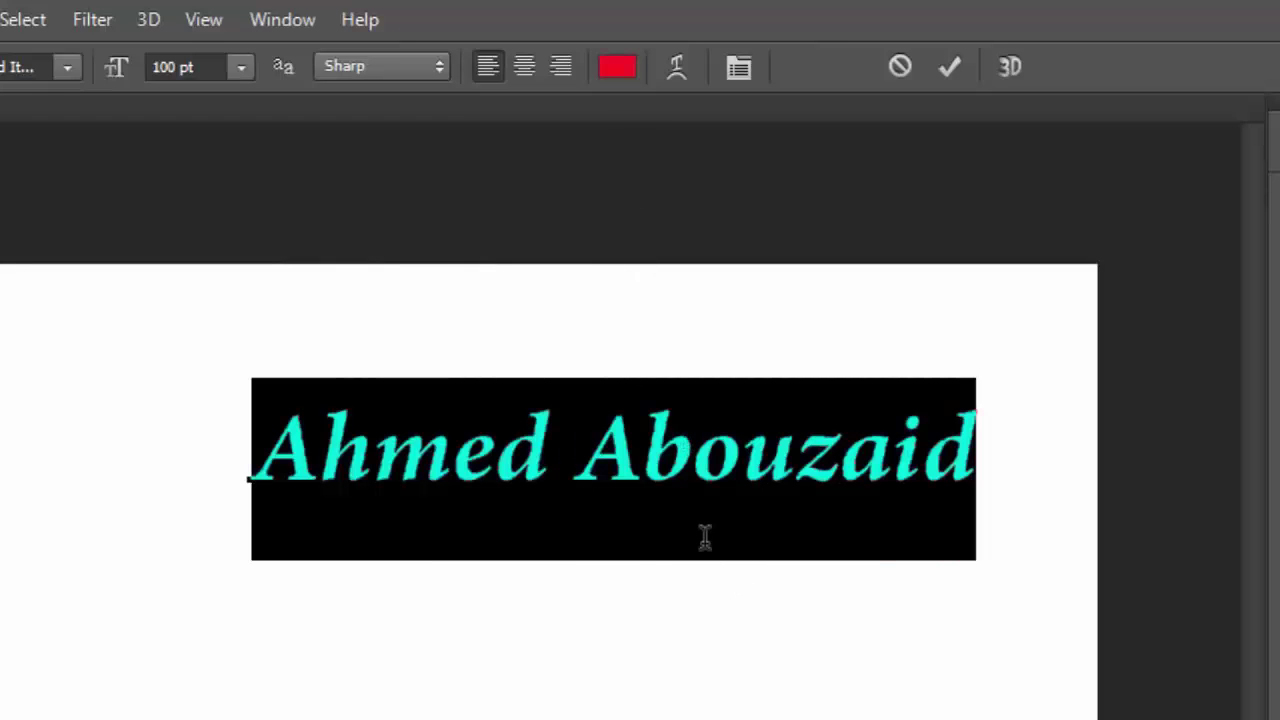
left_click(647, 467)
triple_click(649, 437)
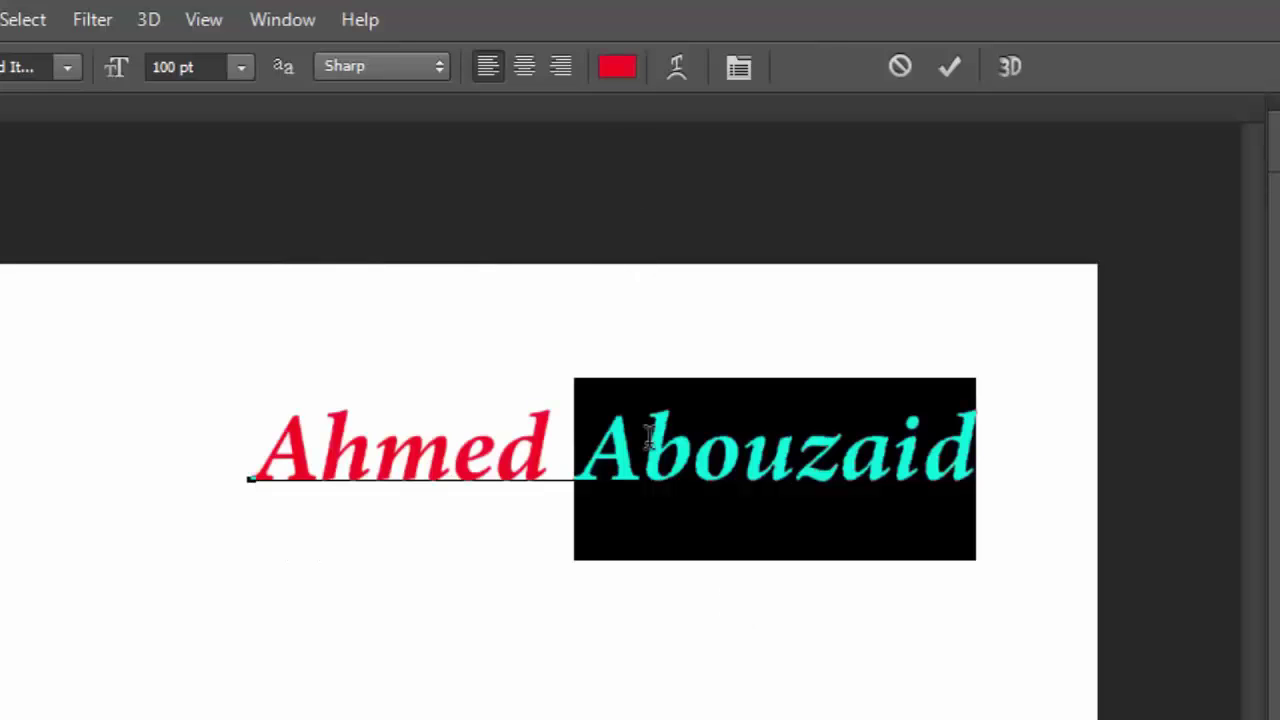
left_click(615, 67)
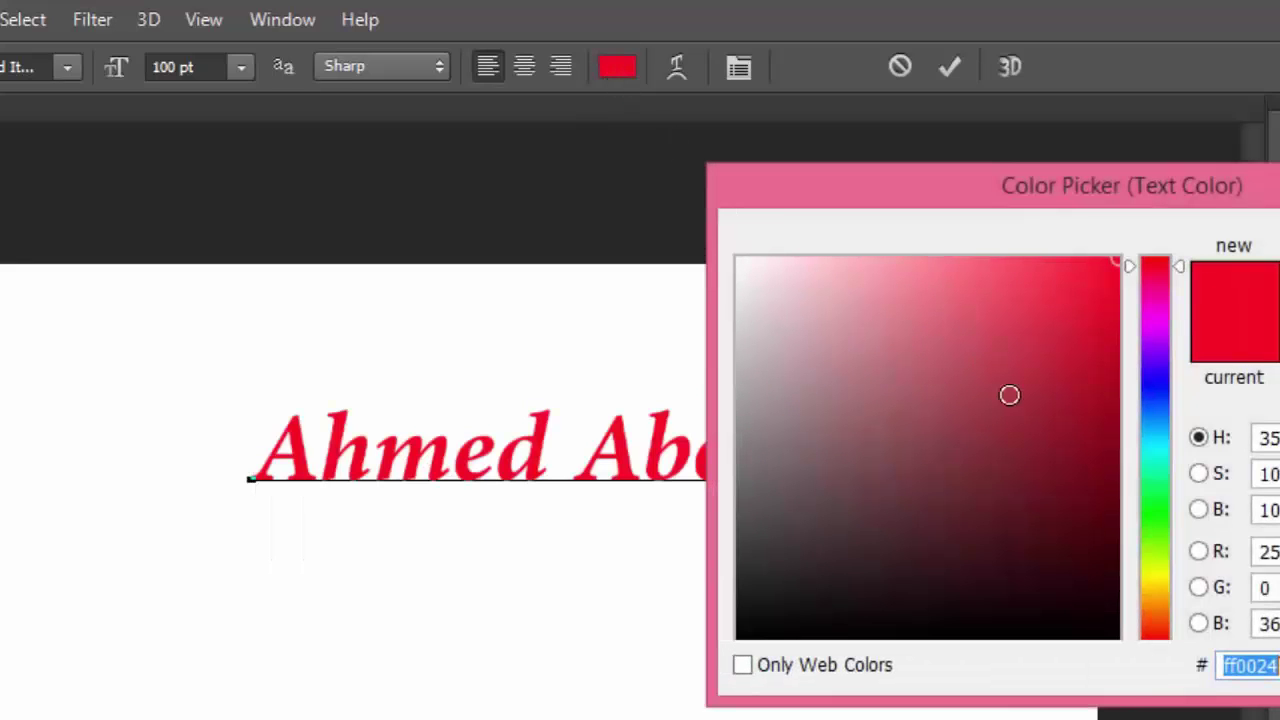
left_click_drag(1009, 395, 1133, 688)
left_click(744, 634)
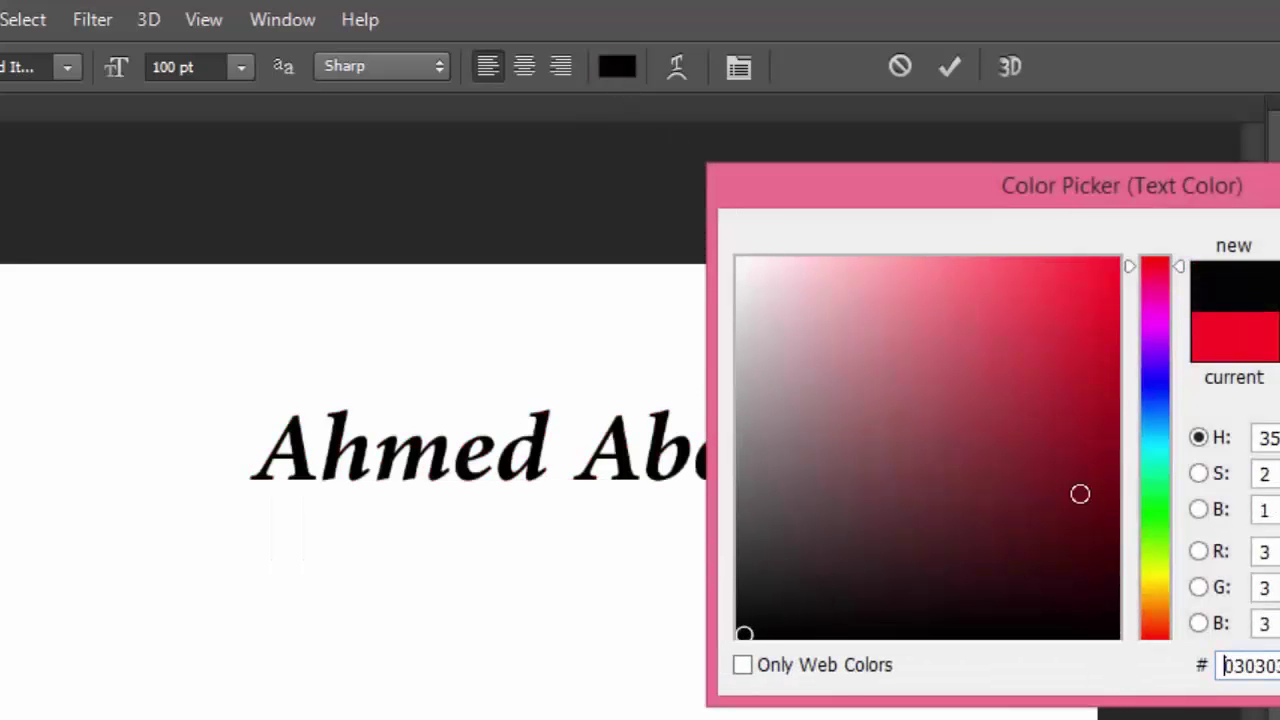
left_click(1146, 394)
mouse_move(1078, 374)
left_mouse_down()
mouse_move(1003, 374)
mouse_move(1243, 378)
left_mouse_up()
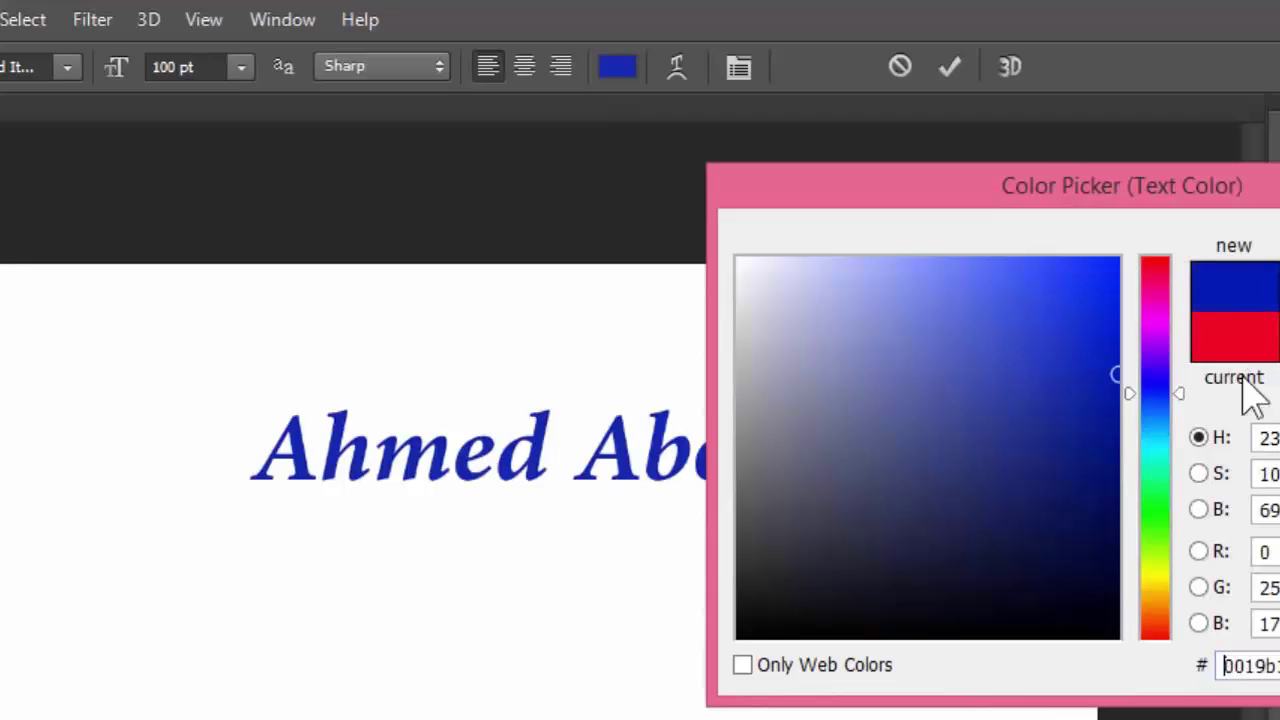
key("Return")
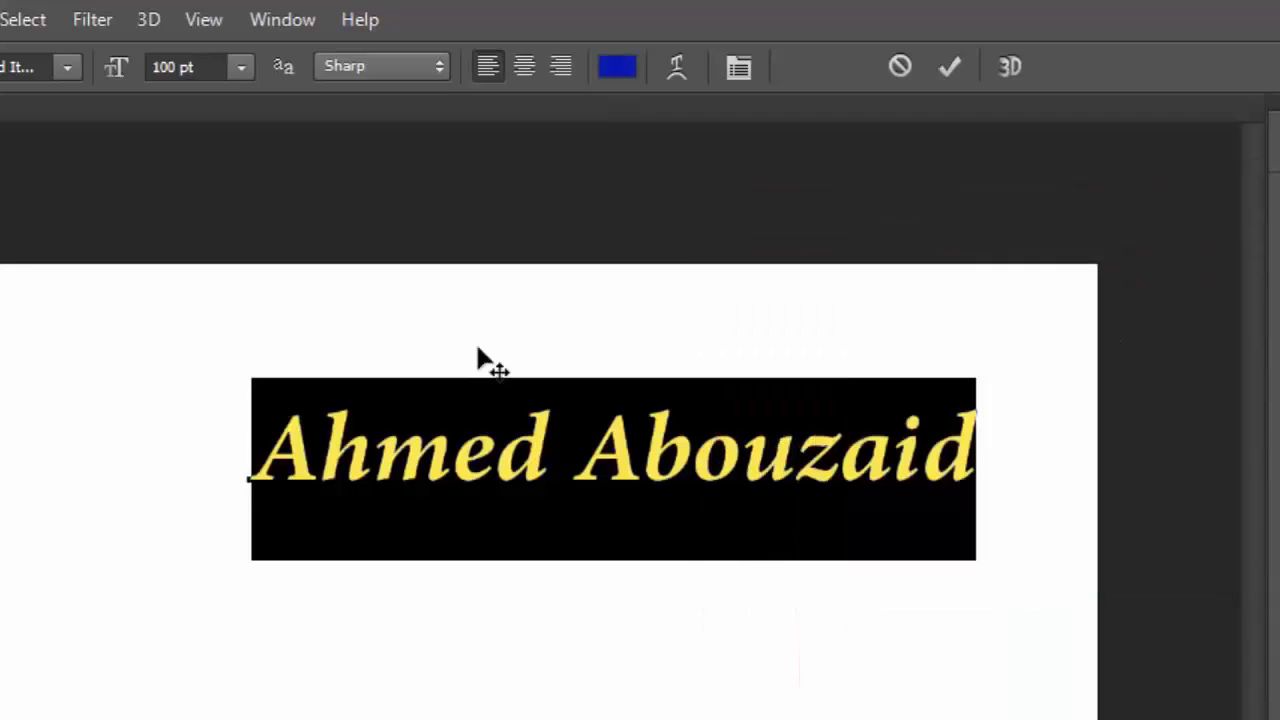
left_click(493, 450)
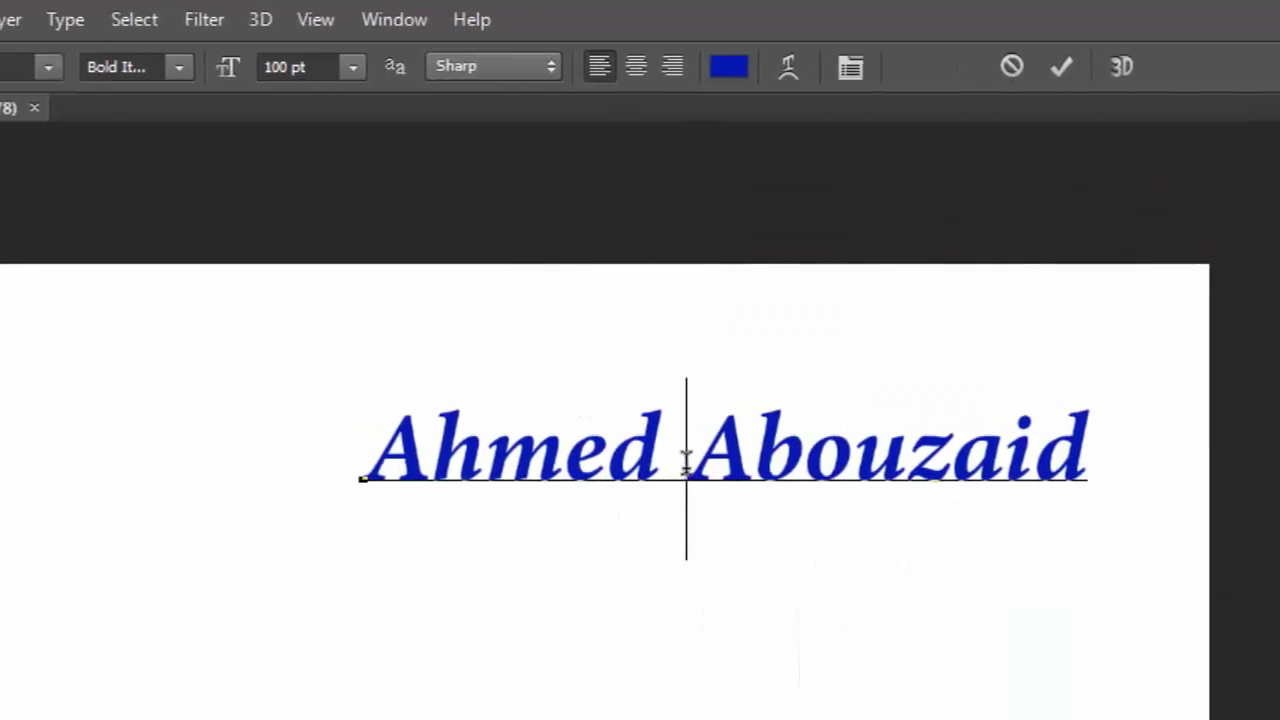
key("ctrl+a")
Change the name text's font to Bauhaus 93, after briefly trying System.
left_click(238, 67)
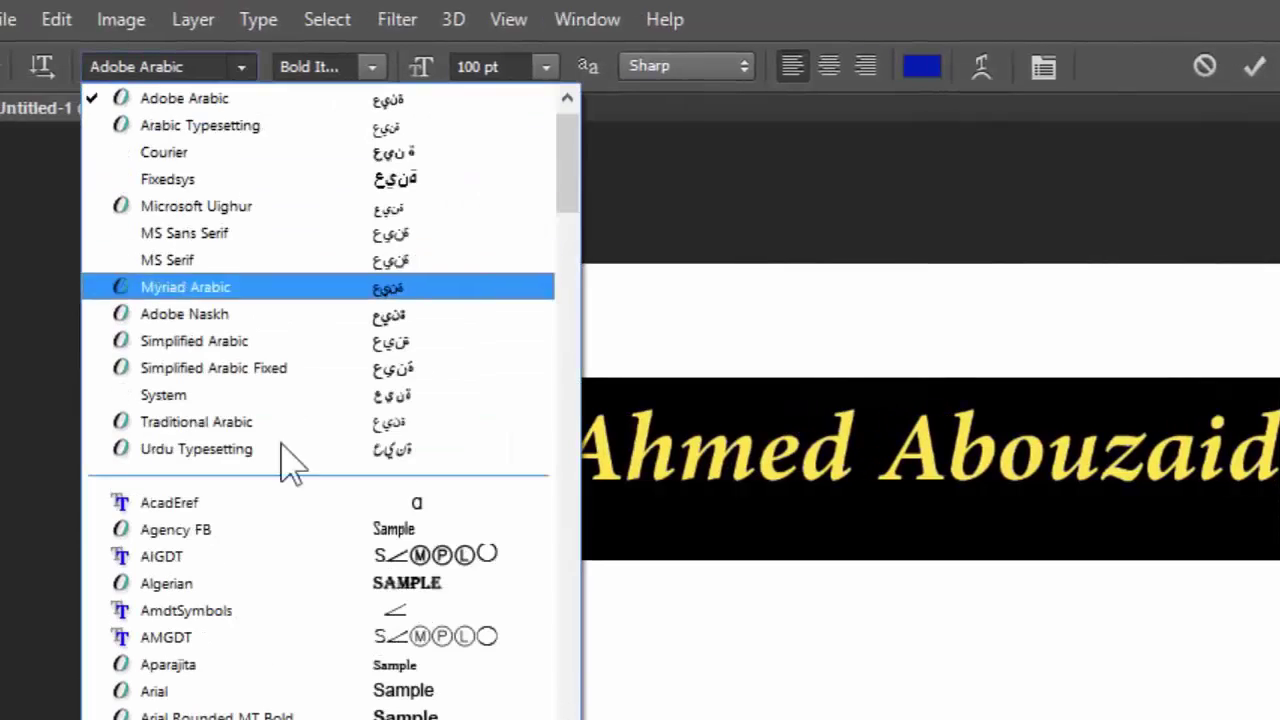
mouse_move(558, 184)
left_mouse_down()
mouse_move(563, 591)
mouse_move(563, 214)
mouse_move(580, 194)
left_mouse_up()
left_click(405, 316)
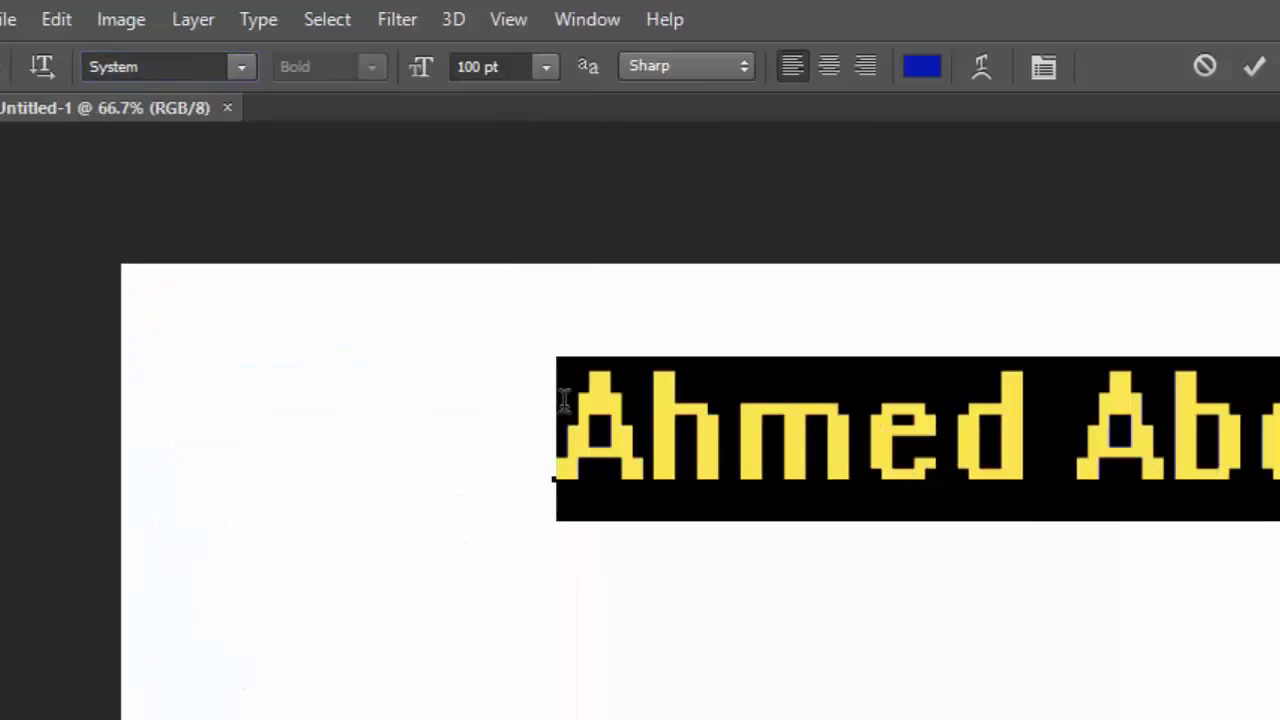
left_click(243, 68)
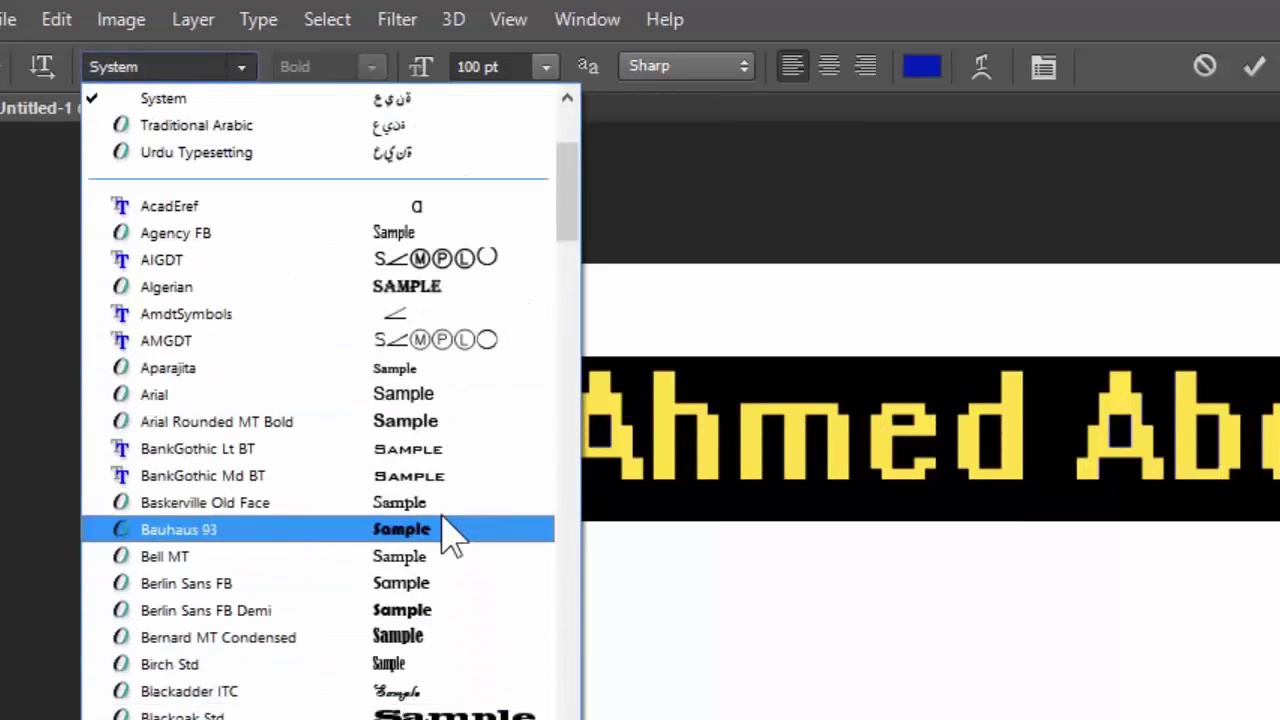
left_click(447, 532)
left_click(900, 443)
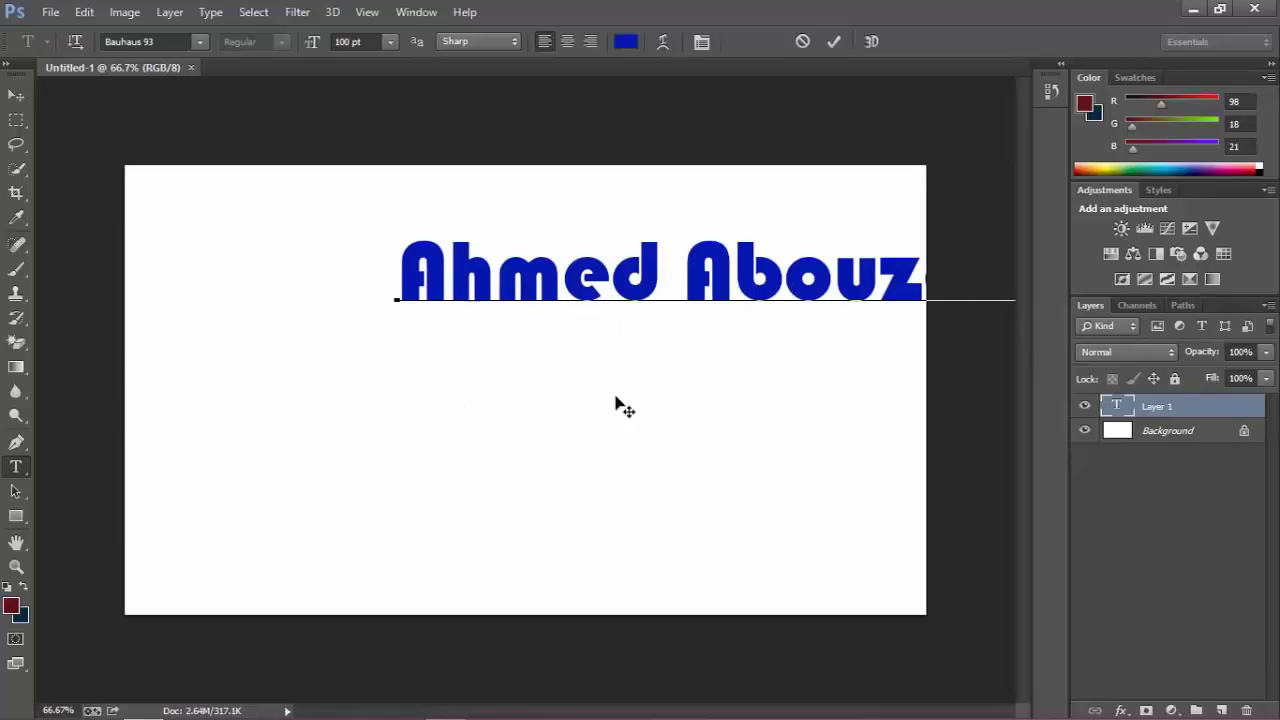
Drag the name text to the canvas centre, then reselect all its characters.
left_click(15, 97)
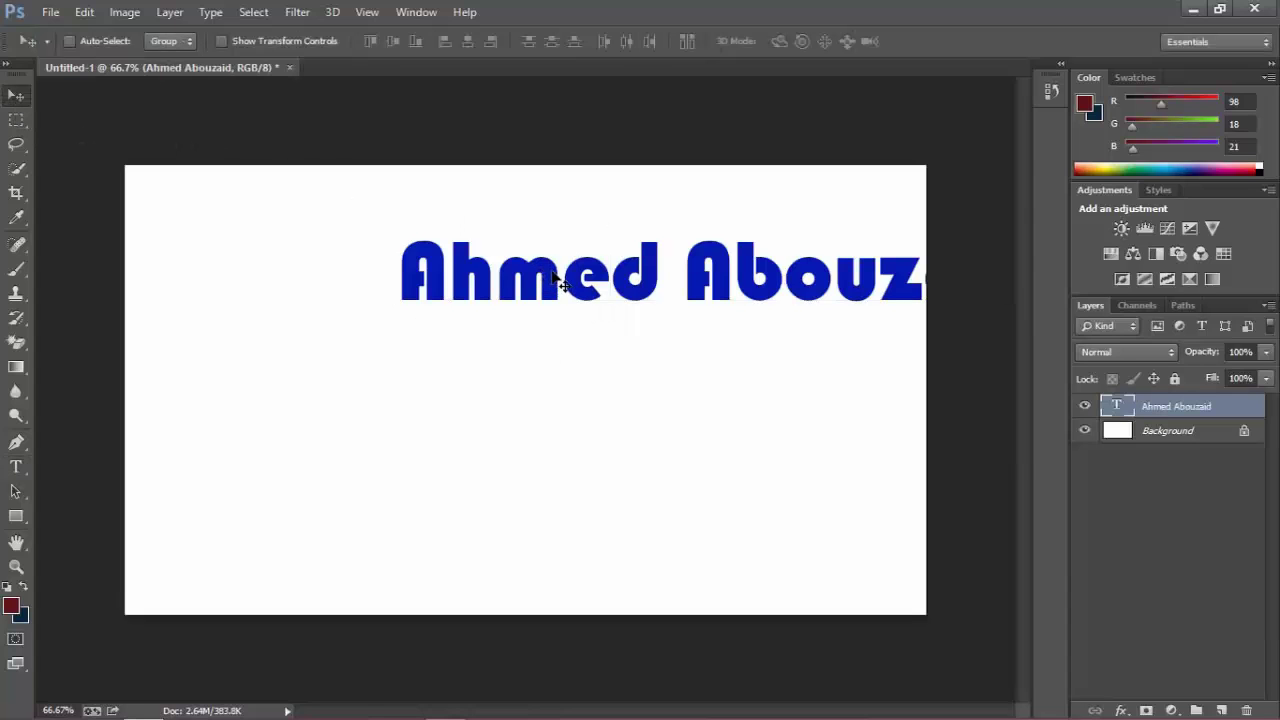
left_click_drag(552, 272, 369, 360)
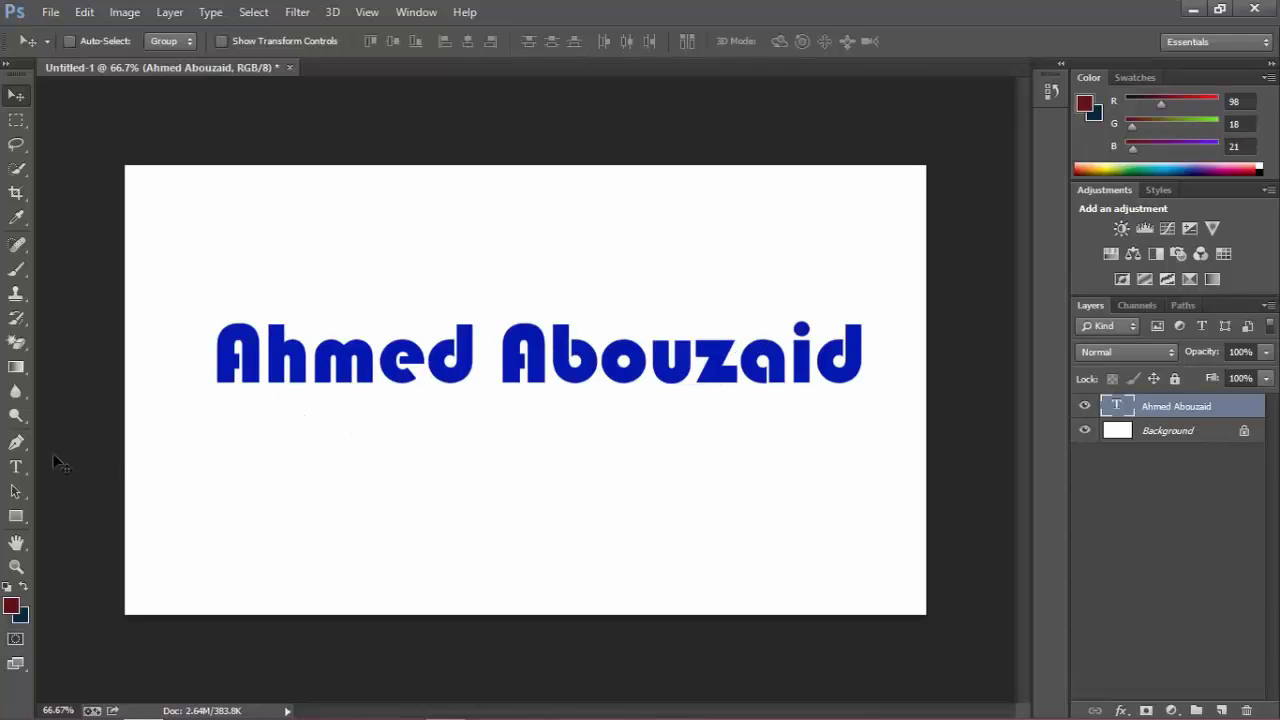
left_click(17, 467)
left_click(420, 362)
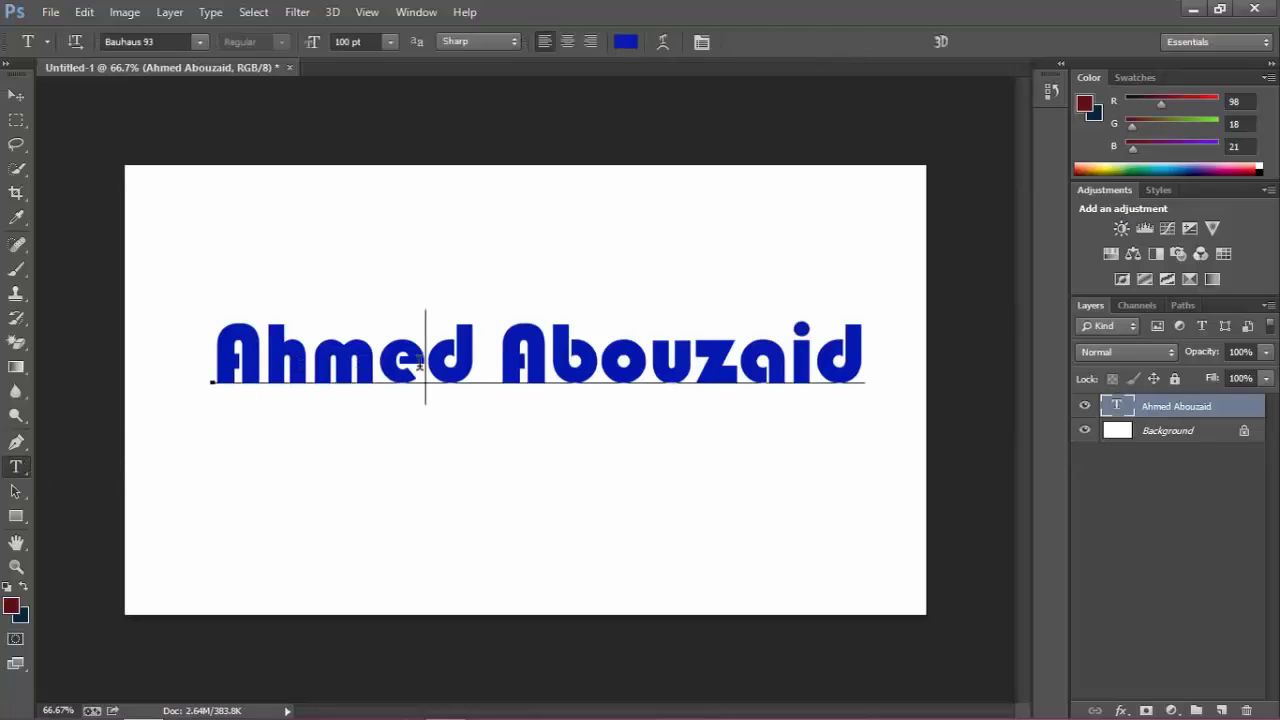
key("ctrl+a")
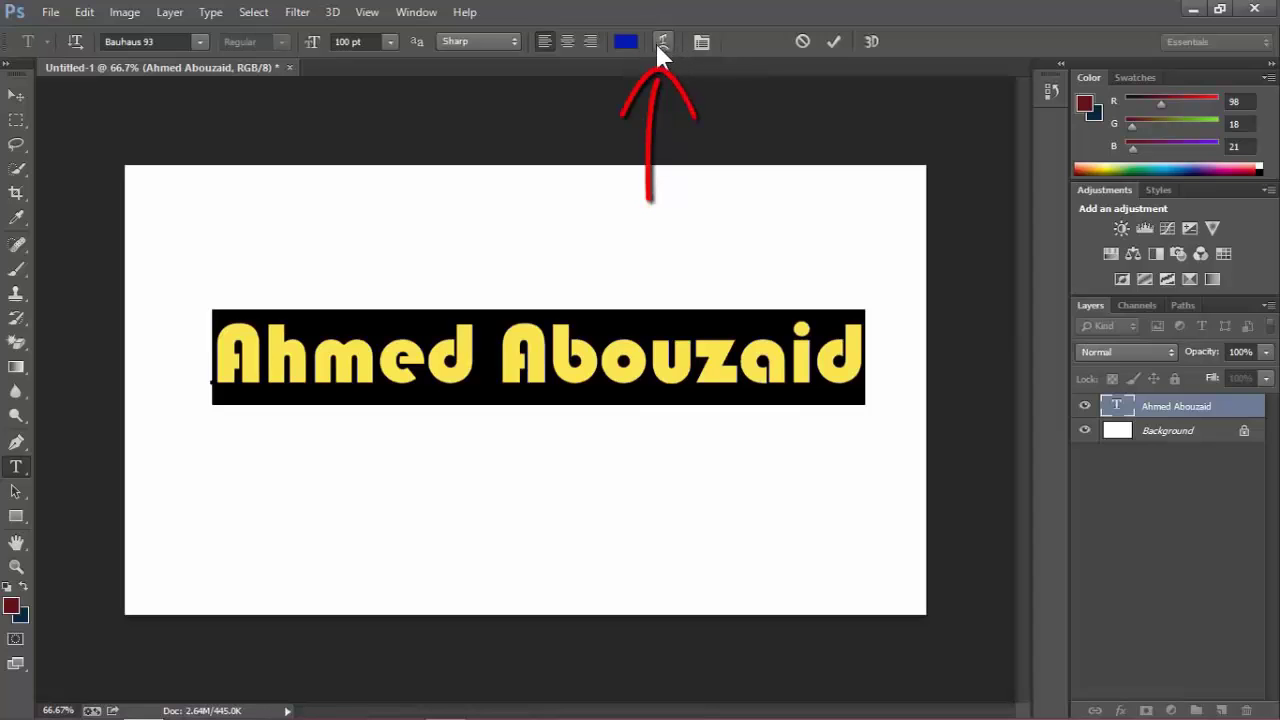
Apply an Arc warp: bend +53, horizontal distortion +69, vertical distortion +7.
left_click(658, 41)
left_click_drag(986, 153, 856, 28)
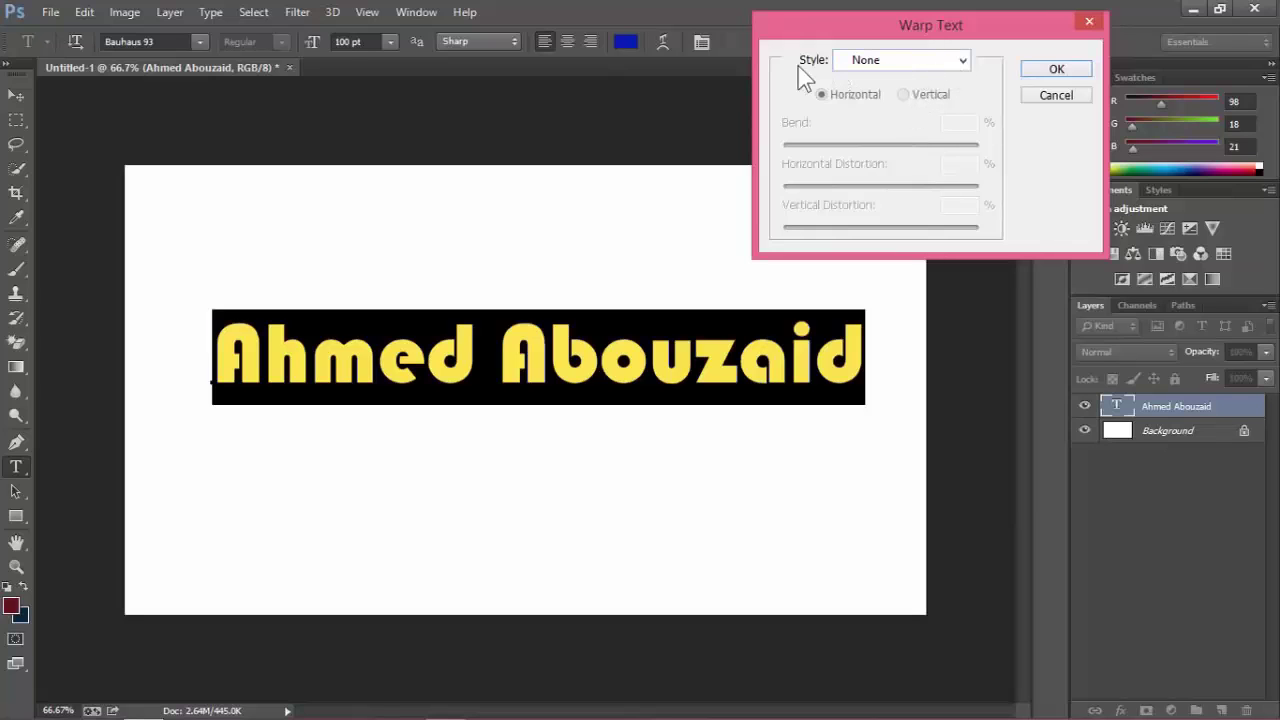
left_click(964, 63)
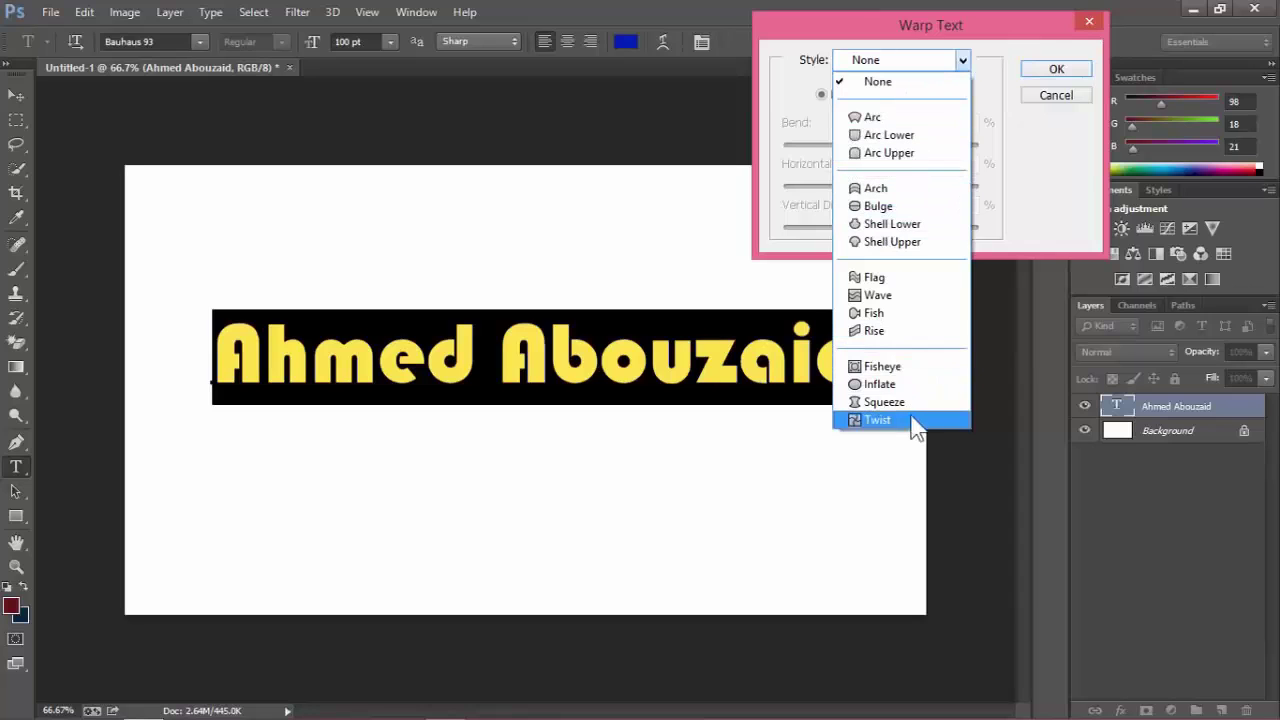
left_click(886, 115)
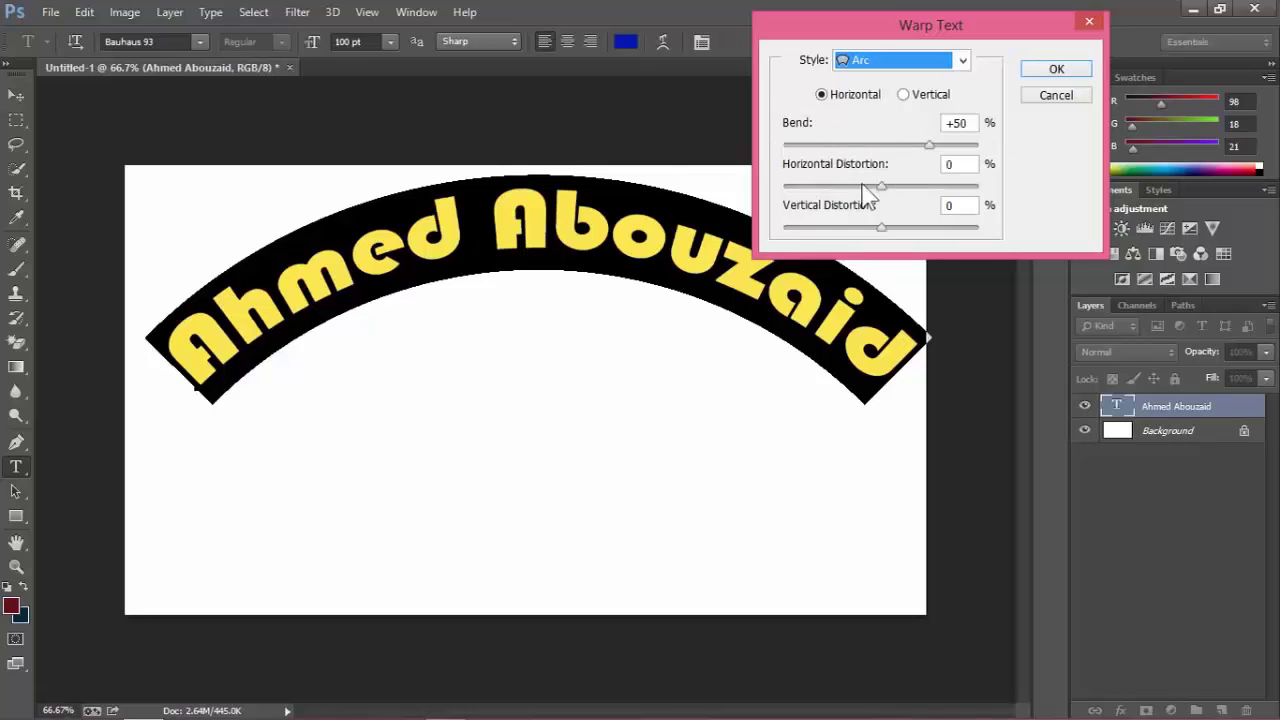
left_click_drag(929, 147, 948, 188)
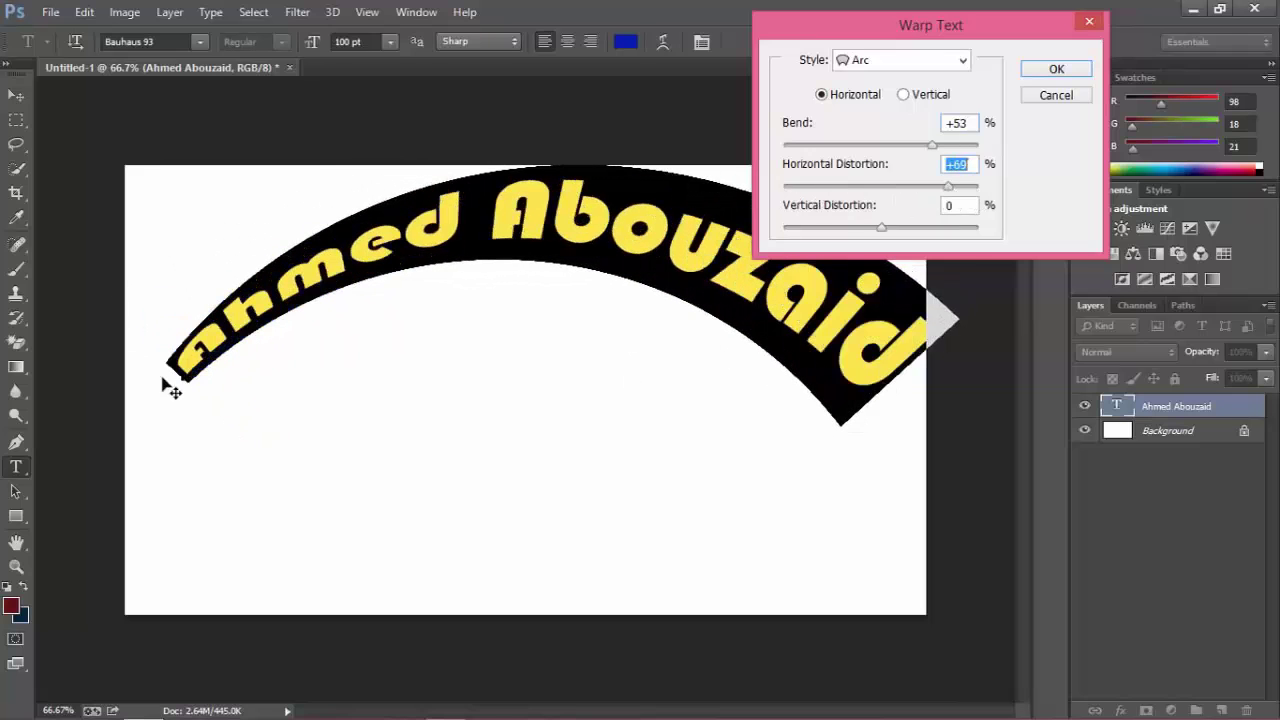
mouse_move(885, 237)
left_mouse_down()
mouse_move(943, 236)
mouse_move(855, 238)
mouse_move(888, 230)
left_mouse_up()
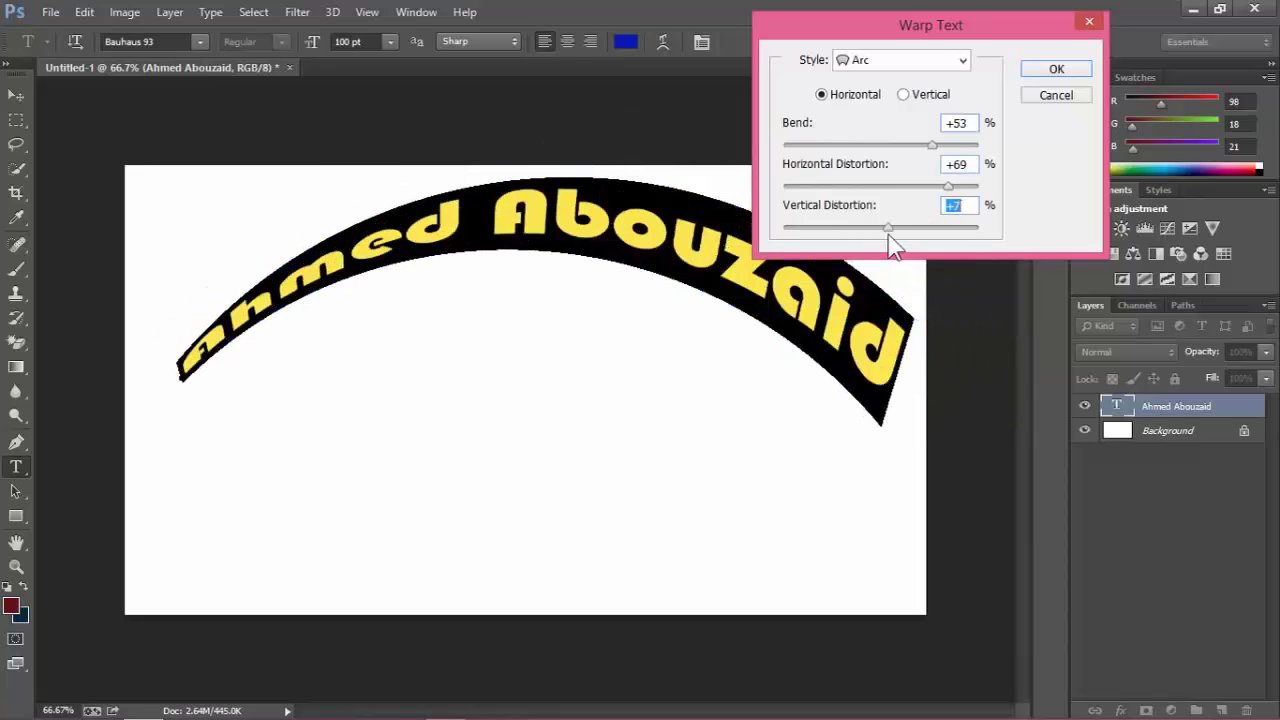
left_click(1056, 70)
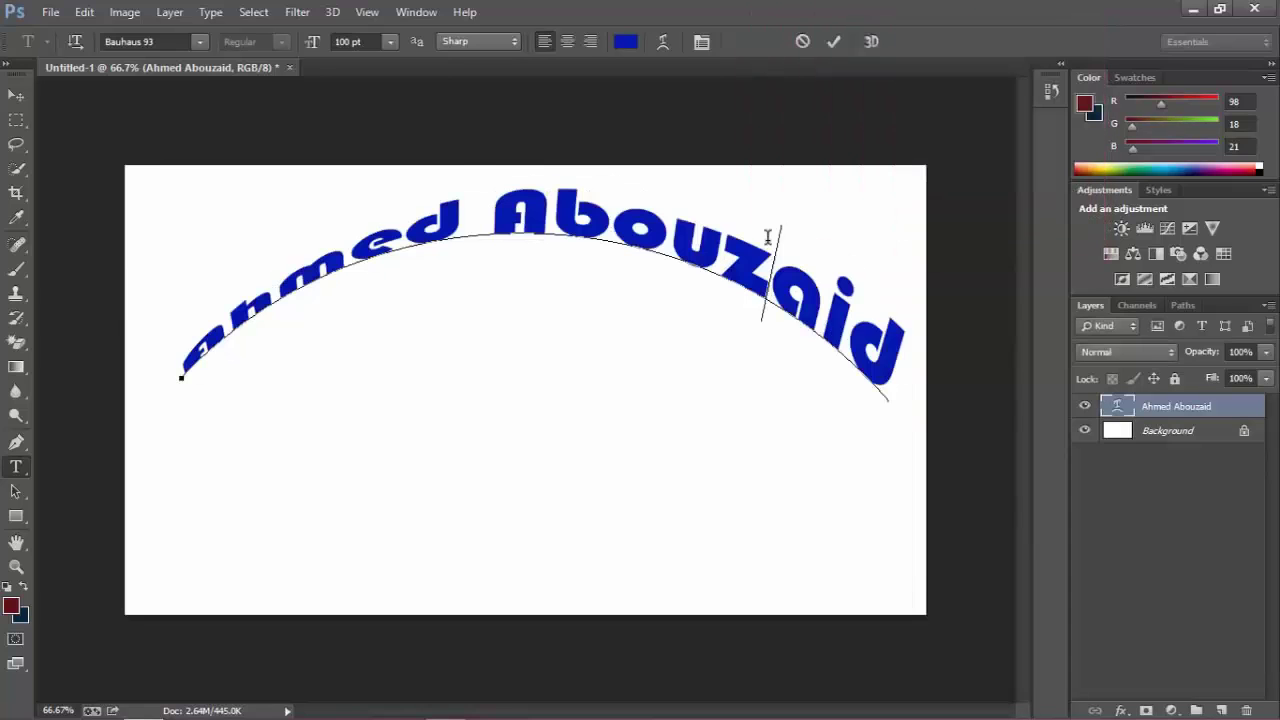
Select the warped name text, then clear the selection.
double_click(674, 250)
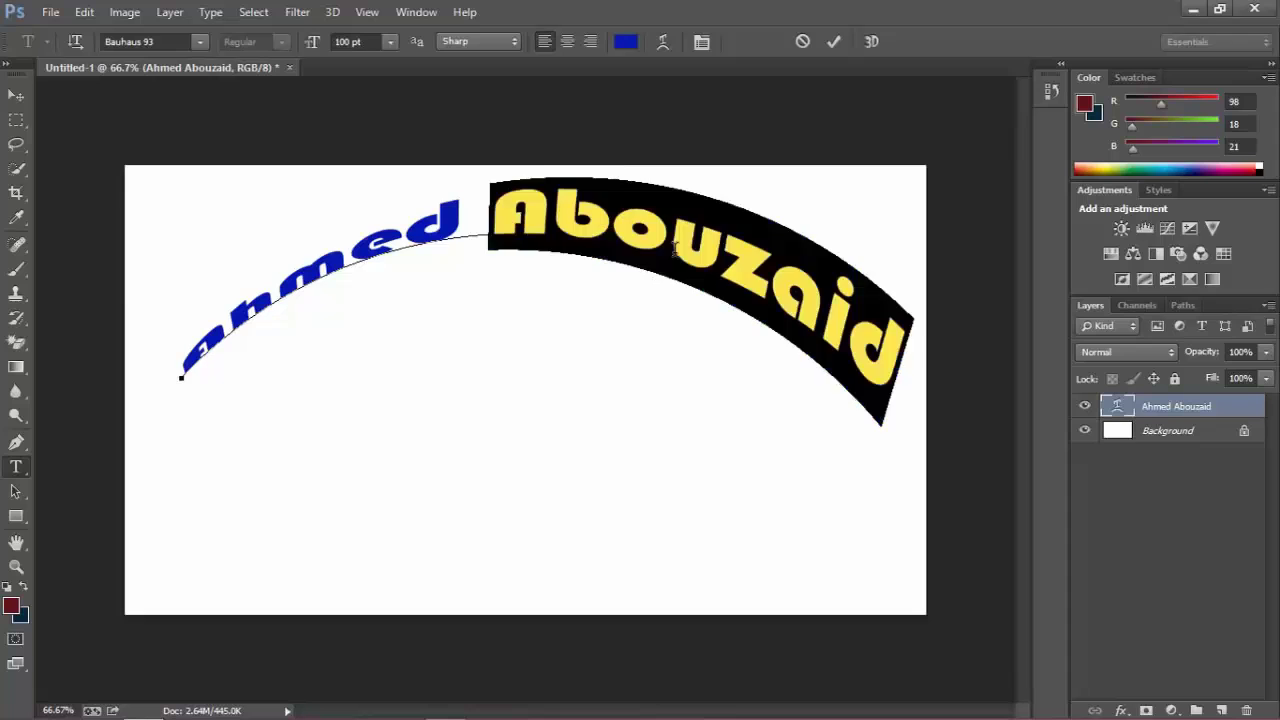
left_click(674, 250)
left_click(485, 228)
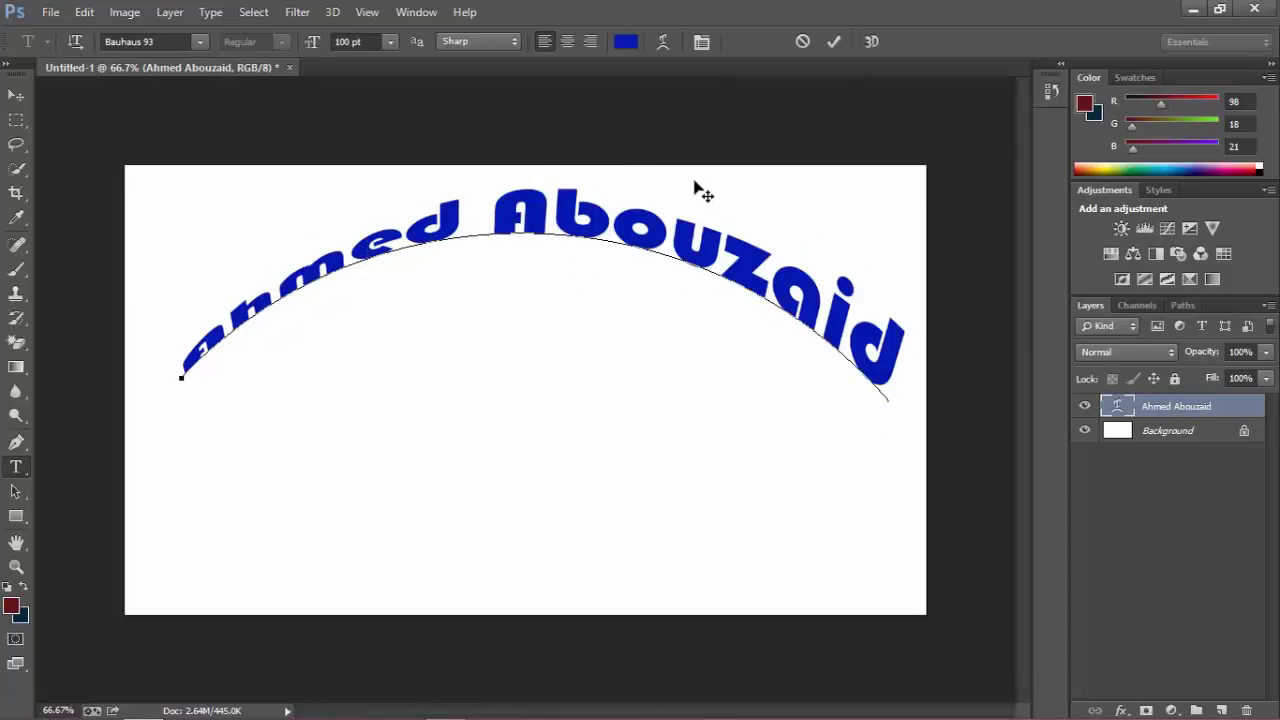
Revert to the Type Tool state in History, removing the arc warp.
left_click(1049, 92)
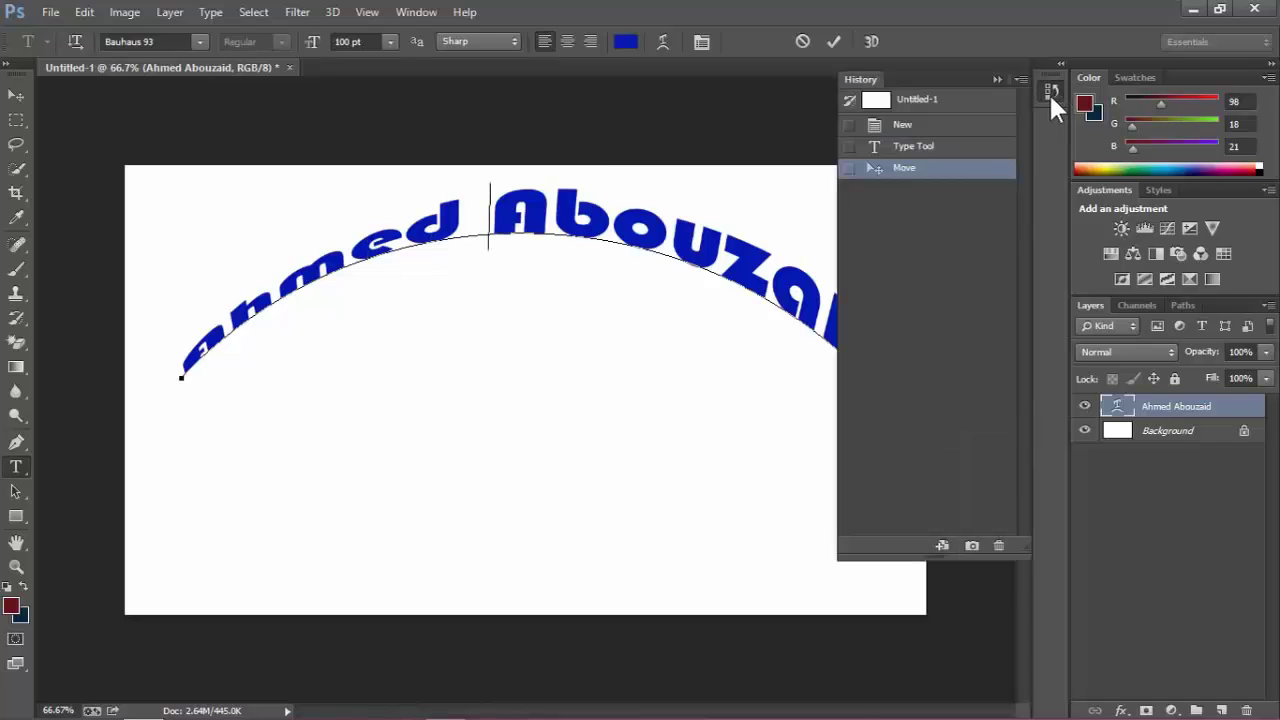
left_click(913, 147)
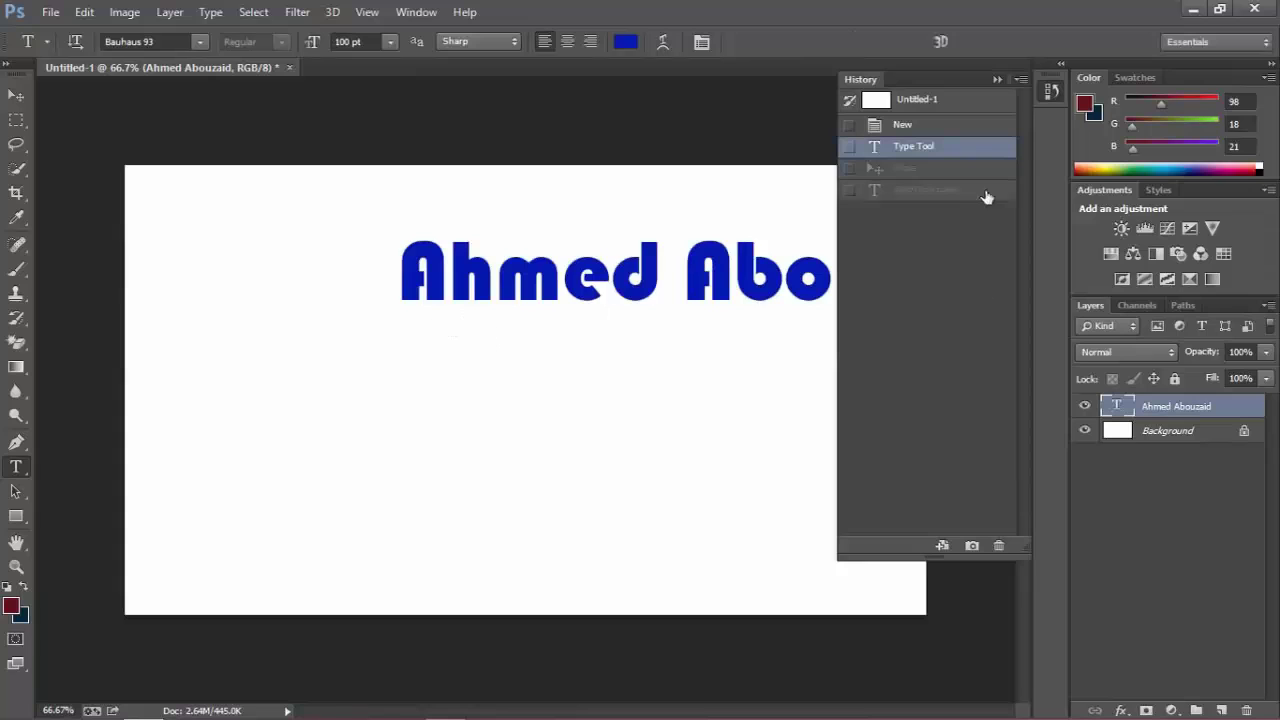
left_click(996, 79)
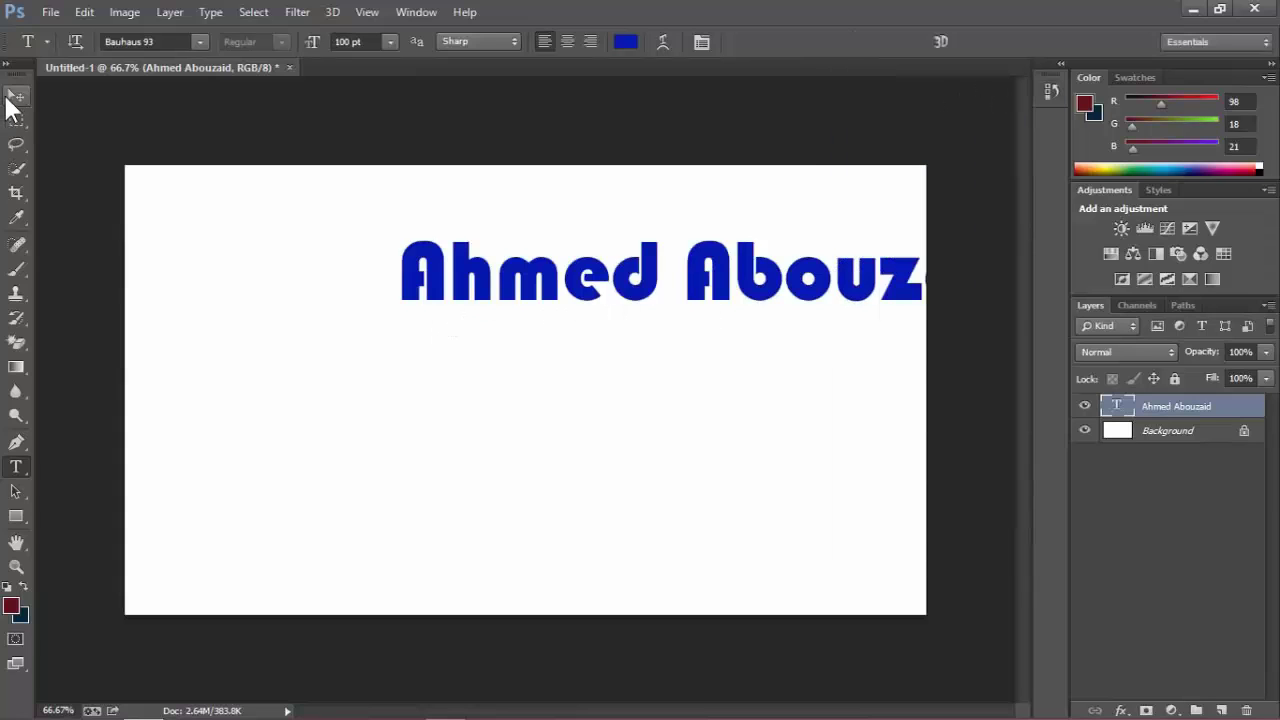
Centre the straight name text on the canvas and commit the text.
left_click(14, 96)
left_click_drag(558, 313, 361, 376)
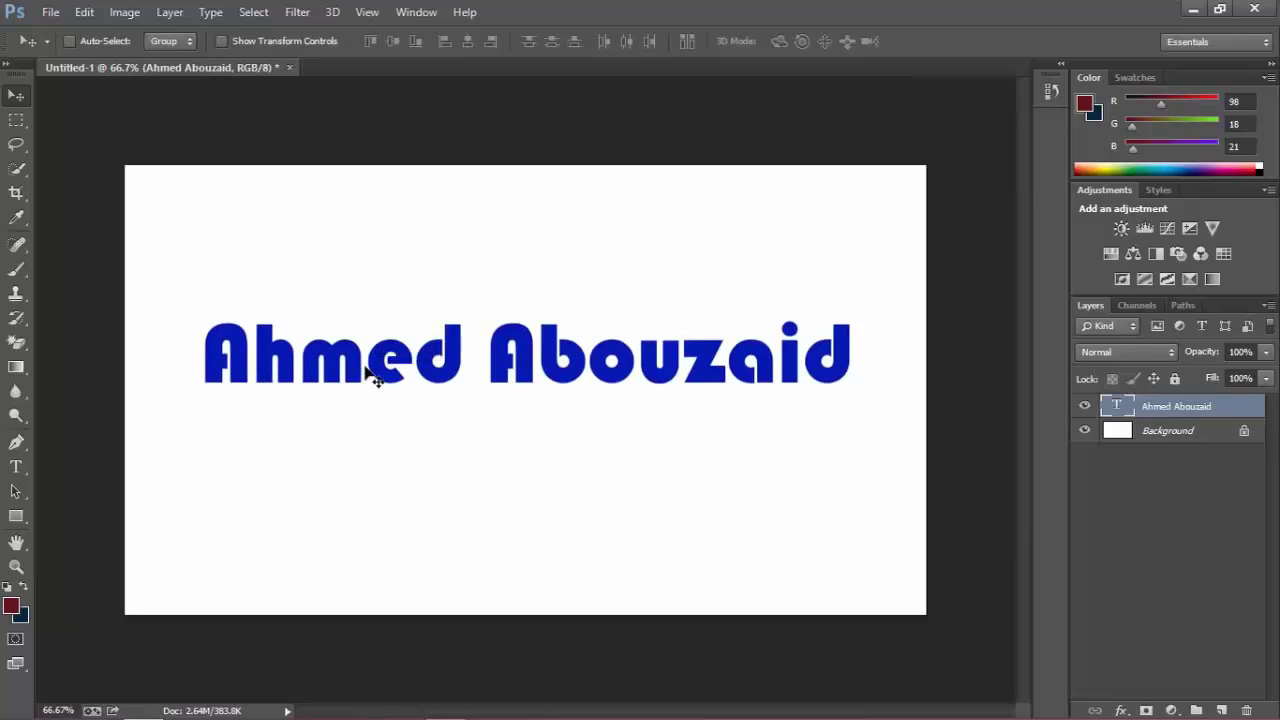
left_click(18, 465)
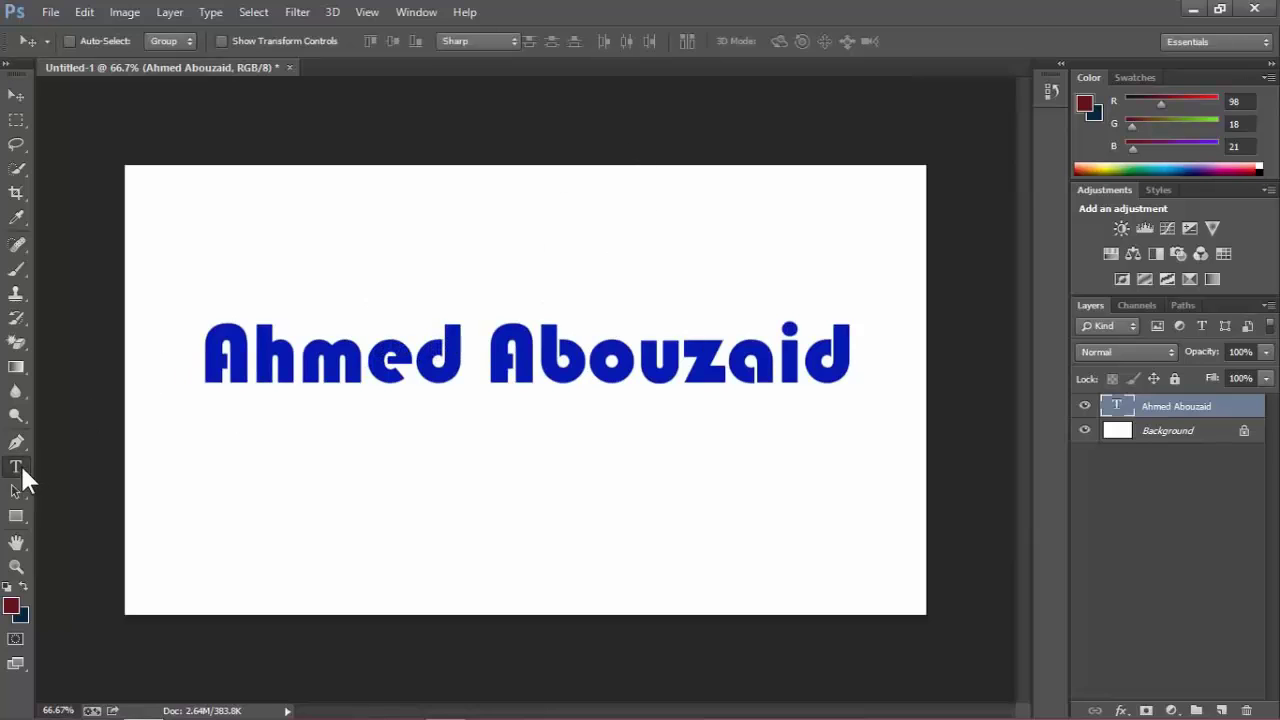
triple_click(364, 368)
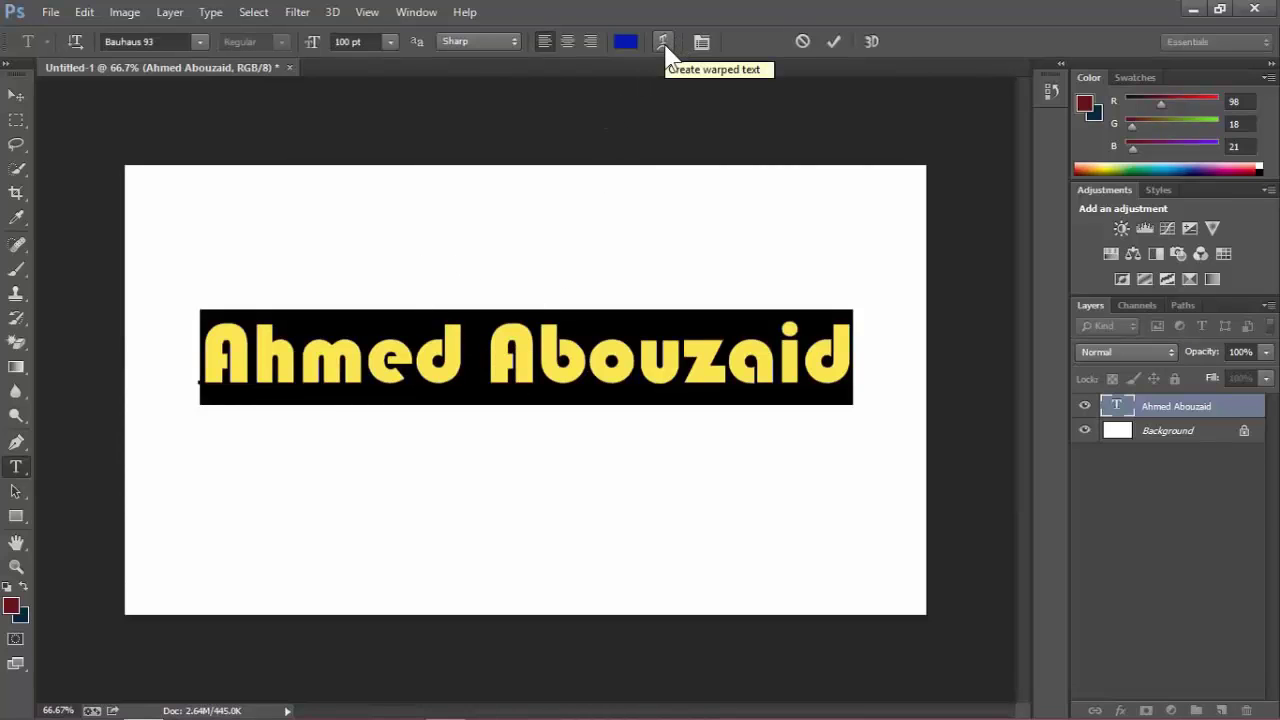
left_click(661, 41)
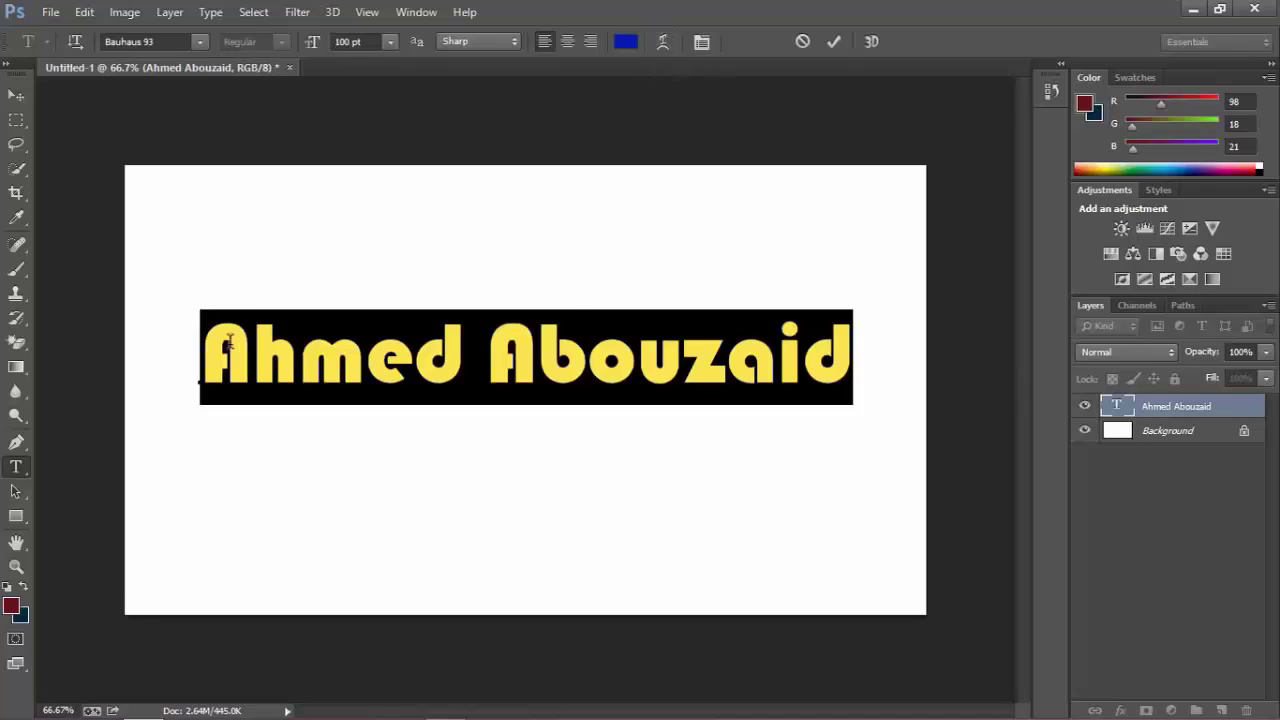
left_click(622, 378)
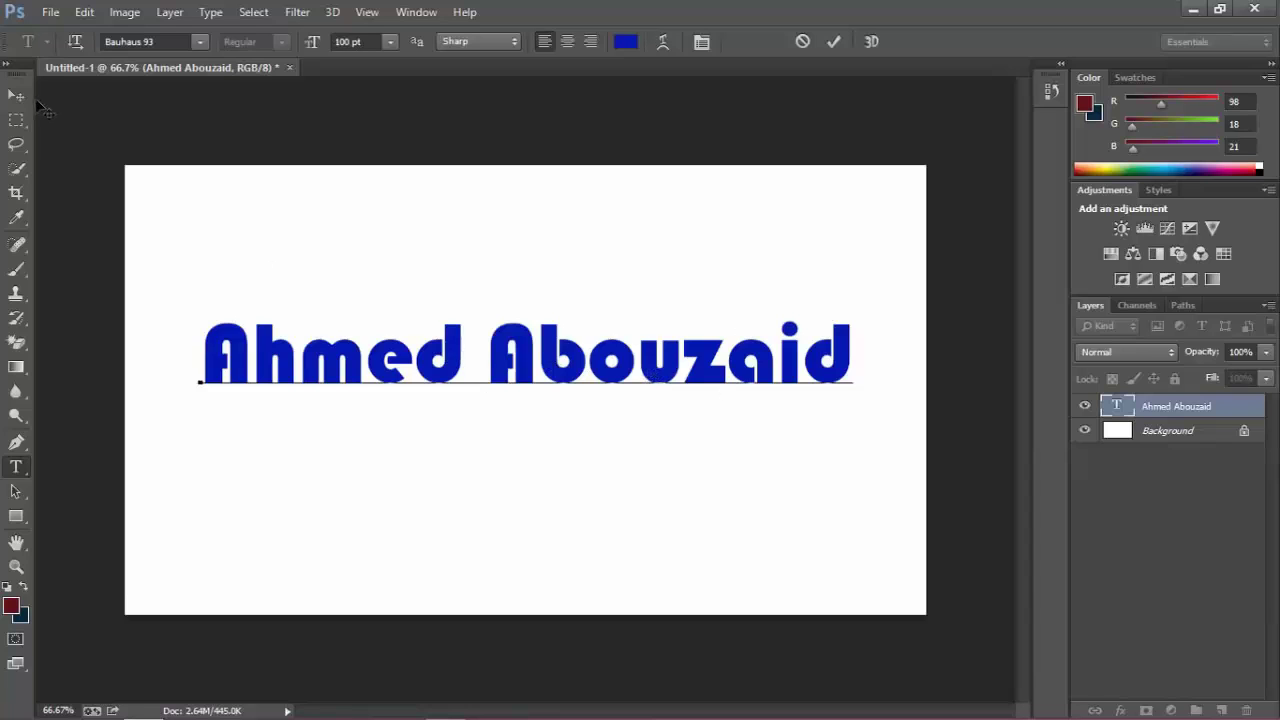
left_click(16, 94)
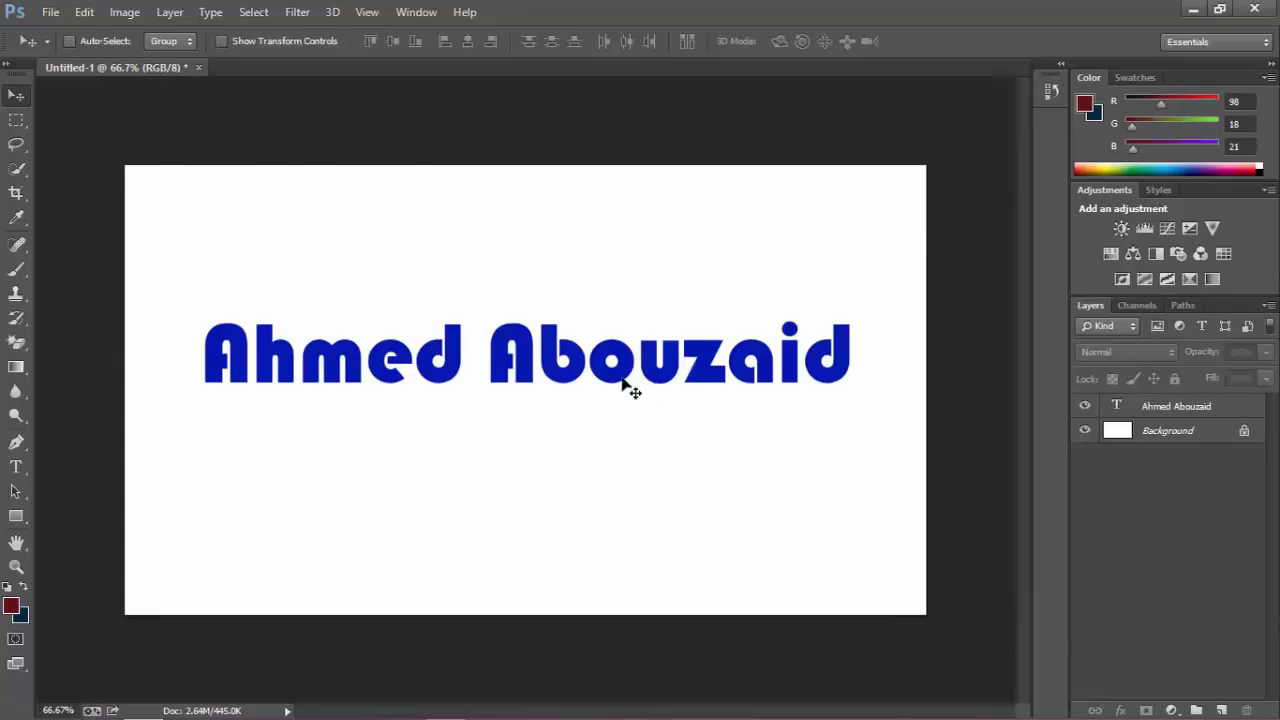
Dismiss the 'no layers selected' errors, select the name text layer, and open the fx list.
left_click(595, 375)
left_click(614, 277)
left_click(620, 382)
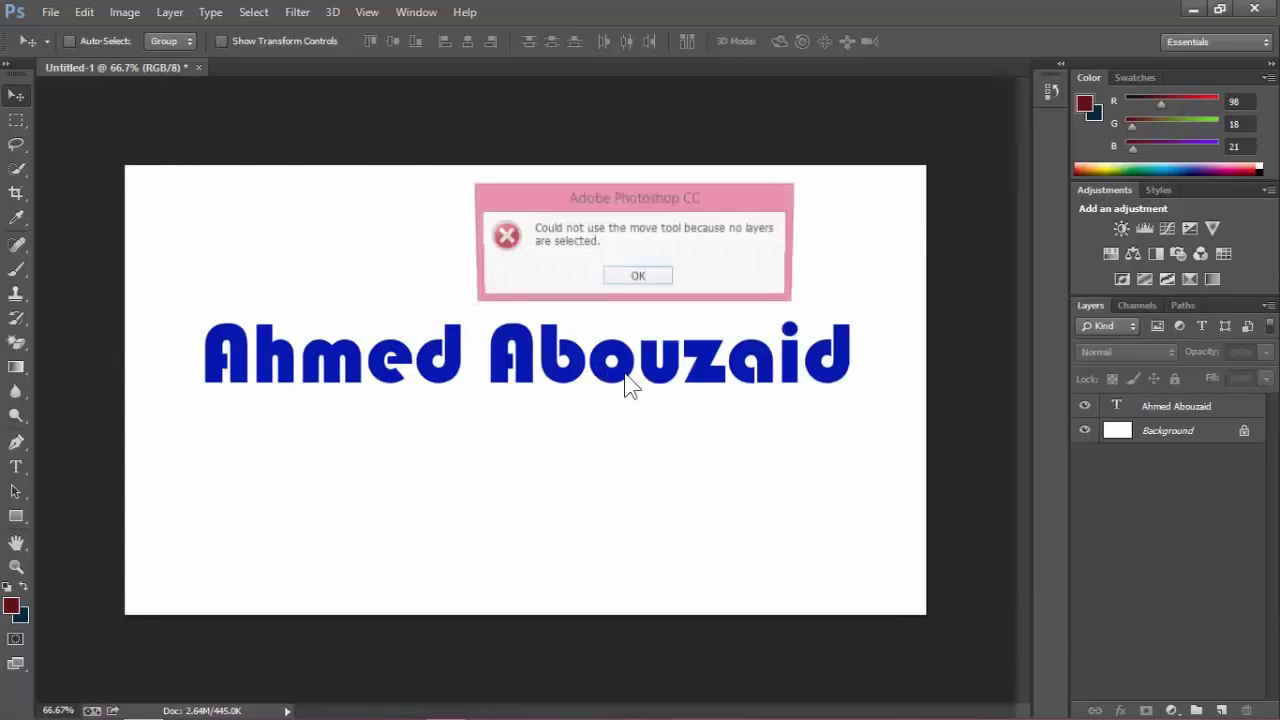
left_click(638, 279)
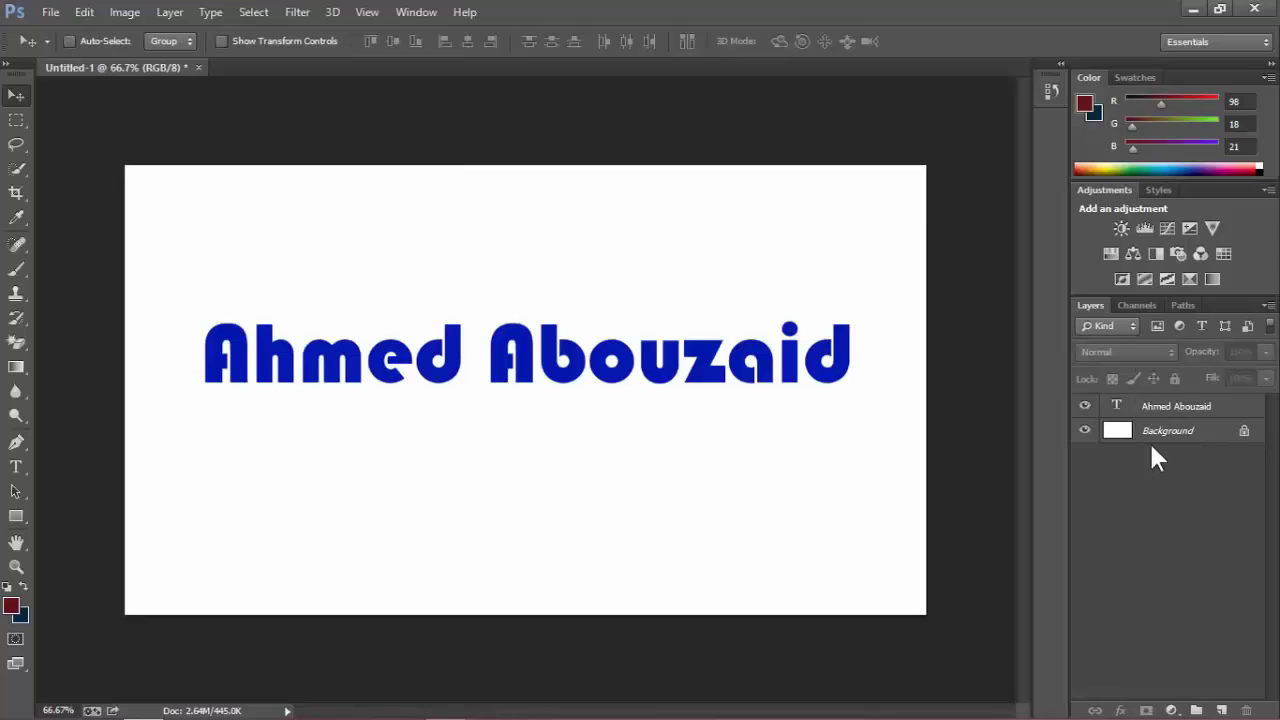
left_click(1157, 408)
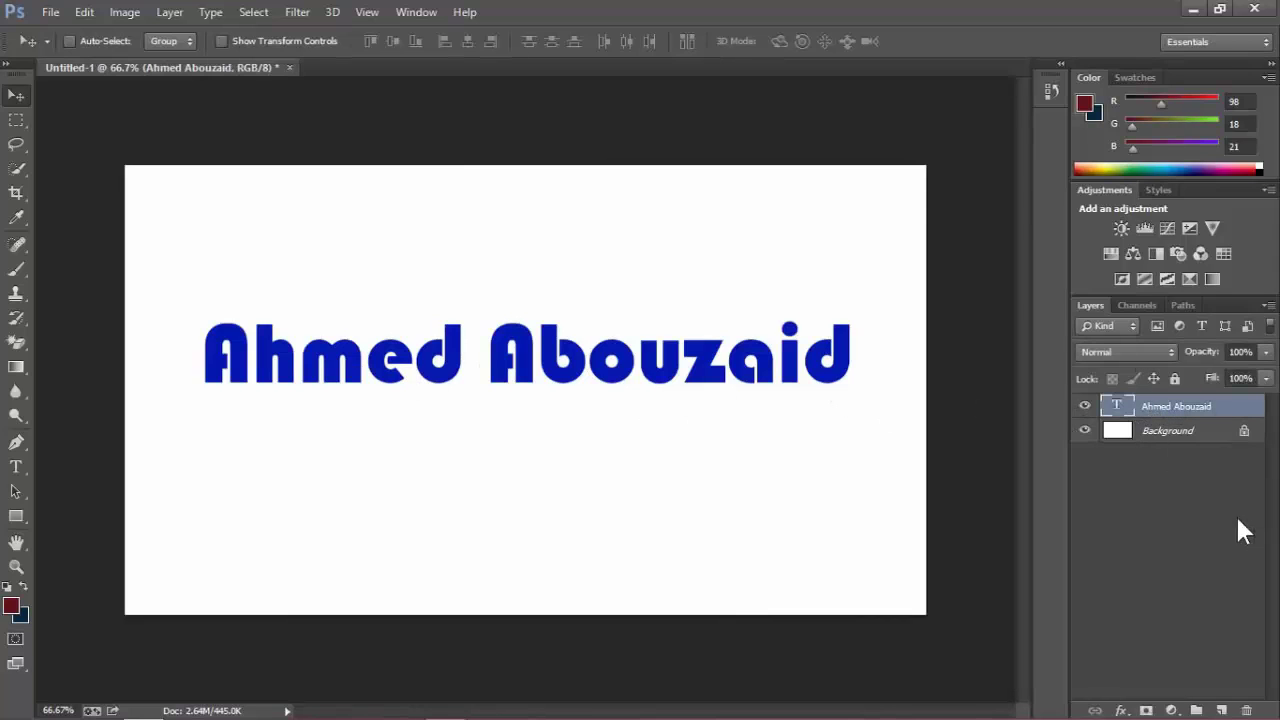
left_click(1120, 710)
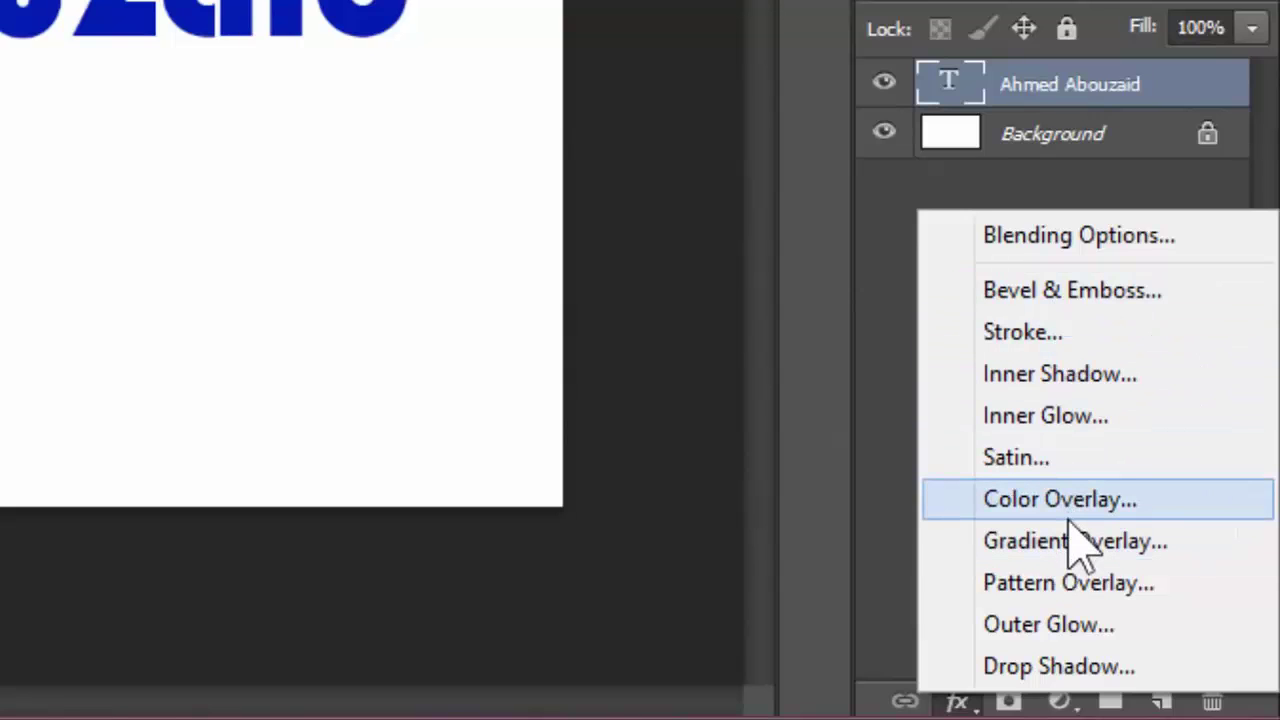
Add a 7 px black Stroke, positioned Outside at 100% opacity, to the name text layer.
left_click(1085, 360)
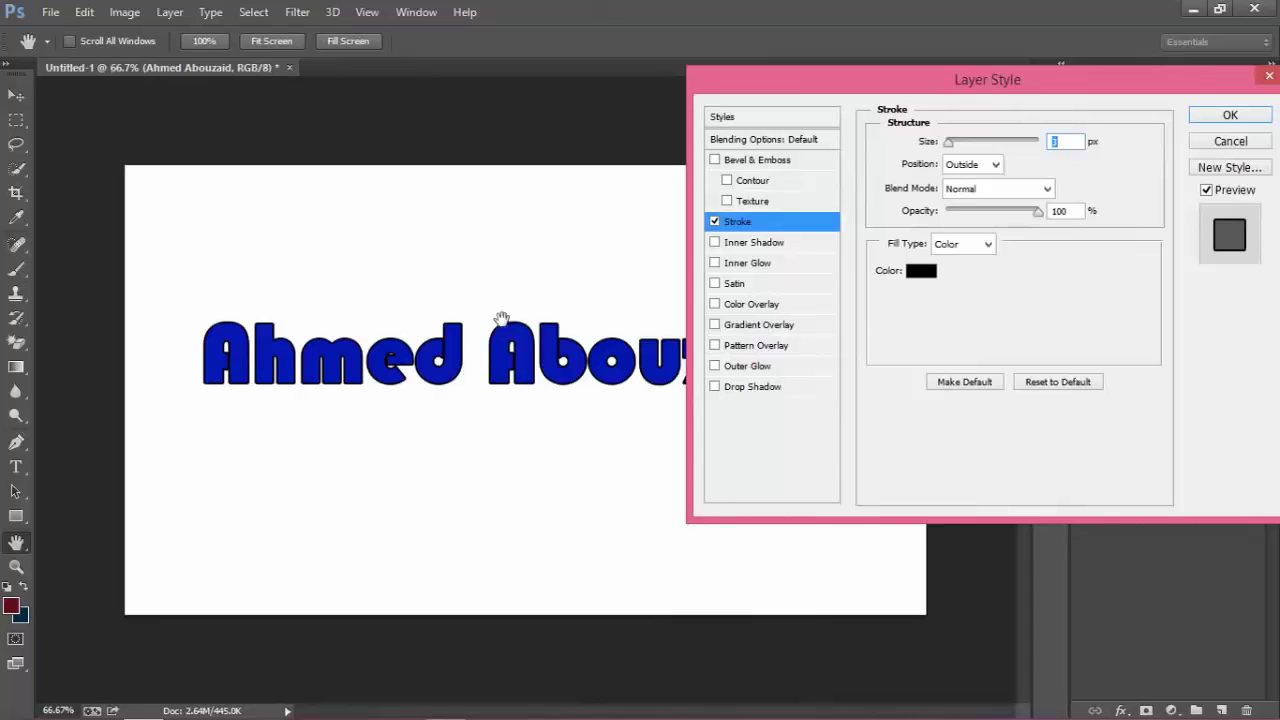
left_click_drag(845, 92, 716, 129)
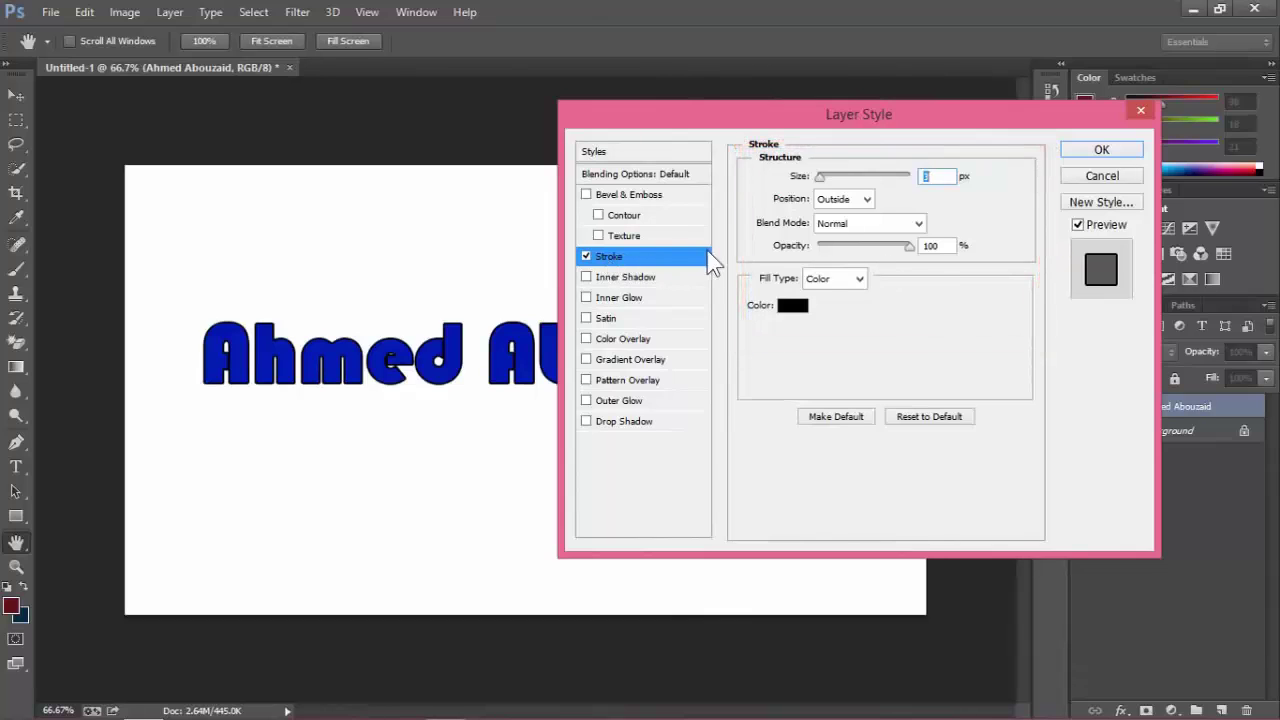
left_click_drag(829, 118, 912, 121)
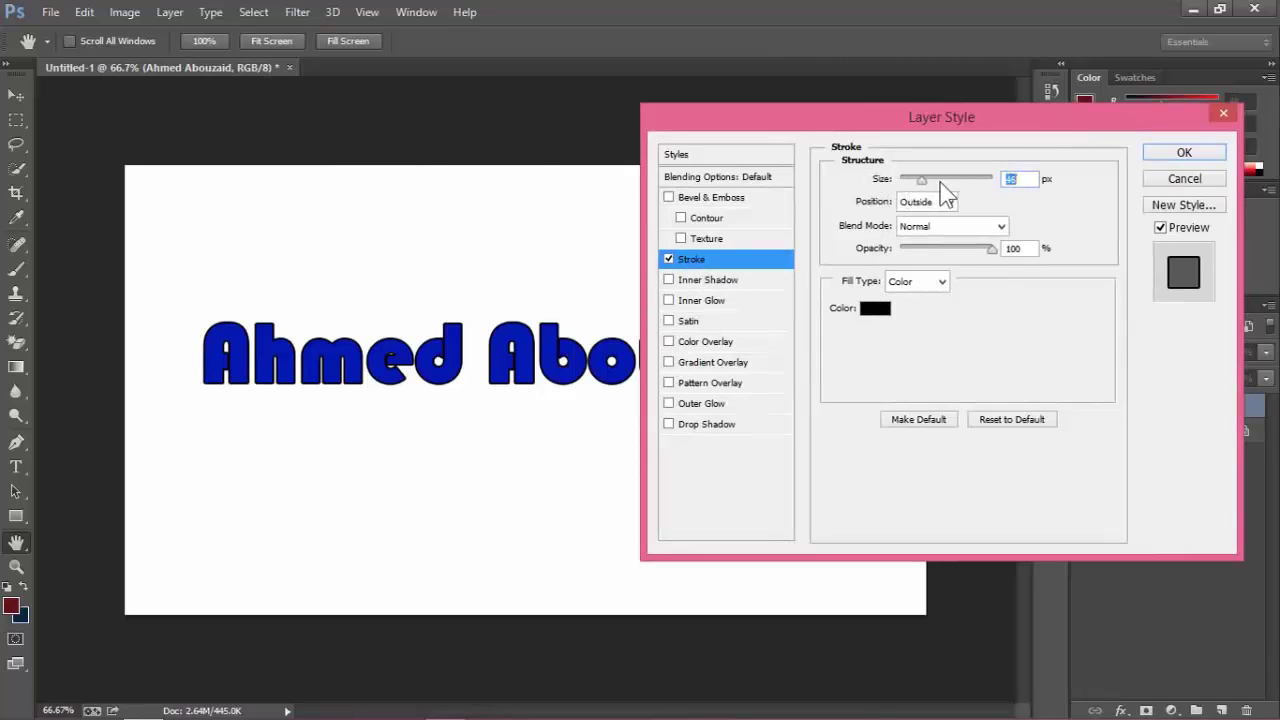
left_click_drag(940, 182, 910, 188)
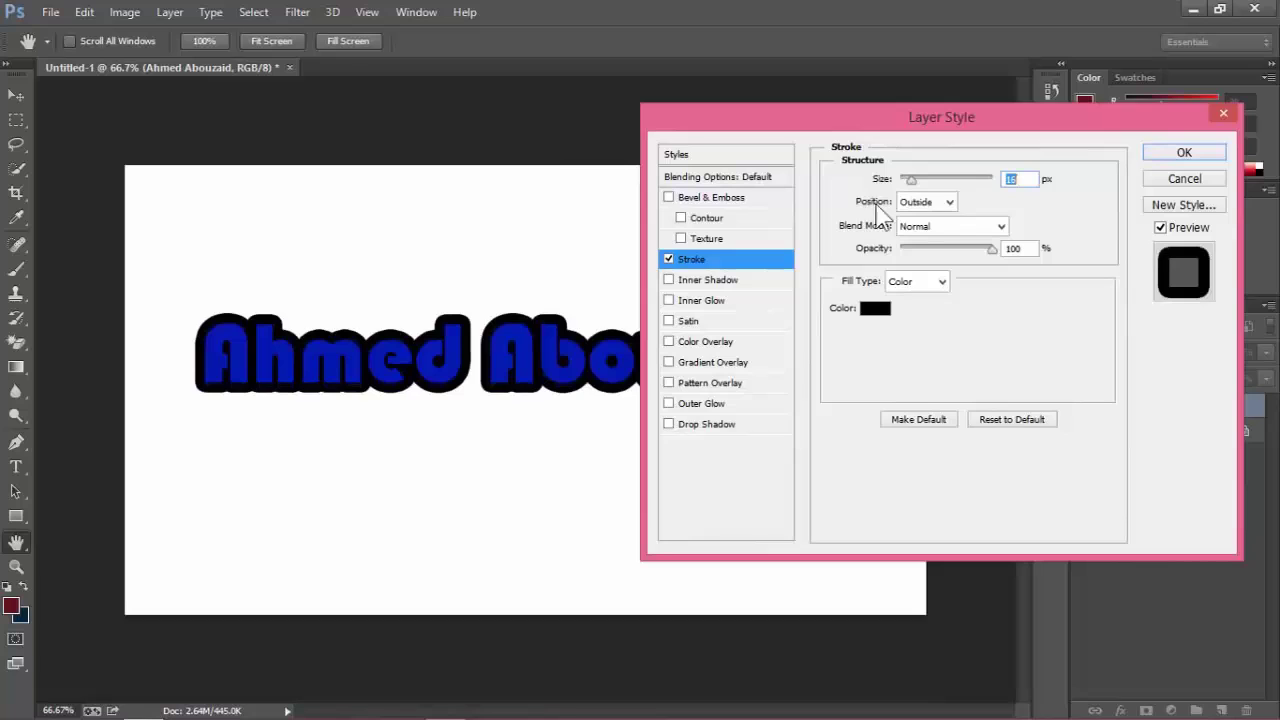
left_click(950, 203)
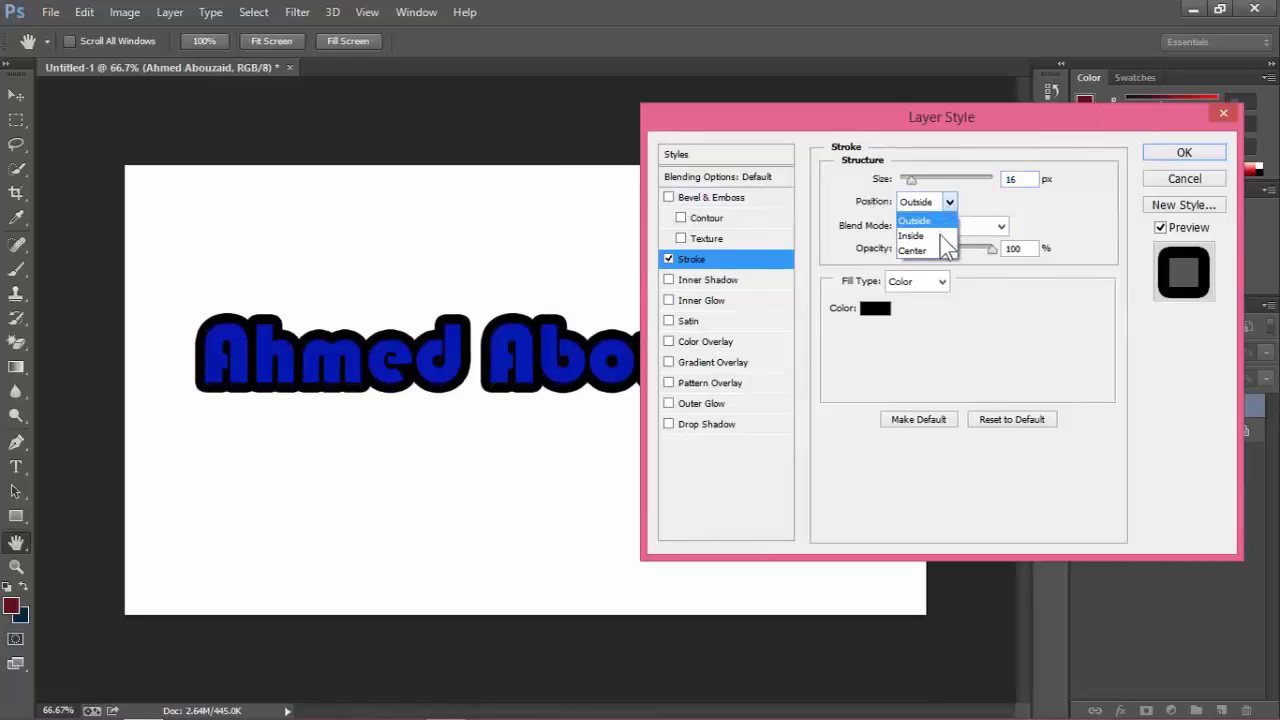
left_click(945, 238)
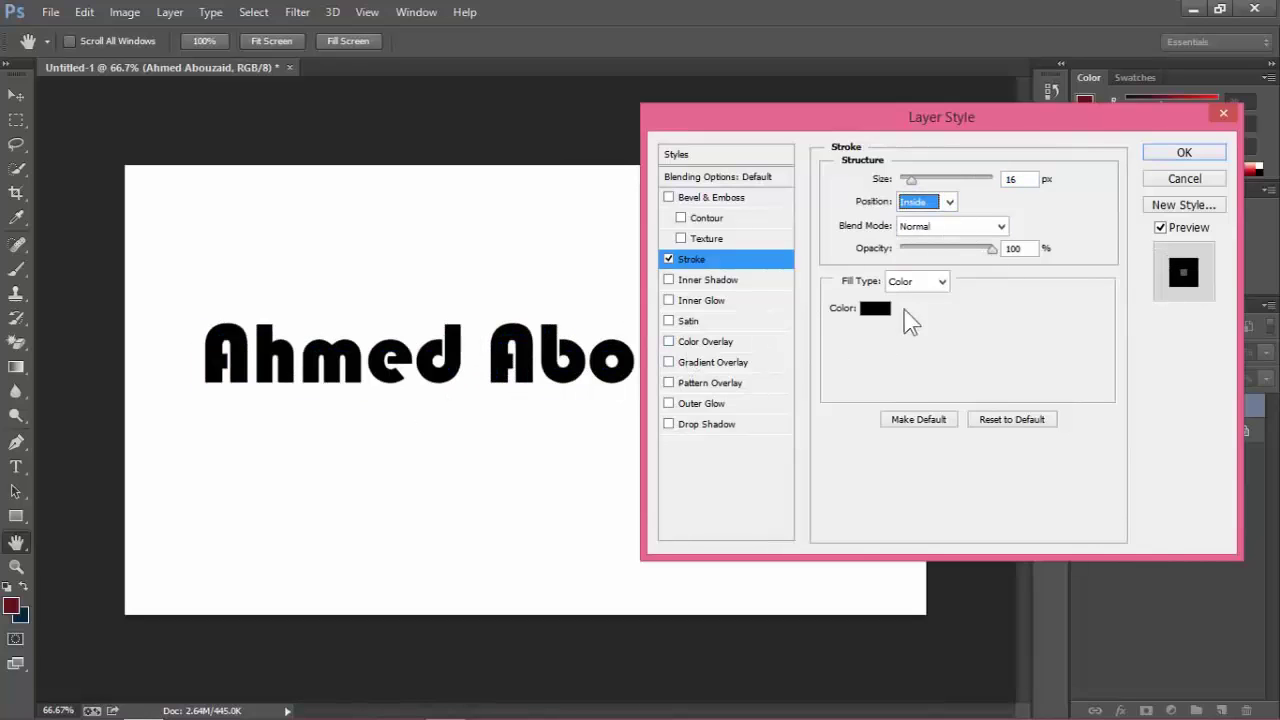
left_click_drag(914, 180, 906, 180)
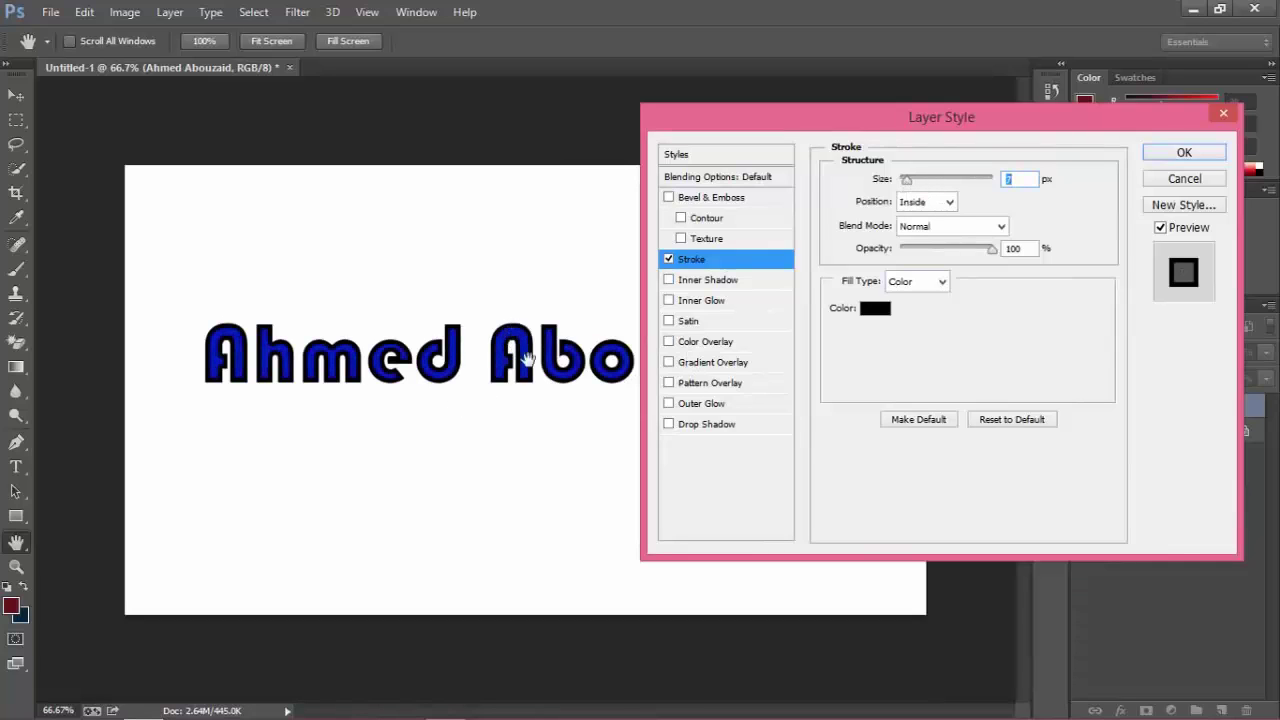
left_click(950, 202)
left_click(915, 220)
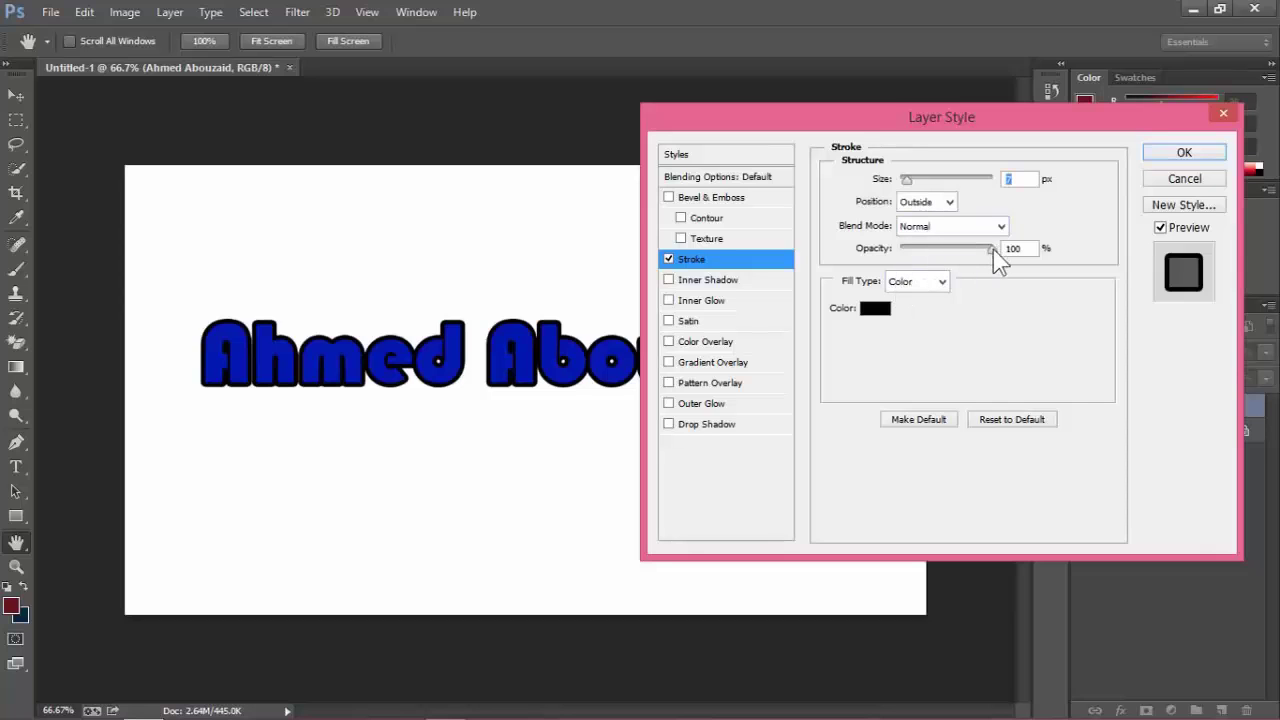
mouse_move(993, 249)
left_mouse_down()
mouse_move(882, 250)
mouse_move(1024, 252)
left_mouse_up()
left_click(875, 312)
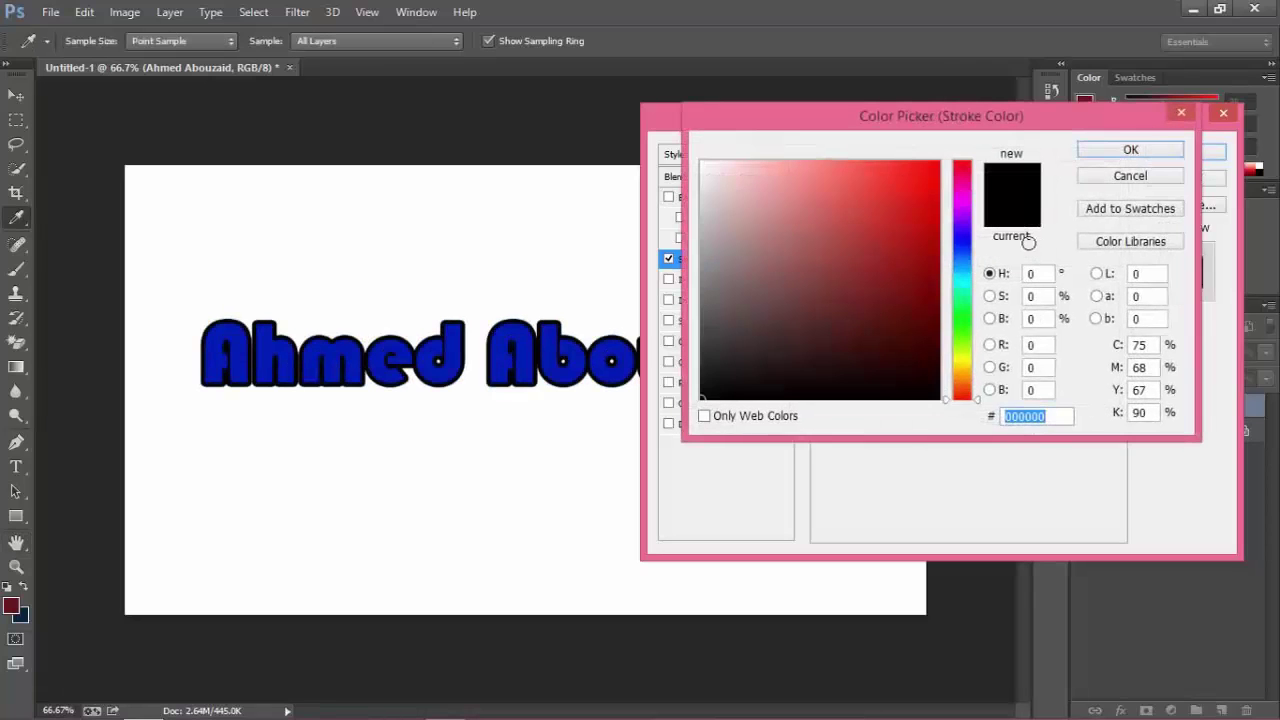
left_click(933, 246)
mouse_move(963, 300)
left_mouse_down()
mouse_move(963, 285)
mouse_move(945, 312)
left_mouse_up()
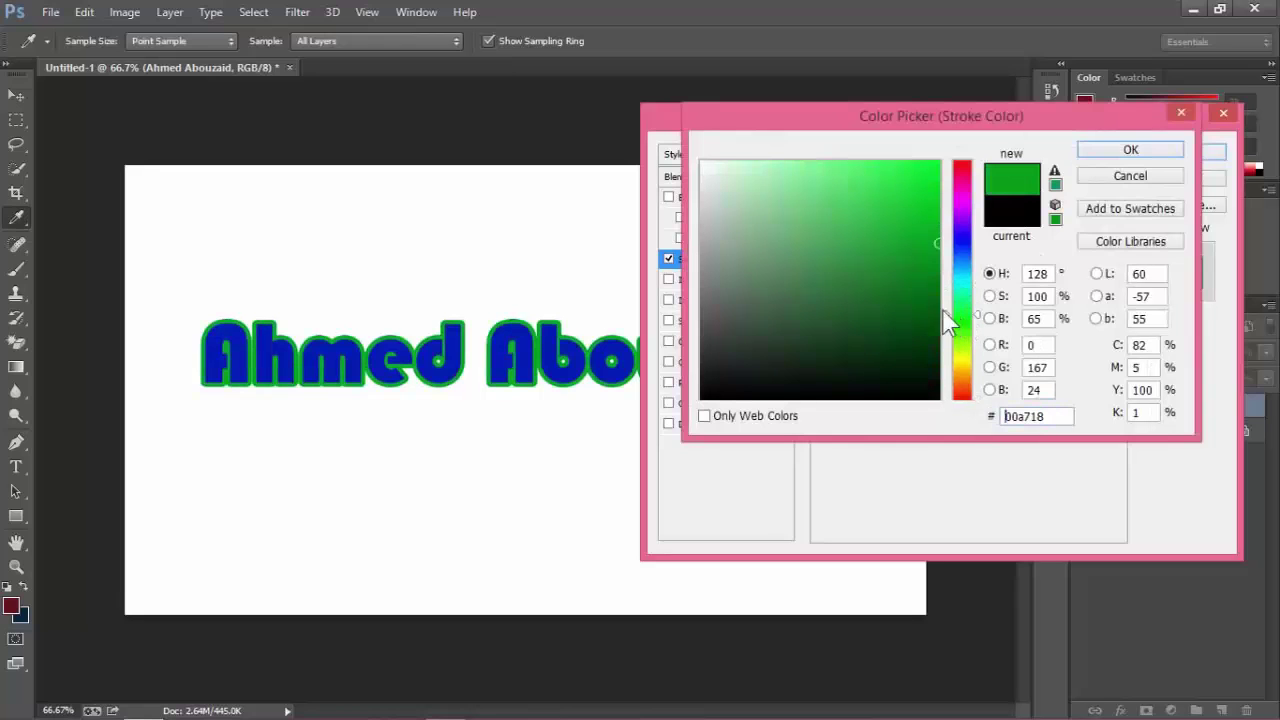
left_click(963, 361)
left_click(966, 381)
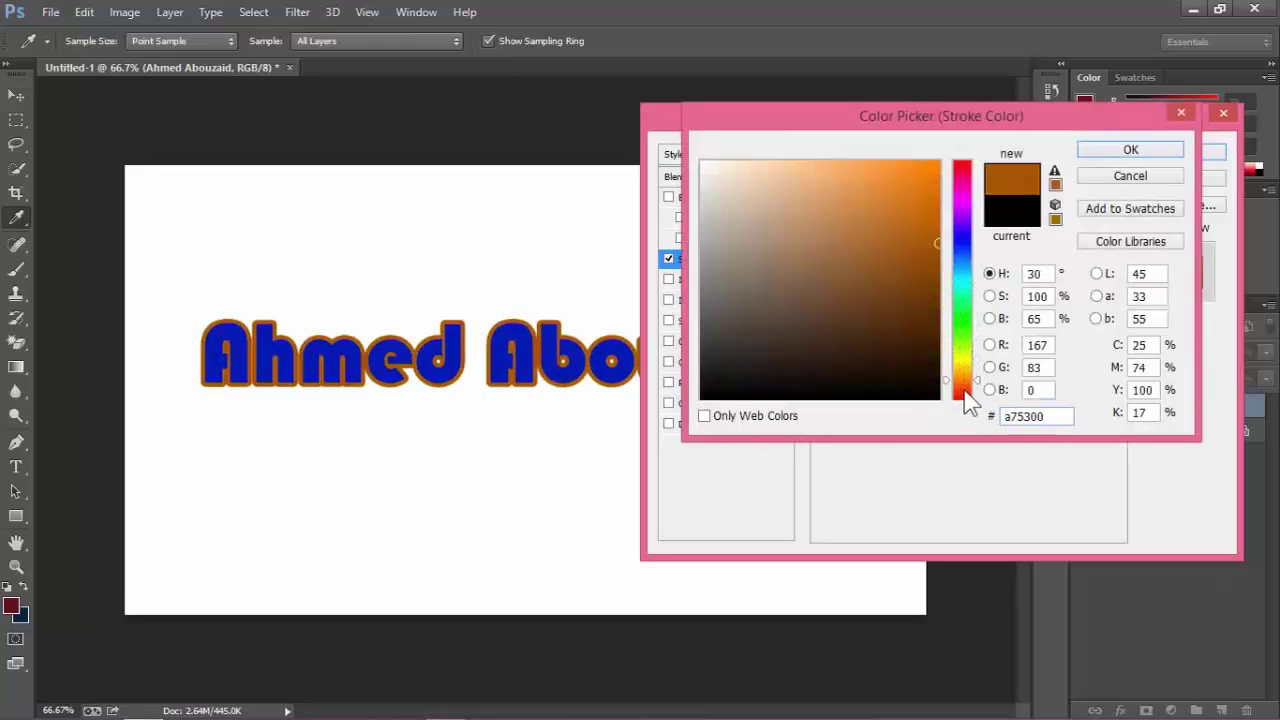
left_click(974, 401)
left_click_drag(936, 394, 1041, 513)
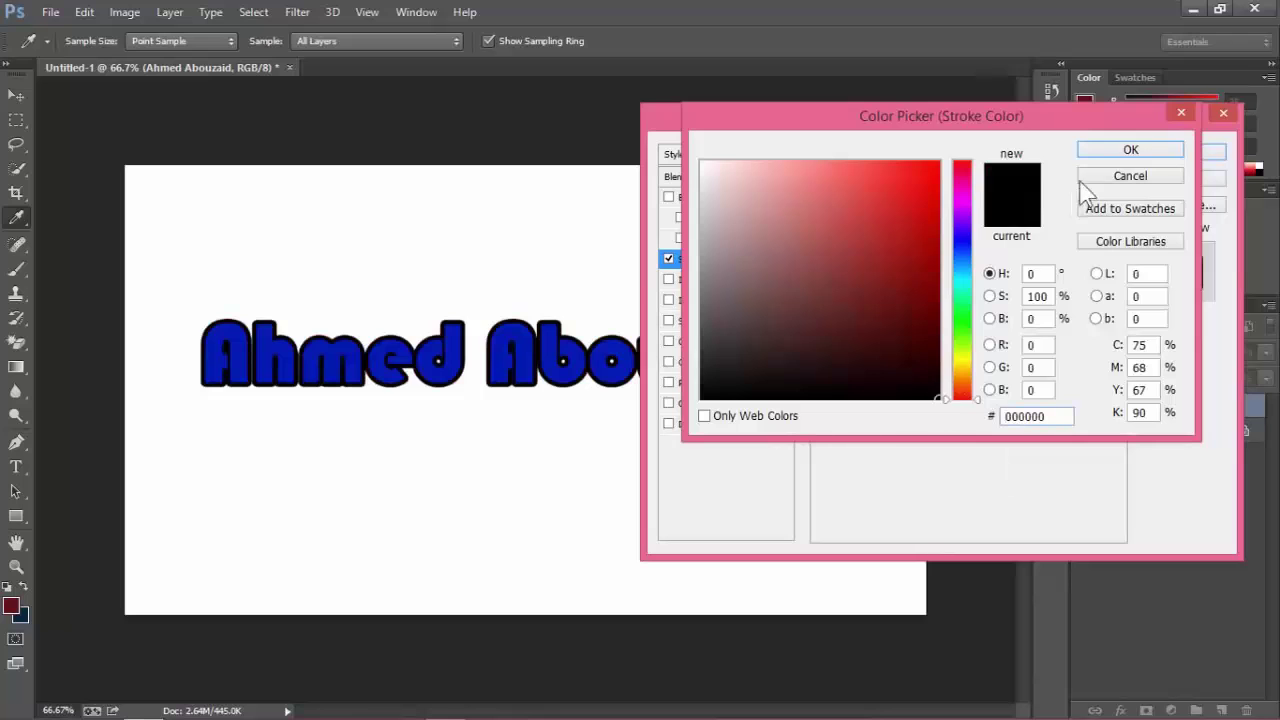
left_click(1120, 150)
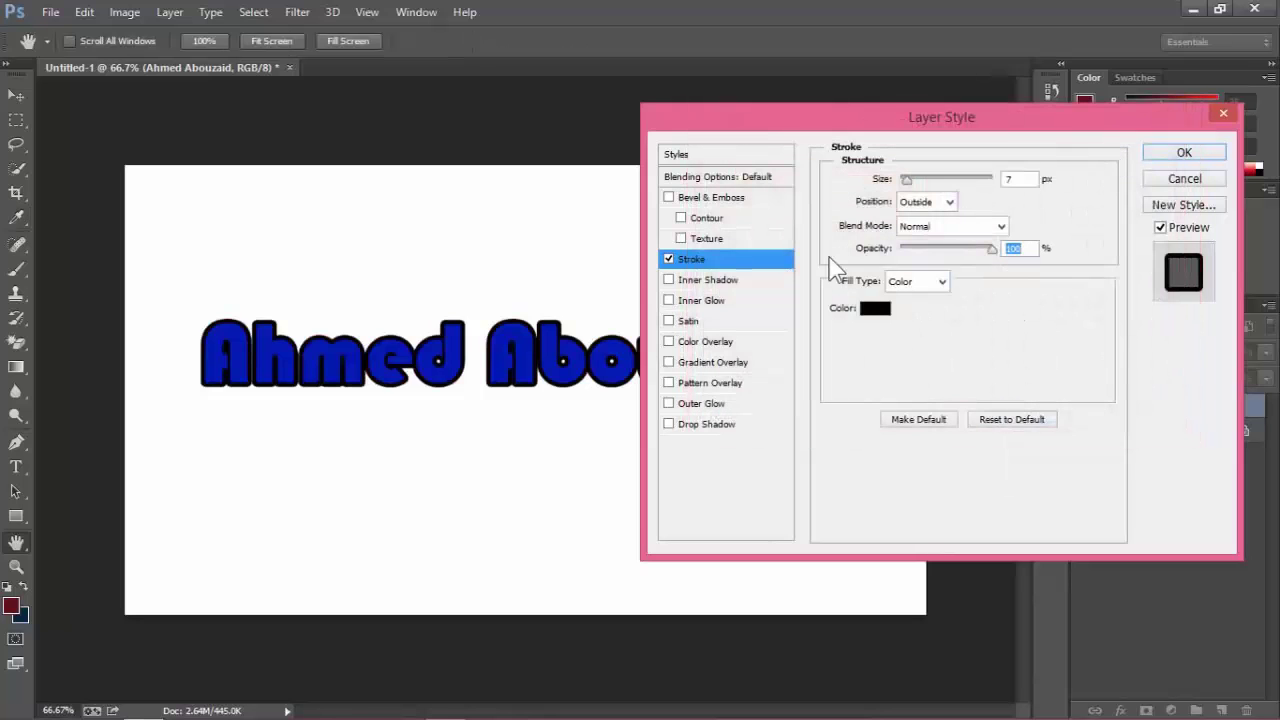
left_click_drag(700, 110, 916, 132)
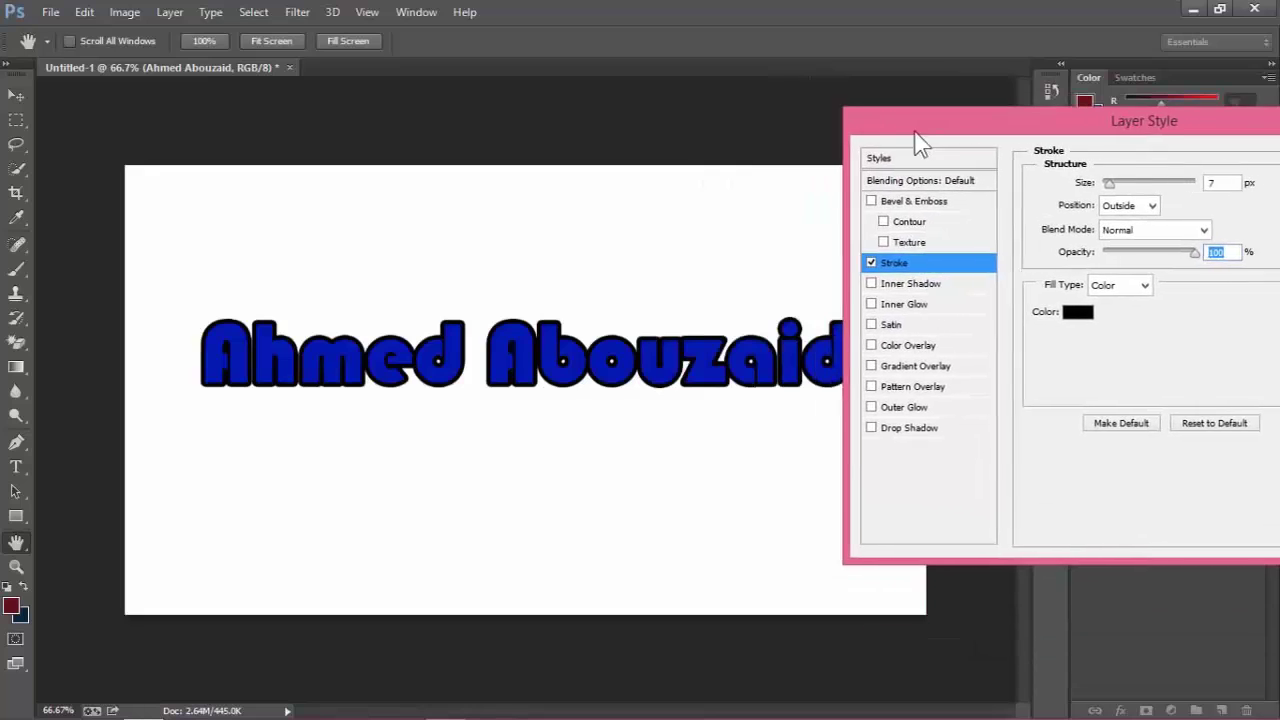
left_click(878, 263)
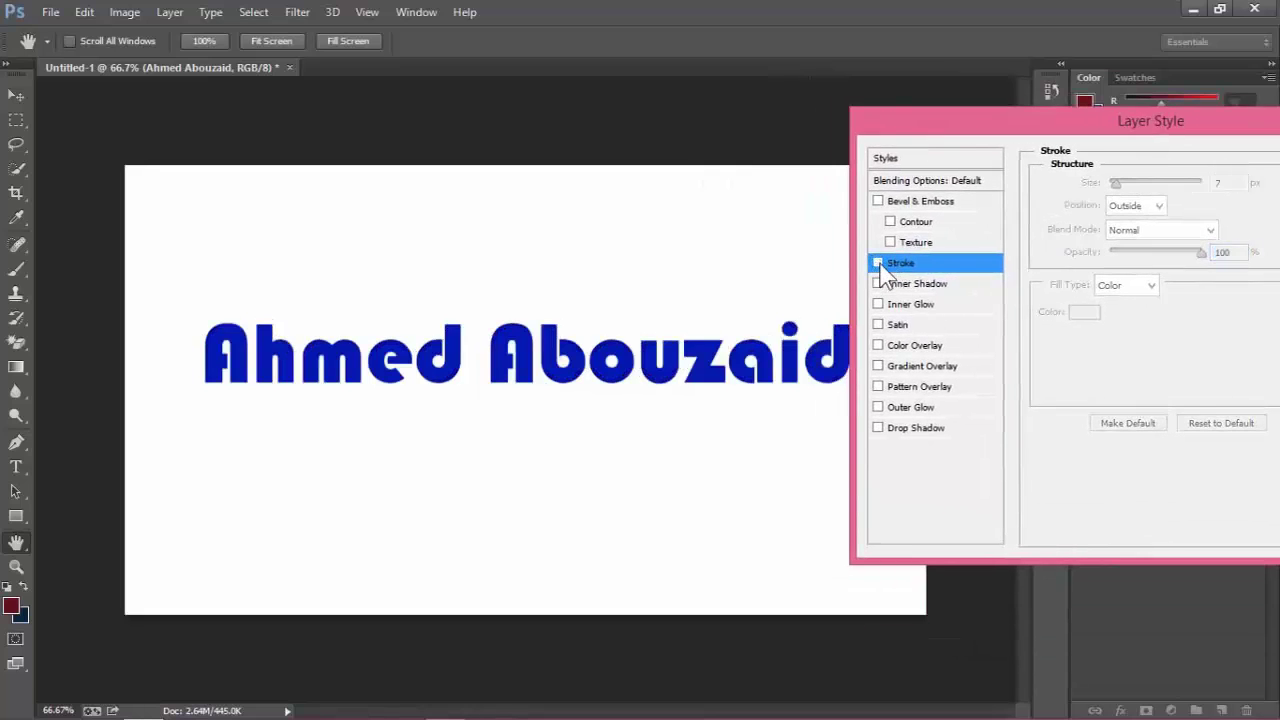
left_click(878, 263)
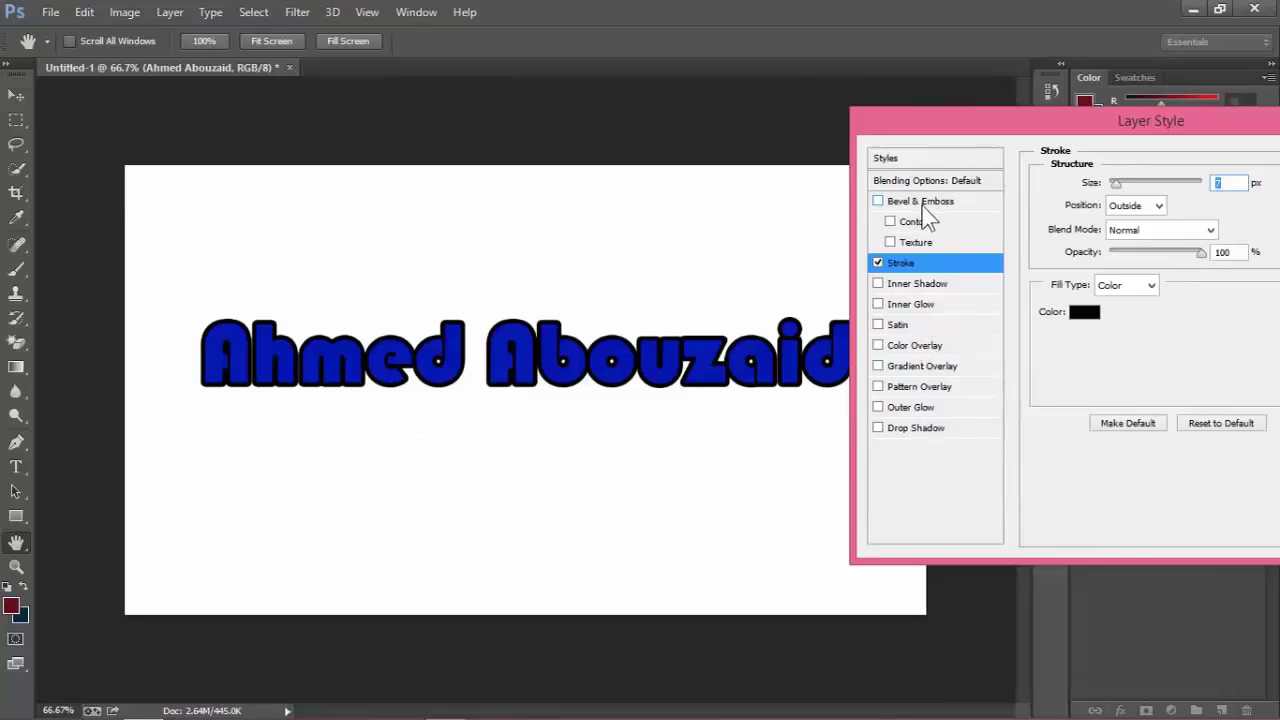
Add a Drop Shadow (58% opacity, 99°, distance 23, spread 16, size 32) and apply both layer styles.
left_click(918, 430)
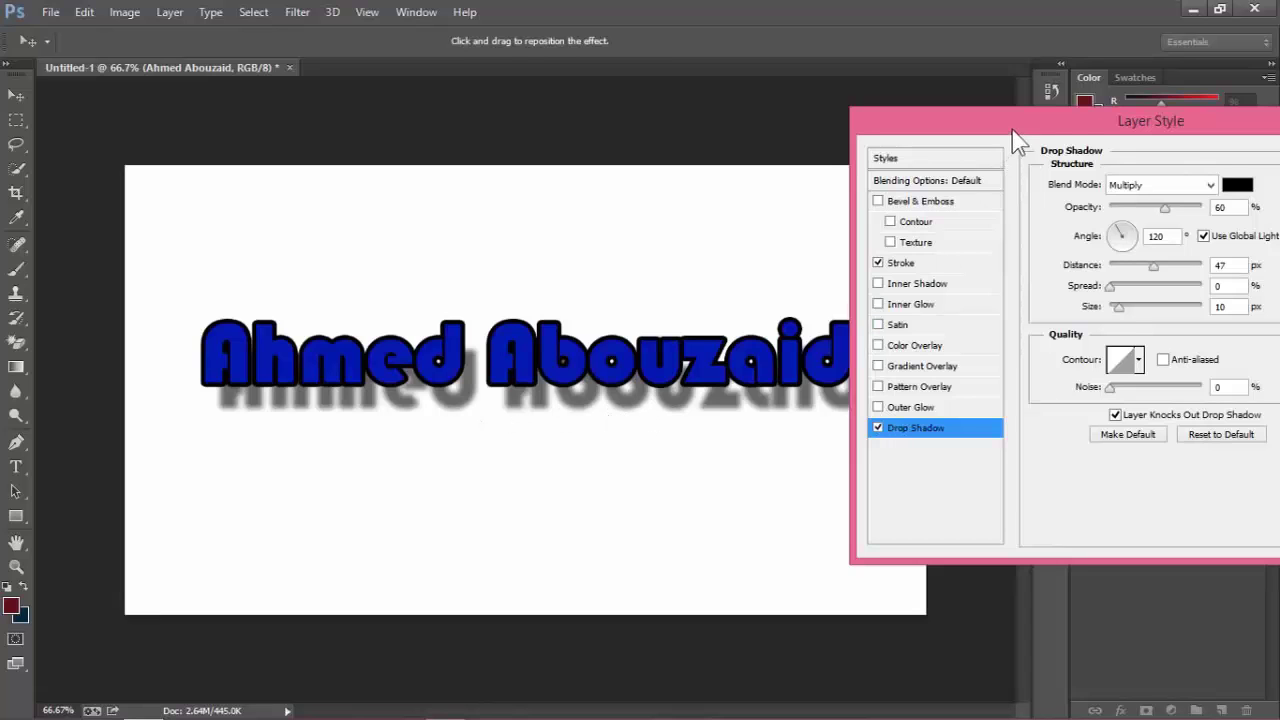
mouse_move(1013, 135)
left_mouse_down()
mouse_move(714, 229)
mouse_move(857, 306)
mouse_move(734, 109)
mouse_move(770, 114)
left_mouse_up()
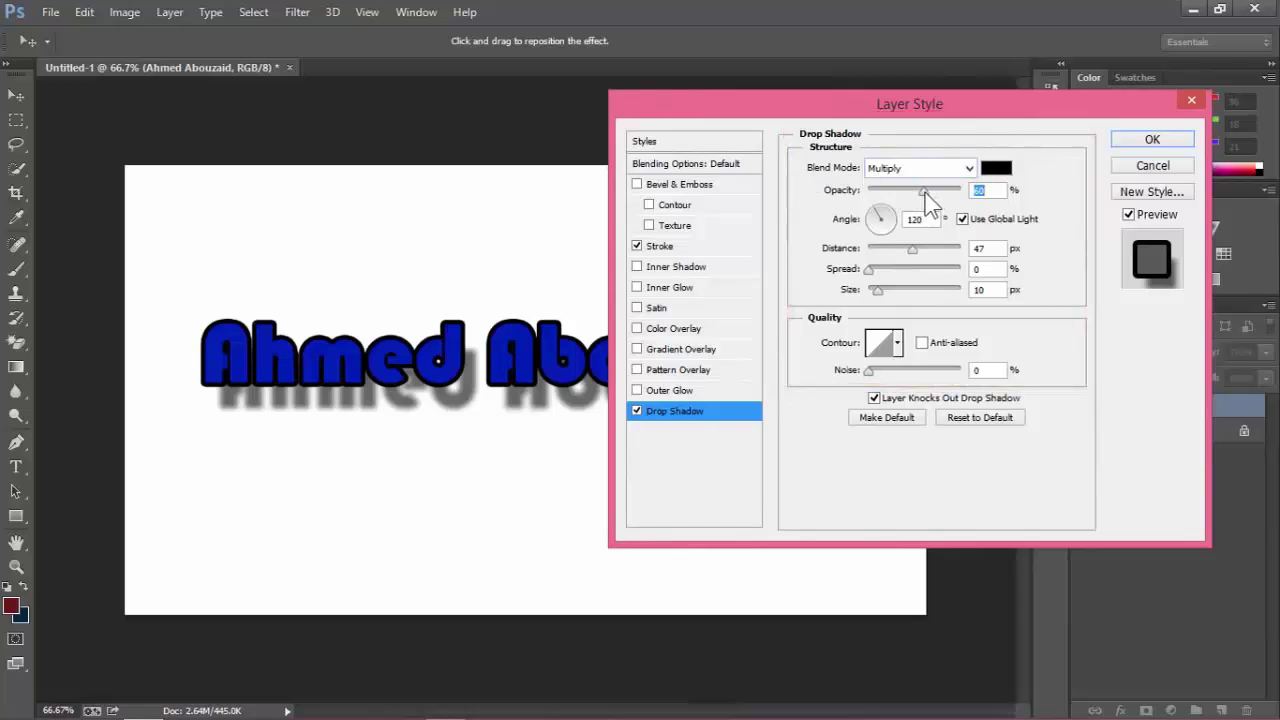
left_click_drag(926, 193, 882, 252)
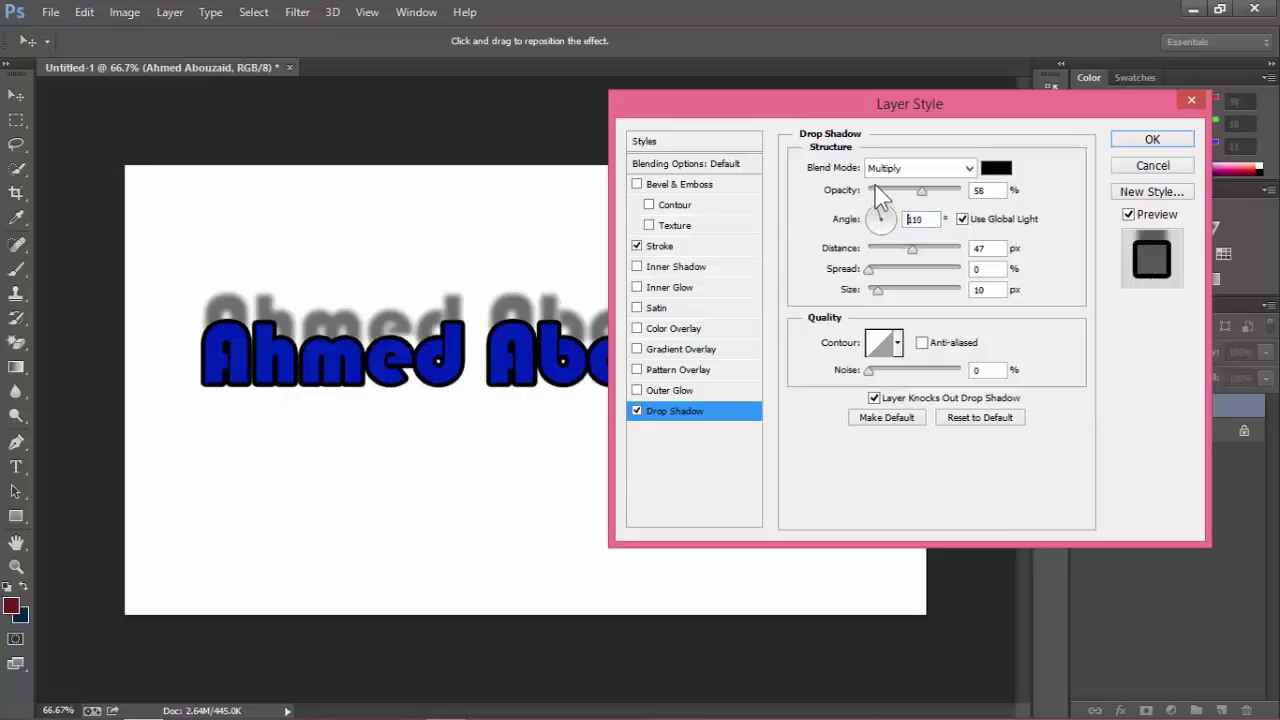
left_click_drag(880, 214, 878, 198)
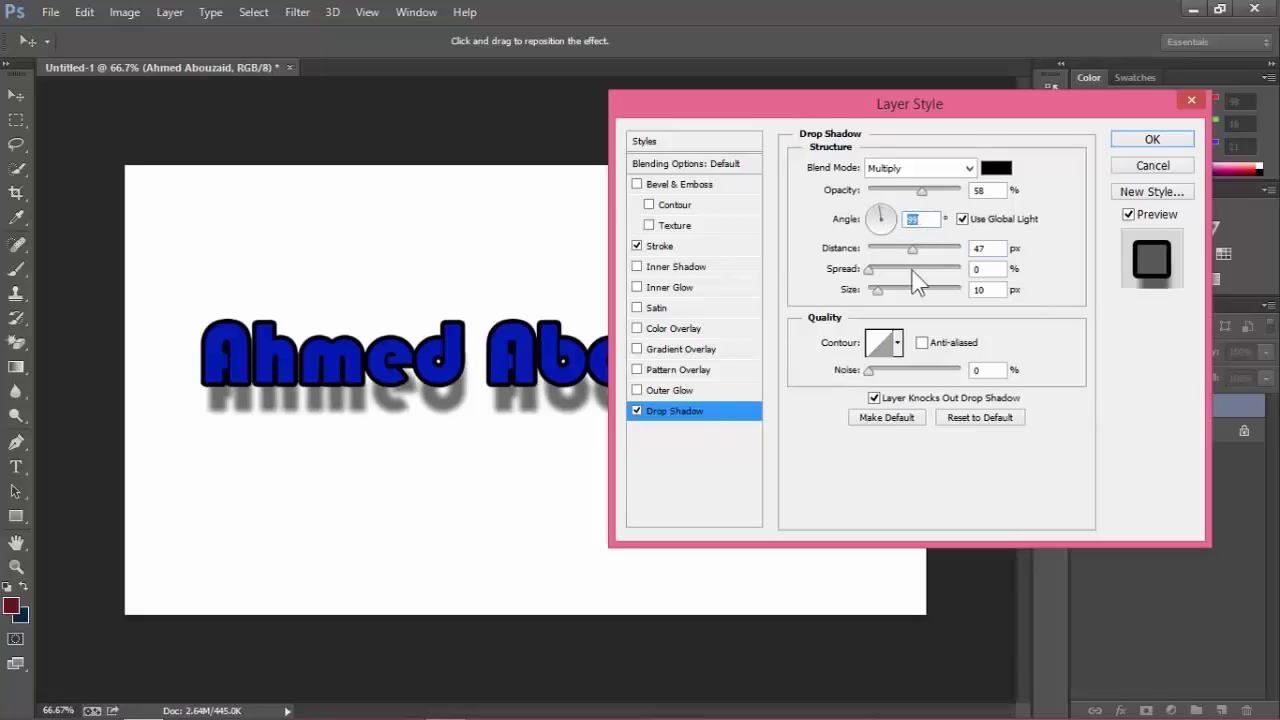
left_click_drag(850, 110, 994, 112)
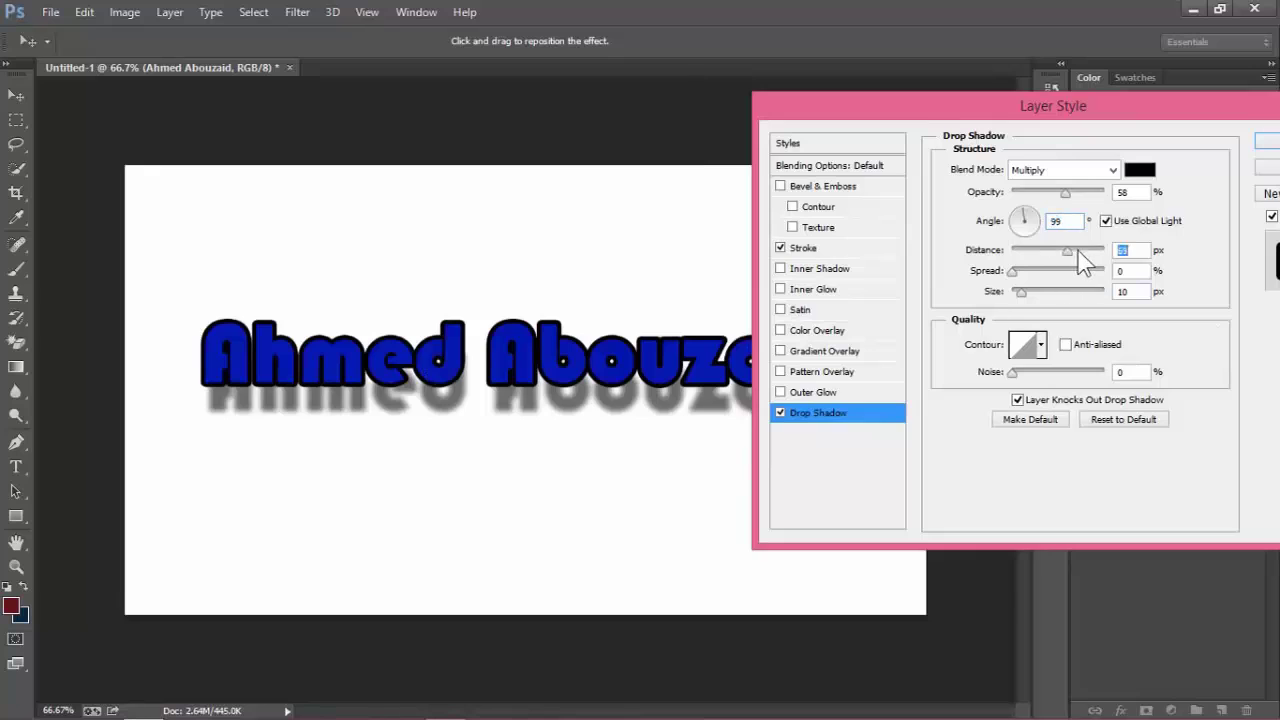
left_click_drag(1078, 253, 1029, 252)
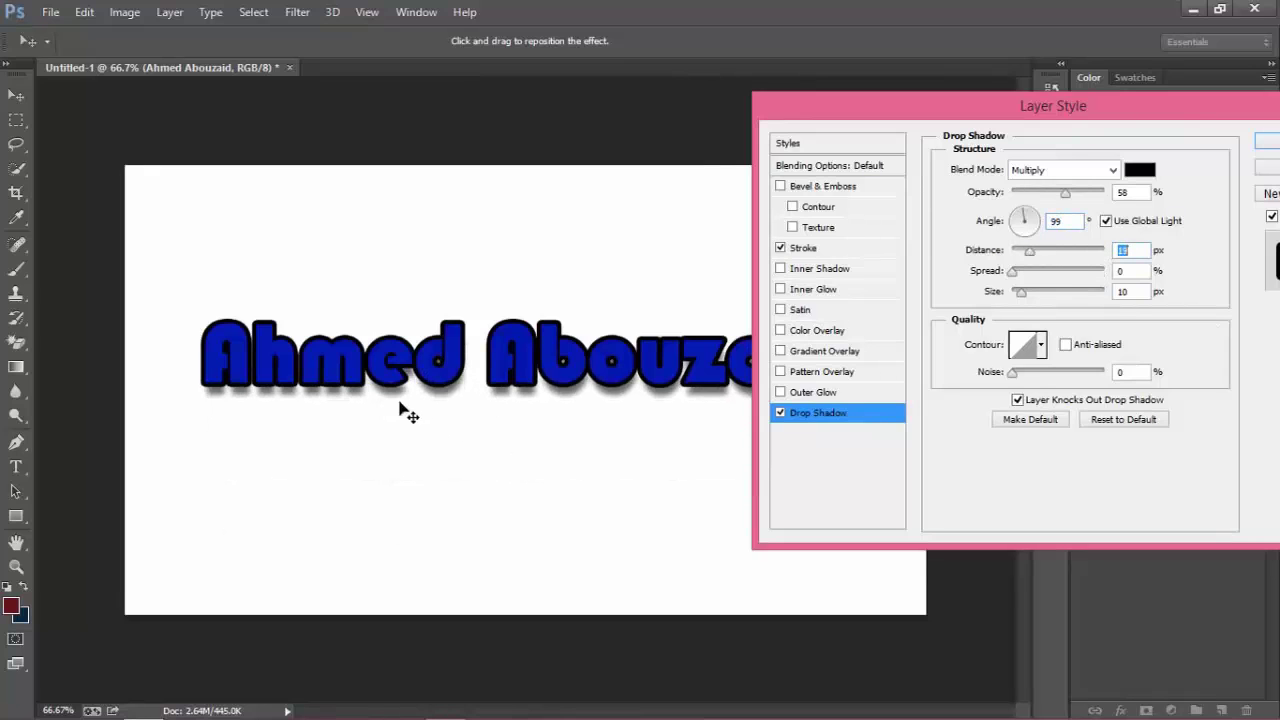
left_click_drag(1027, 250, 1029, 296)
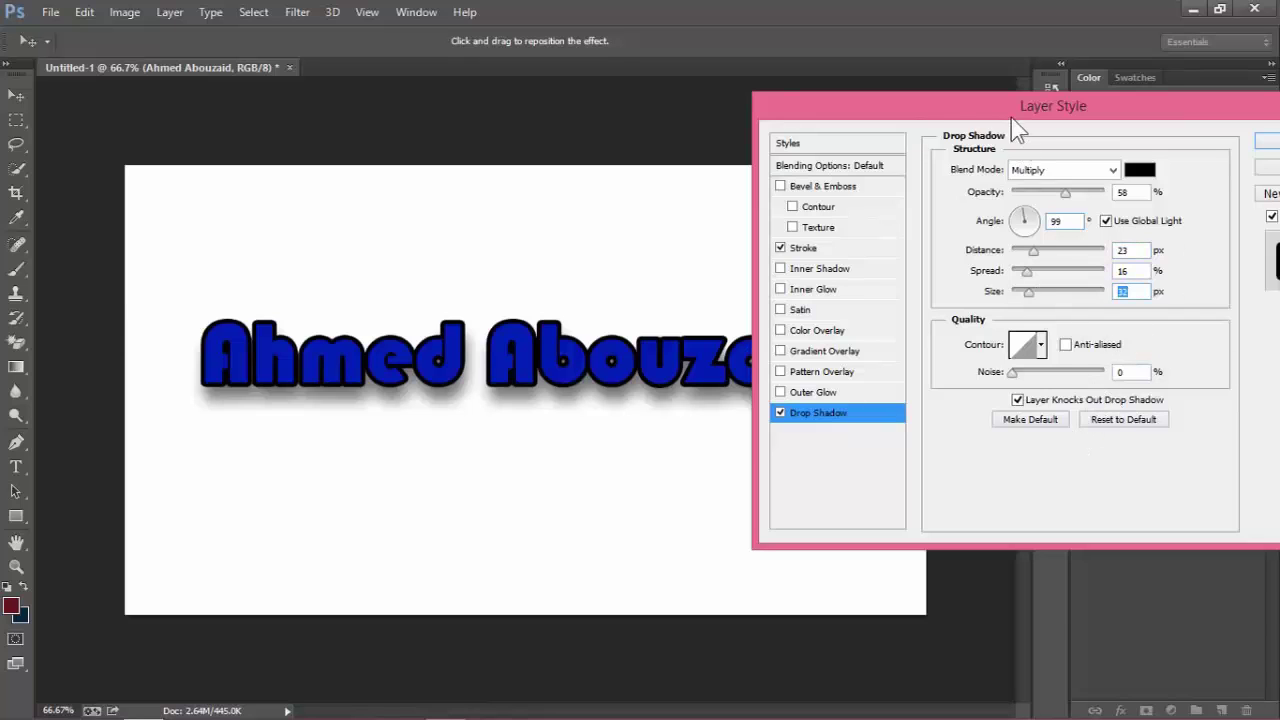
left_click_drag(1011, 117, 737, 170)
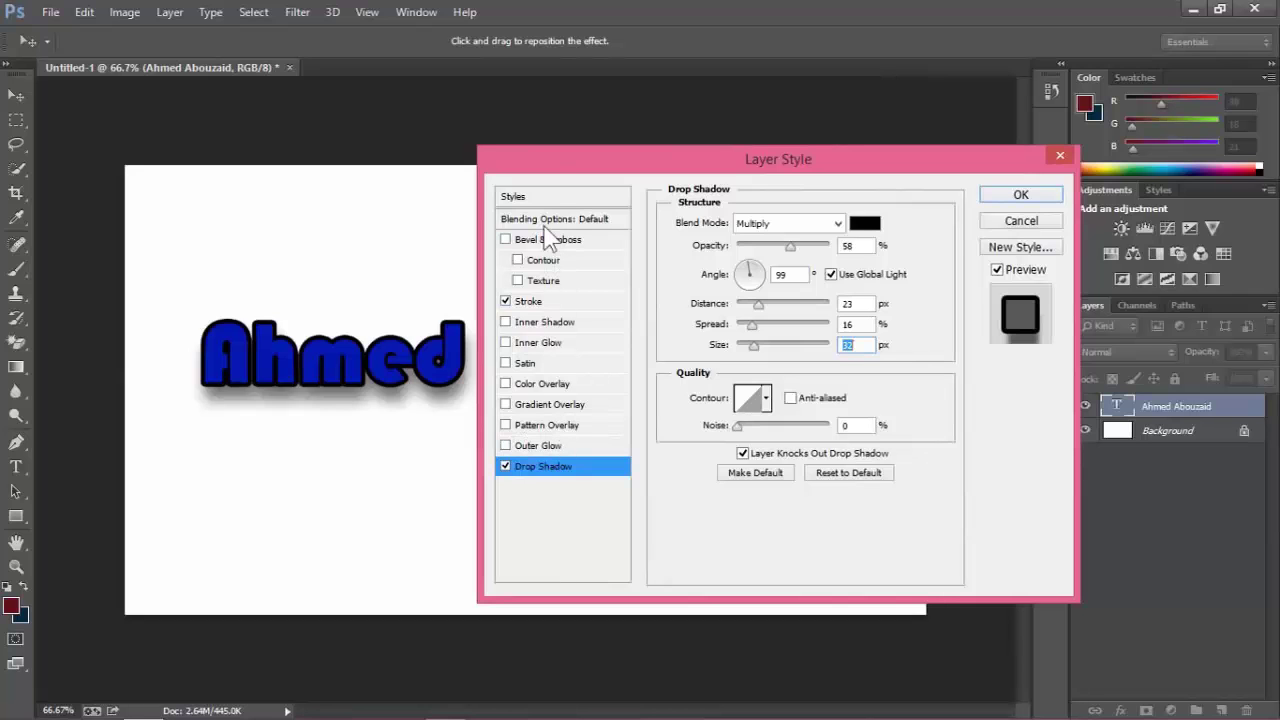
left_click_drag(548, 165, 576, 159)
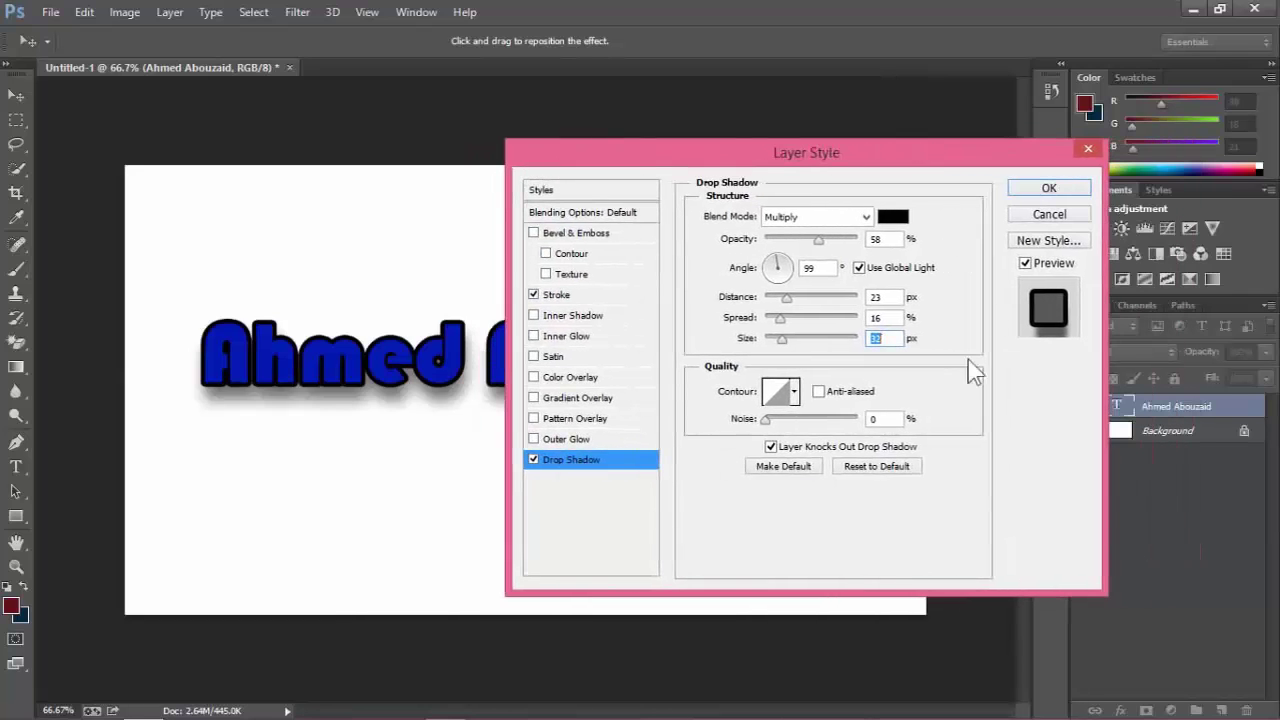
left_click(1046, 190)
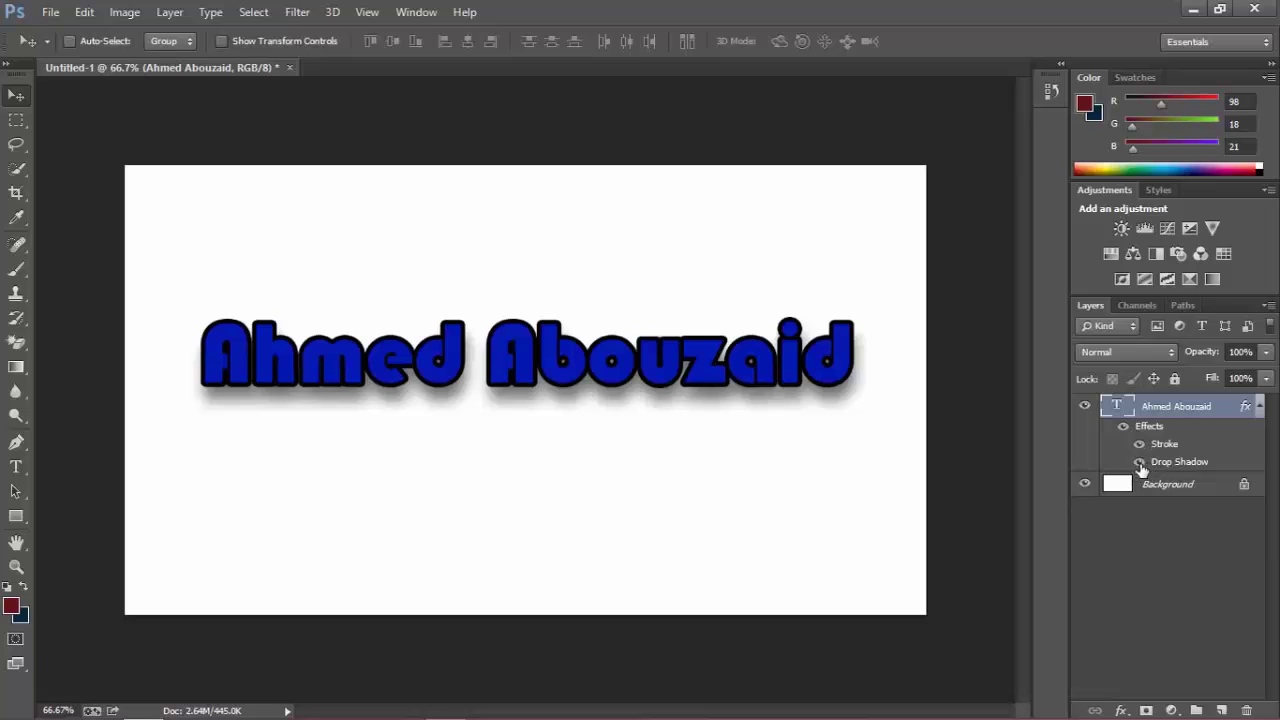
left_click(1139, 462)
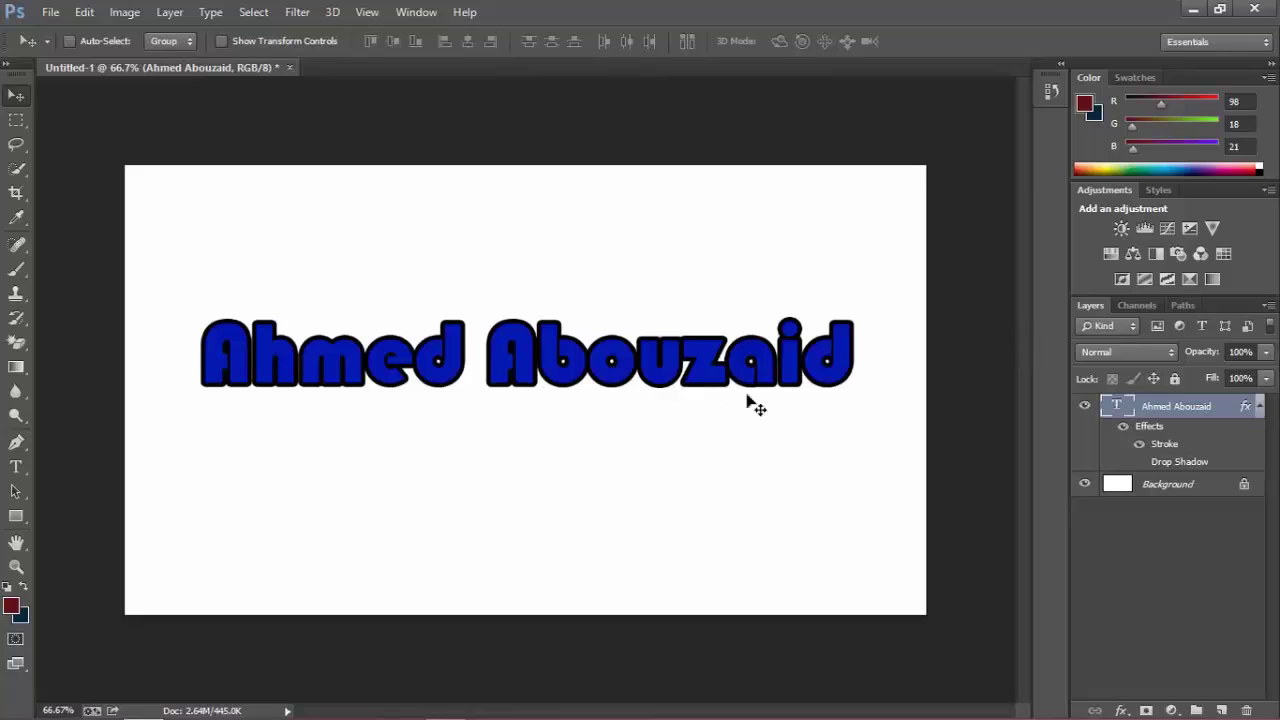
left_click(1140, 463)
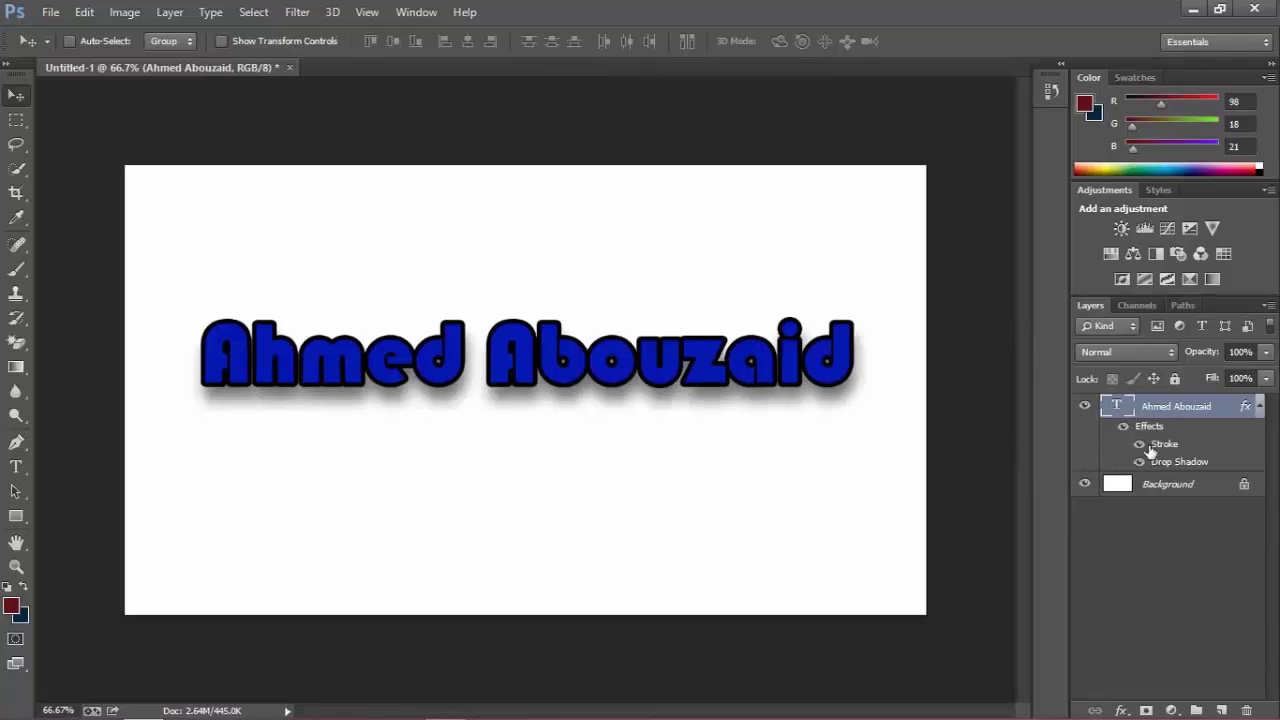
left_click(1140, 444)
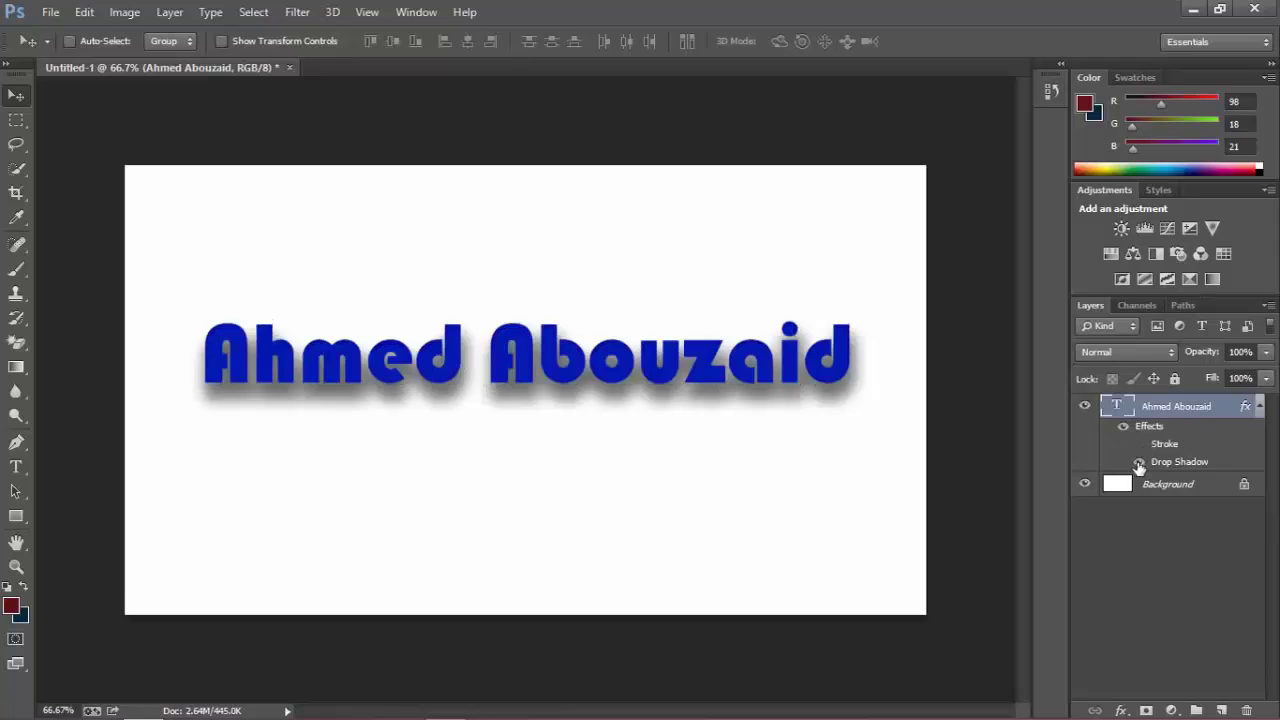
left_click(1139, 463)
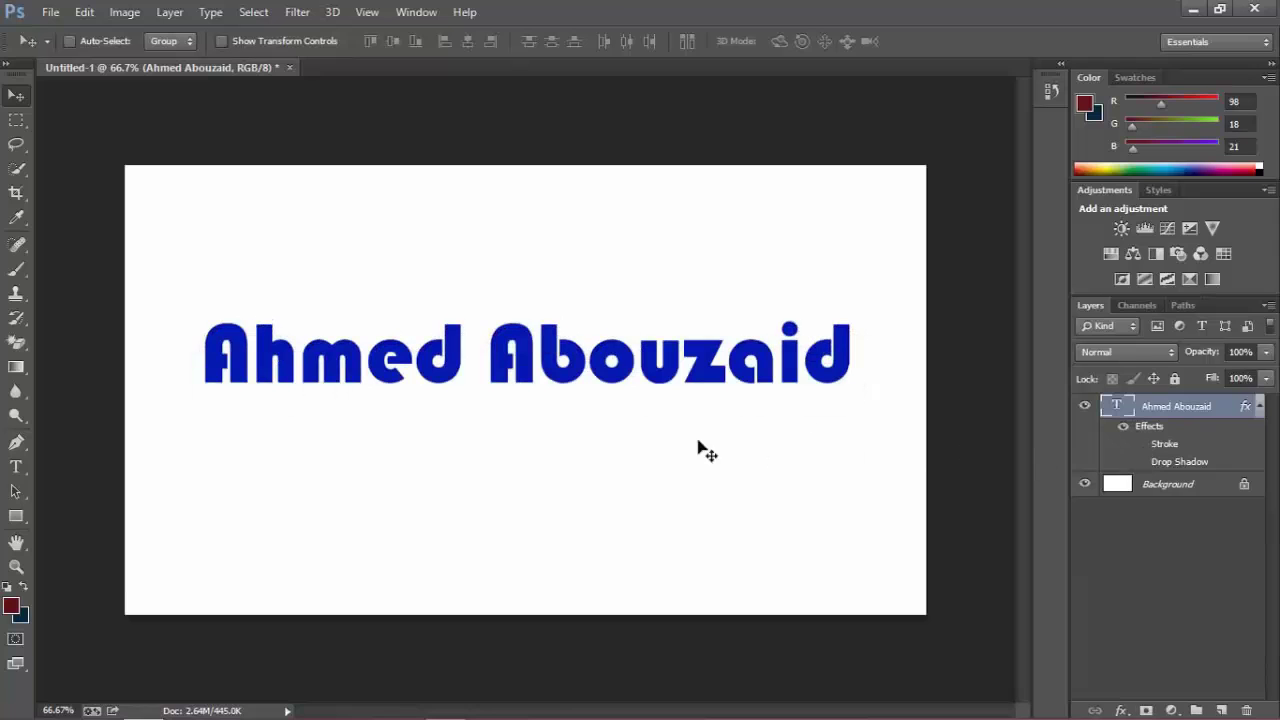
left_click(1139, 444)
left_click(1139, 462)
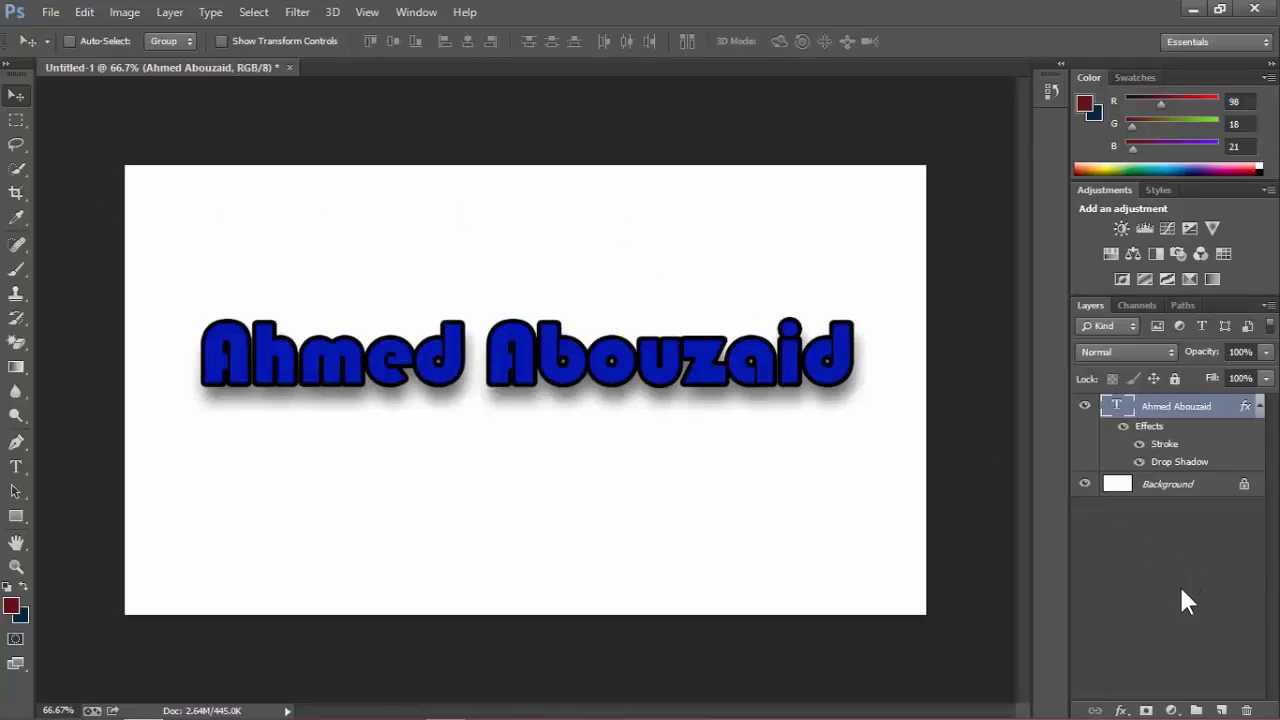
left_click(1121, 710)
left_click(1081, 559)
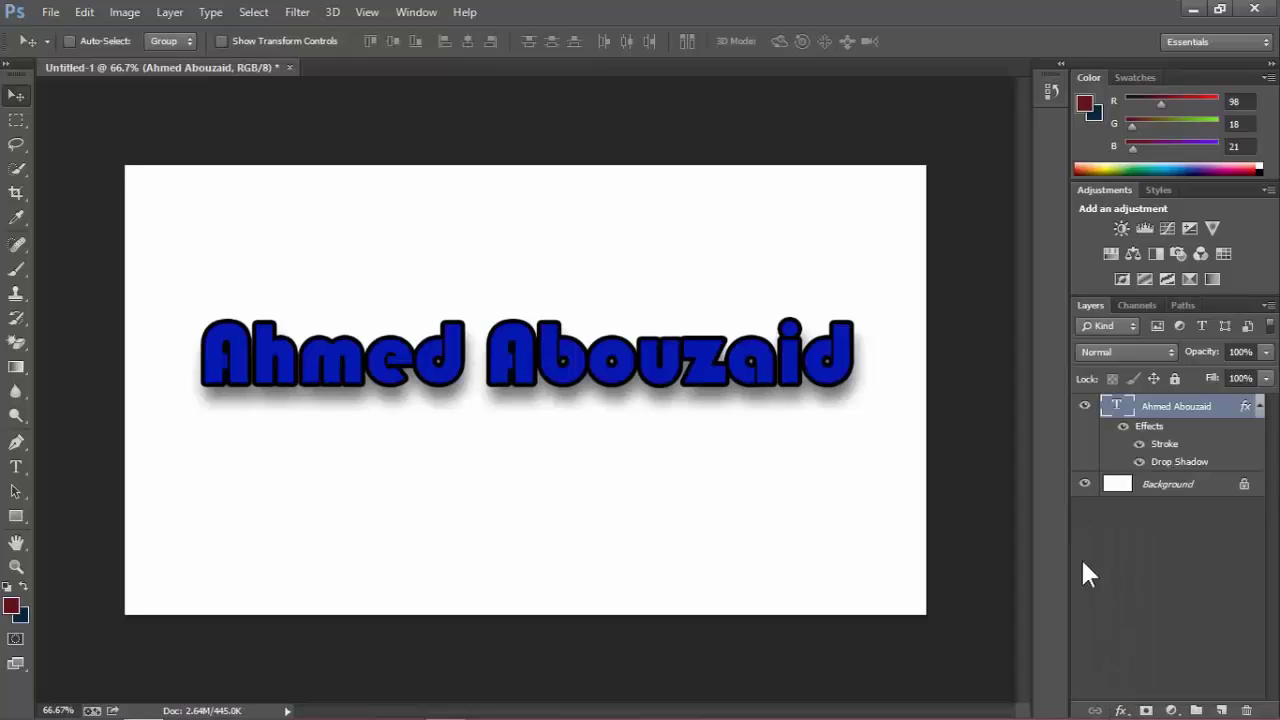
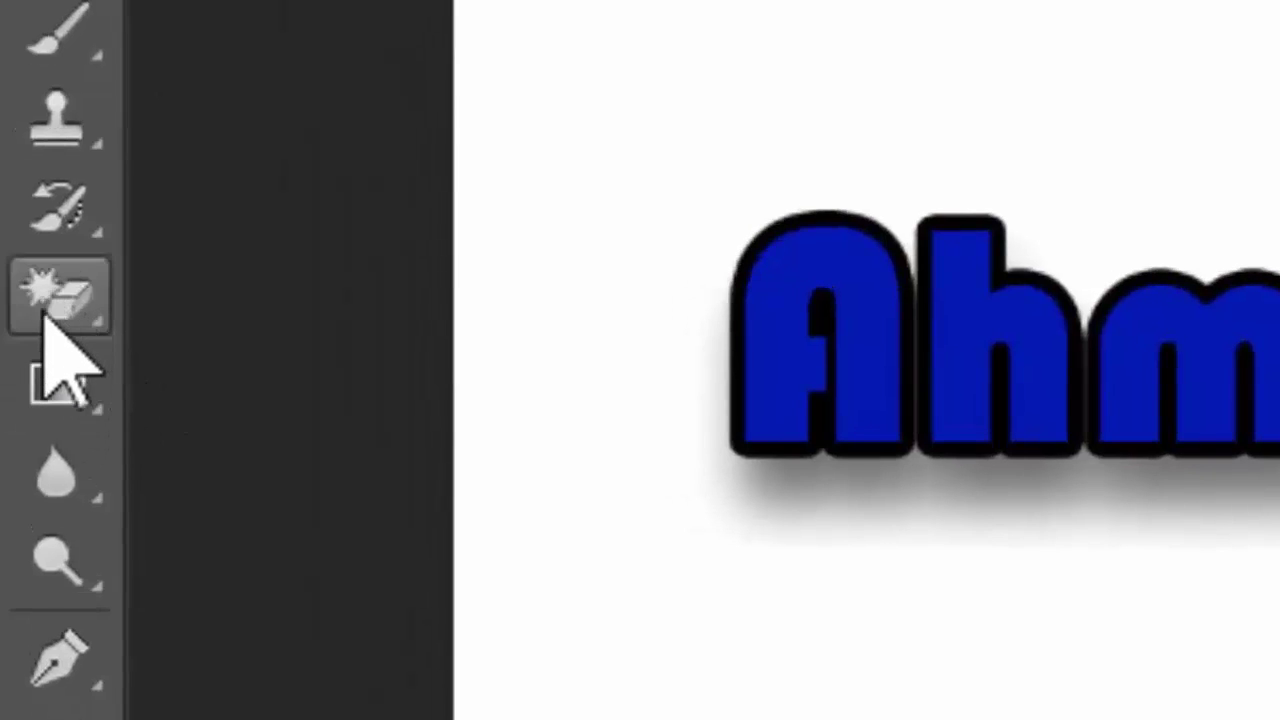
Choose the Gradient tool and set its gradient type to Radial.
left_click(60, 390)
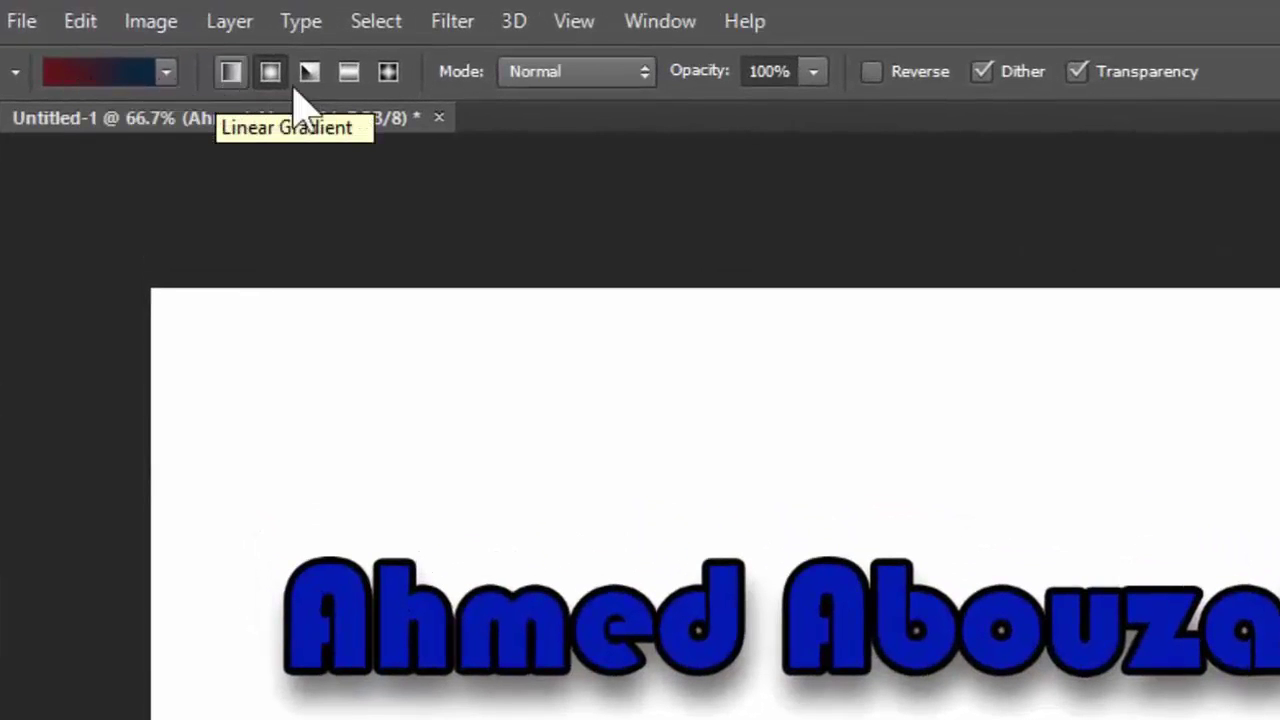
left_click(233, 73)
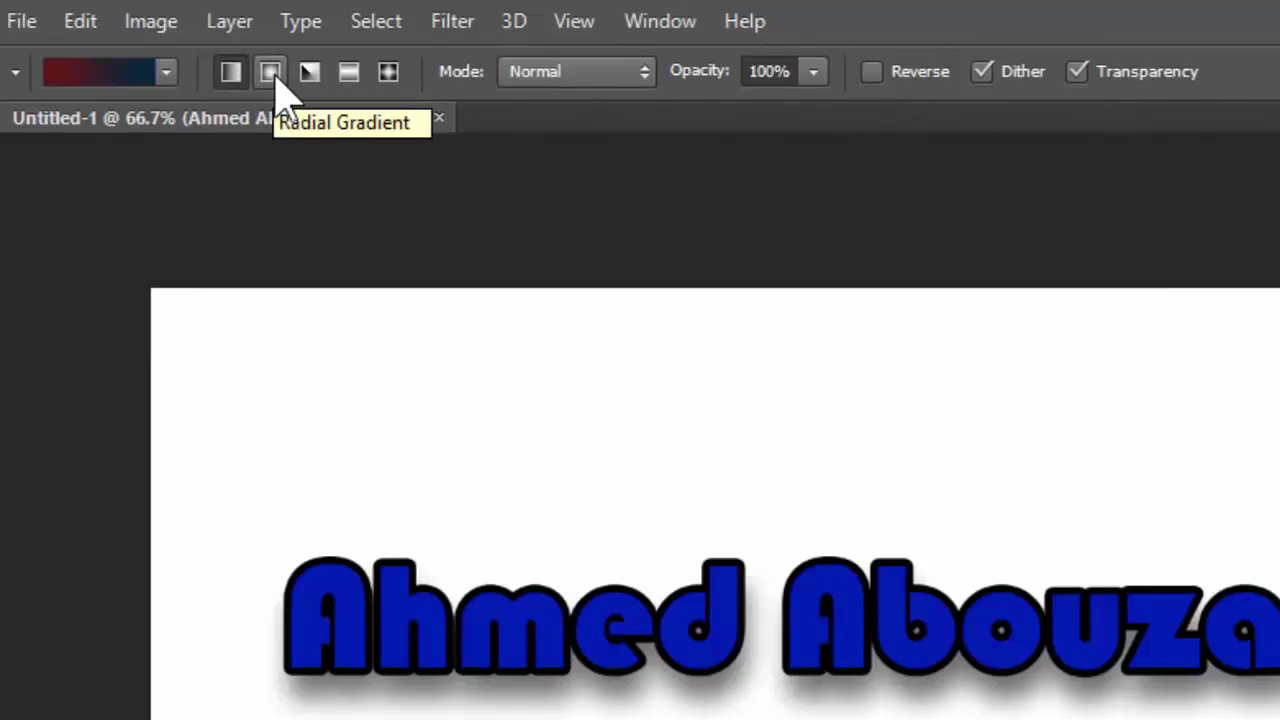
left_click(271, 74)
left_click(271, 74)
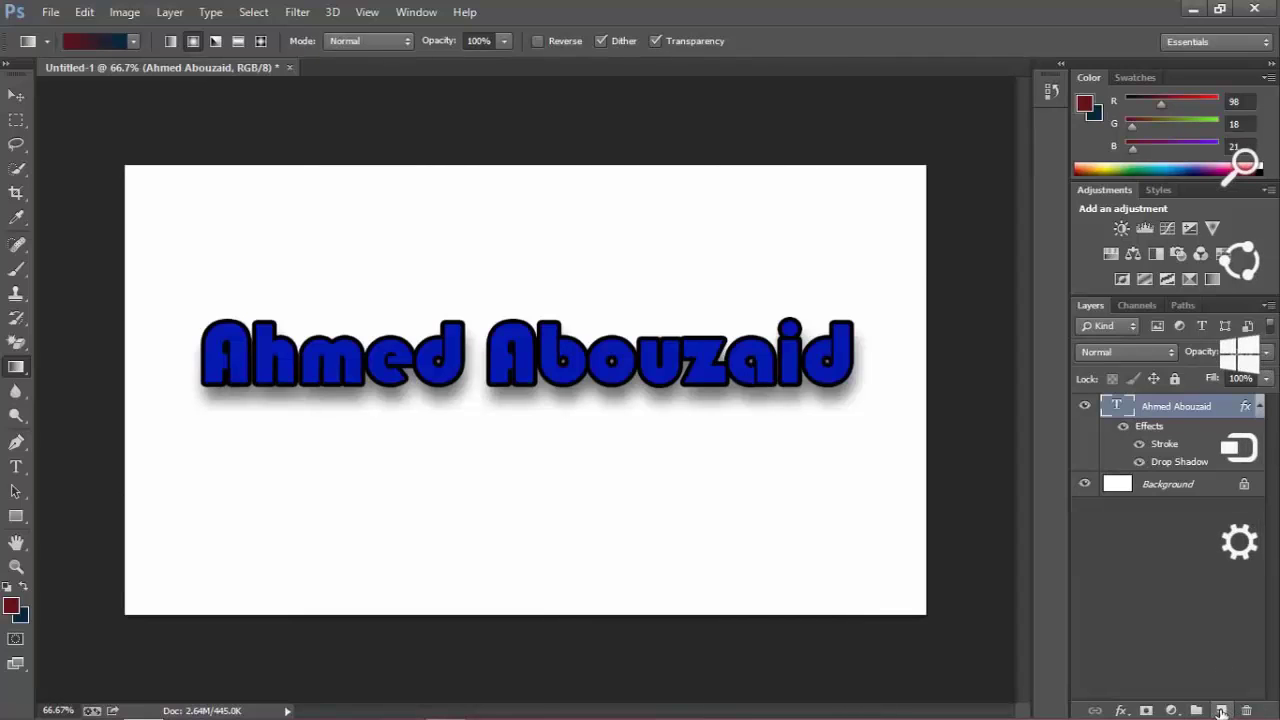
Add a new Layer 1 and fill it with a dark-red-to-navy radial gradient, redrawing once.
left_click(1221, 710)
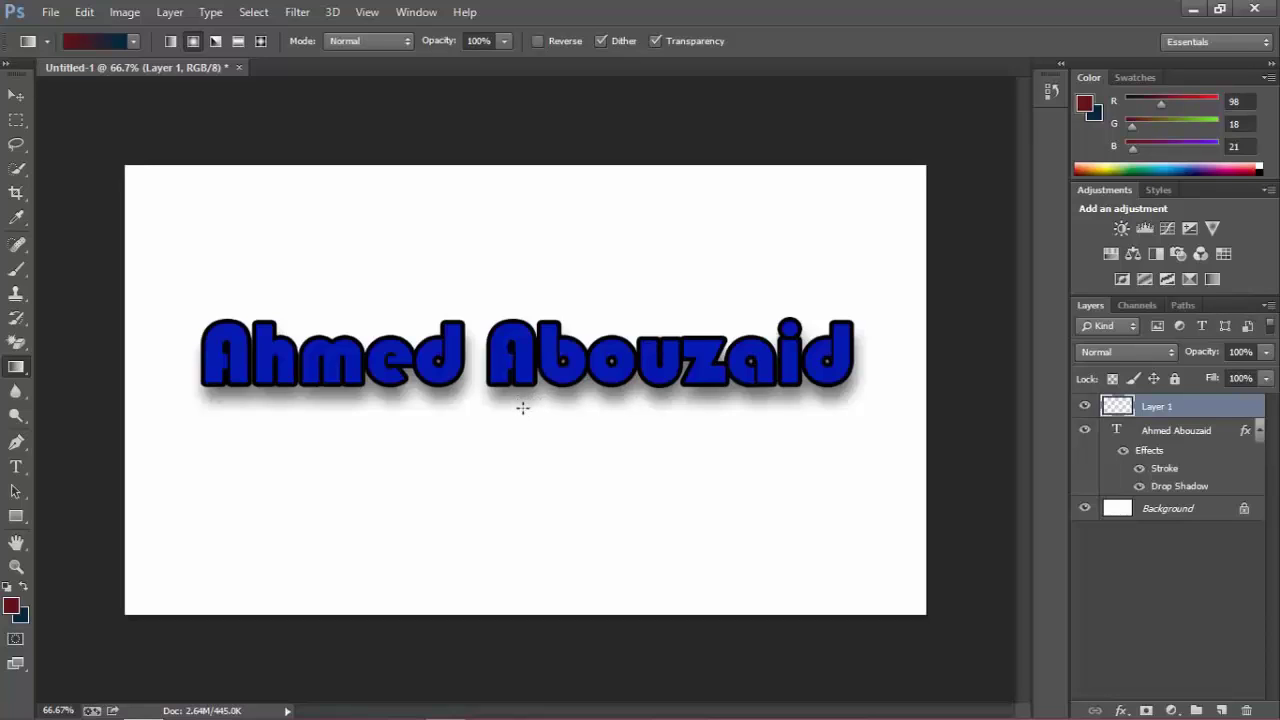
left_click_drag(521, 407, 904, 185)
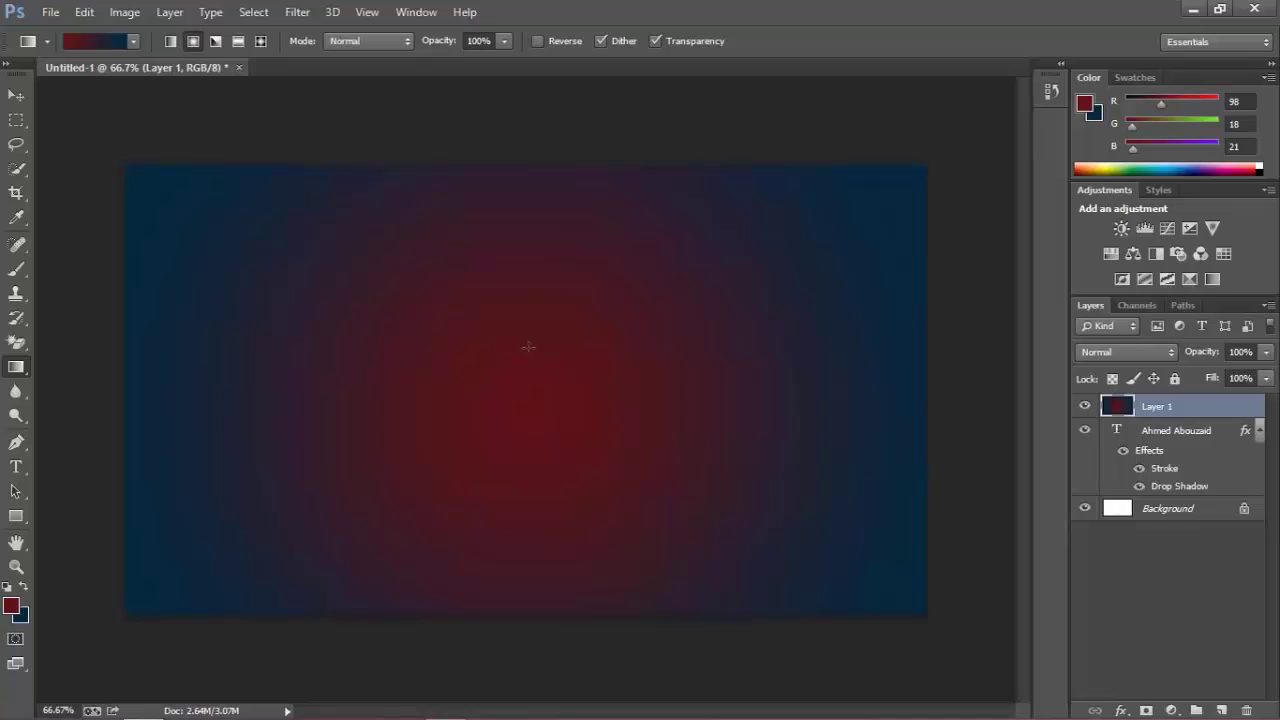
key("ctrl+z")
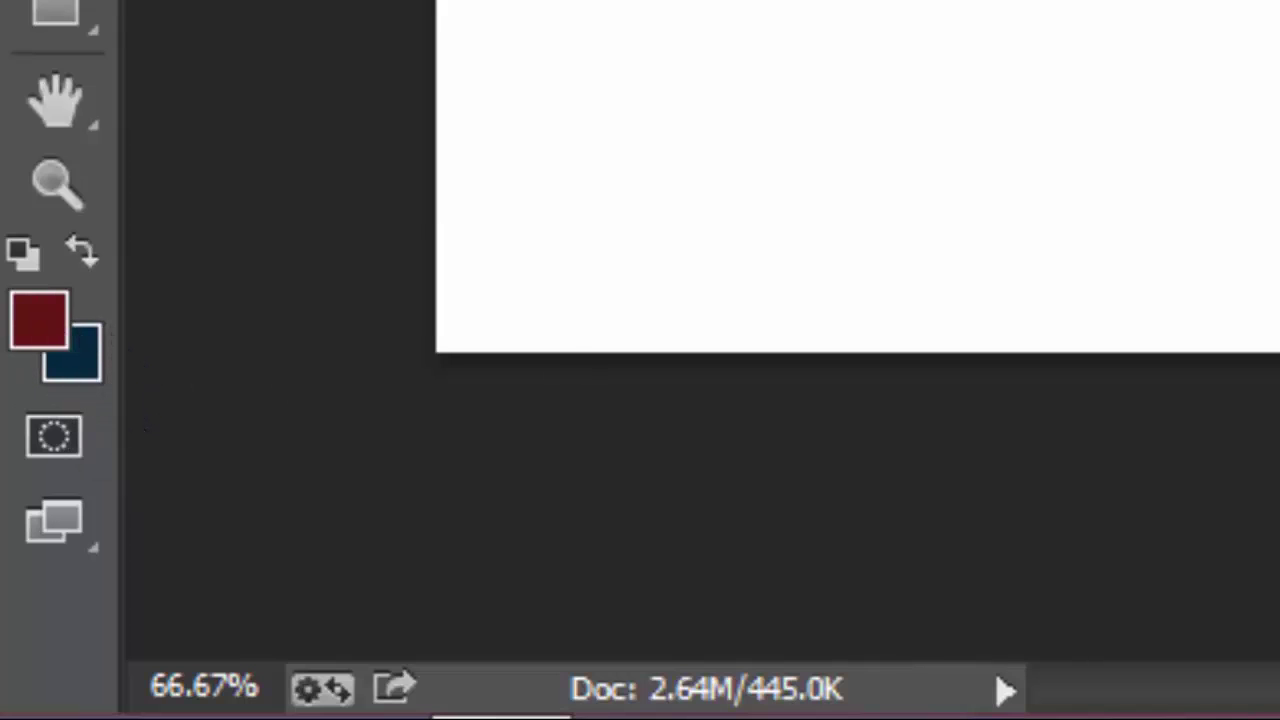
left_click_drag(1140, 70, 334, 357)
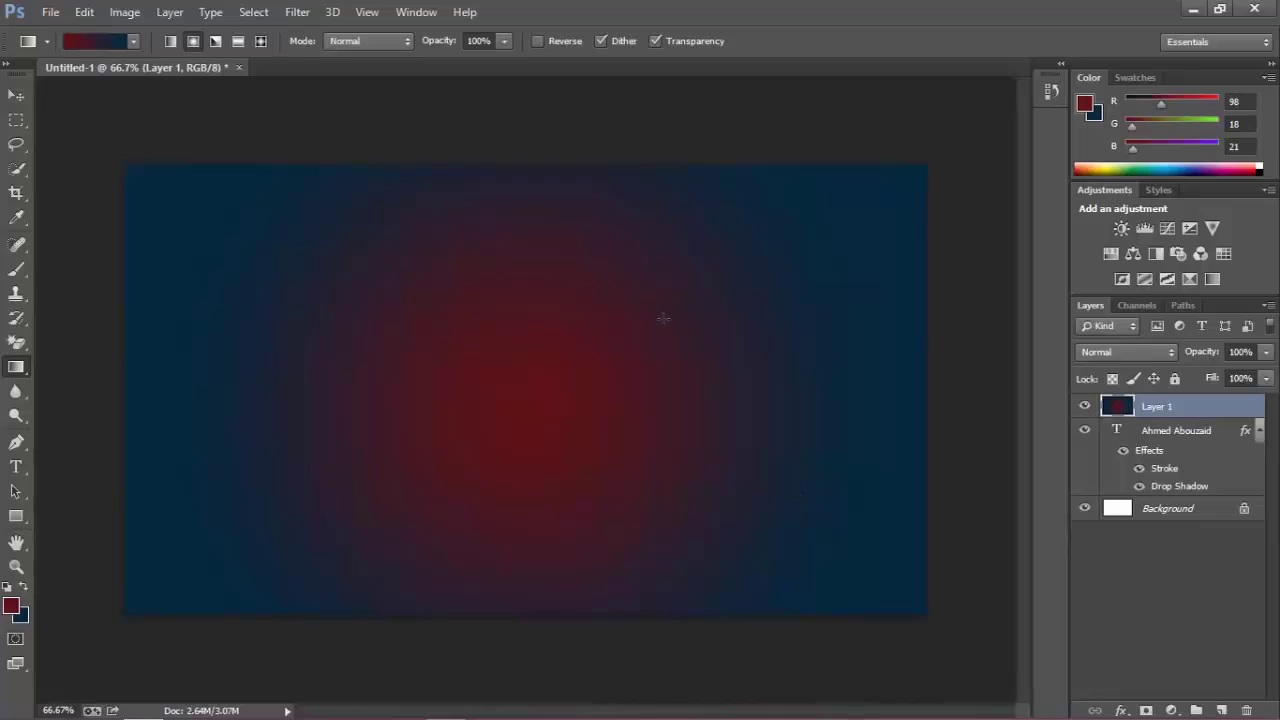
Undo the blue gradient and set the background colour to very dark red 2a0002.
key("ctrl+z")
left_click(20, 616)
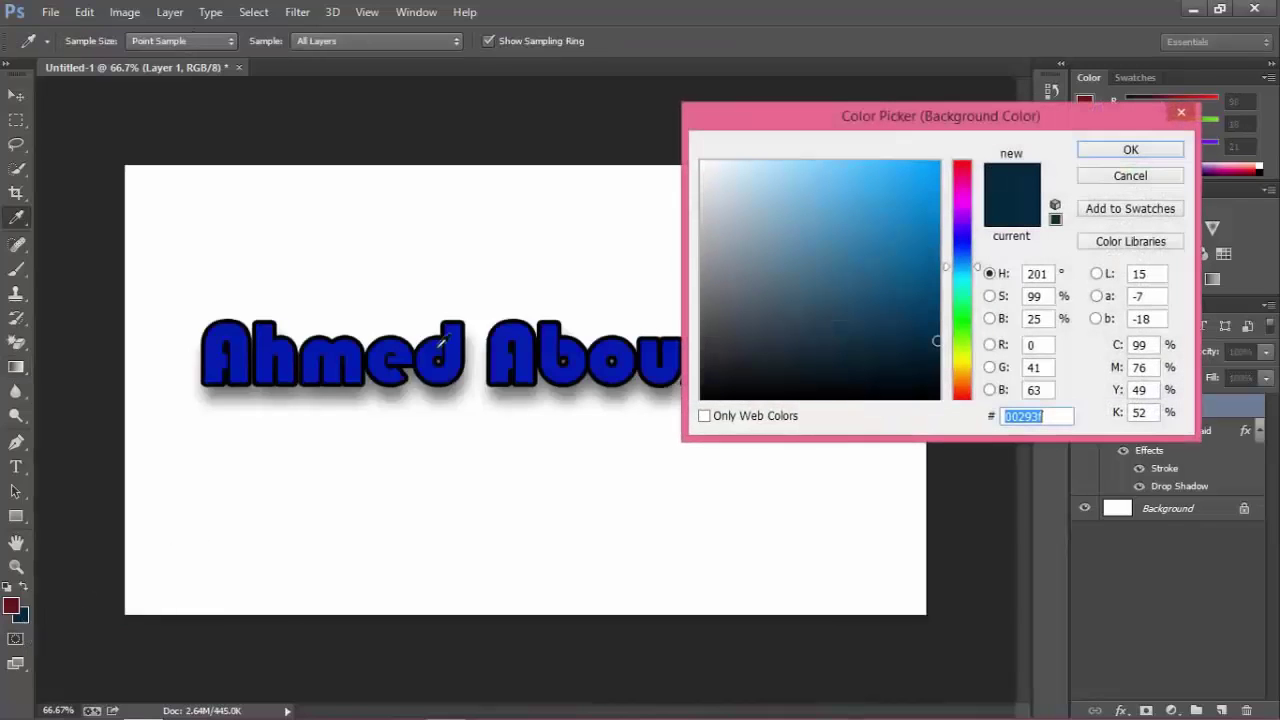
left_click(11, 601)
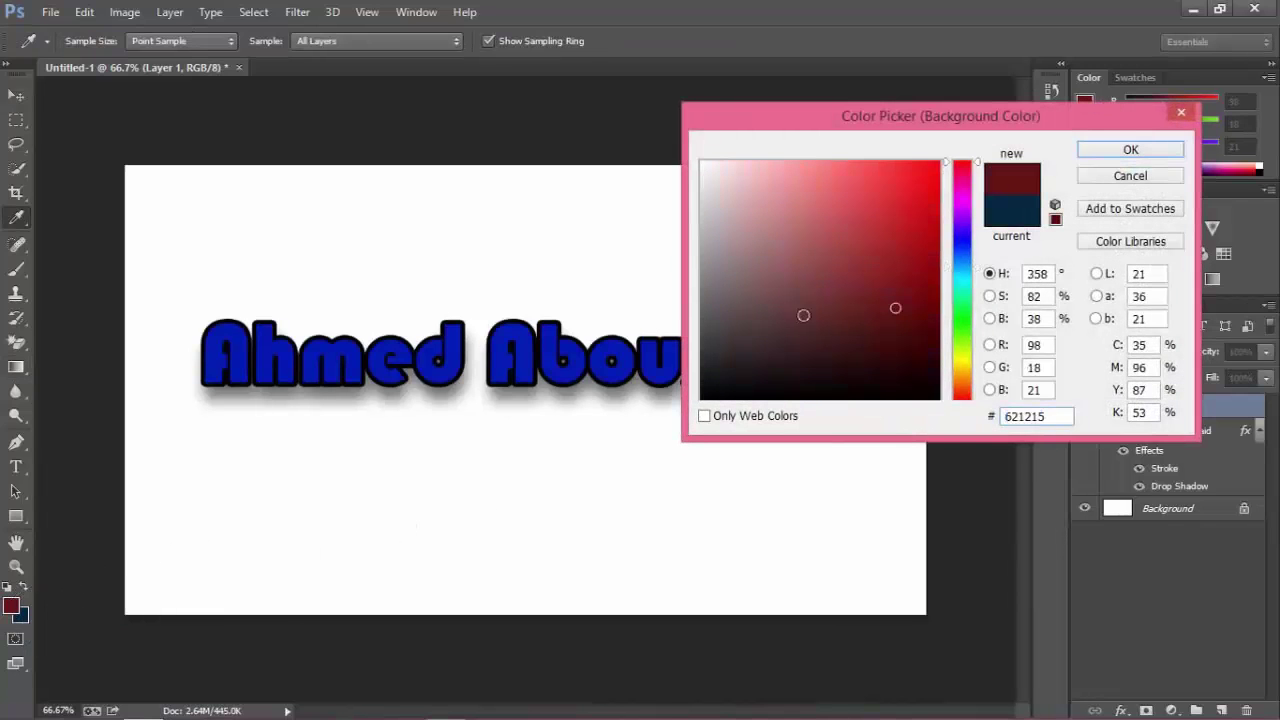
left_click_drag(923, 331, 944, 372)
left_click(1130, 149)
Set the foreground colour to bright red ec0009.
left_click(11, 605)
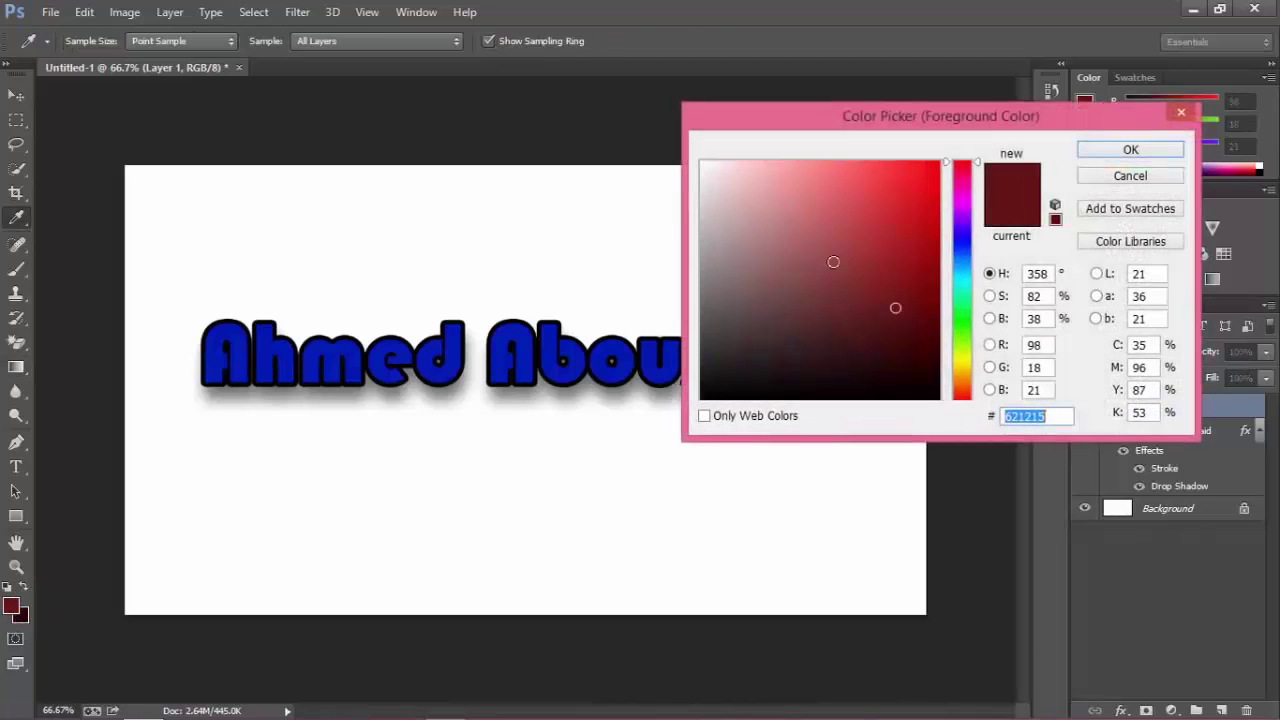
left_click(940, 205)
left_click(960, 208)
left_click(934, 218)
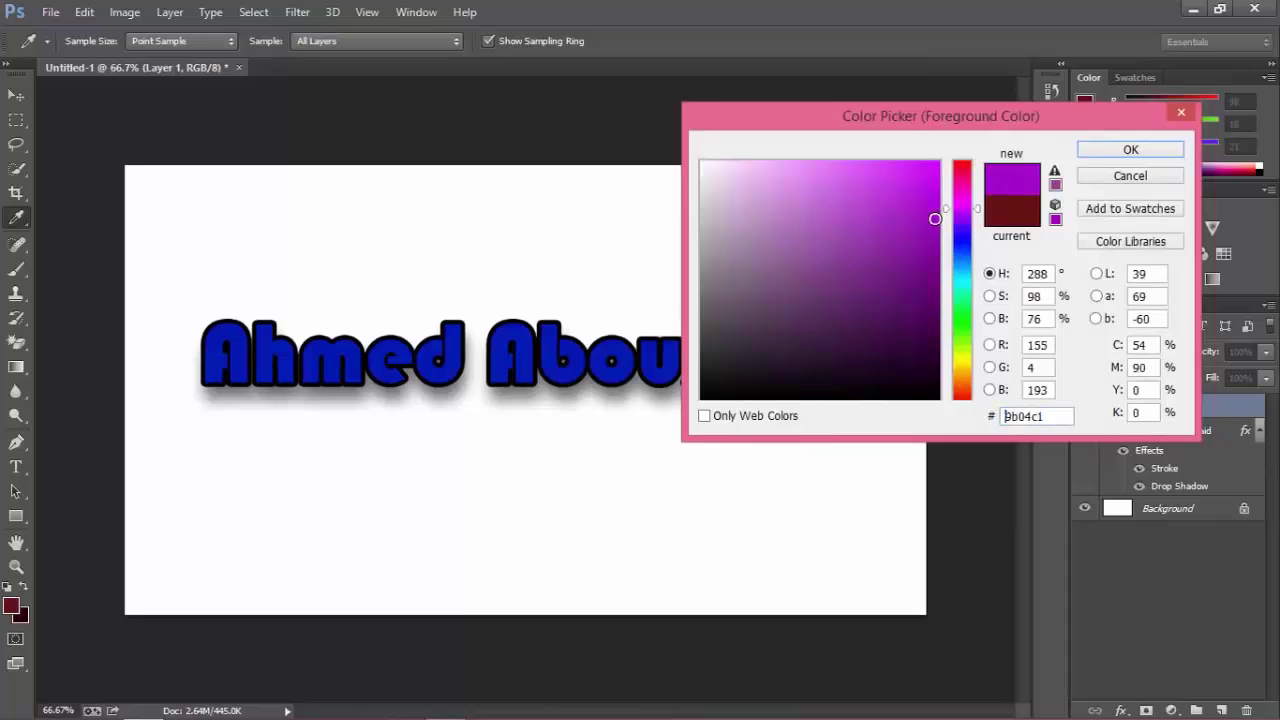
left_click(14, 620)
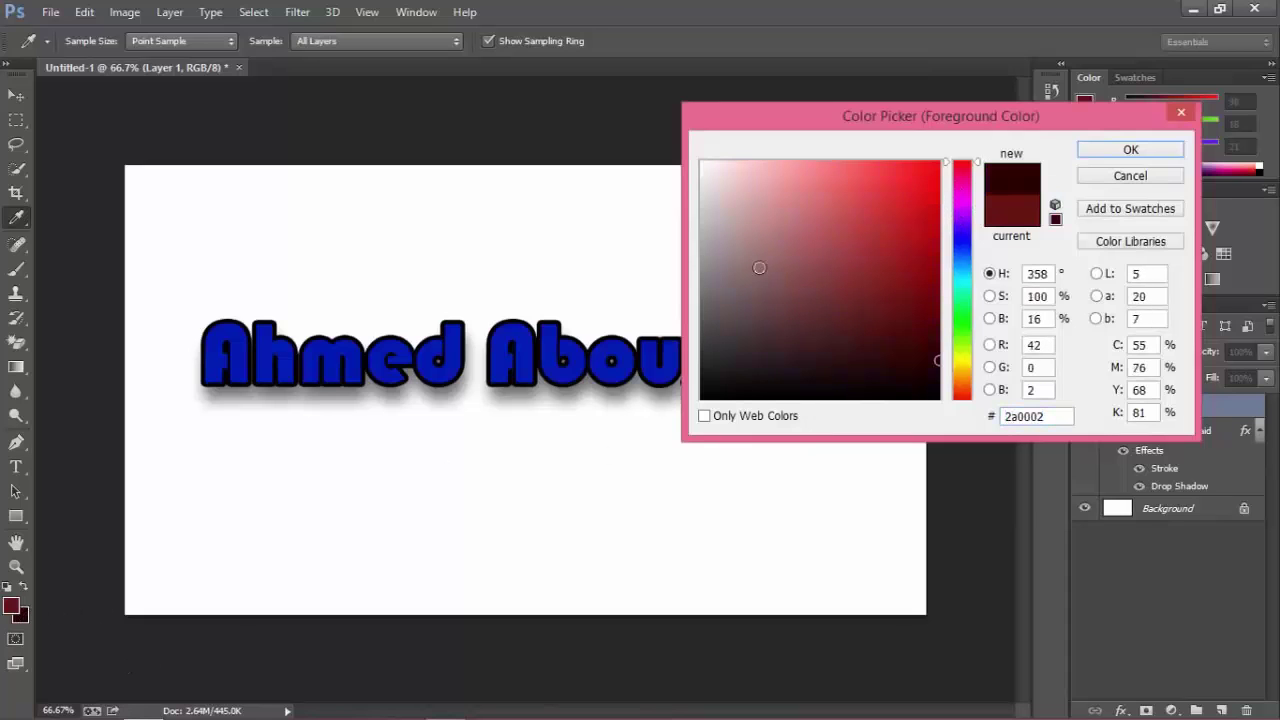
left_click(939, 178)
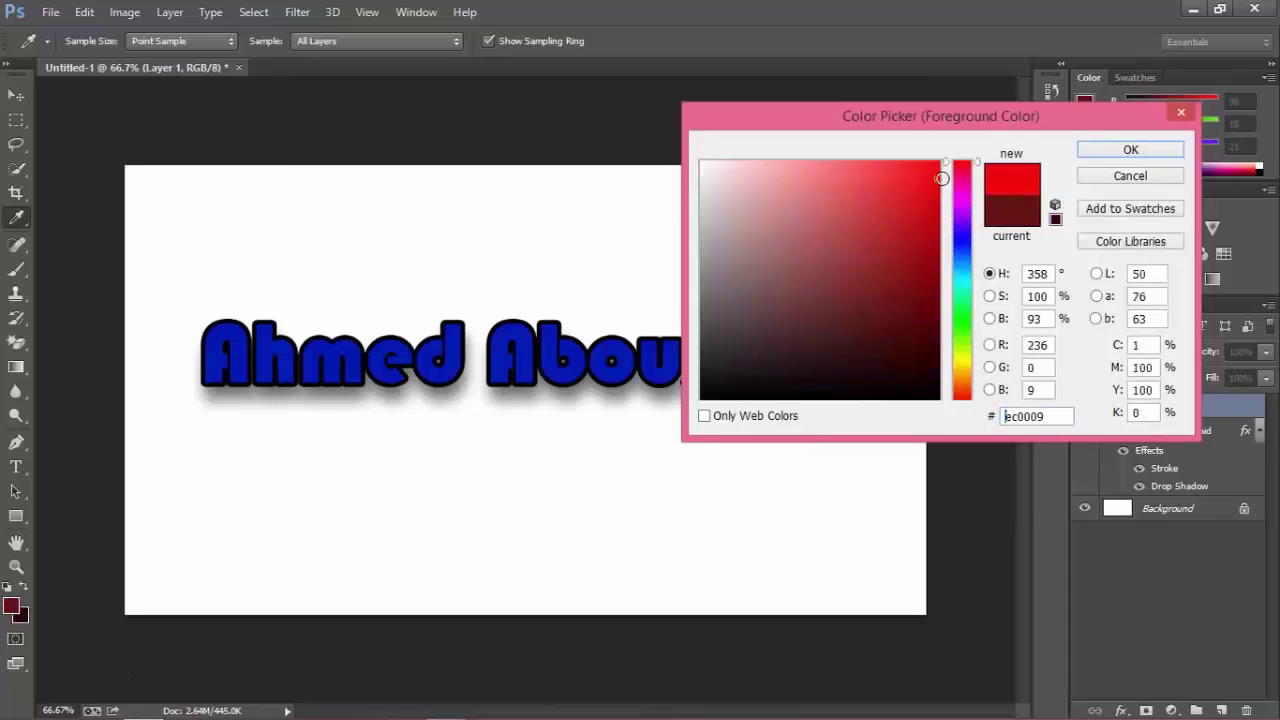
left_click(1083, 149)
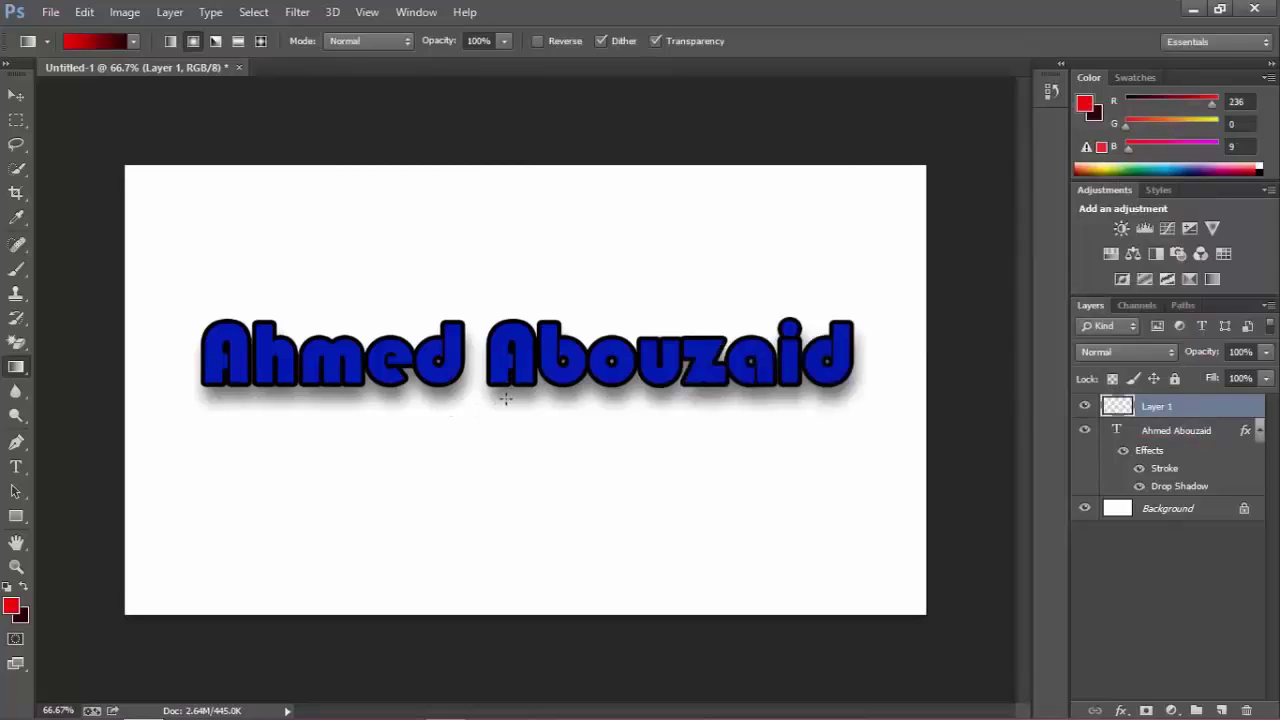
Draw a bright red radial gradient from the canvas centre on Layer 1, then move Layer 1 beneath the text layer.
left_click_drag(506, 398, 869, 194)
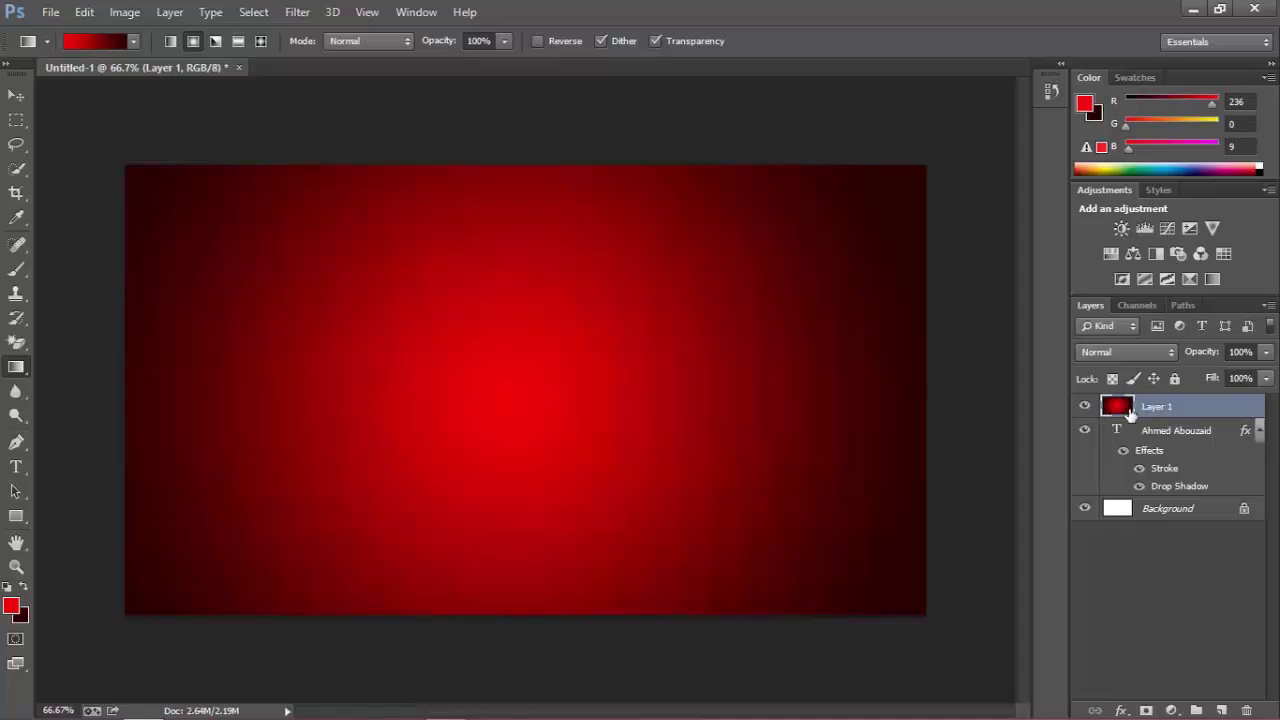
left_click_drag(1150, 410, 1157, 492)
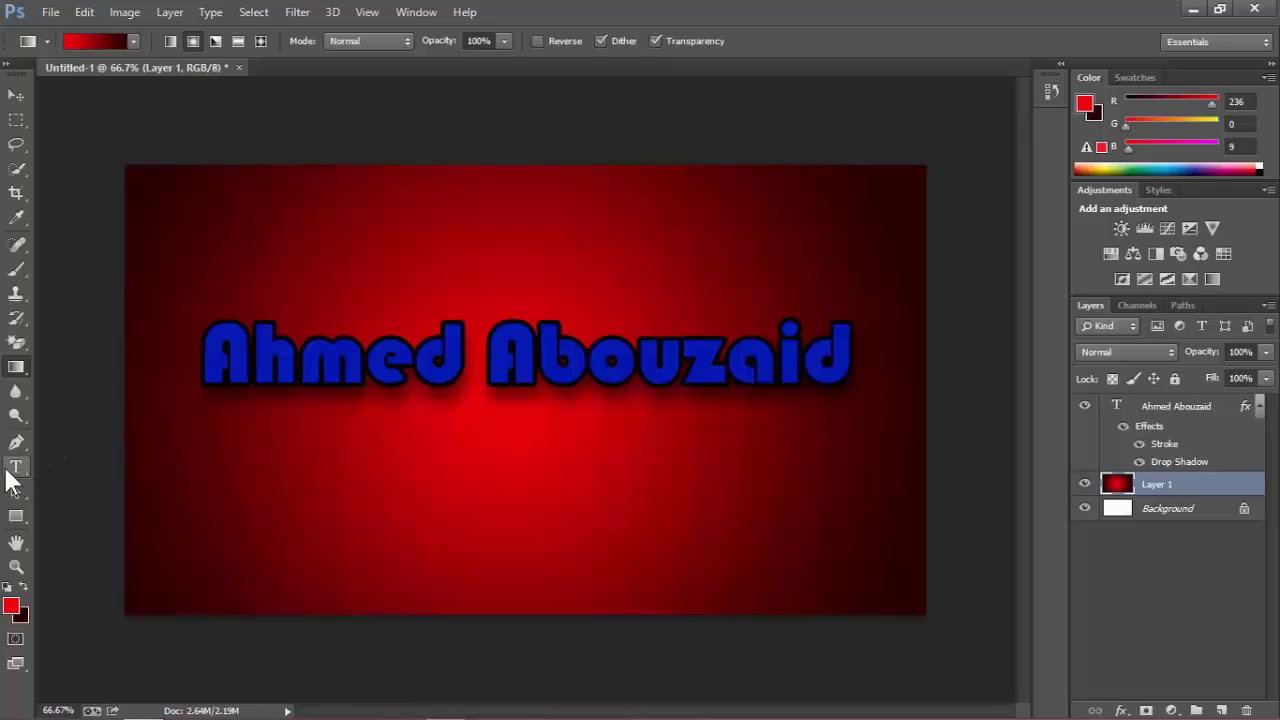
Select all of the name text and change its colour to white (ffffff).
left_click(16, 466)
left_click(330, 366)
triple_click(330, 366)
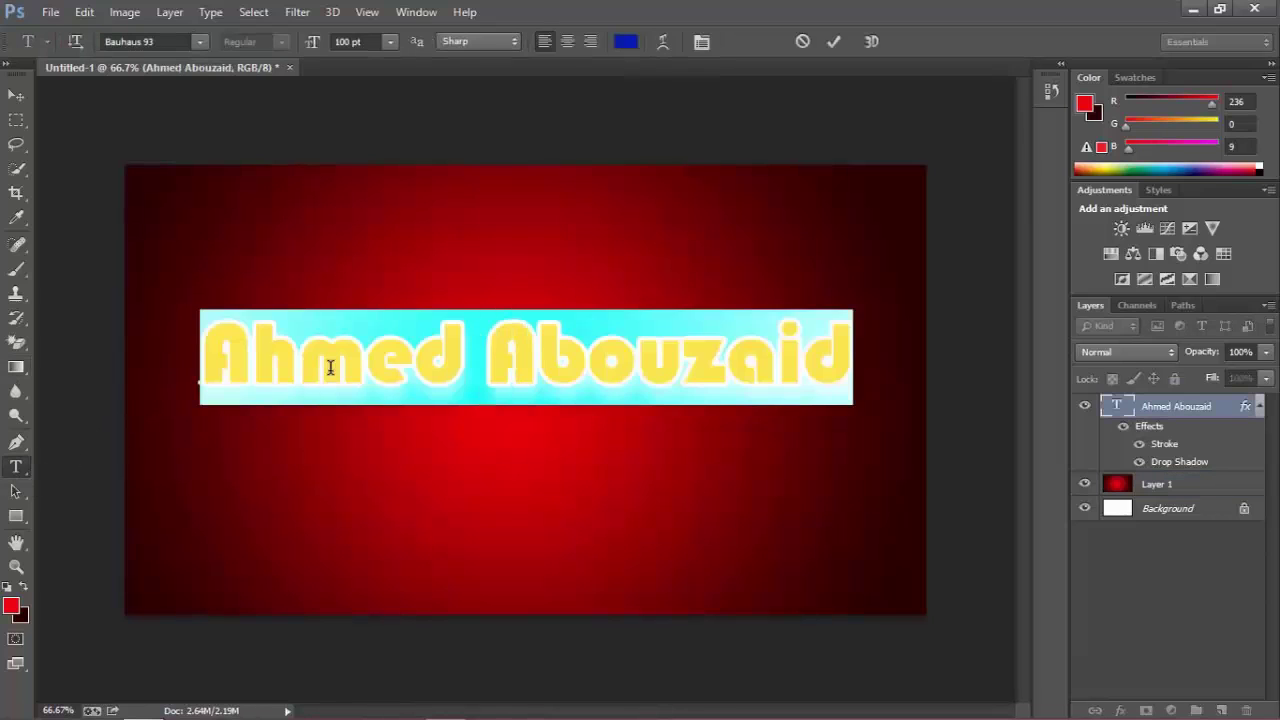
left_click(624, 43)
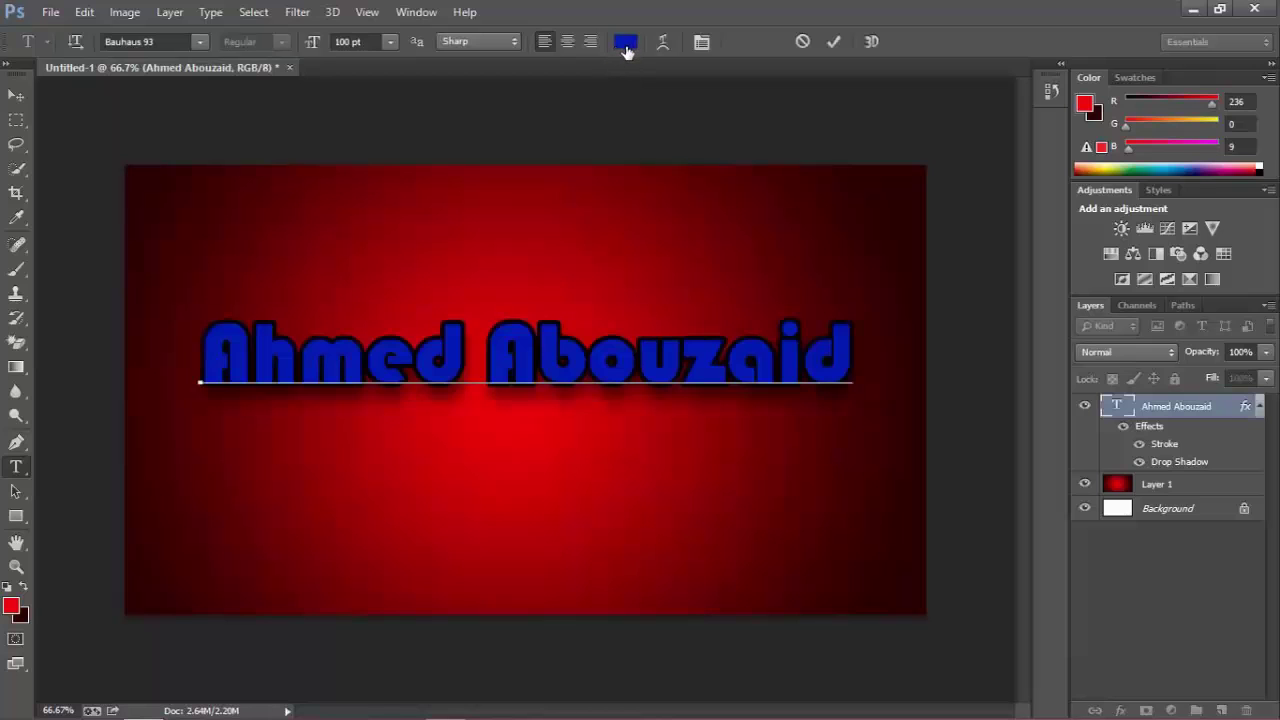
left_click_drag(731, 172, 702, 161)
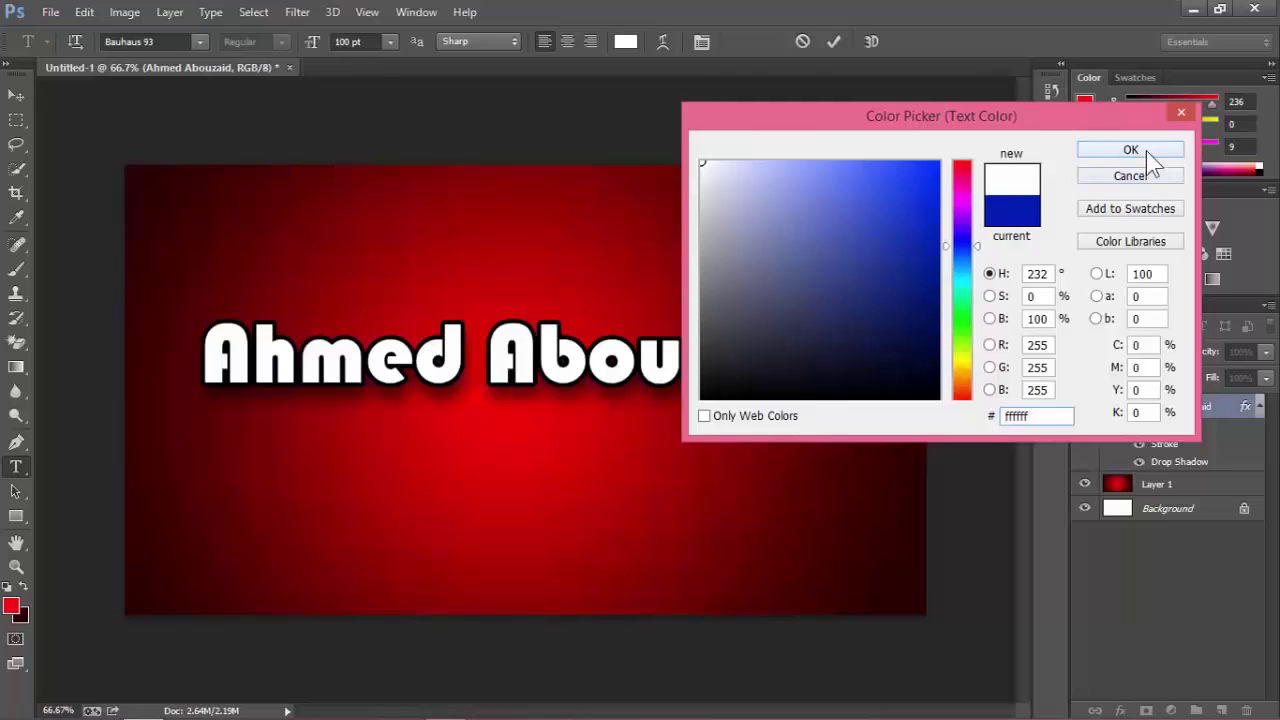
left_click(1130, 150)
left_click(15, 91)
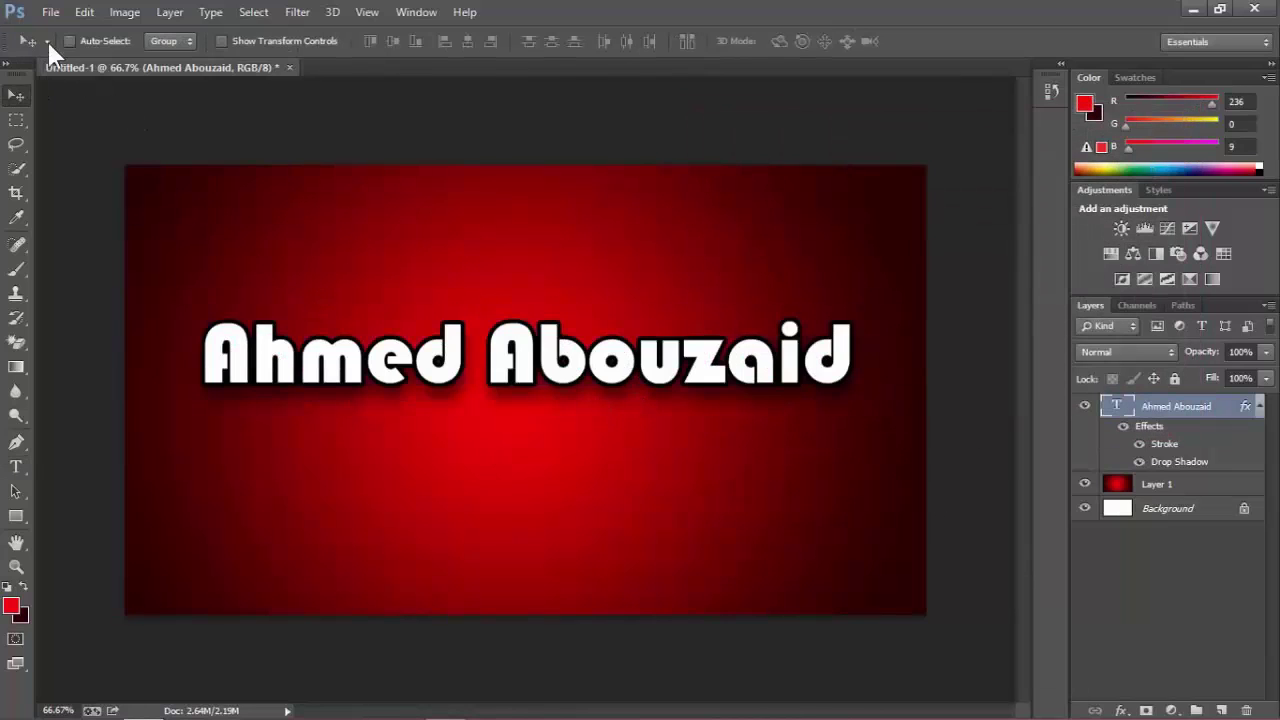
left_click(43, 12)
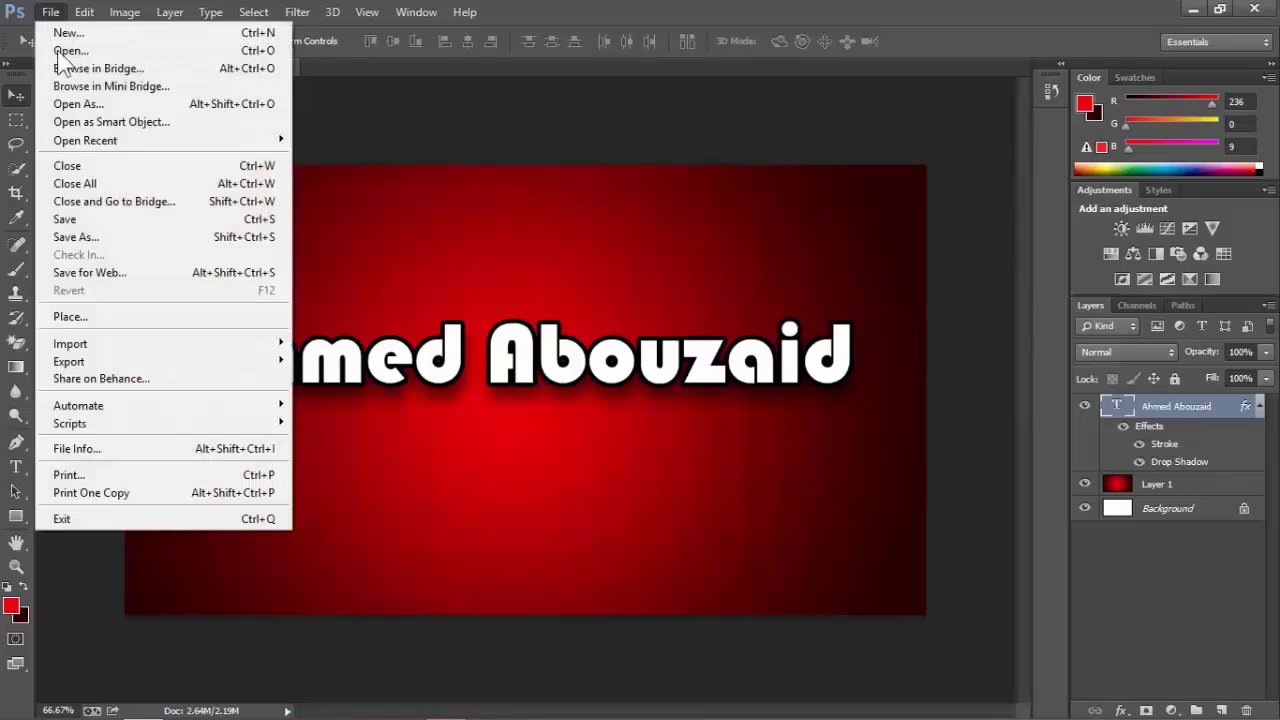
In Save for Web, switch the format from PNG-24 to JPEG and save as Untitled-1 on the Desktop.
left_click(94, 278)
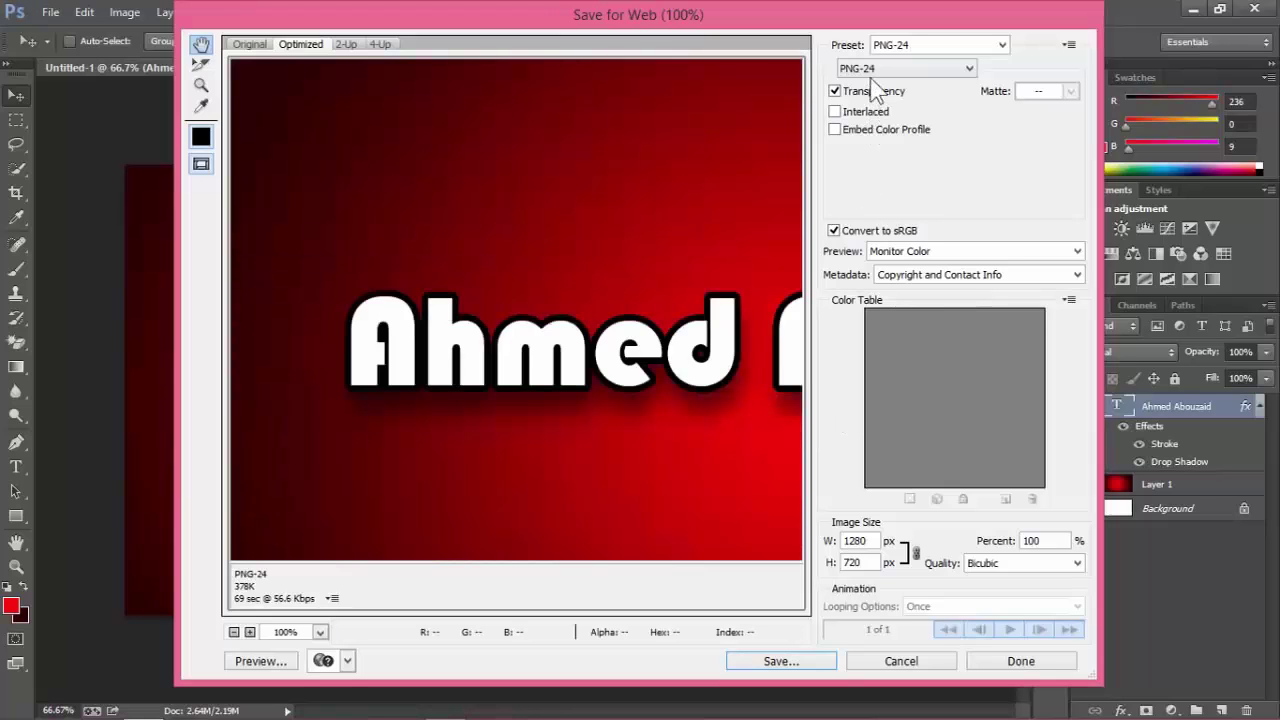
left_click(876, 70)
left_click(866, 98)
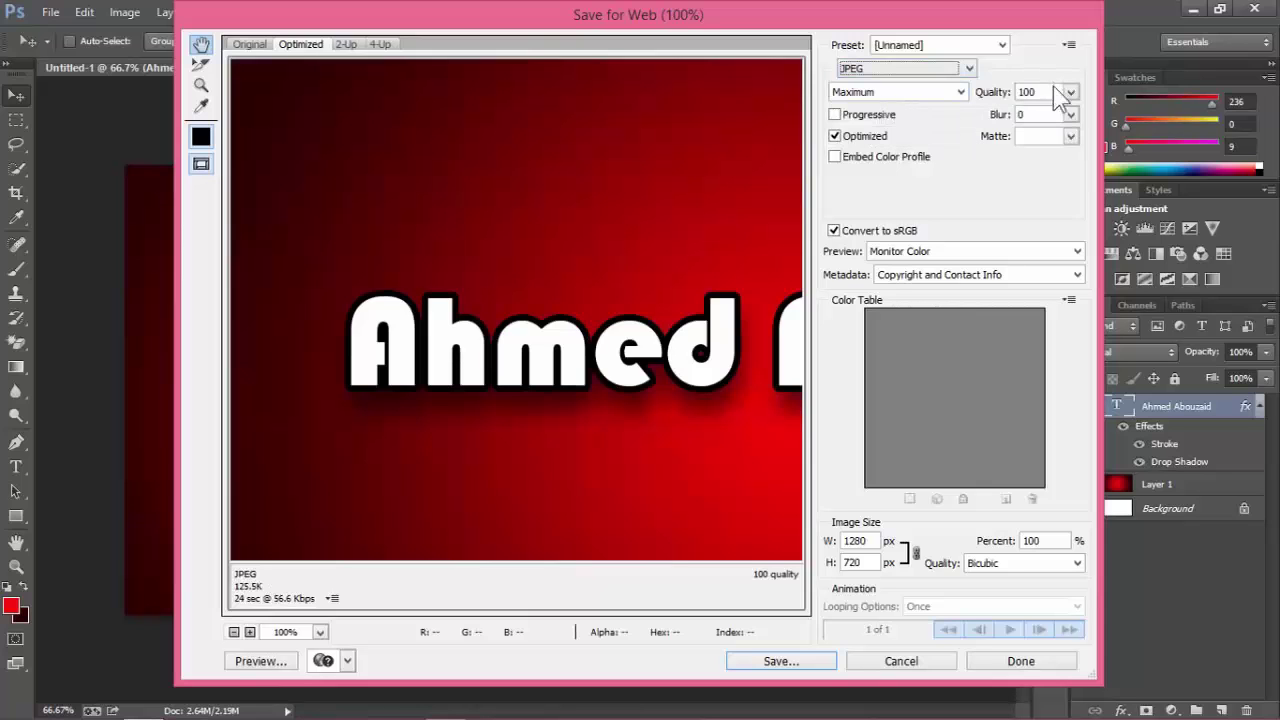
left_click(786, 666)
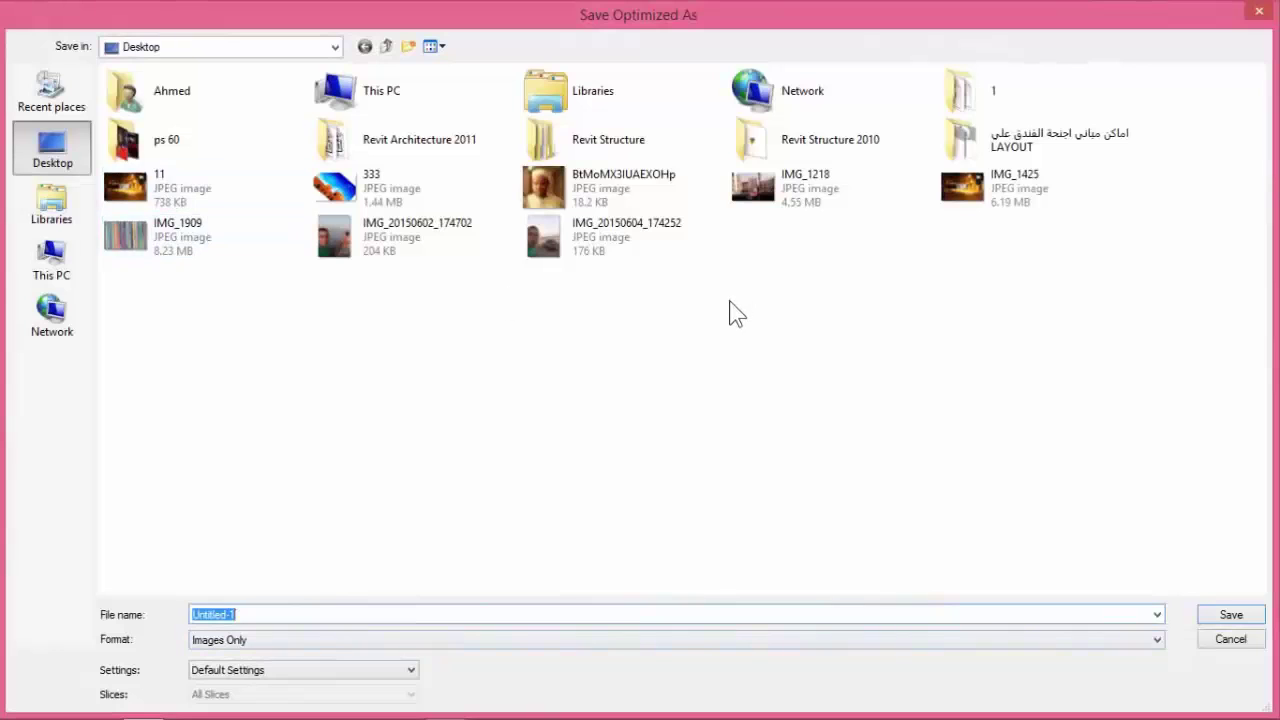
left_click(1231, 617)
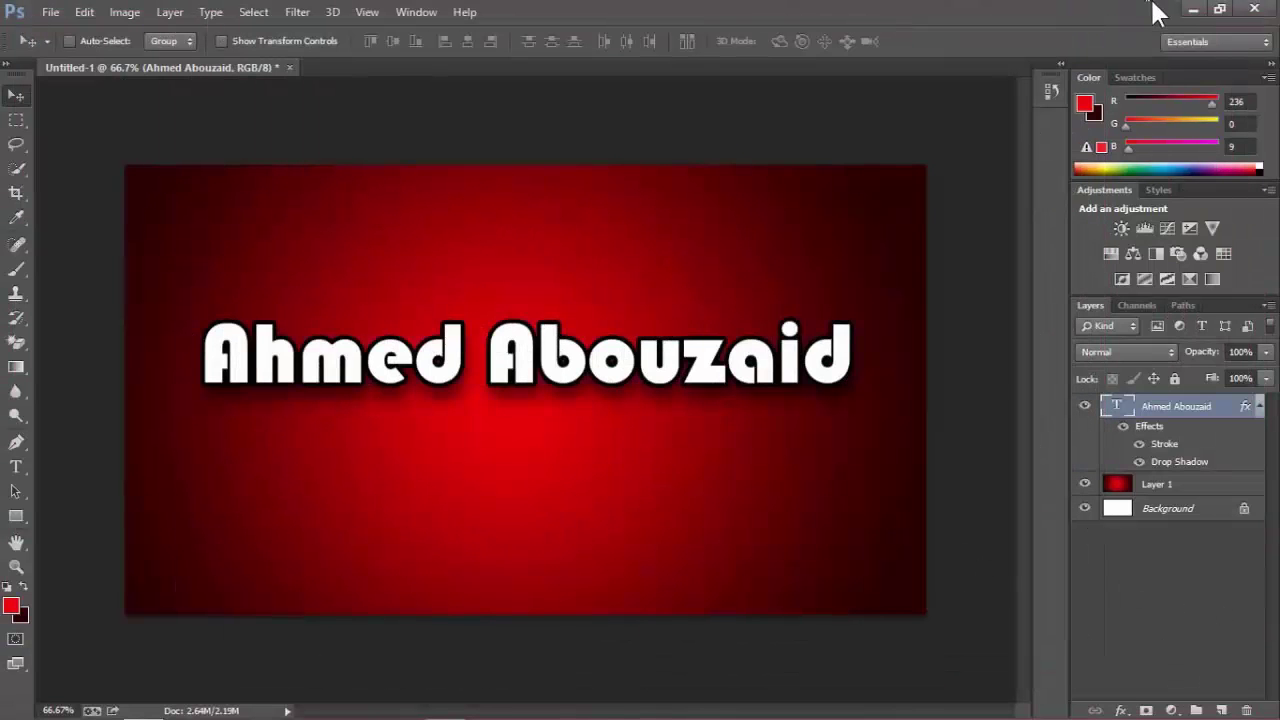
Open the exported Untitled-1 JPEG from the Desktop in Windows Photo Viewer.
left_click(1193, 8)
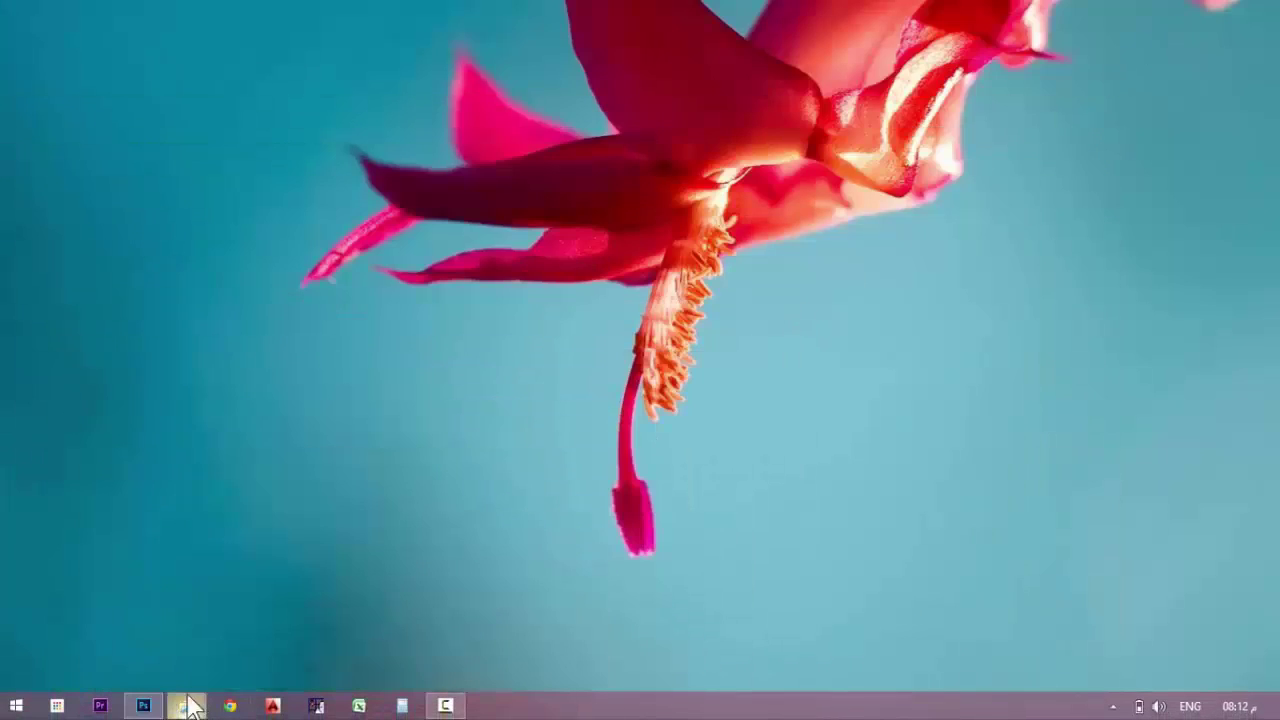
left_click(188, 706)
left_click(83, 120)
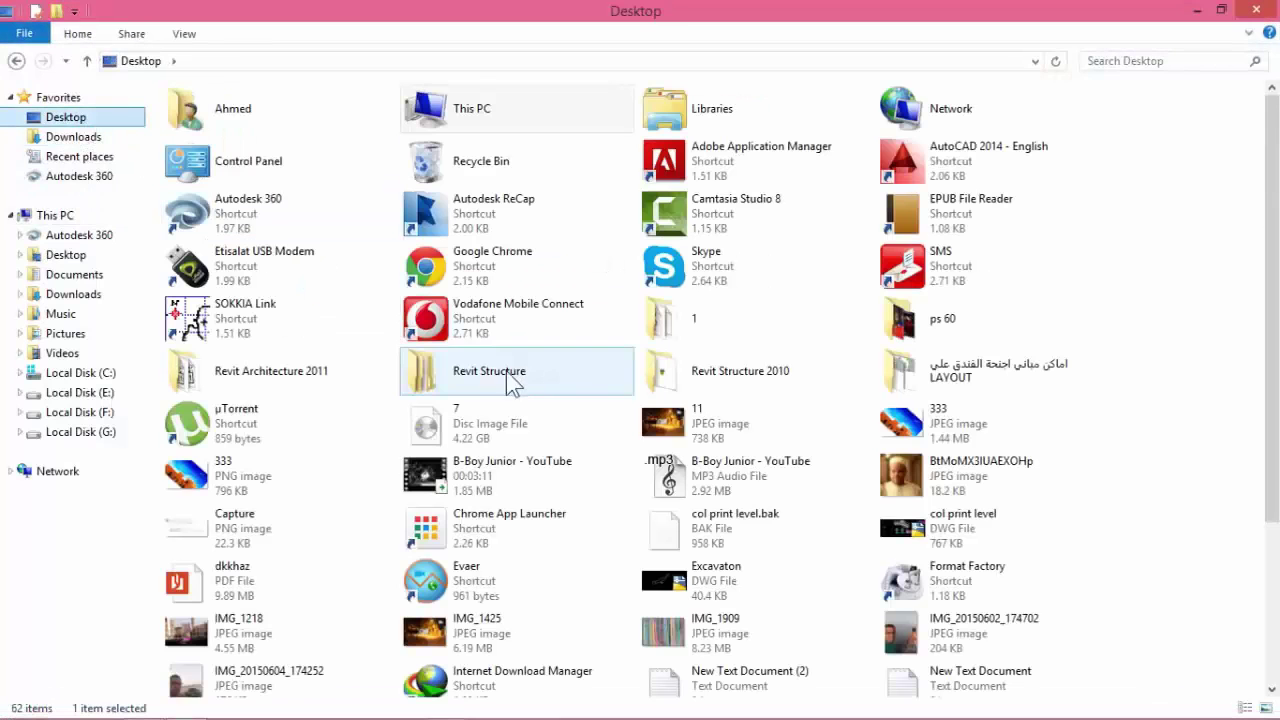
left_click_drag(1272, 280, 1276, 515)
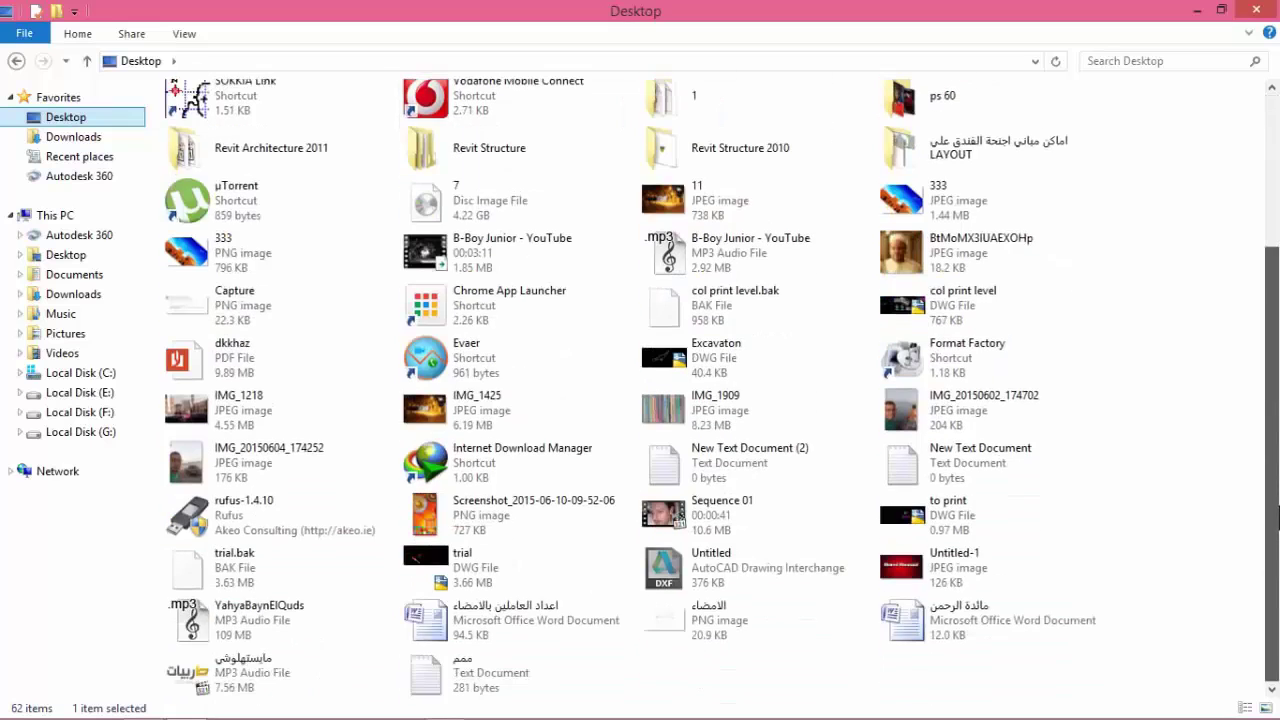
double_click(955, 567)
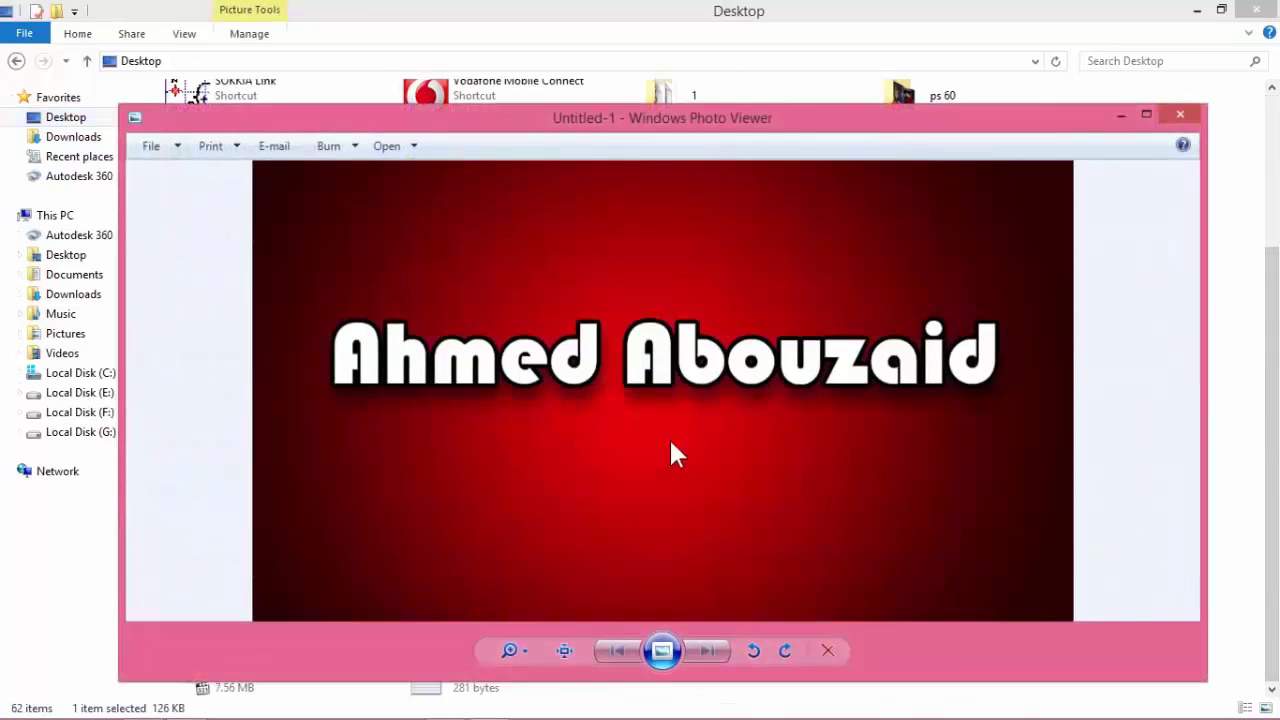
Maximize the preview to inspect it, then minimize it and return to Photoshop.
left_click(1152, 108)
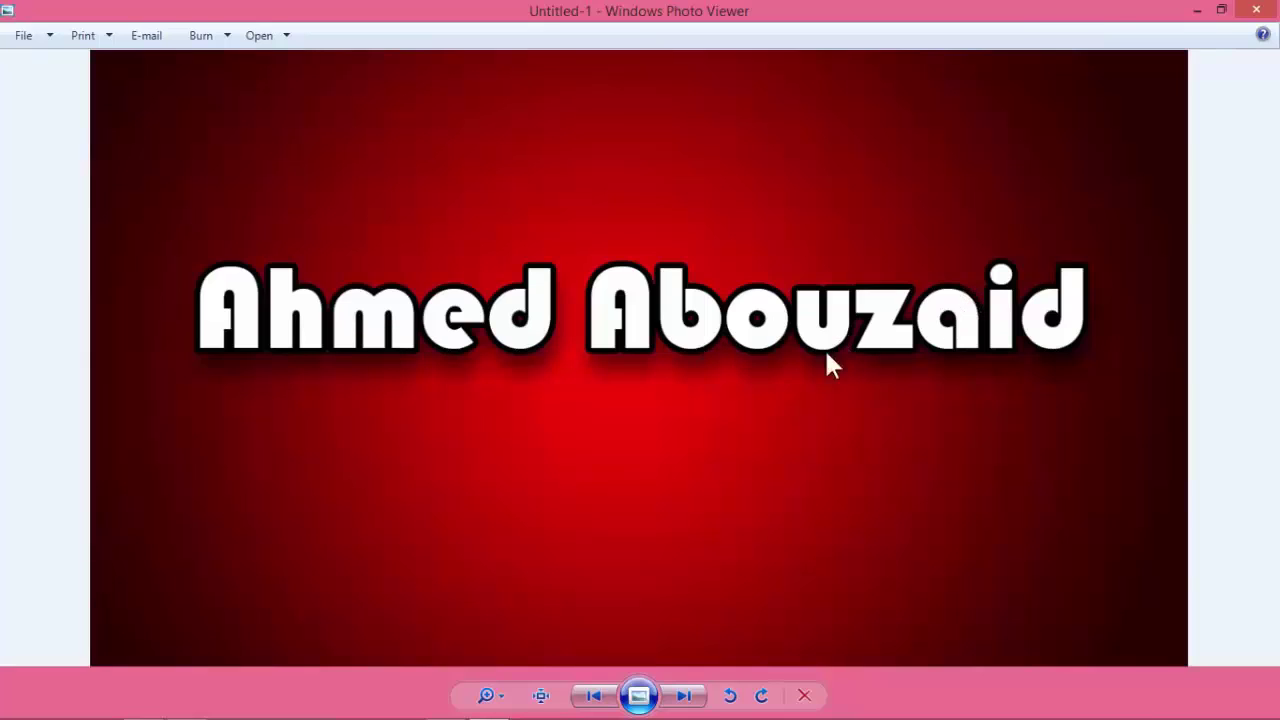
left_click(1197, 10)
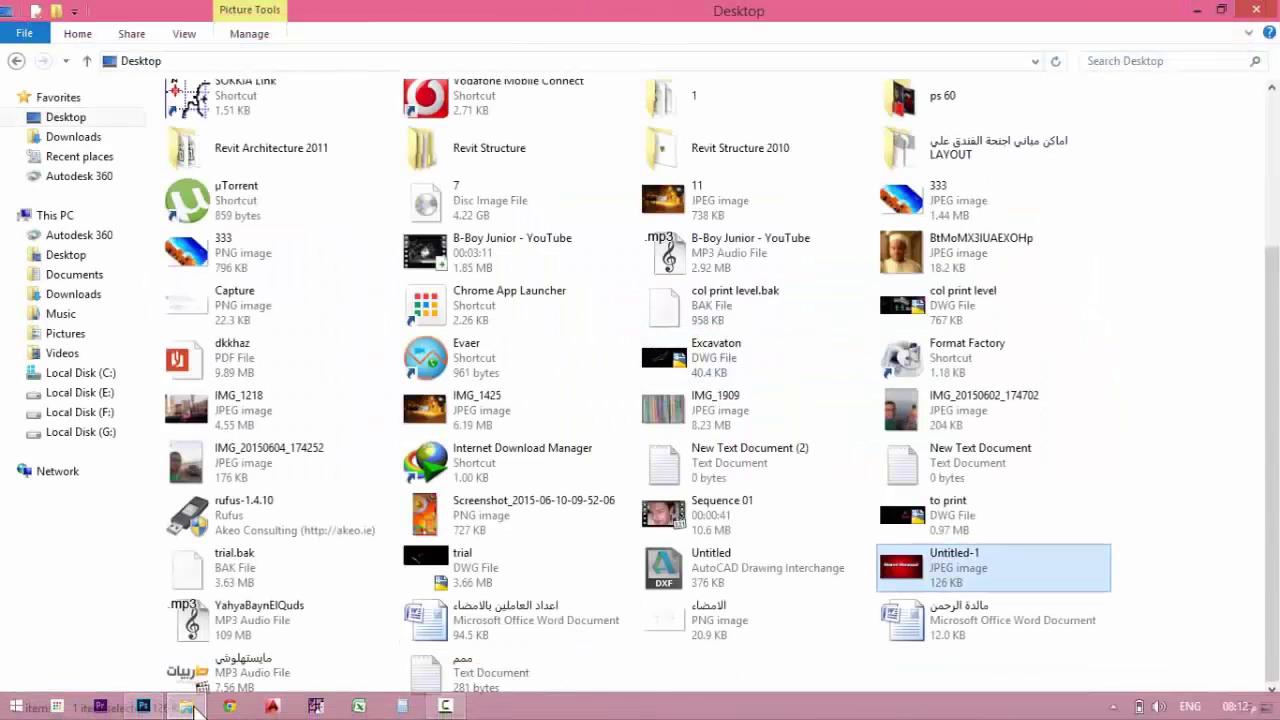
left_click(143, 707)
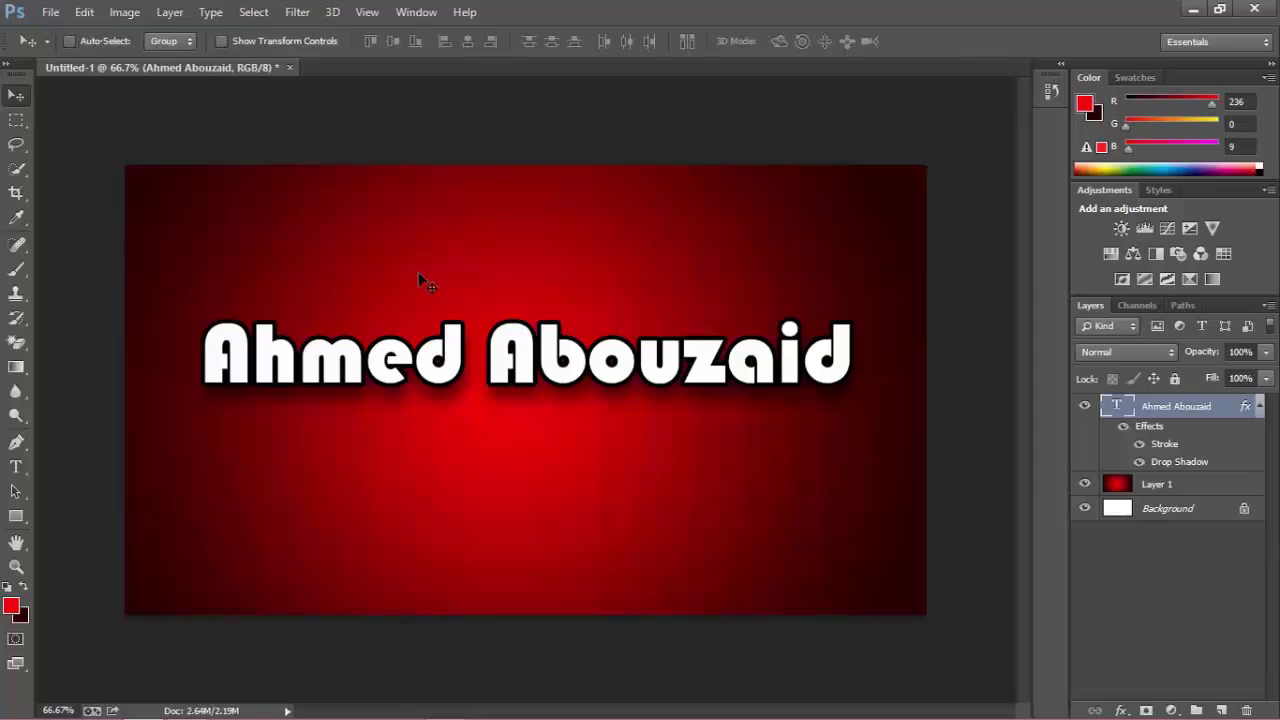
Open the BtMoMX3IUAEXOHp.jpg photo from the Desktop.
left_click(51, 12)
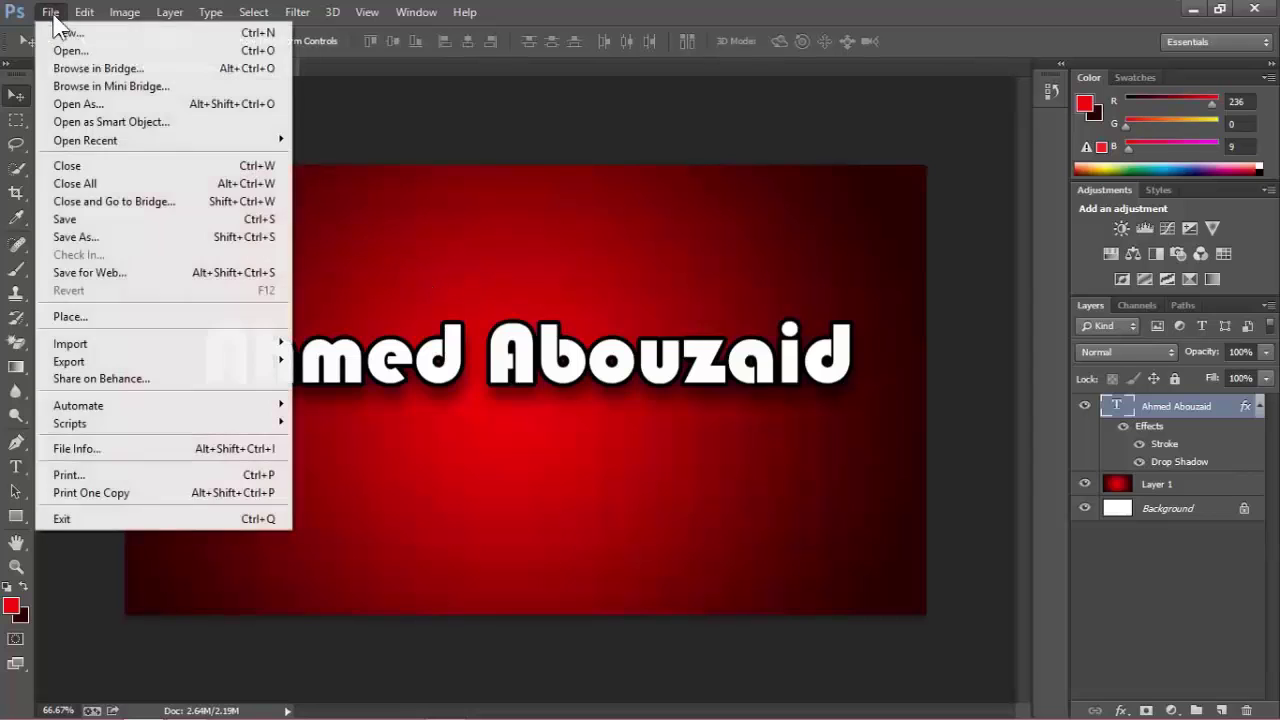
left_click(70, 51)
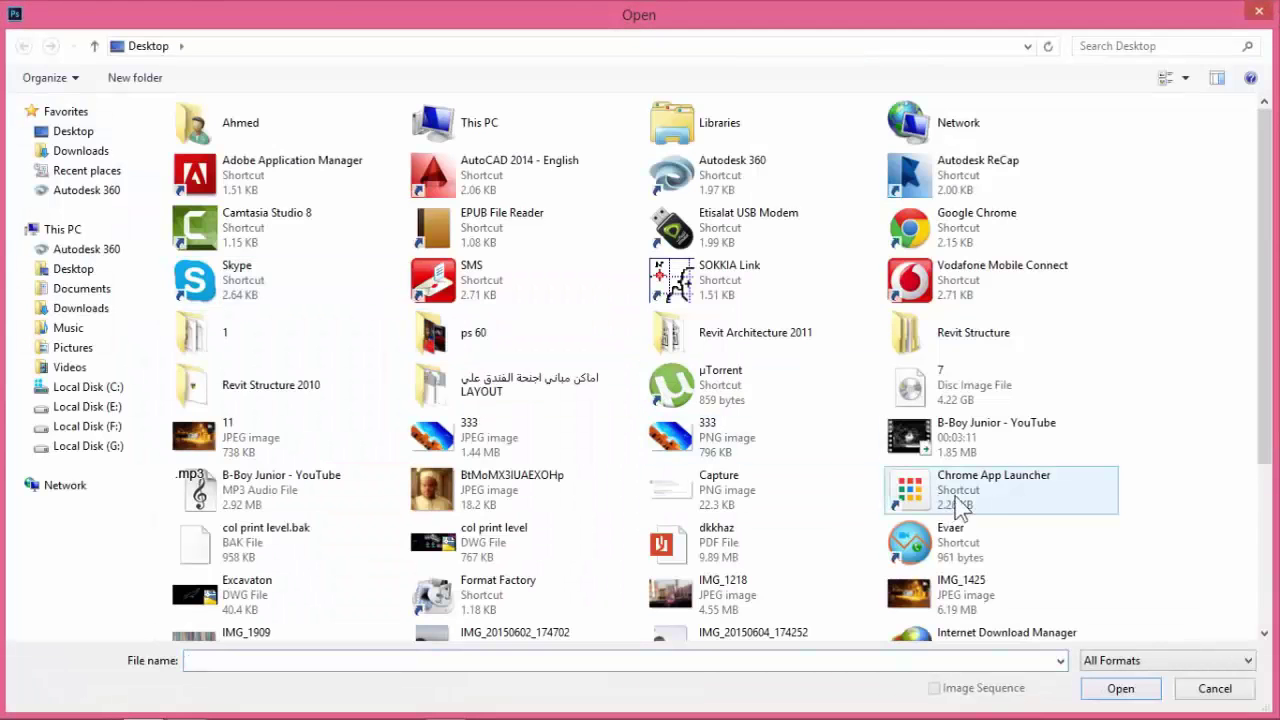
scroll(1213, 529, "down", 3)
scroll(1208, 527, "down", 2)
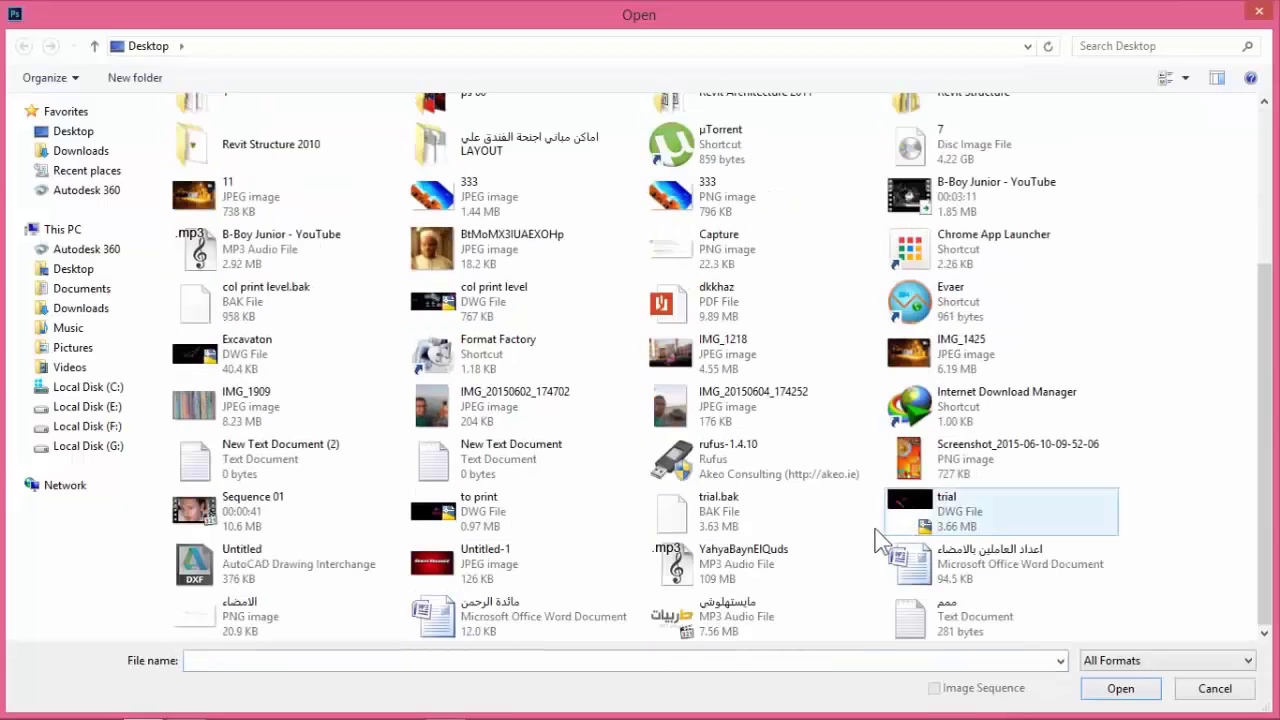
left_click(519, 262)
double_click(519, 262)
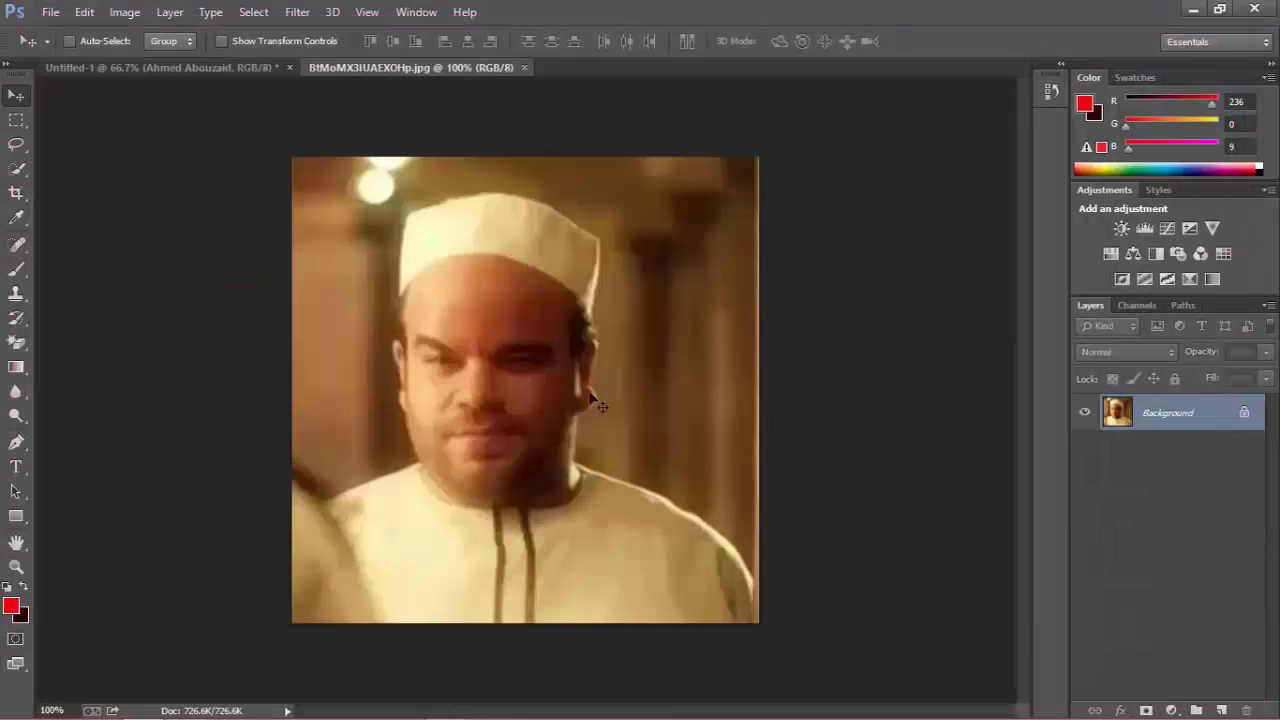
Type the Arabic word ليه on a new text layer and move it to the photo's centre.
left_click(17, 467)
left_click(636, 513)
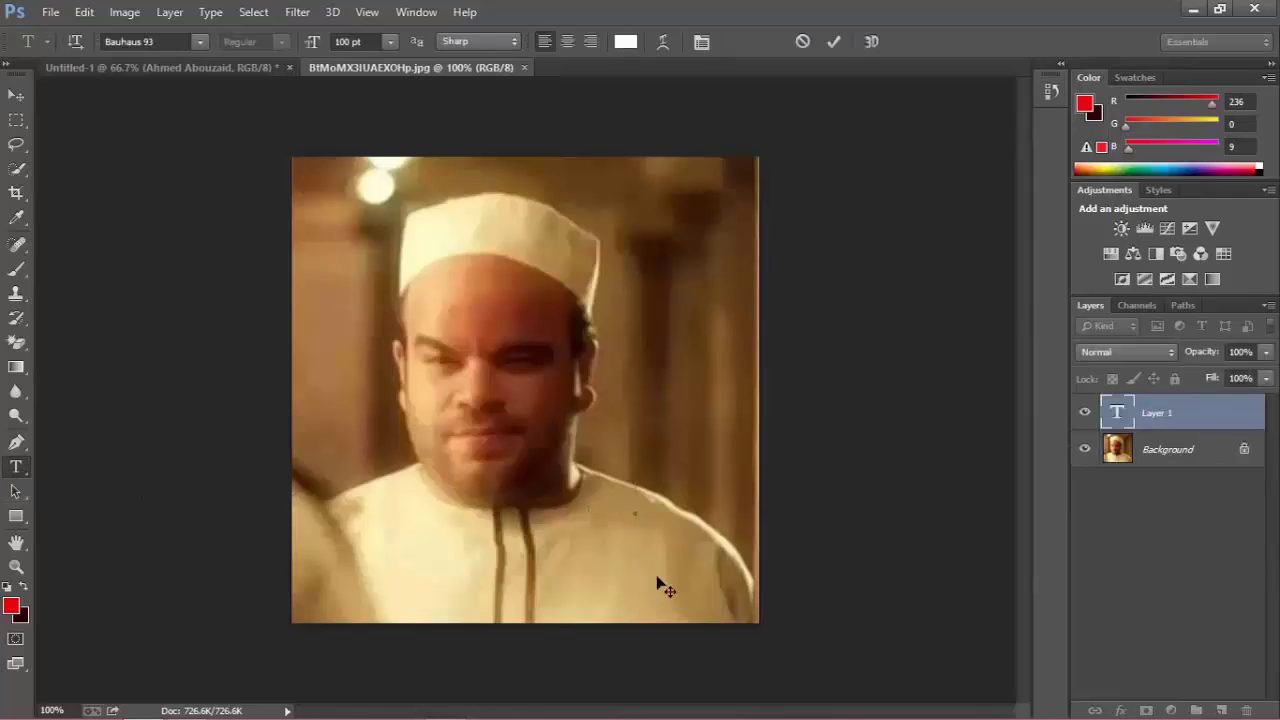
type("9")
key("BackSpace")
type("ليه")
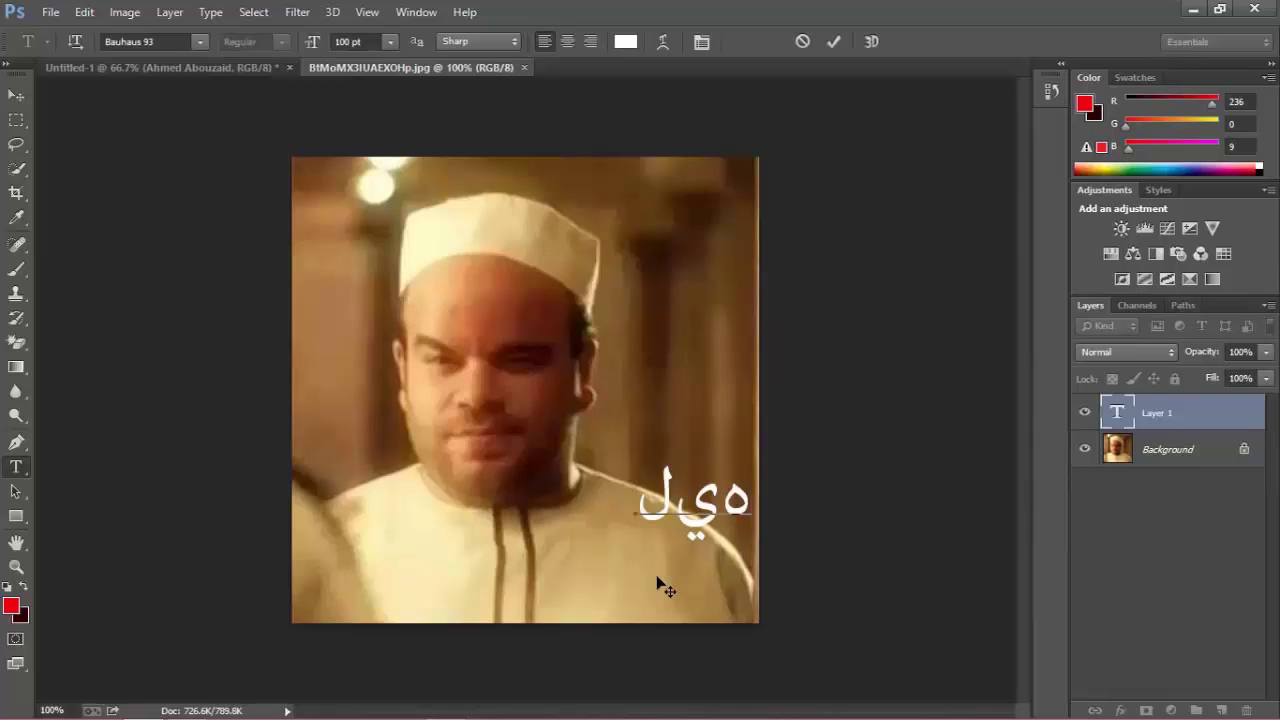
left_click(15, 95)
left_click_drag(694, 531, 584, 477)
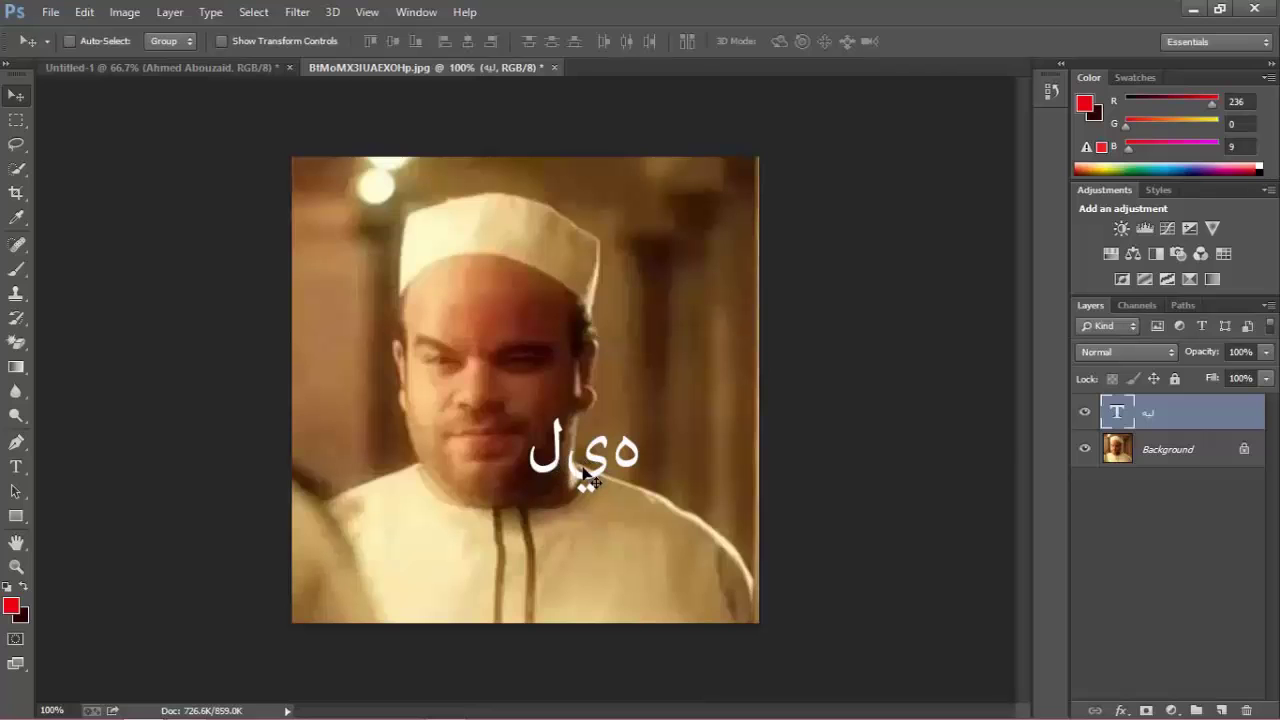
In Preferences > Type, choose the Middle Eastern and South Asian text engine and confirm.
left_click(86, 16)
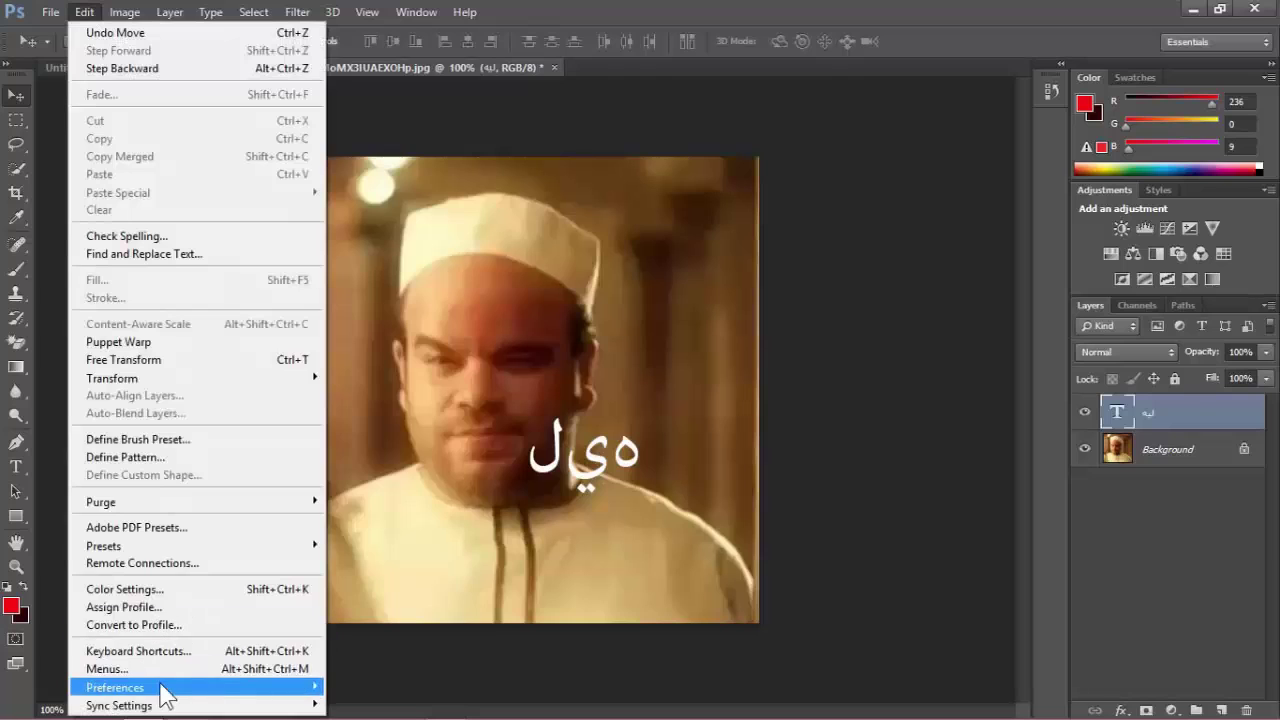
mouse_move(192, 692)
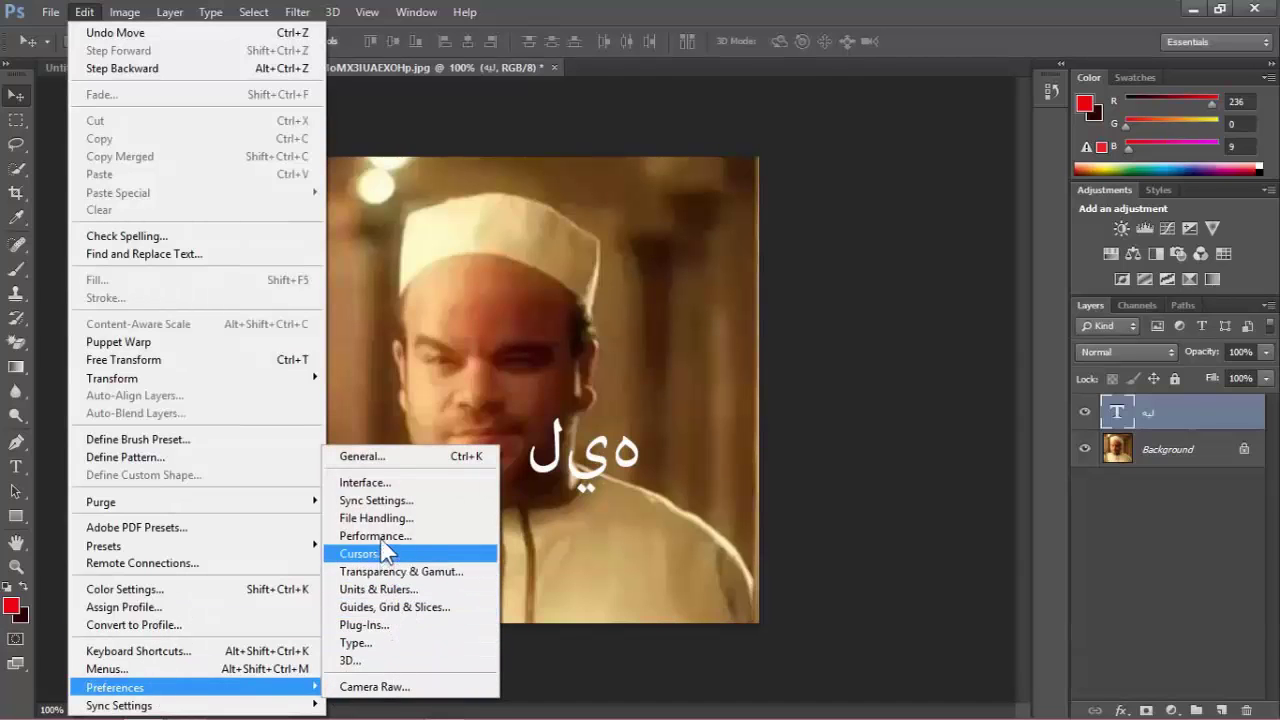
left_click(358, 643)
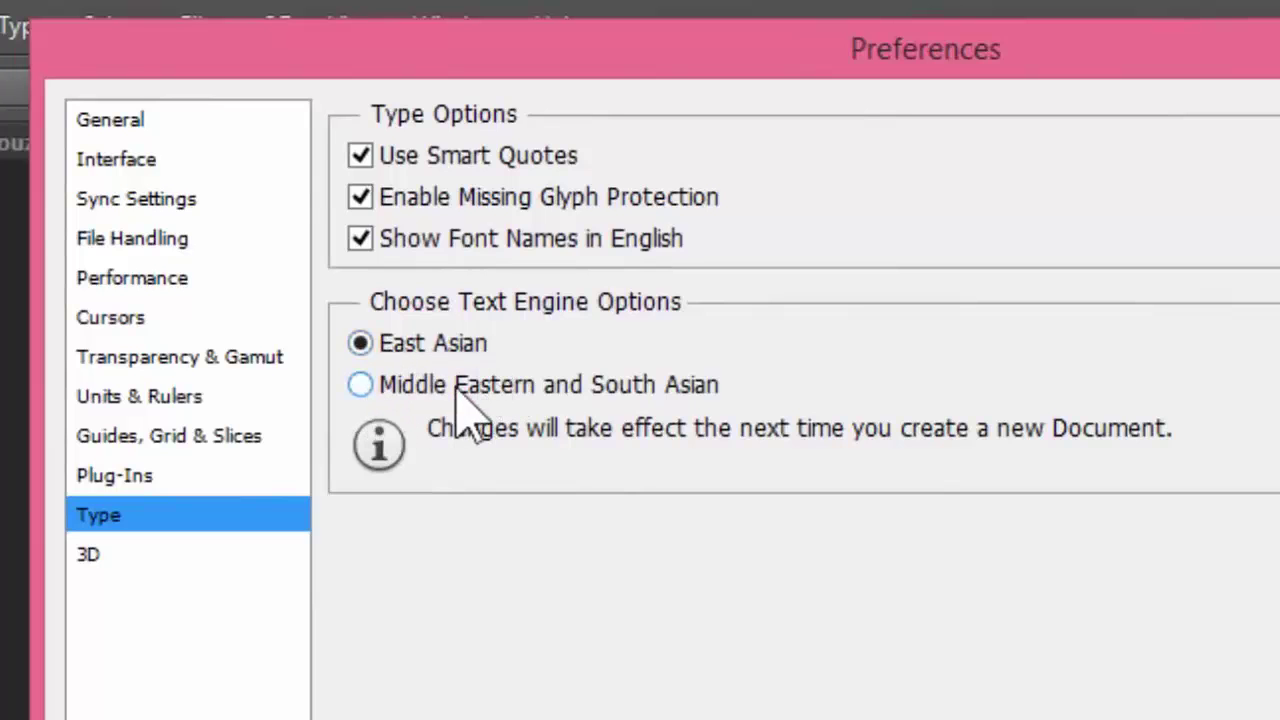
left_click(360, 384)
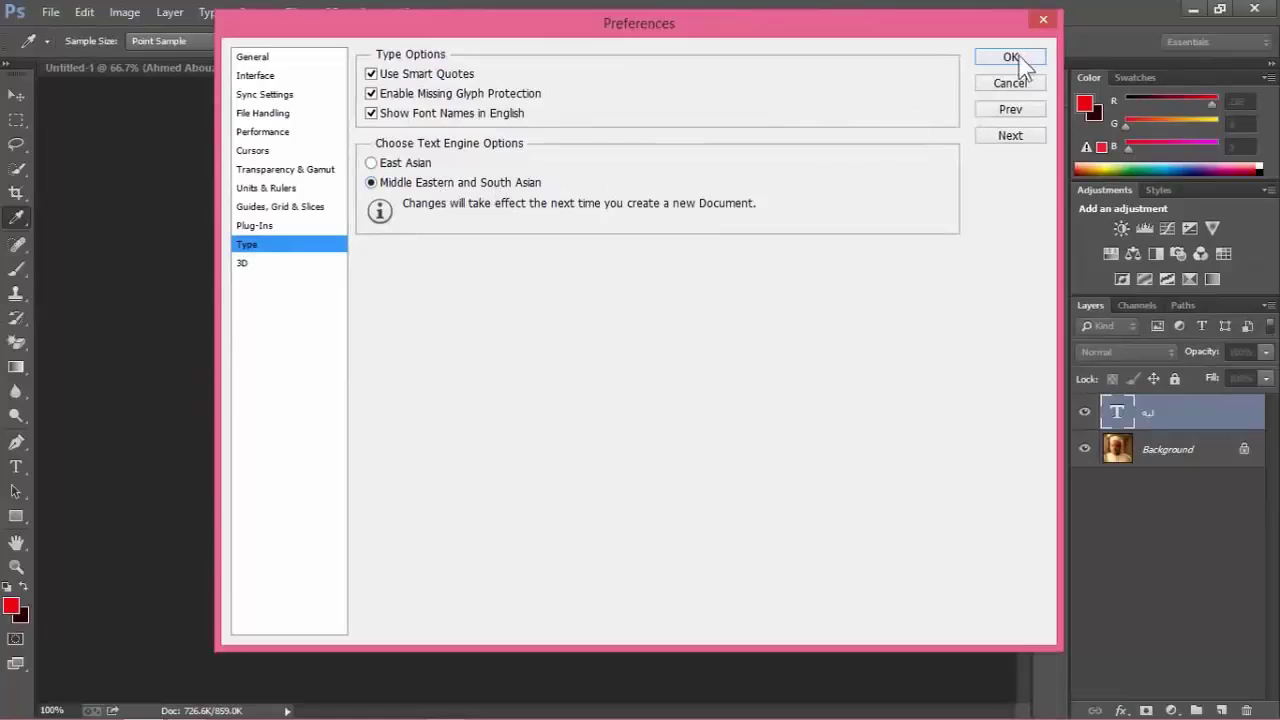
left_click(1012, 58)
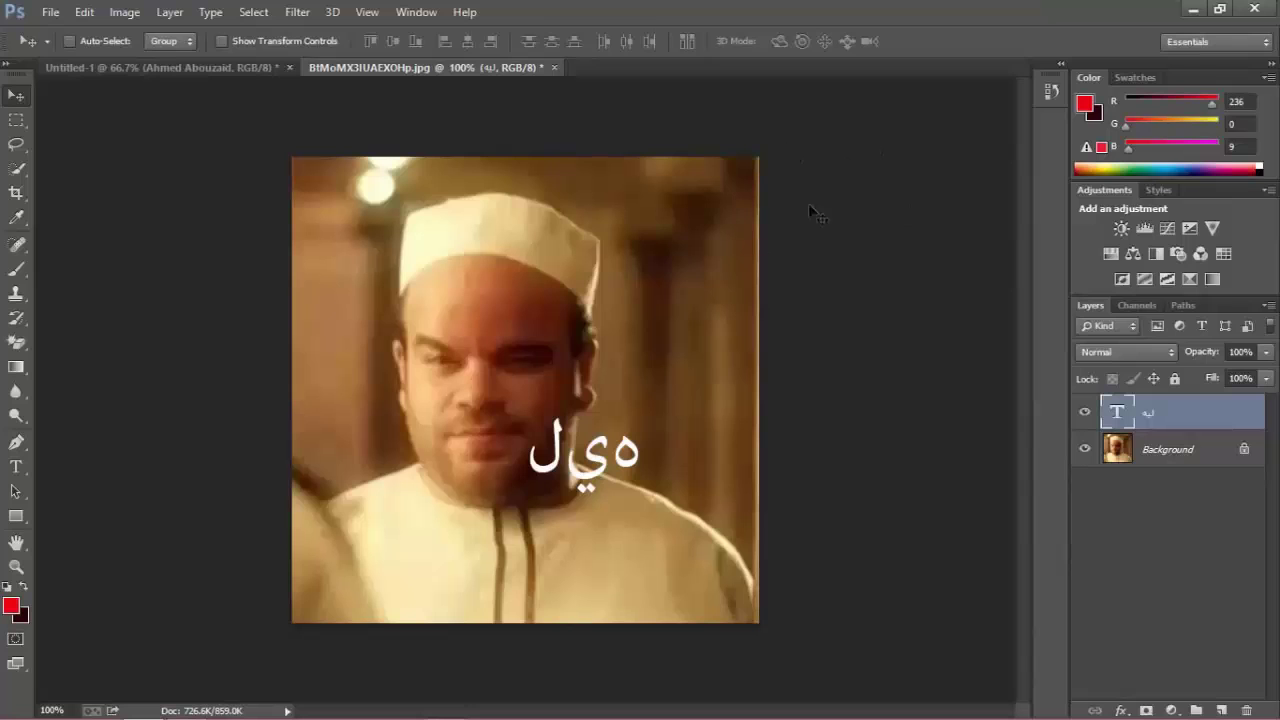
Quit Photoshop, discarding unsaved changes to both the photo and the red title document.
left_click(1255, 9)
left_click(641, 276)
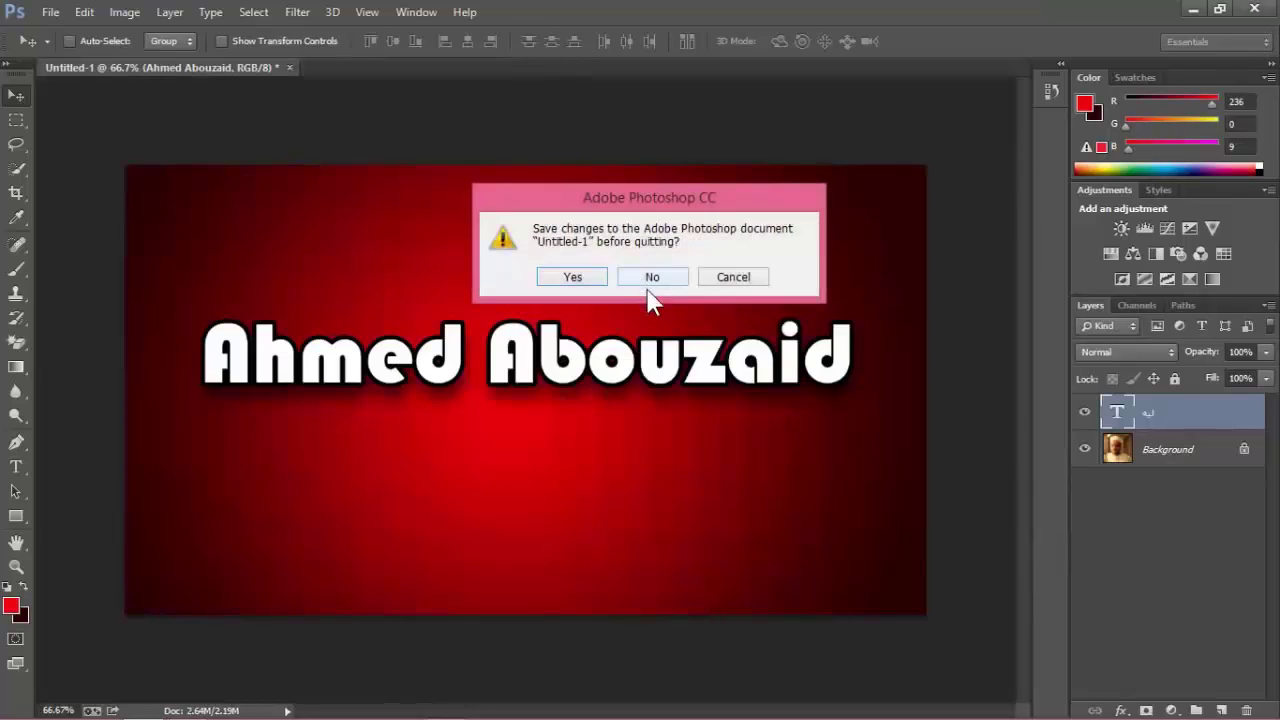
left_click(646, 280)
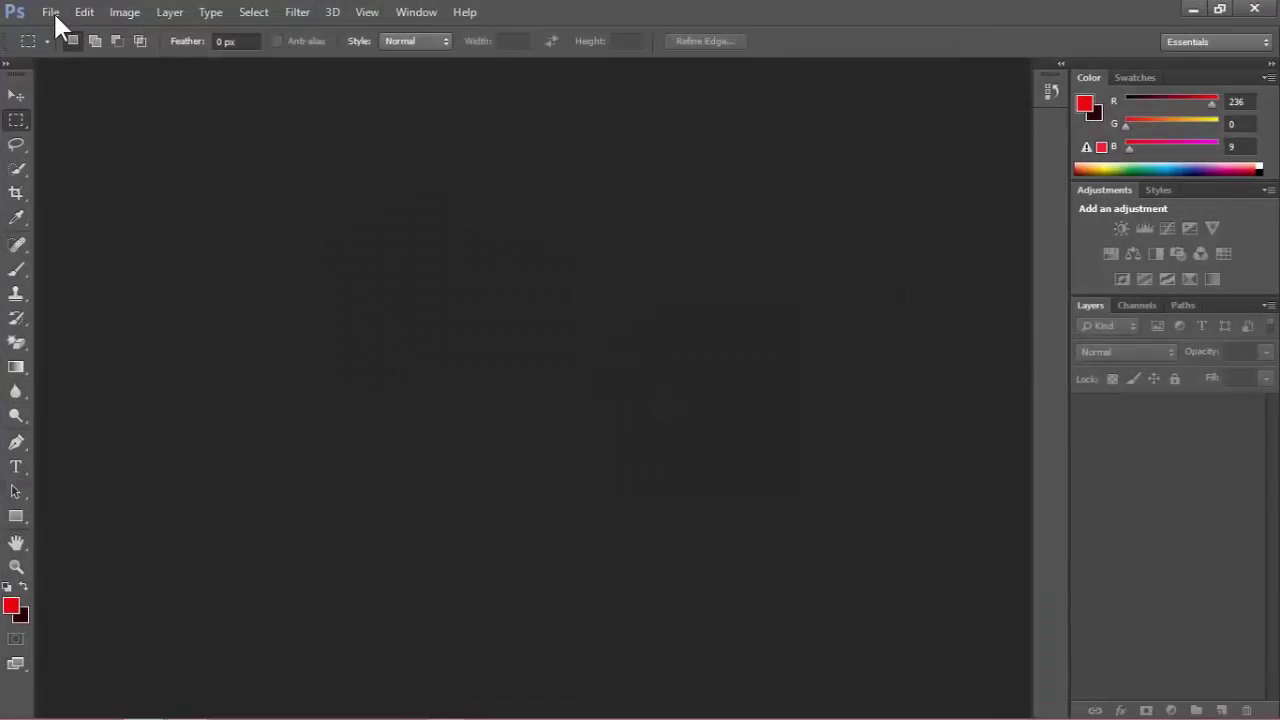
After relaunching, reopen the BtMoMX3IUAEXOHp photo via File > Open.
left_click(51, 12)
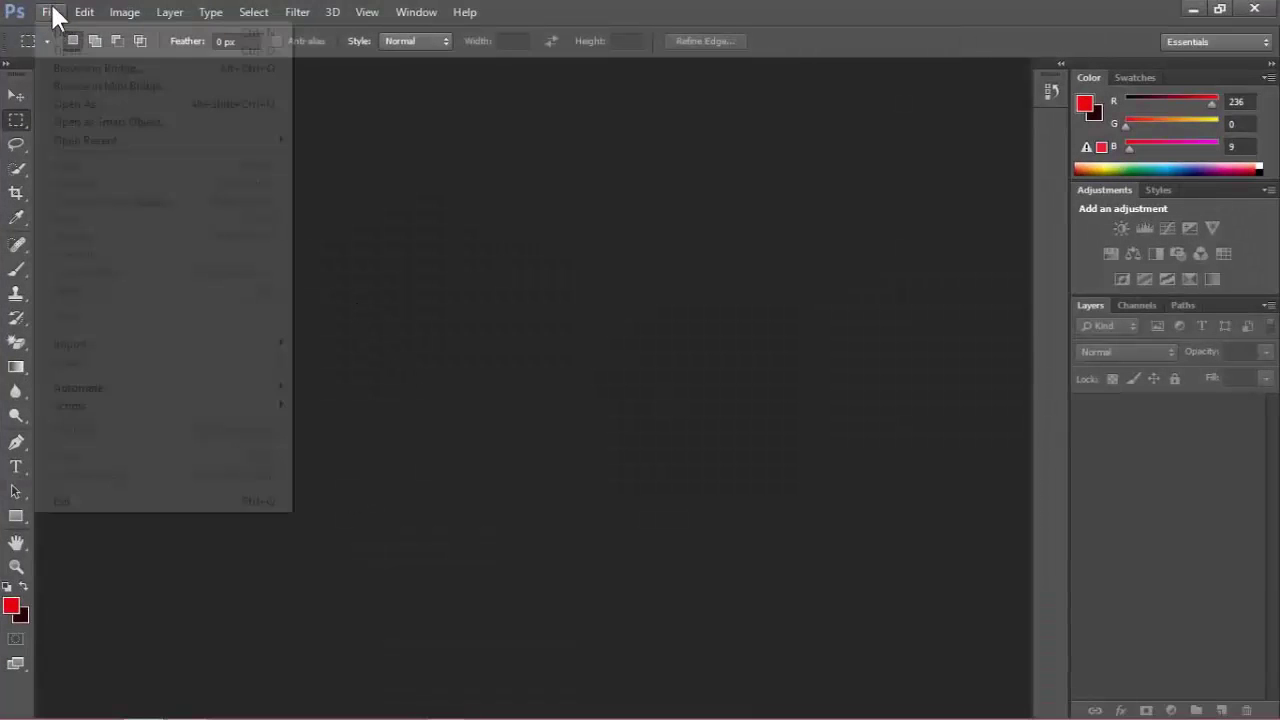
left_click(62, 45)
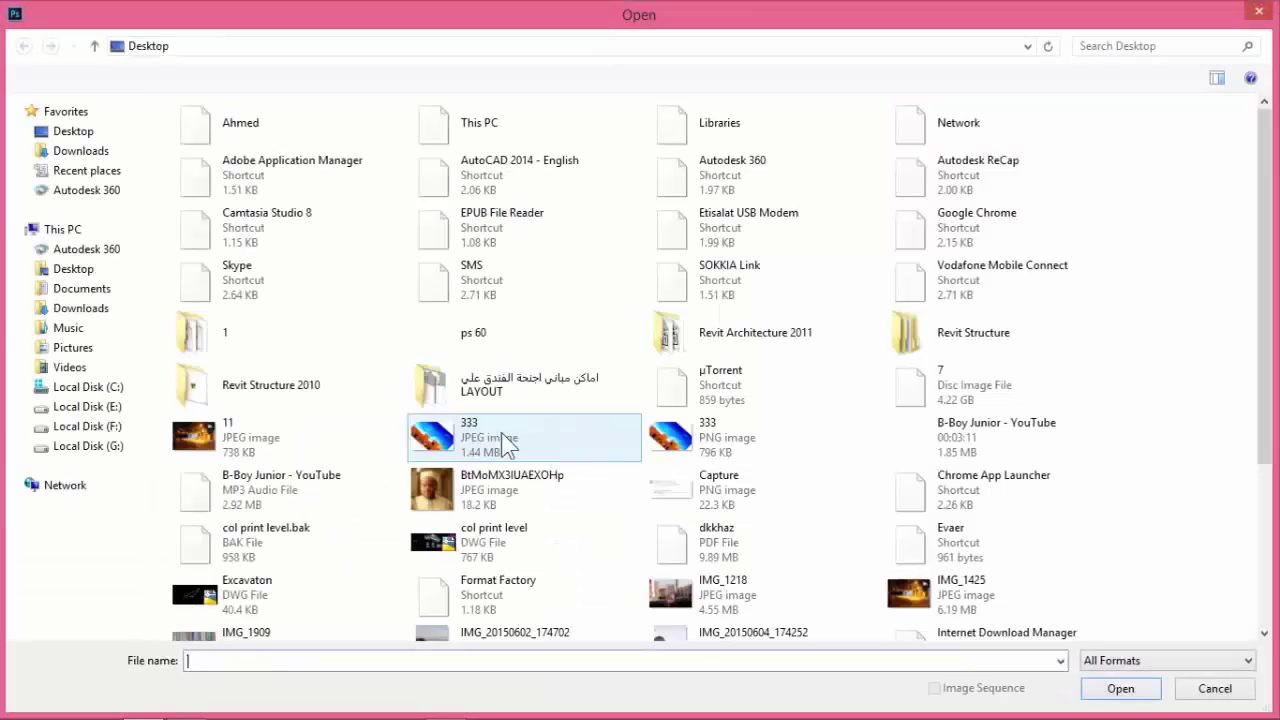
double_click(426, 496)
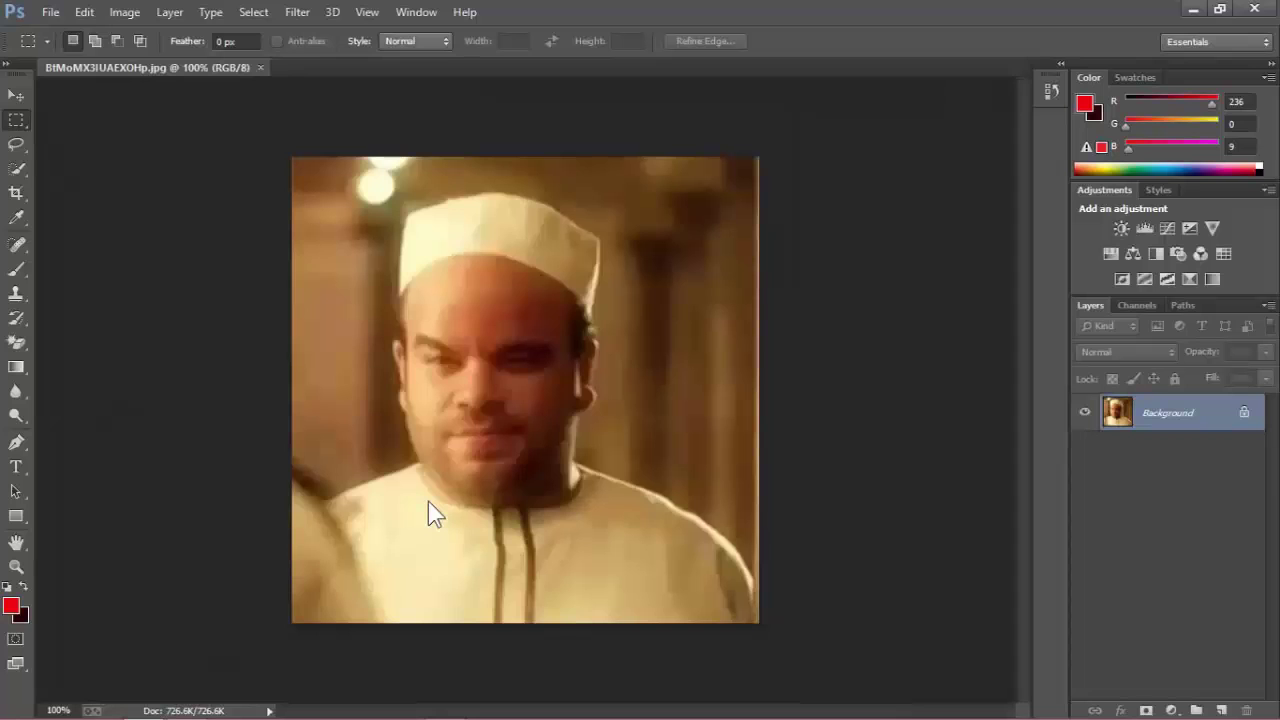
Type the white Arabic caption ليه كدا يا أخي onto the photo after dismissing the trial notice.
left_click(16, 467)
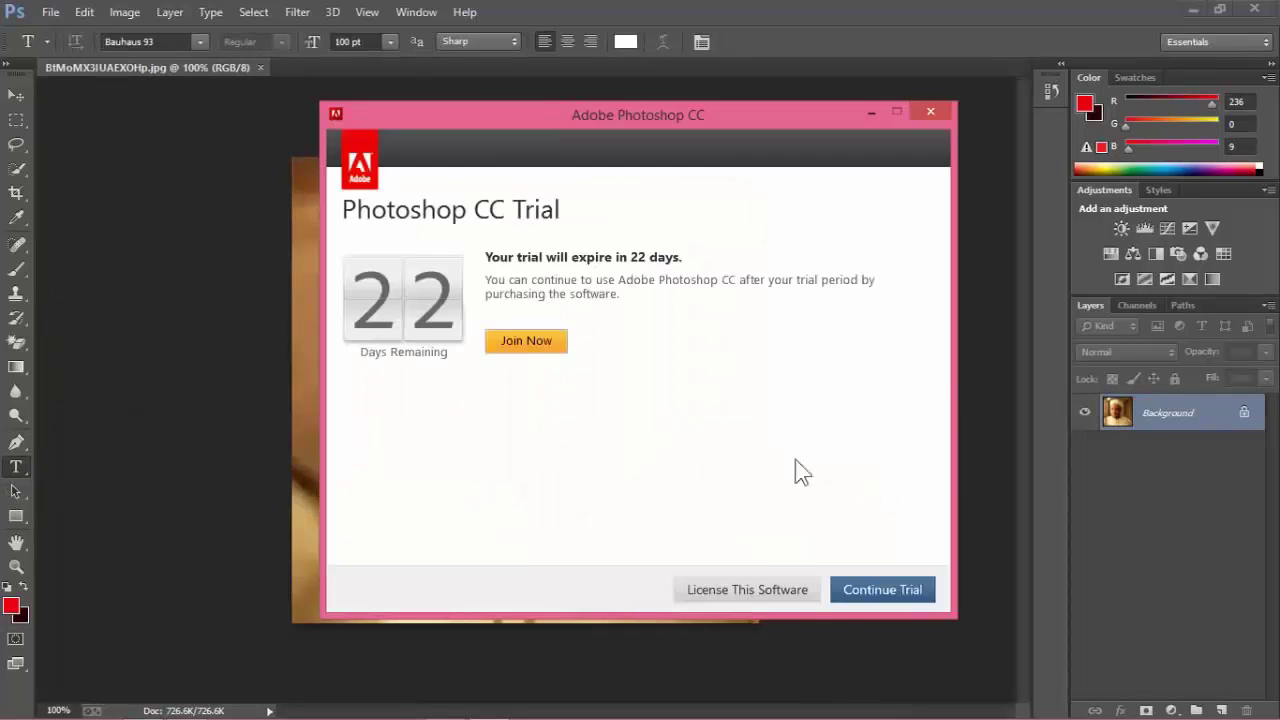
left_click(910, 590)
left_click(648, 540)
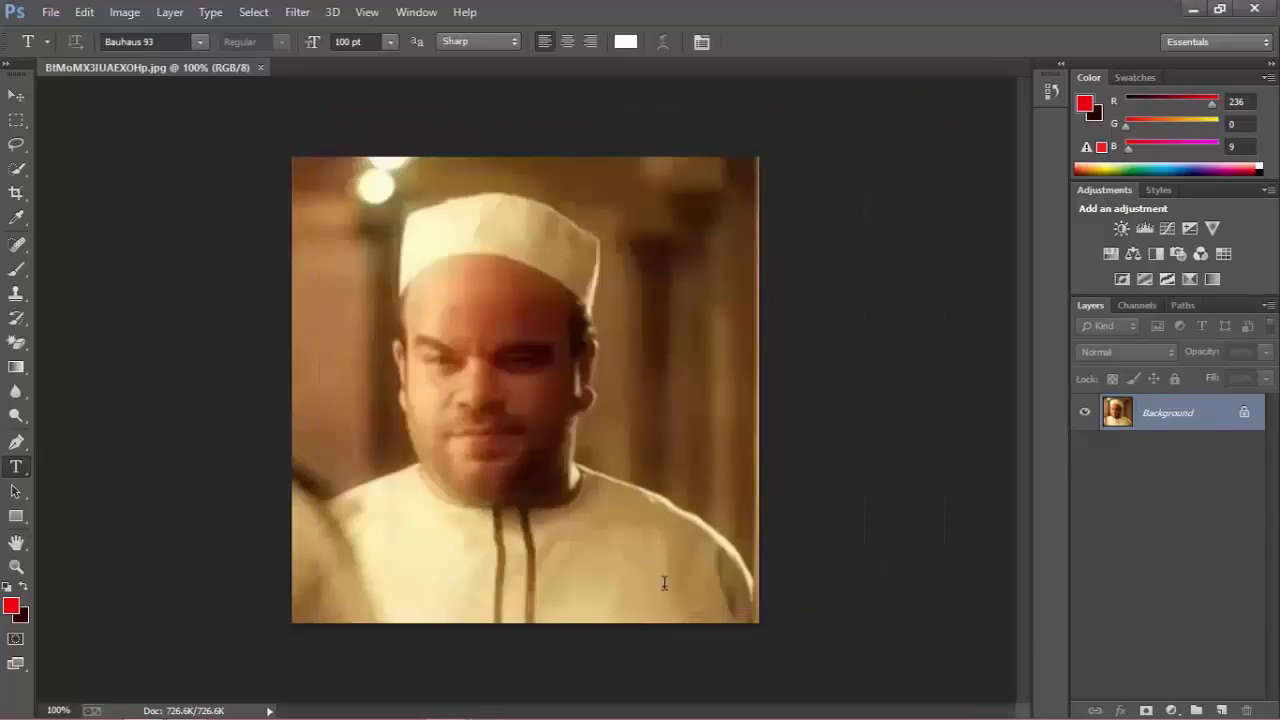
type("ل")
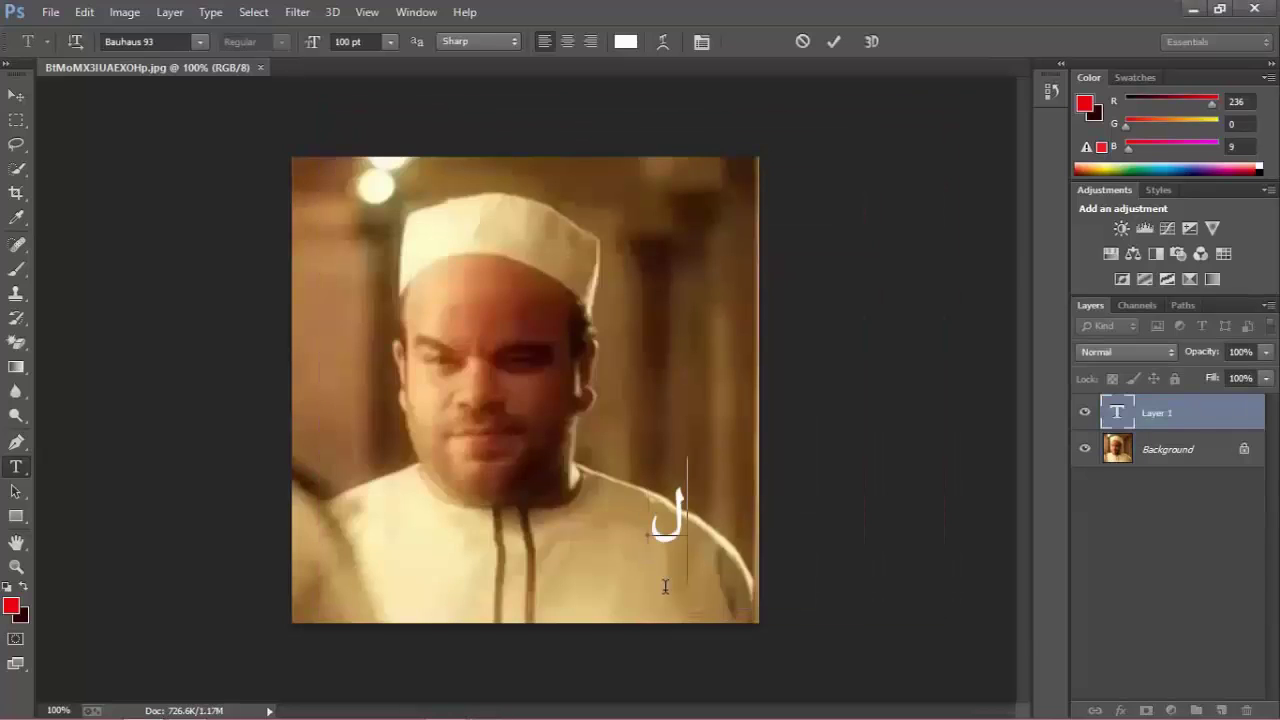
type("يه")
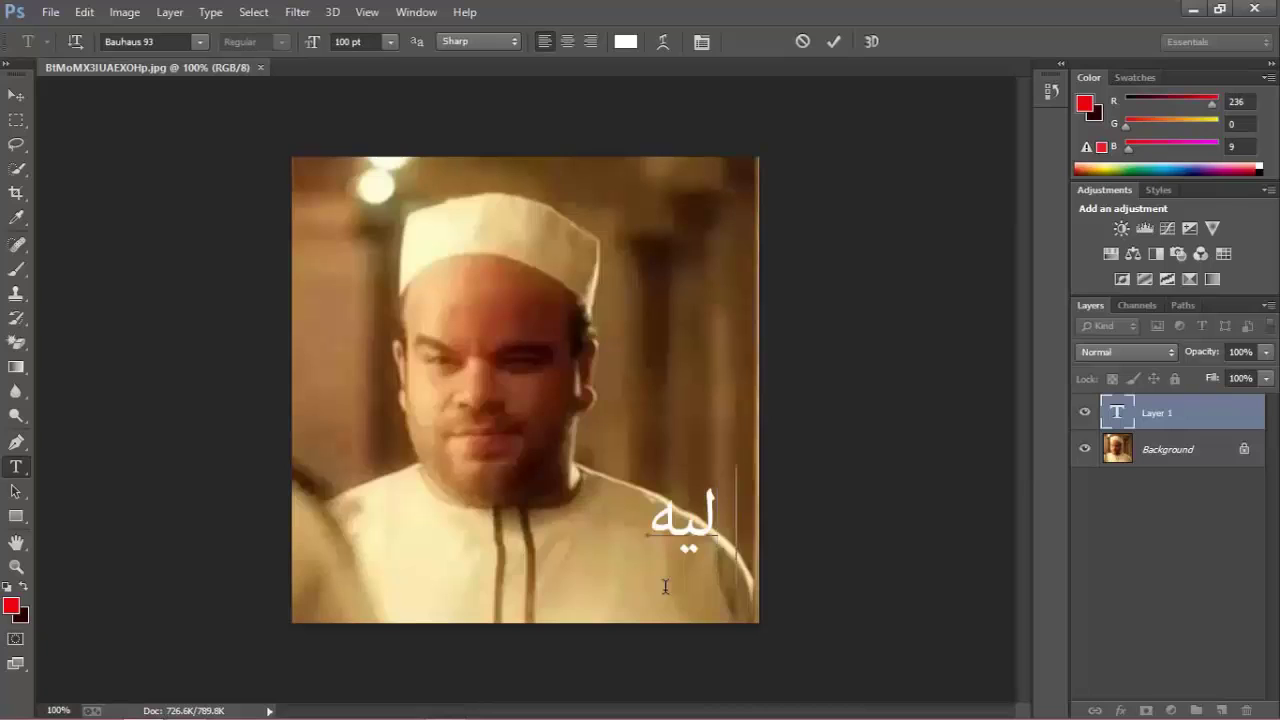
type(" كدا يا")
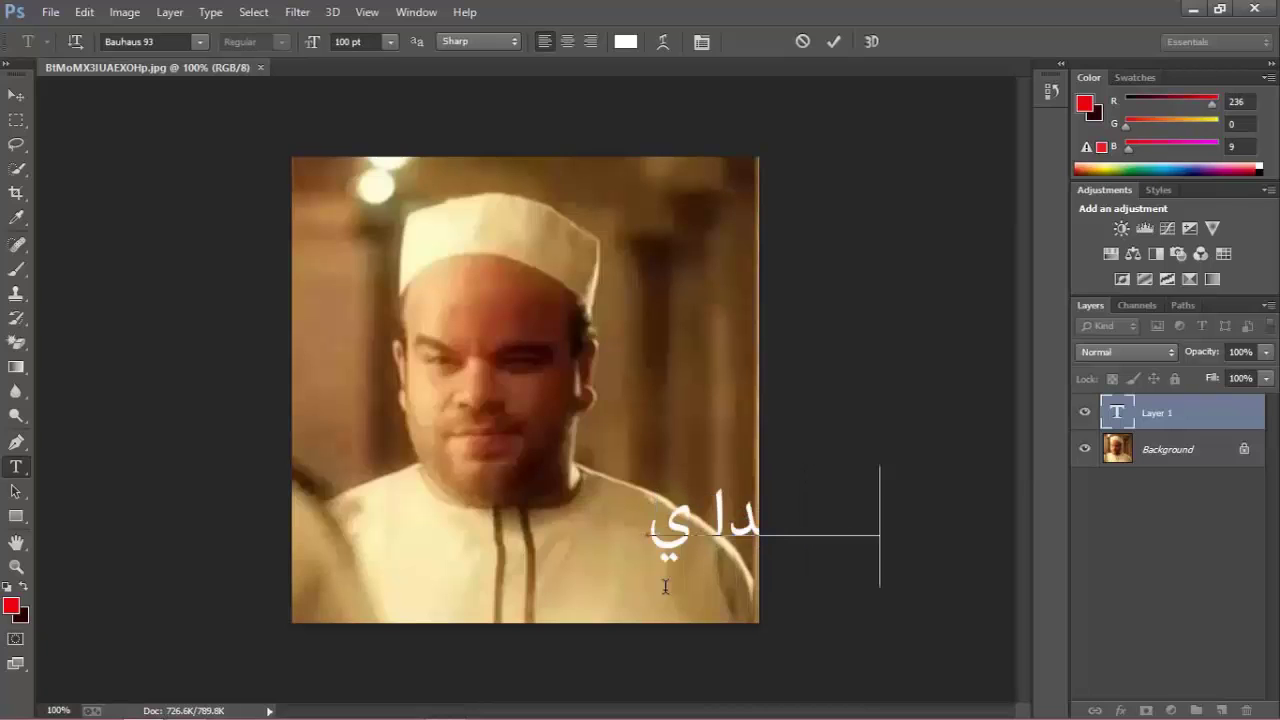
type(" أخي")
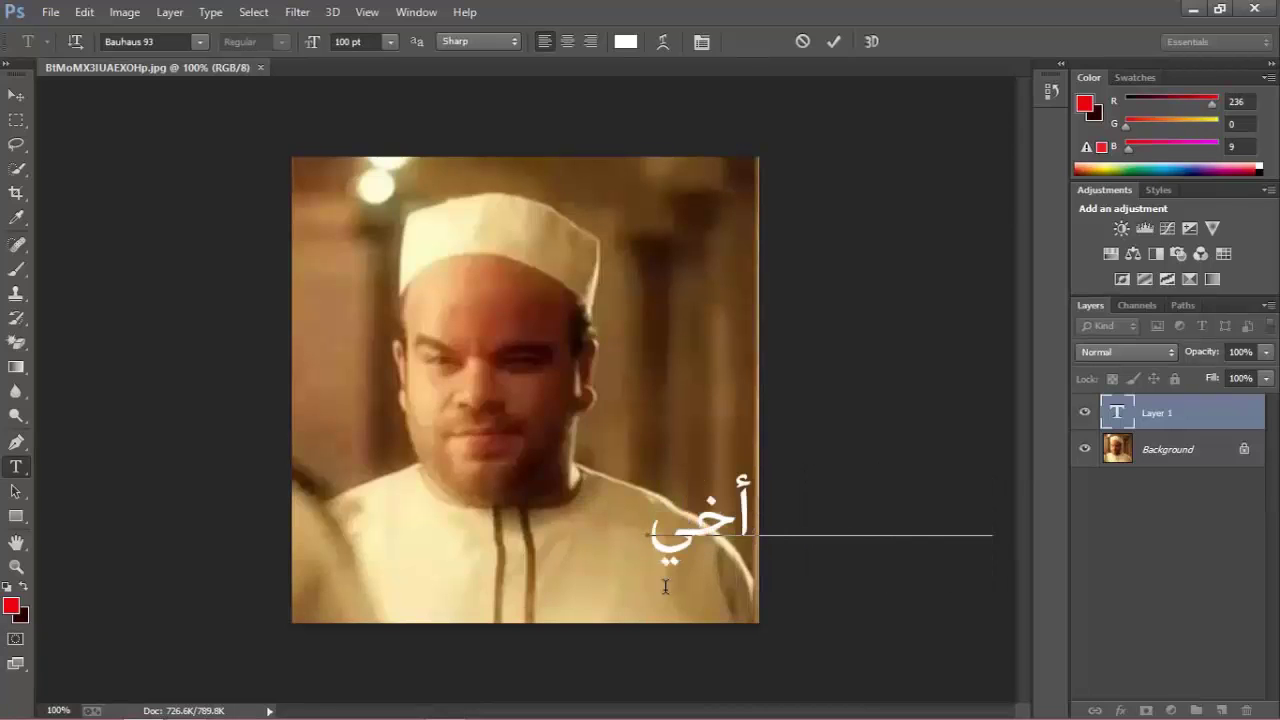
left_click(16, 95)
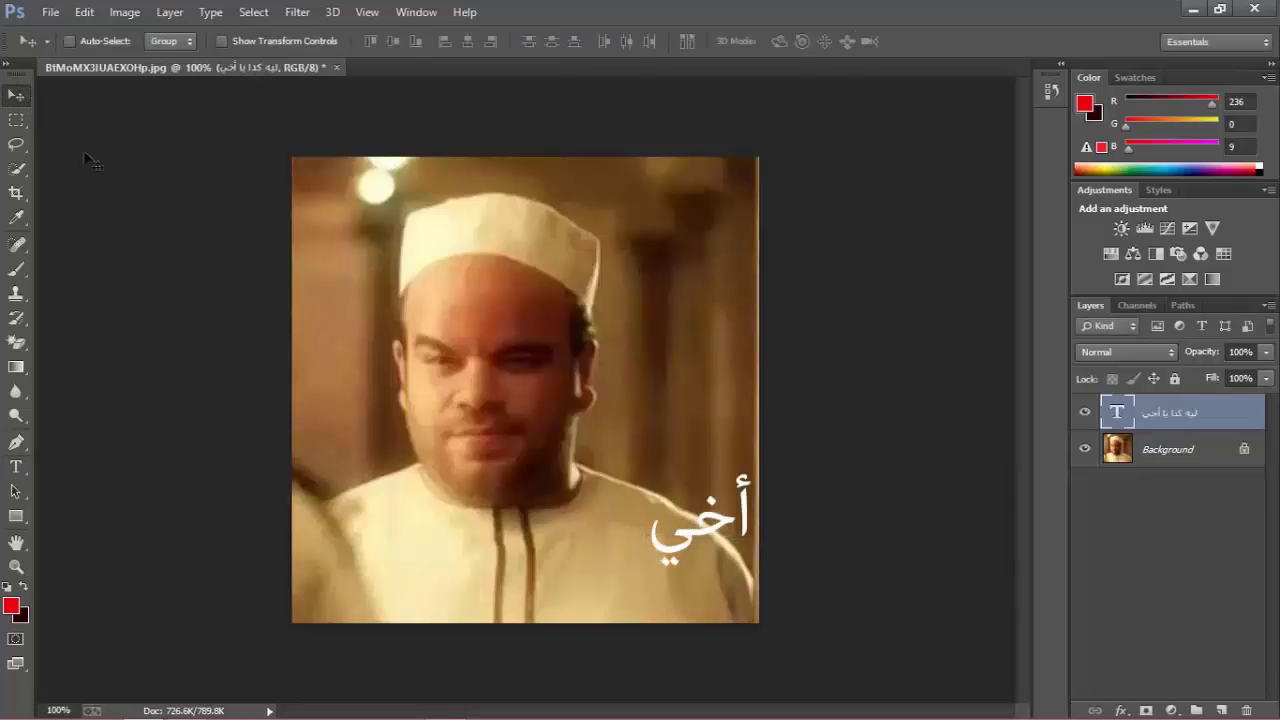
Drag the caption into place near the bottom of the photo.
left_click_drag(660, 550, 372, 585)
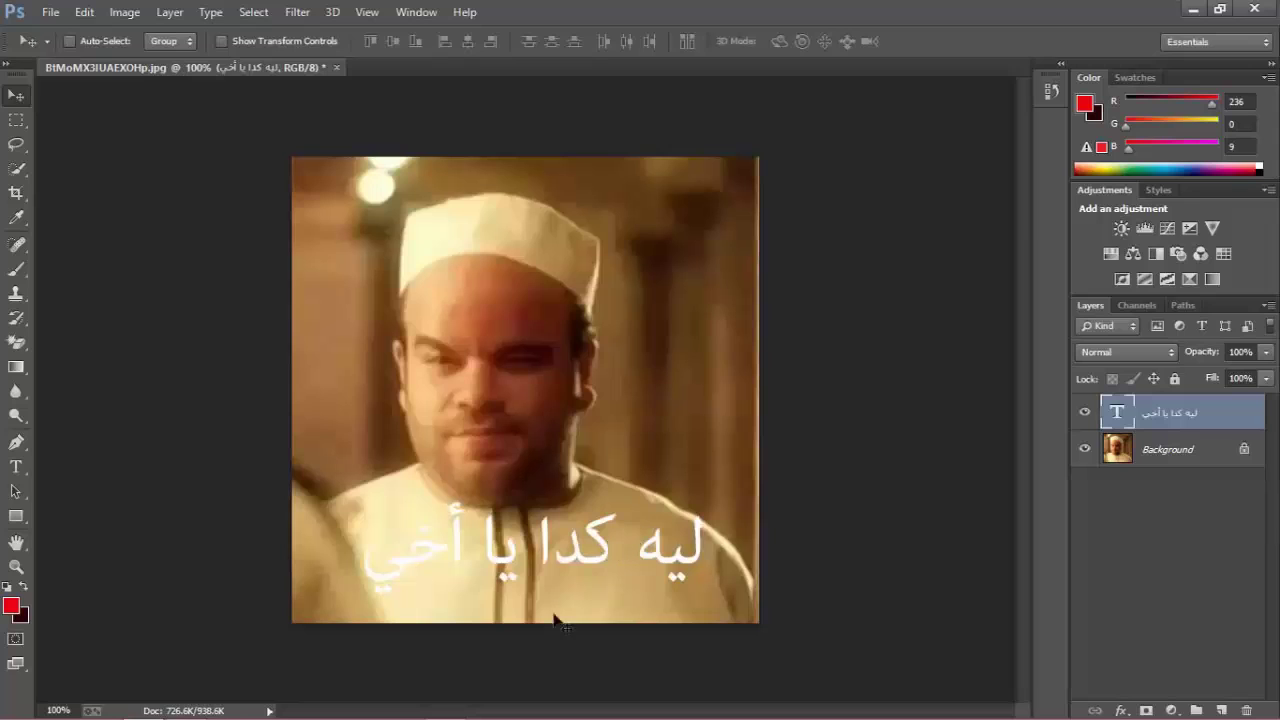
left_click_drag(500, 571, 537, 563)
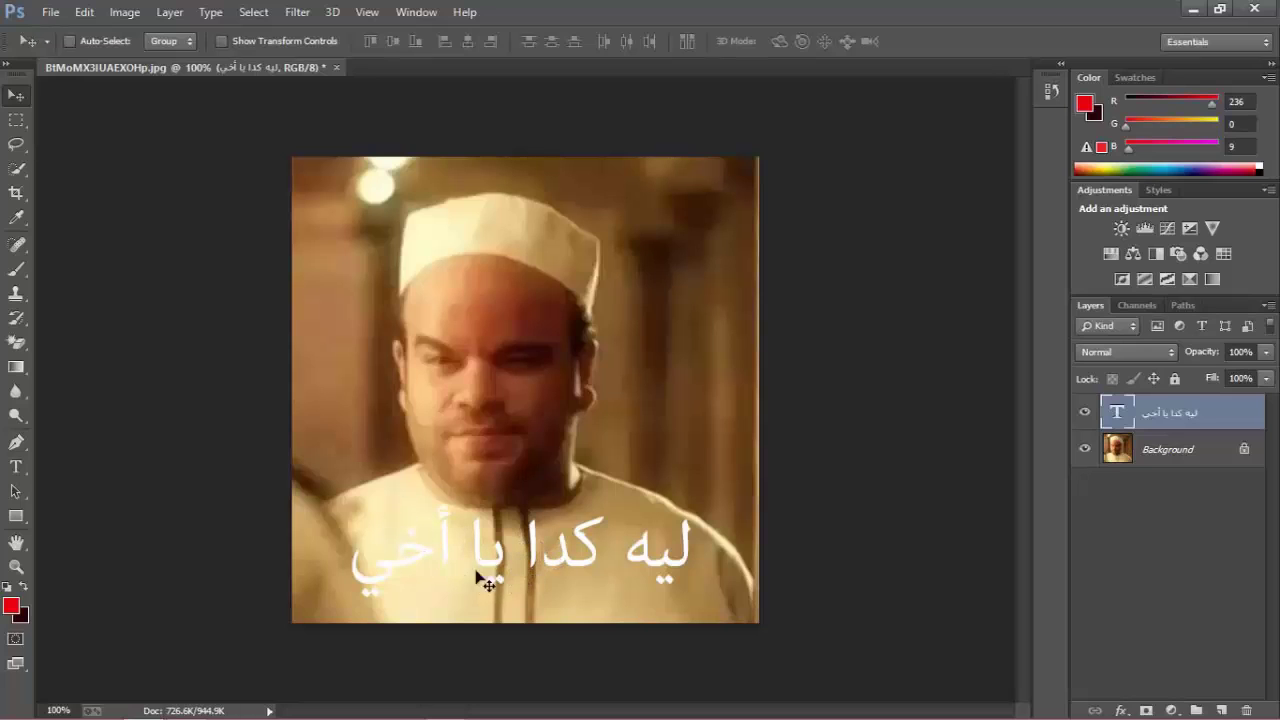
left_click_drag(480, 570, 474, 556)
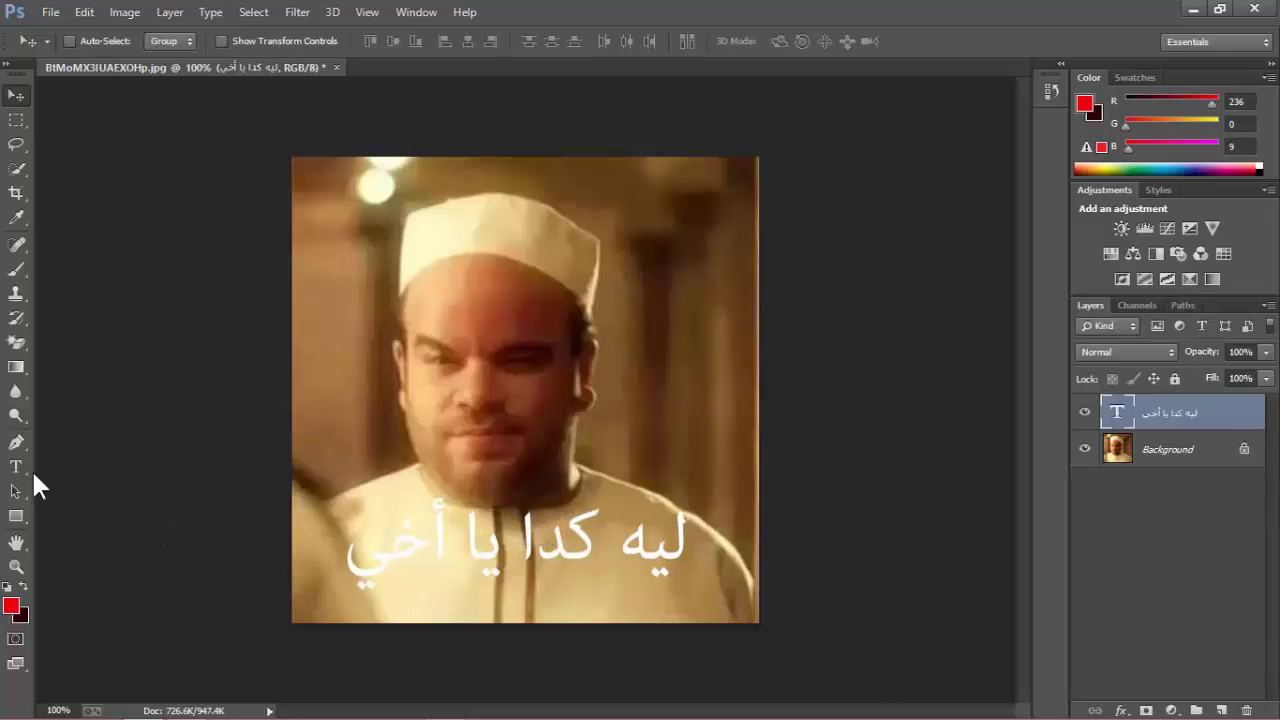
Try Courier, Simplified Arabic and Urdu Typesetting on the caption, then settle on Microsoft Uighur.
left_click(16, 467)
triple_click(485, 552)
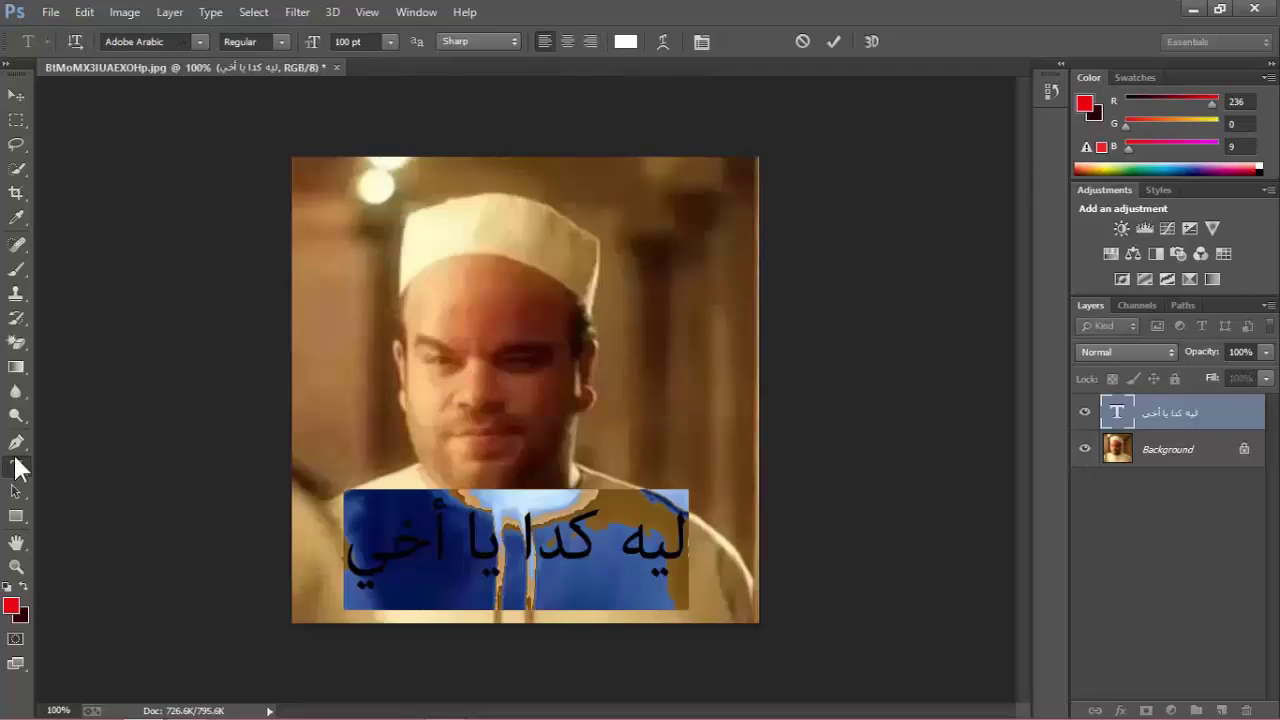
left_click(200, 43)
left_click(208, 95)
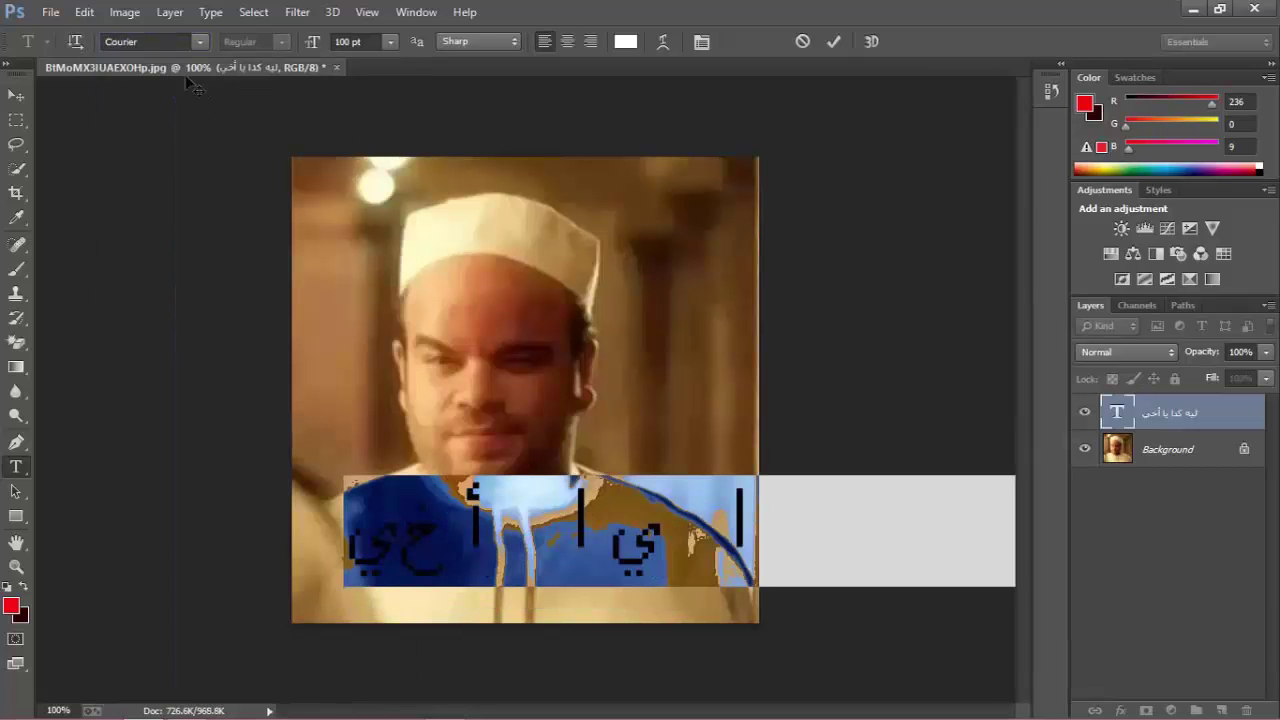
scroll(181, 43, "down", 1)
left_click(199, 45)
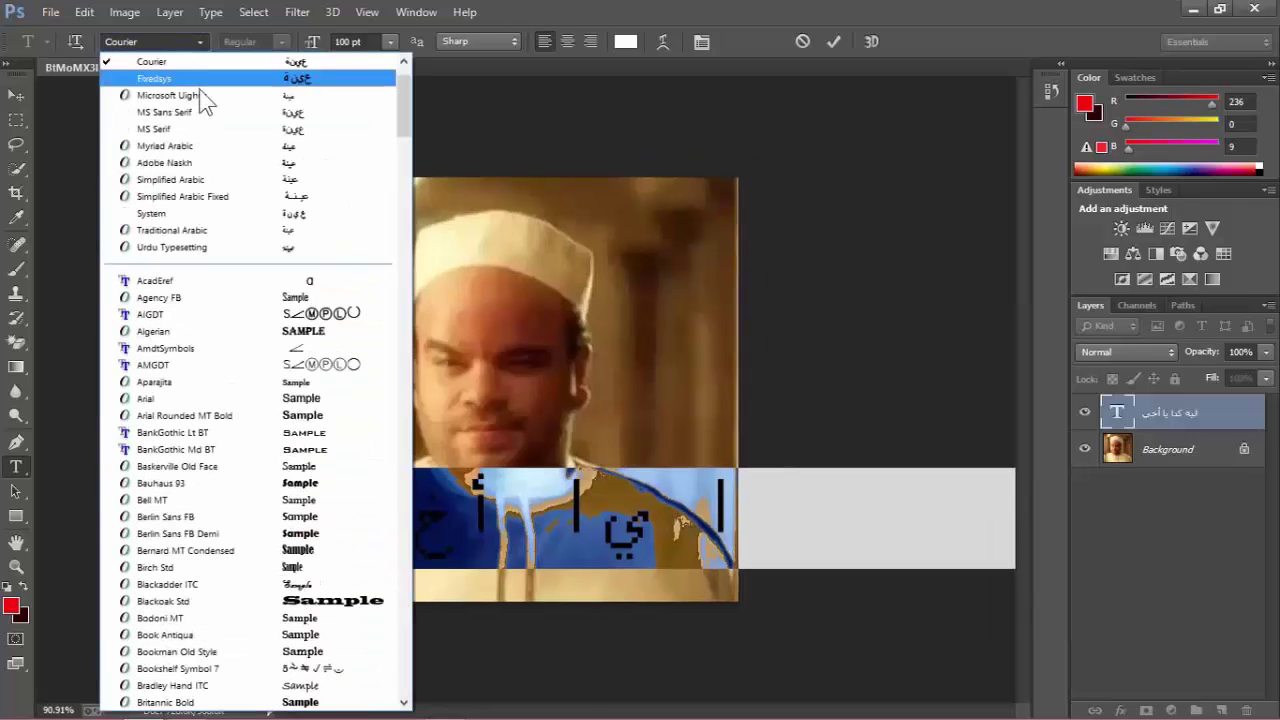
left_click(206, 166)
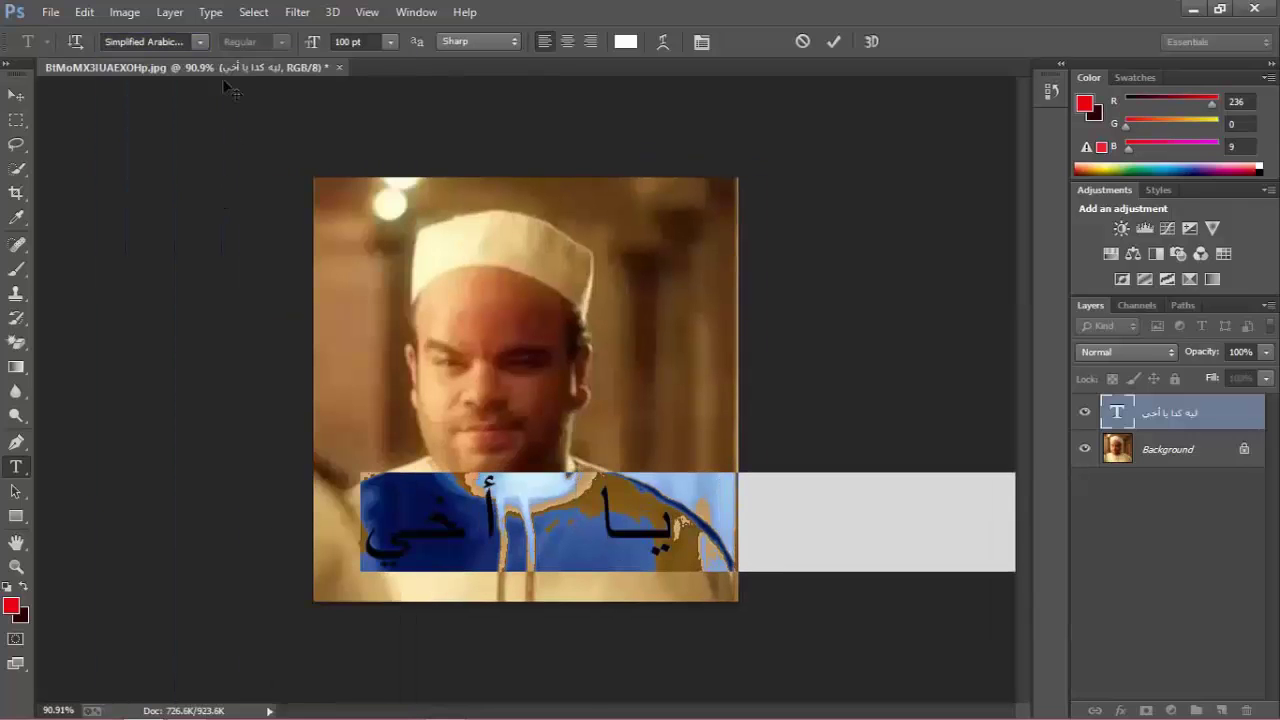
left_click(201, 42)
left_click(225, 112)
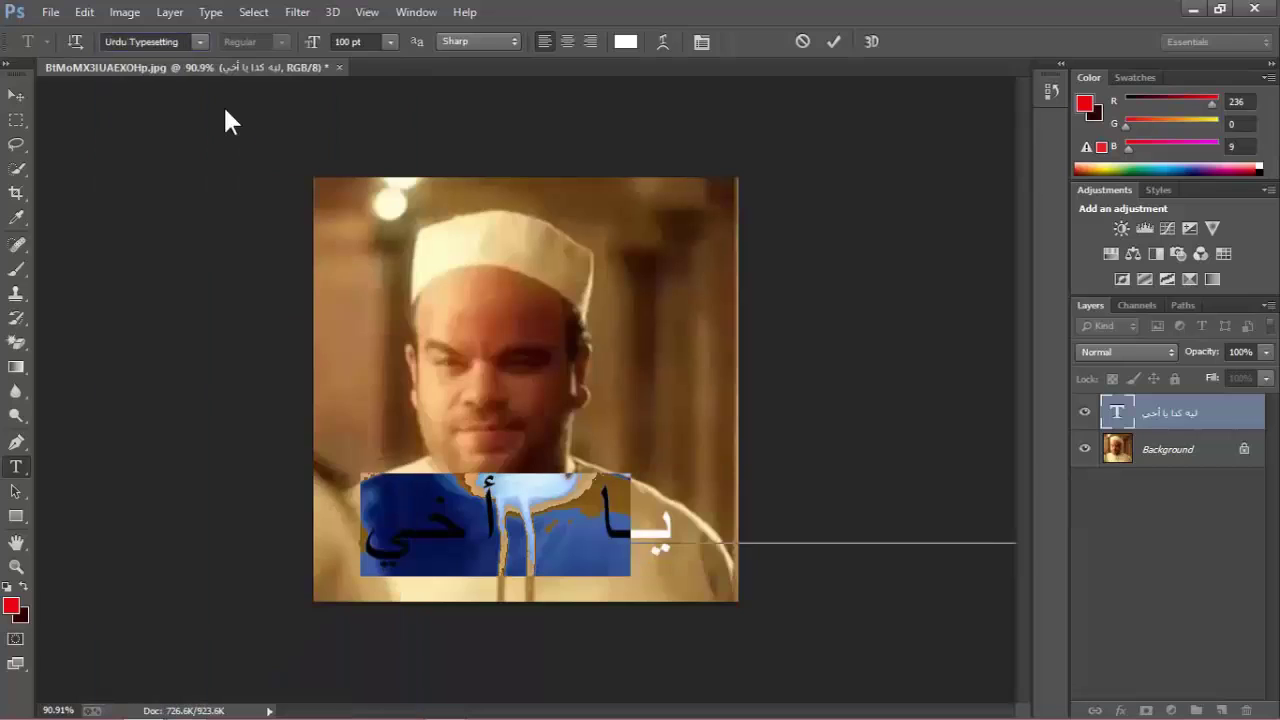
left_click(202, 40)
scroll(214, 151, "up", 4)
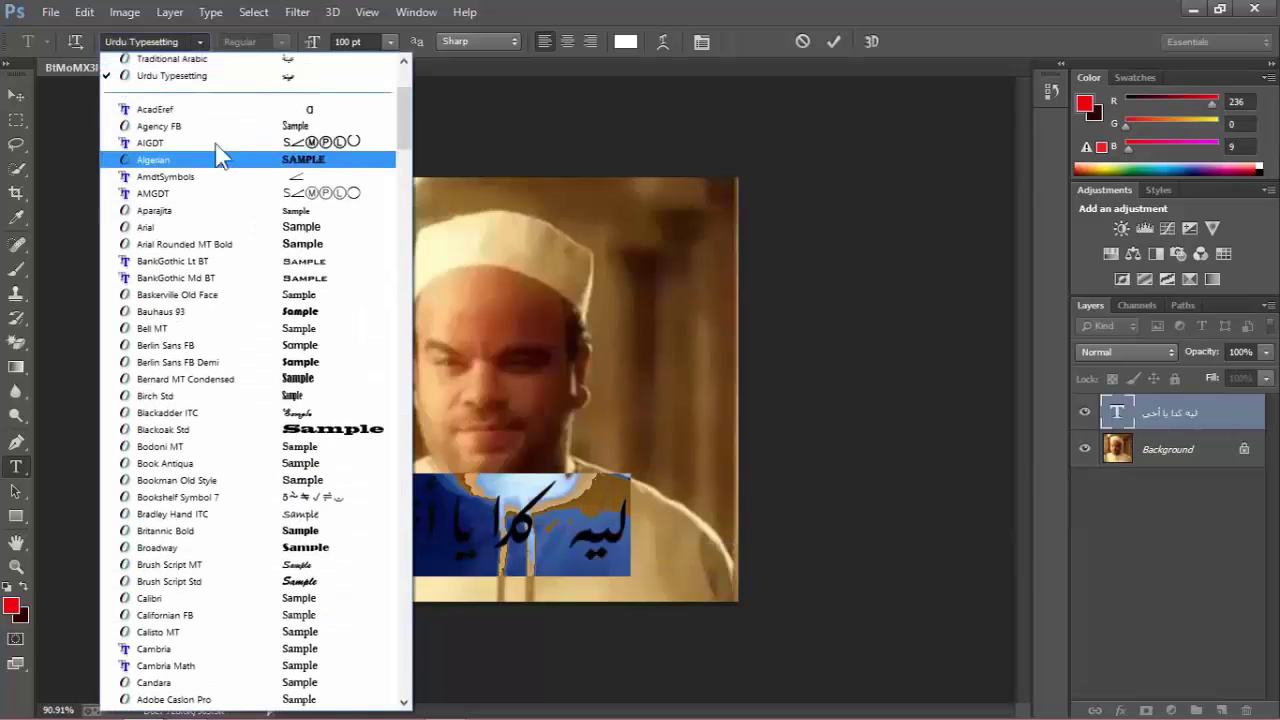
left_click(352, 118)
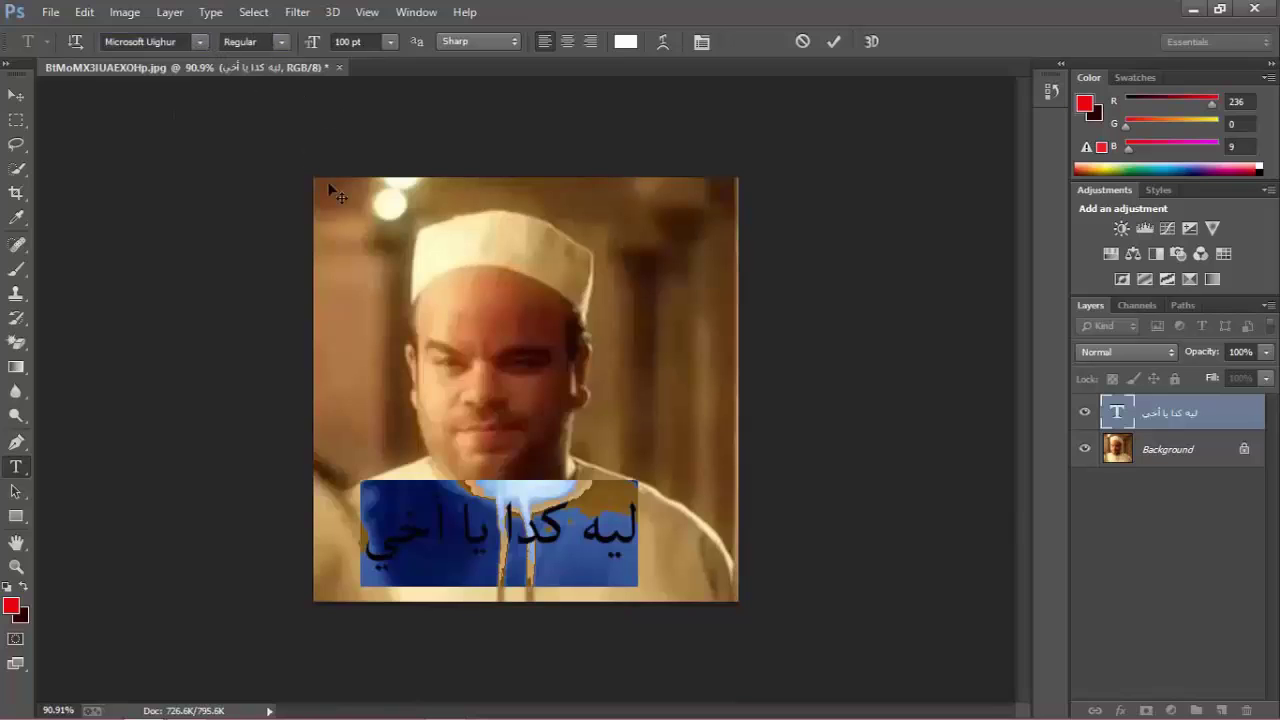
Select the whole caption and change its text colour to black.
left_click(470, 553)
triple_click(461, 522)
left_click(514, 534)
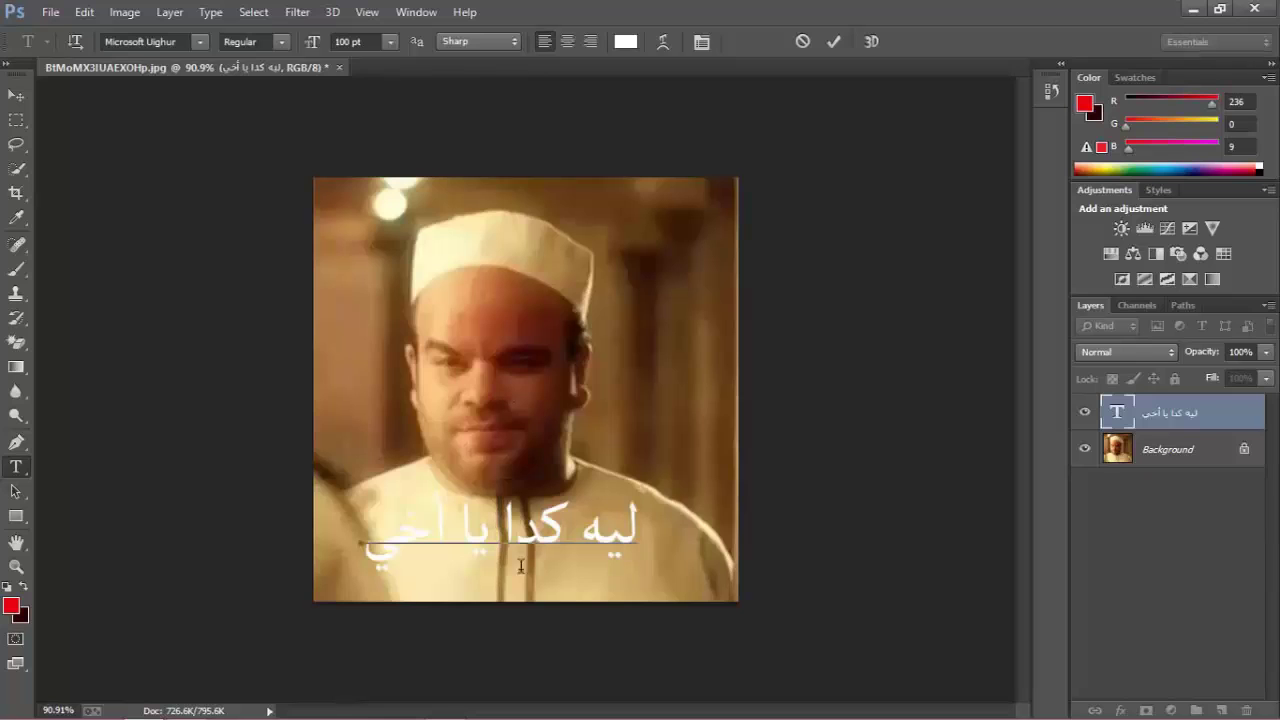
triple_click(592, 540)
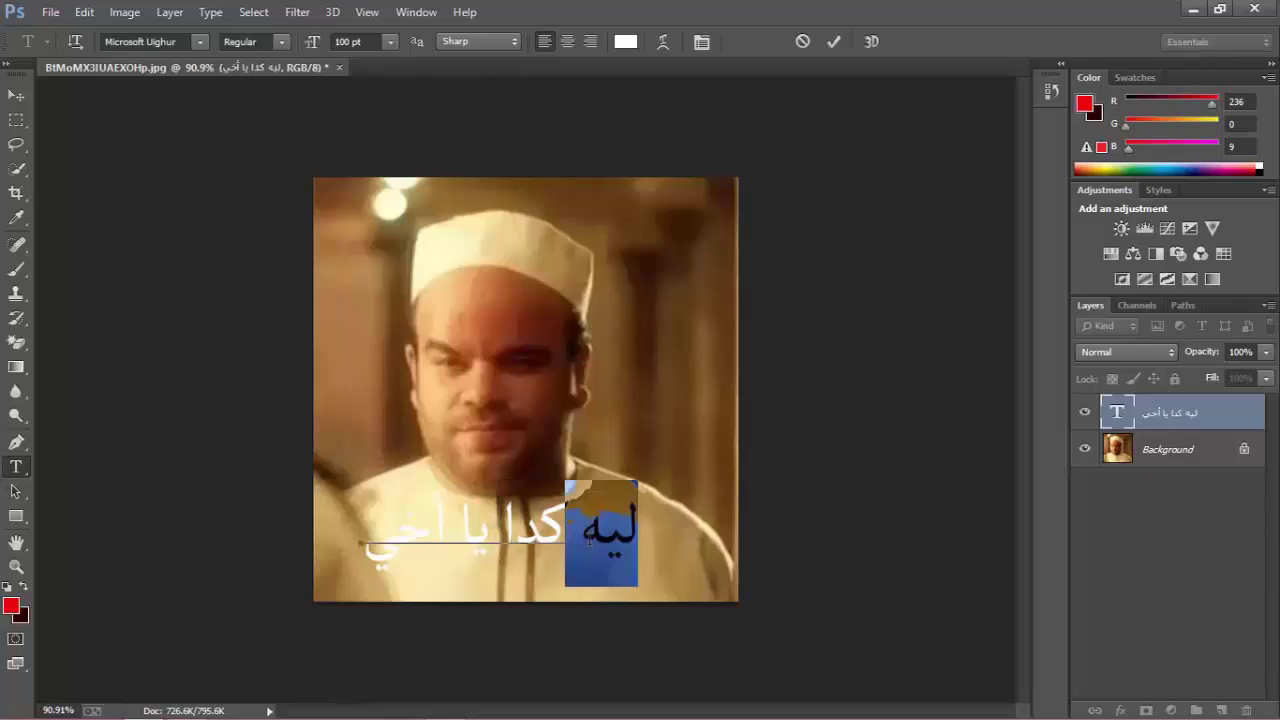
left_click(624, 43)
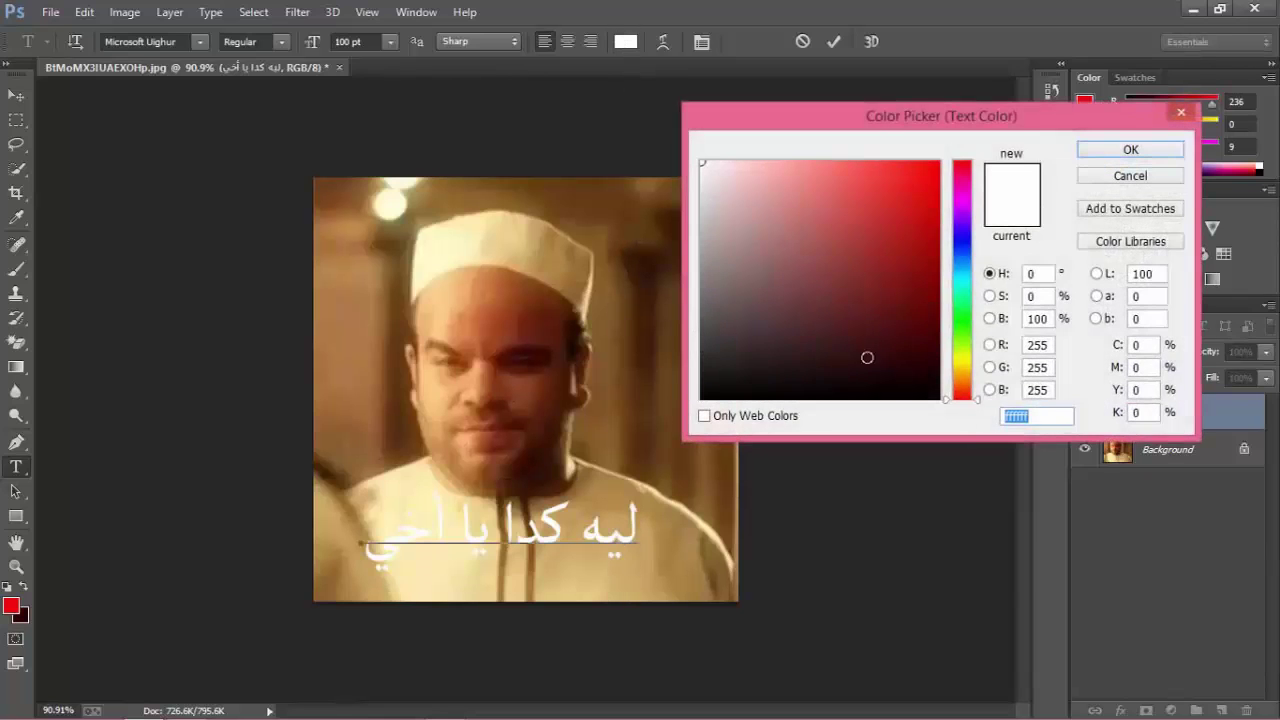
left_click_drag(867, 357, 1008, 449)
left_click(1100, 149)
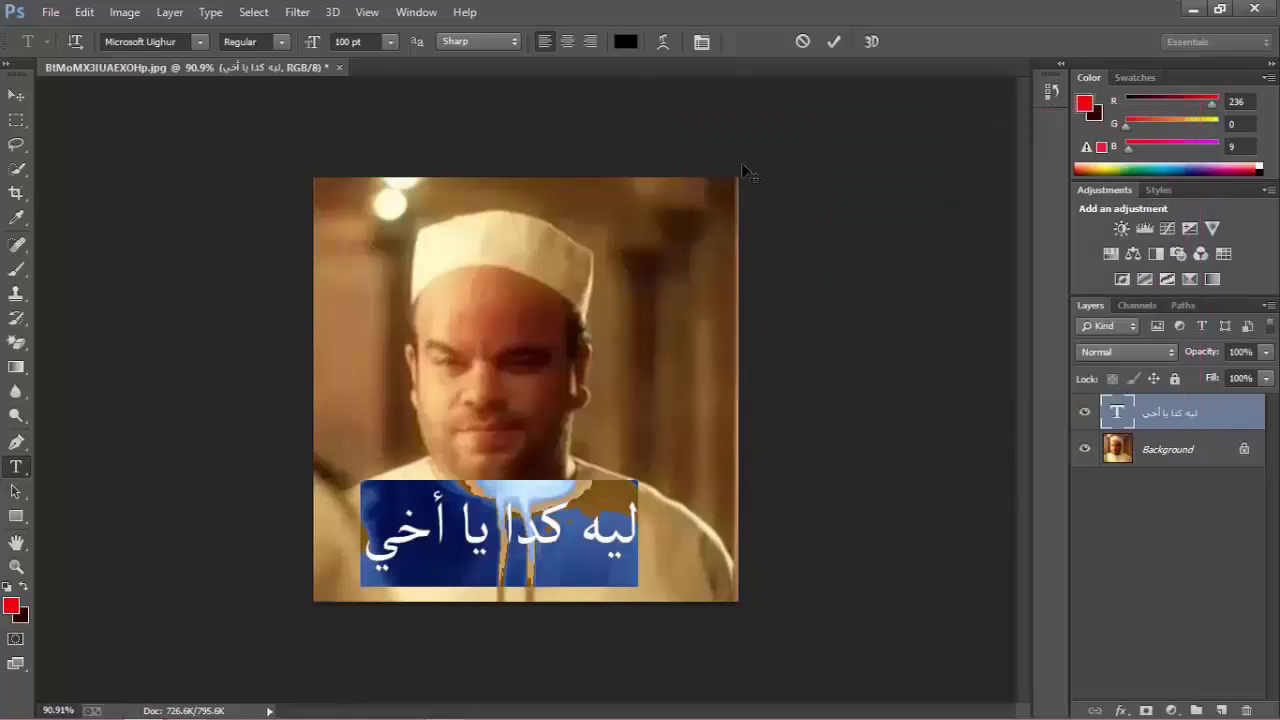
left_click(546, 563)
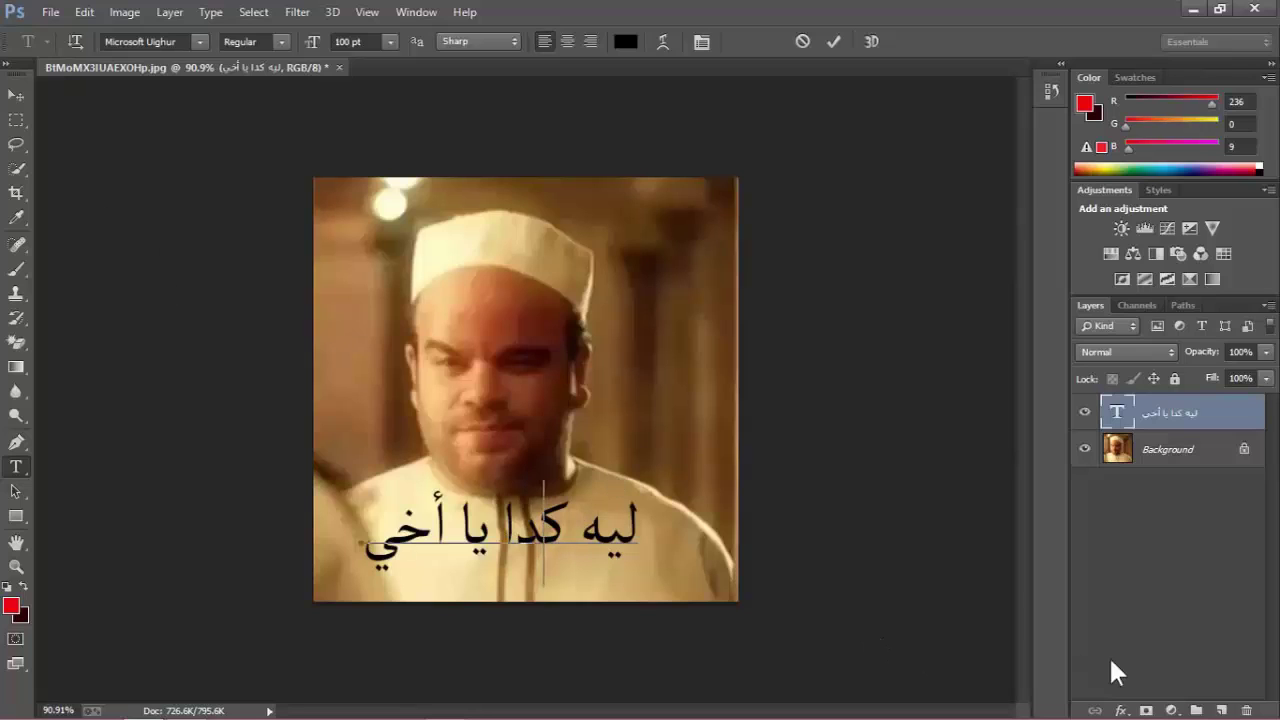
Add a thick white Stroke effect to the caption layer.
left_click(1120, 710)
left_click(1146, 530)
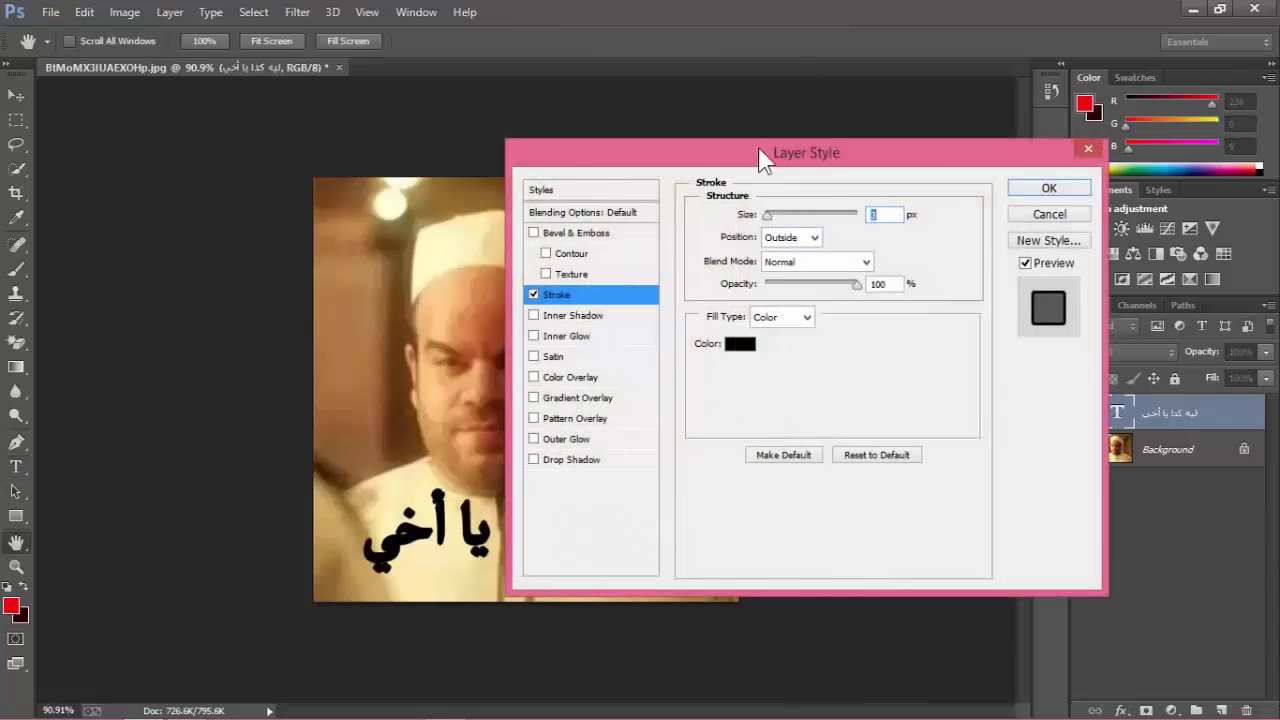
left_click_drag(766, 157, 935, 177)
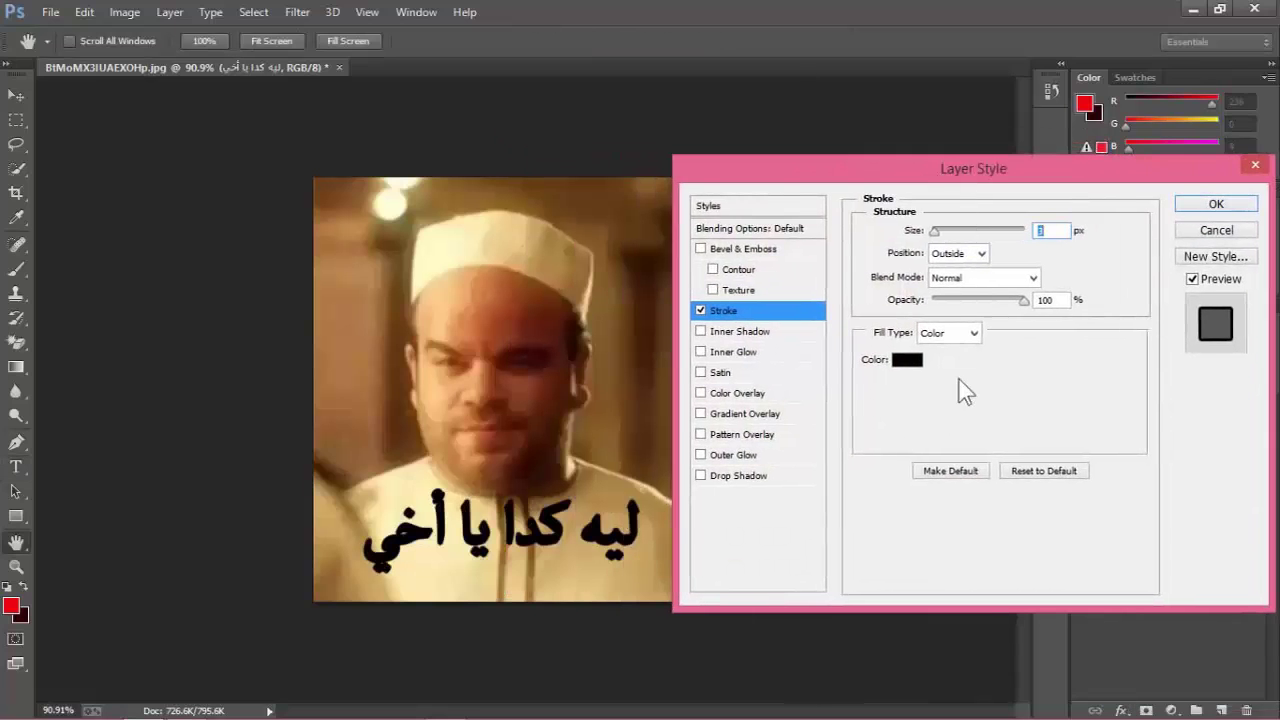
left_click(907, 360)
left_click(702, 162)
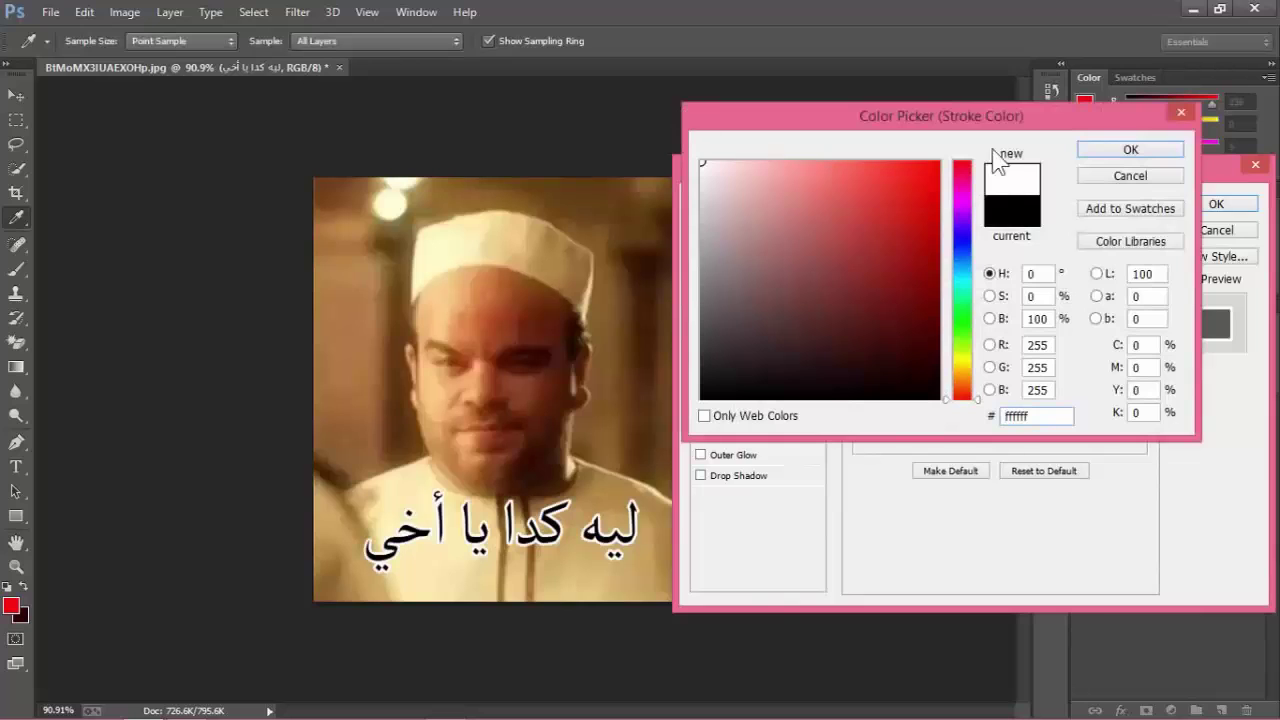
left_click(1112, 152)
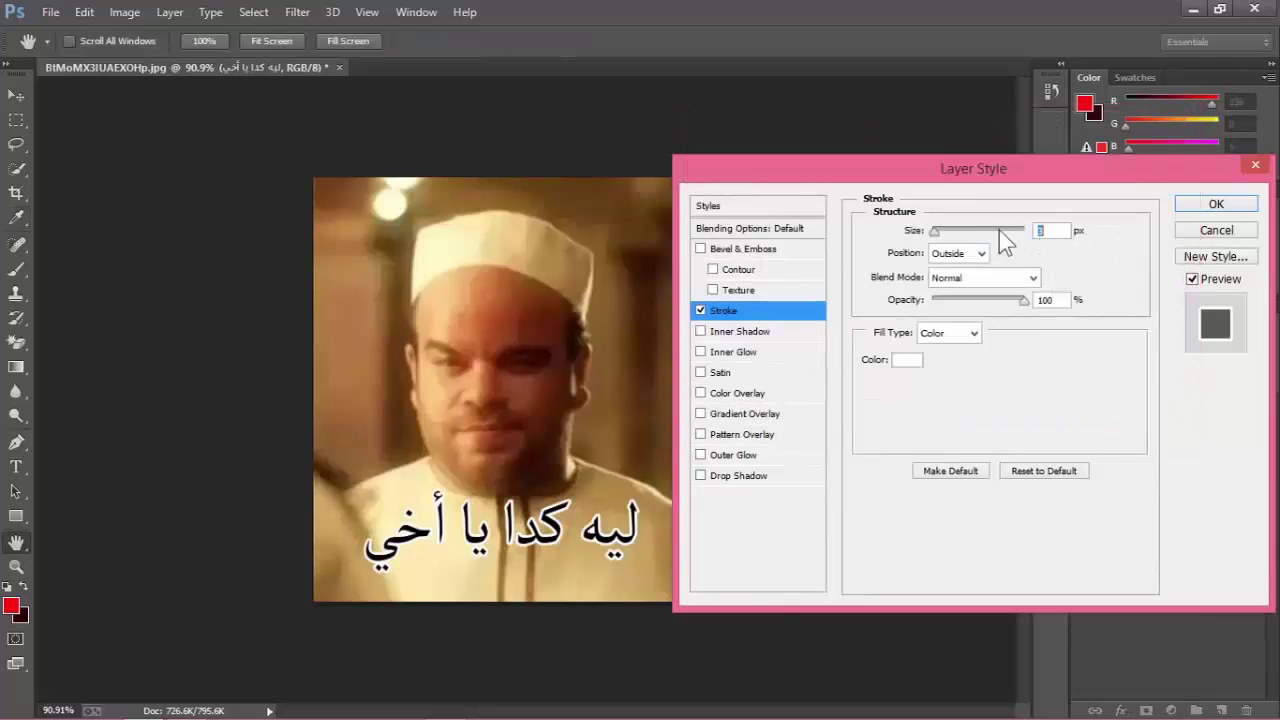
left_click_drag(934, 231, 937, 232)
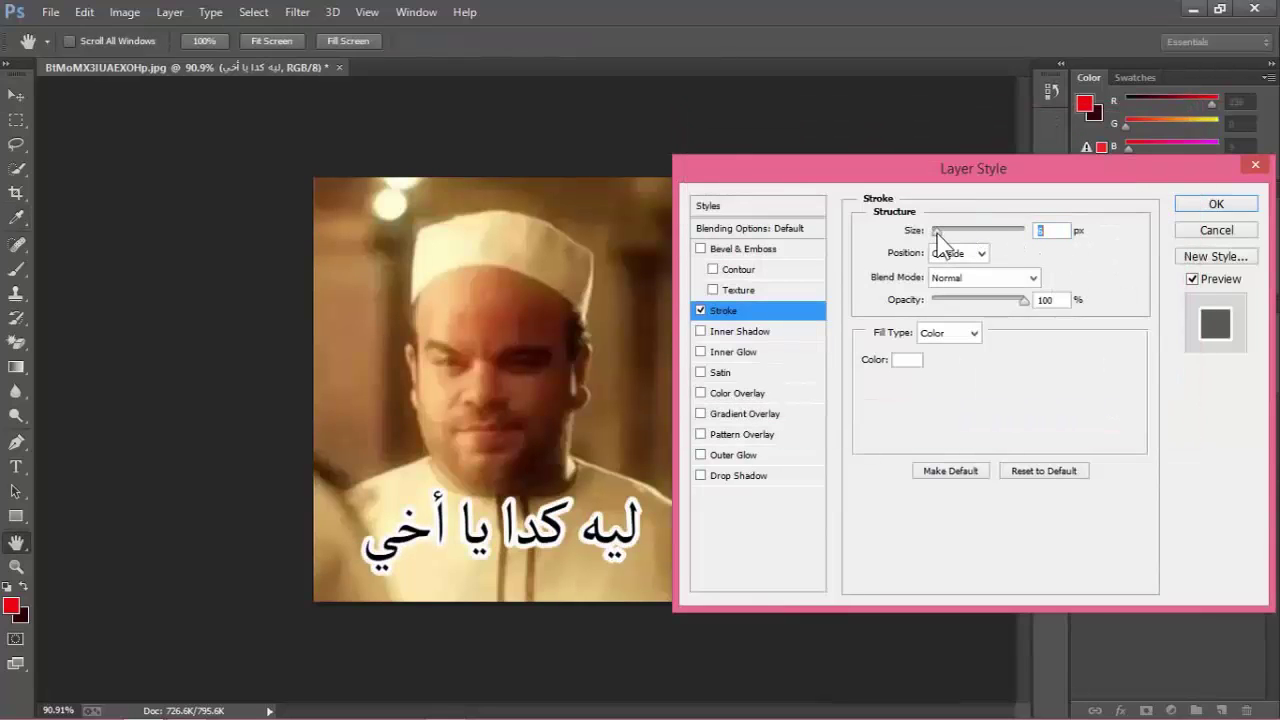
left_click(1204, 201)
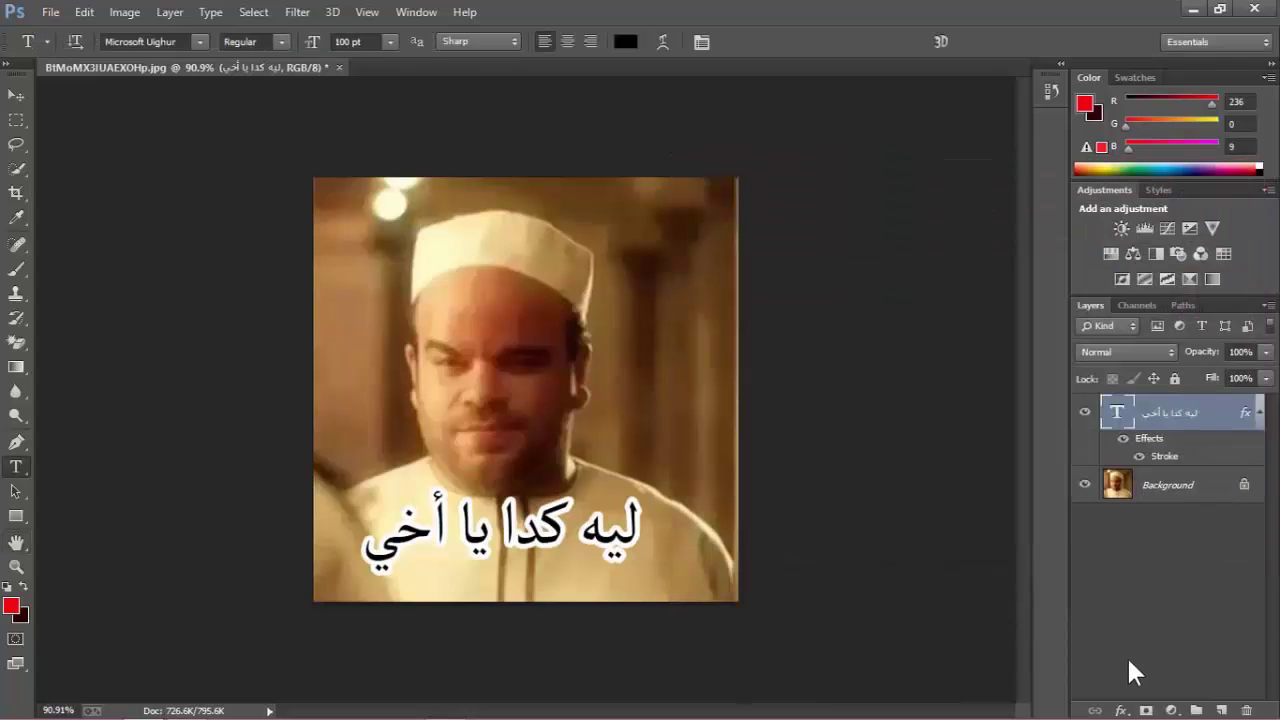
Add a Drop Shadow to the caption at 100% opacity and 14 px distance.
left_click(1126, 700)
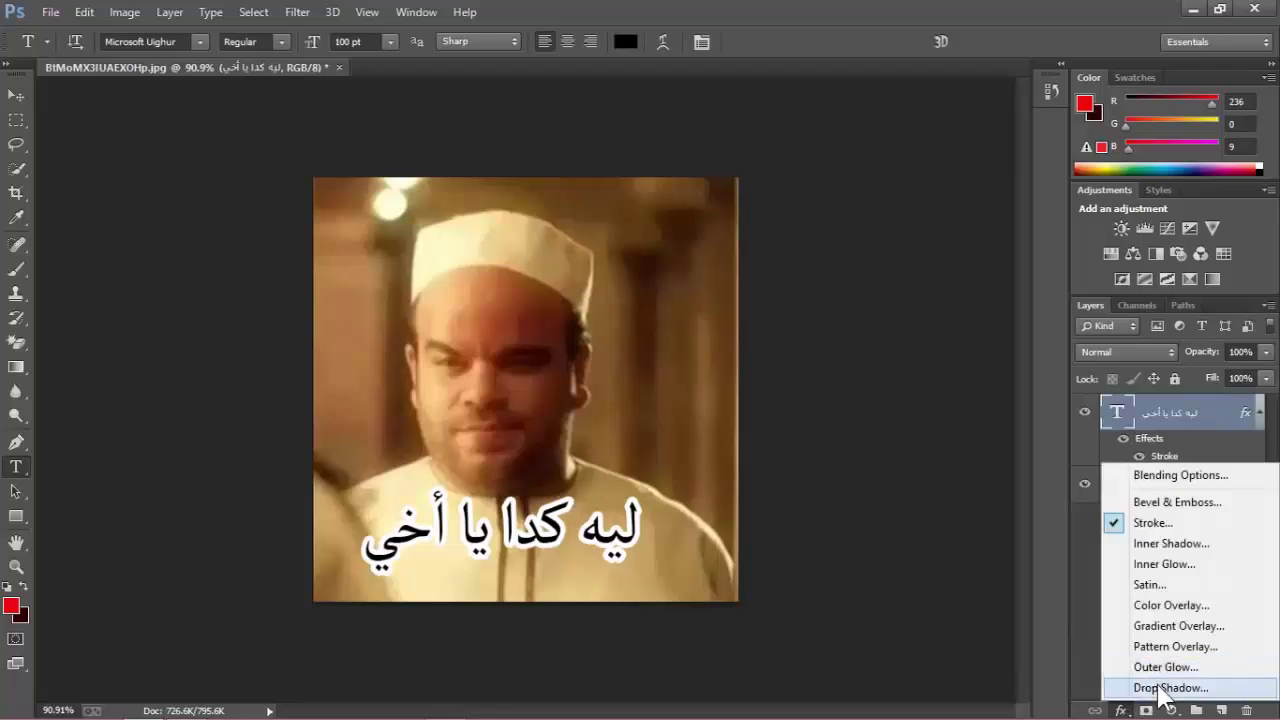
left_click(1088, 633)
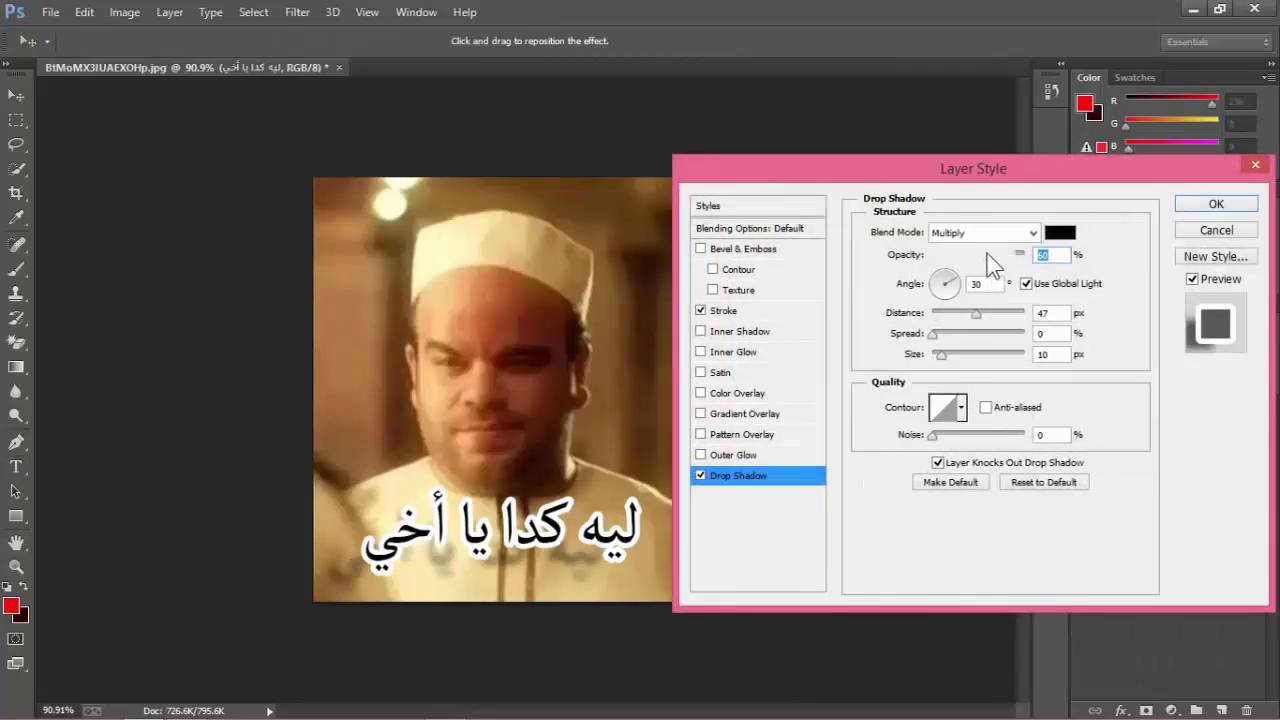
left_click_drag(987, 254, 1047, 252)
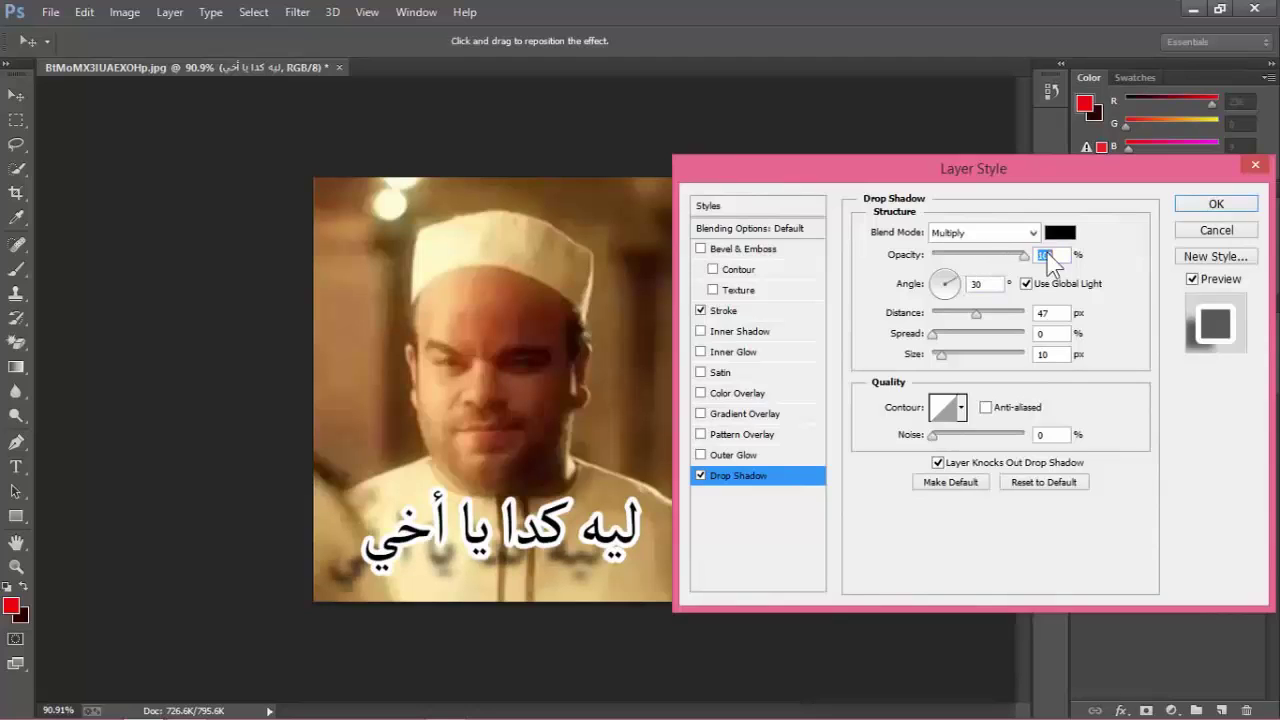
left_click_drag(976, 314, 948, 336)
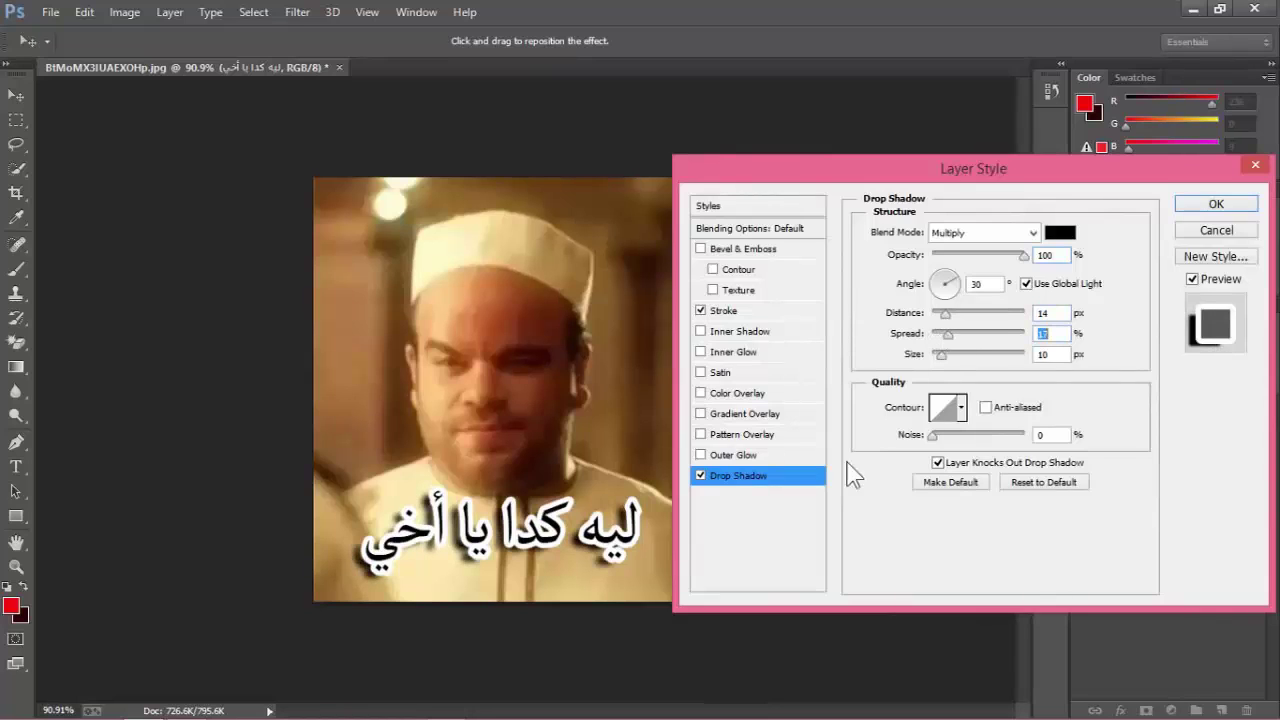
left_click(1216, 204)
left_click(16, 95)
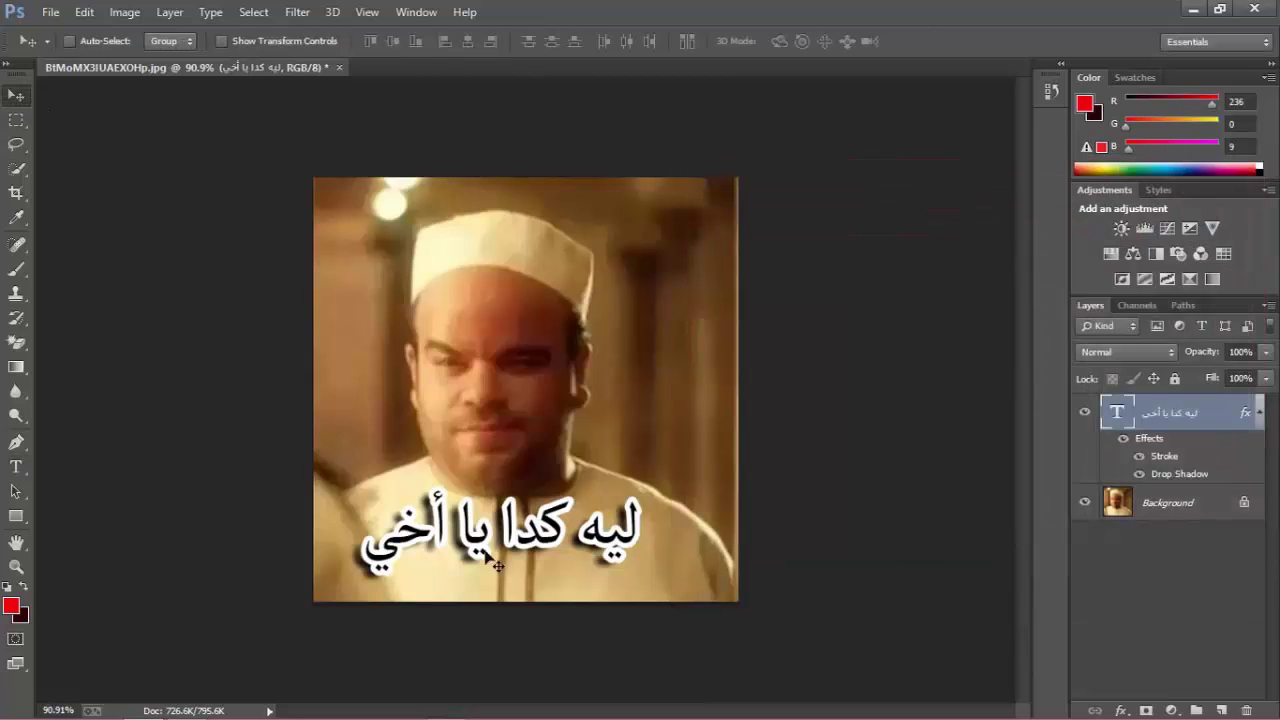
Shift the caption right, then try adding a period and '!!!' before deleting them.
left_click_drag(484, 552, 545, 561)
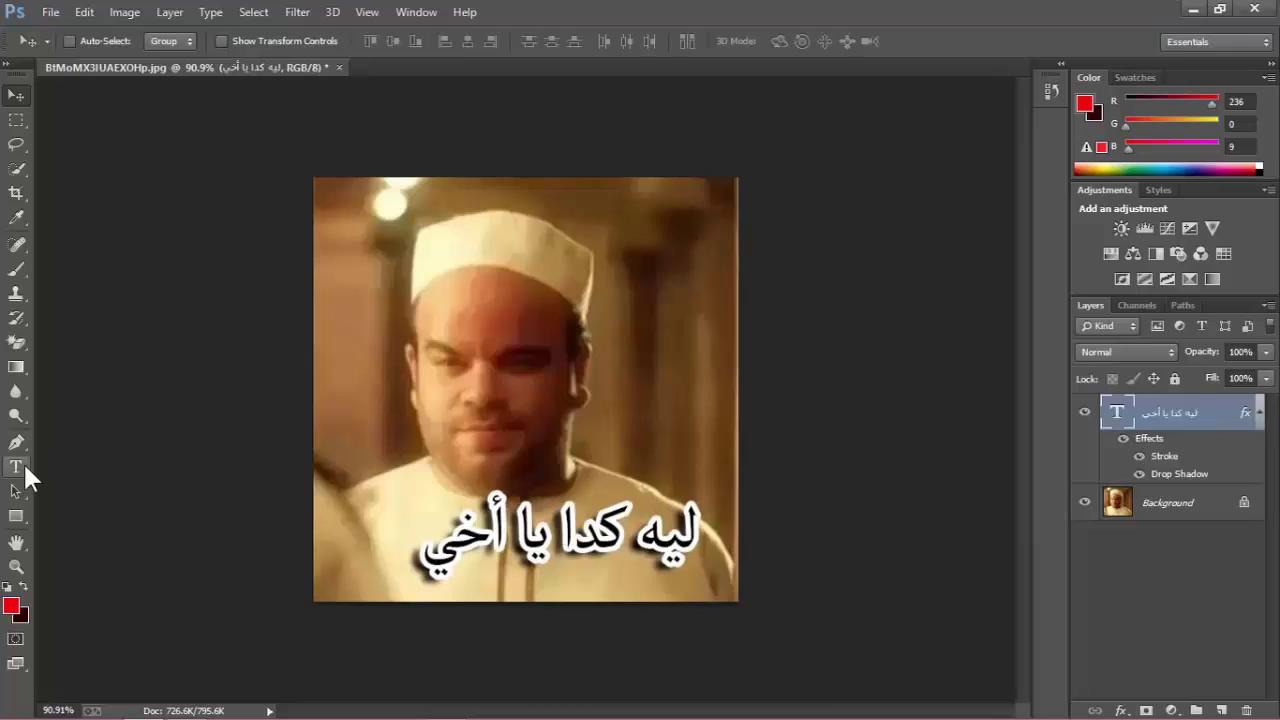
left_click(16, 467)
left_click_drag(428, 556, 696, 545)
left_click(424, 546)
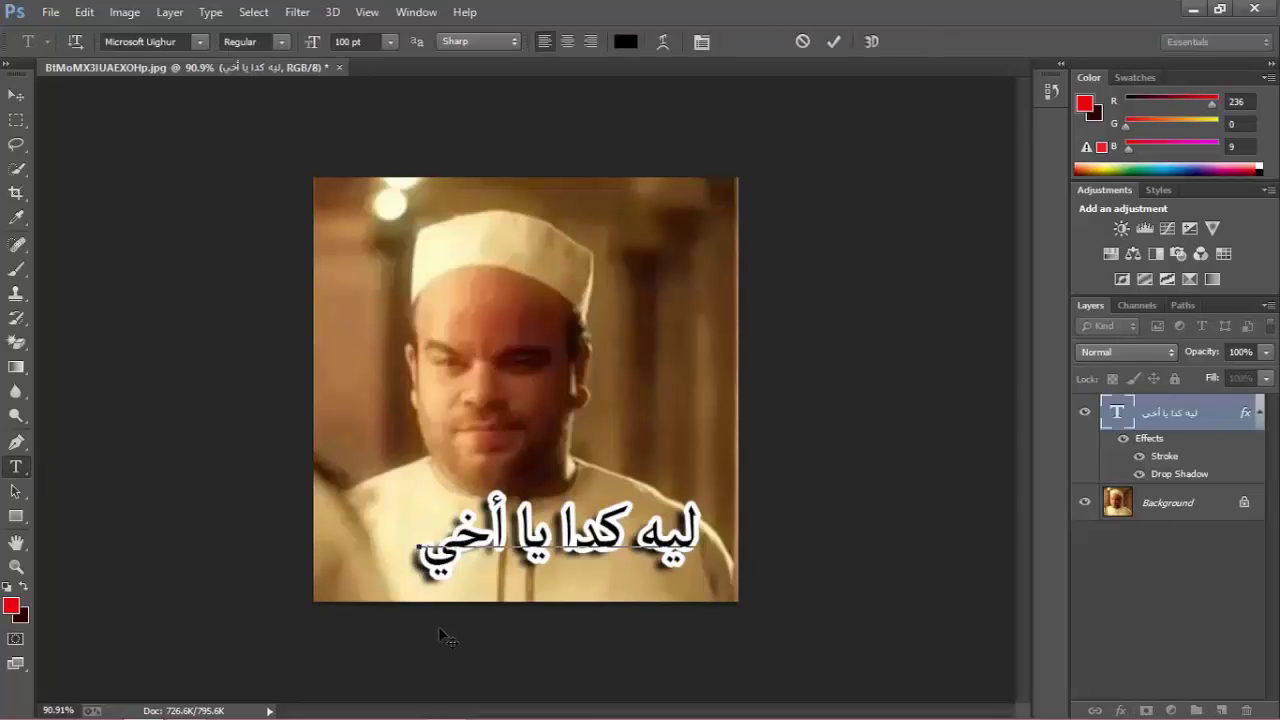
type(".")
key("BackSpace")
type("!!!")
key("BackSpace")
key("BackSpace")
key("BackSpace")
Test '!!!' and '...' elsewhere in the caption, remove them, and right-align the text.
left_click_drag(422, 543, 640, 547)
type("!!!")
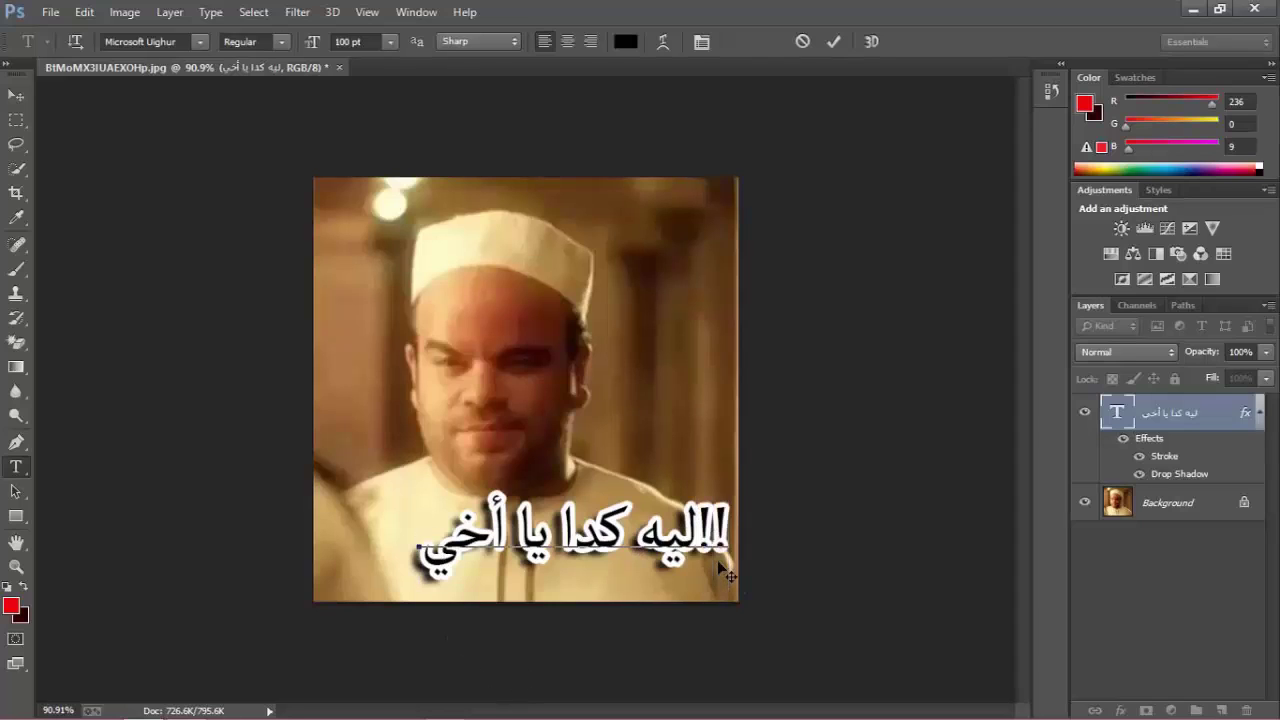
key("BackSpace")
key("BackSpace")
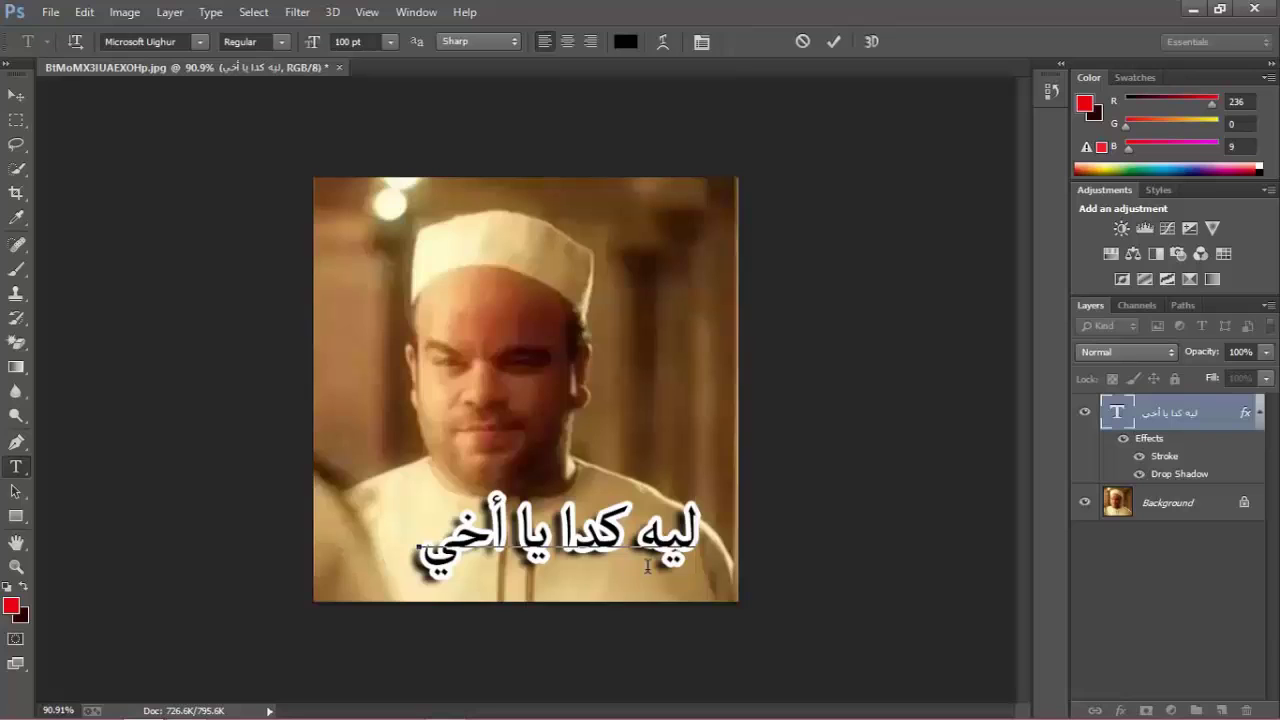
type("...")
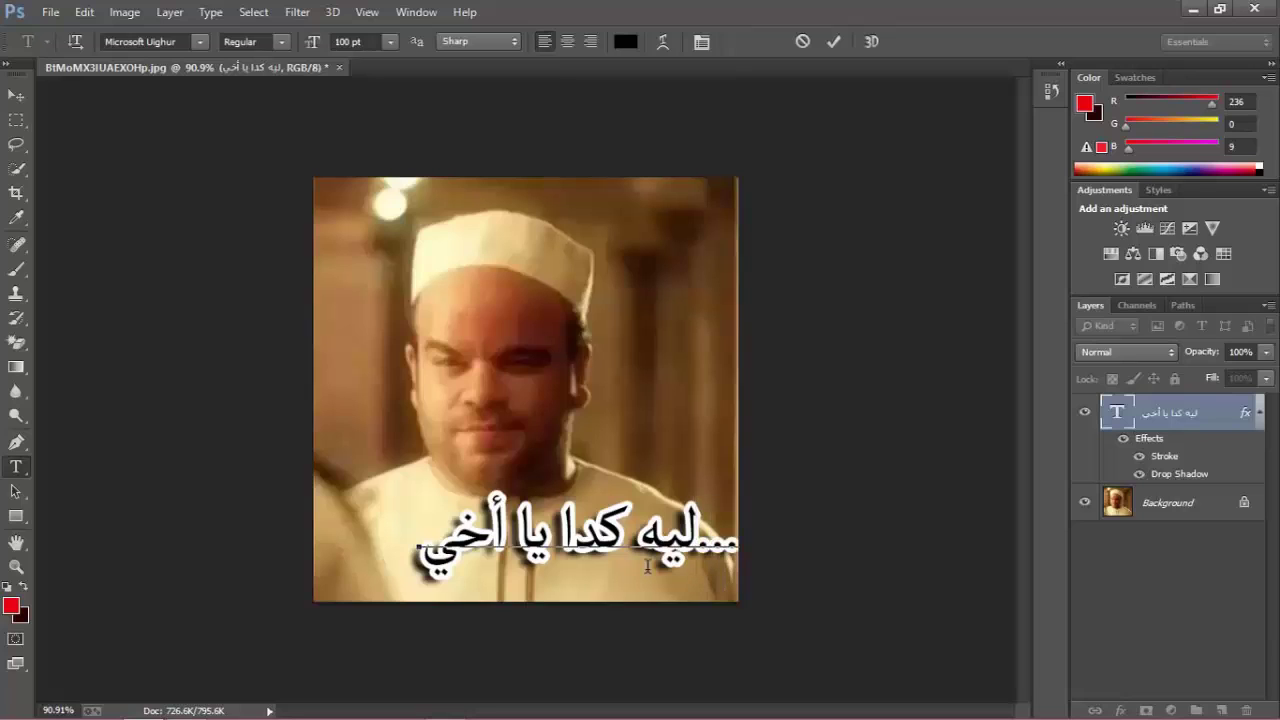
key("BackSpace")
key("BackSpace")
key("BackSpace")
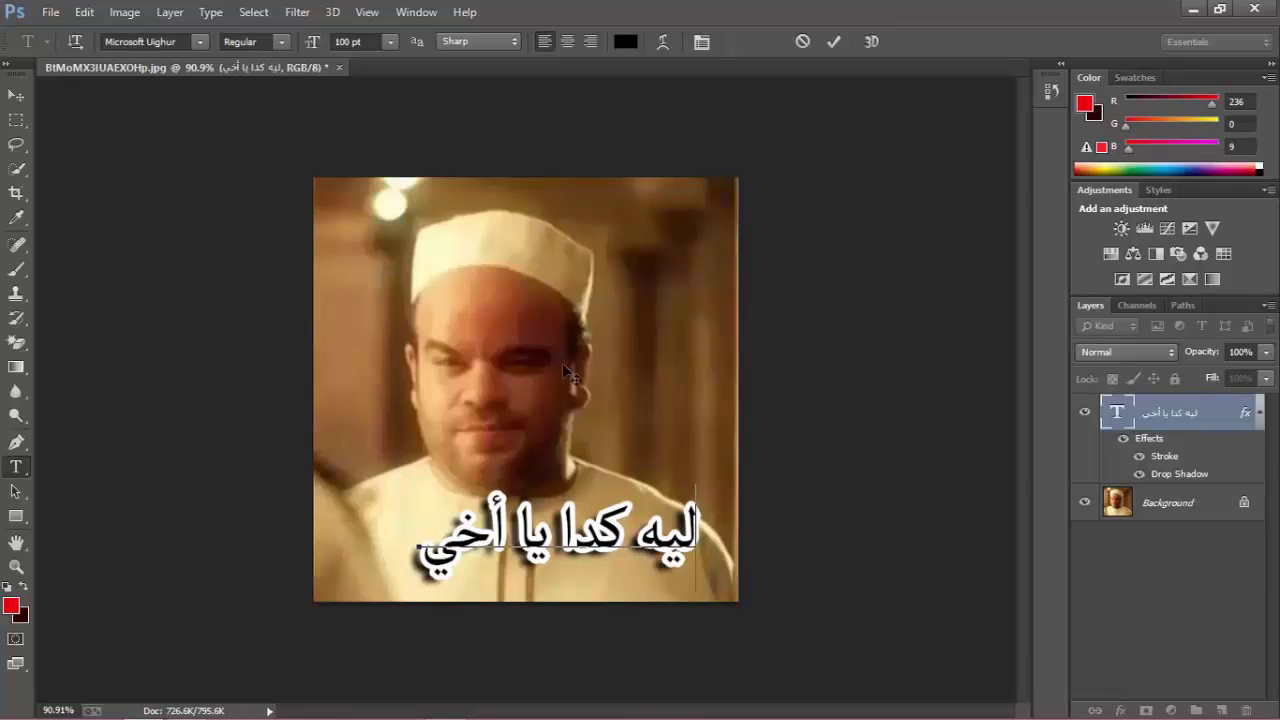
left_click(590, 41)
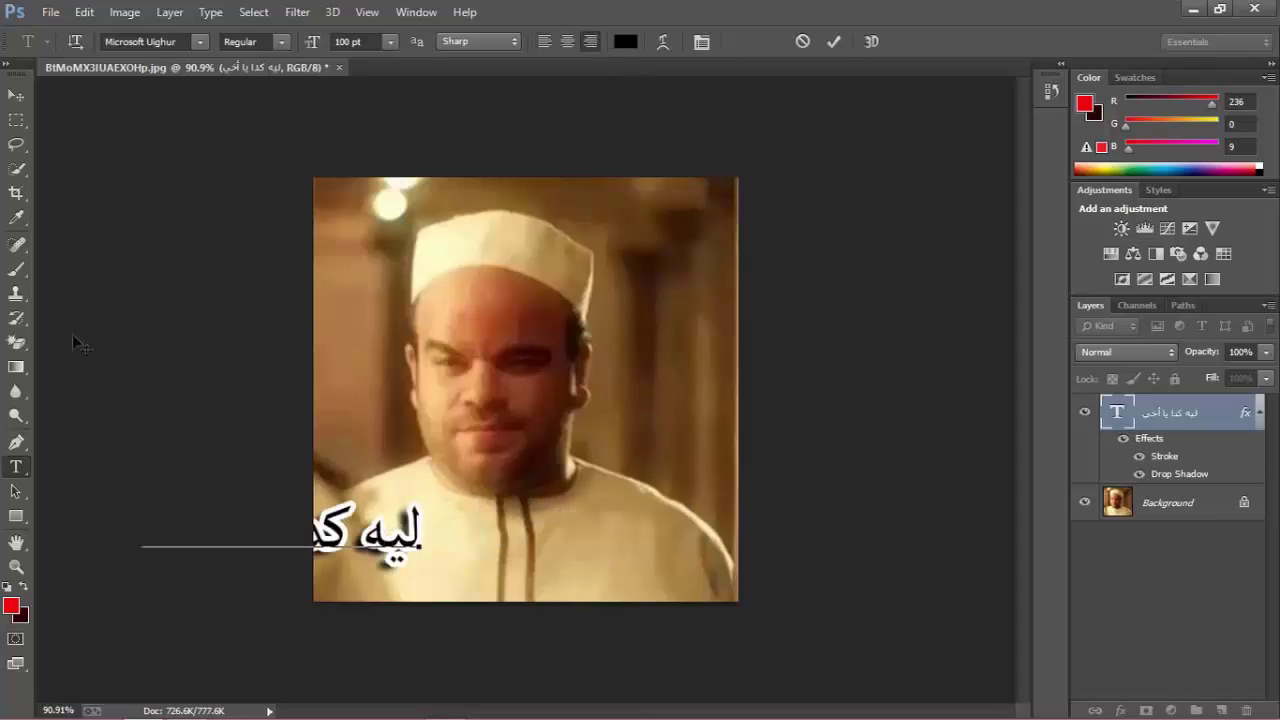
Move the caption back fully onto the image and deselect its text layer.
left_click(16, 96)
left_click_drag(392, 555, 634, 560)
left_click(16, 467)
left_click(468, 558)
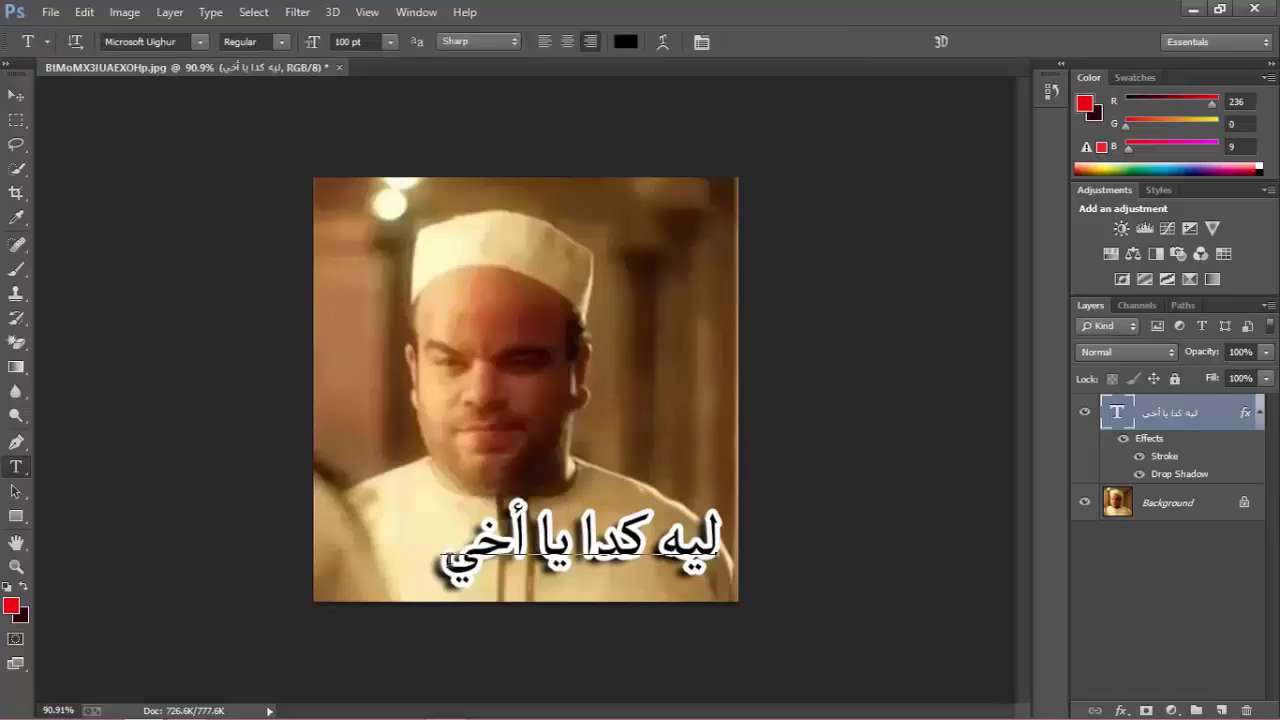
type("..")
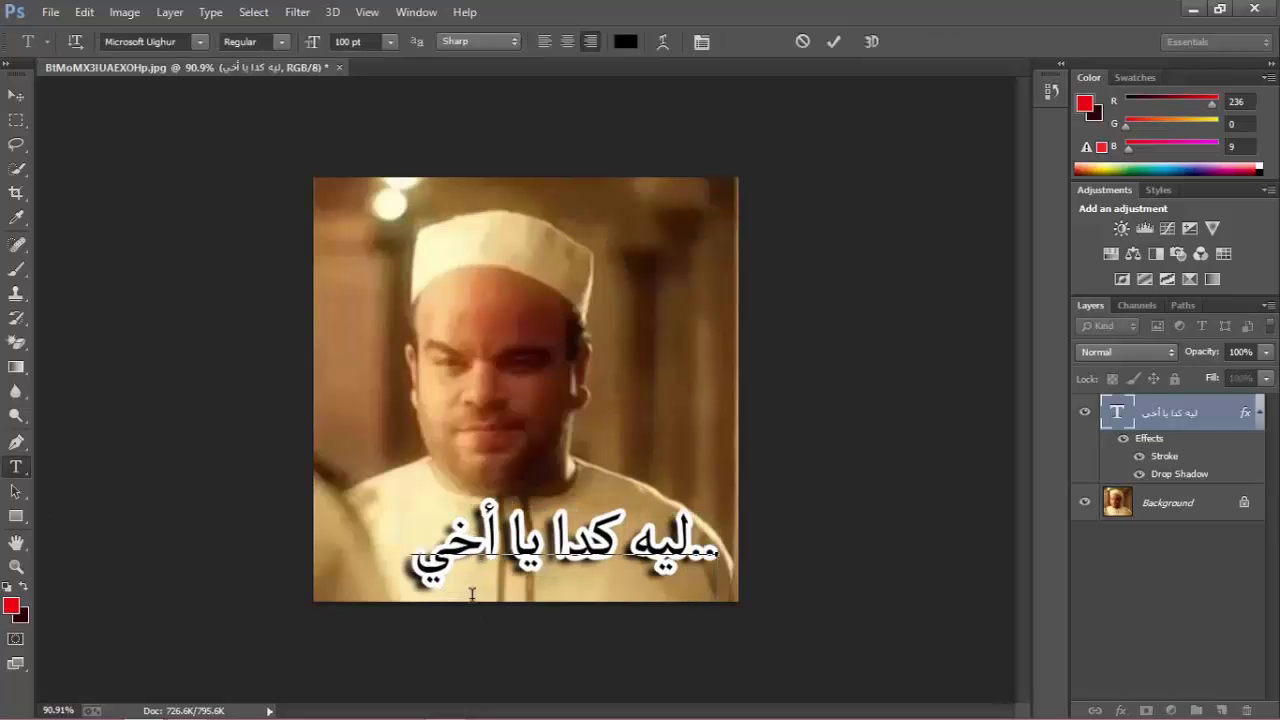
key("BackSpace")
key("BackSpace")
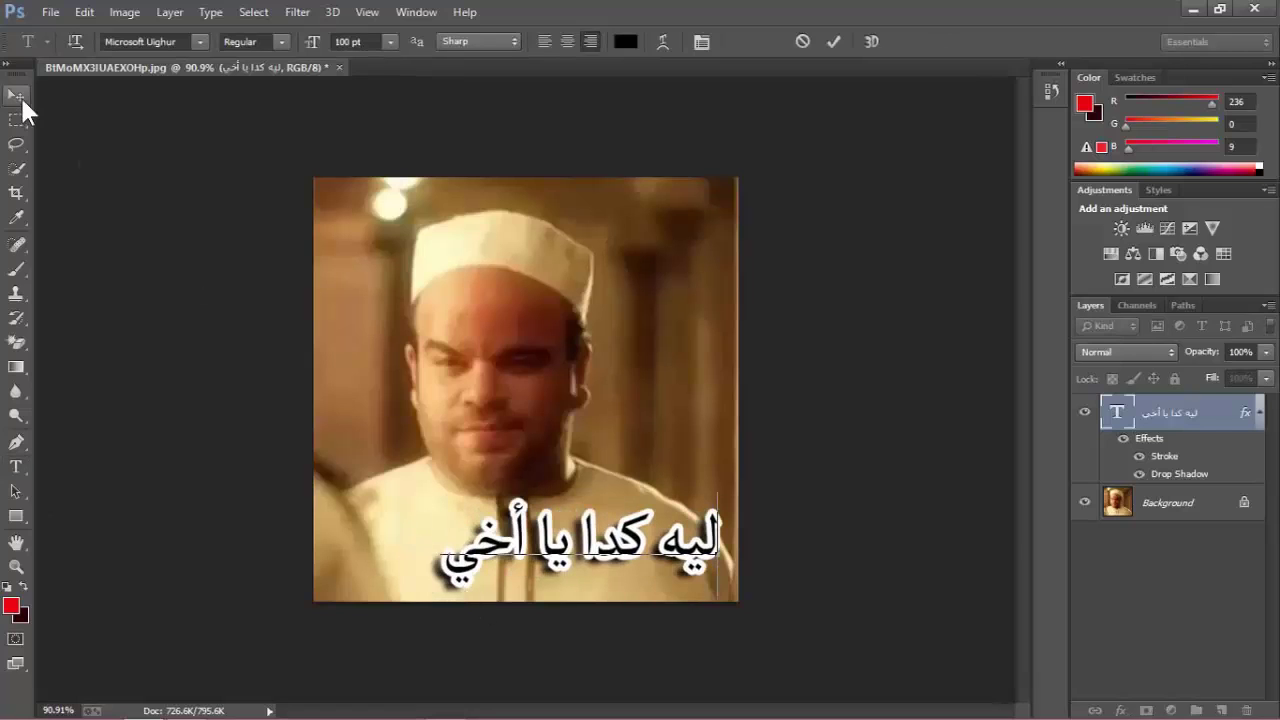
left_click(16, 94)
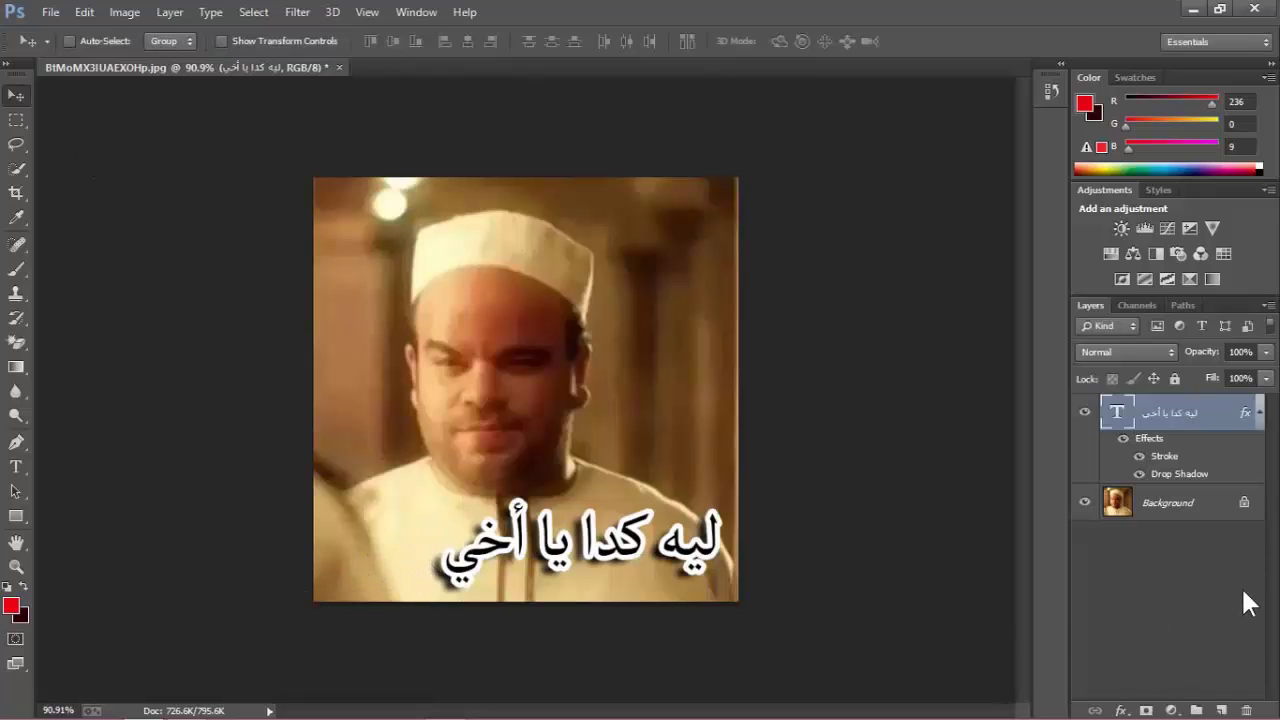
left_click(1160, 590)
left_click(20, 468)
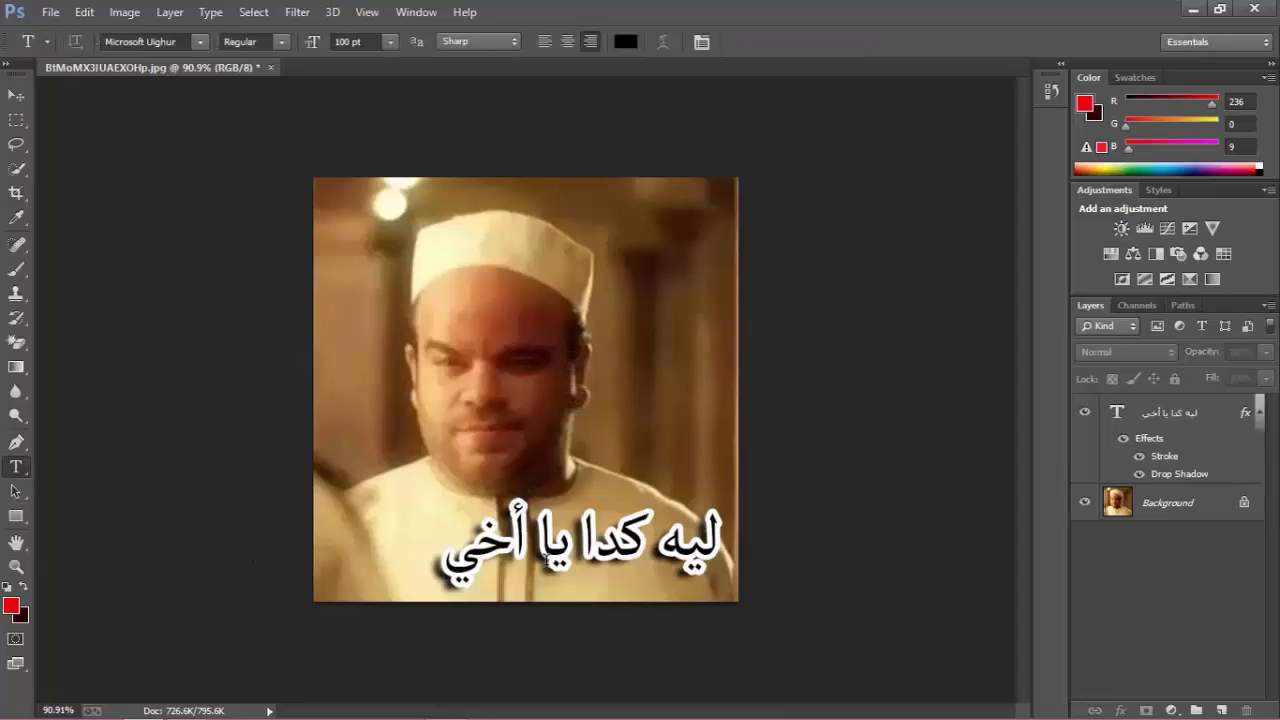
Create a new text layer of dots with '!!' and move it beside the caption.
left_click(576, 399)
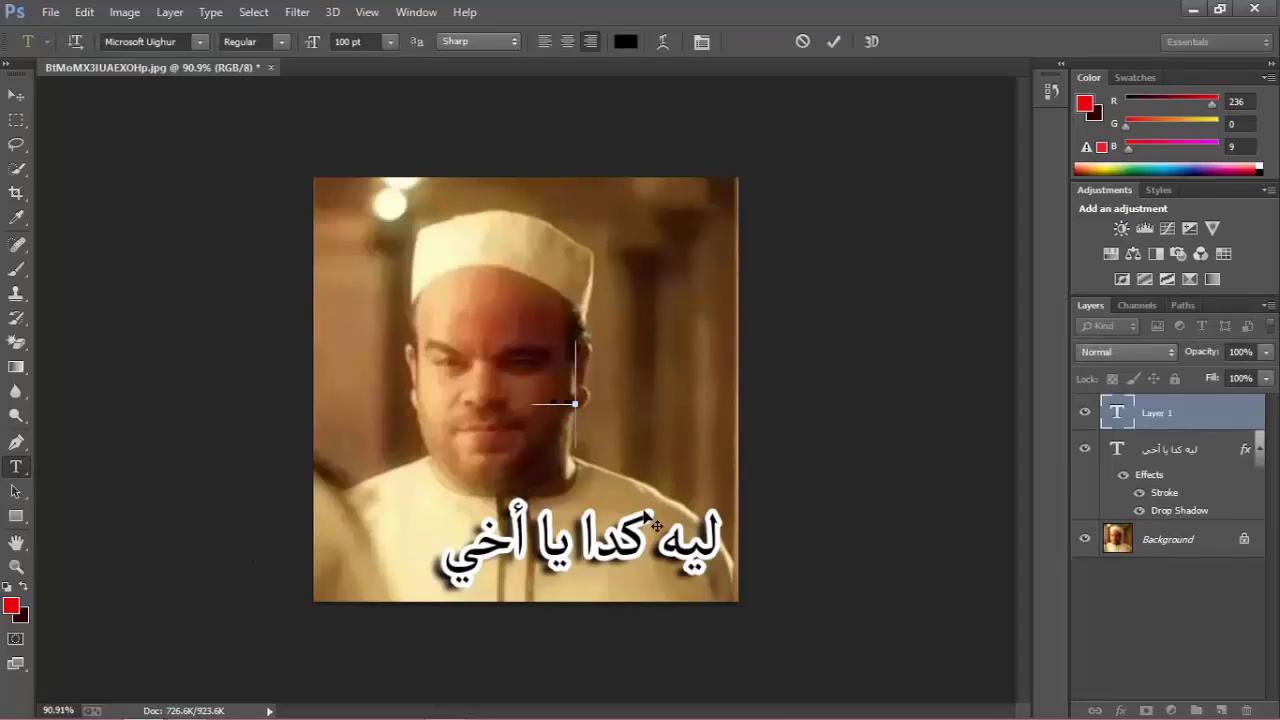
type(".......")
type("!!")
key("BackSpace")
key("BackSpace")
left_click(476, 404)
type("!!")
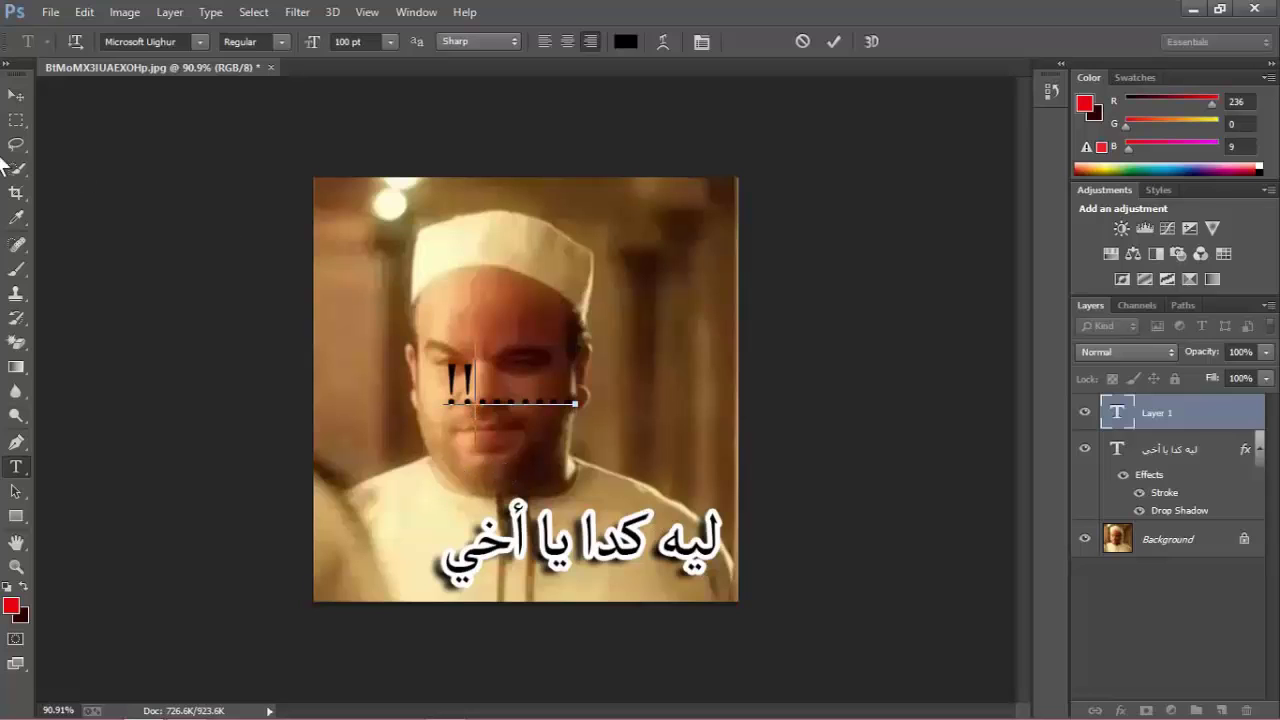
left_click(16, 94)
left_click_drag(468, 439, 366, 570)
Resize the dotted exclamation text to 94 pt.
key("t")
double_click(376, 563)
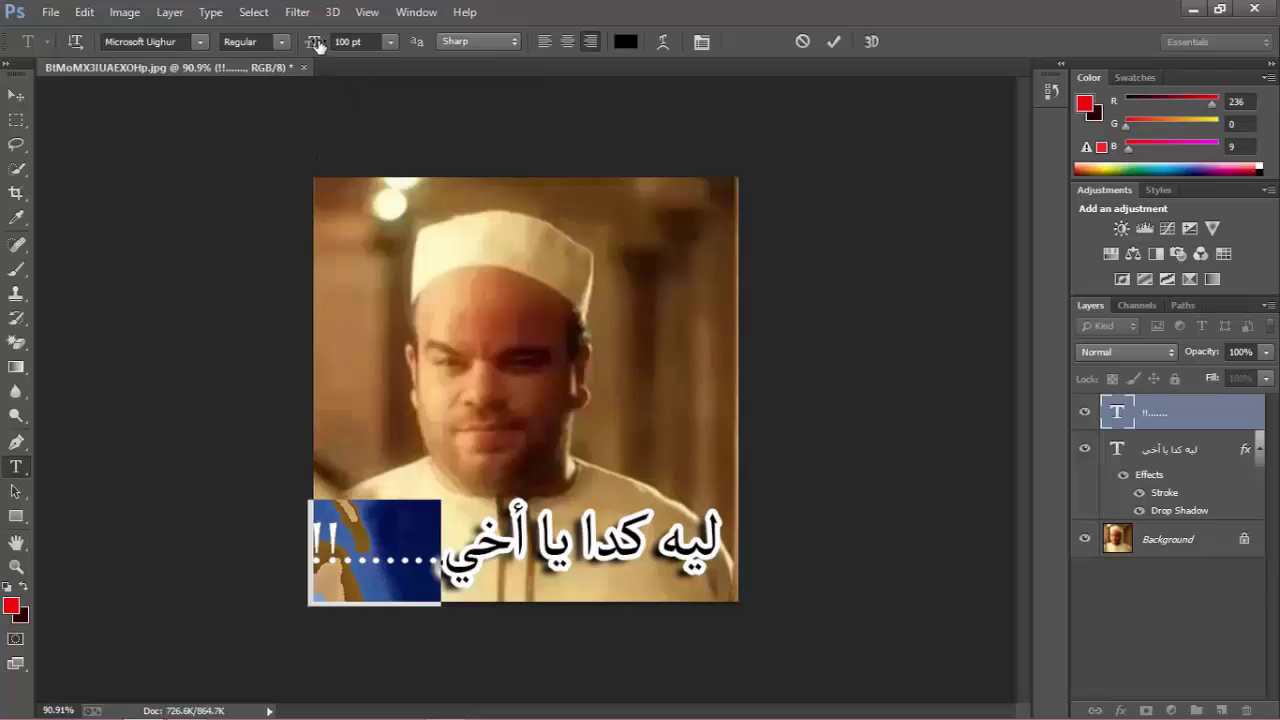
left_click_drag(318, 47, 313, 47)
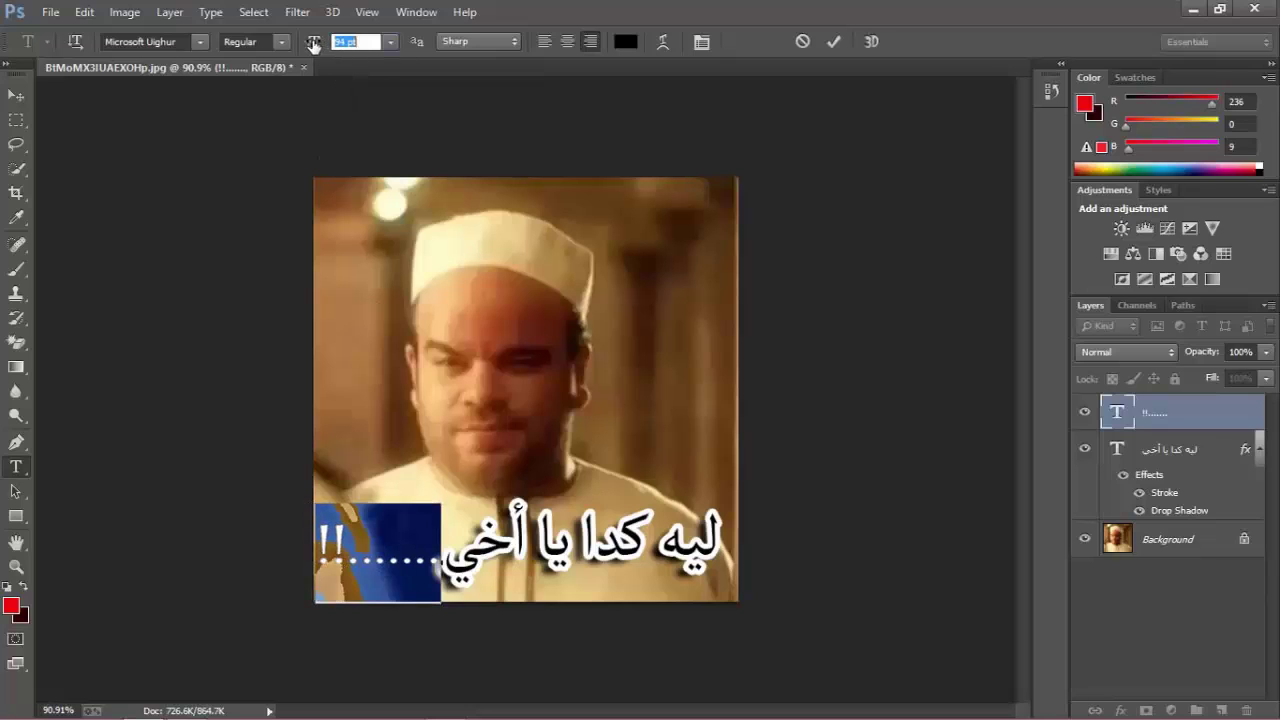
left_click(374, 558)
left_click(16, 94)
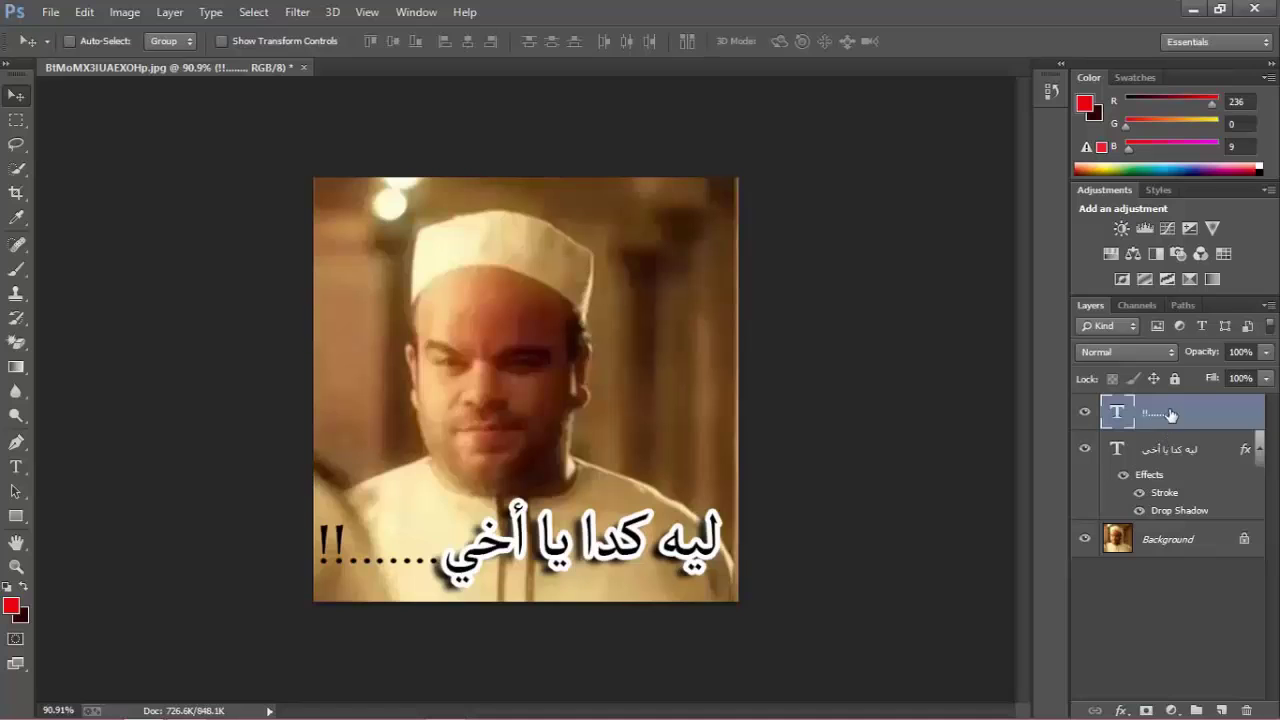
Copy the caption's layer style and paste it onto the dotted text layer.
left_click(1172, 453)
right_click(1175, 450)
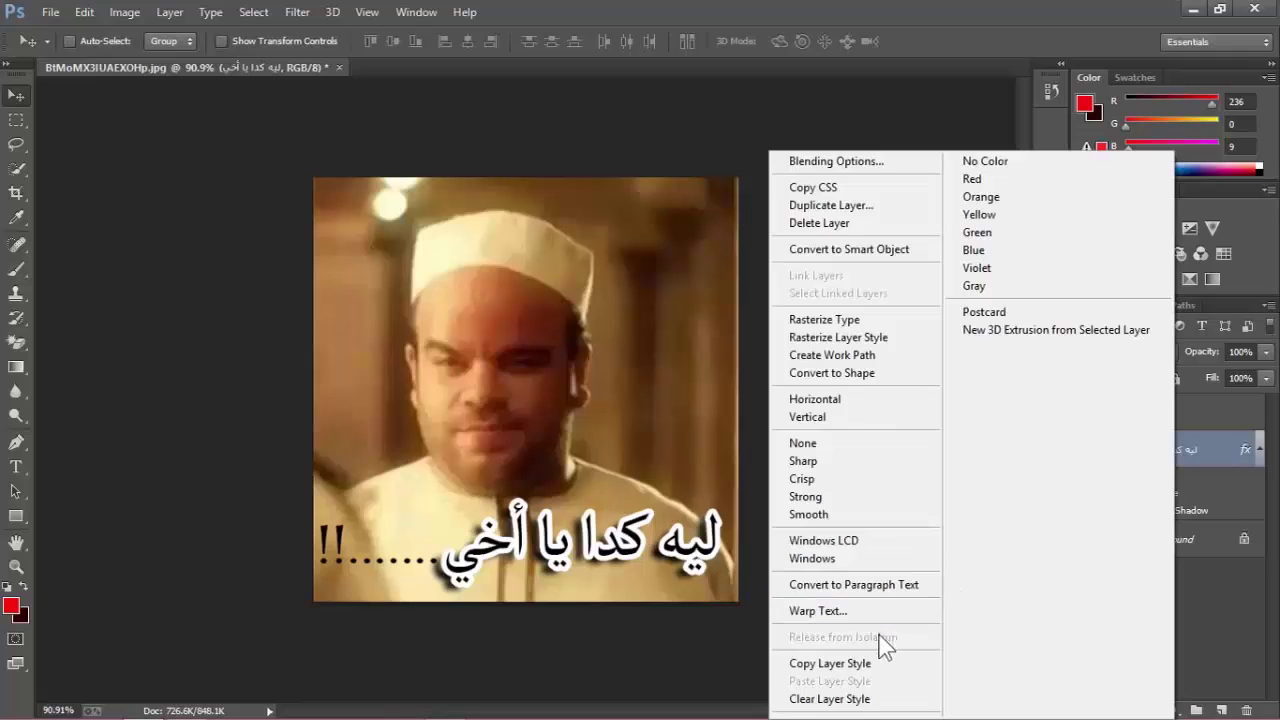
left_click(830, 666)
left_click(1170, 419)
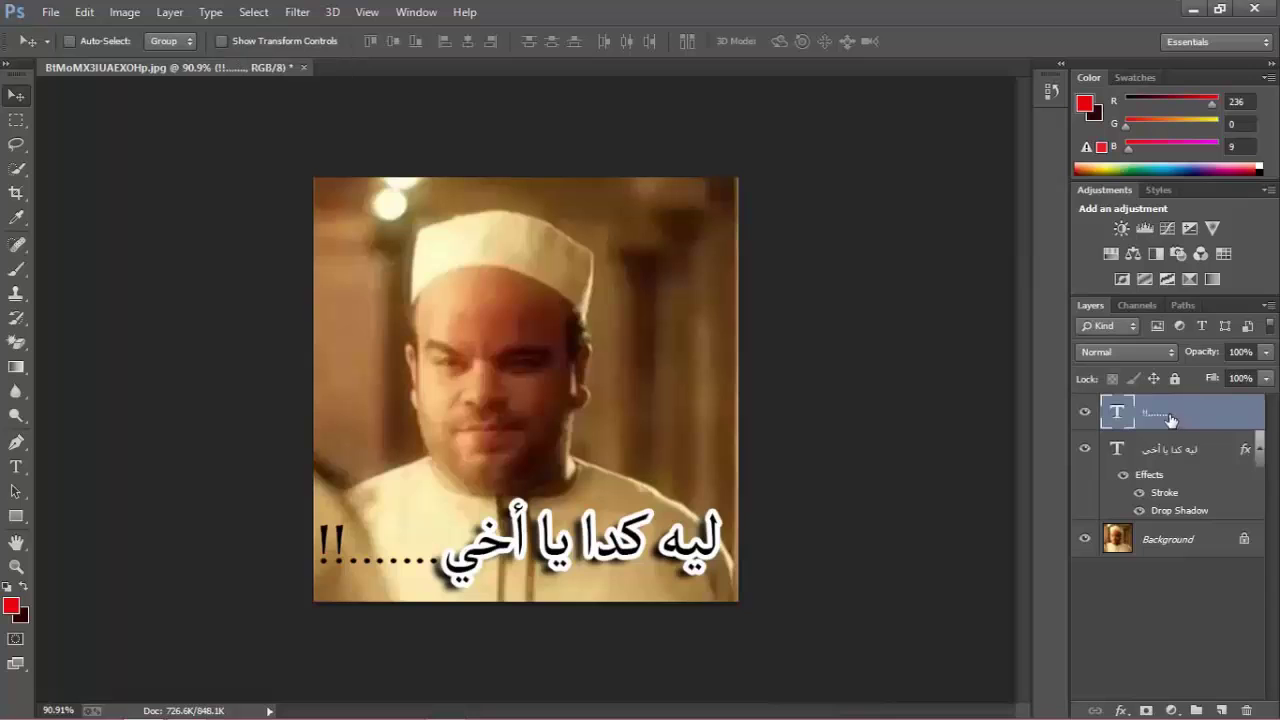
right_click(1170, 415)
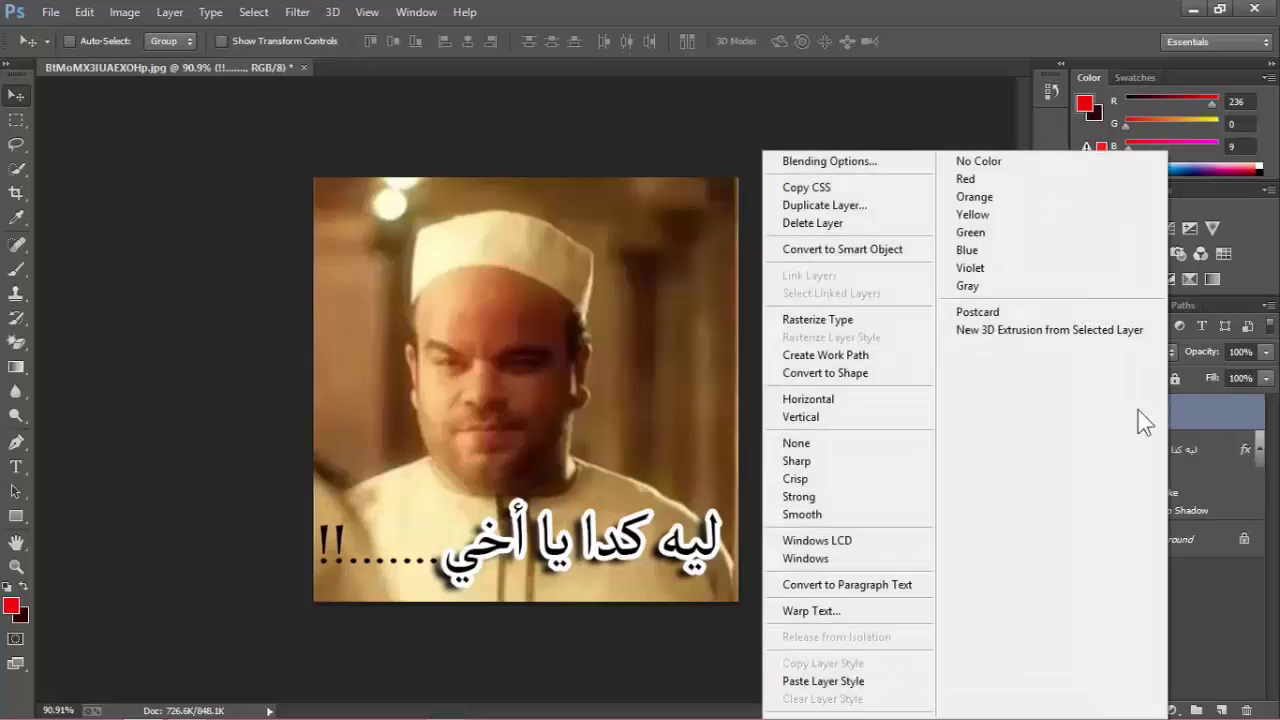
left_click(843, 684)
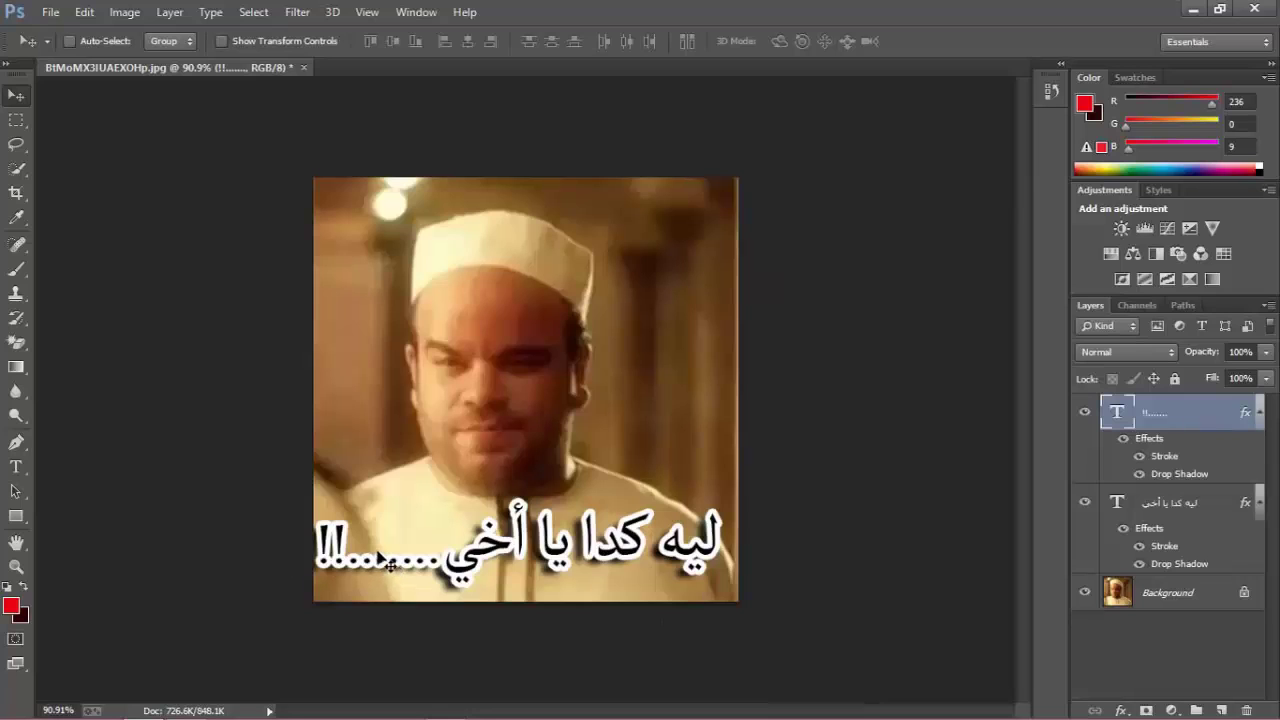
Delete one dot from the dotted text and nudge it beside the caption.
left_click(18, 466)
left_click(442, 550)
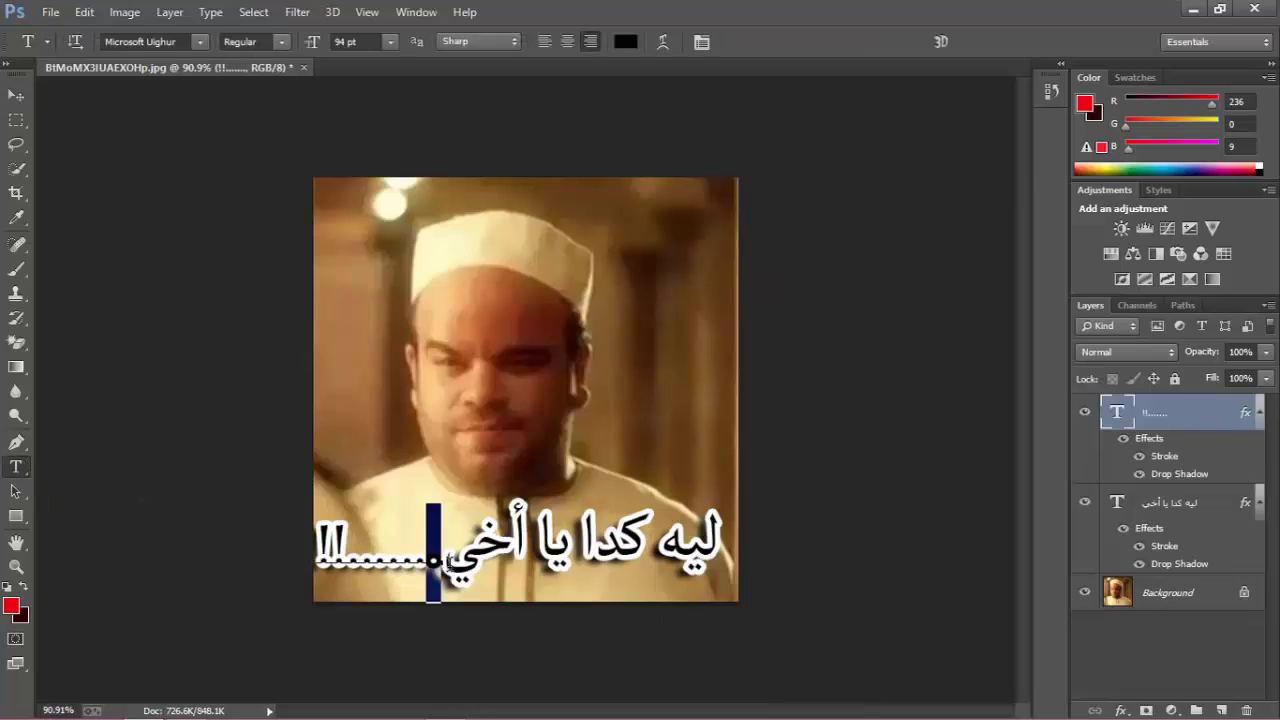
key("BackSpace")
left_click(16, 96)
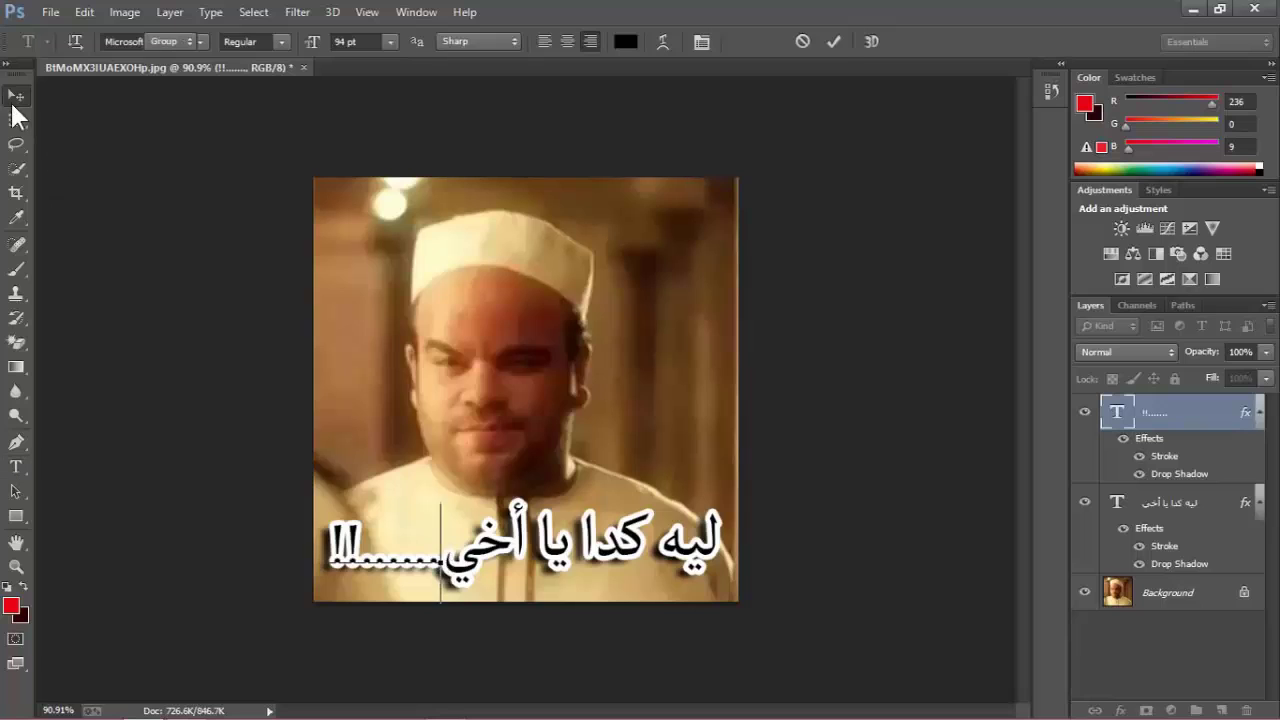
left_click_drag(407, 566, 399, 567)
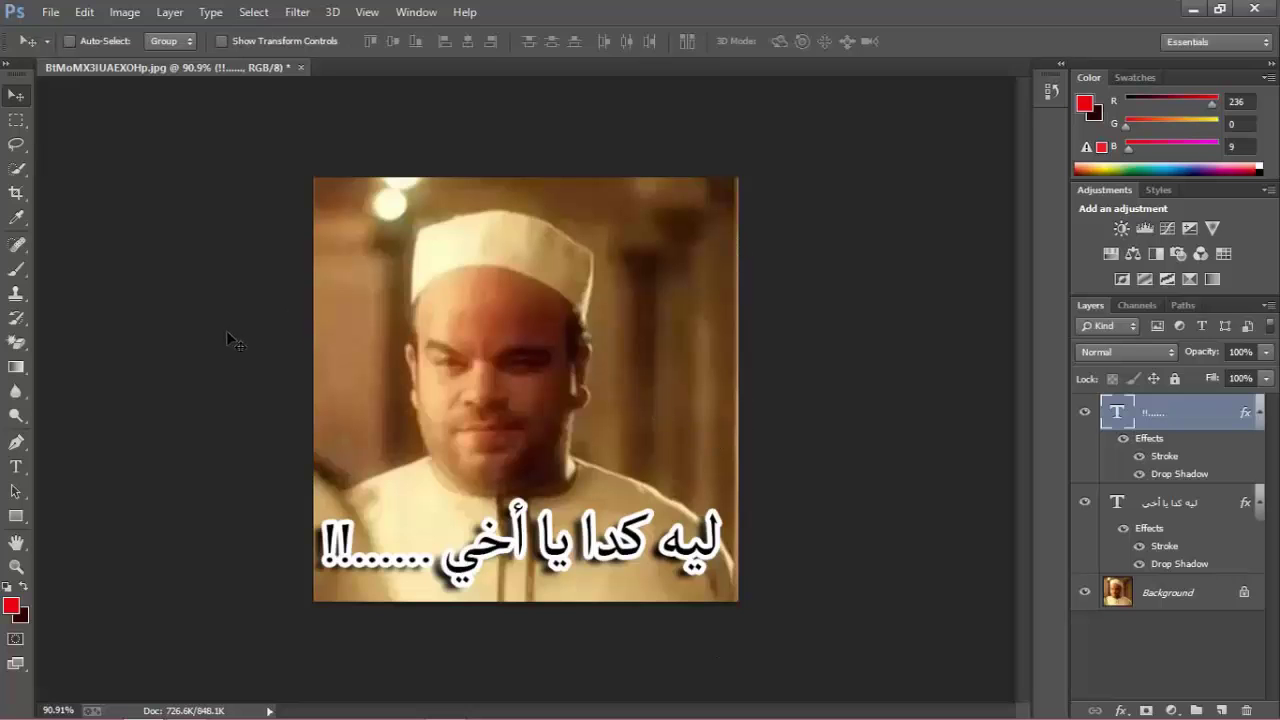
Save for Web as JPEG Maximum, replacing BtMoMX3IUAEXOHp.jpg on the Desktop.
left_click(44, 14)
left_click(93, 269)
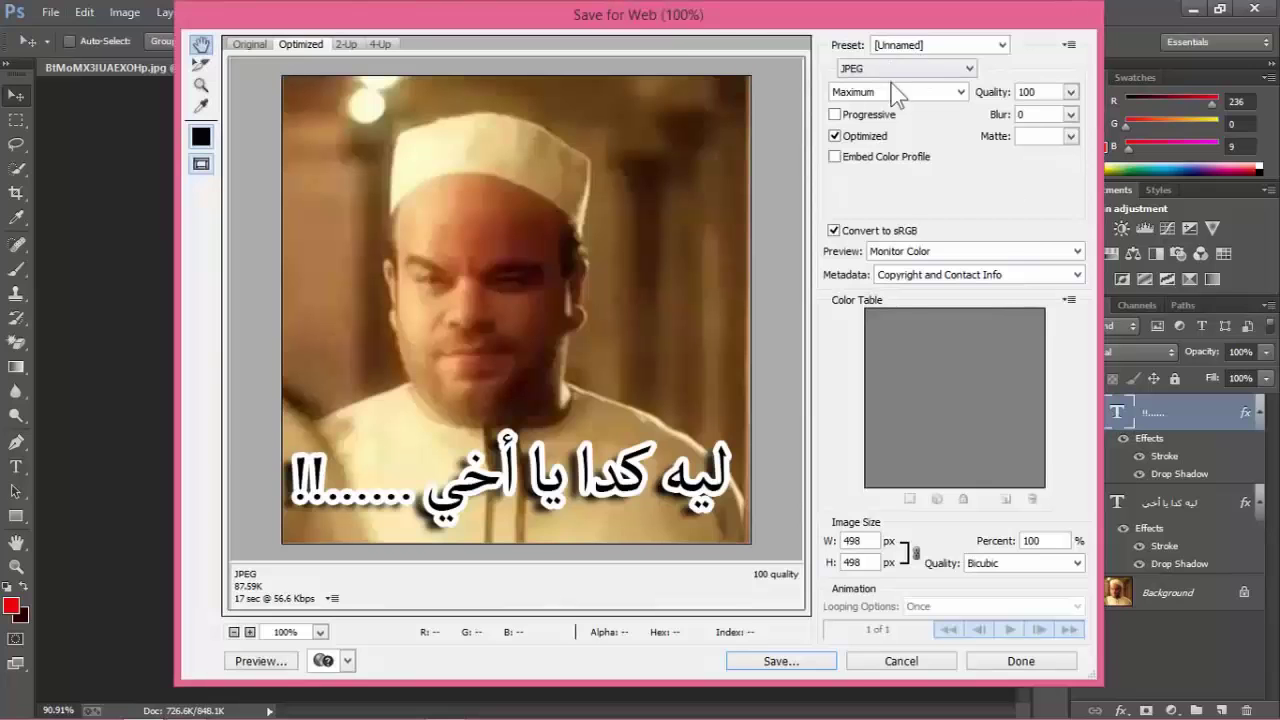
left_click(811, 670)
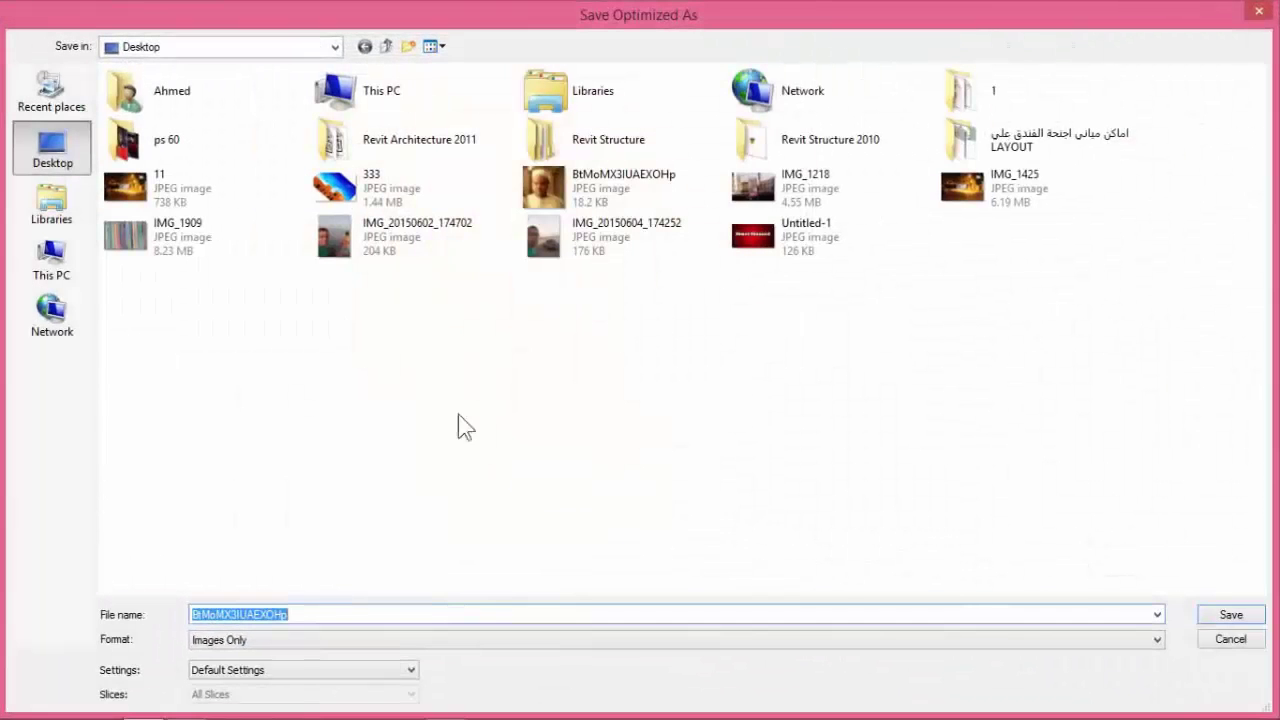
left_click(1245, 616)
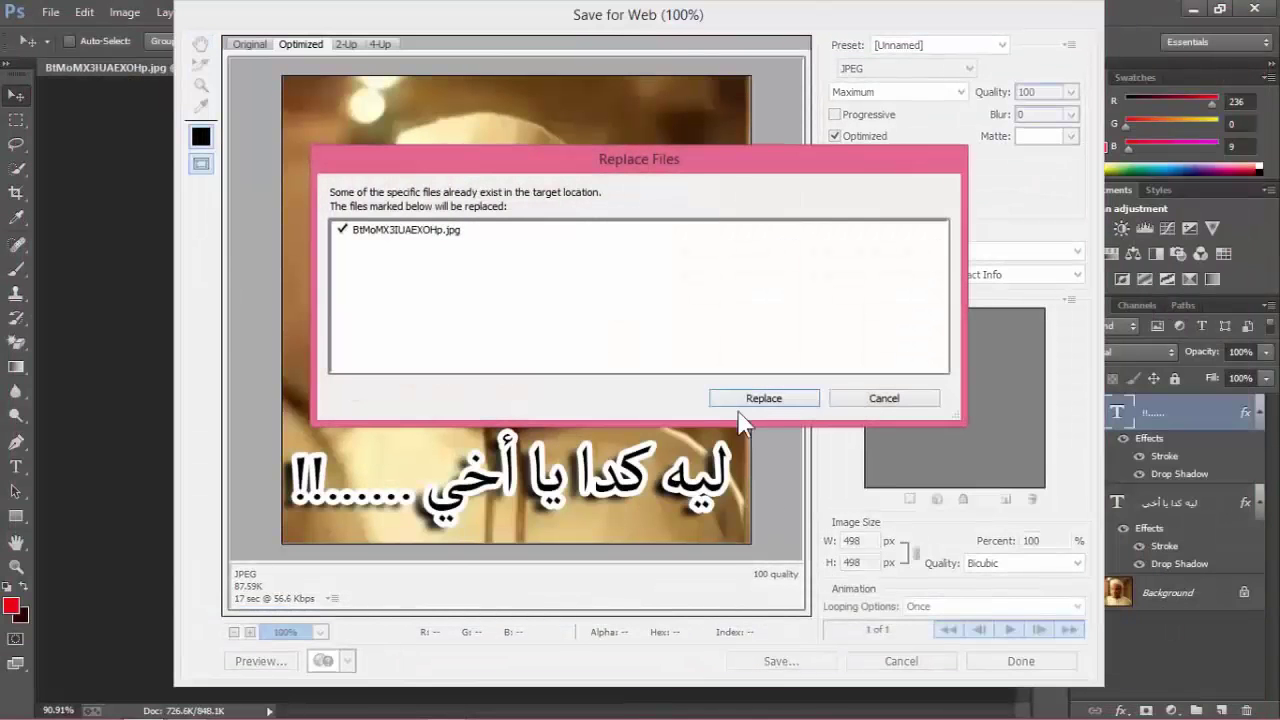
left_click(761, 395)
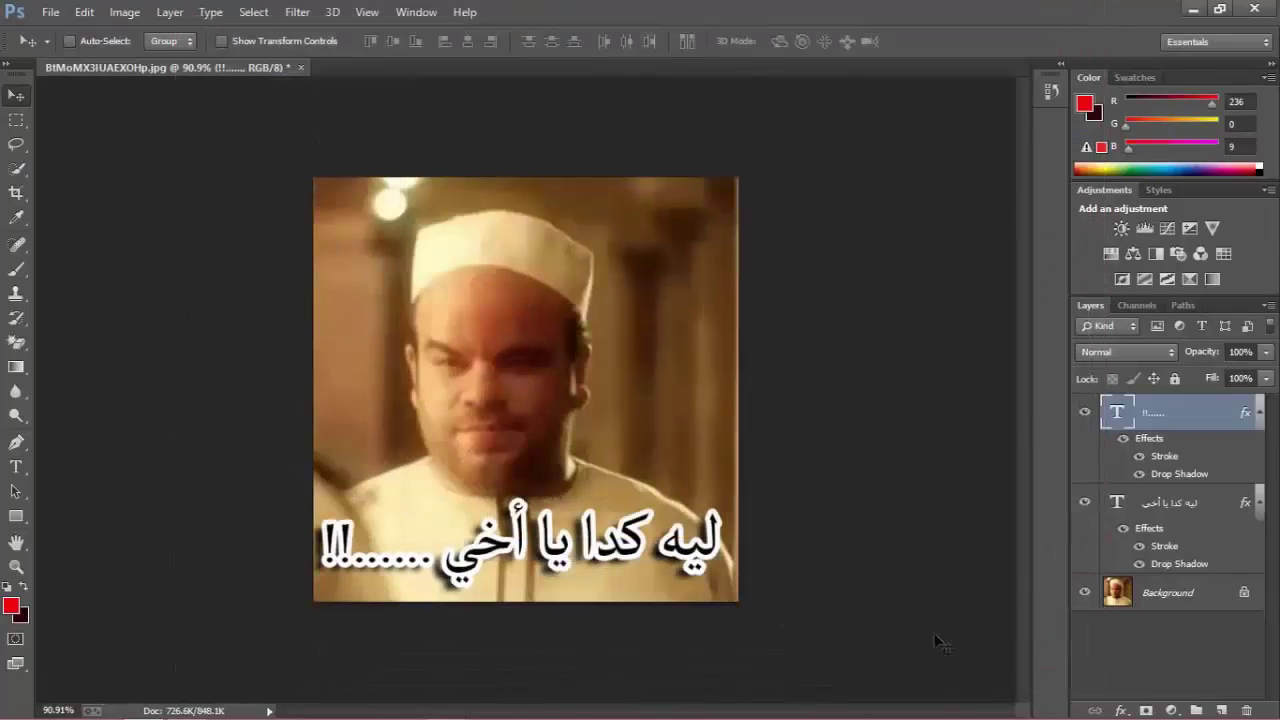
left_click(1192, 9)
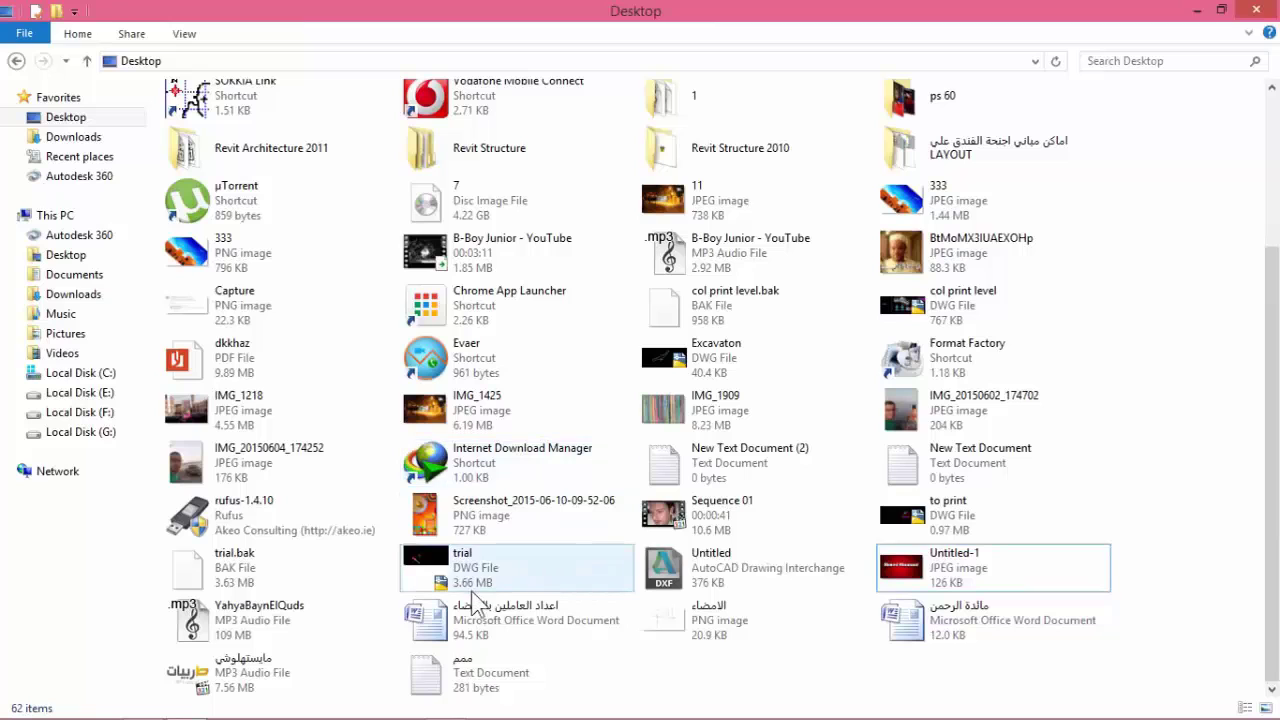
left_click(921, 258)
double_click(921, 258)
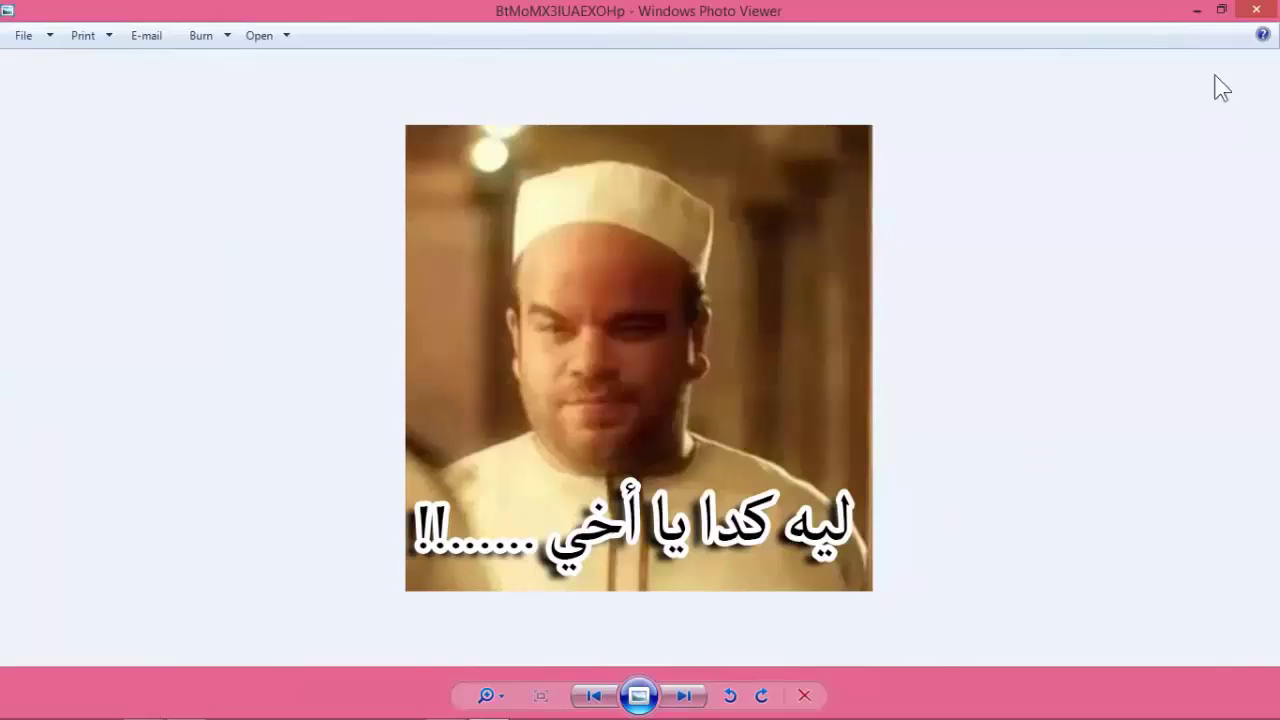
left_click(1196, 10)
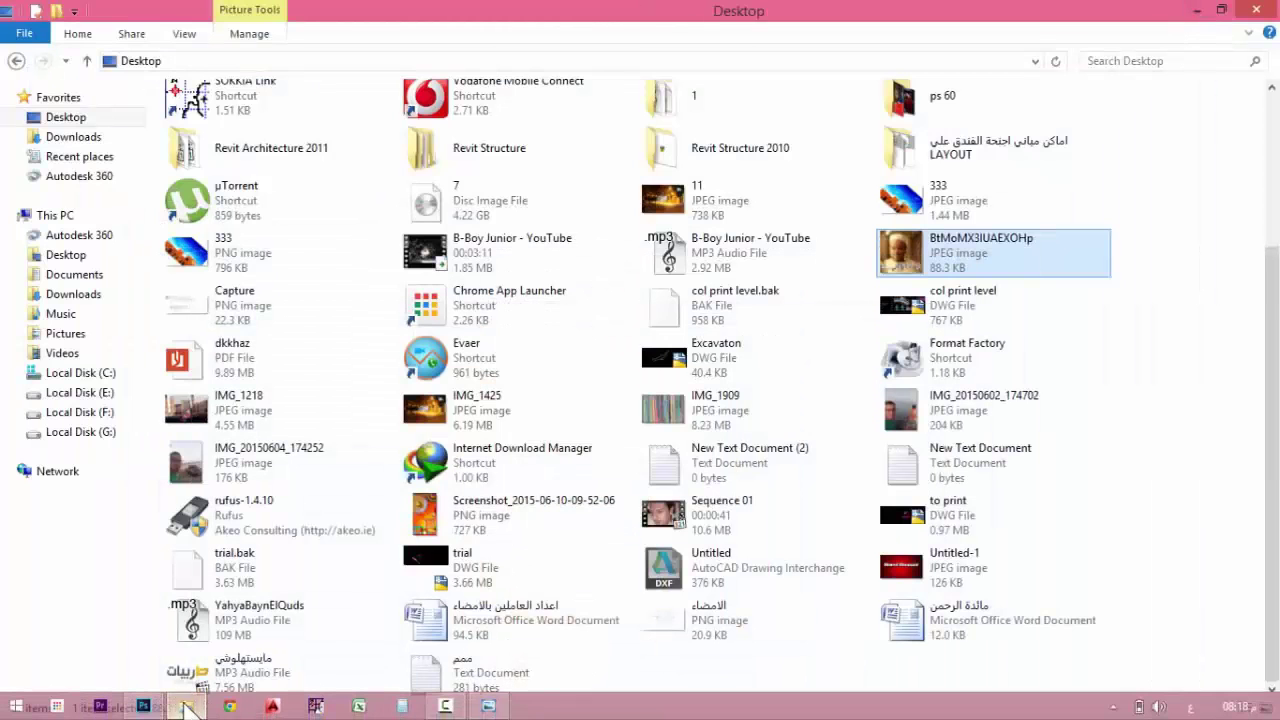
left_click(143, 707)
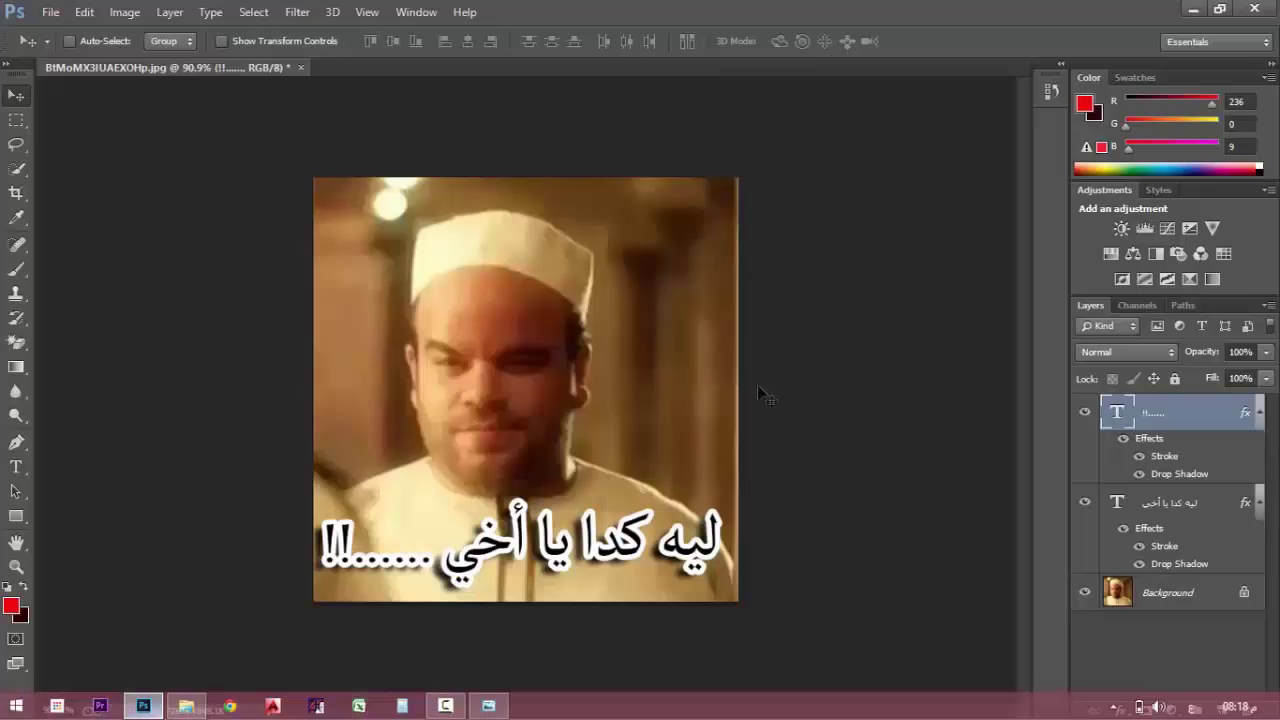
Collapse the effects lists of both text layers in the Layers panel.
left_click(17, 467)
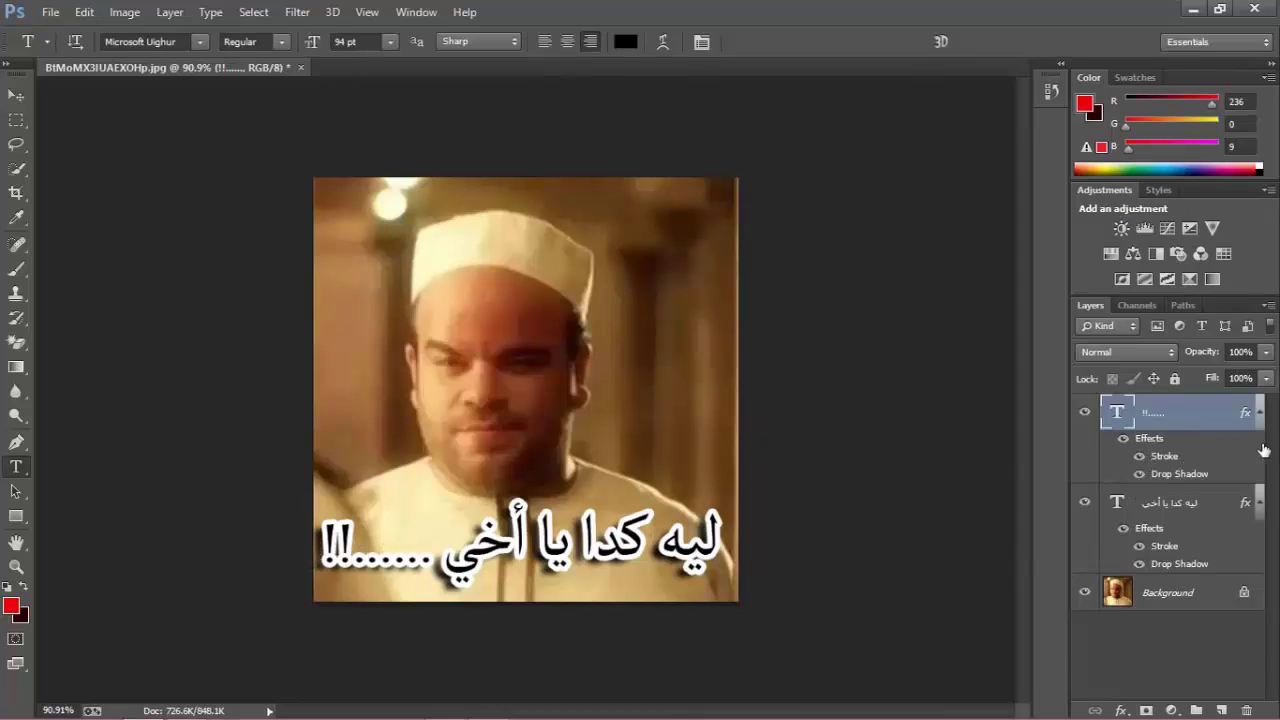
left_click(1259, 412)
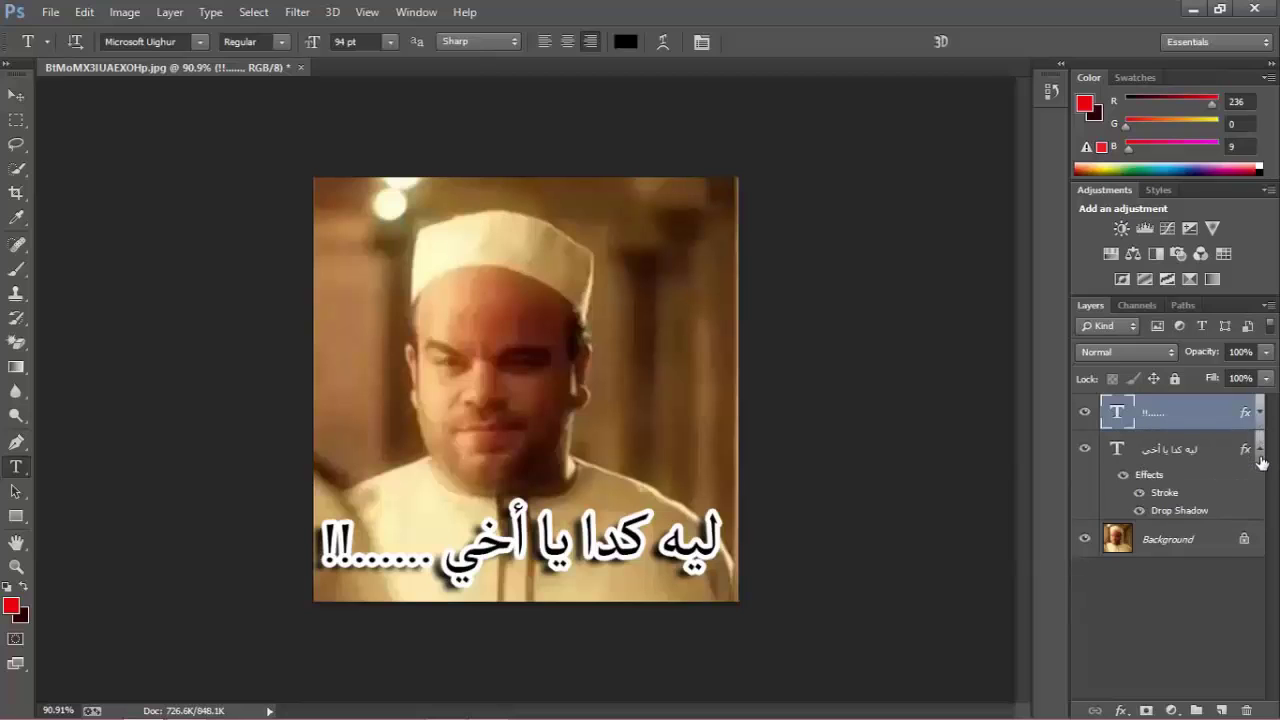
left_click(1259, 450)
left_click(1259, 452)
left_click(1259, 452)
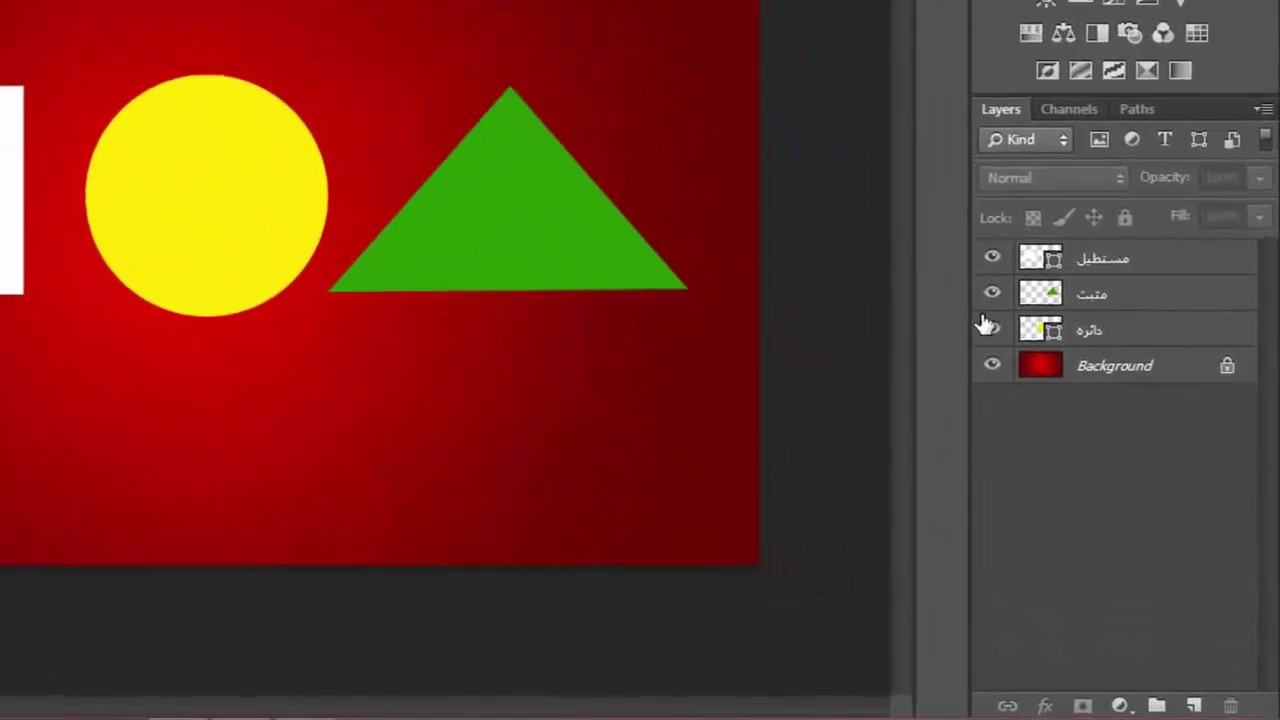
Hide the triangle and circle layers and nudge the white rectangle slightly up-left.
left_click(955, 247)
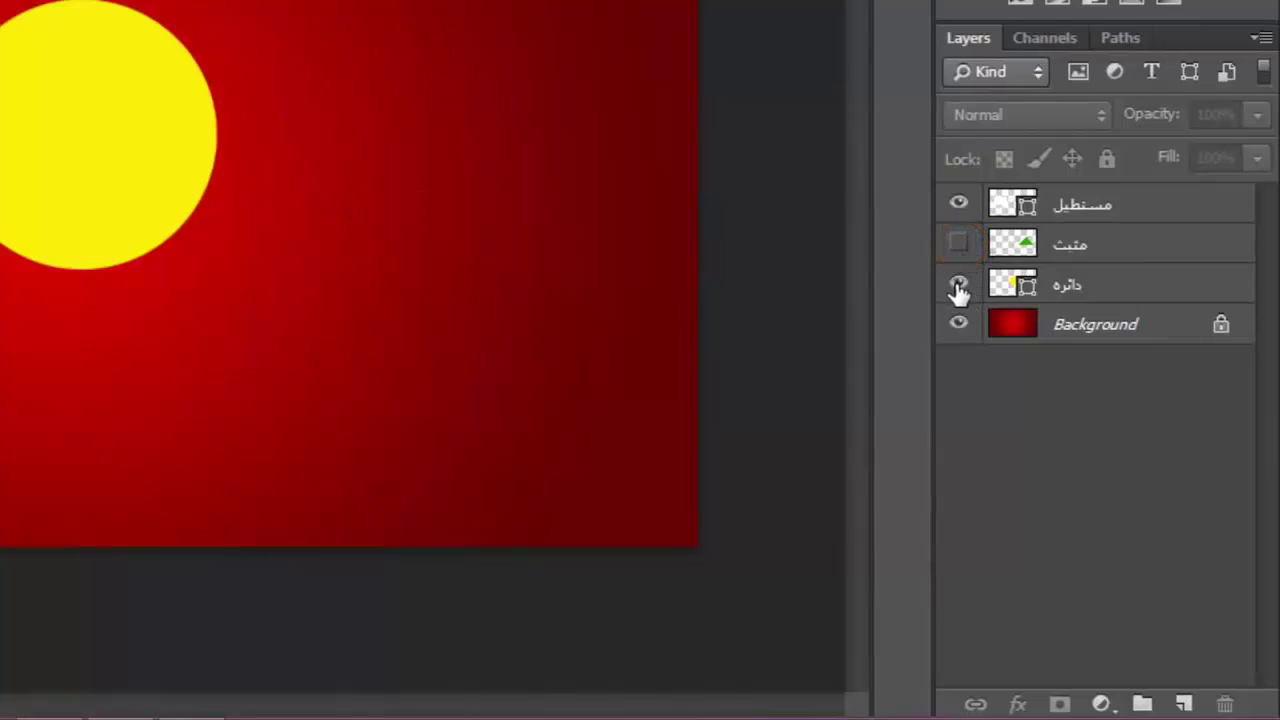
left_click(958, 285)
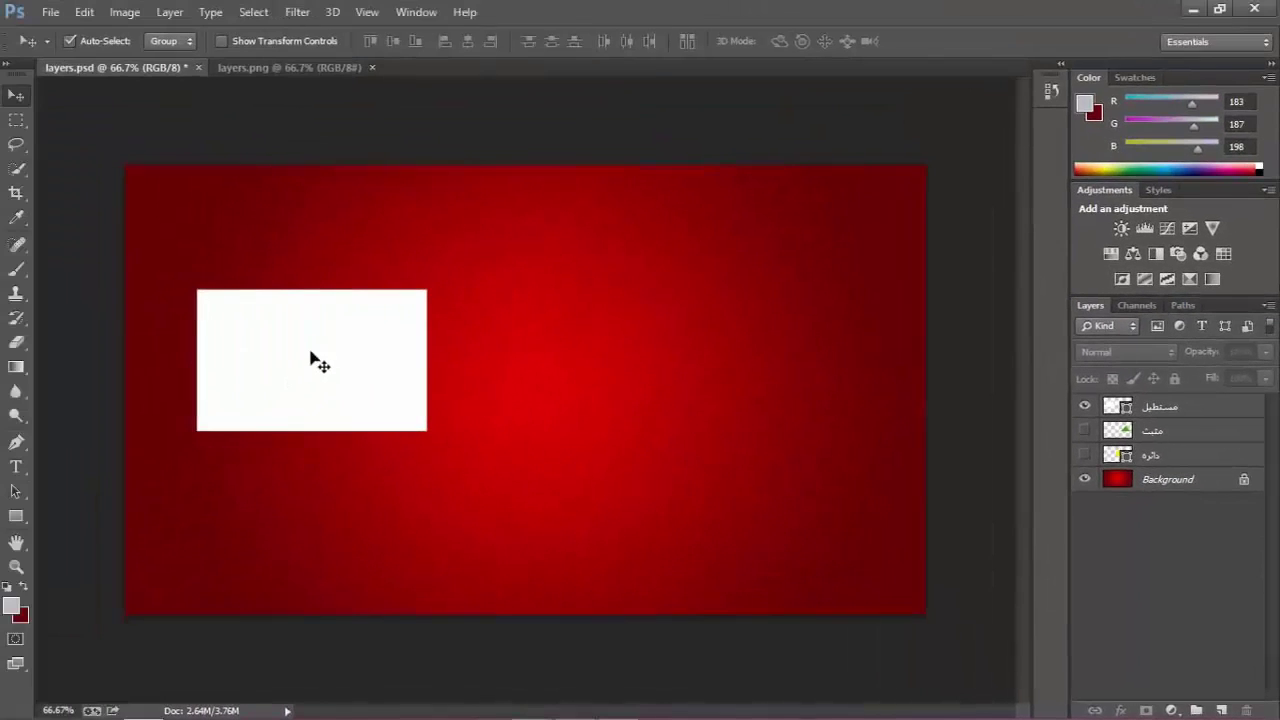
left_click(1184, 410)
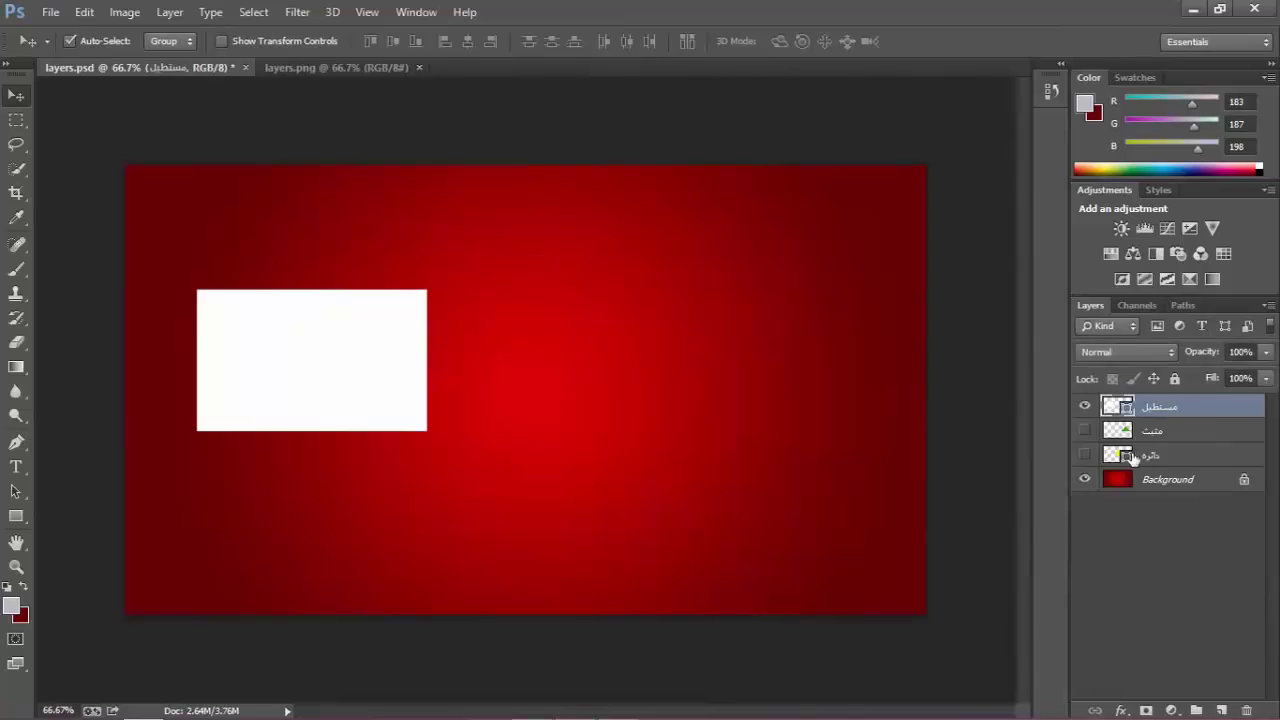
mouse_move(312, 356)
left_mouse_down()
mouse_move(748, 354)
mouse_move(768, 378)
mouse_move(314, 375)
left_mouse_up()
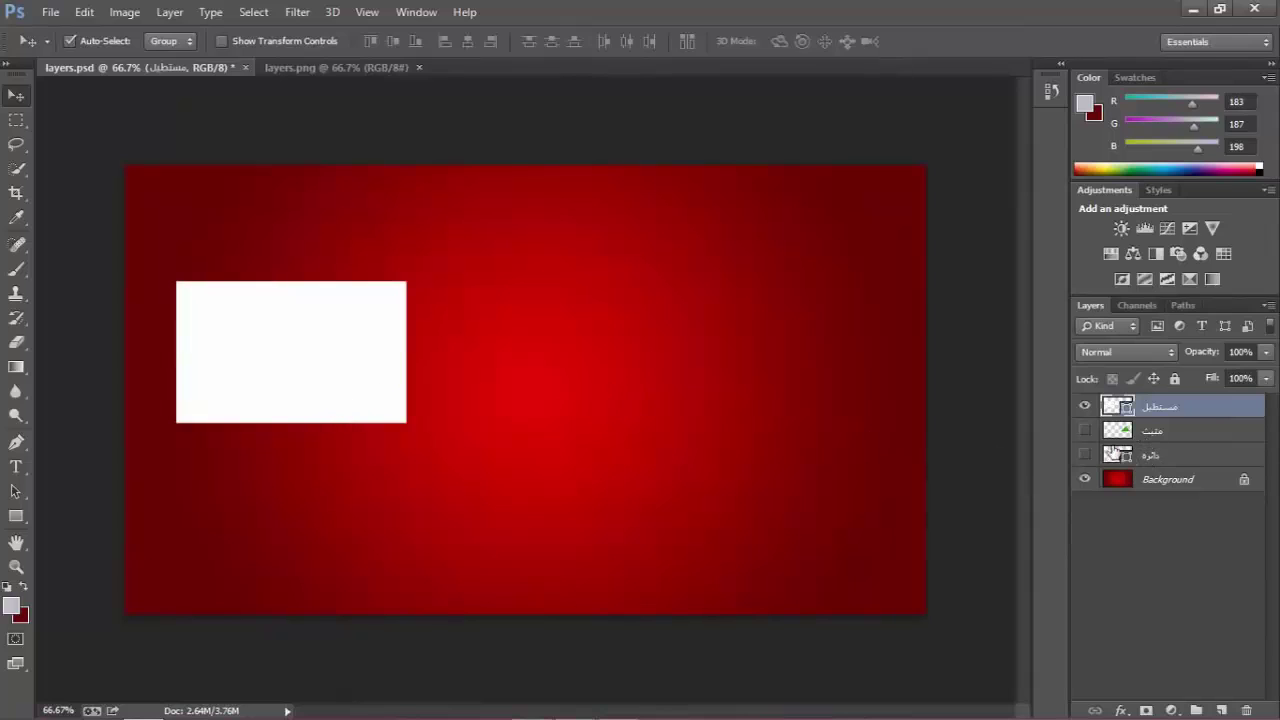
Show the triangle and circle again, turn off Auto-Select, and move the triangle lower left.
left_click(1085, 430)
left_click(1085, 455)
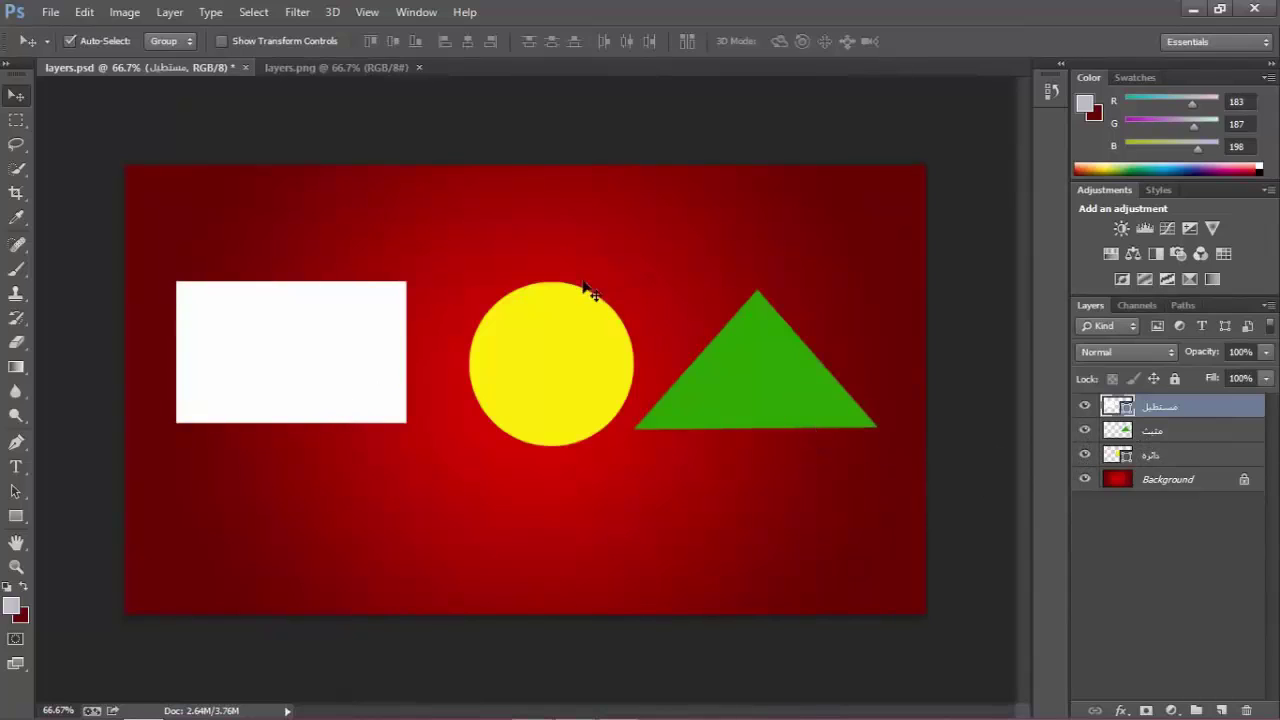
mouse_move(551, 383)
left_mouse_down()
mouse_move(658, 473)
mouse_move(700, 235)
mouse_move(726, 414)
mouse_move(420, 360)
mouse_move(540, 373)
left_mouse_up()
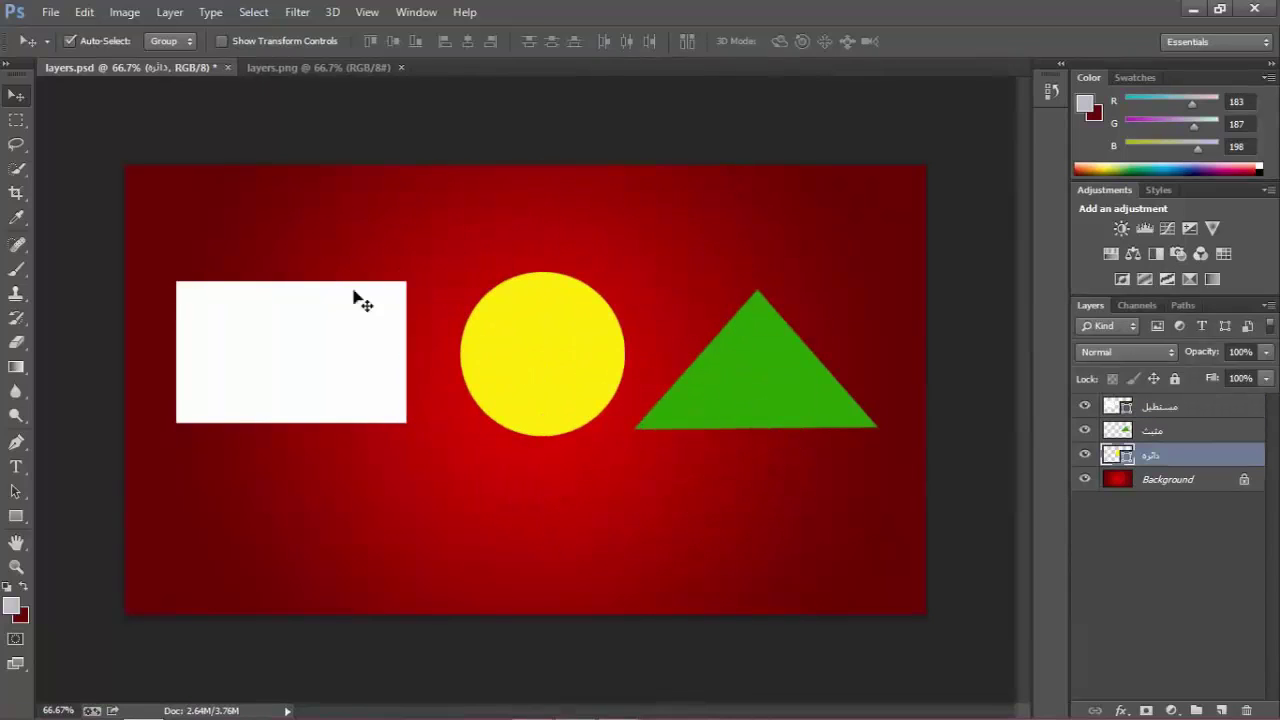
left_click(70, 41)
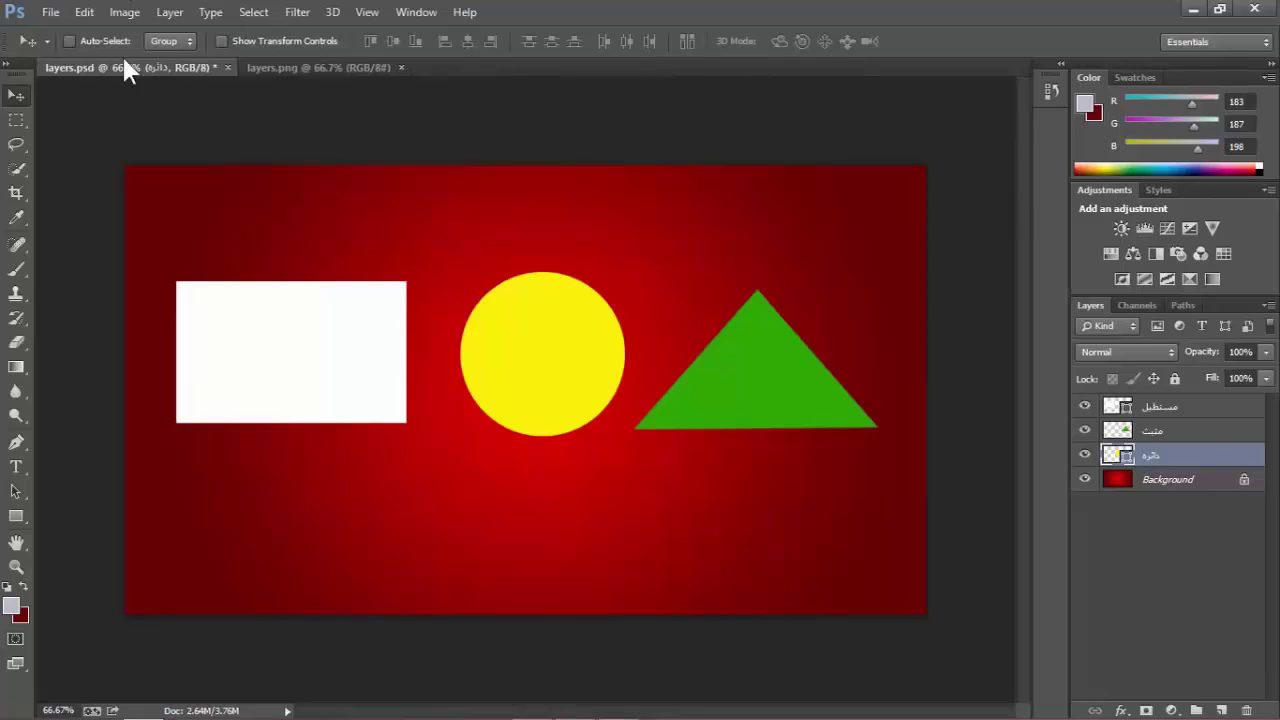
left_click(1188, 432)
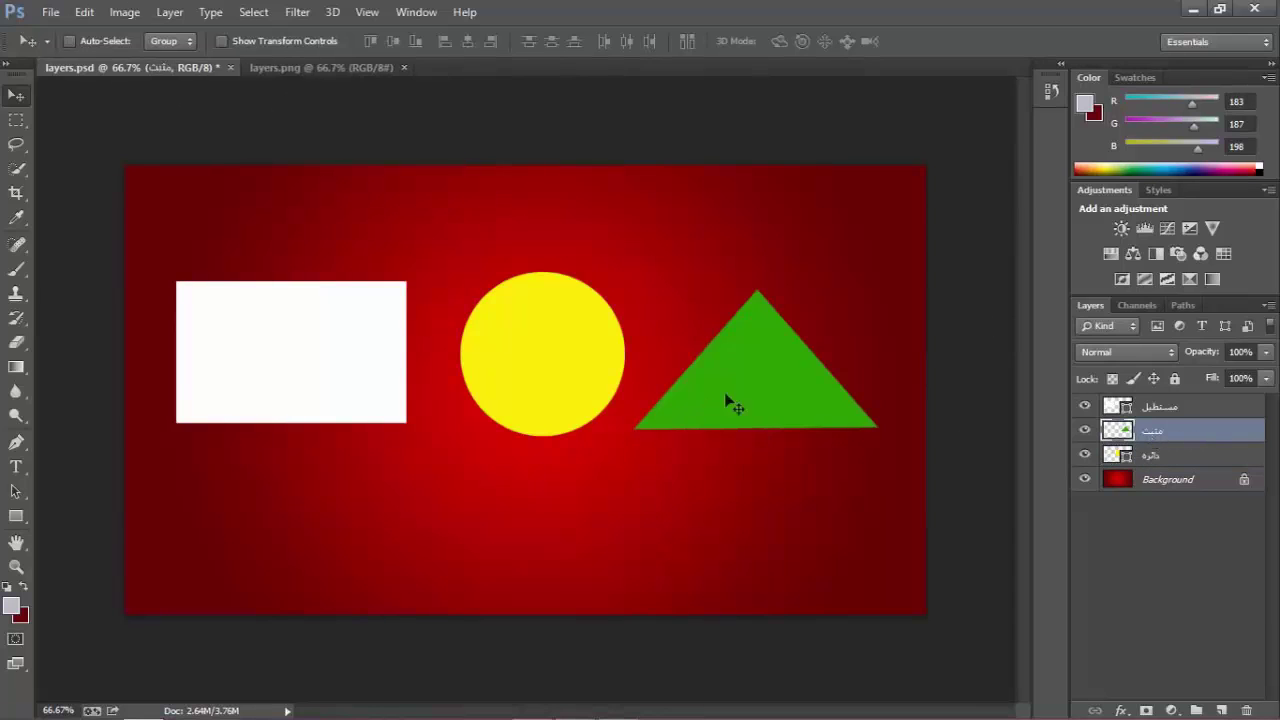
left_click_drag(686, 413, 327, 573)
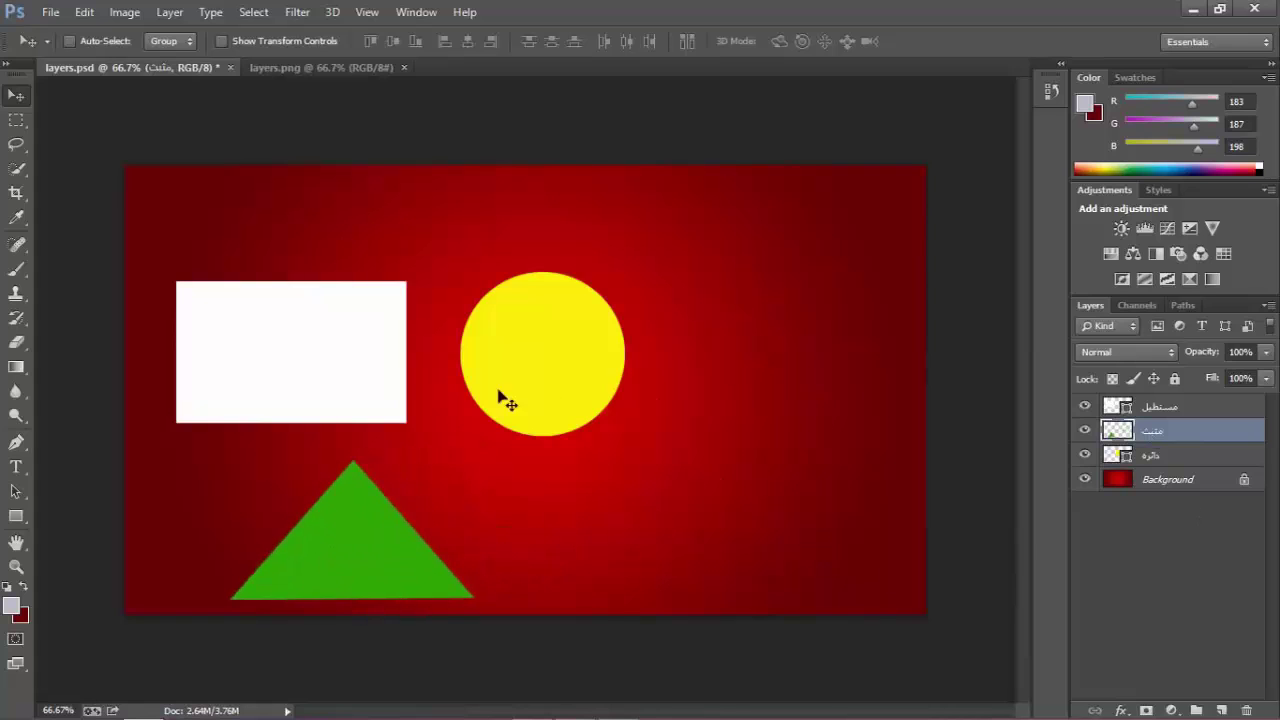
Move the white rectangle to the lower right and reposition the yellow circle.
left_click(1160, 406)
left_click_drag(372, 376, 907, 496)
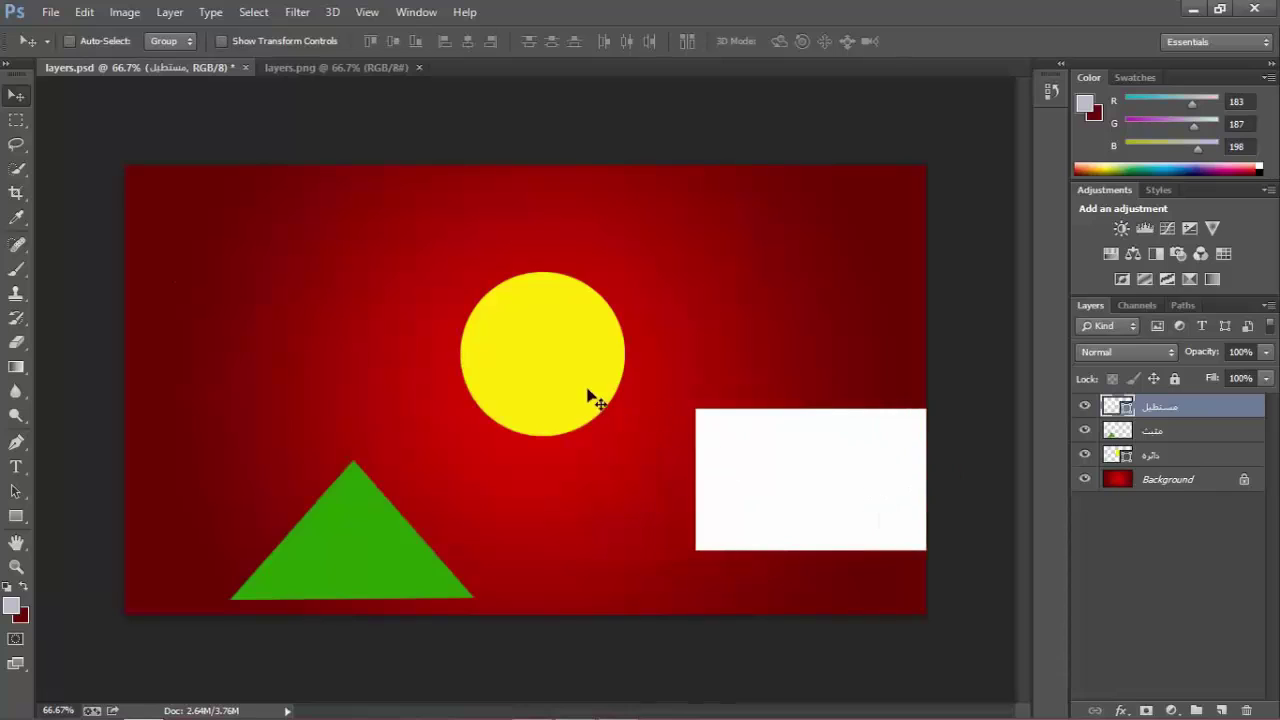
left_click(1160, 458)
left_click_drag(562, 388, 359, 321)
left_click_drag(796, 480, 936, 521)
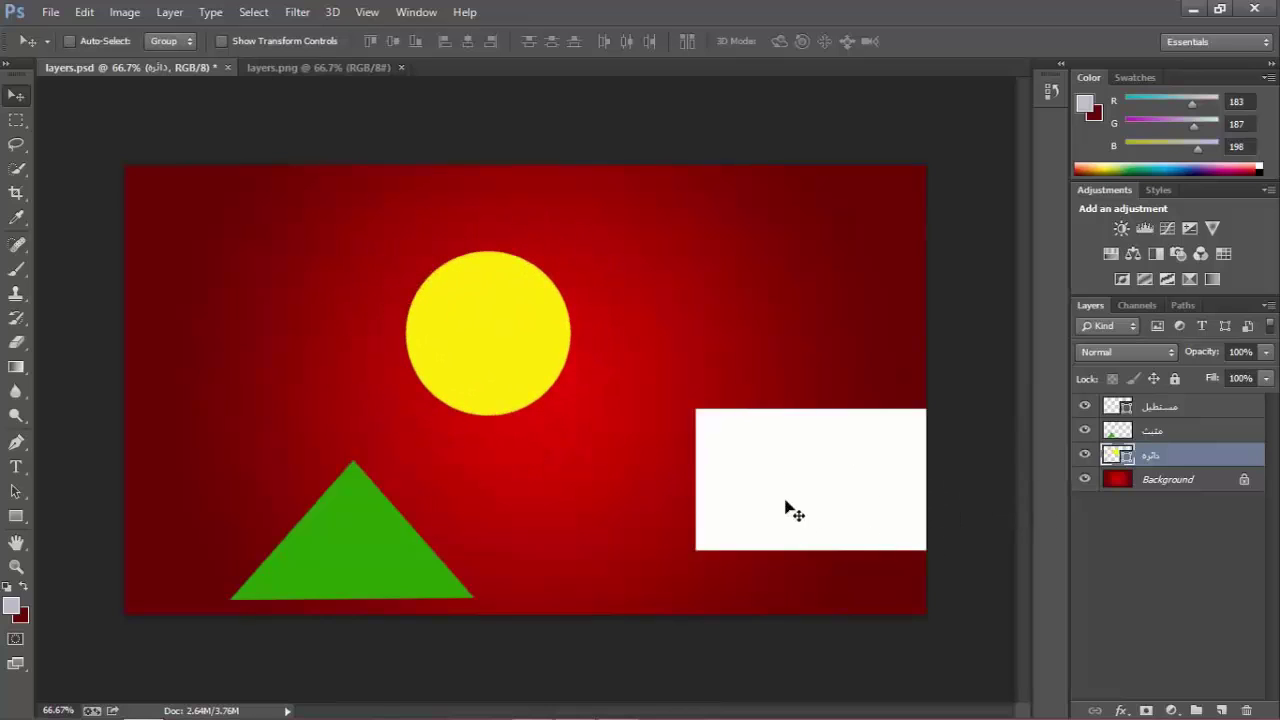
left_click(1143, 543)
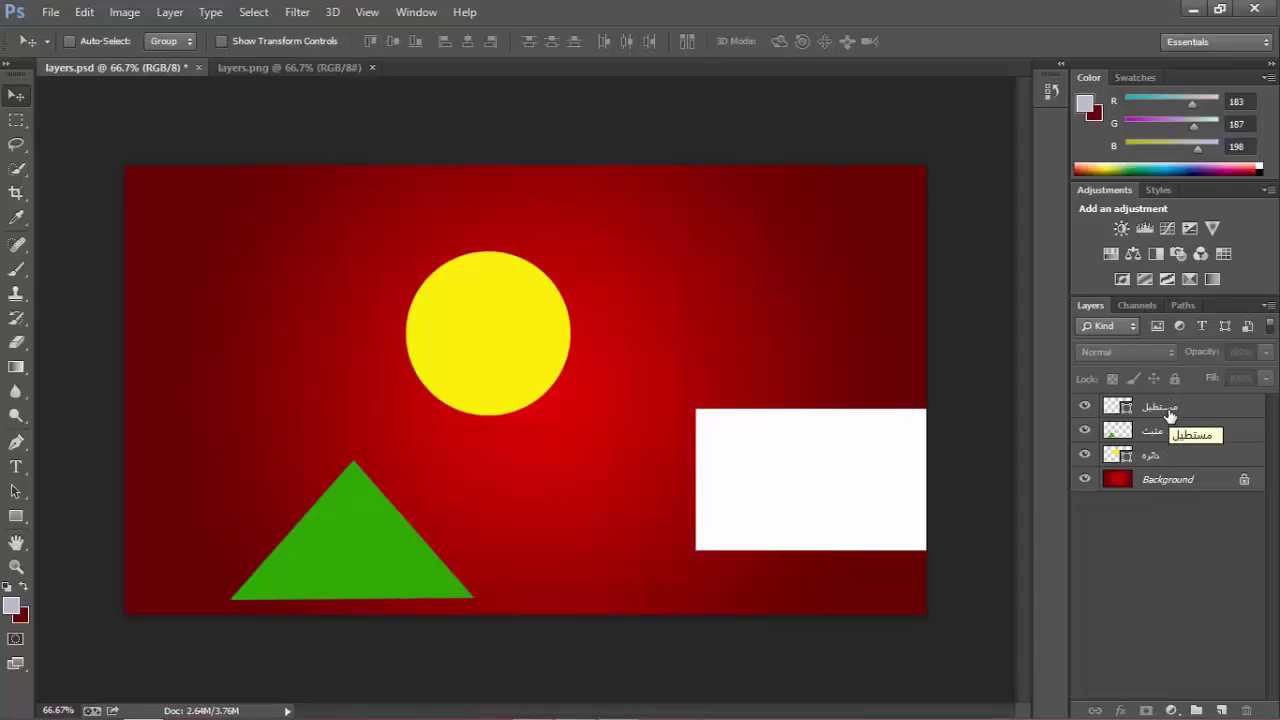
Bring the yellow circle to the centre of the canvas.
left_click(1165, 407)
left_click(1163, 431)
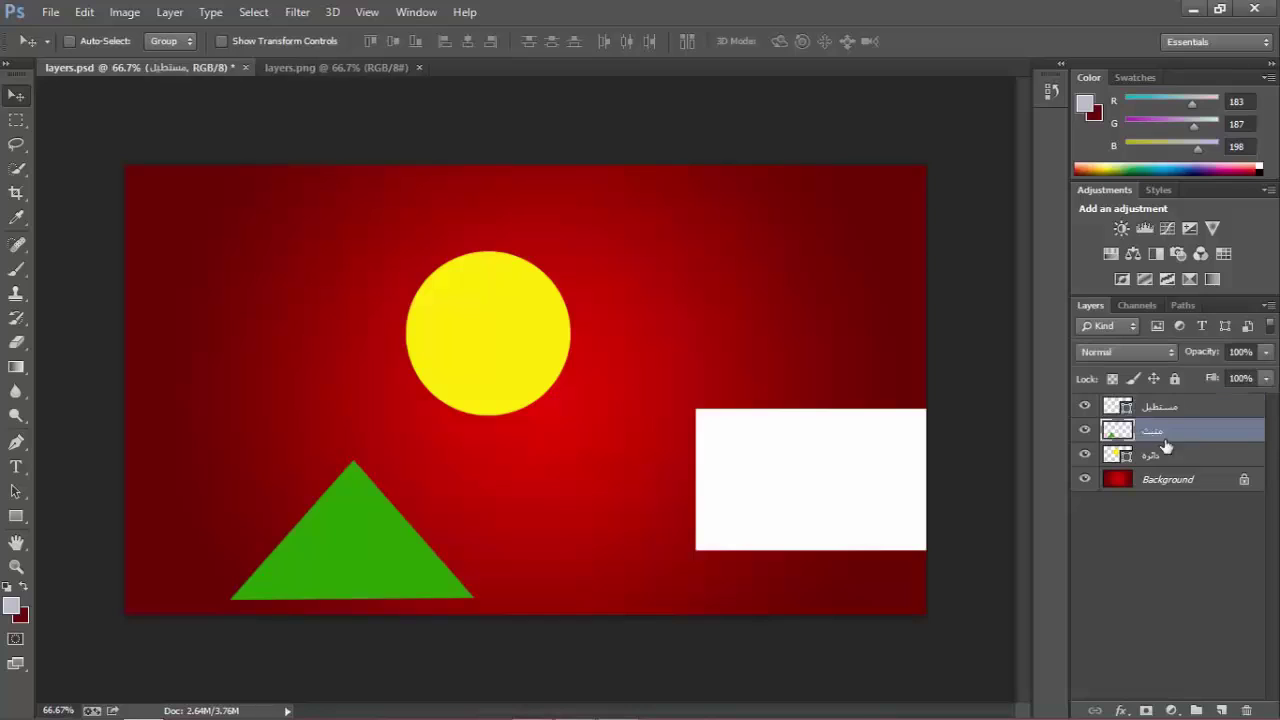
left_click(1163, 455)
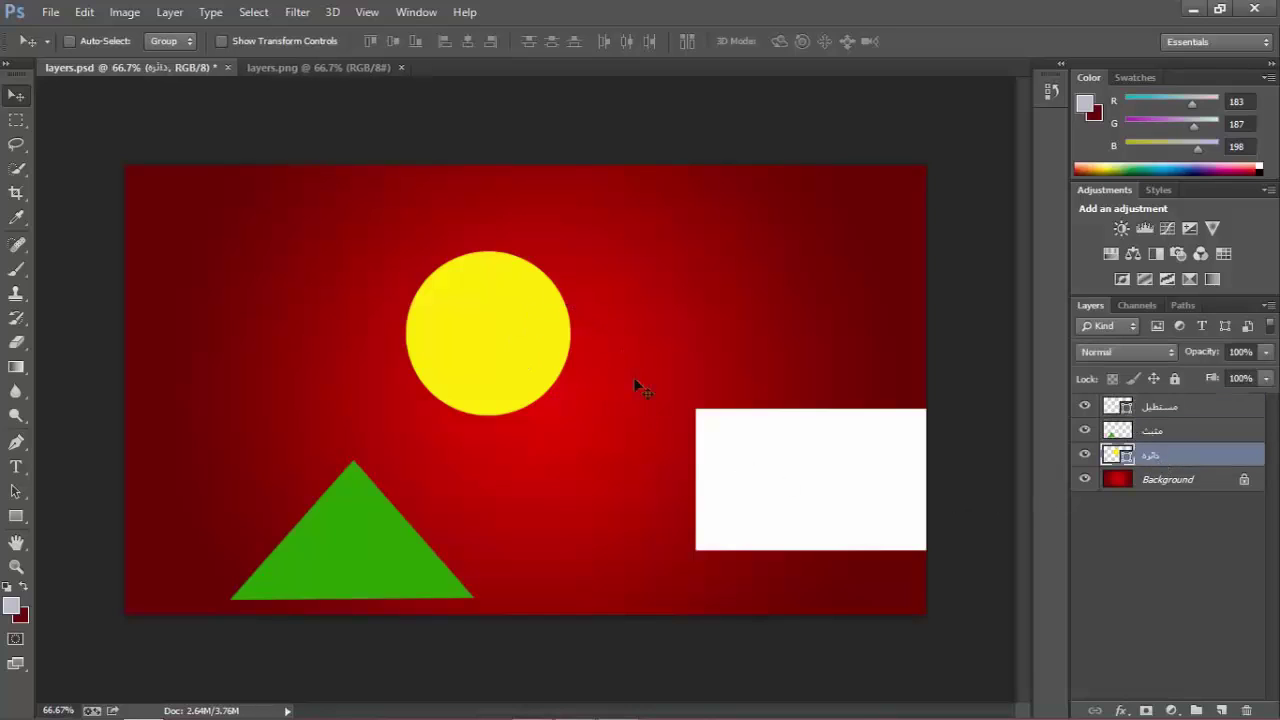
left_click_drag(745, 476, 772, 473)
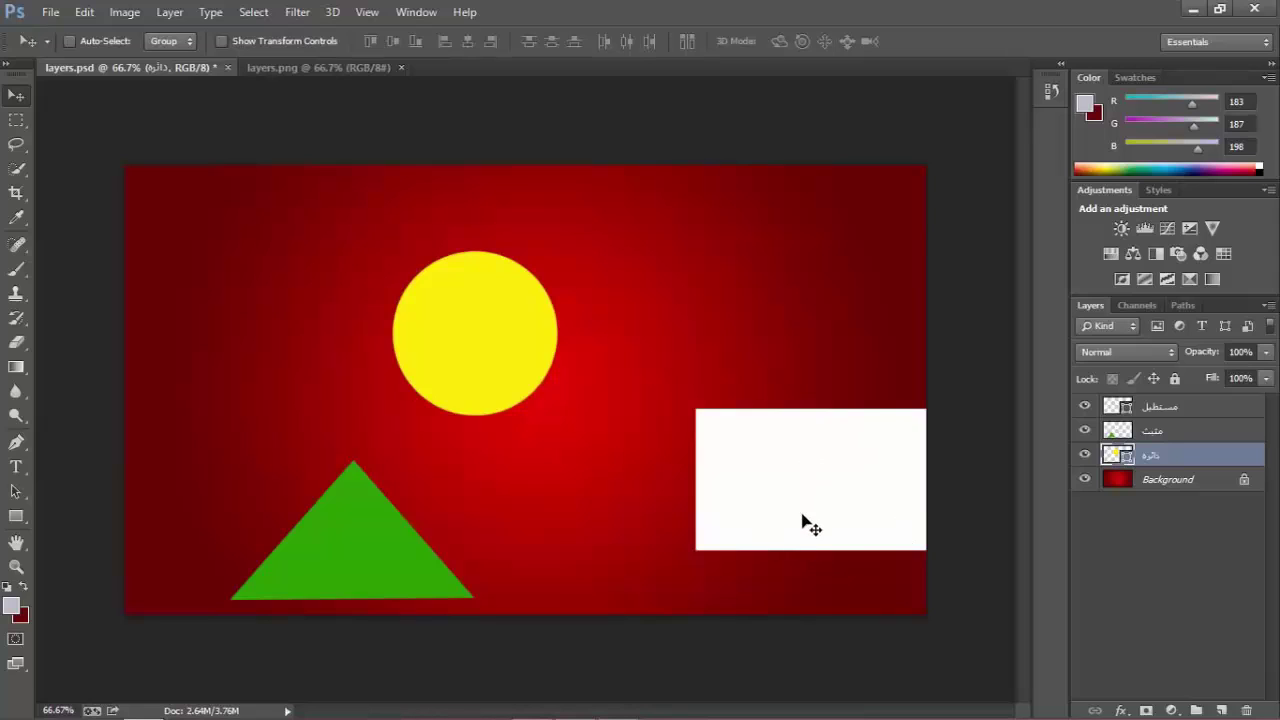
left_click(1155, 409)
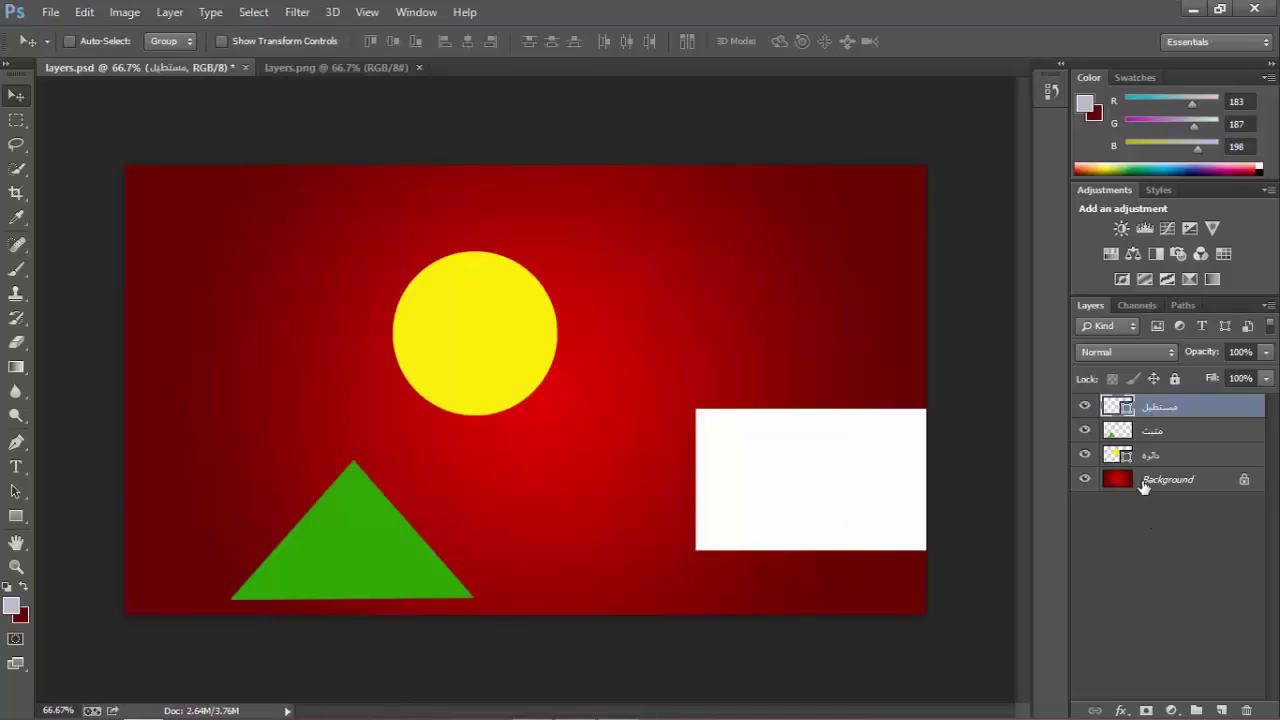
left_click(1150, 438)
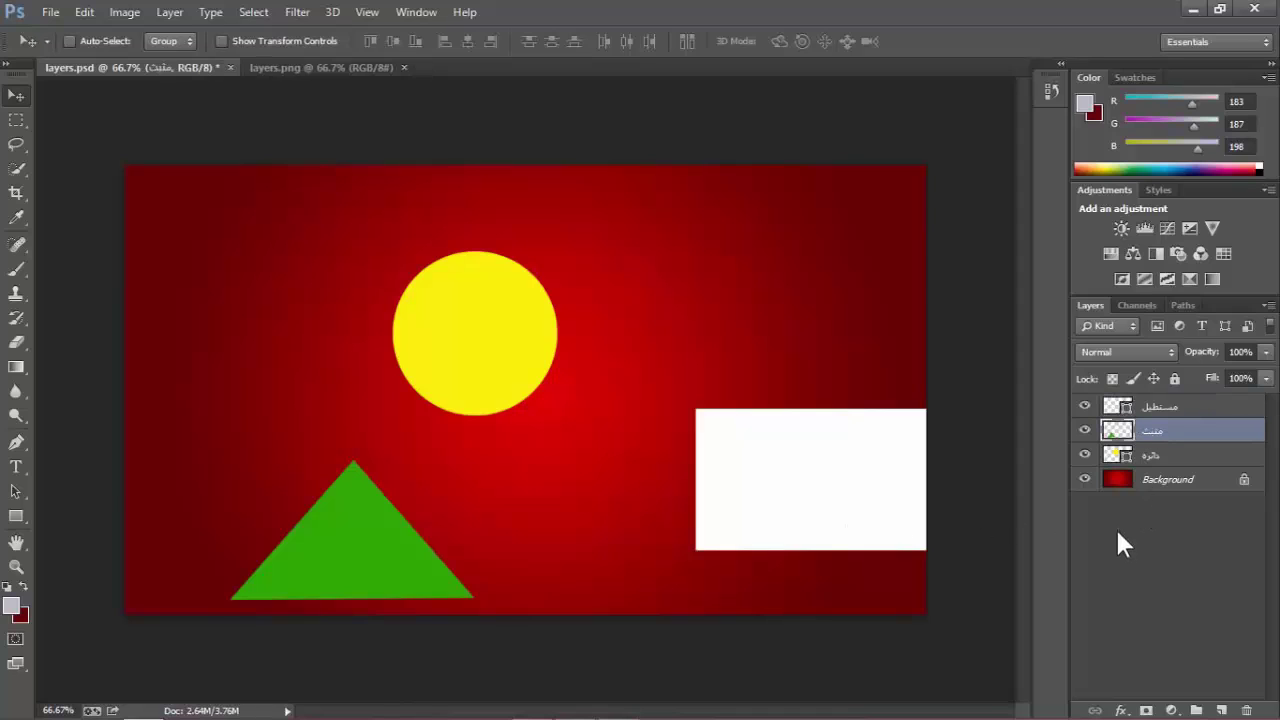
left_click(1172, 458)
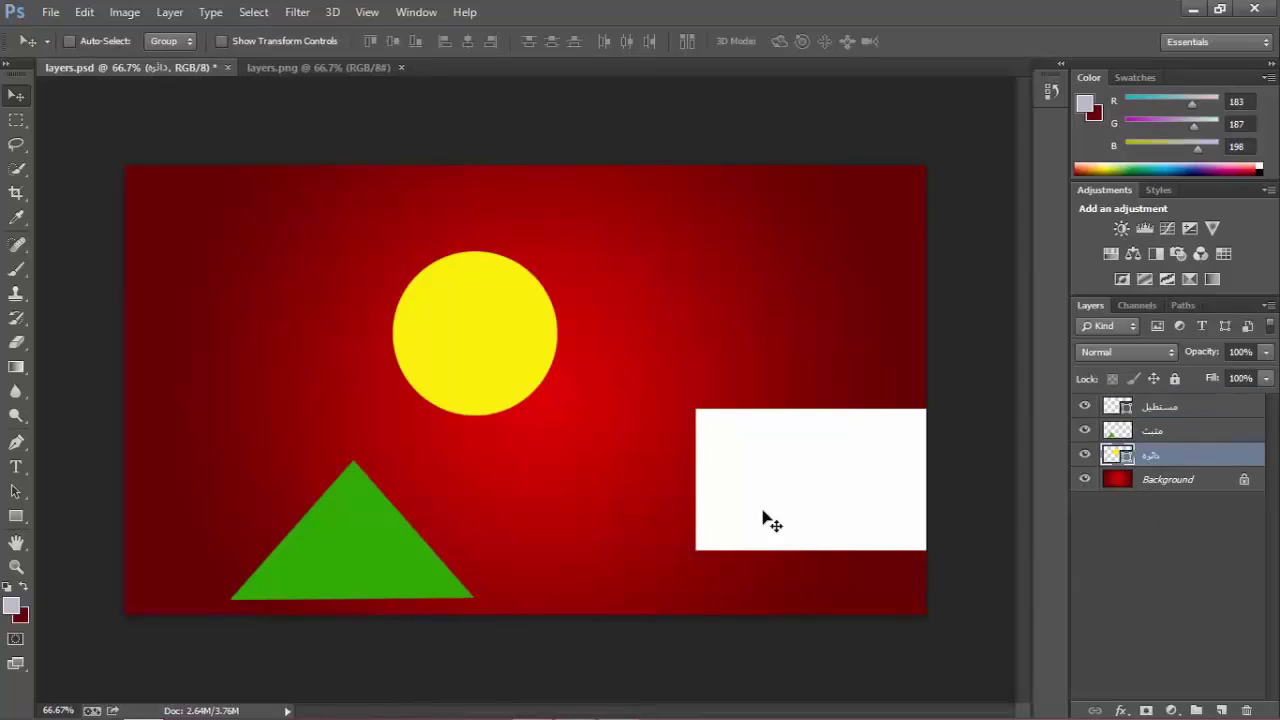
left_click_drag(490, 358, 530, 406)
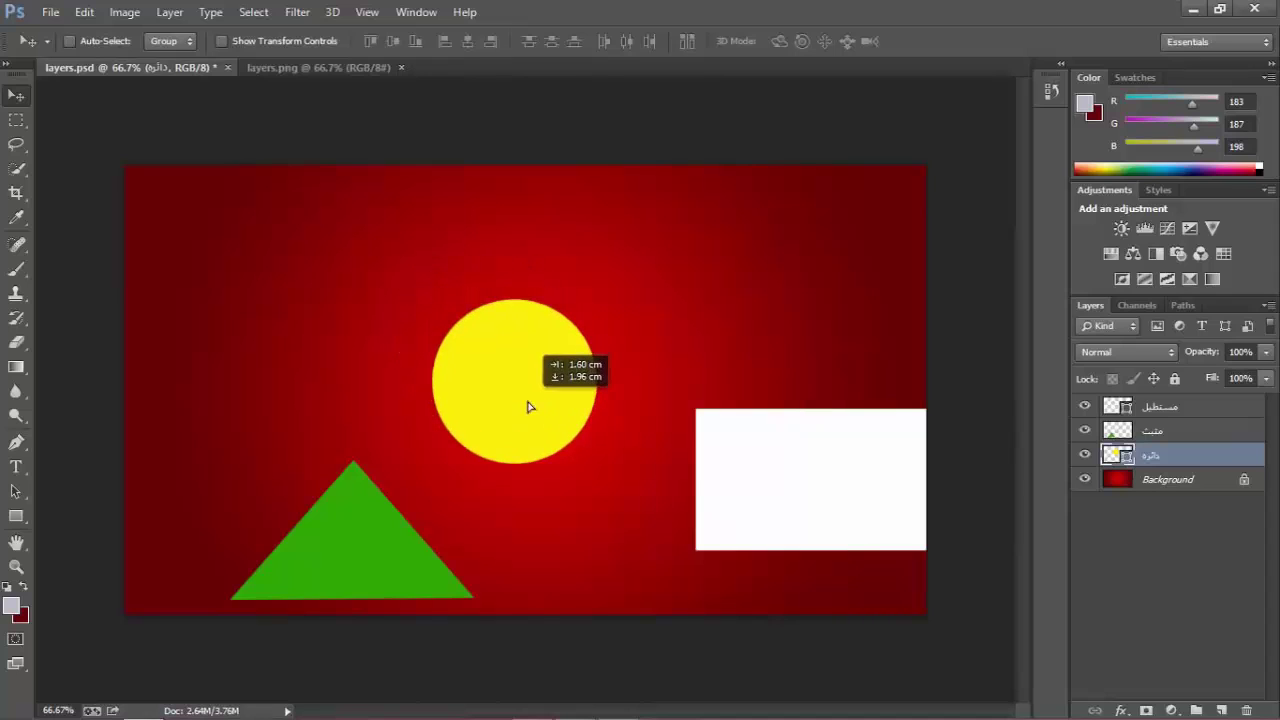
left_click_drag(346, 580, 527, 383)
Place the triangle over the circle, move the rectangle onto them, and drop its layer below the circle.
left_click(1152, 434)
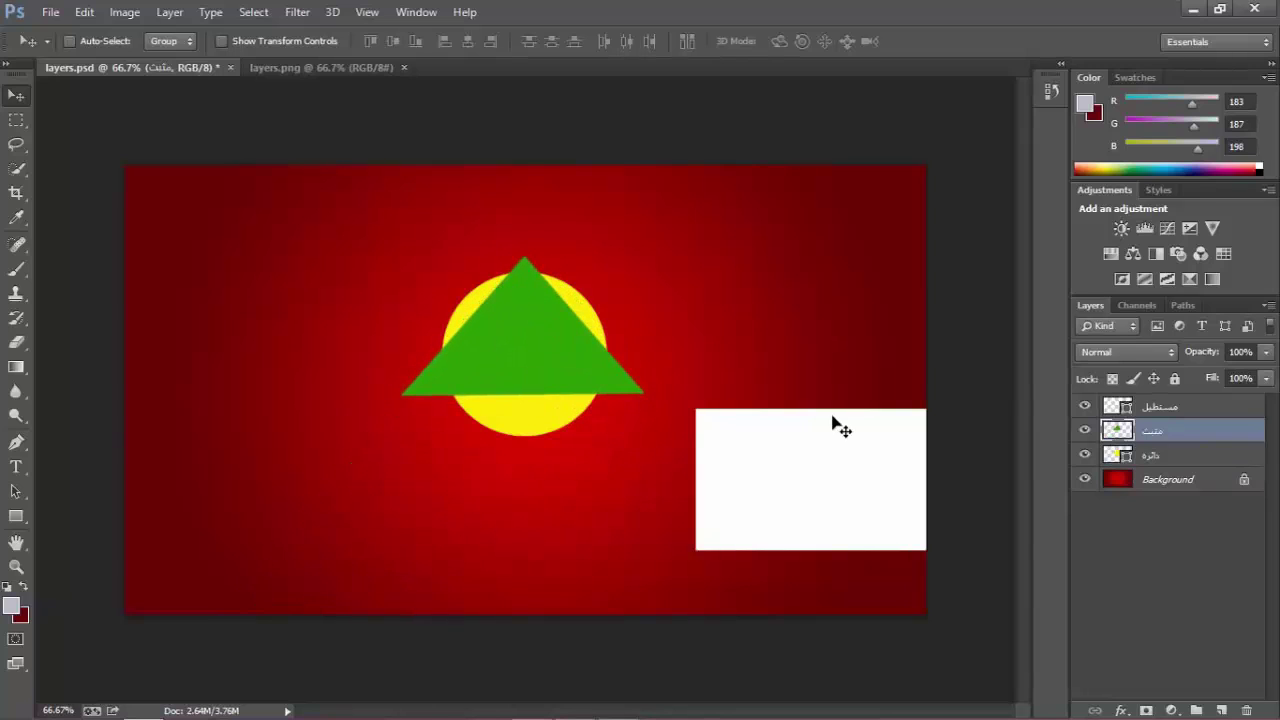
left_click(1162, 410)
left_click_drag(729, 499, 441, 363)
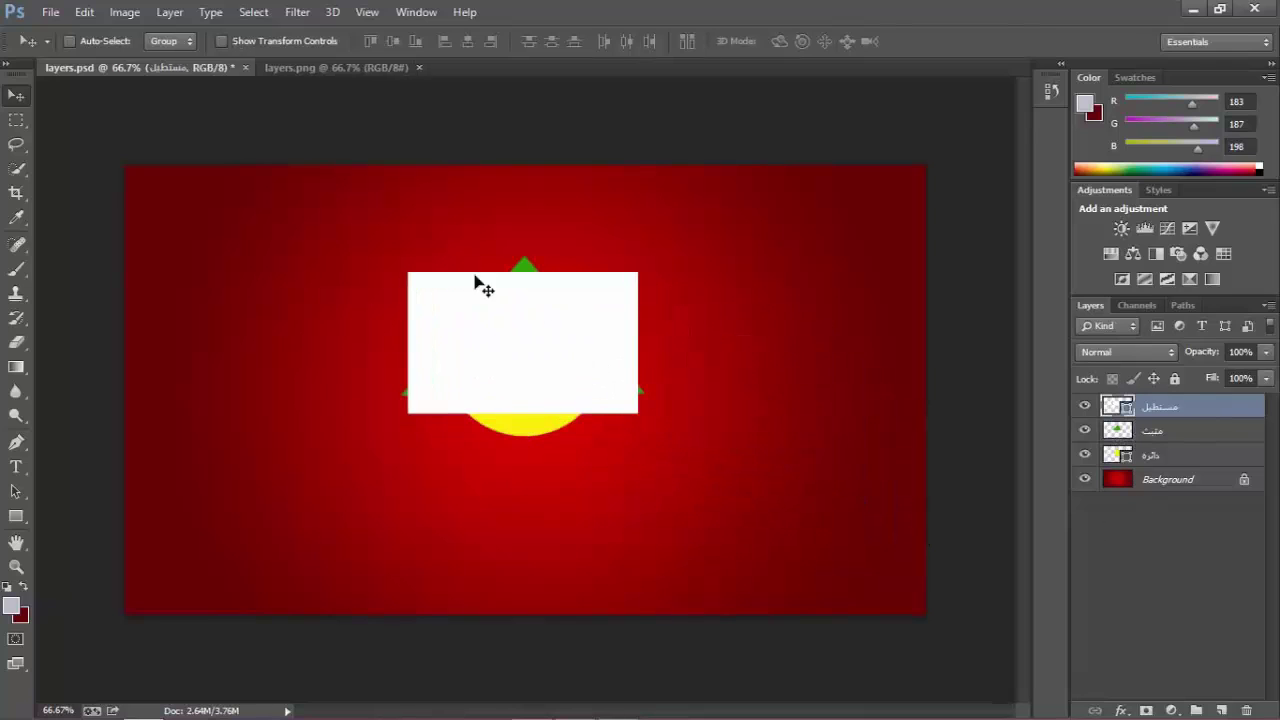
left_click(508, 369)
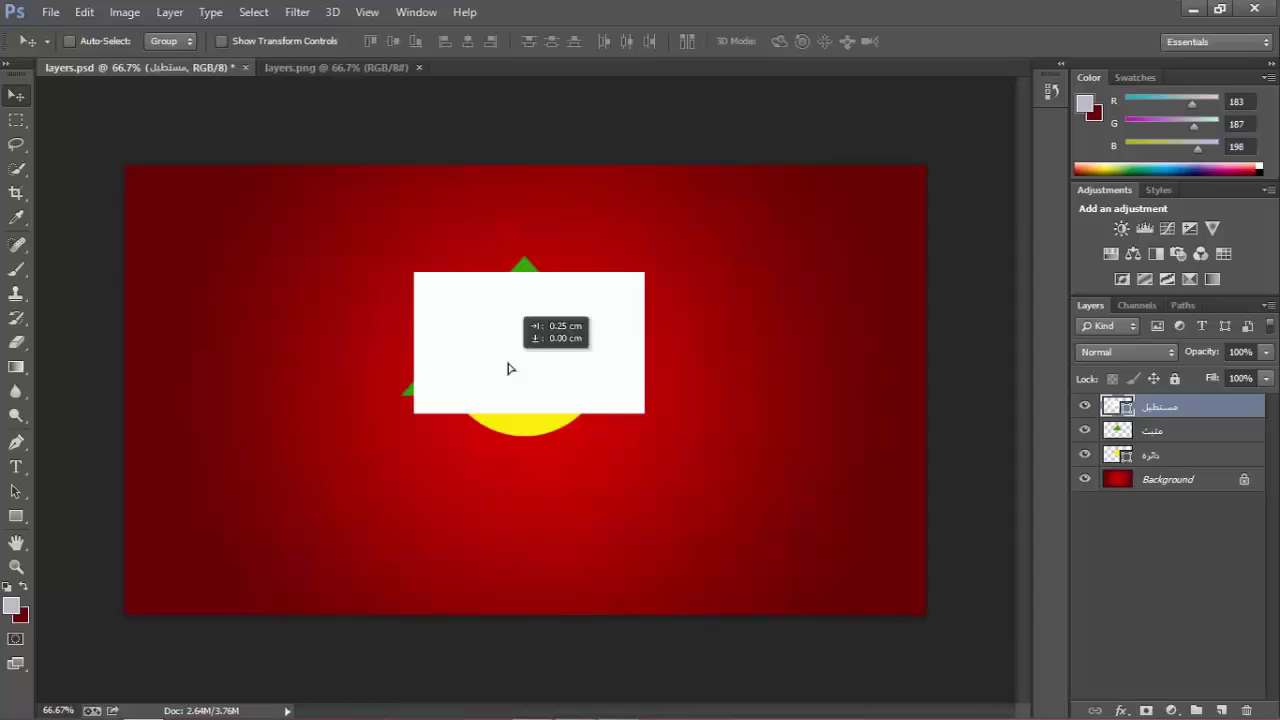
left_click_drag(1170, 410, 1164, 462)
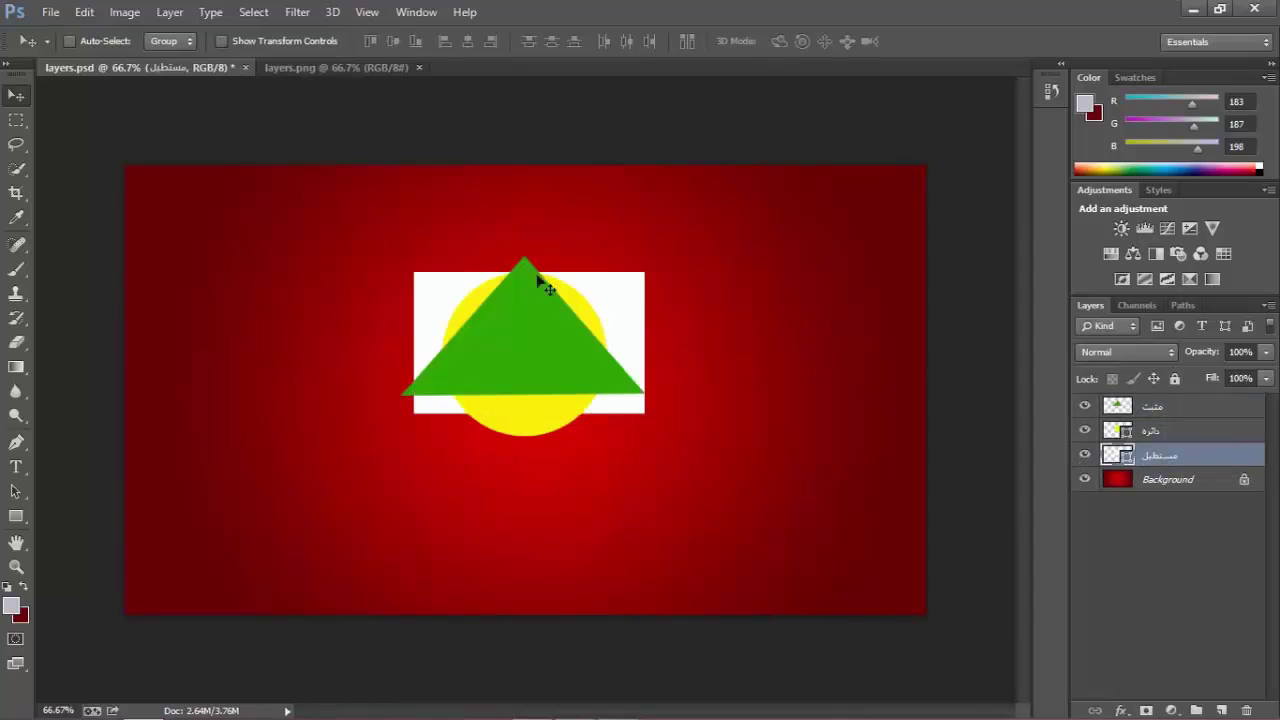
Drag the circle layer below the rectangle layer in the Layers panel.
left_click(1150, 431)
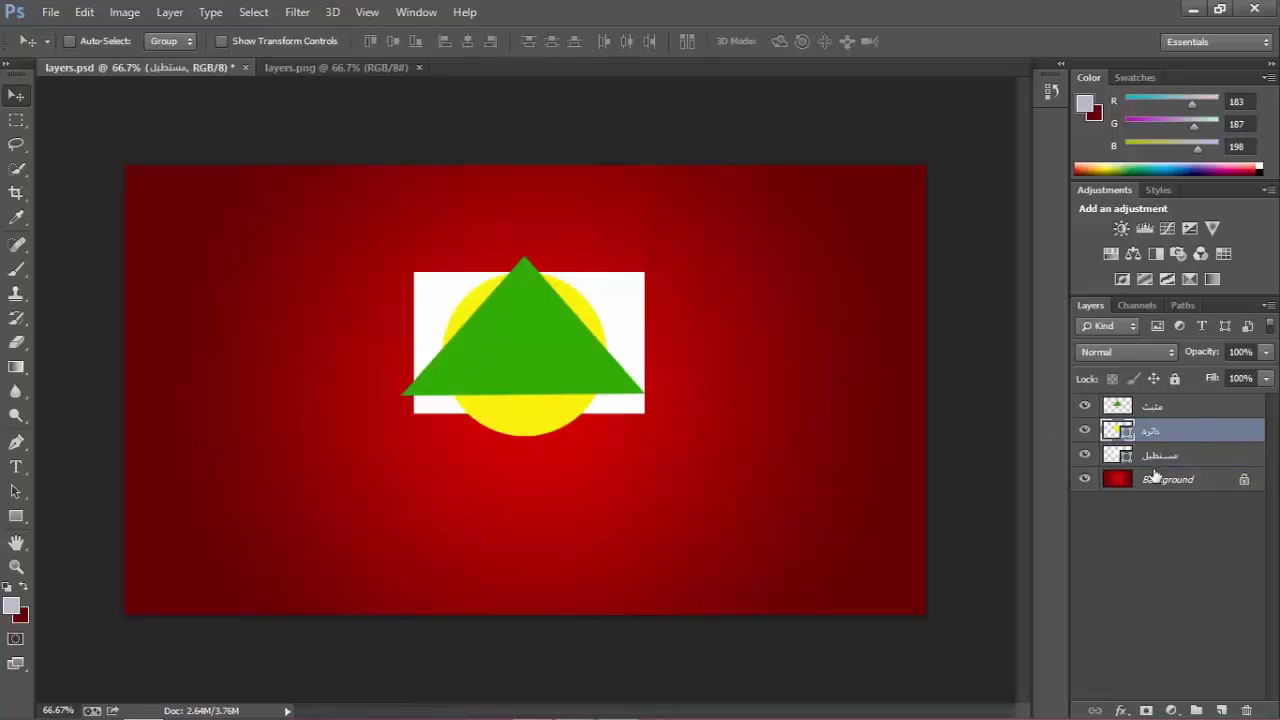
left_click_drag(1152, 462, 1153, 466)
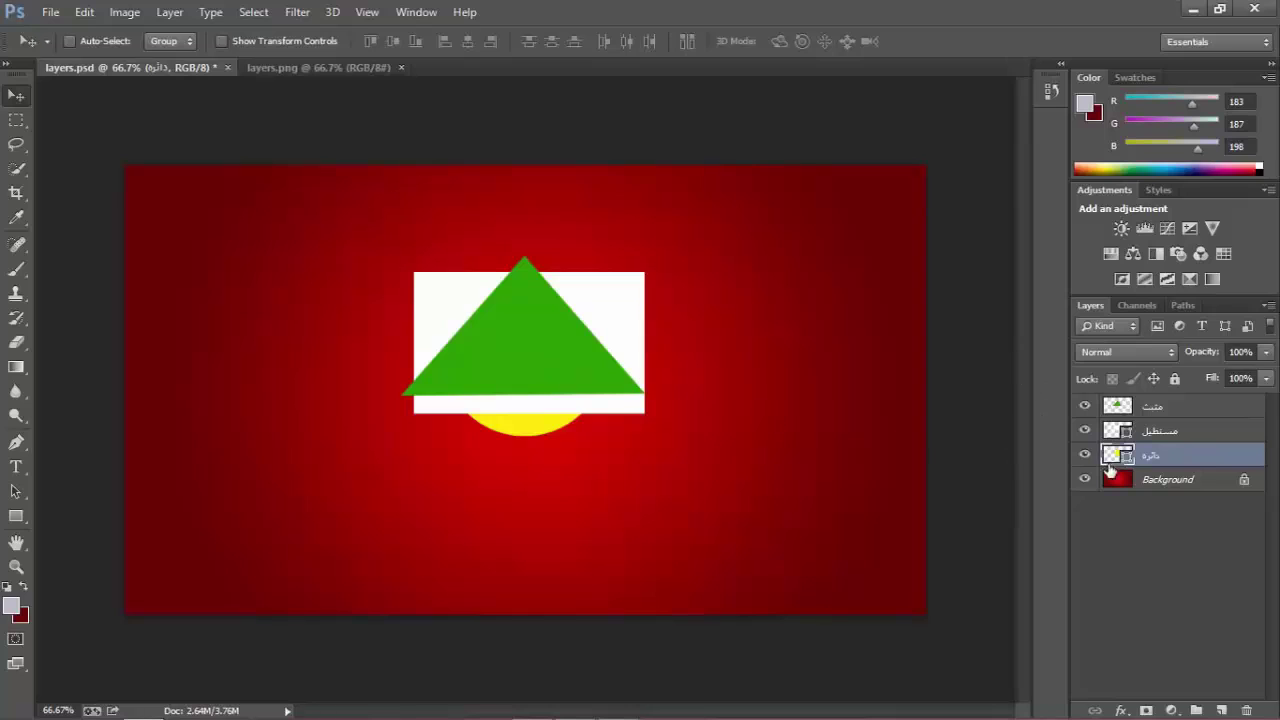
left_click(1175, 537)
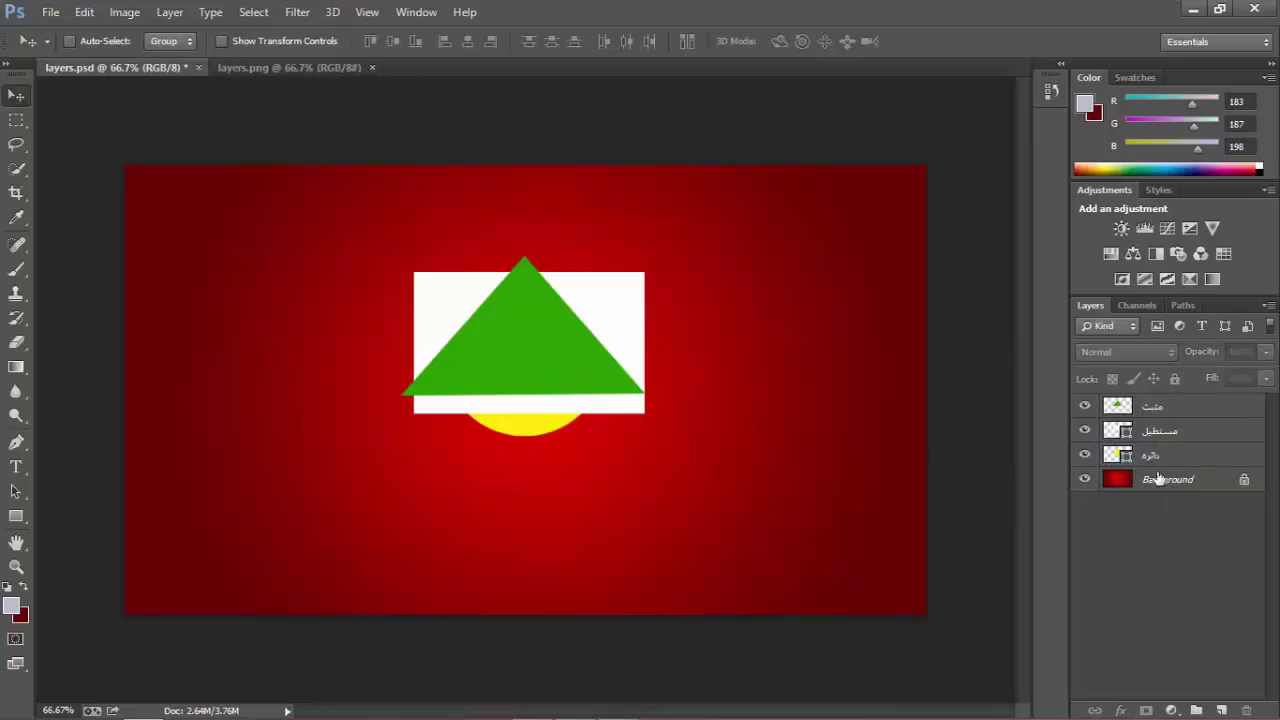
Select the triangle layer and shift the green triangle to the right.
left_click(1158, 409)
left_click(1163, 436)
left_click(1166, 475)
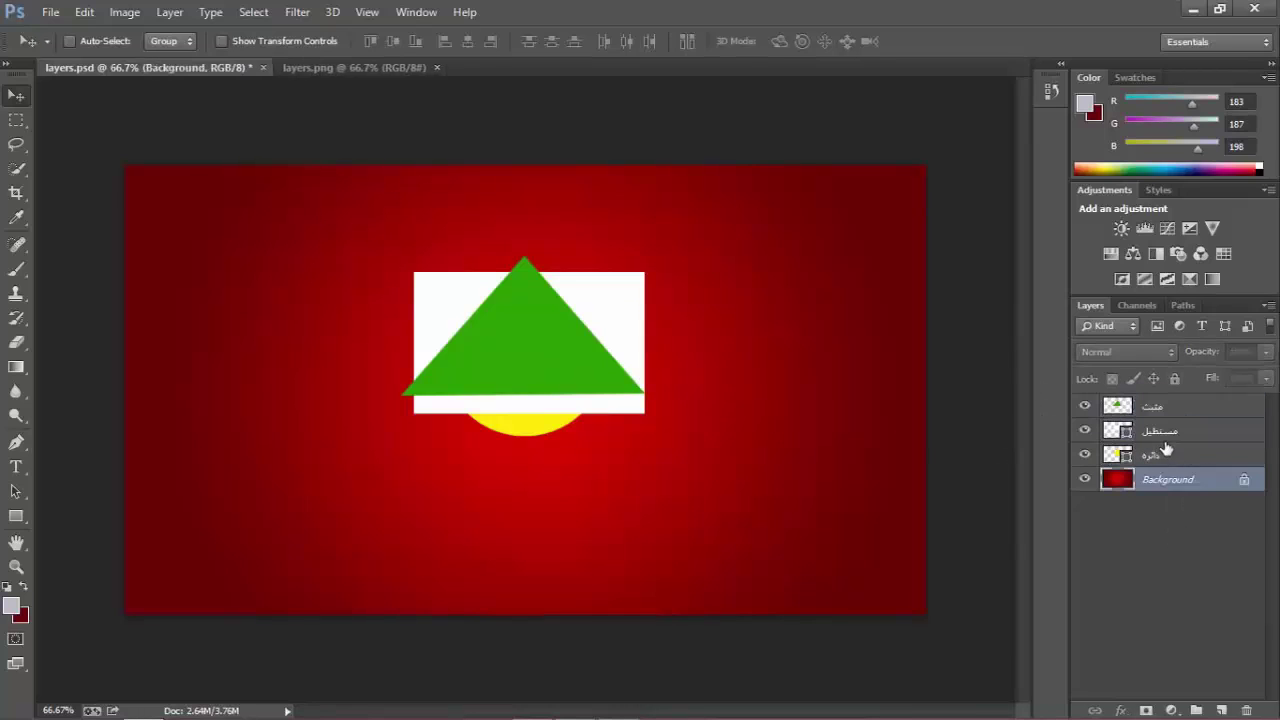
left_click(1167, 431)
left_click(1160, 408)
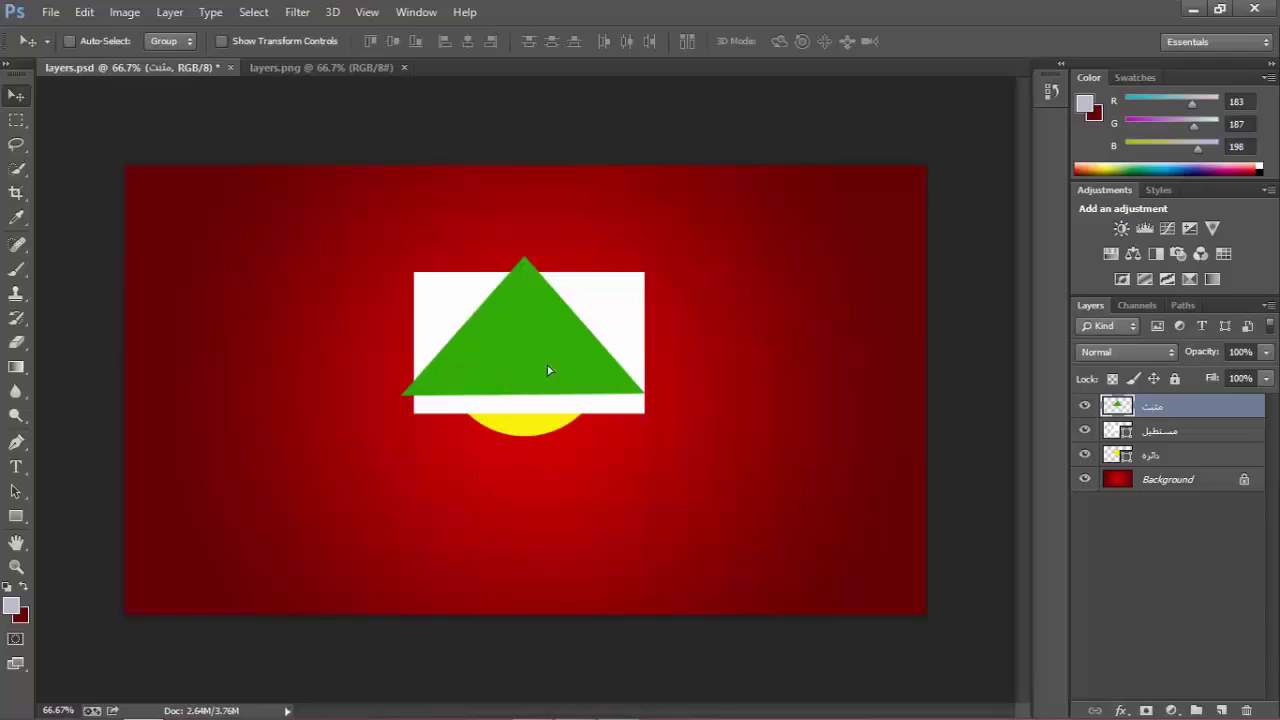
left_click_drag(547, 370, 640, 366)
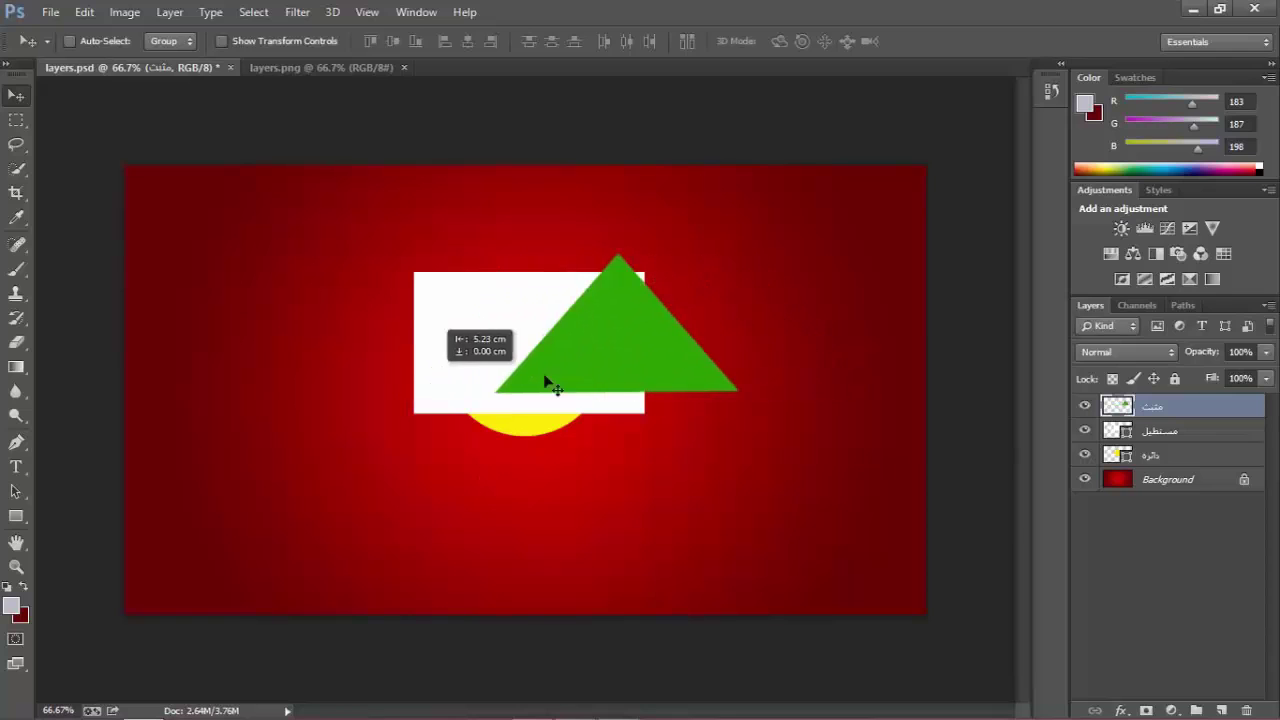
Check the rectangle, circle, triangle and Background layers, ending with the triangle selected.
left_click(1200, 431)
left_click(1185, 456)
left_click(1172, 430)
left_click(1166, 407)
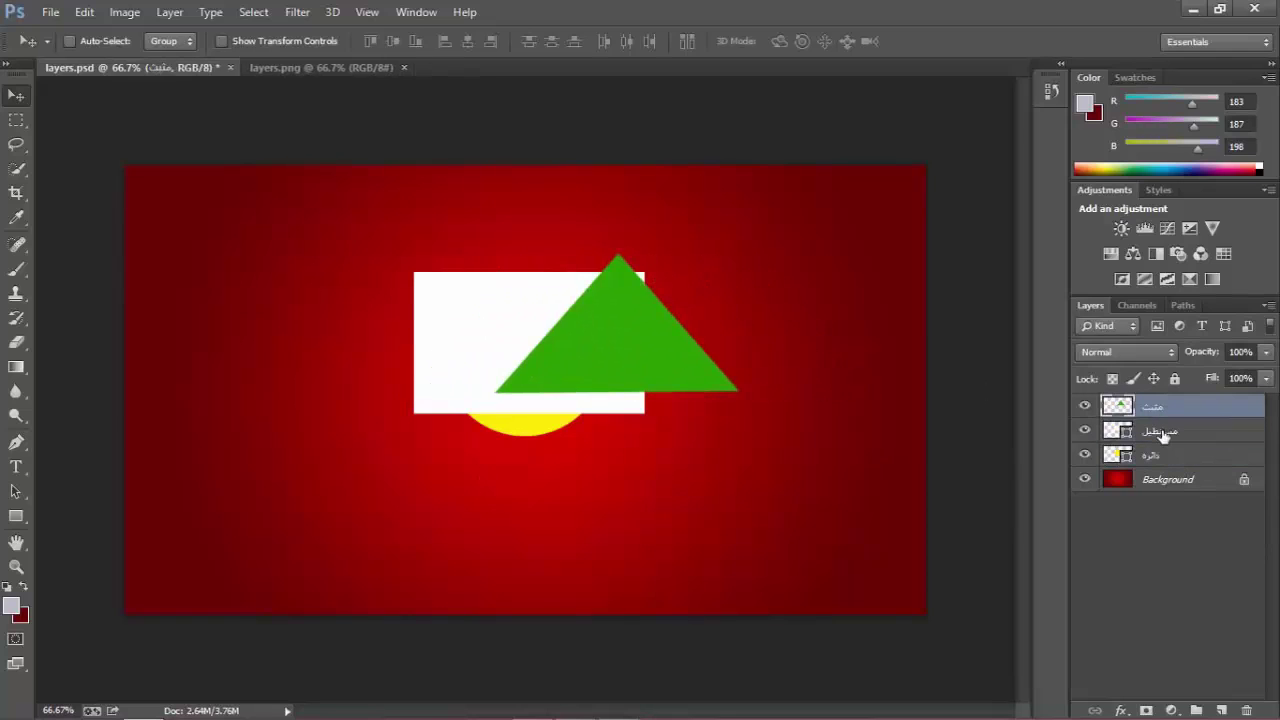
left_click(1162, 455)
left_click(1150, 480)
left_click(1128, 580)
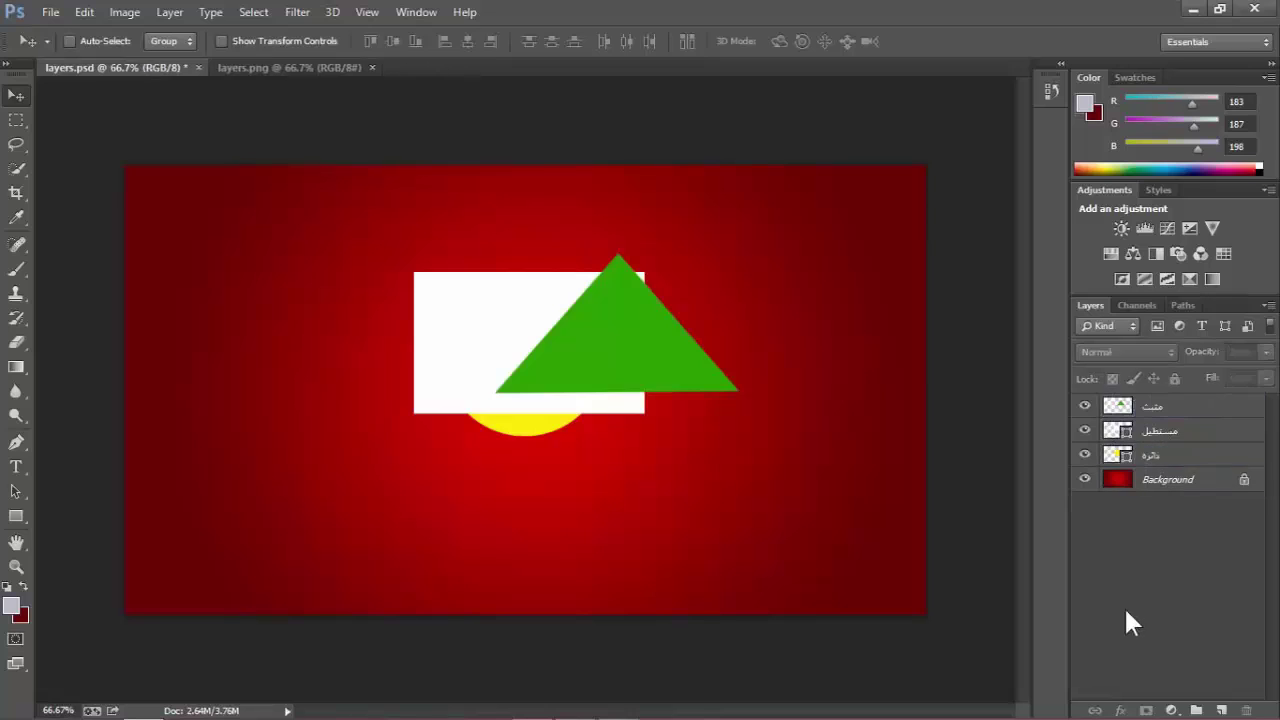
left_click(1155, 452)
left_click(1158, 432)
left_click(1157, 407)
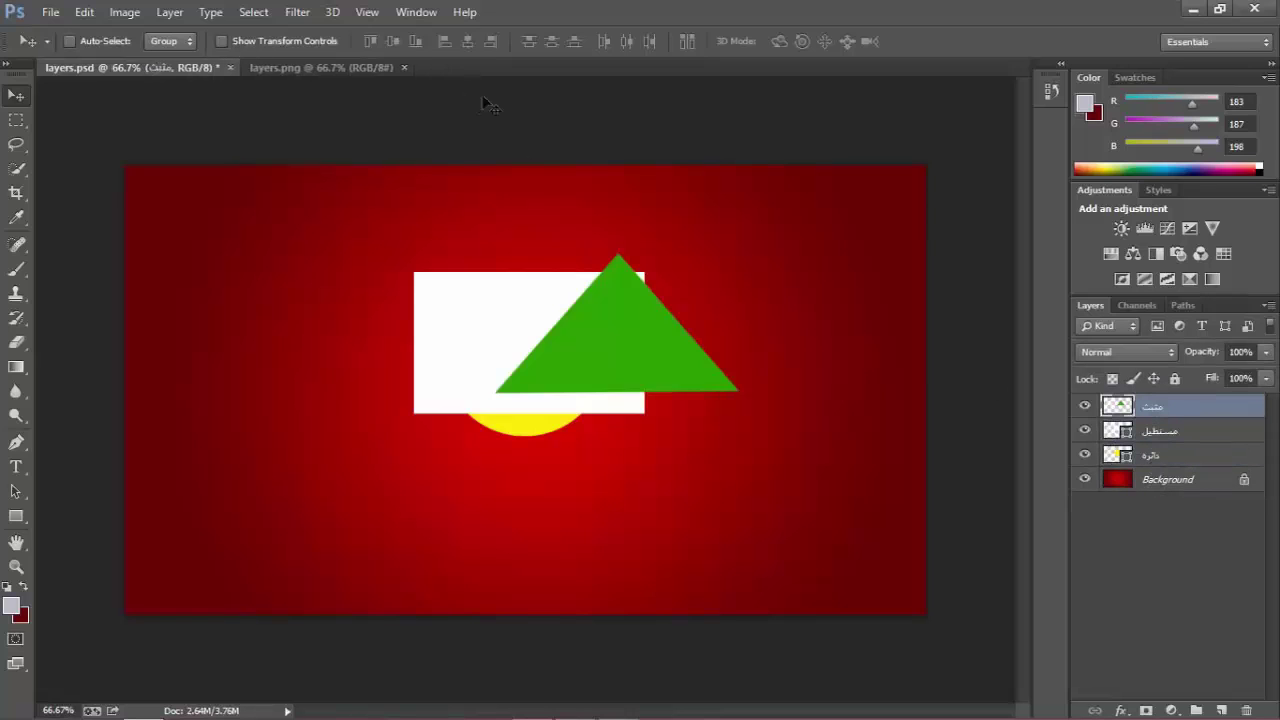
left_click(285, 66)
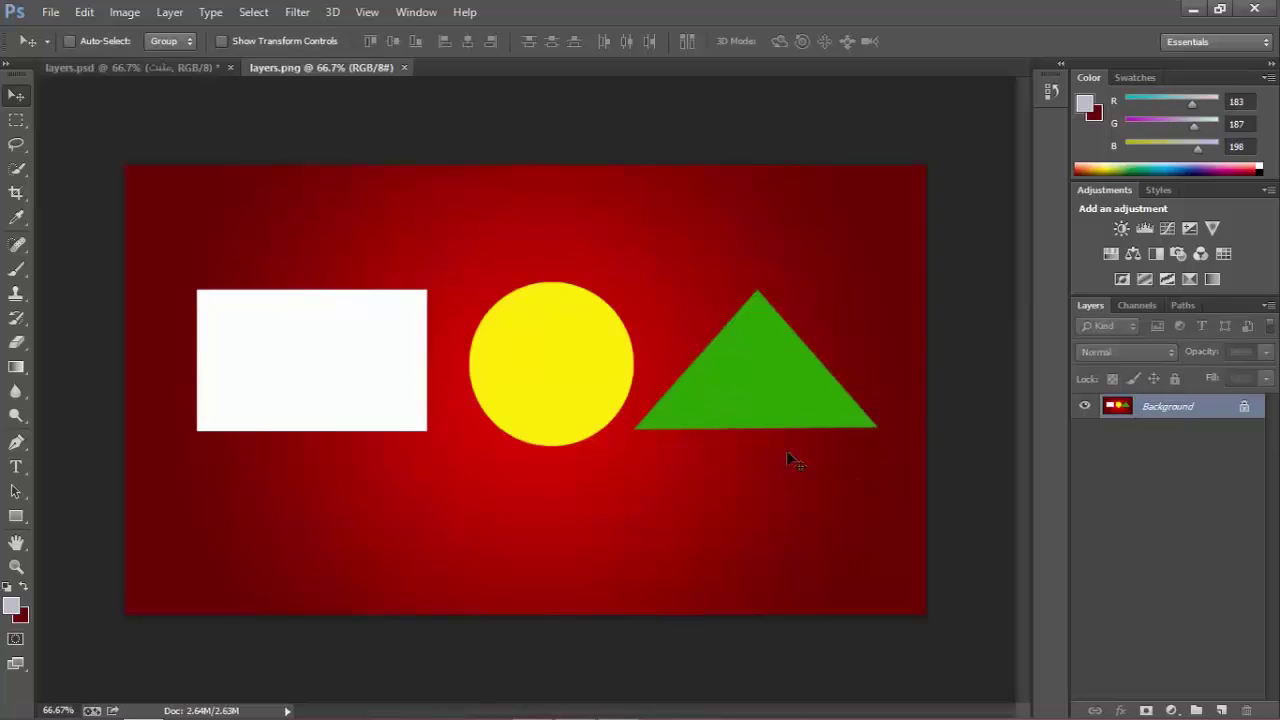
left_click(466, 470)
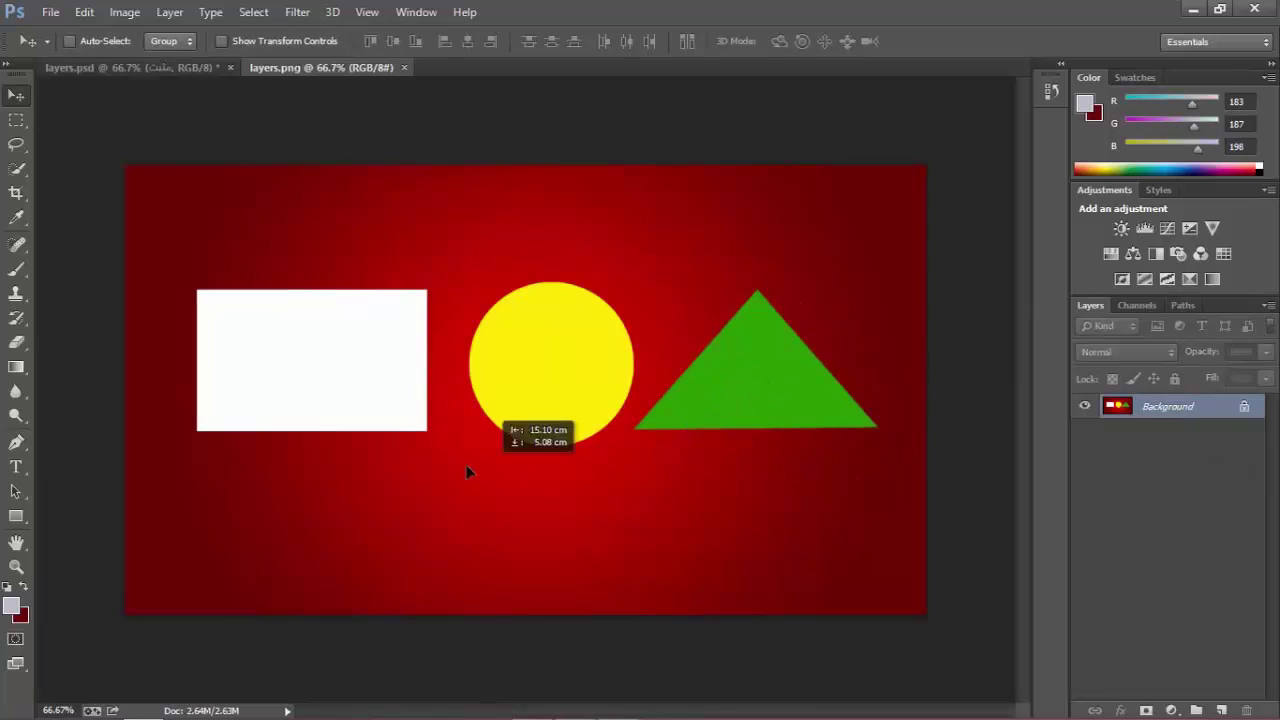
left_click(633, 287)
left_click(553, 370)
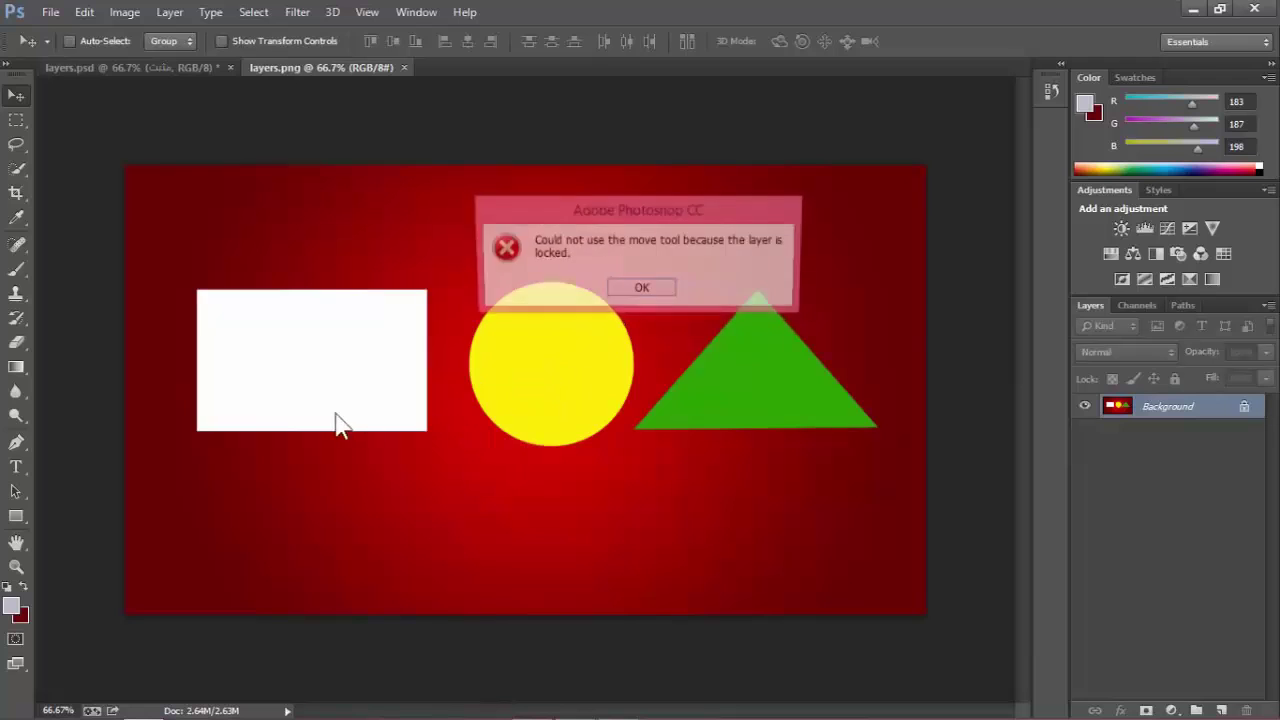
left_click(642, 288)
left_click(397, 409)
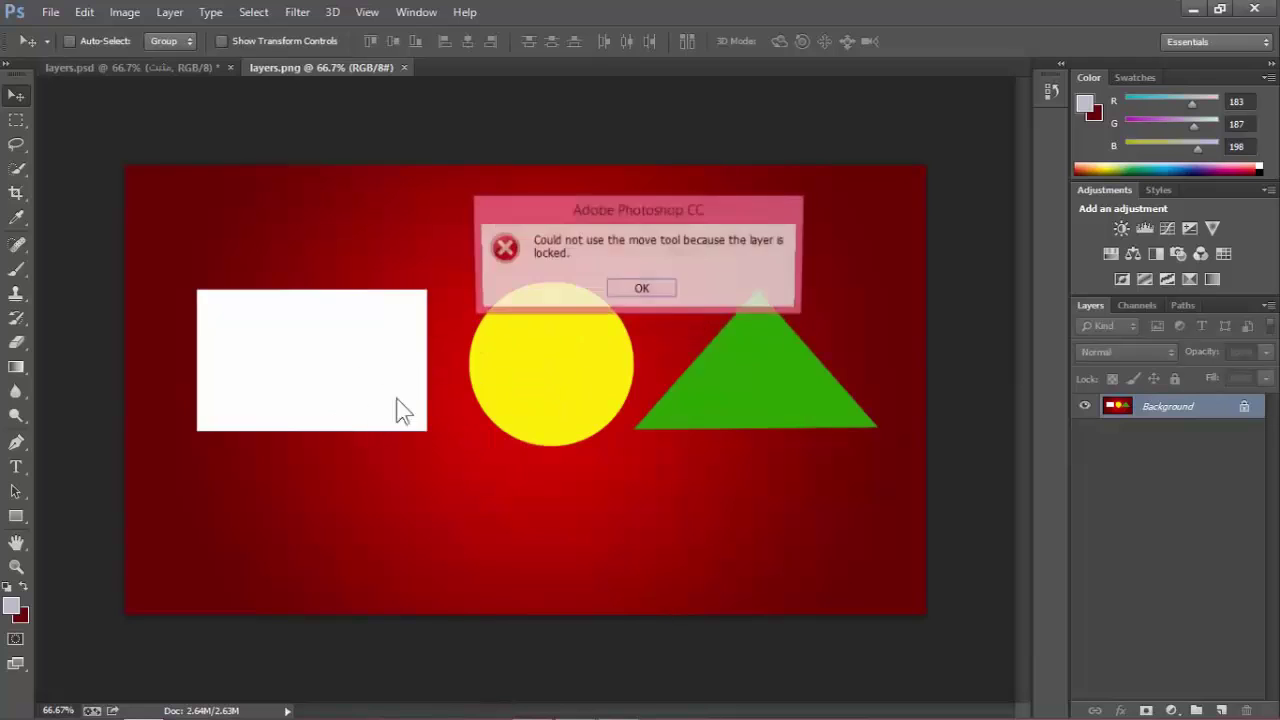
left_click(657, 289)
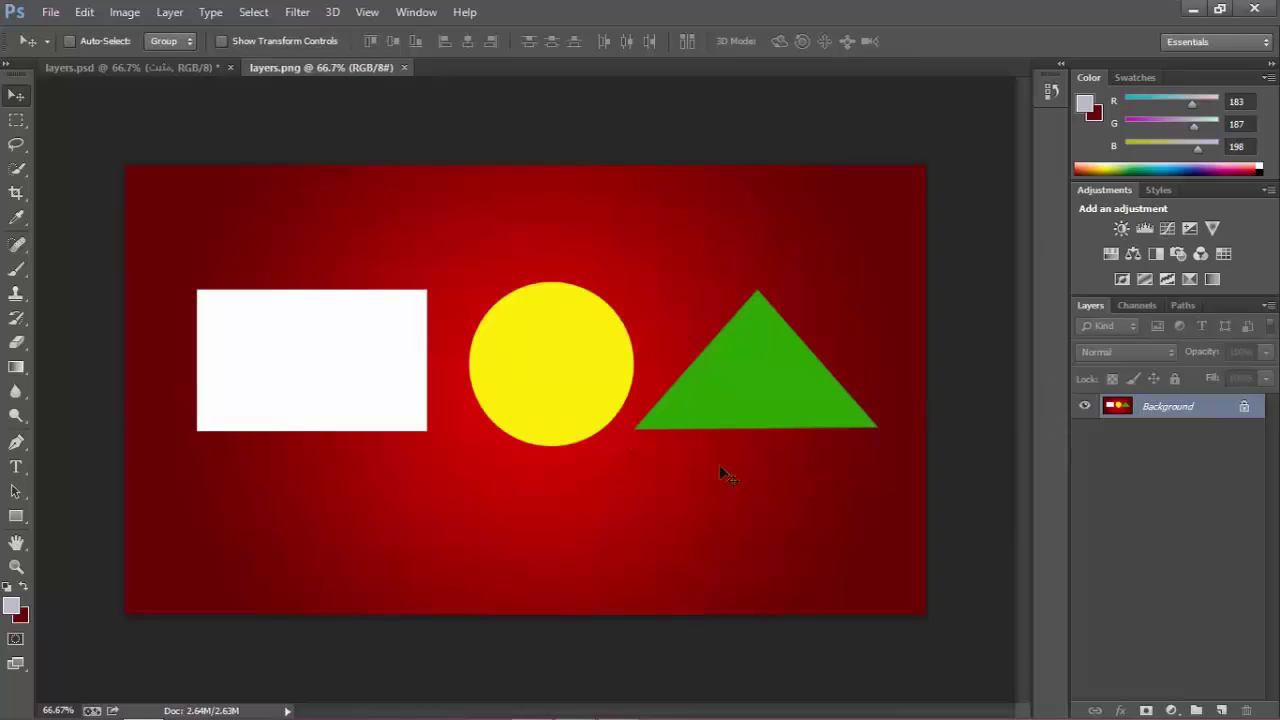
left_click(170, 70)
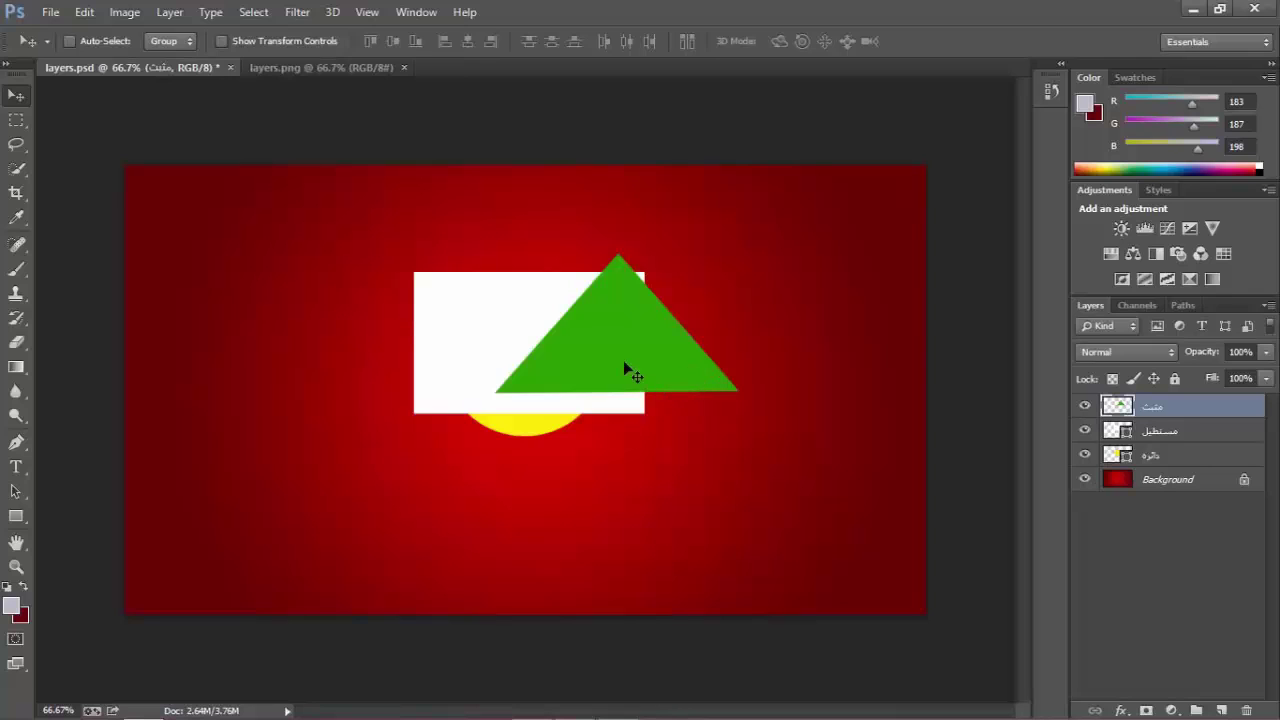
Move the triangle to the upper right, rectangle to the upper left and circle to the lower right, then deselect all layers.
left_click(1177, 600)
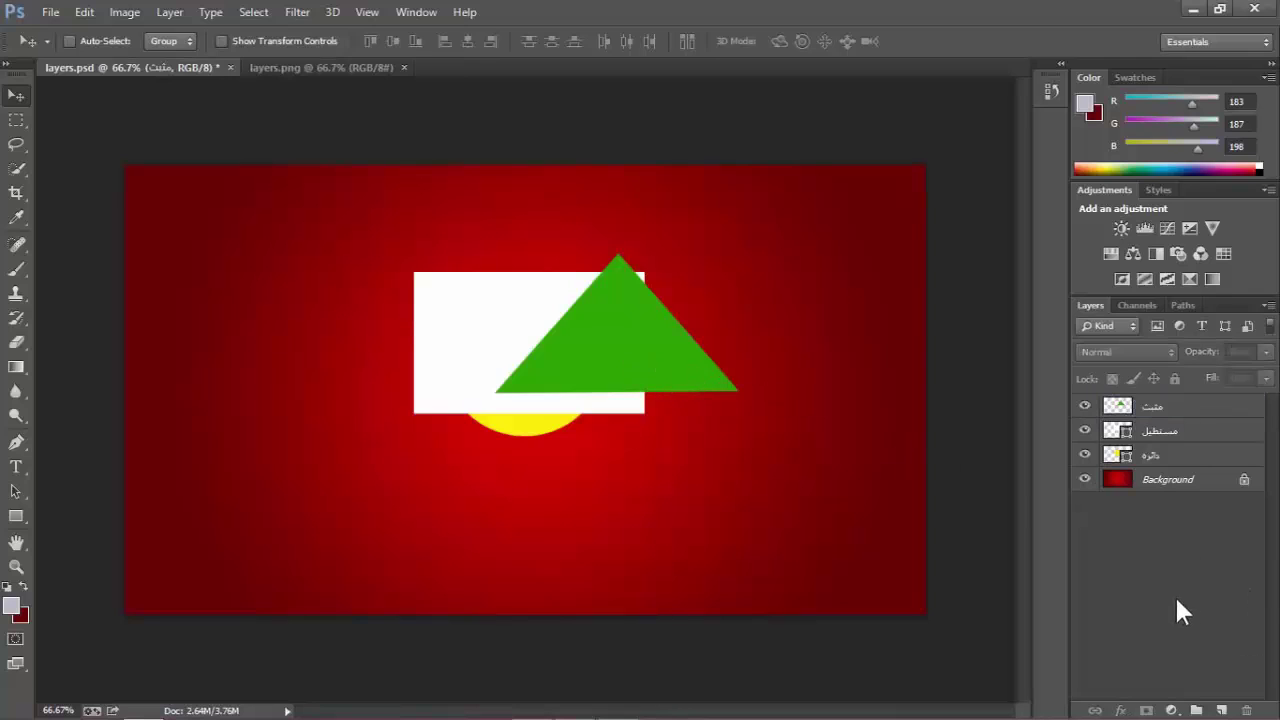
left_click(662, 336)
left_click(638, 289)
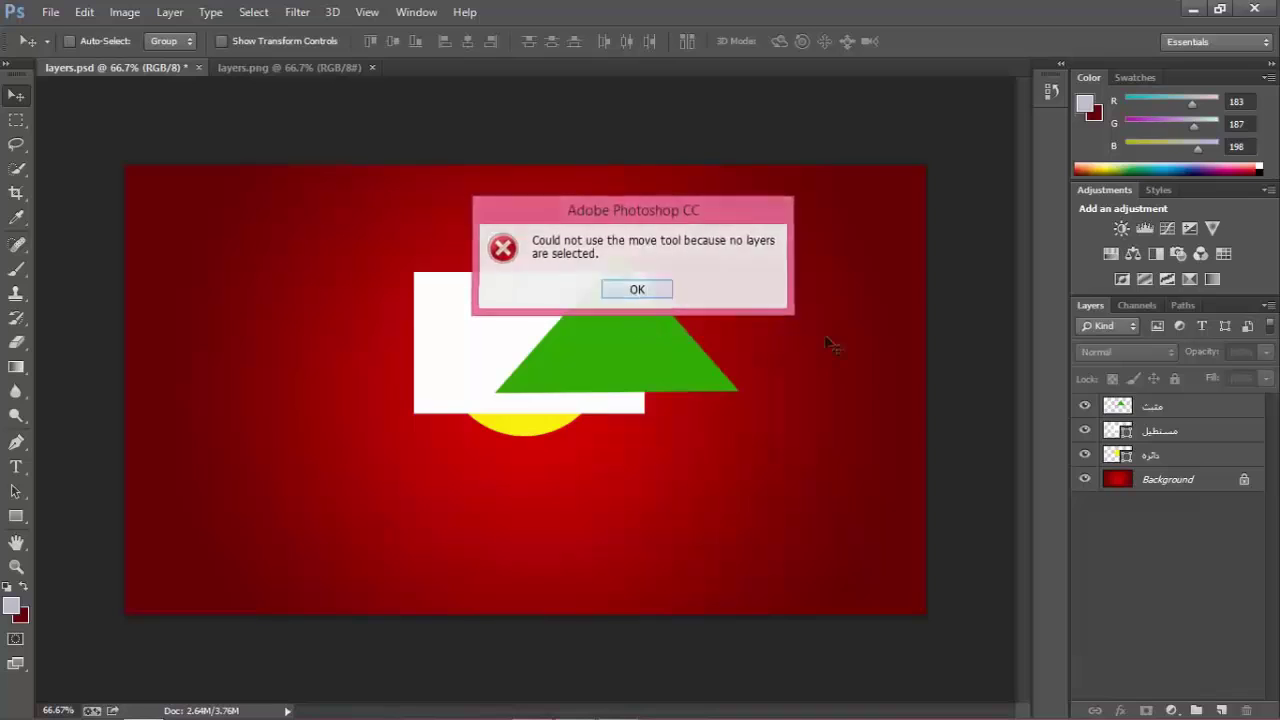
left_click(1185, 407)
left_click_drag(620, 356, 789, 282)
left_click(1150, 431)
left_click_drag(555, 390, 273, 309)
left_click(1150, 456)
left_click_drag(557, 409, 820, 540)
left_click(1202, 604)
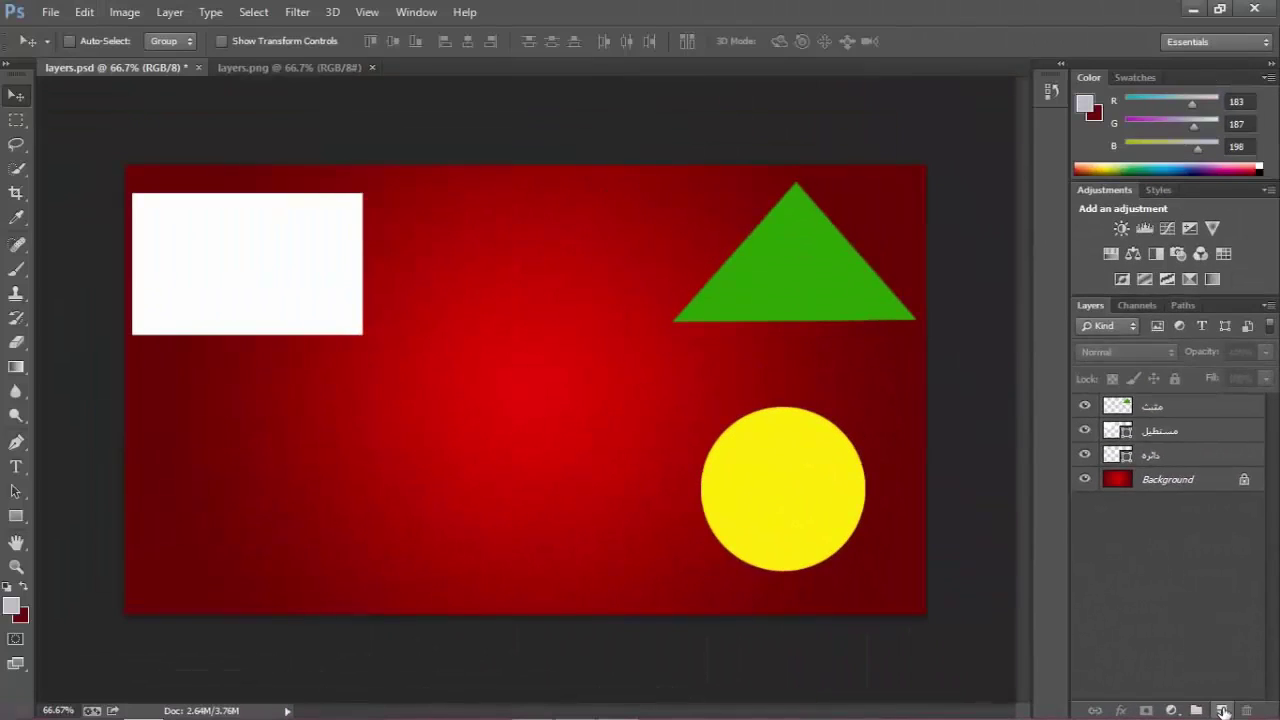
Add a new empty layer above the three shape layers and rename it.
left_click(1222, 710)
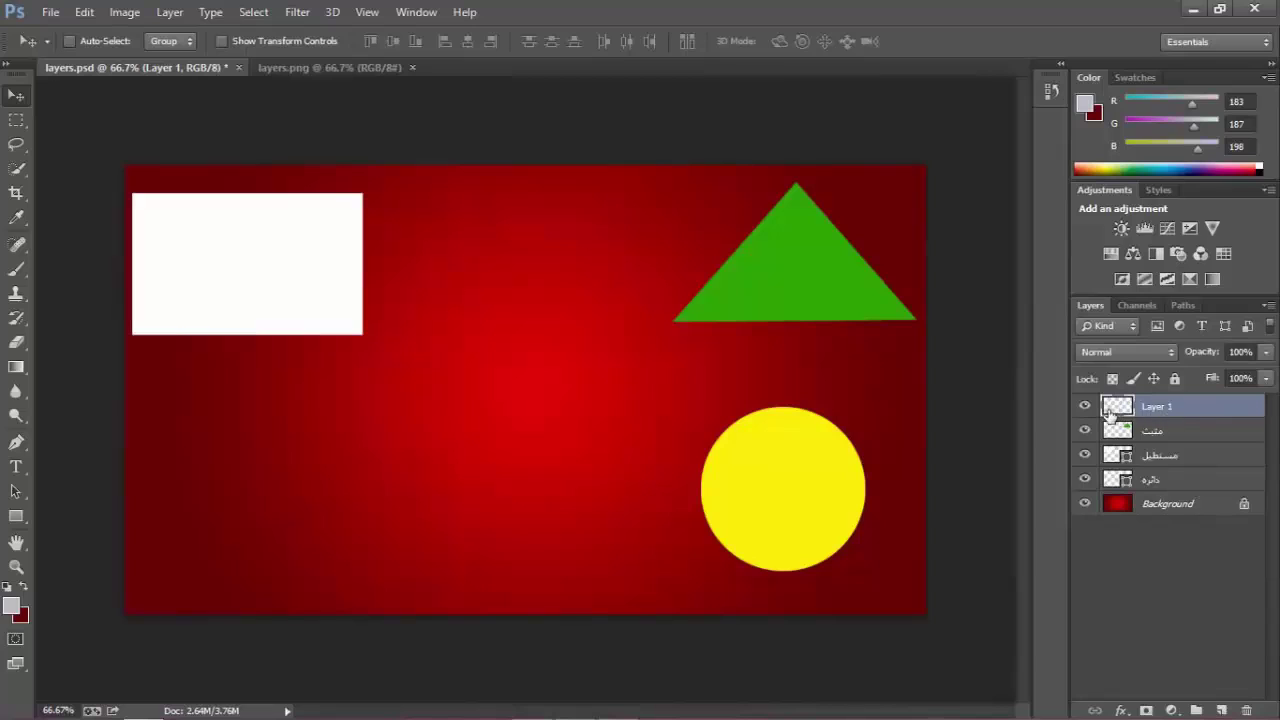
double_click(1157, 407)
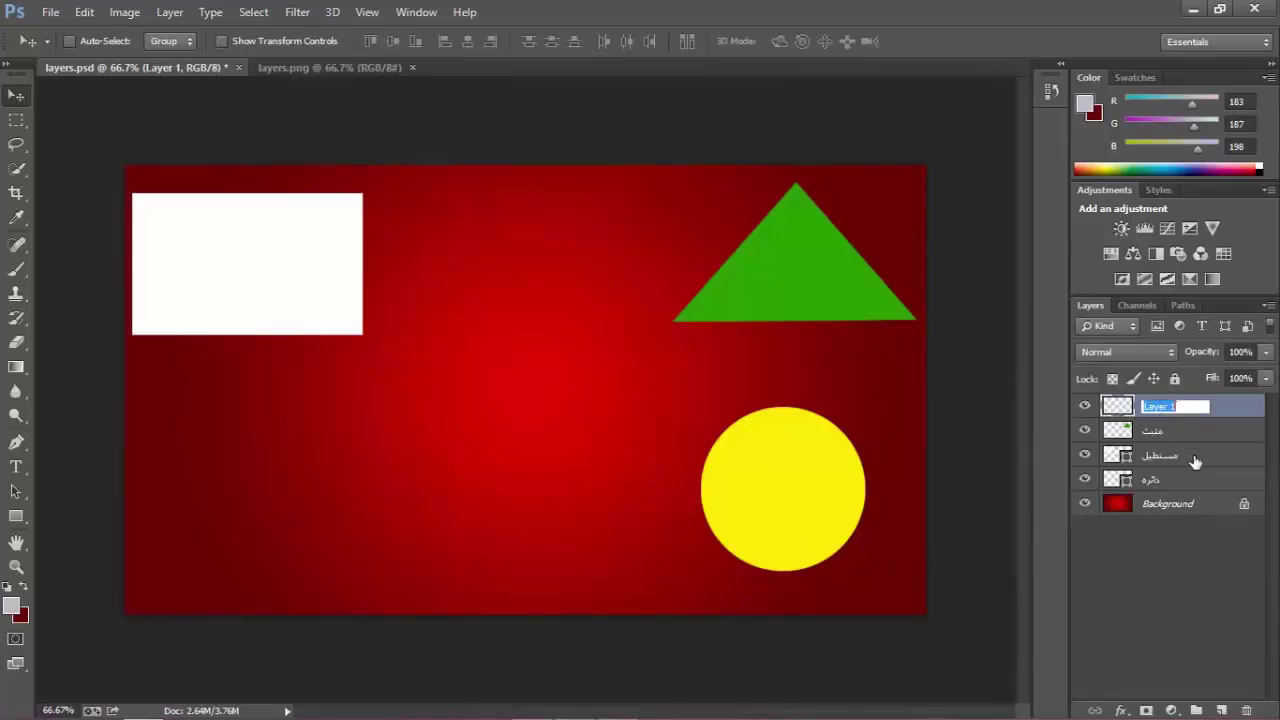
type("ahmed")
key("Return")
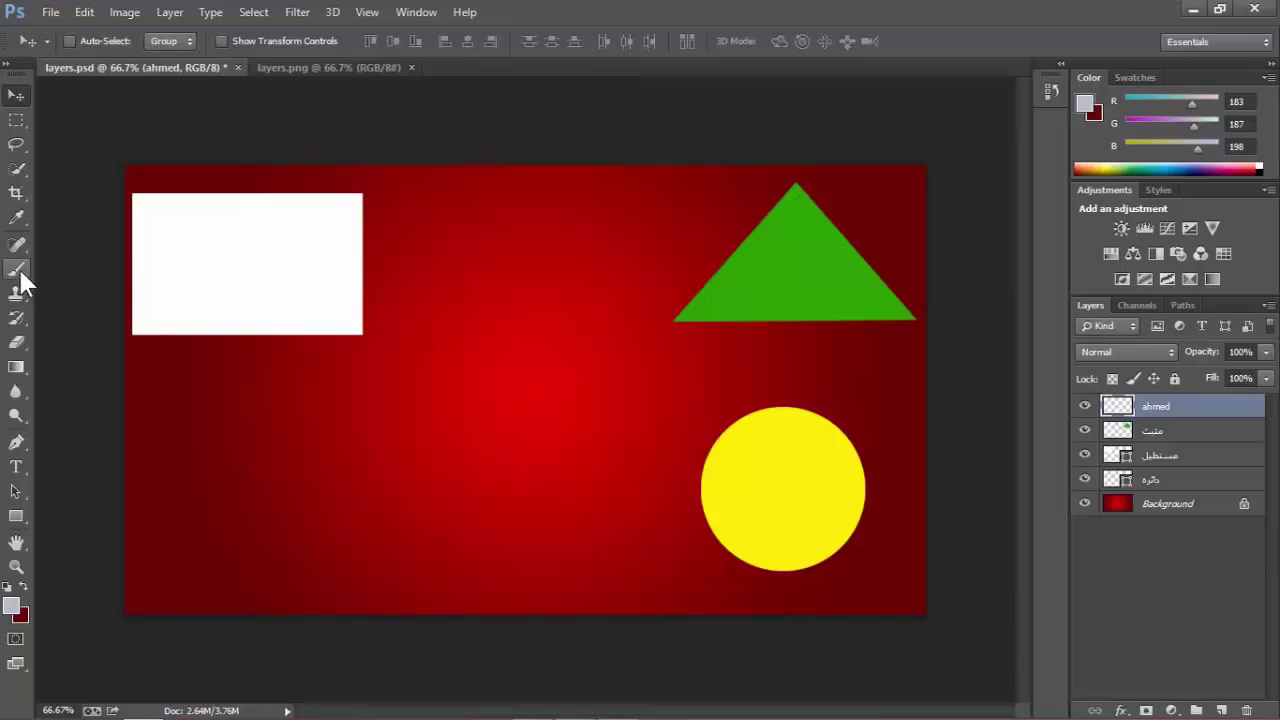
key("b")
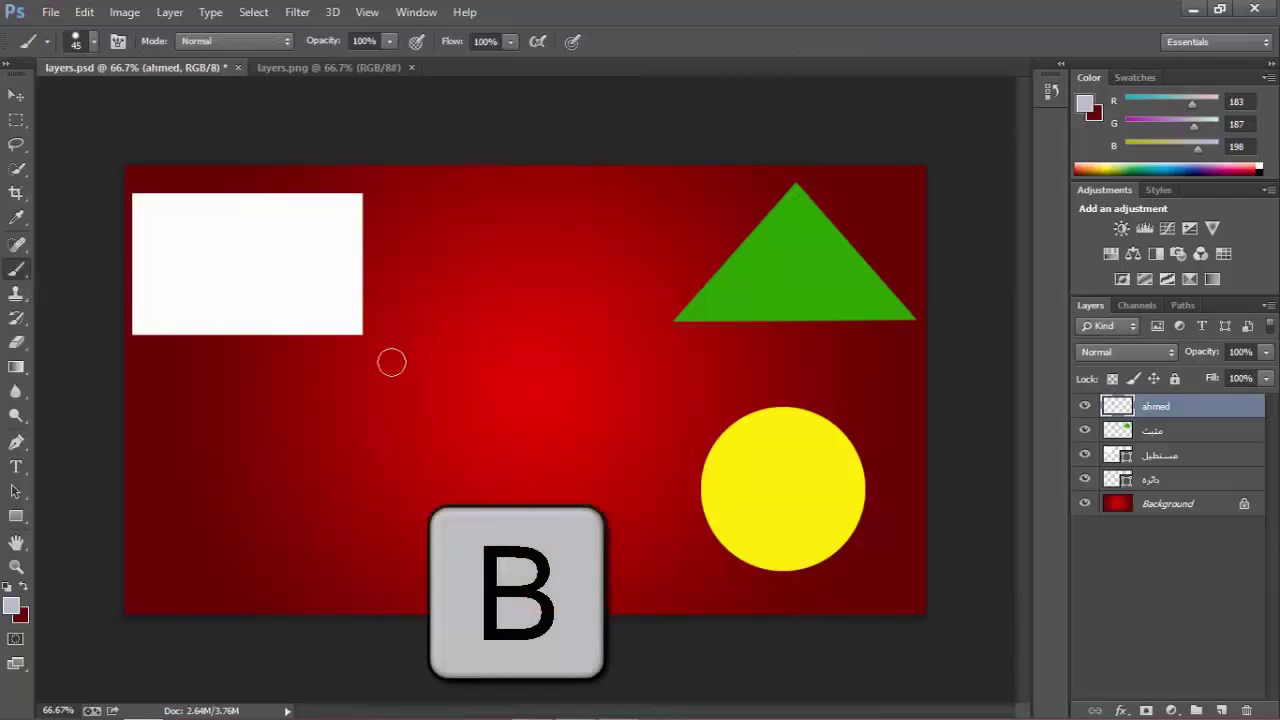
Set the foreground colour to 002ba1 and paint a blue letter A.
left_click(11, 605)
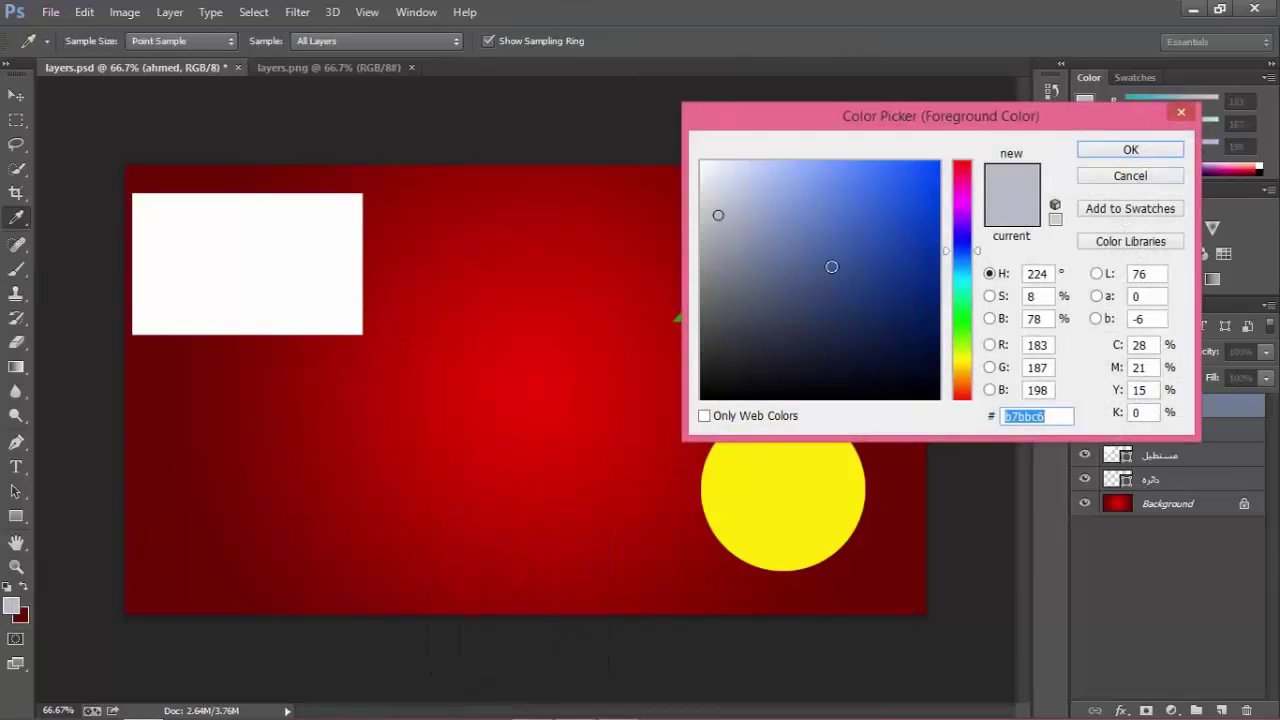
type("002ba1")
left_click(1100, 157)
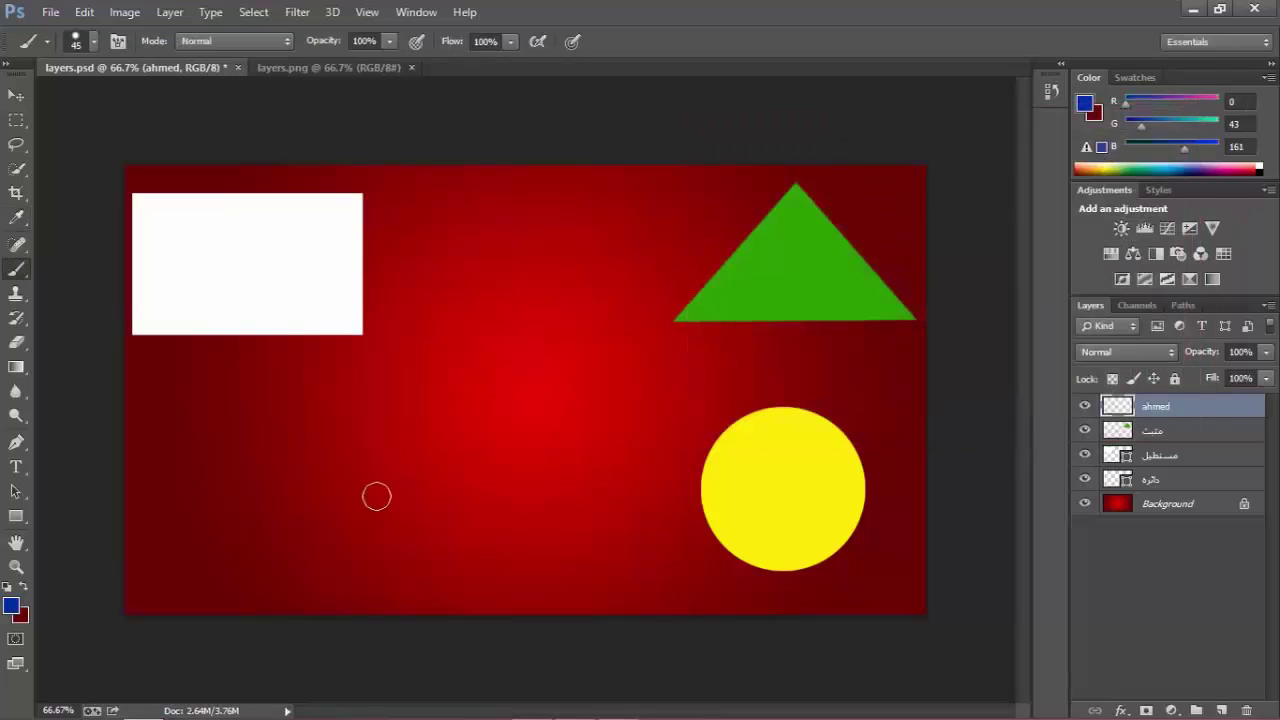
mouse_move(376, 510)
left_mouse_down()
mouse_move(422, 361)
mouse_move(473, 267)
mouse_move(531, 498)
left_mouse_up()
mouse_move(420, 442)
left_mouse_down()
mouse_move(398, 440)
mouse_move(508, 432)
left_mouse_up()
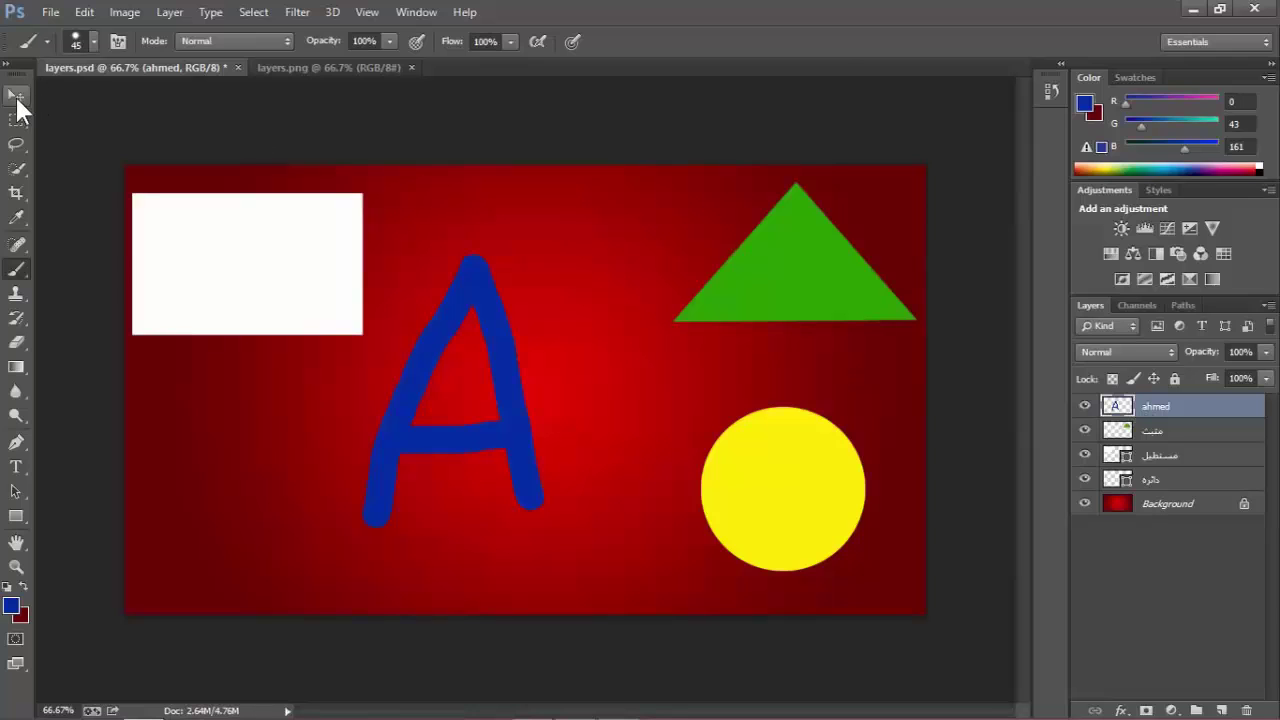
Try the A layer lower in the stack, return it to the top, and centre the A.
left_click(15, 94)
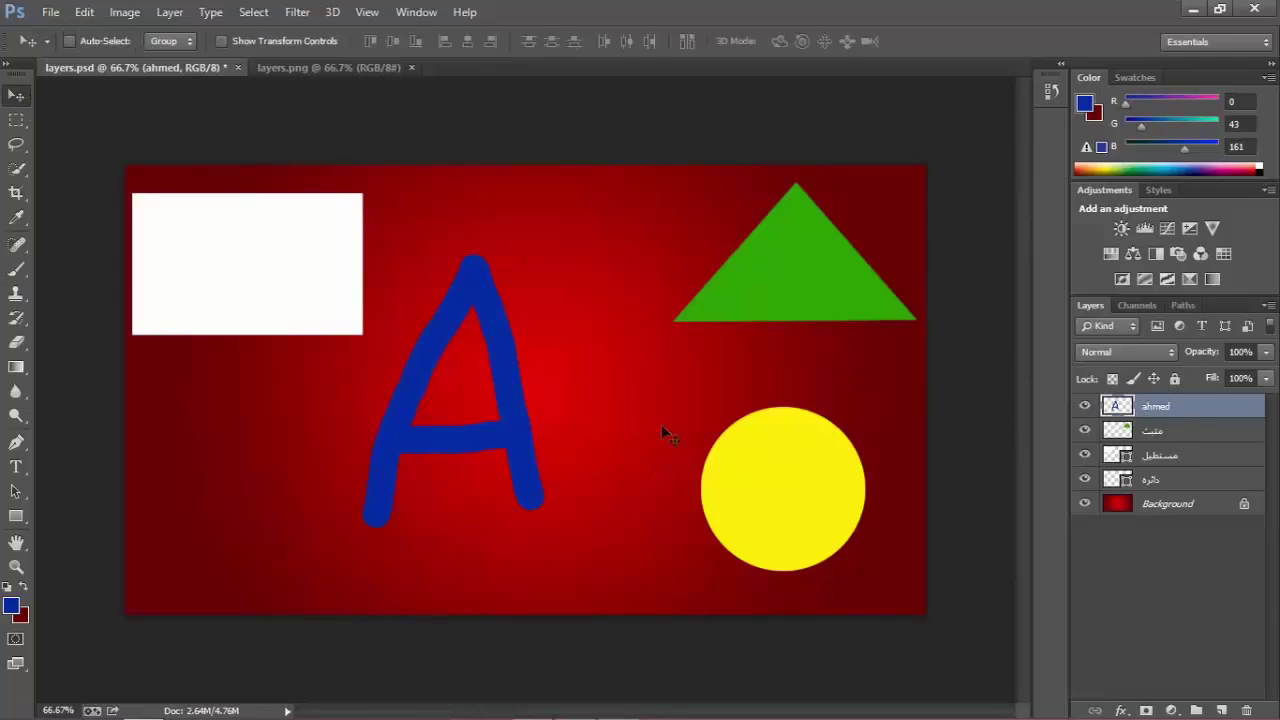
left_click_drag(512, 436, 852, 494)
left_click_drag(1153, 425, 1158, 492)
left_click_drag(1158, 418, 1072, 497)
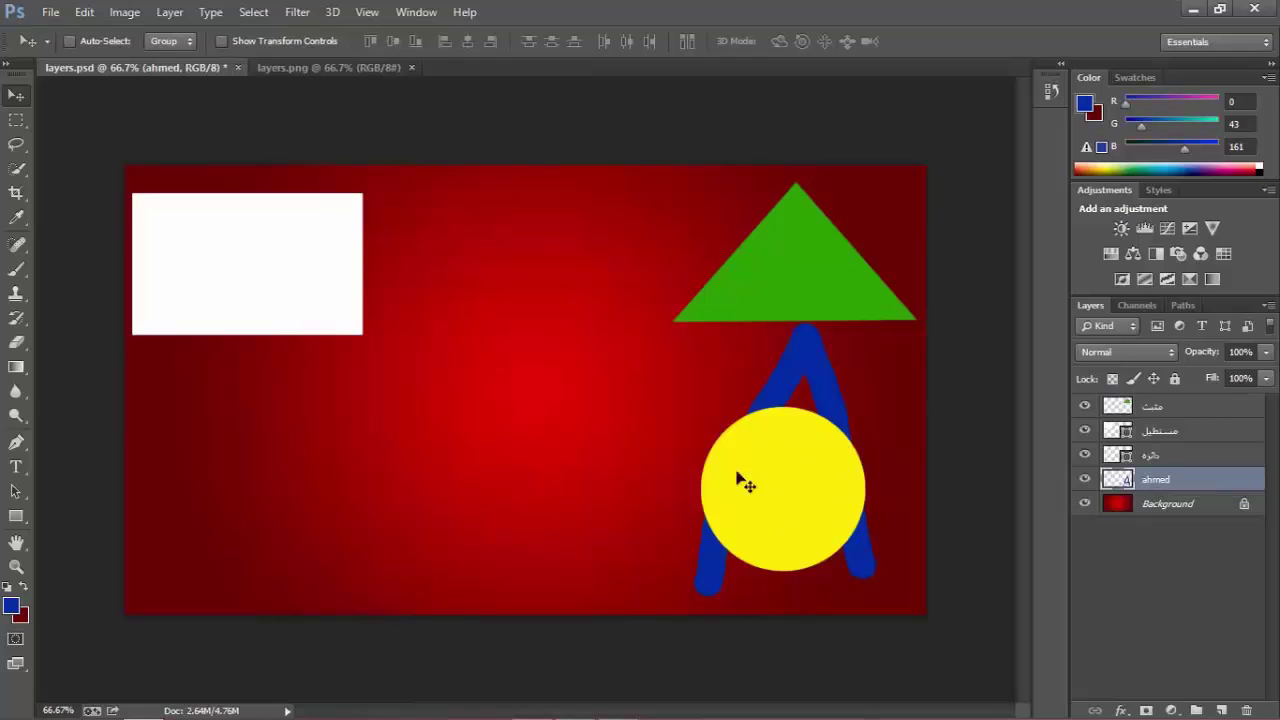
left_click_drag(1157, 490, 1152, 402)
left_click_drag(785, 383, 545, 286)
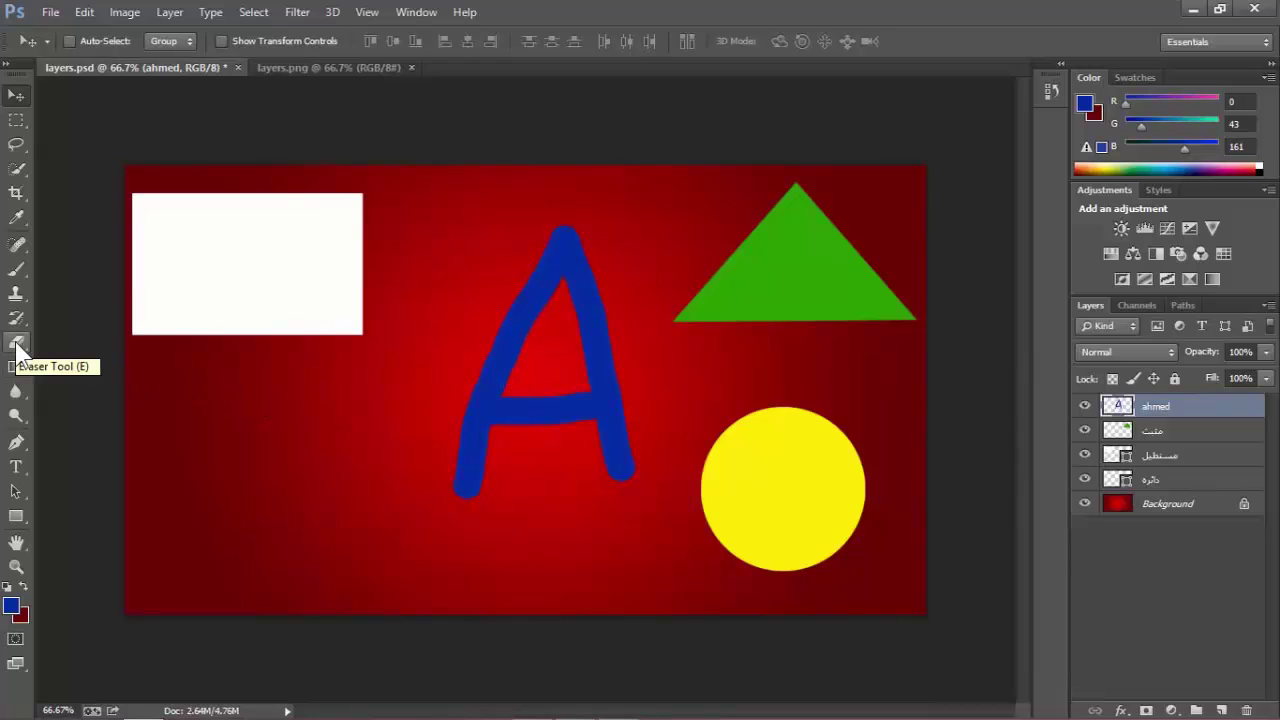
Erase the bottoms of the A's legs, then nudge the letter slightly down.
left_click(17, 345)
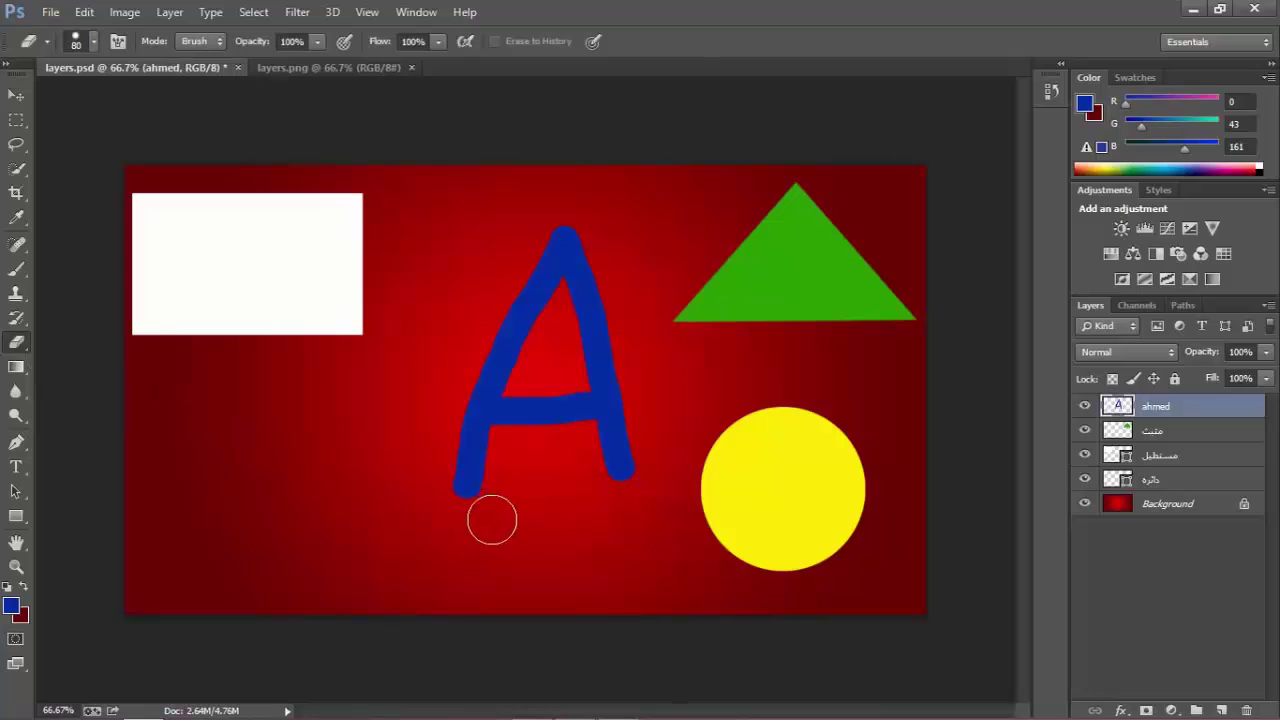
mouse_move(454, 474)
left_mouse_down()
mouse_move(534, 483)
mouse_move(586, 466)
left_mouse_up()
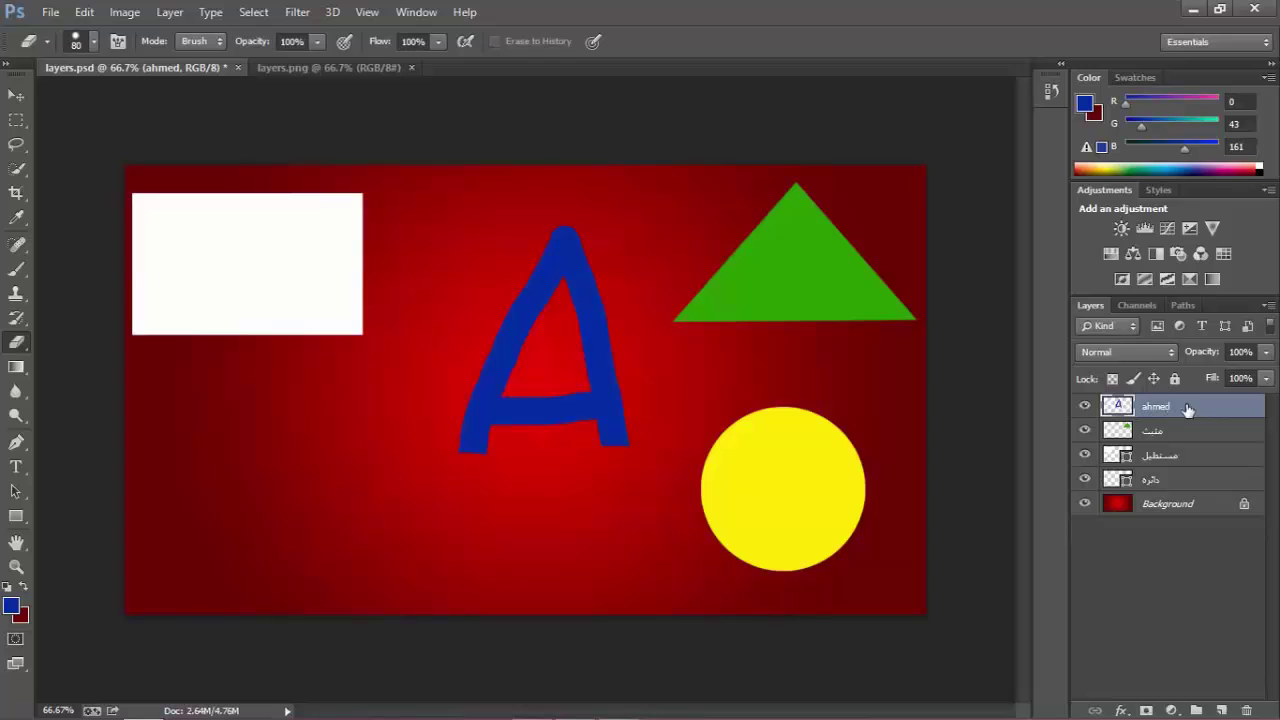
key("v")
left_click_drag(615, 438, 619, 476)
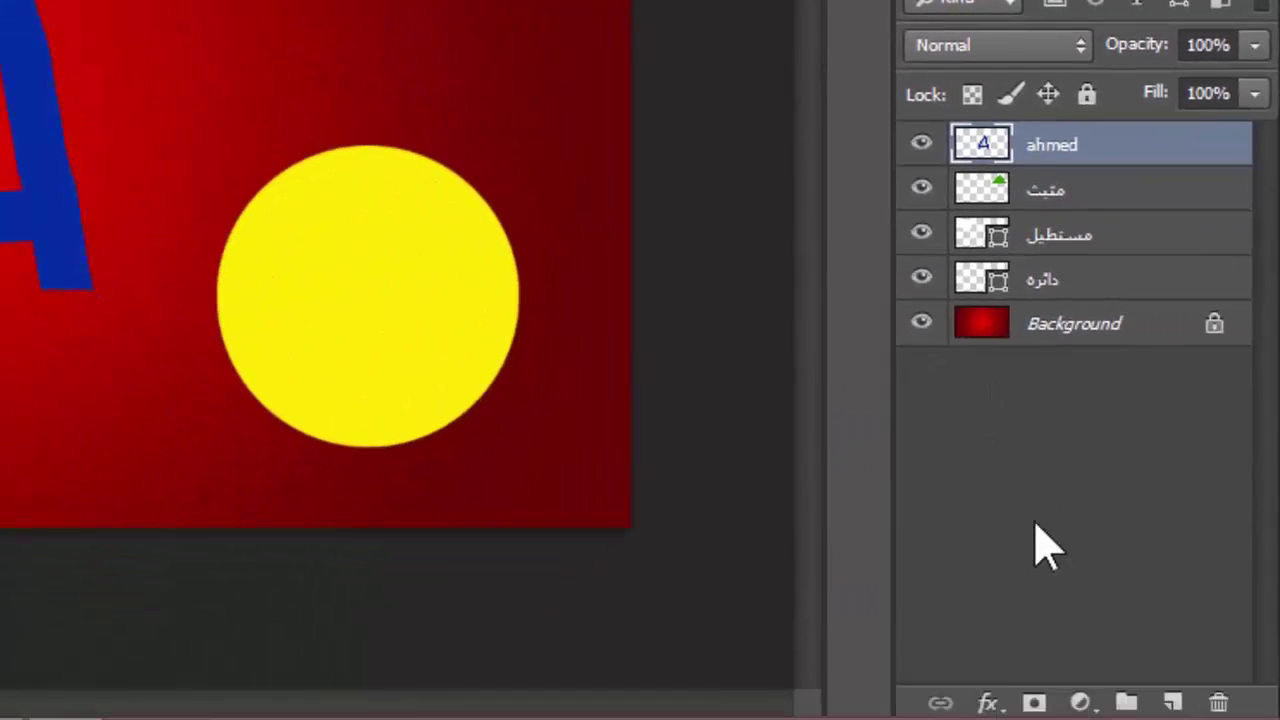
Switch the Layers panel to large thumbnails and scrub the A layer's opacity to 72%.
right_click(1036, 528)
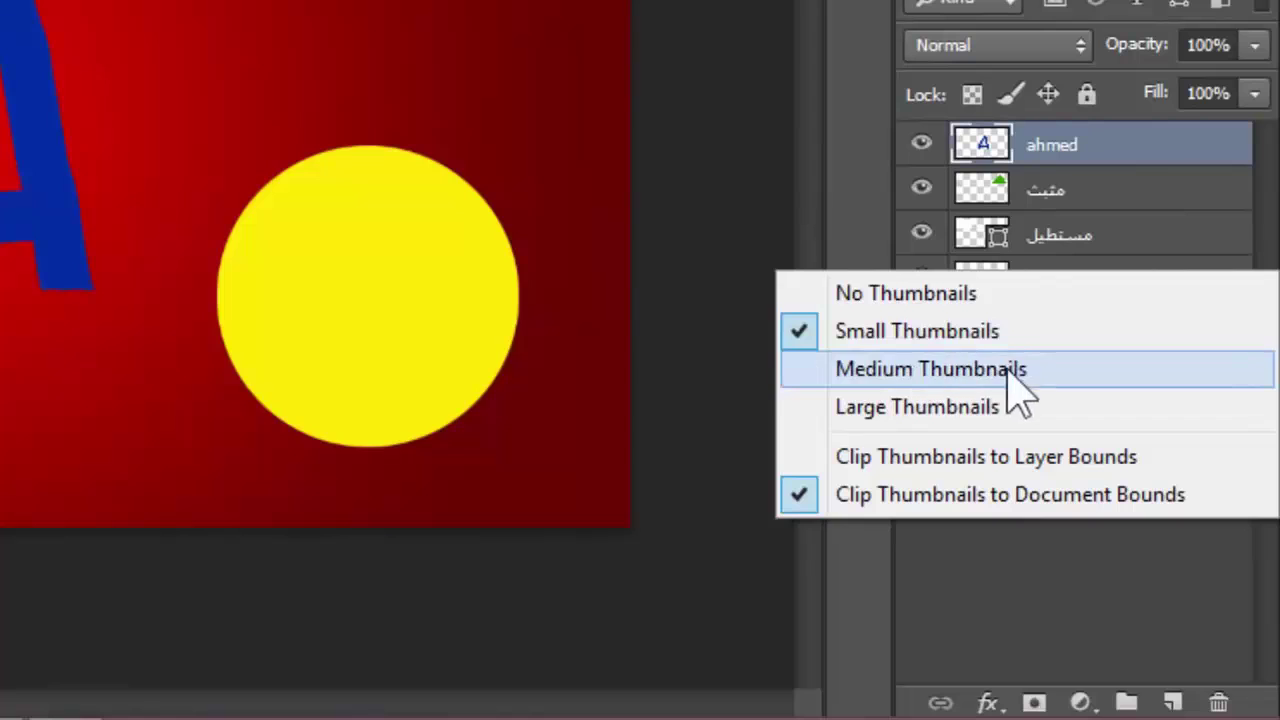
left_click(925, 410)
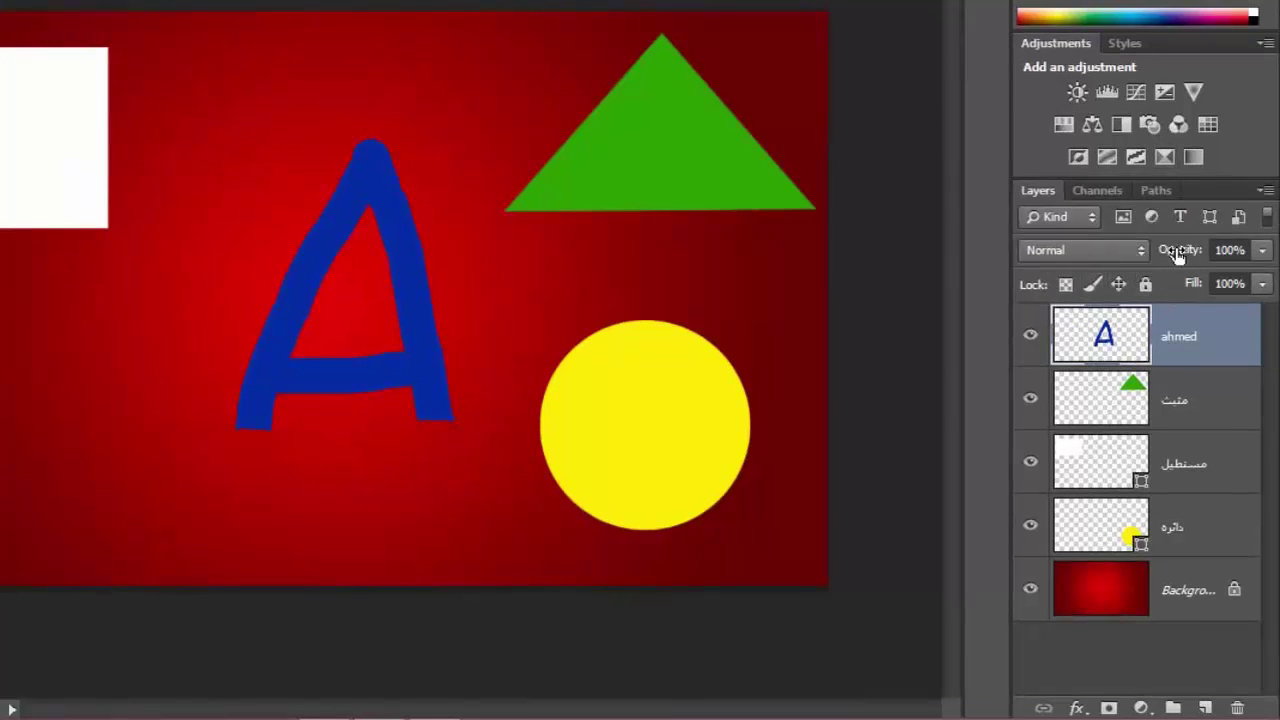
left_click_drag(1186, 254, 1038, 258)
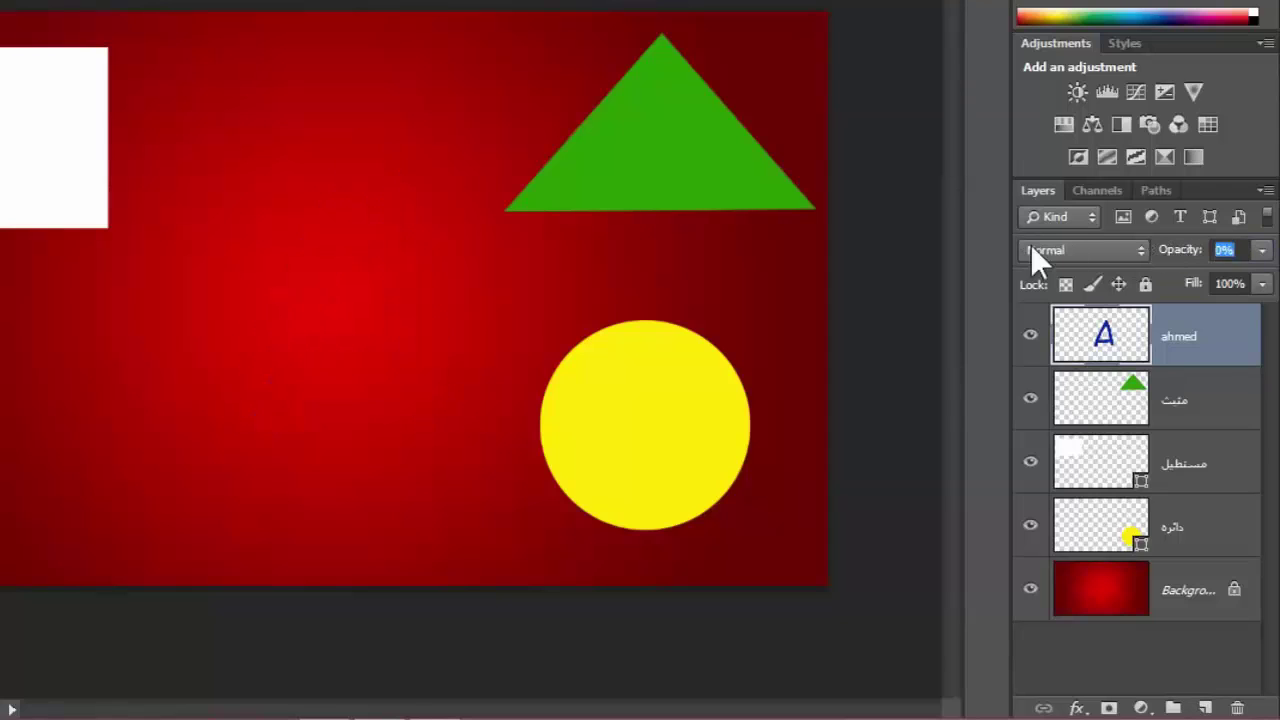
Try 87% and 45% opacity on the A layer, then restore it to 100%.
left_click(1222, 250)
type("87")
key("Return")
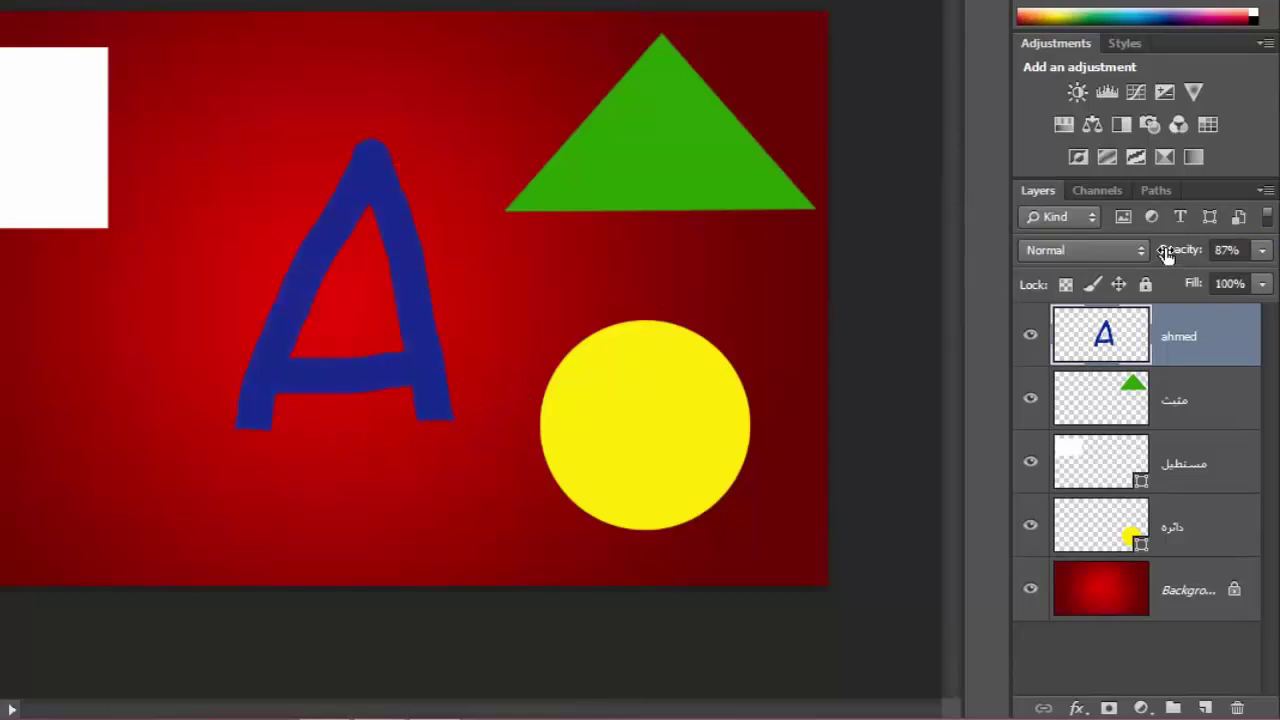
left_click_drag(1200, 252, 1140, 257)
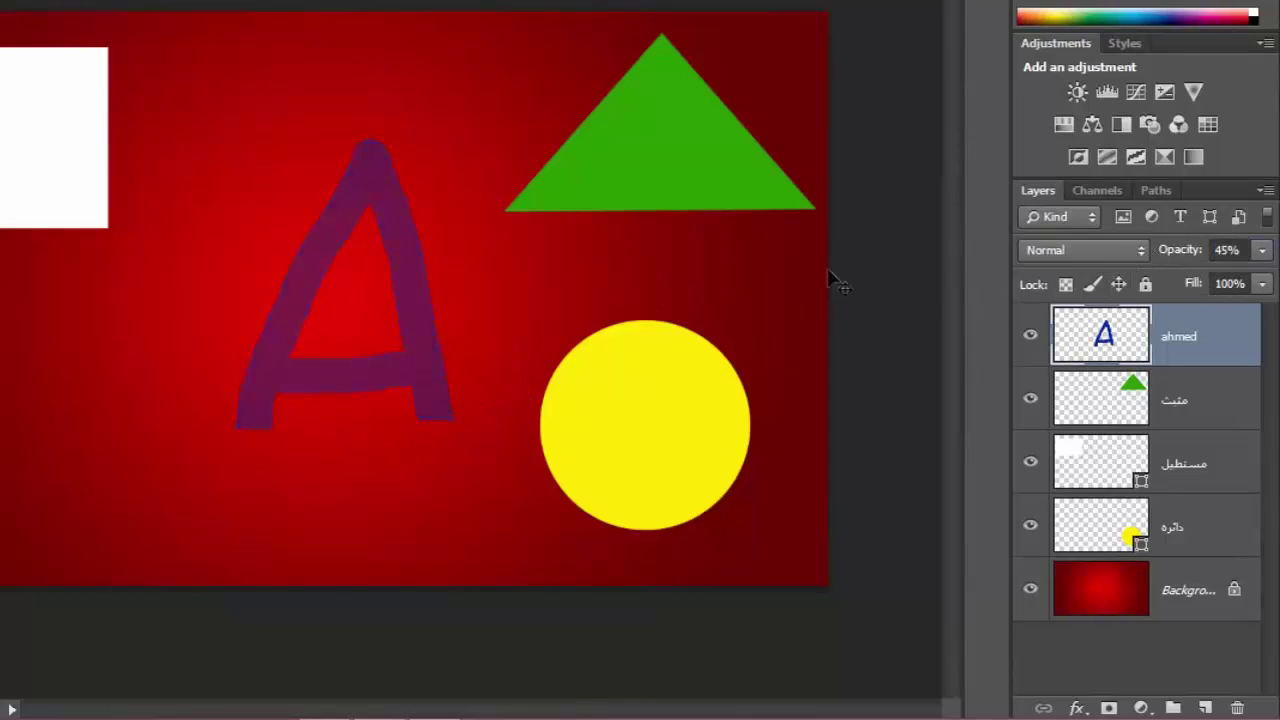
left_click(1210, 249)
type("100")
key("Return")
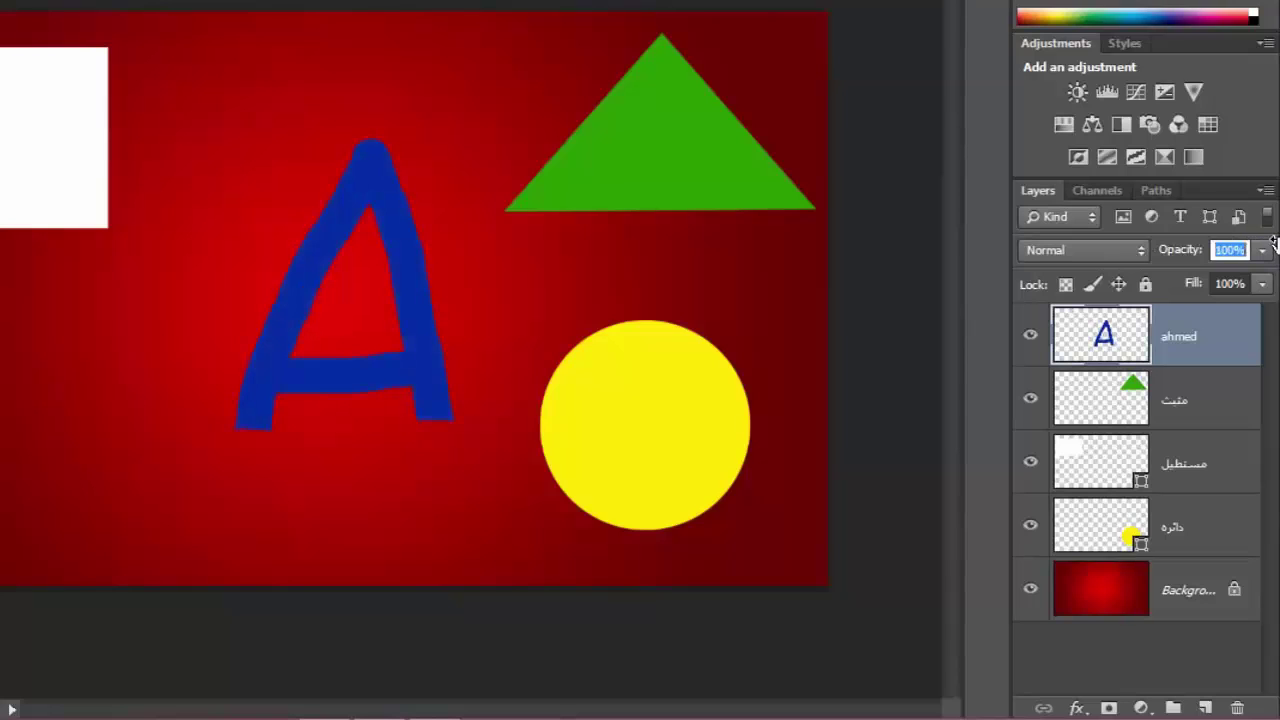
left_click(1057, 245)
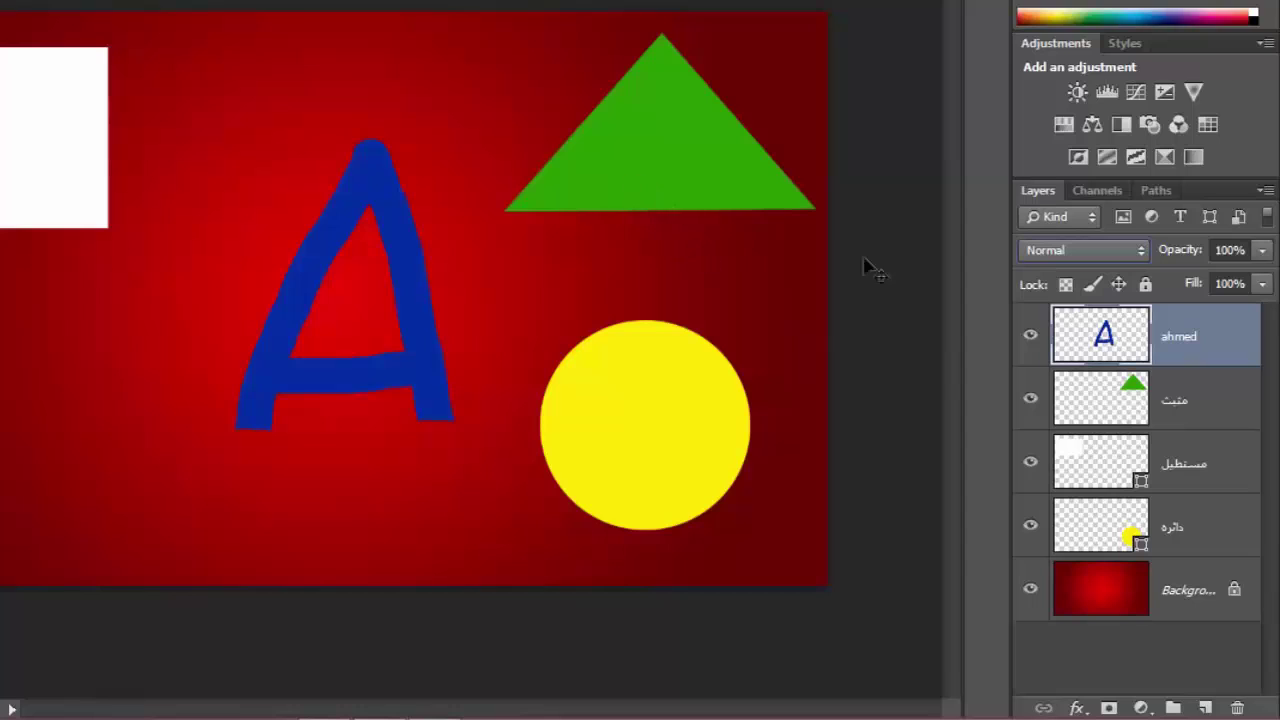
left_click(1145, 286)
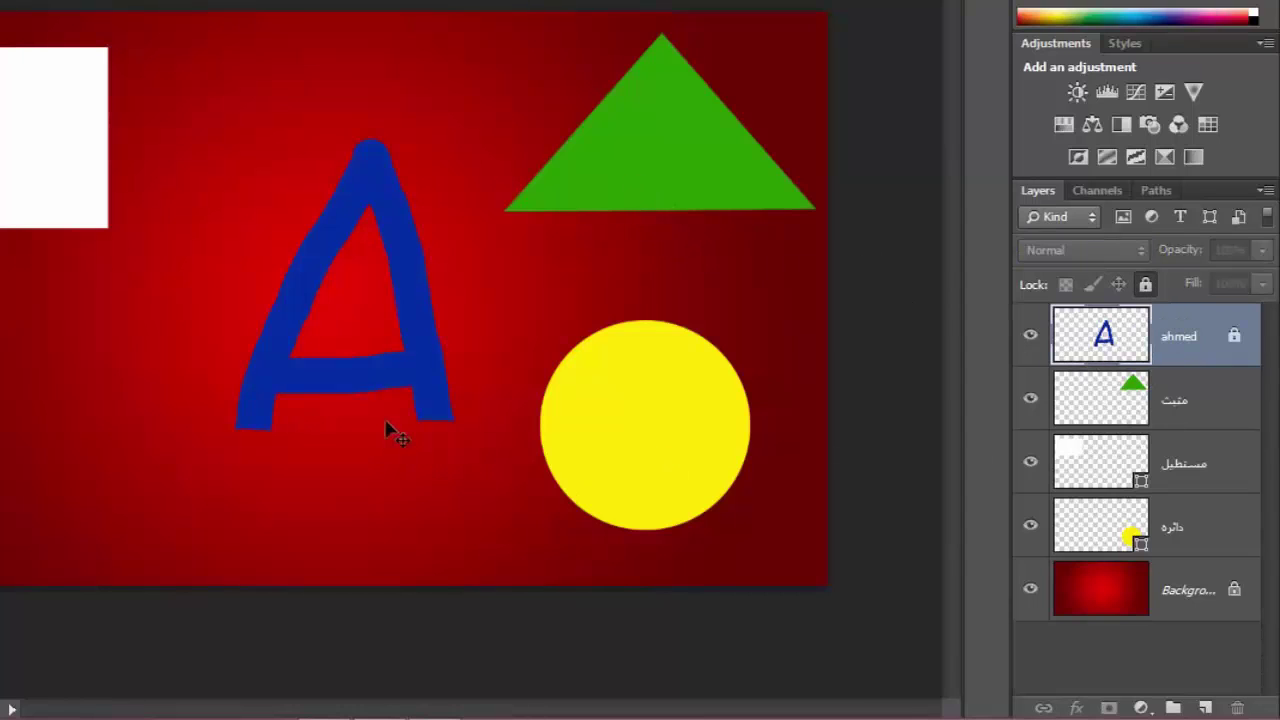
left_click_drag(392, 432, 376, 364)
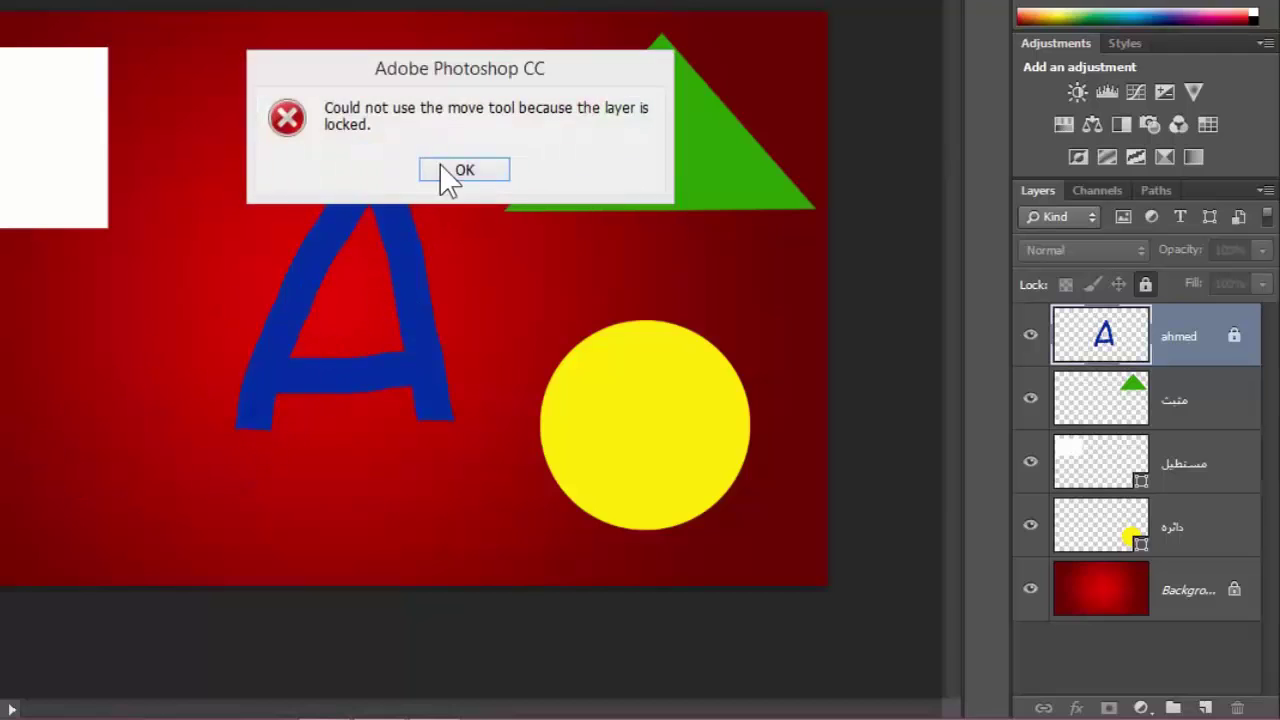
left_click(463, 171)
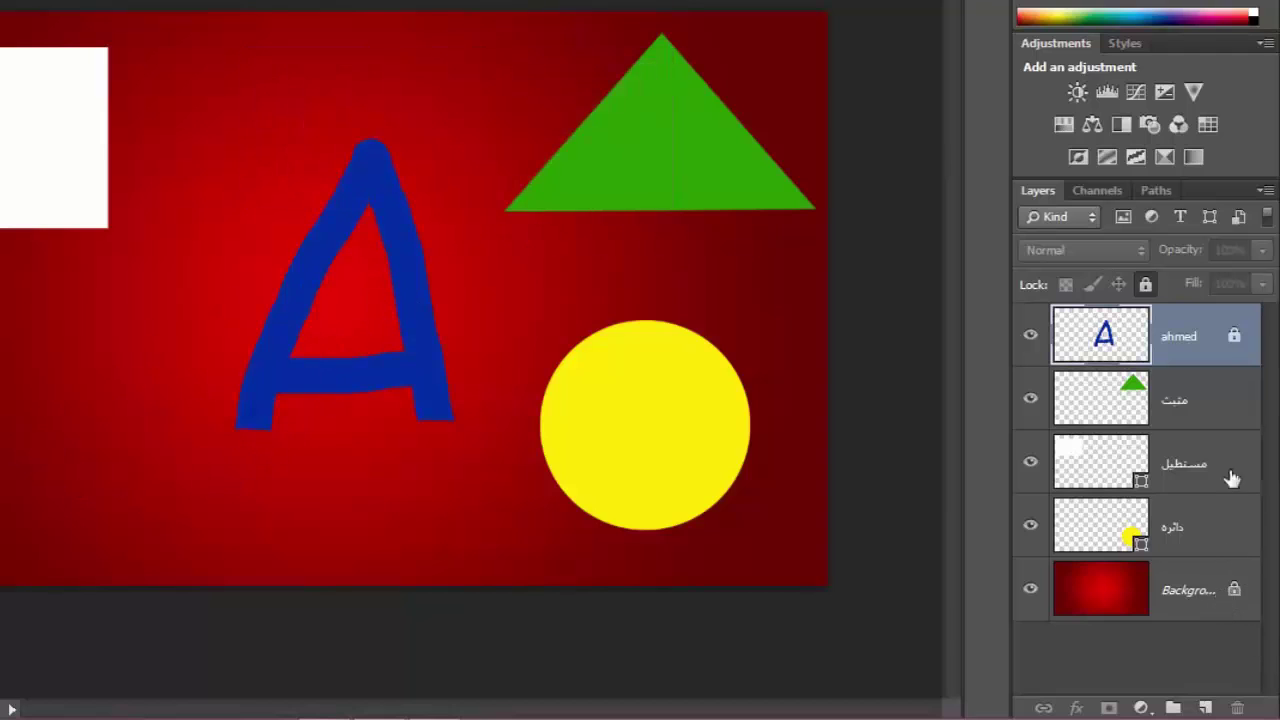
left_click(1149, 280)
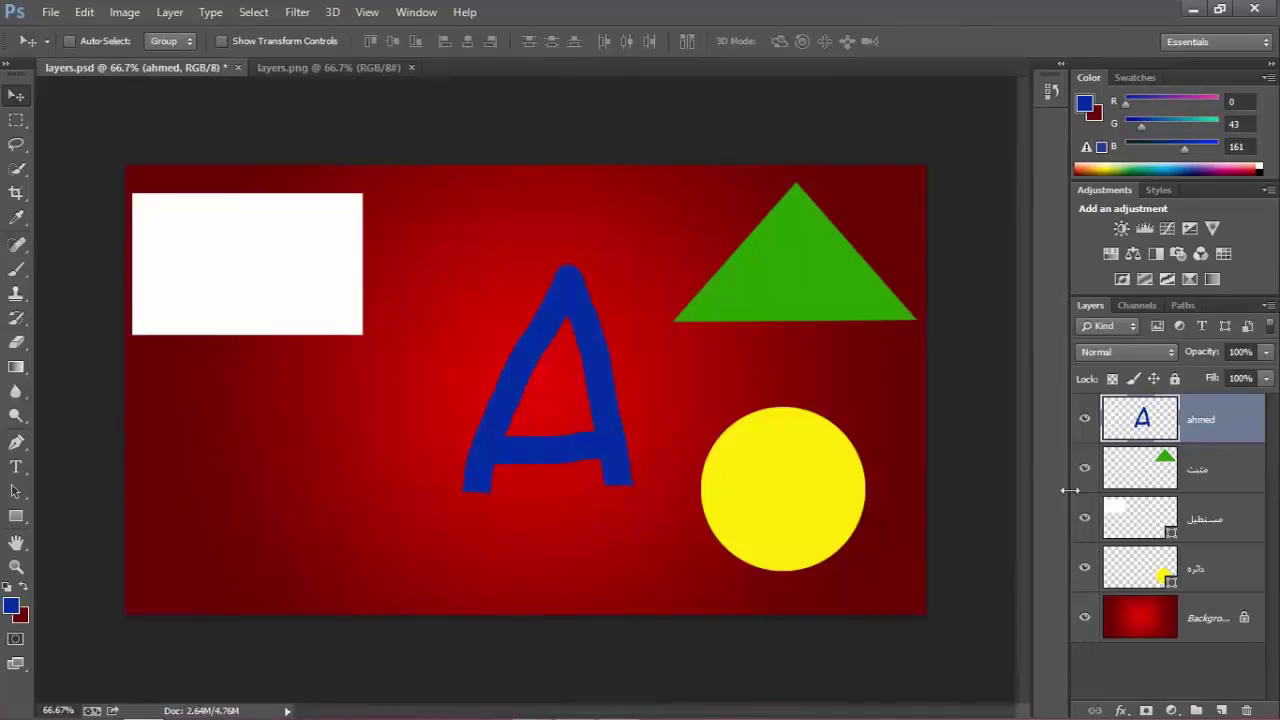
Nudge the A left and settle the green triangle at the lower left, below the rectangle.
key("shift+Left")
key("shift+Left")
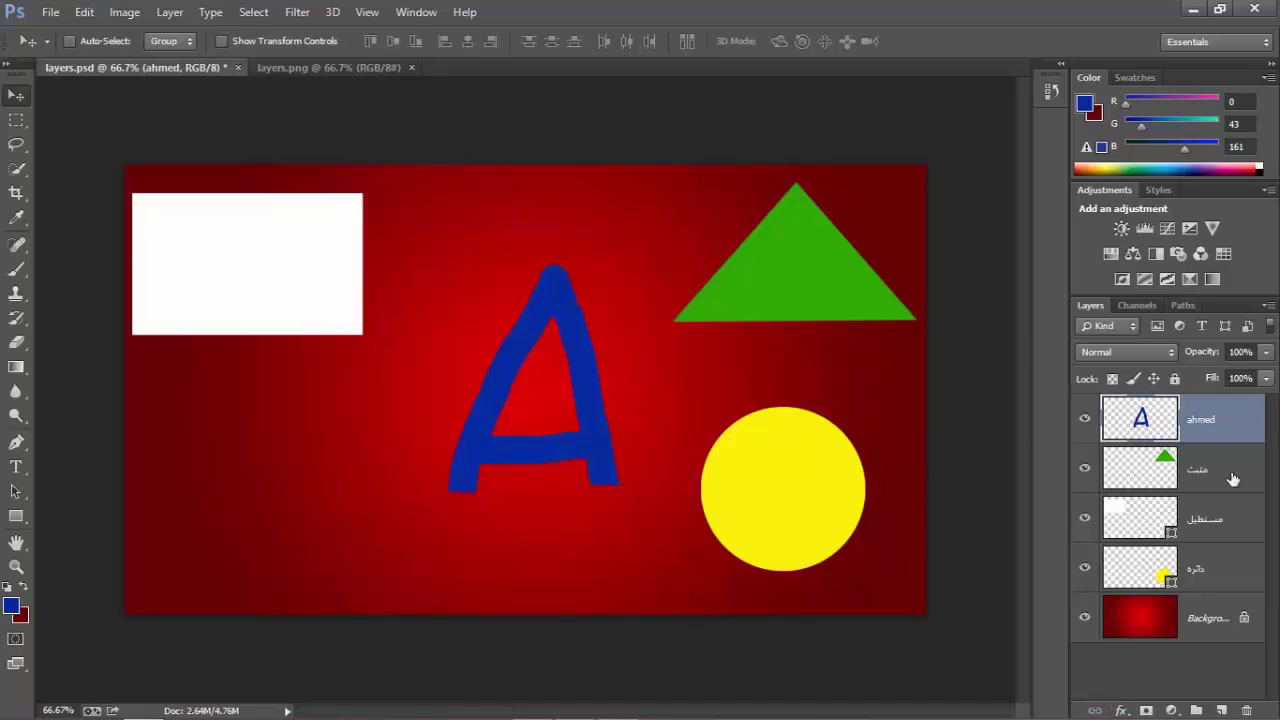
left_click(1152, 478)
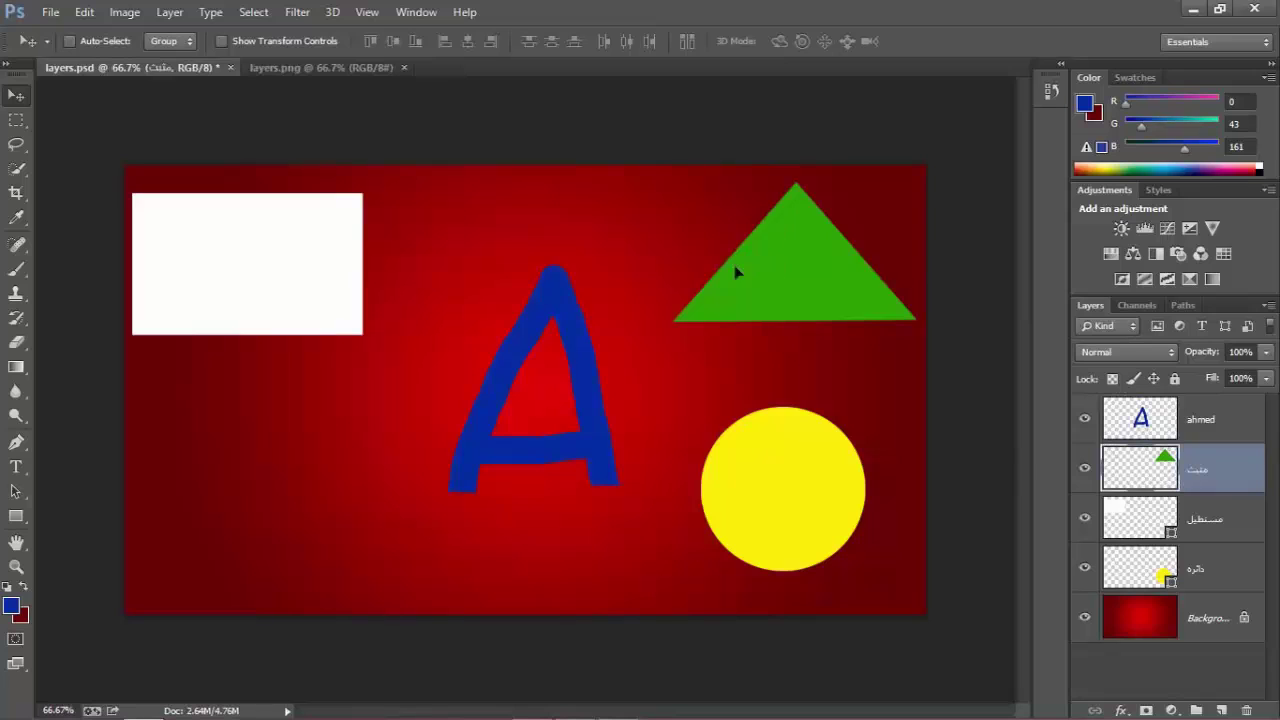
left_click_drag(737, 271, 264, 478)
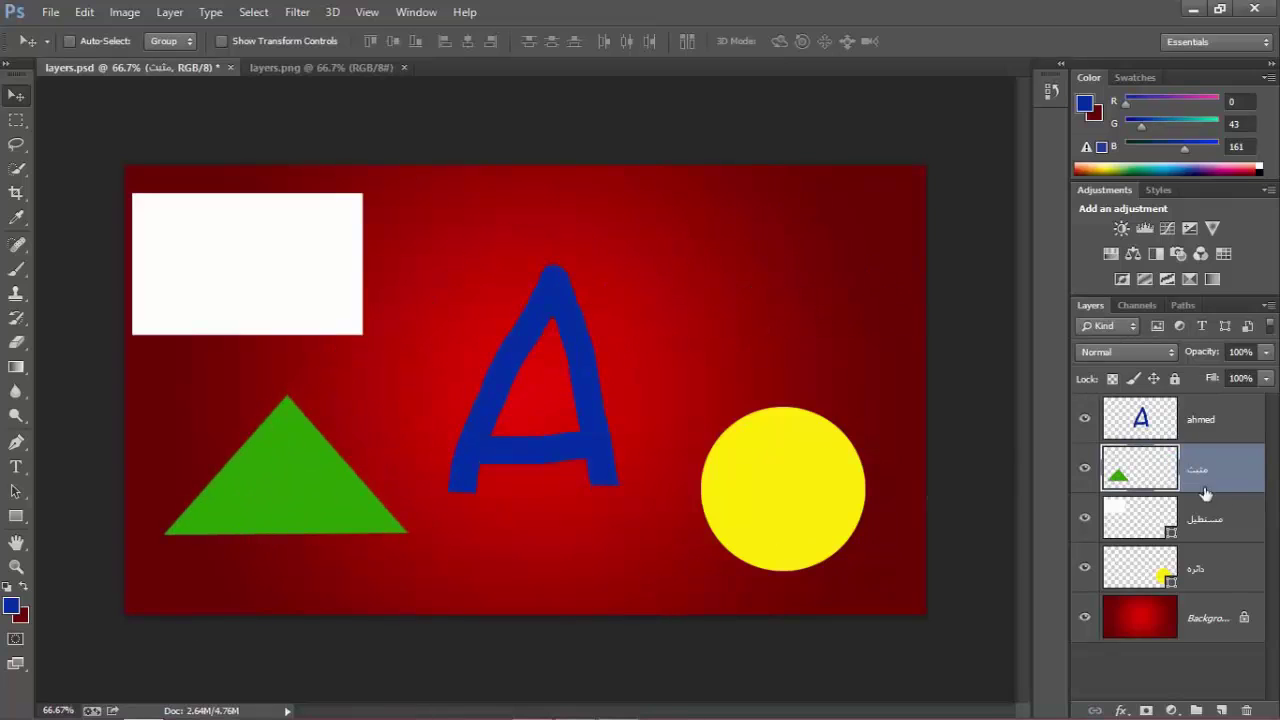
left_click_drag(749, 369, 786, 240)
left_click_drag(659, 623, 697, 697)
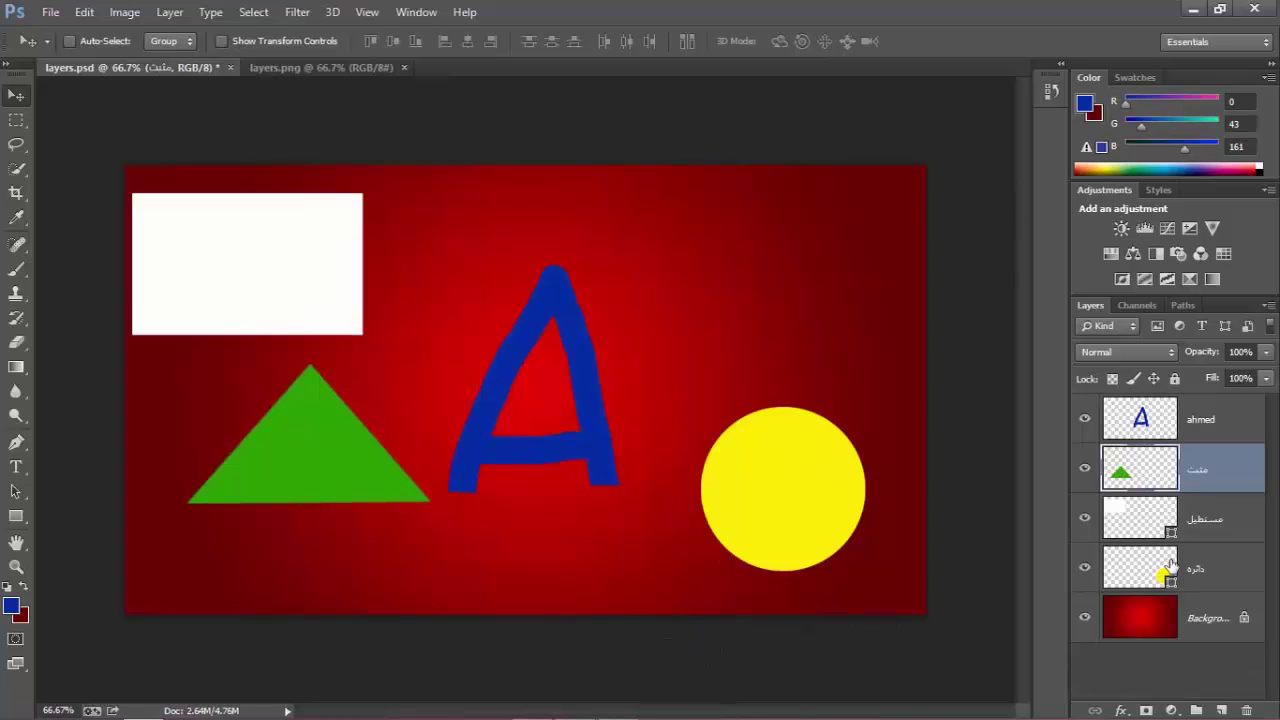
Drag the yellow circle down, then back to just above and right of its start.
left_click(1230, 590)
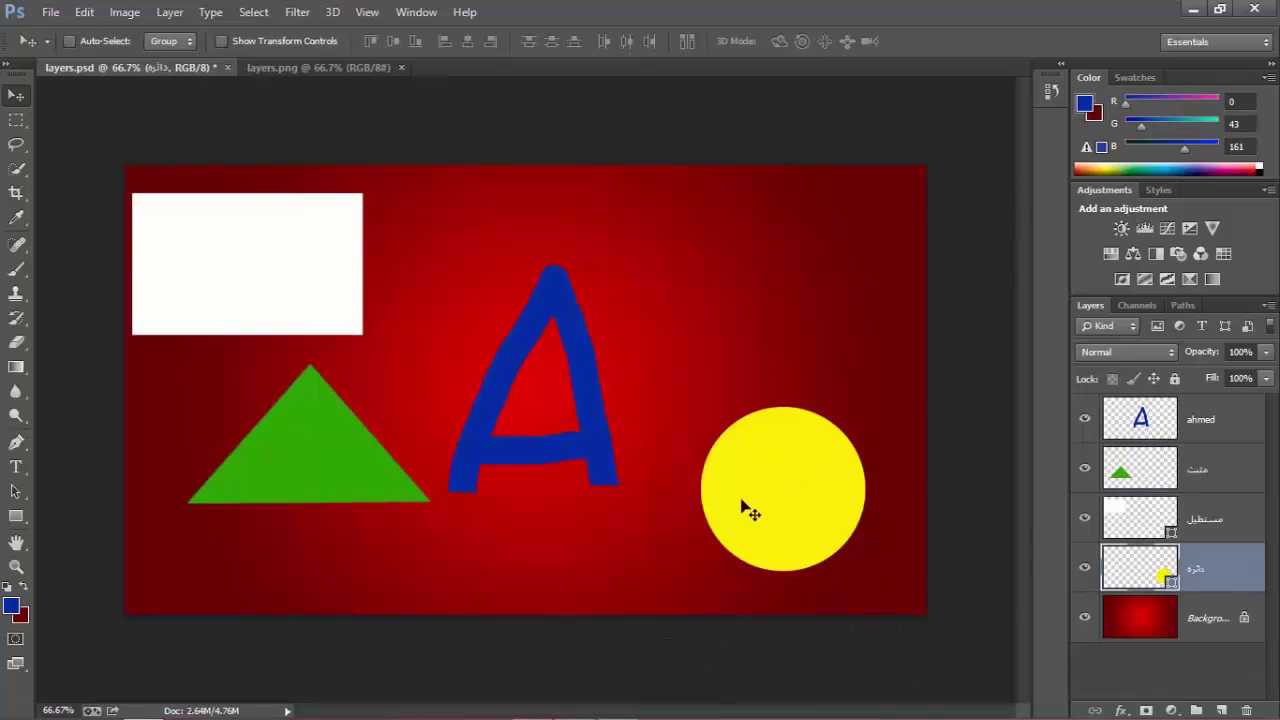
left_click_drag(600, 568, 639, 630)
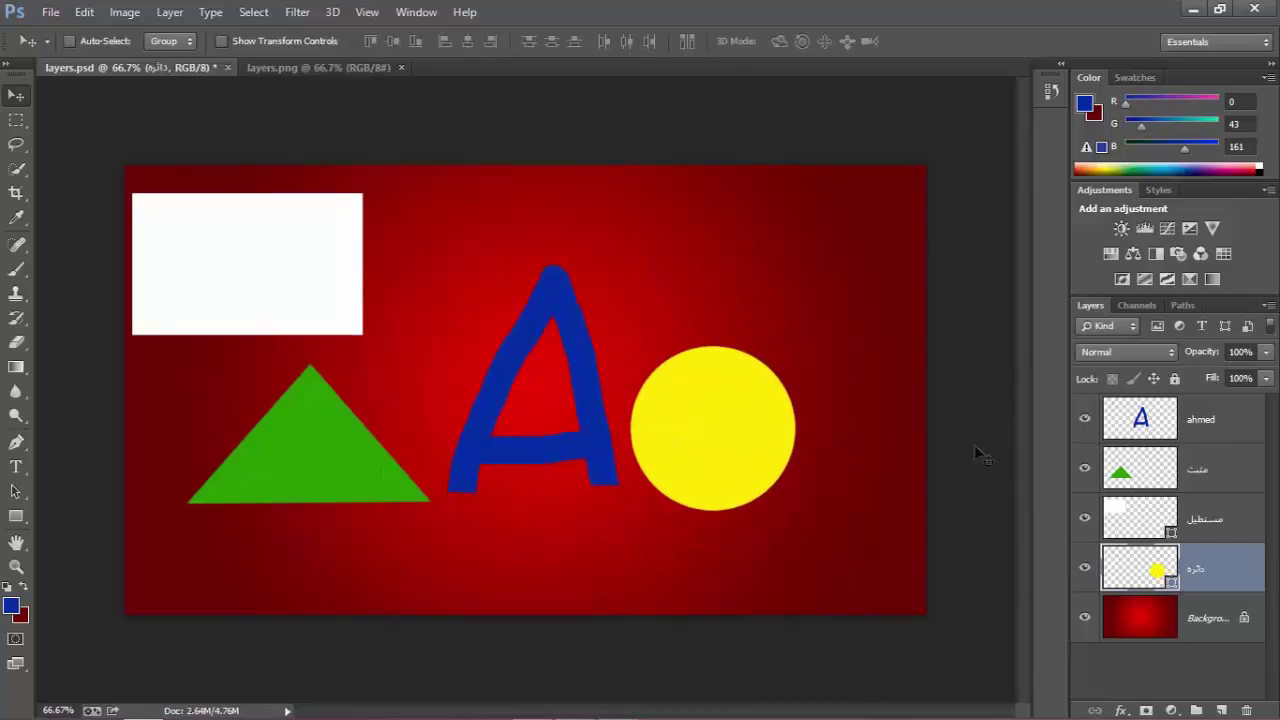
left_click_drag(169, 371, 187, 556)
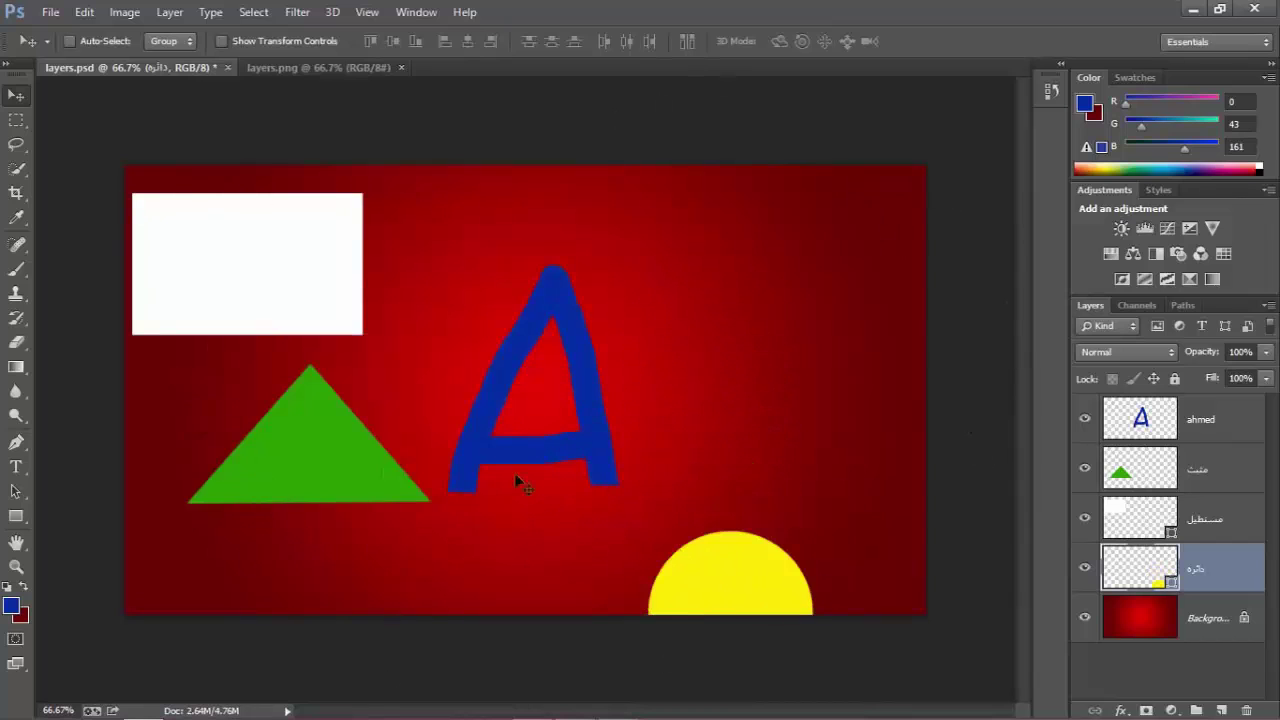
left_click_drag(574, 432, 478, 206)
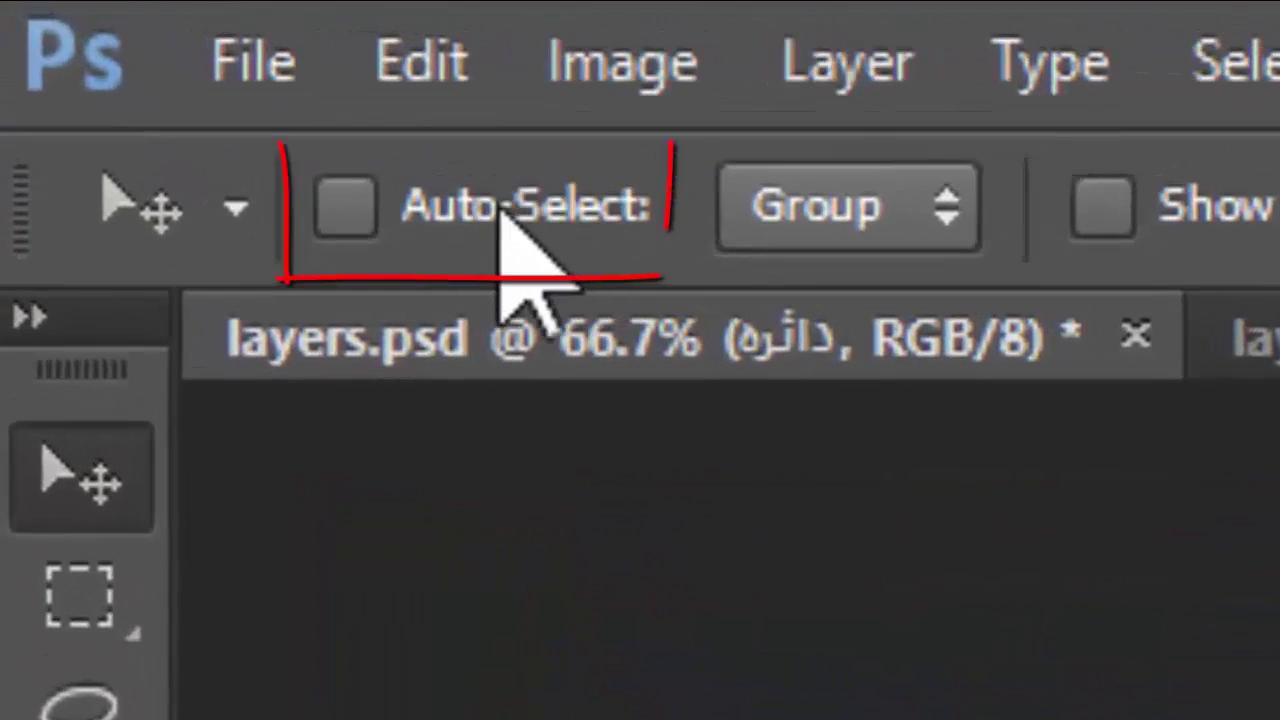
Enable Auto-Select, raise the circle, lower the A, and shift rectangle and triangle right.
left_click(358, 206)
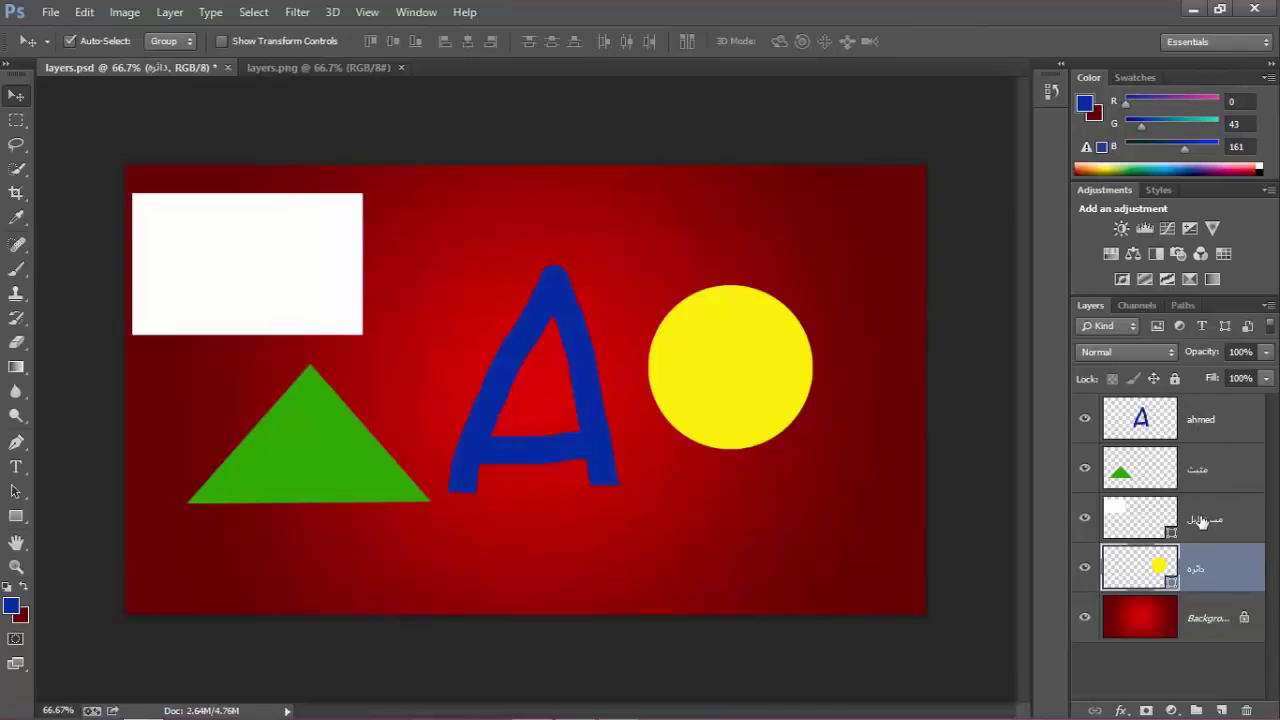
left_click_drag(735, 403, 781, 281)
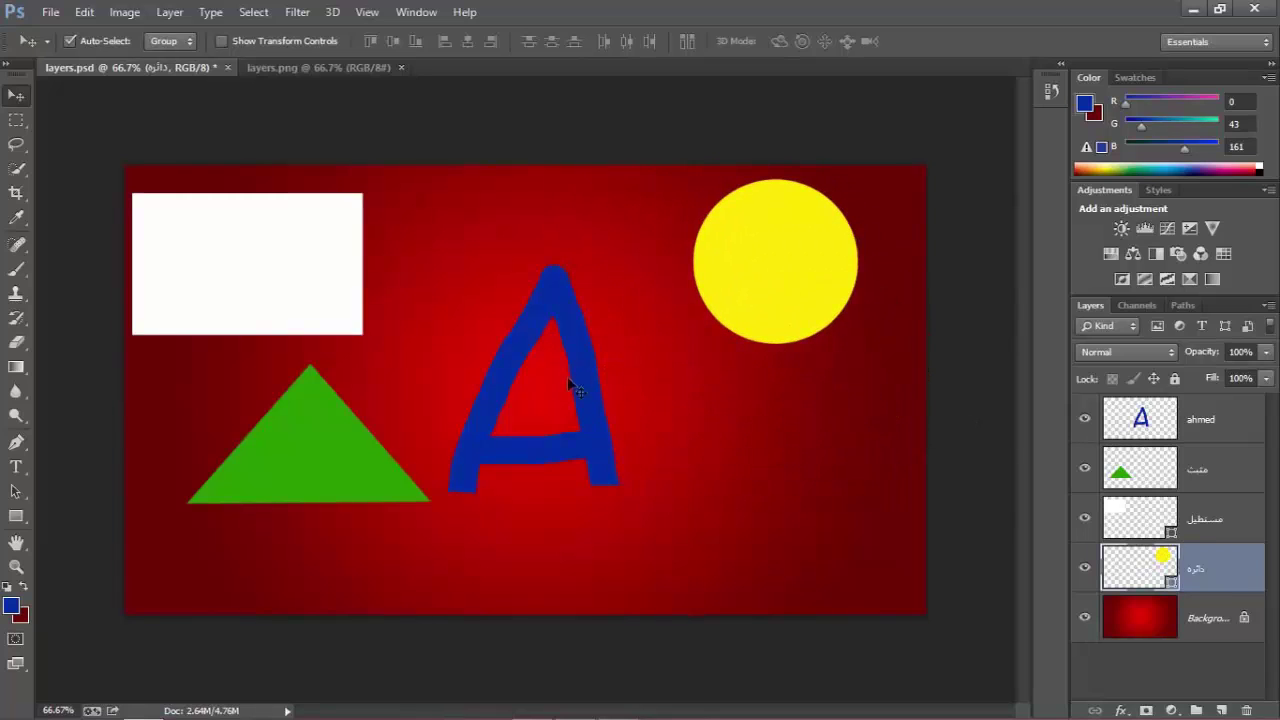
left_click_drag(591, 452, 623, 446)
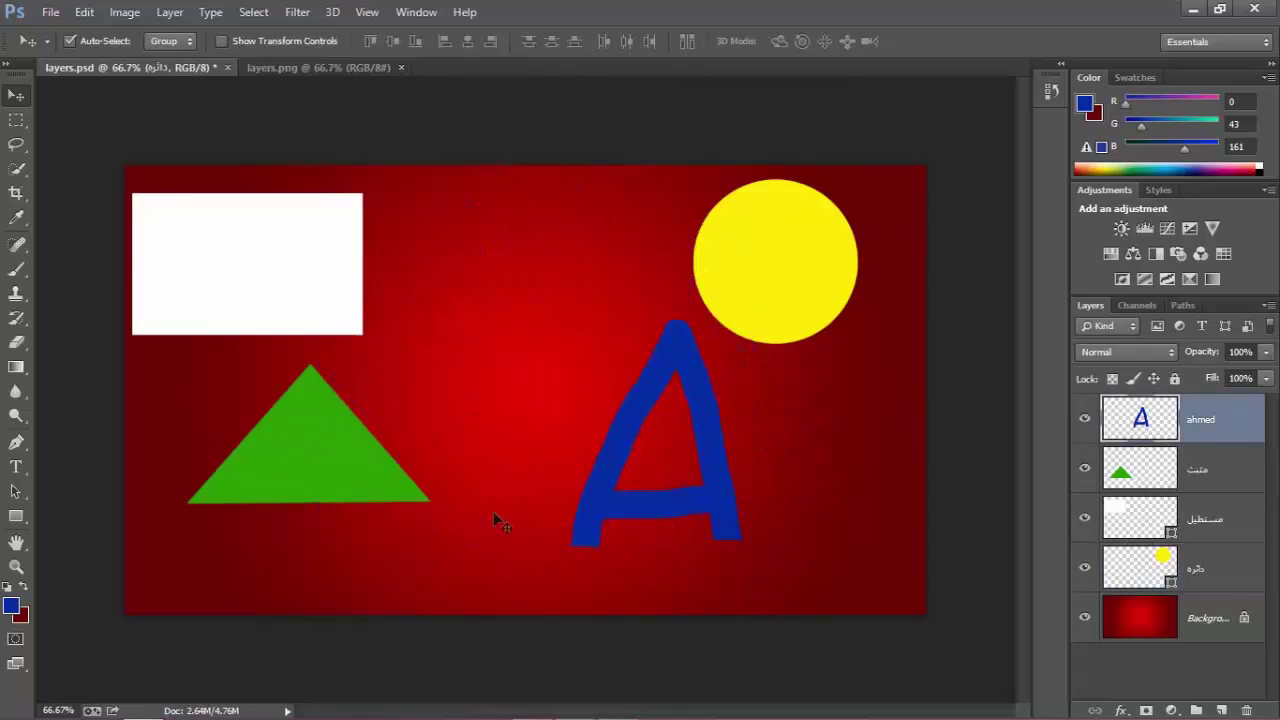
left_click_drag(292, 482, 429, 478)
left_click_drag(258, 281, 427, 281)
left_click_drag(468, 465, 381, 463)
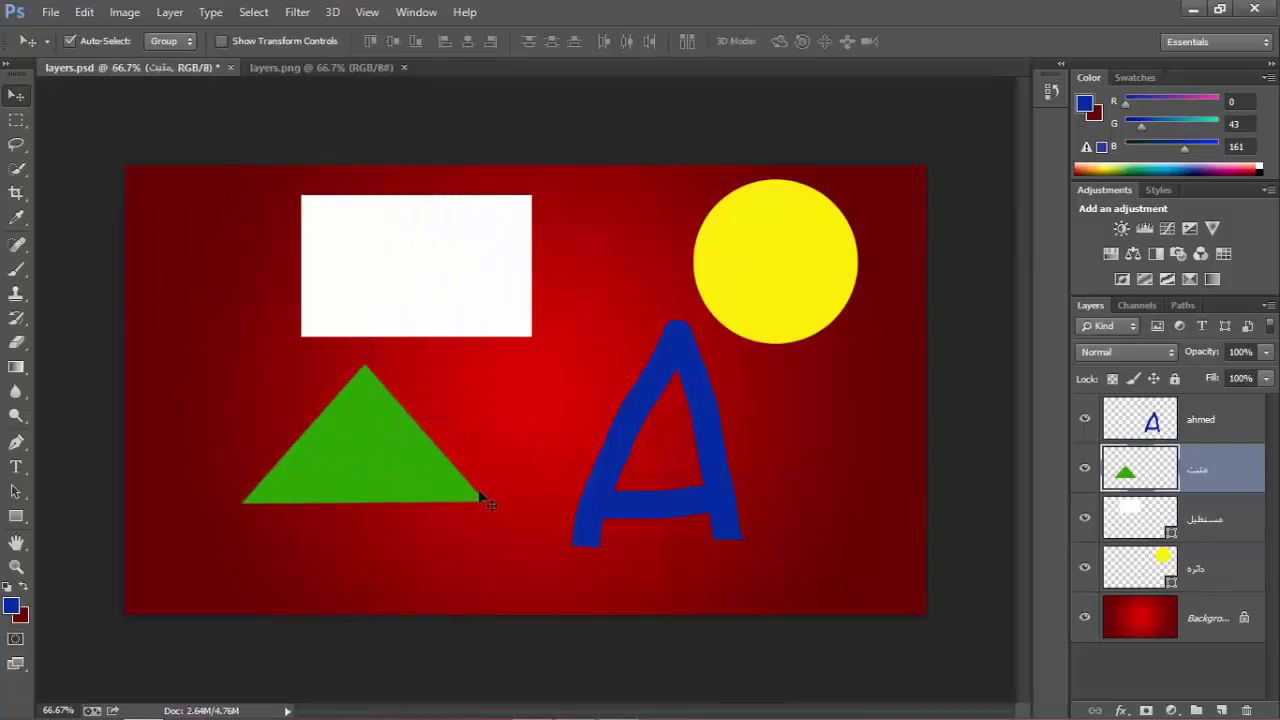
Select the A and rectangle layers from the canvas, then reselect only the A layer.
left_click_drag(517, 491, 583, 205)
left_click_drag(560, 371, 519, 500)
left_click_drag(603, 348, 503, 488)
left_click_drag(580, 352, 529, 464)
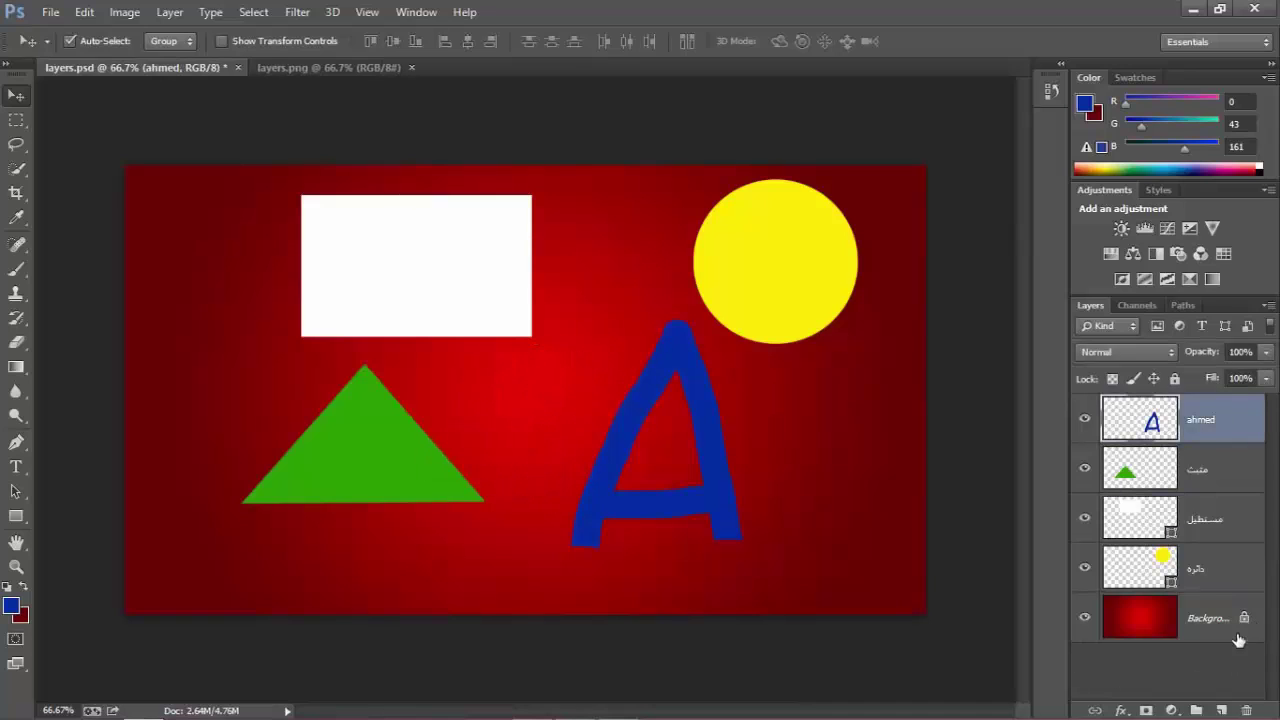
Convert the Background layer into Layer 0, after undoing a trial unlock.
left_click(1200, 620)
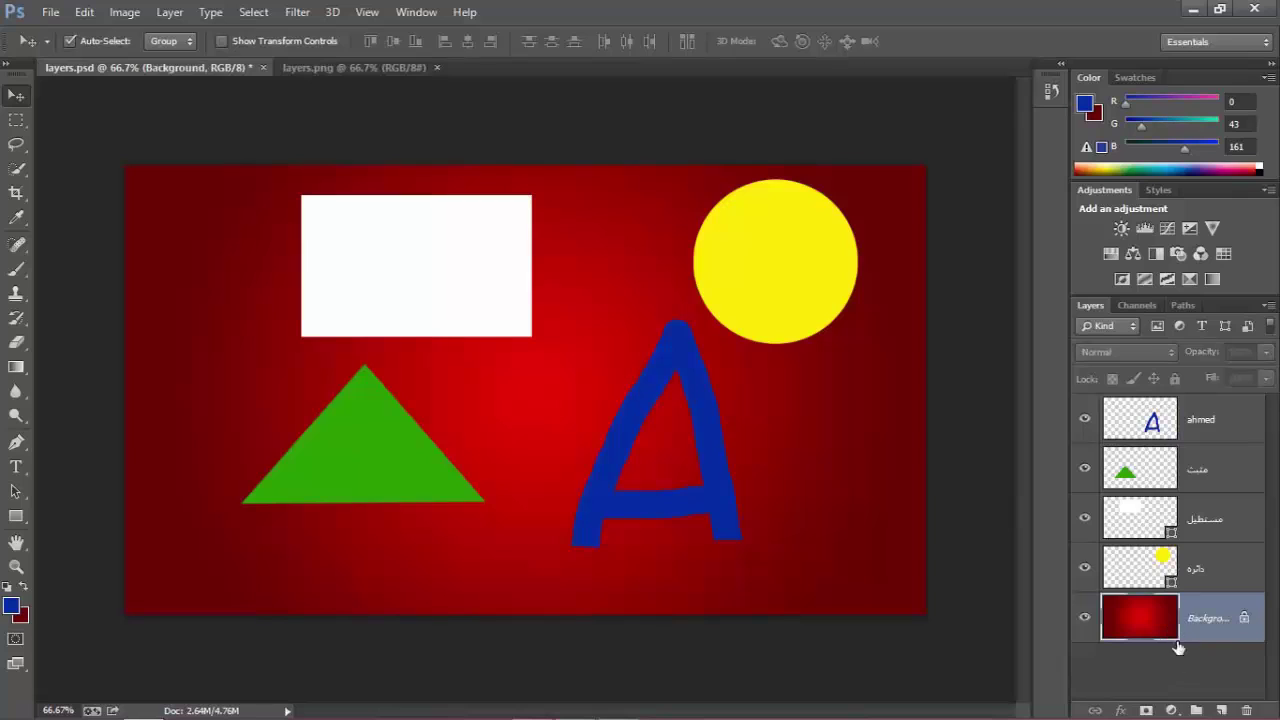
left_click_drag(1246, 618, 1244, 710)
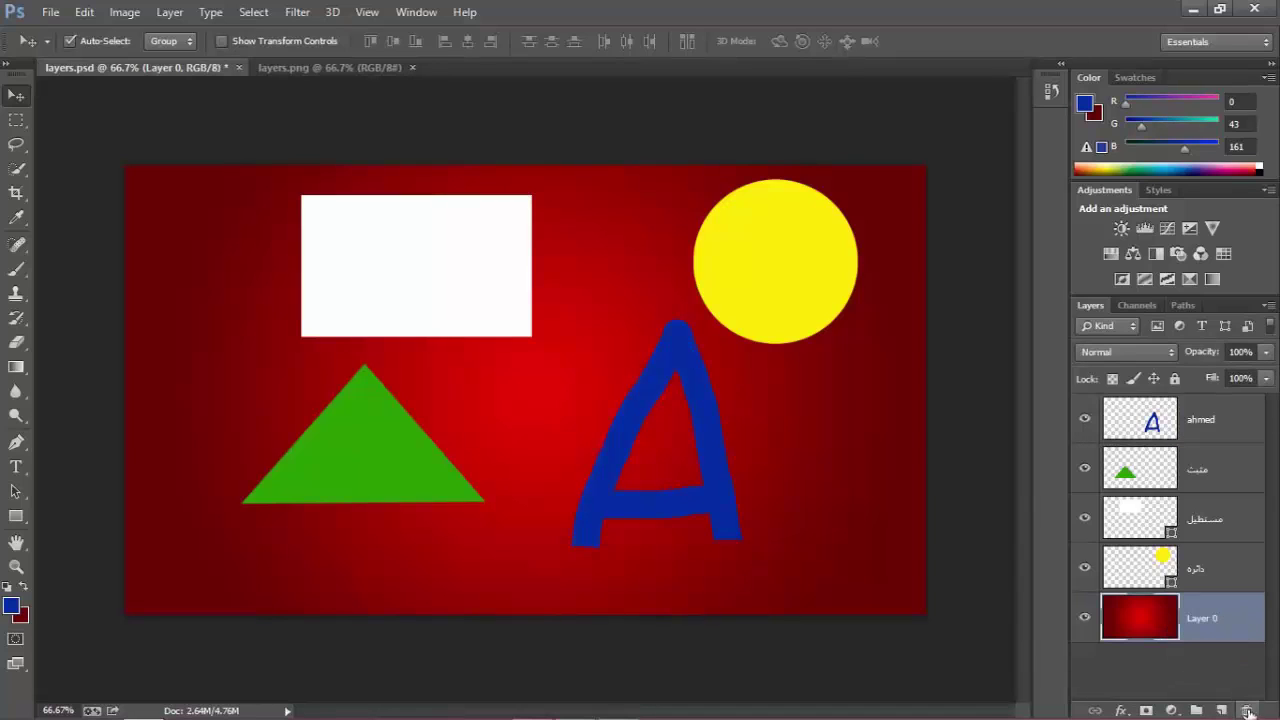
key("ctrl+z")
double_click(1205, 620)
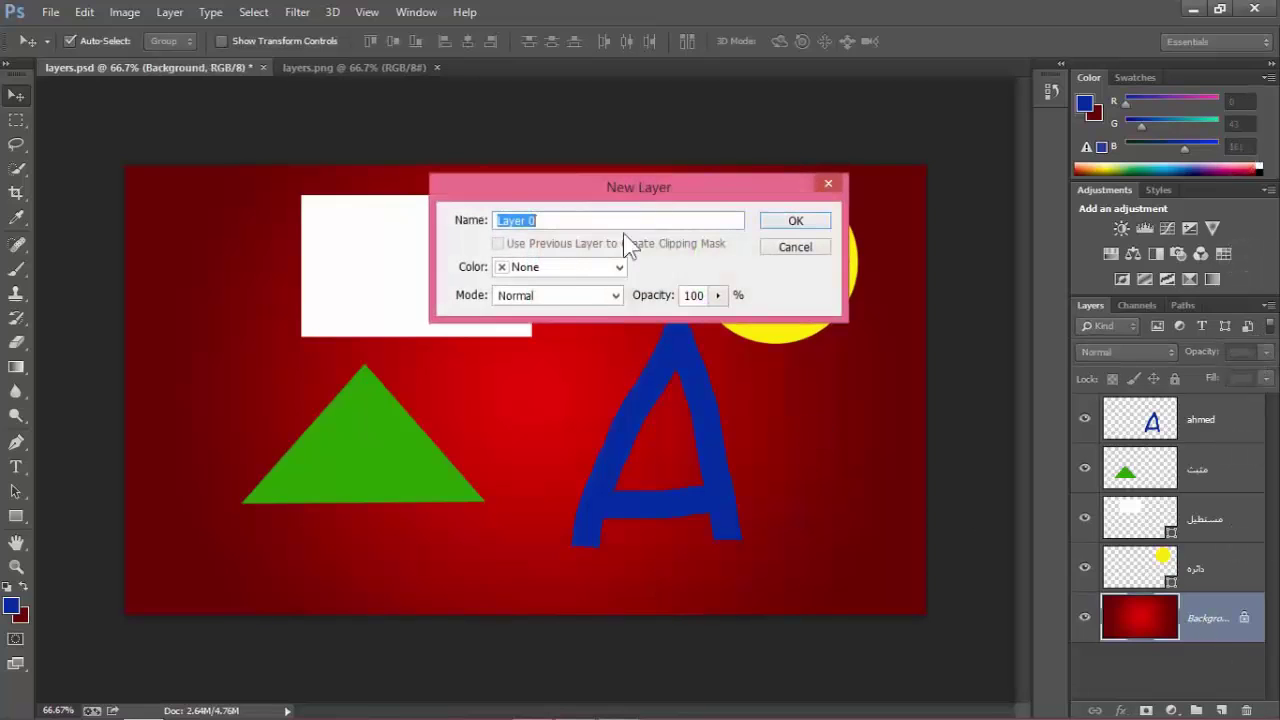
left_click(802, 222)
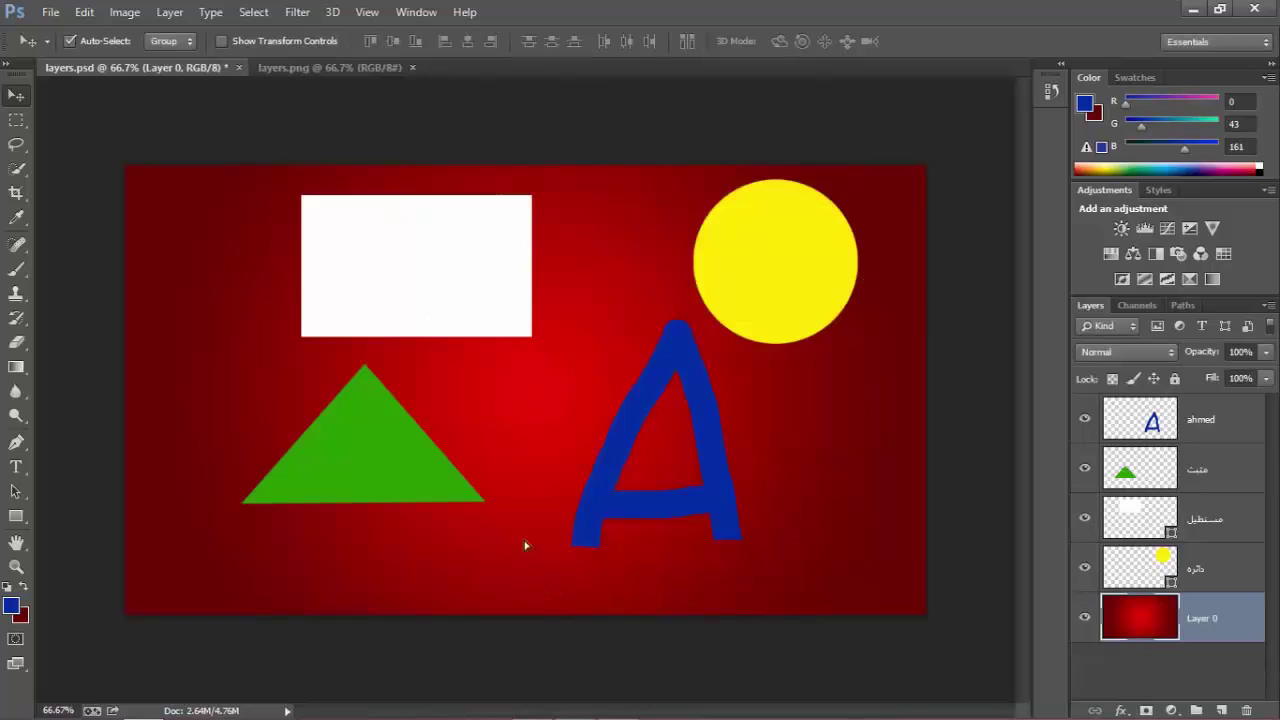
Test-move the red gradient, undo it, and lock all of Layer 0's properties.
left_click_drag(525, 545, 548, 598)
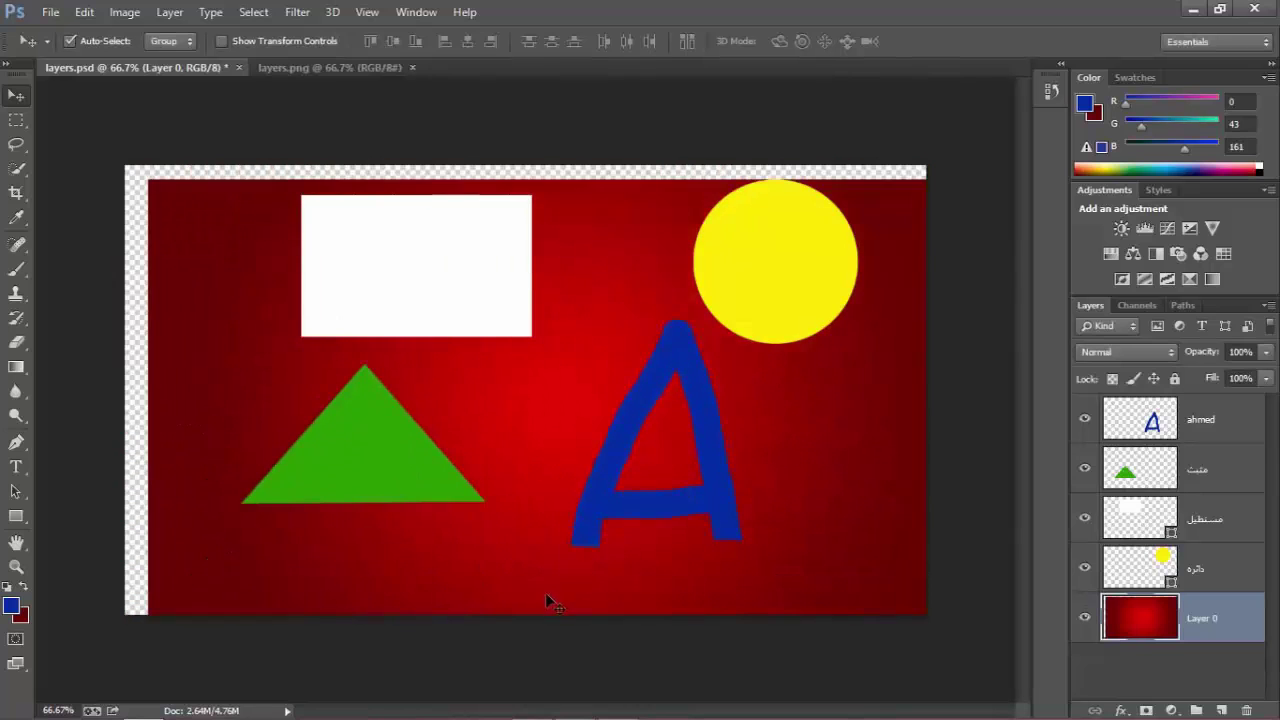
key("ctrl+z")
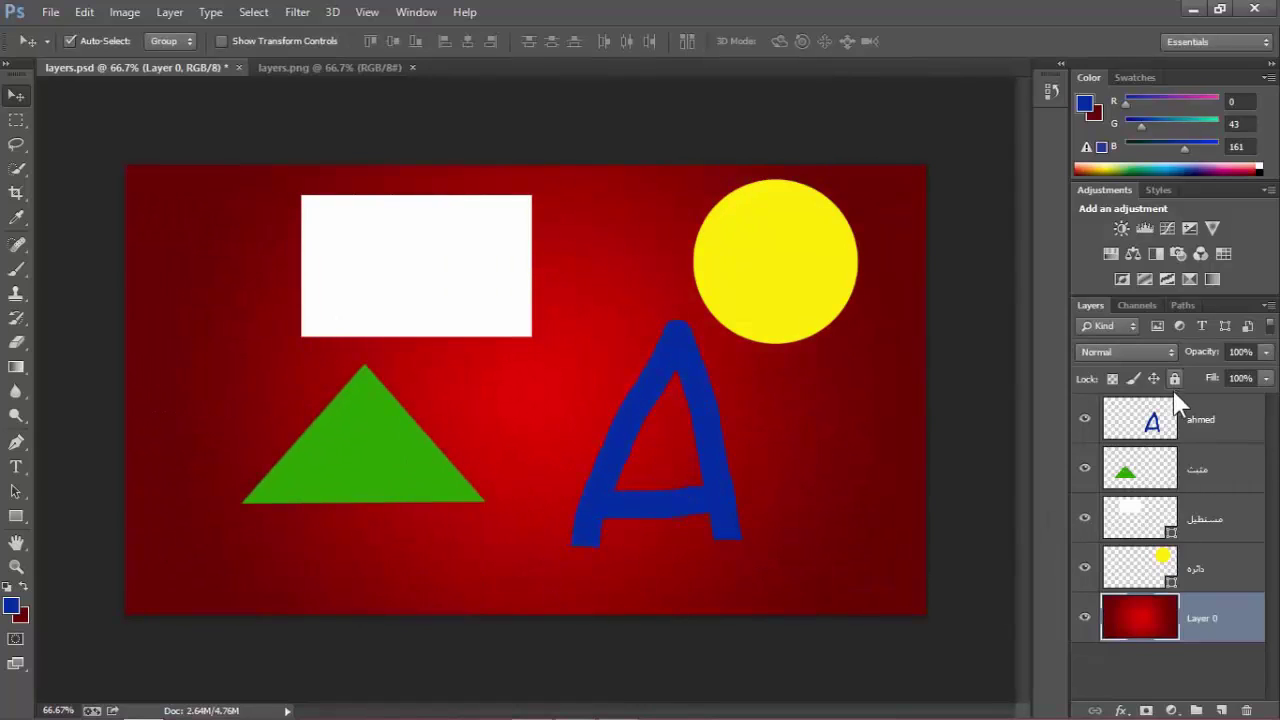
left_click(1175, 378)
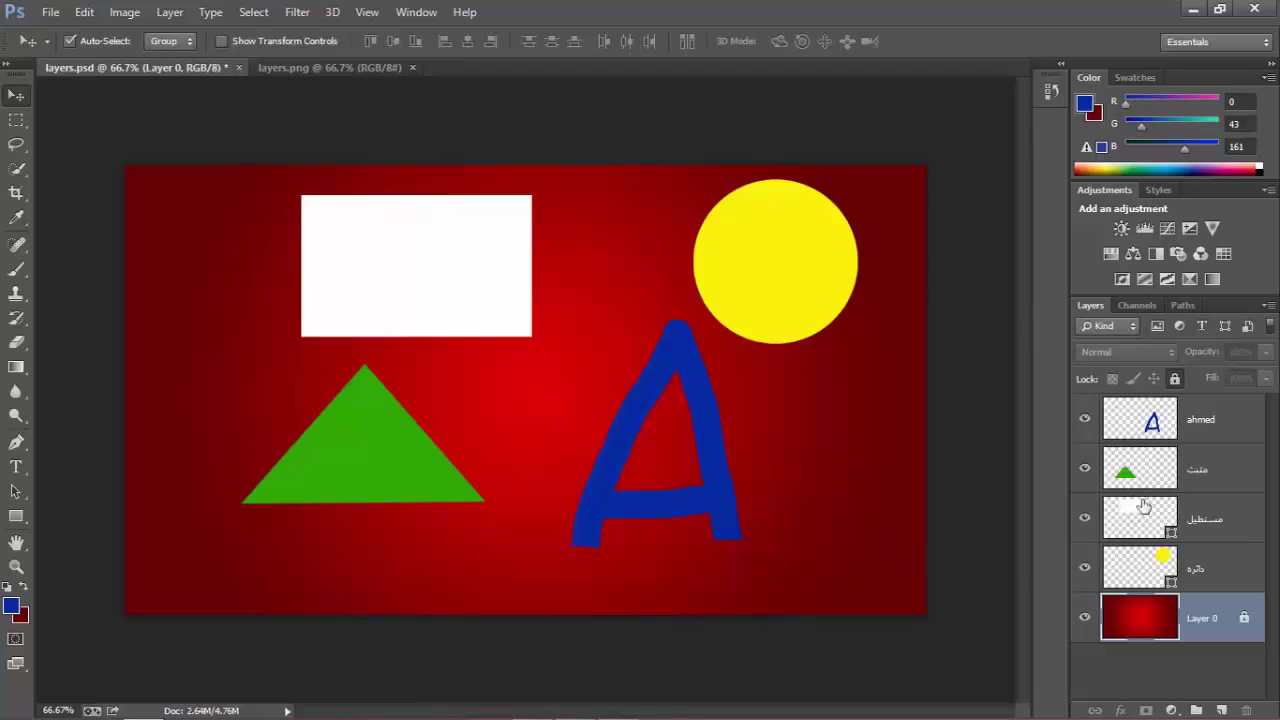
Switch the Layers panel thumbnails to medium, then hide them with No Thumbnails.
right_click(1145, 666)
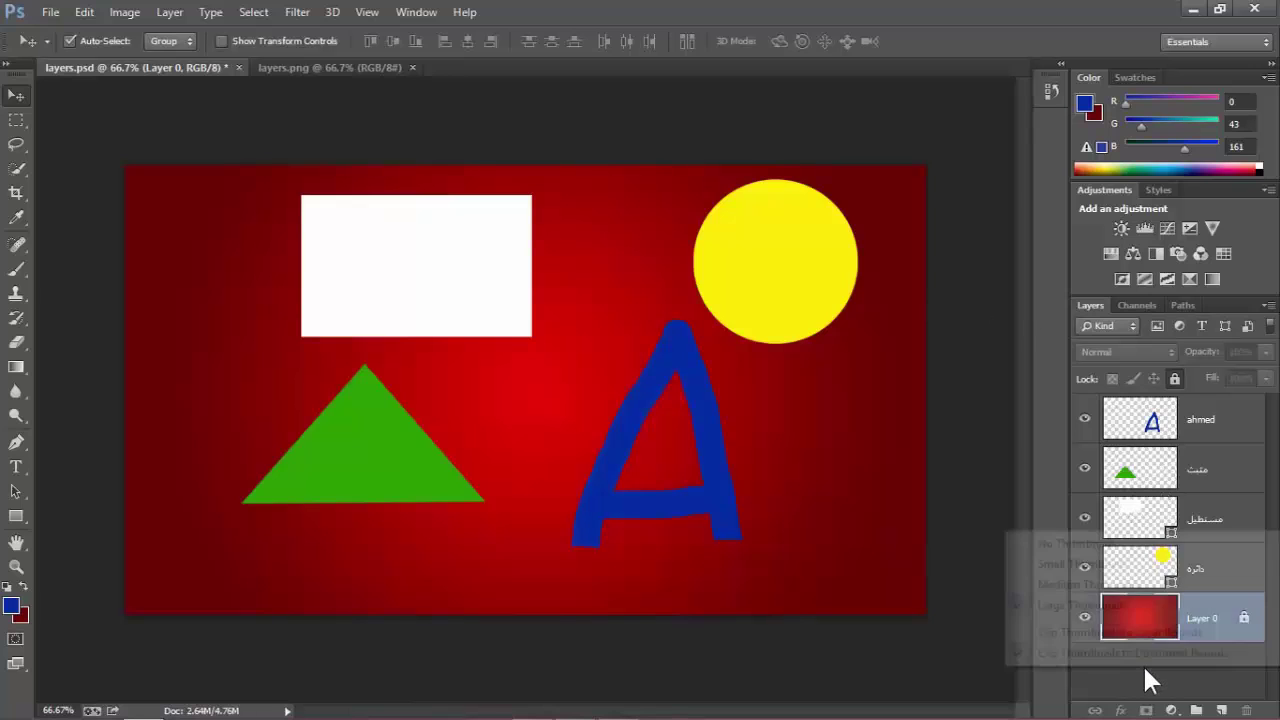
left_click(1118, 585)
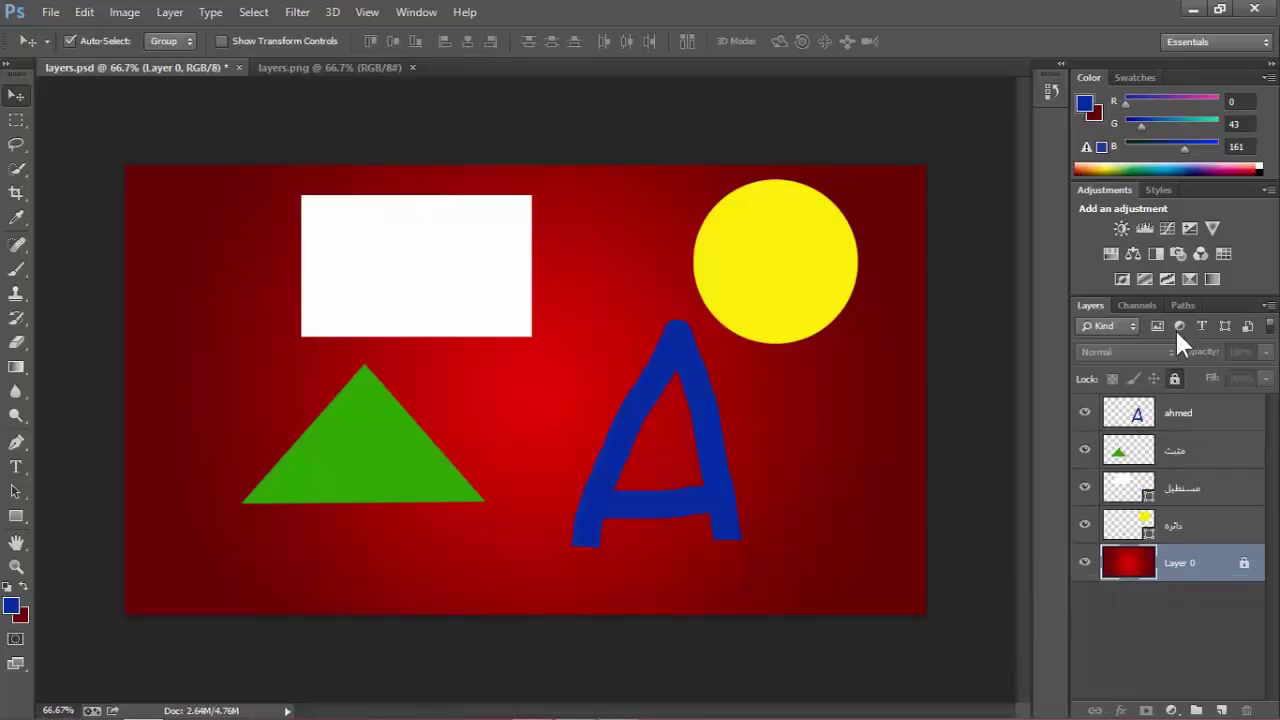
left_click(1171, 600)
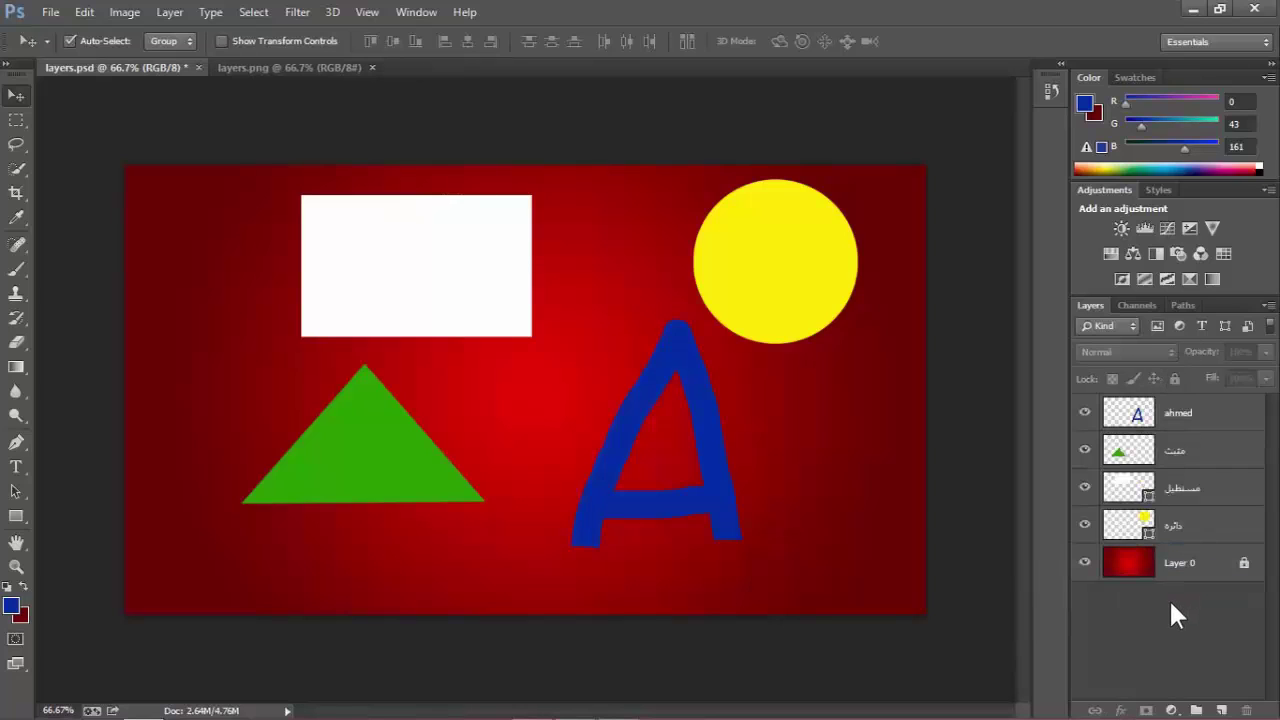
right_click(1155, 634)
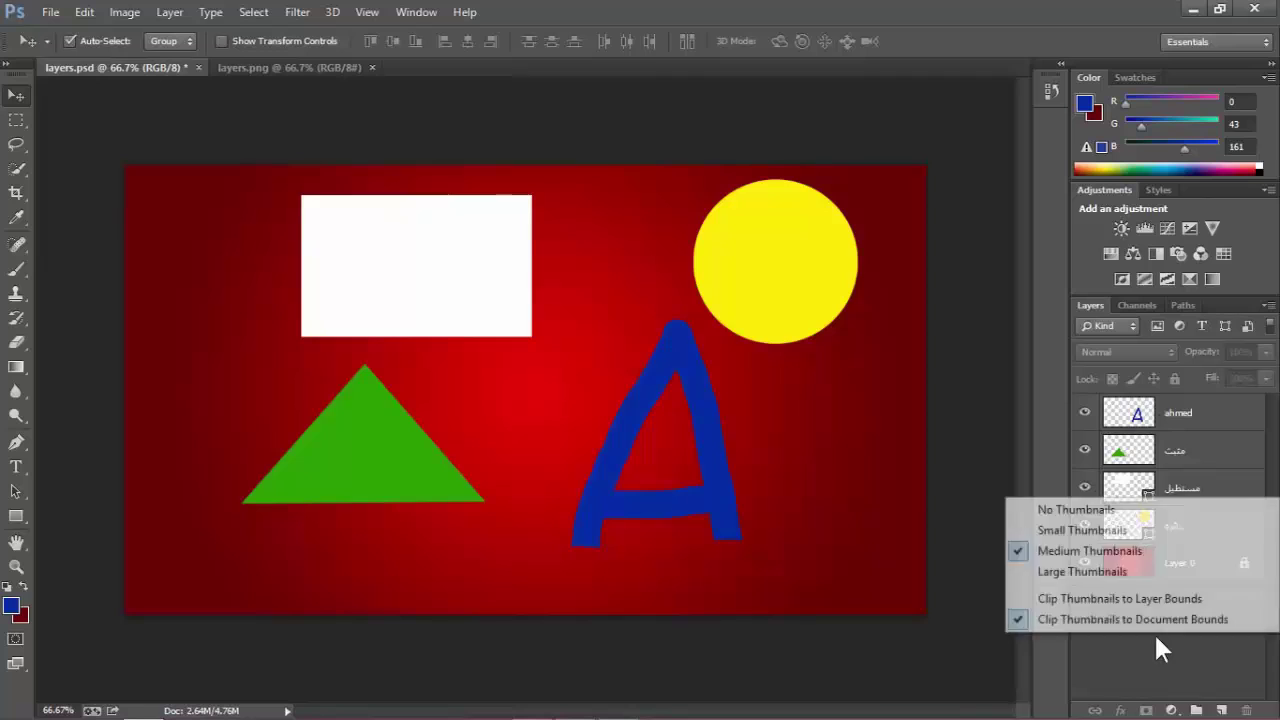
left_click(1130, 520)
Select the ahmed, triangle and rectangle layers in turn.
left_click(1143, 411)
left_click(1145, 430)
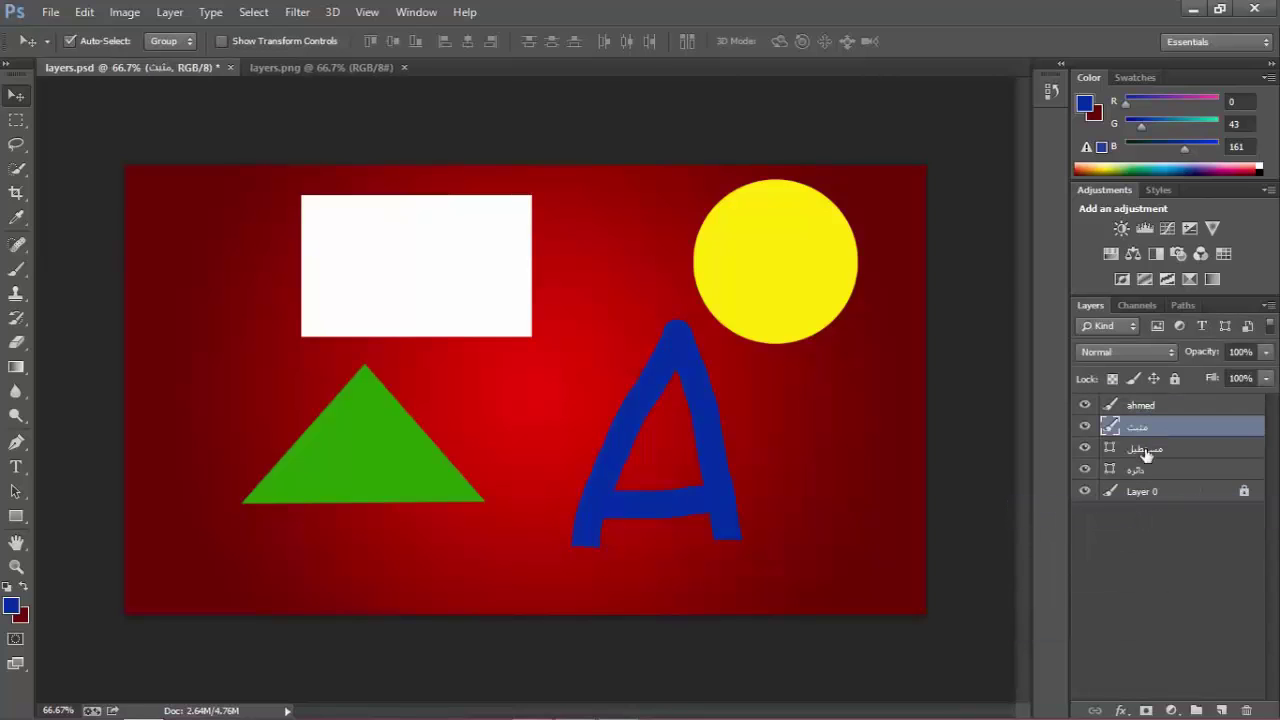
left_click(1145, 448)
Set Small Thumbnails and click through the ahmed, triangle, circle and rectangle layers.
right_click(1144, 545)
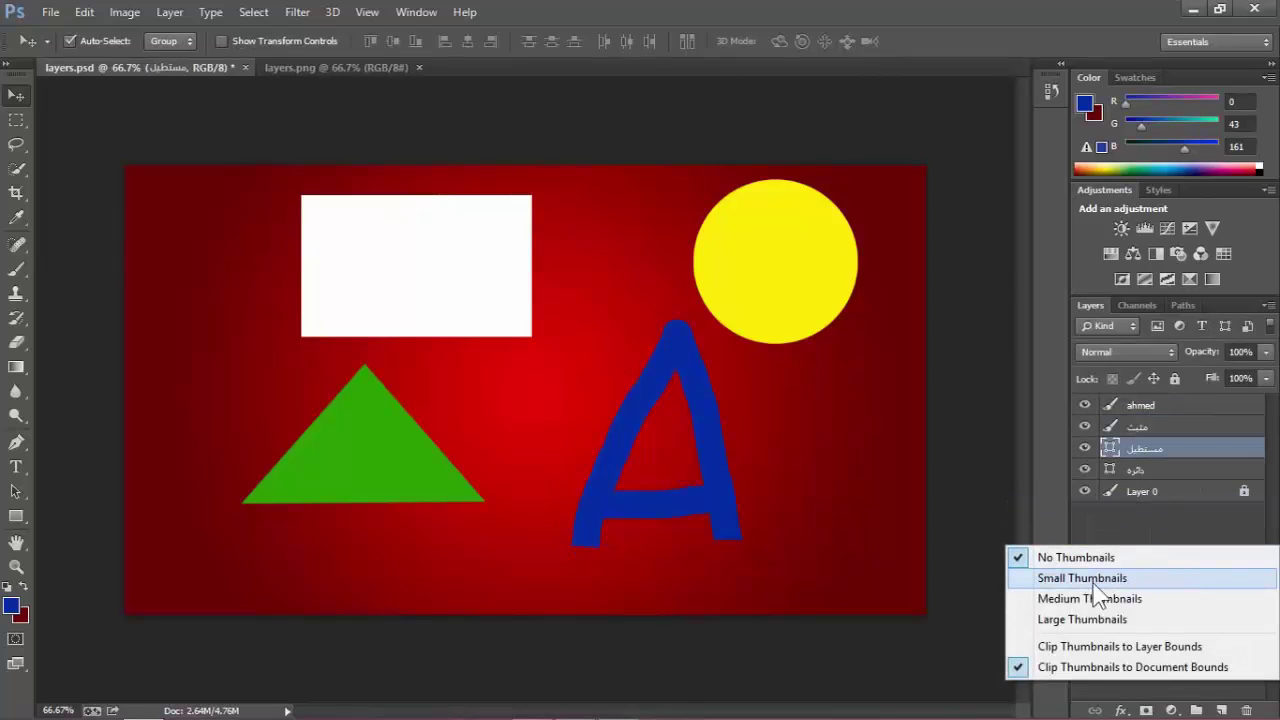
left_click(1096, 580)
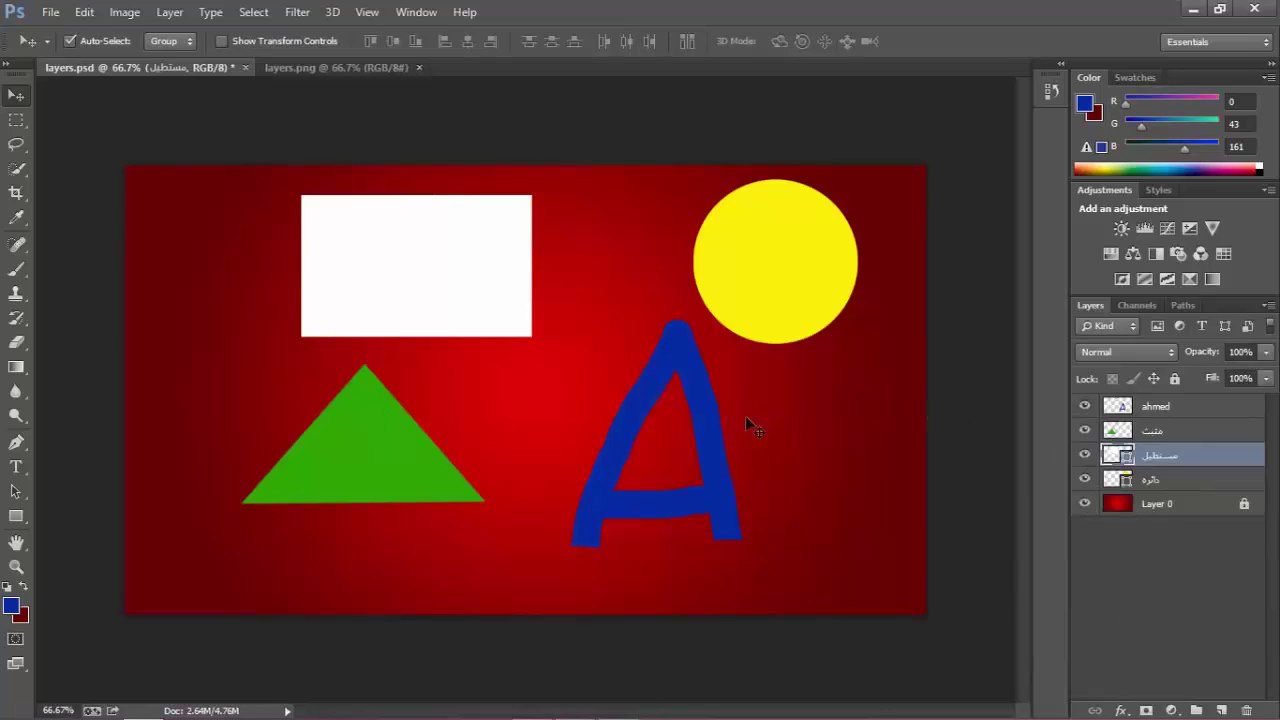
left_click(1160, 411)
left_click(1166, 434)
left_click(1166, 482)
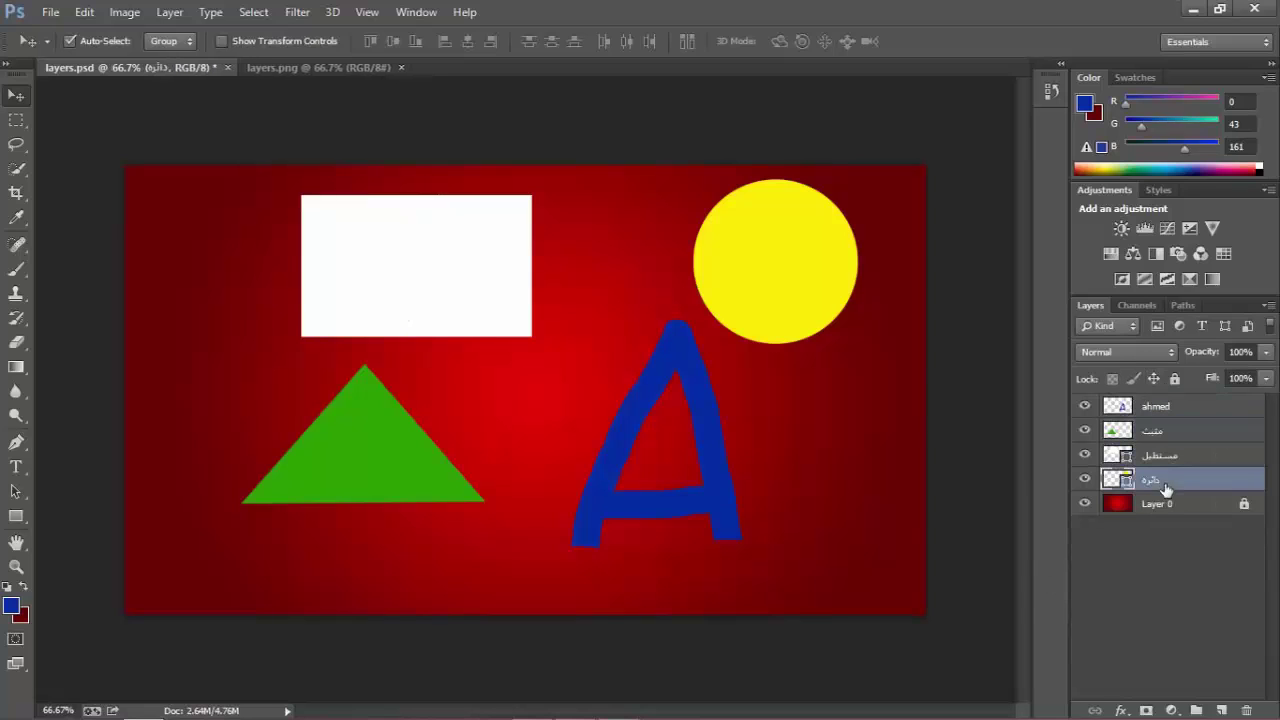
left_click(1162, 462)
left_click(1168, 438)
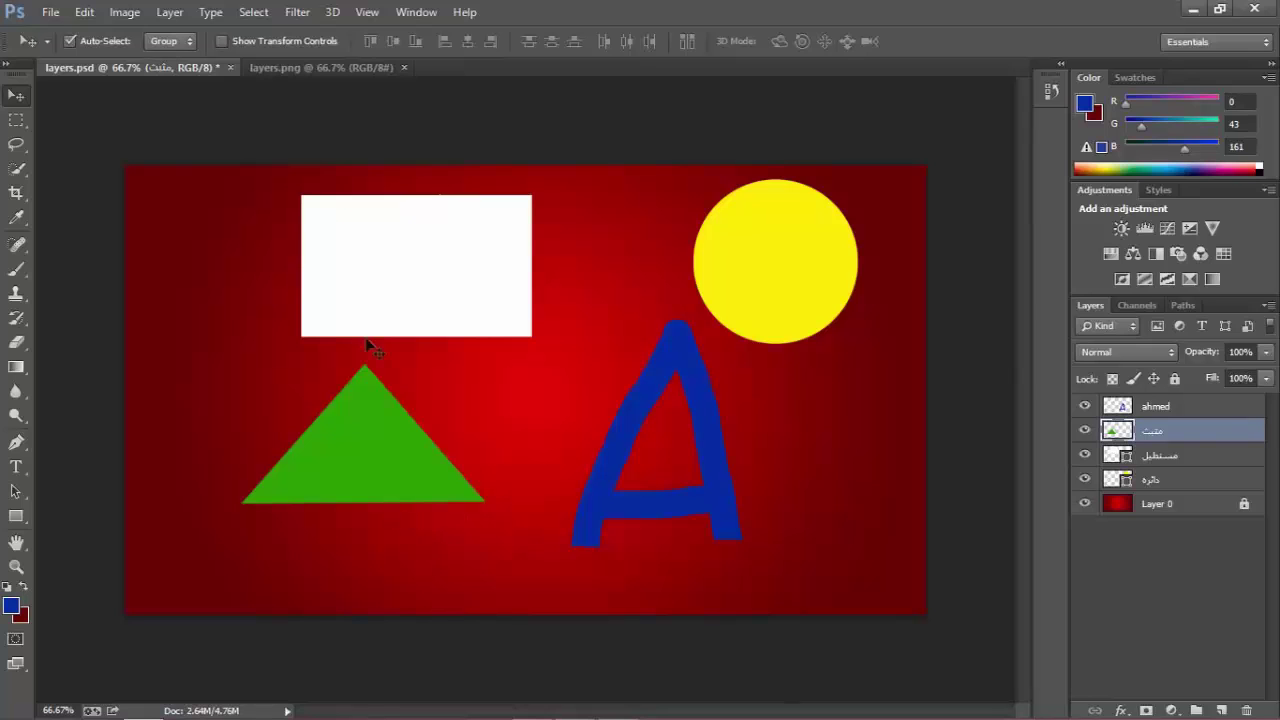
Open IMG_1962 from the Desktop's photos folder via File > Open.
left_click(52, 13)
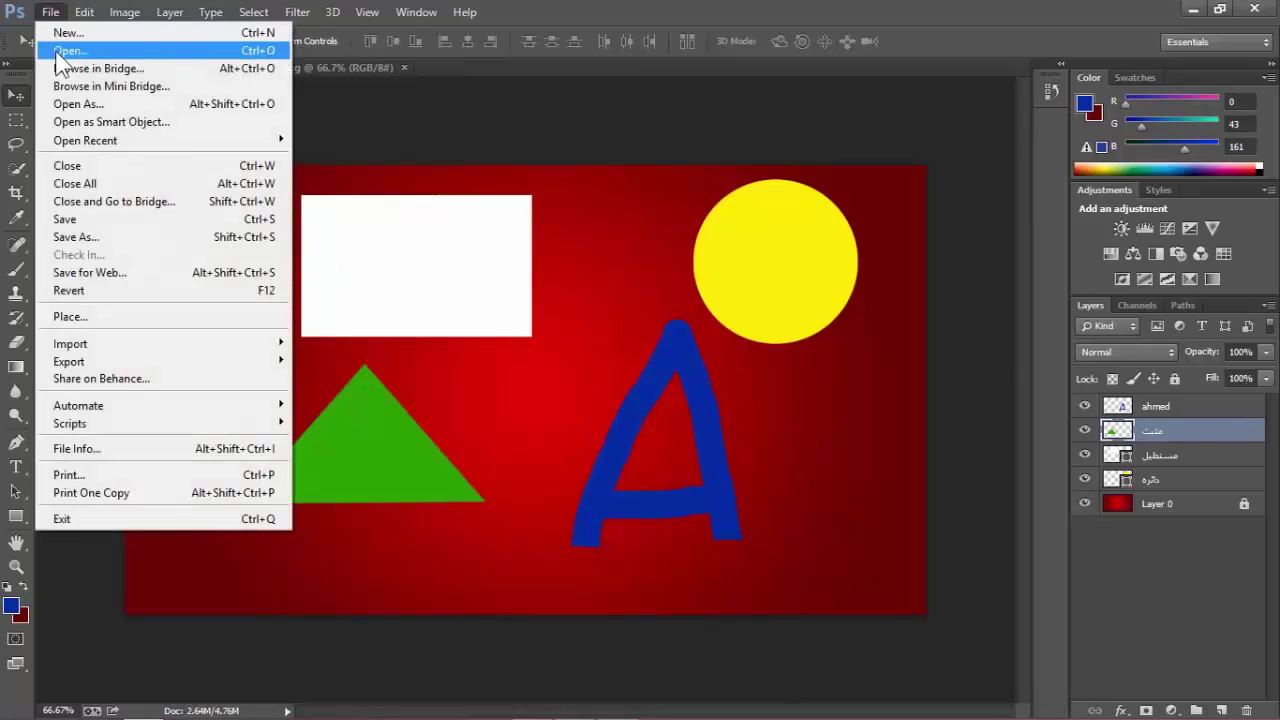
left_click(54, 48)
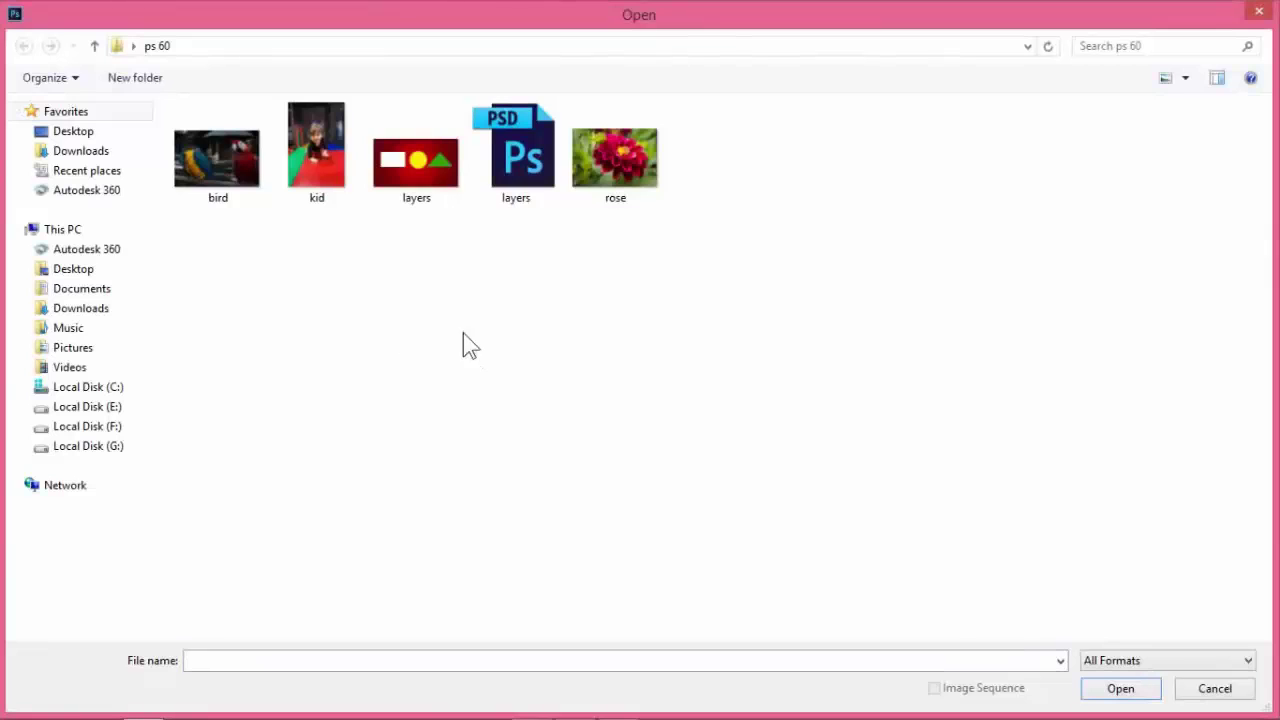
left_click(105, 270)
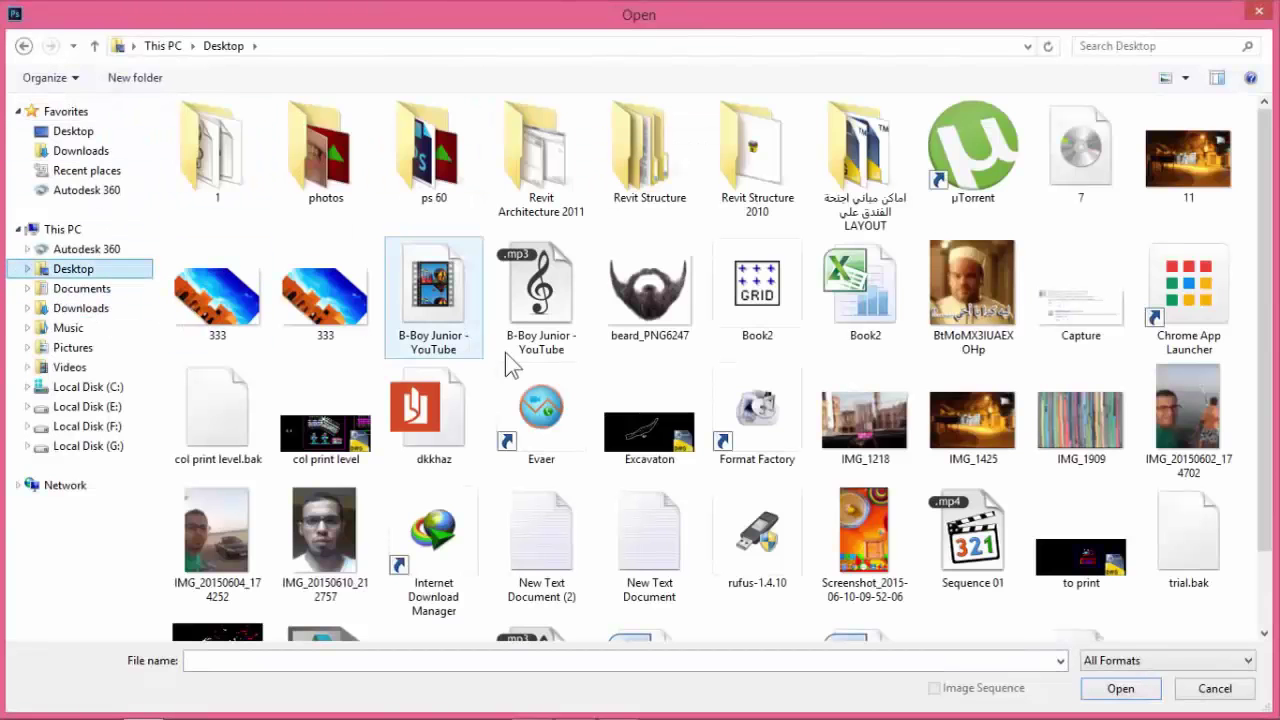
double_click(360, 195)
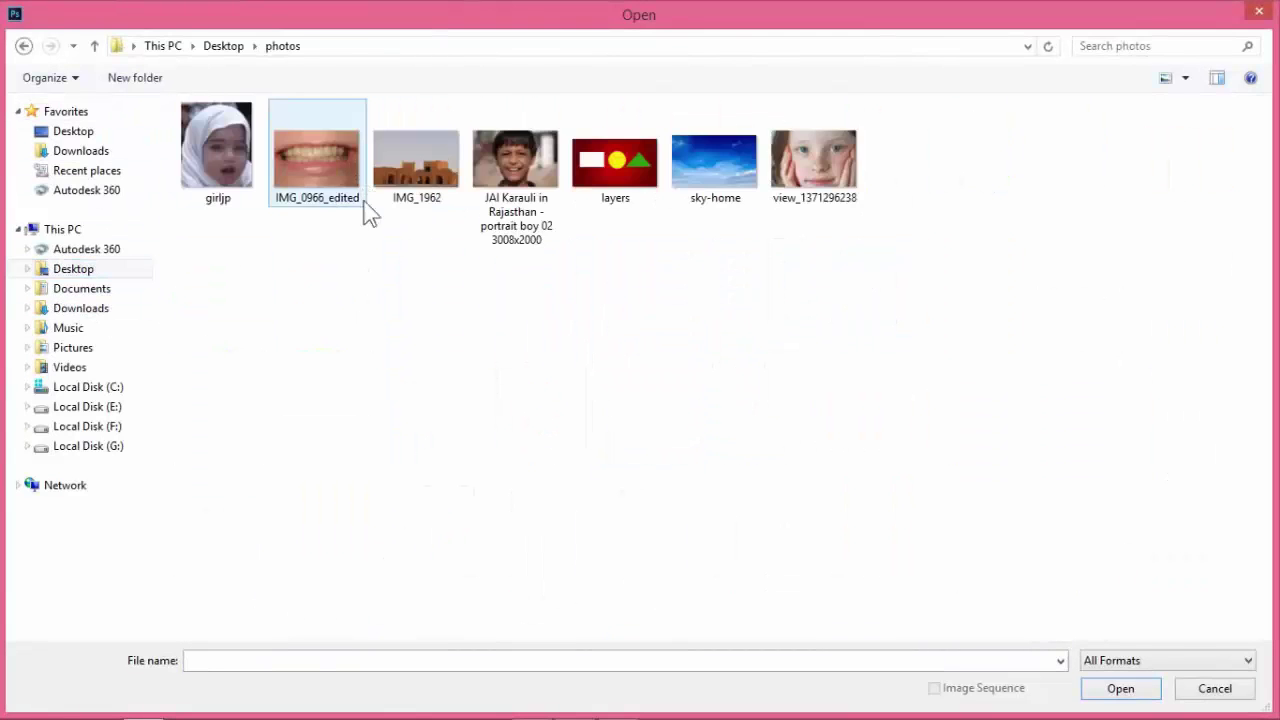
left_click(414, 194)
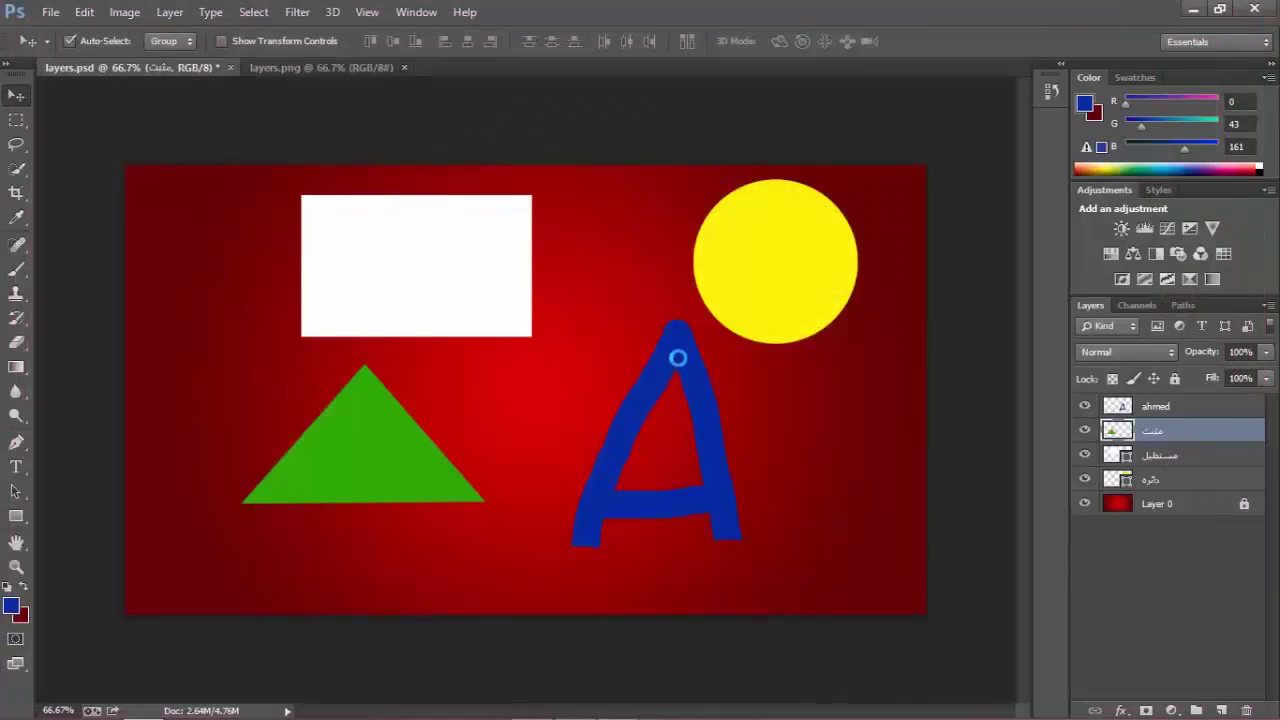
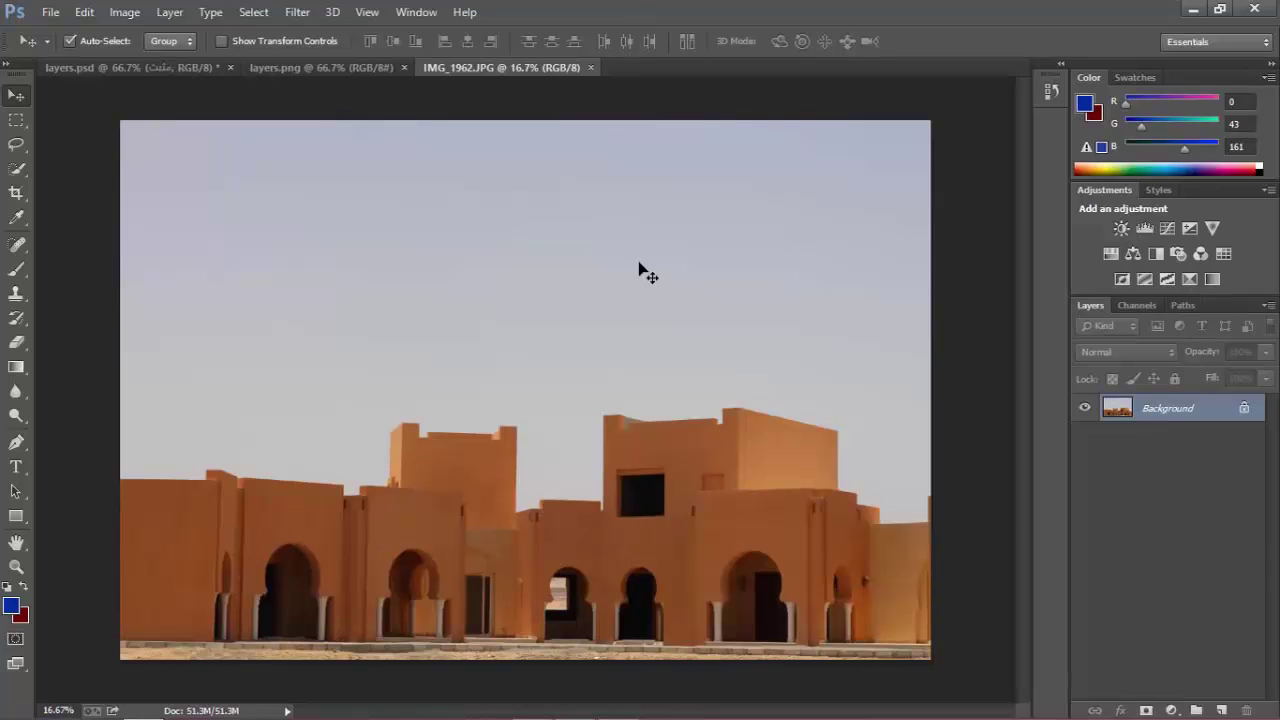
Cycle through the Marquee, Lasso and Quick Selection tools and view the marquee shape variants.
left_click(17, 121)
left_click(16, 143)
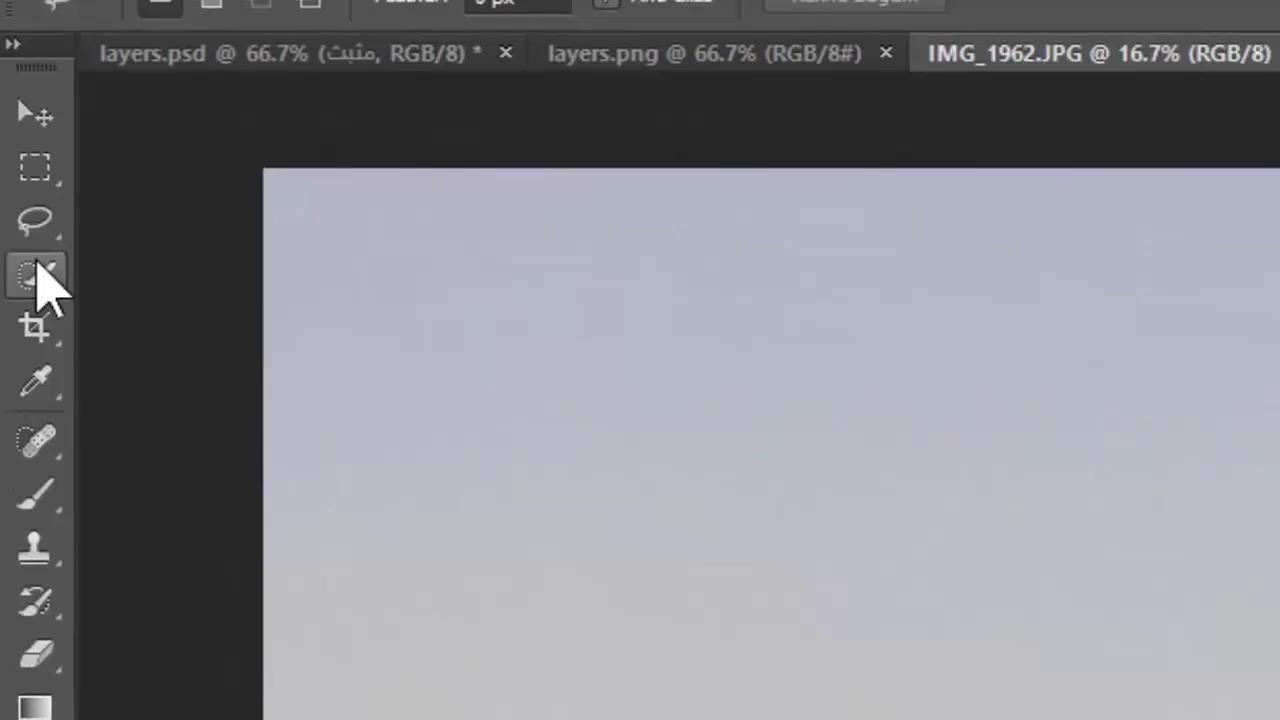
left_click(37, 267)
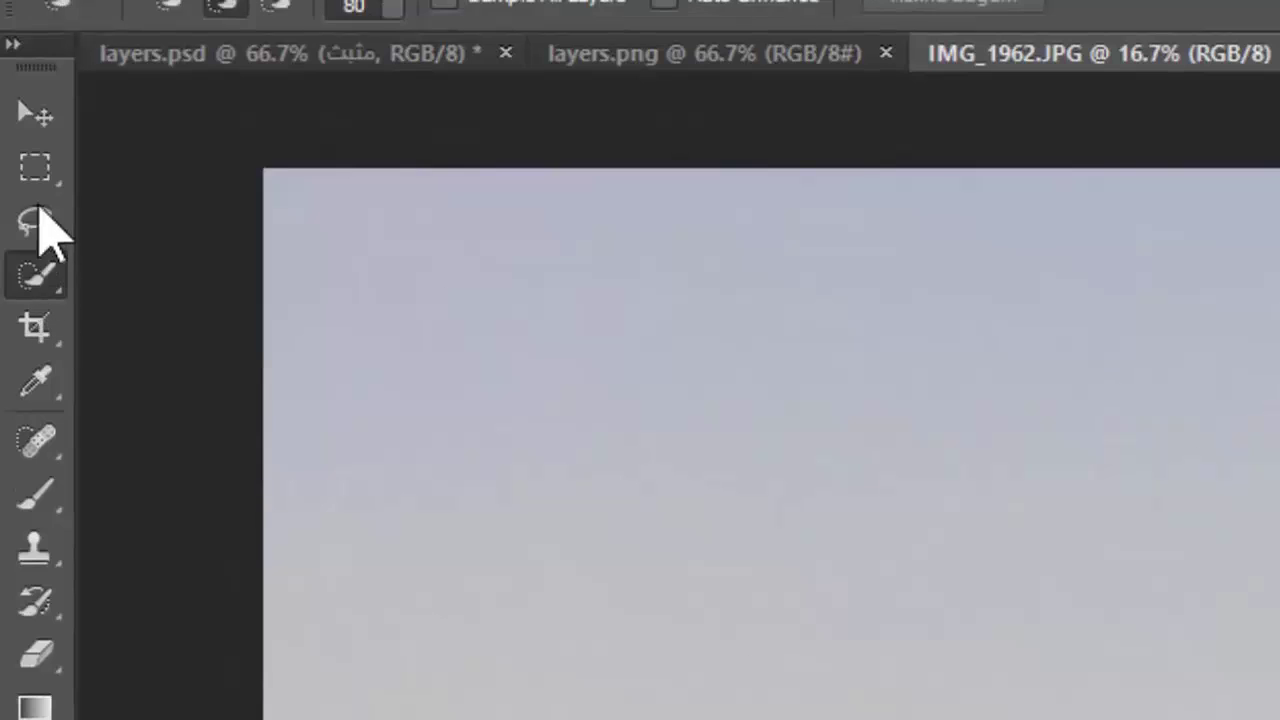
left_click(37, 170)
left_click(40, 217)
left_click(47, 268)
left_click(40, 216)
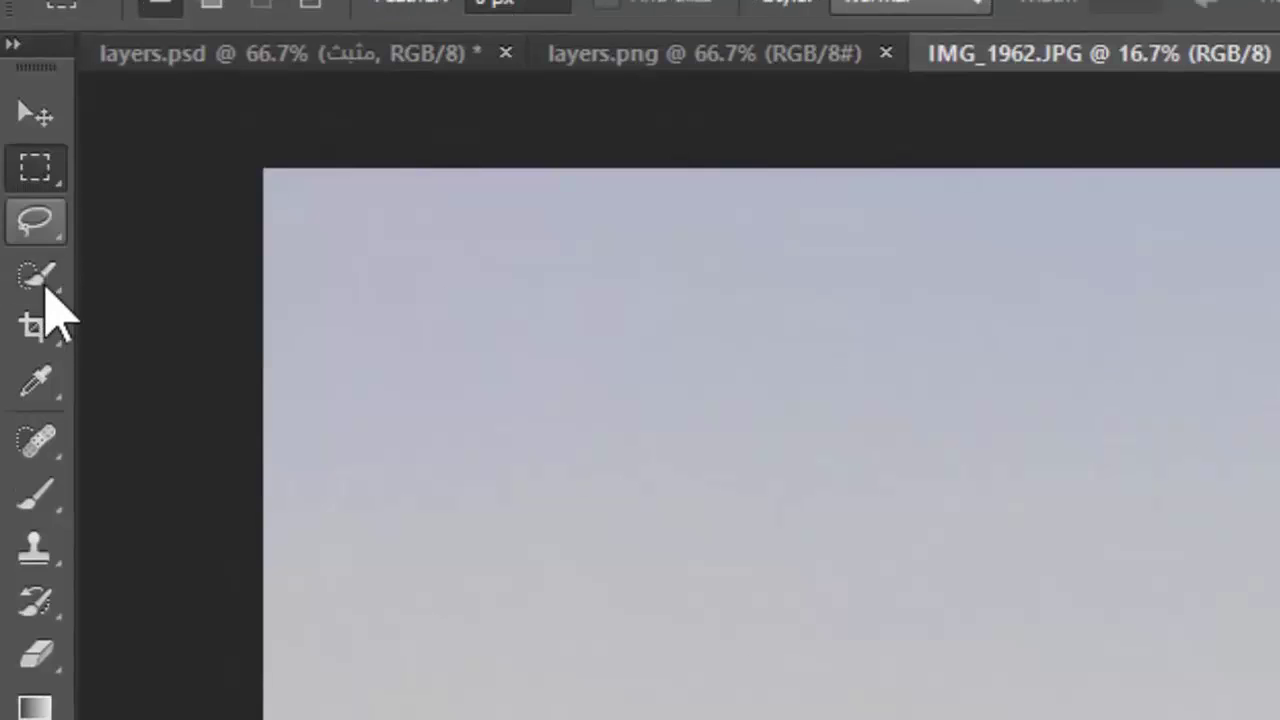
left_click(45, 178)
left_click(47, 177)
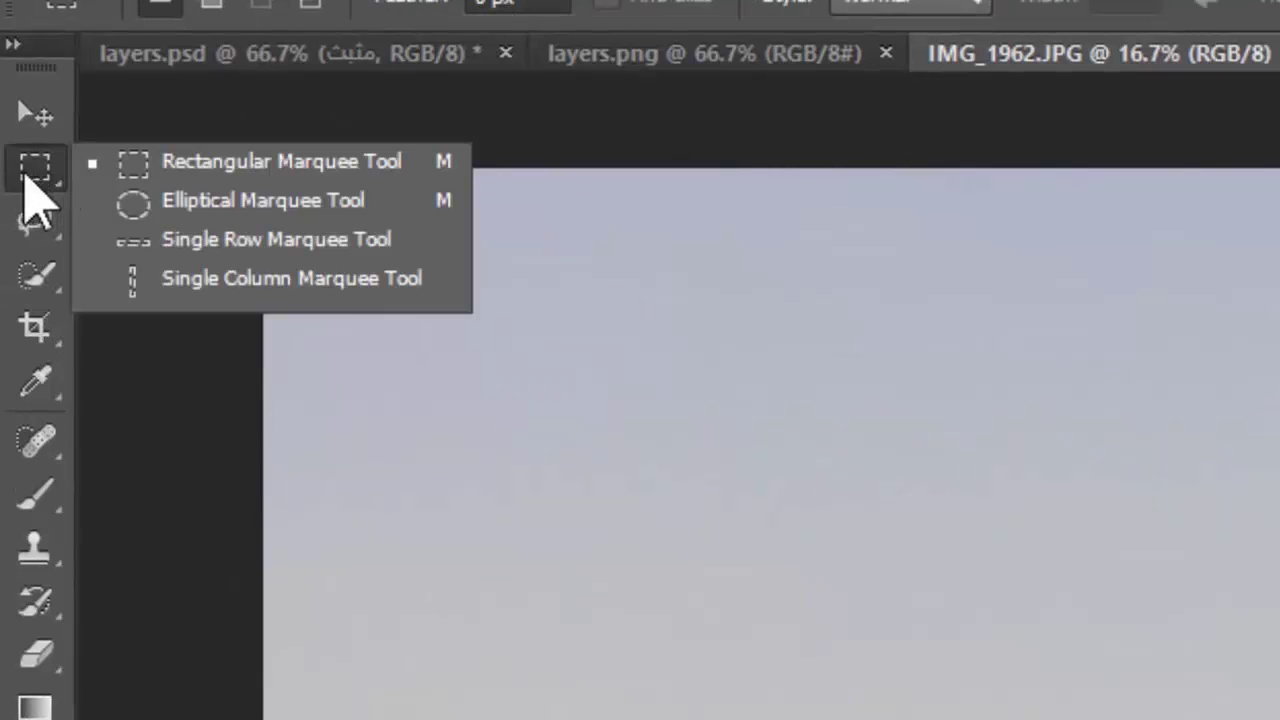
left_click(27, 177)
left_click(52, 186)
left_click(43, 180)
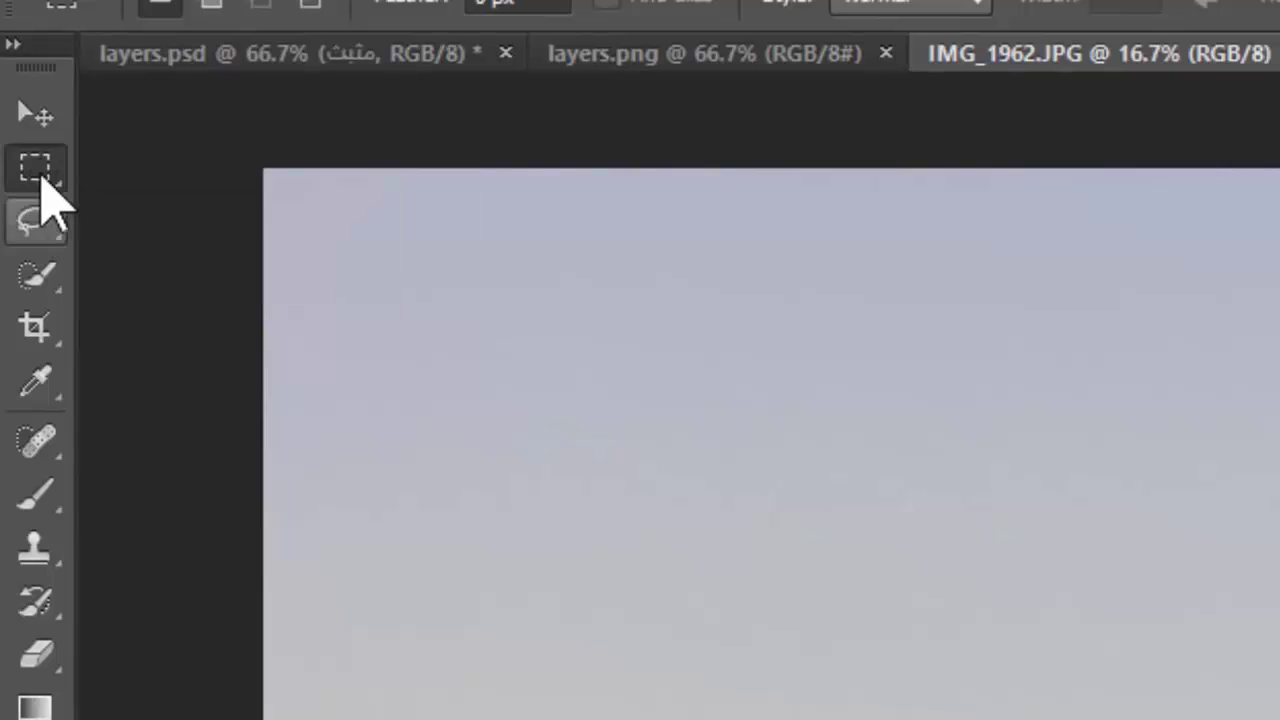
left_click(60, 192)
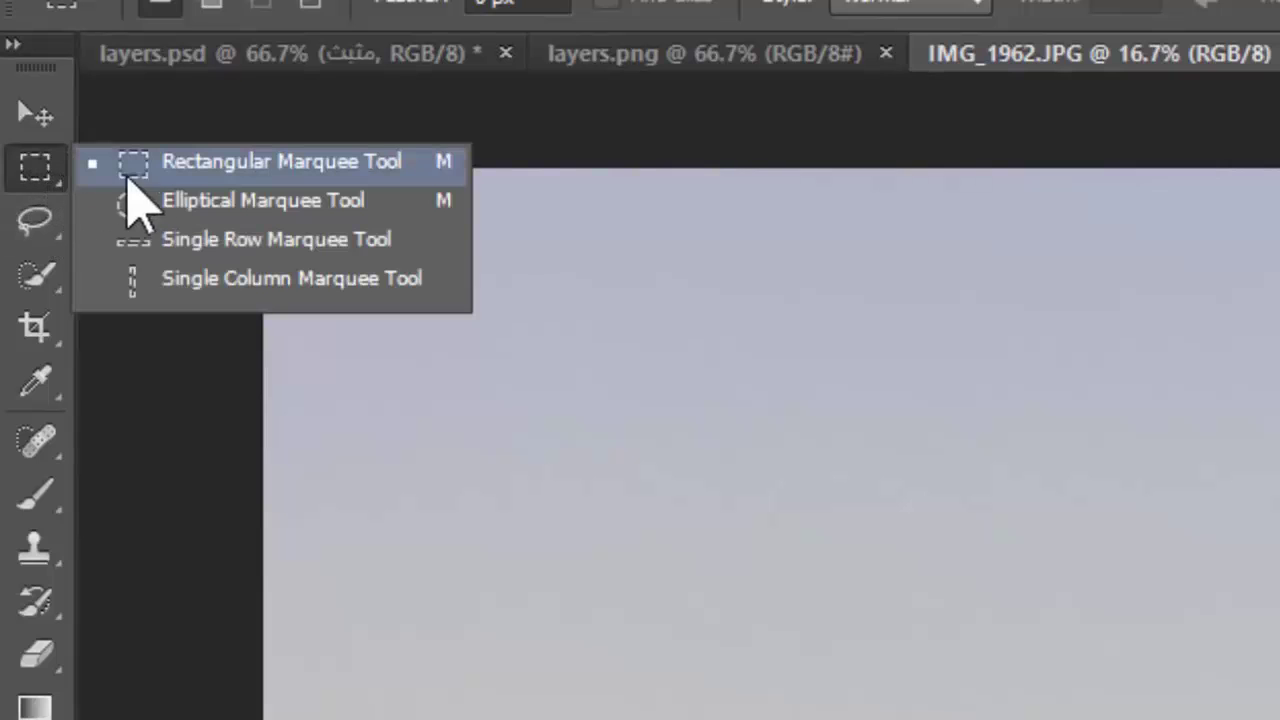
Try the Polygonal and Magnetic Lasso variants, then settle on the Quick Selection Tool.
left_click(40, 225)
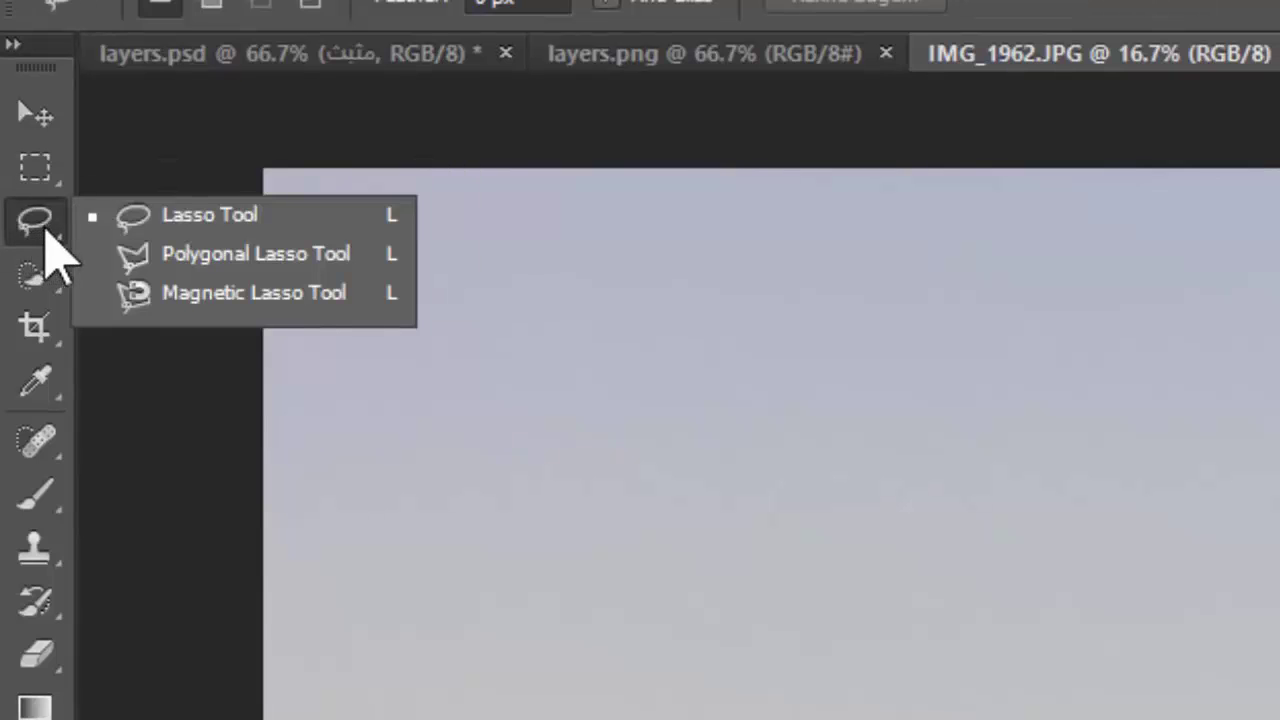
left_click(256, 268)
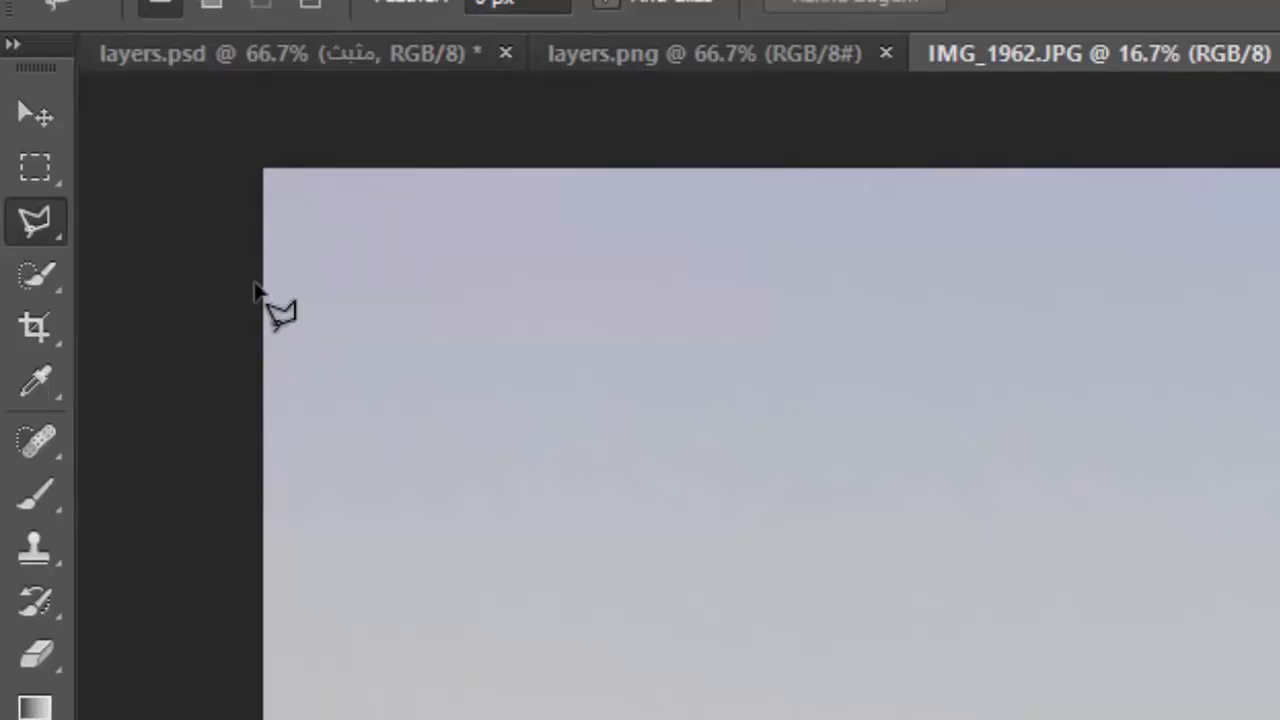
left_click(60, 222)
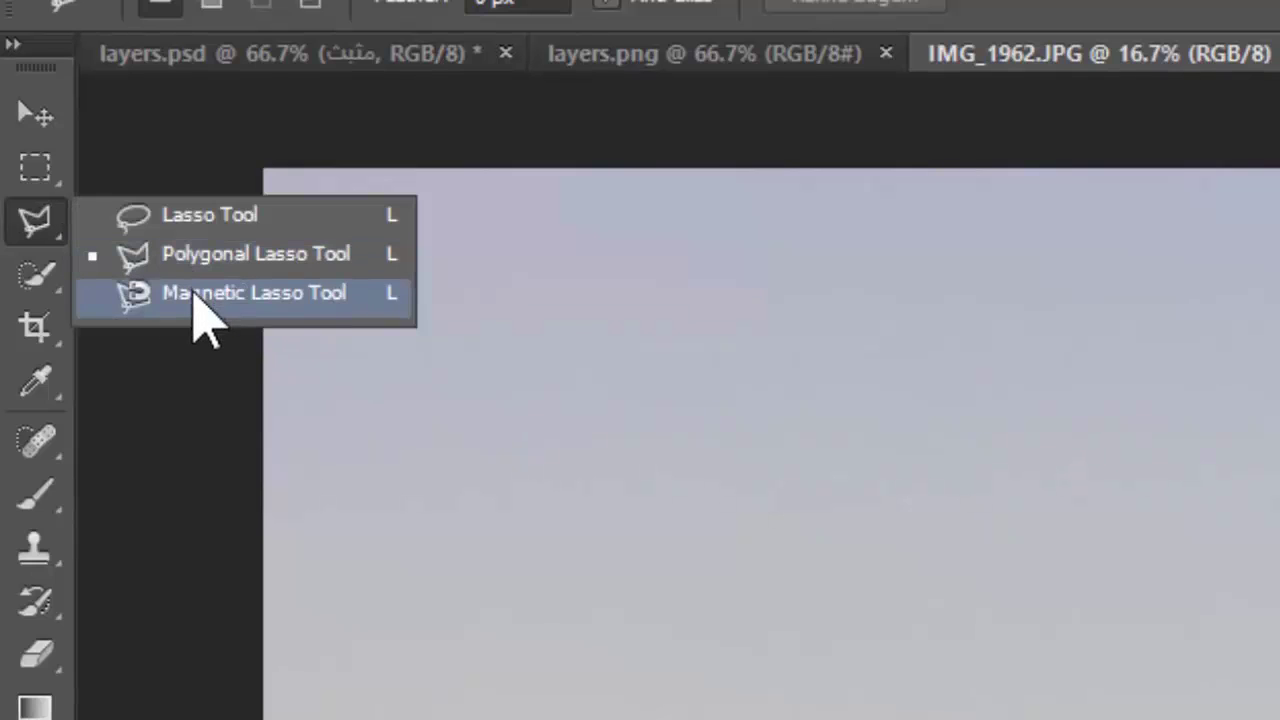
left_click(200, 294)
left_click(36, 276)
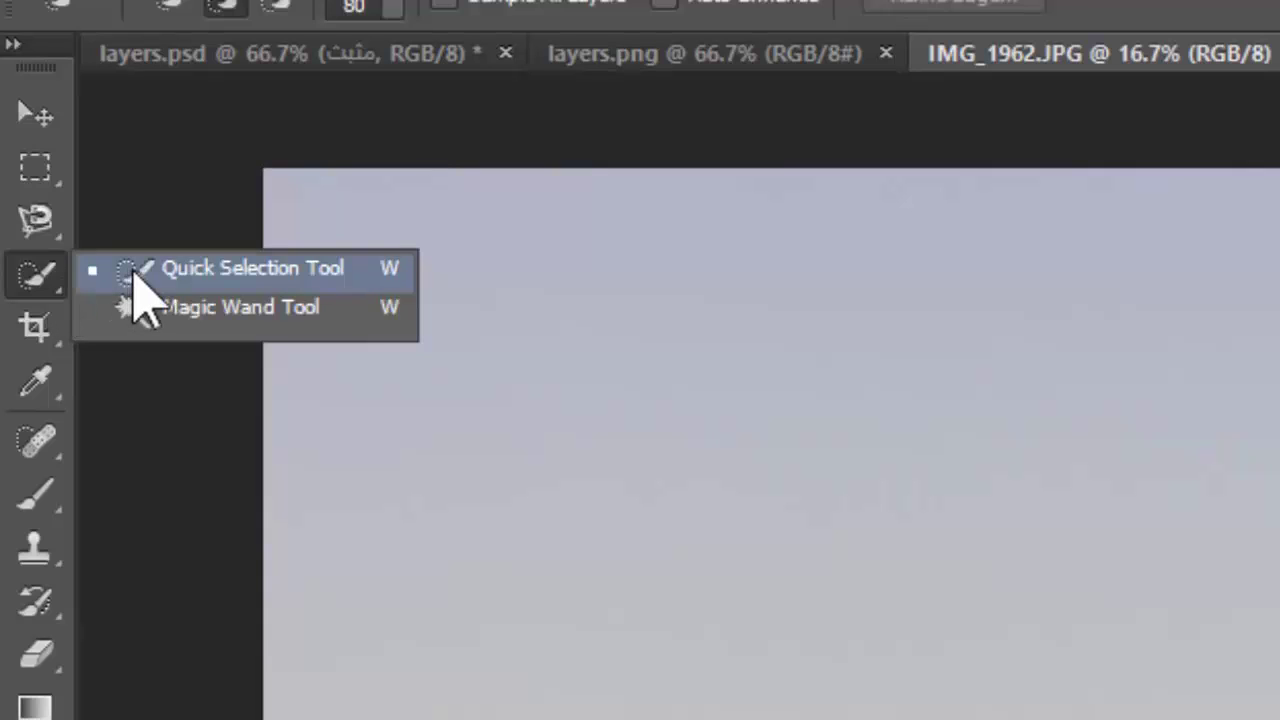
left_click(325, 270)
left_click(36, 276)
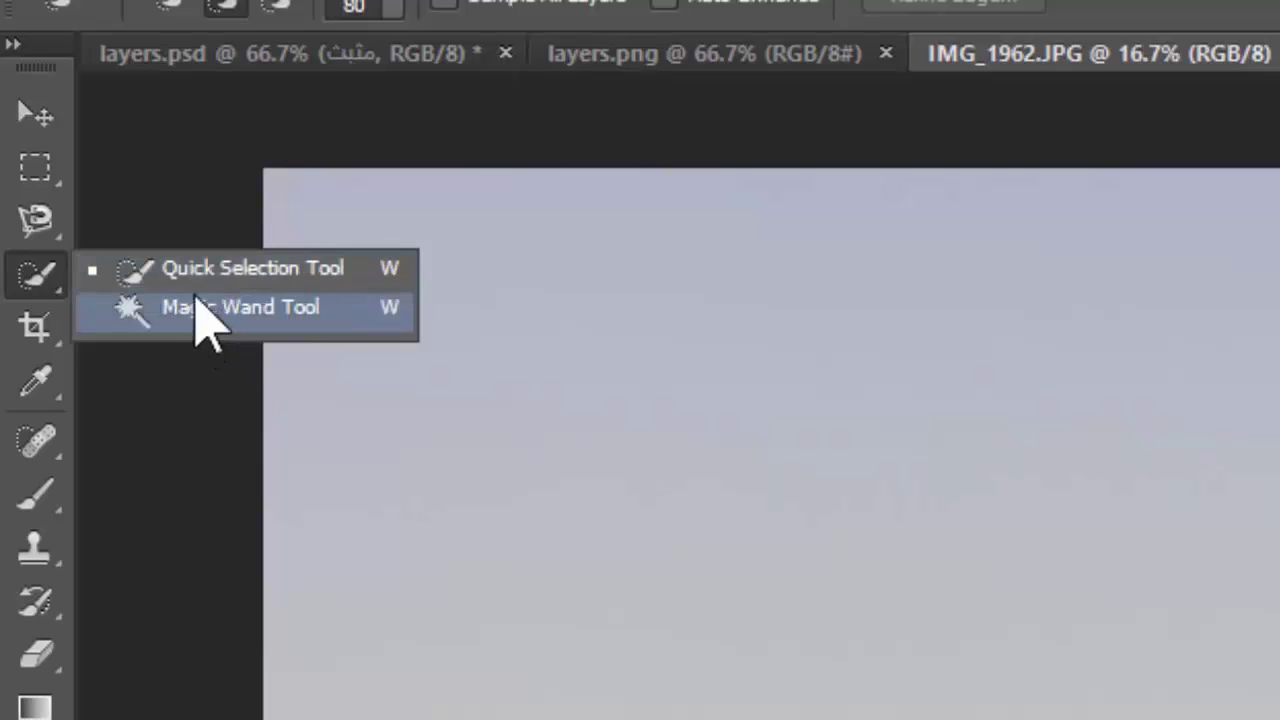
left_click(48, 285)
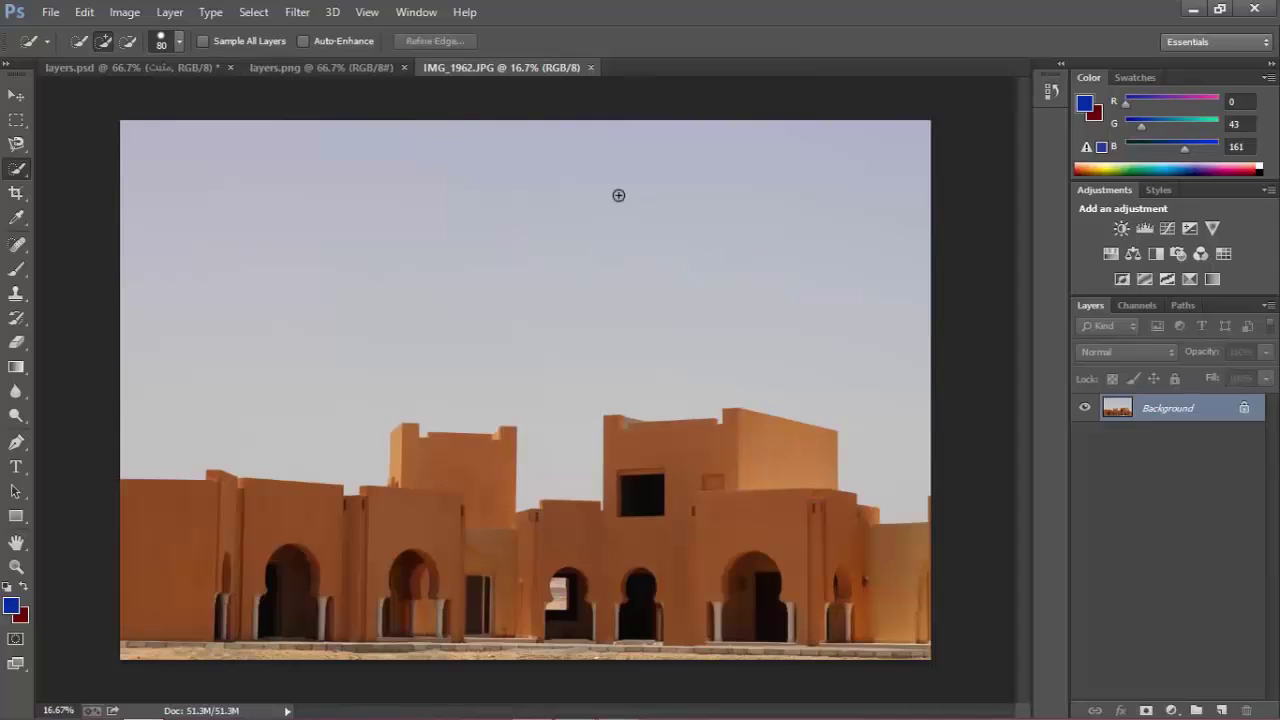
right_click(14, 168)
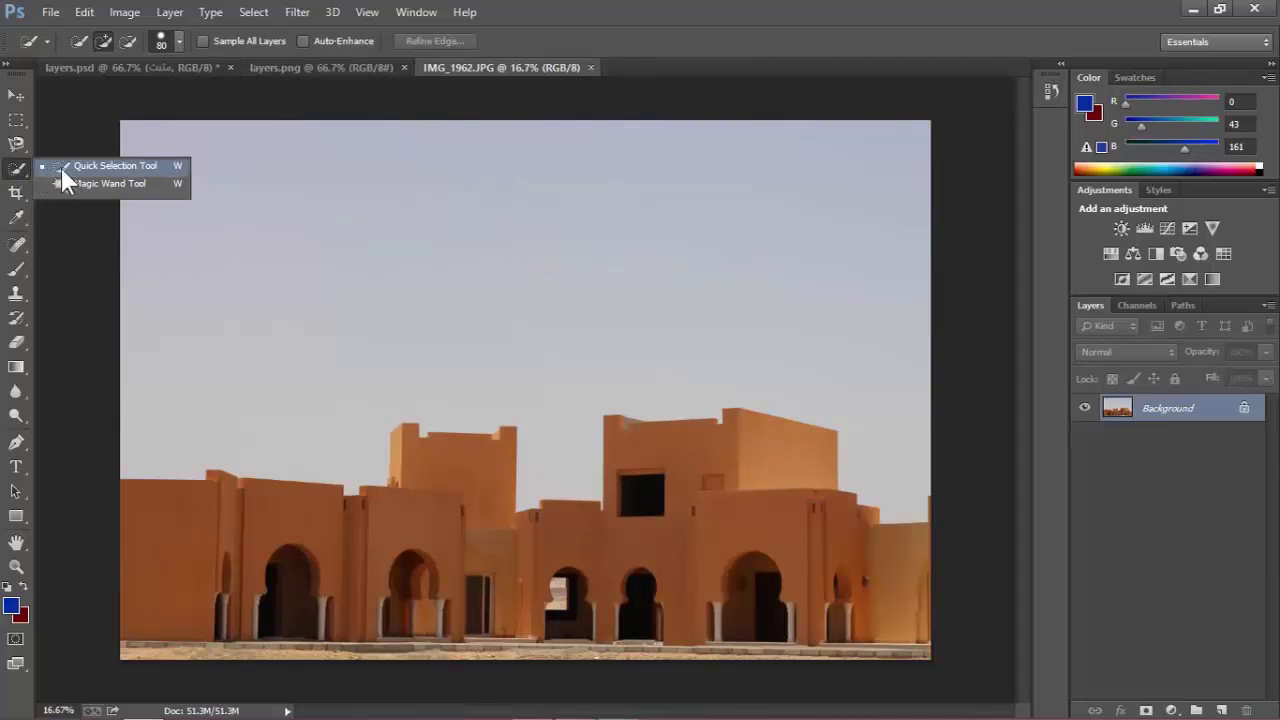
left_click(126, 168)
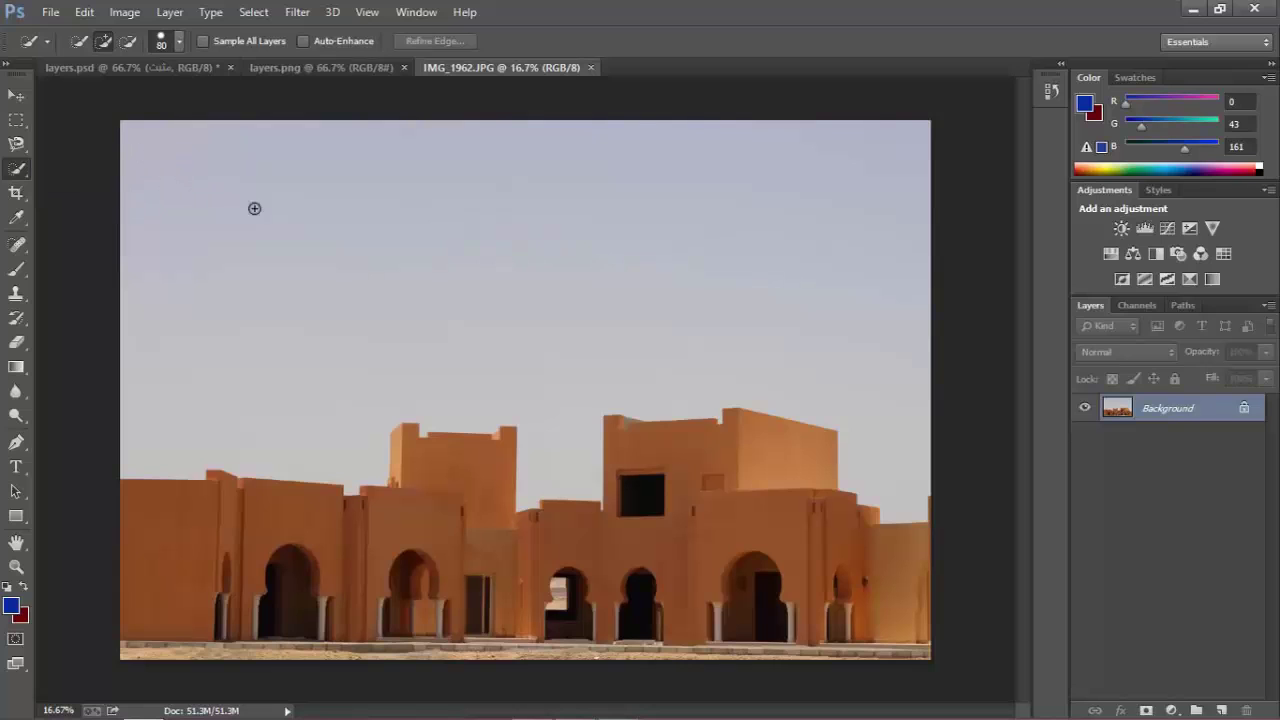
mouse_move(254, 208)
left_mouse_down()
mouse_move(520, 261)
mouse_move(912, 309)
left_mouse_up()
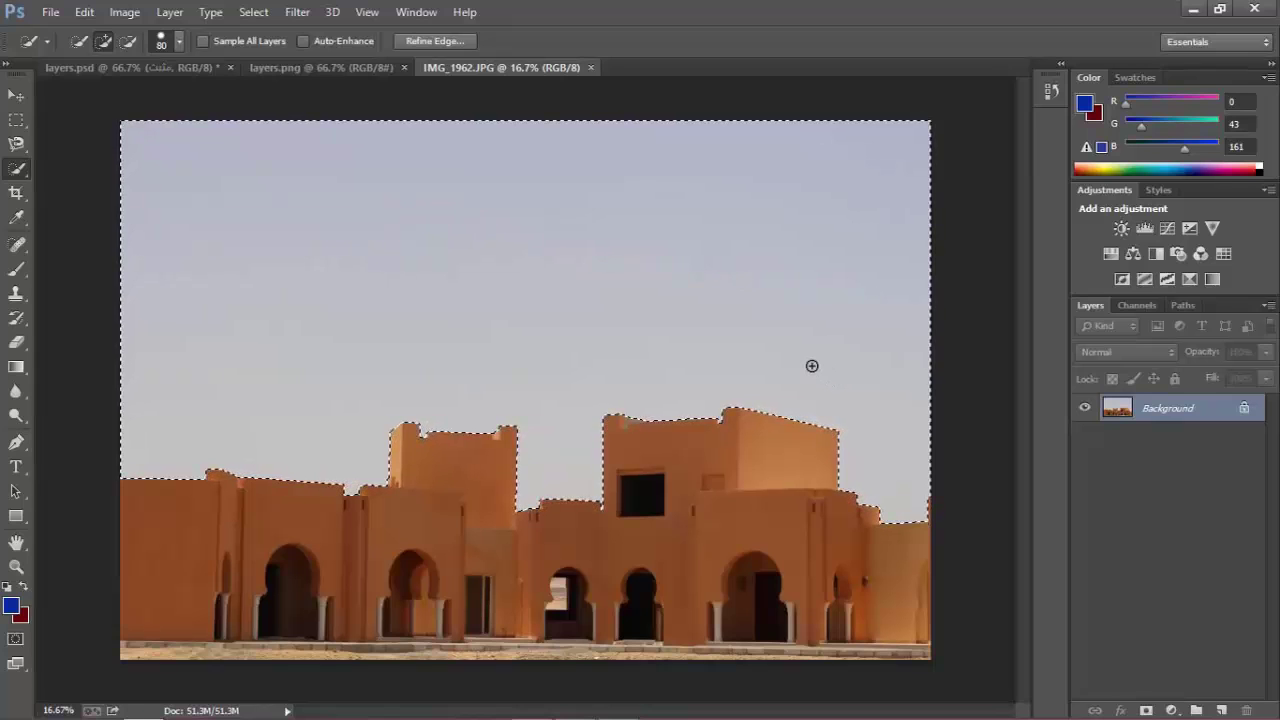
left_click_drag(812, 366, 637, 271)
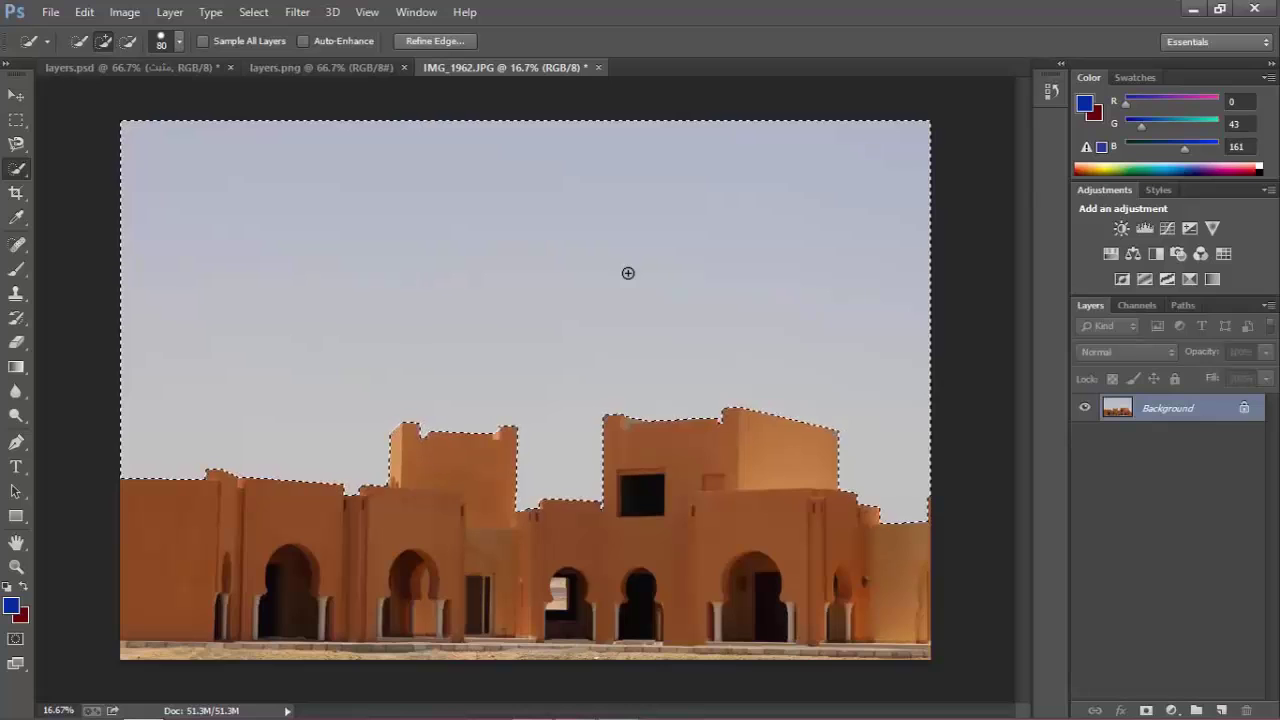
key("ctrl+d")
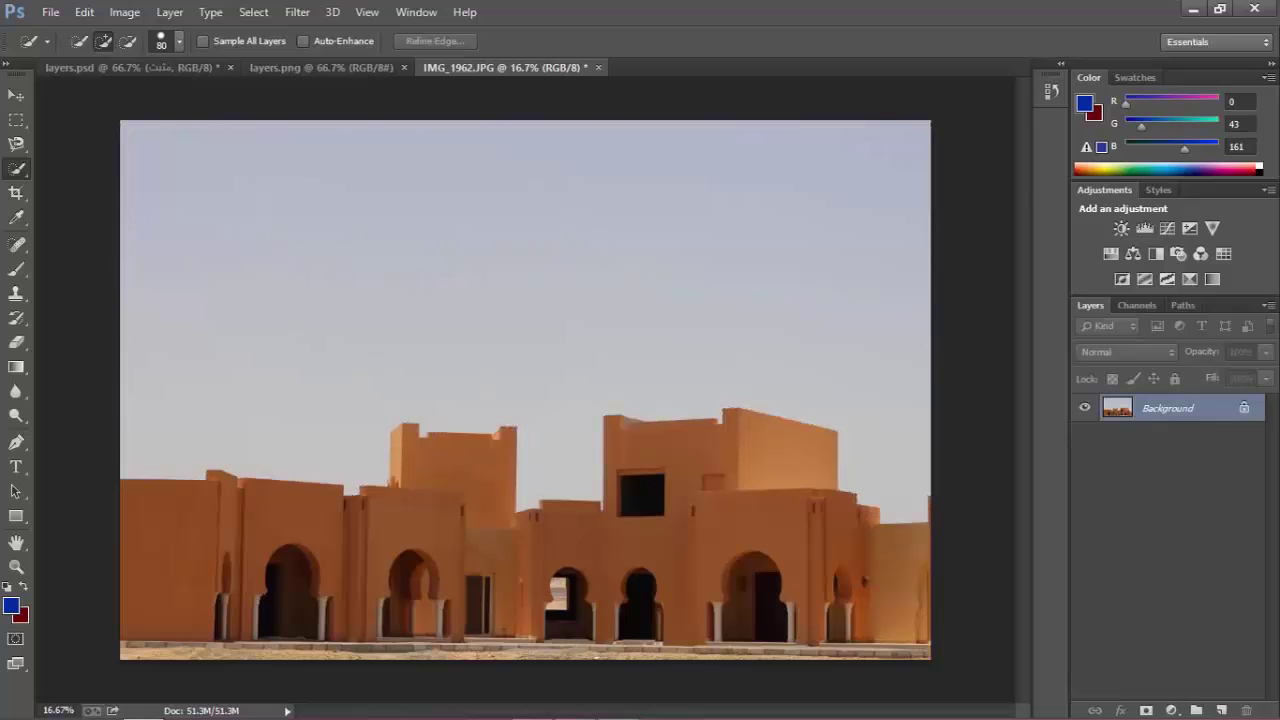
Convert the Background to Layer 0, reselect the sky with Quick Selection and delete it.
double_click(1137, 416)
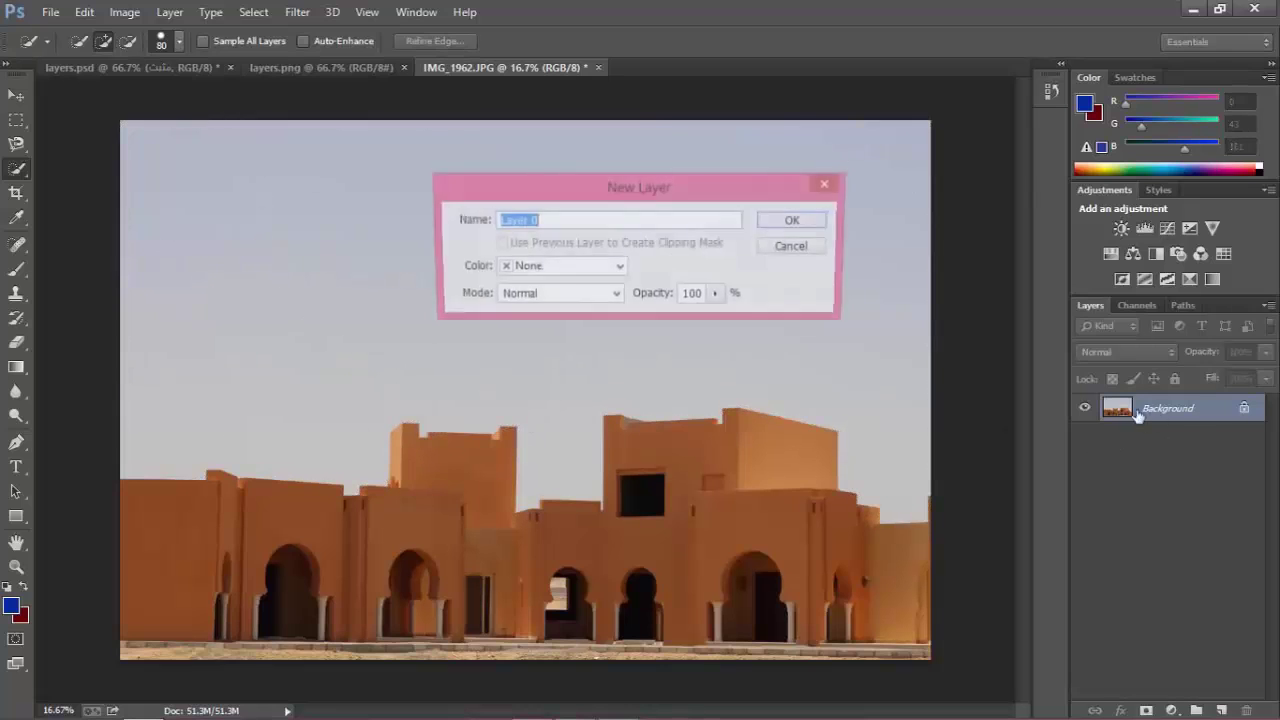
left_click(795, 221)
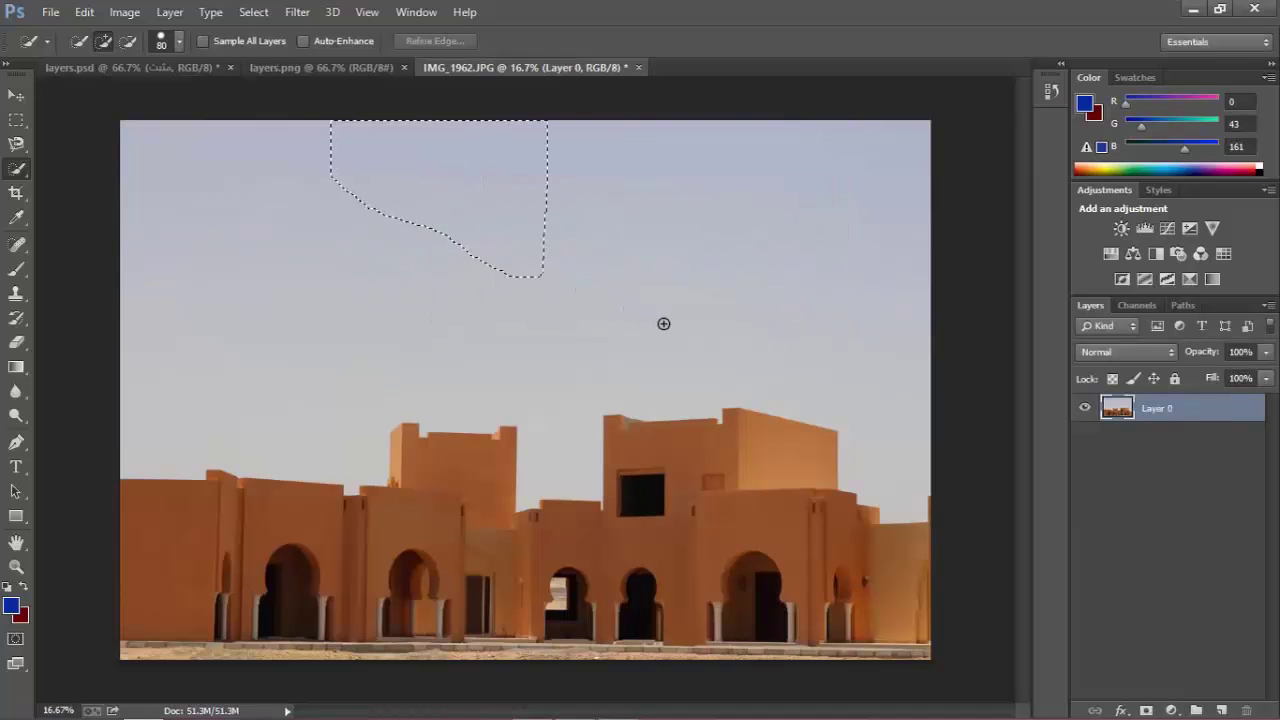
left_click(684, 212)
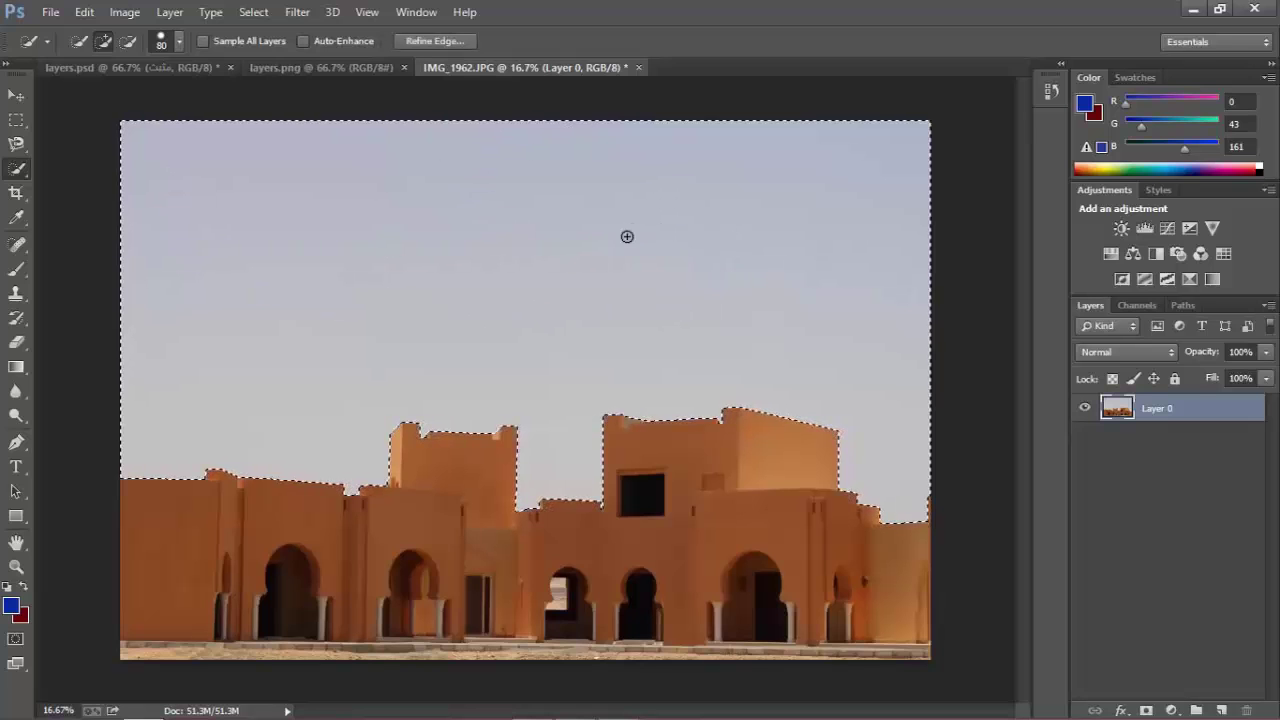
key("Delete")
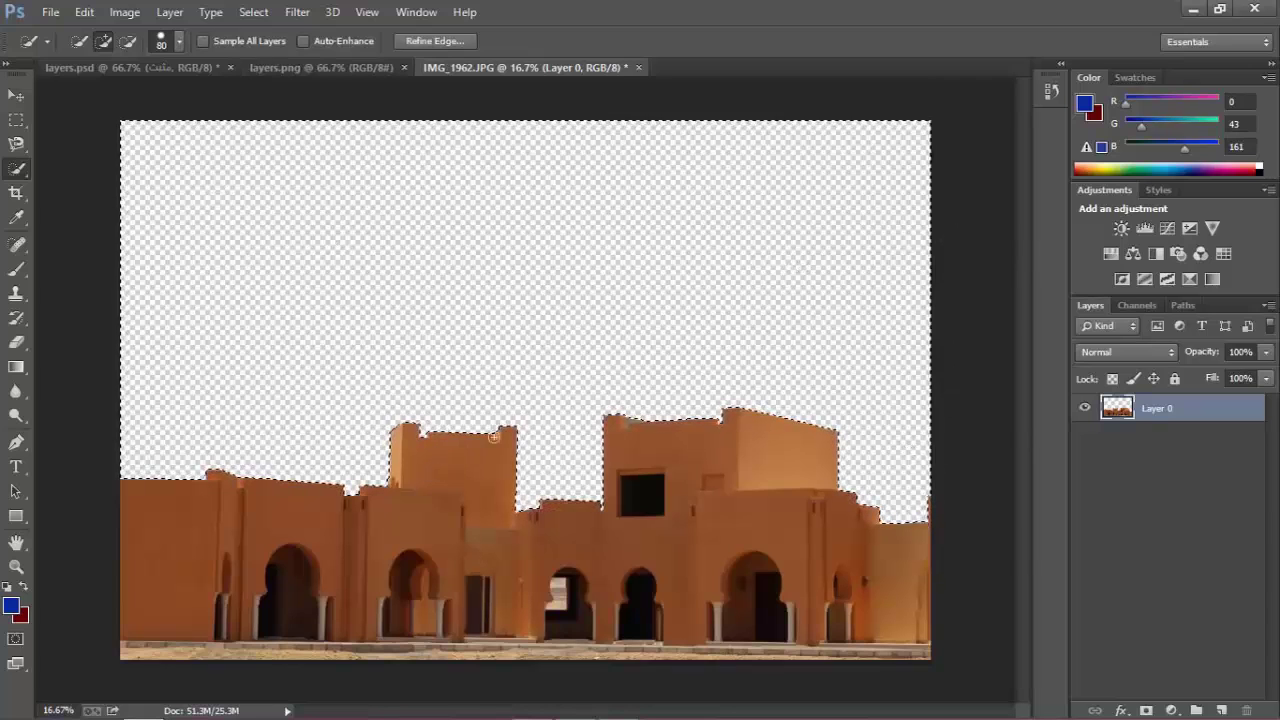
left_click(253, 12)
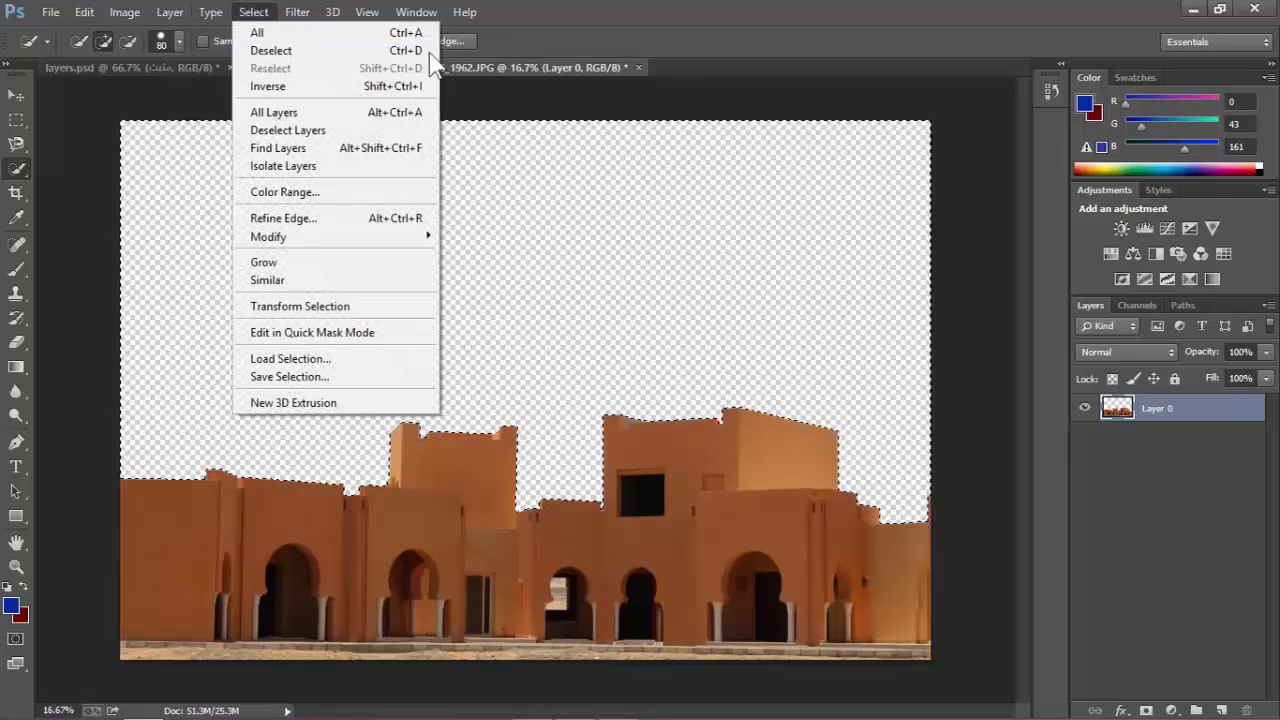
Clear the selection around the buildings with Ctrl+D.
left_click(544, 184)
key("ctrl+d")
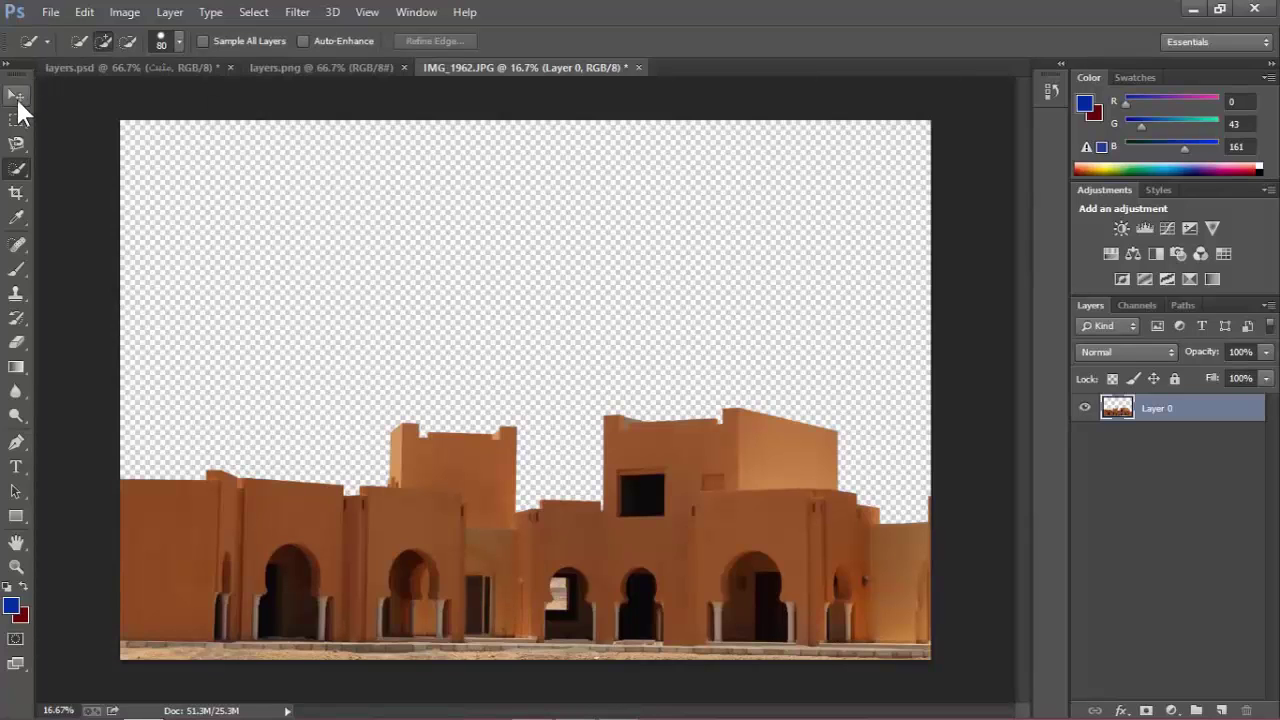
left_click(16, 96)
left_click(17, 170)
Bring up the Open dialog from the File menu.
left_click(50, 12)
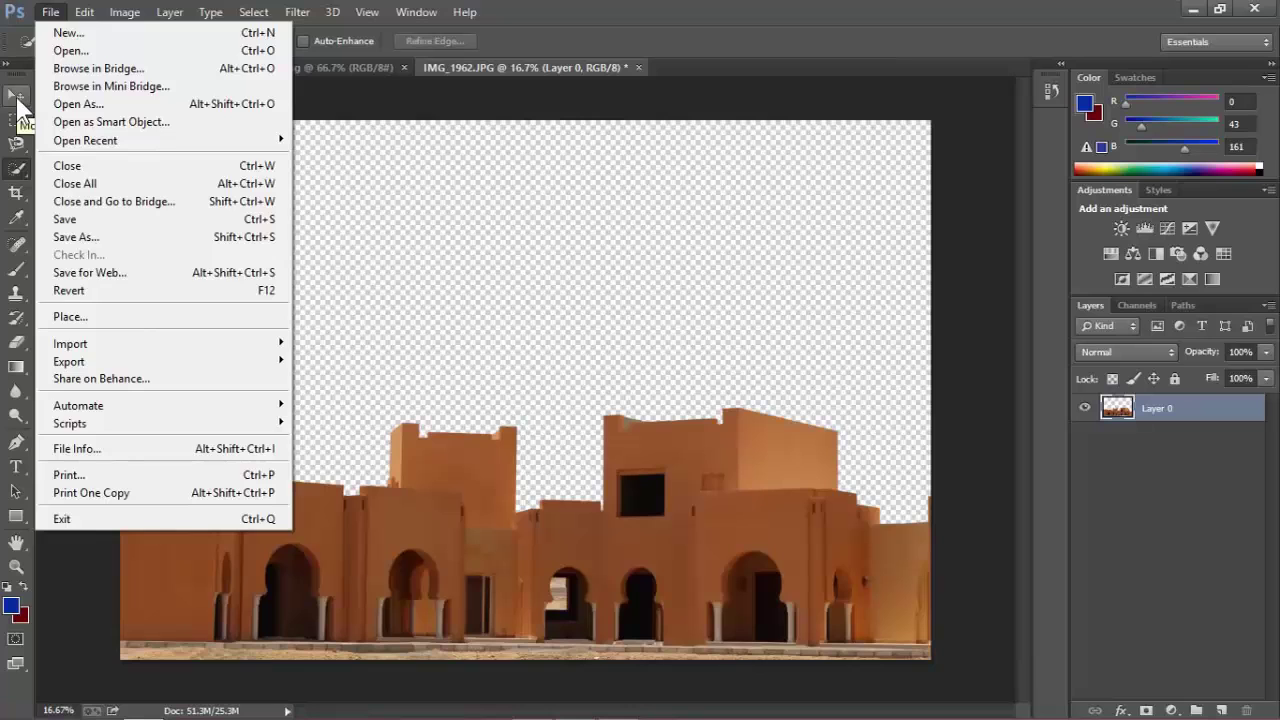
left_click(15, 93)
left_click(46, 12)
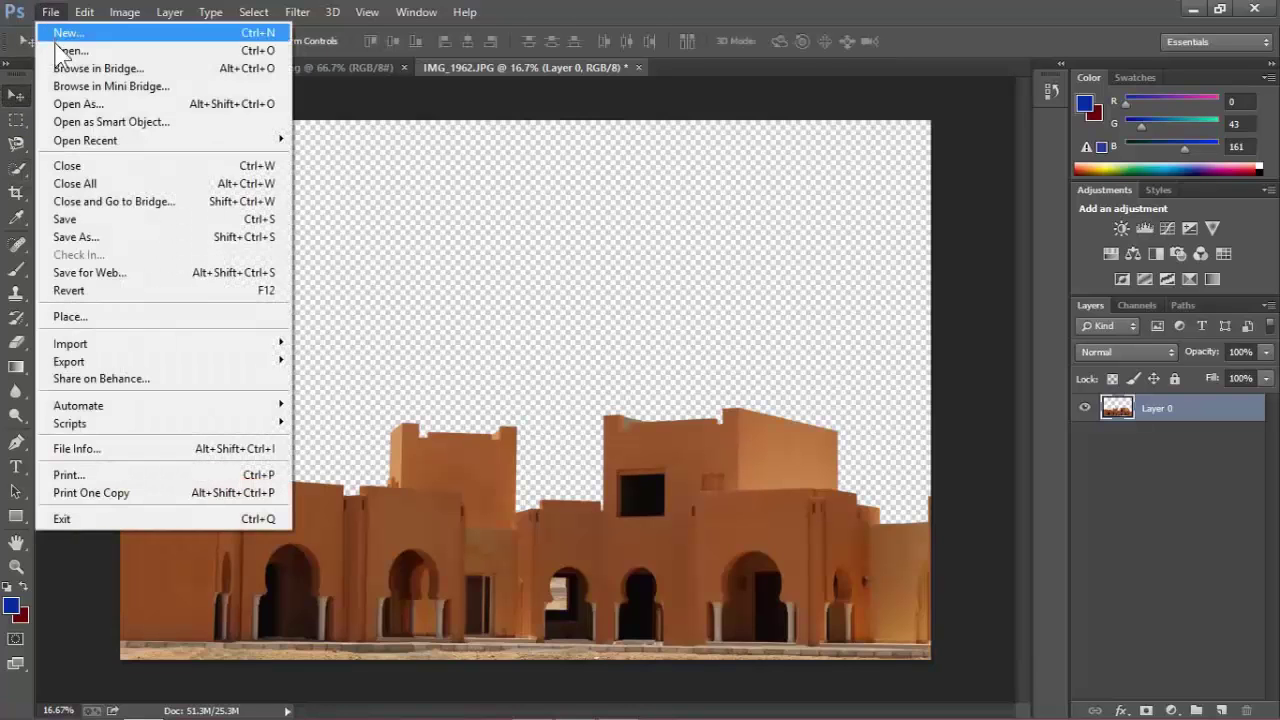
left_click(58, 50)
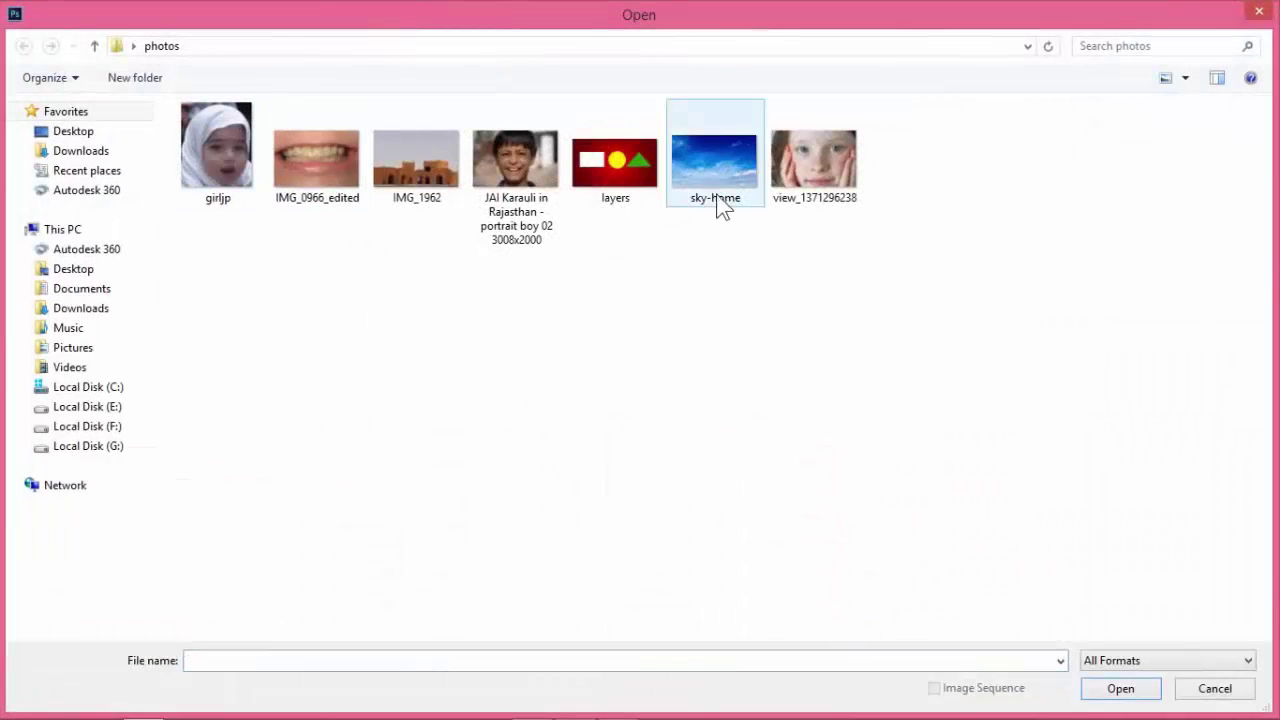
Open sky-home.jpg and look through the open document tabs.
double_click(719, 185)
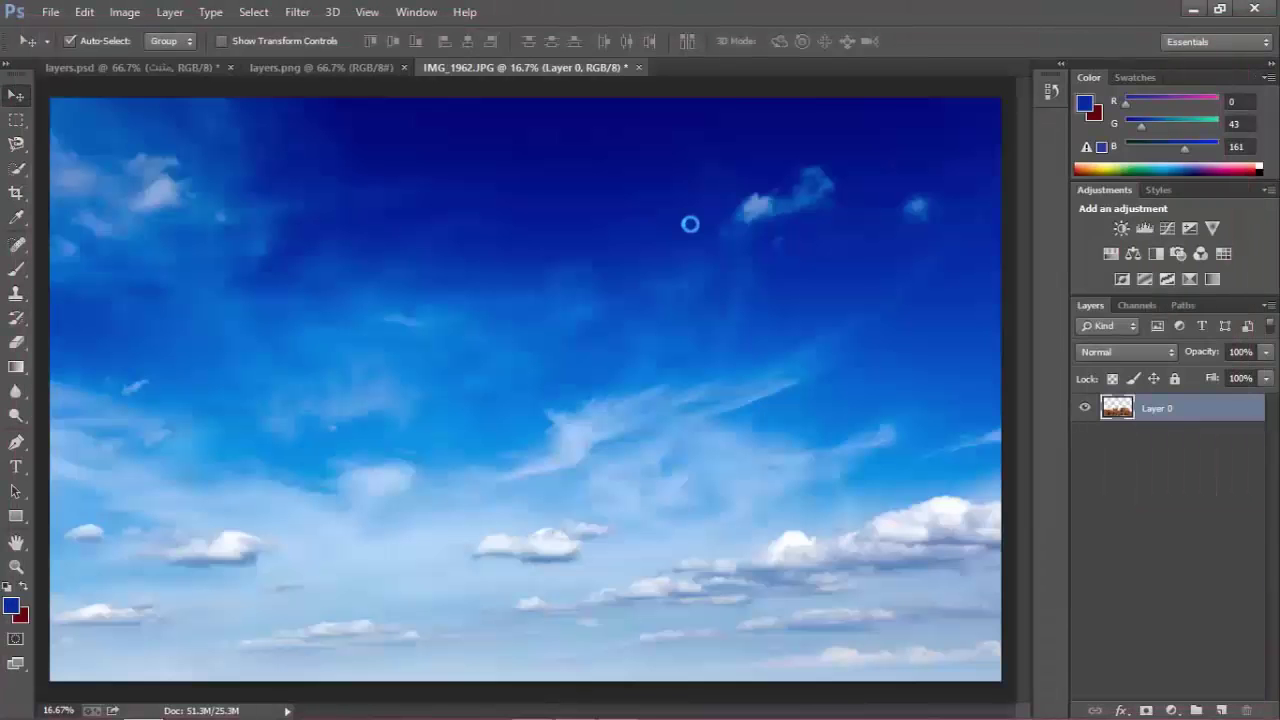
left_click(537, 67)
left_click(699, 67)
left_click(520, 67)
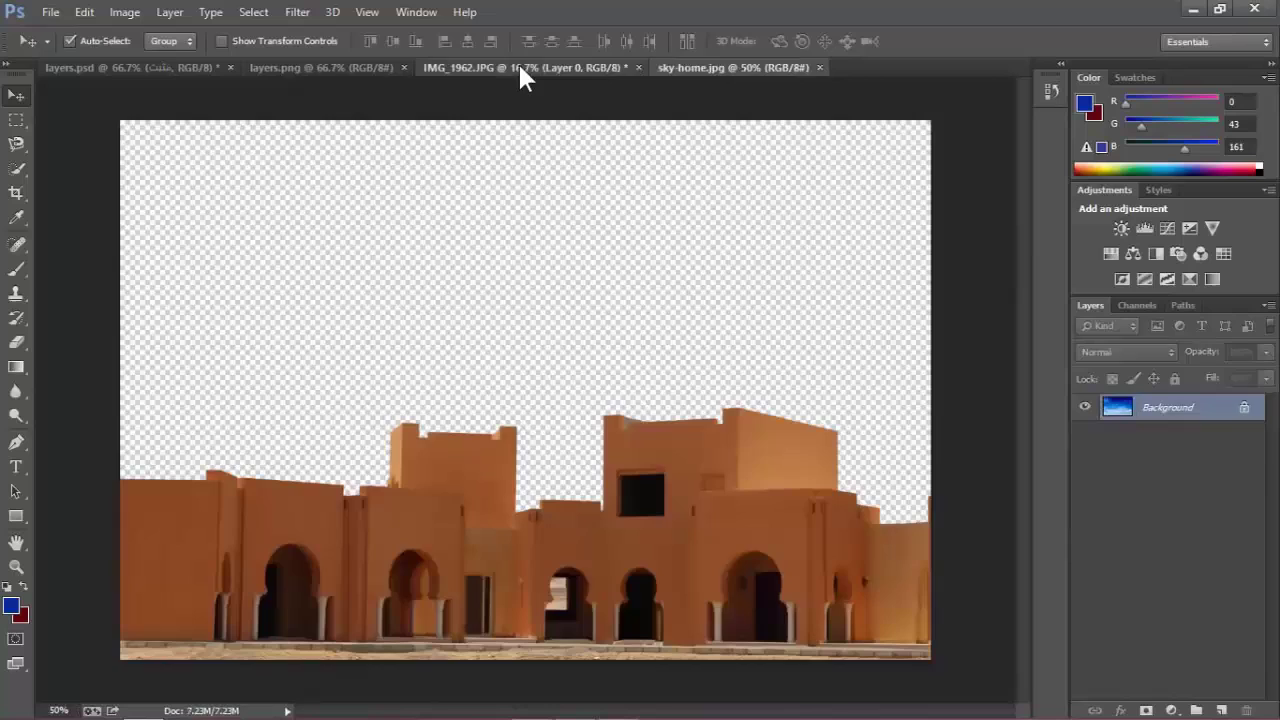
left_click(332, 67)
left_click(133, 67)
left_click(280, 67)
left_click(168, 67)
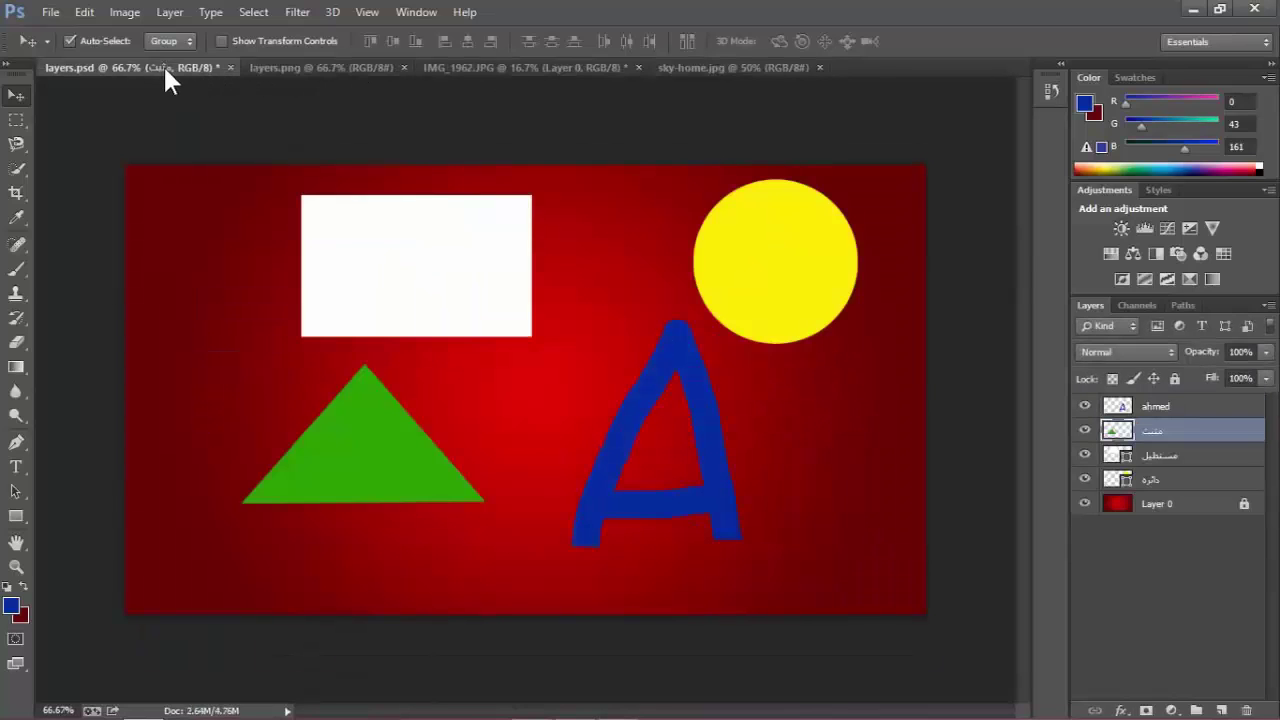
Close layers.psd without saving changes, then close layers.png.
left_click(233, 68)
left_click(659, 290)
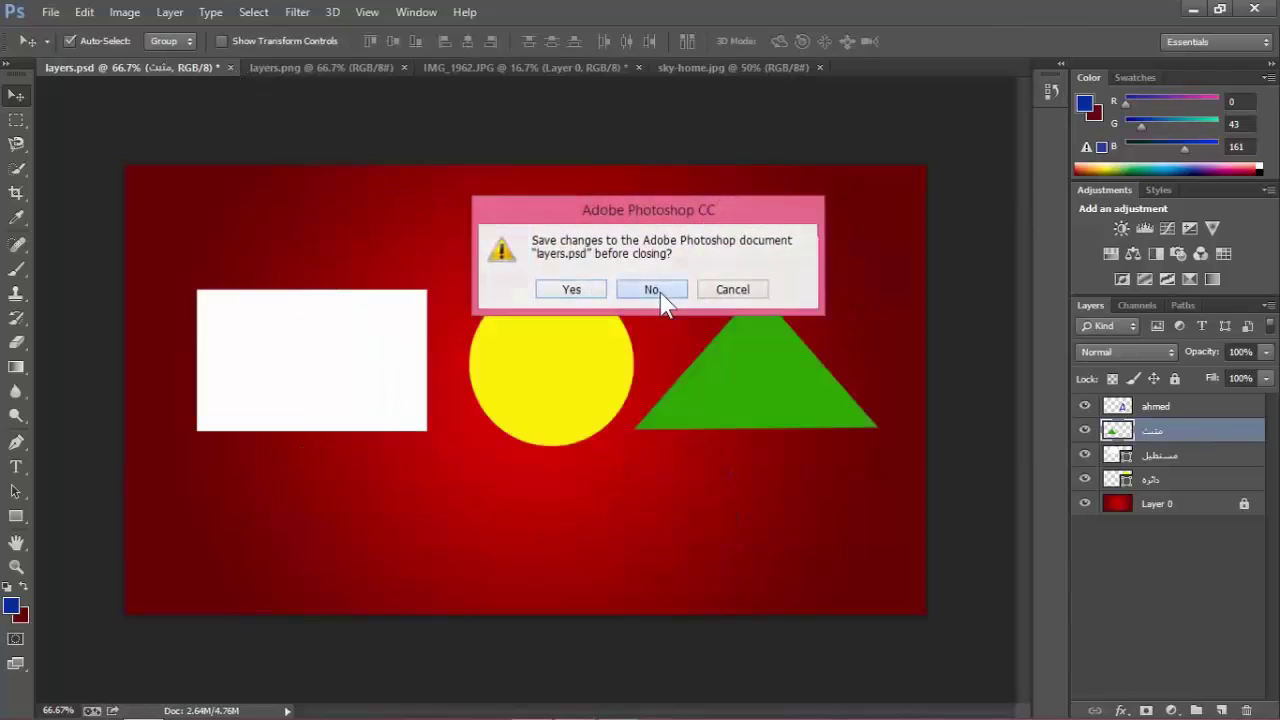
left_click(199, 67)
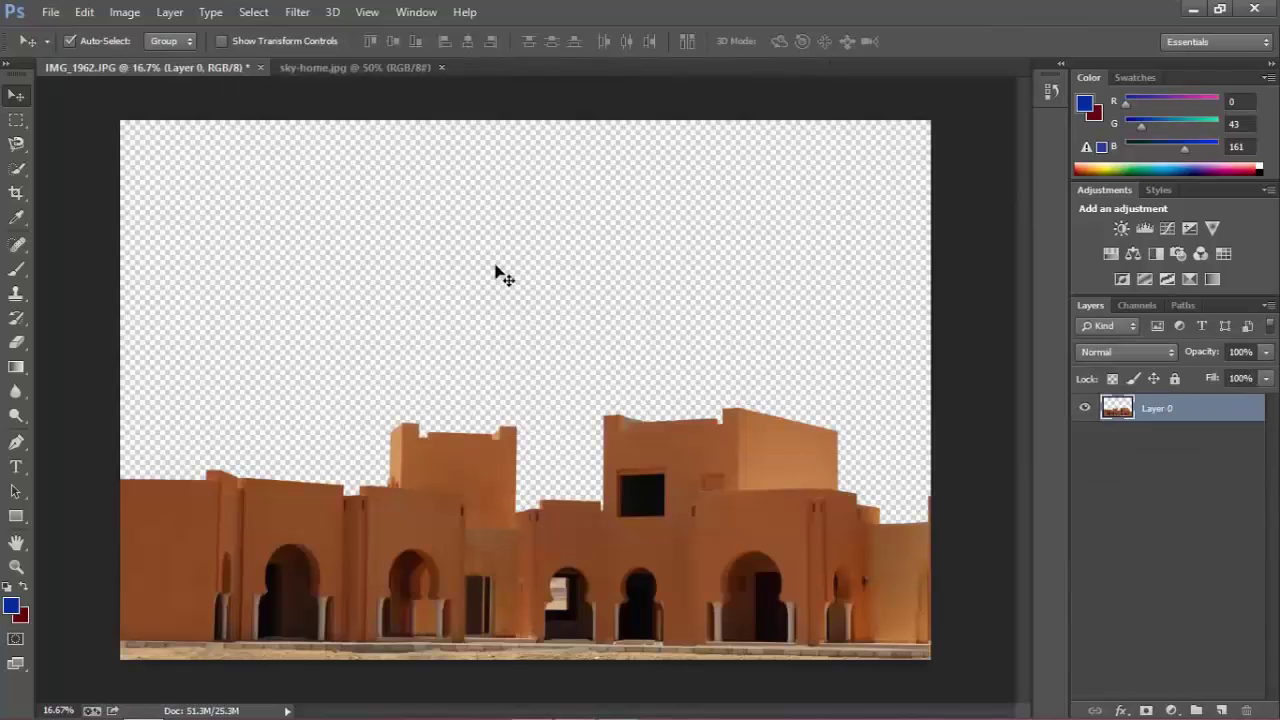
left_click(295, 68)
Unlock sky-home.jpg's Background as Layer 0 and drag it into IMG_1962.JPG.
left_click(245, 68)
left_click(340, 68)
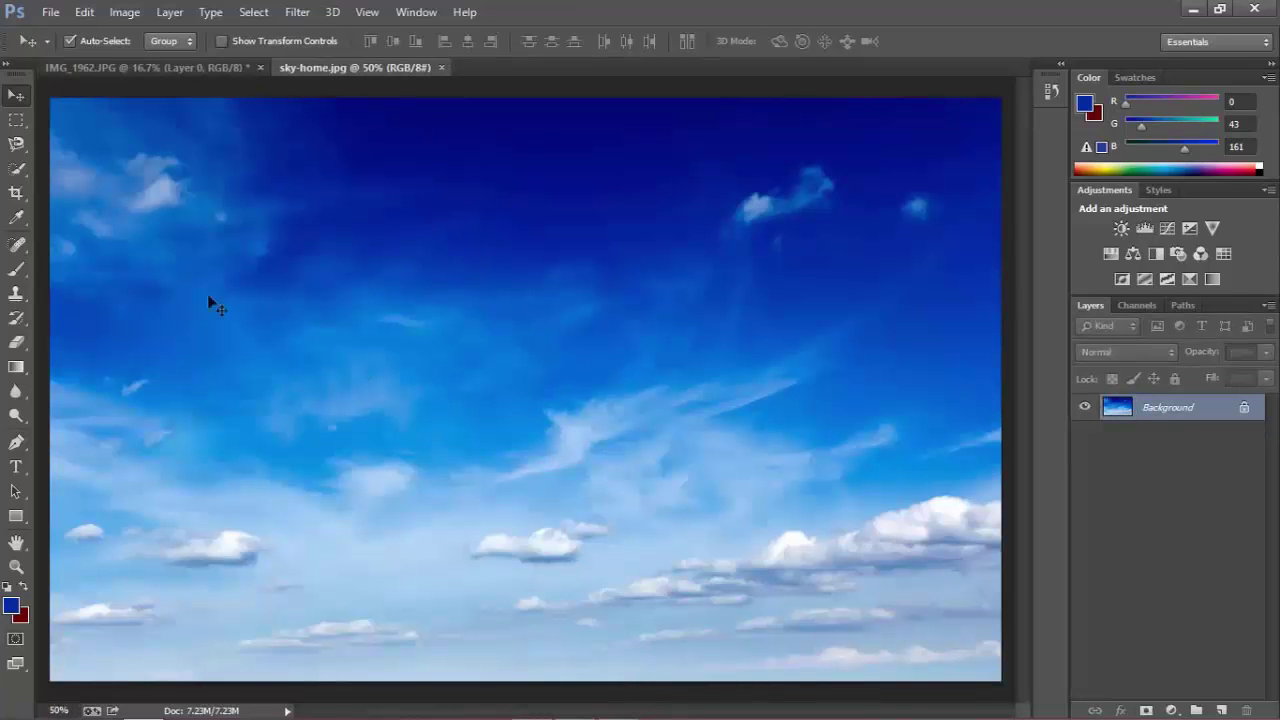
left_click(186, 70)
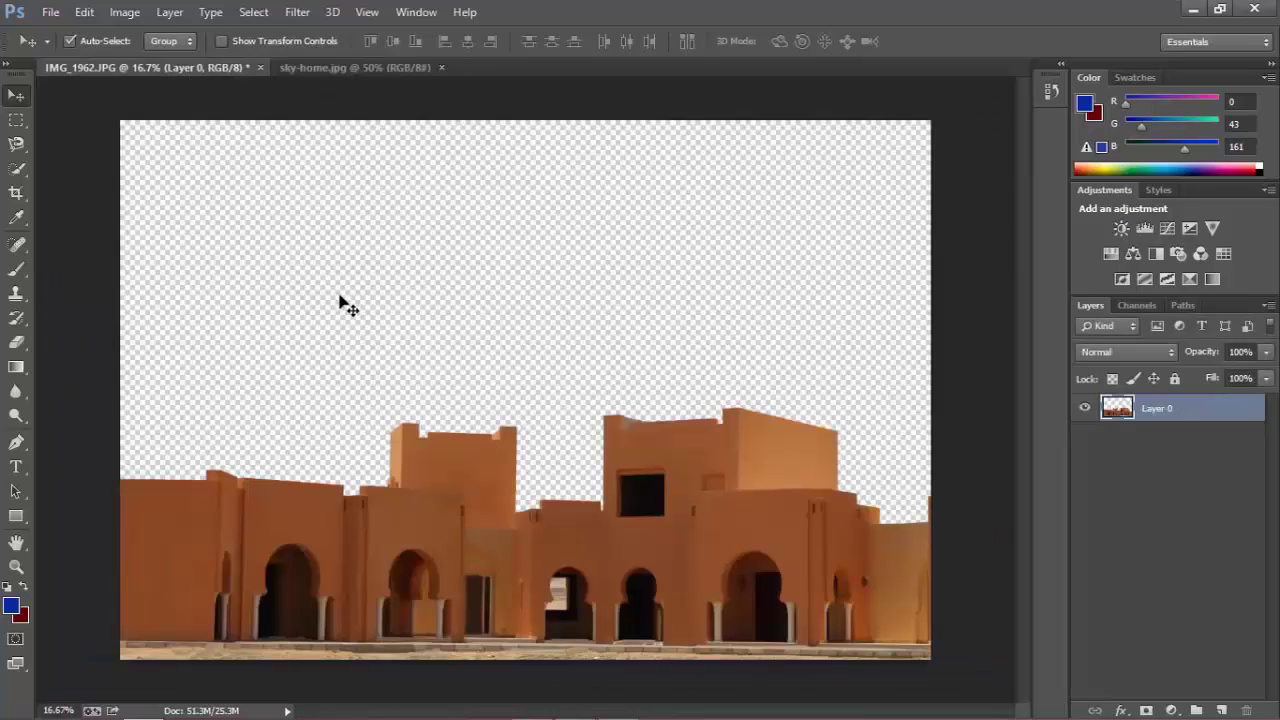
left_click(323, 67)
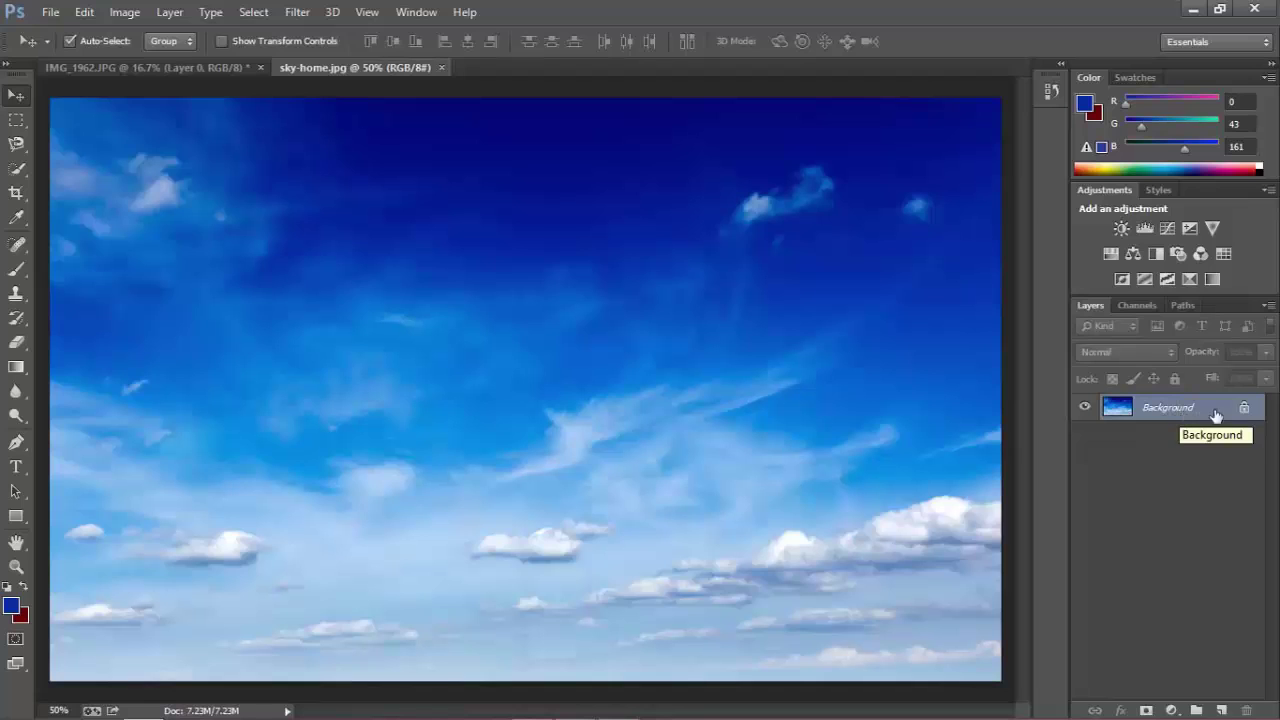
mouse_move(1244, 407)
left_mouse_down()
mouse_move(1248, 712)
mouse_move(1251, 411)
left_mouse_up()
double_click(1207, 416)
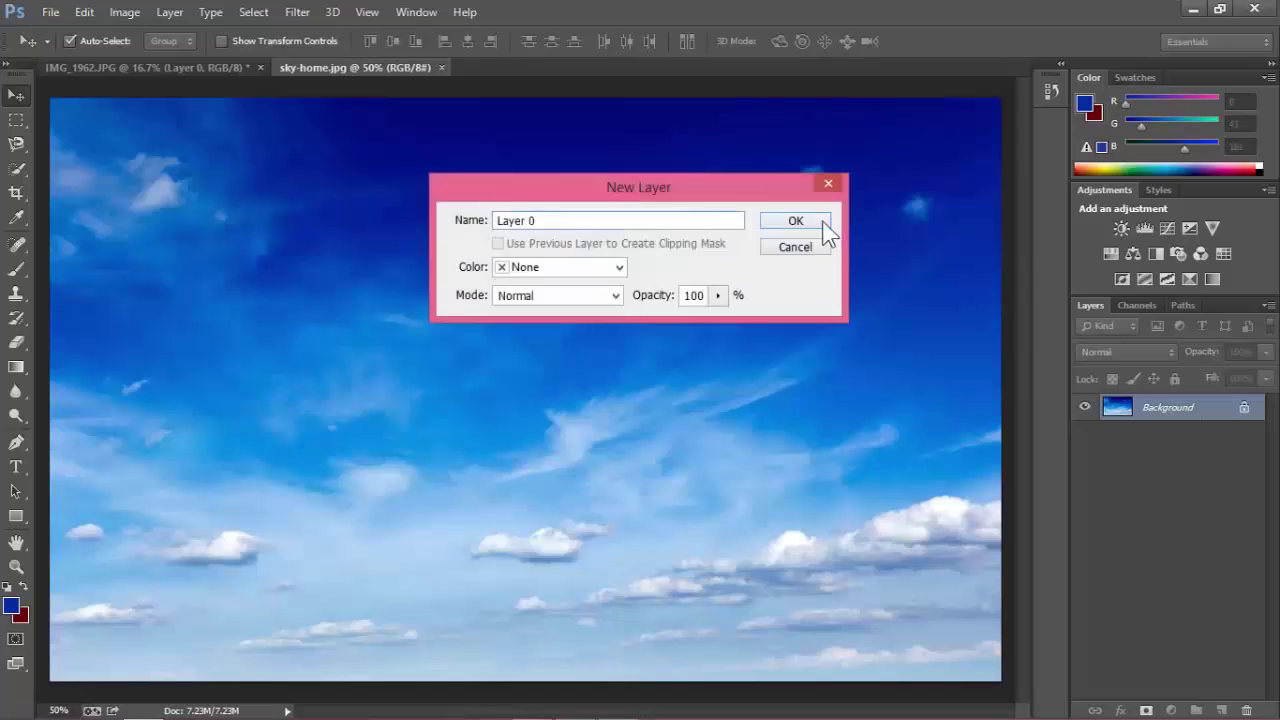
left_click(822, 226)
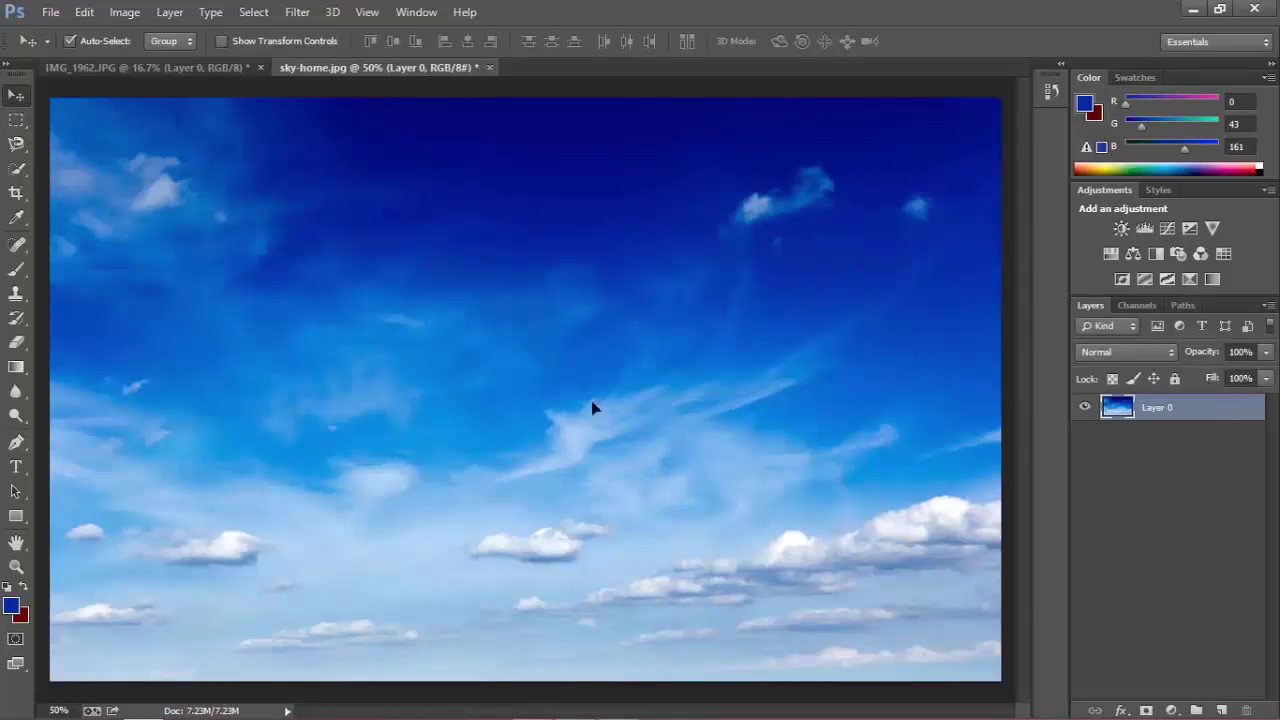
left_click_drag(595, 412, 481, 344)
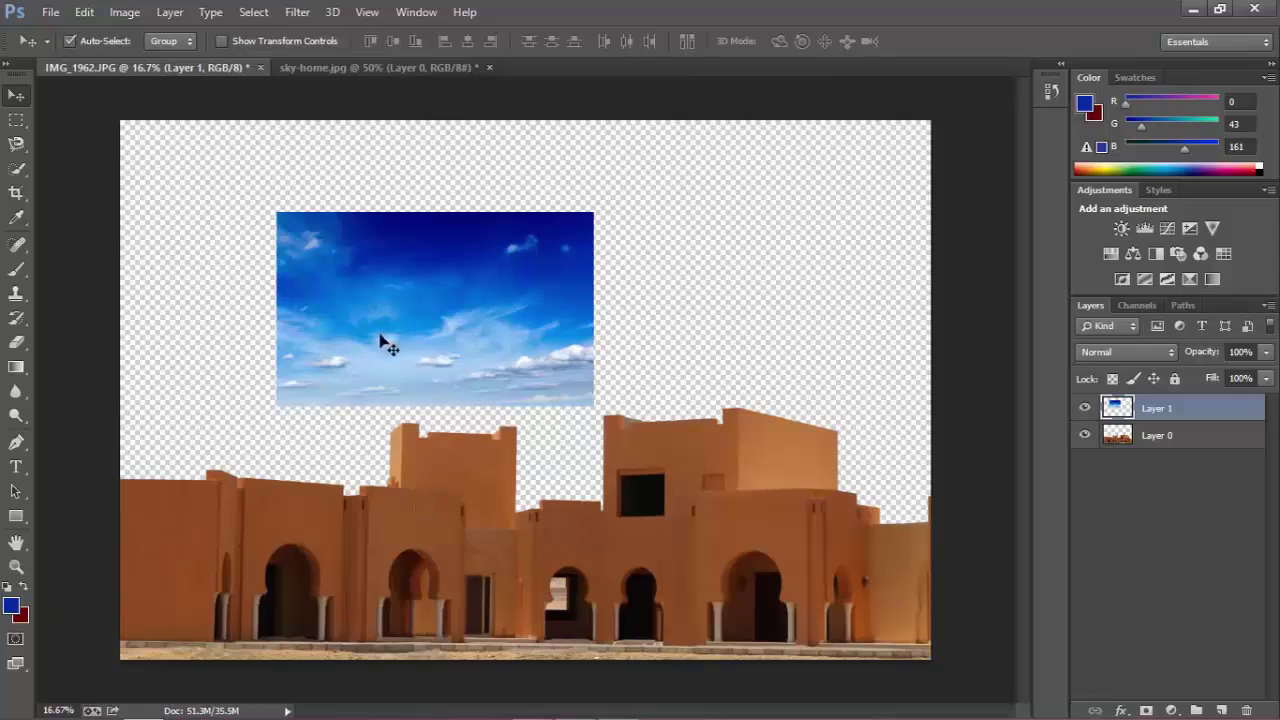
Drag the sky layer up and right, then nudge it back down over the rooftops.
left_click_drag(368, 332, 478, 286)
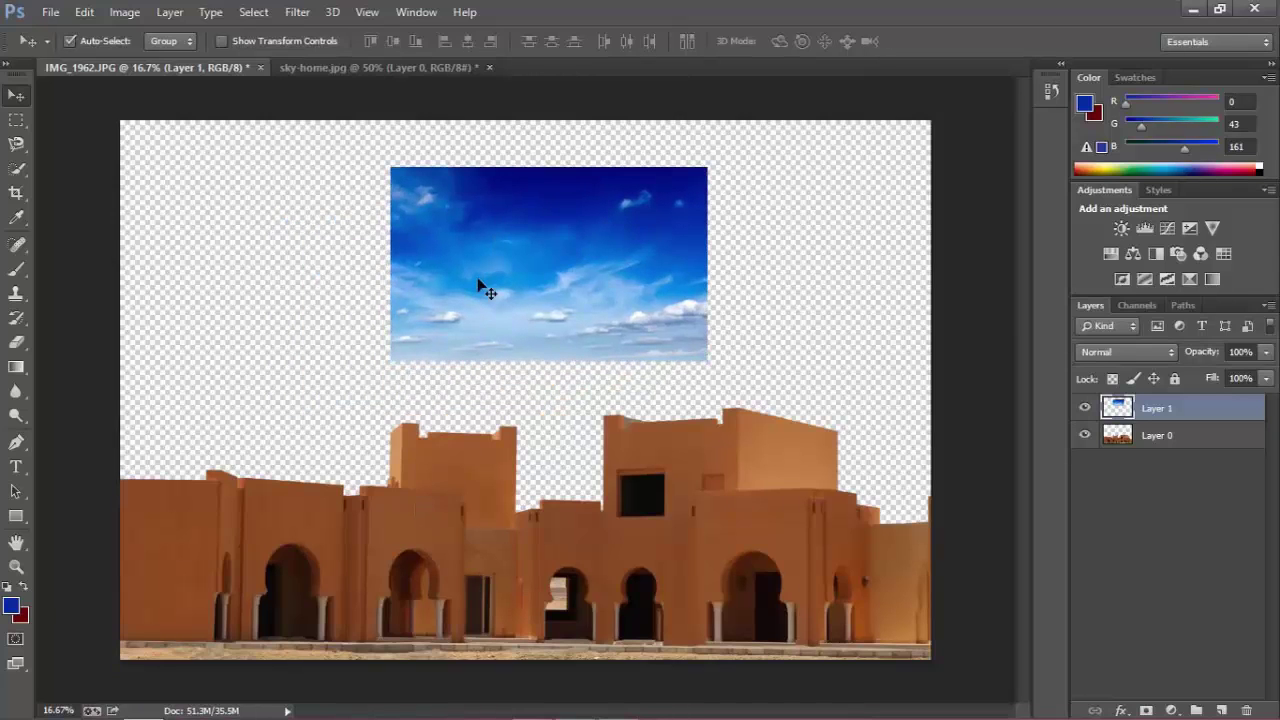
left_click_drag(555, 306, 518, 332)
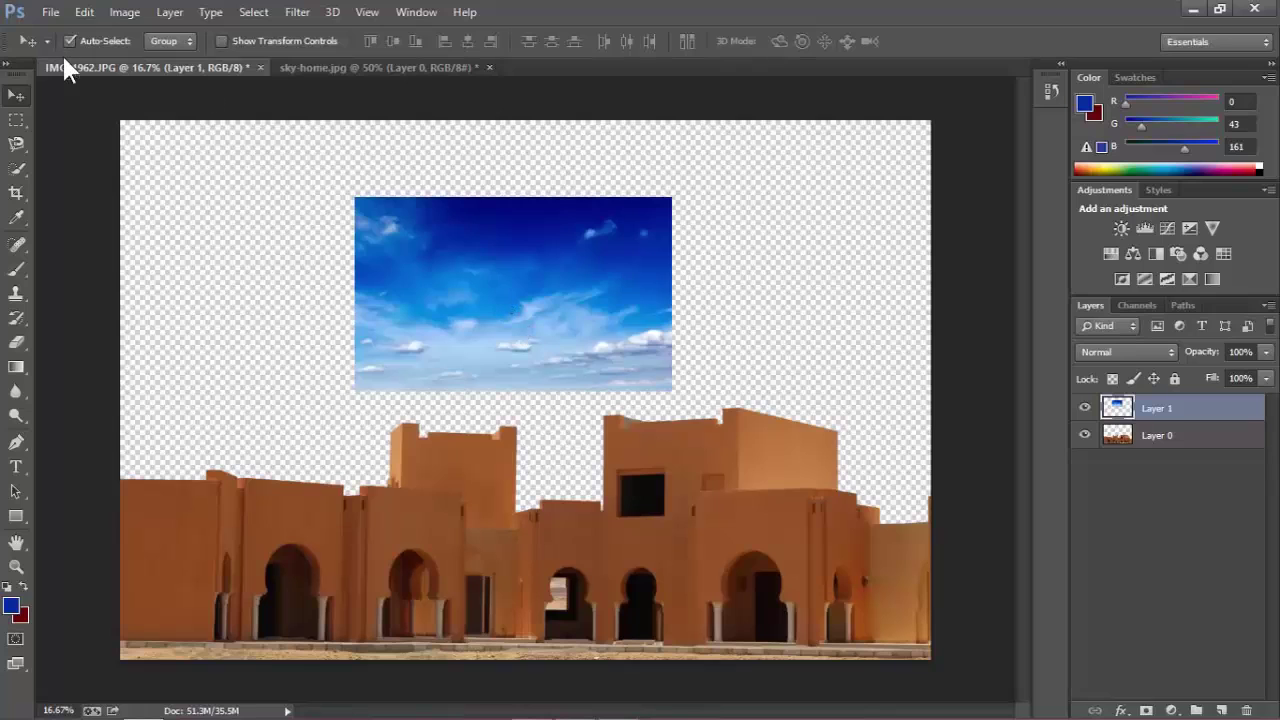
left_click(84, 14)
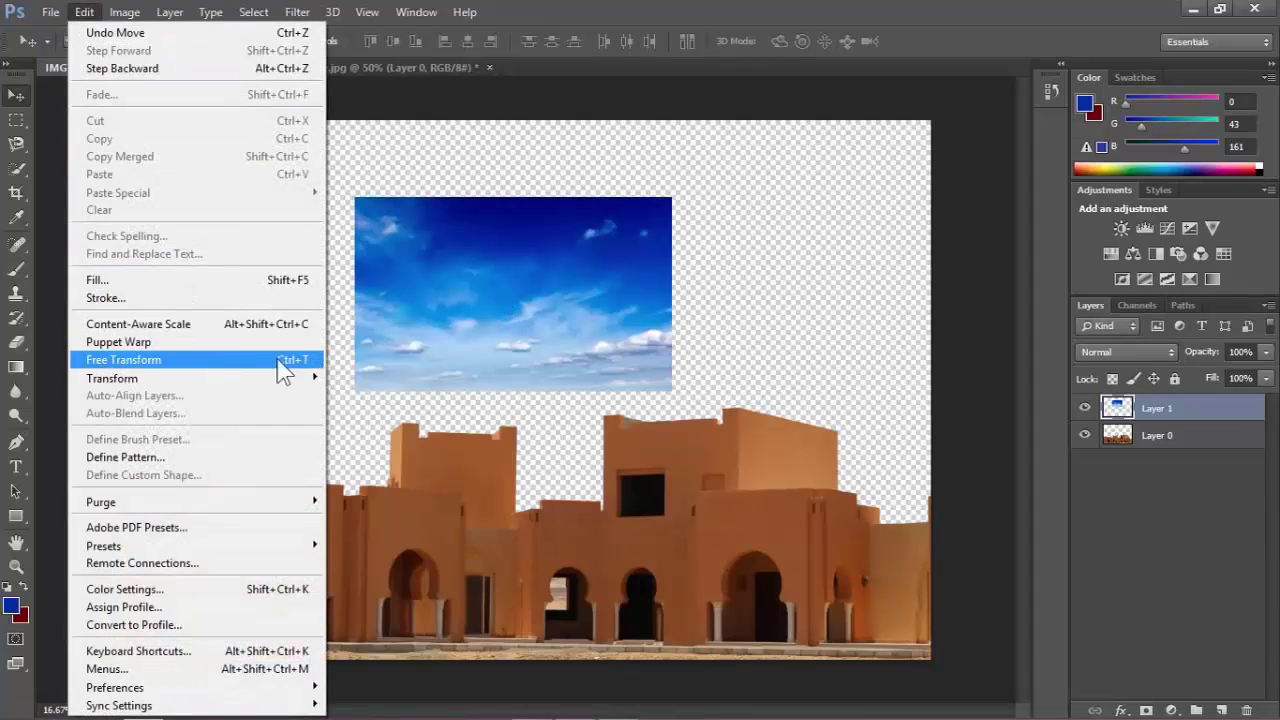
Rename Layer 1 to 'sky' and Layer 0 to 'buiding'.
key("ctrl+t")
left_click(432, 344)
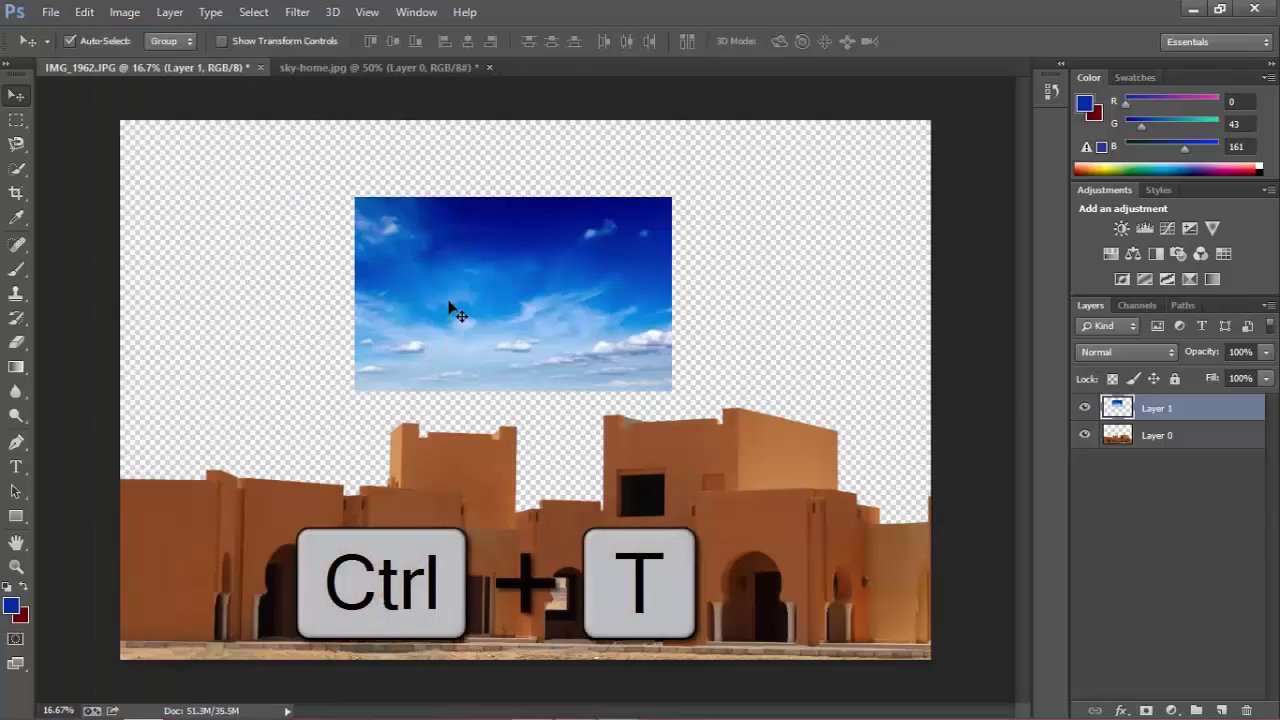
left_click(1177, 456)
left_click(1170, 412)
double_click(1158, 410)
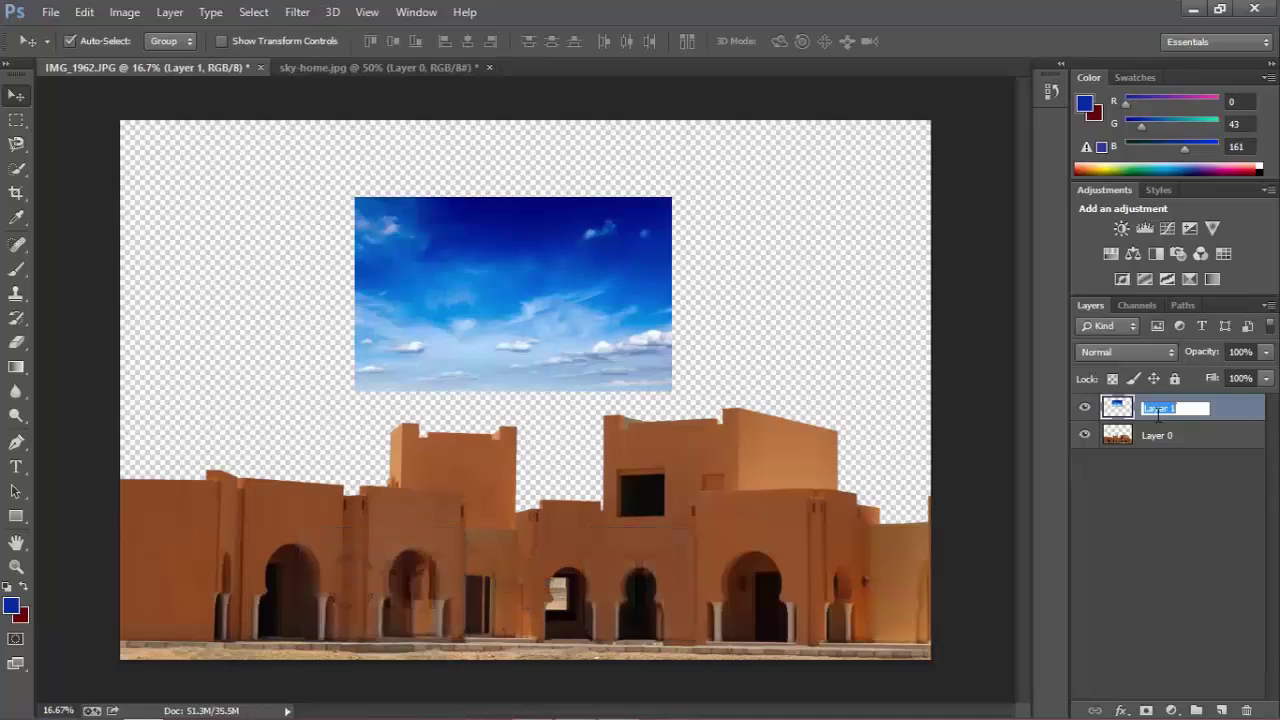
type("sky")
key("Return")
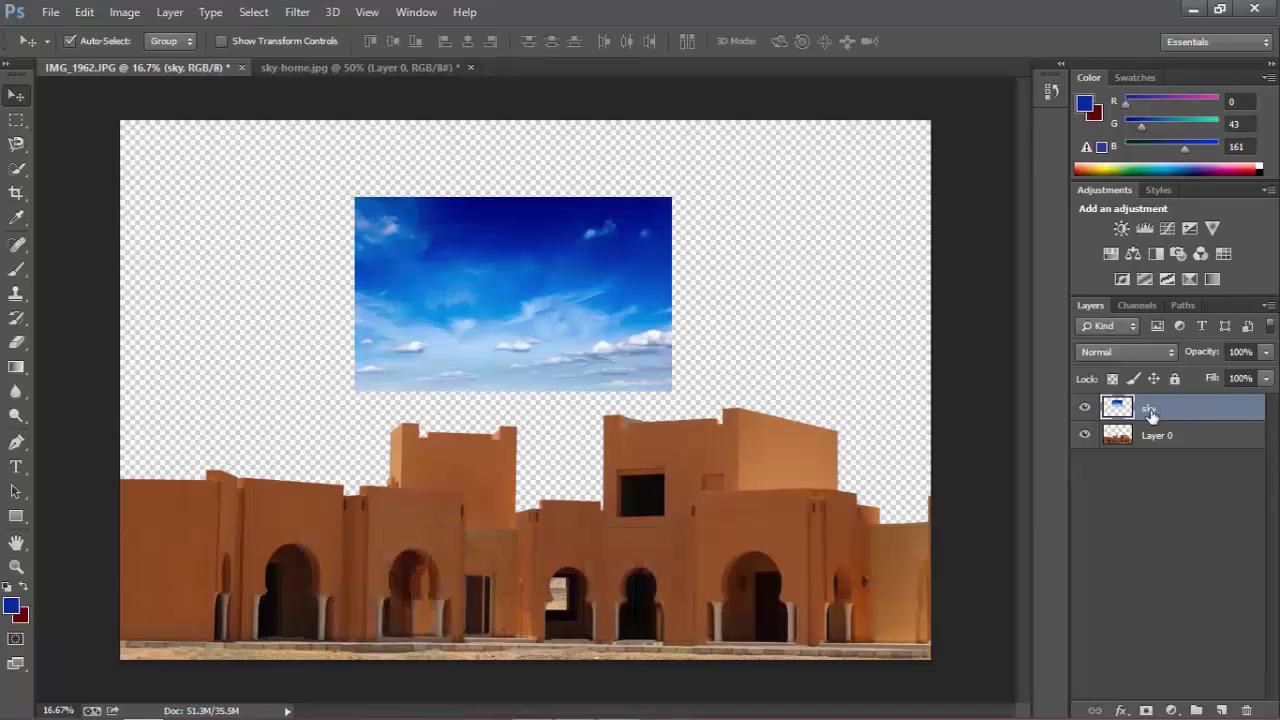
left_click(1168, 445)
double_click(1160, 438)
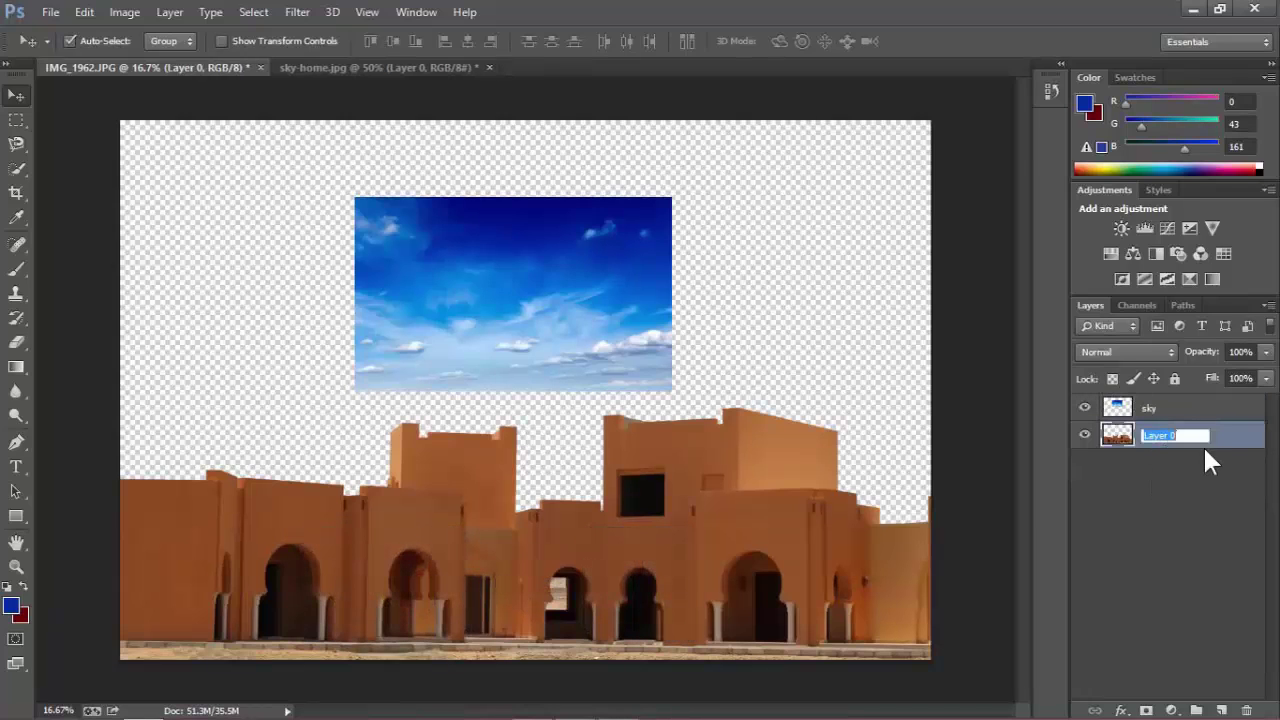
type("buiding")
key("Return")
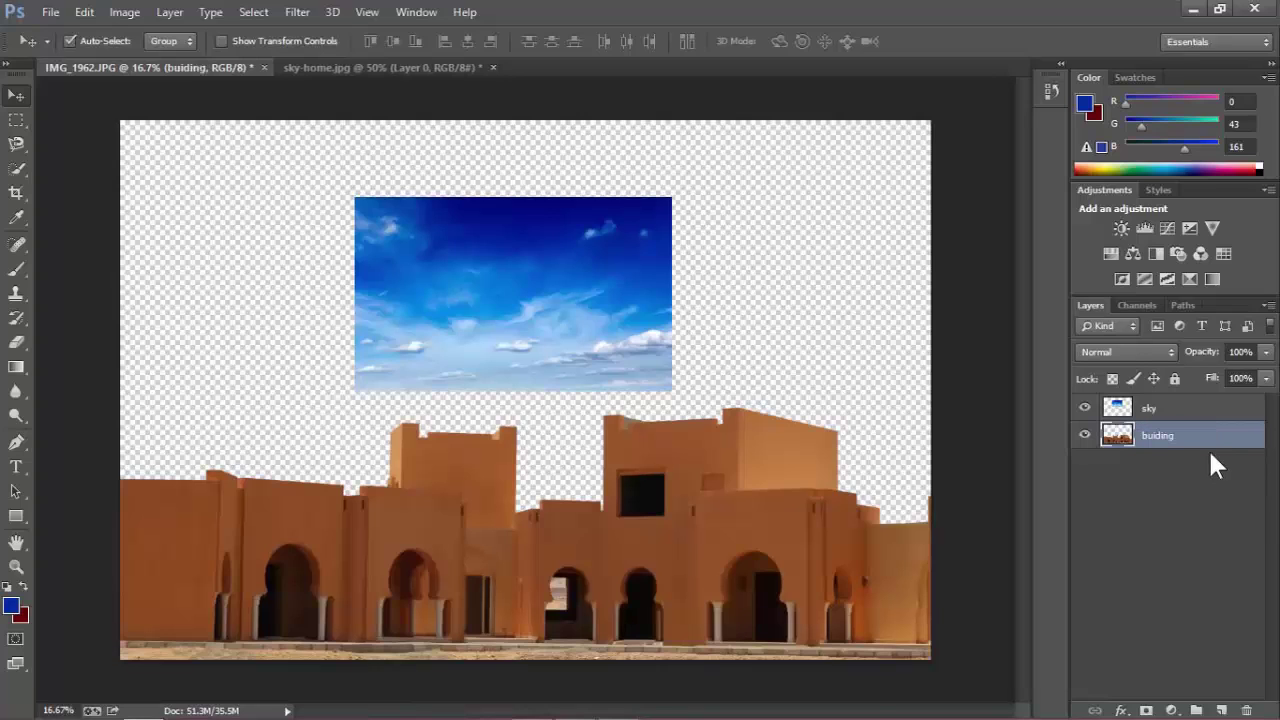
left_click(1220, 461)
Free-transform the sky layer, scaling it proportionally to fill the whole canvas.
left_click(1178, 419)
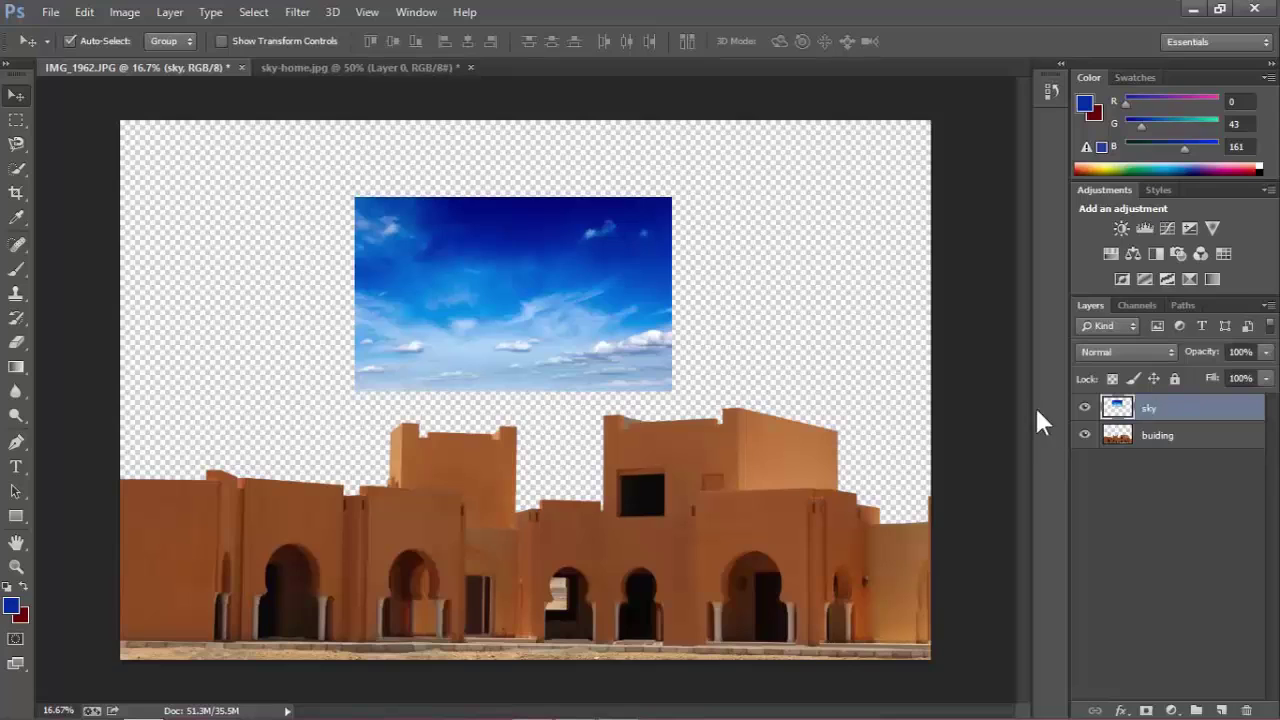
key("ctrl+t")
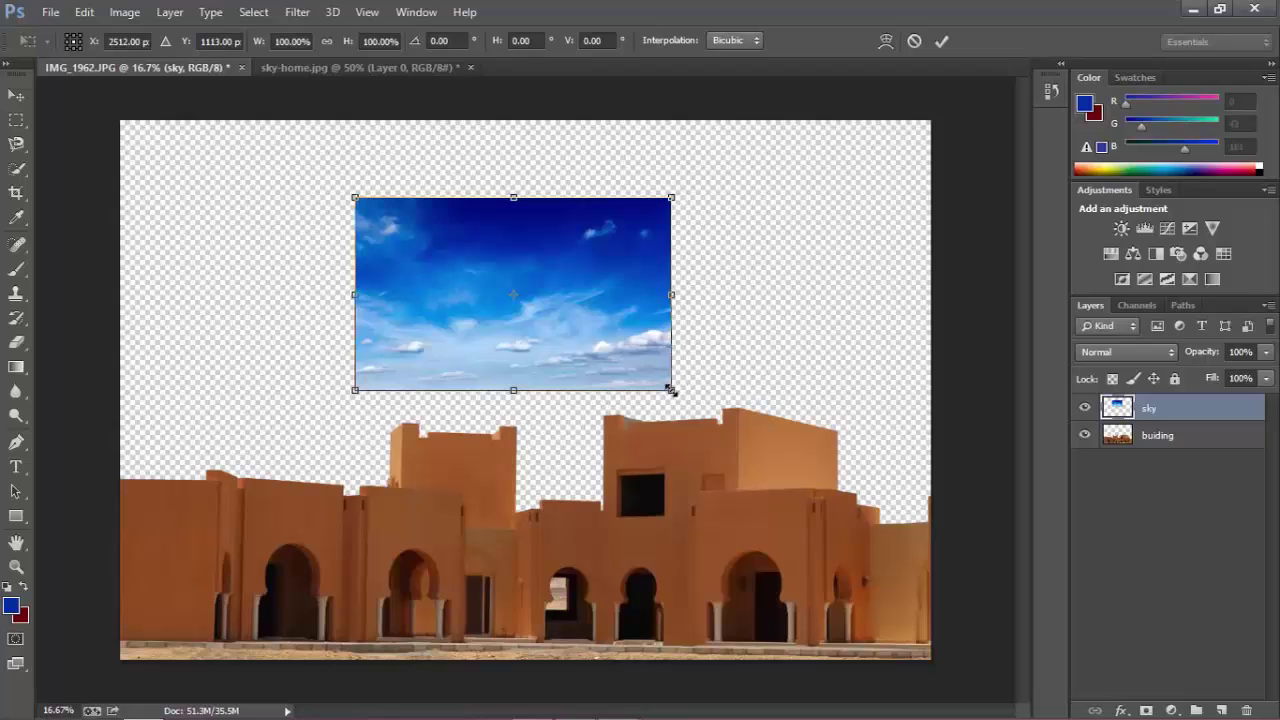
left_click_drag(670, 390, 617, 381)
key("ctrl+z")
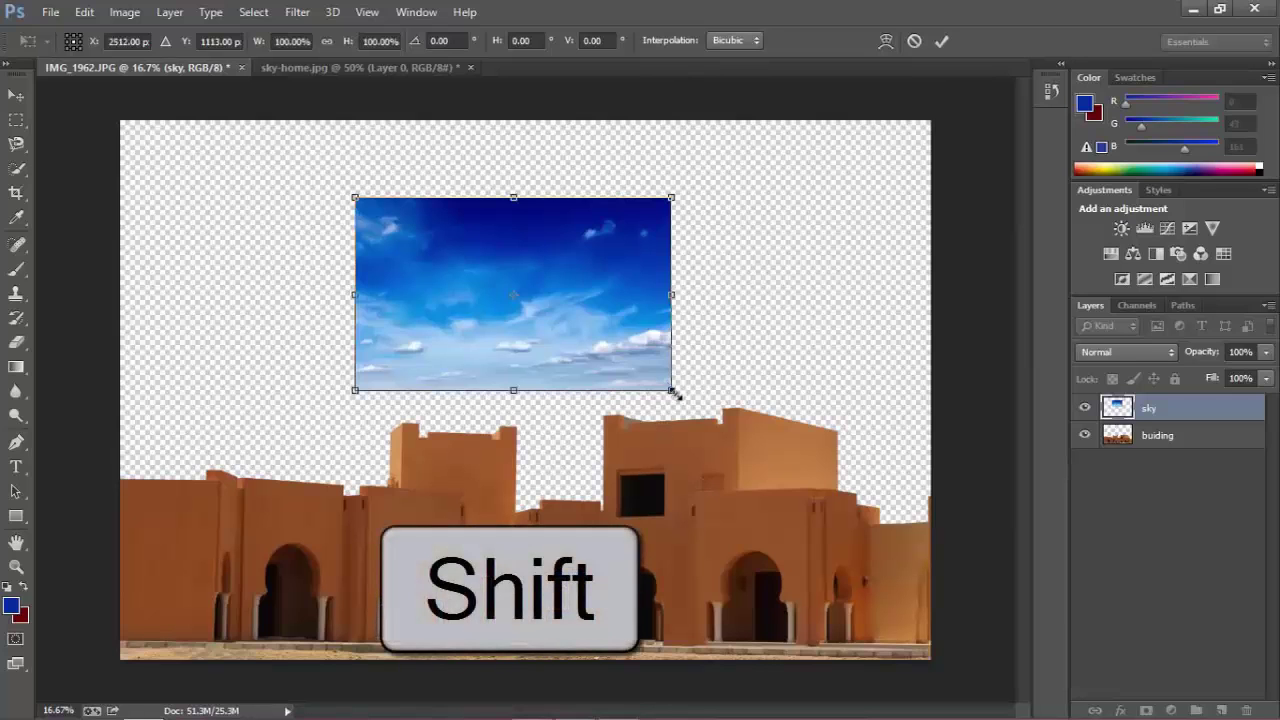
left_click_drag(670, 393, 1078, 651)
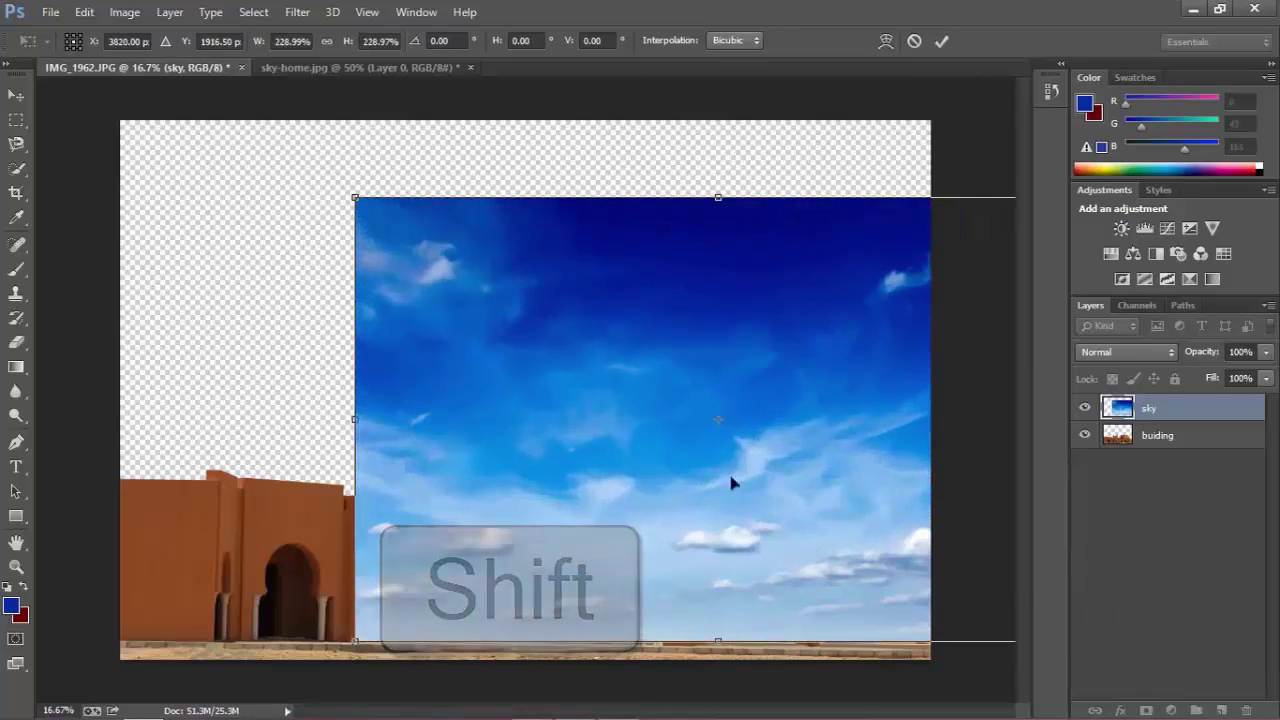
left_click_drag(815, 565, 574, 466)
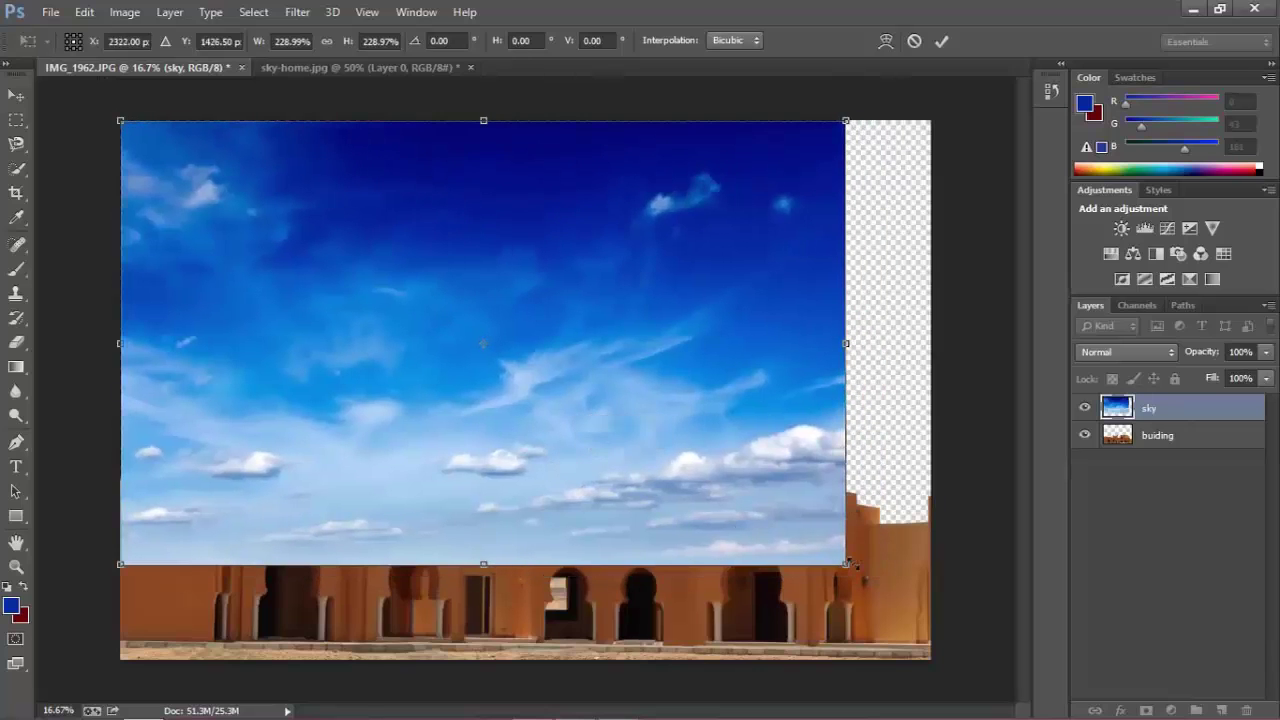
left_click_drag(846, 564, 932, 618)
key("Return")
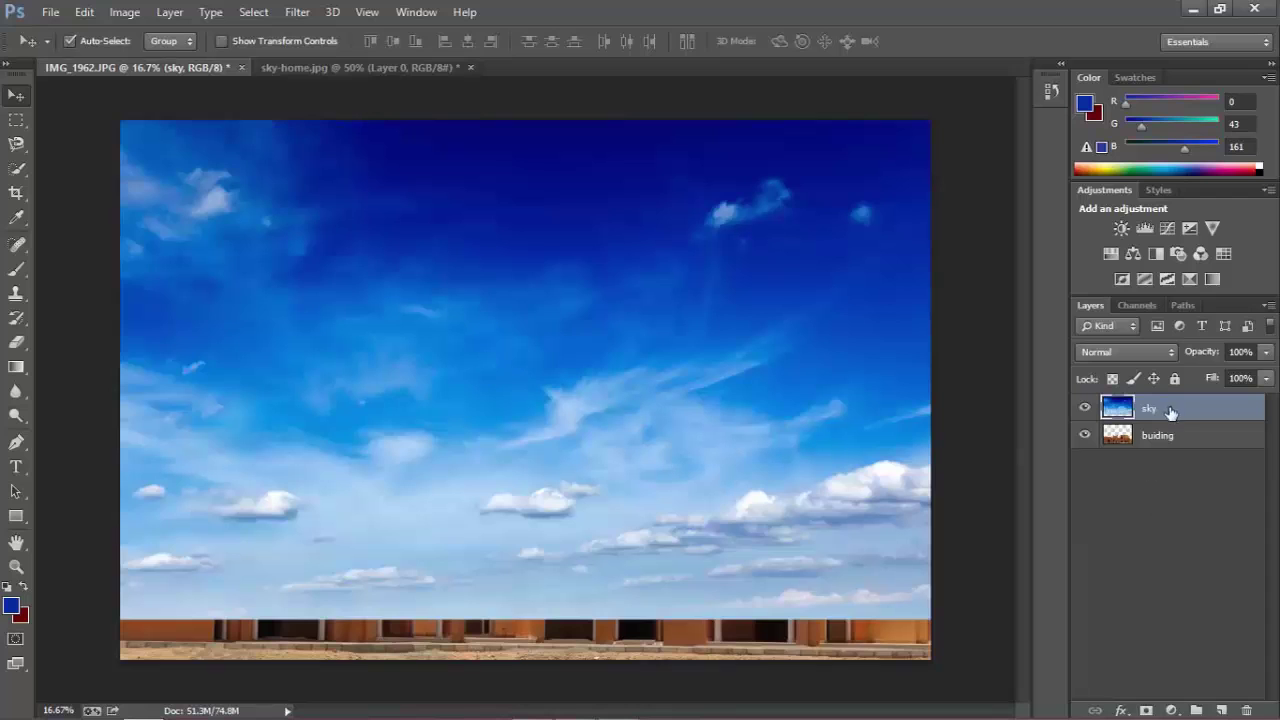
Drag the sky layer below the buiding layer in the Layers panel.
left_click_drag(1171, 413, 1170, 456)
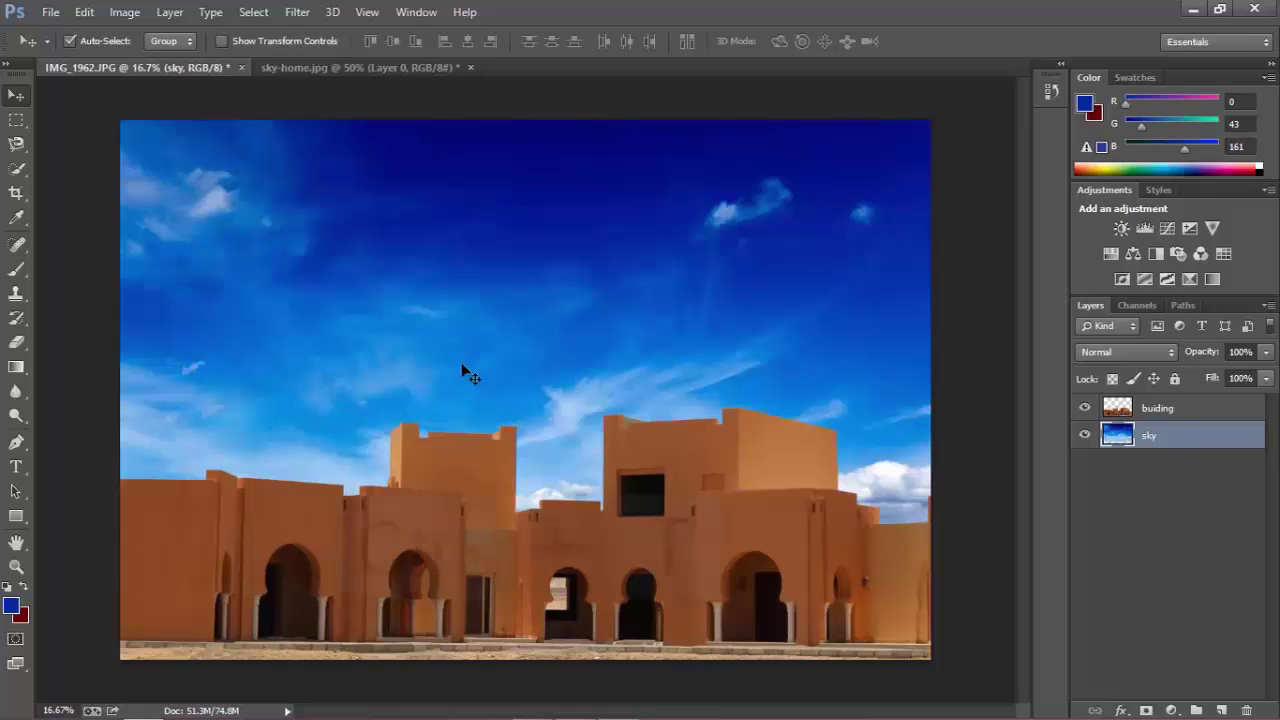
key("ctrl+t")
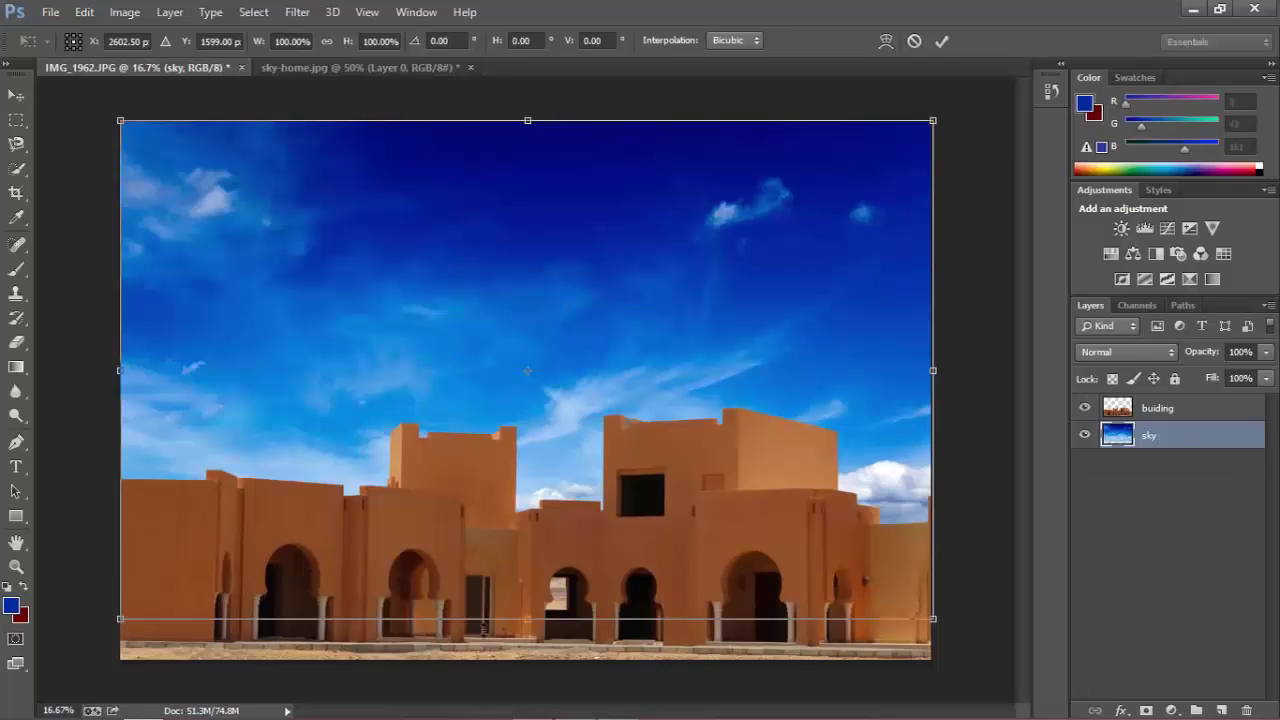
Warp the sky, pulling its lower corners and middle mesh upward, and commit the warp.
right_click(484, 261)
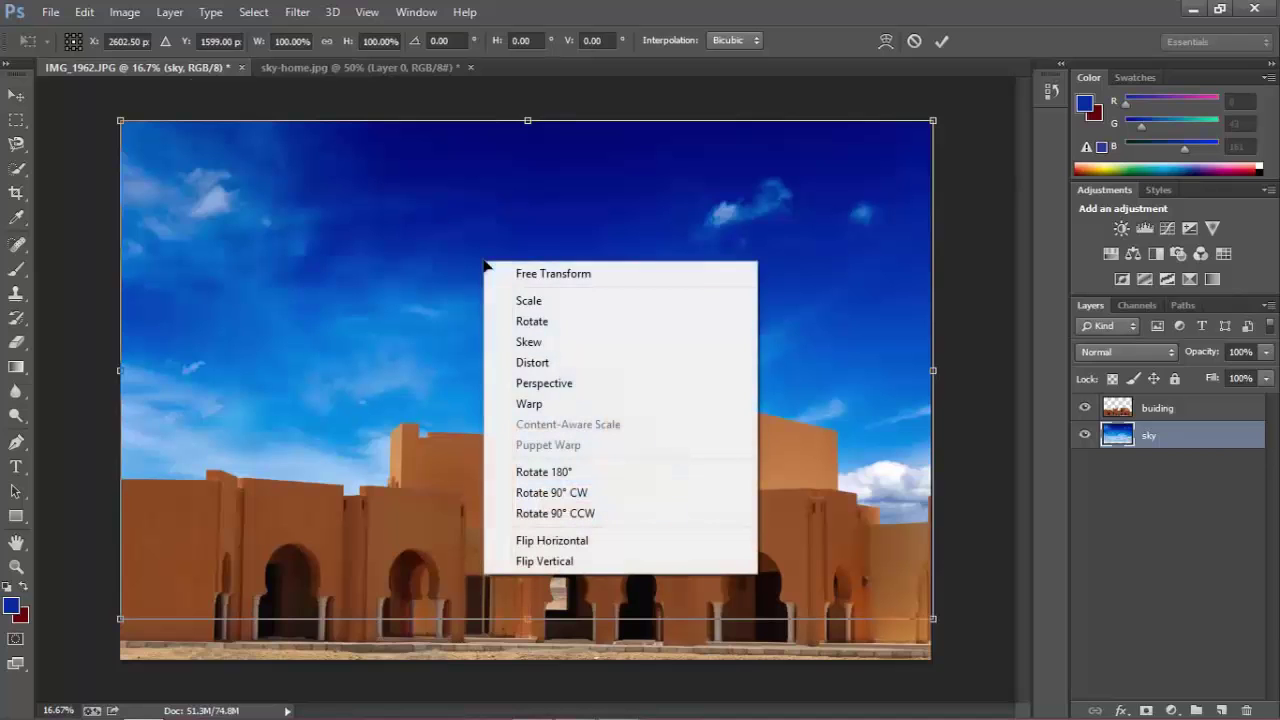
left_click(543, 408)
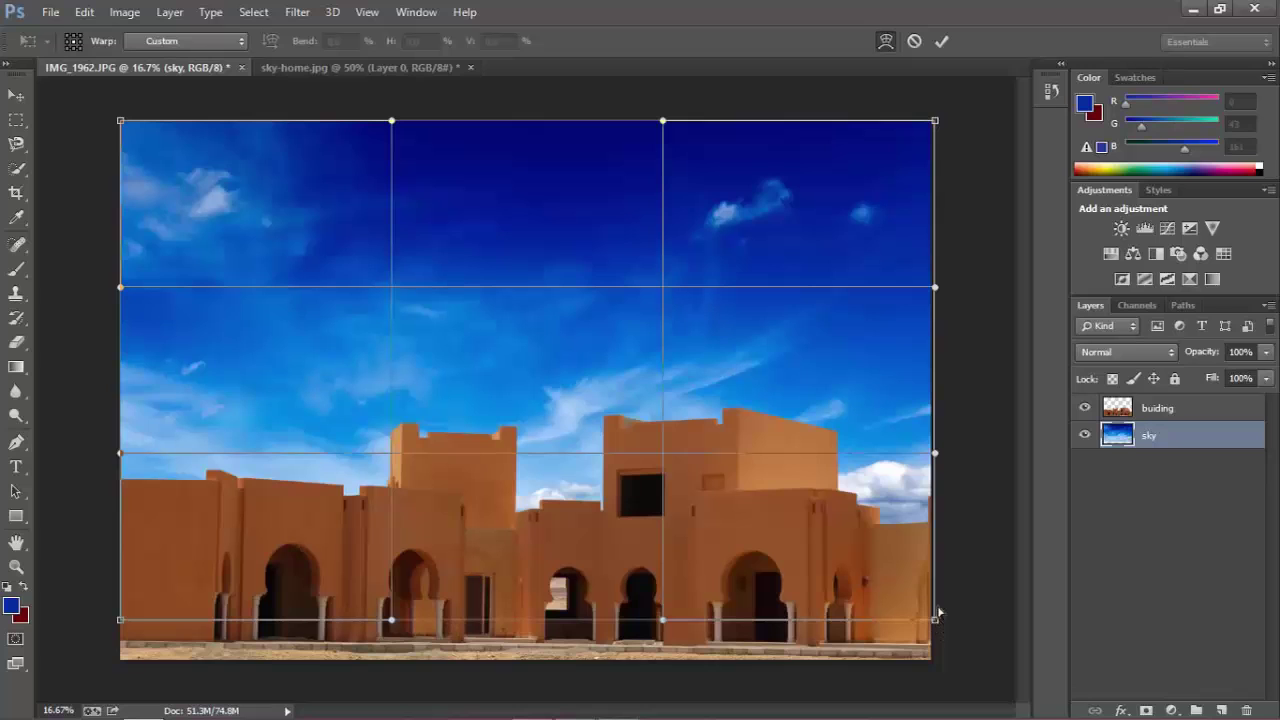
left_click_drag(935, 618, 947, 542)
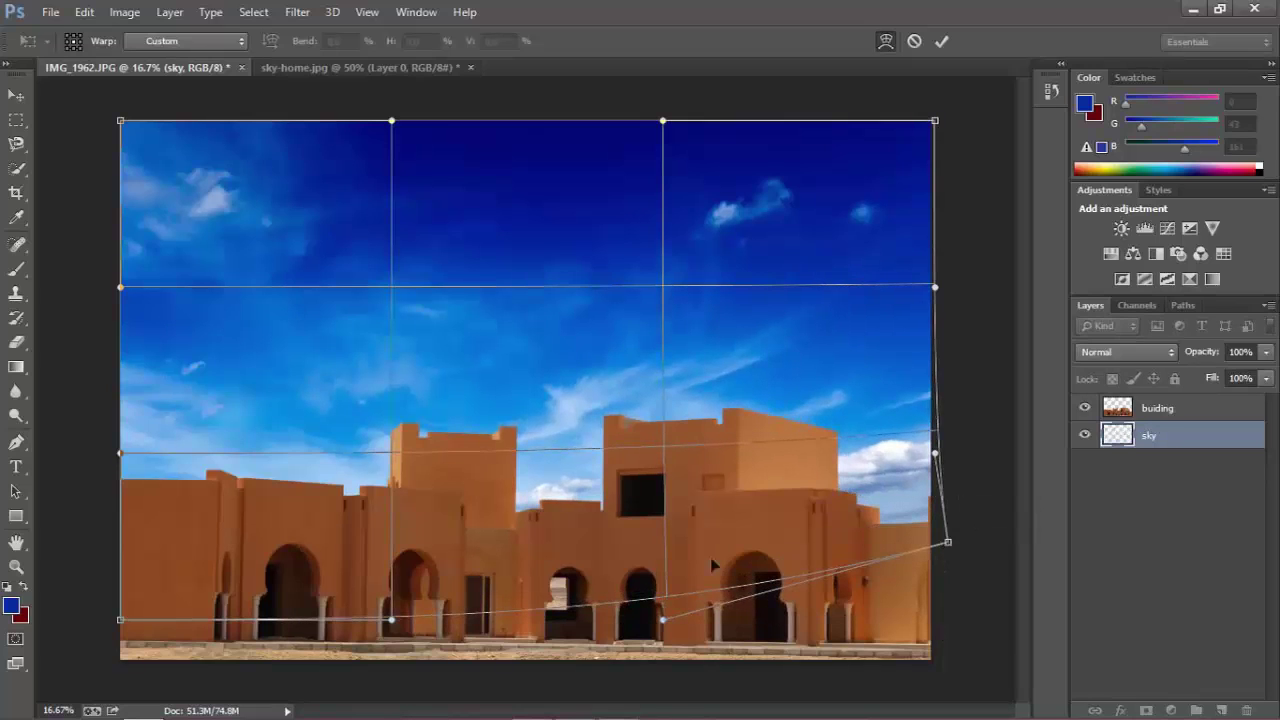
left_click_drag(121, 625, 66, 516)
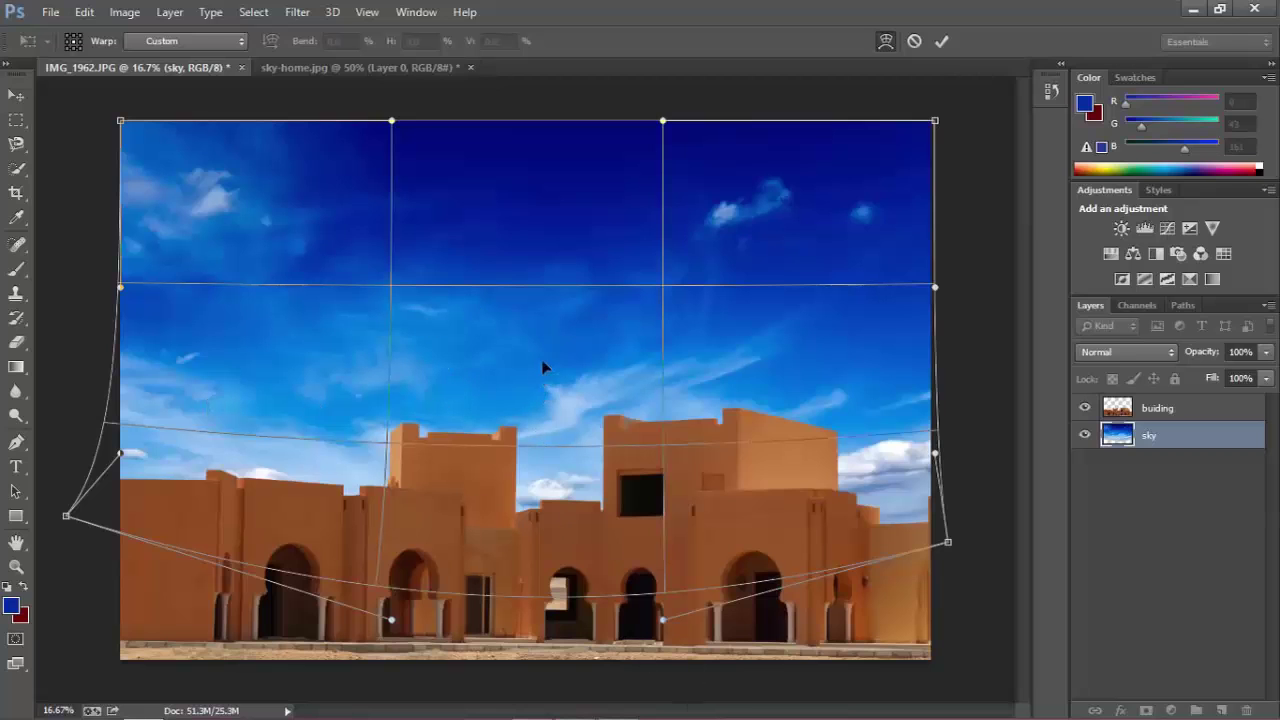
left_click_drag(543, 366, 543, 318)
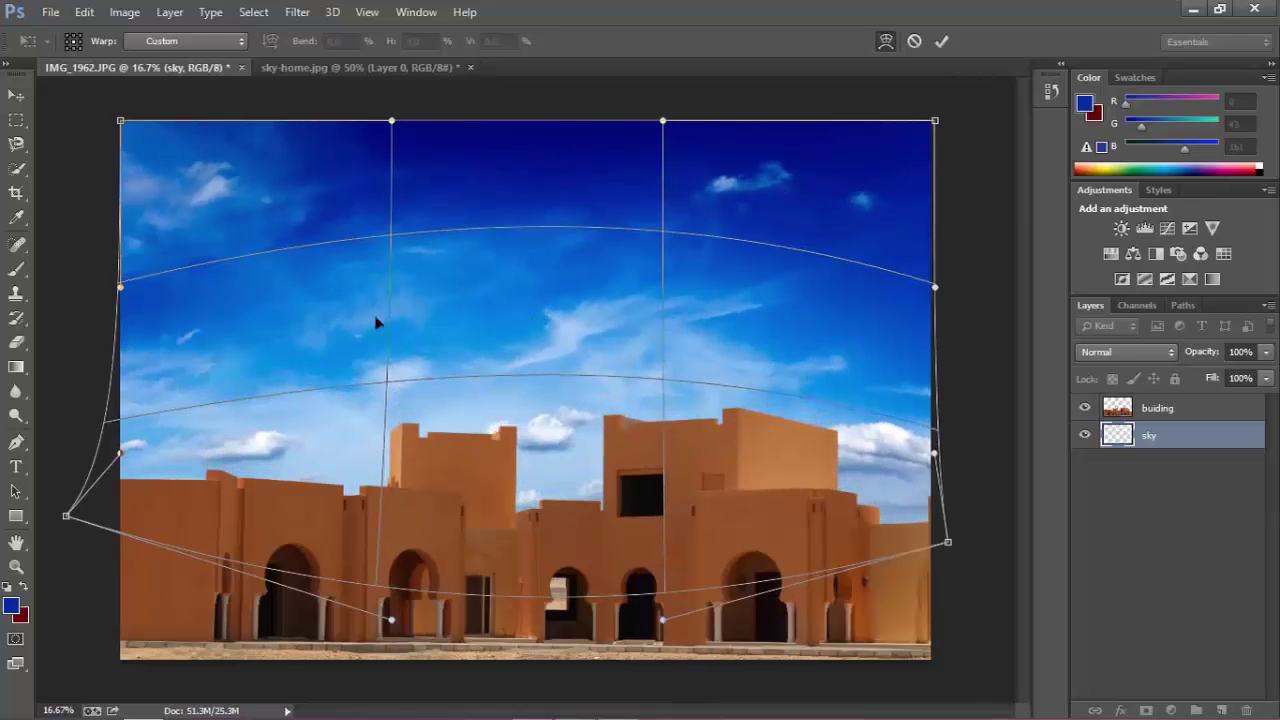
left_click_drag(293, 320, 293, 305)
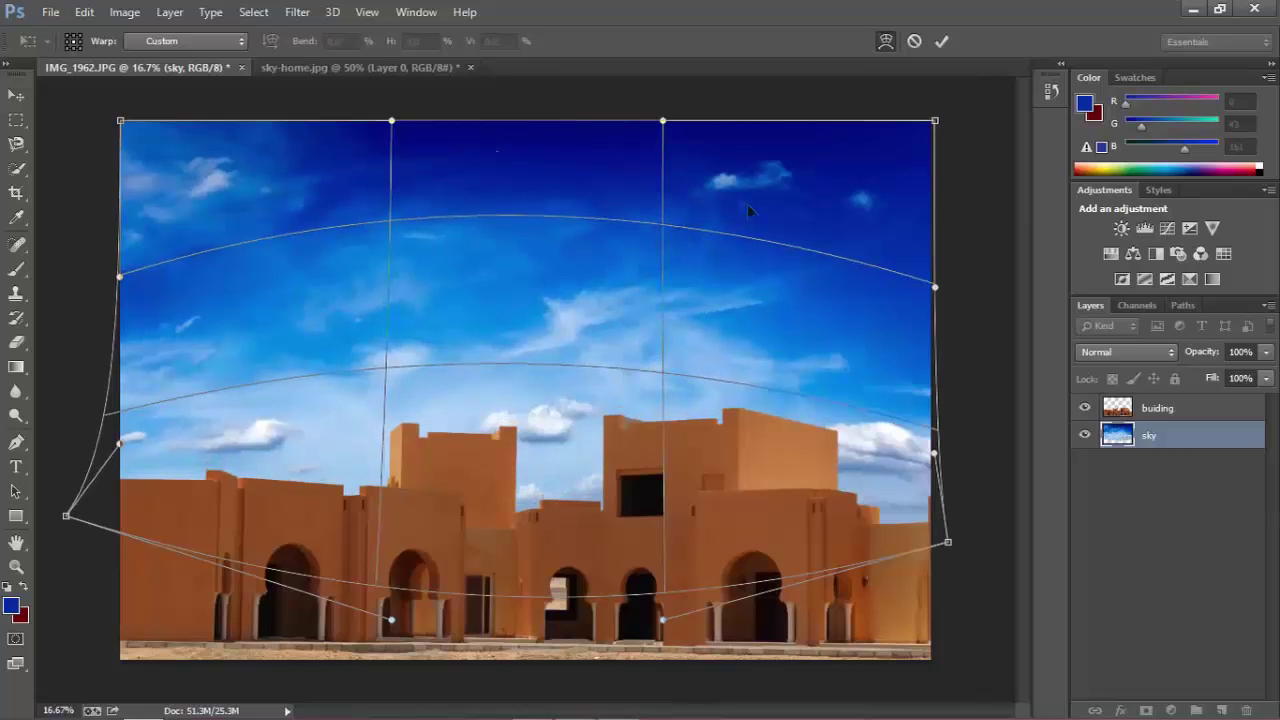
left_click_drag(760, 195, 732, 193)
left_click_drag(297, 203, 267, 188)
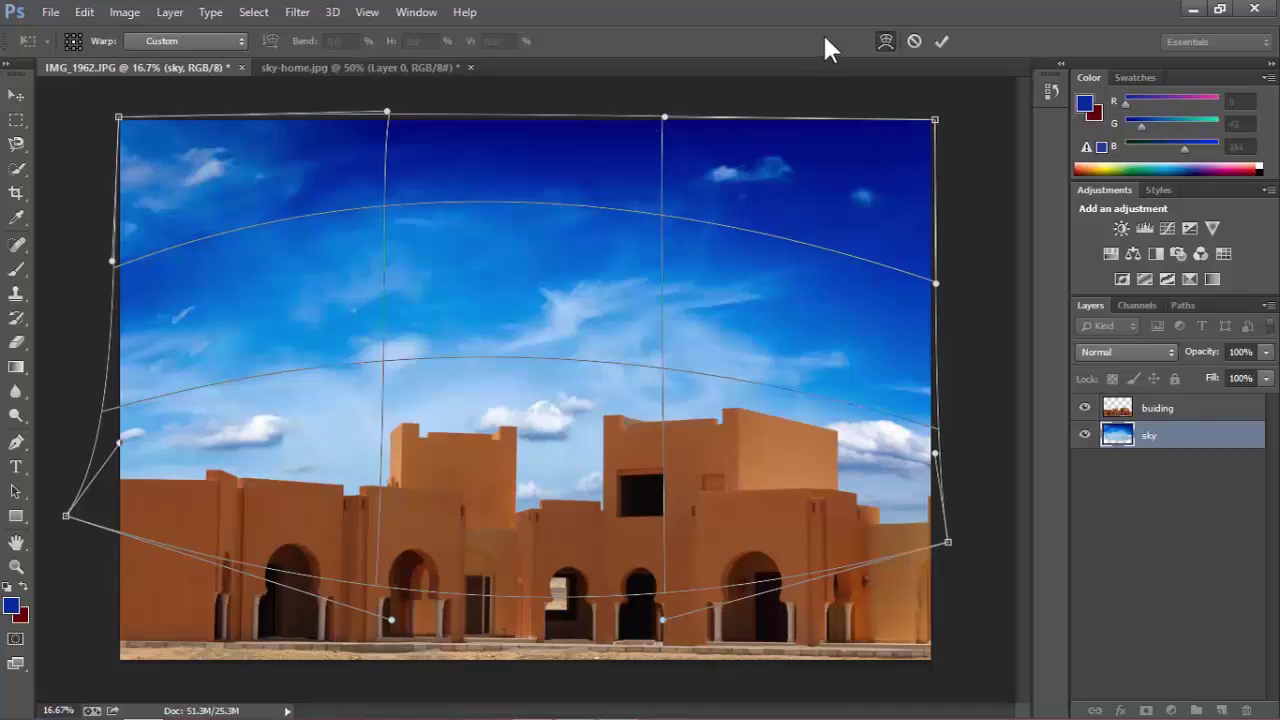
left_click(940, 42)
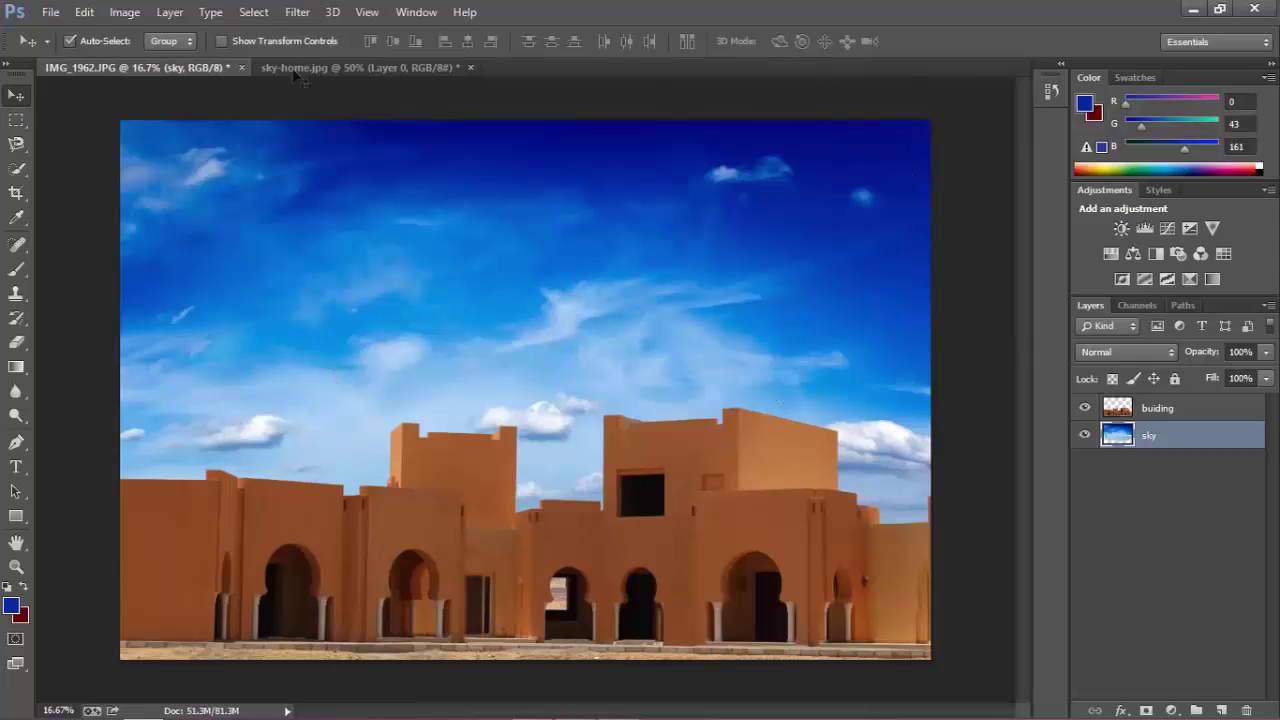
Step back and forward over the last Free Transform in the History panel.
left_click(1053, 93)
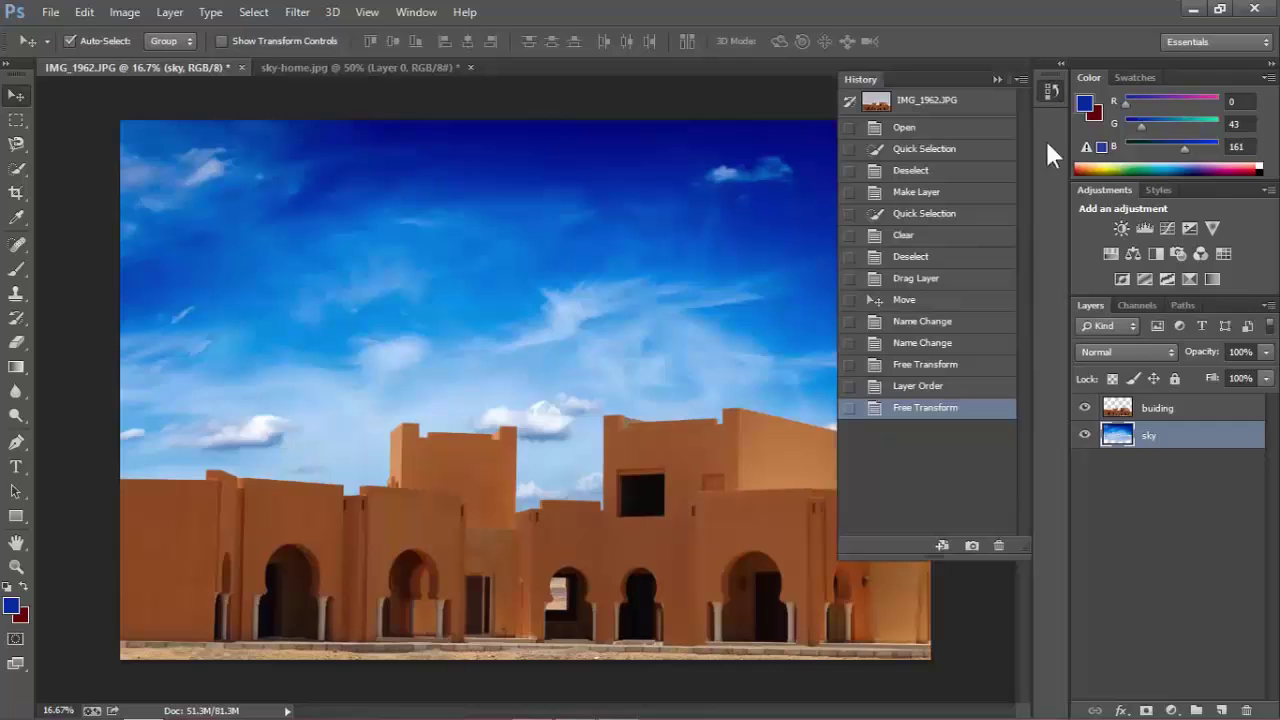
left_click(946, 388)
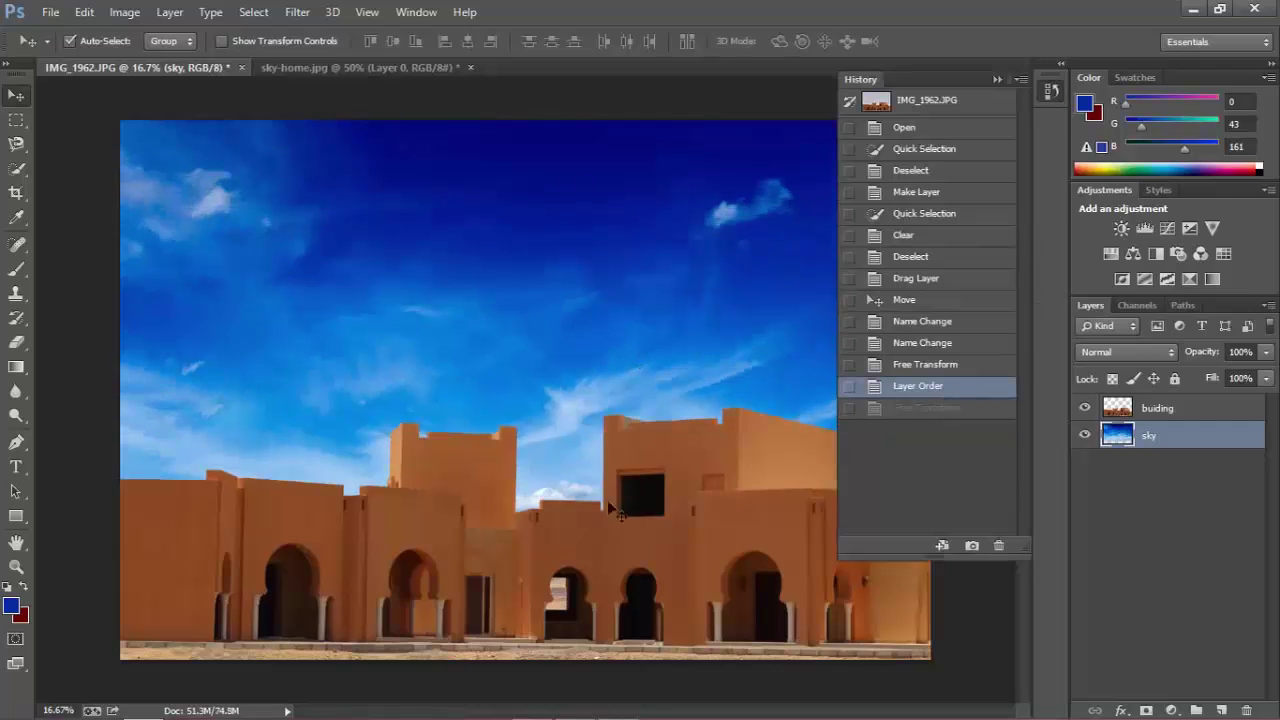
left_click(905, 410)
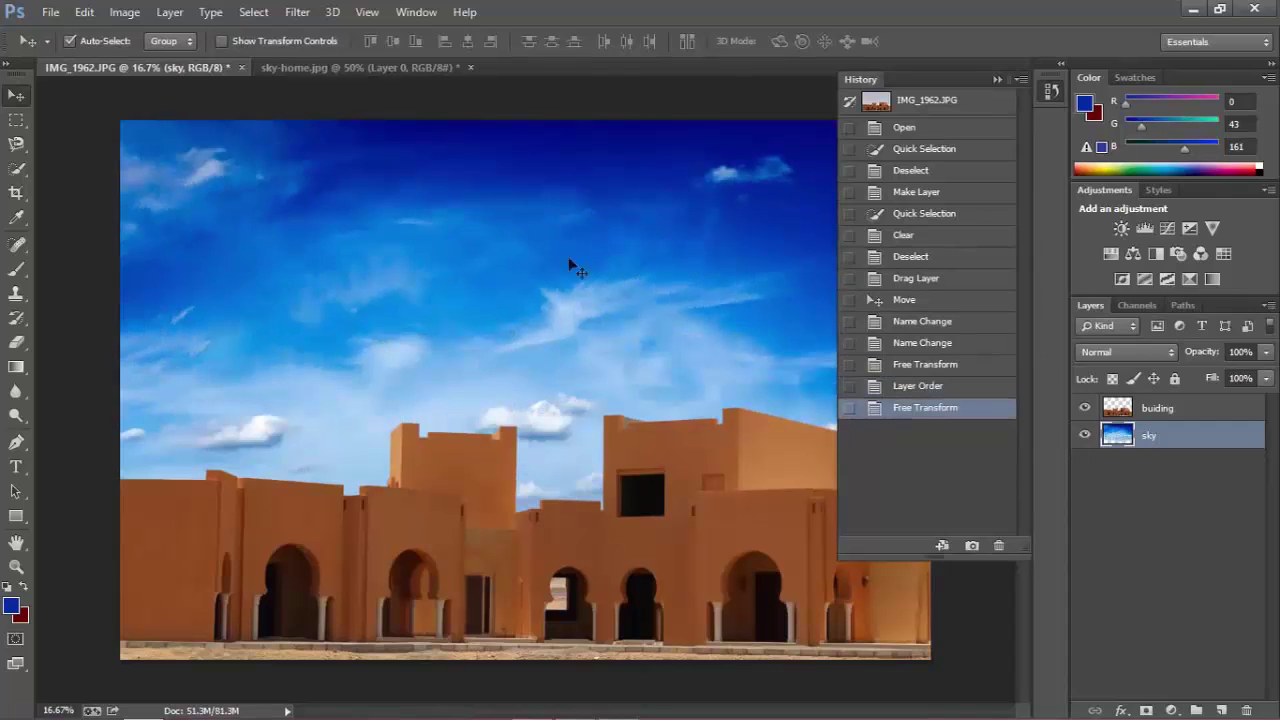
left_click(996, 80)
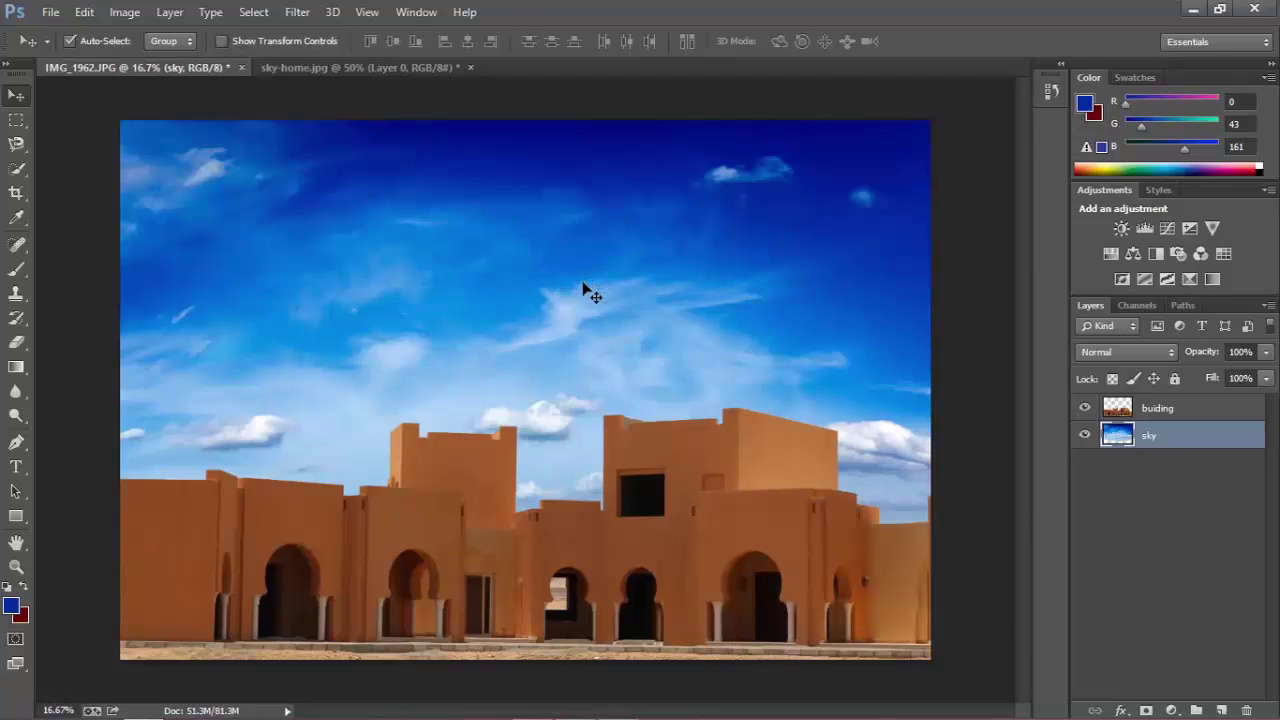
Revert to the IMG_1962.JPG snapshot in the History panel.
left_click(1043, 89)
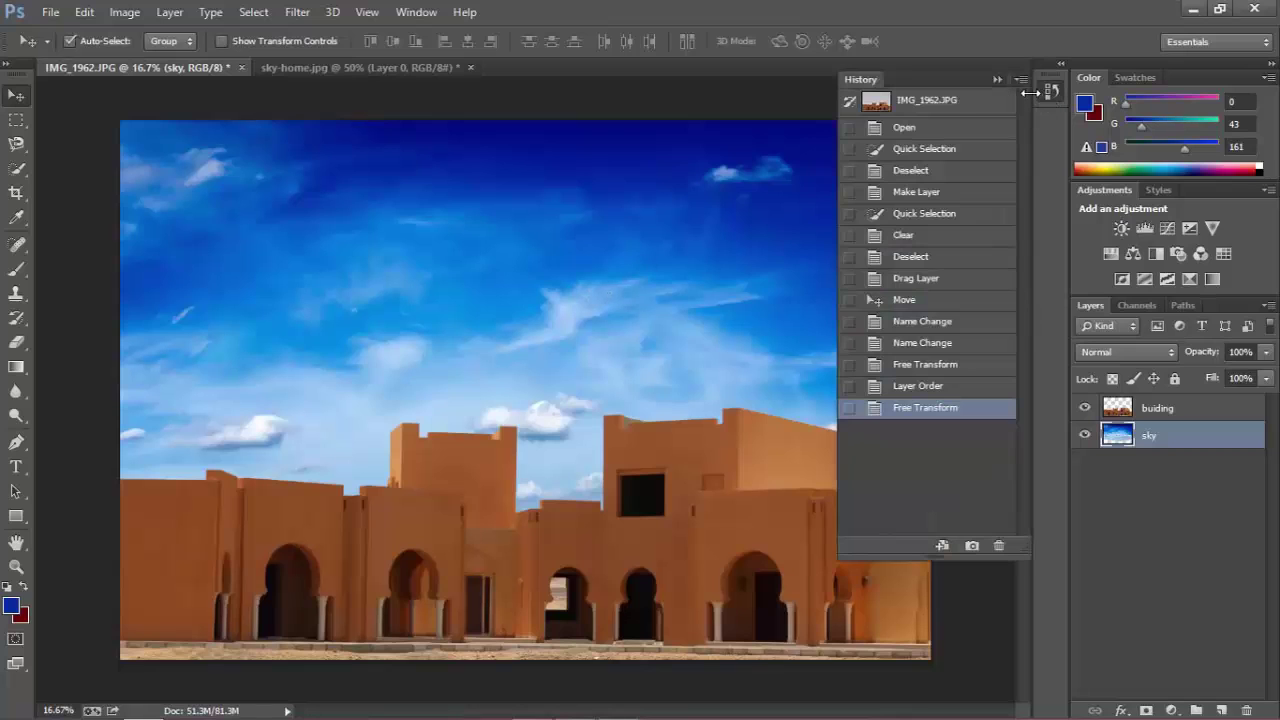
left_click(940, 108)
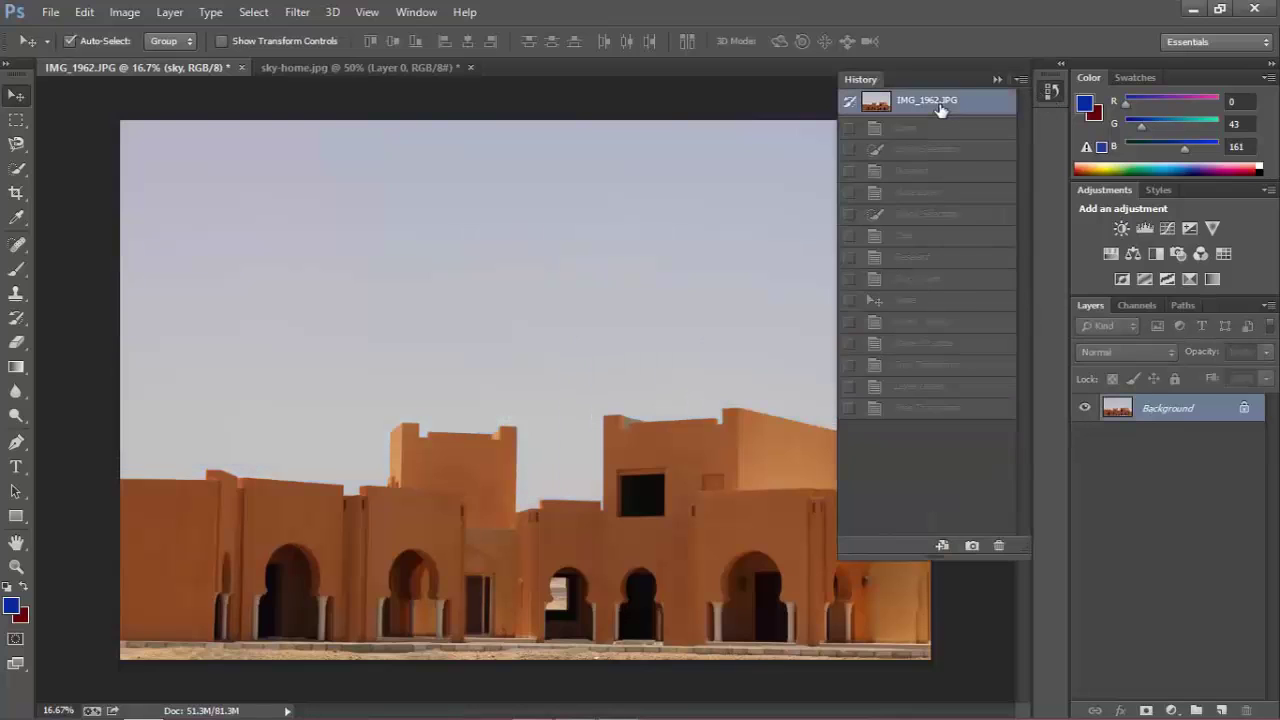
left_click(996, 81)
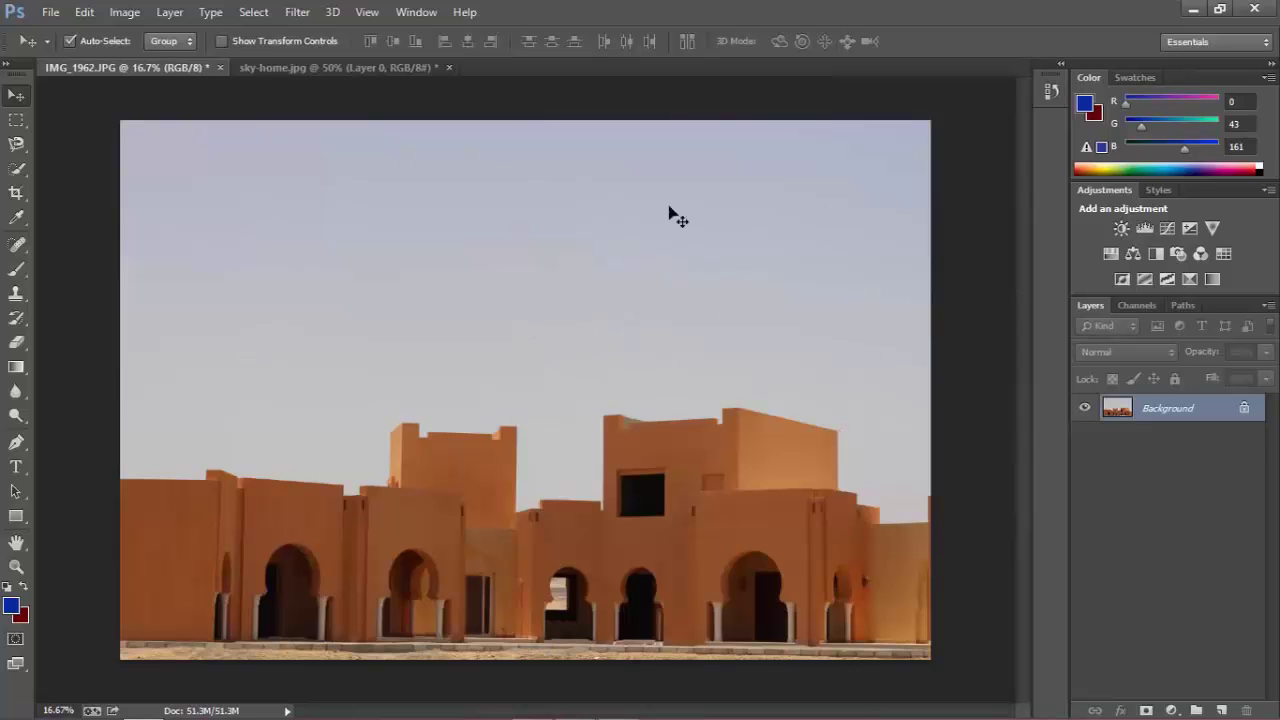
Convert the building photo's locked Background into an editable layer named Layer 0.
double_click(1146, 410)
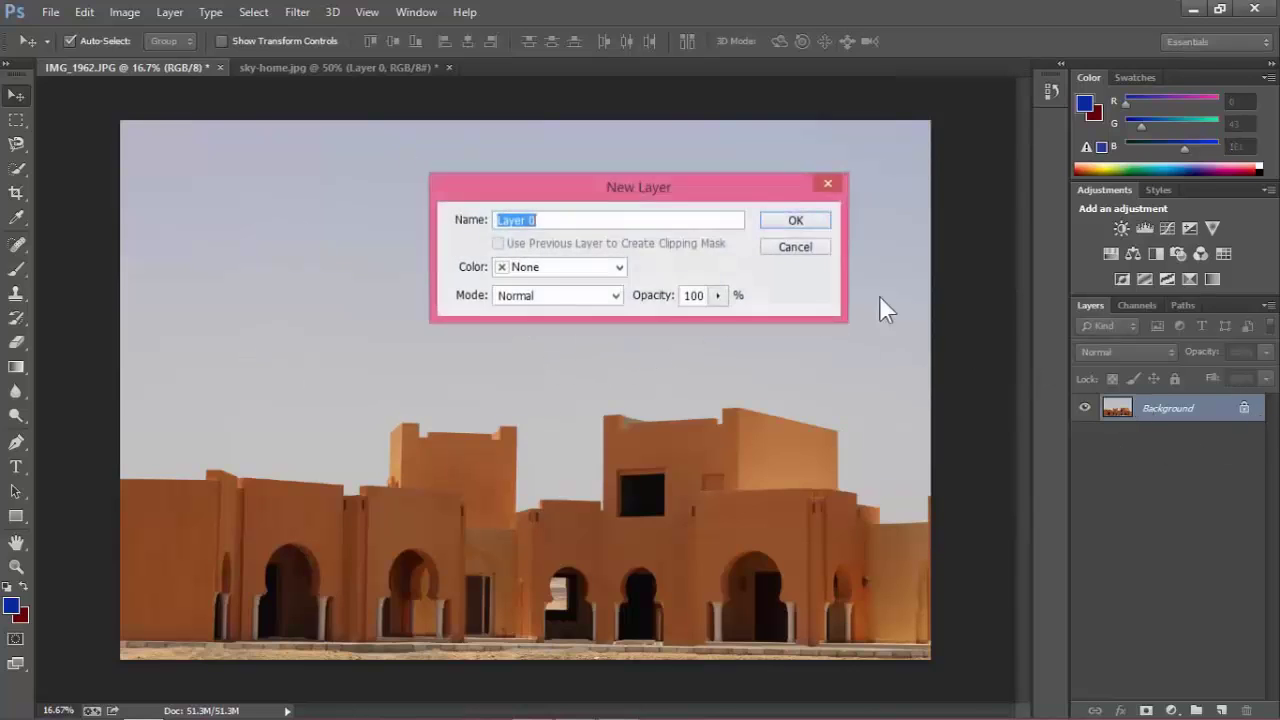
left_click(806, 219)
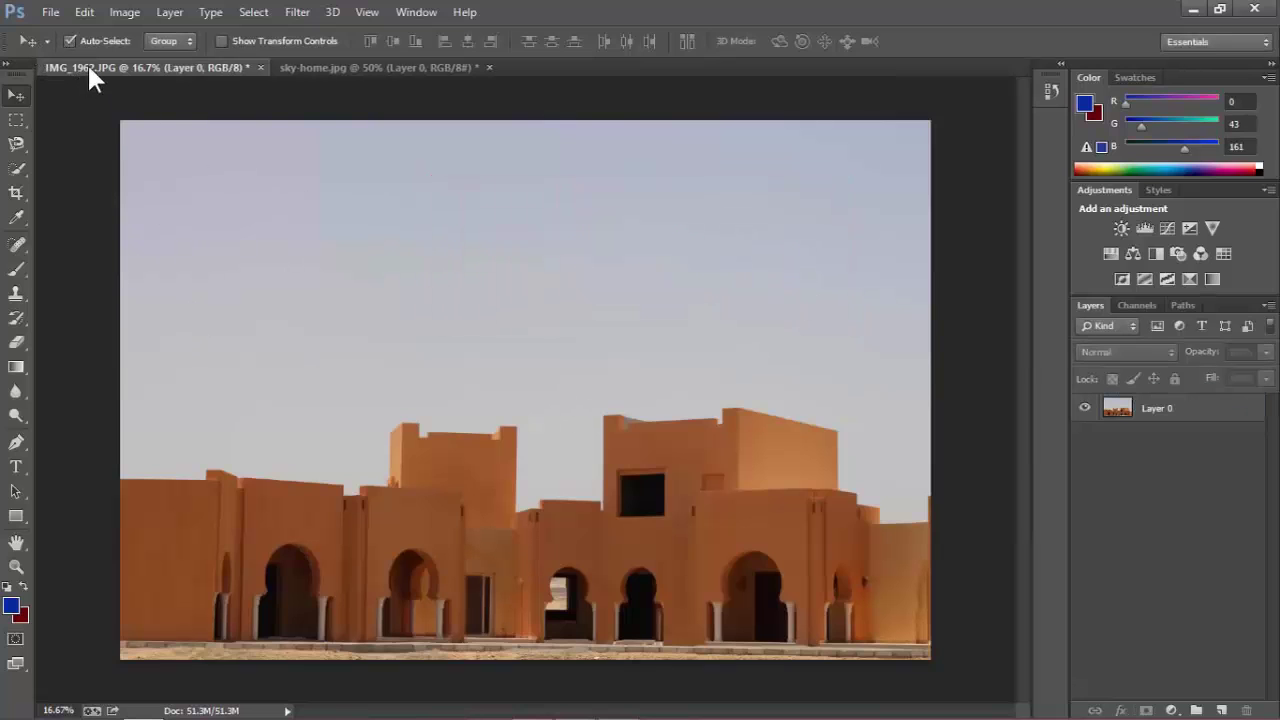
left_click(290, 67)
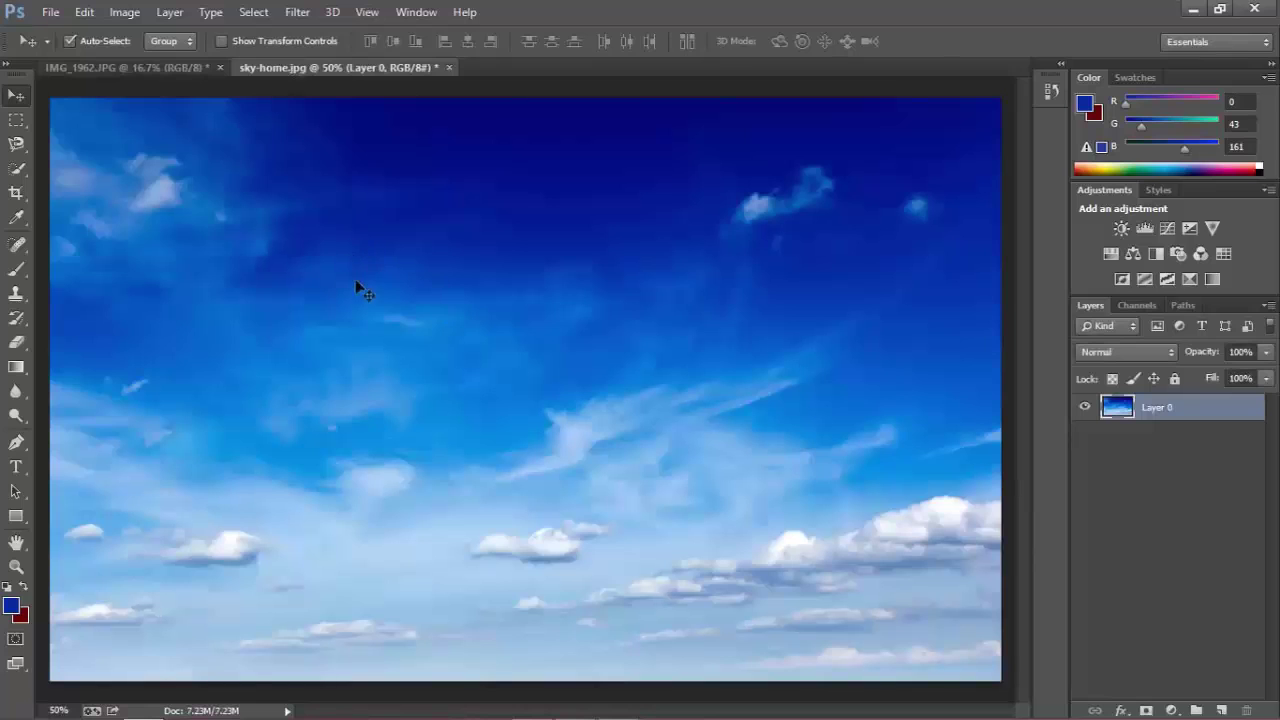
left_click(157, 67)
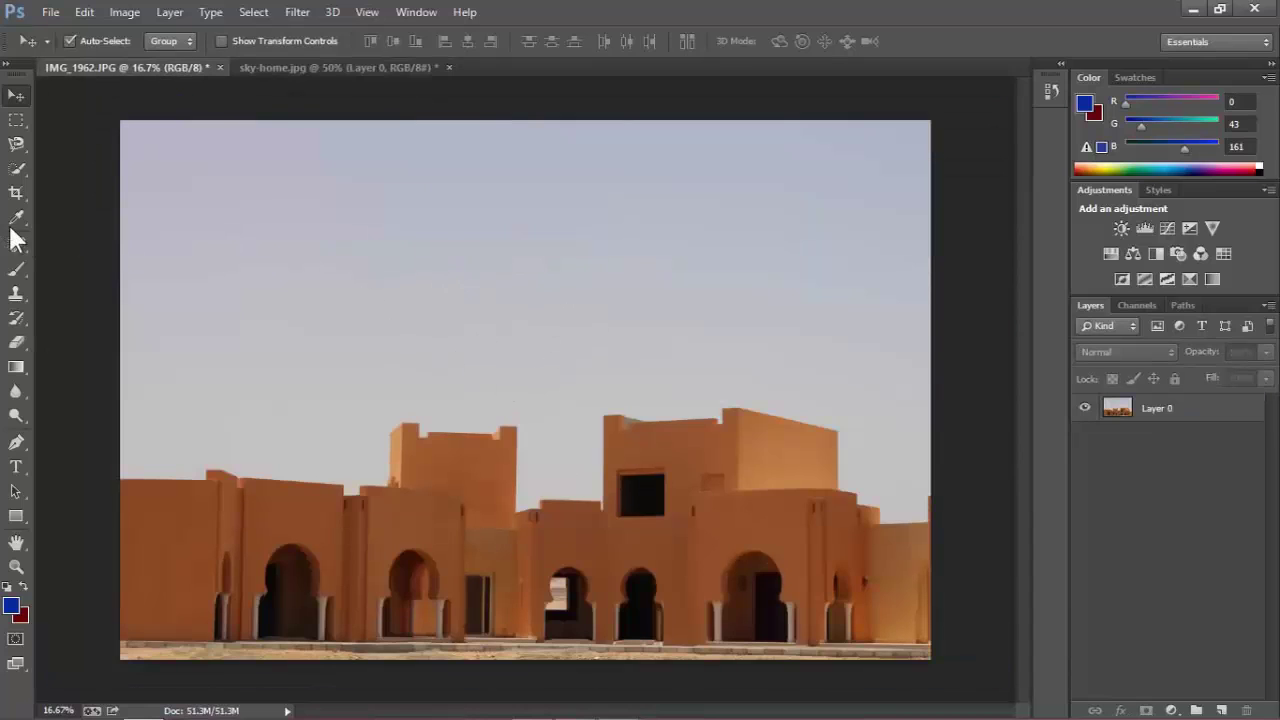
Attempt a quick selection, dismiss the no-layer warning, and make Layer 0 the active layer.
left_click(21, 164)
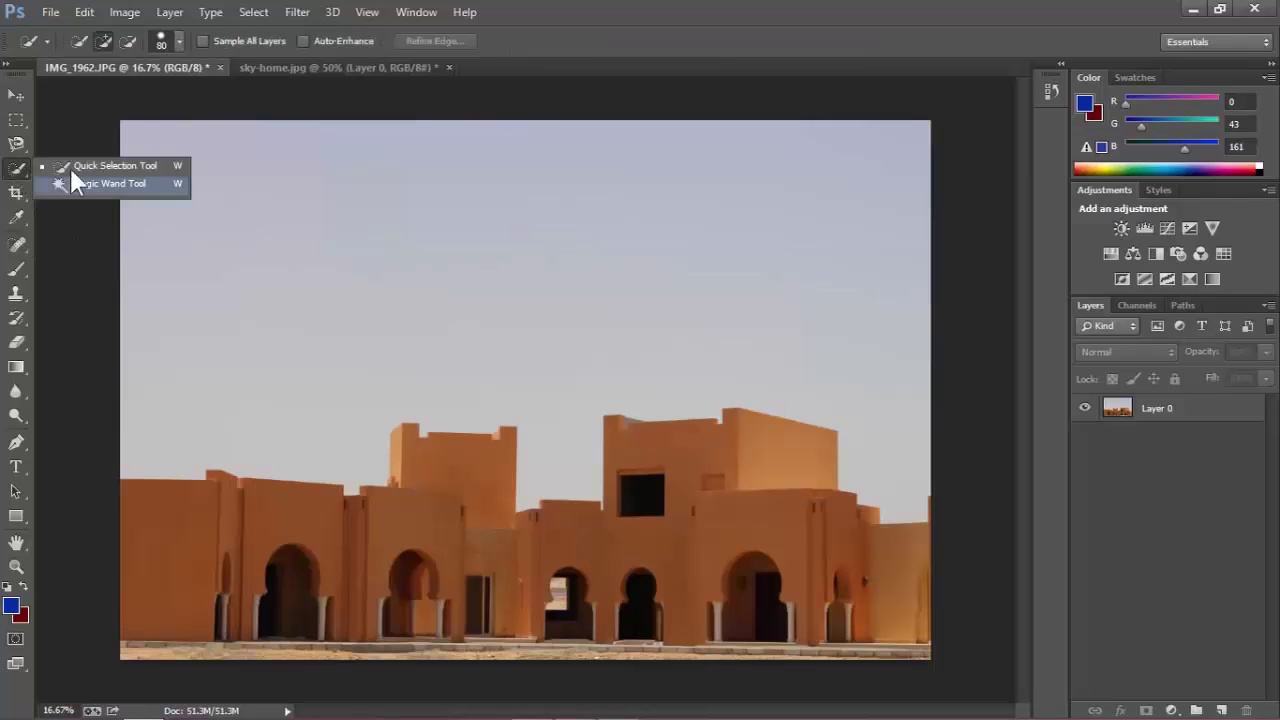
left_click(70, 100)
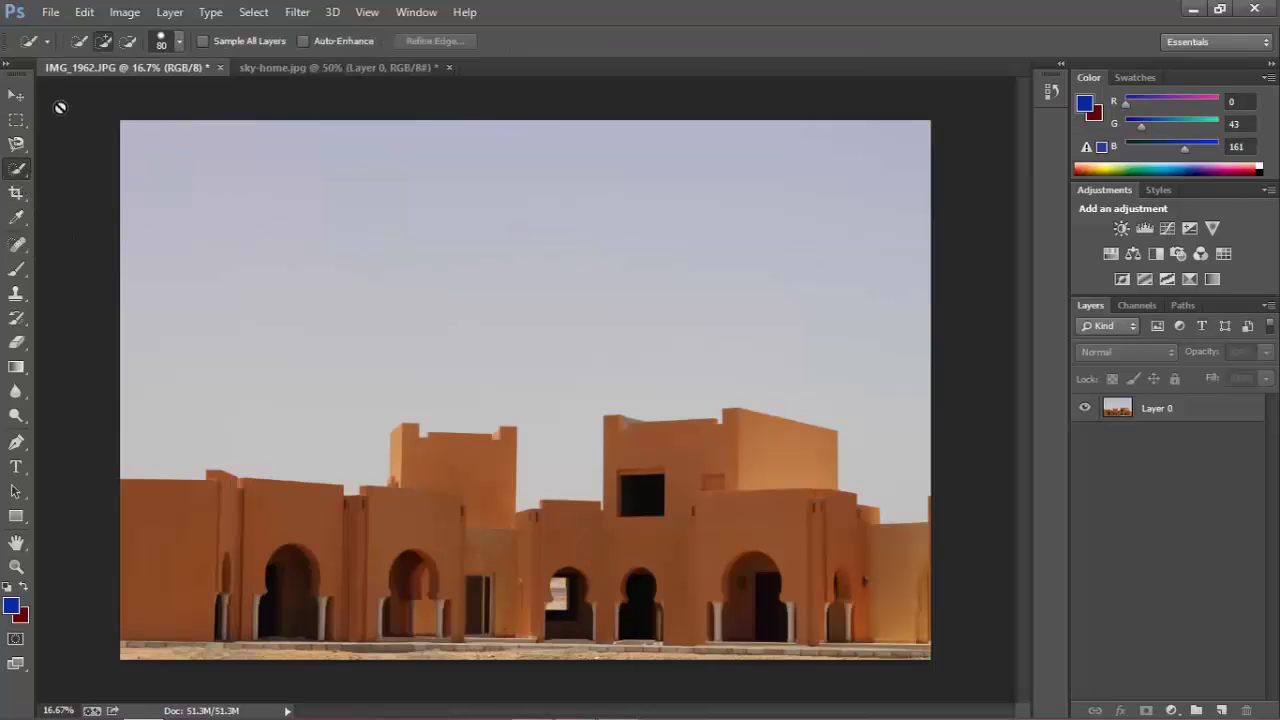
left_click(60, 108)
left_click(634, 289)
left_click(254, 14)
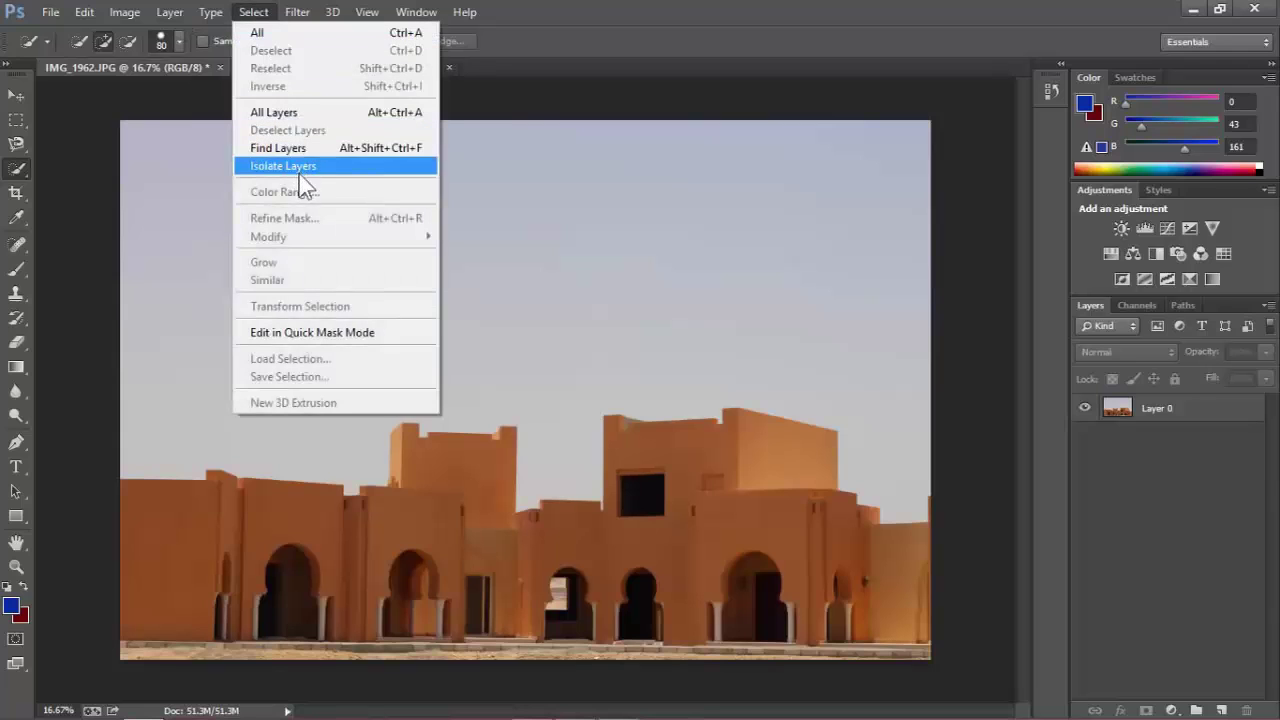
left_click(1145, 540)
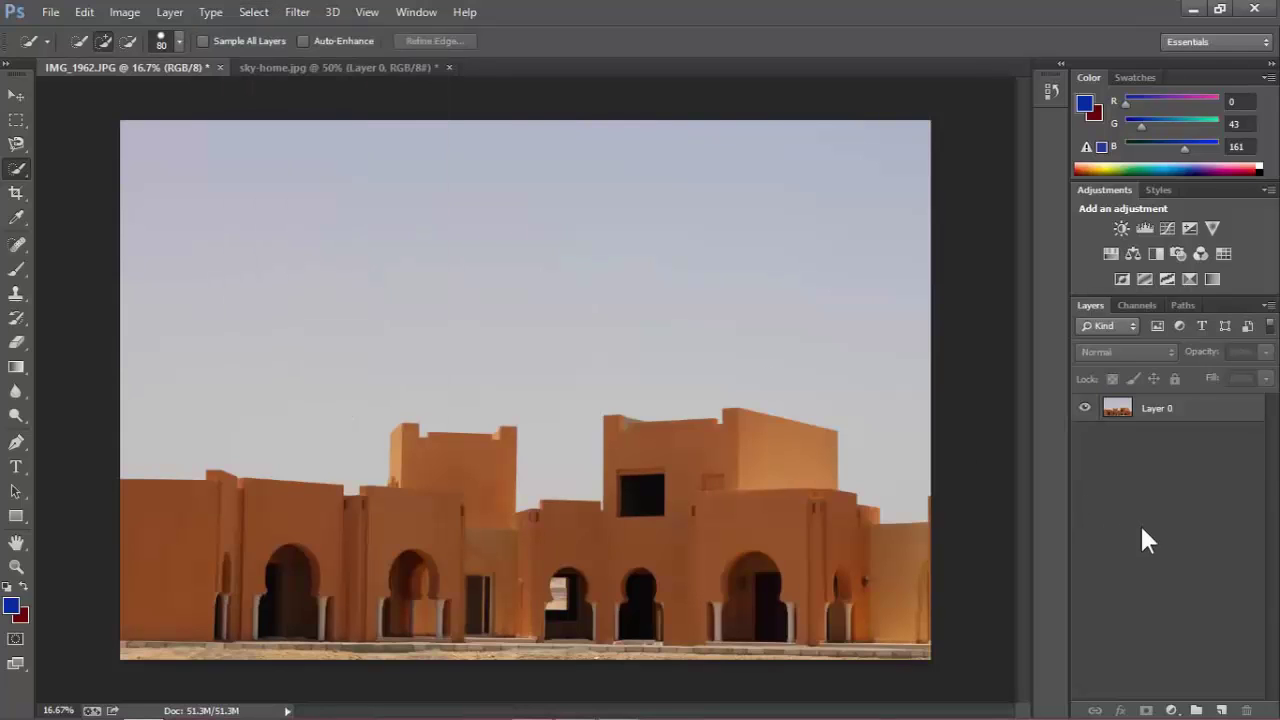
left_click(1145, 414)
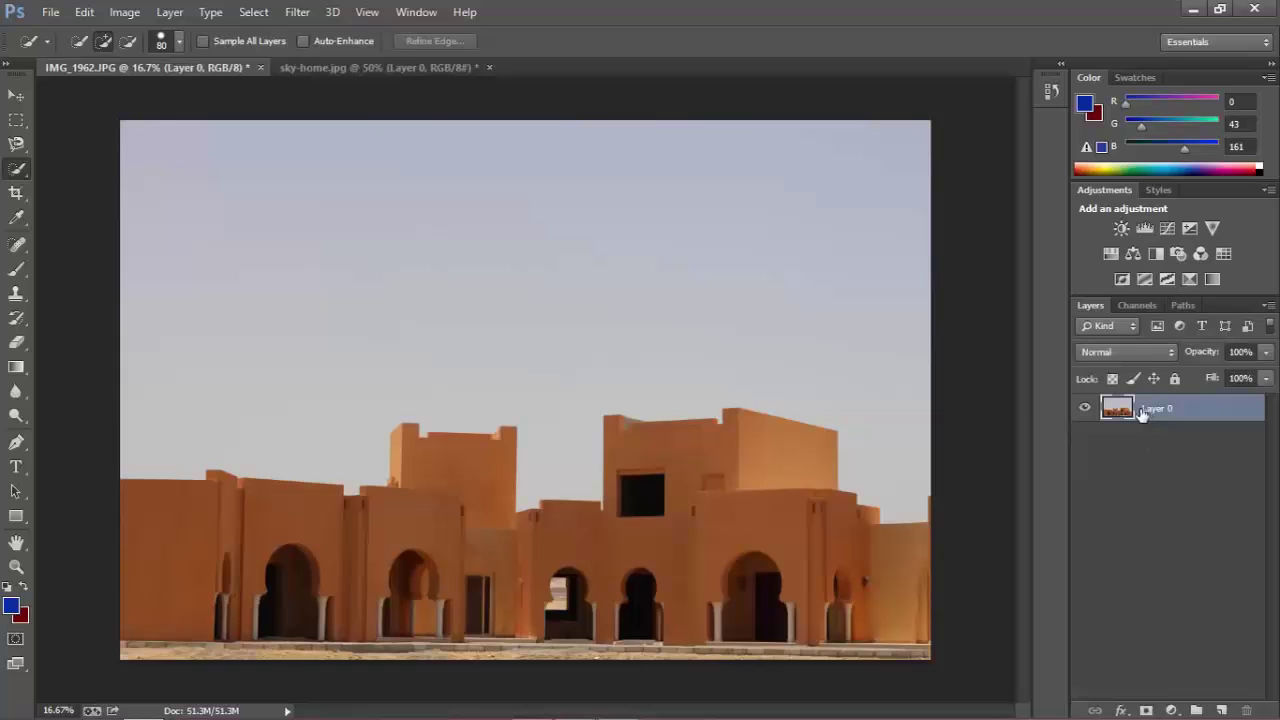
left_click(254, 14)
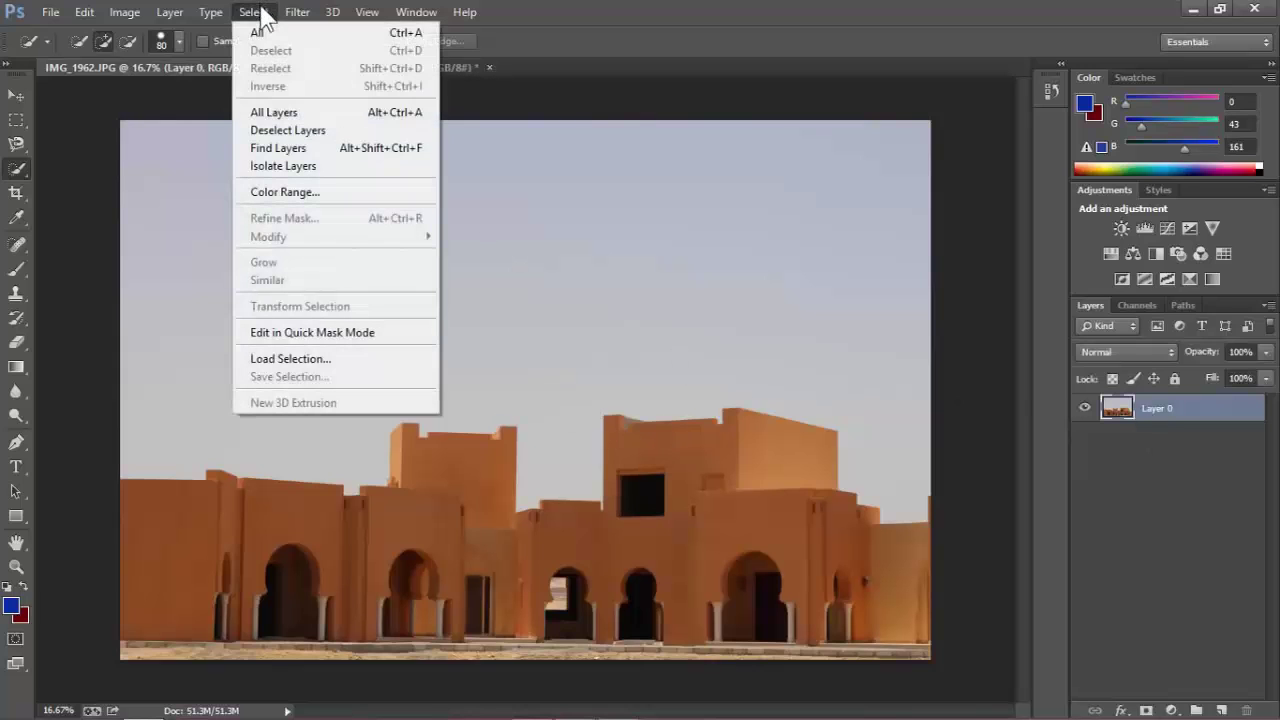
Use Color Range at fuzziness 57, sampling the pale sky above the rooftops, to select it.
left_click(293, 196)
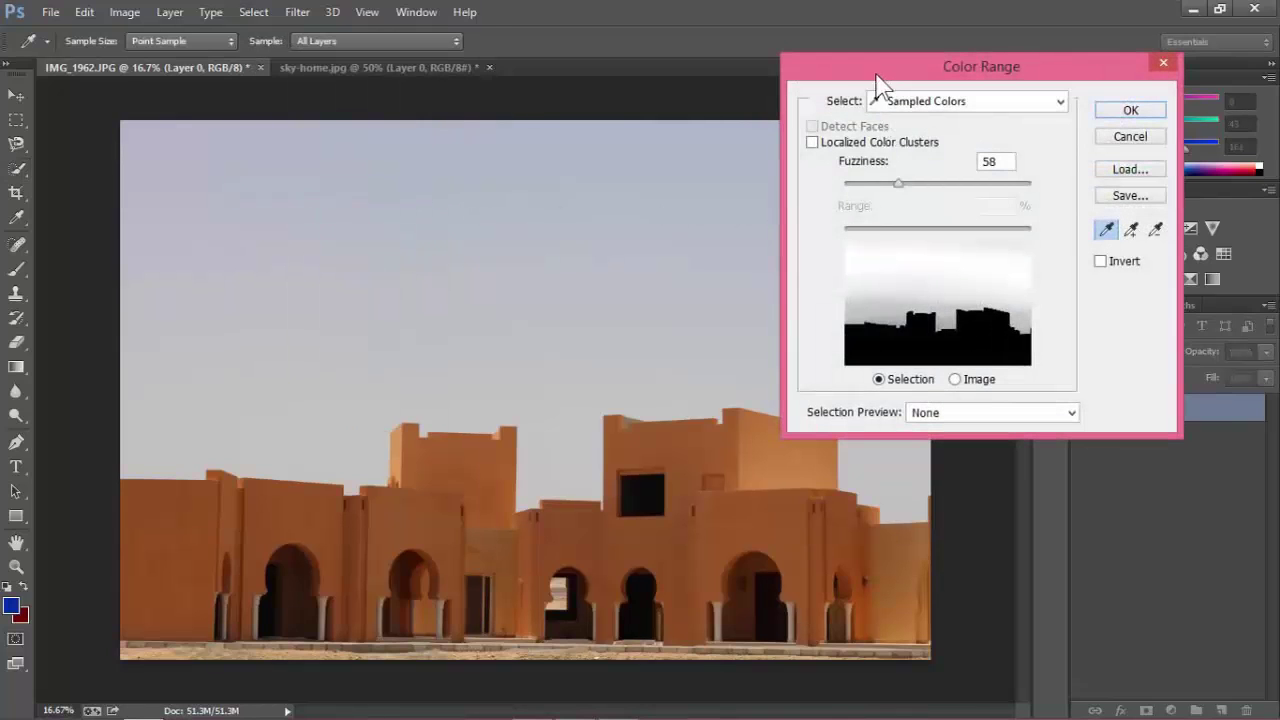
left_click_drag(878, 85, 911, 84)
left_click_drag(931, 184, 889, 190)
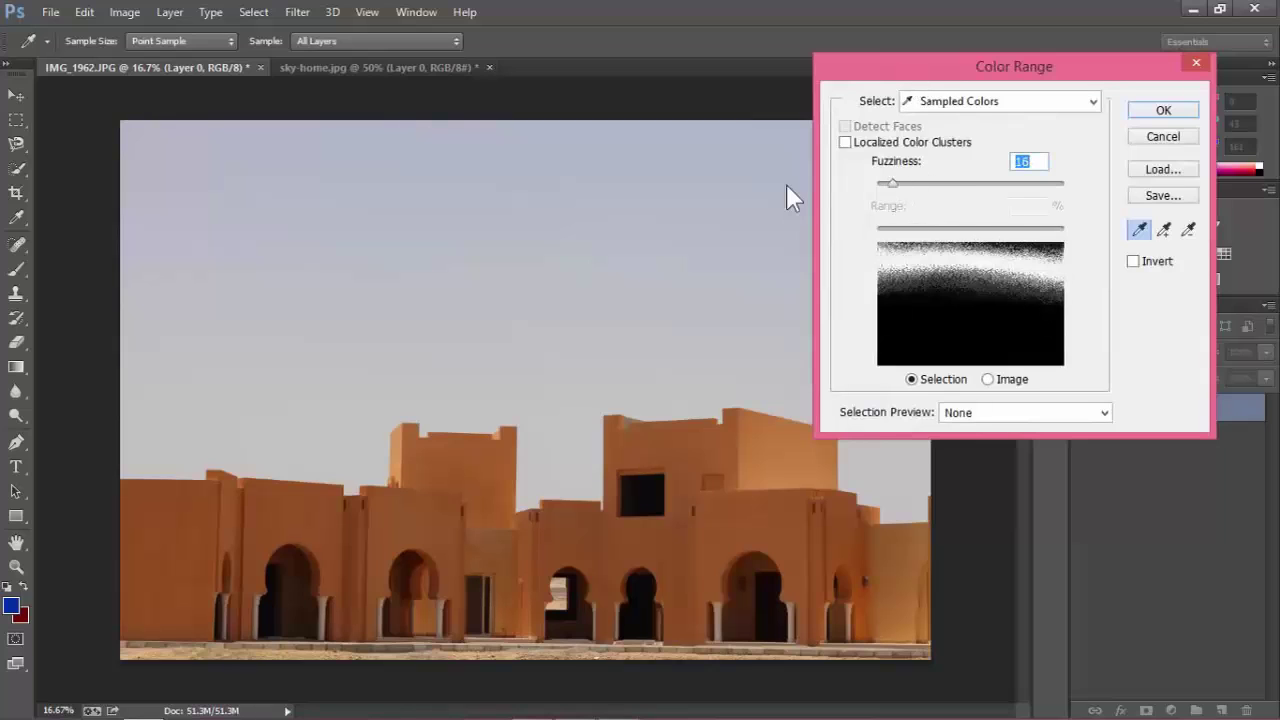
type("0")
left_click_drag(873, 184, 932, 196)
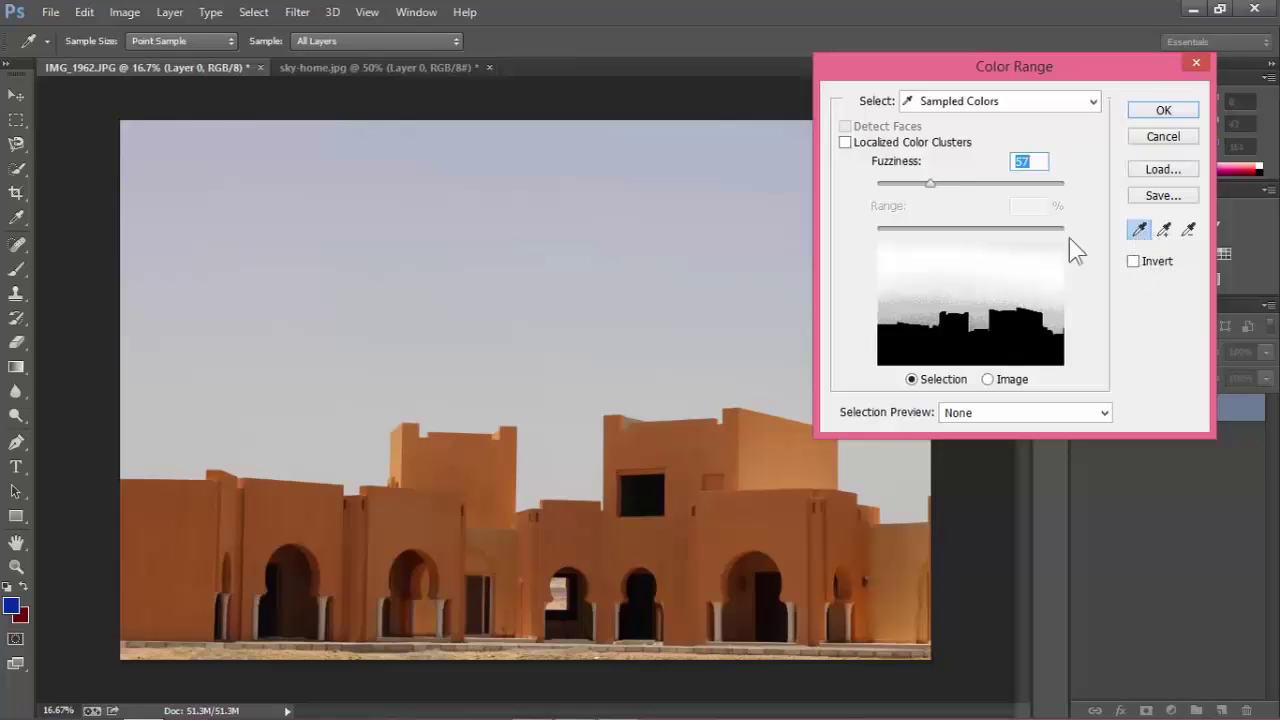
left_click(441, 313)
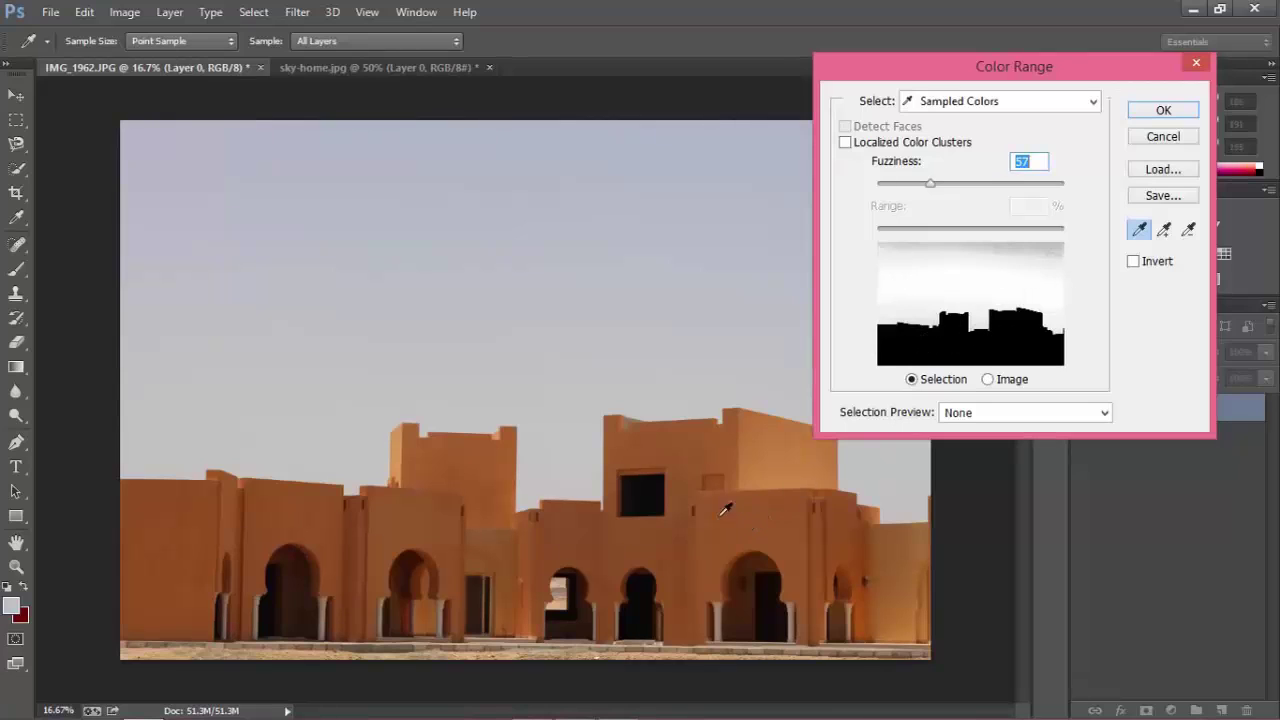
left_click(770, 515)
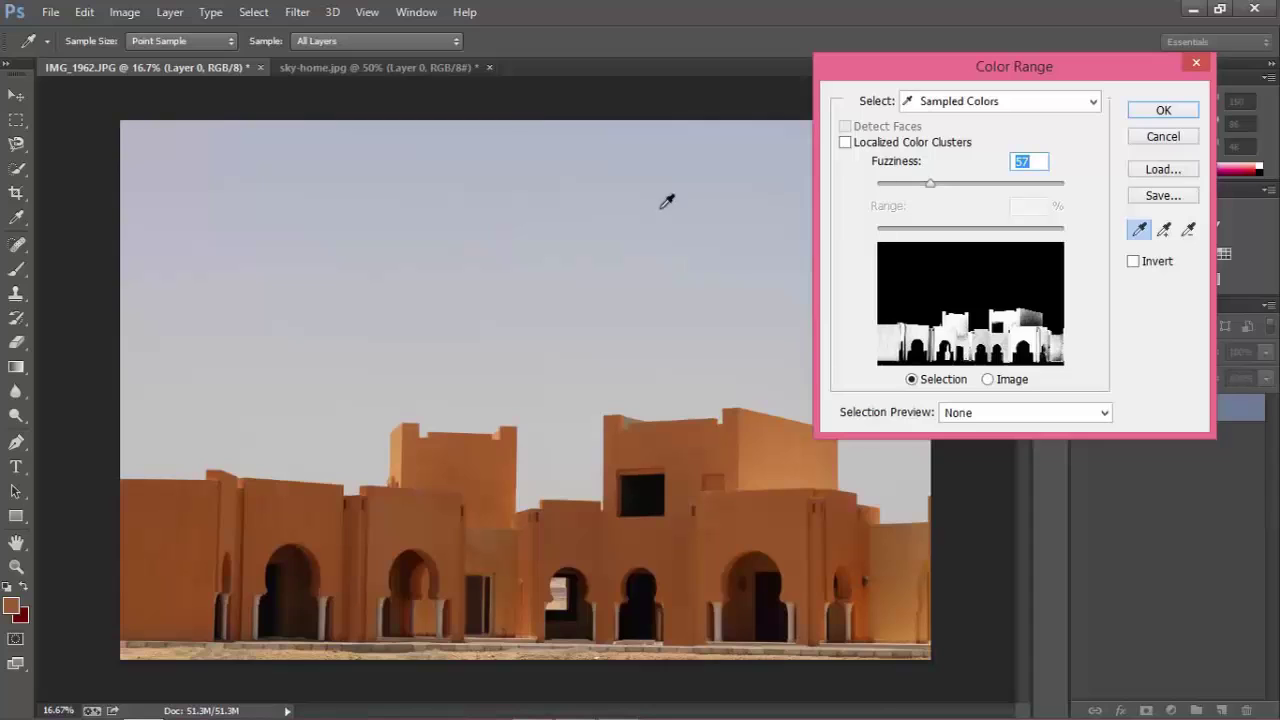
left_click(513, 233)
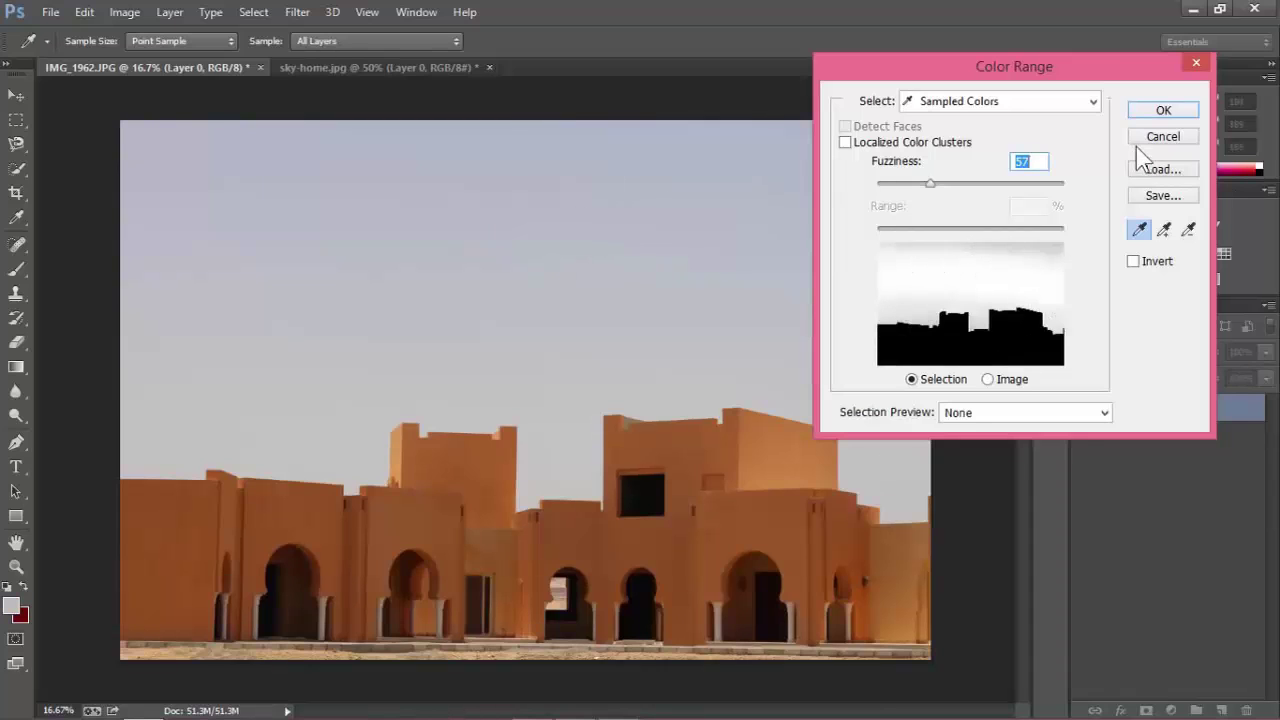
left_click(1163, 110)
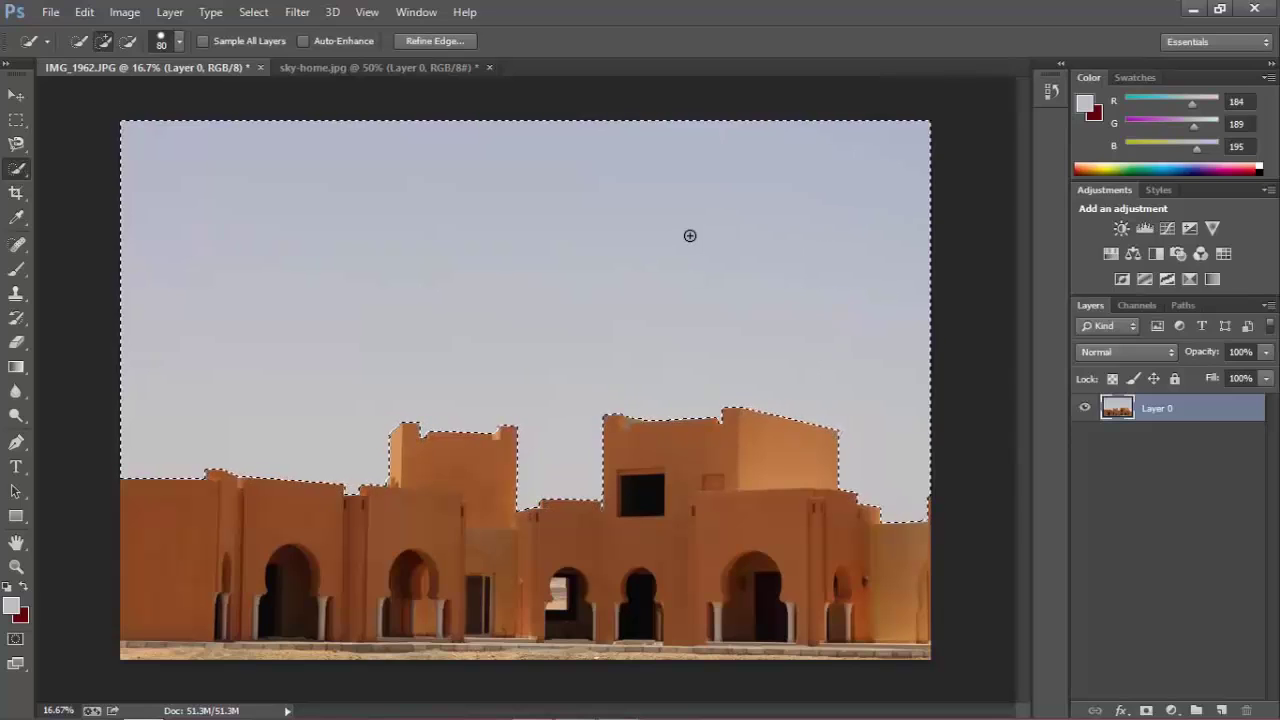
Delete the selected sky and drag the cloud photo into the building document as a new layer.
key("Delete")
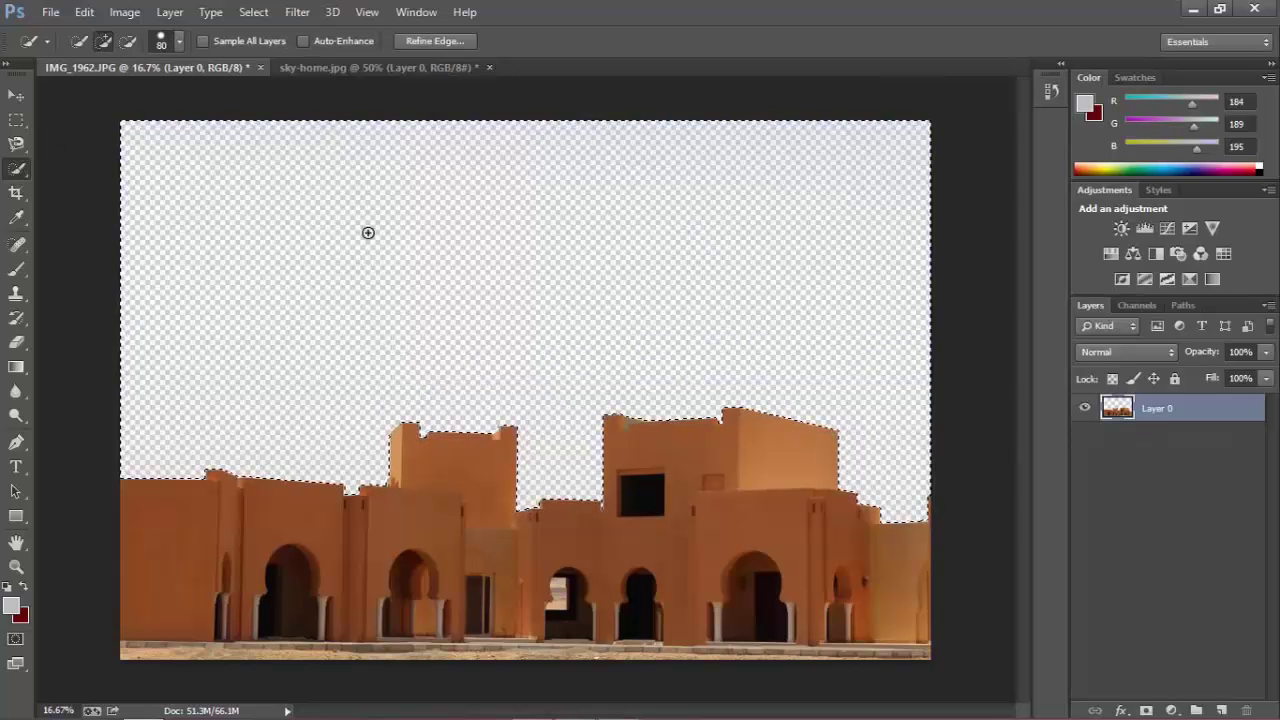
left_click(355, 67)
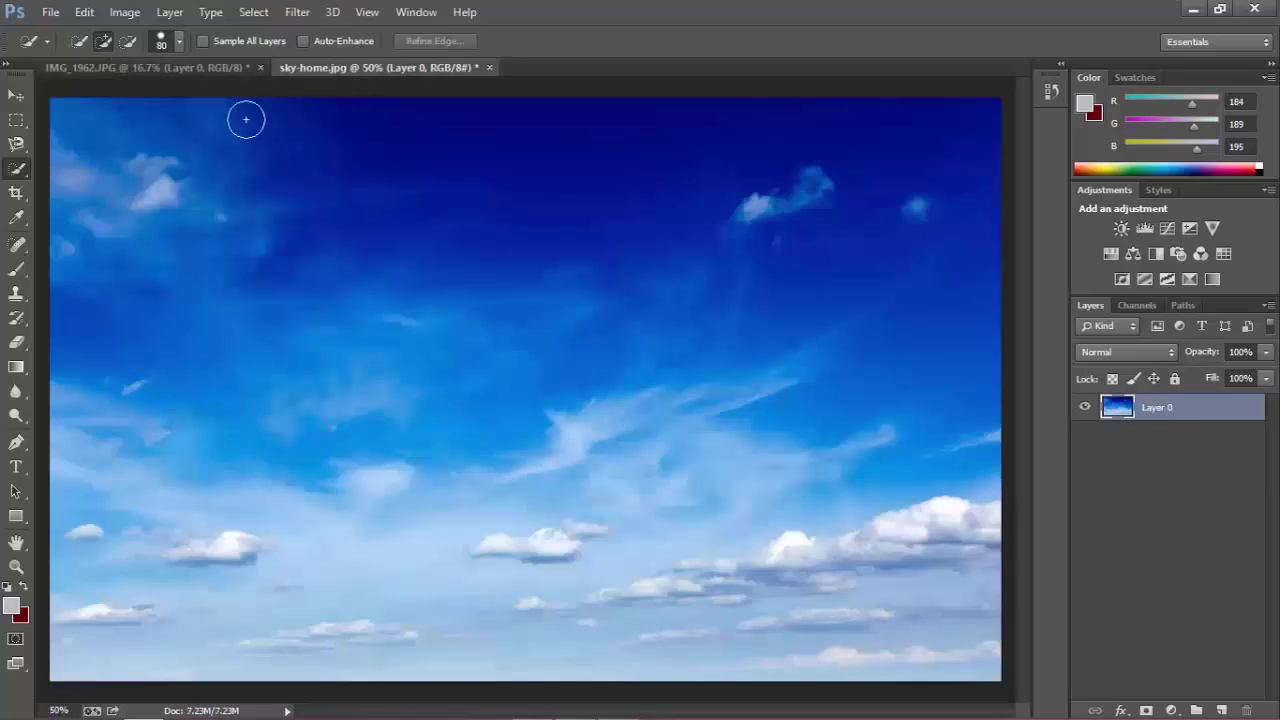
left_click(15, 96)
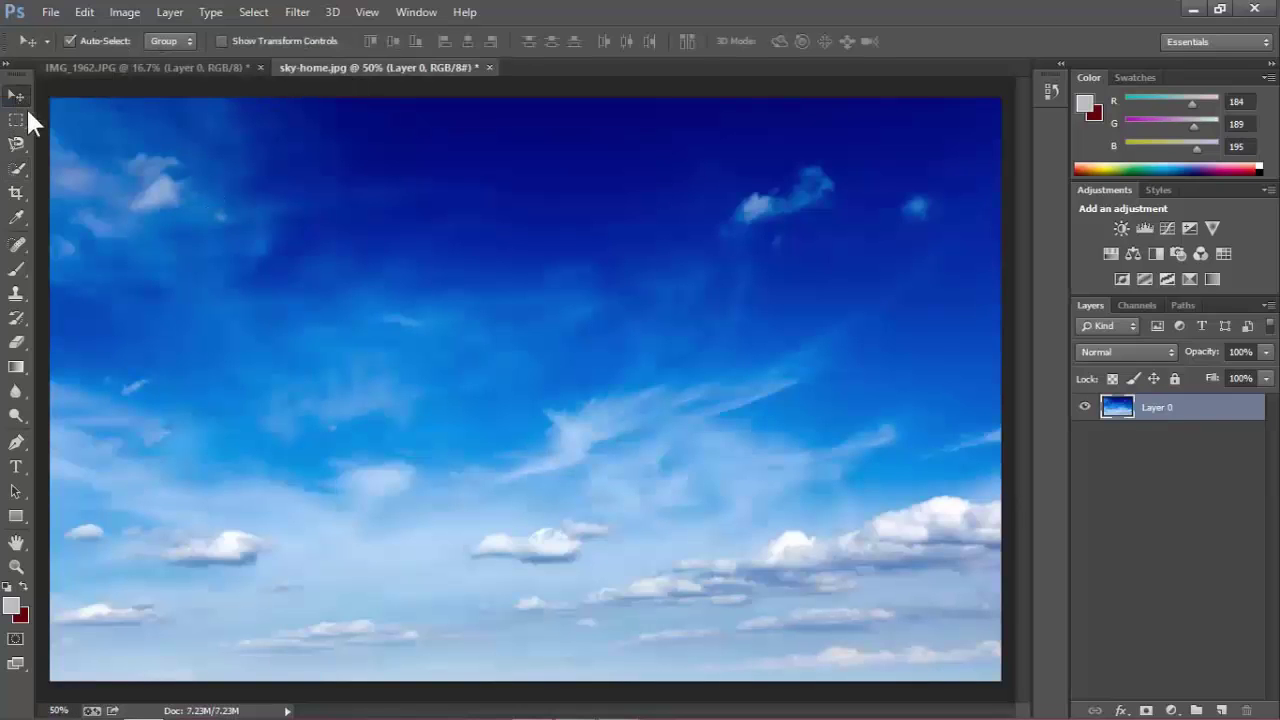
left_click_drag(585, 566, 471, 286)
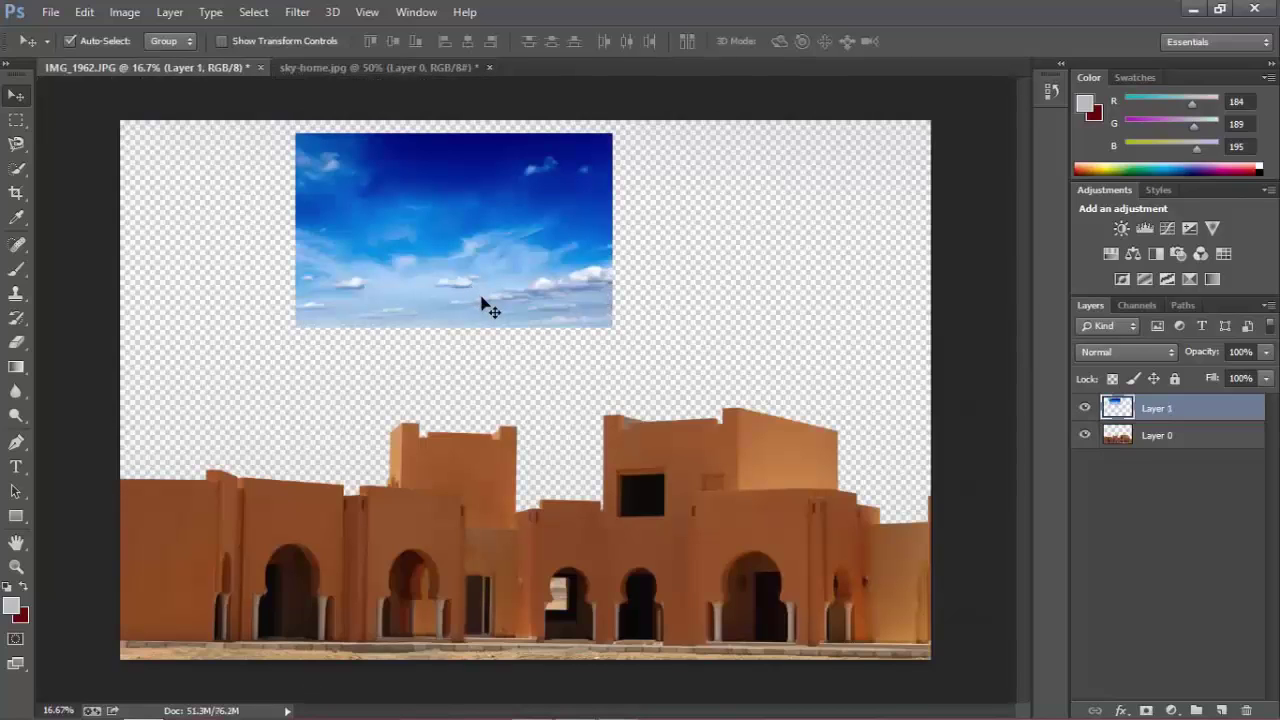
Scale the sky layer to about 264% and move it below building Layer 0.
key("ctrl+t")
left_click_drag(611, 329, 1070, 628)
left_click_drag(802, 517, 629, 496)
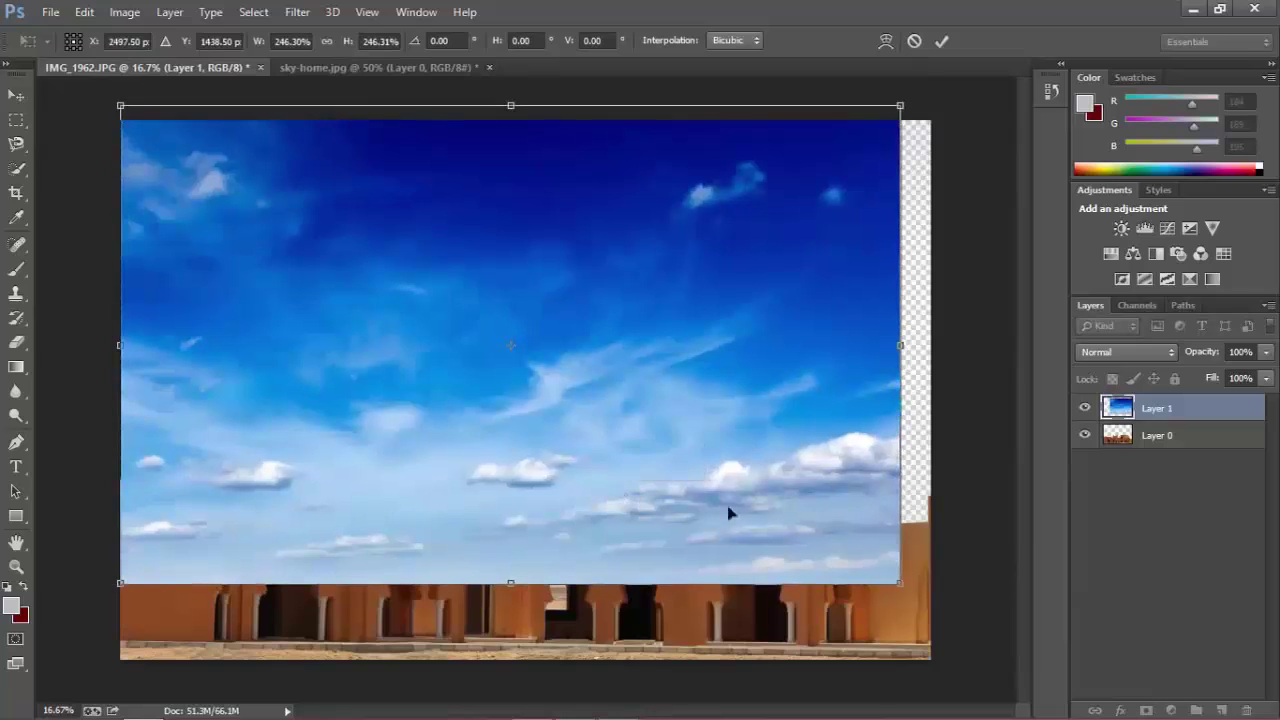
left_click_drag(901, 585, 976, 594)
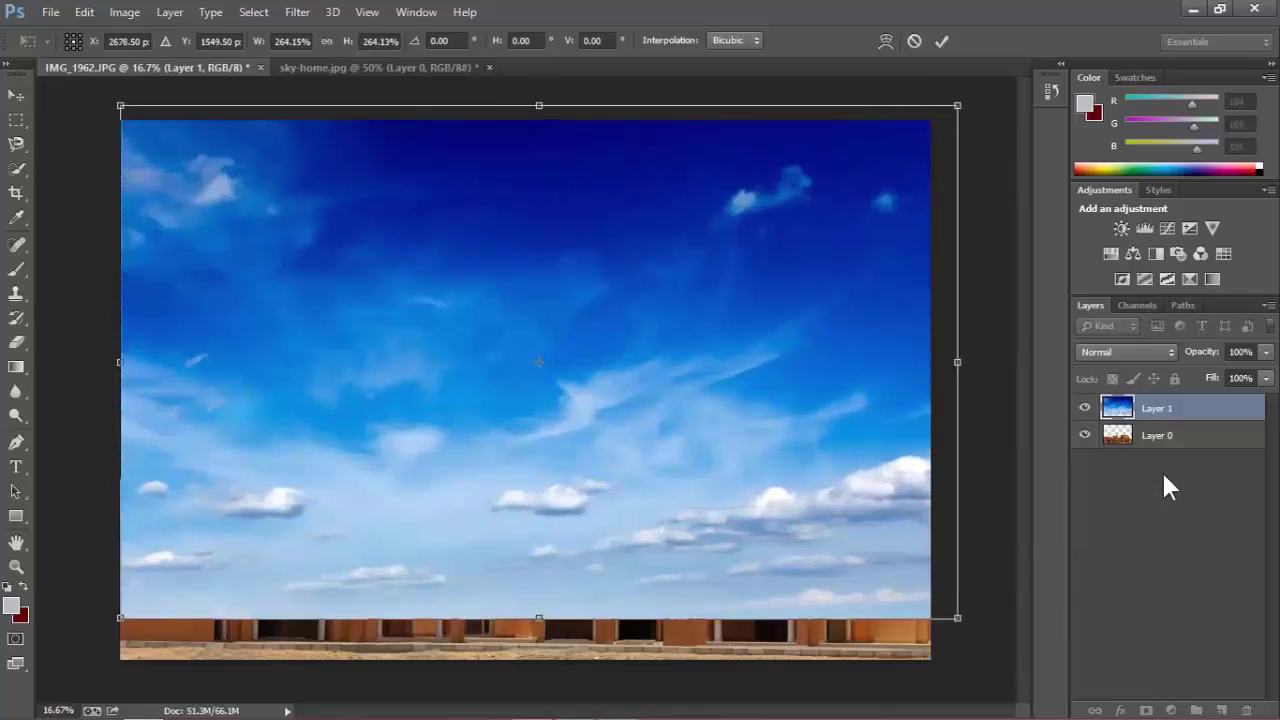
key("Return")
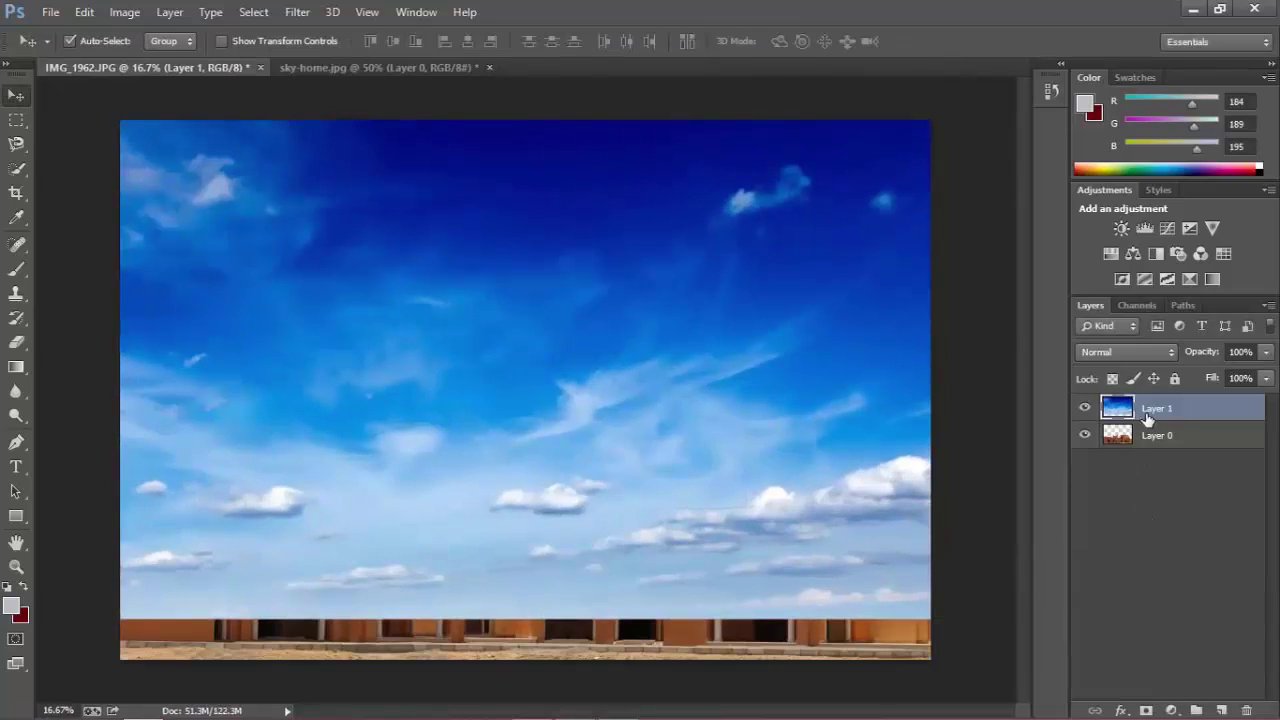
left_click_drag(1173, 413, 1172, 460)
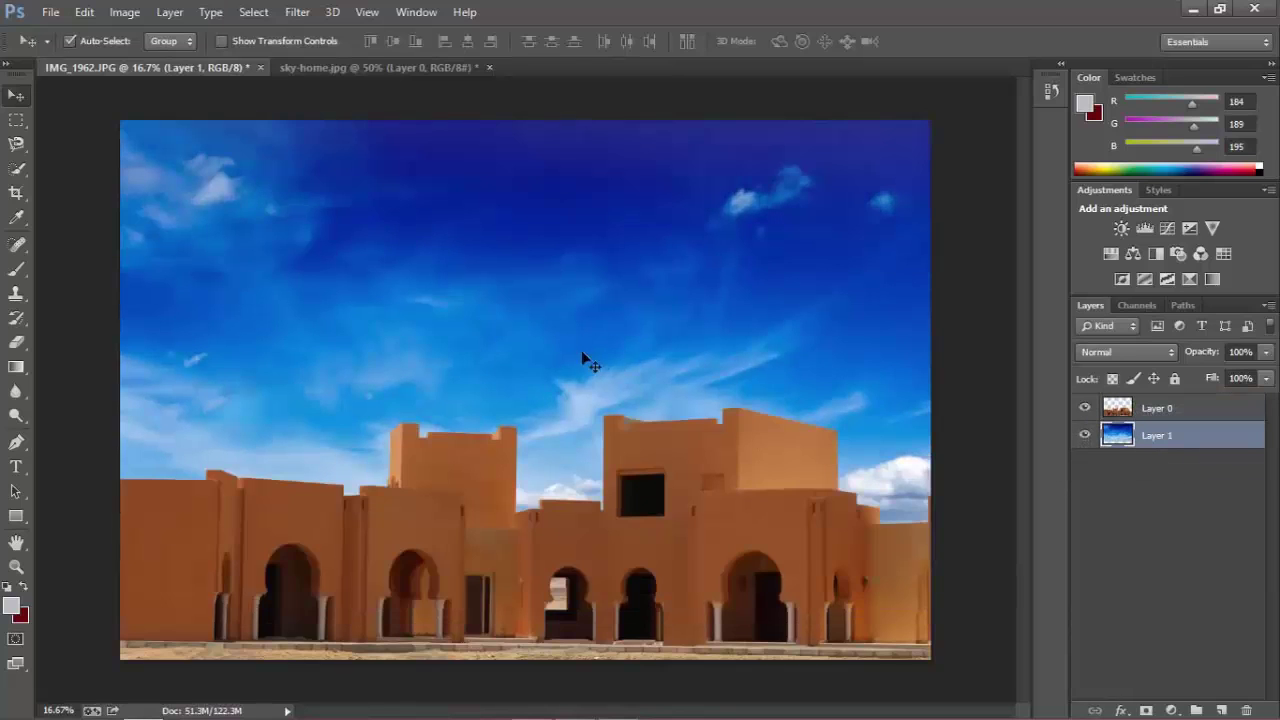
key("ctrl+t")
Warp the sky by pulling its lower corners up, arching its middle and stretching the upper-left corner.
right_click(666, 316)
left_click(748, 457)
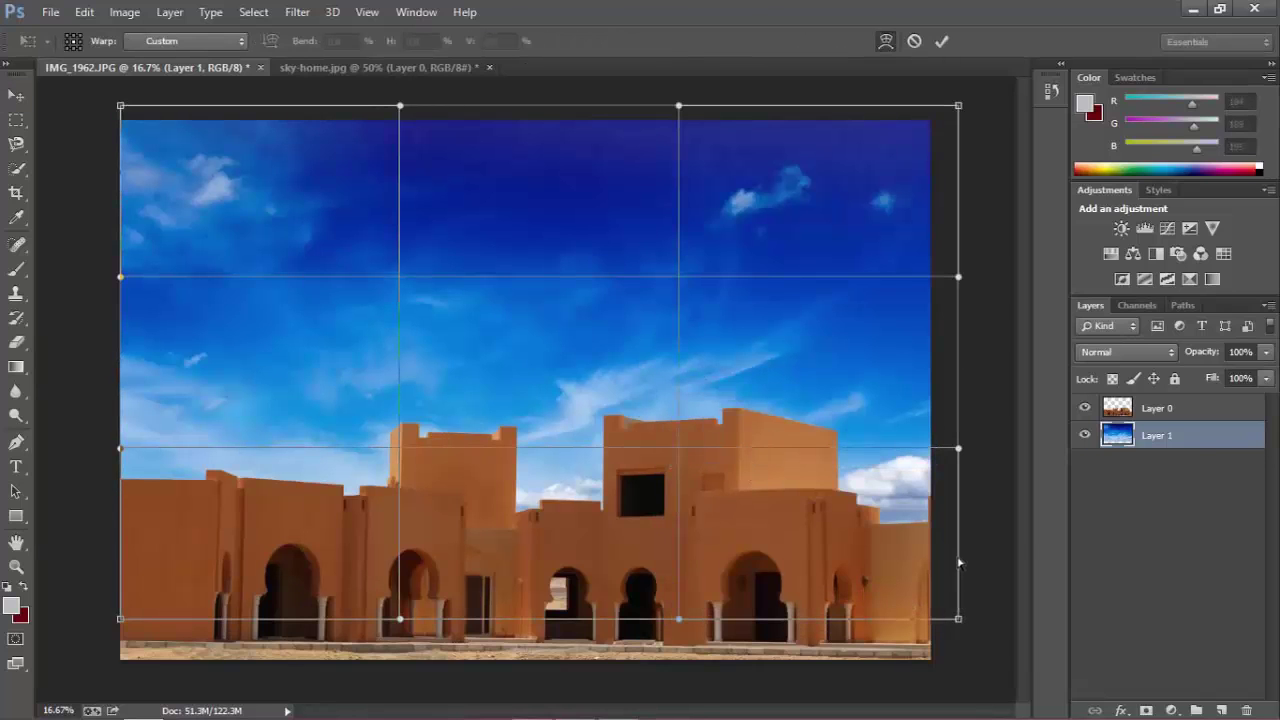
left_click_drag(958, 618, 958, 549)
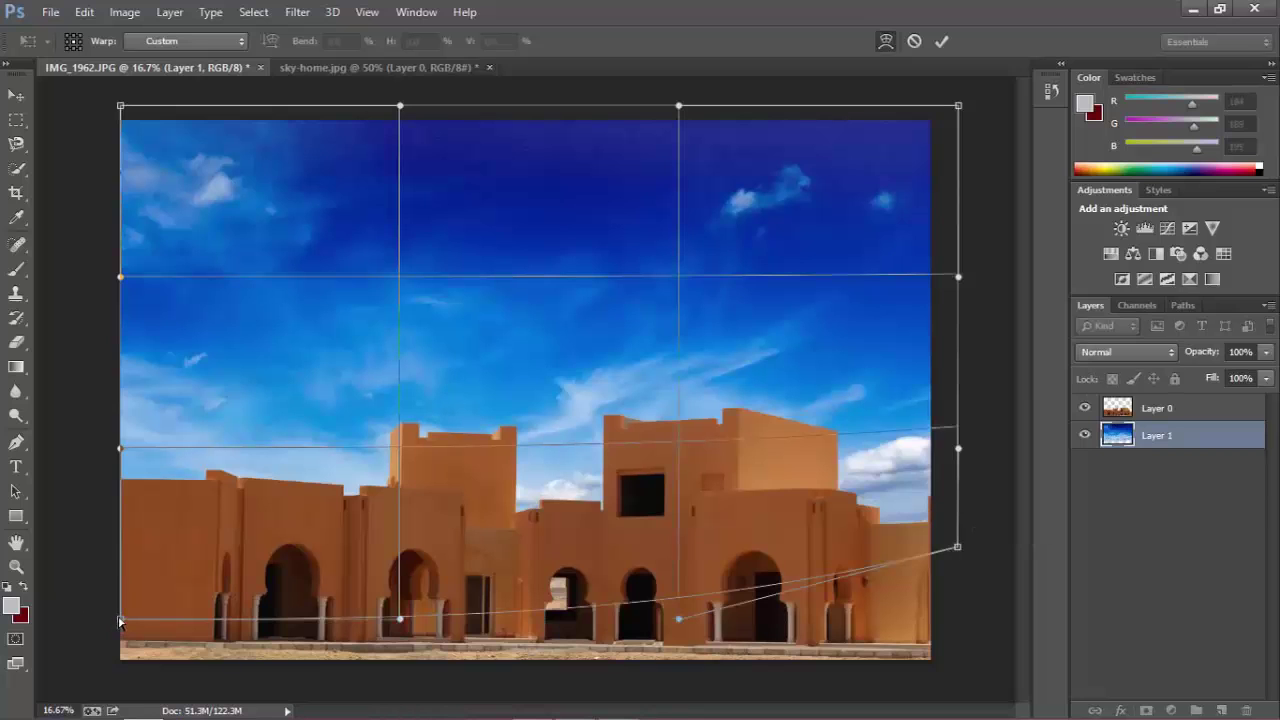
left_click_drag(119, 621, 109, 519)
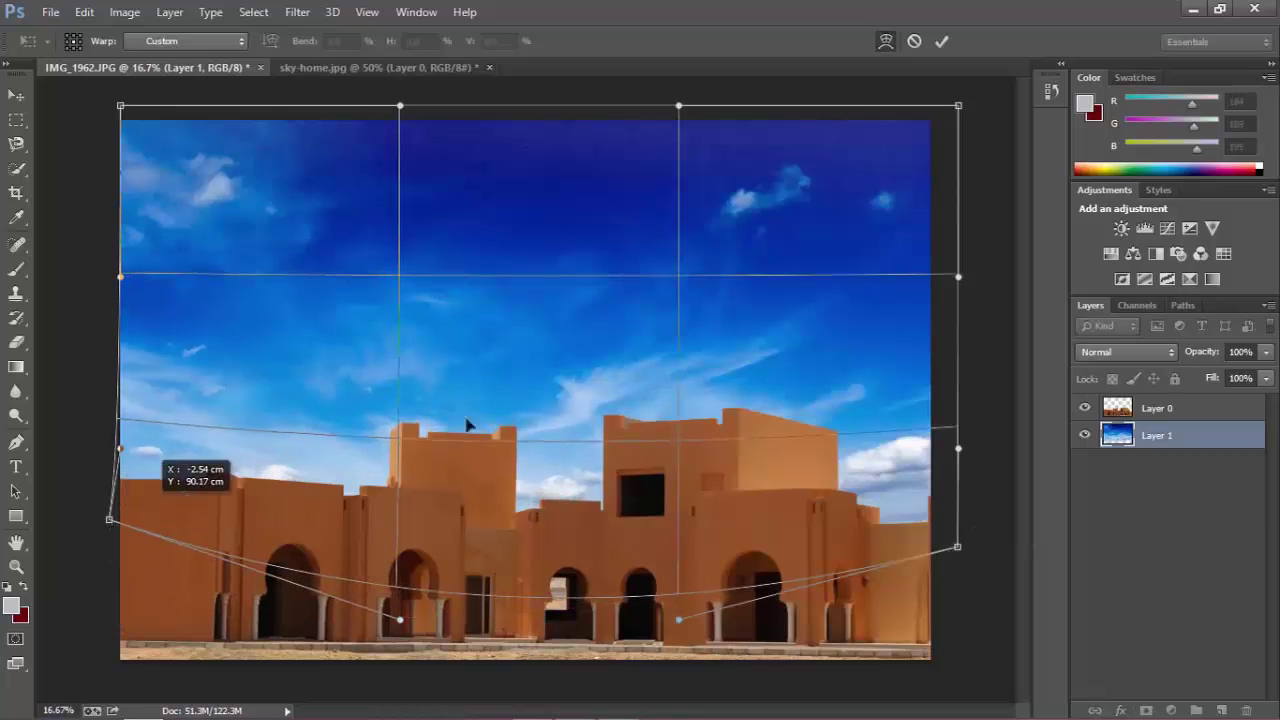
left_click_drag(529, 287, 537, 233)
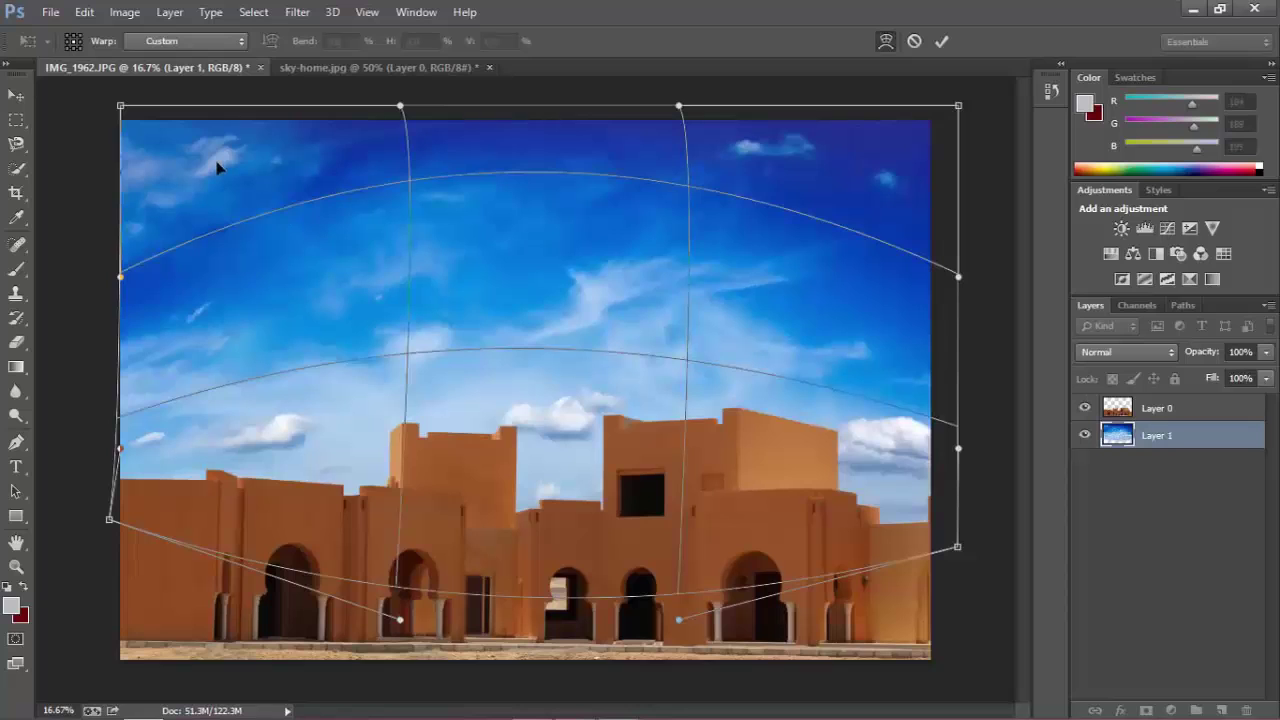
left_click_drag(218, 168, 200, 145)
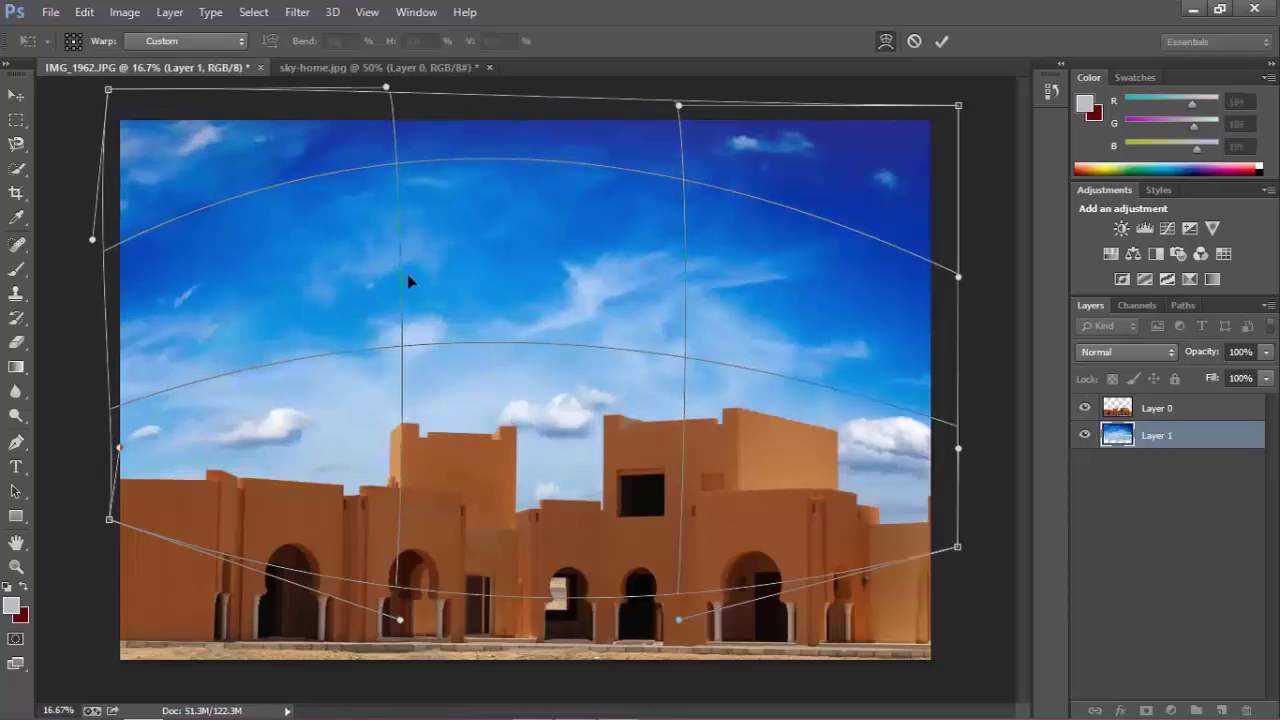
key("Return")
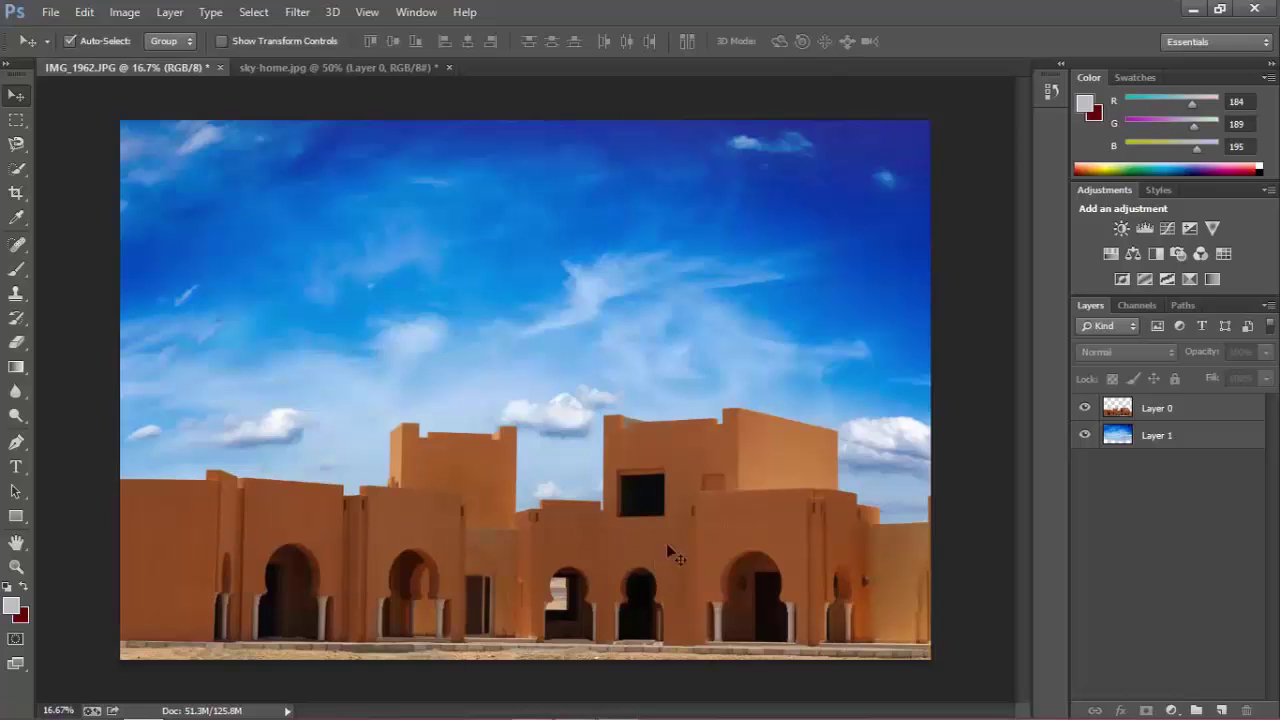
Try a Color Range selection of the building, then load Layer 0's pixels as the selection instead.
left_click(1160, 418)
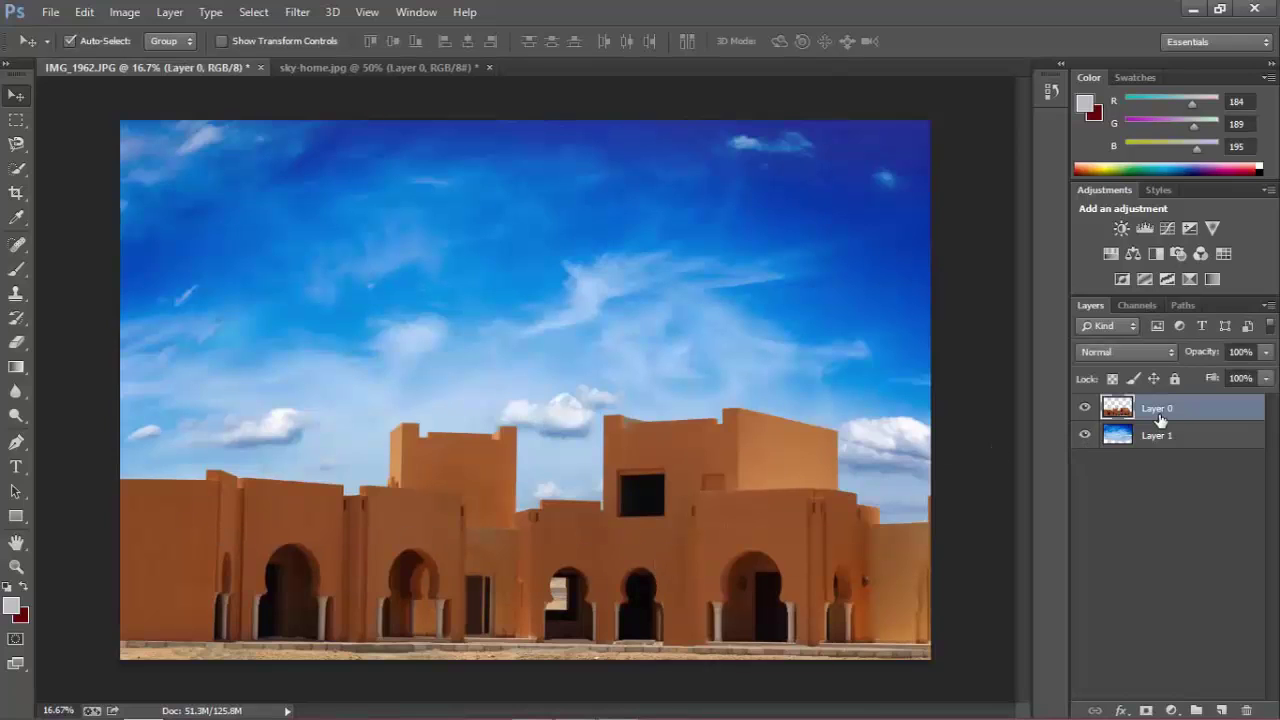
left_click(242, 12)
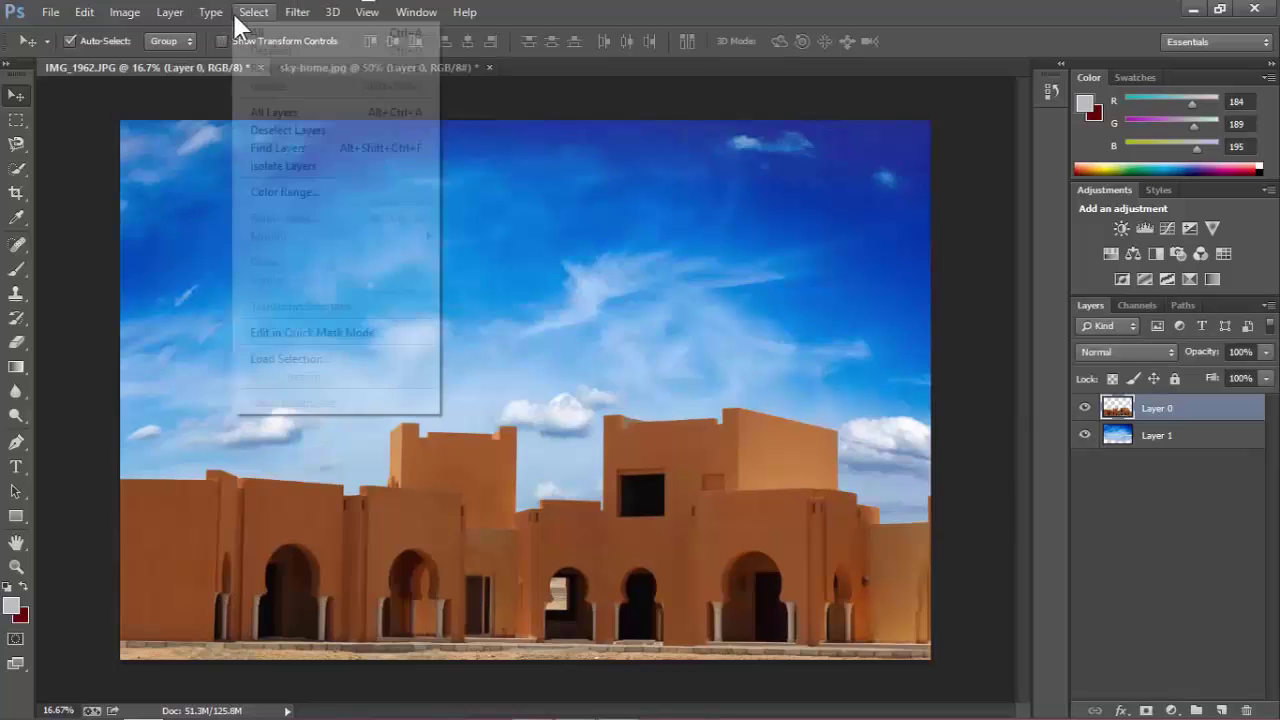
left_click(304, 188)
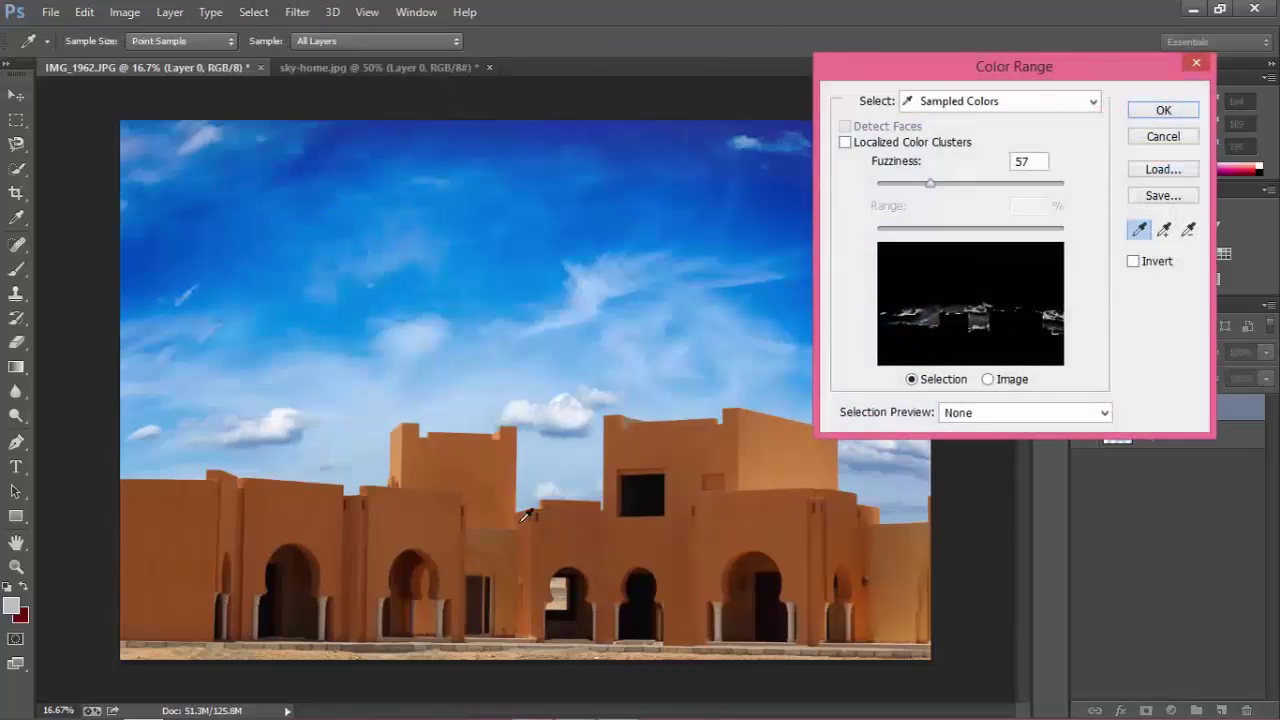
left_click(568, 551)
left_click(1141, 113)
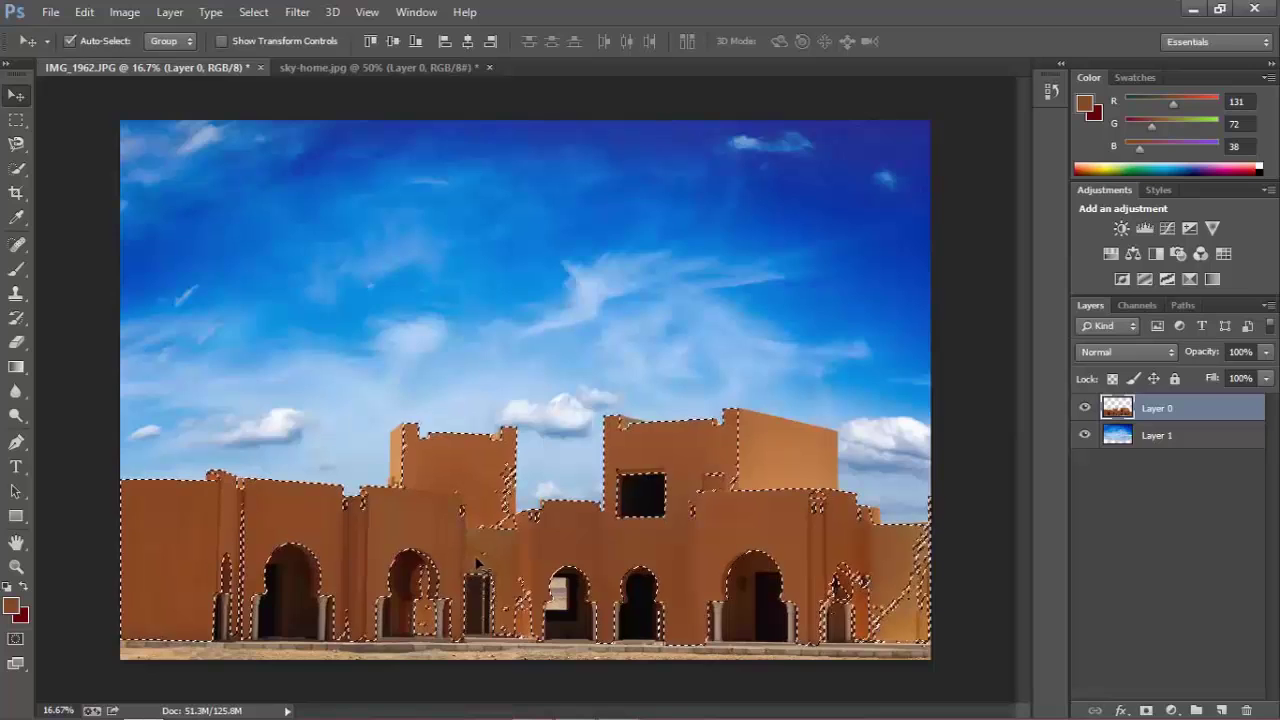
key("ctrl+d")
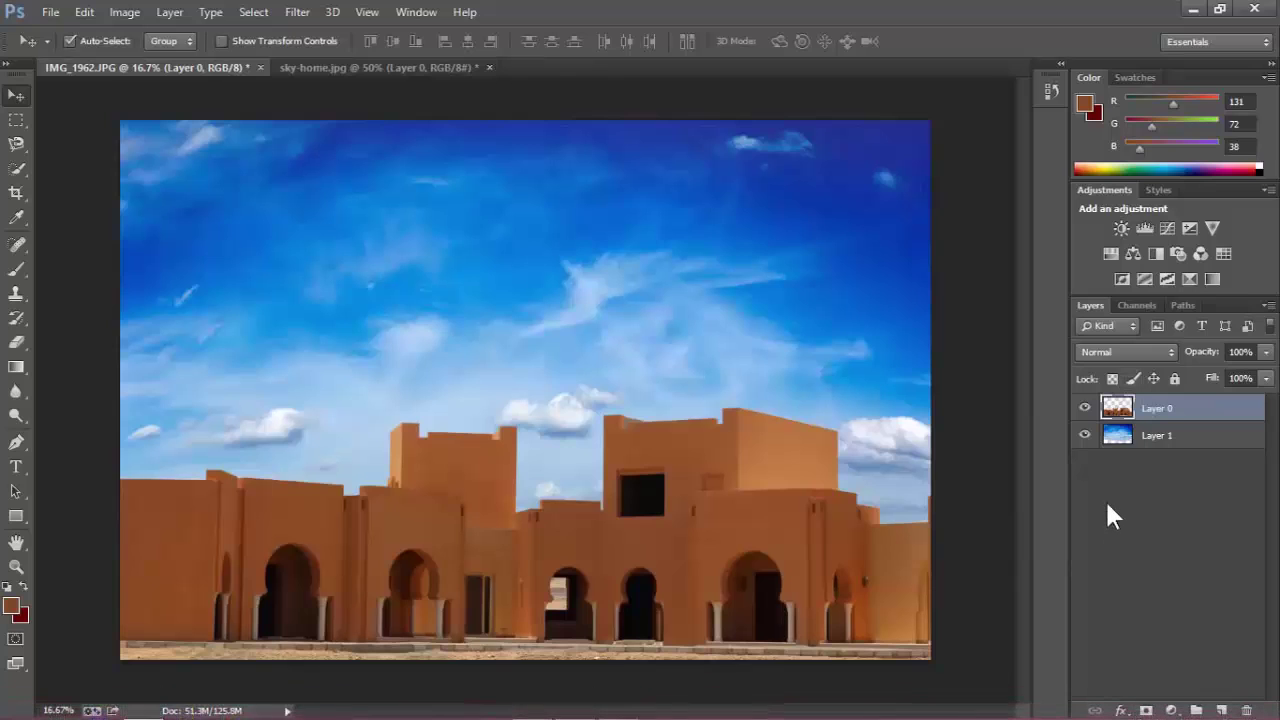
key("ctrl")
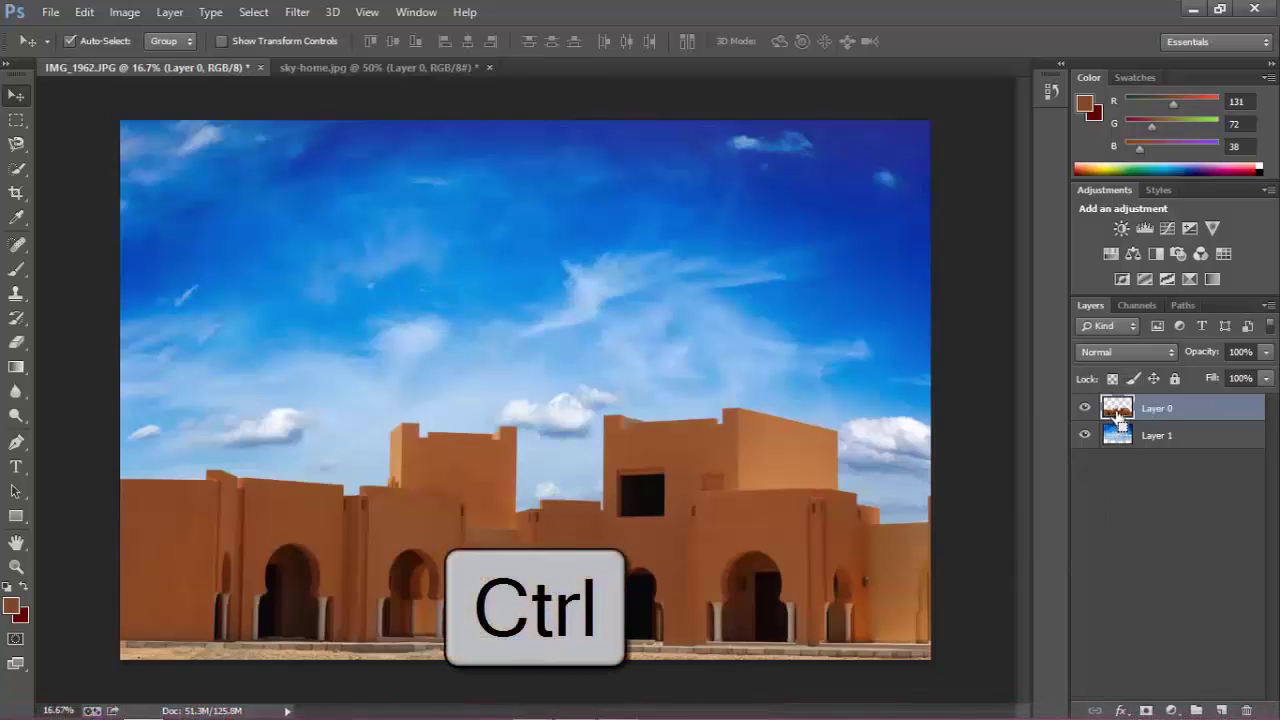
left_click(1117, 410, "ctrl")
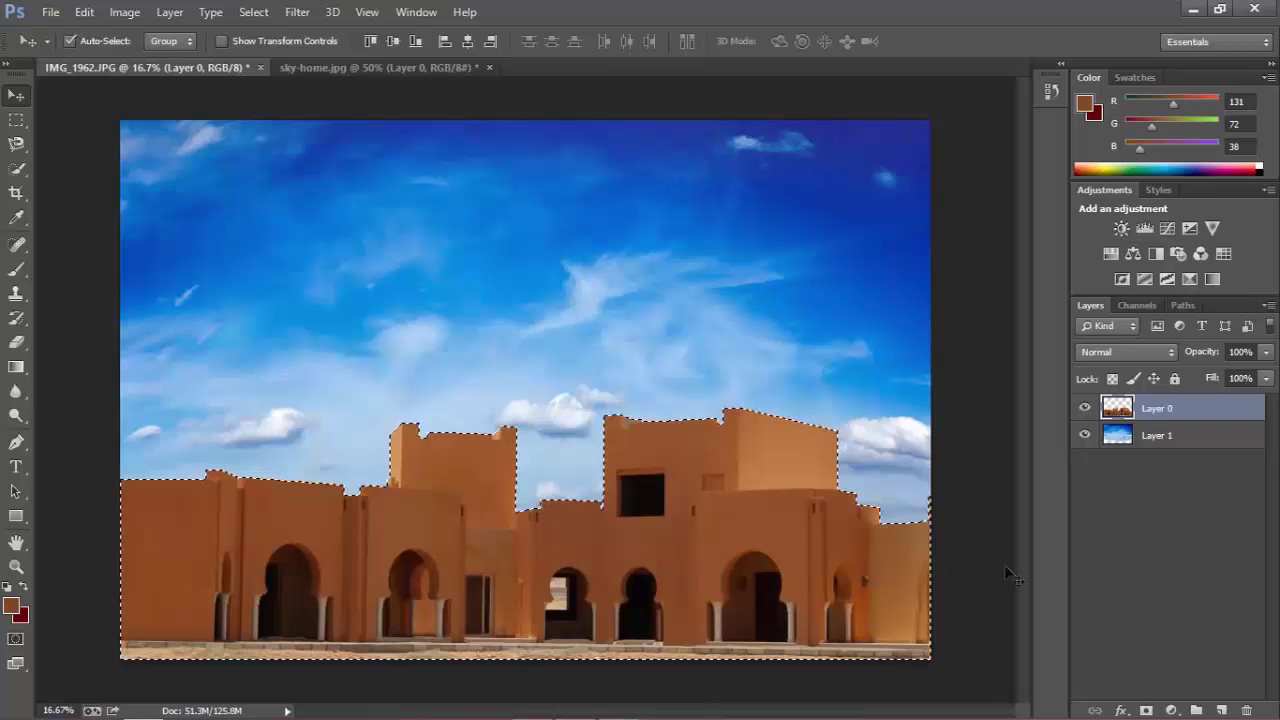
Add a Levels adjustment layer with input levels 16, 1.10 and 217.
left_click(1172, 711)
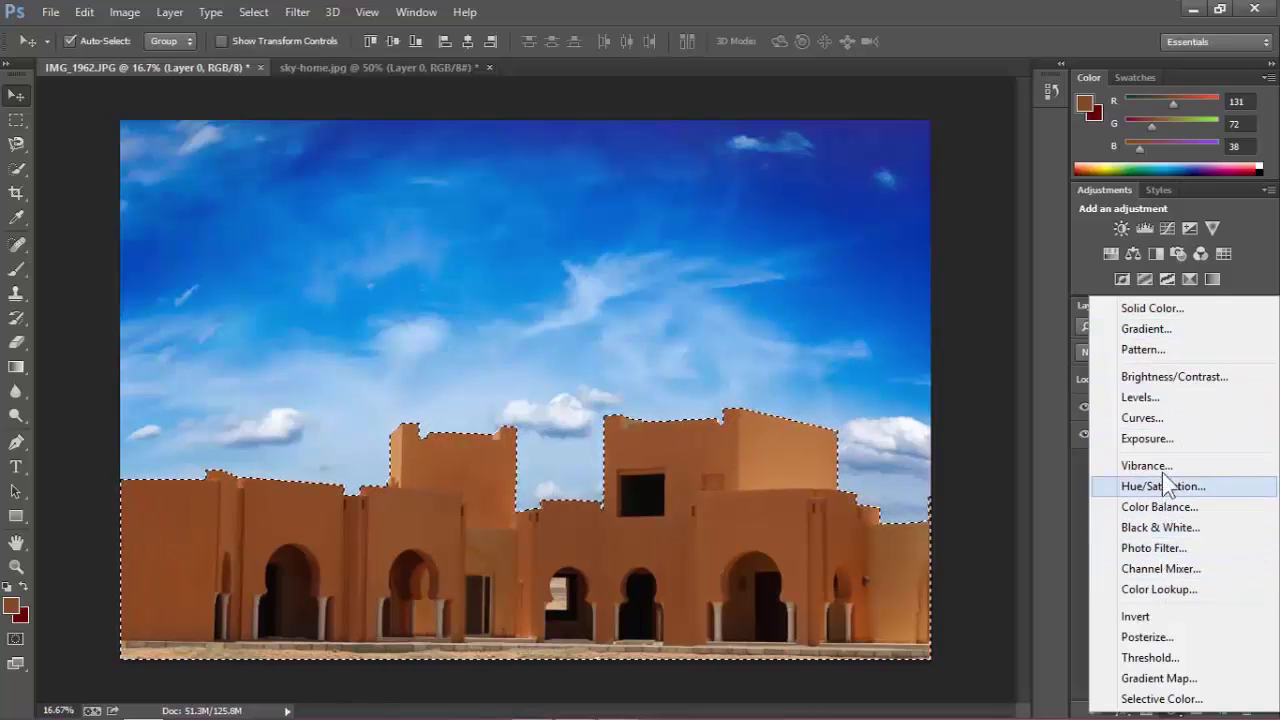
left_click(1160, 399)
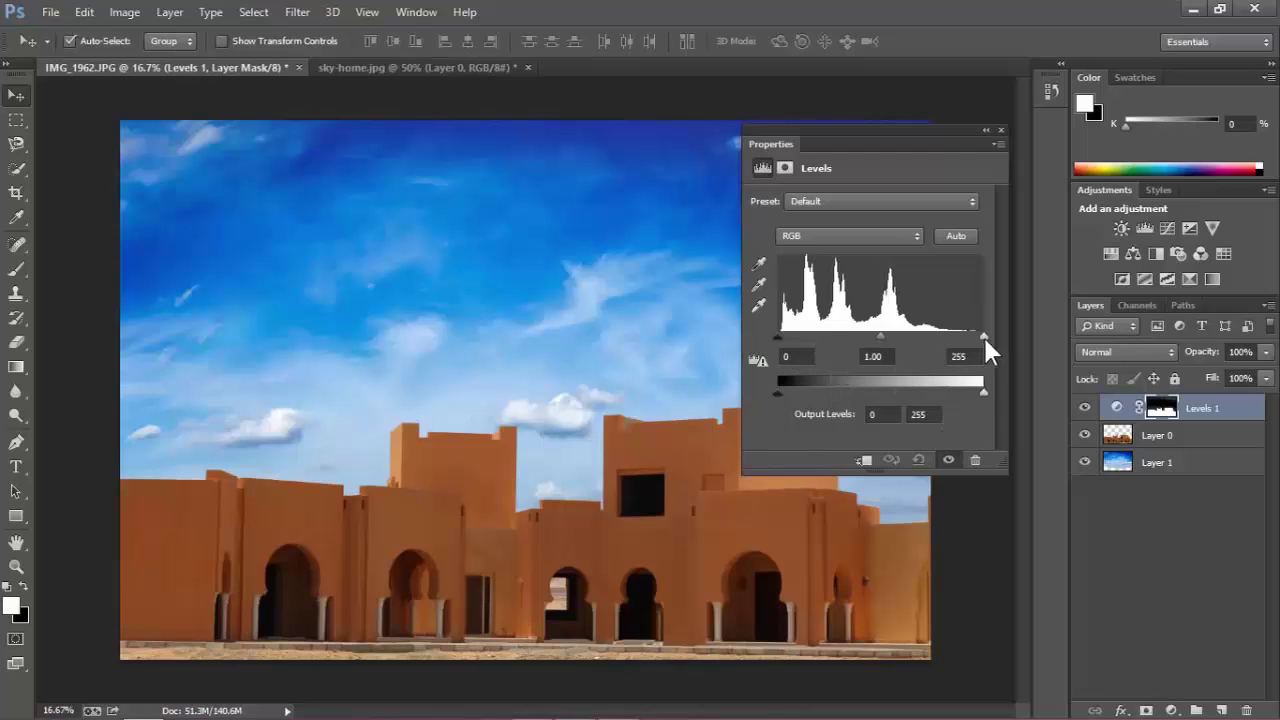
left_click_drag(983, 335, 945, 335)
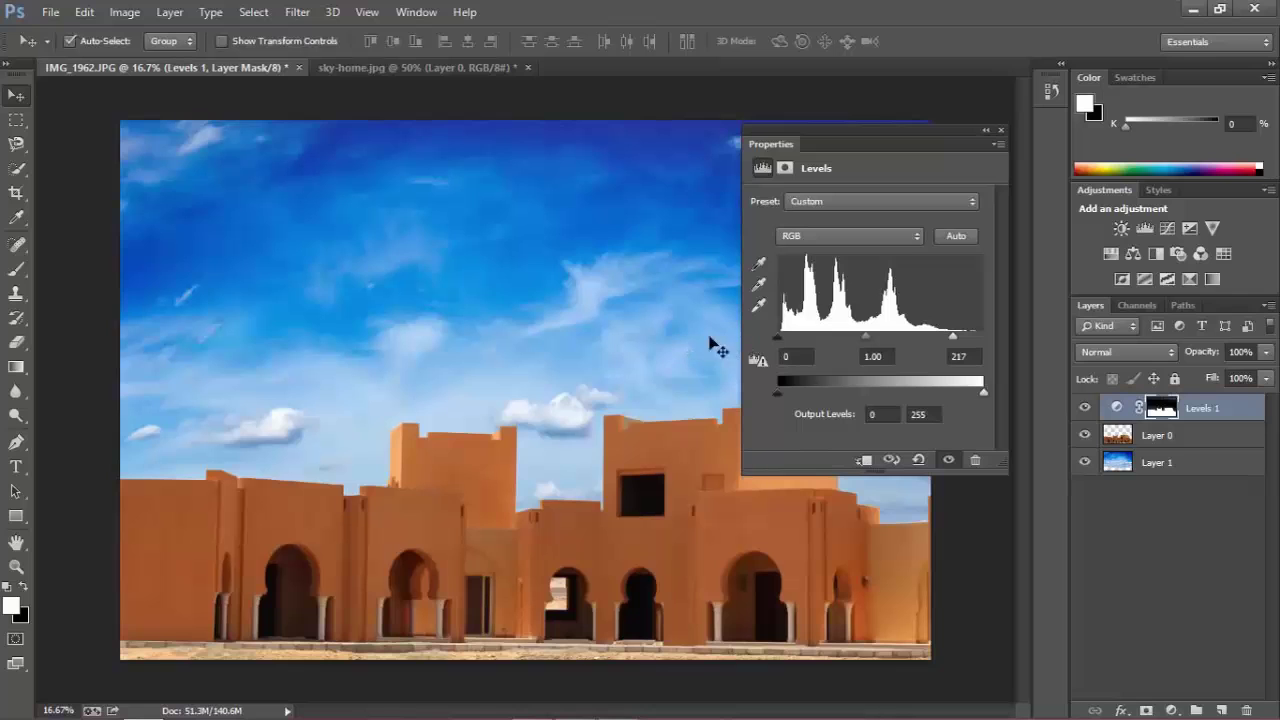
left_click_drag(777, 337, 789, 338)
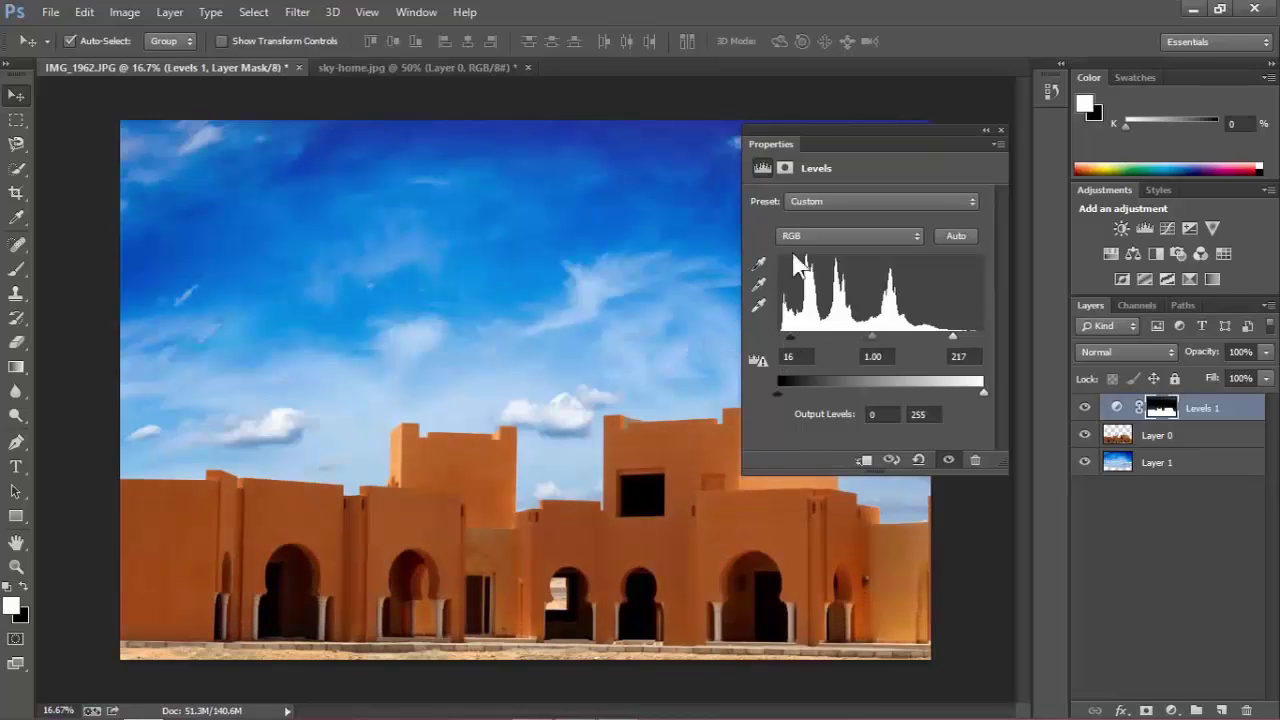
mouse_move(867, 334)
left_mouse_down()
mouse_move(853, 334)
mouse_move(905, 334)
mouse_move(861, 334)
left_mouse_up()
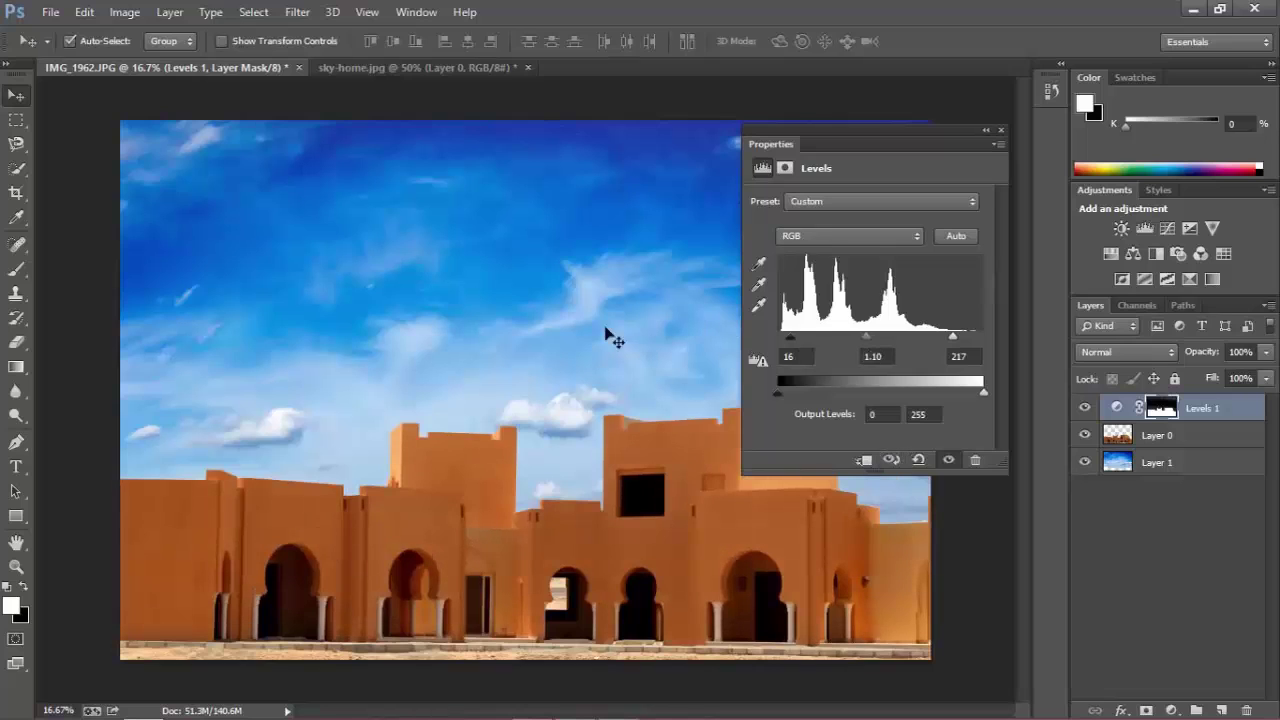
Compare the Levels result against the previous state and hidden view, then close Properties.
left_click(891, 465)
left_click(891, 465)
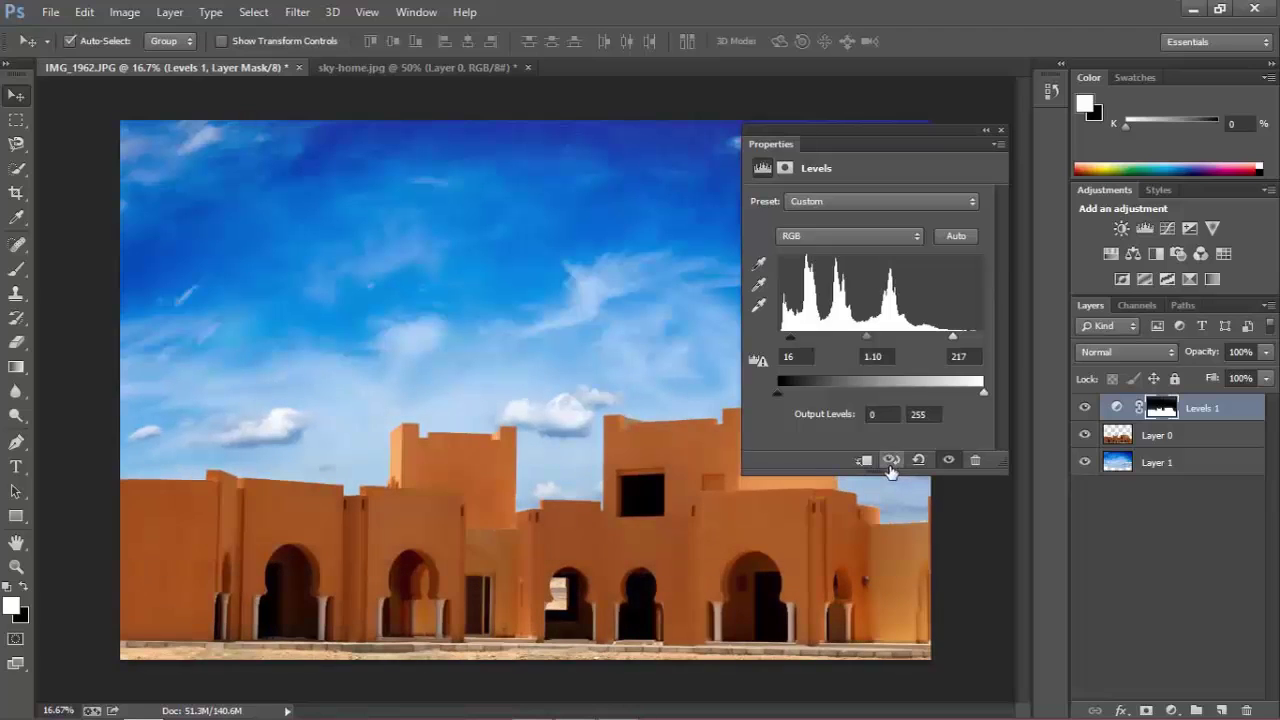
left_click(890, 465)
left_click(891, 465)
left_click(950, 462)
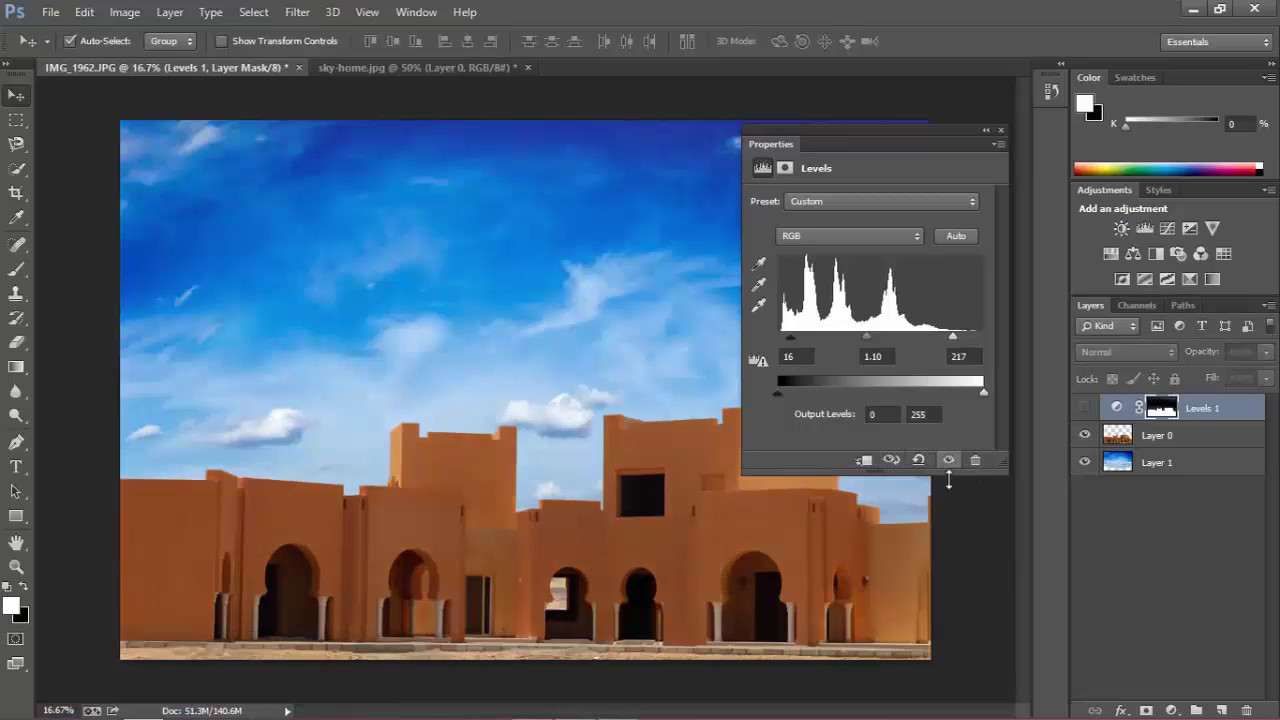
left_click(949, 462)
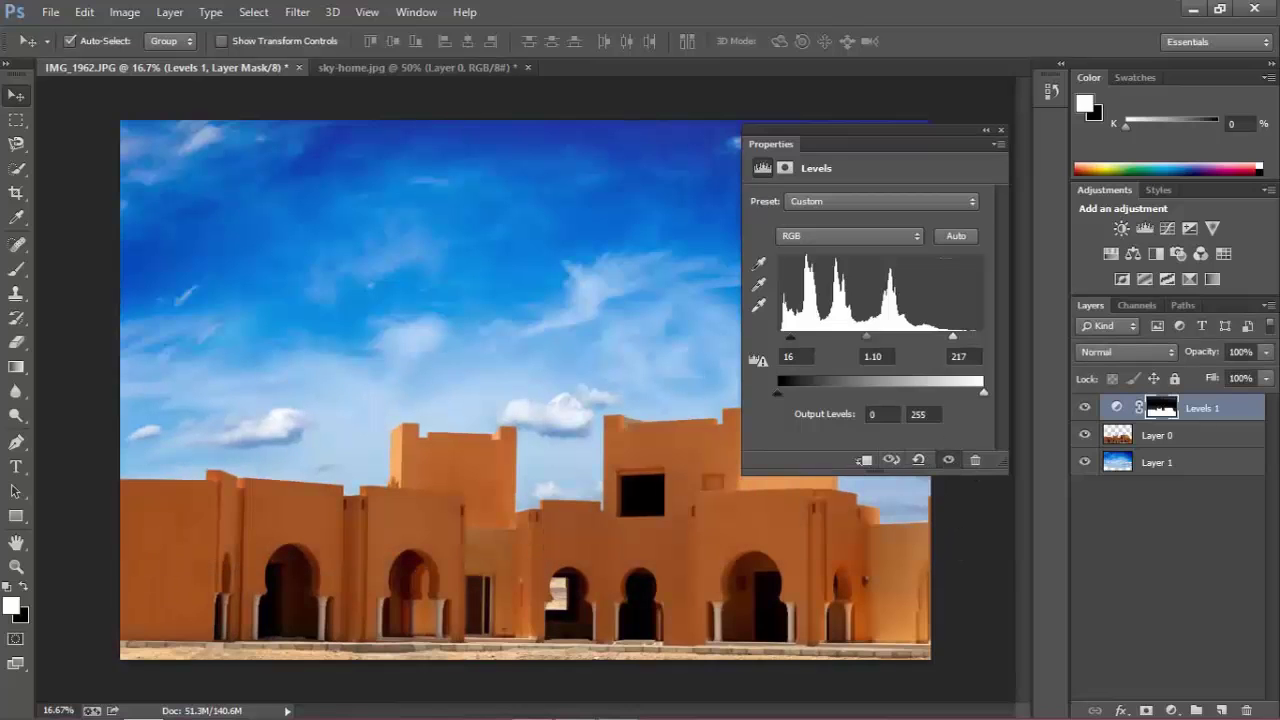
left_click(999, 129)
left_click(1226, 570)
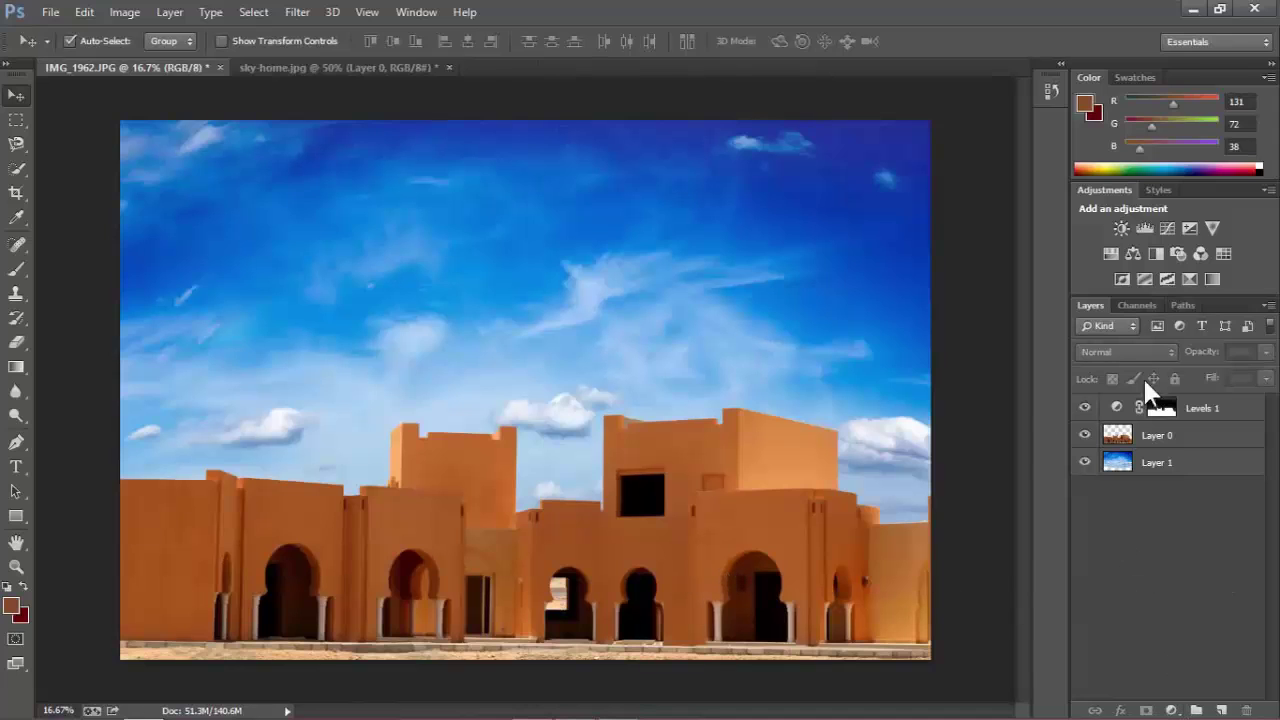
Add a trial Hue/Saturation layer at -80 saturation, delete it, and reload Layer 0's outline.
left_click(1172, 710)
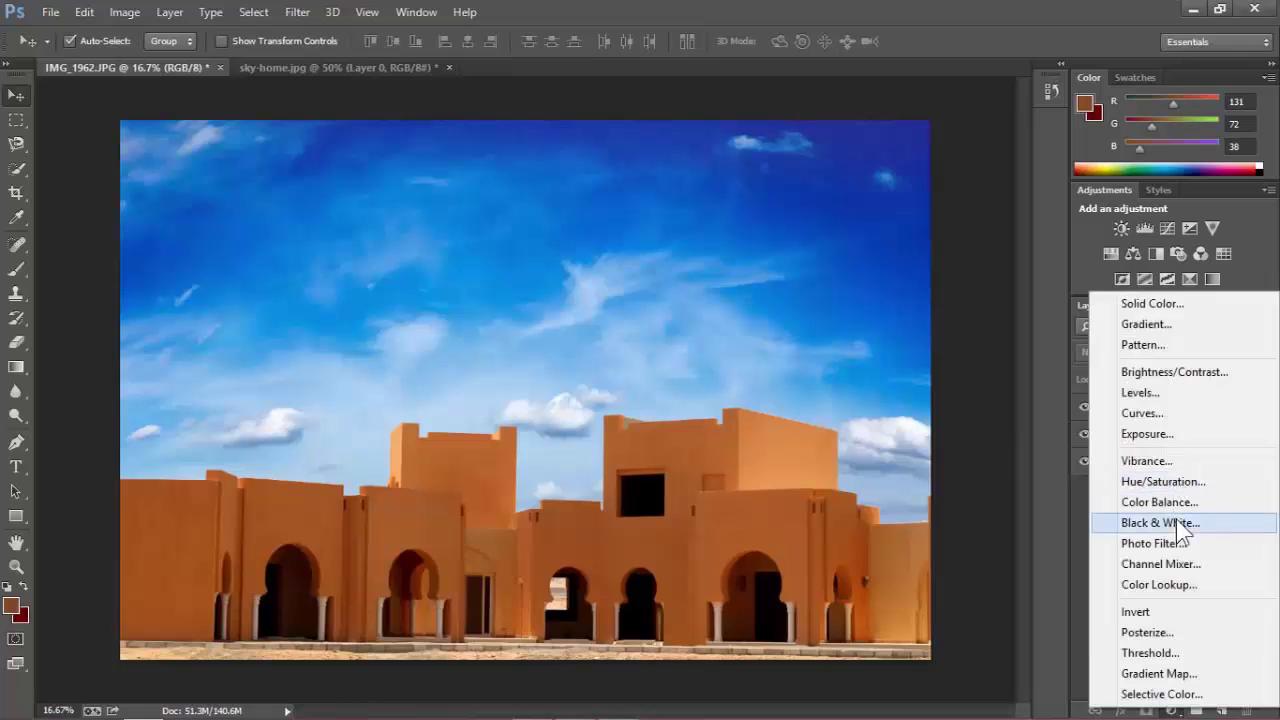
left_click(1176, 482)
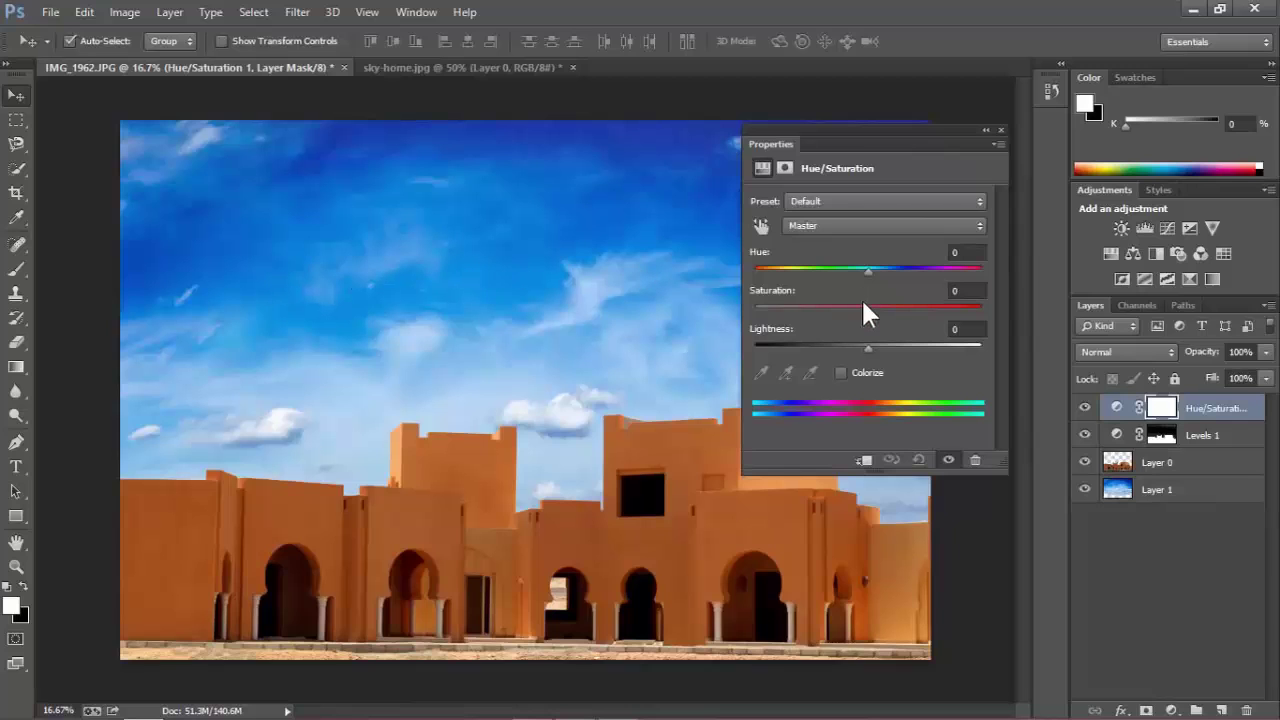
left_click_drag(866, 306, 776, 305)
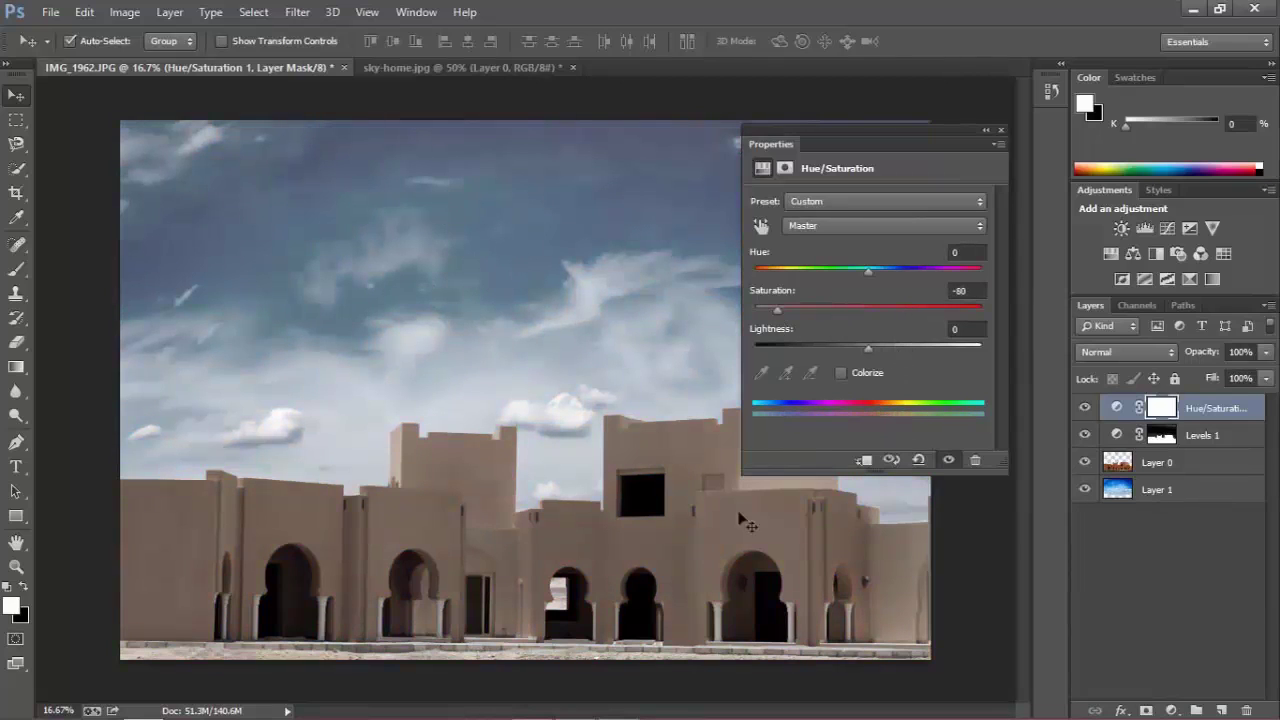
left_click(975, 460)
left_click(574, 288)
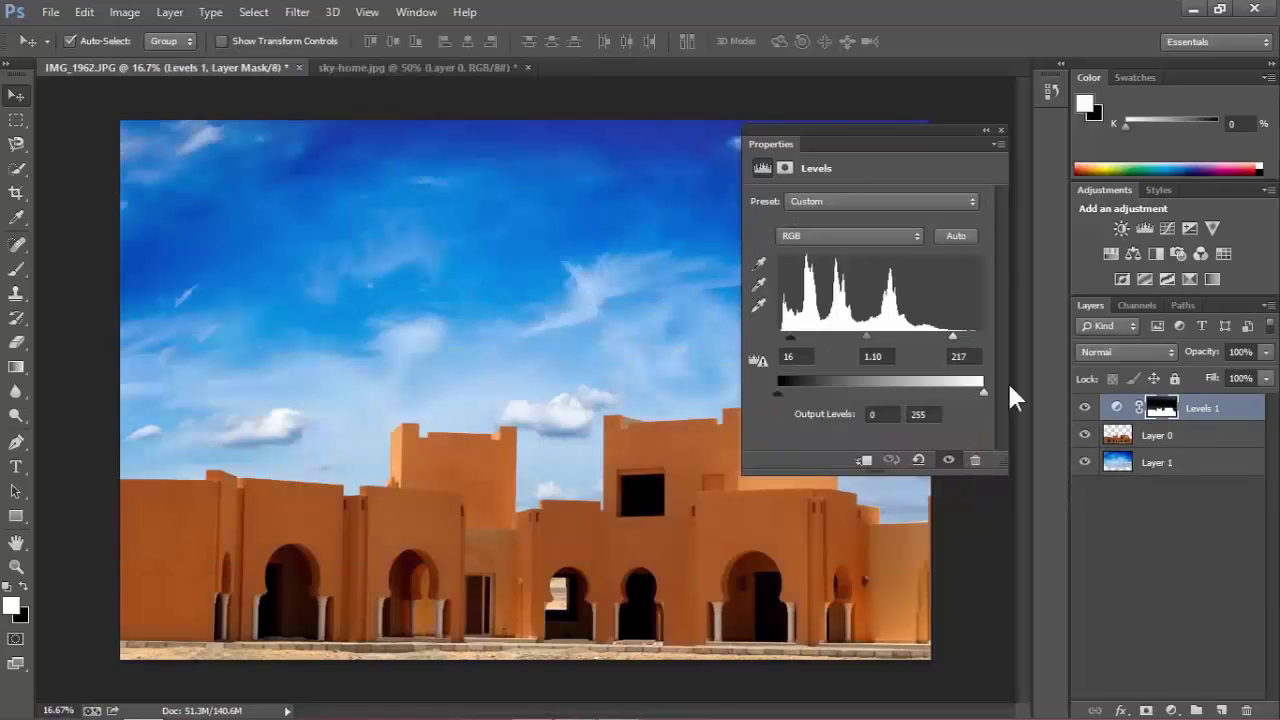
left_click(1001, 130)
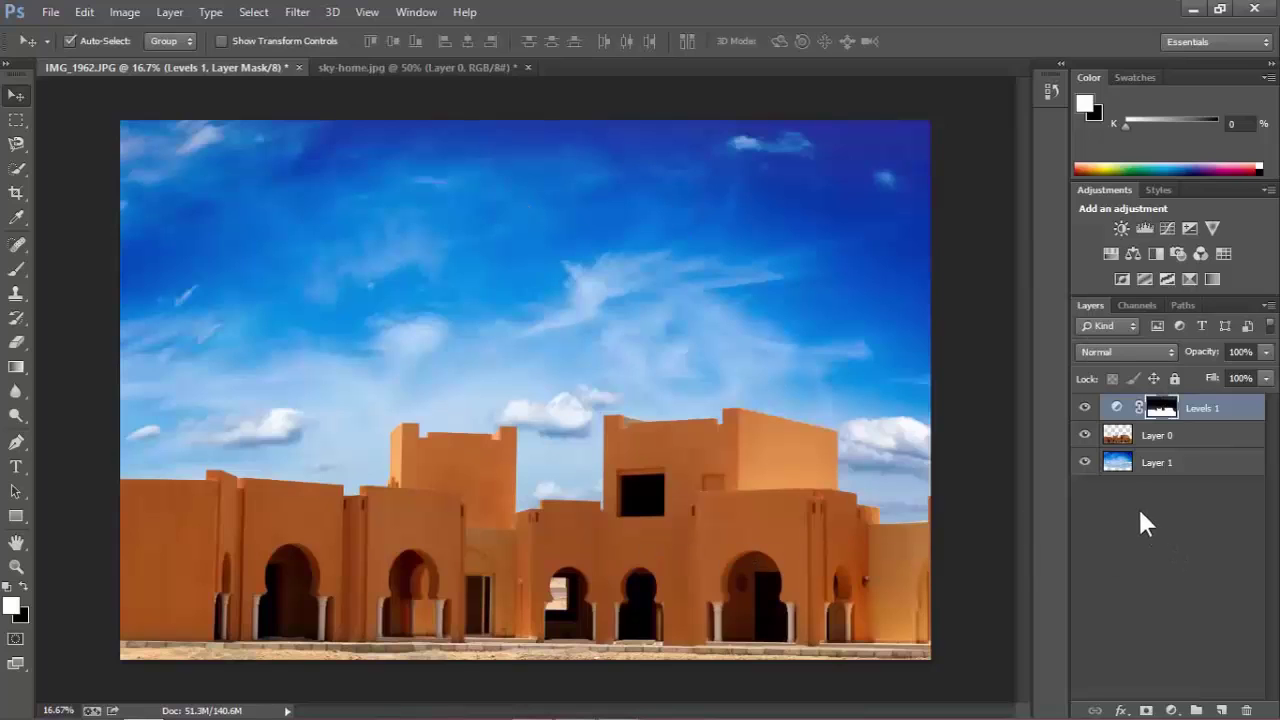
left_click(1120, 437, "ctrl")
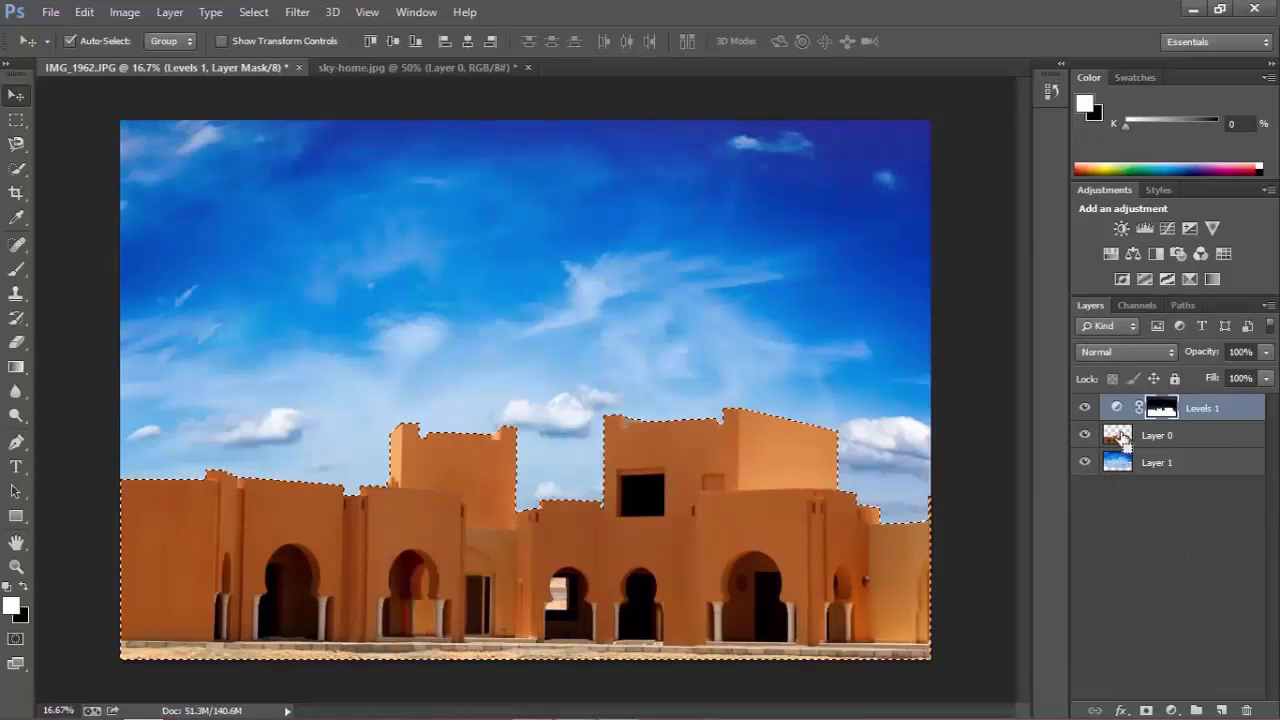
Add a Hue/Saturation layer setting the buildings' saturation to +26, checking it with a visibility toggle.
left_click(1171, 710)
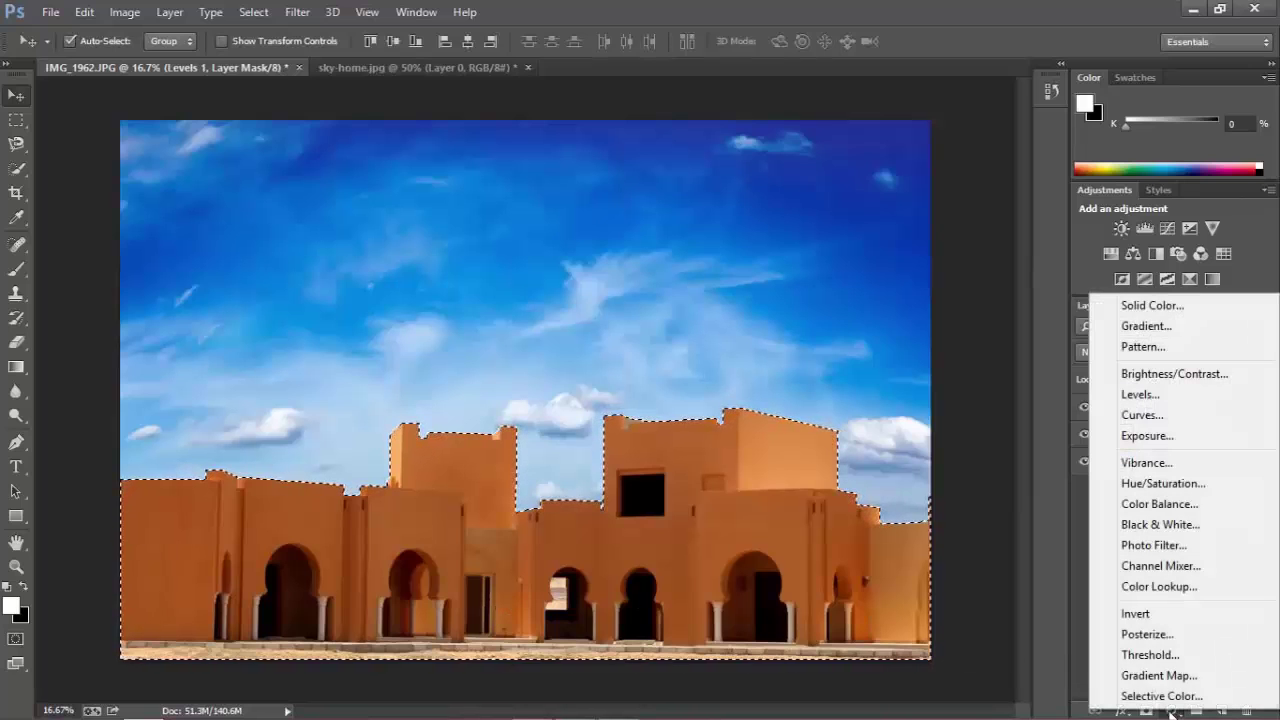
left_click(1163, 483)
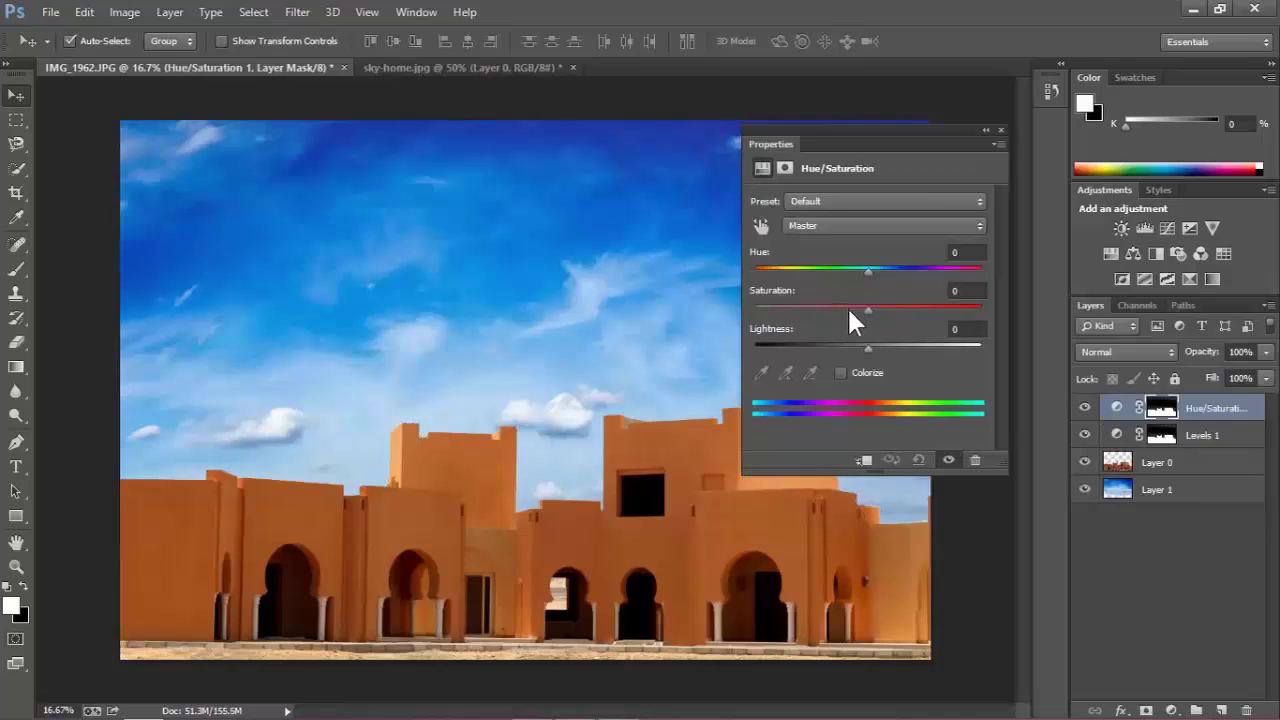
left_click_drag(868, 311, 886, 310)
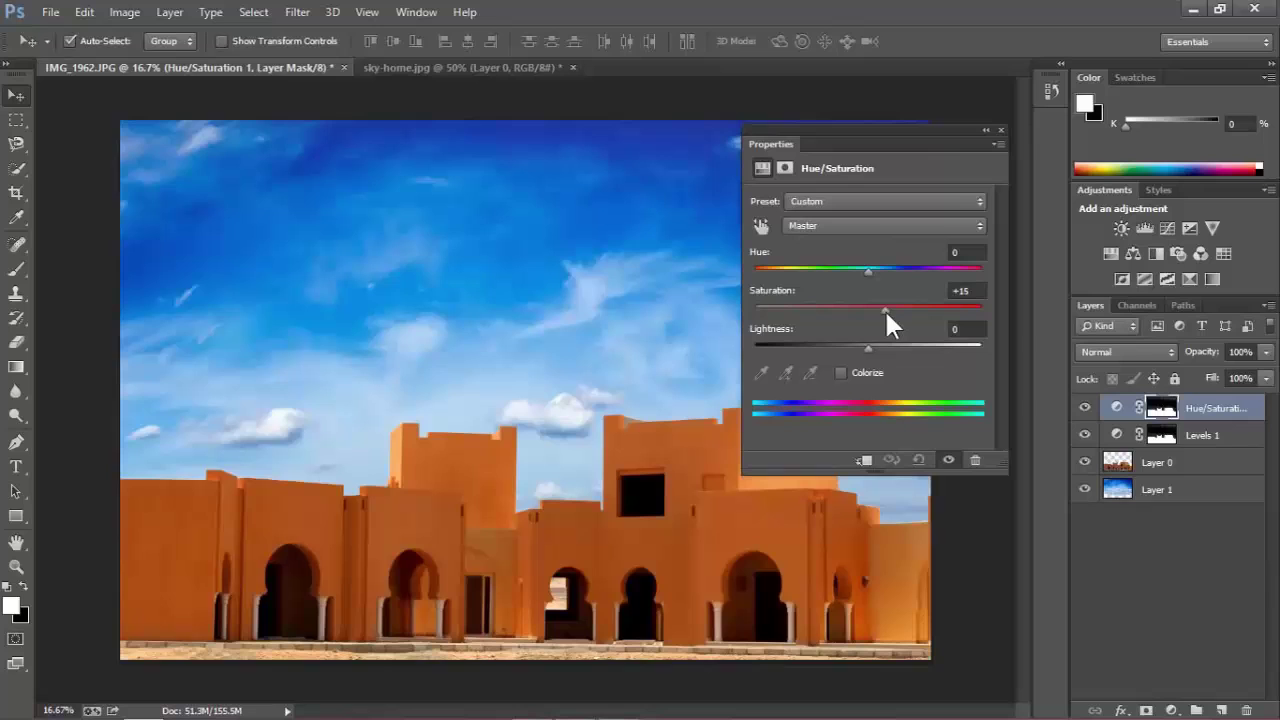
left_click(947, 464)
left_click(947, 464)
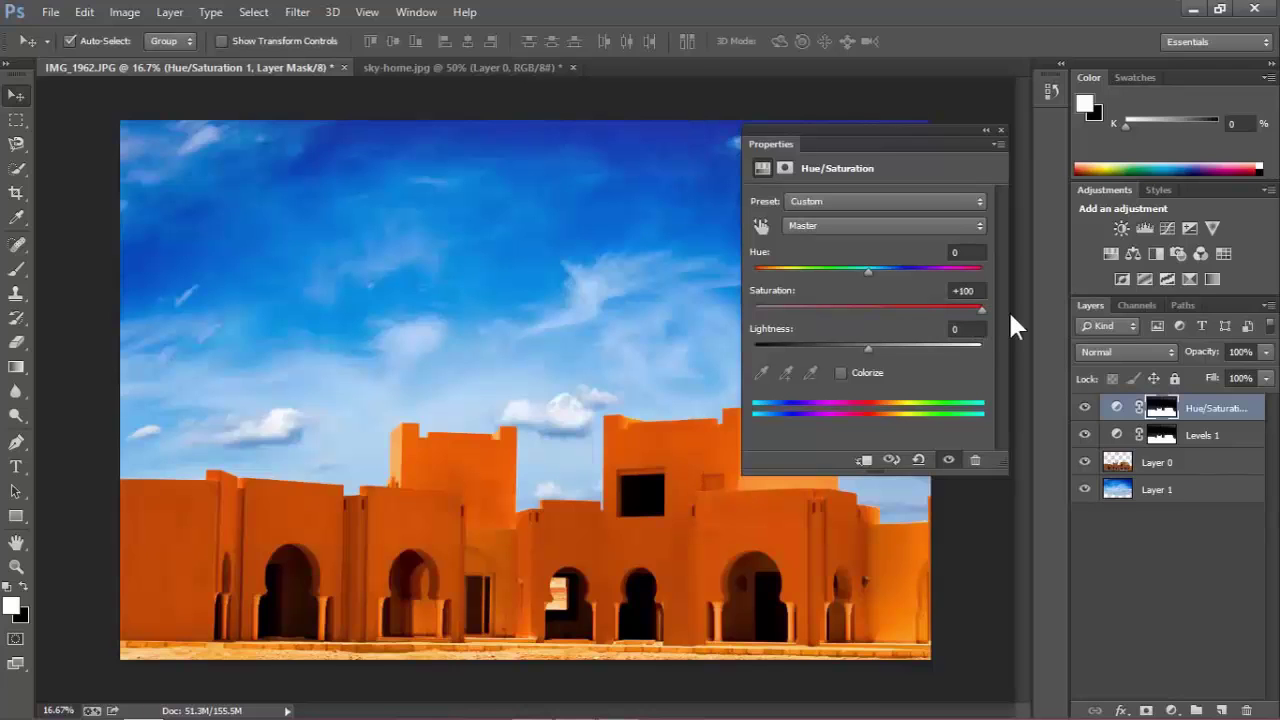
left_click_drag(976, 311, 899, 311)
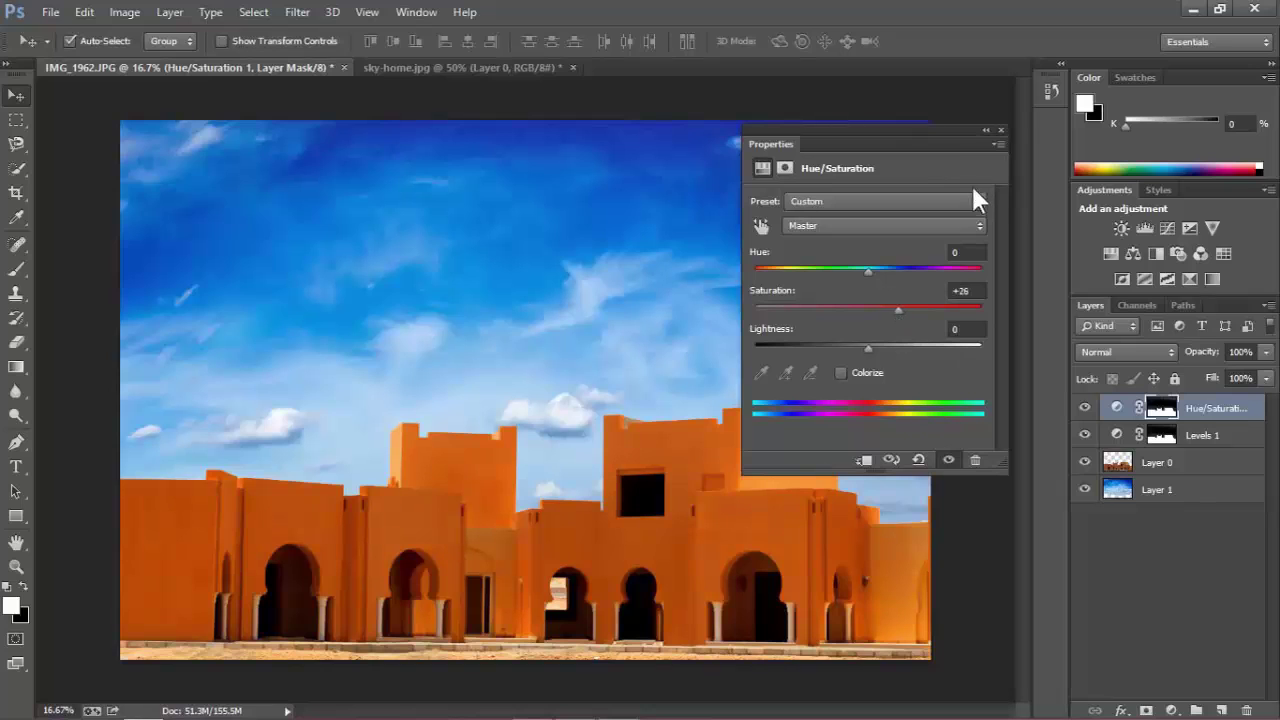
left_click(1000, 130)
left_click(1171, 530)
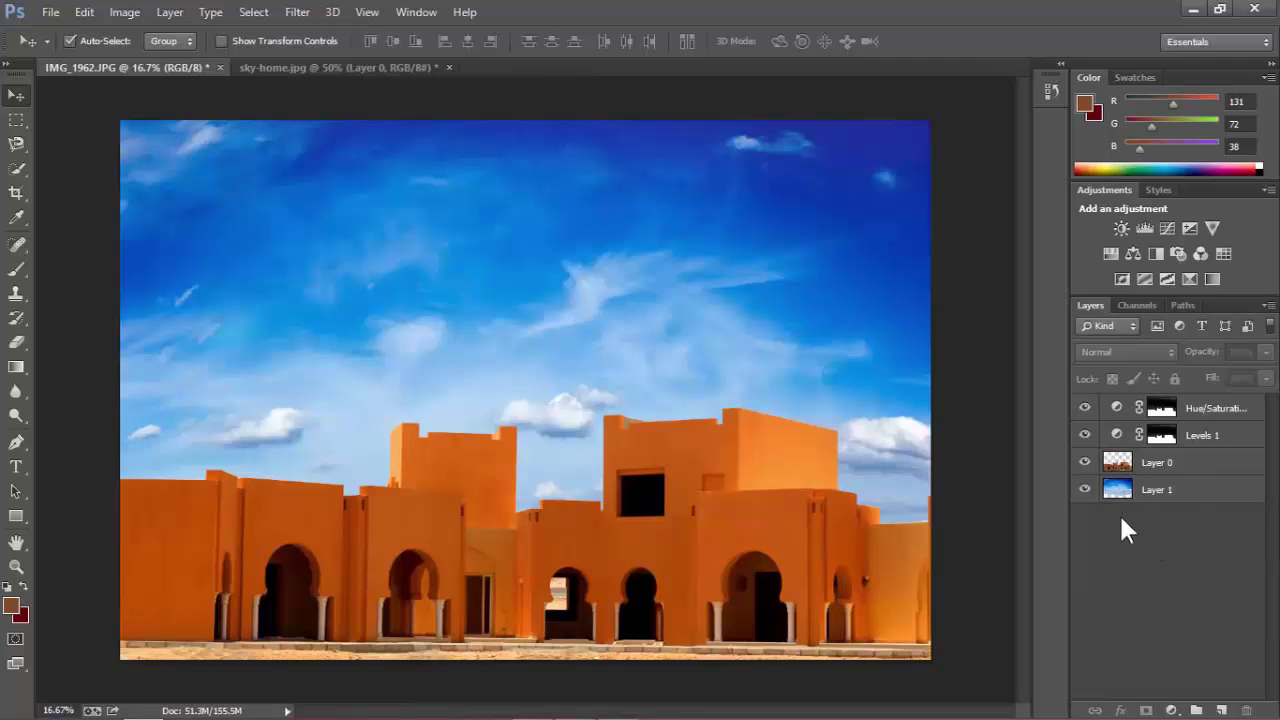
Reload the buildings' selection and add a Brightness/Contrast layer slightly raising brightness and contrast.
left_click(1124, 461, "ctrl")
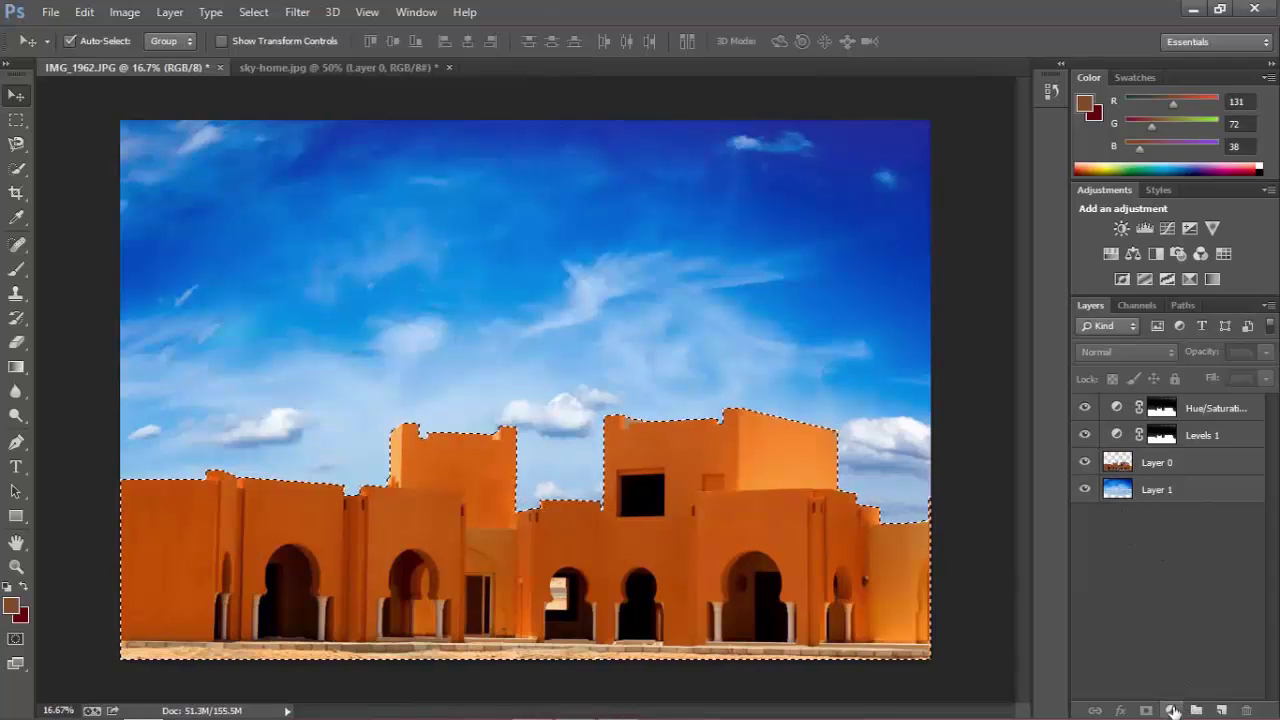
left_click(1172, 710)
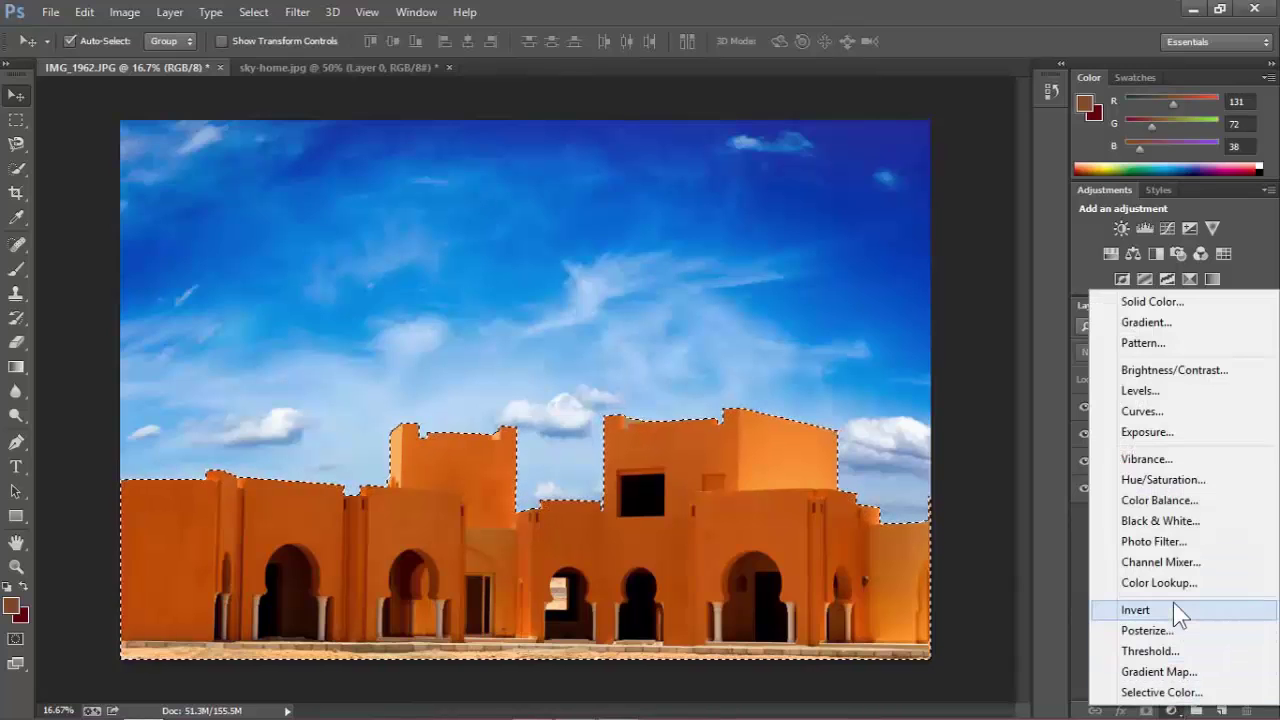
left_click(1176, 369)
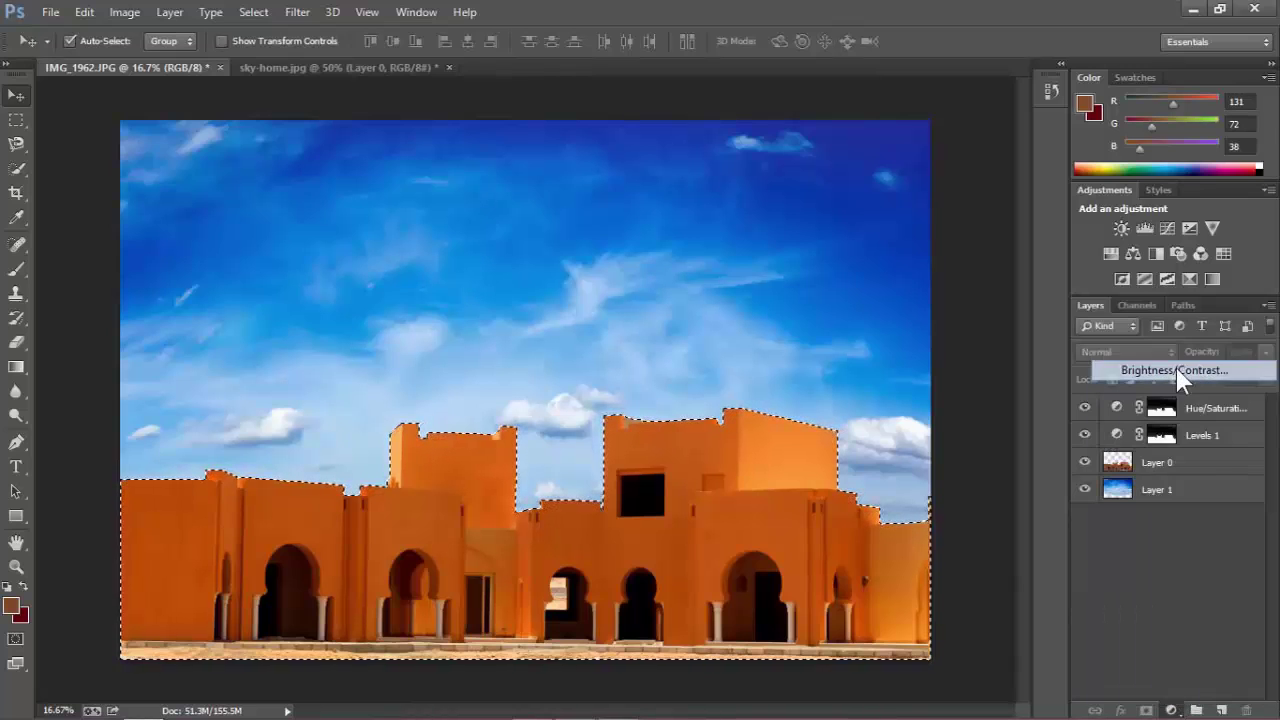
left_click_drag(868, 242, 876, 289)
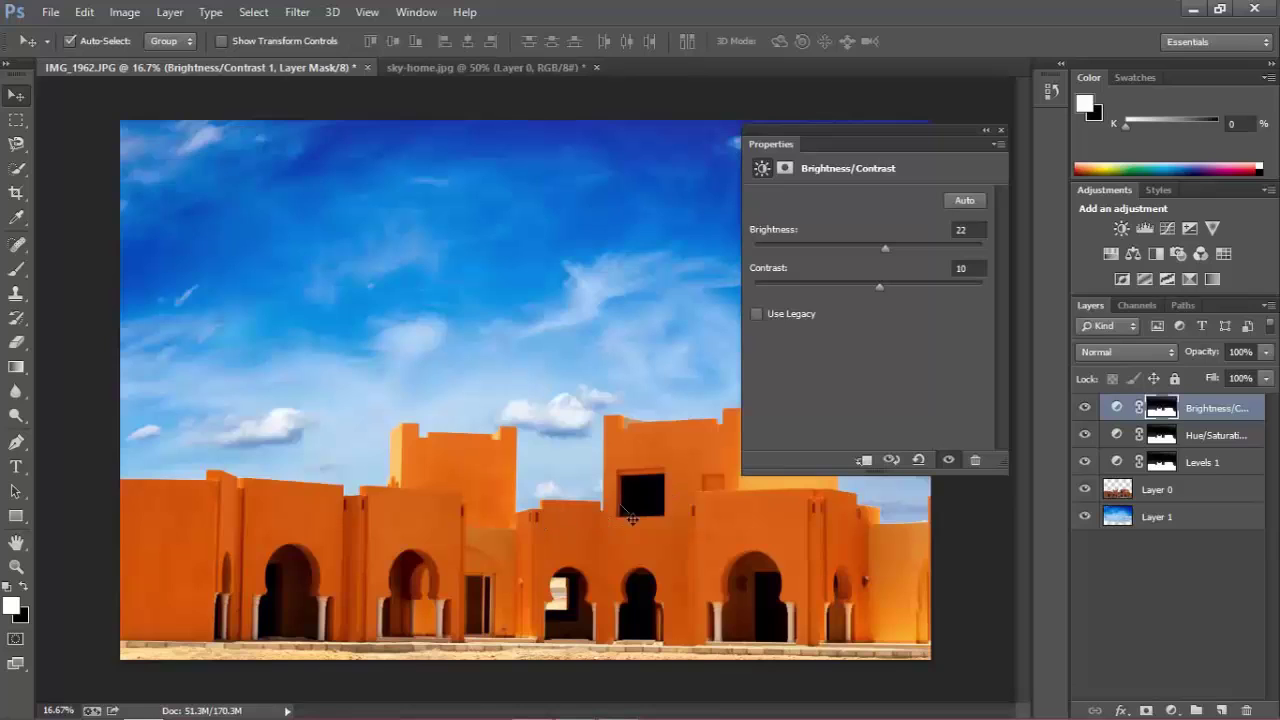
left_click_drag(882, 287, 894, 287)
left_click(1000, 130)
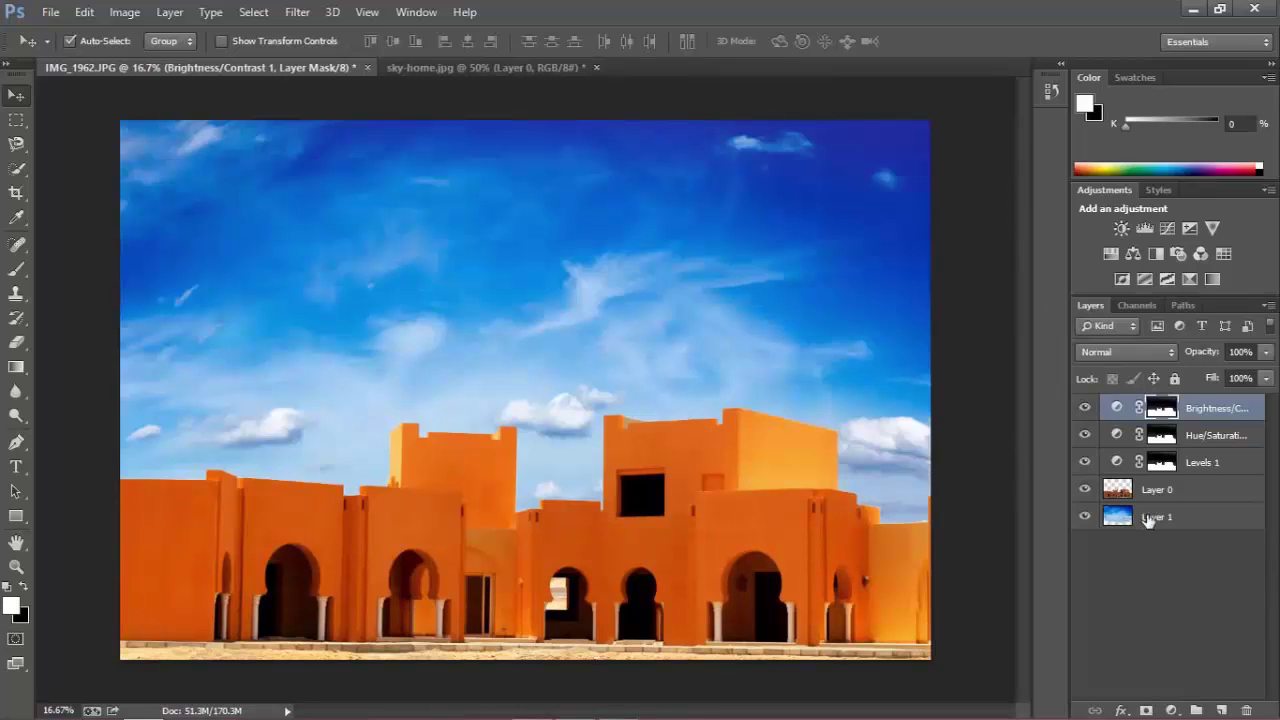
left_click(1146, 582)
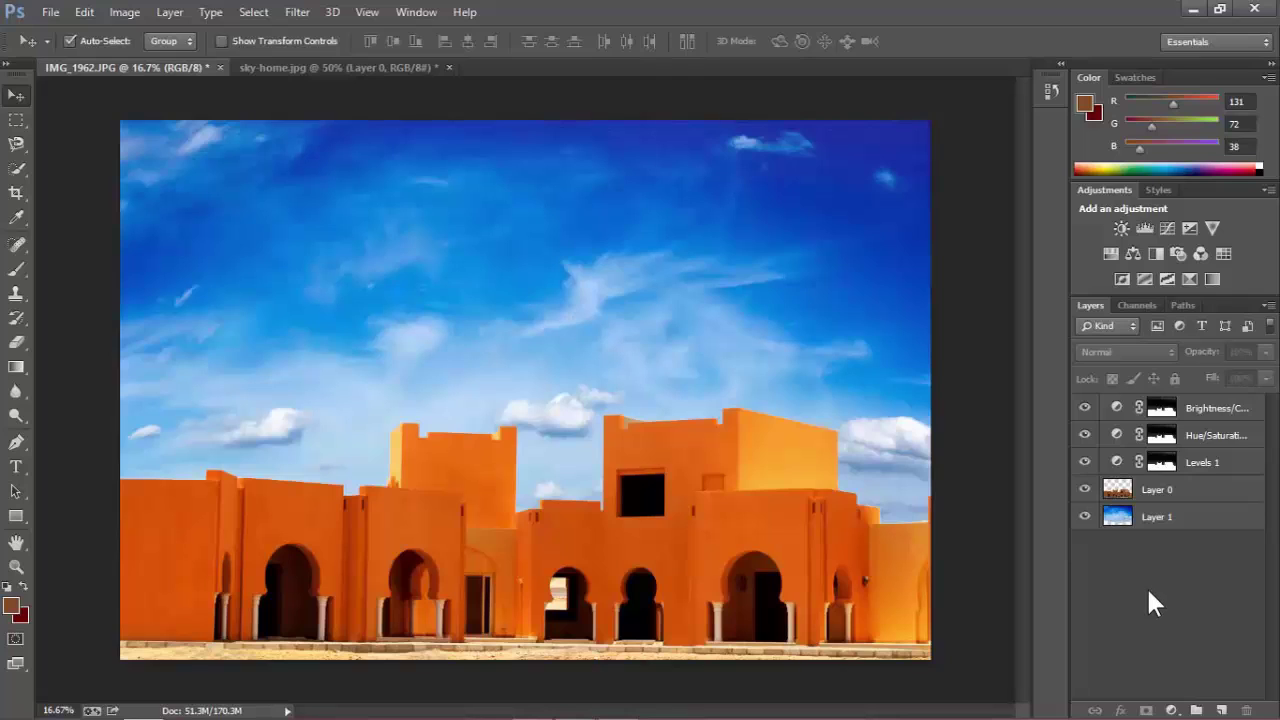
Compare the original snapshot with the final Brightness/Contrast state in History, then use Large Thumbnails.
left_click(1051, 88)
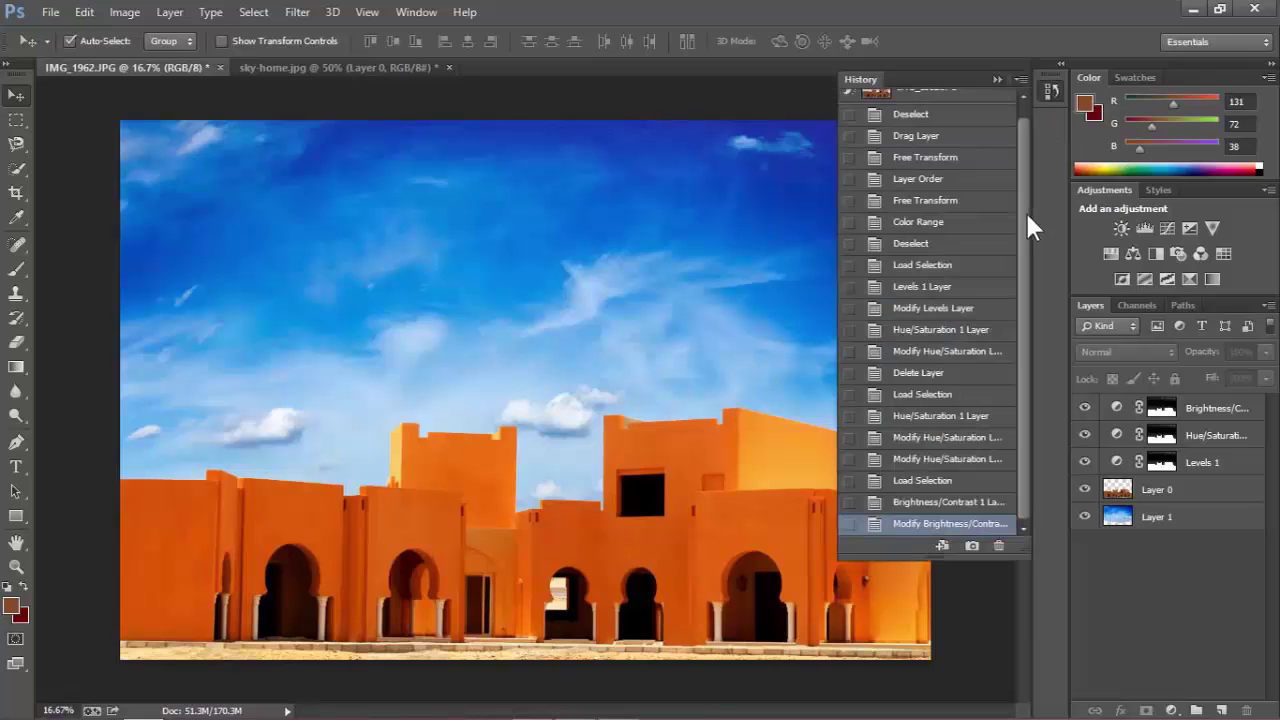
left_click_drag(1027, 212, 1023, 172)
left_click(928, 100)
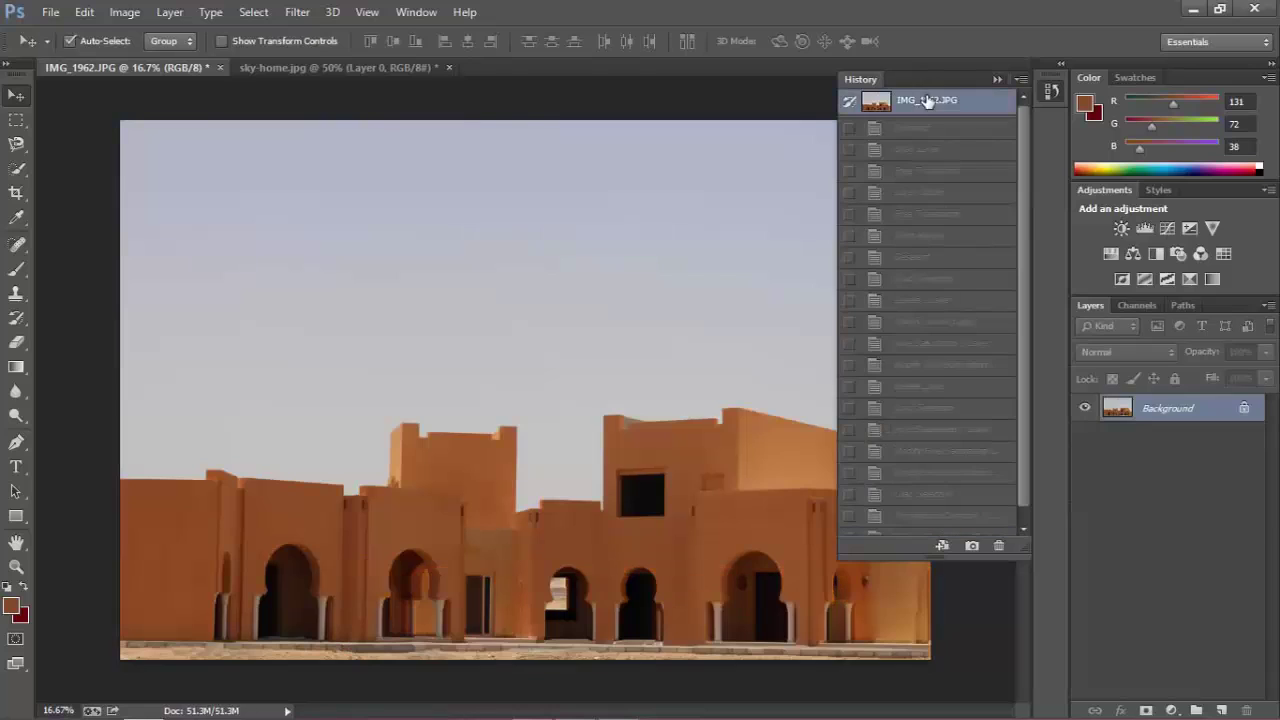
left_click_drag(1021, 289, 1028, 368)
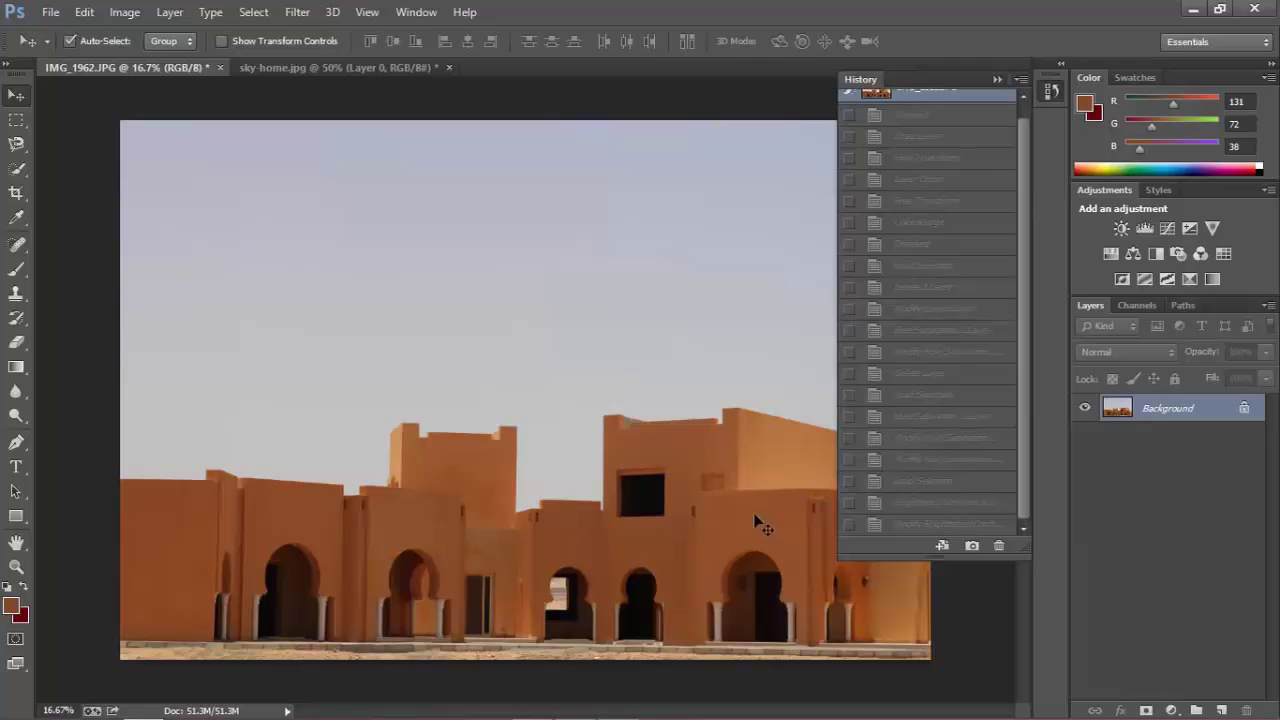
left_click(908, 526)
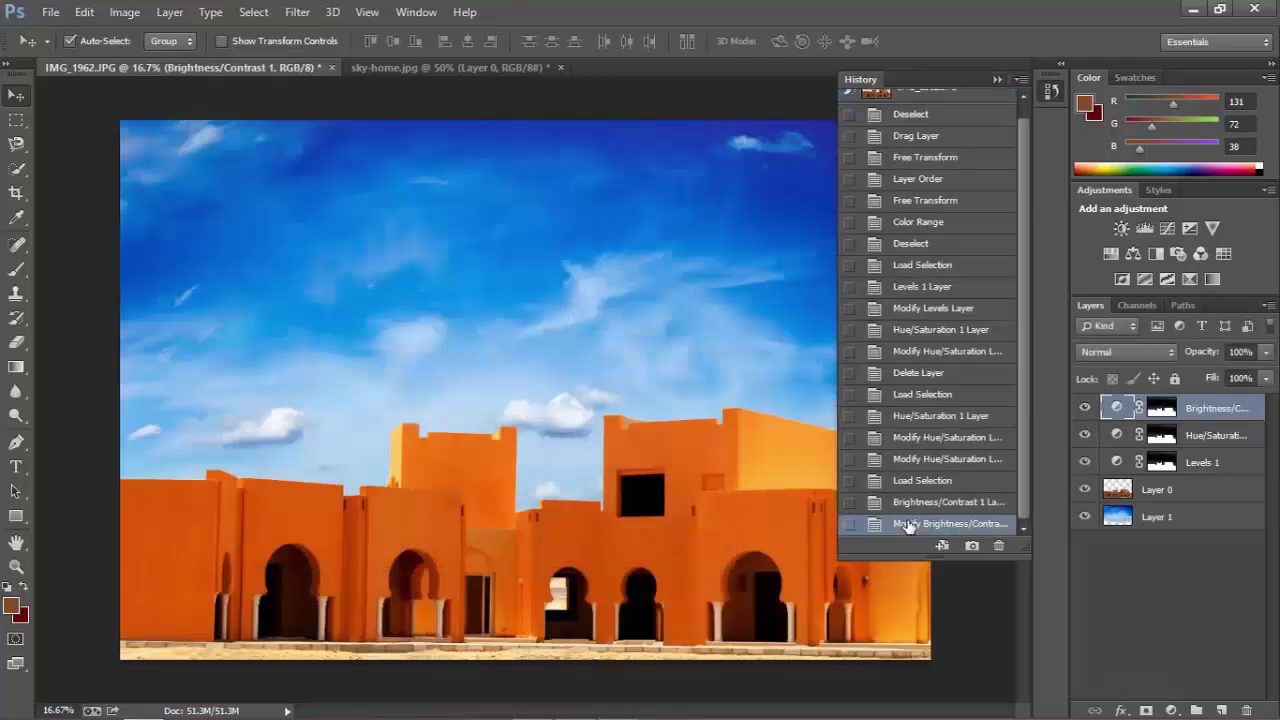
left_click(997, 79)
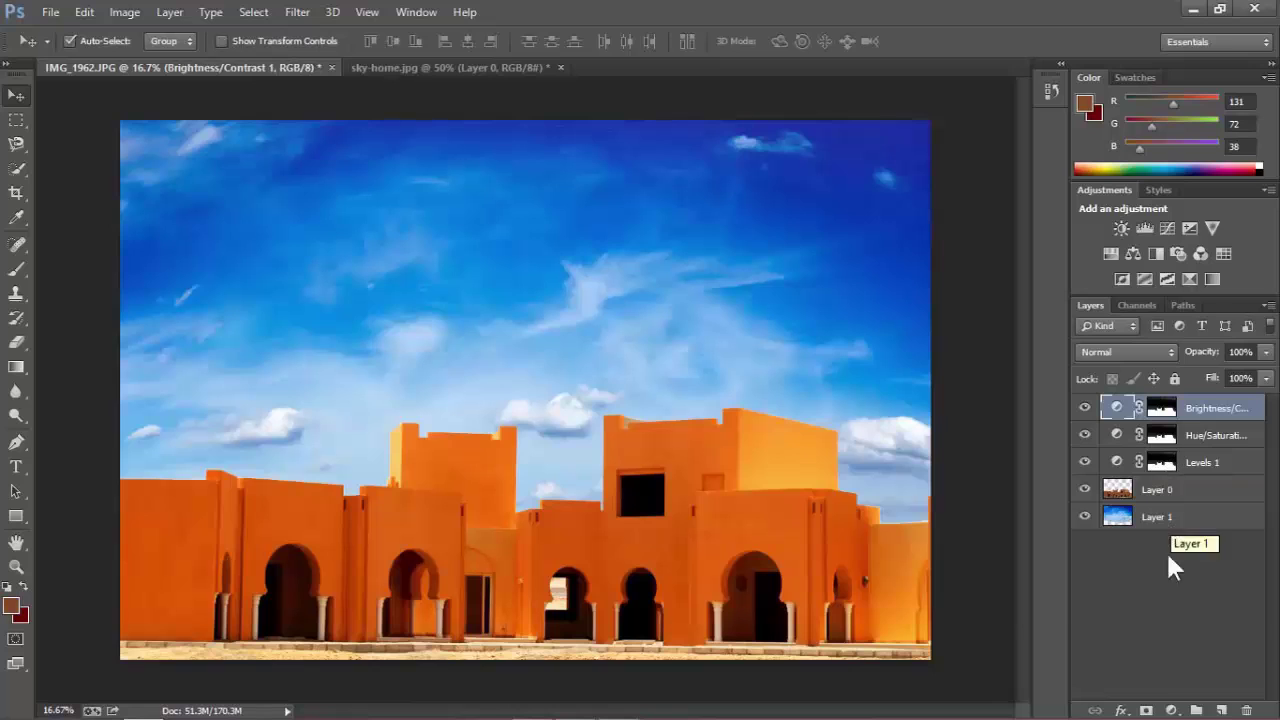
right_click(1166, 612)
left_click(1116, 560)
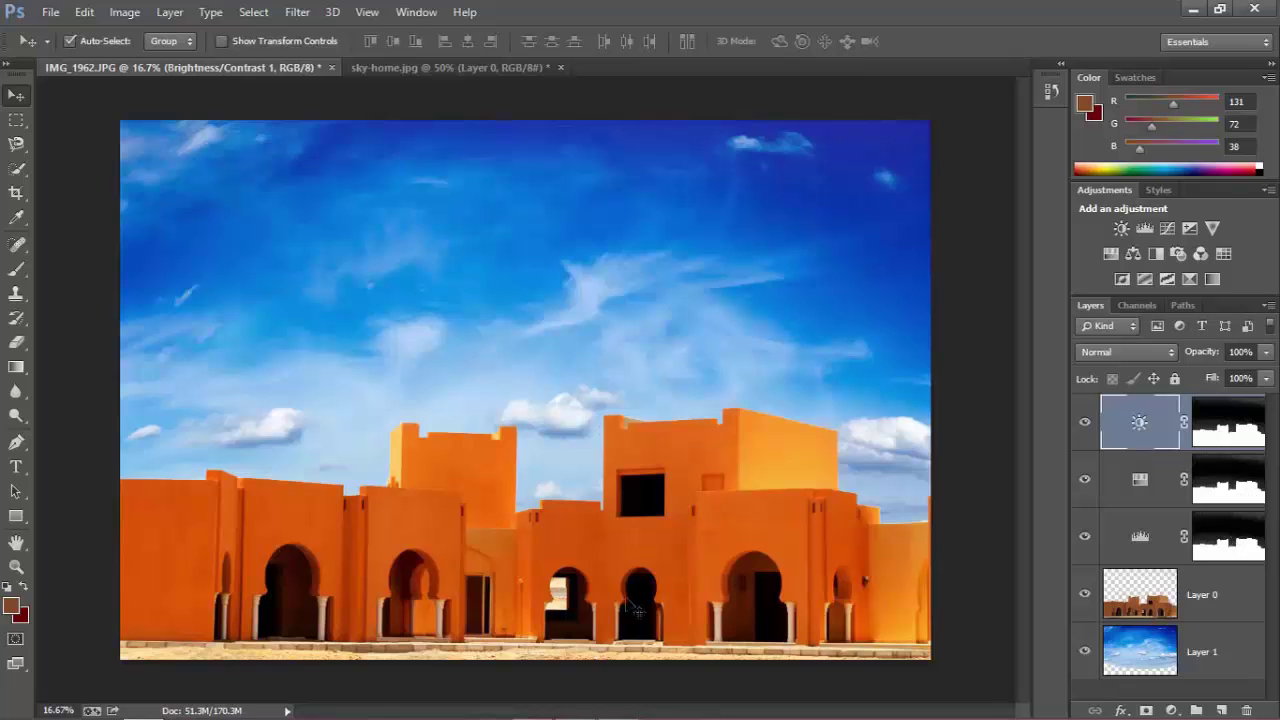
Switch the Layers panel to Medium Thumbnails and clear the layer selection.
right_click(1096, 692)
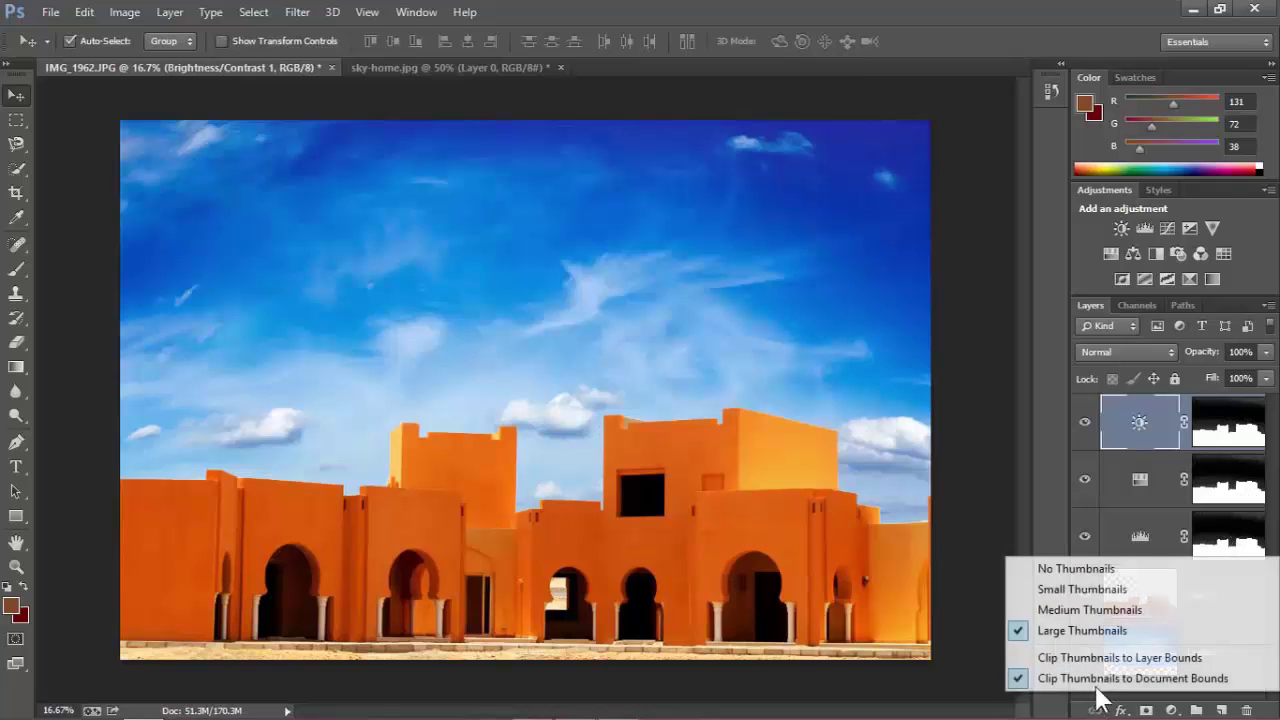
left_click(1100, 608)
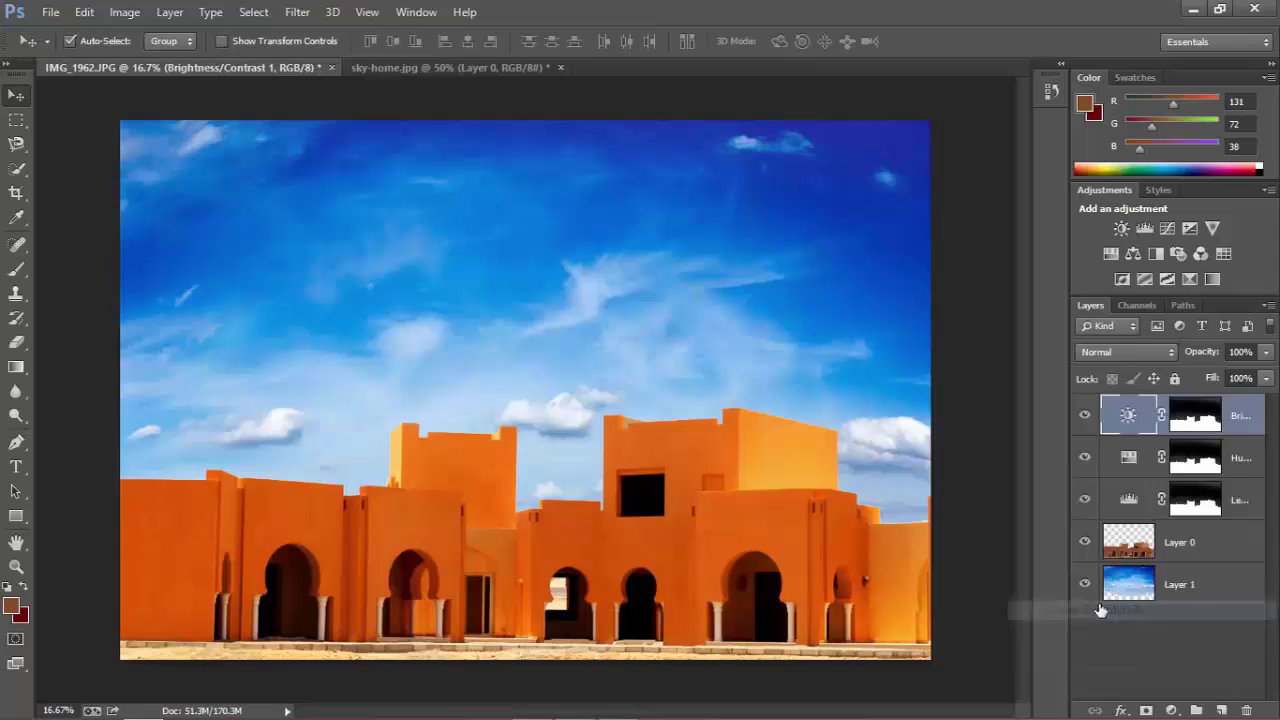
left_click(1177, 649)
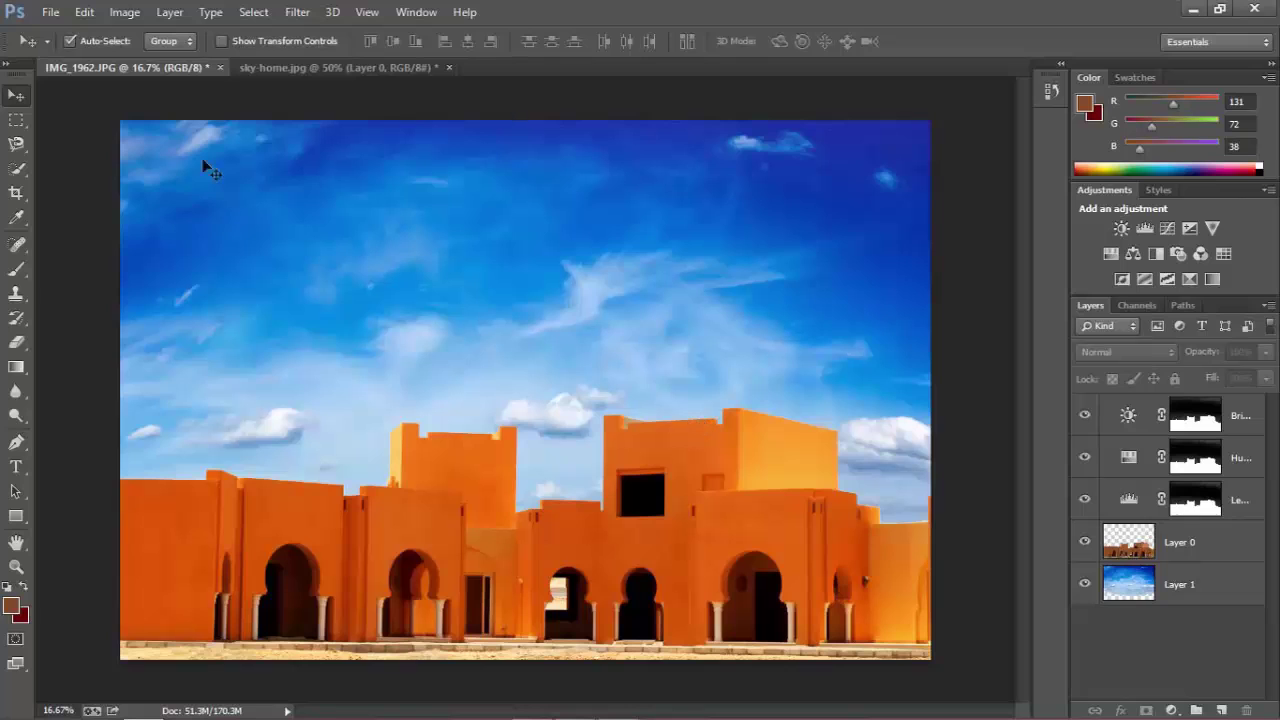
Open IMG_0966_edited.jpg, the smile close-up, through File > Open.
left_click(84, 12)
left_click(50, 12)
left_click(95, 50)
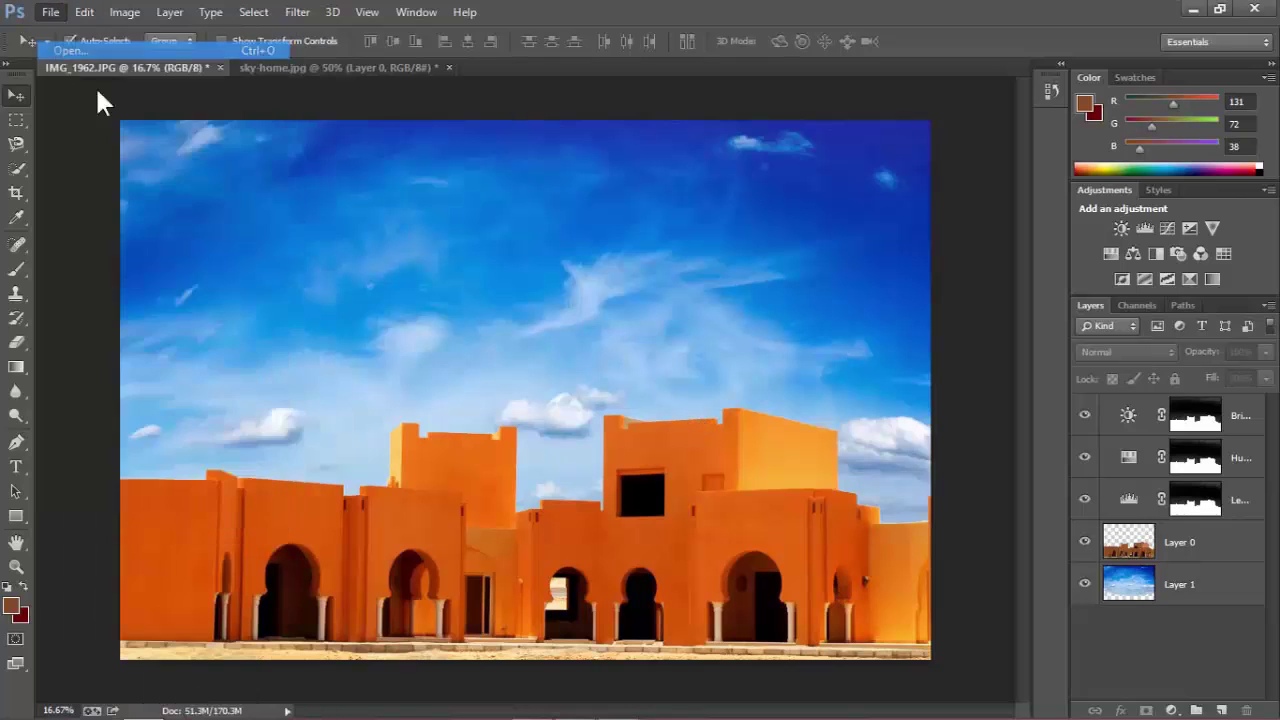
double_click(306, 159)
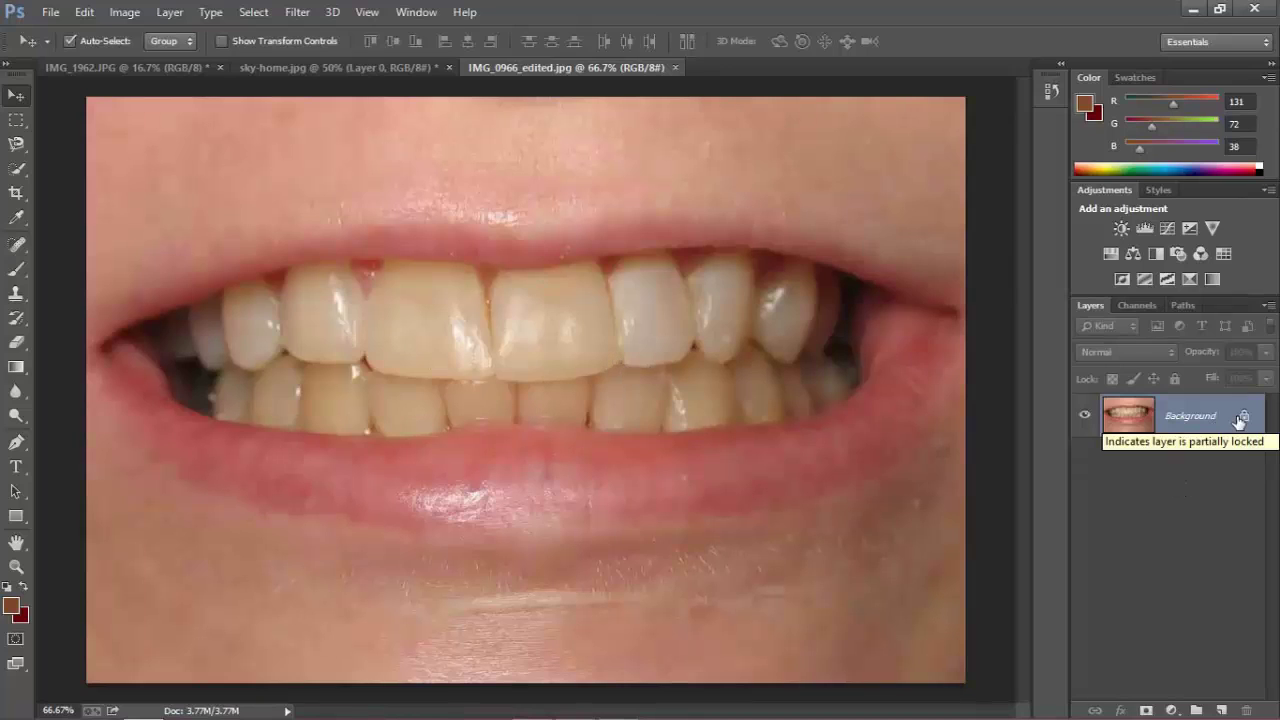
Convert the smile photo's Background layer into an editable Layer 0.
double_click(1203, 418)
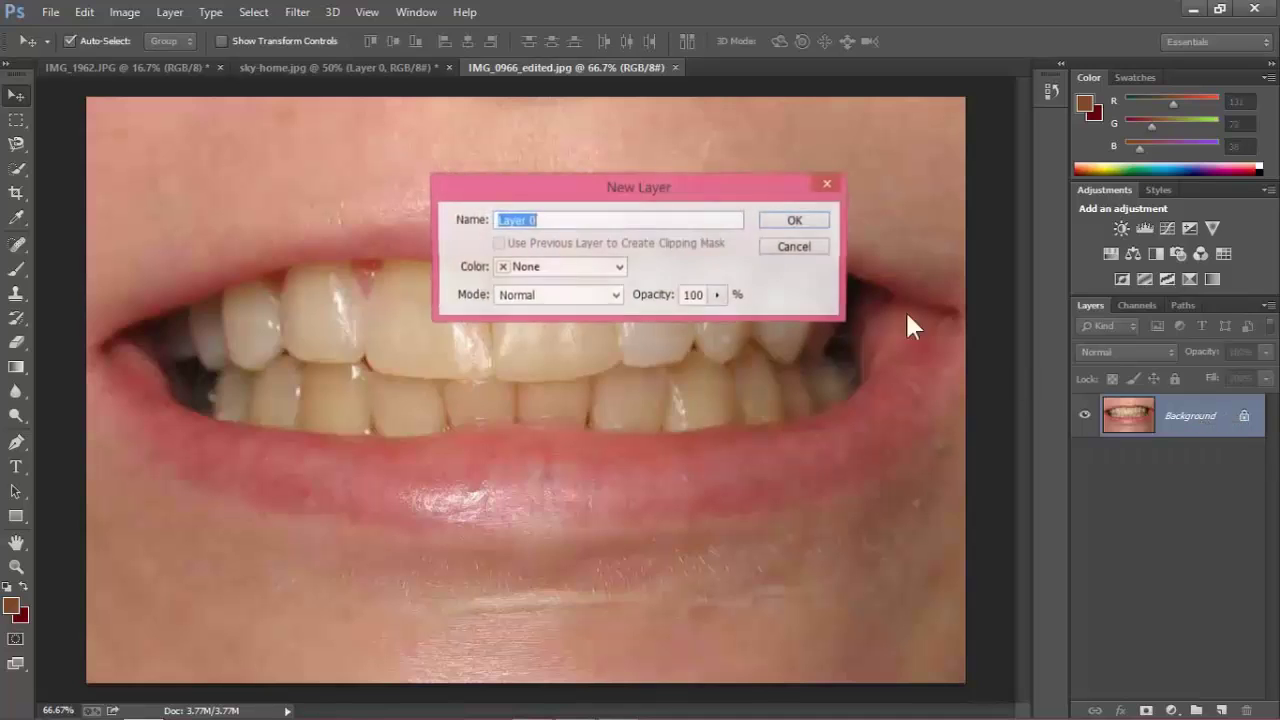
left_click(805, 218)
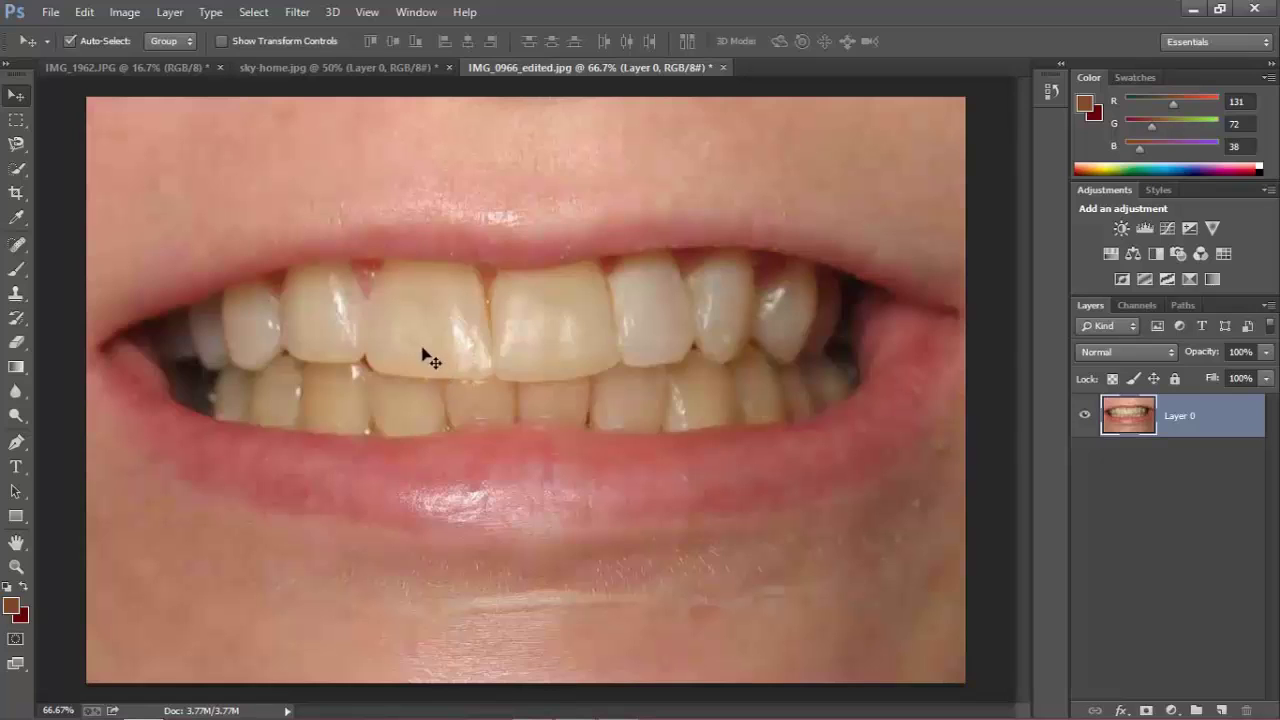
Pick the Quick Selection tool and set its brush size to 65 px.
left_click(17, 167)
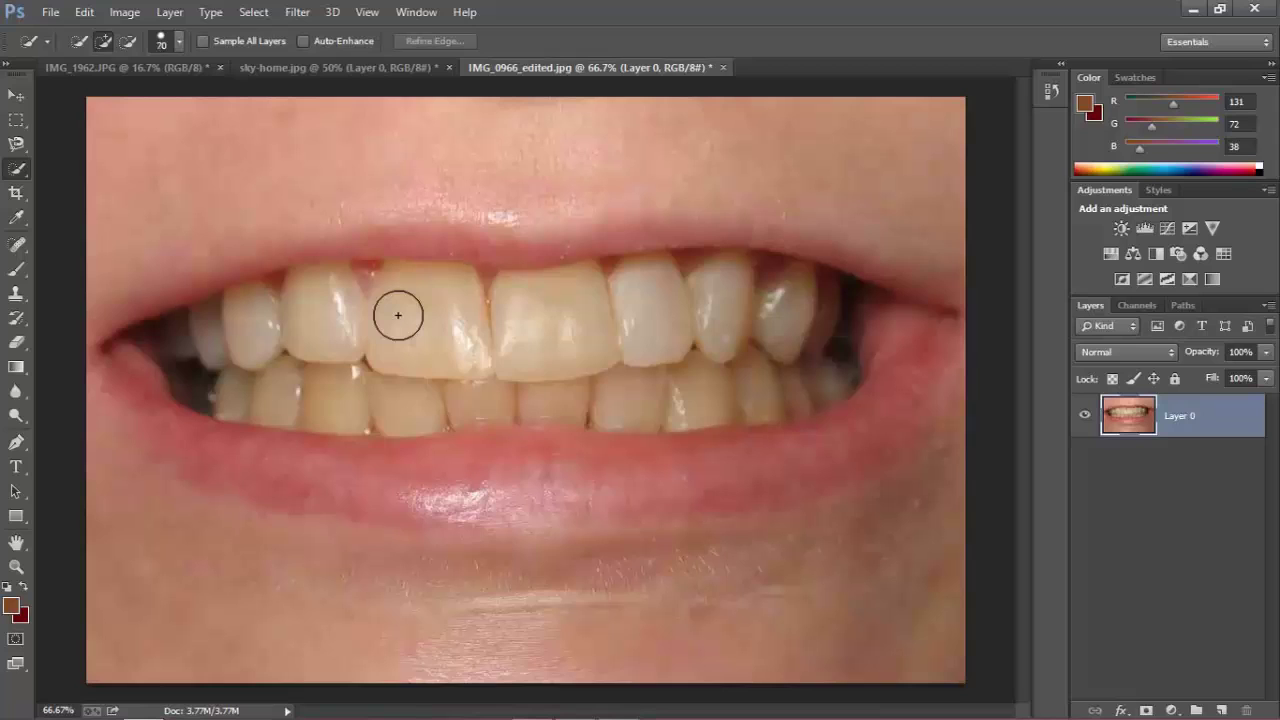
key("bracketleft")
key("bracketleft")
key("bracketleft")
key("bracketleft")
key("bracketleft")
key("bracketleft")
key("bracketleft")
key("bracketleft")
left_click(174, 42)
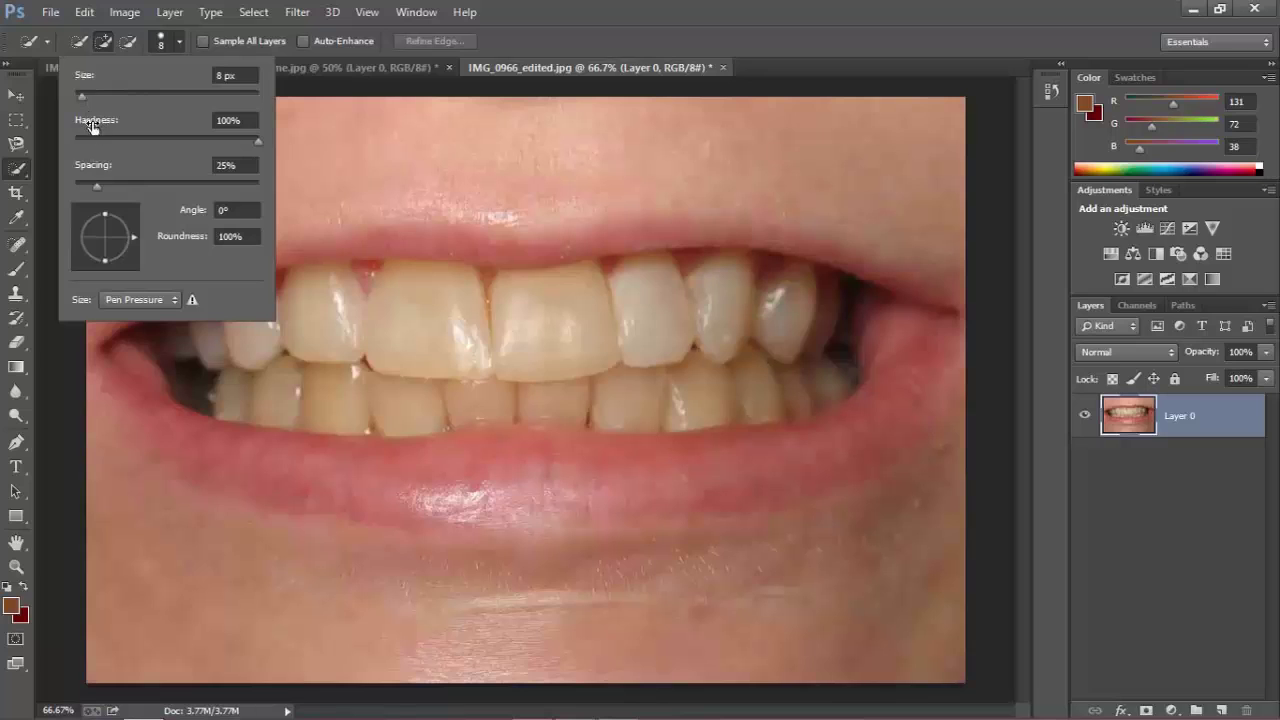
left_click_drag(82, 95, 133, 95)
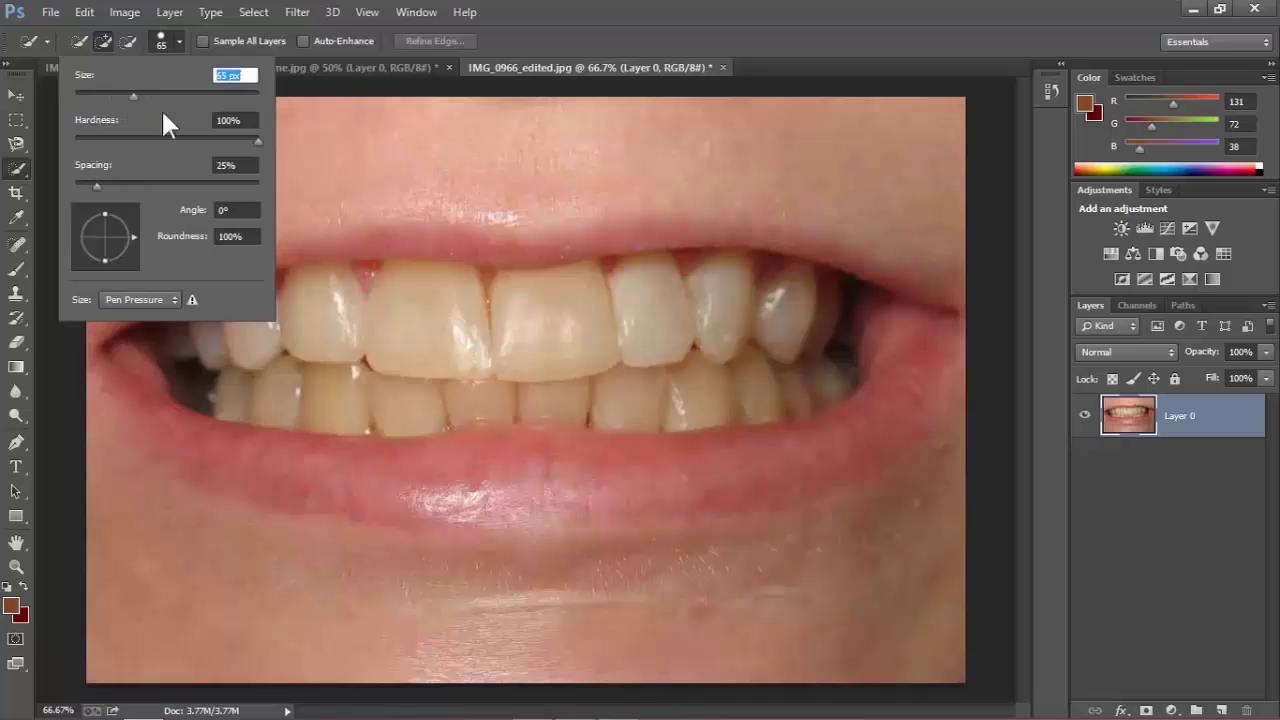
left_click(183, 38)
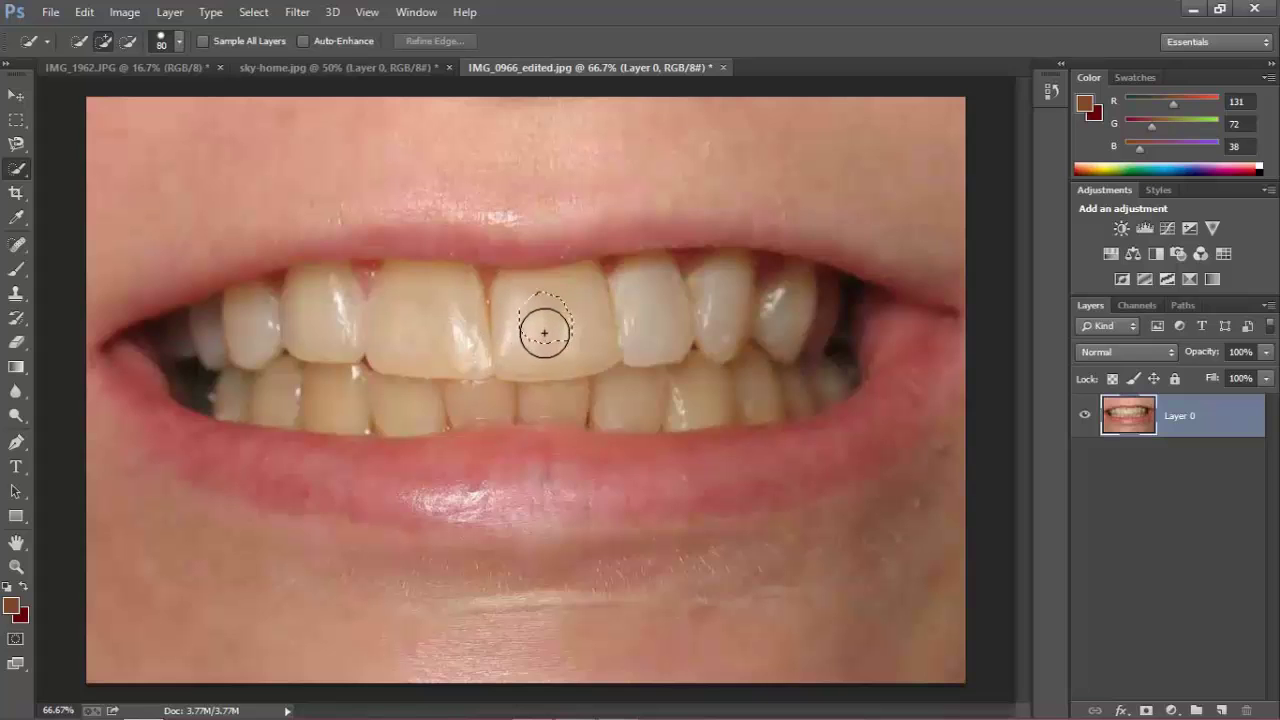
Select the upper teeth one by one, then drag along the lower teeth to add them.
left_click(540, 336)
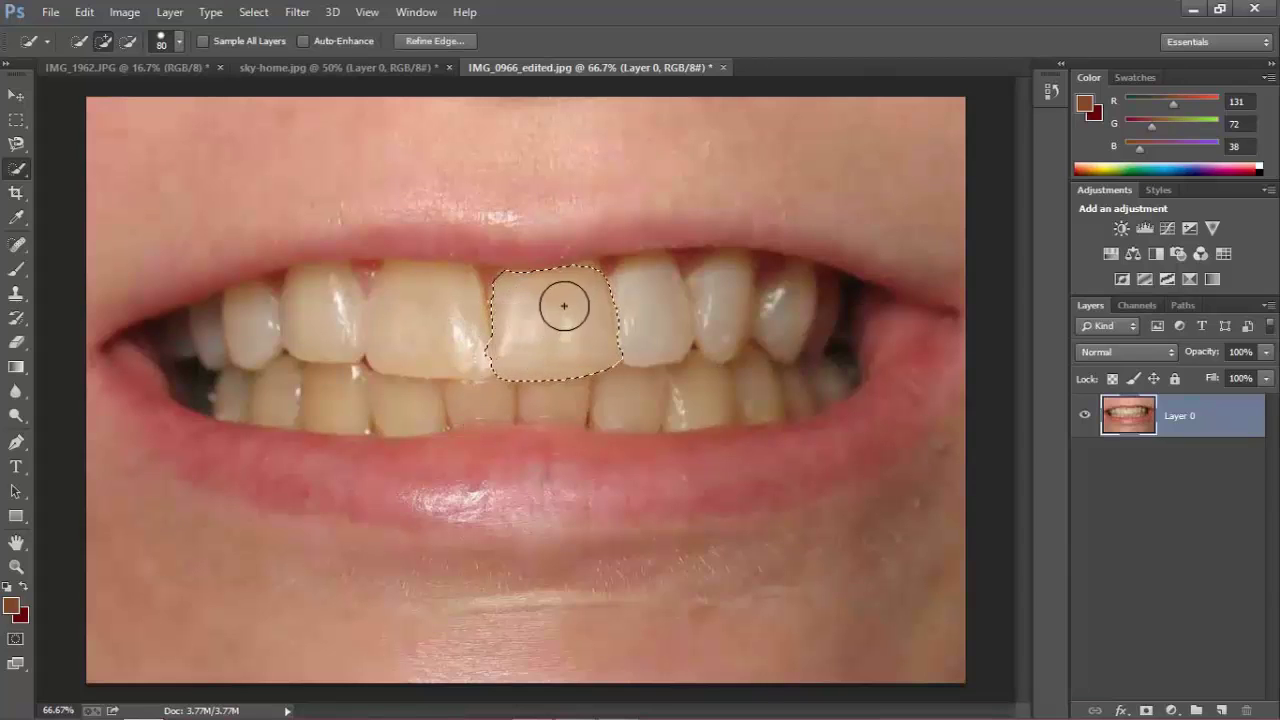
left_click(417, 333)
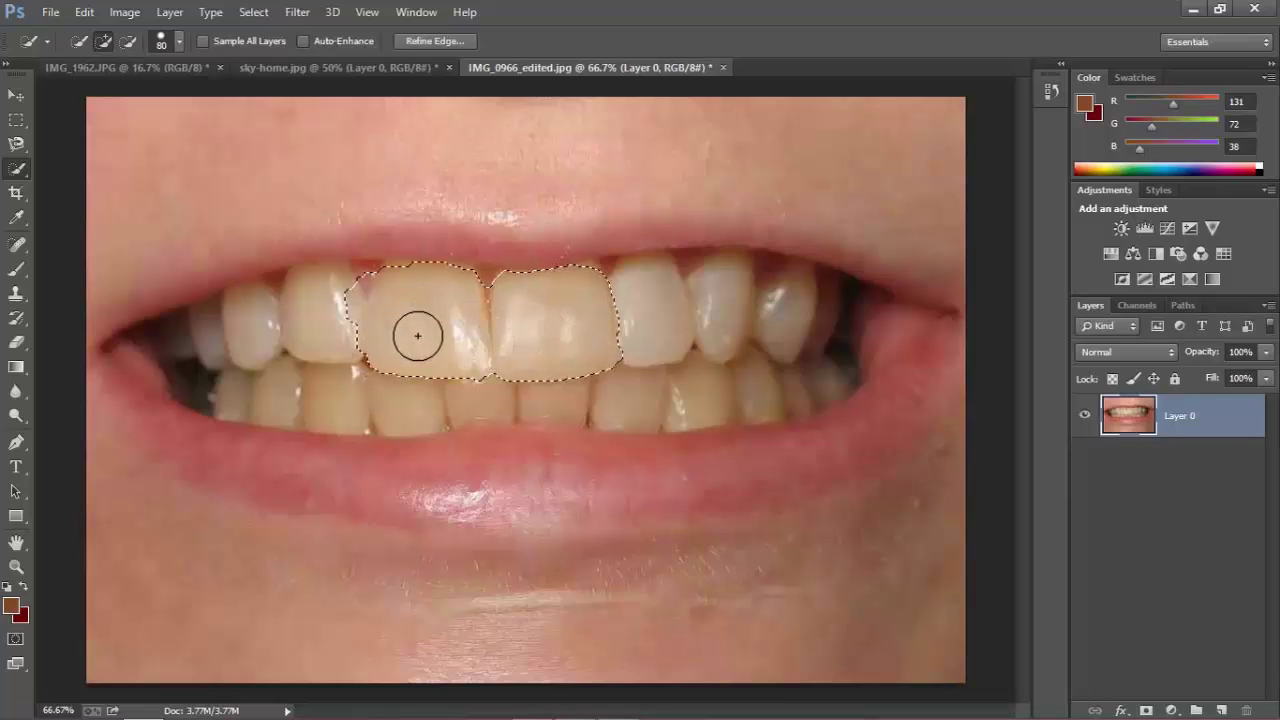
left_click(319, 335)
left_click(259, 341)
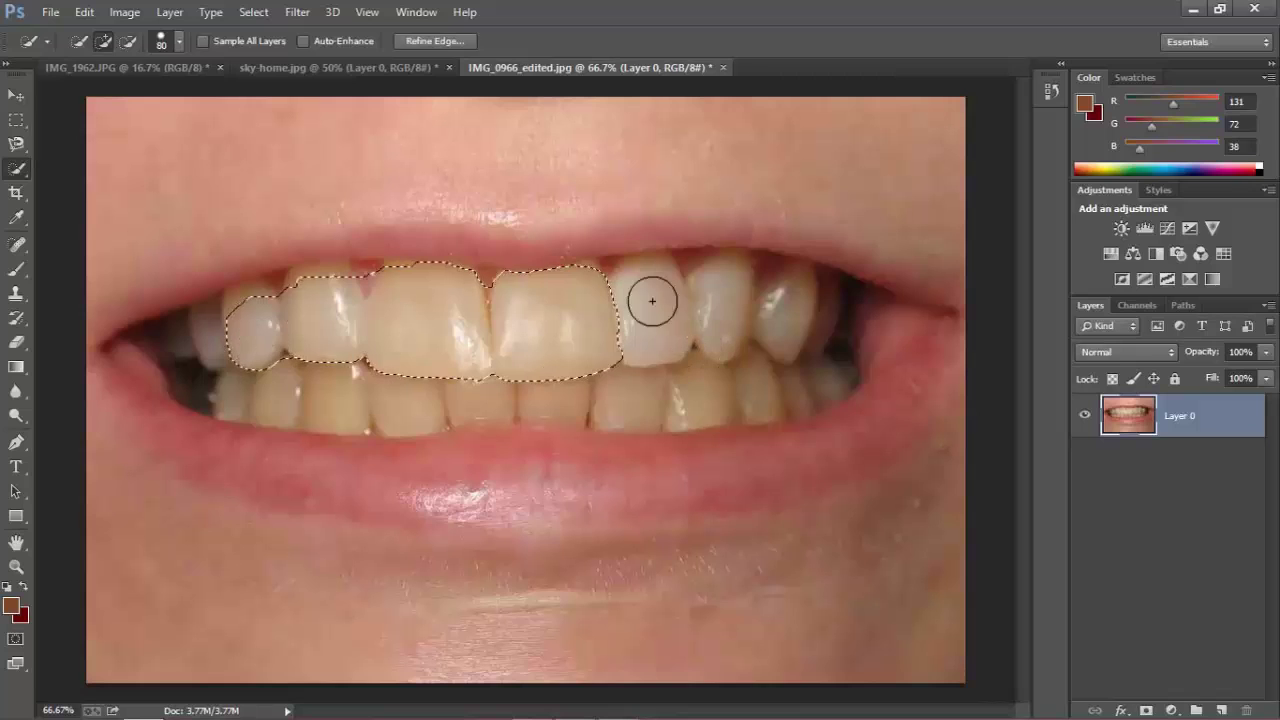
left_click(651, 337)
left_click(717, 300)
left_click(777, 300)
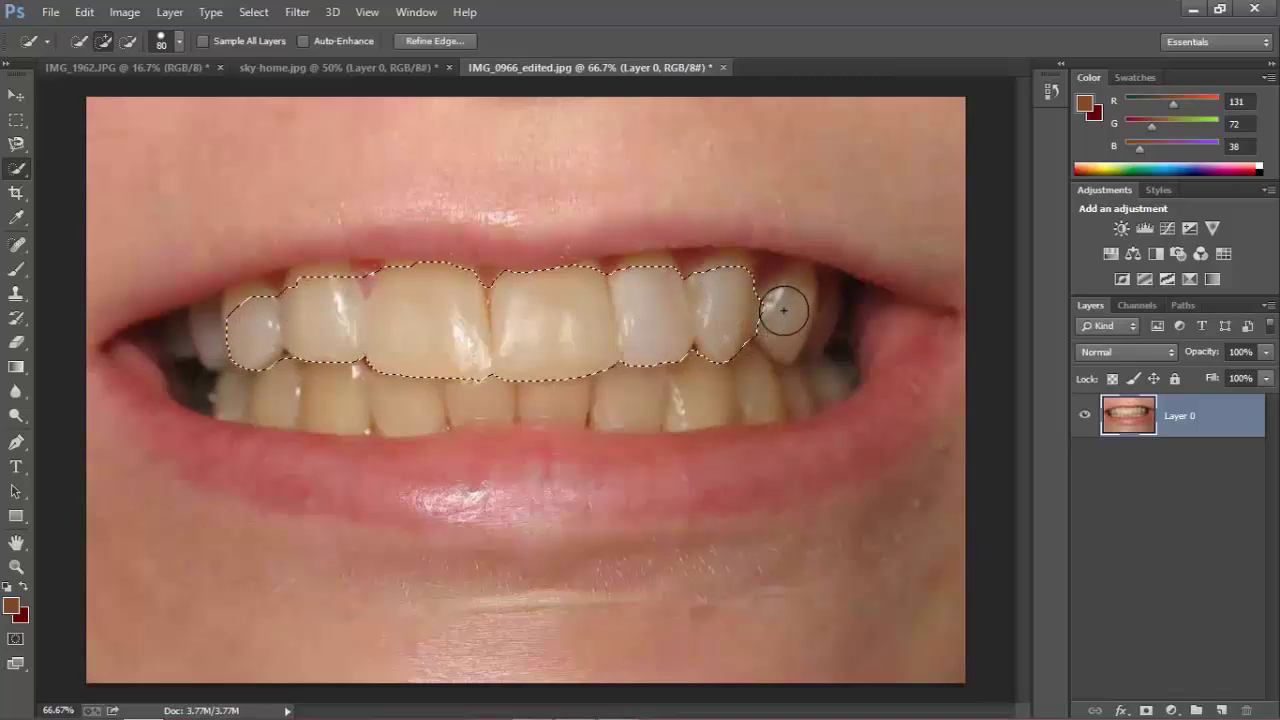
left_click_drag(737, 386, 334, 380)
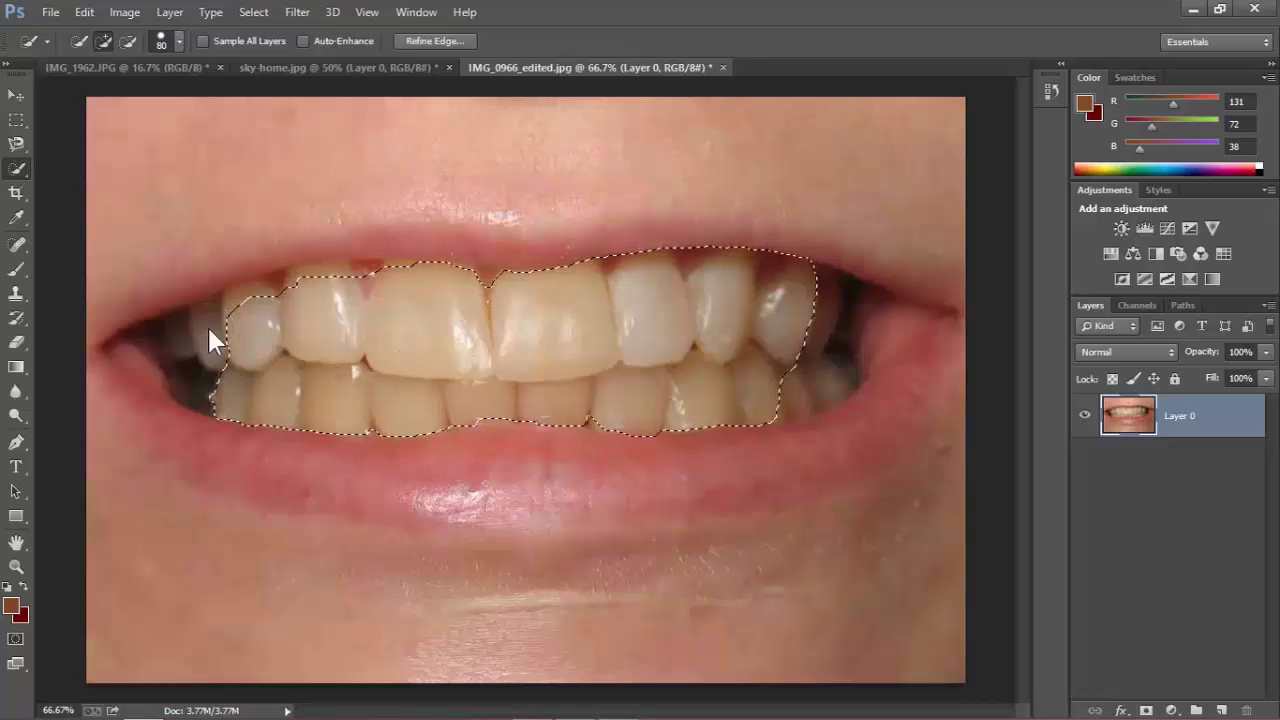
After Ctrl+A selects the whole canvas, drag Quick Selection across both rows of teeth again.
key("ctrl+a")
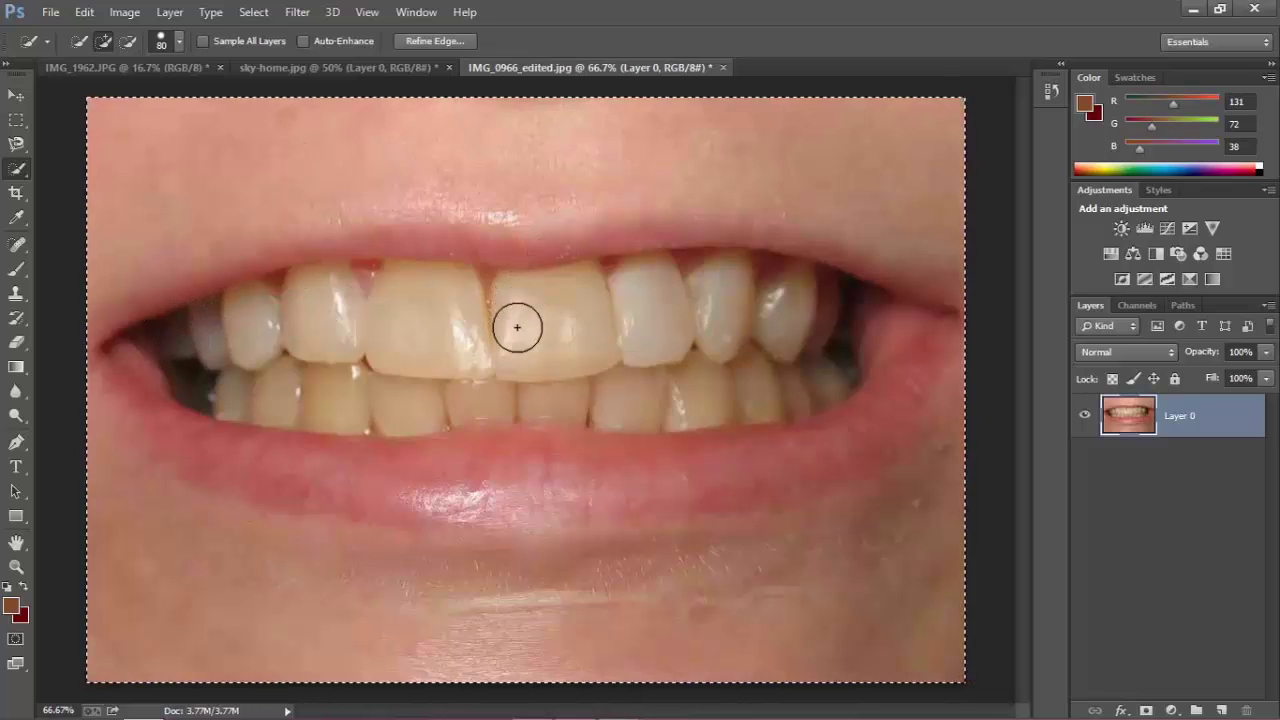
left_click_drag(517, 327, 222, 347)
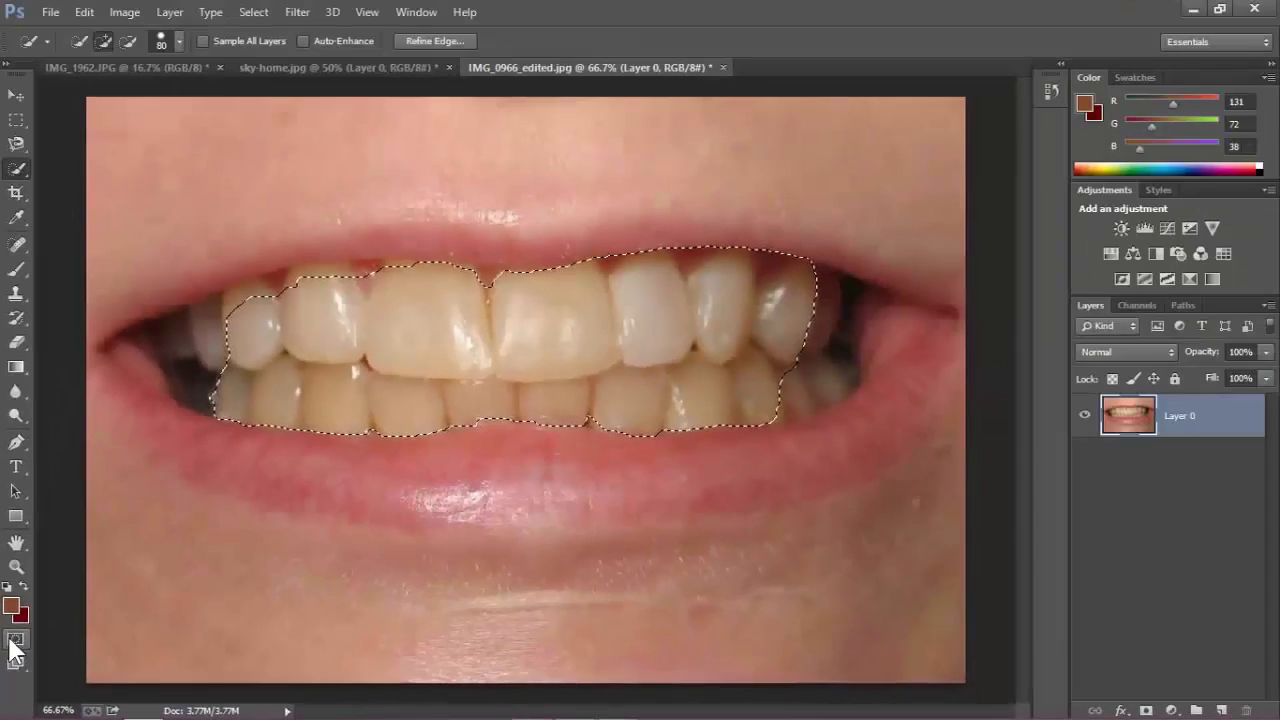
In Quick Mask, brush the mask off the leftmost upper tooth and mouth corner.
left_click(52, 455)
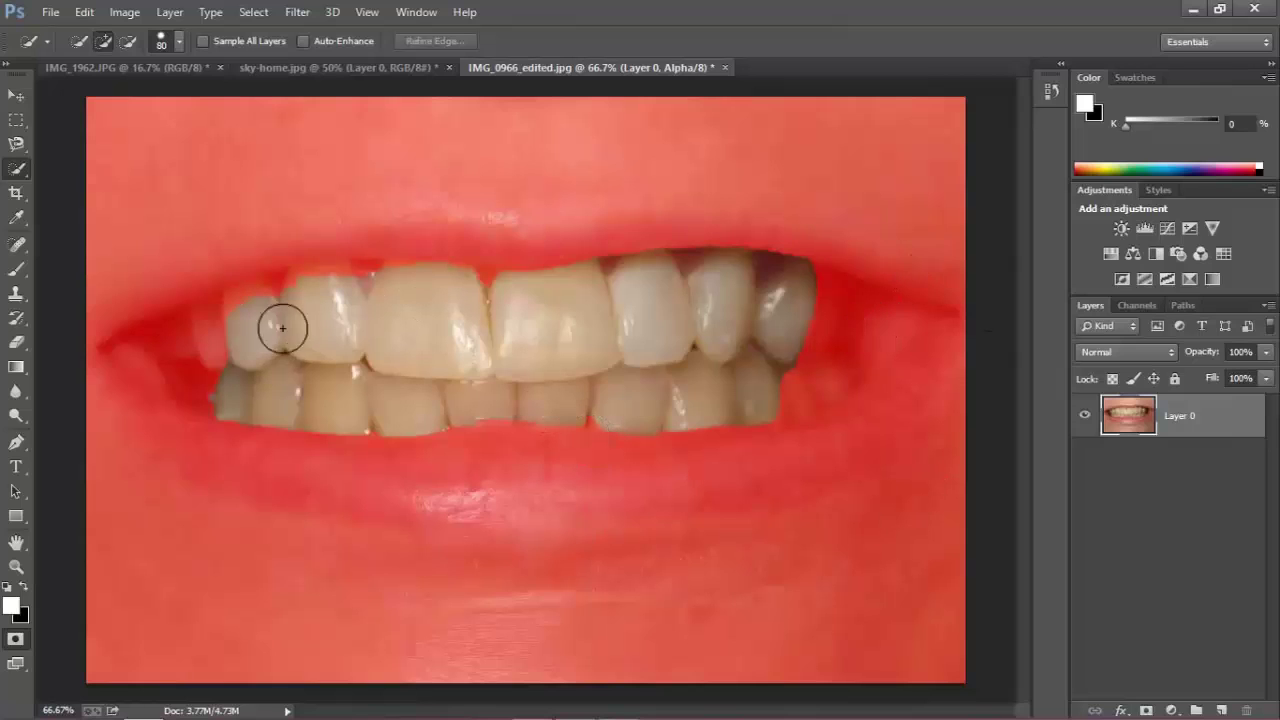
mouse_move(282, 328)
left_mouse_down()
mouse_move(267, 298)
mouse_move(208, 352)
mouse_move(200, 306)
left_mouse_up()
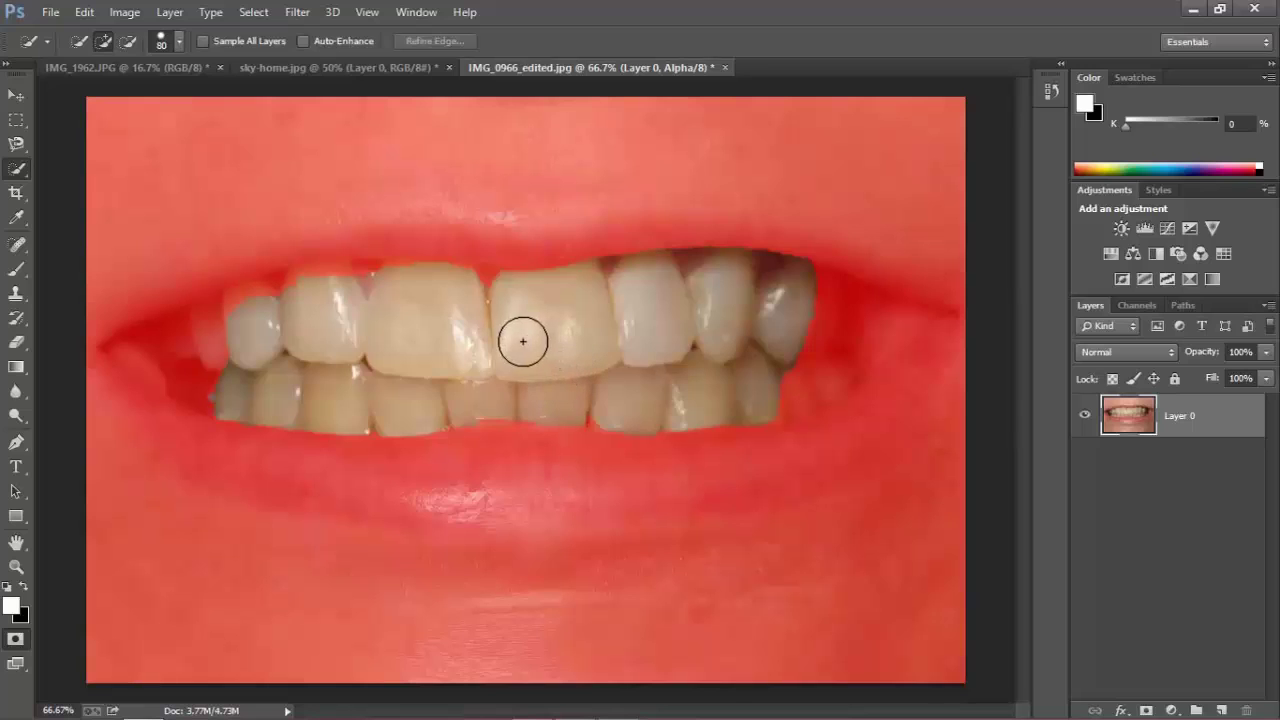
left_click(17, 270)
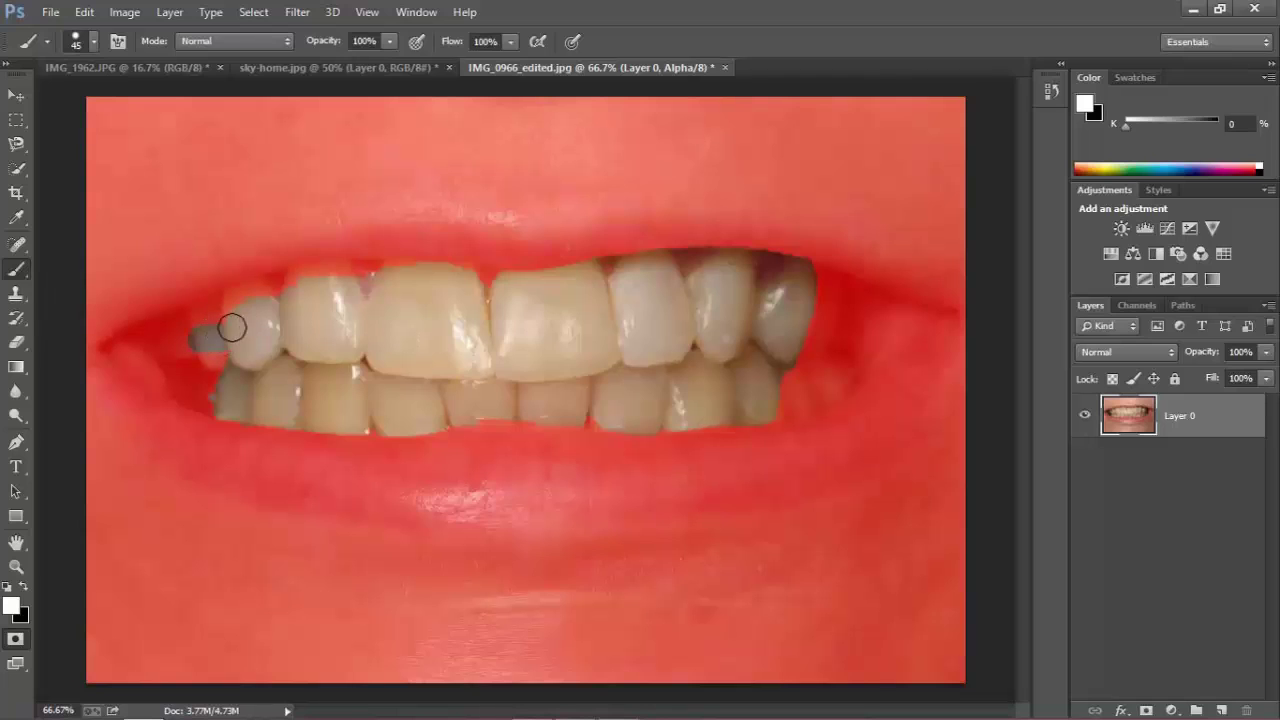
mouse_move(231, 328)
left_mouse_down()
mouse_move(193, 333)
mouse_move(219, 324)
mouse_move(185, 343)
mouse_move(217, 360)
mouse_move(187, 354)
mouse_move(232, 377)
mouse_move(212, 377)
mouse_move(222, 394)
mouse_move(205, 394)
mouse_move(226, 407)
mouse_move(184, 334)
mouse_move(162, 342)
mouse_move(211, 321)
left_mouse_up()
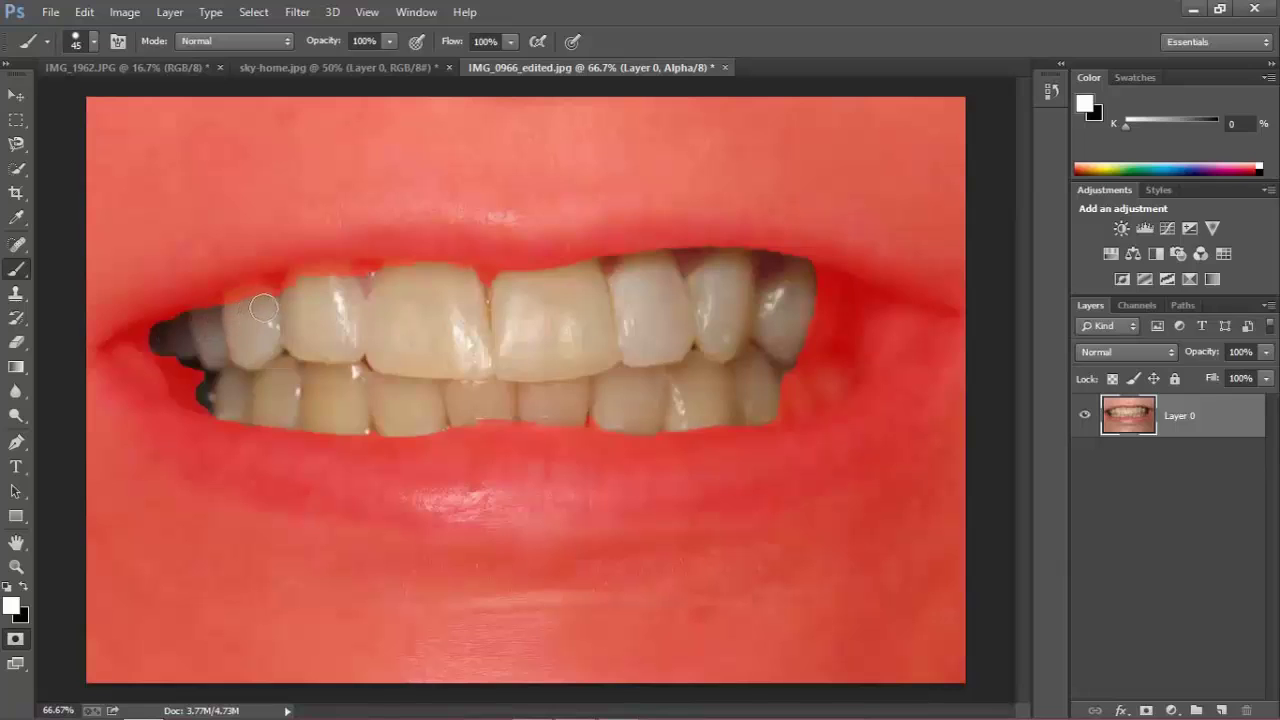
left_click(260, 143, "shift")
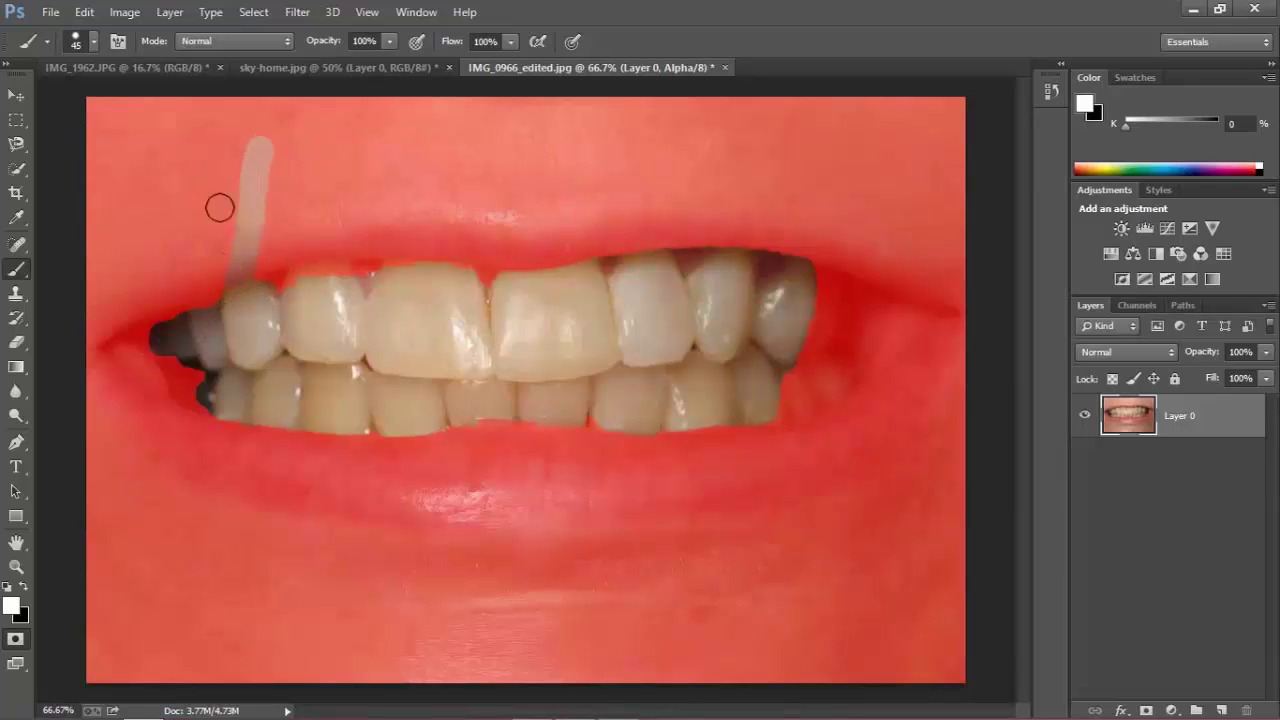
Re-mask the lip stroke, fix the front-teeth gap, unmask lower right teeth, and exit Quick Mask.
left_click(23, 586)
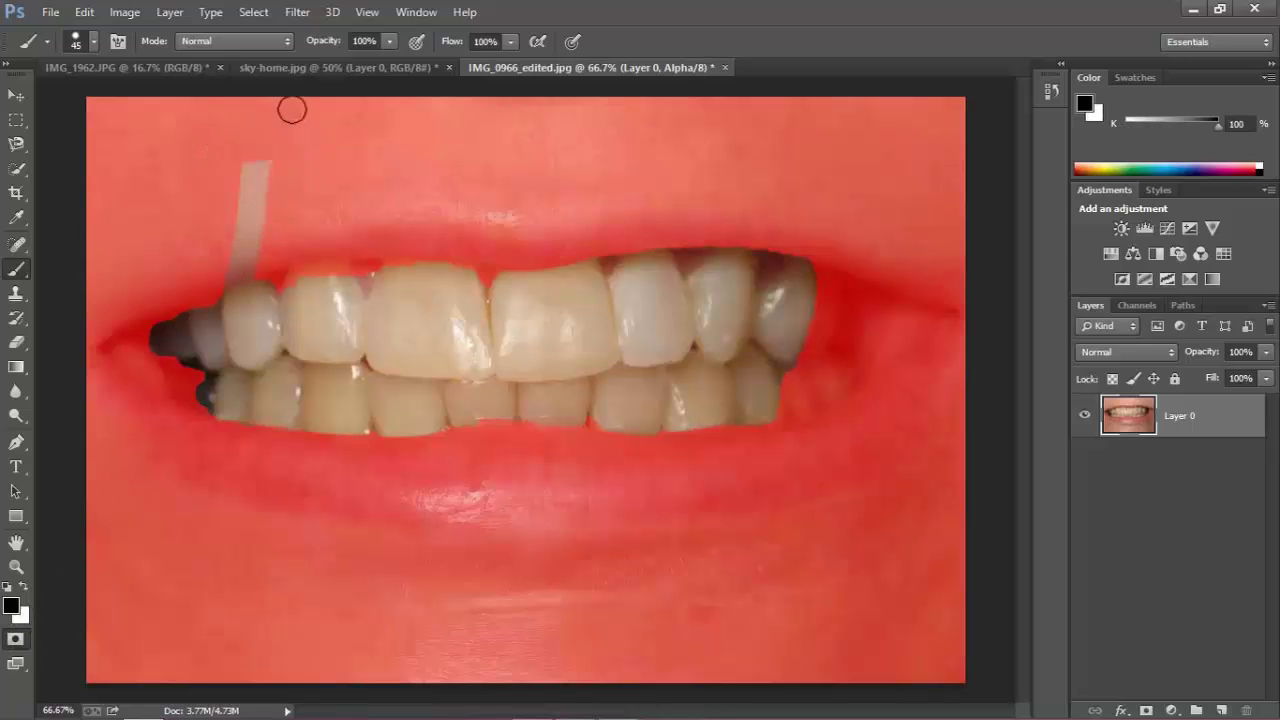
mouse_move(289, 109)
left_mouse_down()
mouse_move(260, 159)
mouse_move(209, 184)
mouse_move(209, 203)
mouse_move(266, 212)
mouse_move(247, 229)
mouse_move(275, 255)
mouse_move(229, 271)
left_mouse_up()
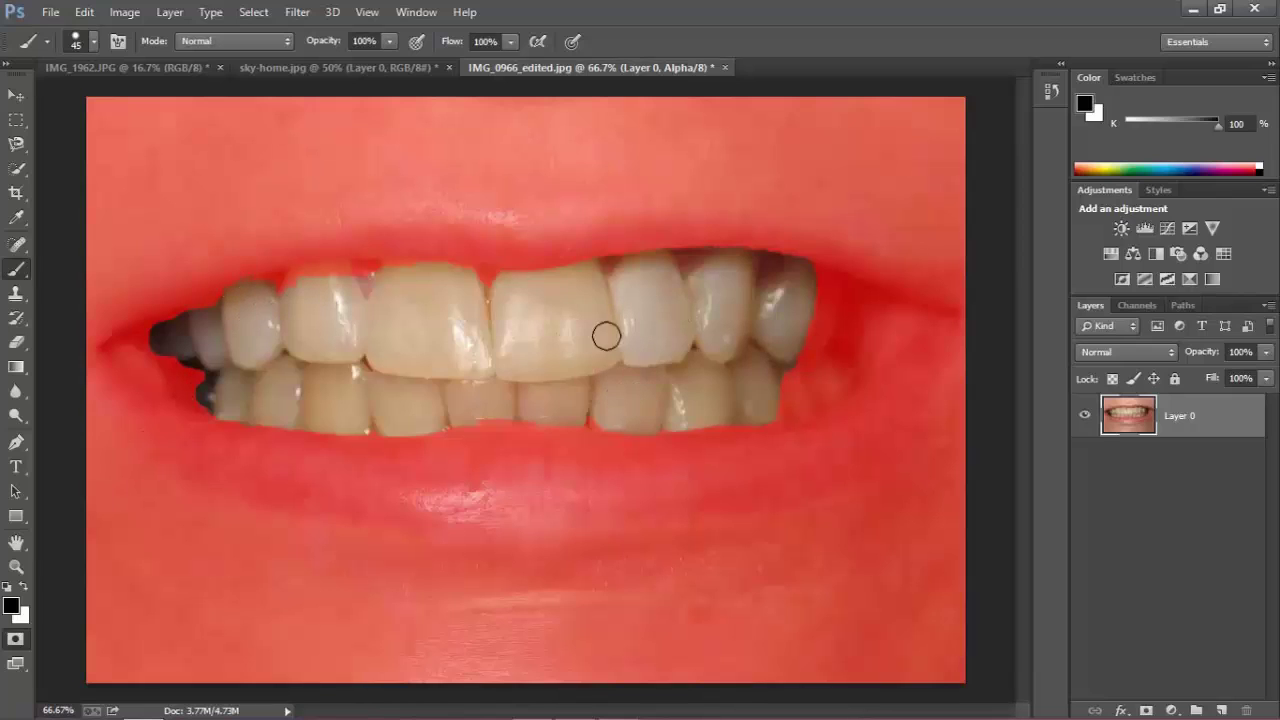
left_click(497, 290)
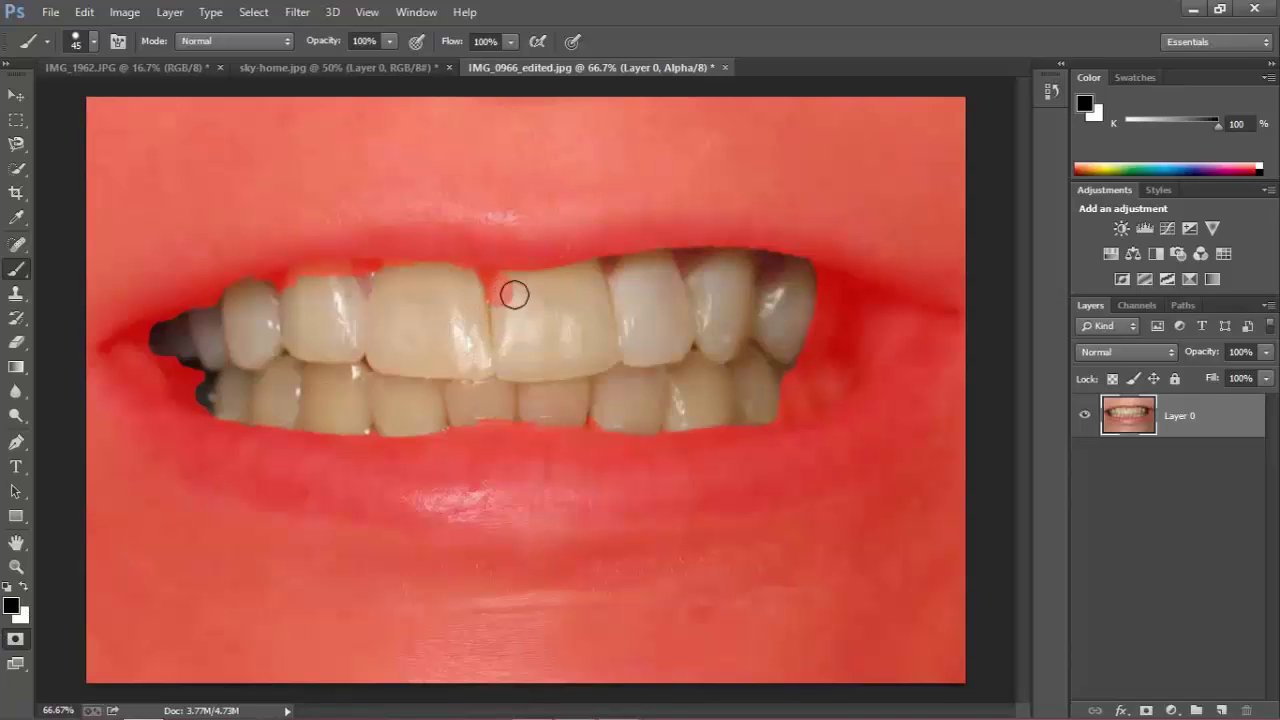
left_click(24, 588)
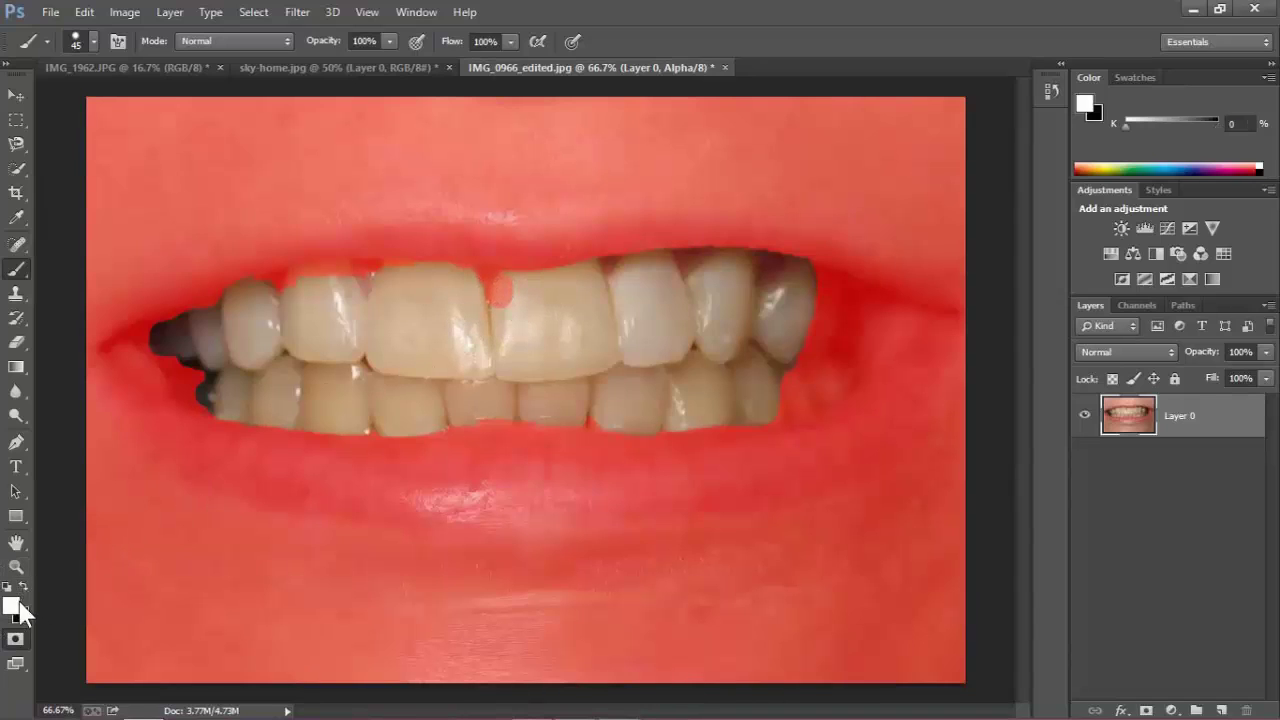
mouse_move(490, 305)
left_mouse_down()
mouse_move(494, 285)
mouse_move(254, 292)
left_mouse_up()
mouse_move(436, 383)
left_mouse_down()
mouse_move(503, 408)
mouse_move(711, 412)
mouse_move(768, 397)
mouse_move(839, 350)
mouse_move(824, 387)
mouse_move(773, 418)
mouse_move(739, 419)
mouse_move(808, 362)
mouse_move(820, 296)
mouse_move(837, 313)
mouse_move(780, 279)
left_mouse_up()
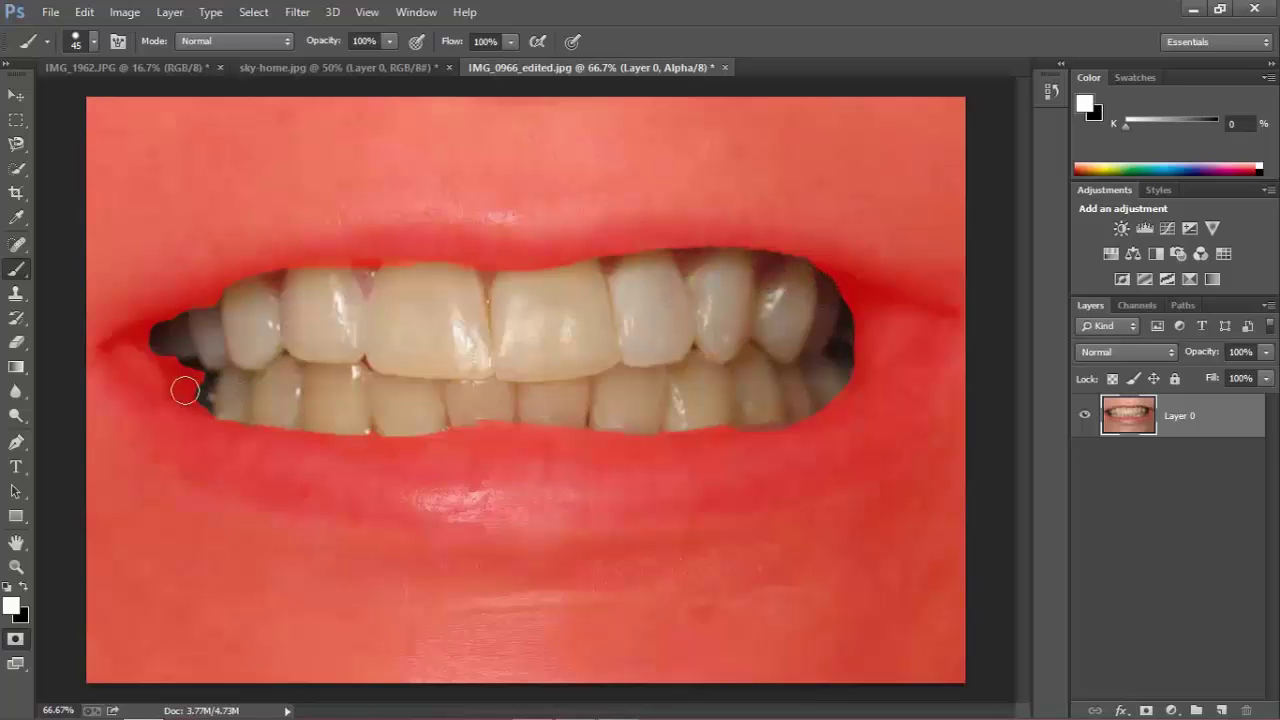
left_click(24, 587)
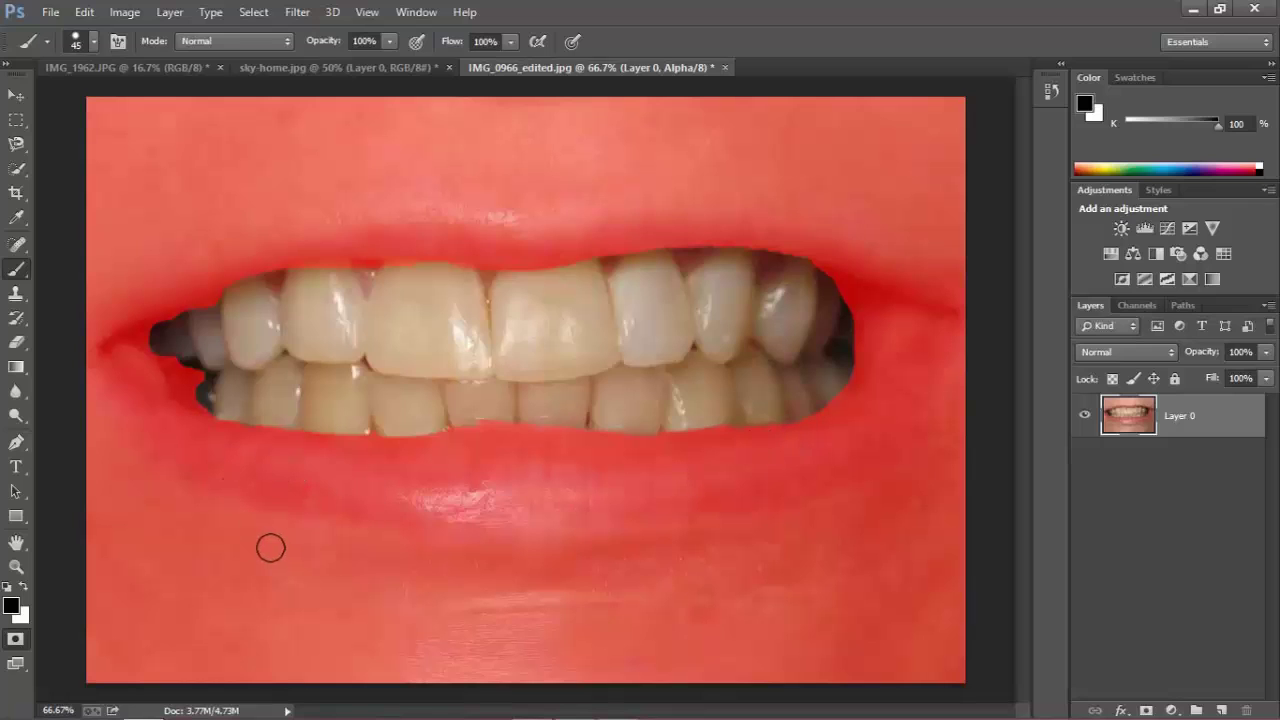
left_click(16, 640)
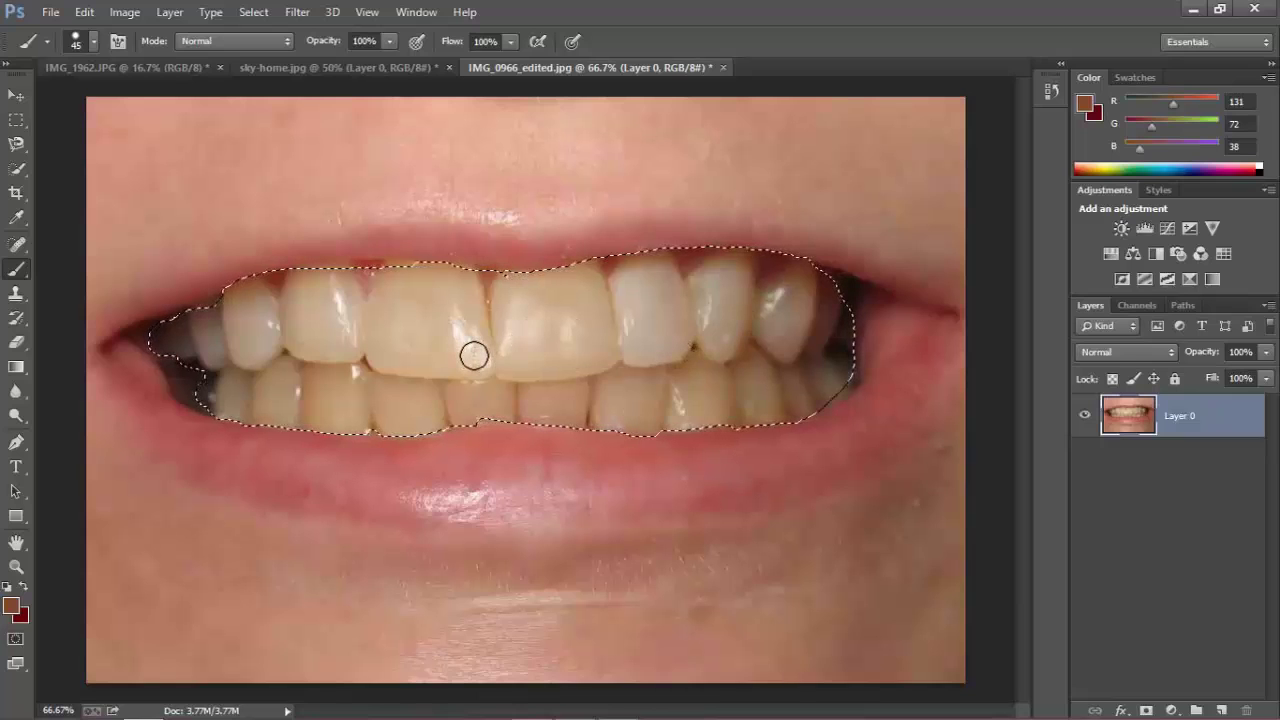
Add a Hue/Saturation adjustment layer with Yellows saturation -100 and lightness +82.
left_click(16, 95)
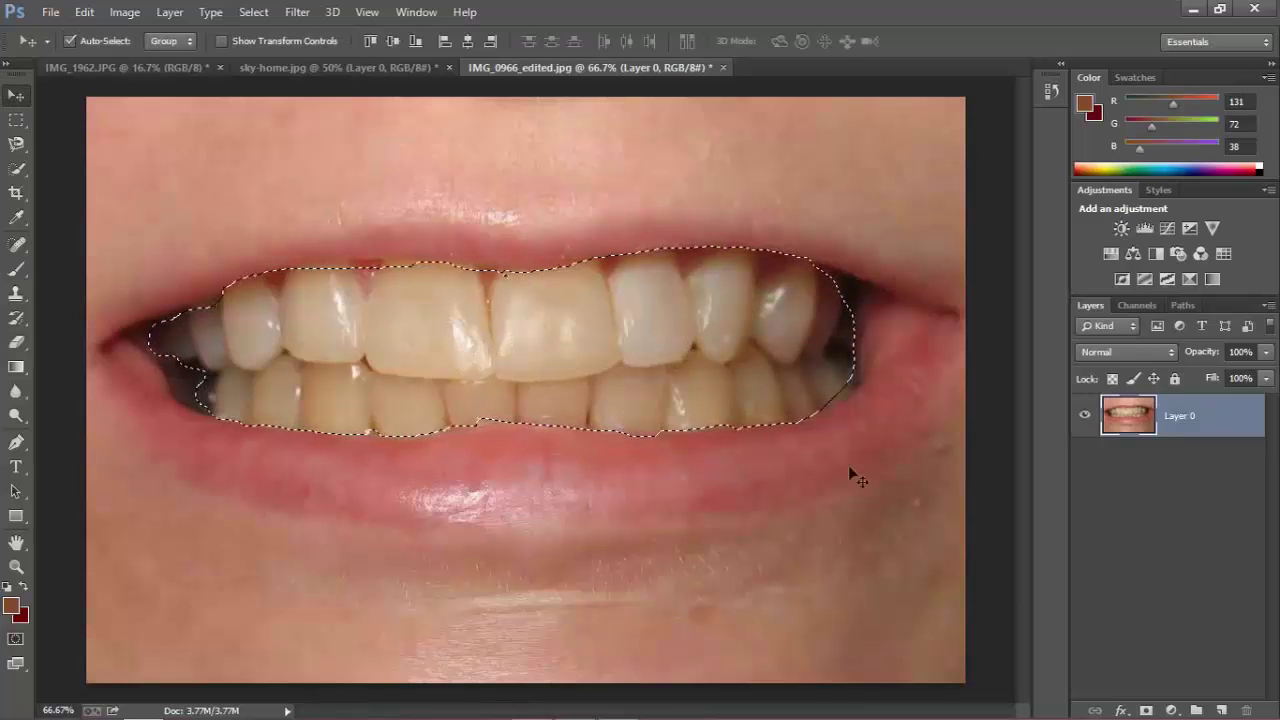
left_click(1172, 710)
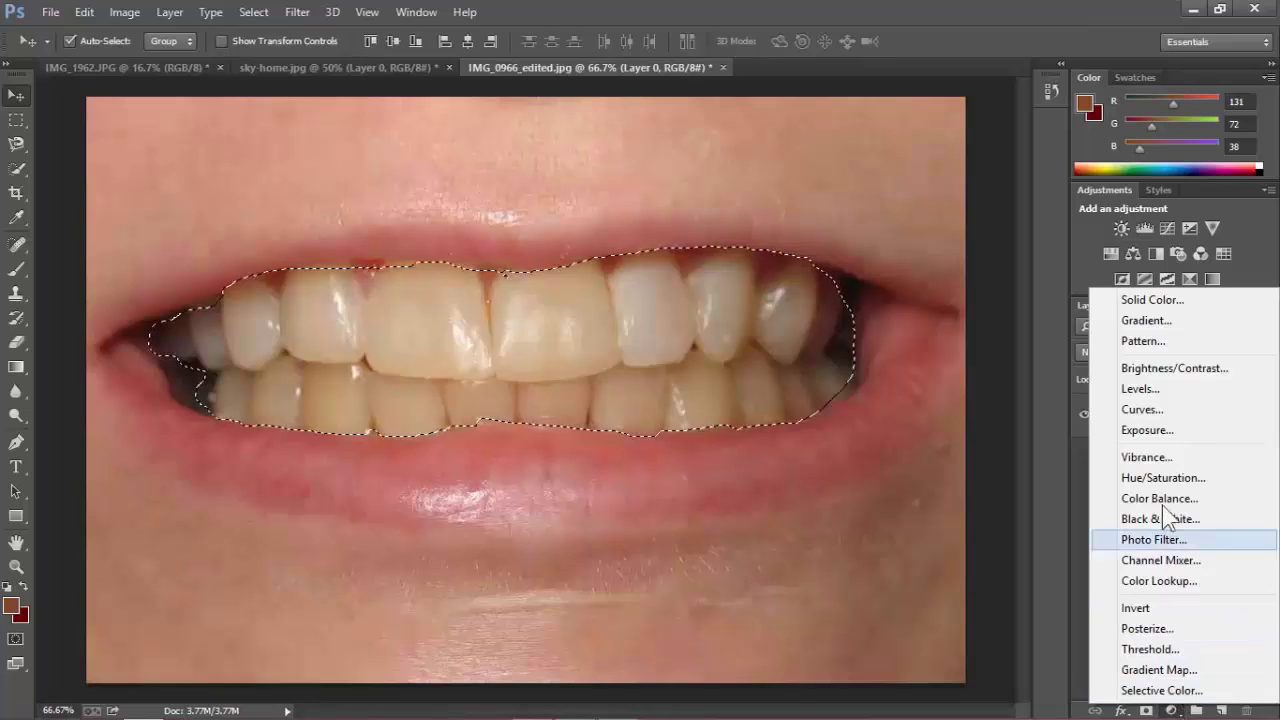
left_click(1144, 479)
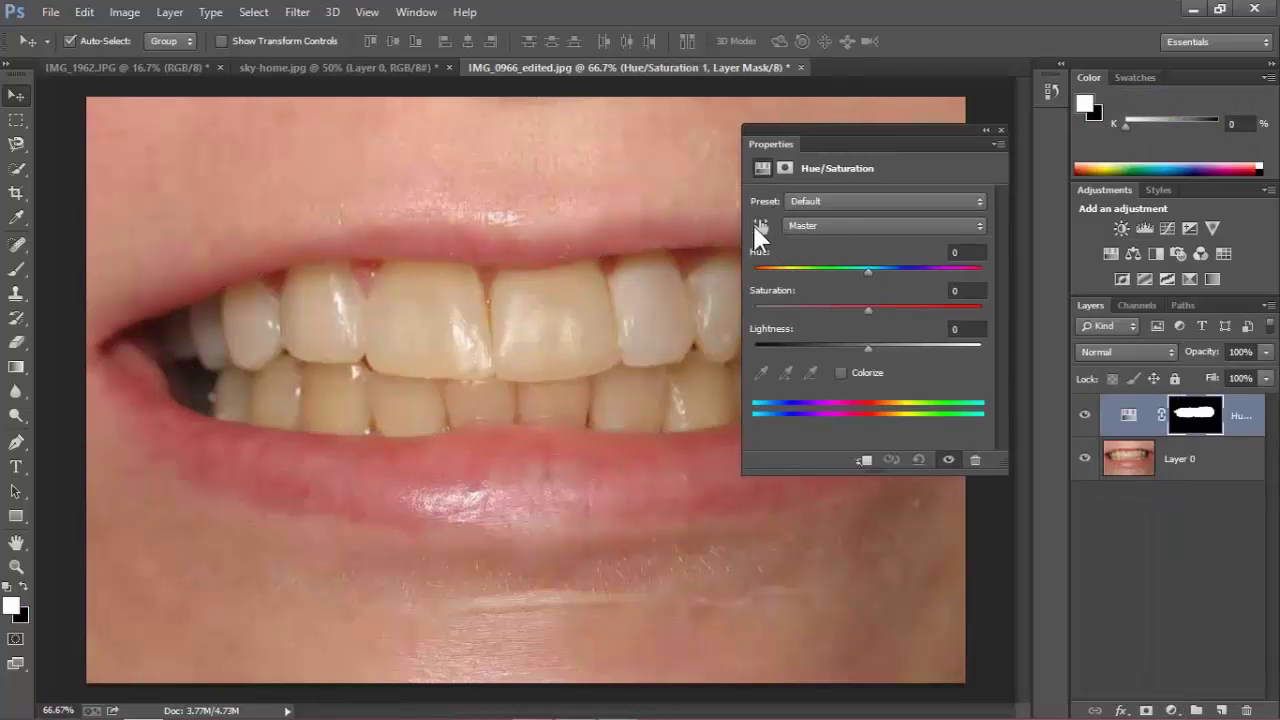
left_click(800, 226)
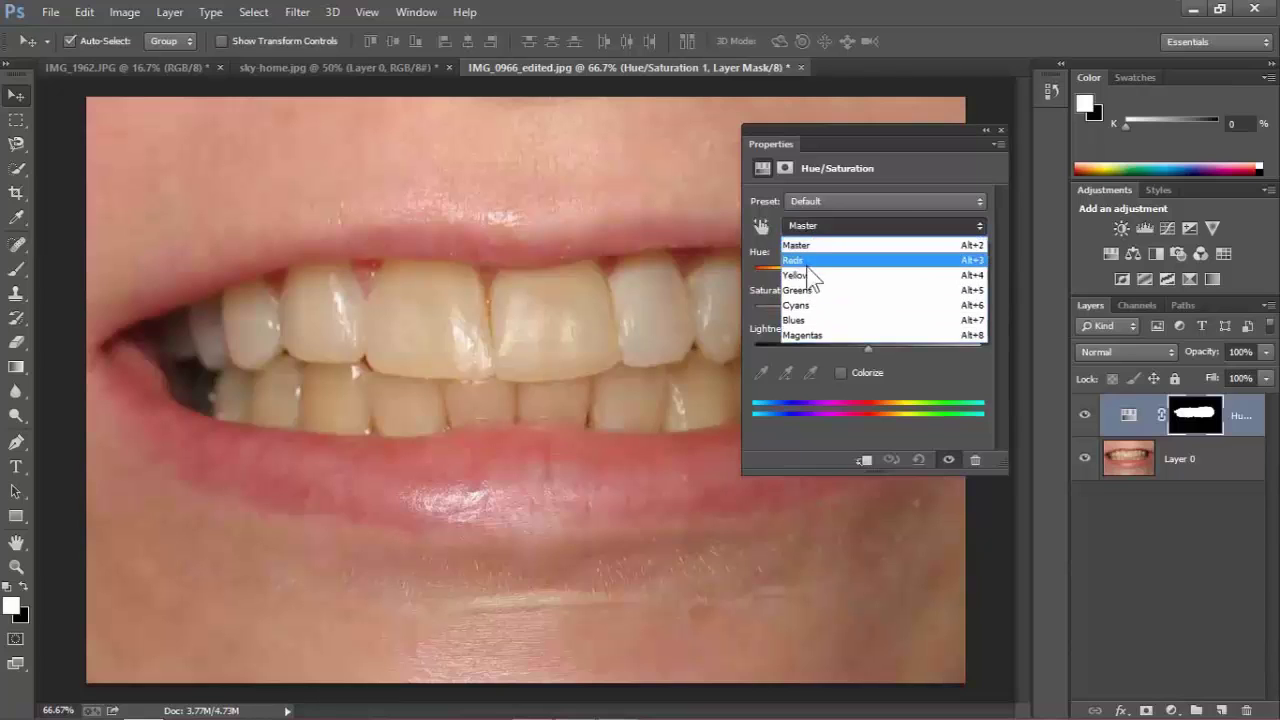
left_click(800, 275)
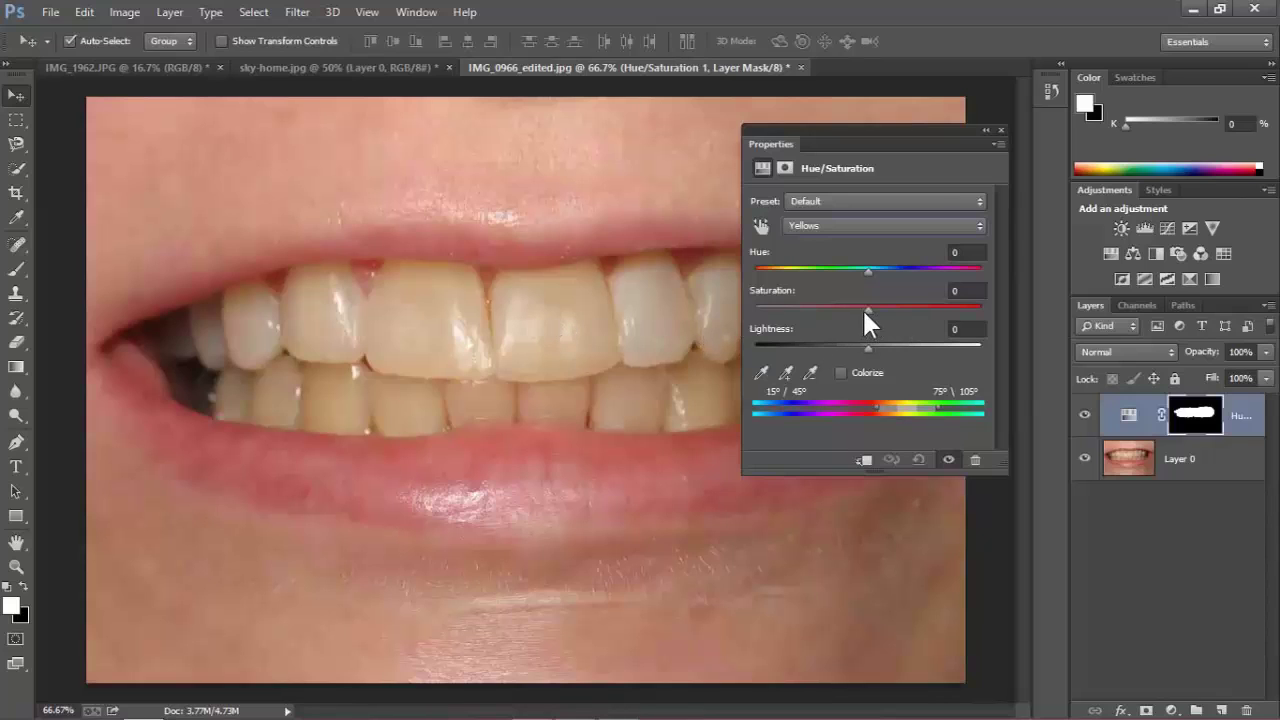
left_click_drag(864, 309, 814, 311)
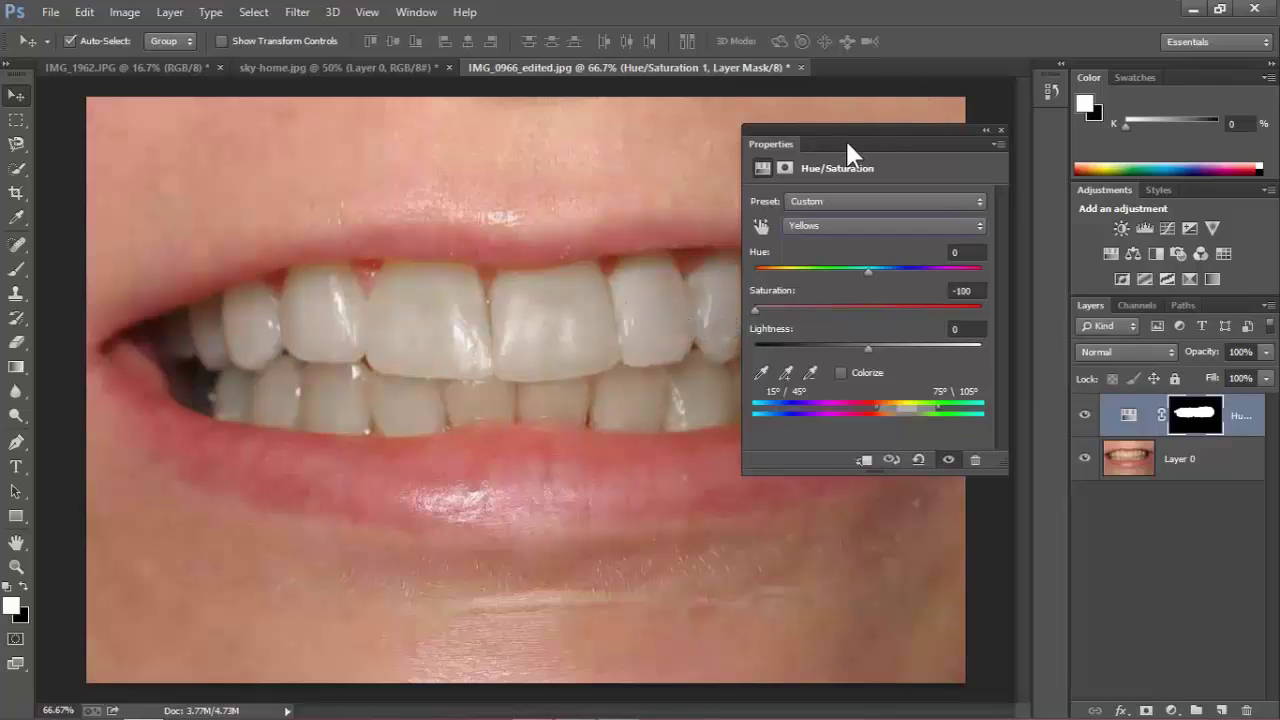
left_click_drag(847, 145, 813, 475)
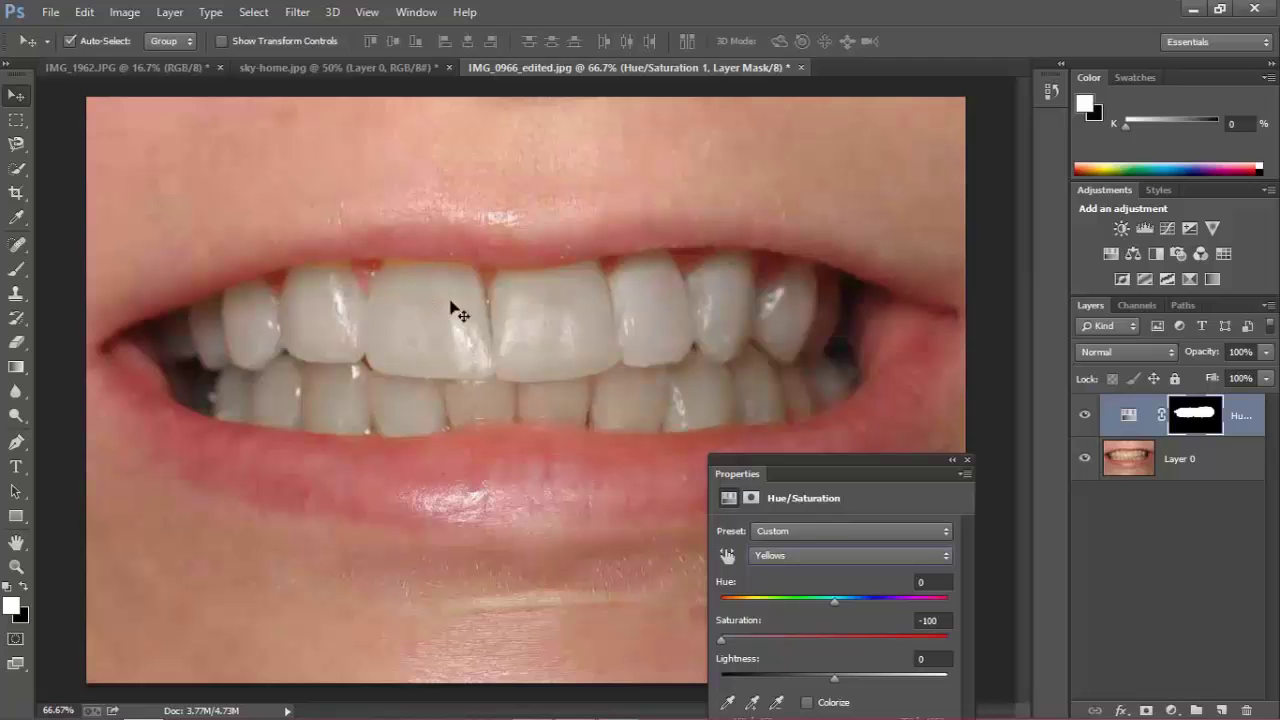
left_click_drag(787, 463, 803, 262)
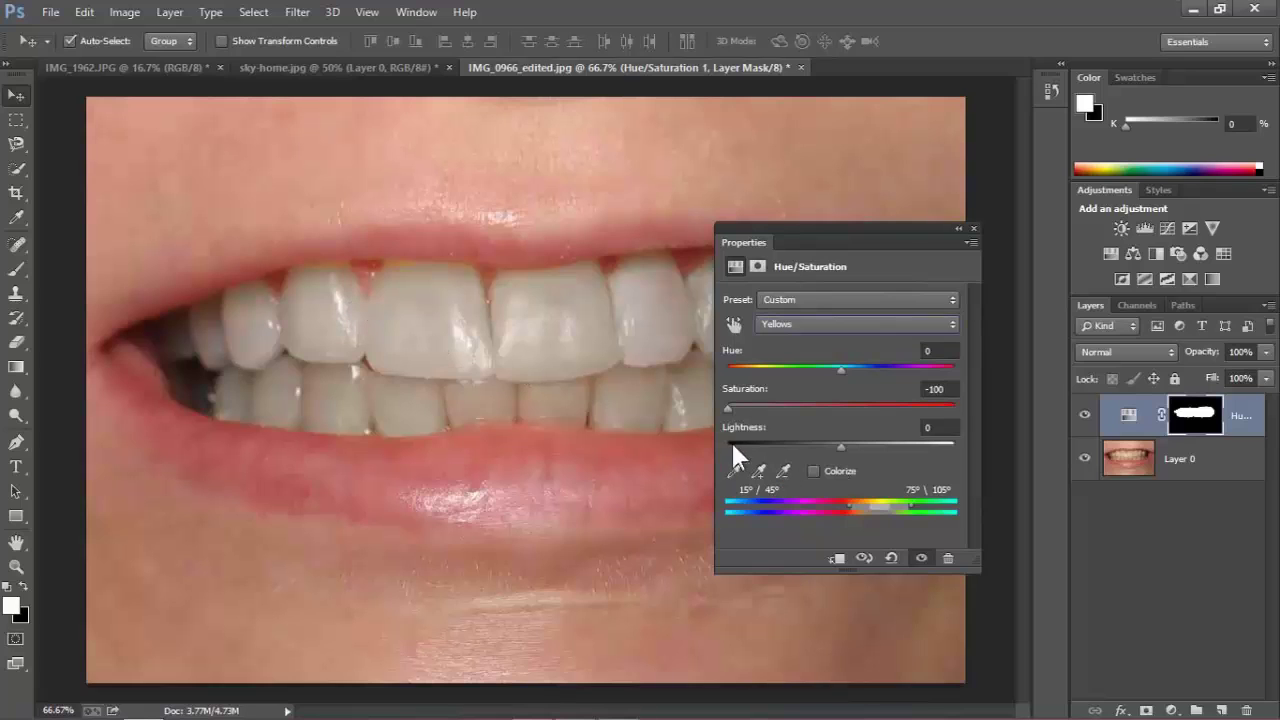
left_click_drag(841, 442, 918, 443)
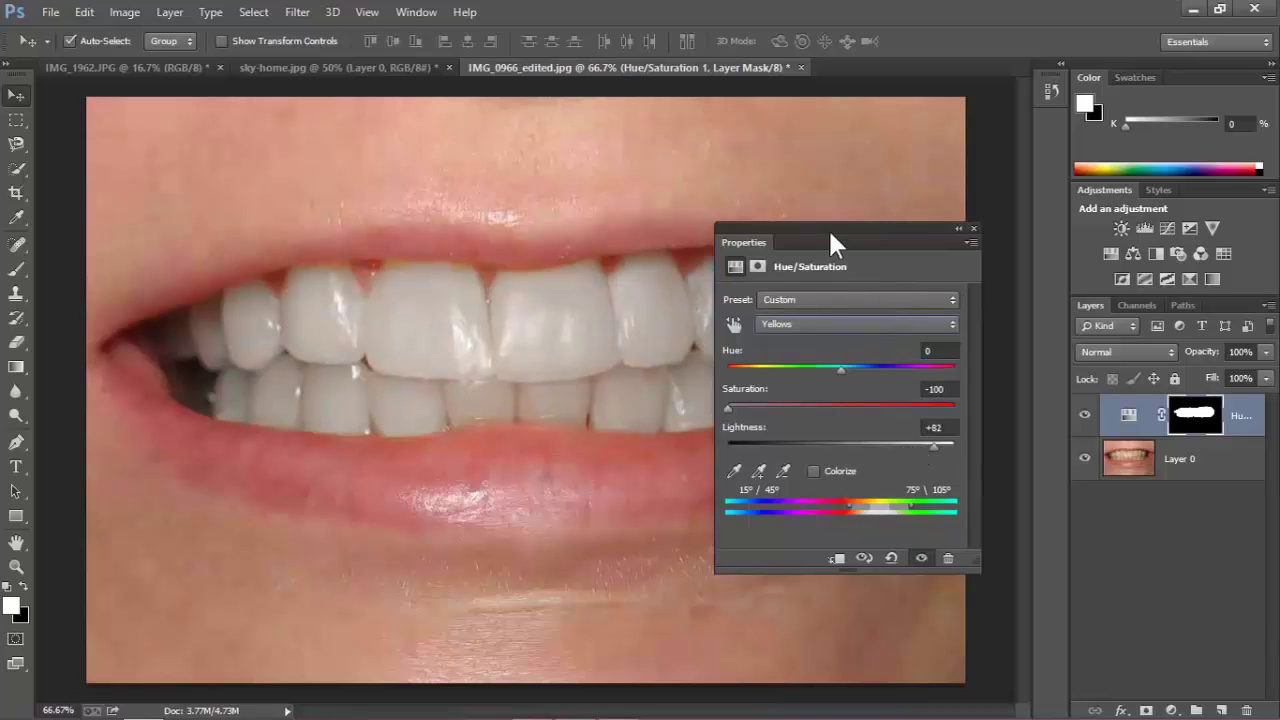
mouse_move(830, 238)
left_mouse_down()
mouse_move(838, 399)
mouse_move(806, 232)
left_mouse_up()
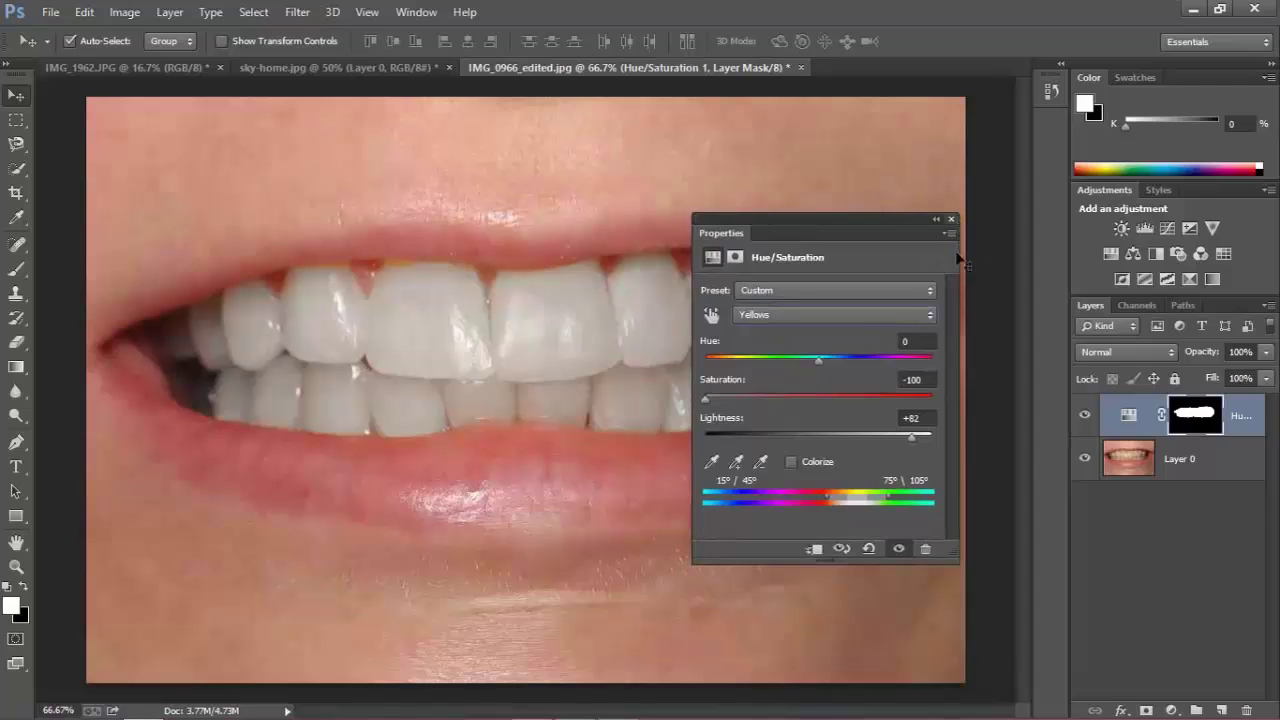
left_click(951, 219)
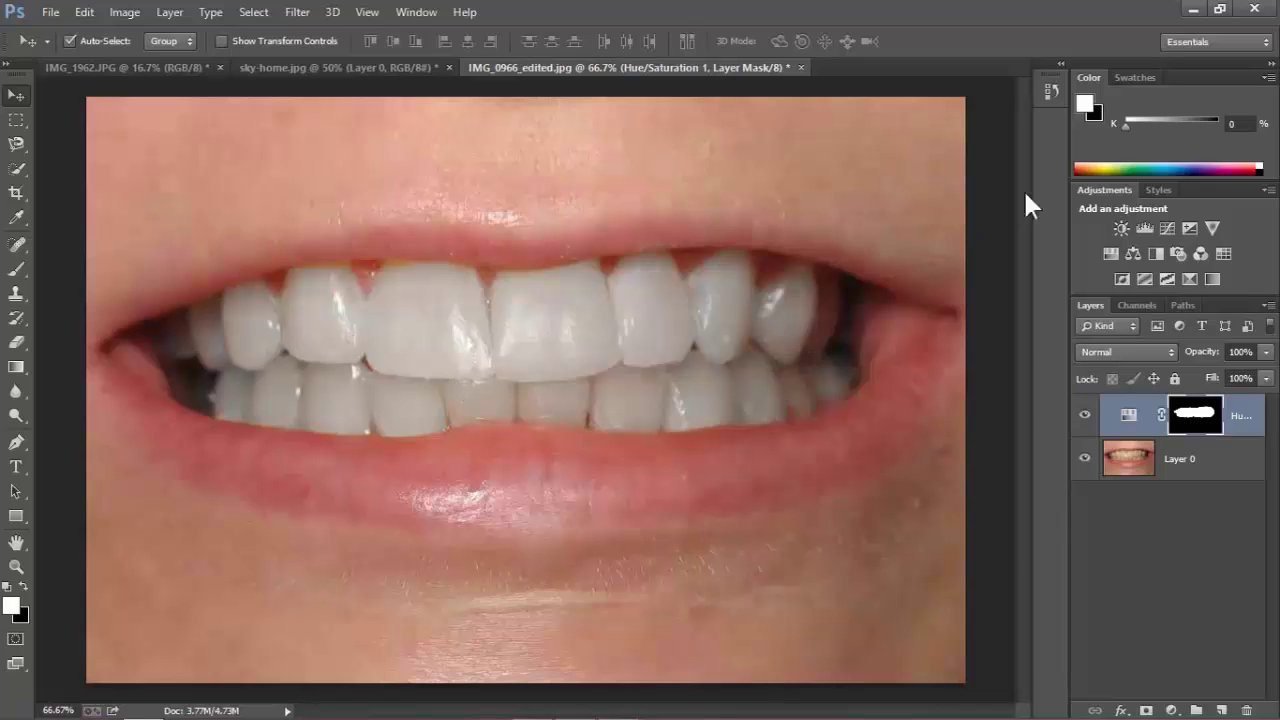
Compare the original and whitened teeth using the History panel, ending on the latest state.
left_click(1051, 91)
left_click(955, 104)
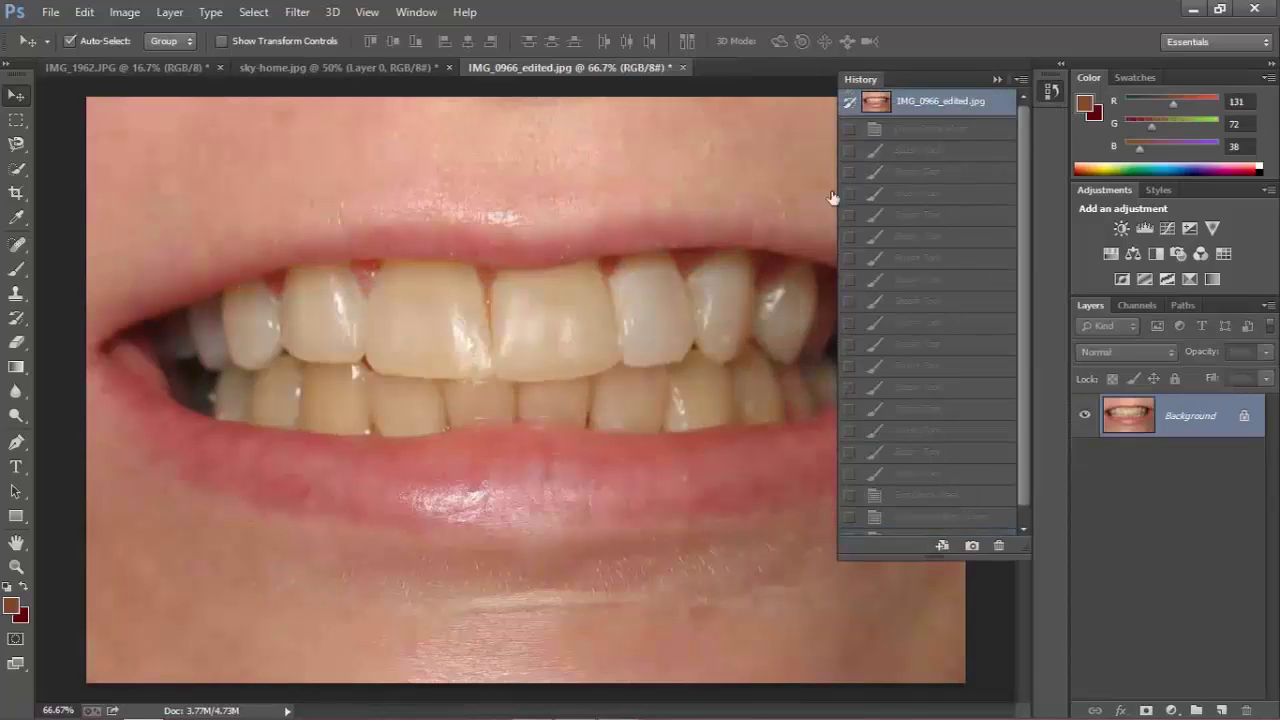
scroll(985, 401, "down", 1)
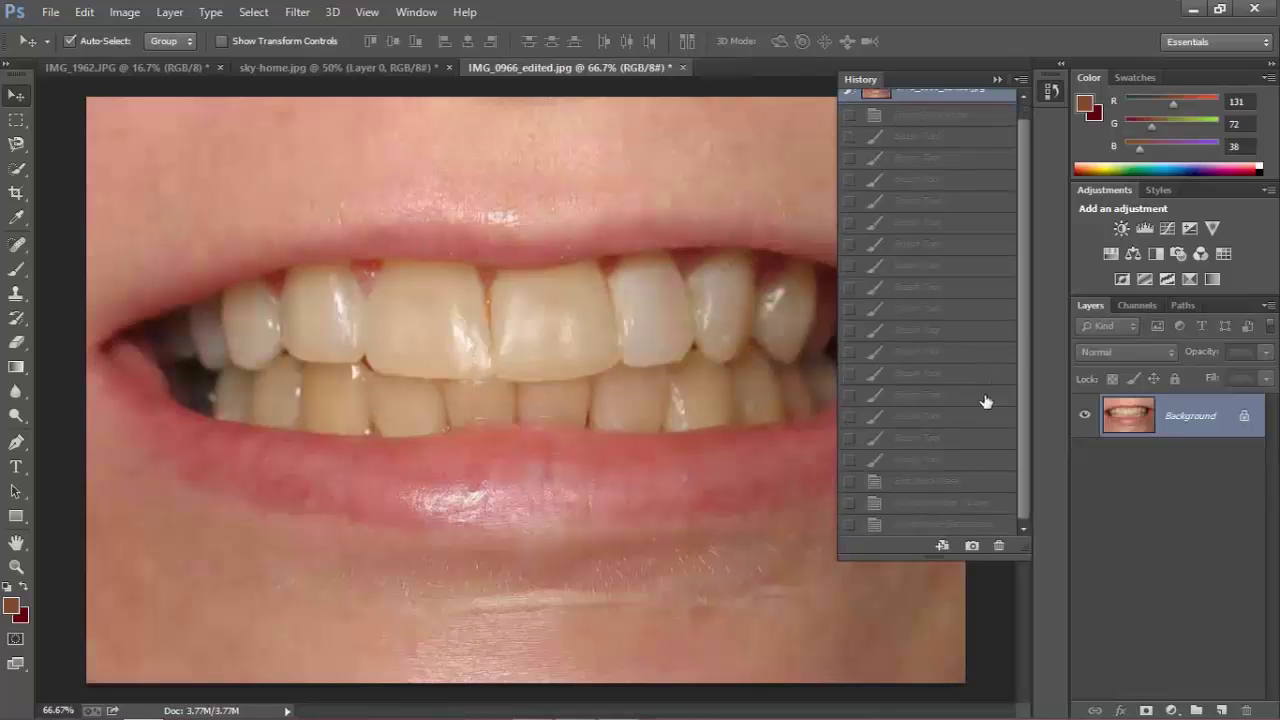
left_click(894, 525)
left_click(998, 78)
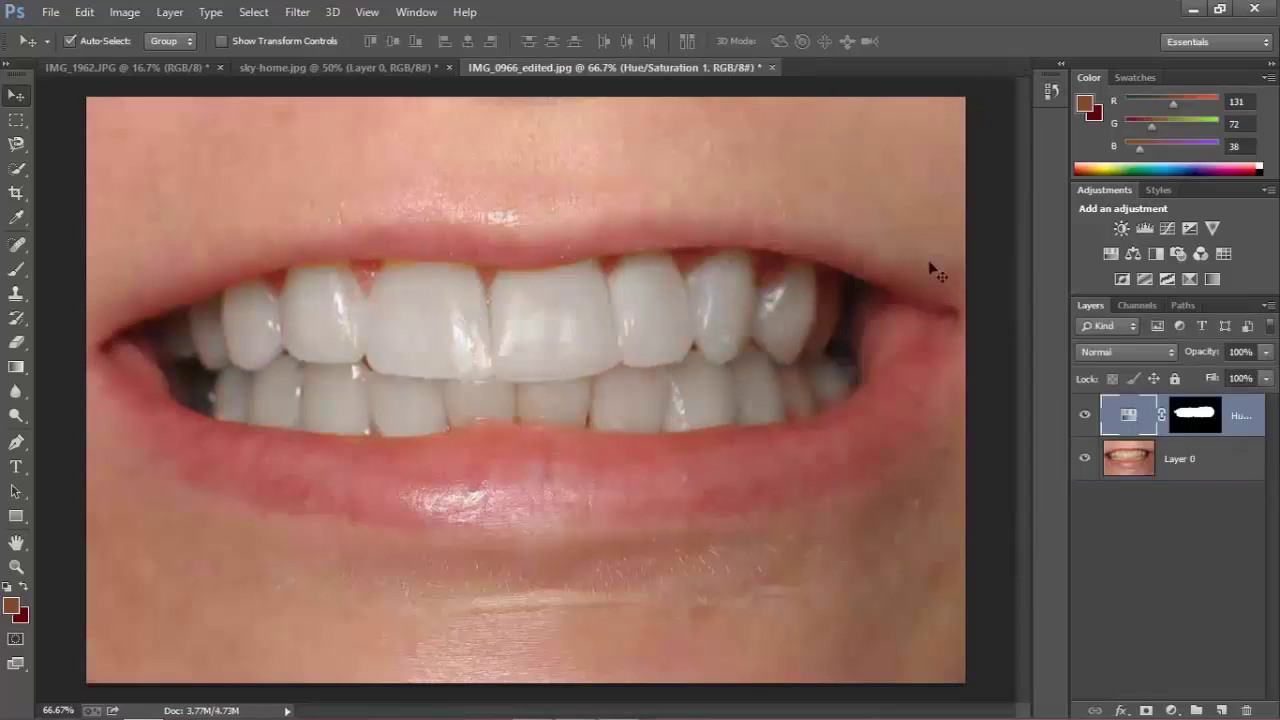
Make the Hue/Saturation 1 layer's mask thumbnail the active target.
scroll(296, 225, "up", 5)
scroll(555, 333, "up", 5)
scroll(494, 277, "down", 6)
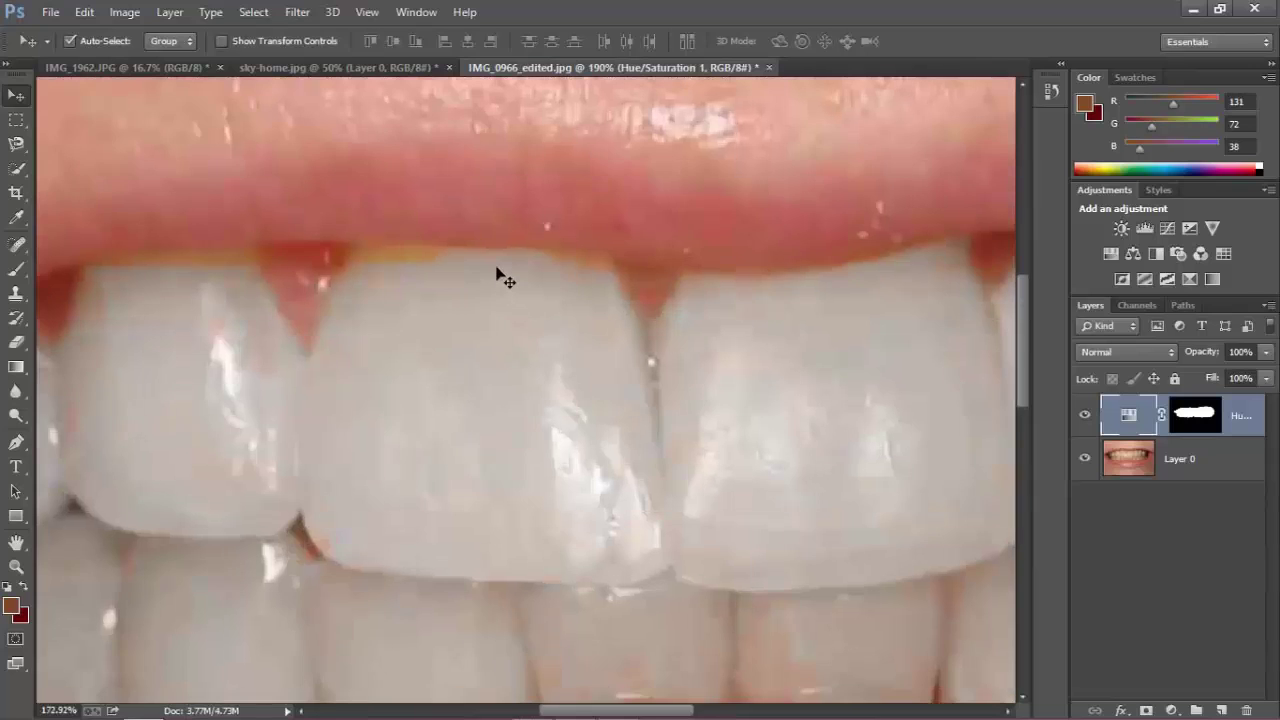
scroll(391, 240, "up", 4)
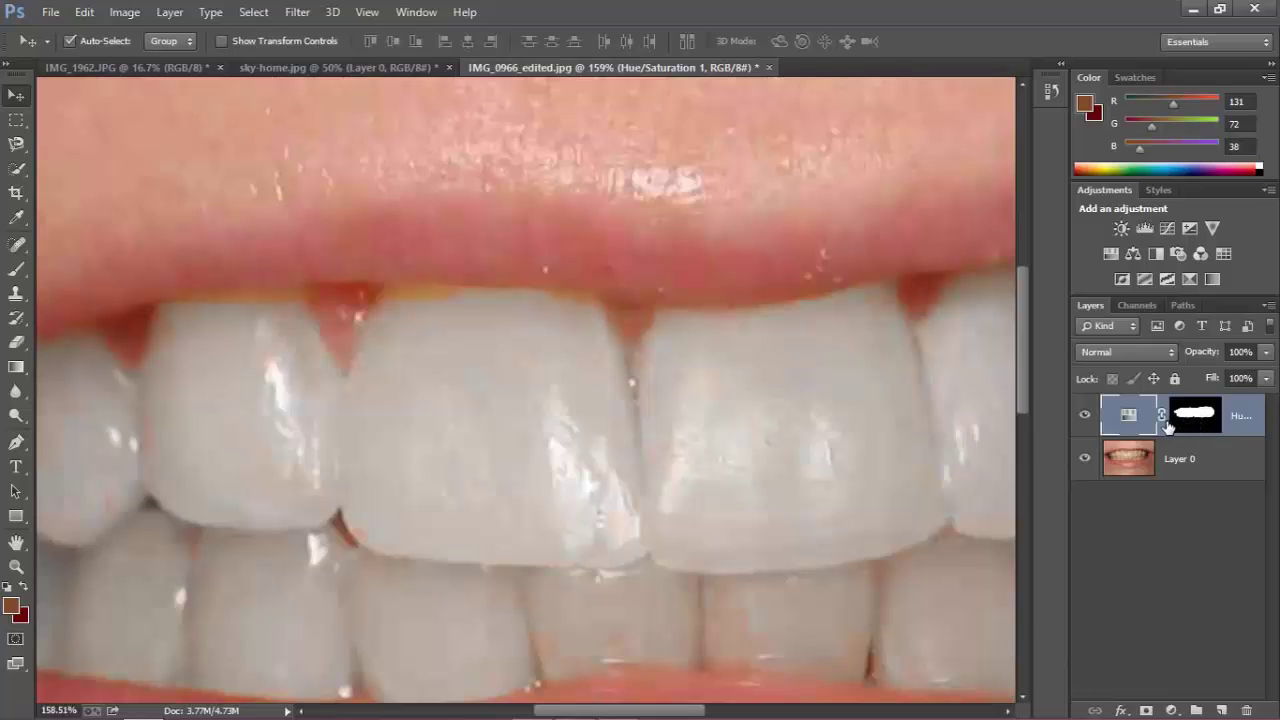
left_click(1193, 530)
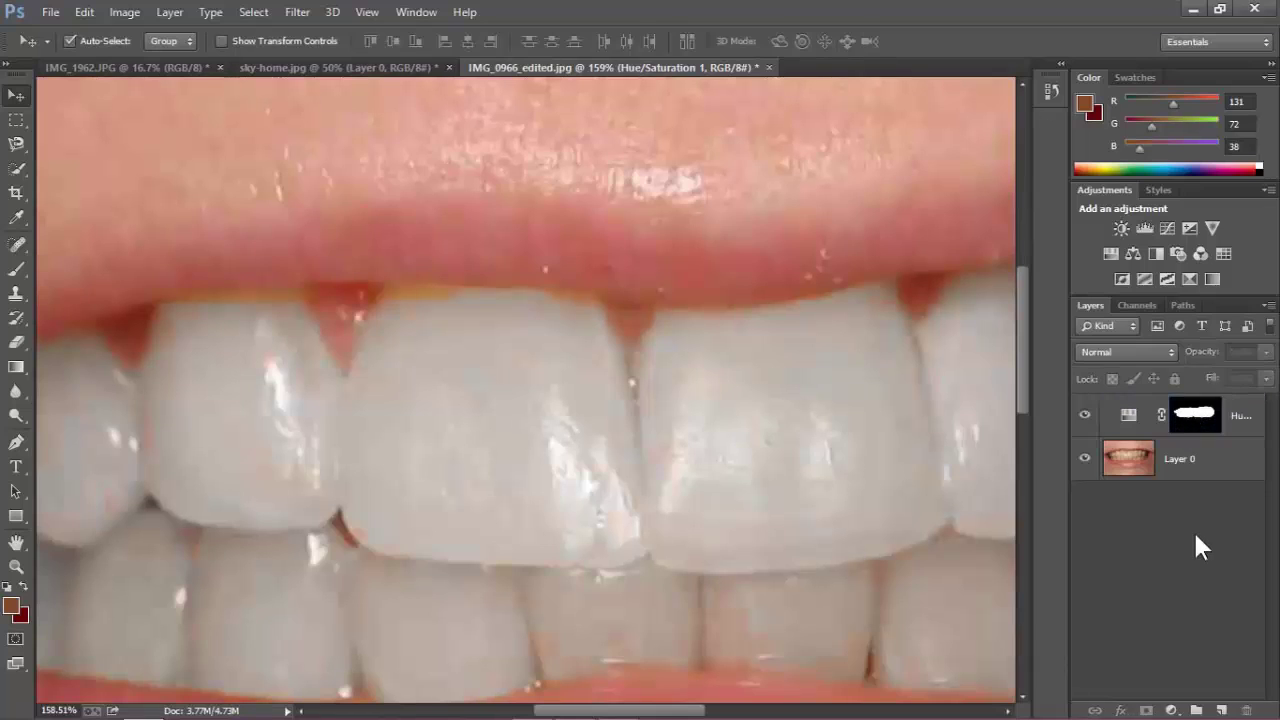
scroll(800, 398, "down", 4)
scroll(800, 398, "up", 4)
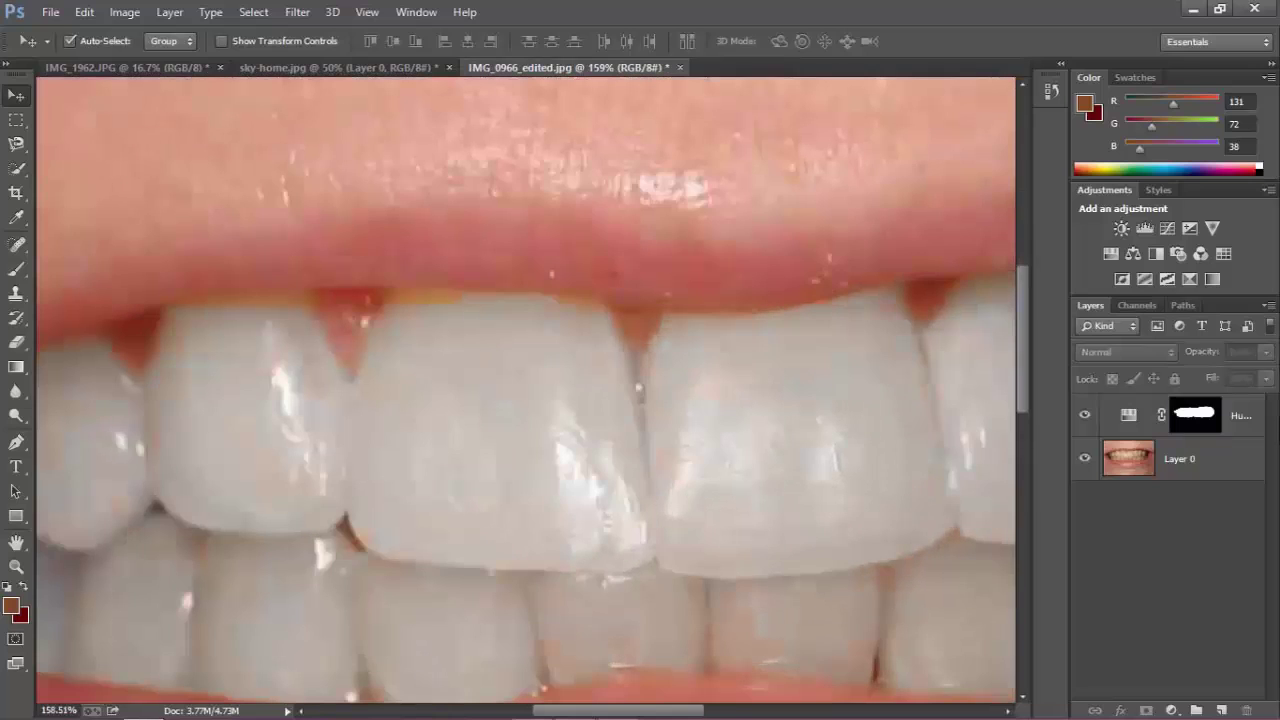
left_click(1195, 432)
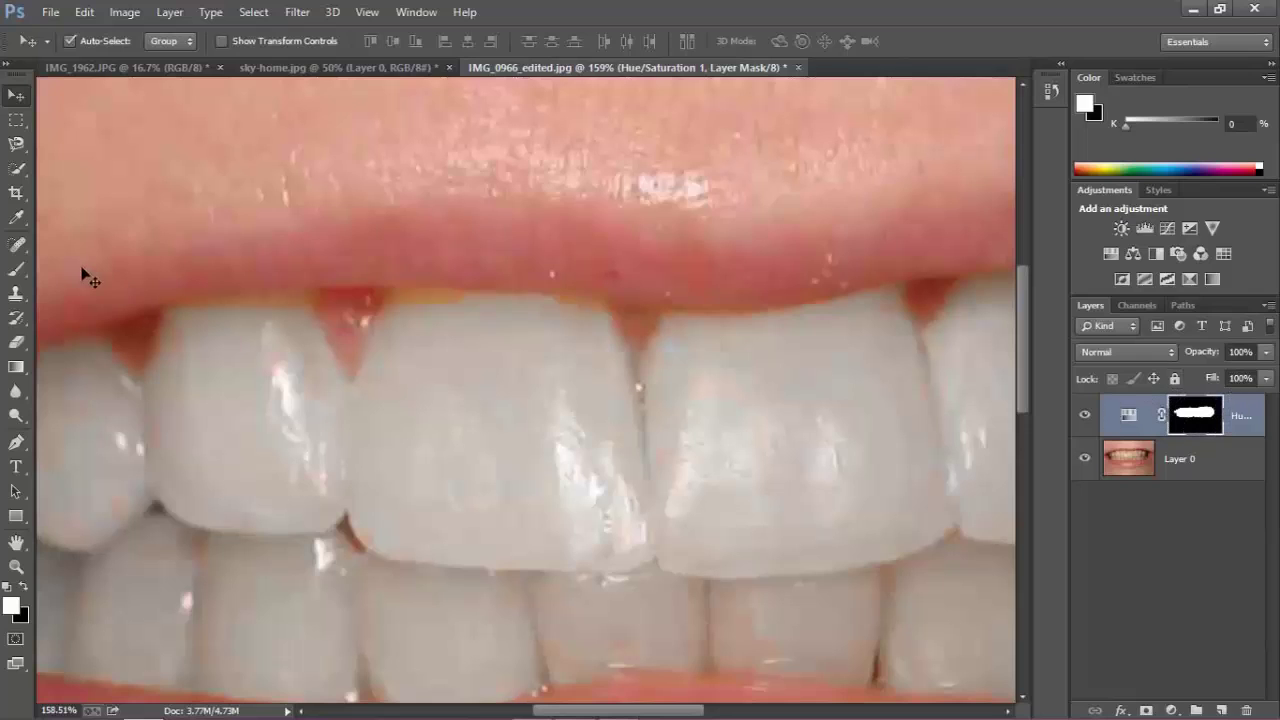
Brush white on the mask along the front tooth's gum edge.
left_click(17, 269)
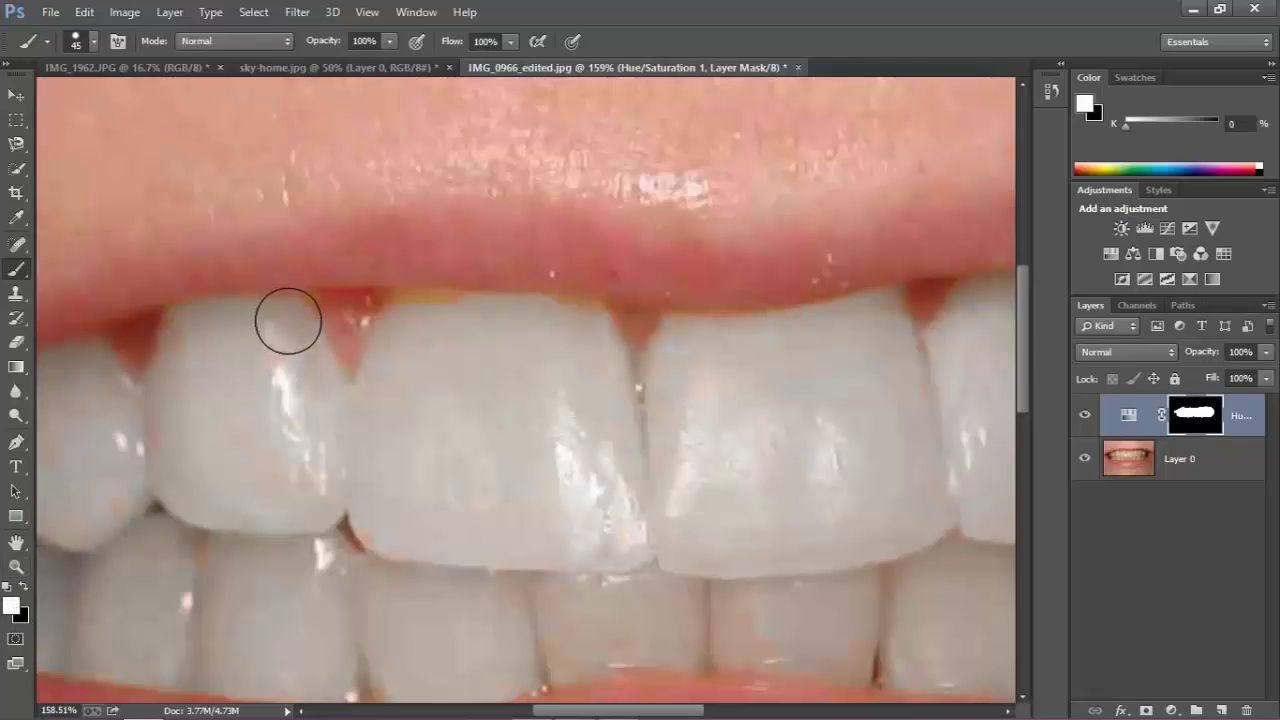
mouse_move(402, 320)
left_mouse_down()
mouse_move(574, 320)
mouse_move(727, 357)
left_mouse_up()
scroll(727, 357, "down", 5)
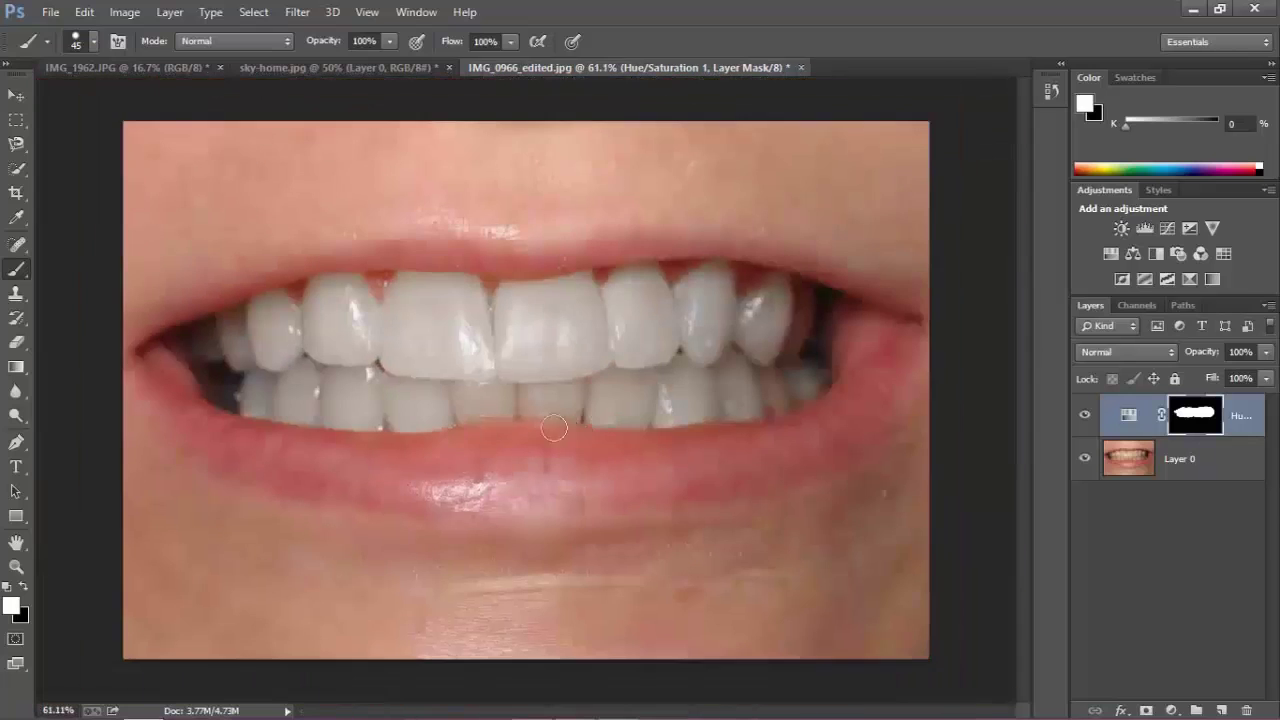
scroll(394, 390, "up", 5)
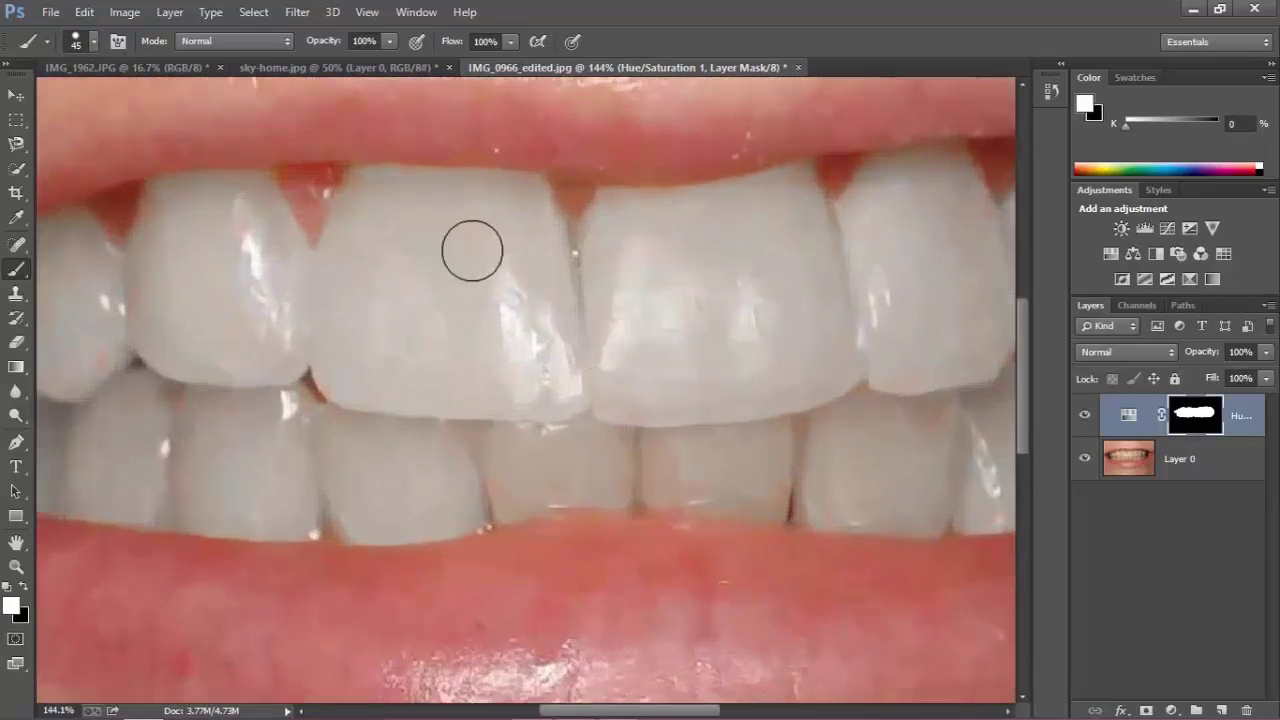
Fit the mouth image to the window and zoom around to inspect the whitened teeth.
key("ctrl+0")
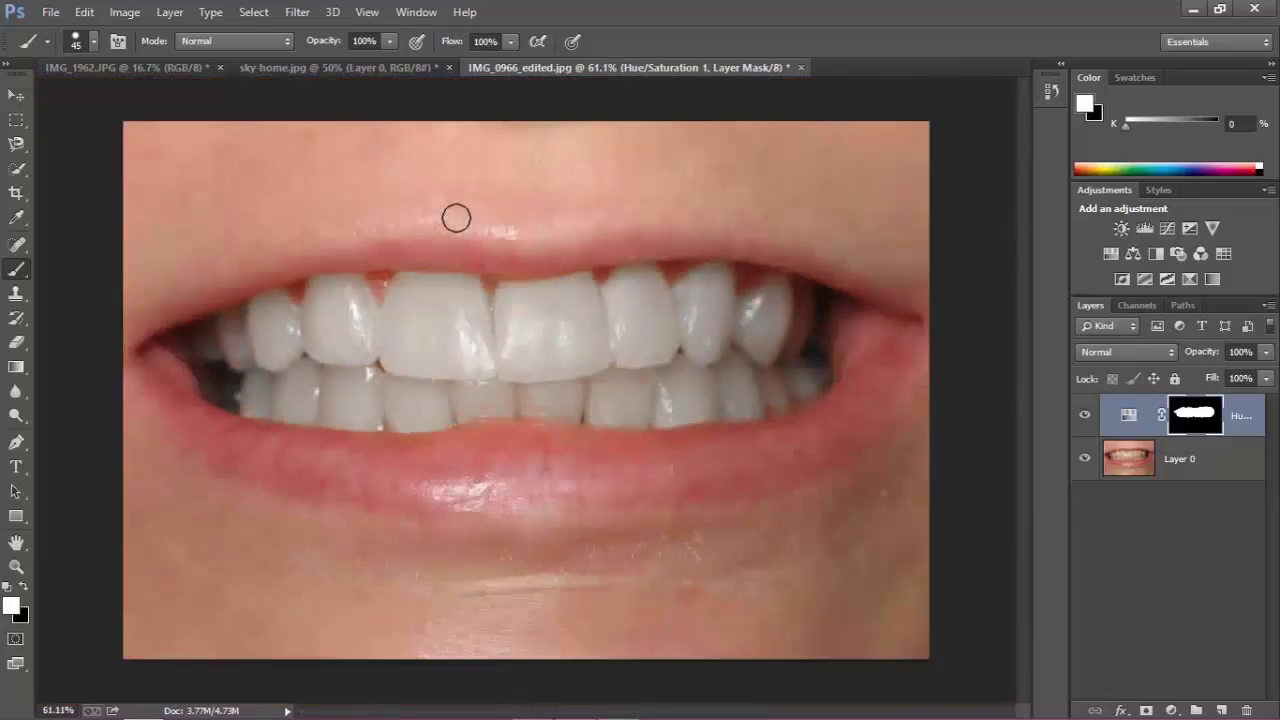
scroll(428, 288, "up", 4)
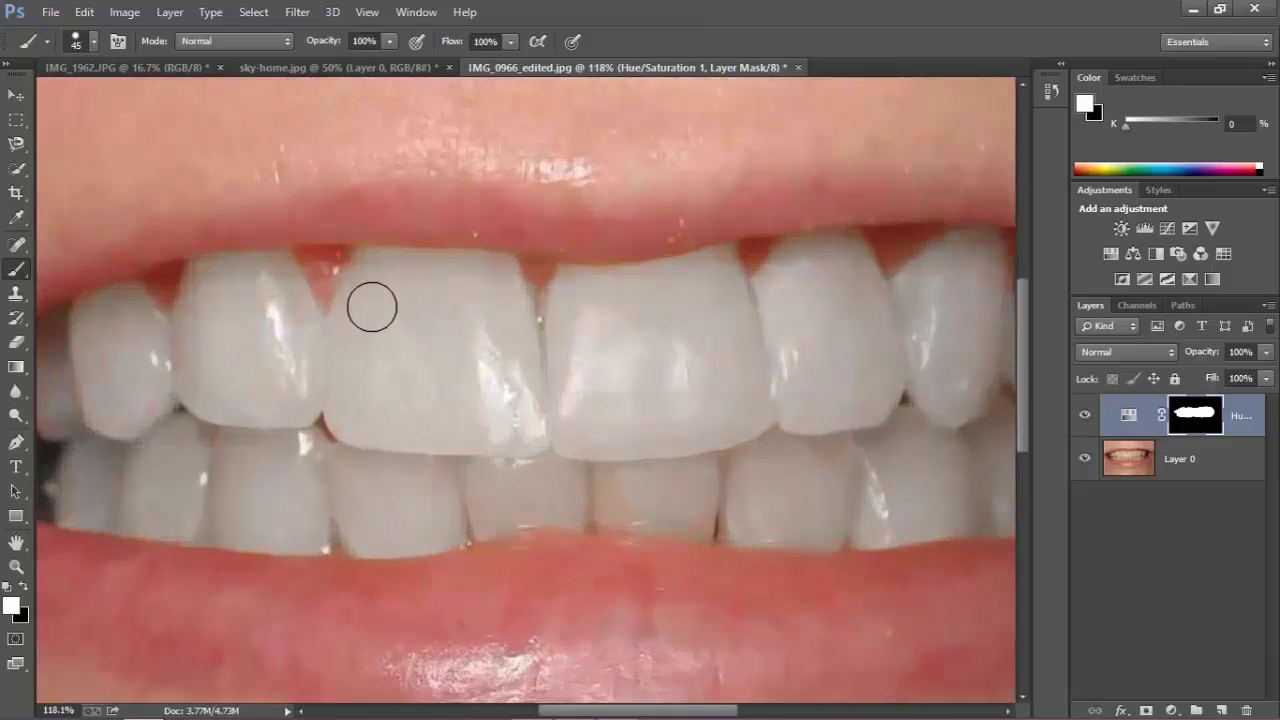
scroll(372, 304, "down", 1)
scroll(372, 304, "up", 1)
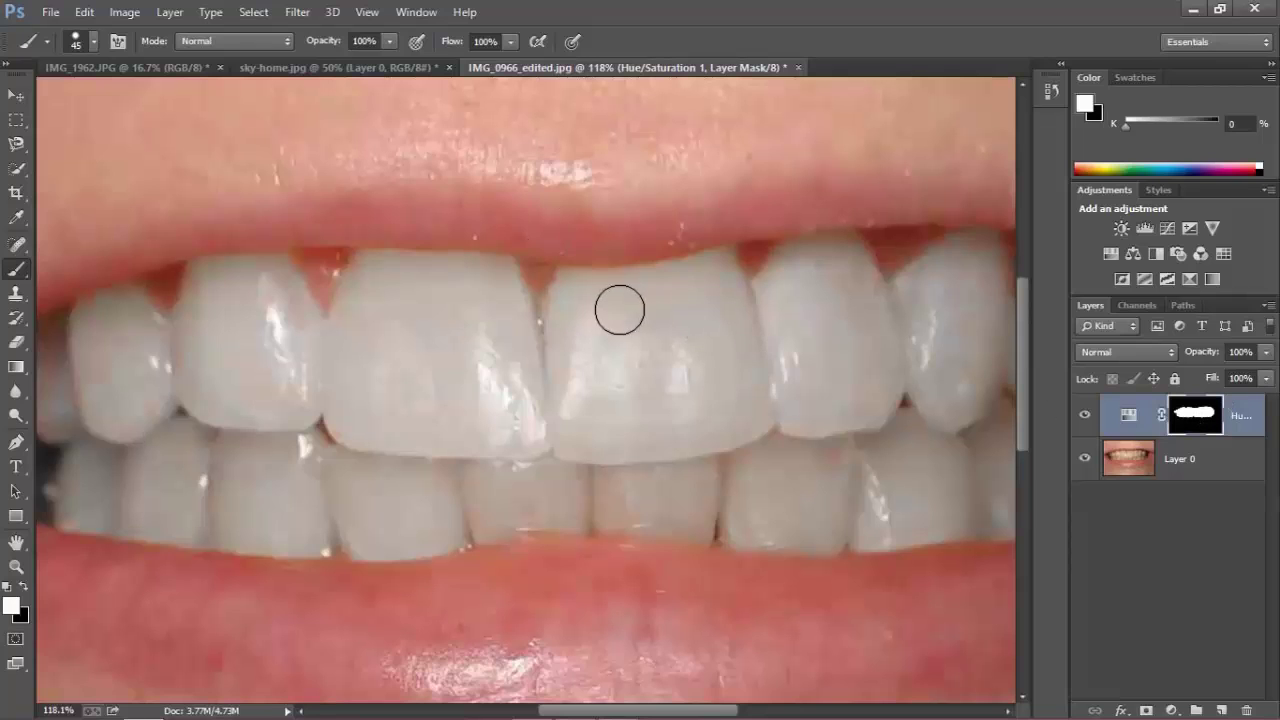
scroll(617, 300, "down", 5)
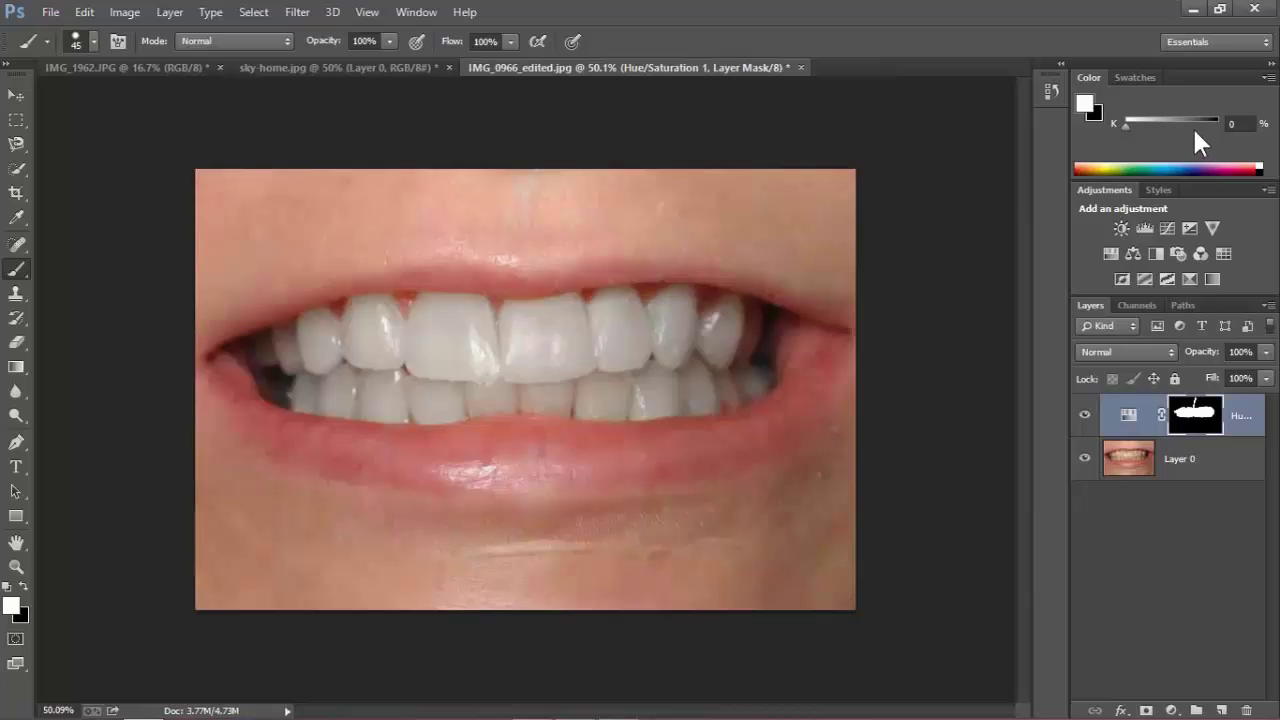
scroll(482, 194, "up", 3)
scroll(482, 194, "up", 2)
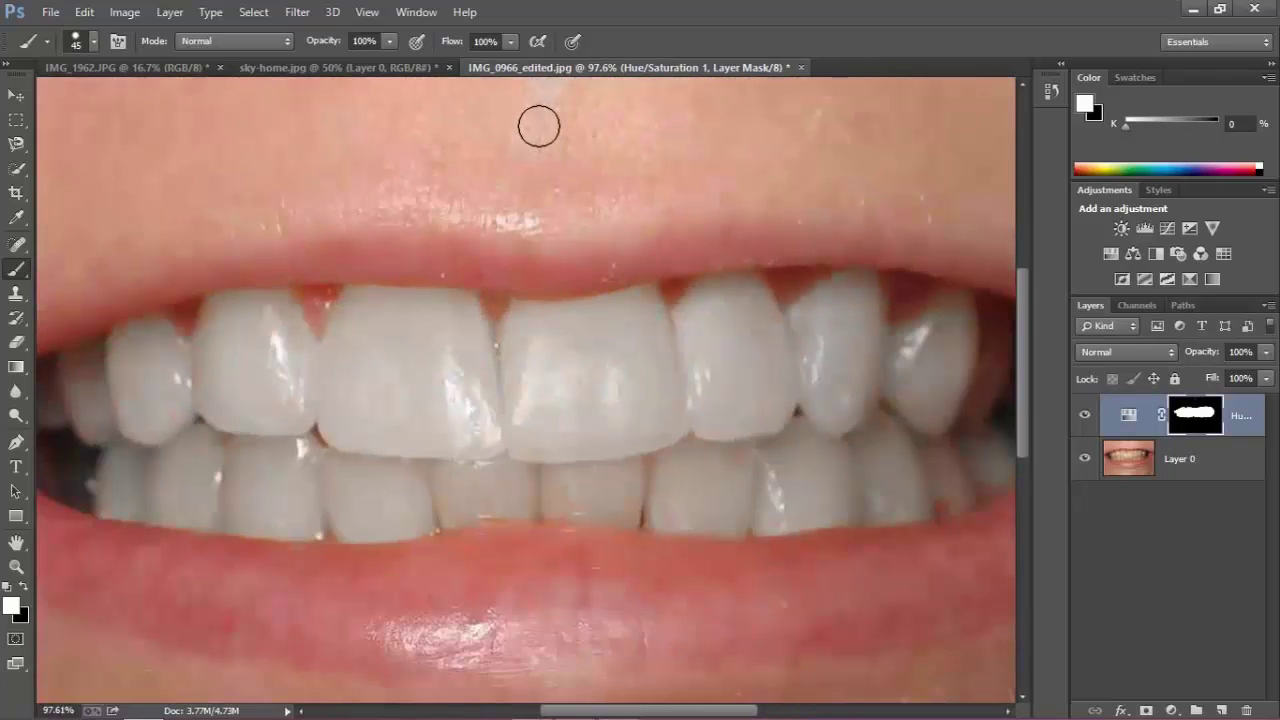
scroll(550, 379, "up", 1)
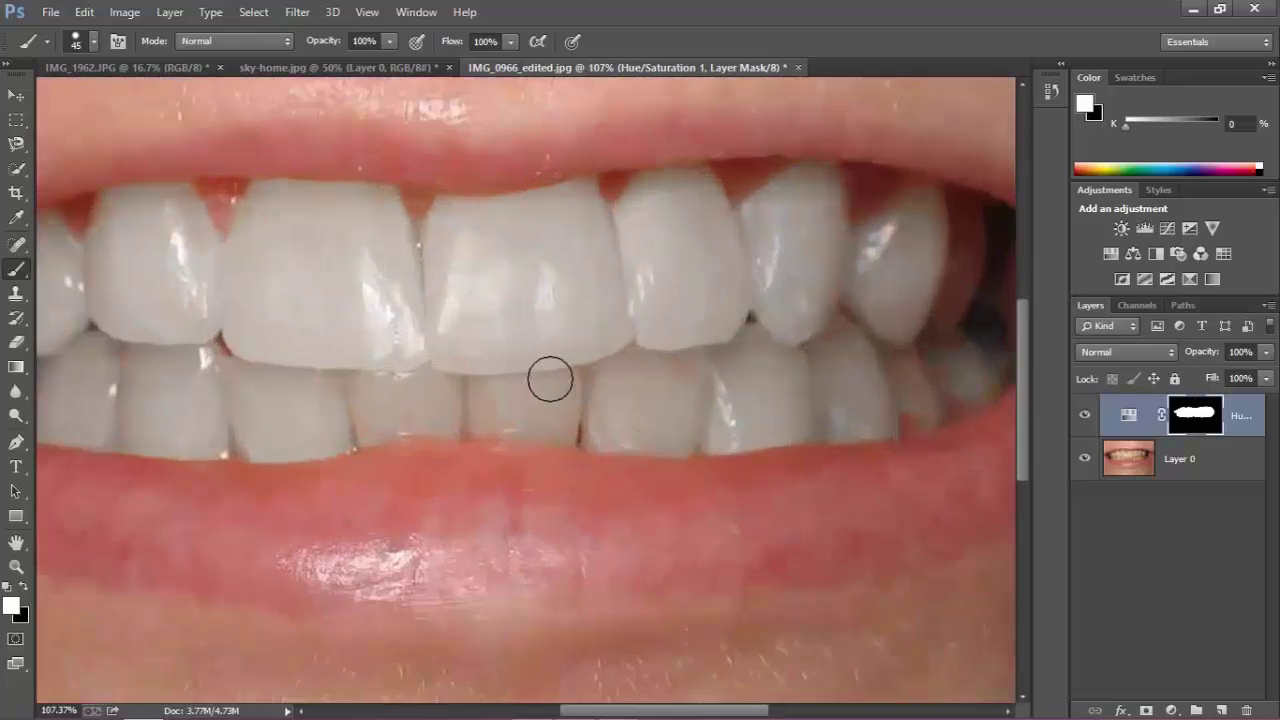
scroll(400, 330, "up", 1)
scroll(357, 274, "down", 1)
scroll(528, 300, "down", 1)
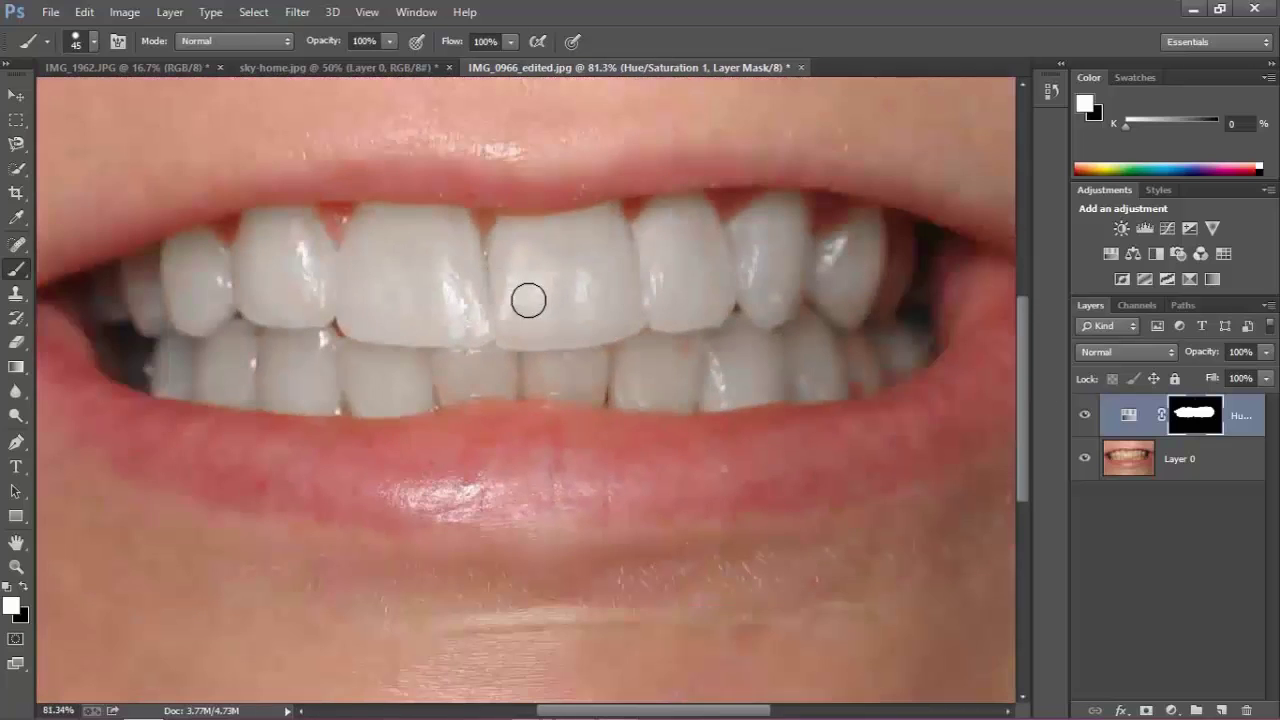
left_click(22, 587)
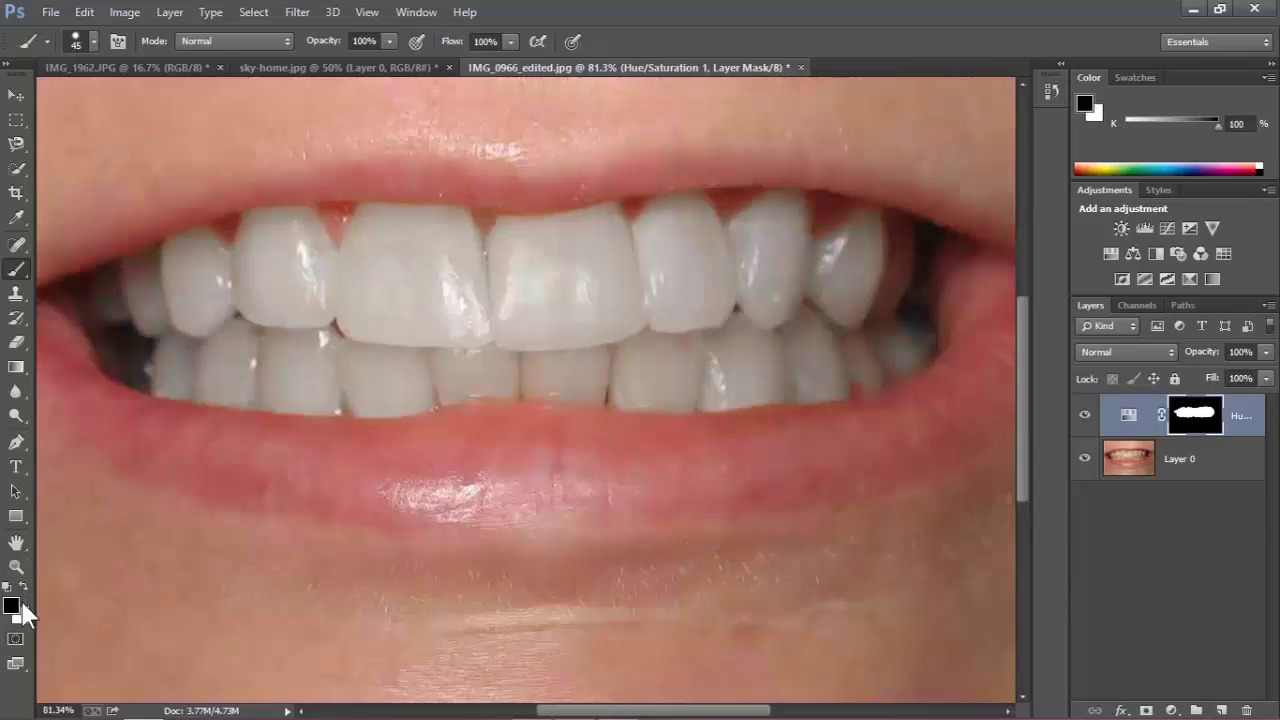
mouse_move(331, 297)
left_mouse_down()
mouse_move(644, 300)
mouse_move(382, 289)
left_mouse_up()
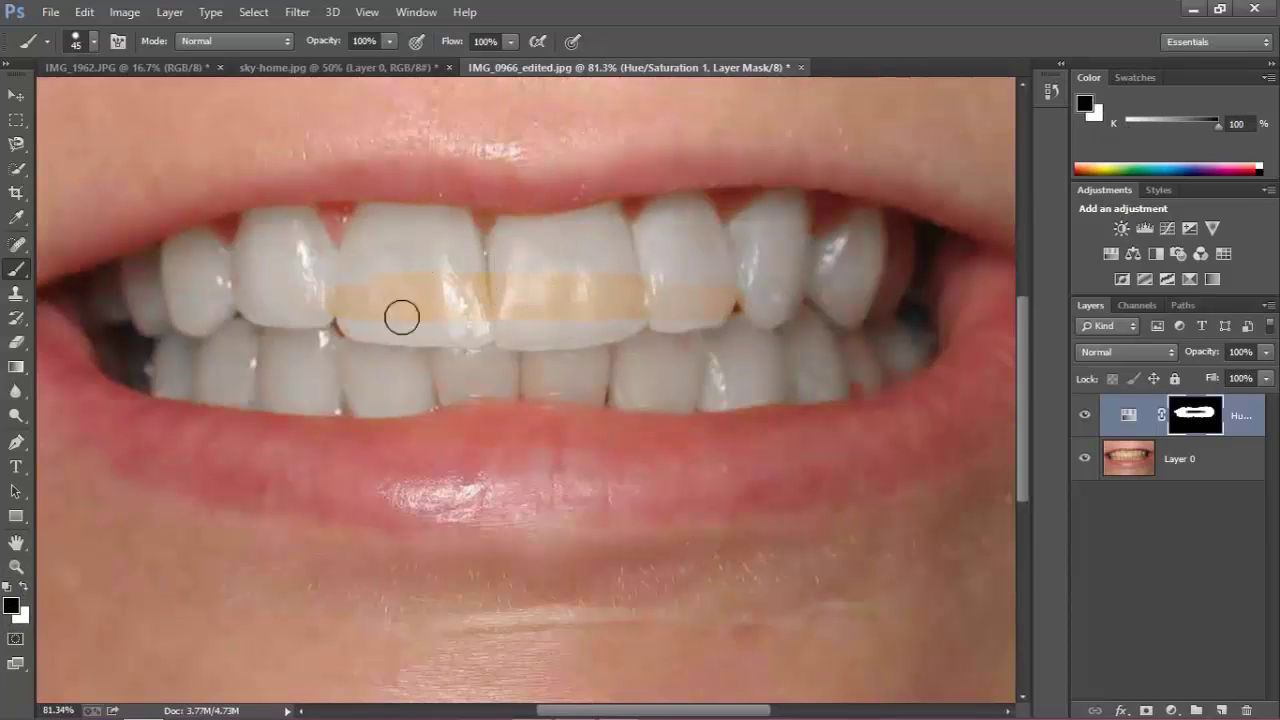
left_click(22, 587)
mouse_move(406, 323)
left_mouse_down()
mouse_move(371, 310)
mouse_move(381, 291)
mouse_move(815, 295)
mouse_move(663, 315)
mouse_move(366, 320)
mouse_move(419, 316)
left_mouse_up()
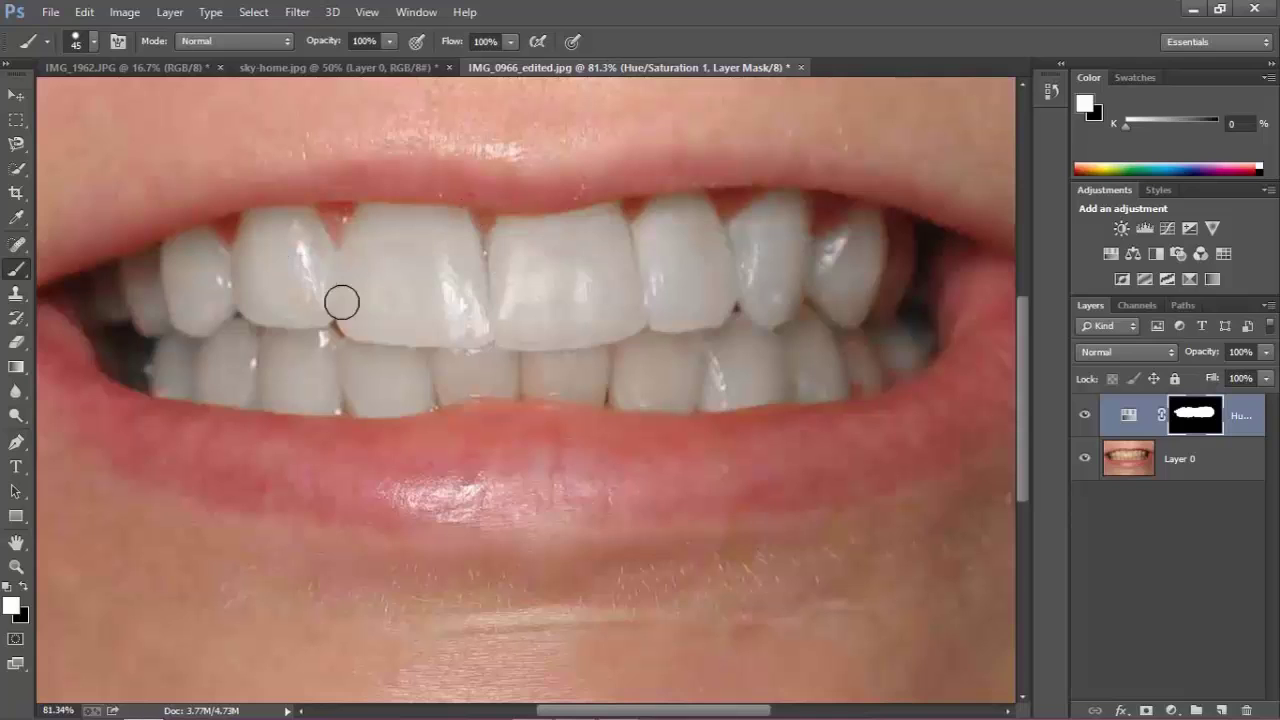
scroll(457, 300, "down", 3)
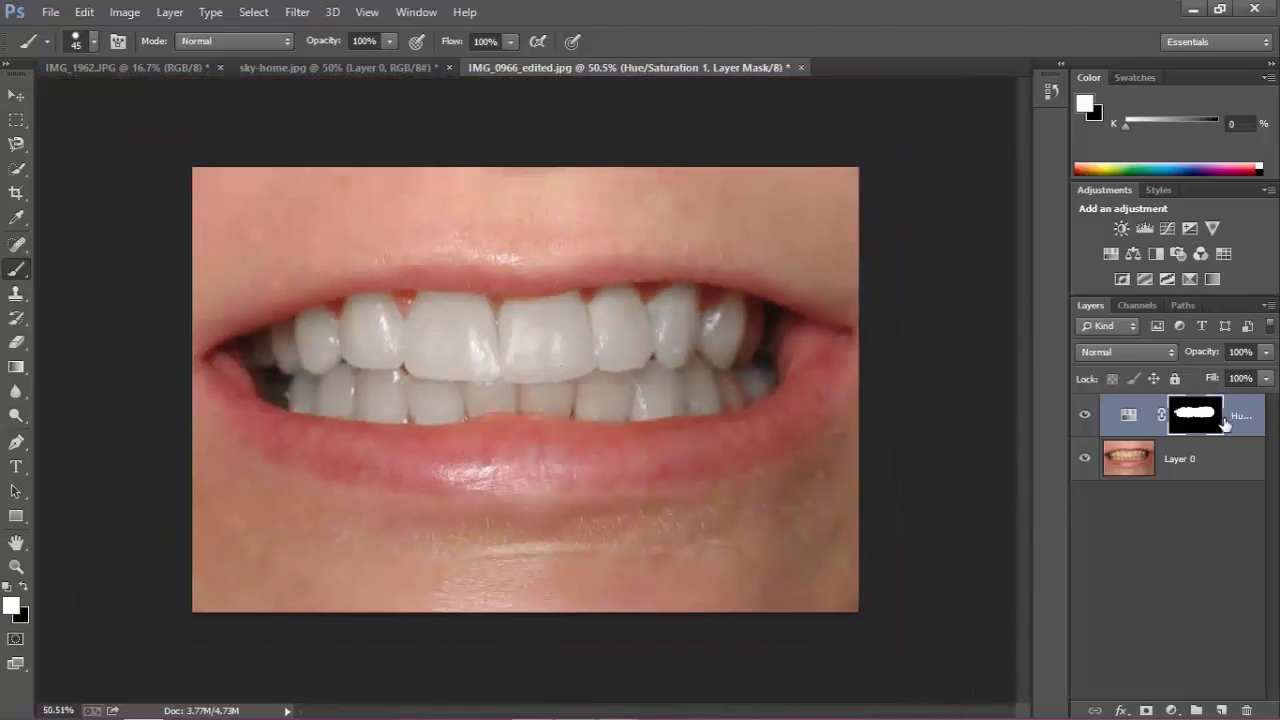
left_click(1085, 416)
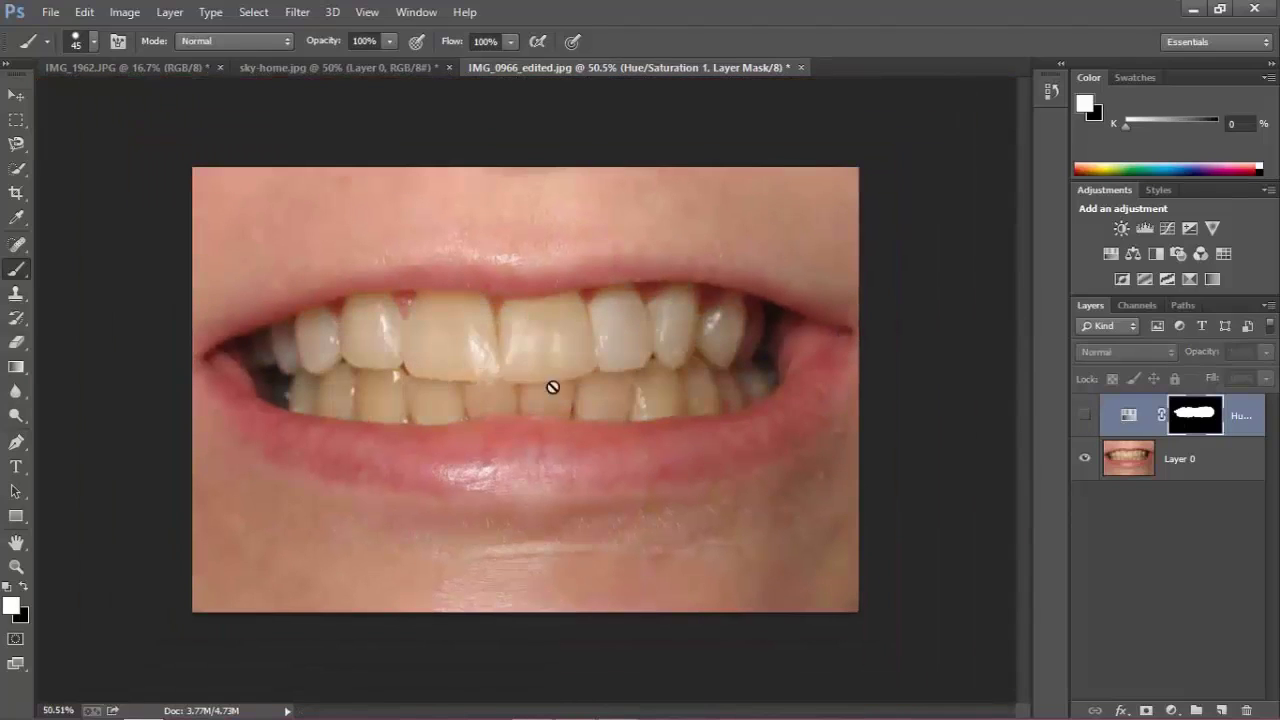
left_click(1085, 417)
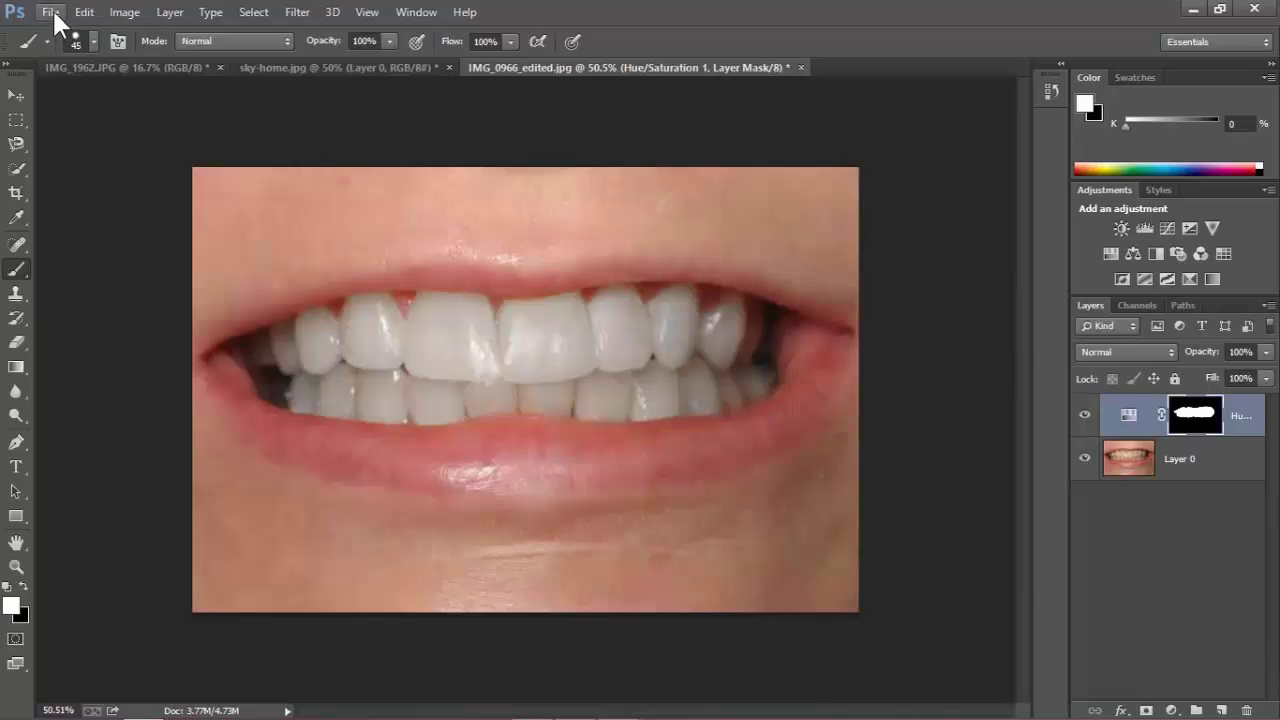
Open 'JAI Karauli in Rajasthan - portrait boy 02 3008x2000.jpg' in a new tab.
left_click(14, 98)
left_click(50, 12)
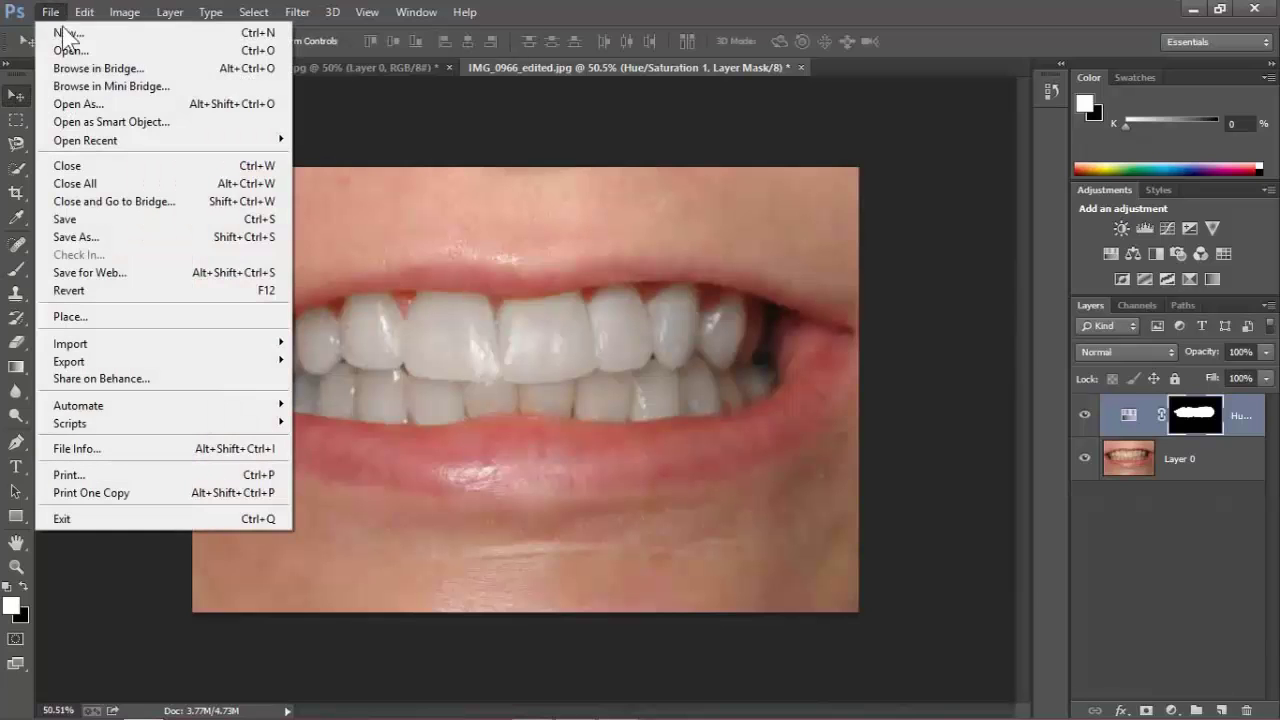
left_click(66, 50)
double_click(508, 180)
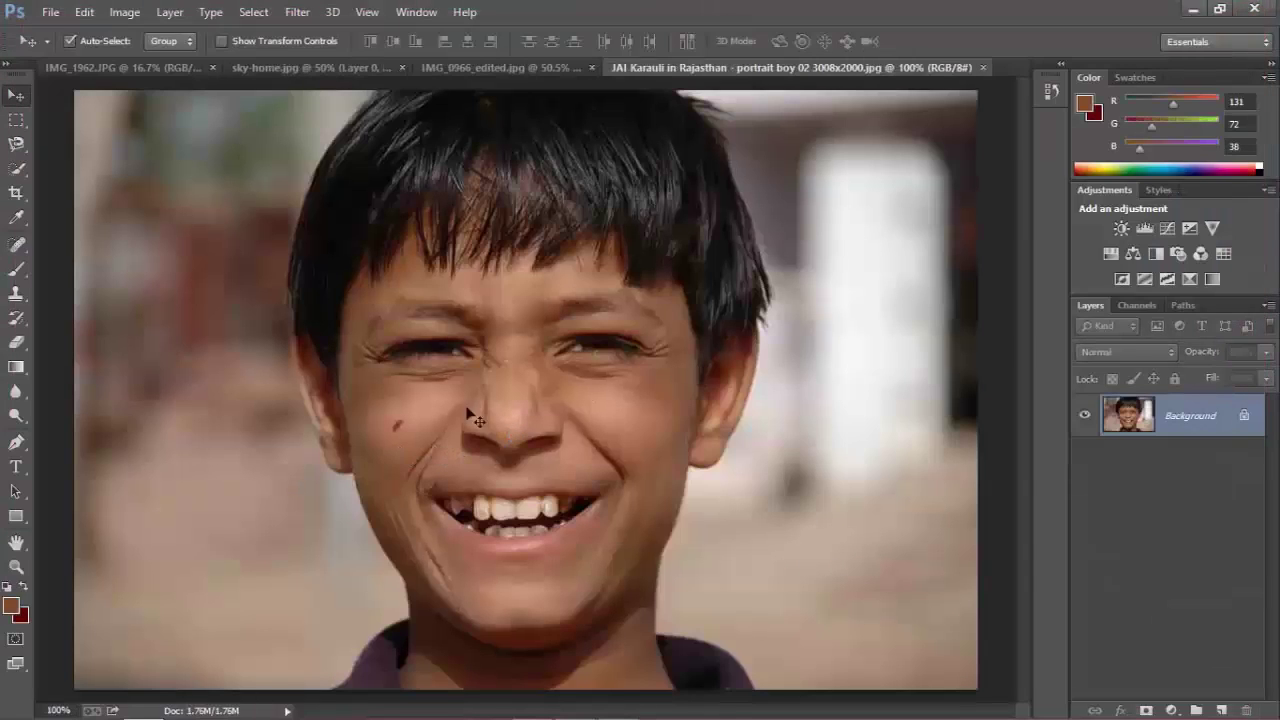
scroll(380, 446, "up", 3)
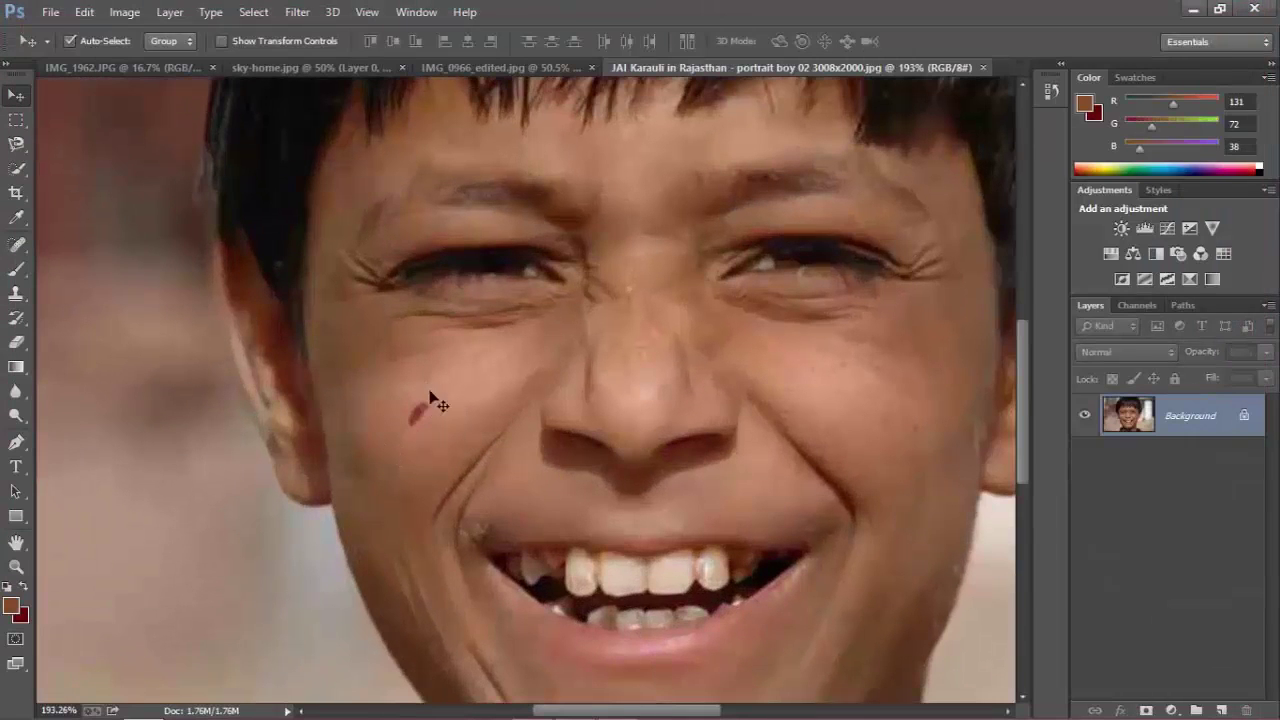
scroll(428, 408, "down", 2)
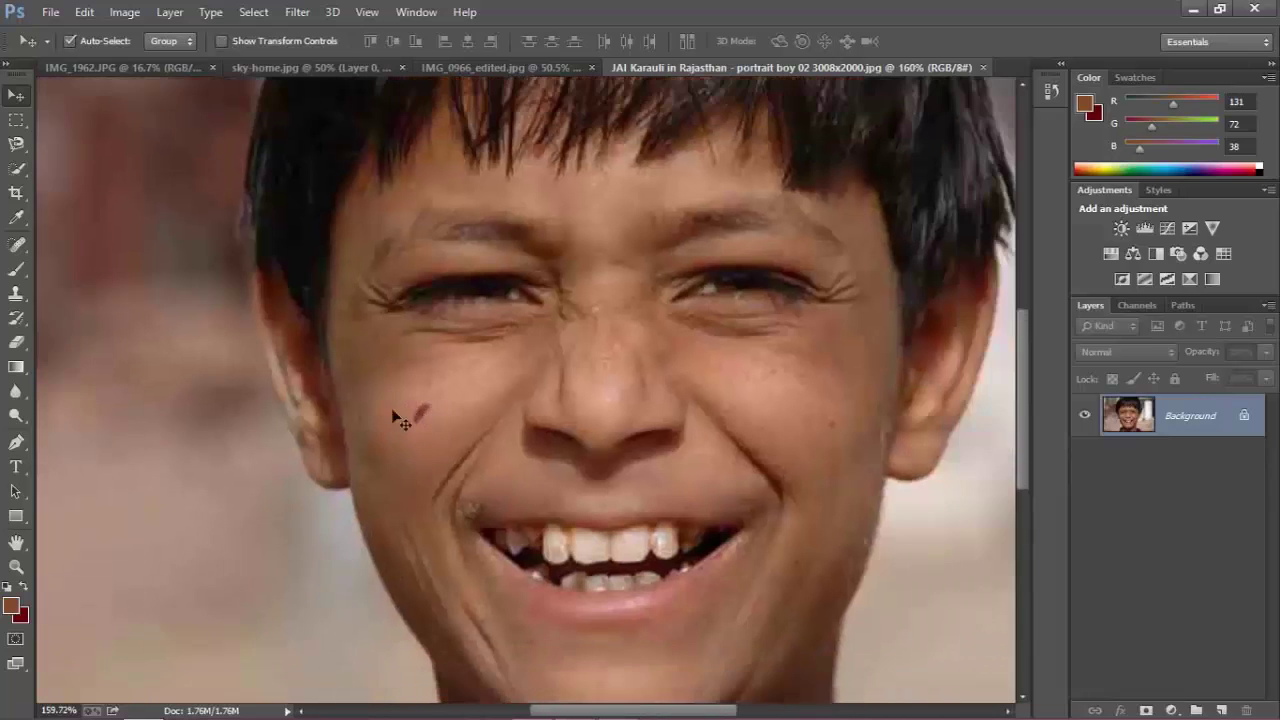
scroll(420, 437, "up", 1)
scroll(430, 430, "down", 1)
scroll(433, 415, "up", 3)
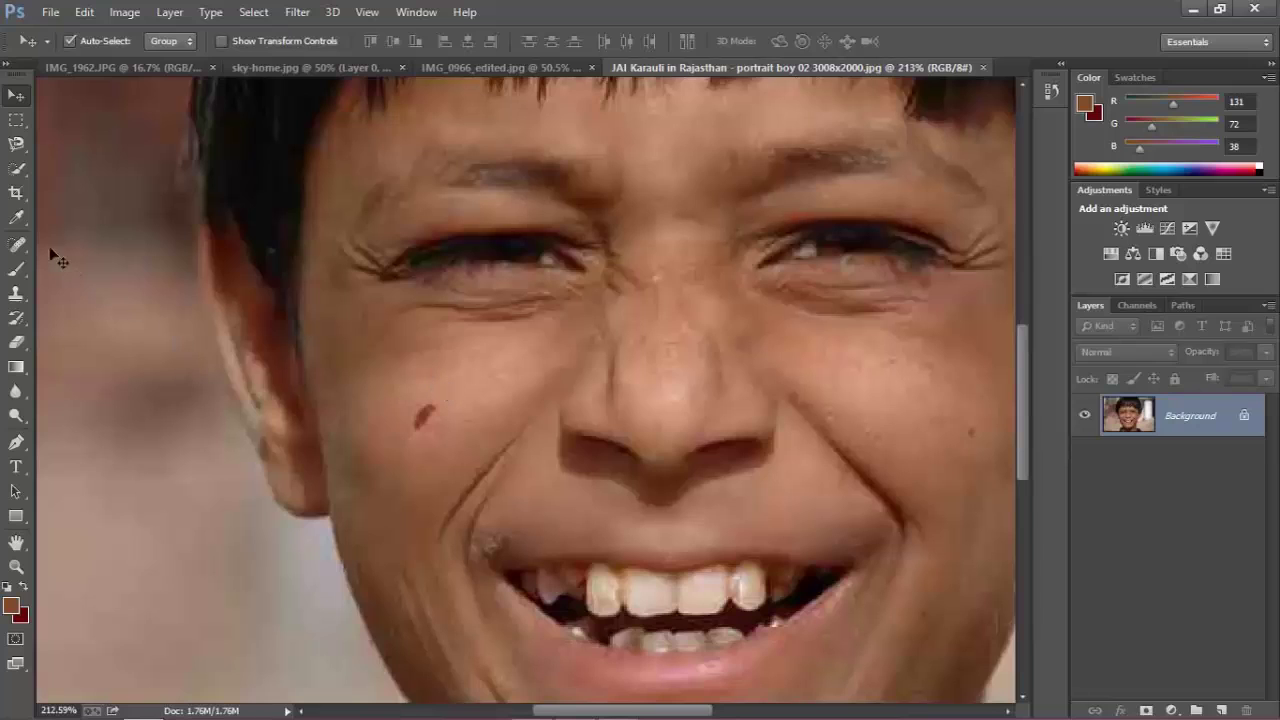
With the Content-Aware Spot Healing Brush, remove the dark spots on the boy's cheek.
left_click(20, 245)
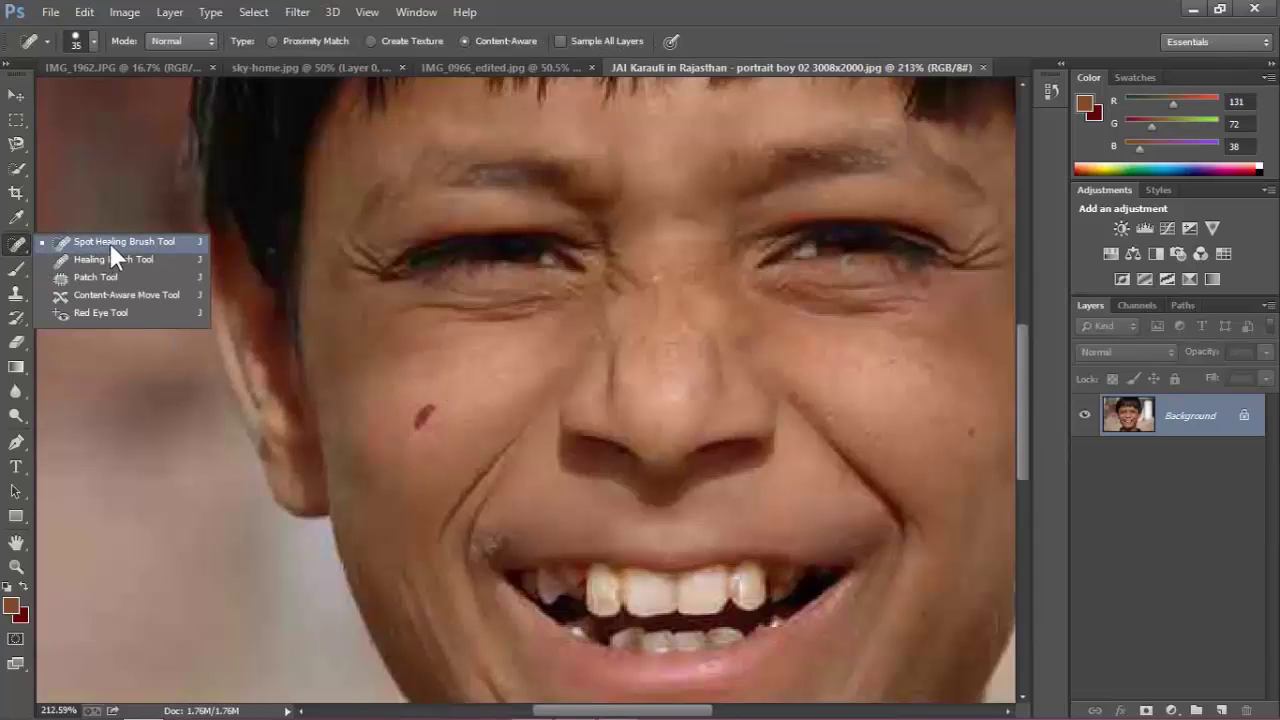
left_click(171, 243)
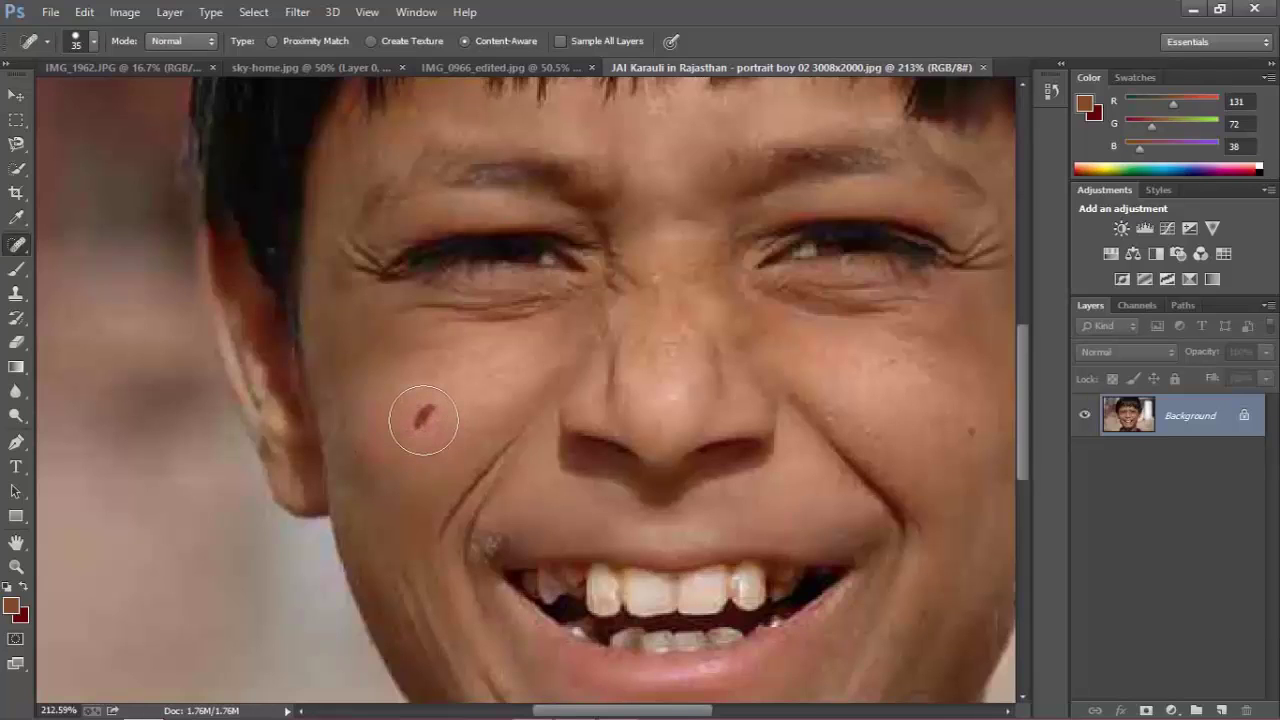
left_click(424, 419)
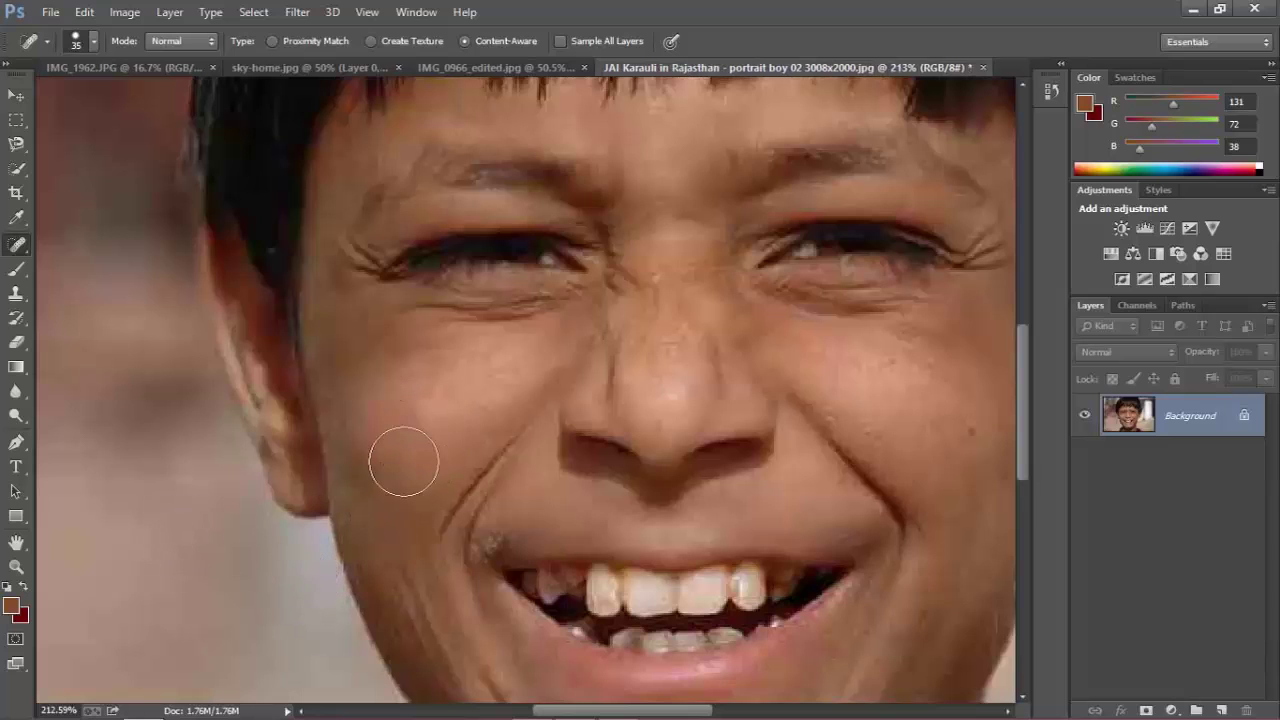
scroll(405, 443, "down", 2)
scroll(403, 443, "up", 3)
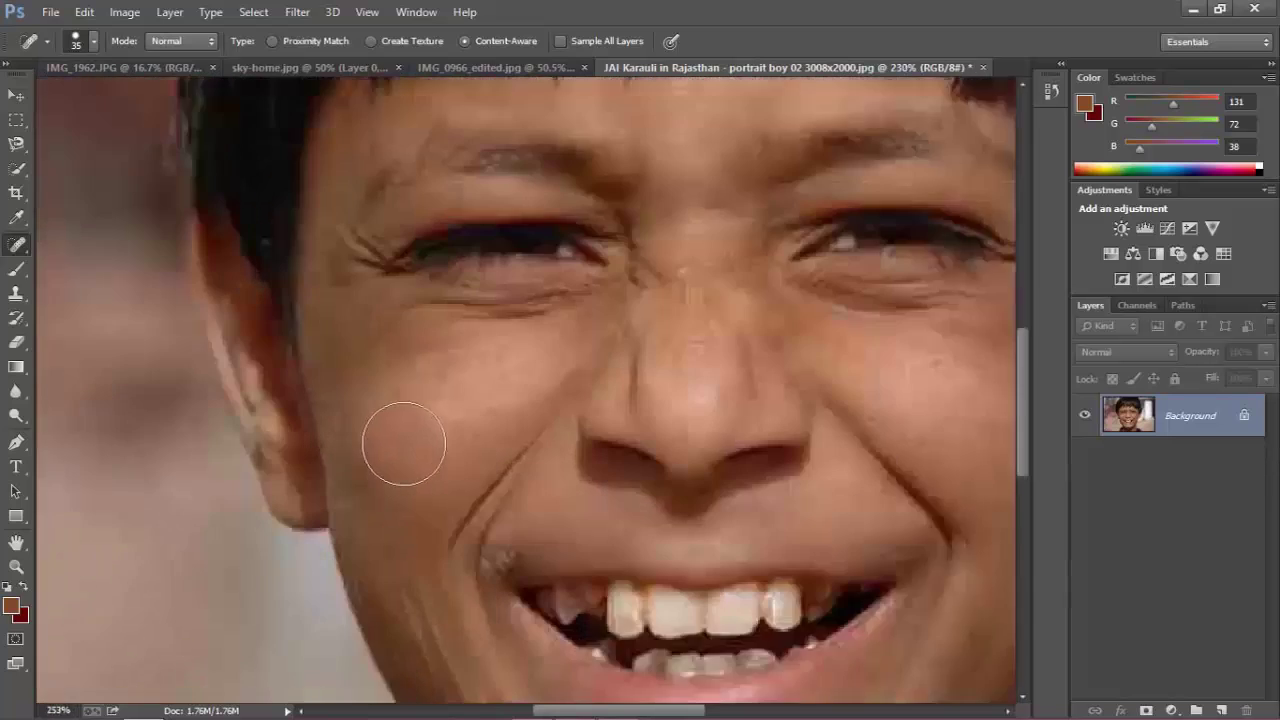
scroll(429, 449, "down", 3)
scroll(435, 453, "down", 2)
scroll(657, 446, "up", 4)
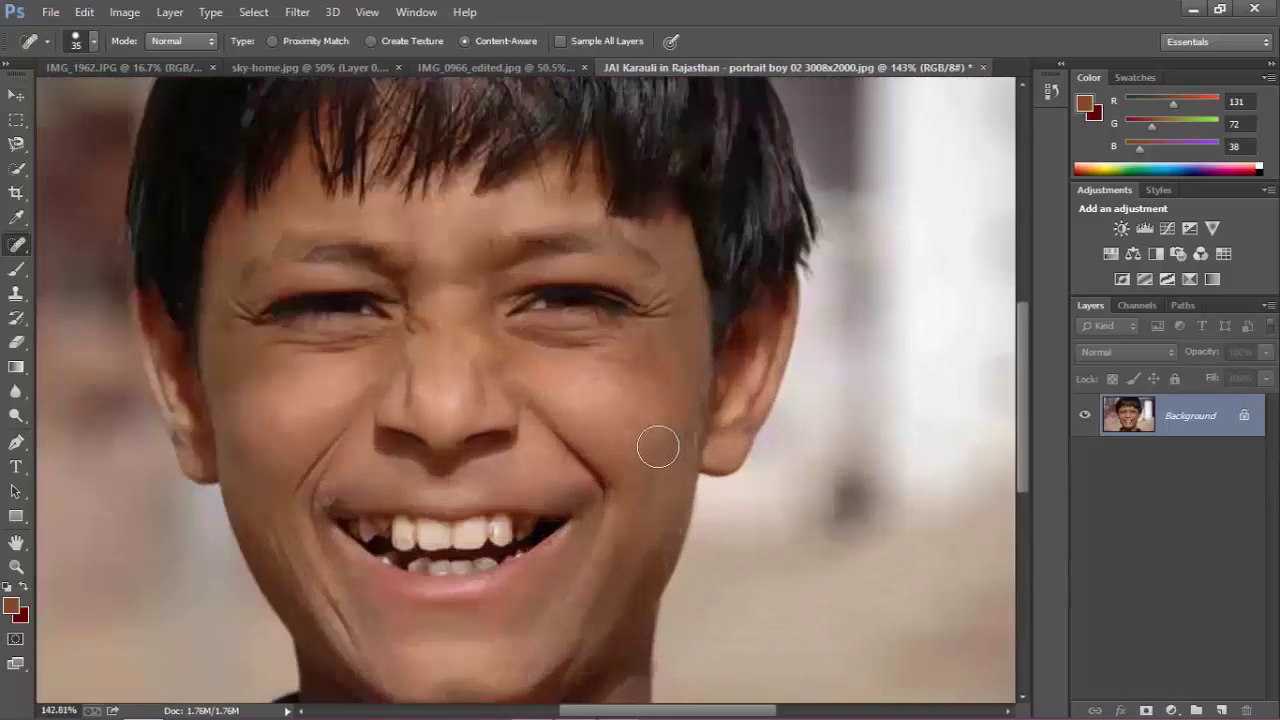
scroll(645, 425, "up", 2)
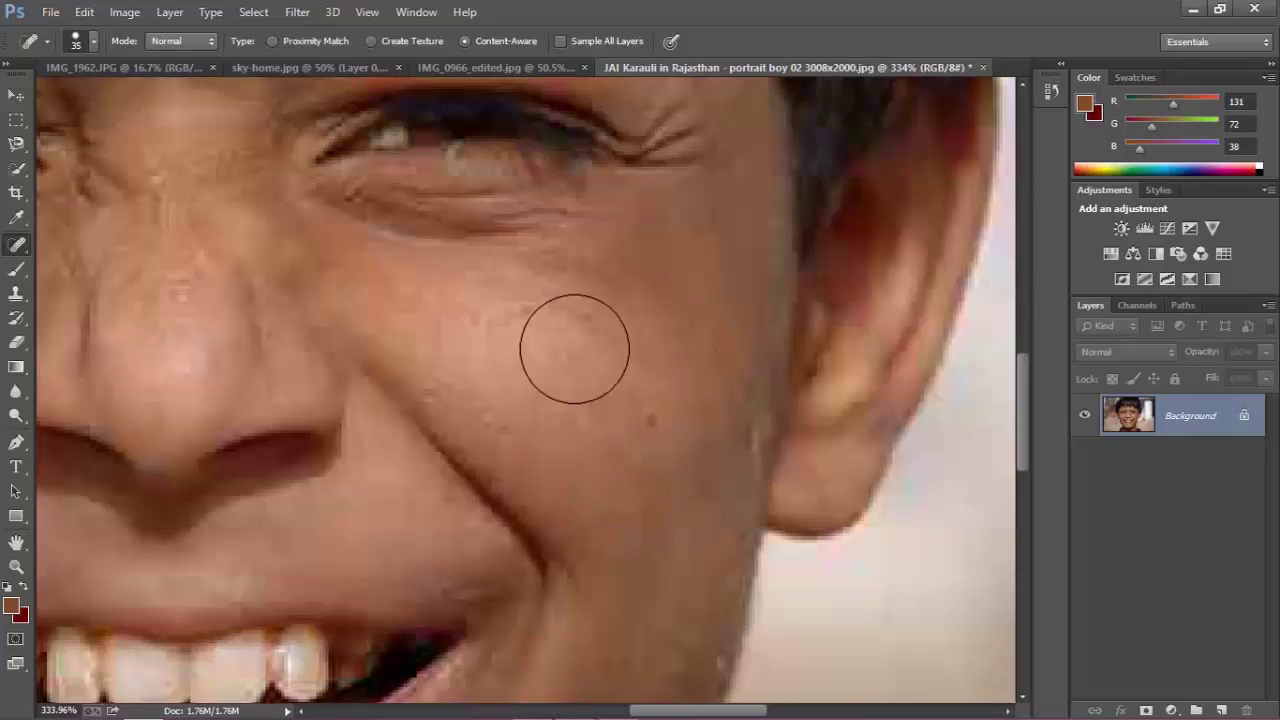
left_click_drag(683, 380, 692, 400)
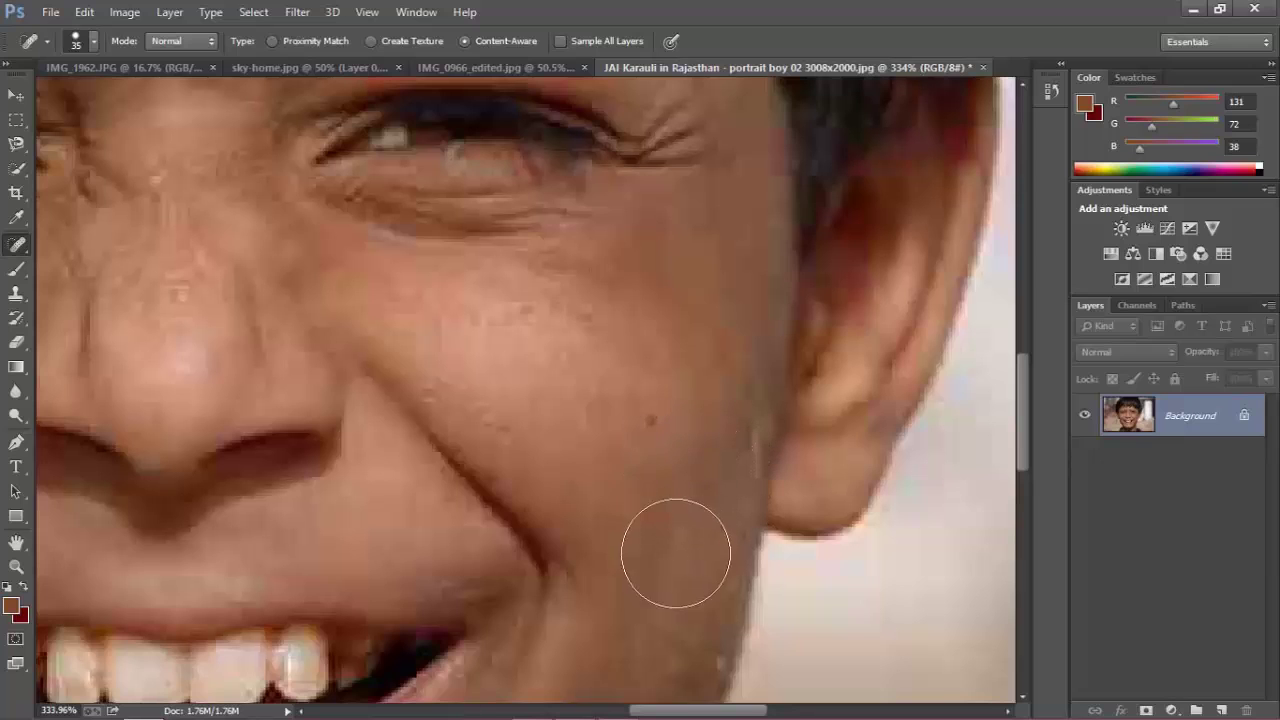
left_click(654, 429)
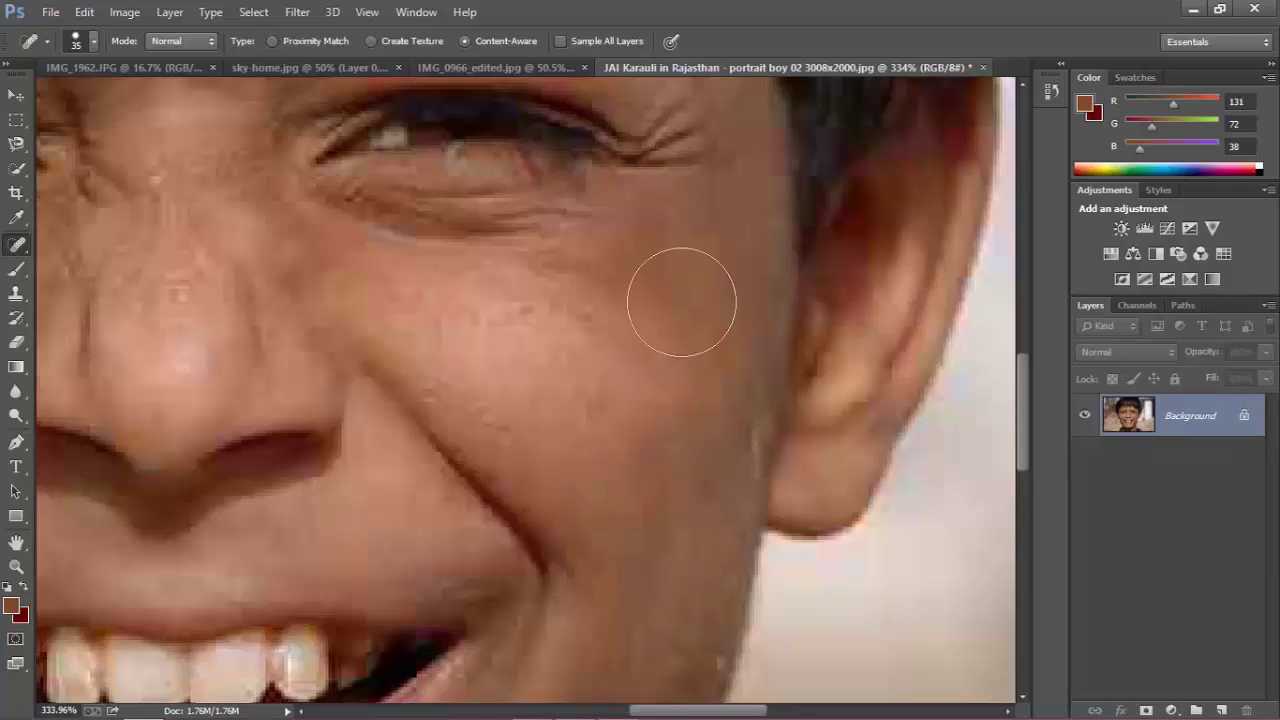
Heal the crease and smudge at the mouth corner, redoing it with a smaller brush (30).
scroll(620, 340, "down", 2)
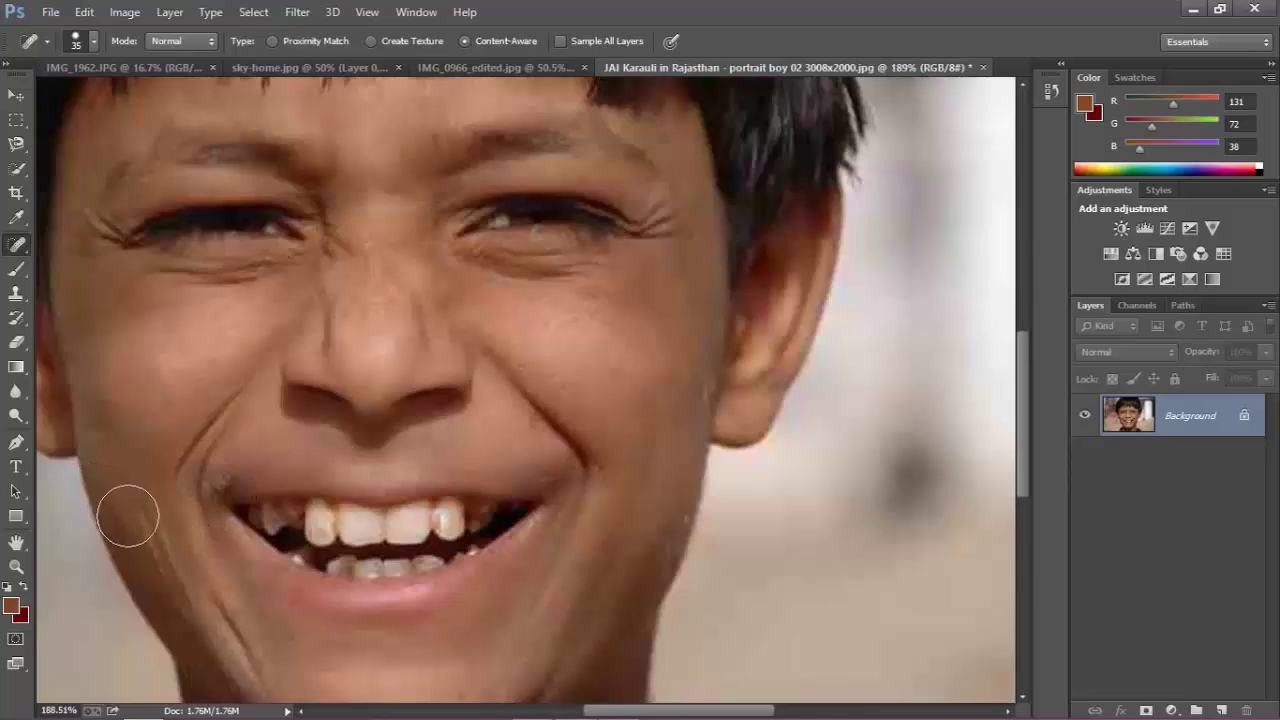
scroll(191, 506, "up", 2)
scroll(276, 472, "up", 2)
mouse_move(276, 472)
left_mouse_down()
mouse_move(257, 457)
mouse_move(274, 451)
mouse_move(250, 468)
left_mouse_up()
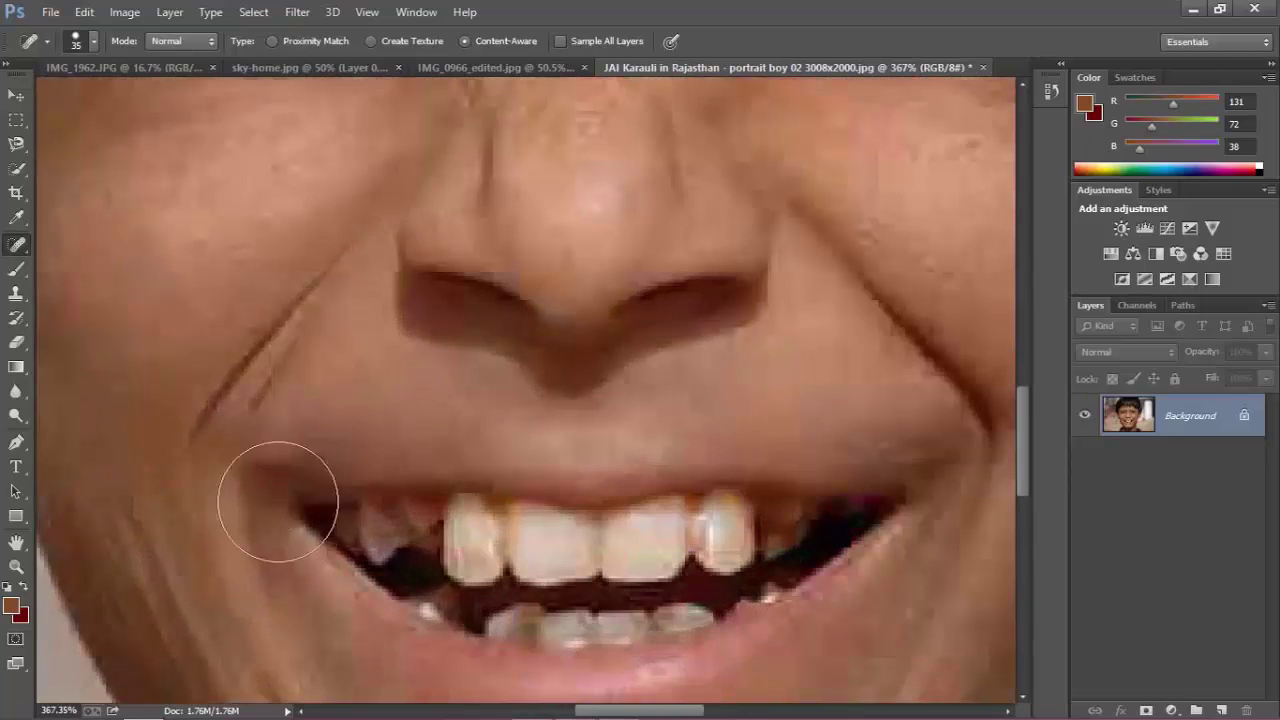
key("ctrl+z")
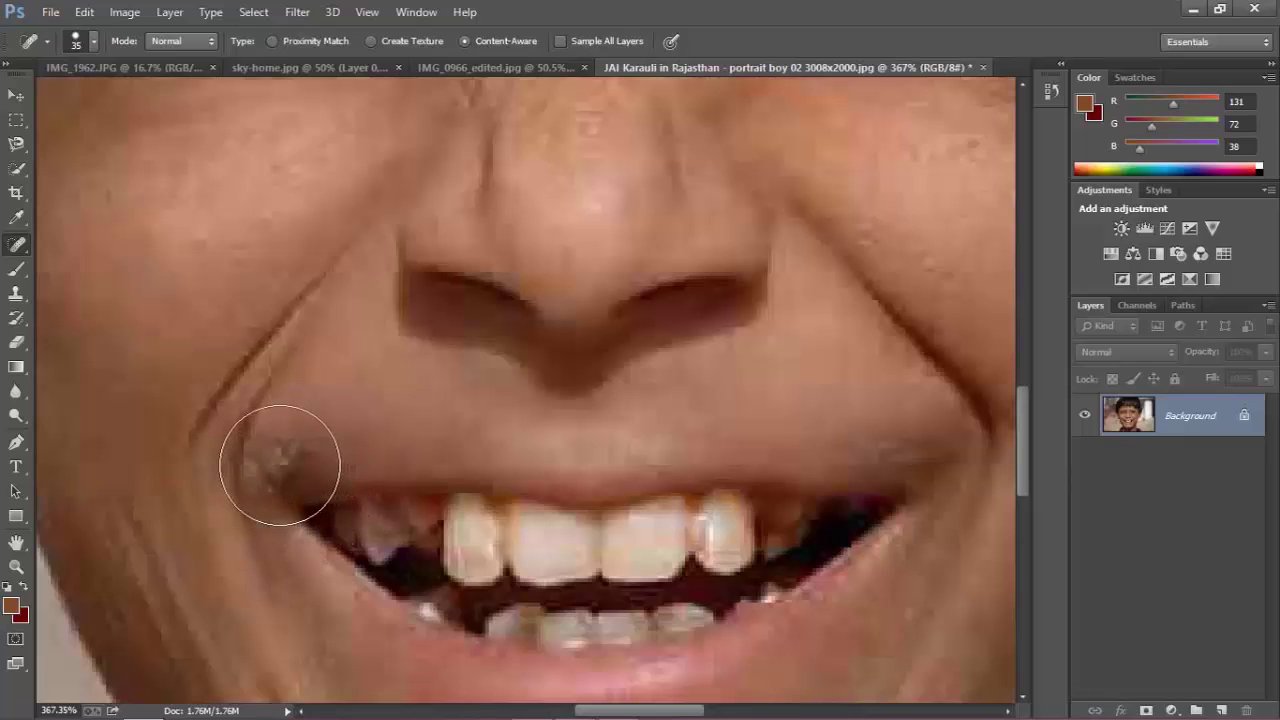
key("bracketleft")
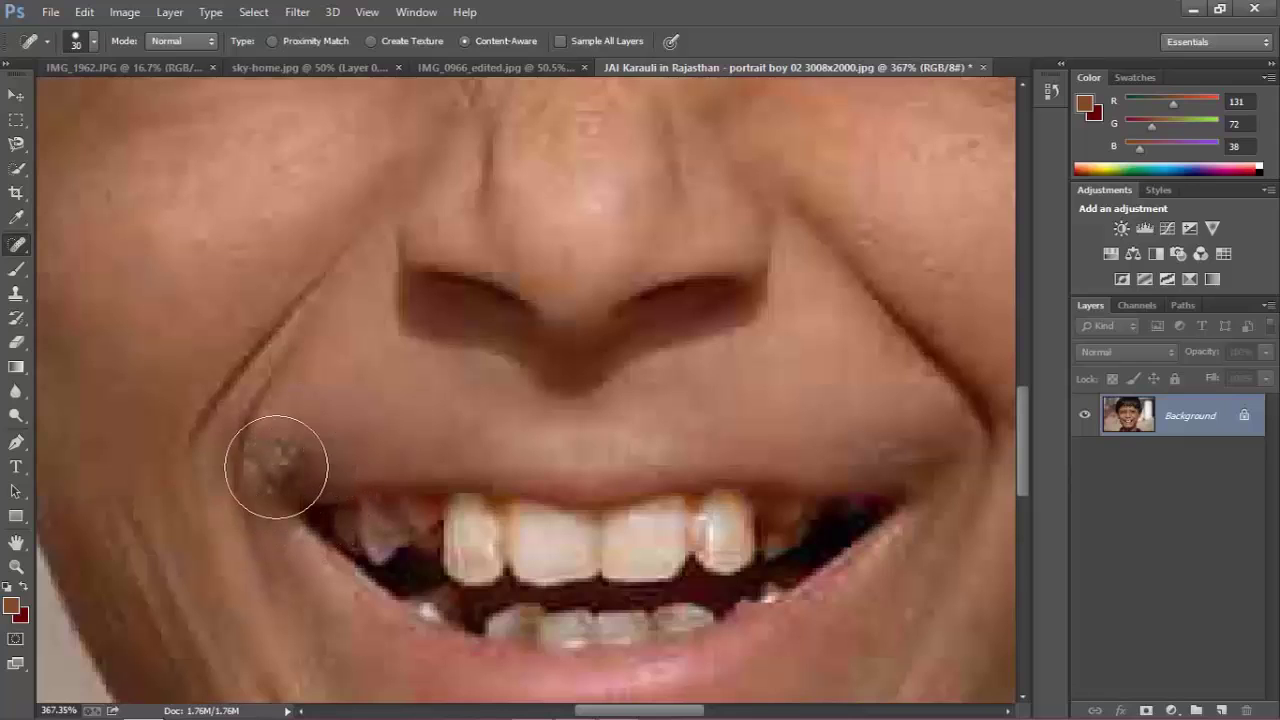
left_click(277, 460)
left_click_drag(224, 482, 210, 466)
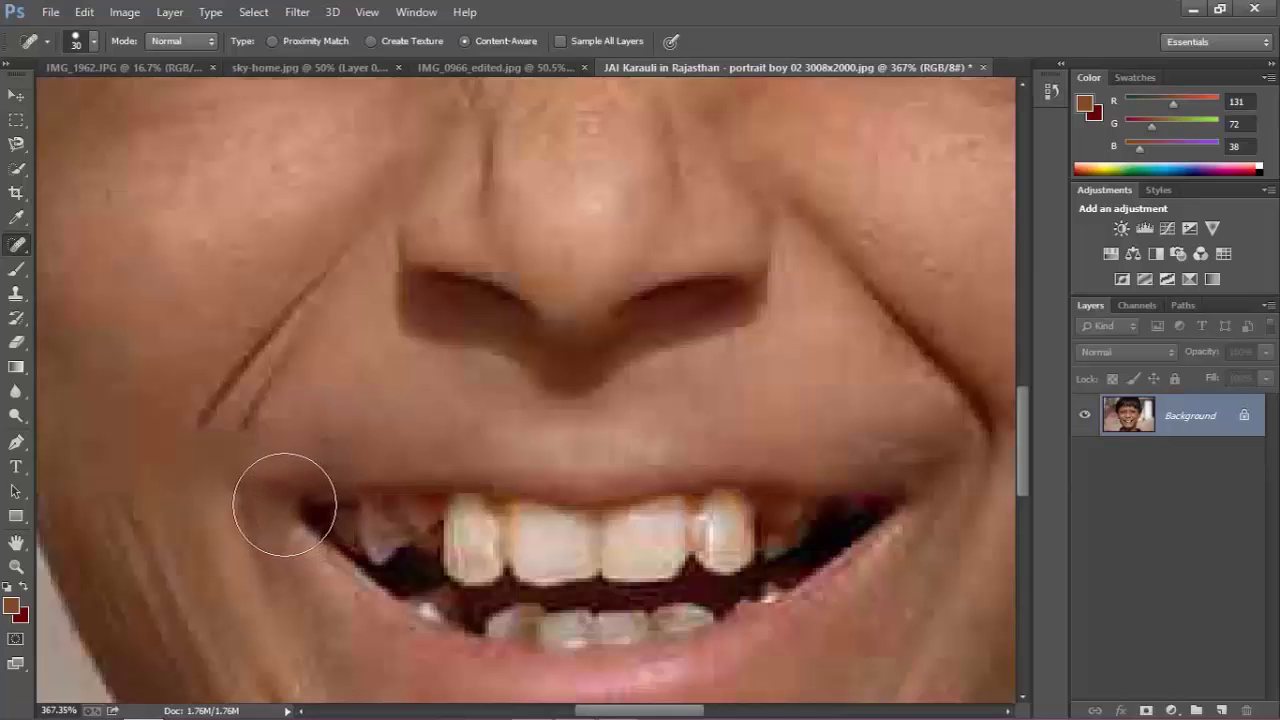
Heal the speck and crease beside the boy's nose.
scroll(343, 514, "down", 5)
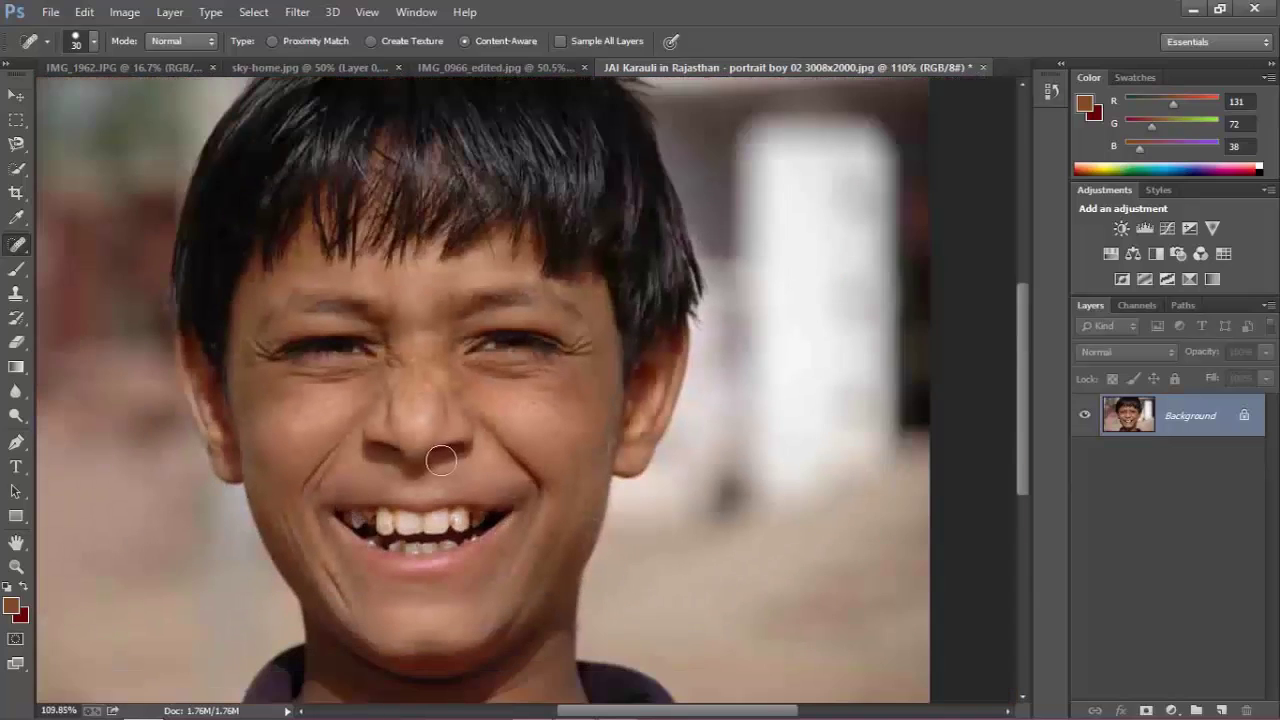
scroll(450, 572, "up", 1)
scroll(594, 534, "up", 2)
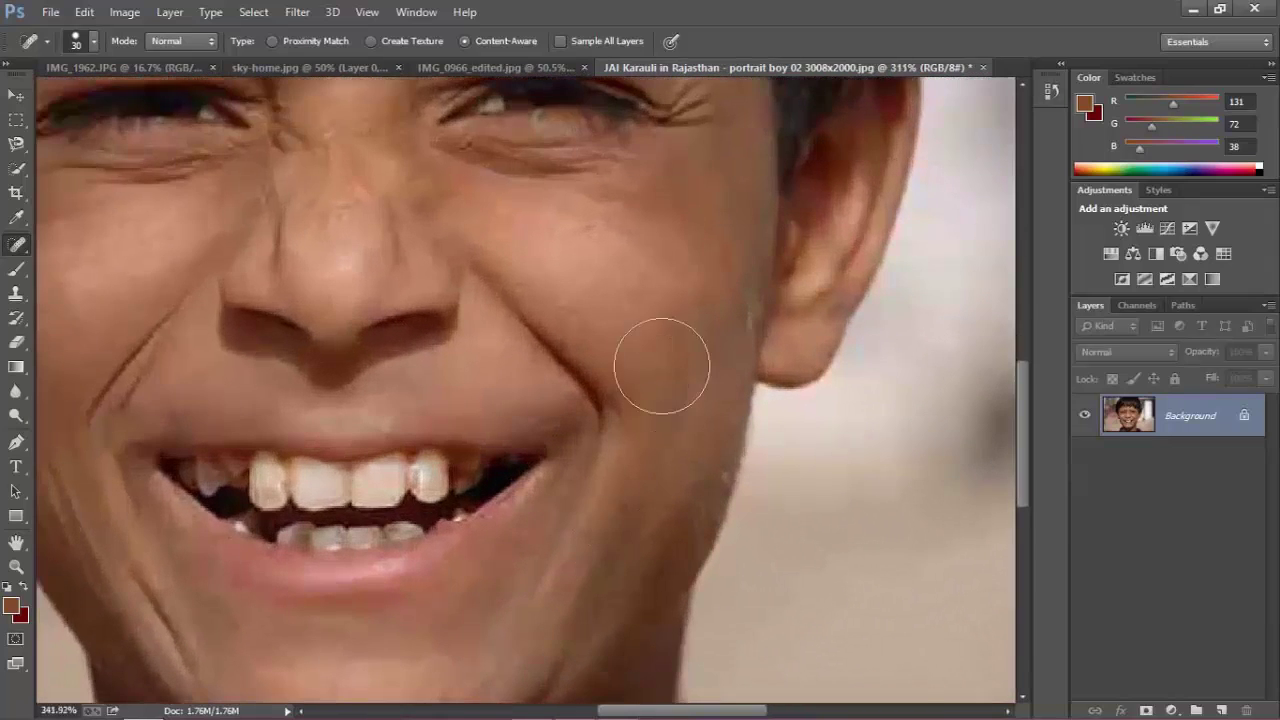
scroll(660, 366, "up", 2)
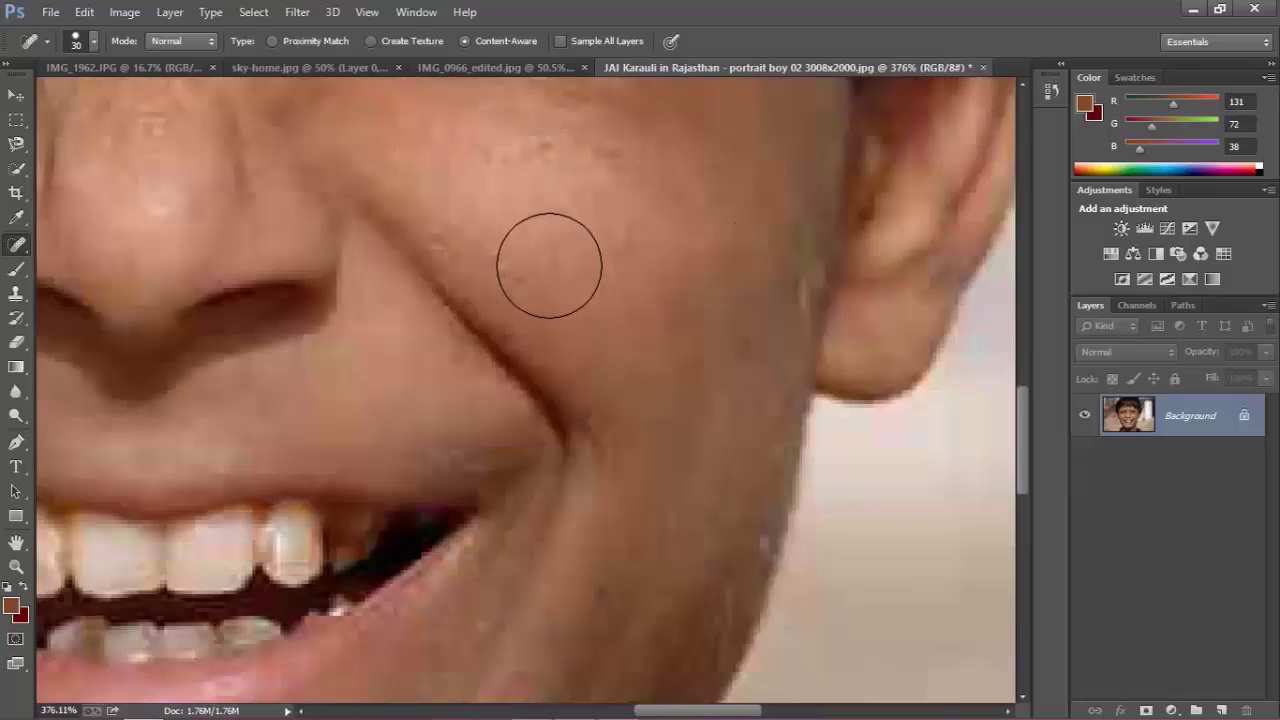
scroll(490, 206, "down", 2)
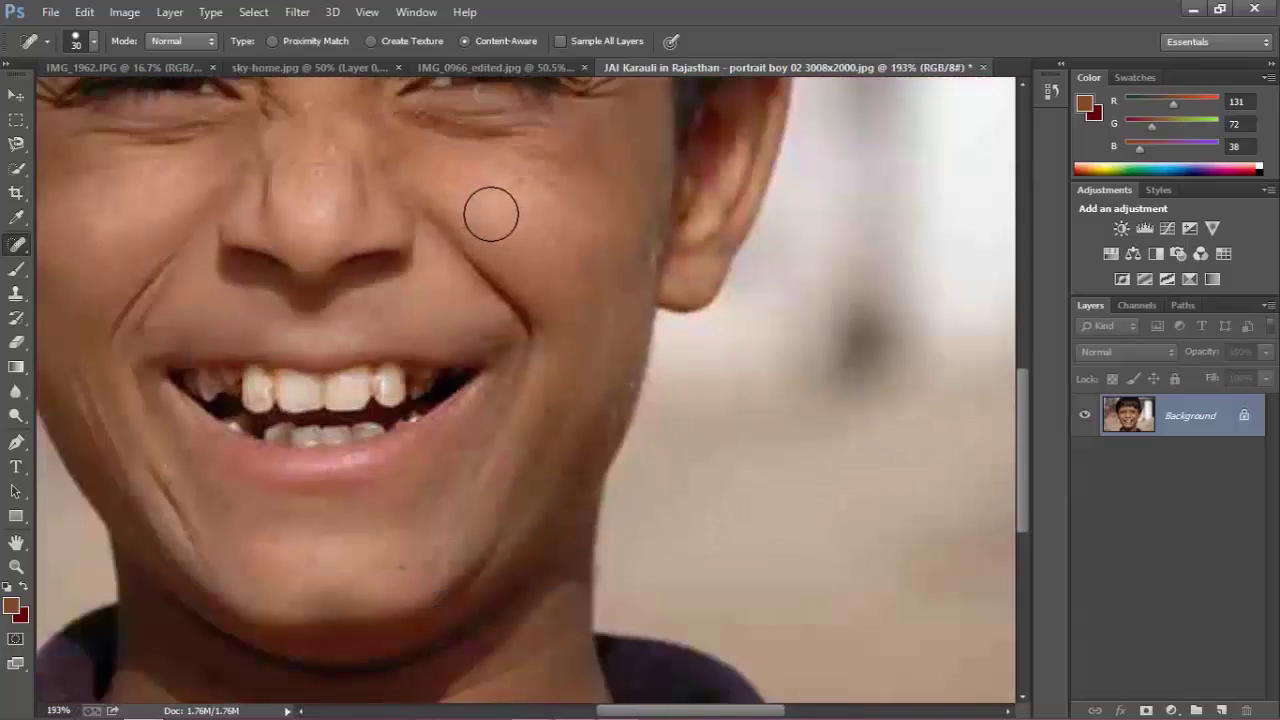
scroll(489, 211, "down", 1)
scroll(491, 211, "down", 2)
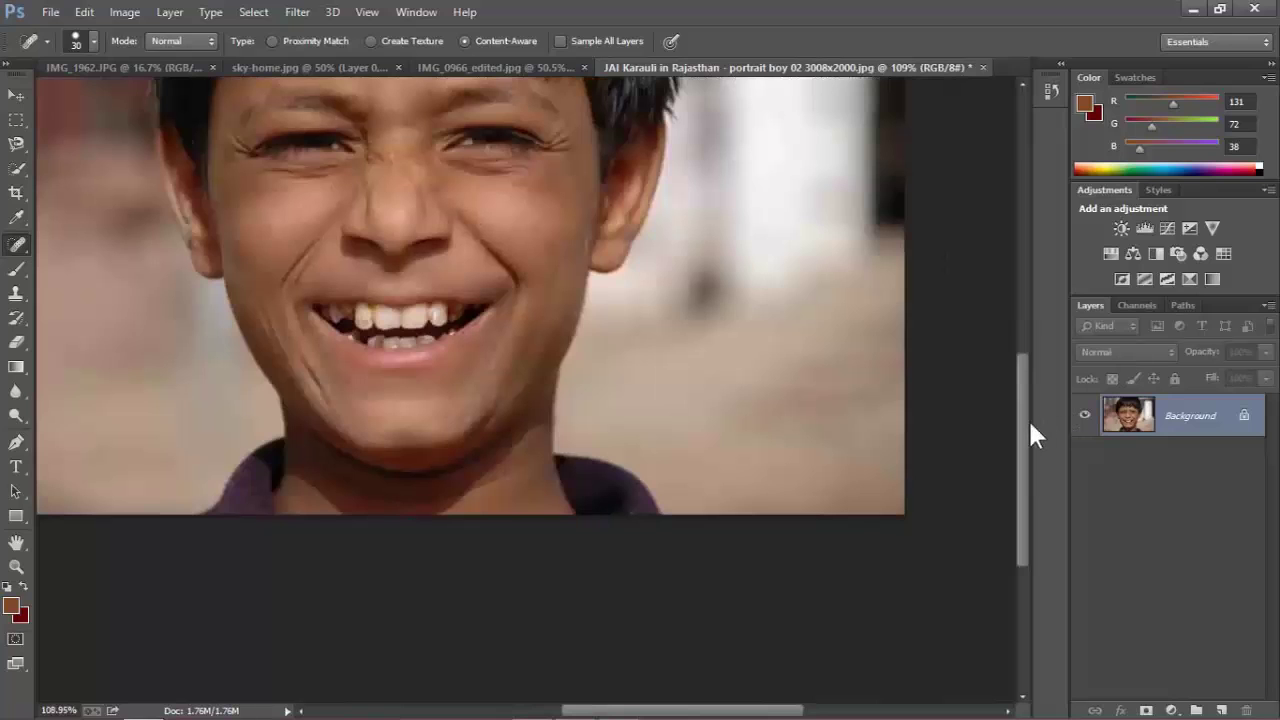
left_click_drag(1023, 420, 1021, 348)
scroll(359, 421, "up", 3)
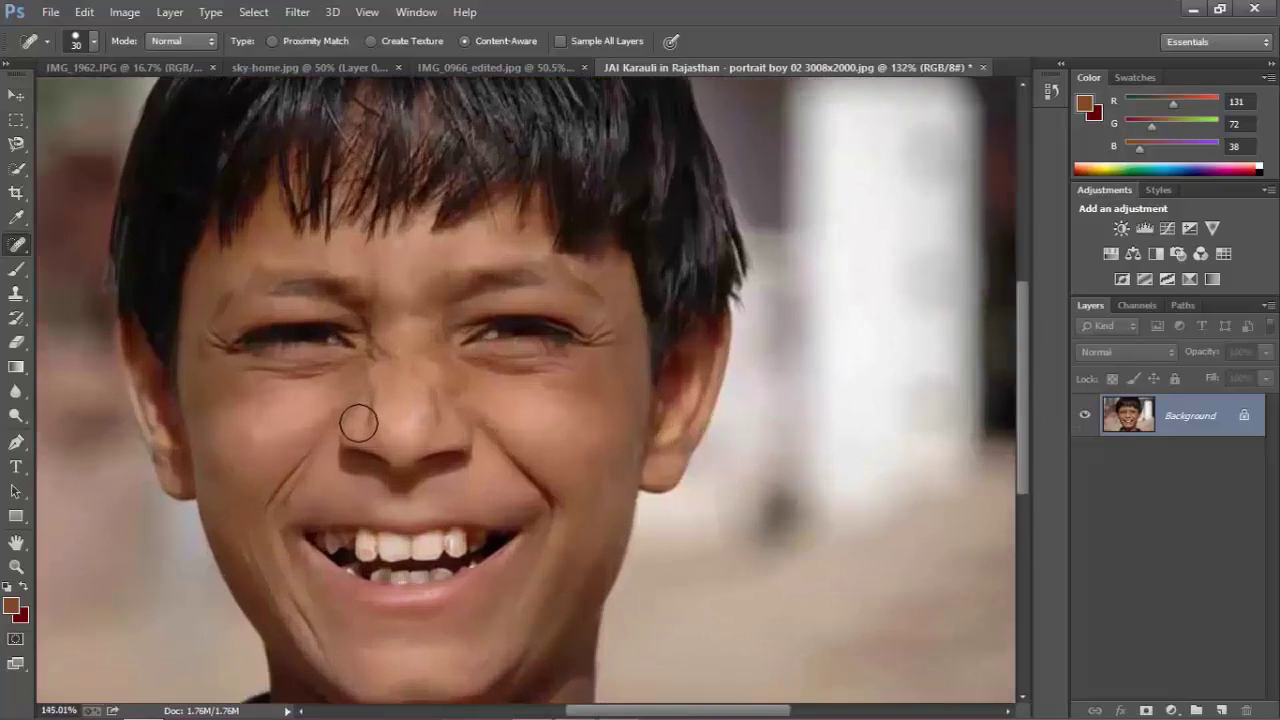
scroll(359, 421, "up", 3)
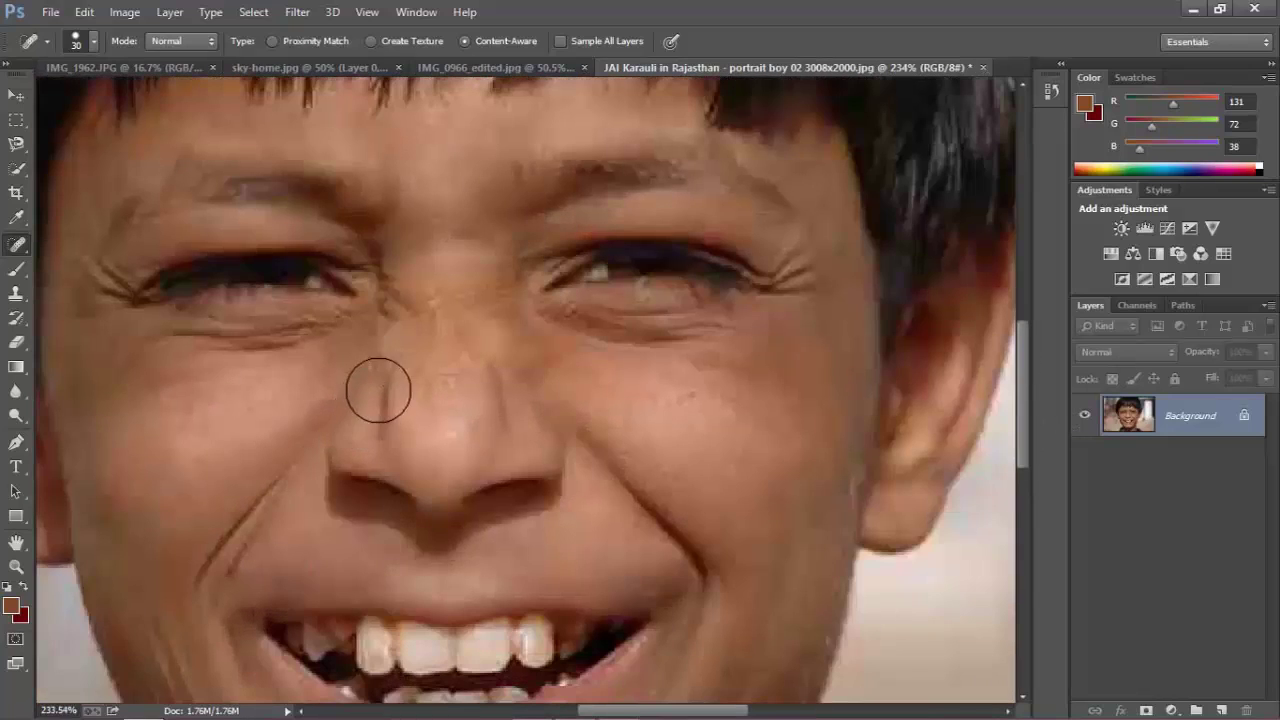
left_click_drag(385, 378, 397, 380)
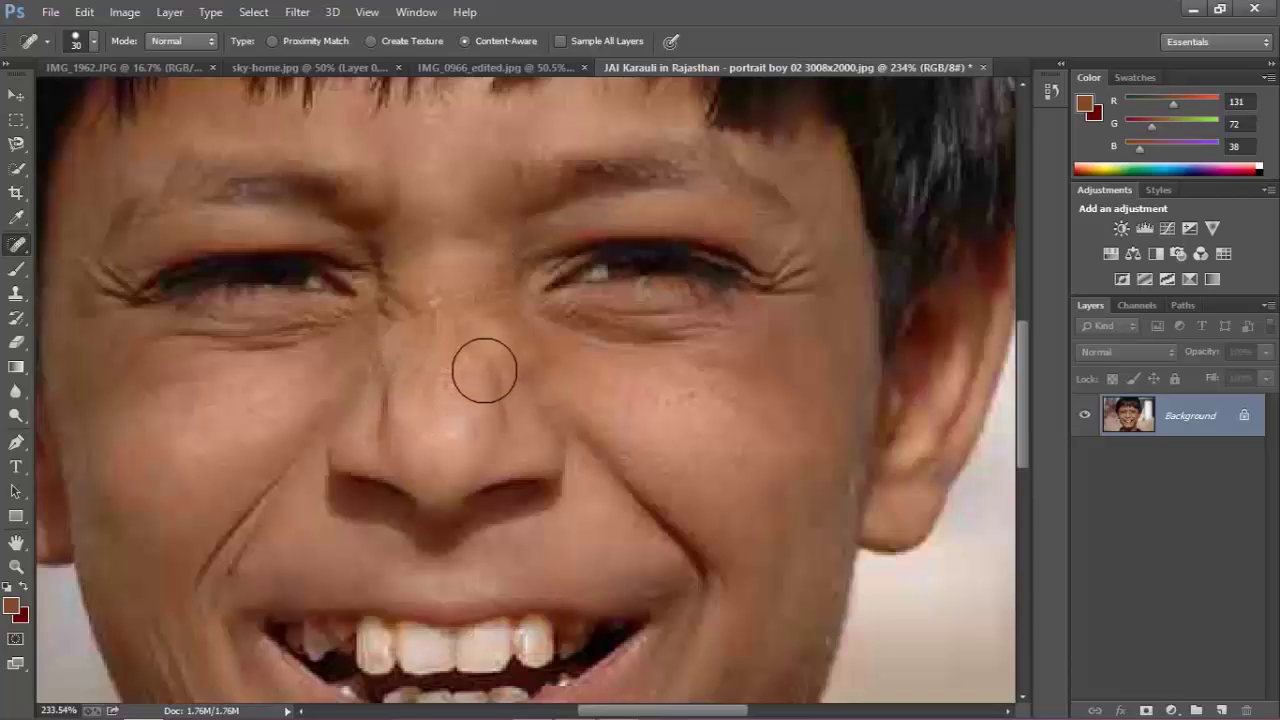
scroll(460, 356, "down", 3)
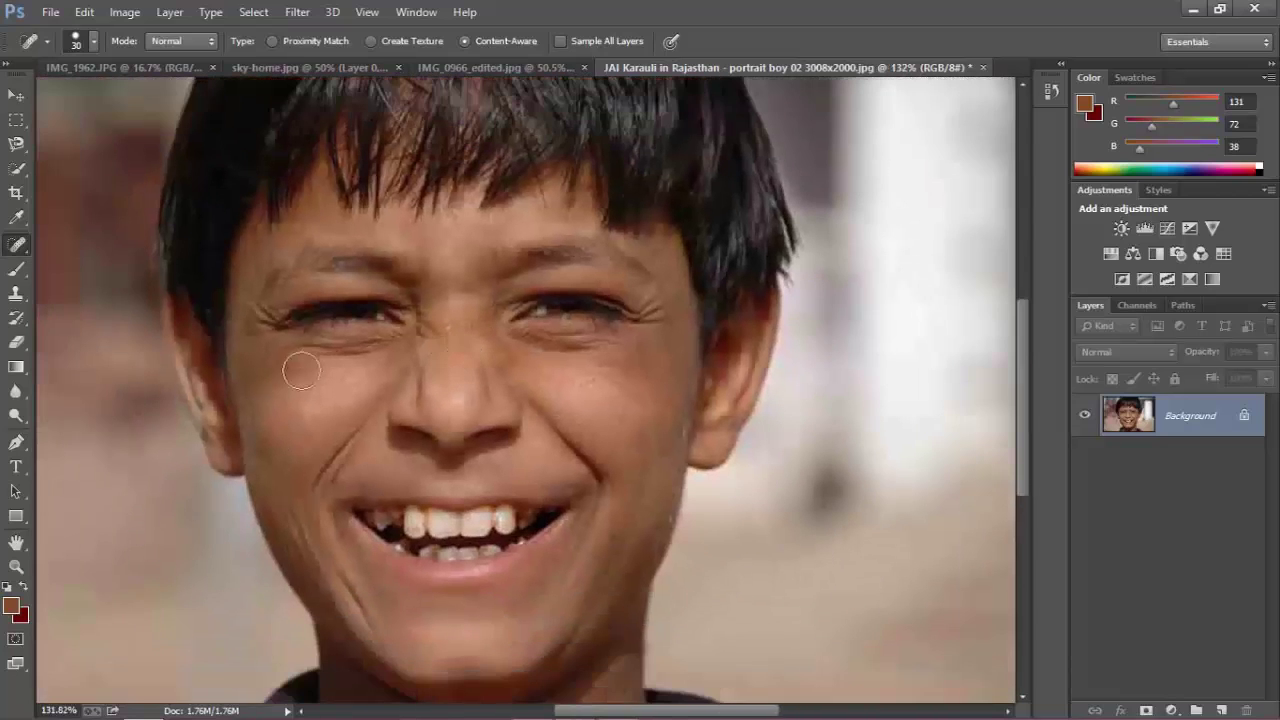
scroll(275, 403, "up", 2)
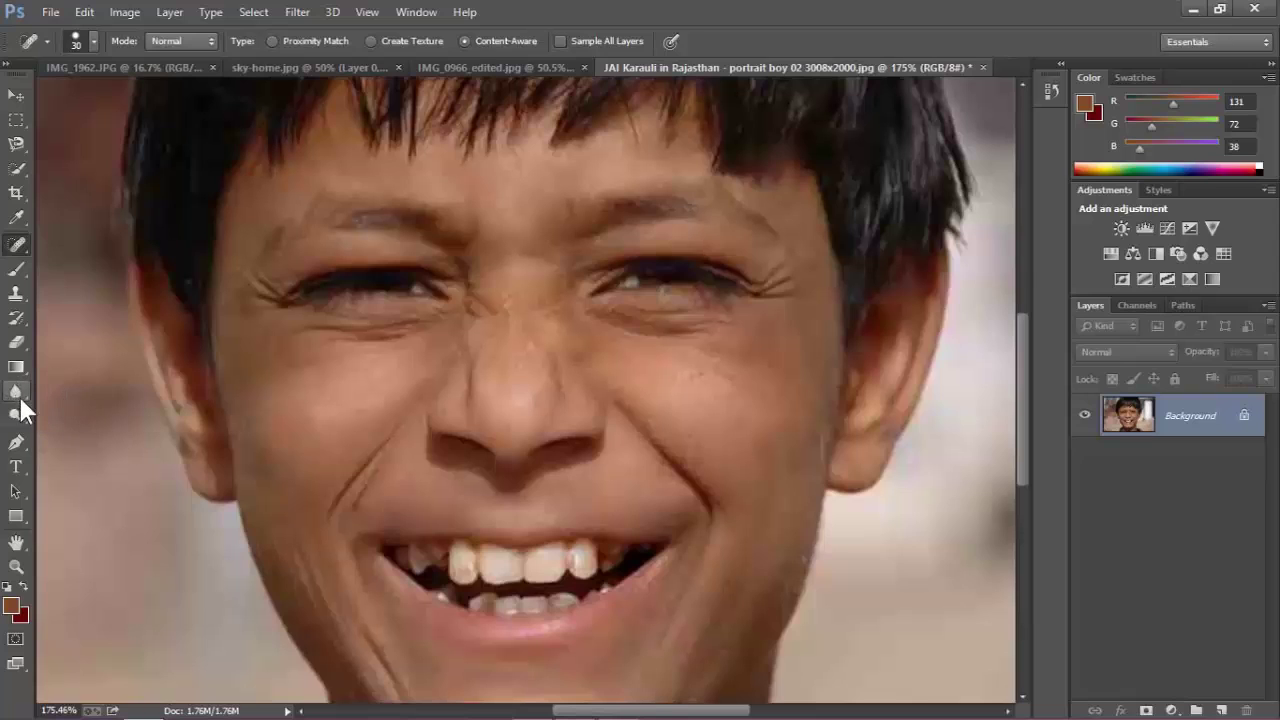
Set up the Blur tool at 84% strength with a 70 brush size.
left_click(15, 391)
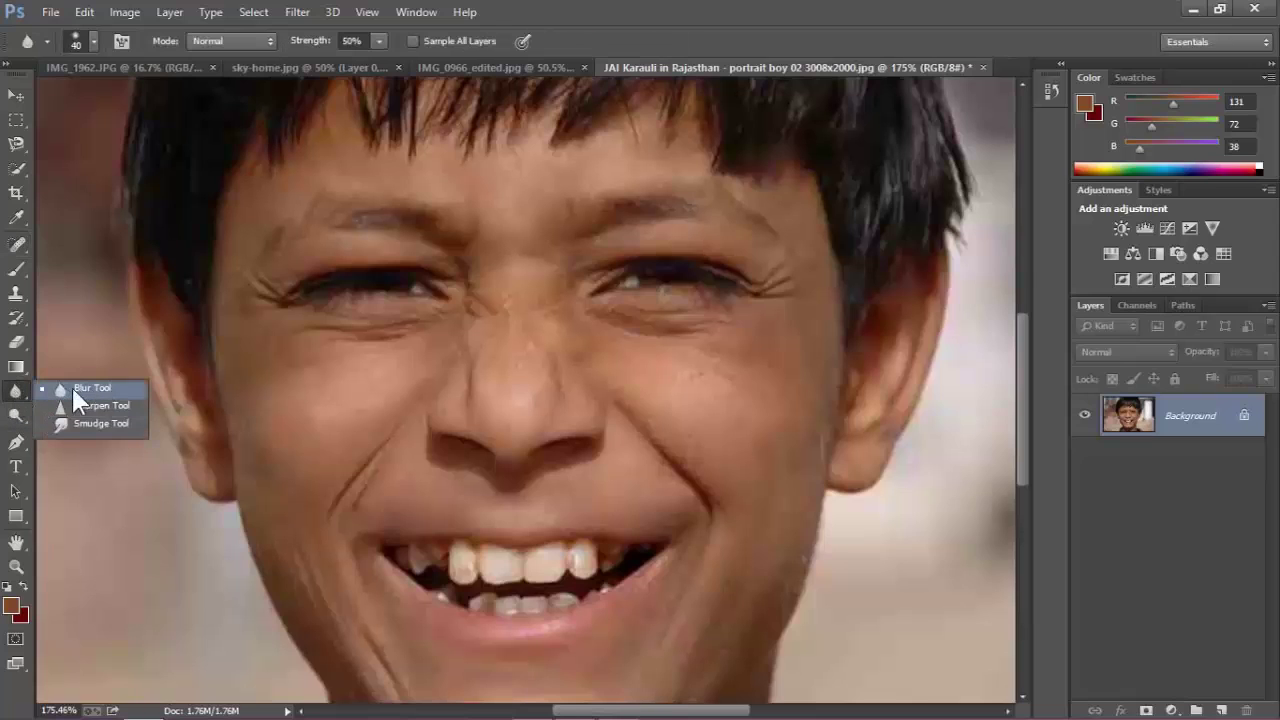
left_click(72, 388)
scroll(346, 441, "down", 5)
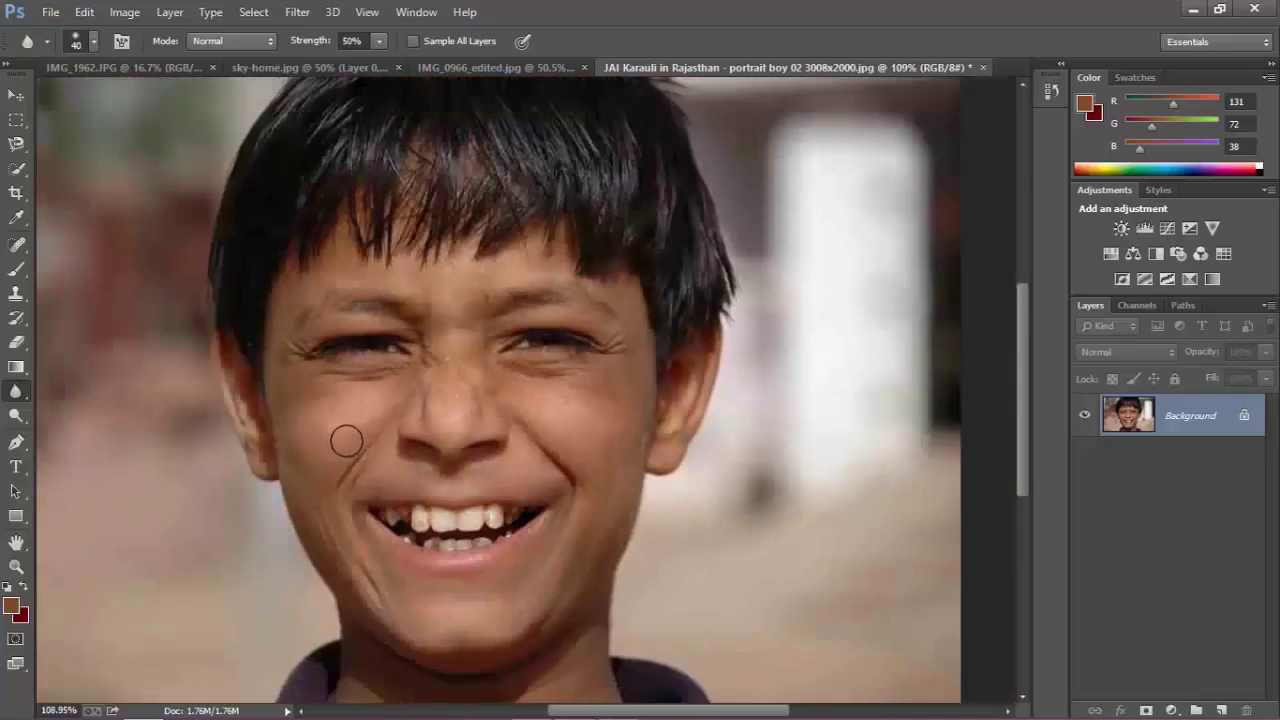
scroll(346, 441, "up", 3)
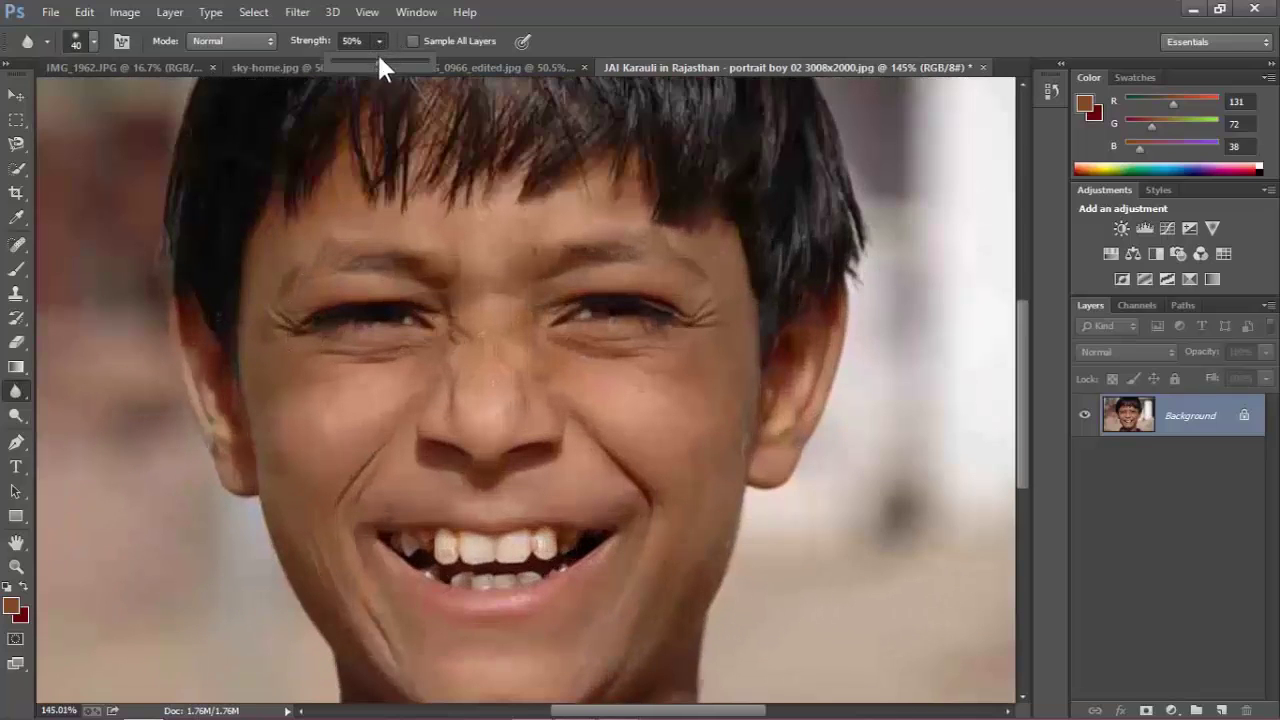
left_click_drag(379, 58, 413, 60)
key("bracketright")
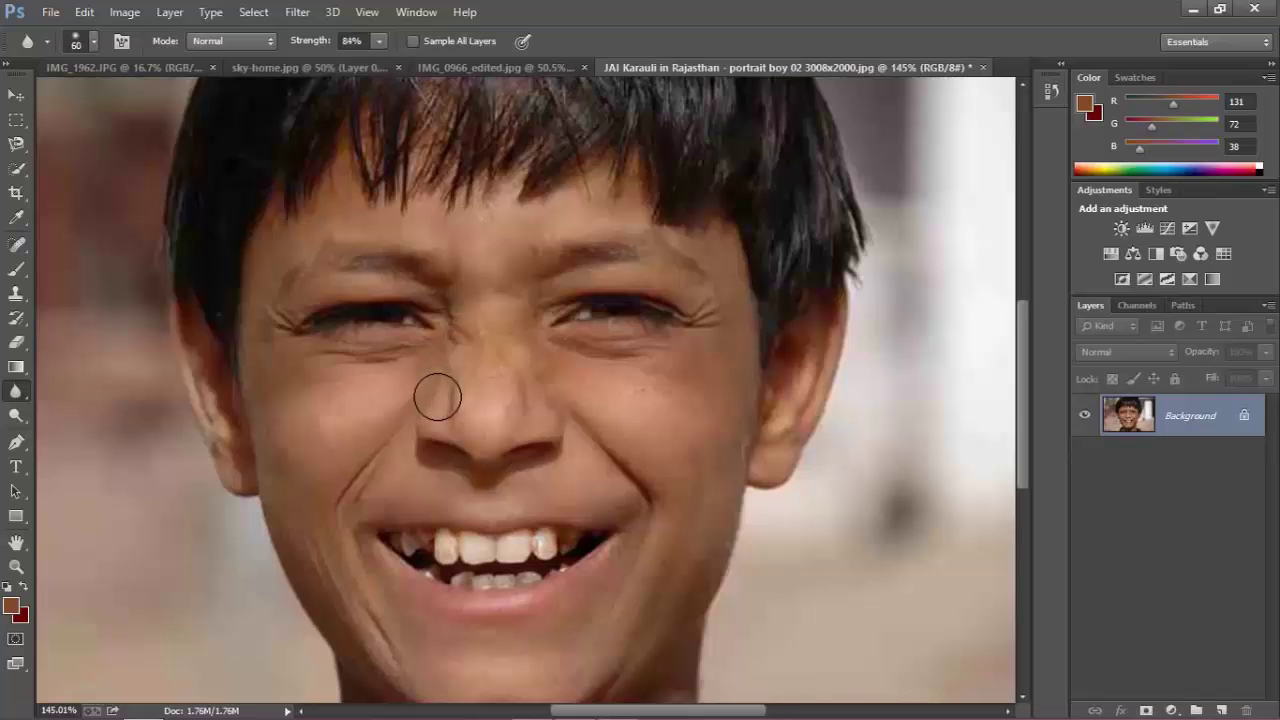
key("bracketright")
Blur the skin on the boy's left cheek.
scroll(300, 420, "up", 4)
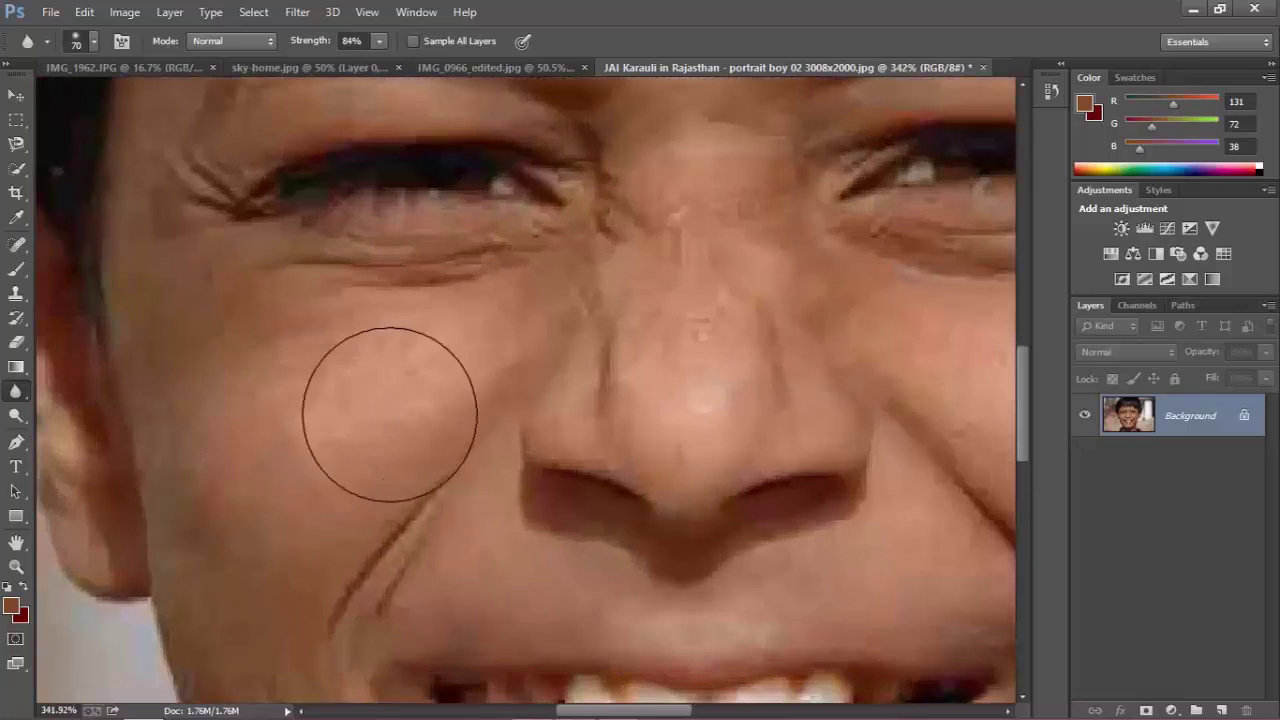
mouse_move(390, 414)
left_mouse_down()
mouse_move(256, 423)
mouse_move(331, 374)
mouse_move(400, 366)
mouse_move(246, 428)
mouse_move(300, 400)
mouse_move(376, 366)
mouse_move(230, 452)
mouse_move(349, 386)
mouse_move(353, 548)
mouse_move(402, 383)
mouse_move(249, 521)
mouse_move(256, 362)
left_mouse_up()
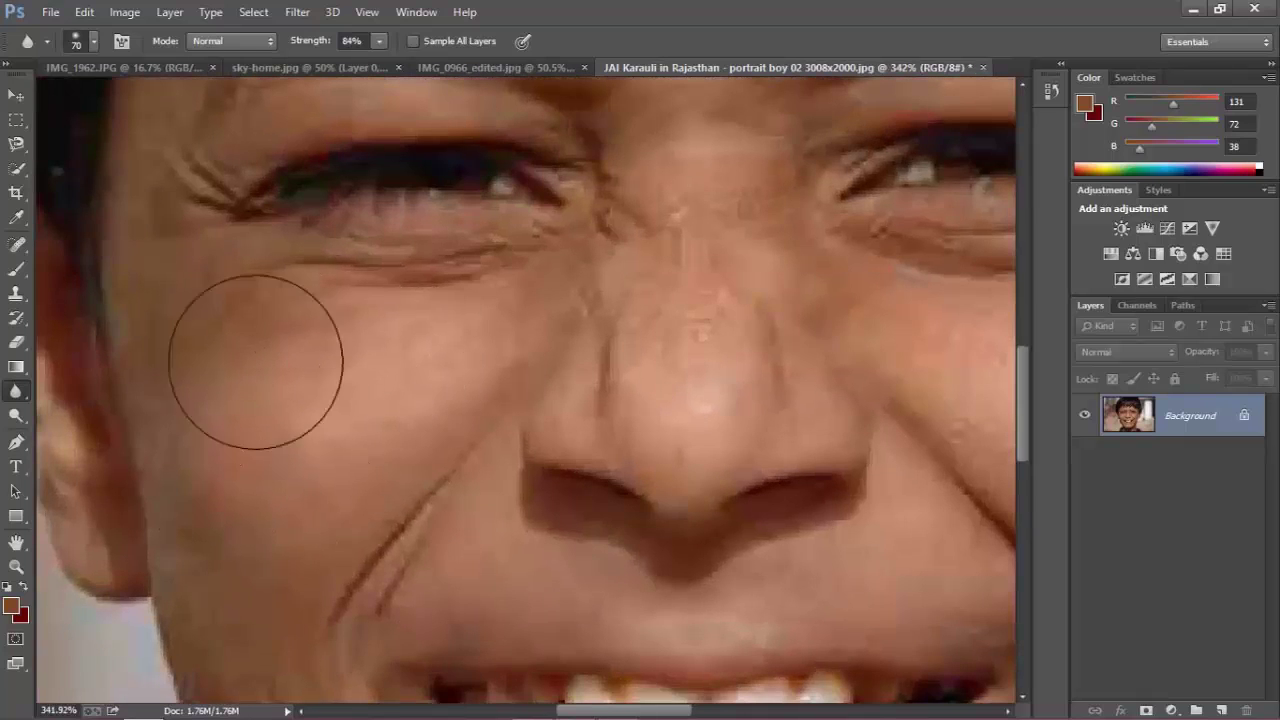
scroll(311, 406, "down", 2)
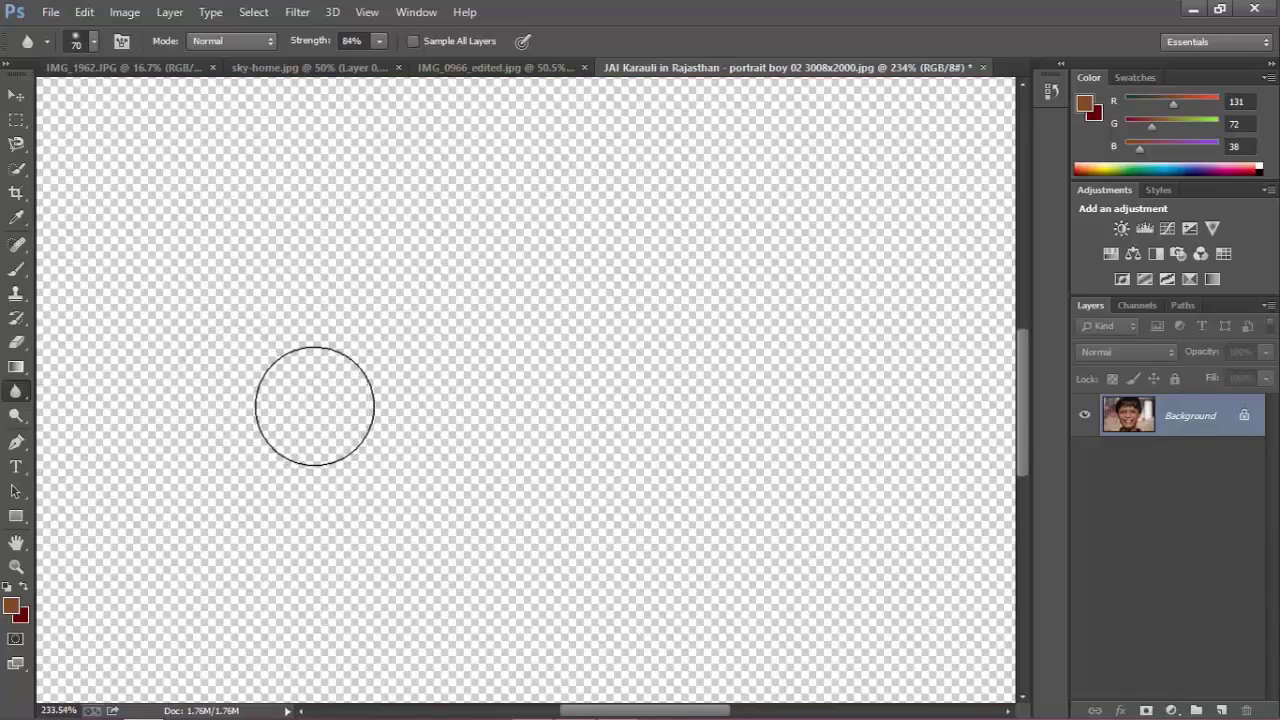
scroll(328, 408, "down", 2)
scroll(318, 403, "up", 3)
scroll(445, 430, "down", 3)
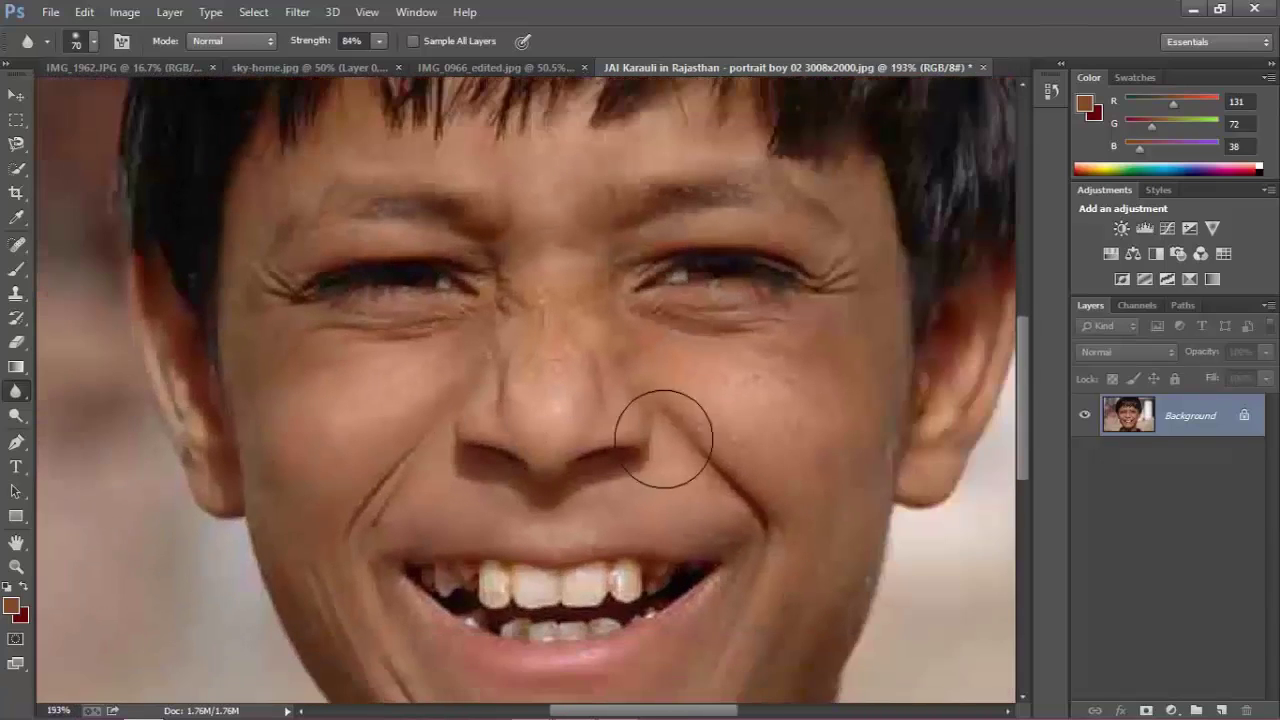
scroll(663, 438, "up", 4)
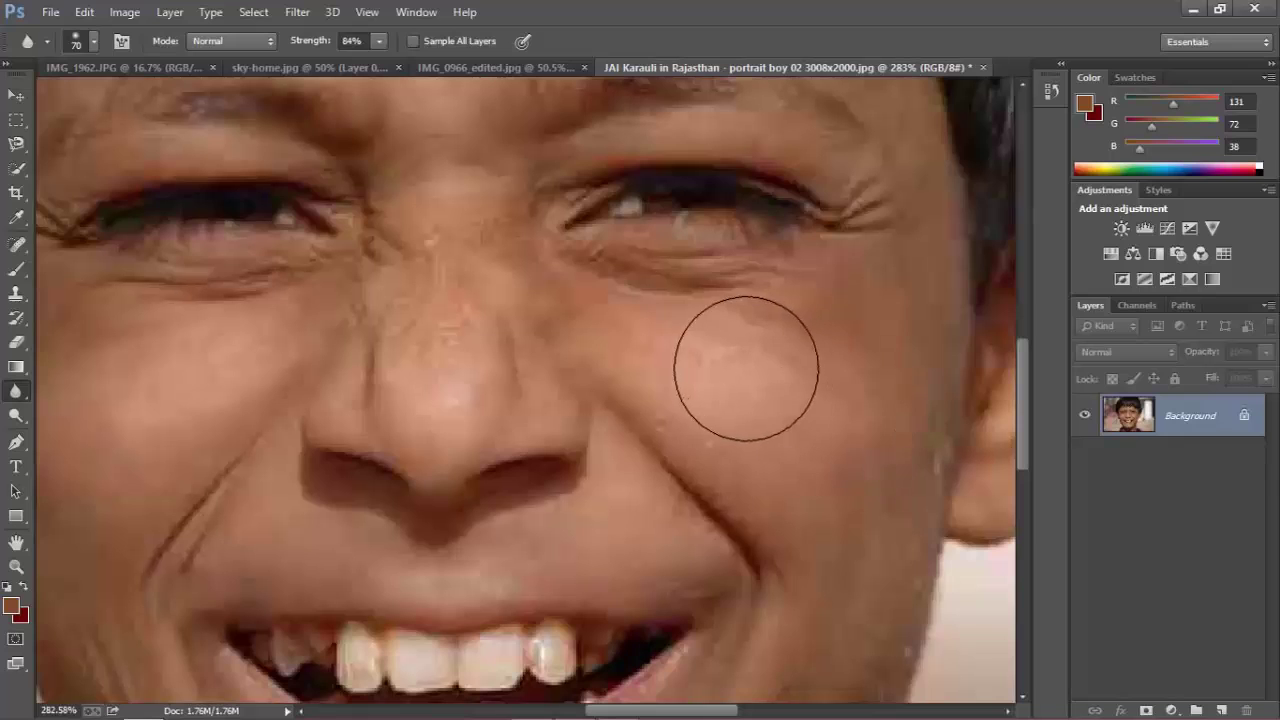
scroll(835, 485, "down", 3)
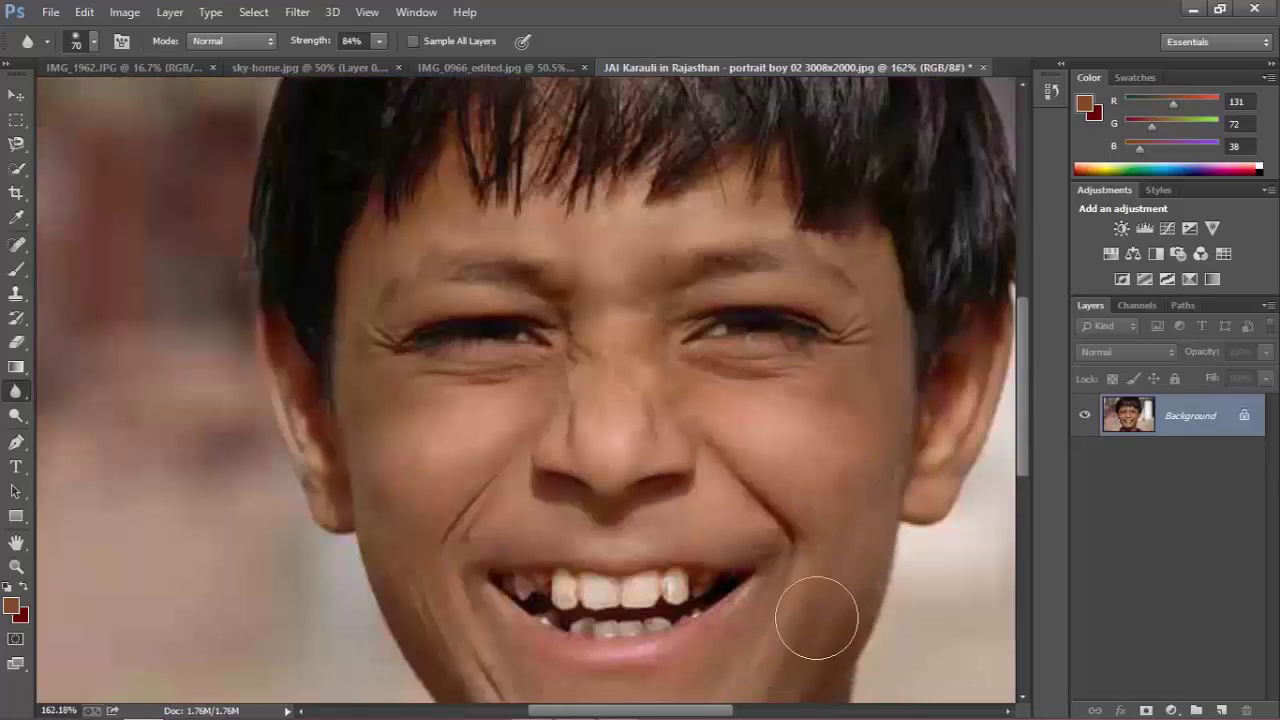
scroll(558, 391, "up", 3)
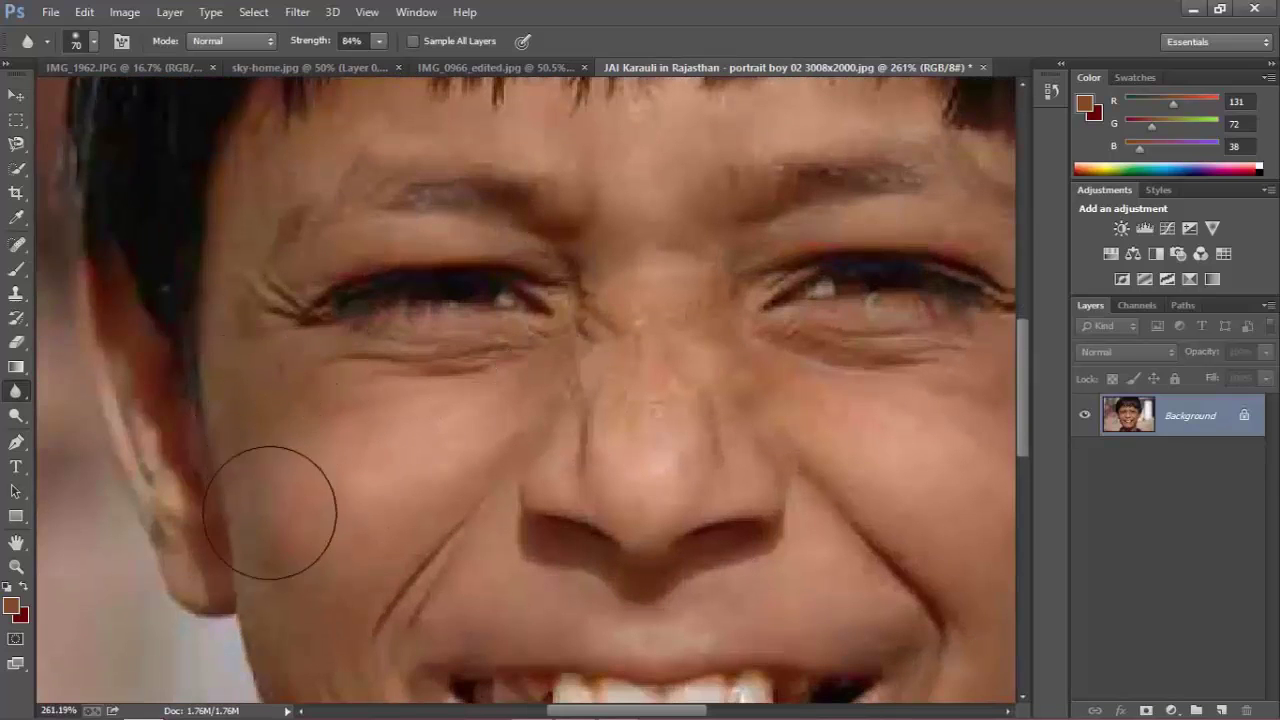
left_click_drag(1024, 367, 1024, 432)
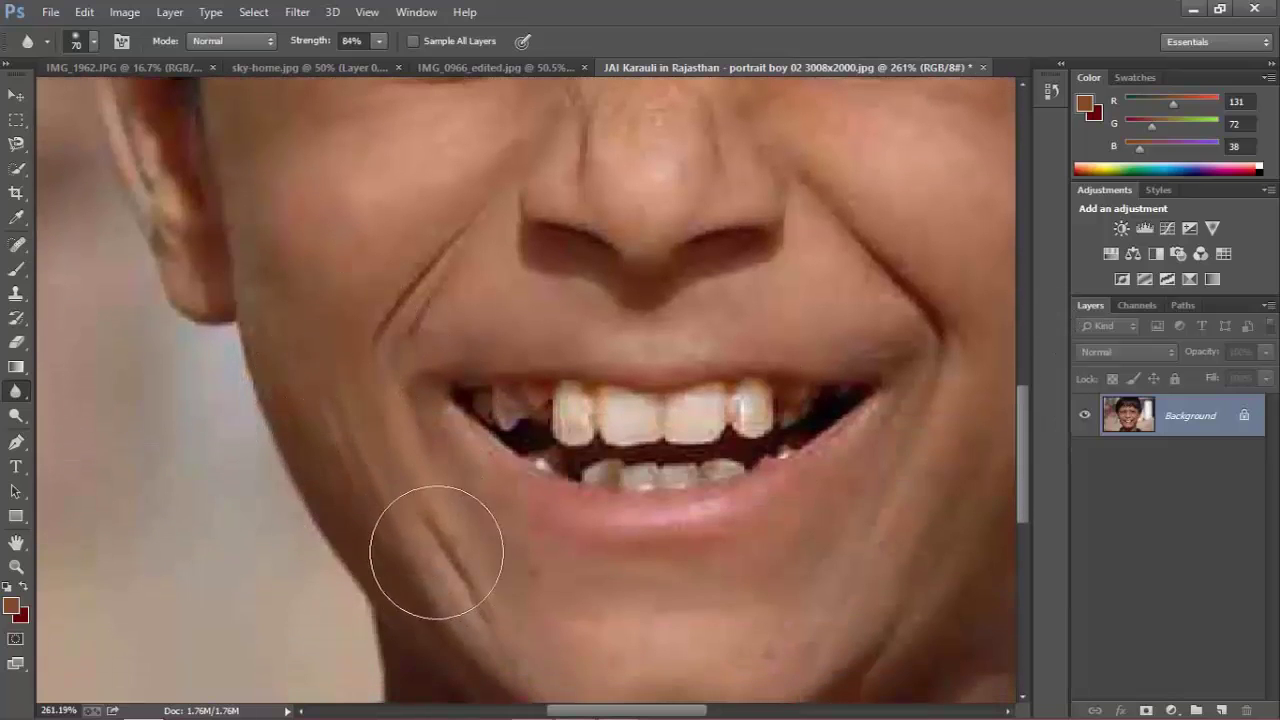
scroll(341, 334, "down", 2)
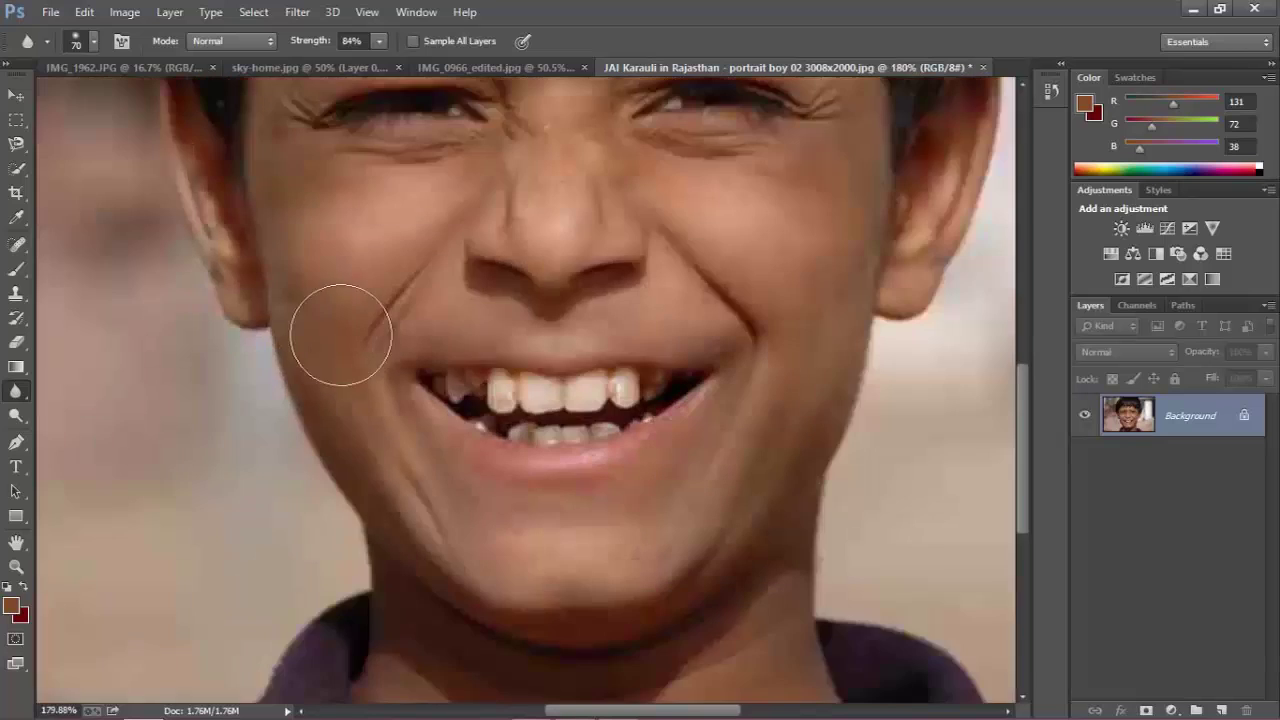
scroll(341, 334, "down", 2)
scroll(469, 484, "up", 2)
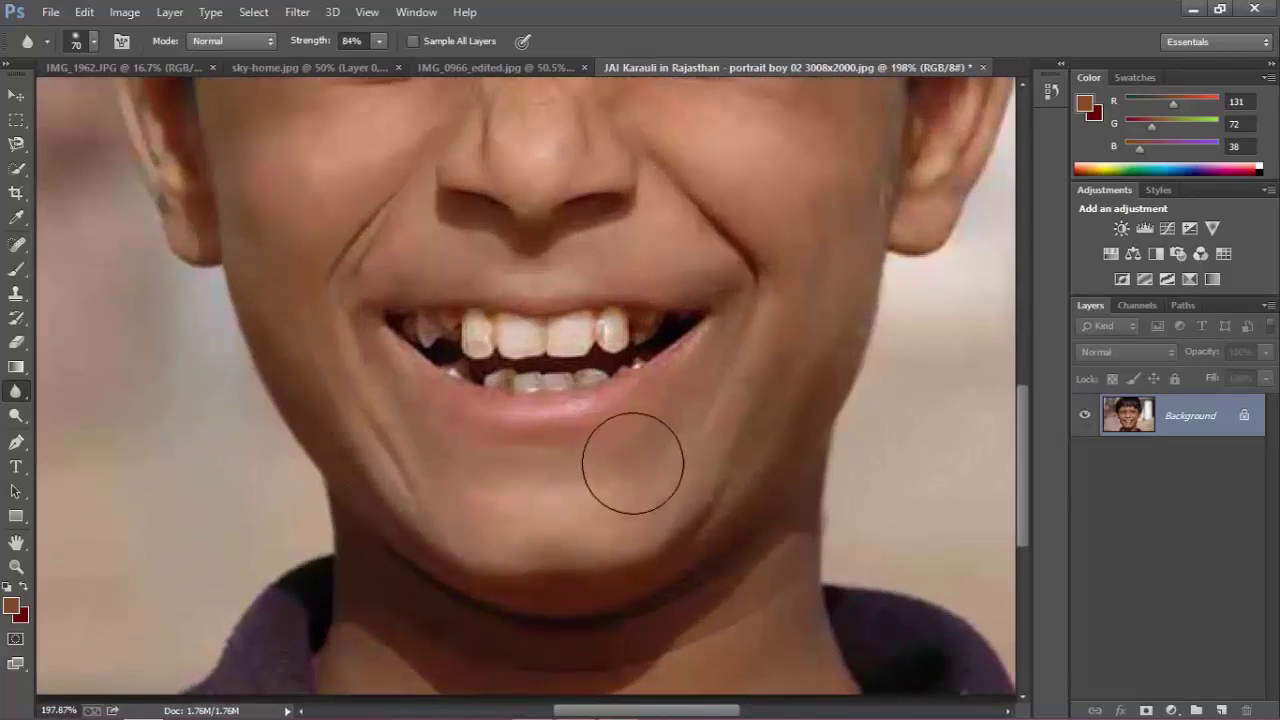
Reduce the blur brush to 40 and soften the skin around the mouth and chin.
key("bracketleft")
key("bracketleft")
key("bracketleft")
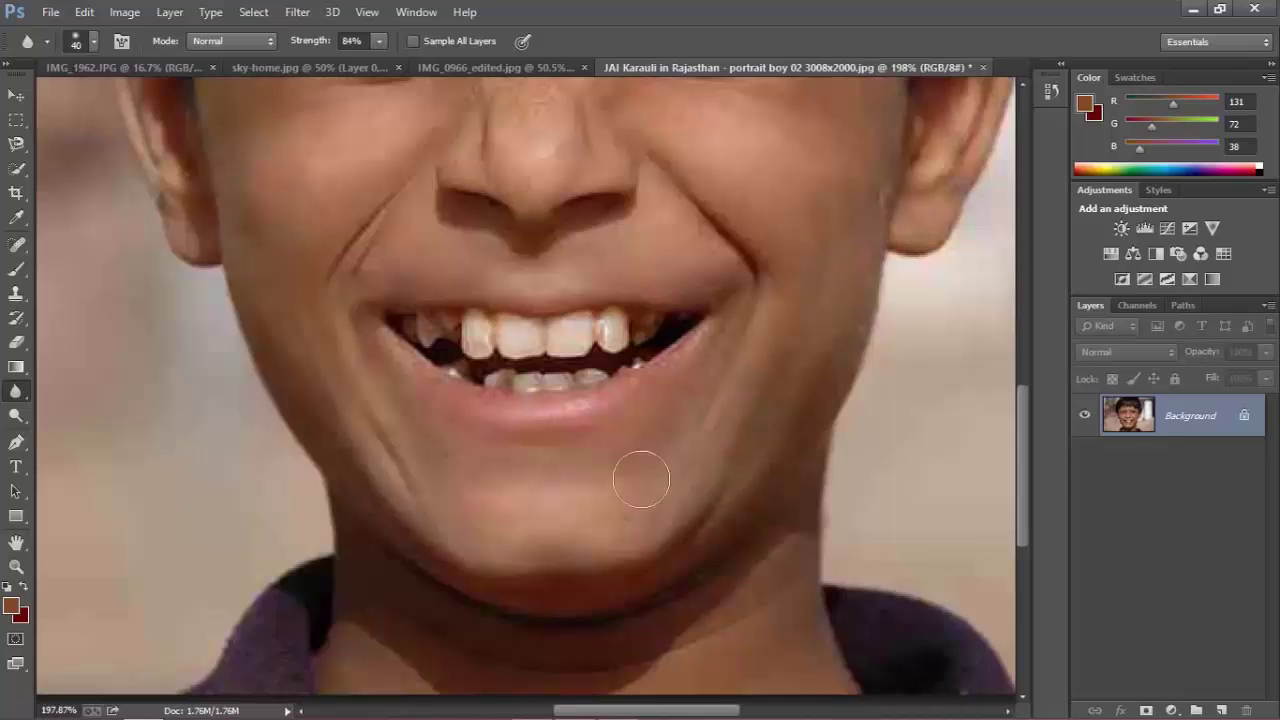
left_click_drag(1026, 459, 1026, 372)
scroll(548, 600, "up", 3)
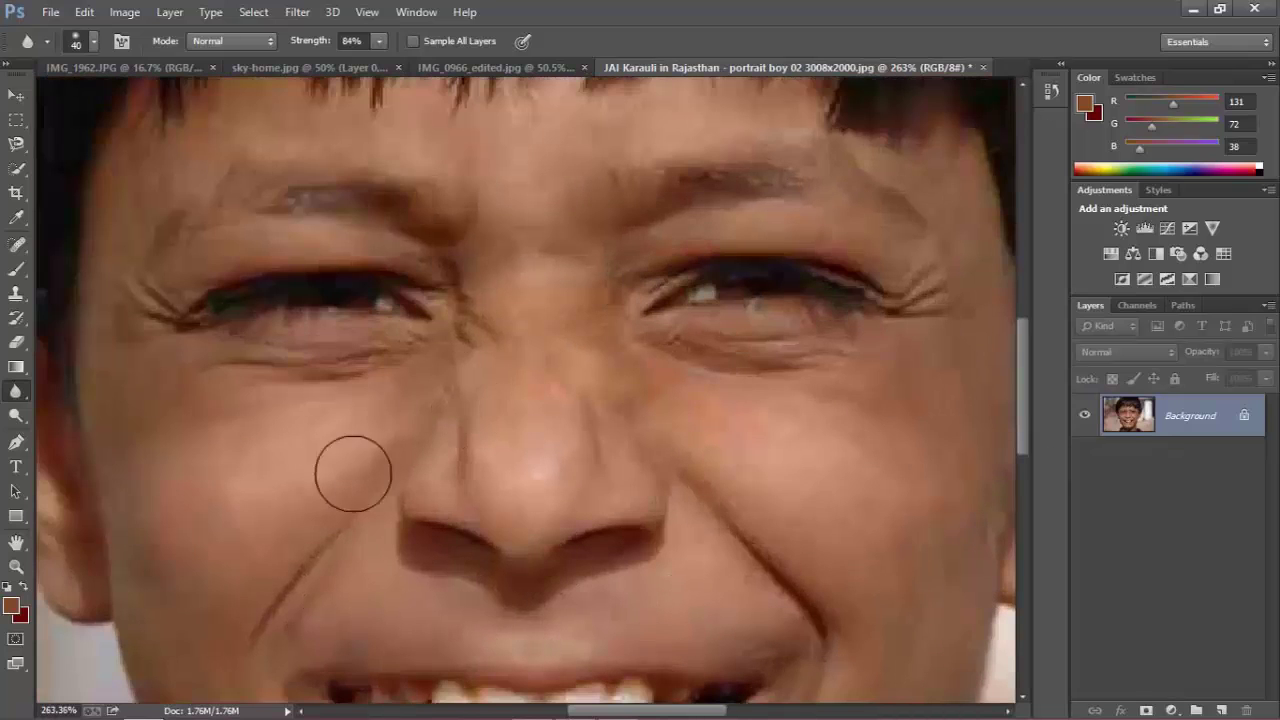
scroll(821, 405, "down", 1)
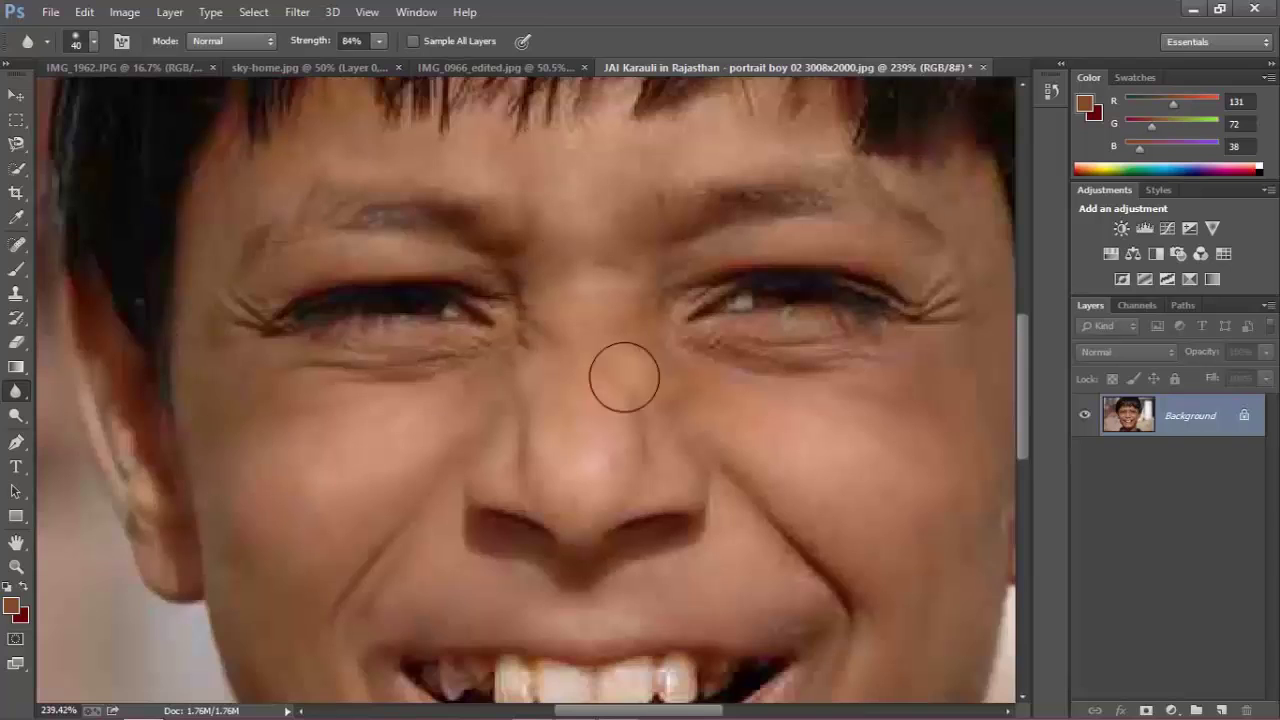
scroll(623, 377, "down", 2)
scroll(900, 385, "up", 2)
scroll(606, 671, "down", 4)
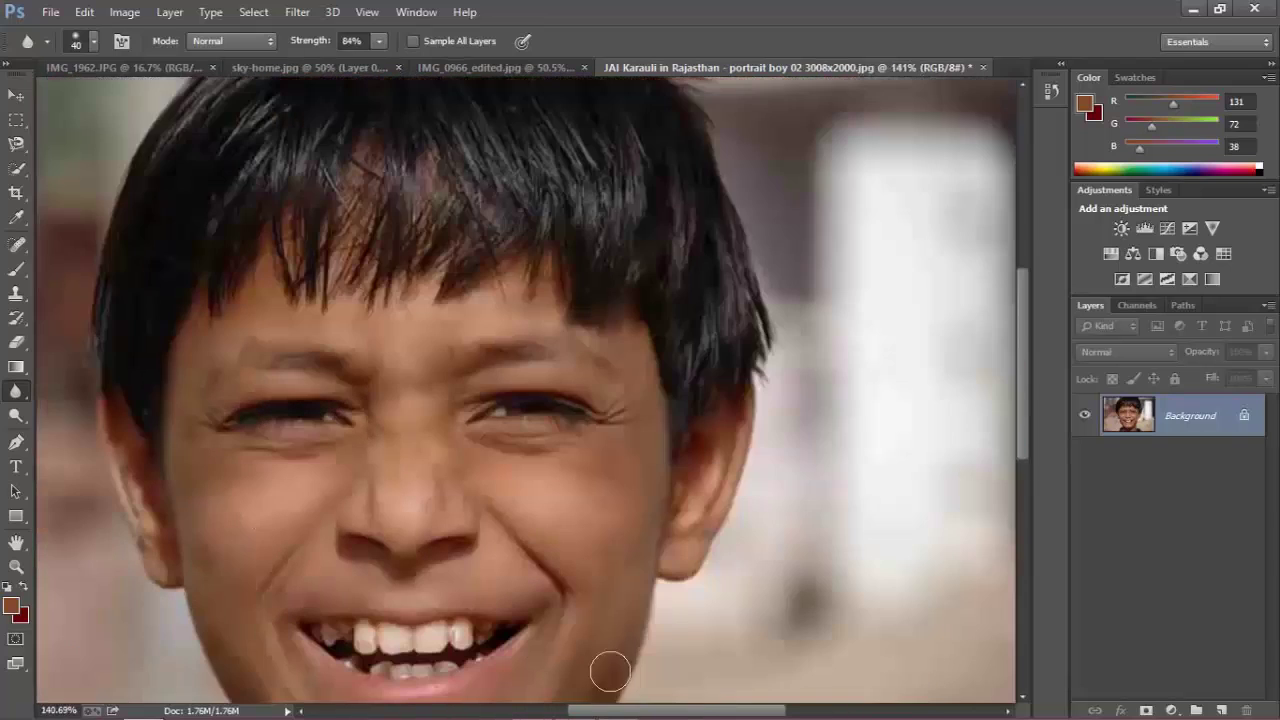
scroll(638, 374, "up", 4)
left_click_drag(641, 711, 590, 712)
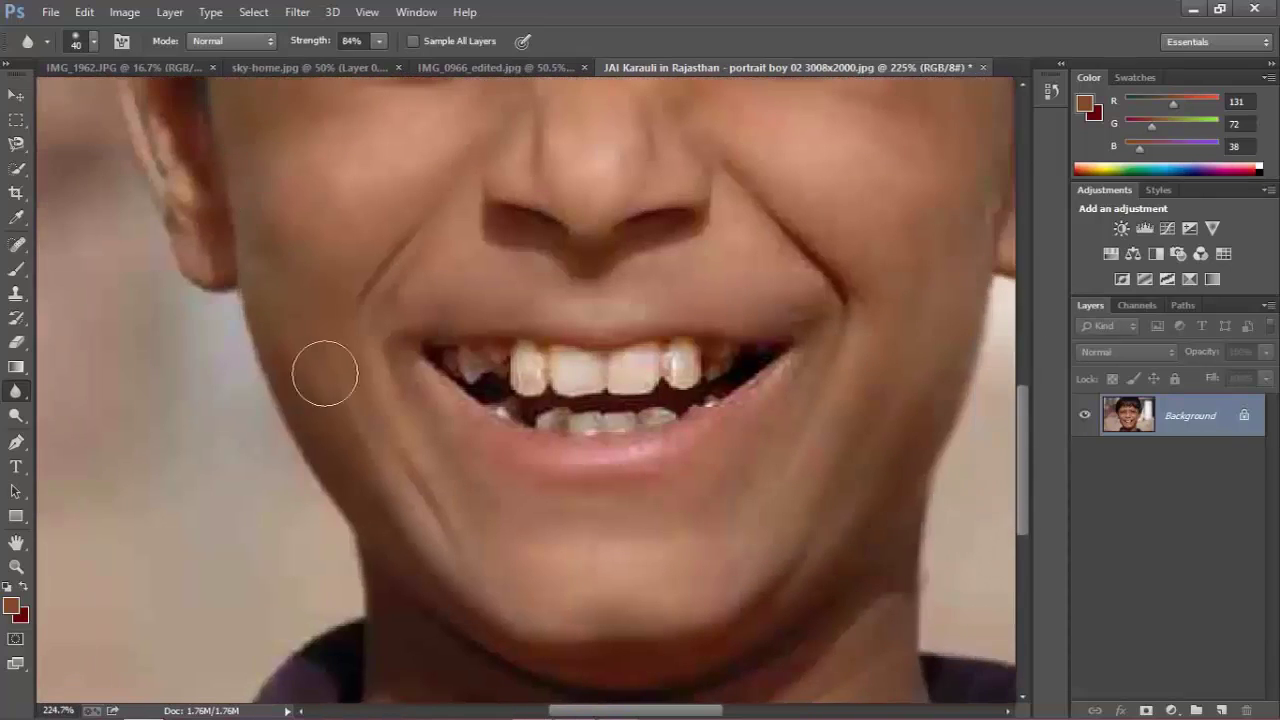
scroll(323, 515, "down", 2)
scroll(563, 491, "up", 3)
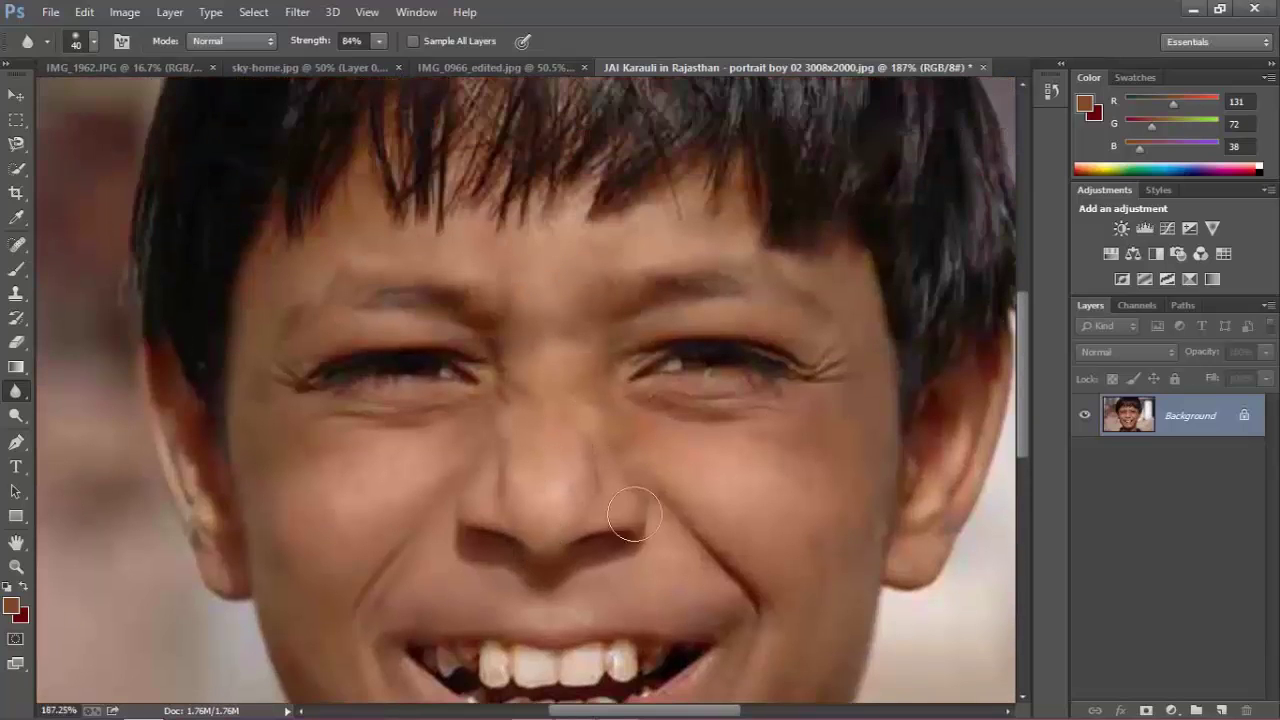
scroll(677, 437, "up", 1)
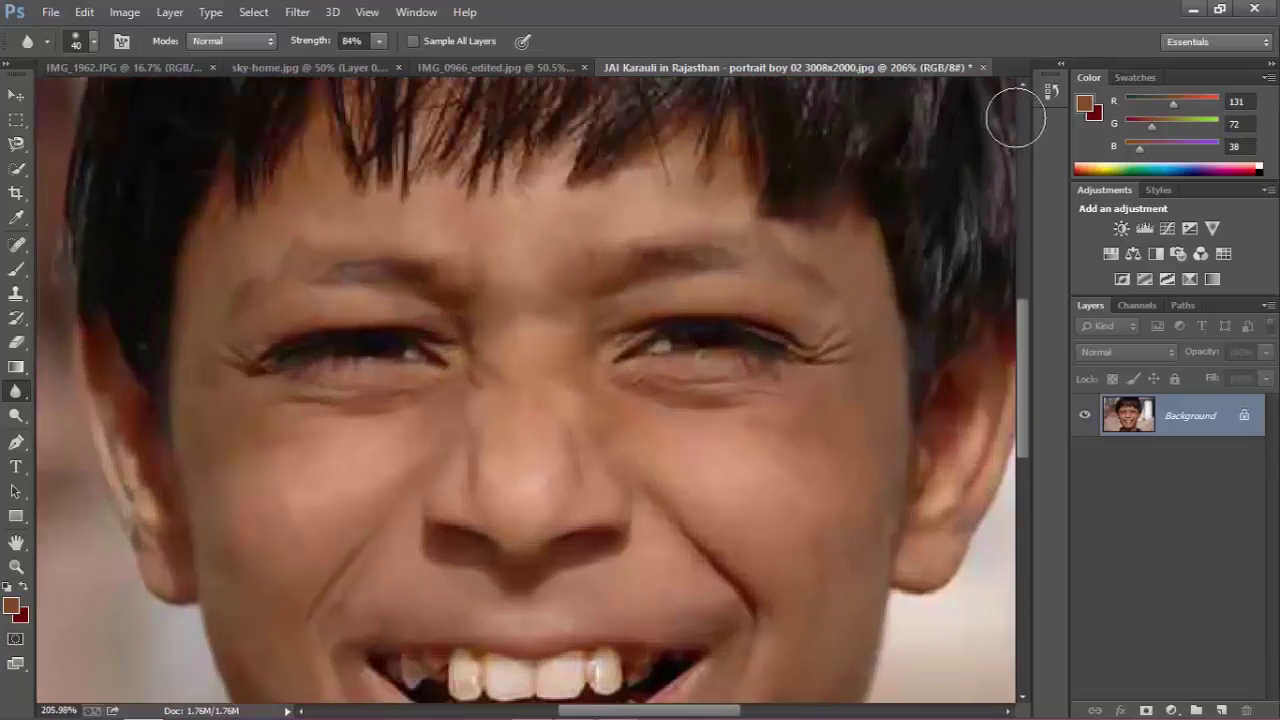
In History, view the original snapshot of the portrait, then return to the last Blur Tool state.
left_click(1049, 90)
left_click(950, 102)
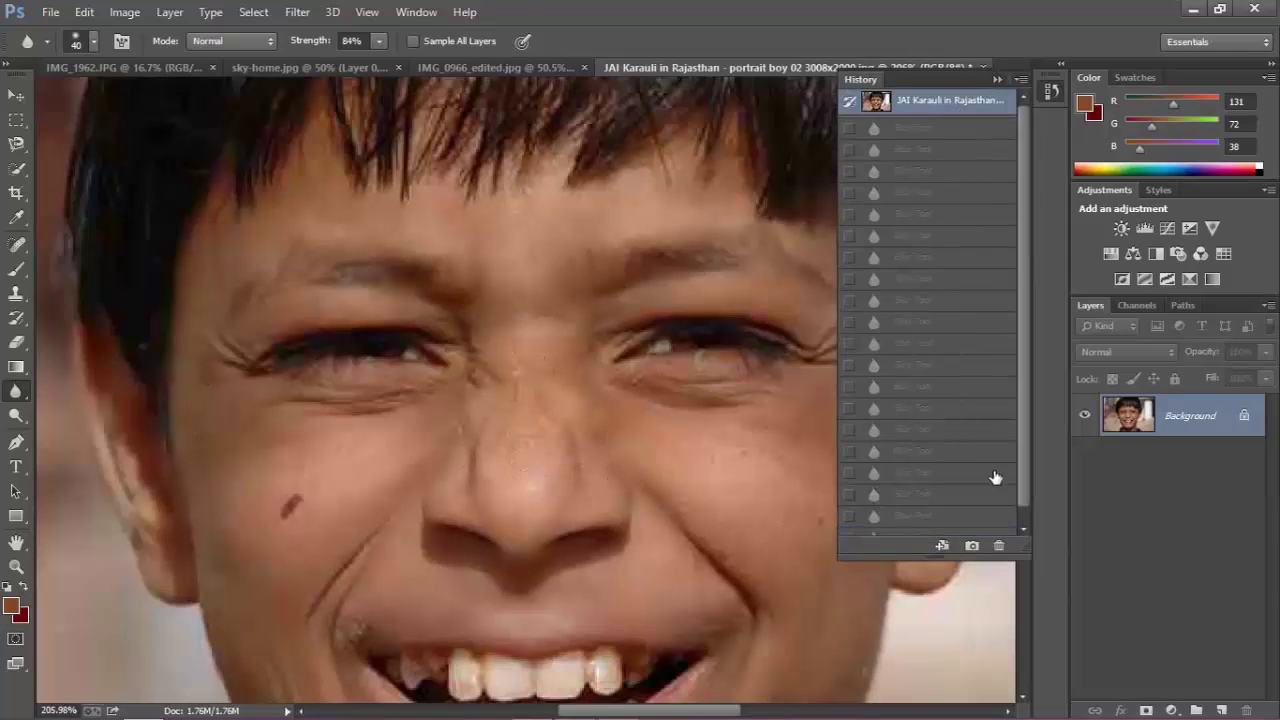
scroll(995, 477, "down", 1)
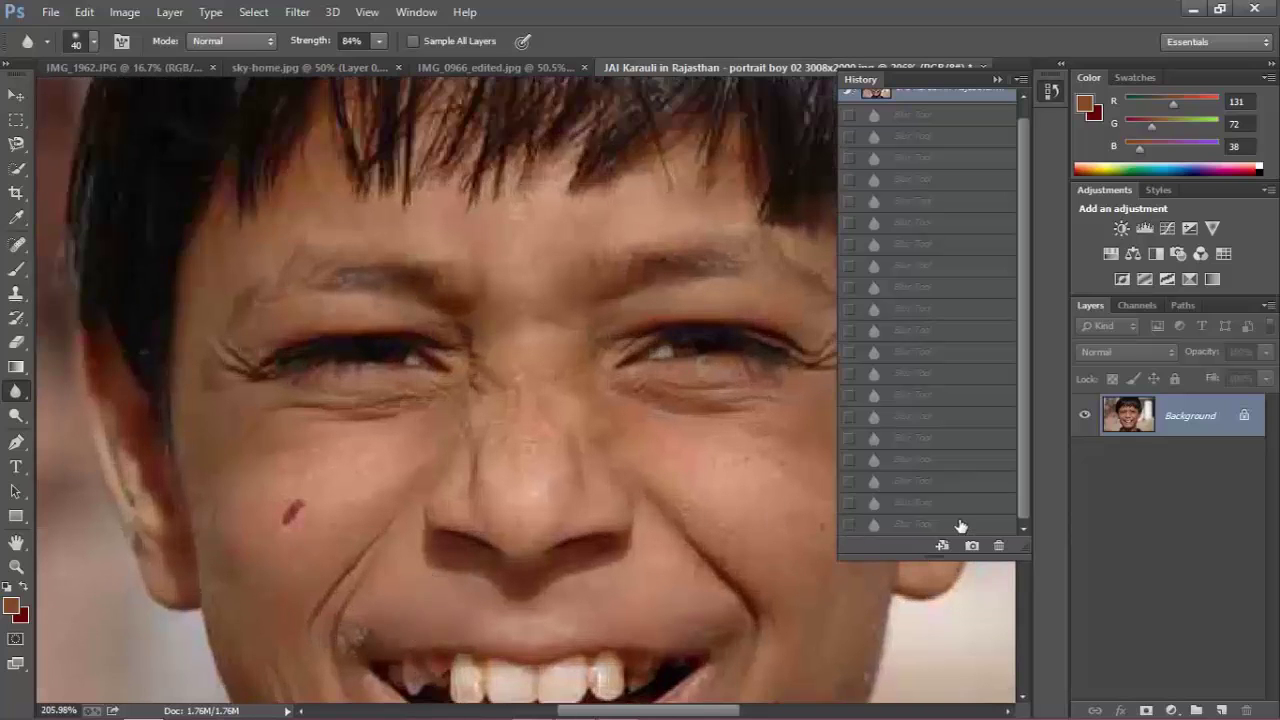
left_click(958, 524)
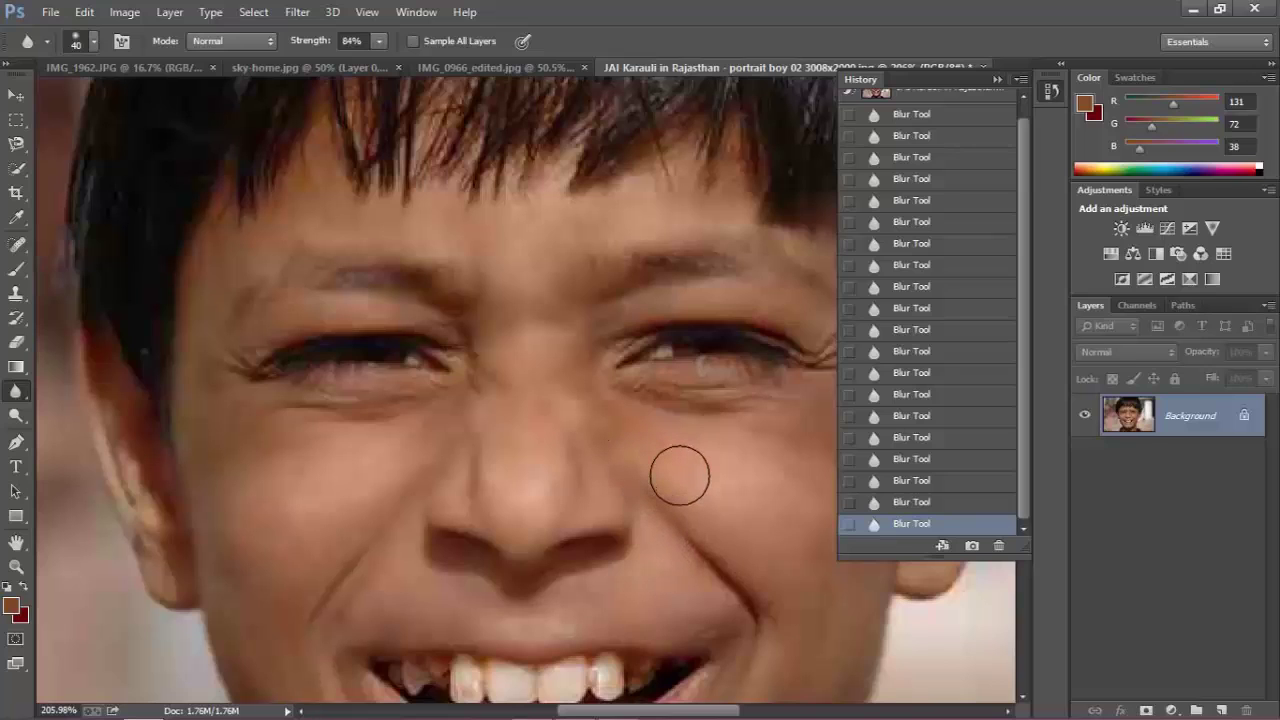
scroll(611, 360, "down", 3)
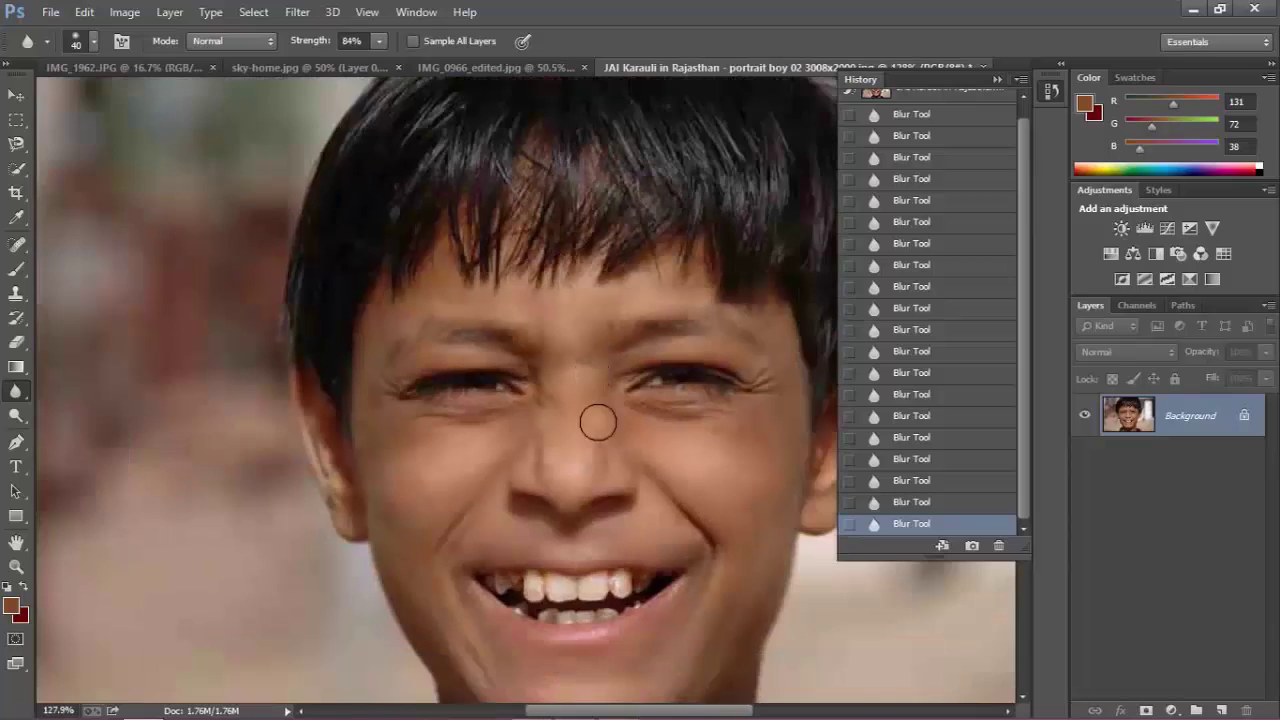
scroll(643, 486, "up", 2)
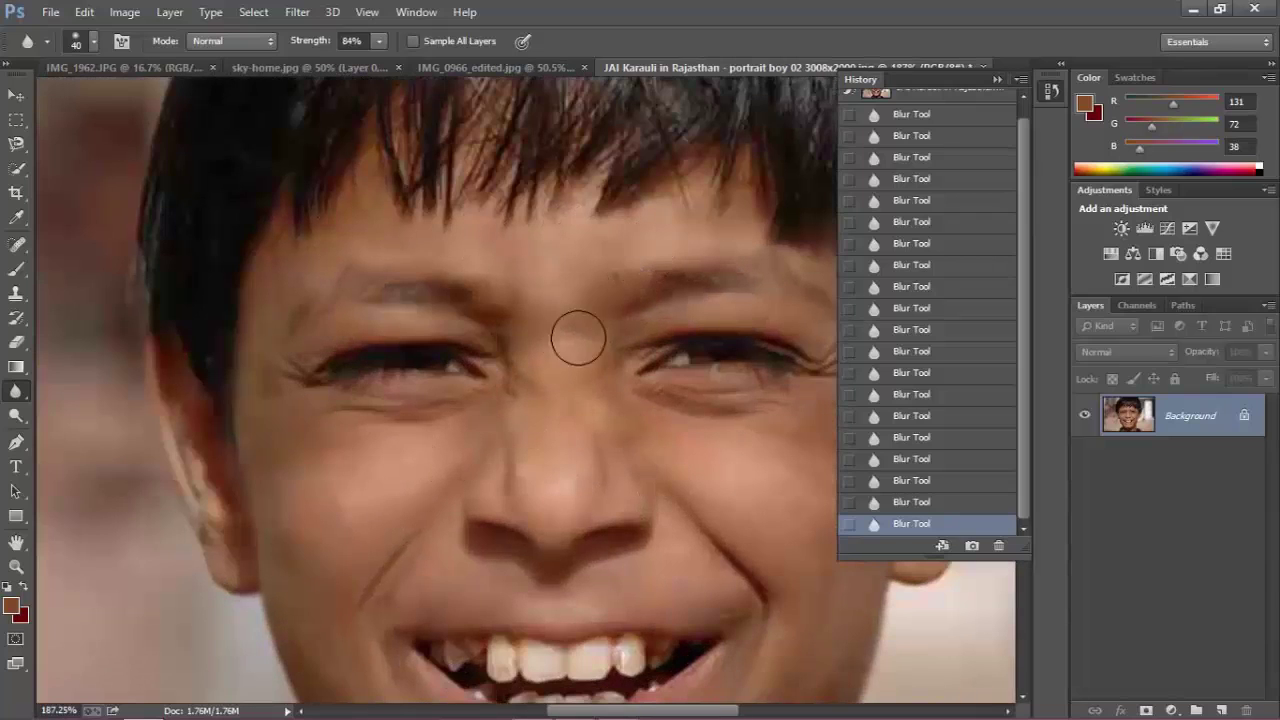
scroll(630, 480, "up", 2)
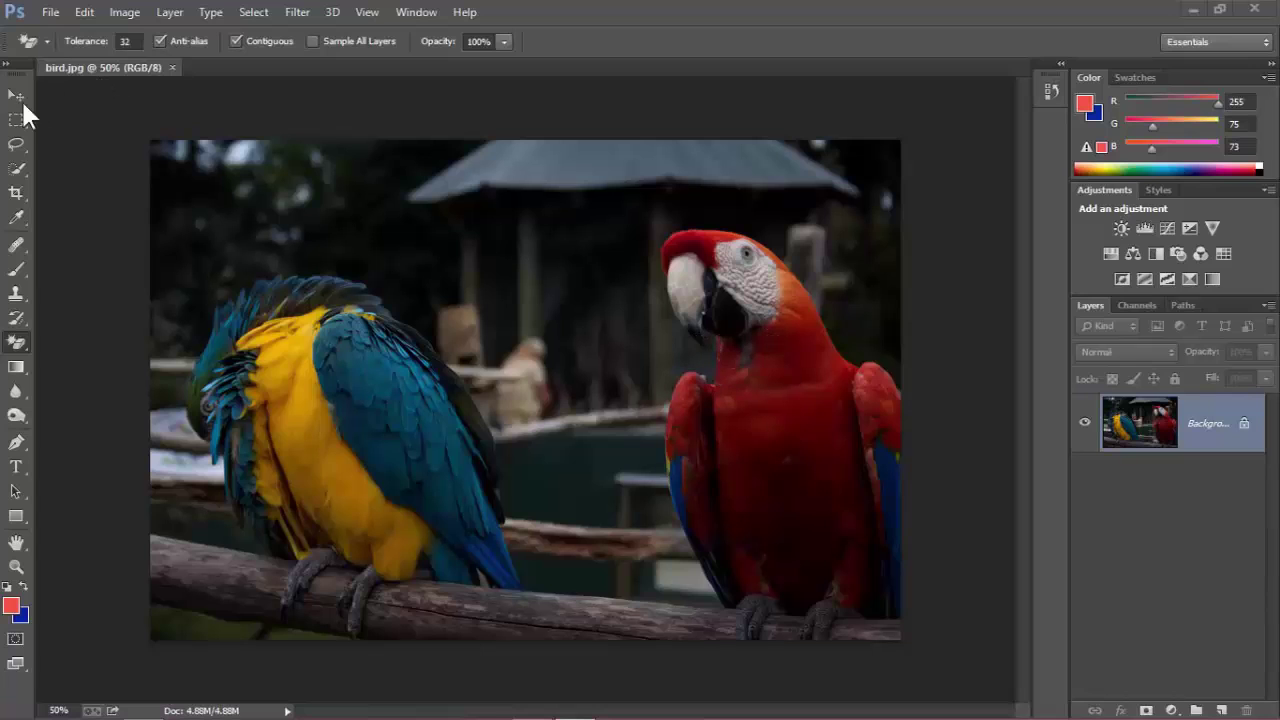
Convert bird.jpg's locked Background into Layer 0, test-moving it and undoing the move.
left_click(16, 96)
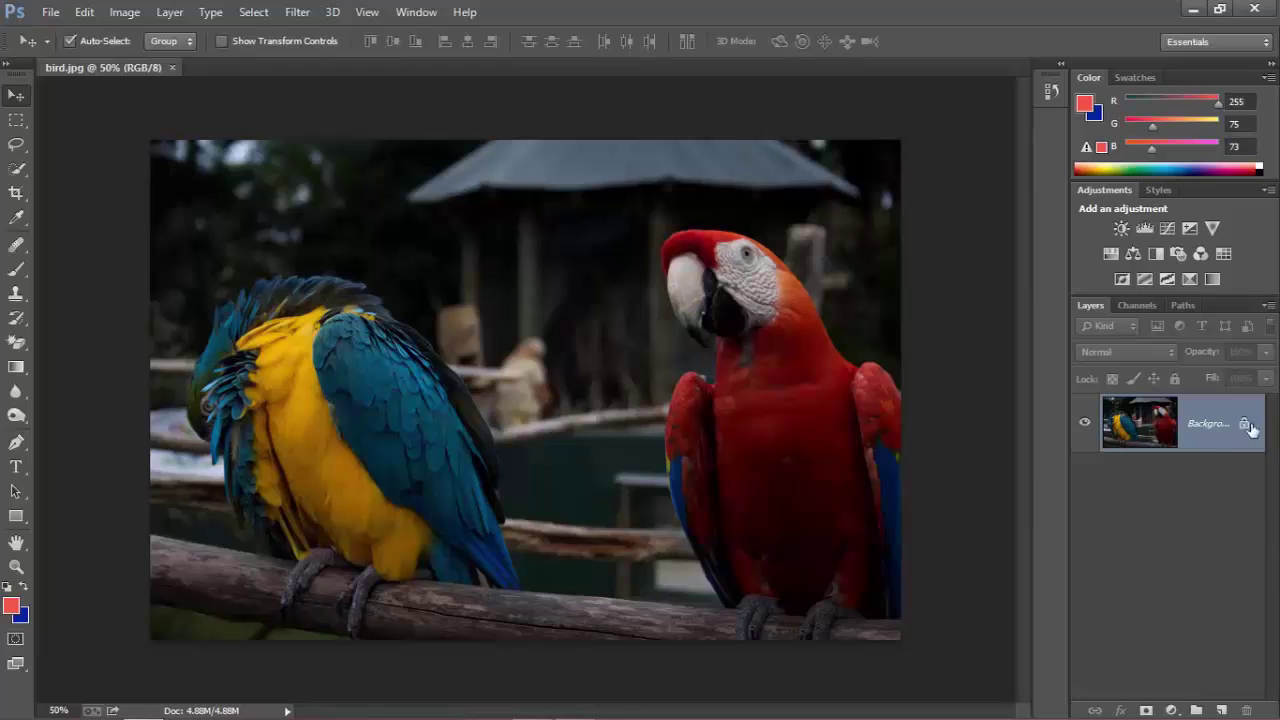
double_click(1203, 433)
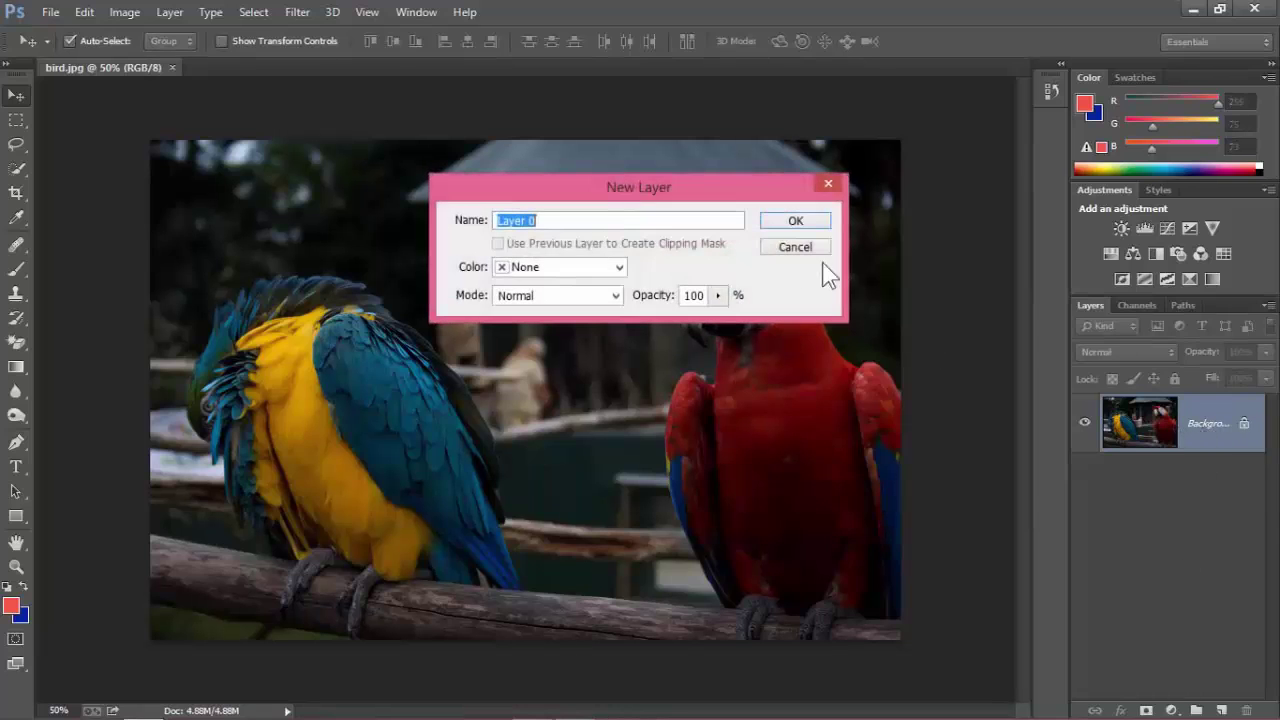
left_click(789, 222)
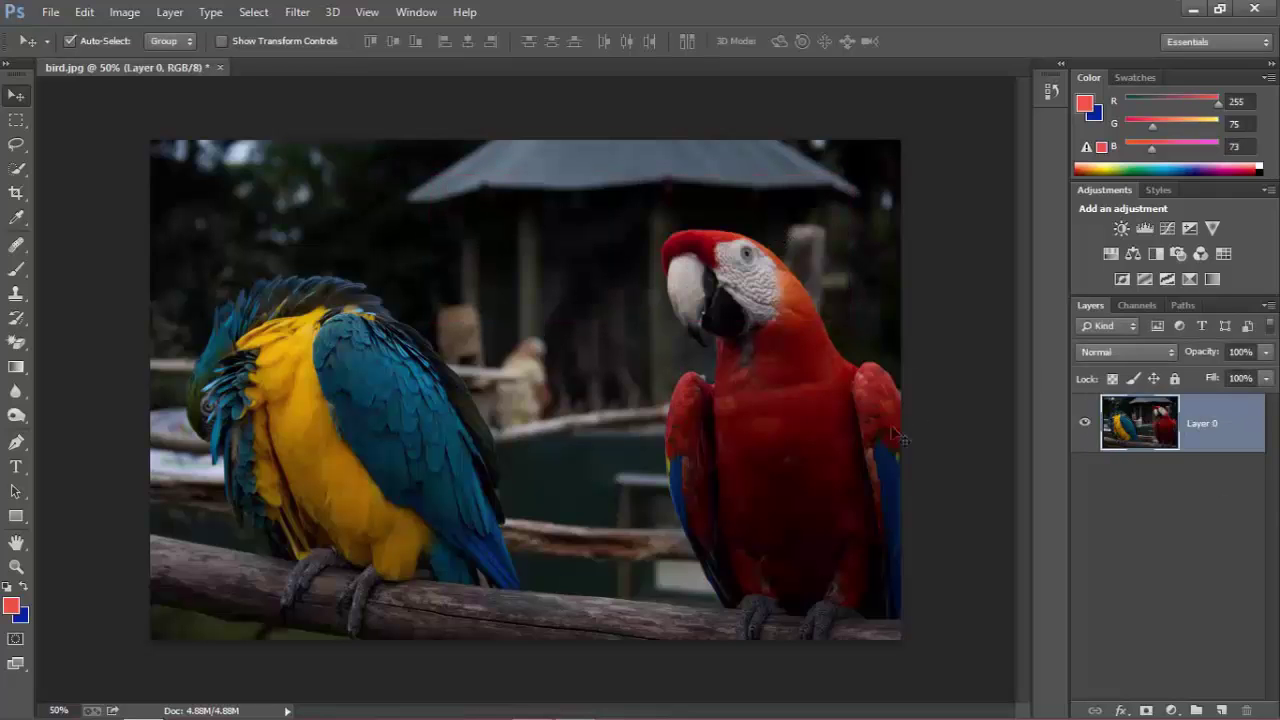
left_click_drag(702, 414, 660, 310)
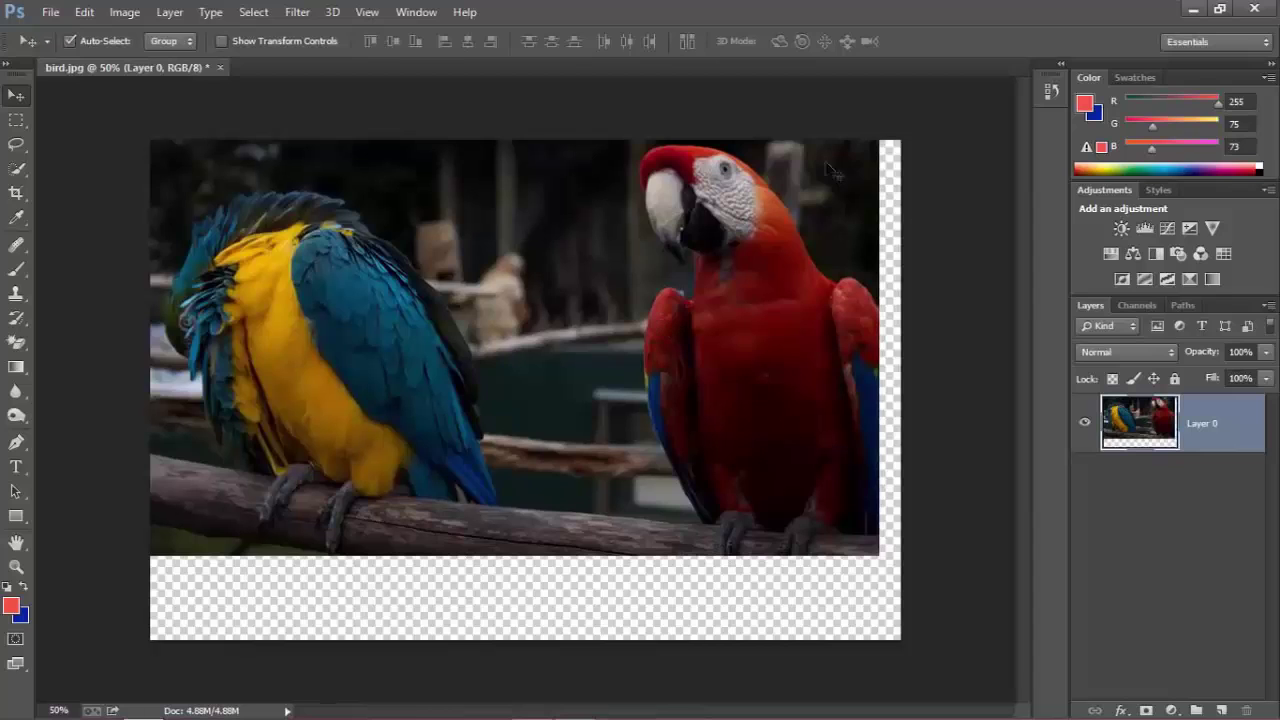
key("ctrl+z")
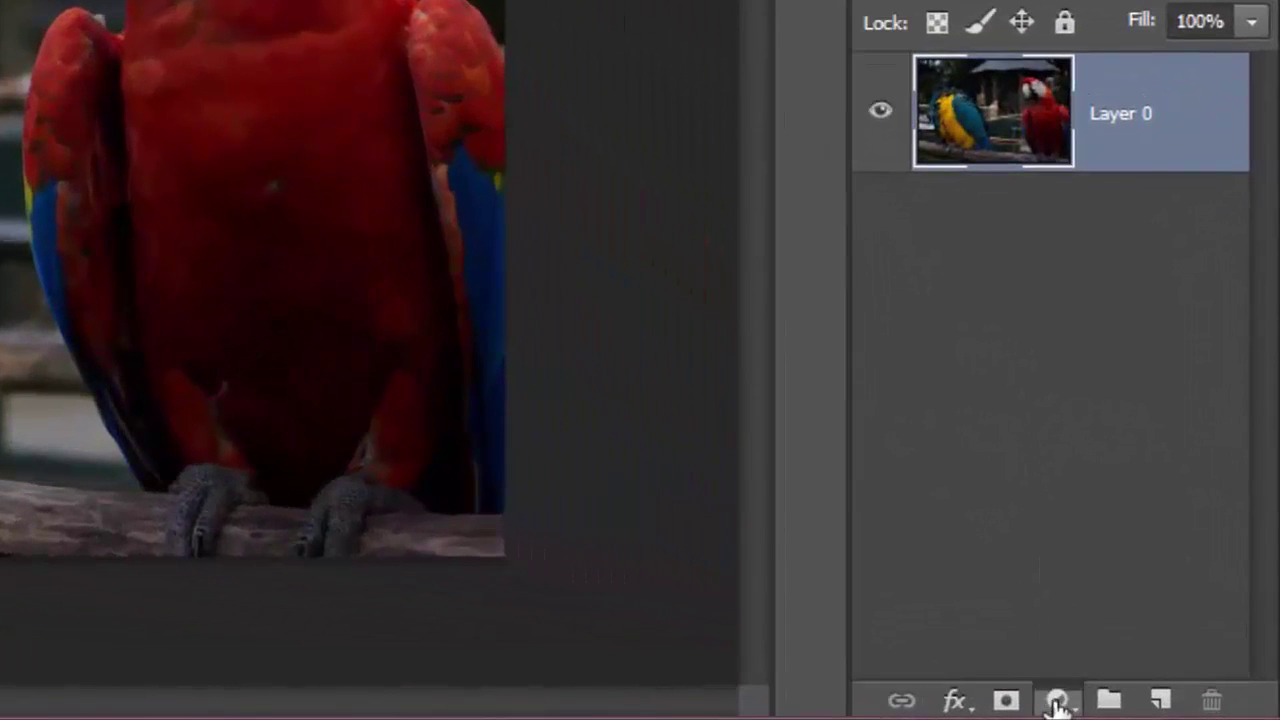
Add a Levels adjustment layer with white input near 128, toggle it to compare, and close Properties.
left_click(1057, 702)
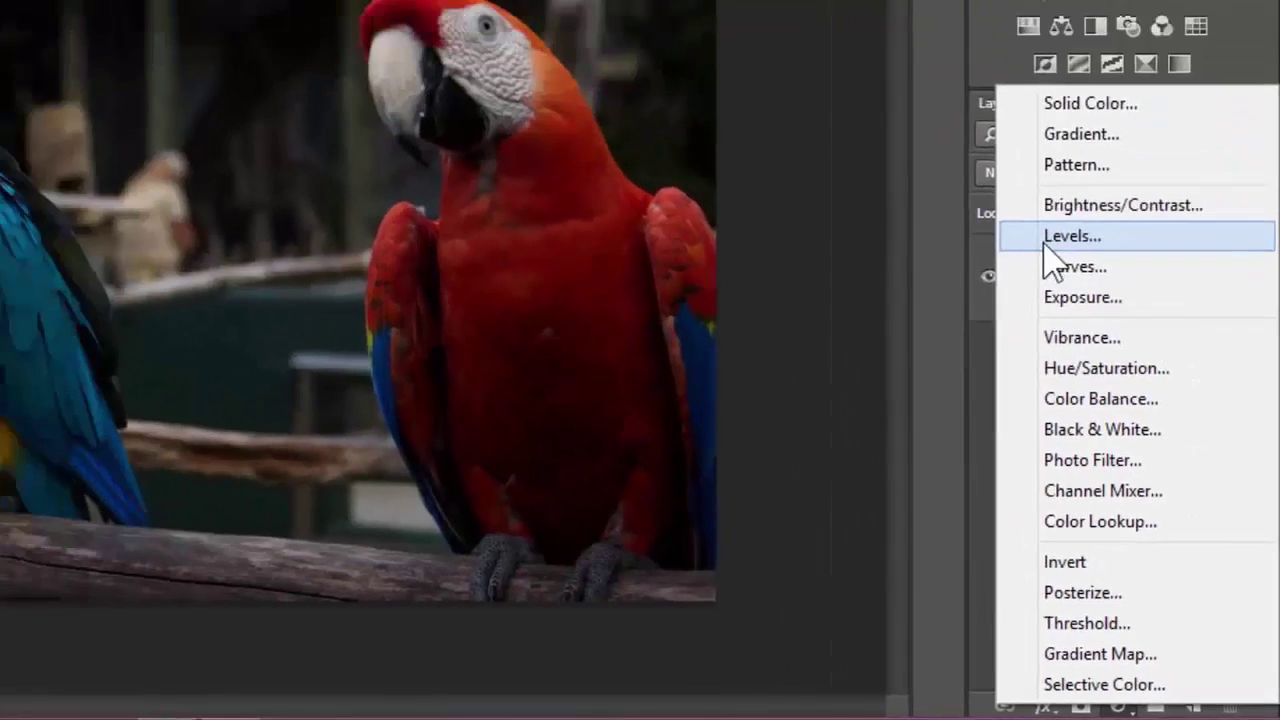
left_click(995, 62)
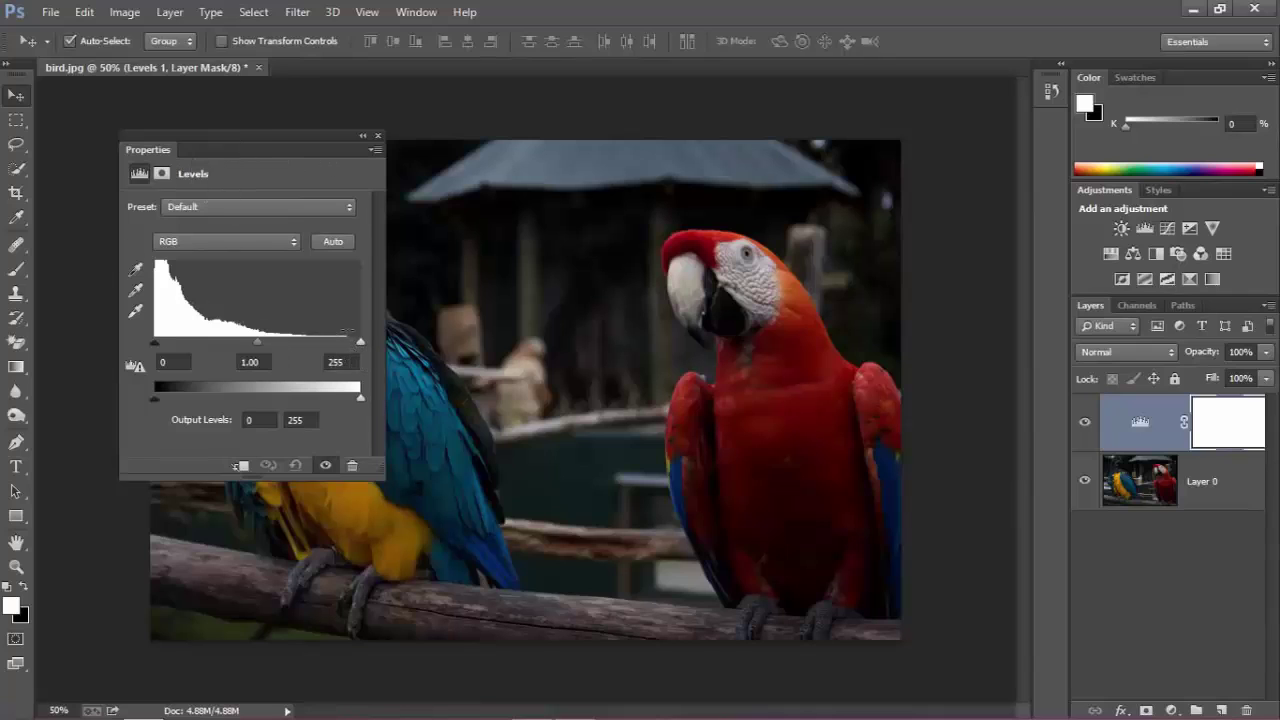
left_click_drag(356, 342, 202, 343)
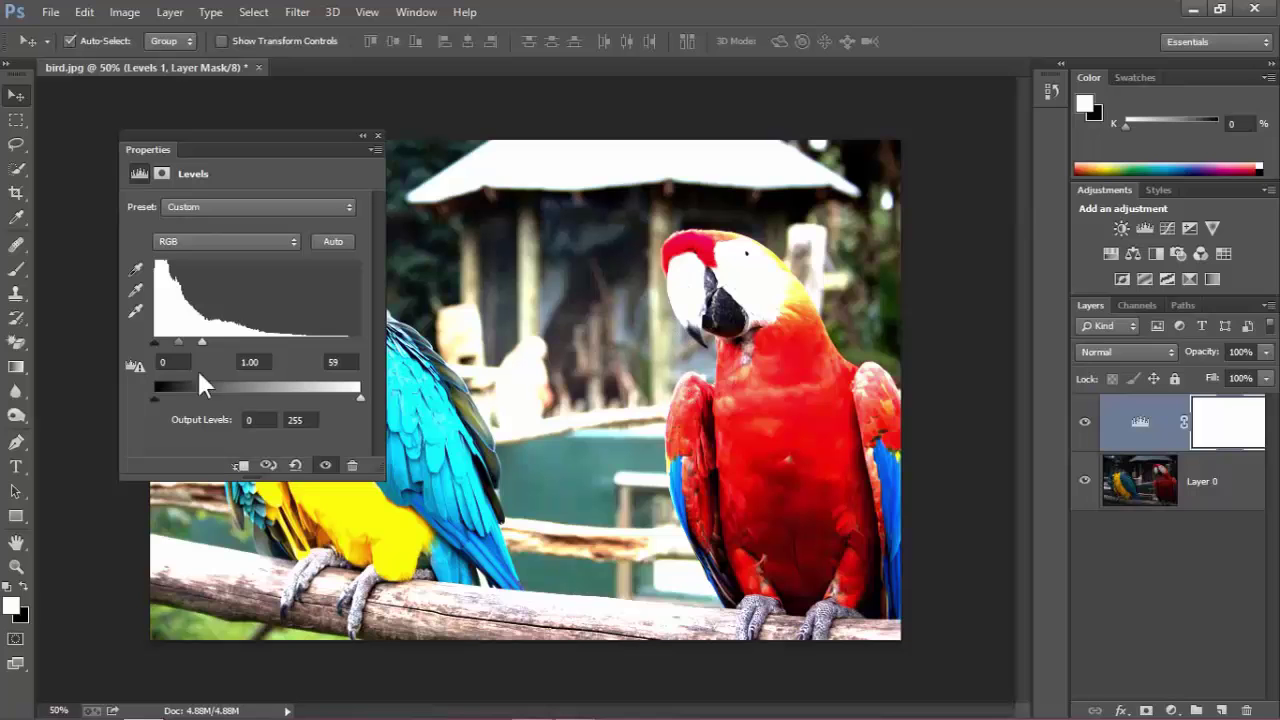
left_click_drag(204, 343, 253, 343)
left_click_drag(243, 150, 398, 248)
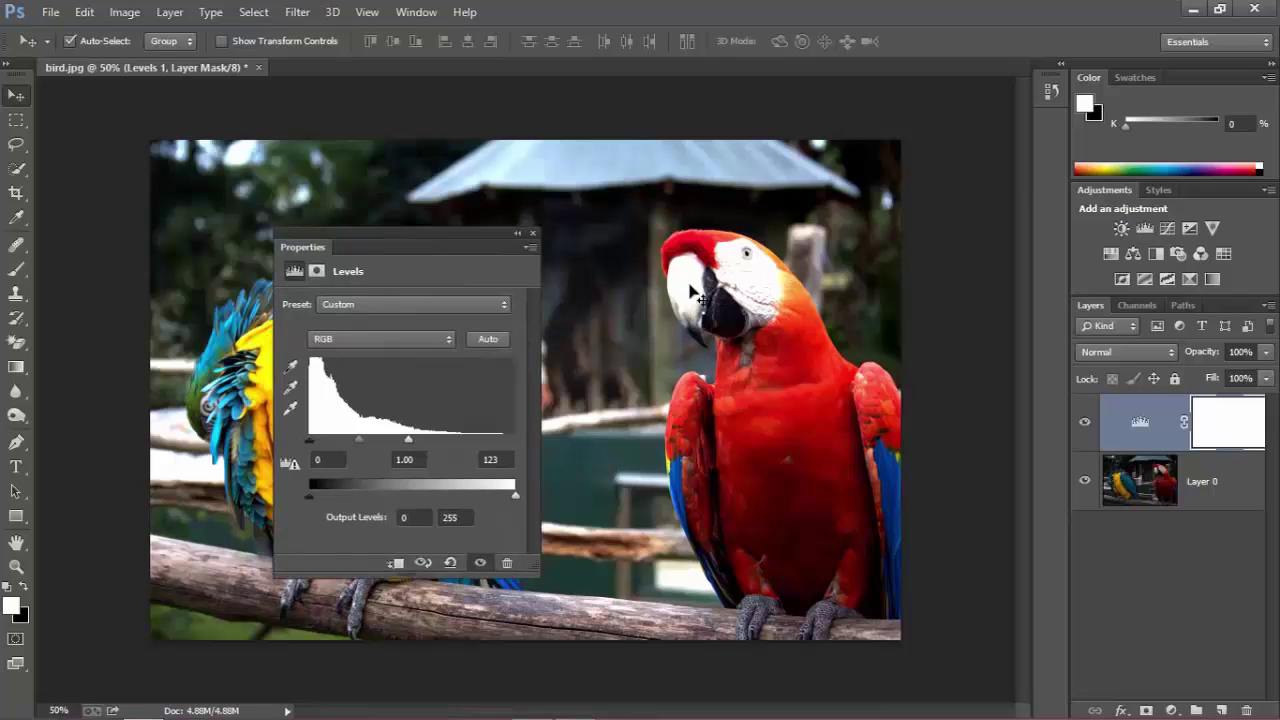
left_click_drag(408, 438, 410, 438)
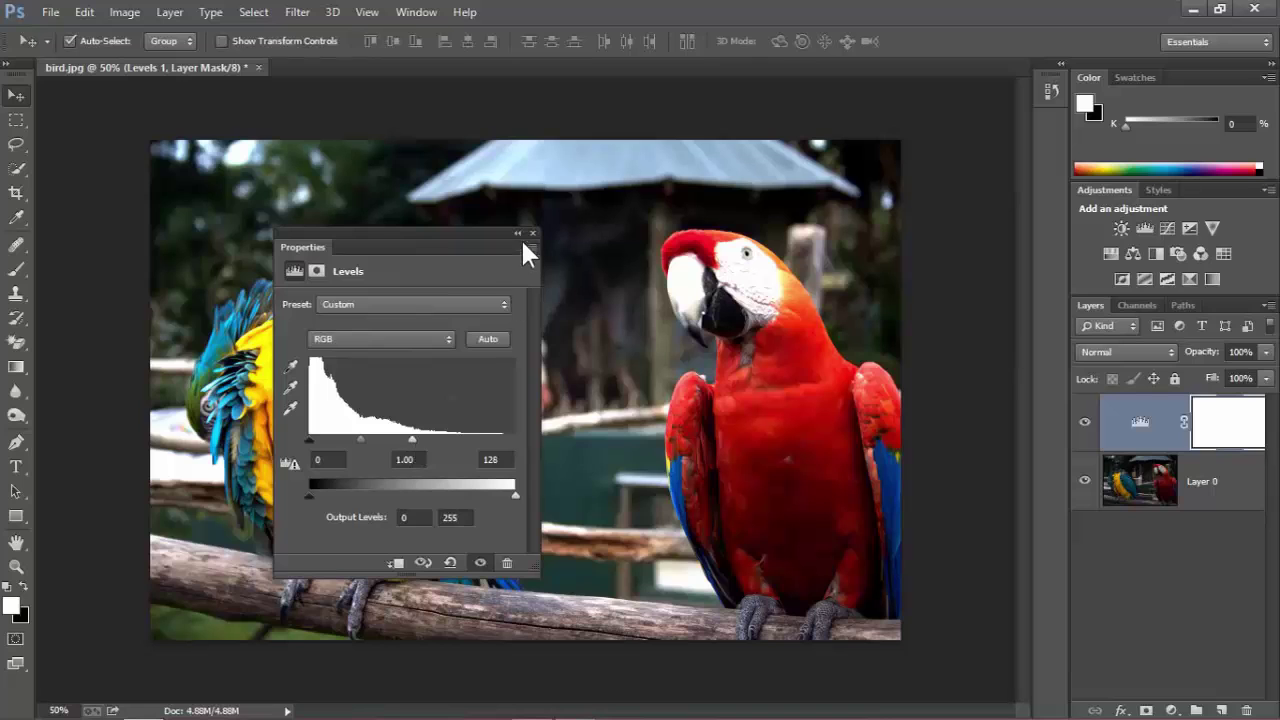
left_click(478, 565)
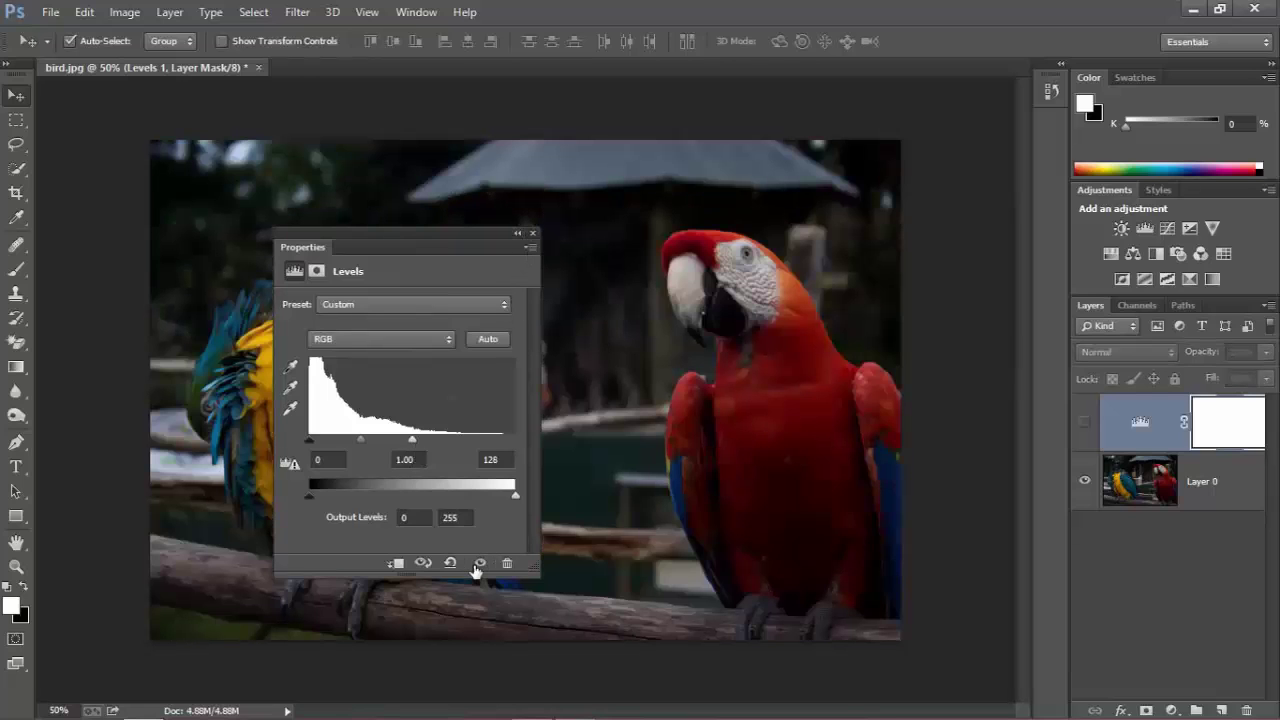
left_click(478, 565)
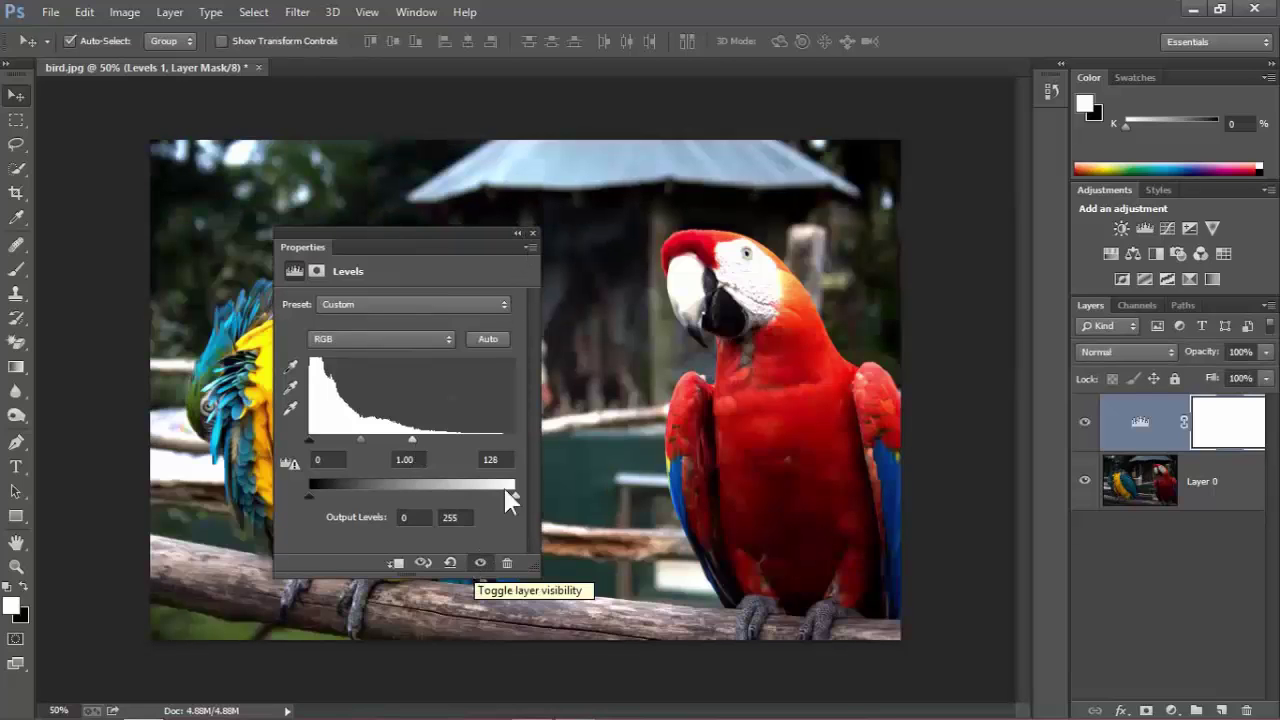
left_click(531, 232)
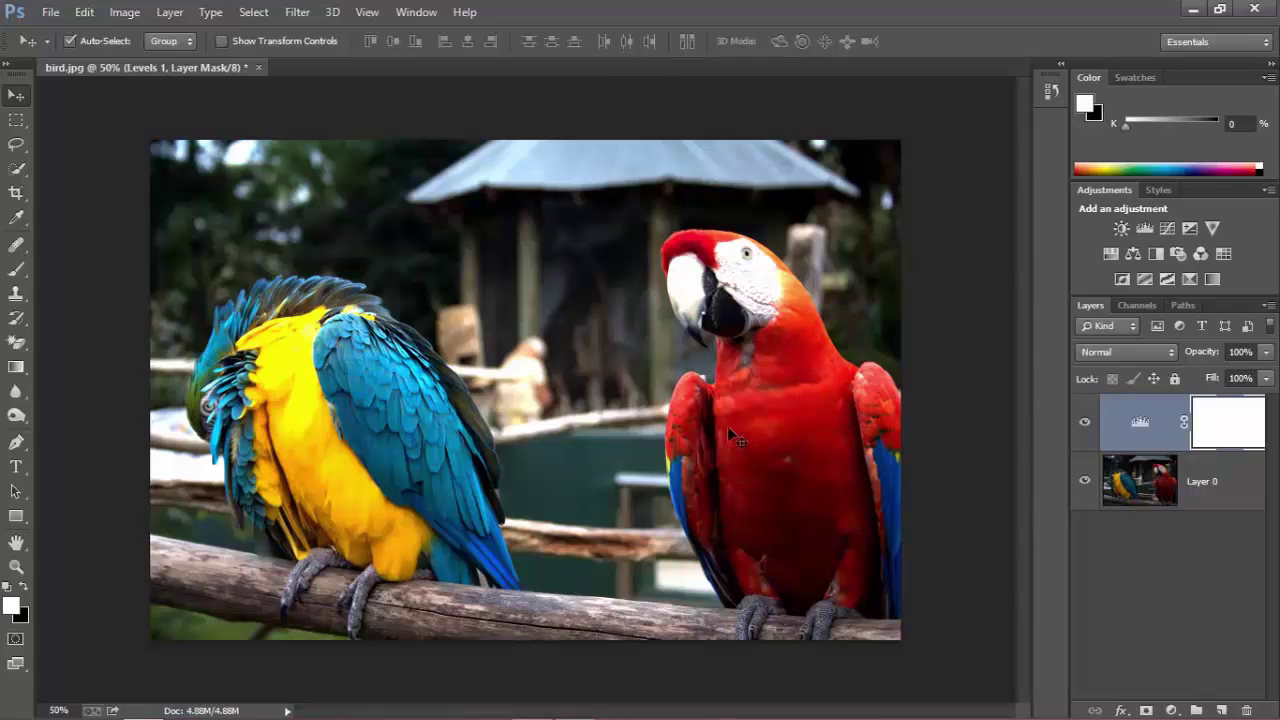
Brush a trial Quick Selection over the red macaw's body, head and beak.
left_click(20, 168)
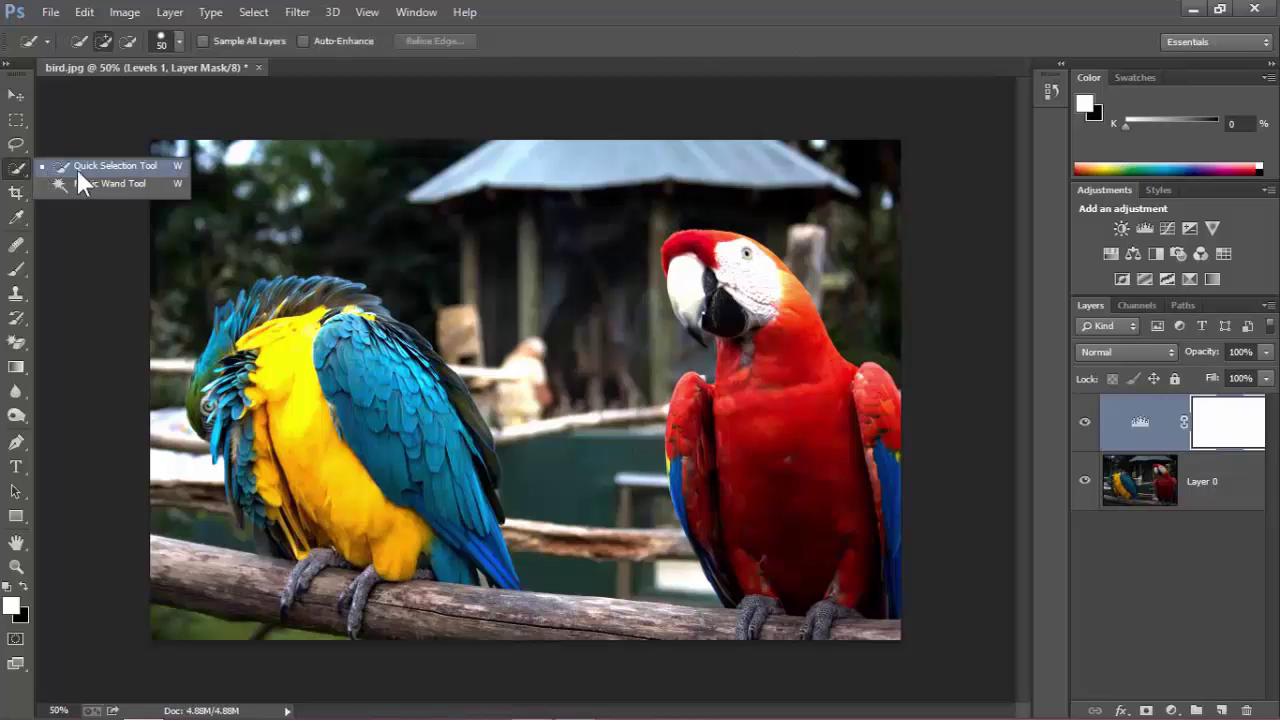
left_click(80, 167)
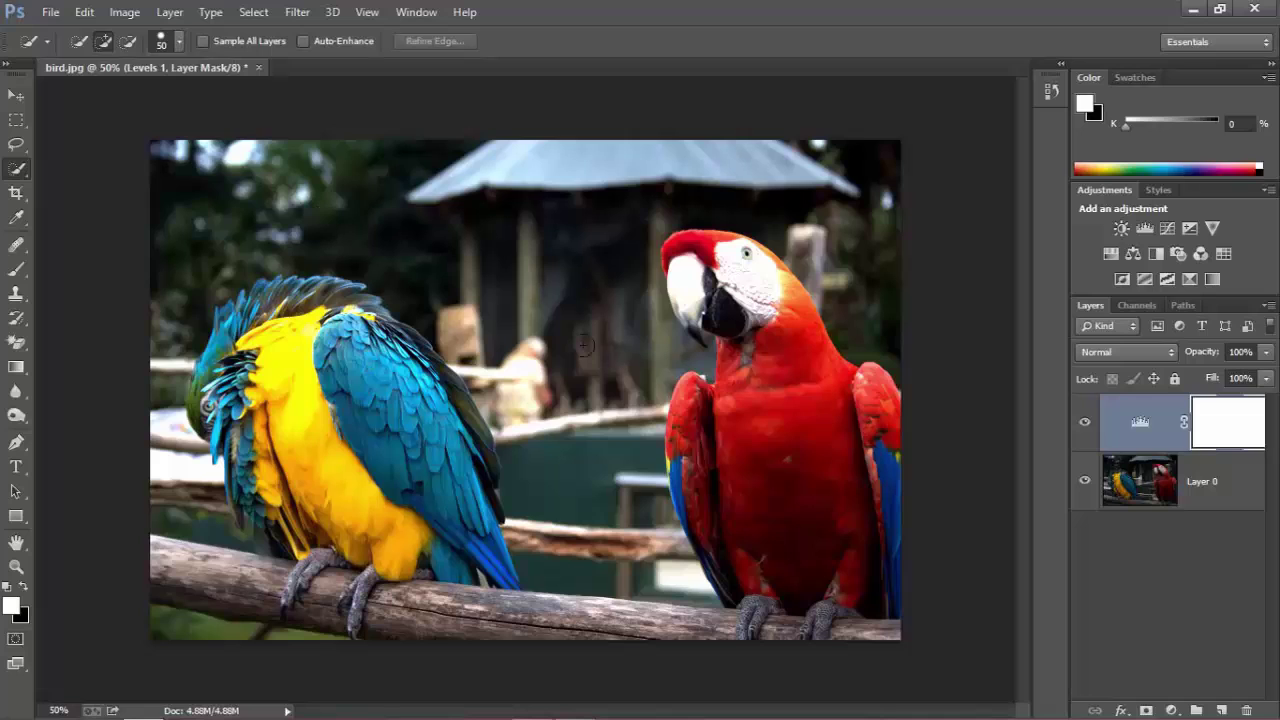
left_click_drag(780, 494, 777, 417)
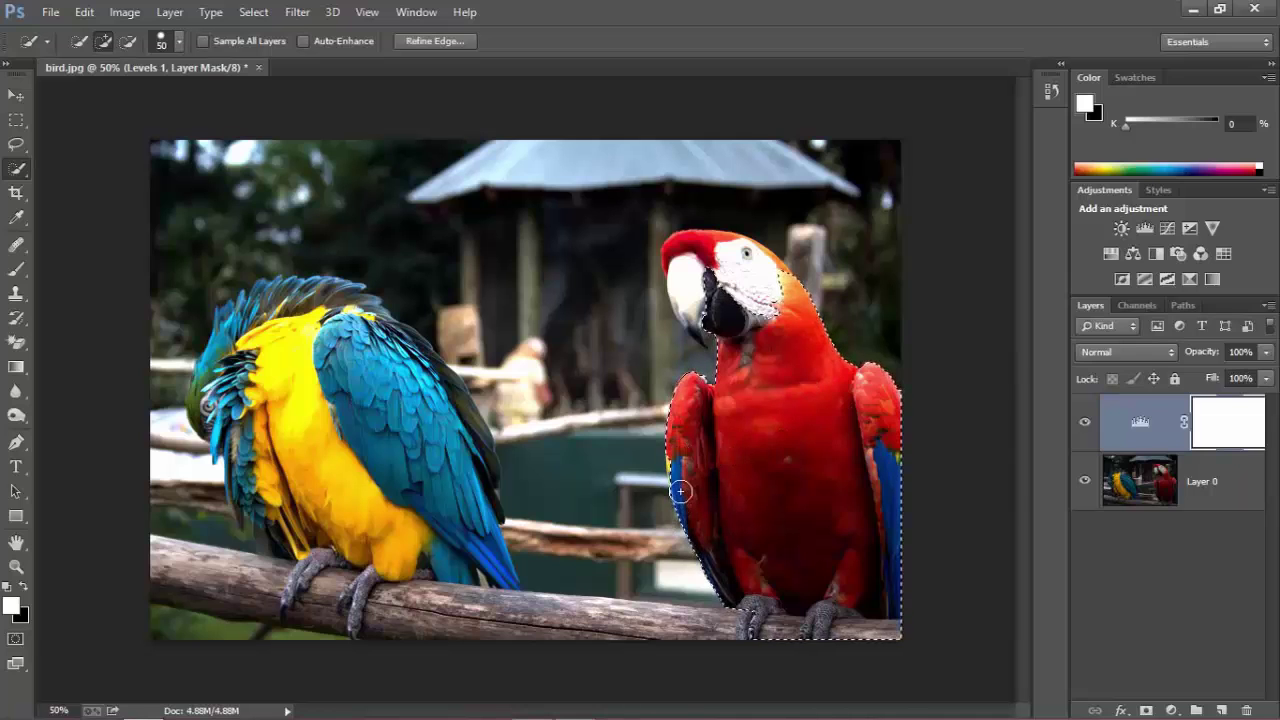
scroll(678, 478, "up", 1)
scroll(700, 484, "down", 1)
left_click_drag(712, 252, 692, 288)
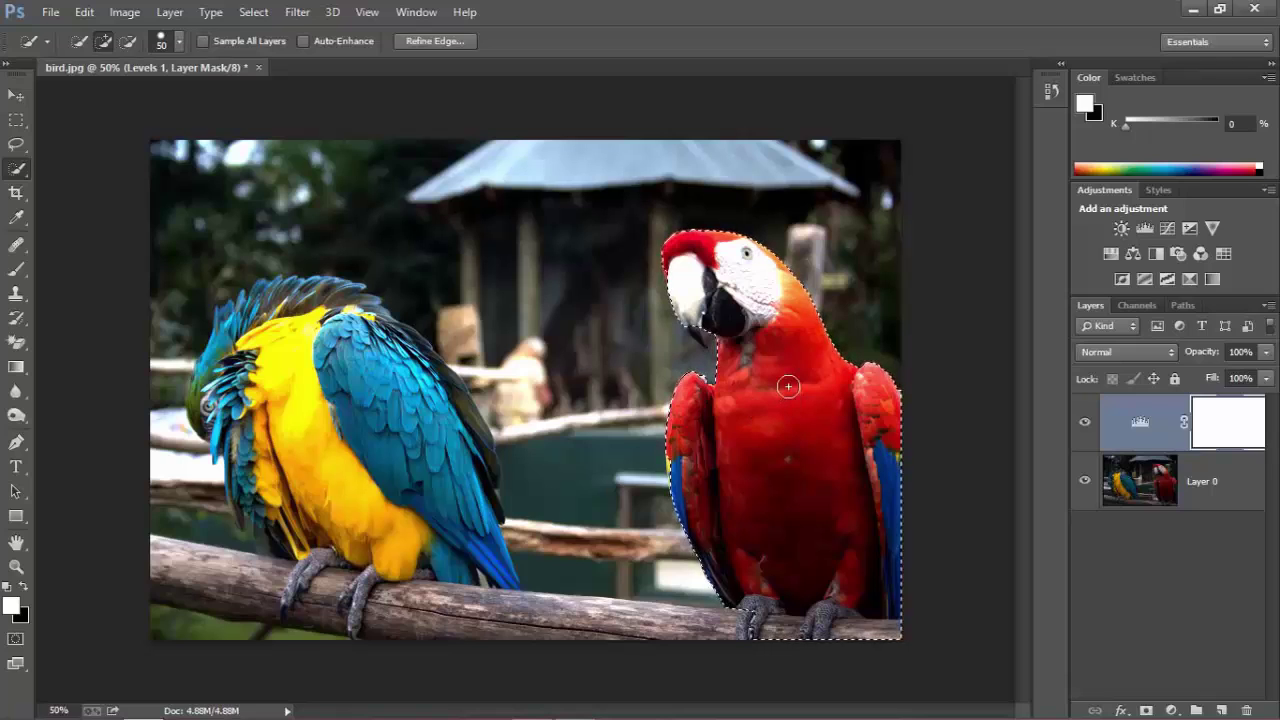
Deselect with Ctrl+D and make Layer 0 the active layer.
key("ctrl+d")
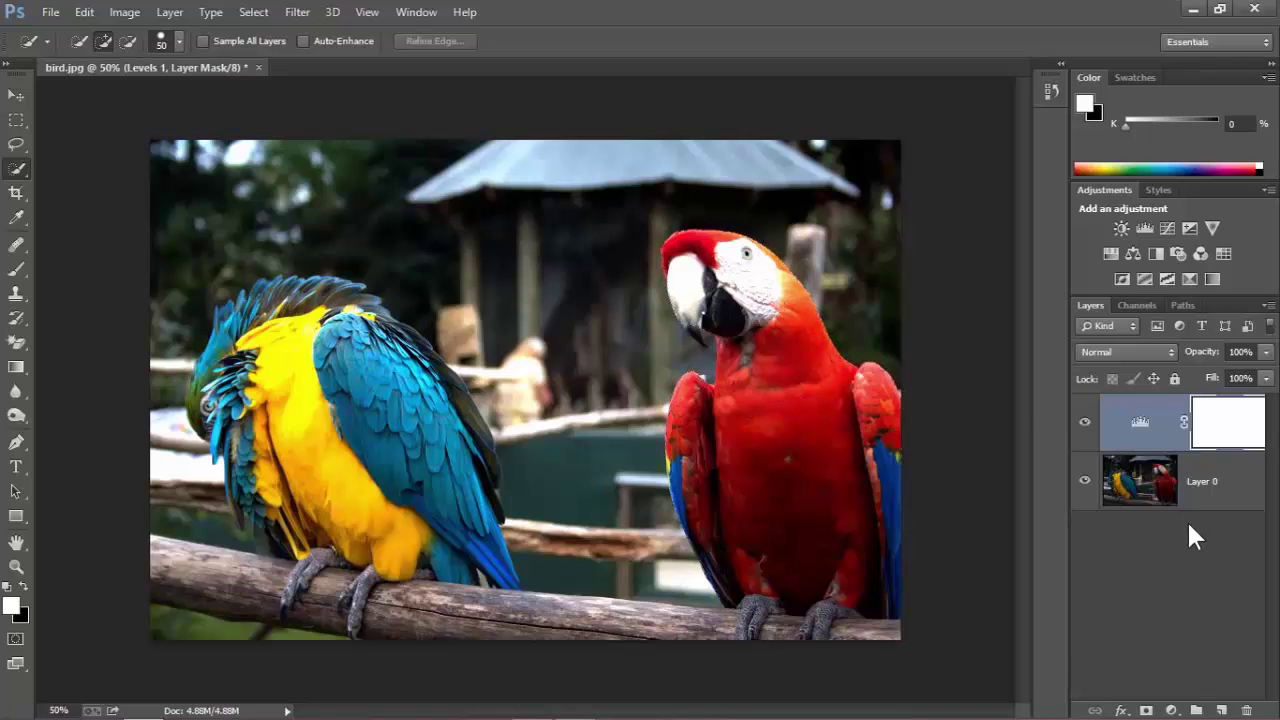
left_click(1140, 484)
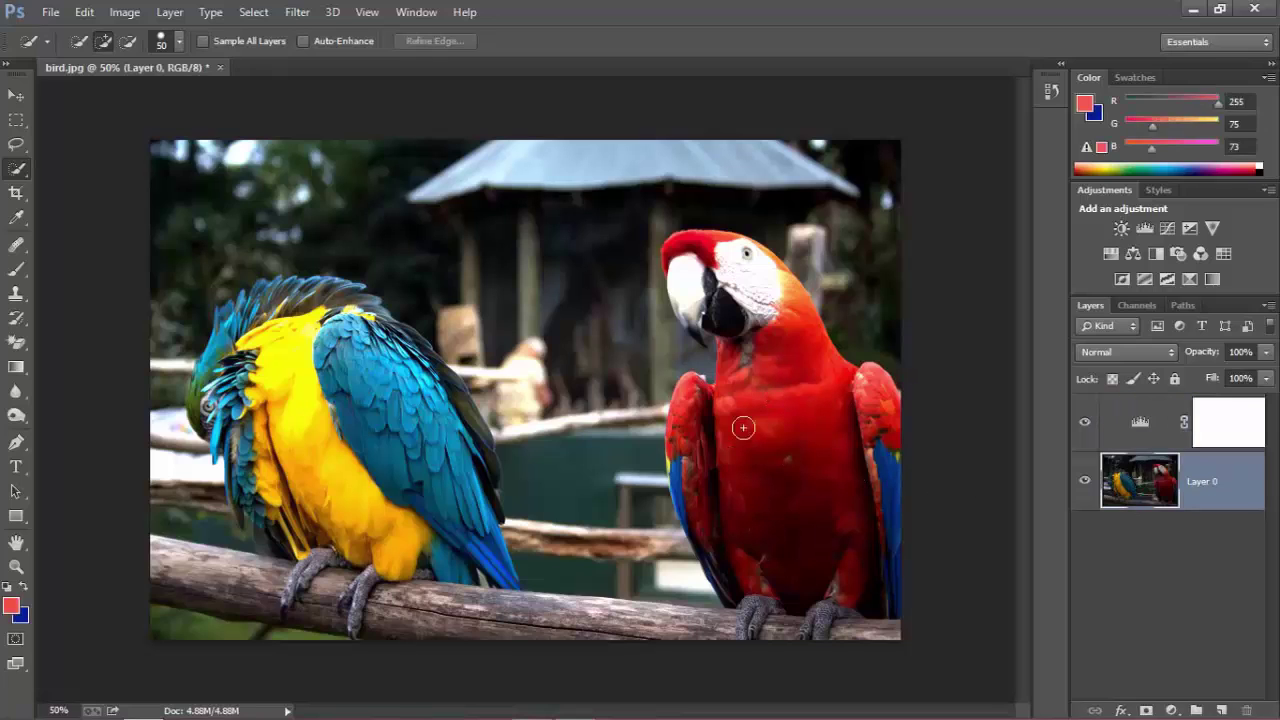
left_click(1170, 434)
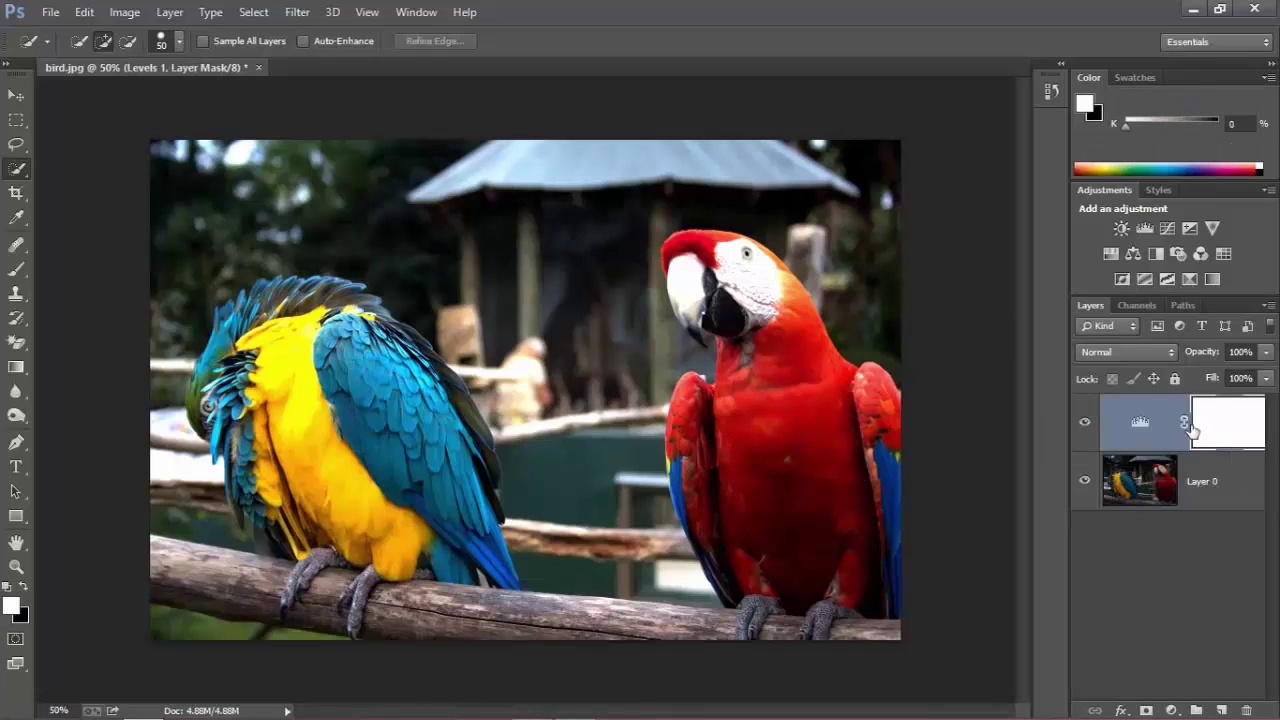
left_click(1186, 497)
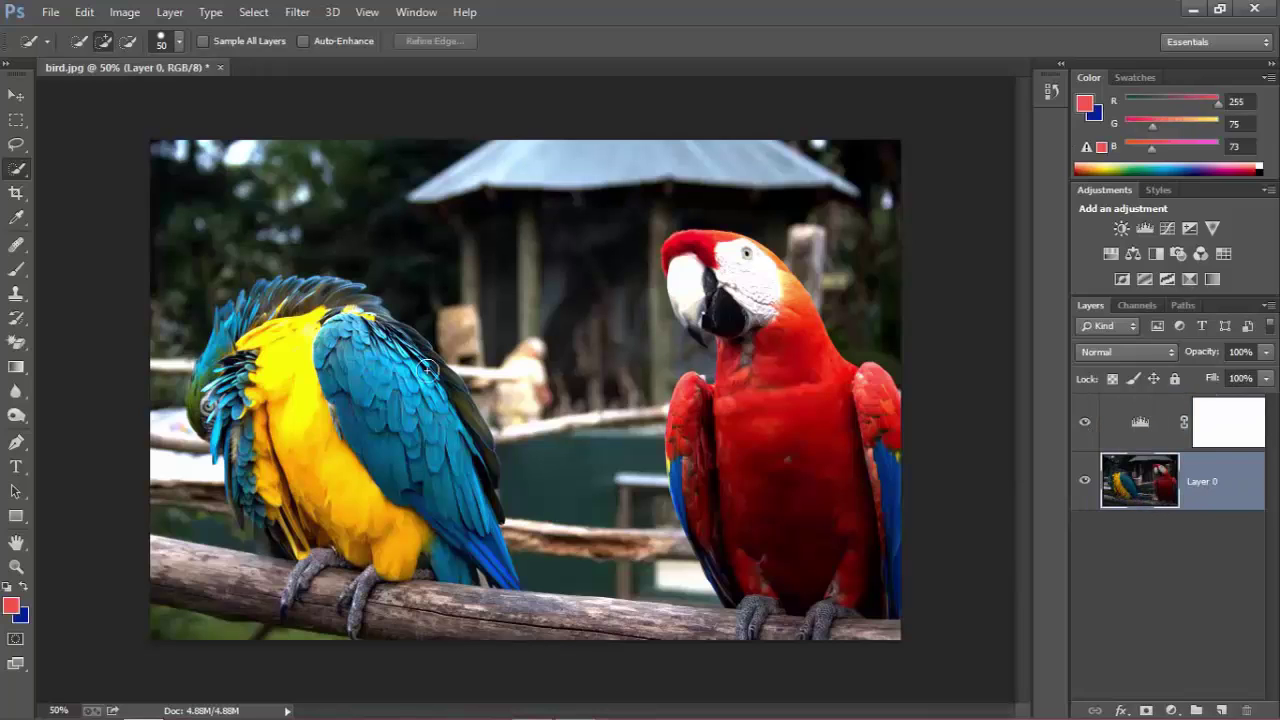
In Select > Color Range, sample the red macaw's head and chest, lowering fuzziness from 148.
left_click(252, 12)
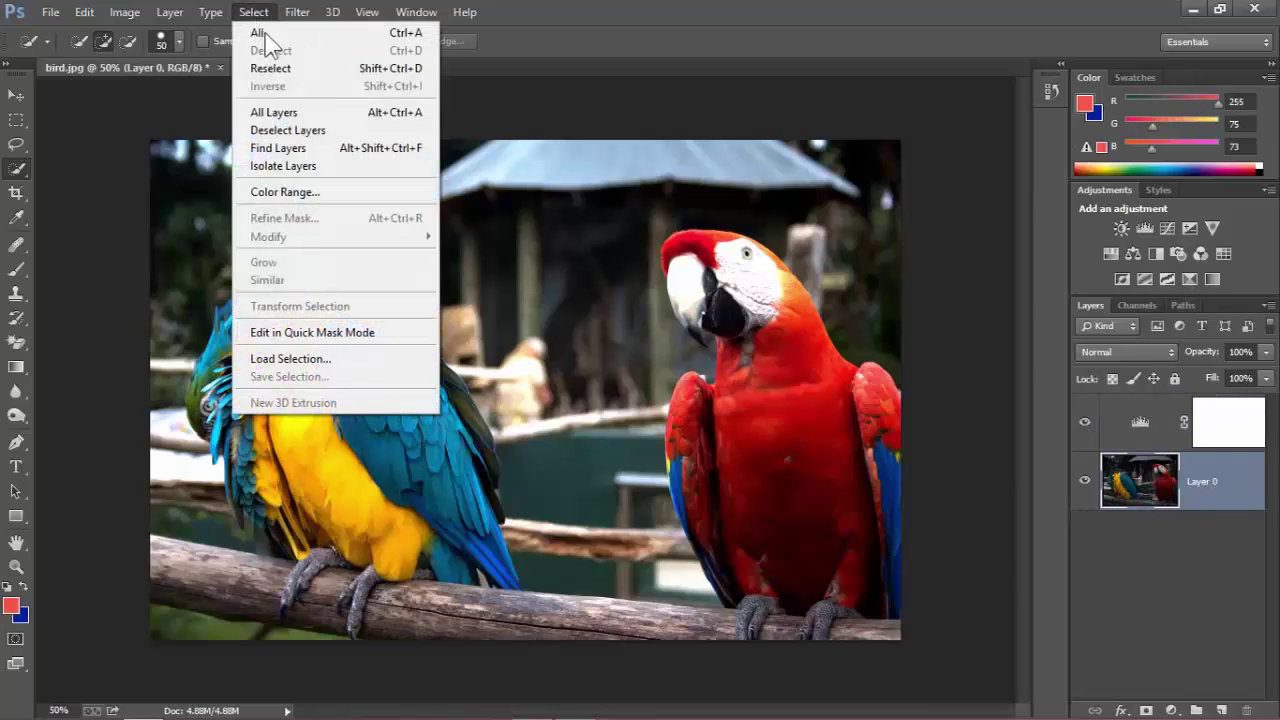
left_click(316, 195)
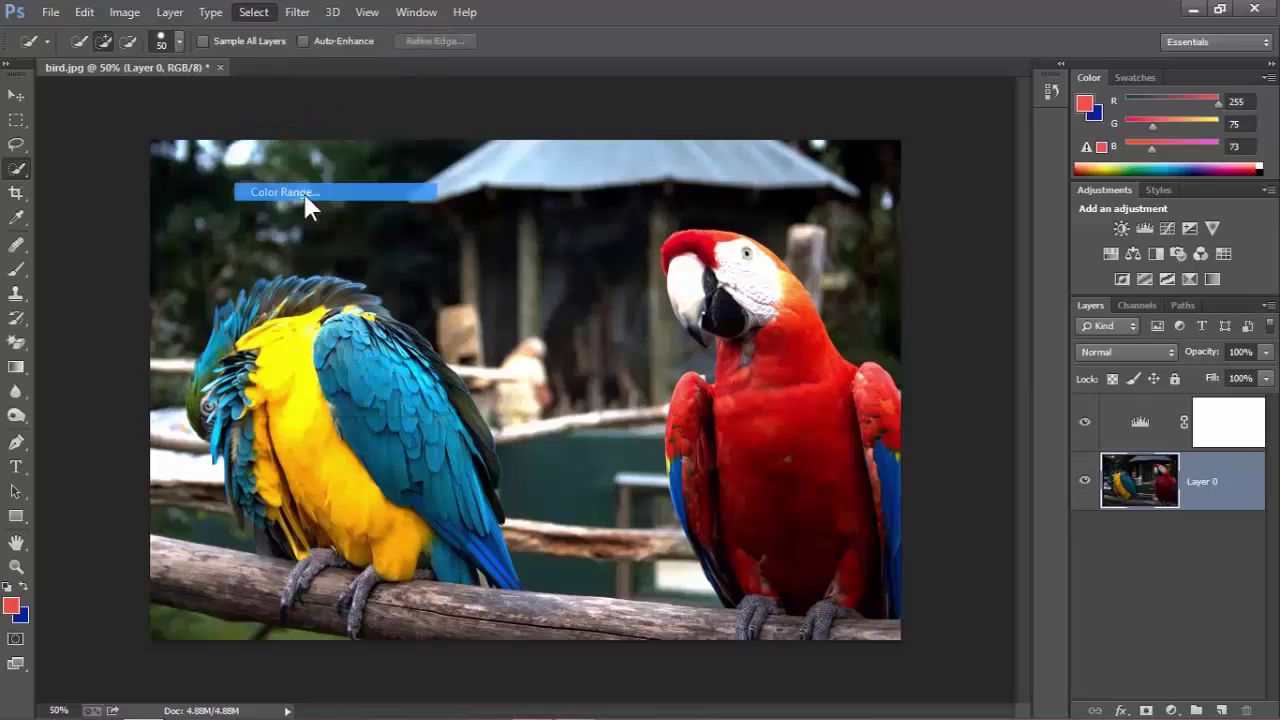
left_click_drag(855, 78, 221, 78)
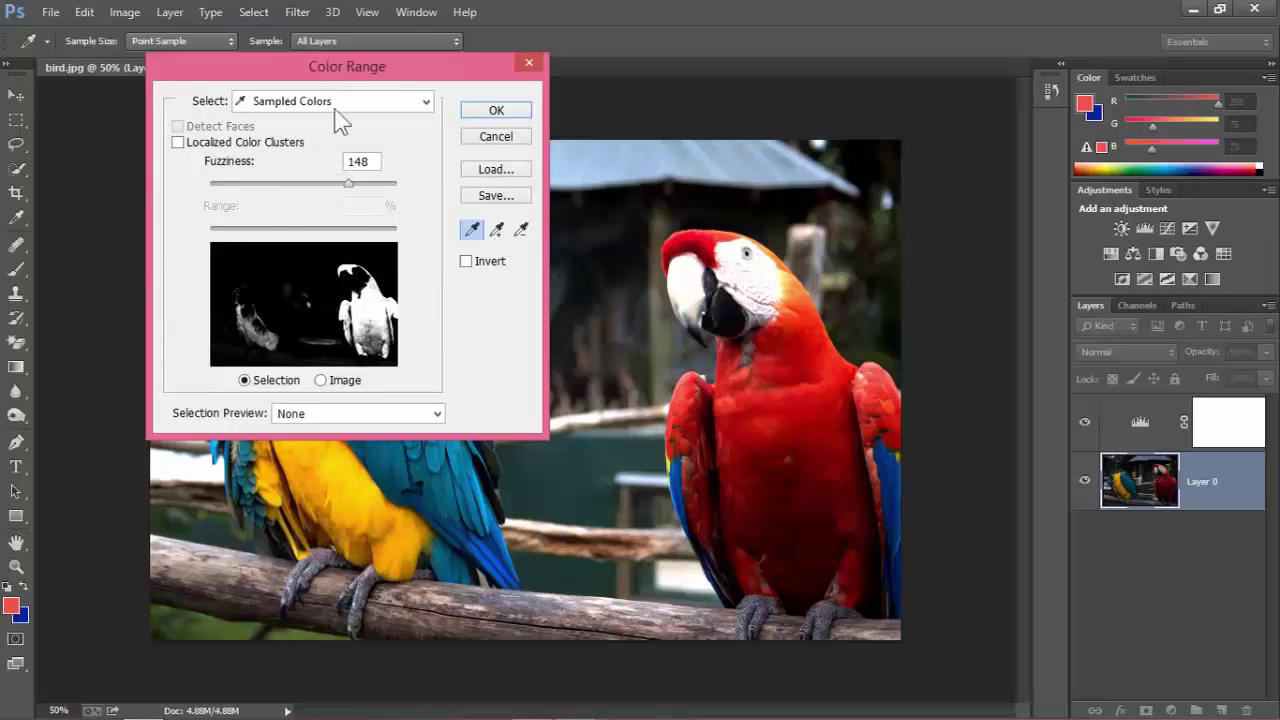
left_click_drag(330, 70, 678, 54)
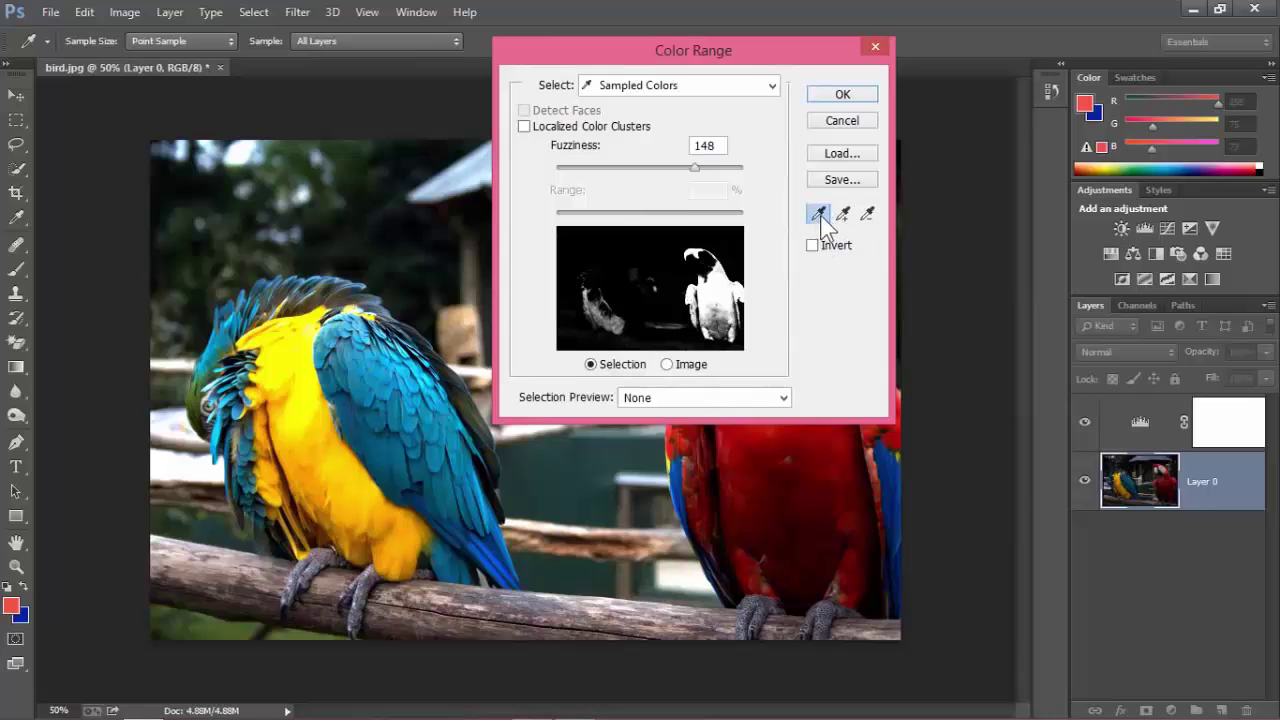
left_click(333, 471)
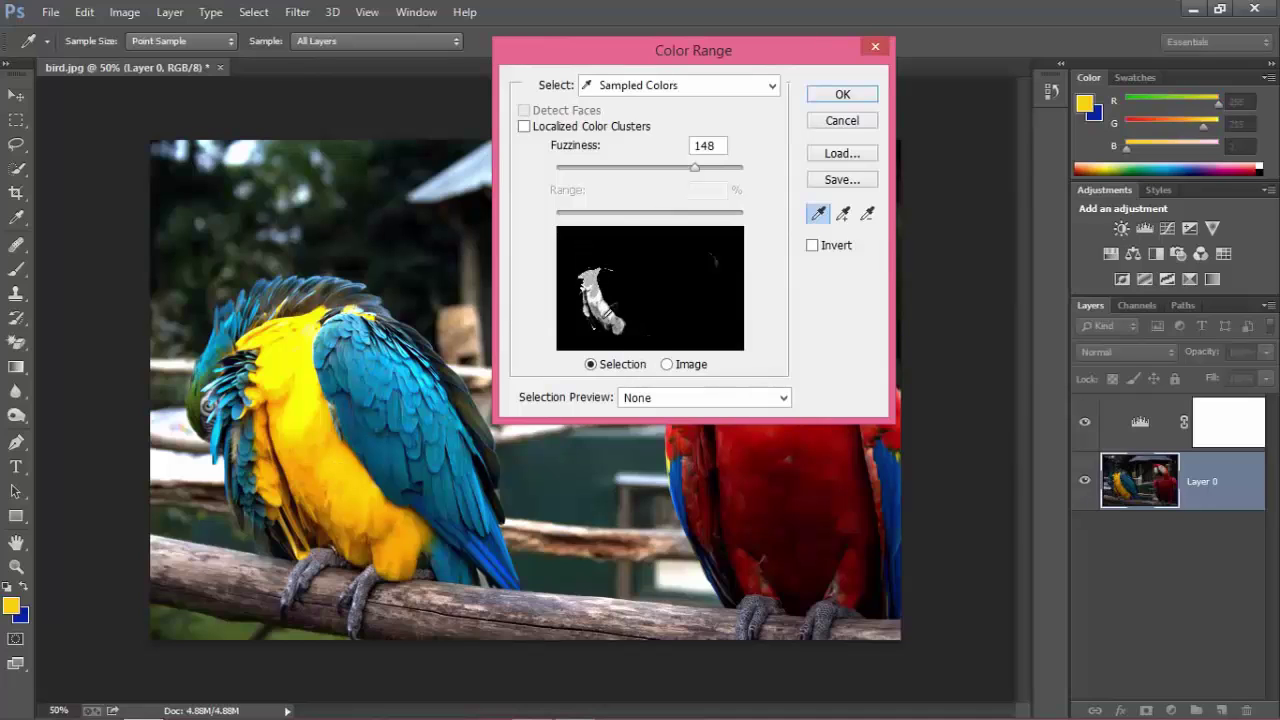
left_click(787, 461)
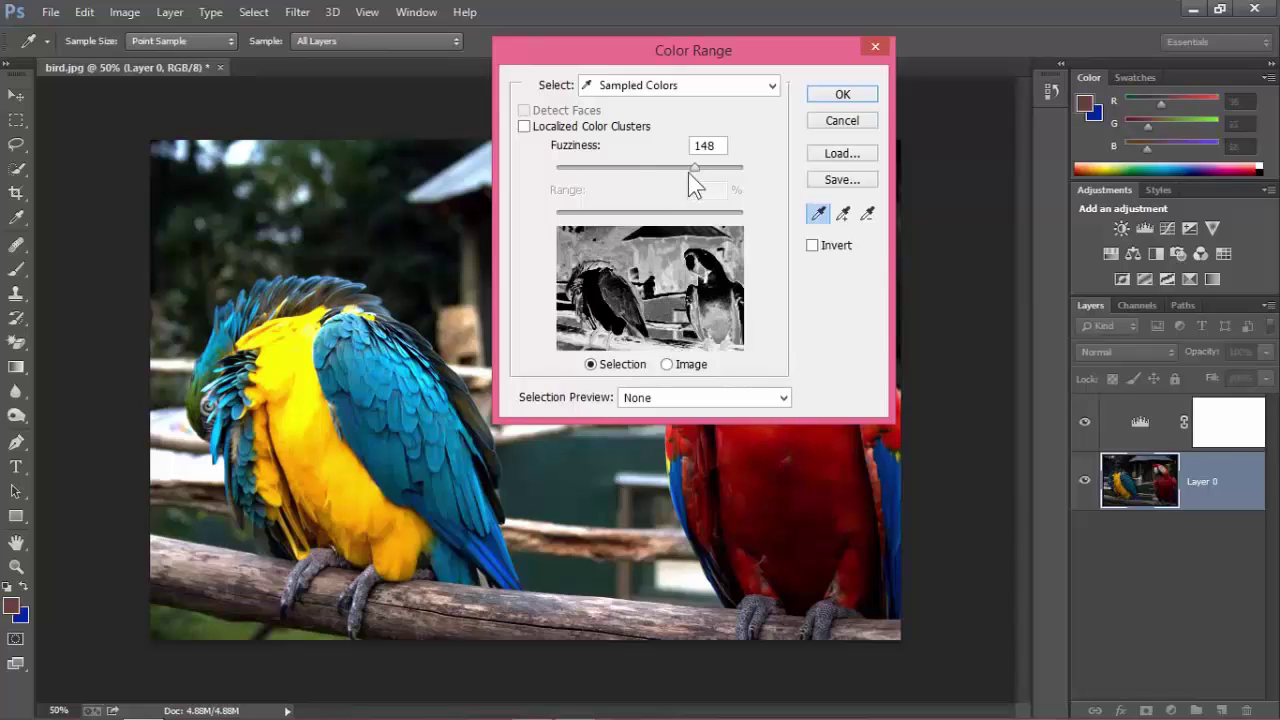
left_click_drag(689, 170, 612, 172)
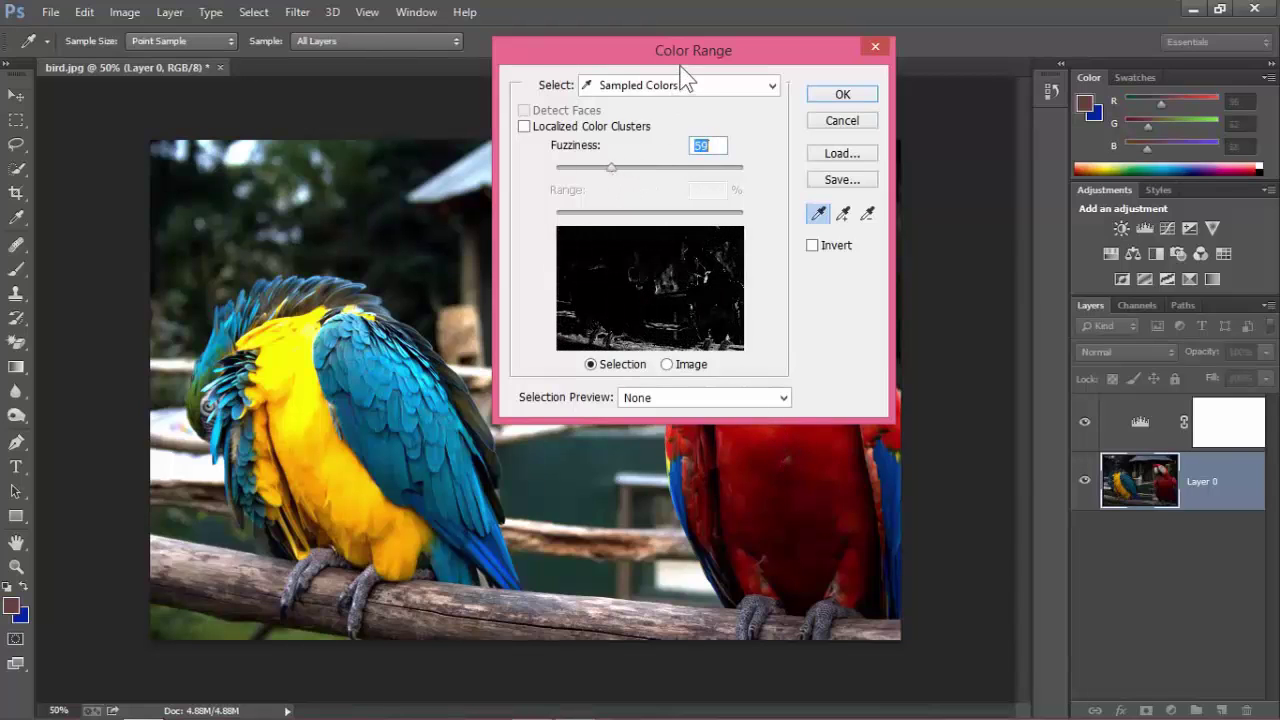
left_click_drag(535, 52, 253, 75)
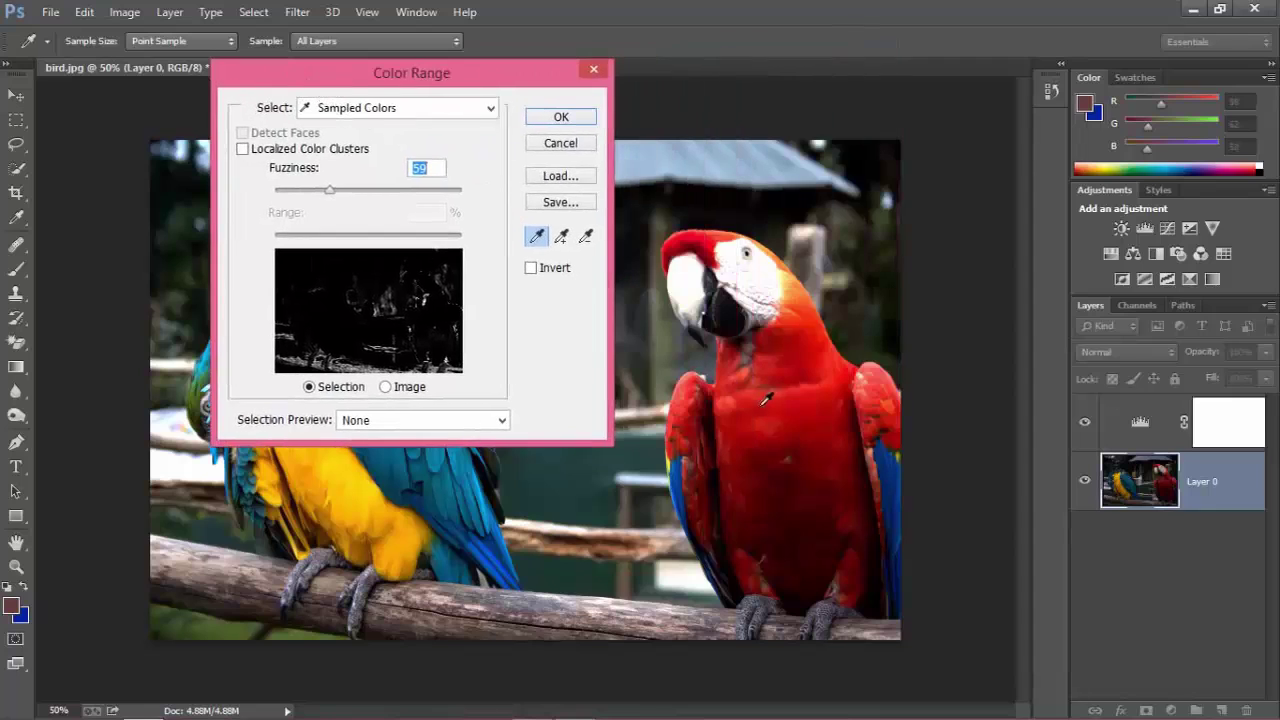
left_click(699, 241)
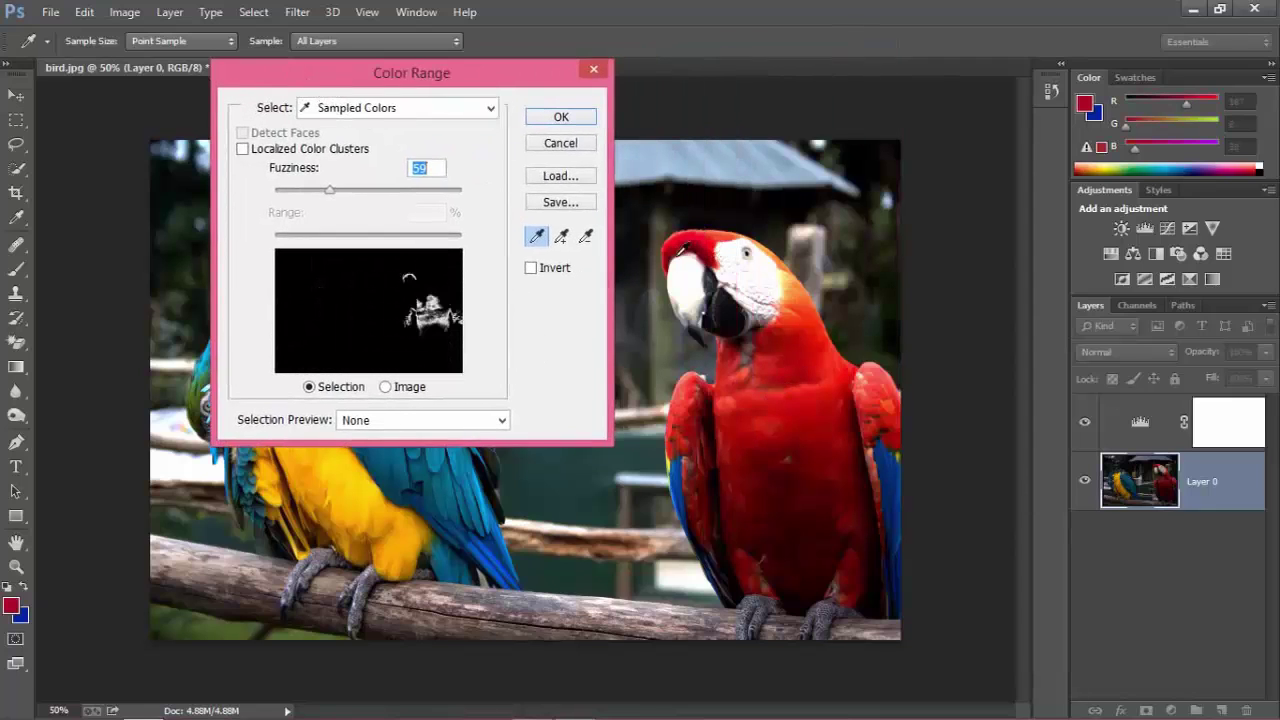
left_click(708, 240)
left_click(784, 530)
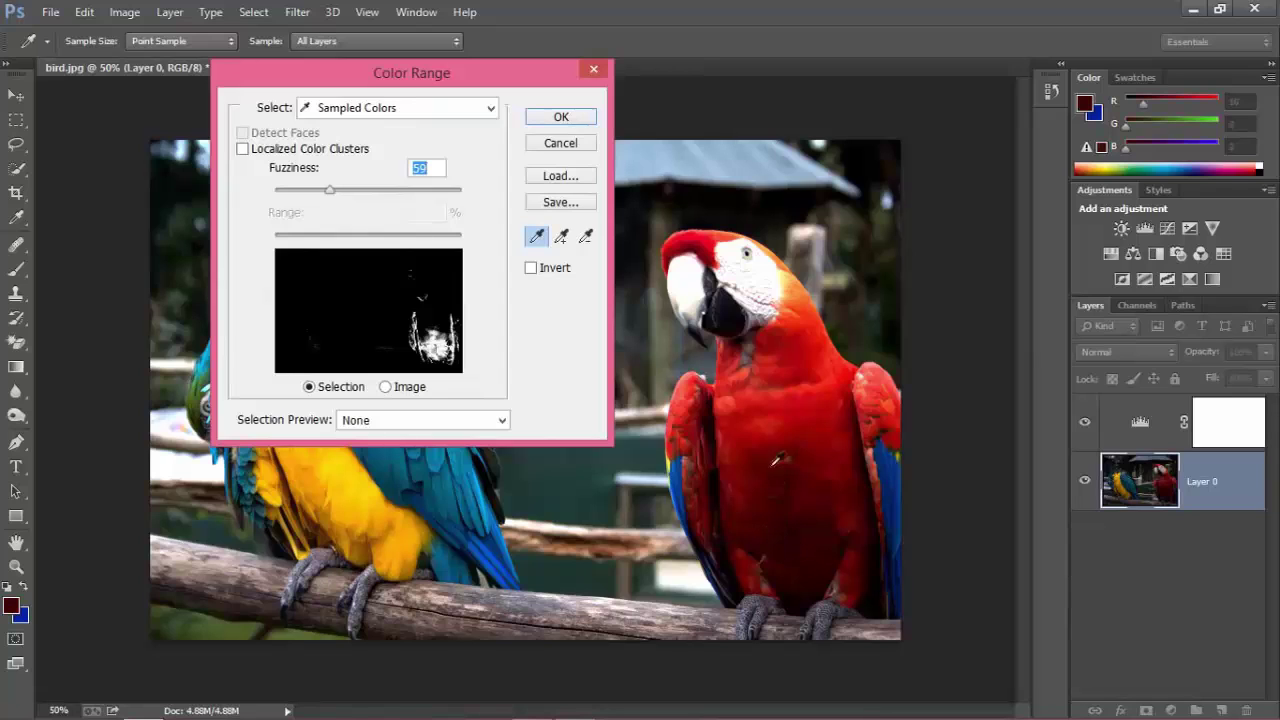
left_click(704, 234)
left_click(768, 520)
left_click(714, 240)
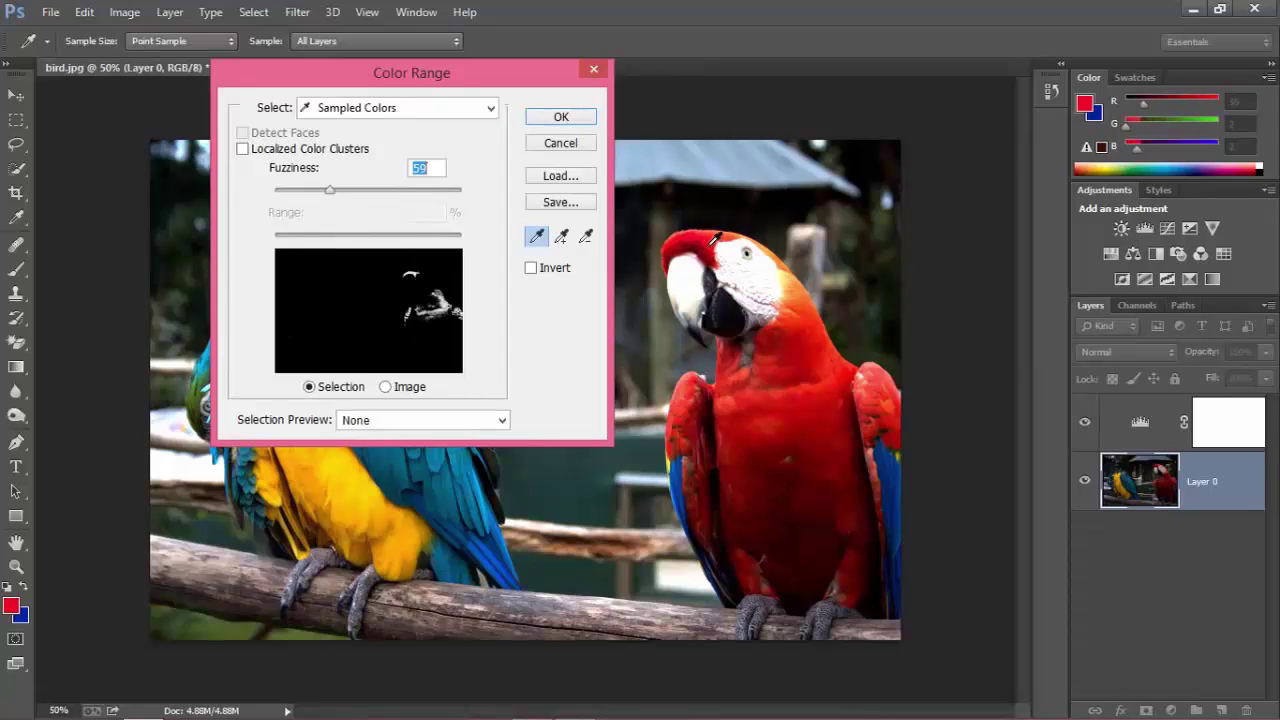
Add the red chest colour to the sample, set Fuzziness to 69 and apply.
left_click(560, 237)
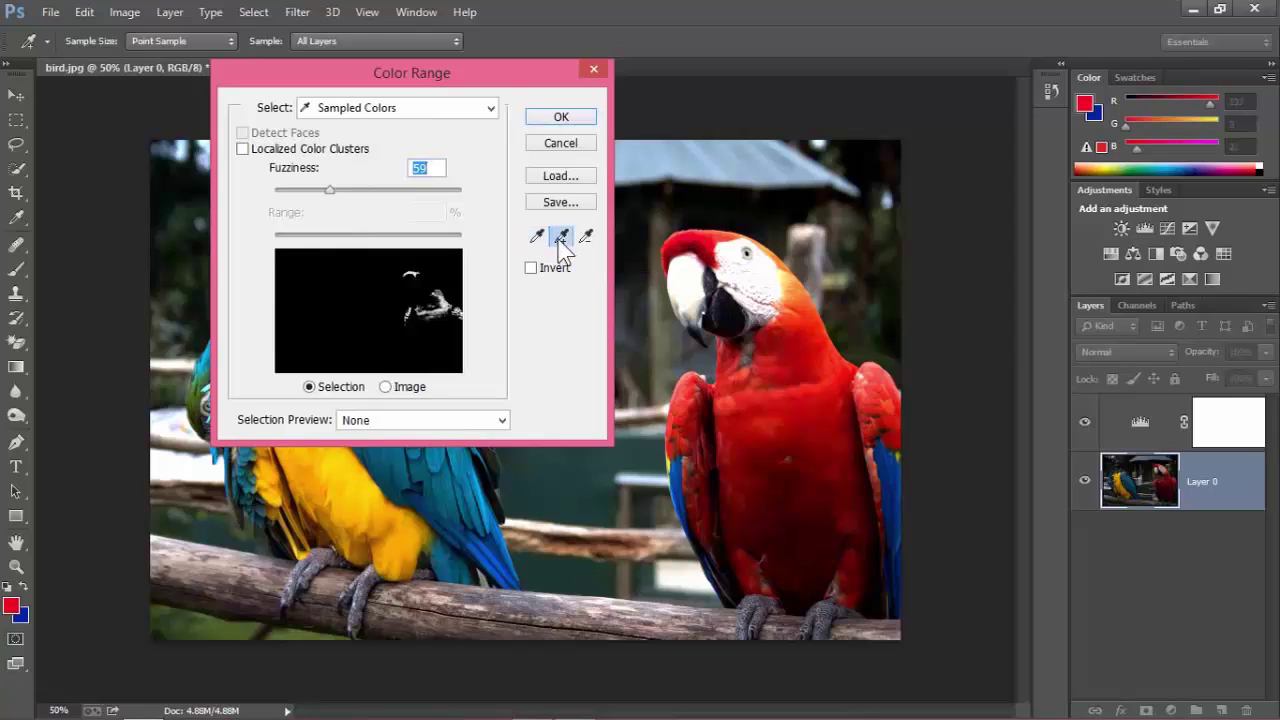
left_click(790, 534)
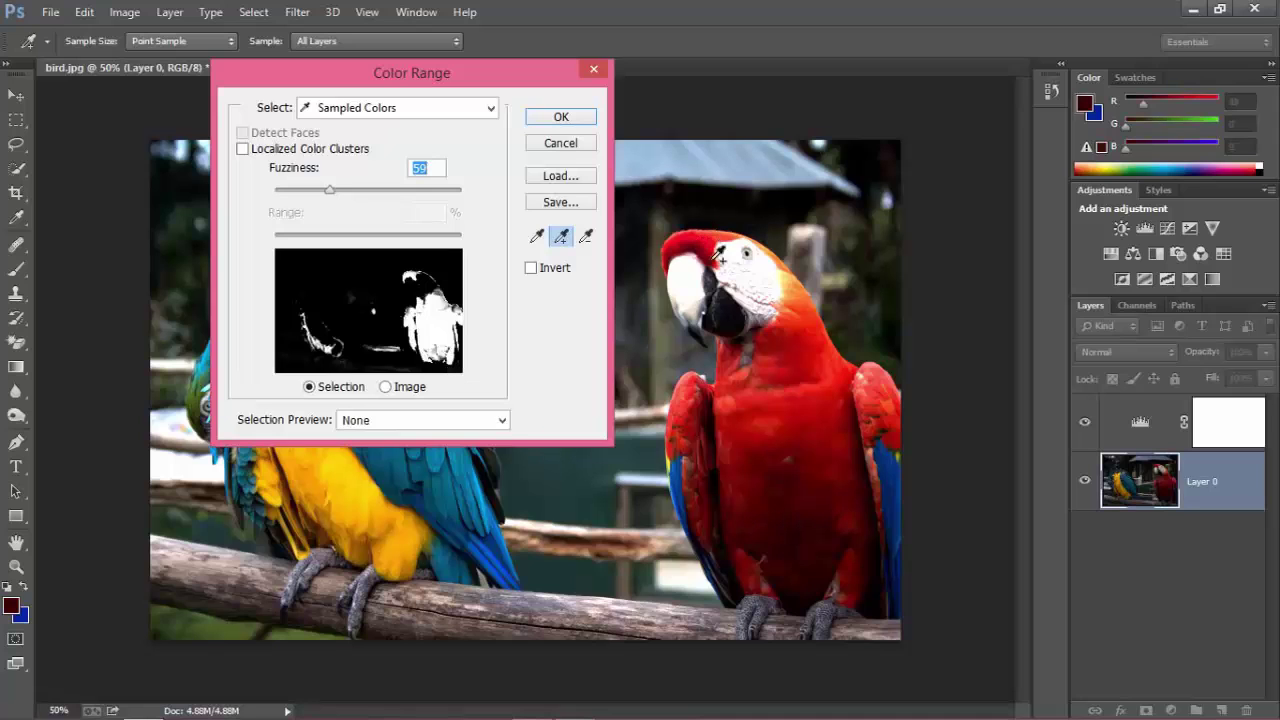
left_click_drag(478, 72, 466, 96)
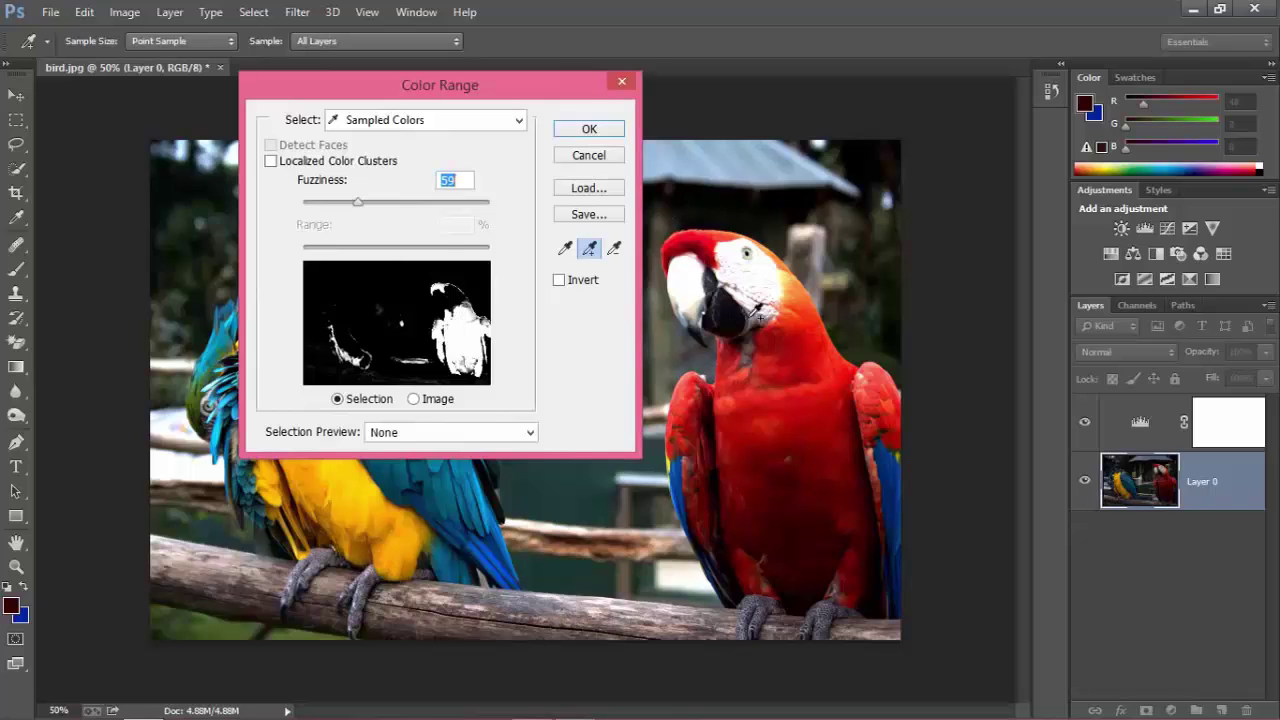
mouse_move(366, 201)
left_mouse_down()
mouse_move(390, 203)
mouse_move(362, 204)
mouse_move(368, 224)
left_mouse_up()
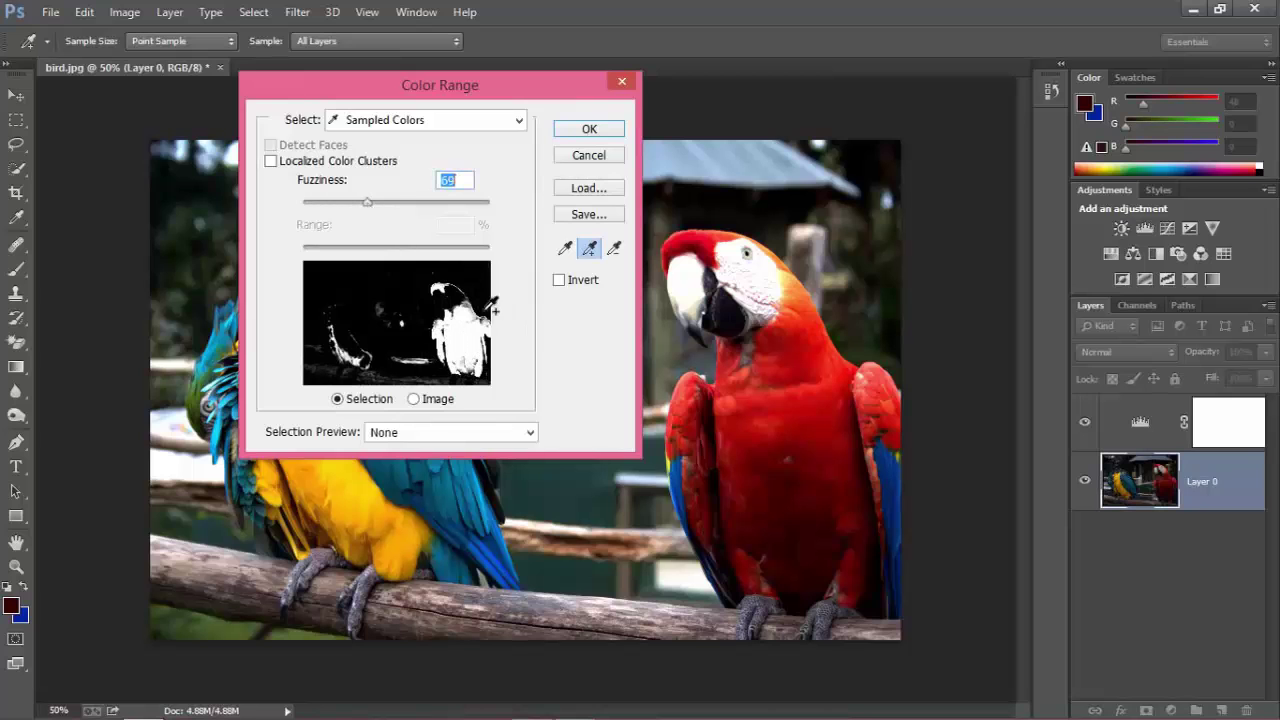
left_click(589, 130)
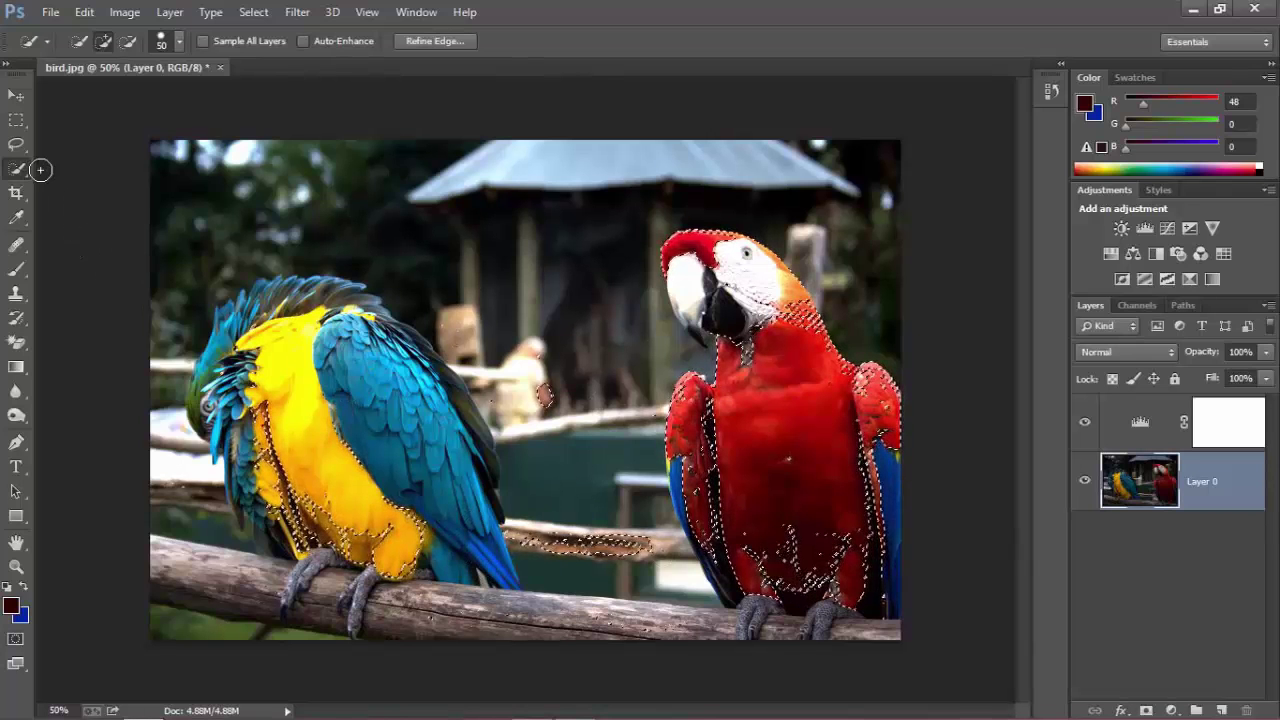
Subtract the branch, the yellow macaw's belly and the leftover strip from the selection.
left_click(127, 41)
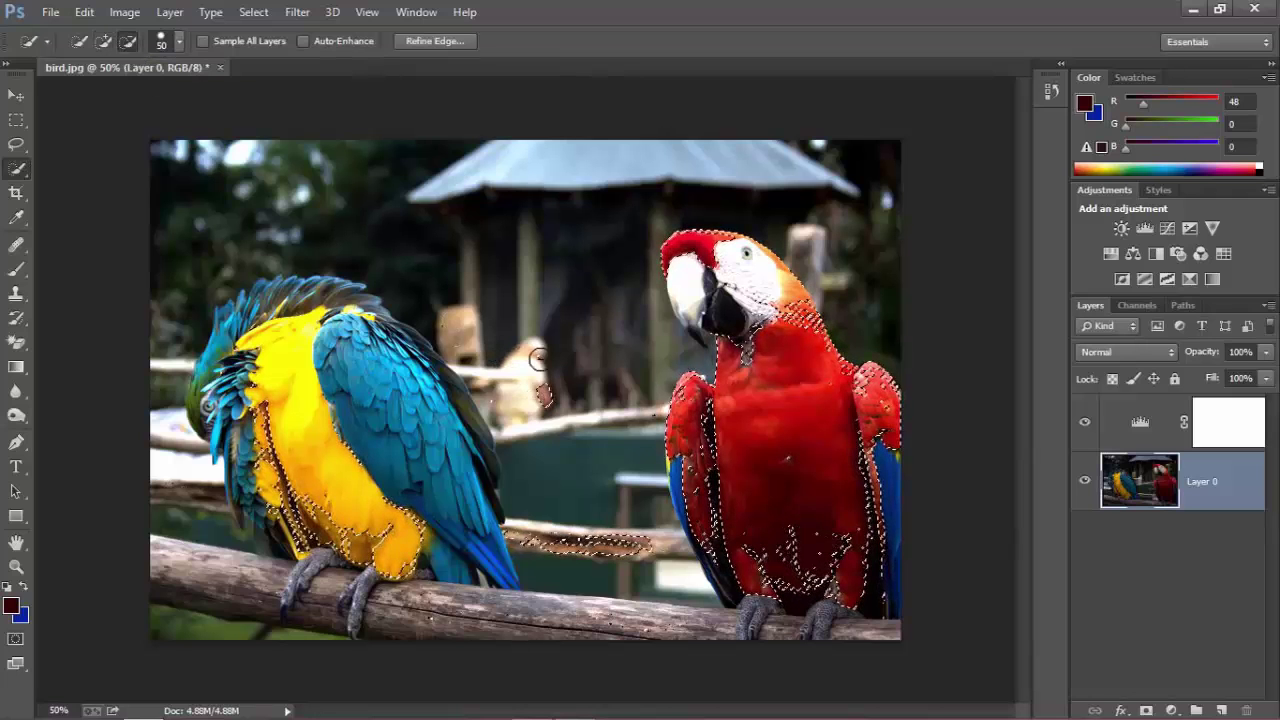
left_click_drag(630, 545, 592, 553)
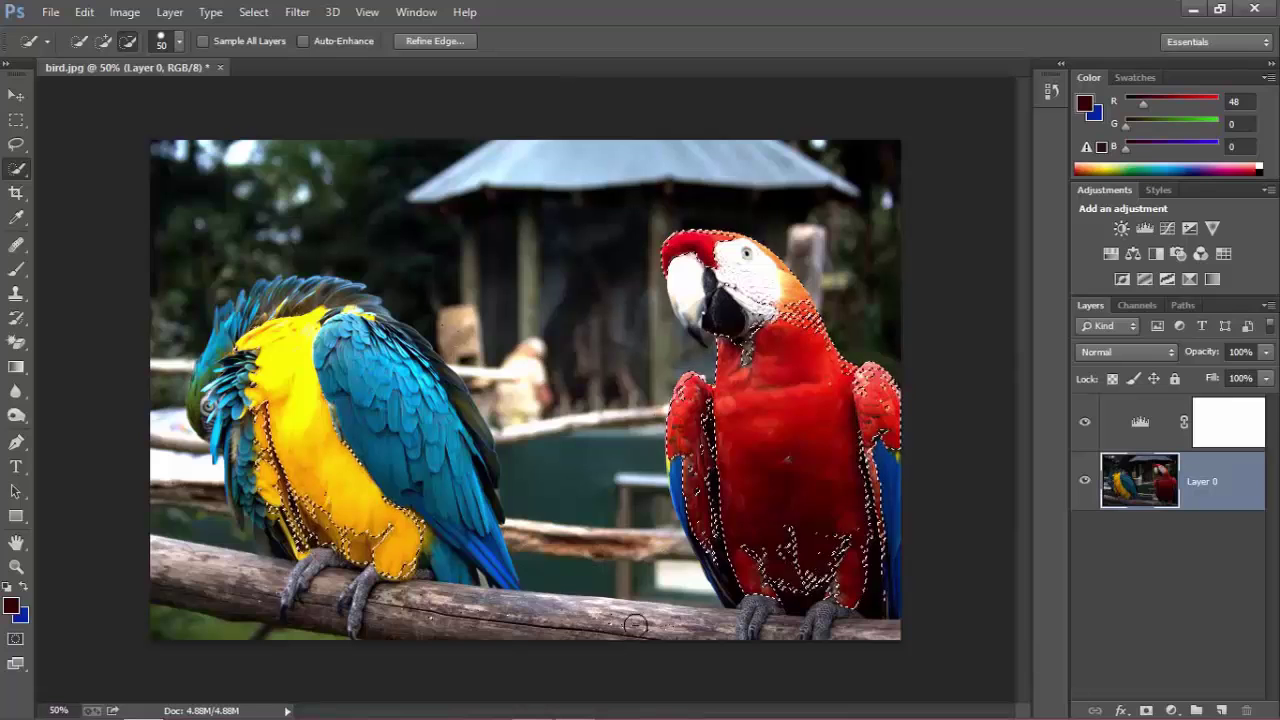
left_click_drag(297, 443, 355, 418)
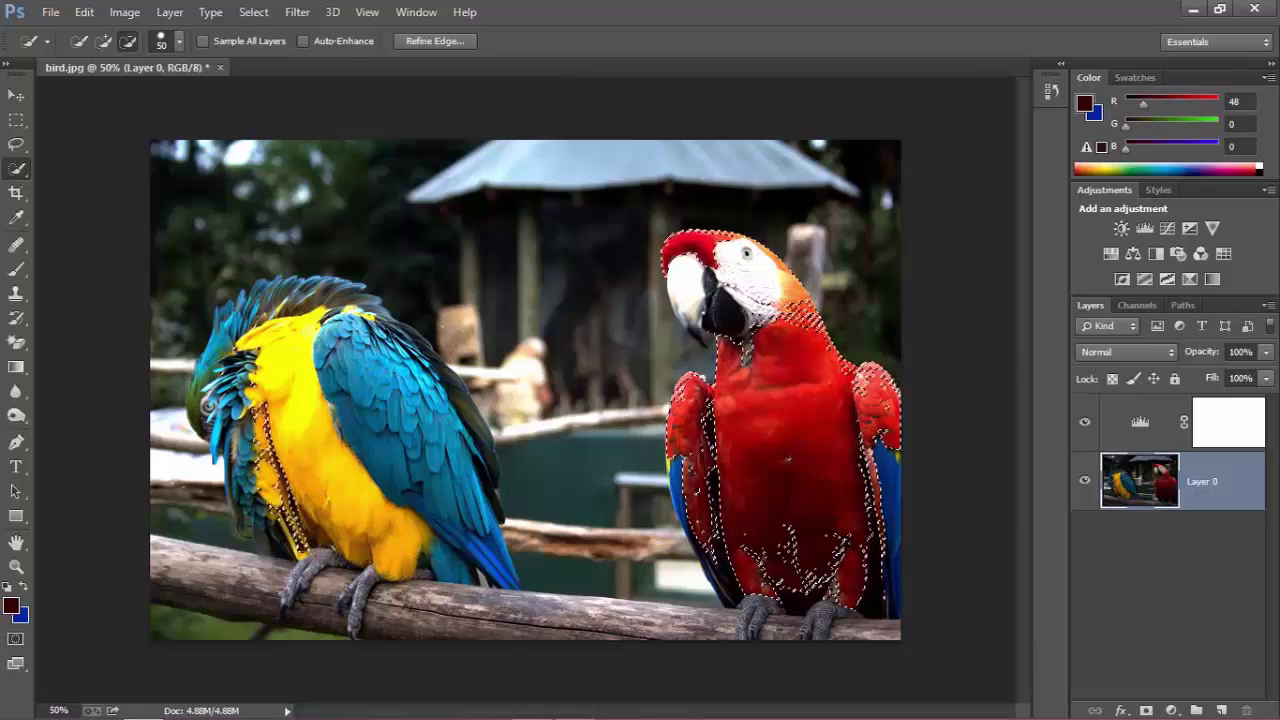
left_click_drag(246, 528, 250, 410)
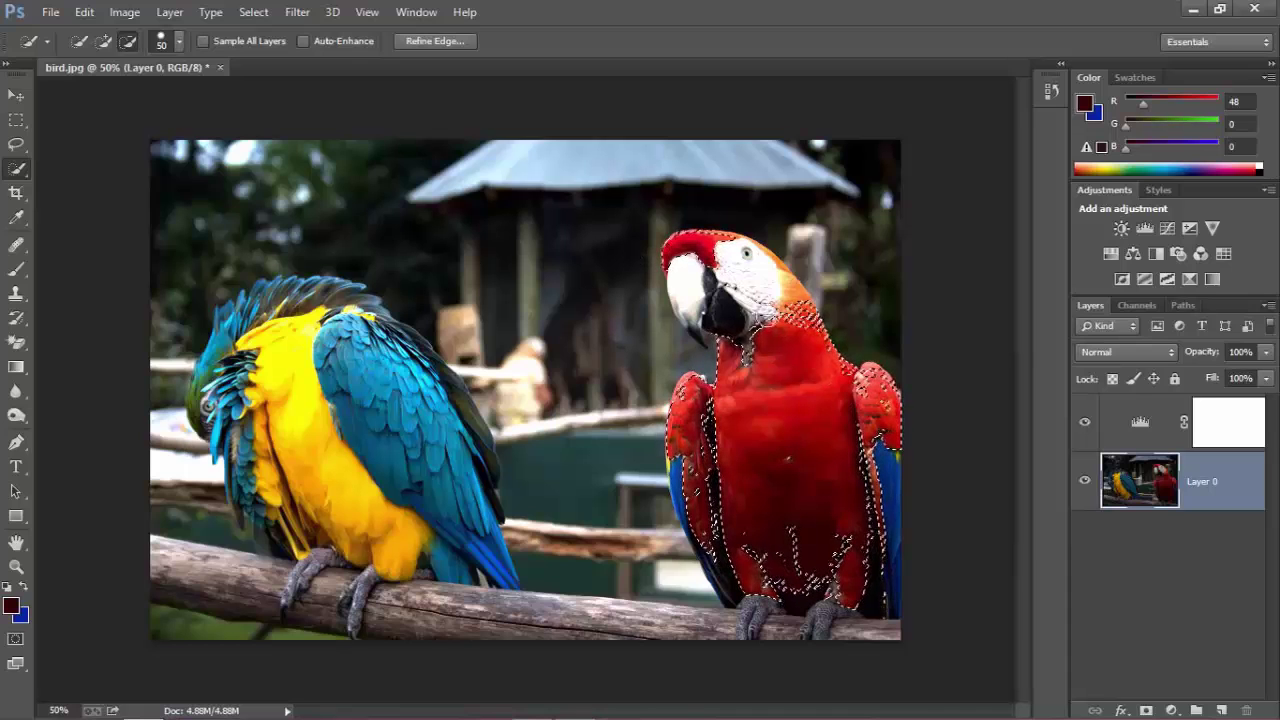
Add a Hue/Saturation adjustment layer shifting Hue to +68 on the red macaw selection.
left_click(1170, 710)
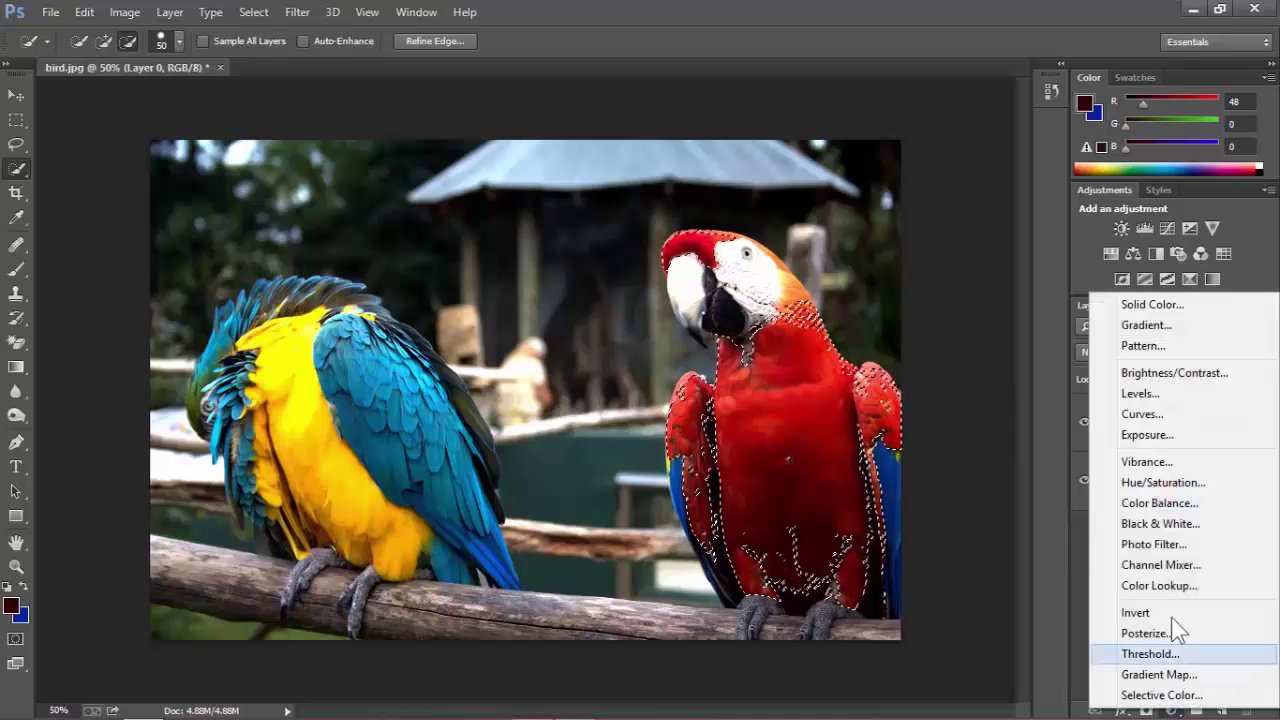
left_click(1163, 482)
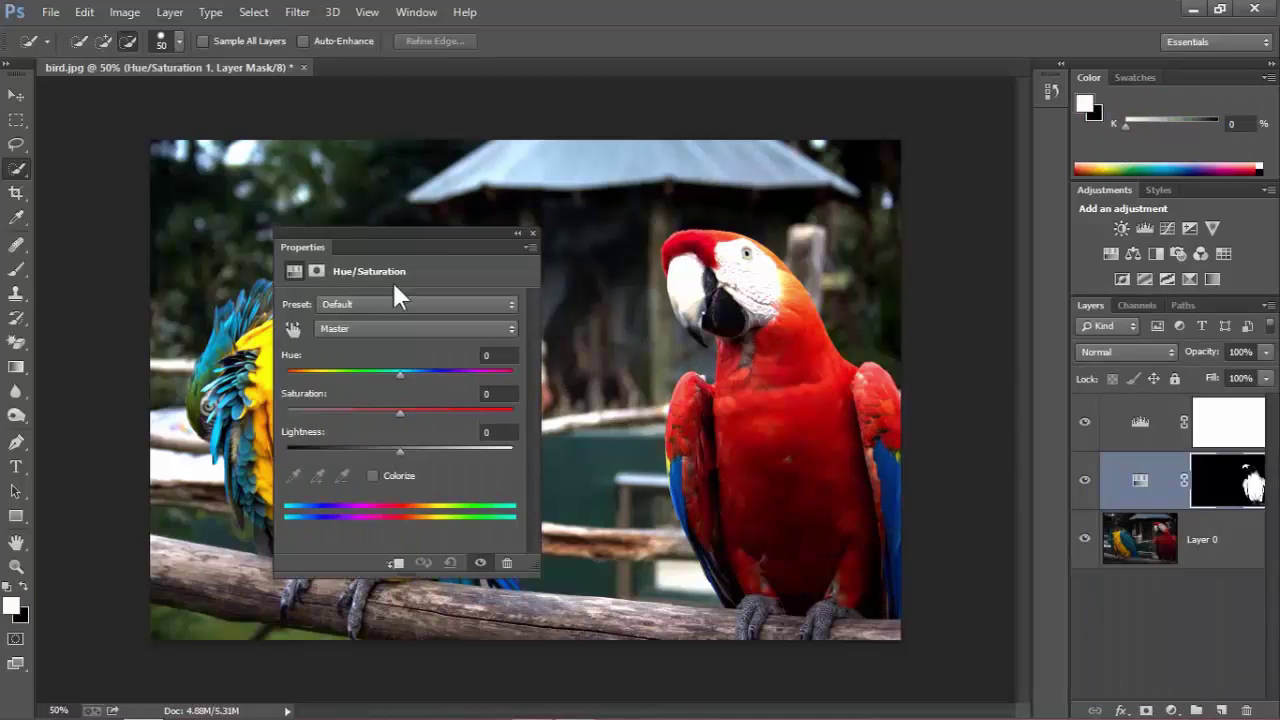
left_click_drag(379, 240, 254, 131)
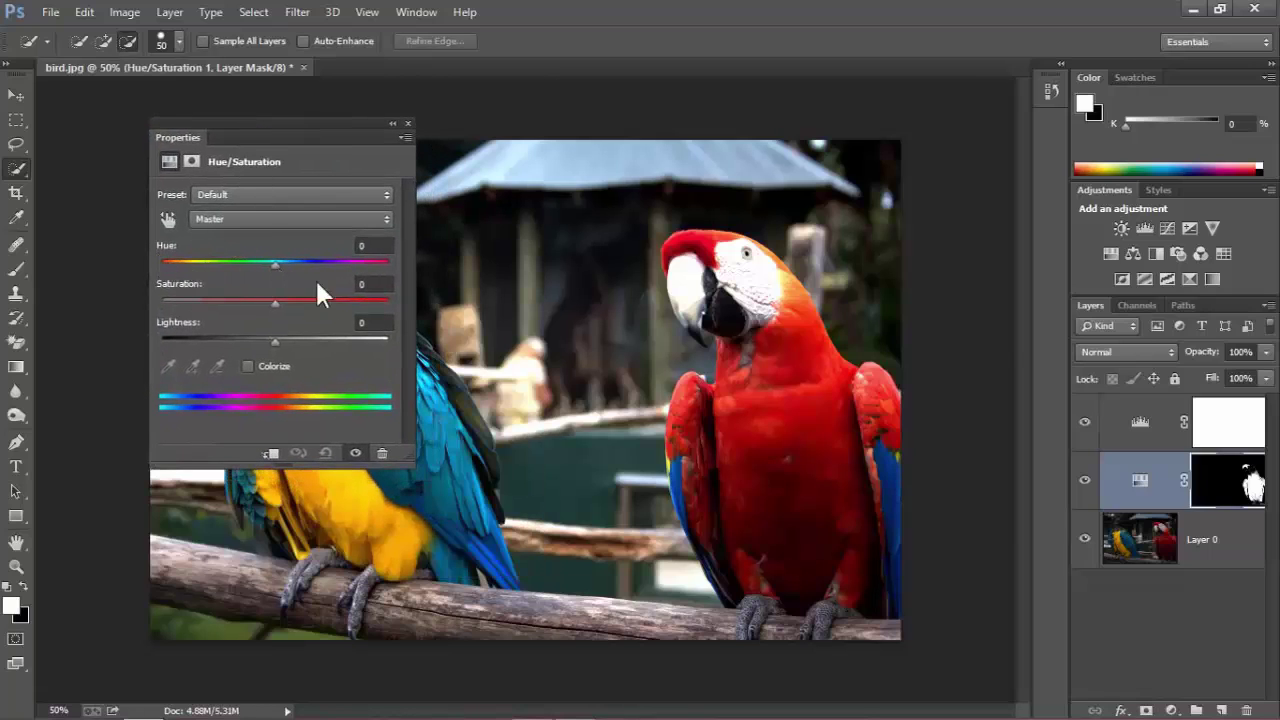
left_click_drag(277, 262, 380, 262)
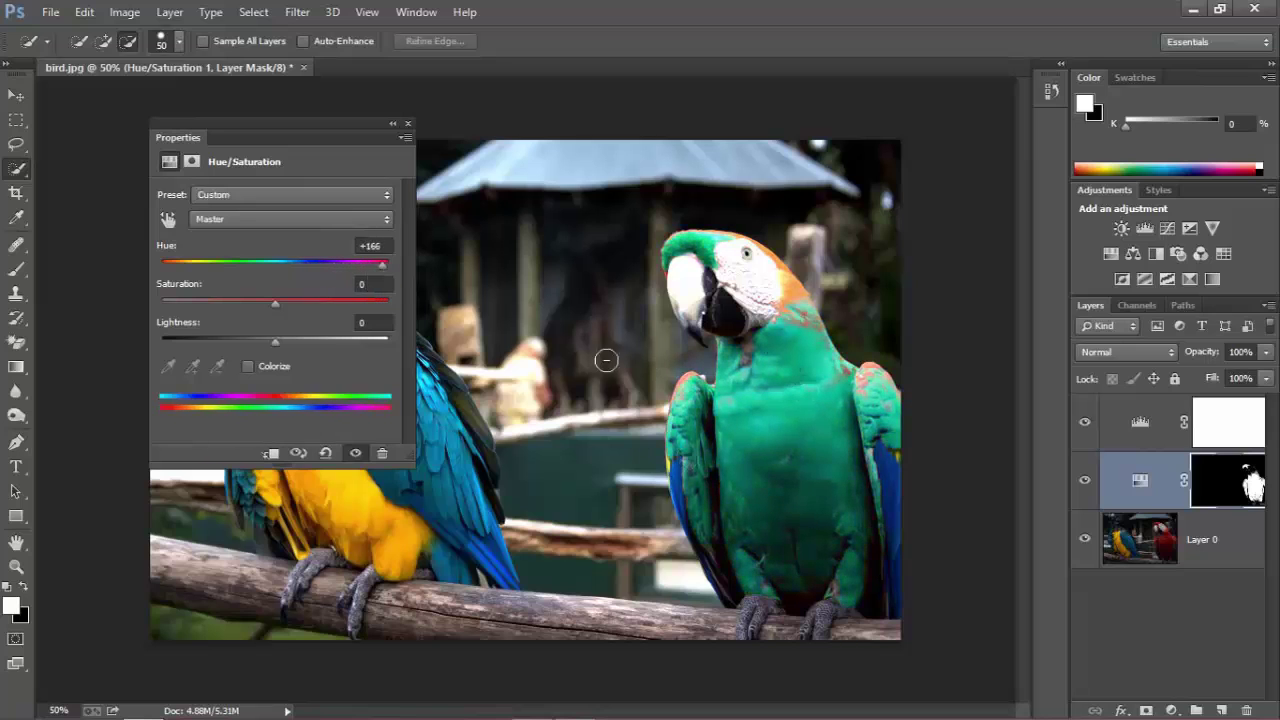
left_click_drag(383, 266, 335, 265)
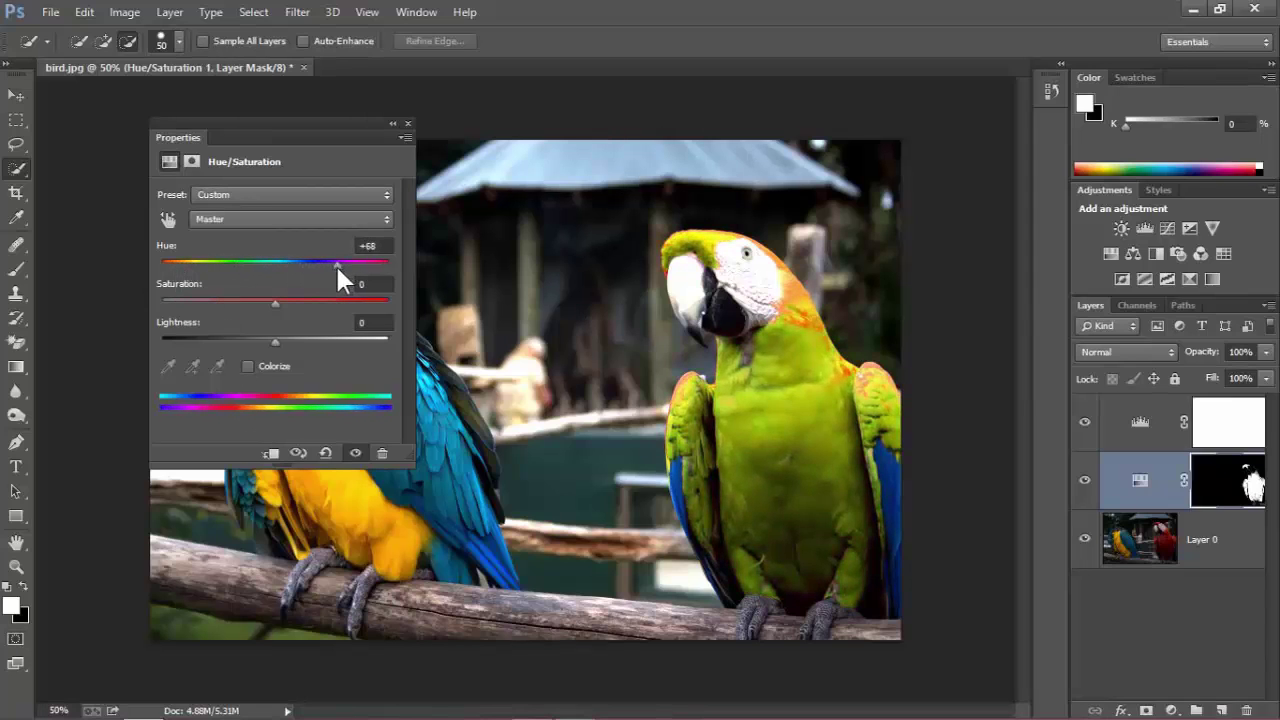
left_click(408, 123)
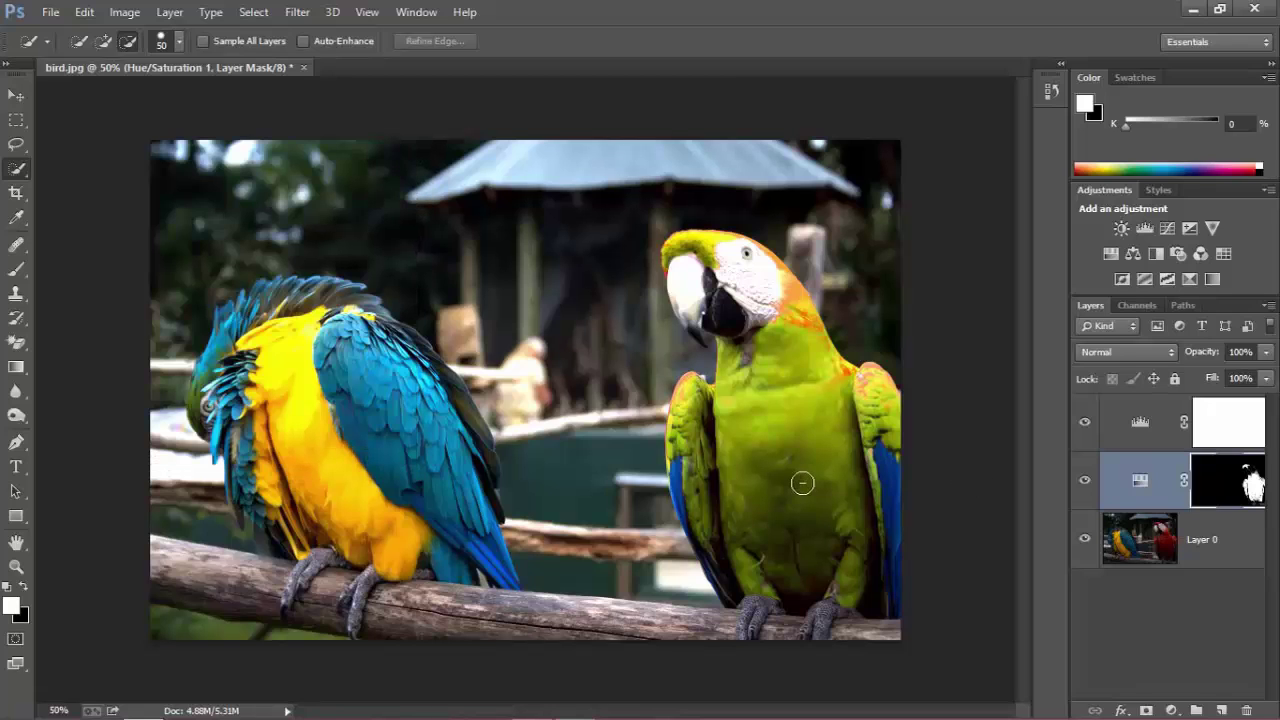
Zoom to check the recoloured macaw, then make Layer 0 active.
scroll(801, 476, "down", 4)
scroll(700, 445, "up", 6)
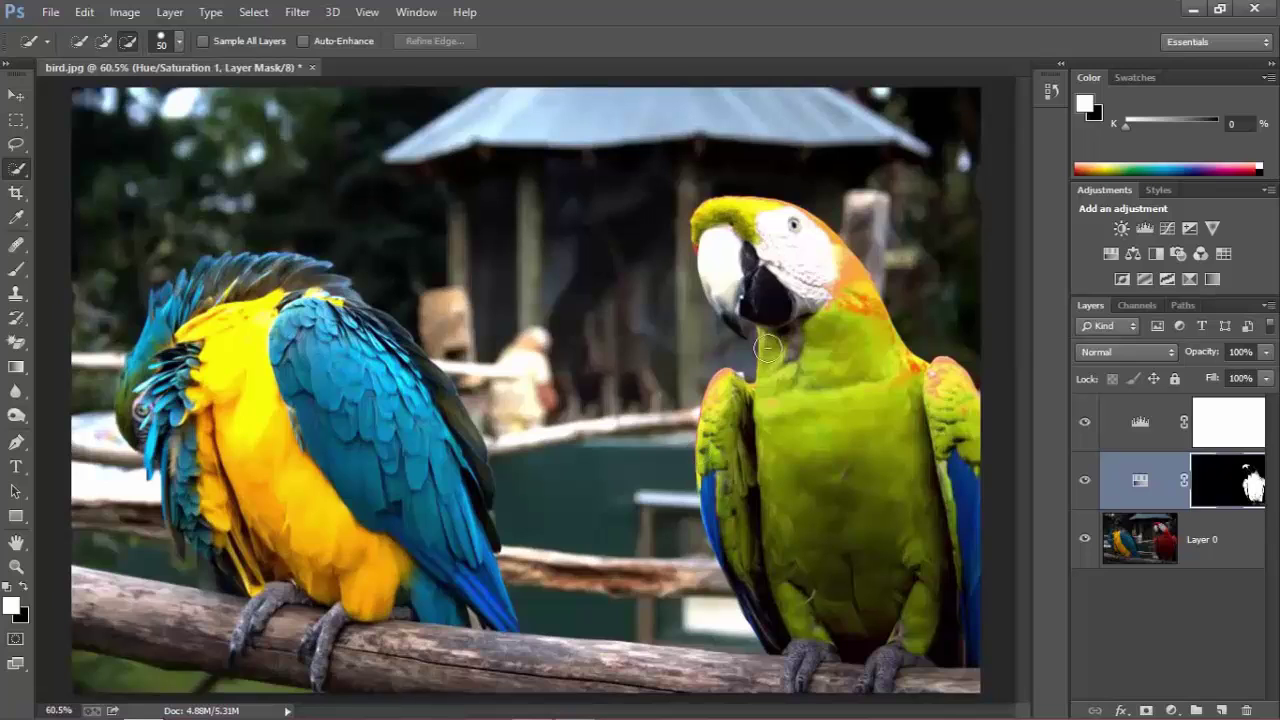
scroll(768, 347, "down", 1)
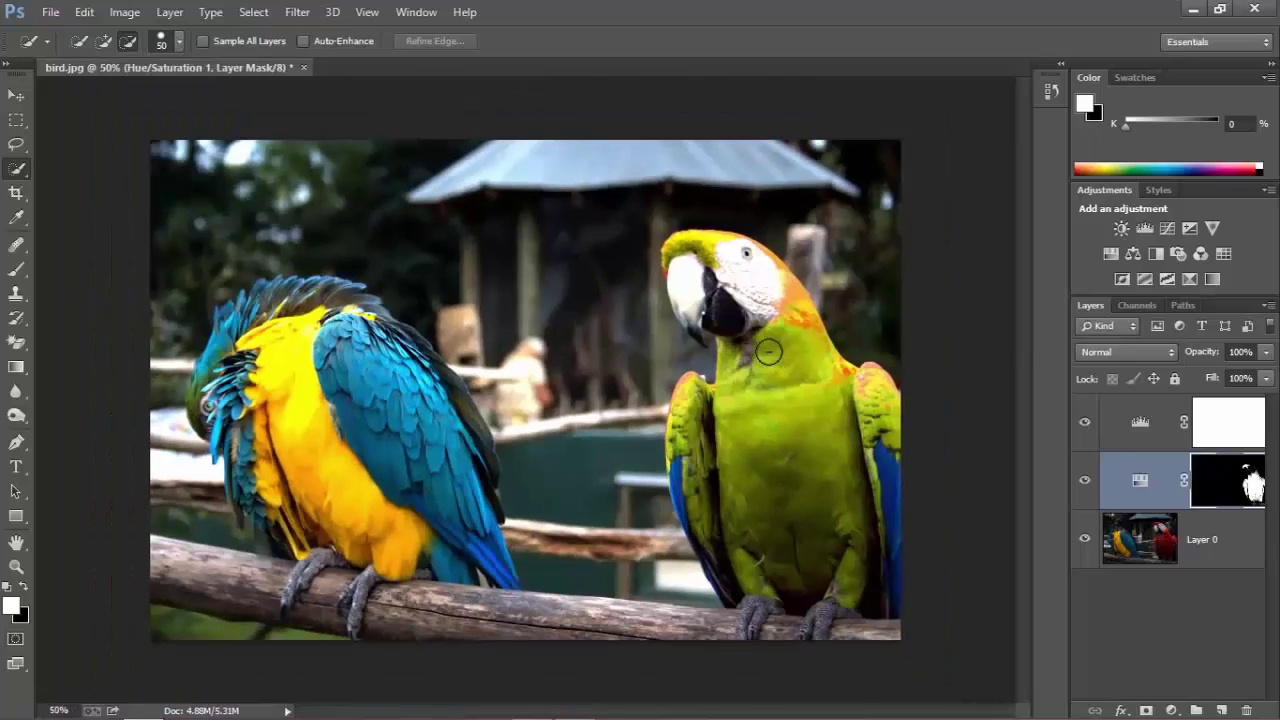
scroll(768, 350, "down", 1)
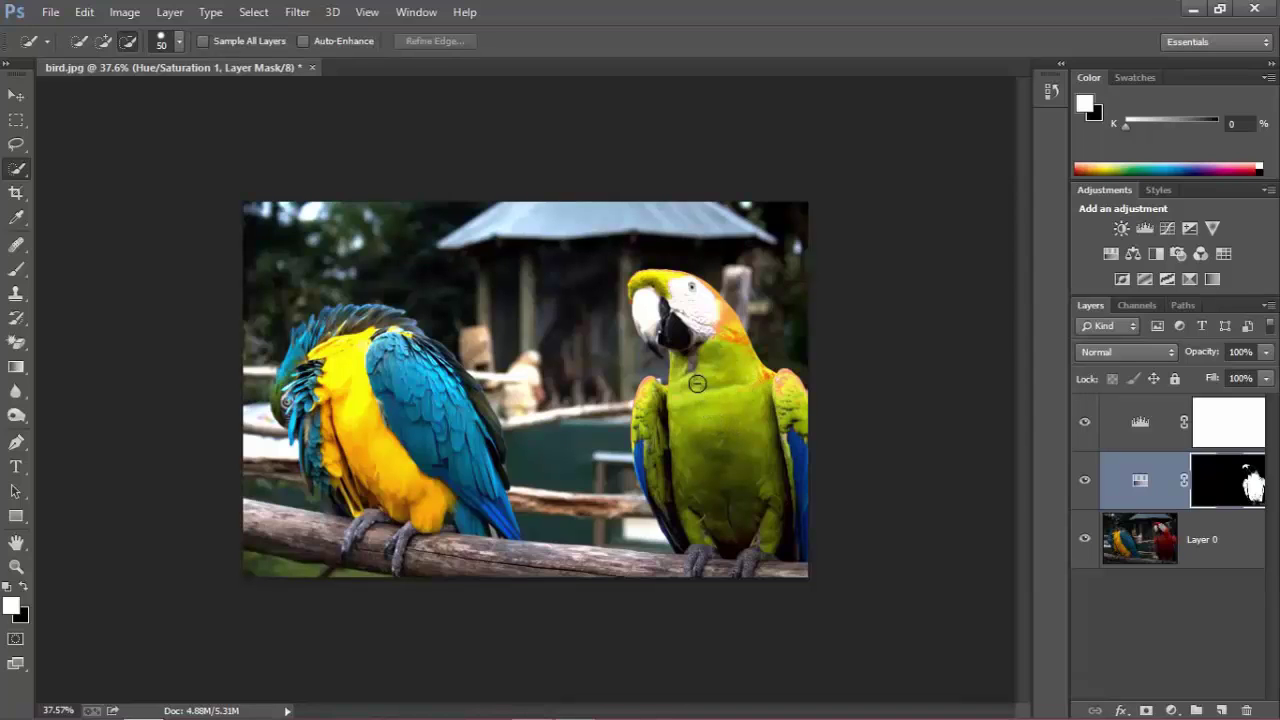
key("ctrl+plus")
key("ctrl+minus")
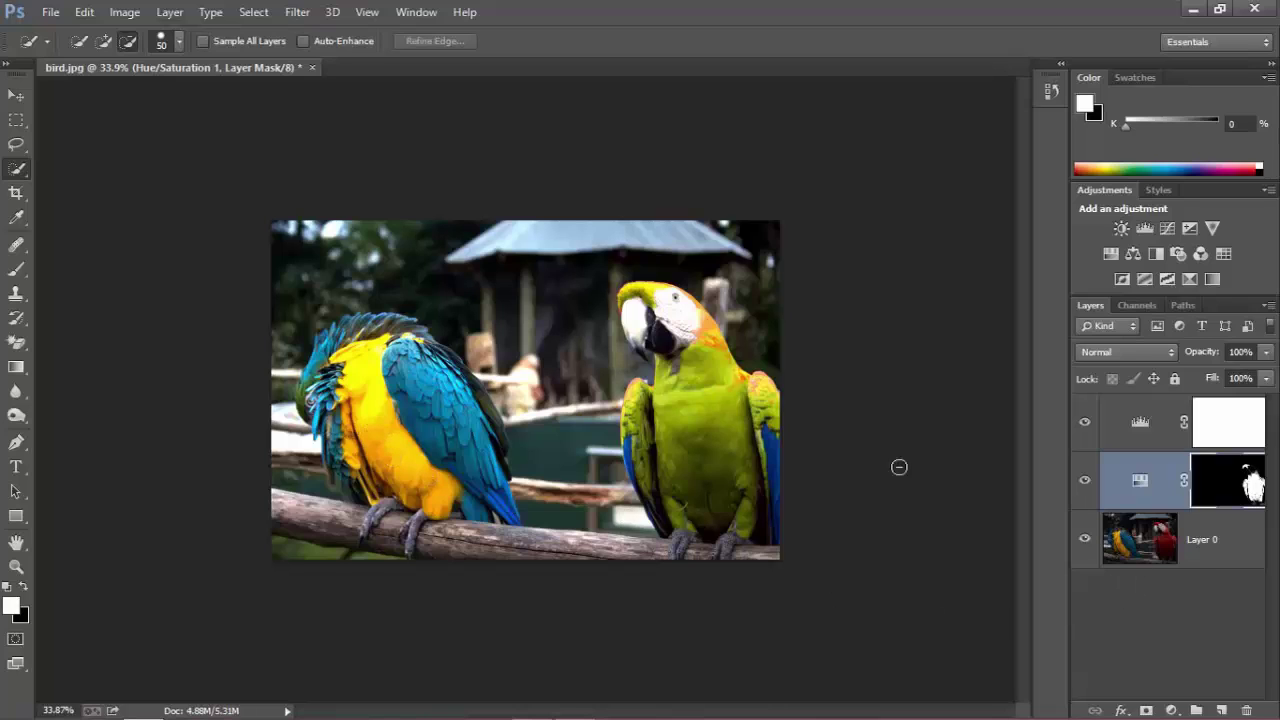
left_click(1141, 548)
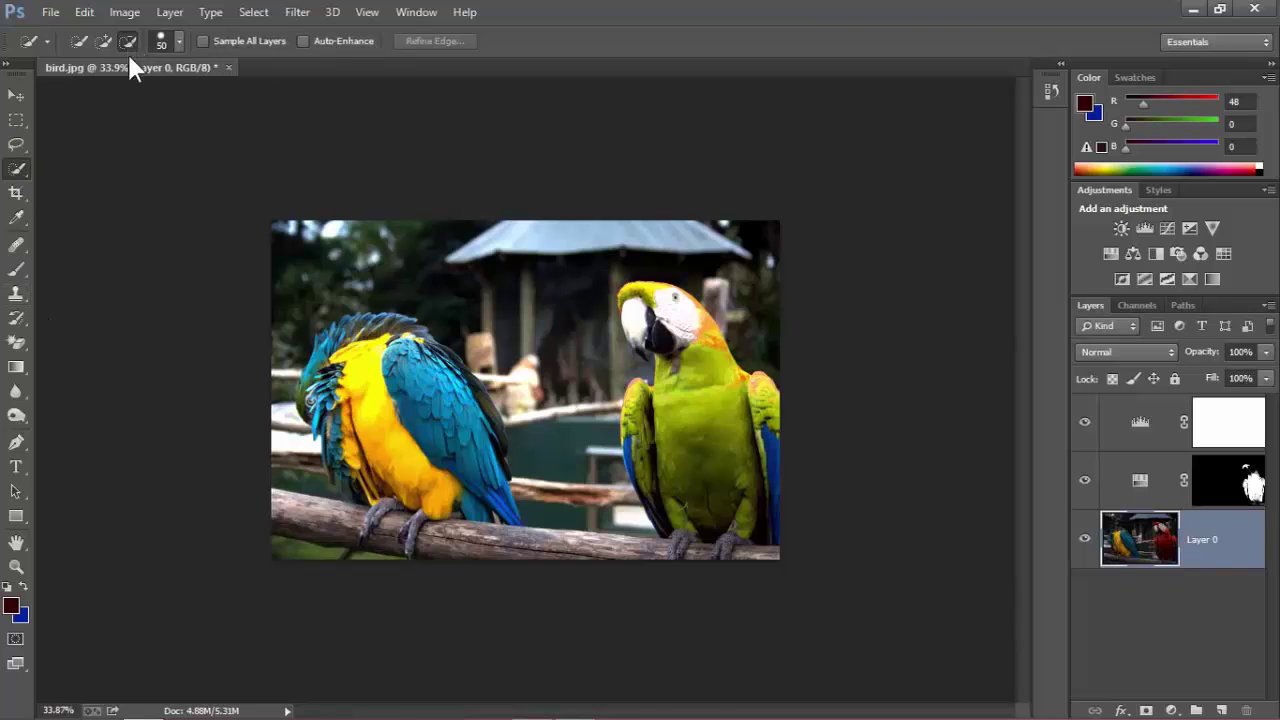
Quick-select the blue-and-yellow macaw's body, back, wing and foot, undoing the last additions.
scroll(352, 353, "up", 1)
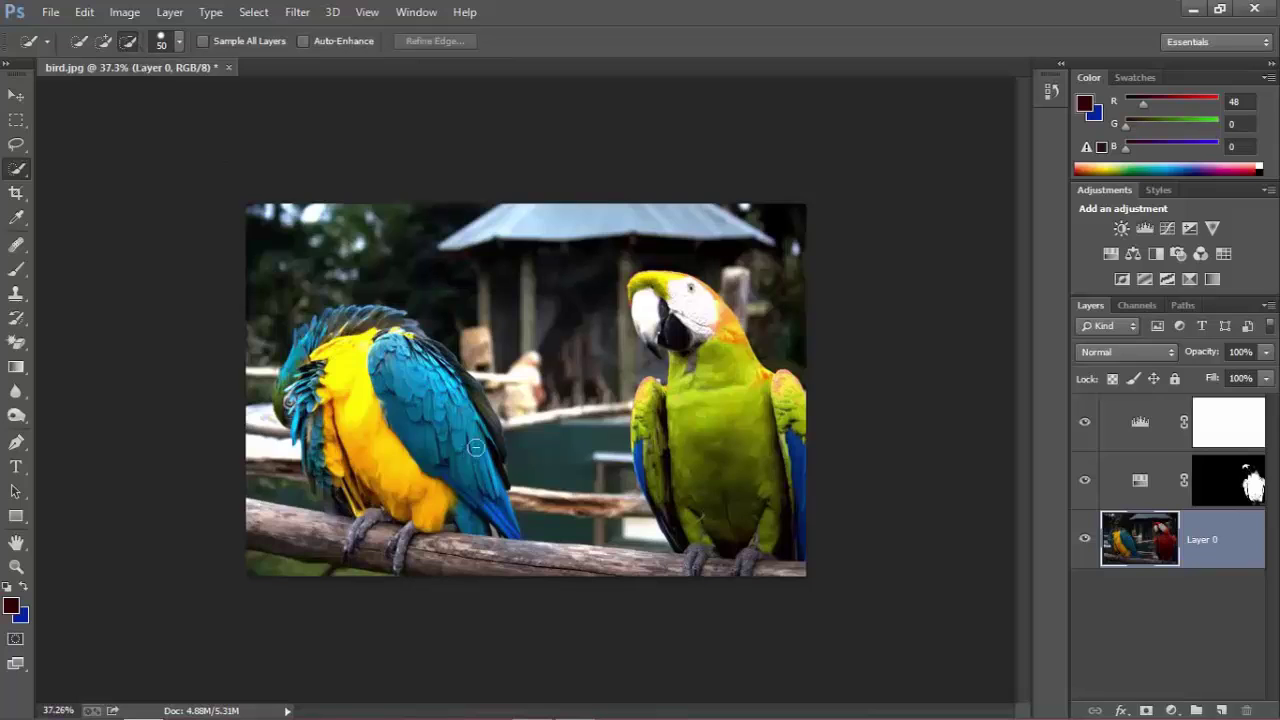
mouse_move(411, 455)
left_mouse_down()
mouse_move(449, 392)
mouse_move(467, 441)
mouse_move(387, 474)
mouse_move(480, 451)
mouse_move(407, 486)
mouse_move(486, 462)
mouse_move(462, 476)
left_mouse_up()
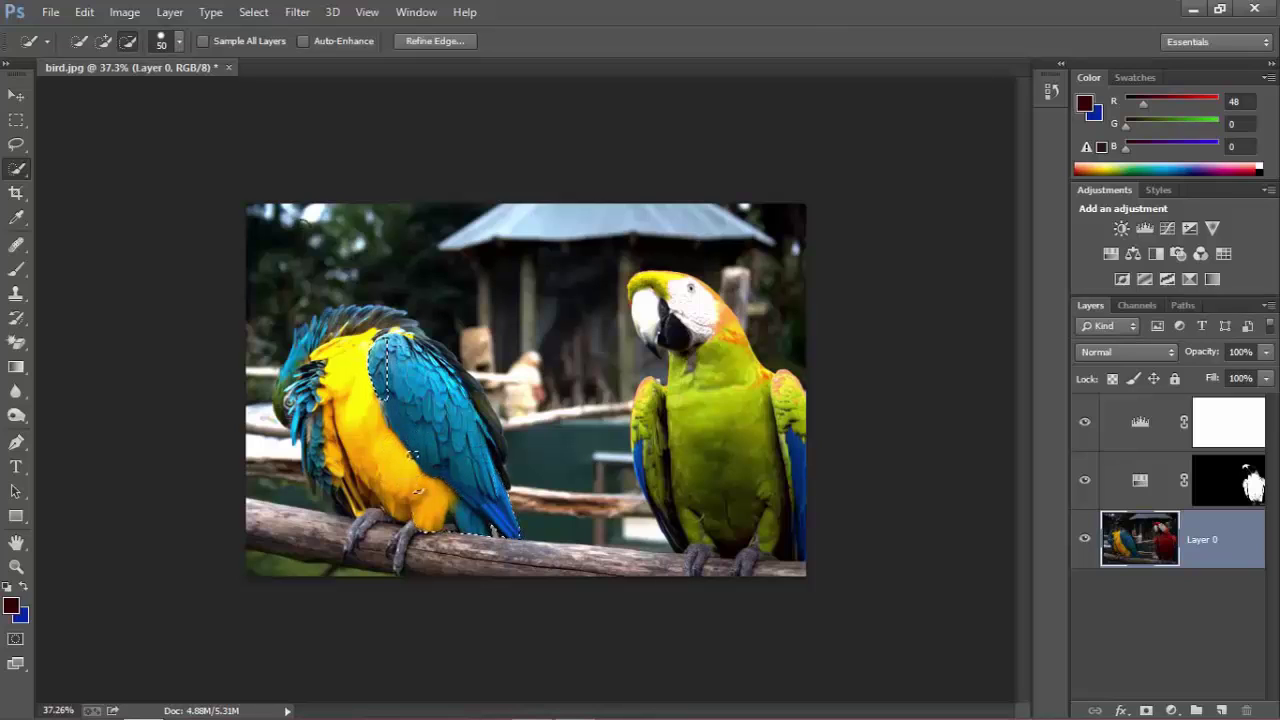
left_click(77, 41)
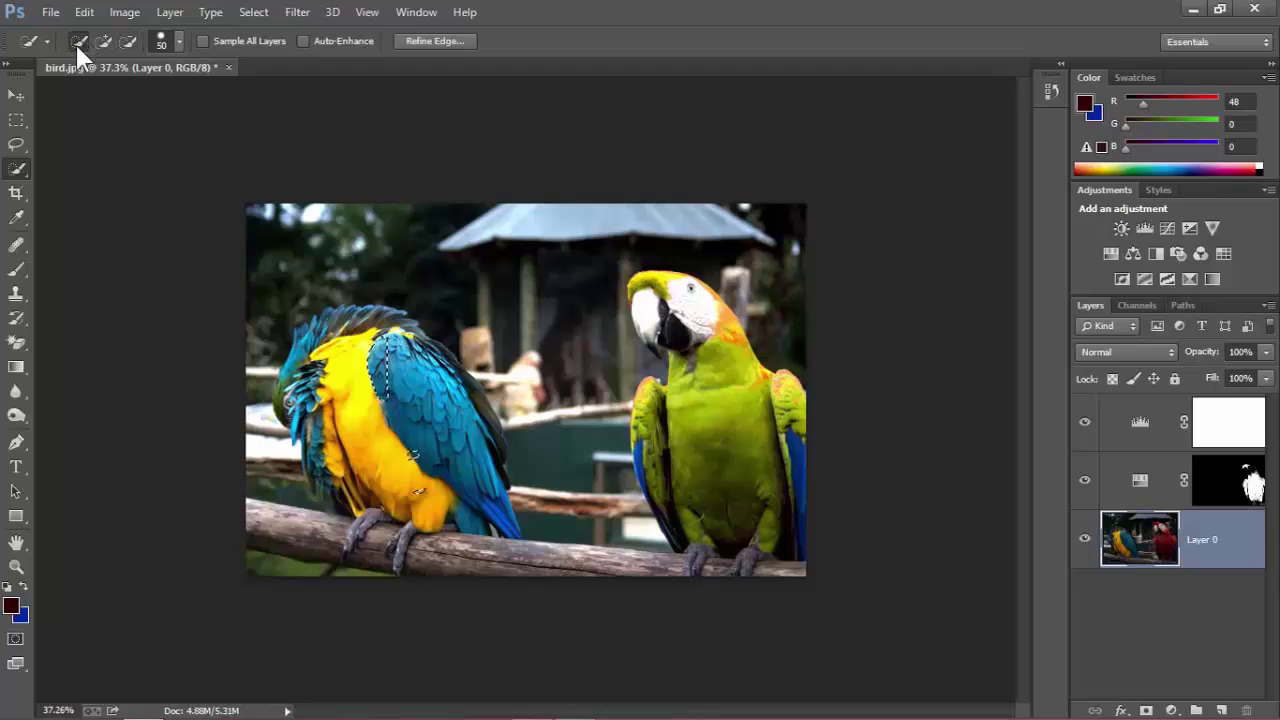
key("ctrl+d")
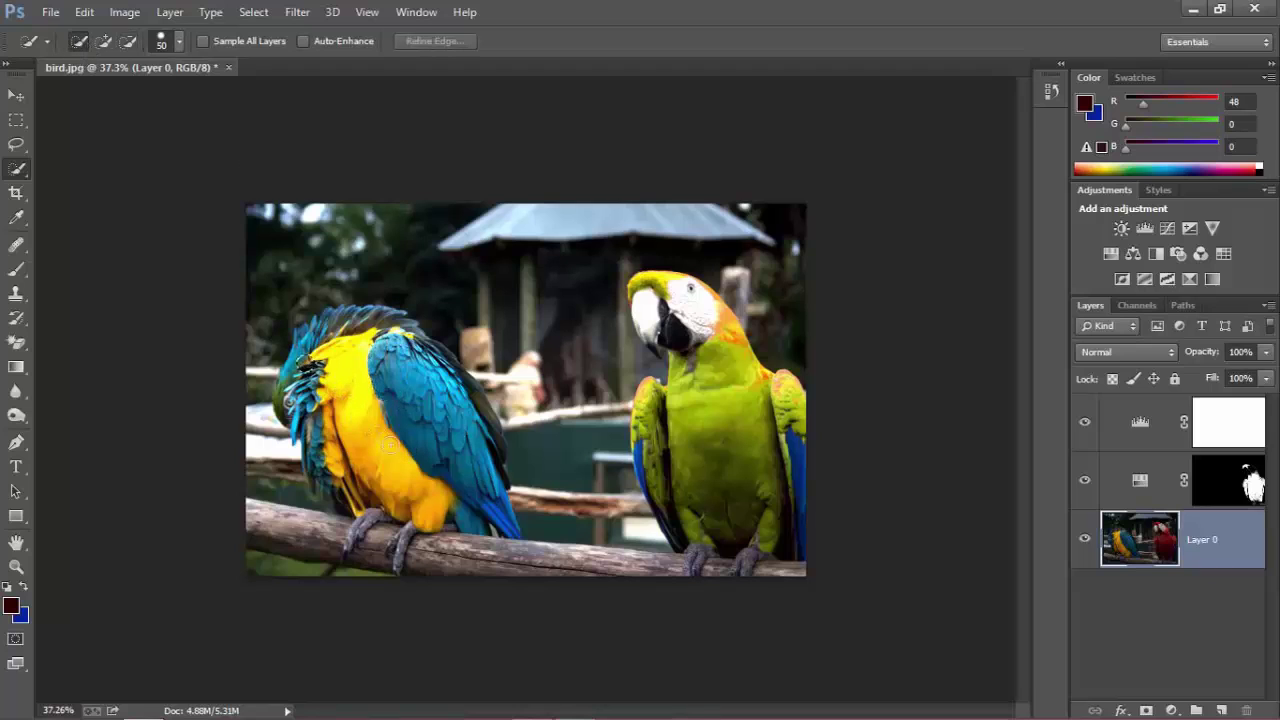
mouse_move(427, 472)
left_mouse_down()
mouse_move(442, 446)
mouse_move(345, 316)
mouse_move(316, 355)
mouse_move(311, 335)
mouse_move(305, 415)
mouse_move(325, 428)
left_mouse_up()
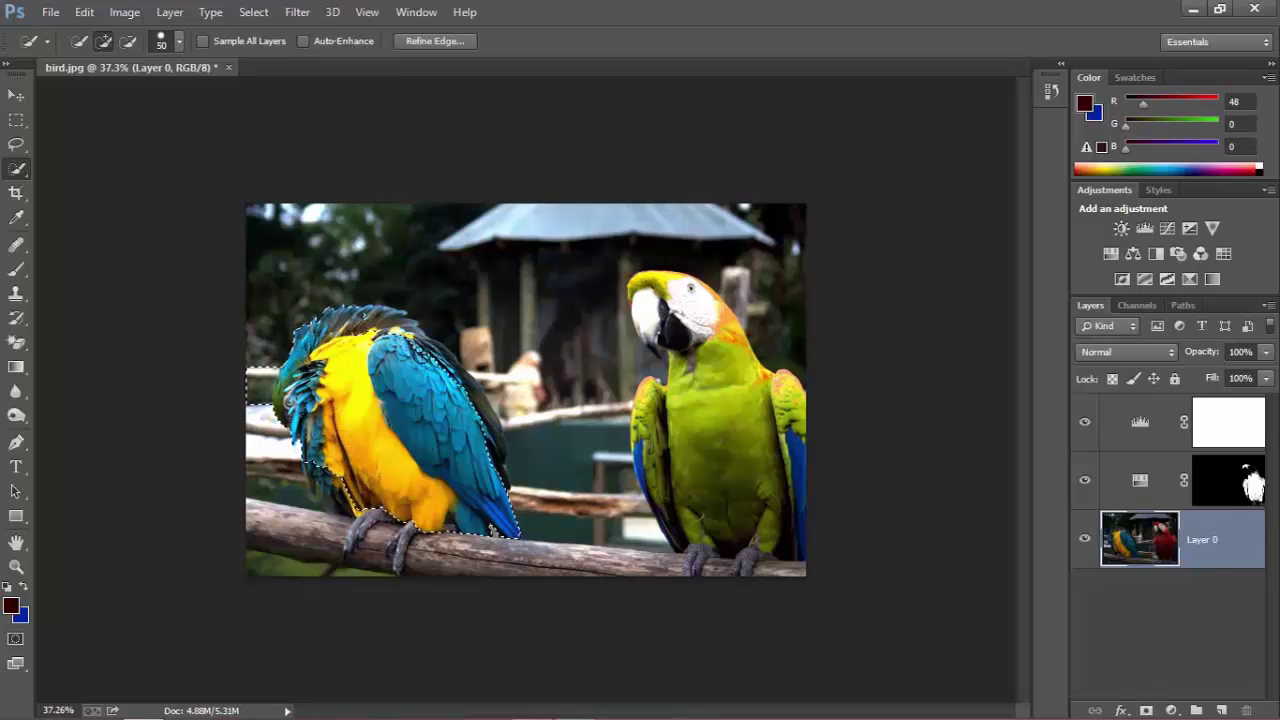
mouse_move(425, 348)
left_mouse_down()
mouse_move(460, 390)
mouse_move(482, 466)
left_mouse_up()
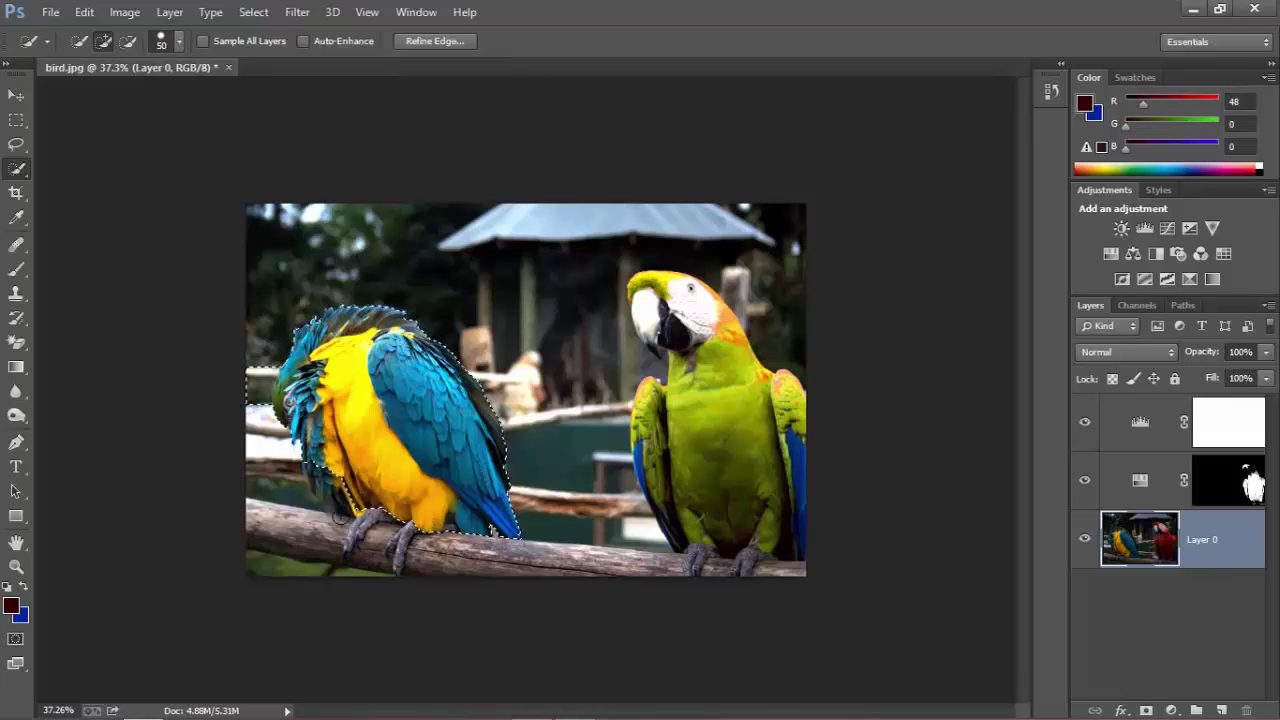
scroll(340, 525, "up", 5)
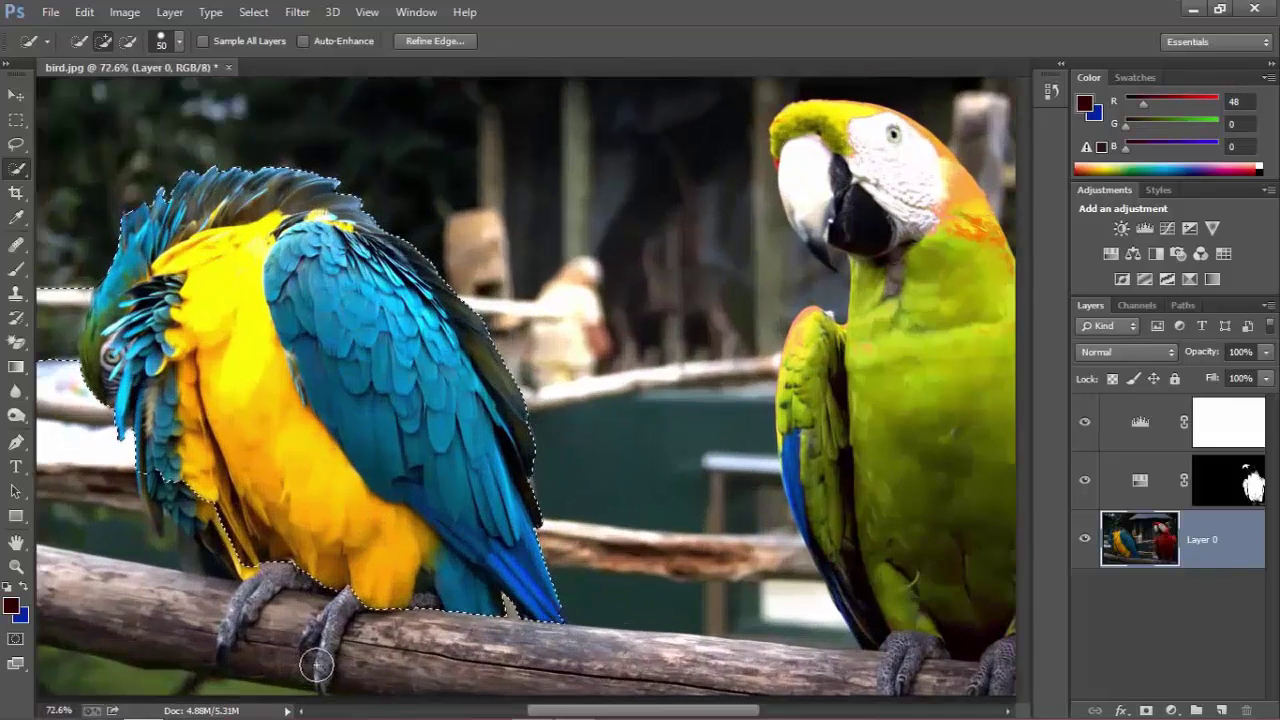
key("bracketleft")
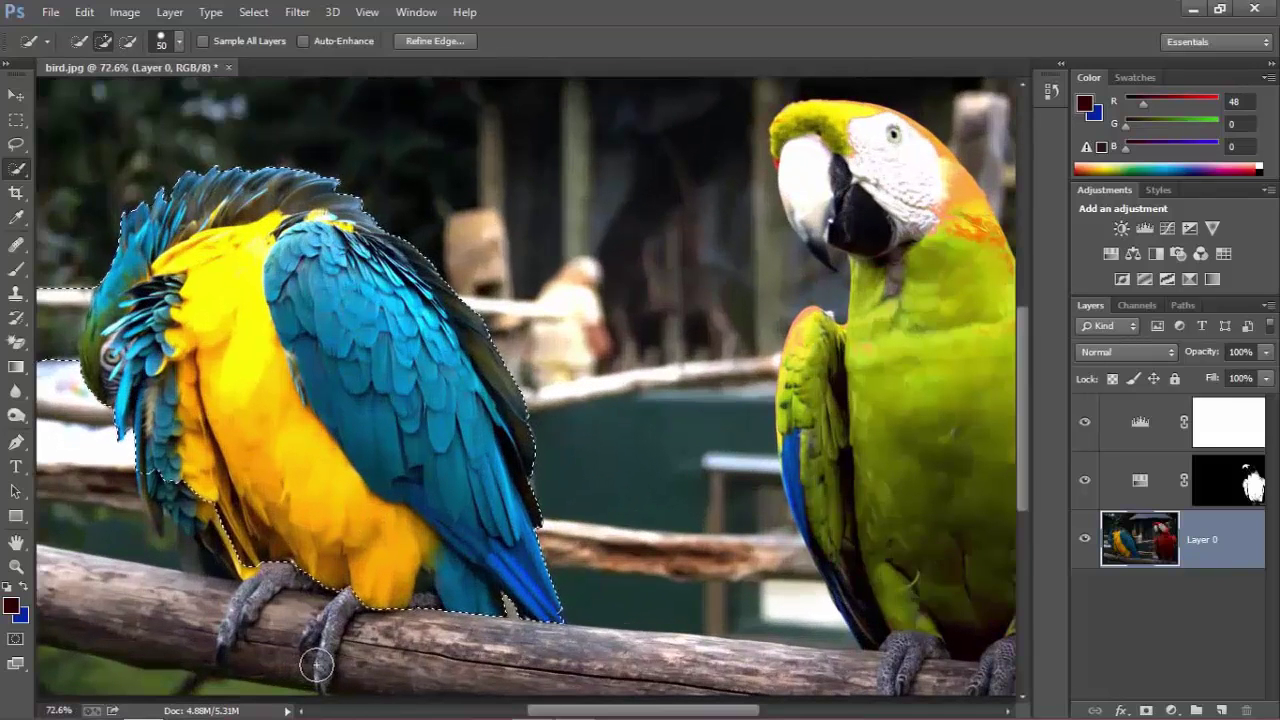
key("bracketleft")
key("bracketleft")
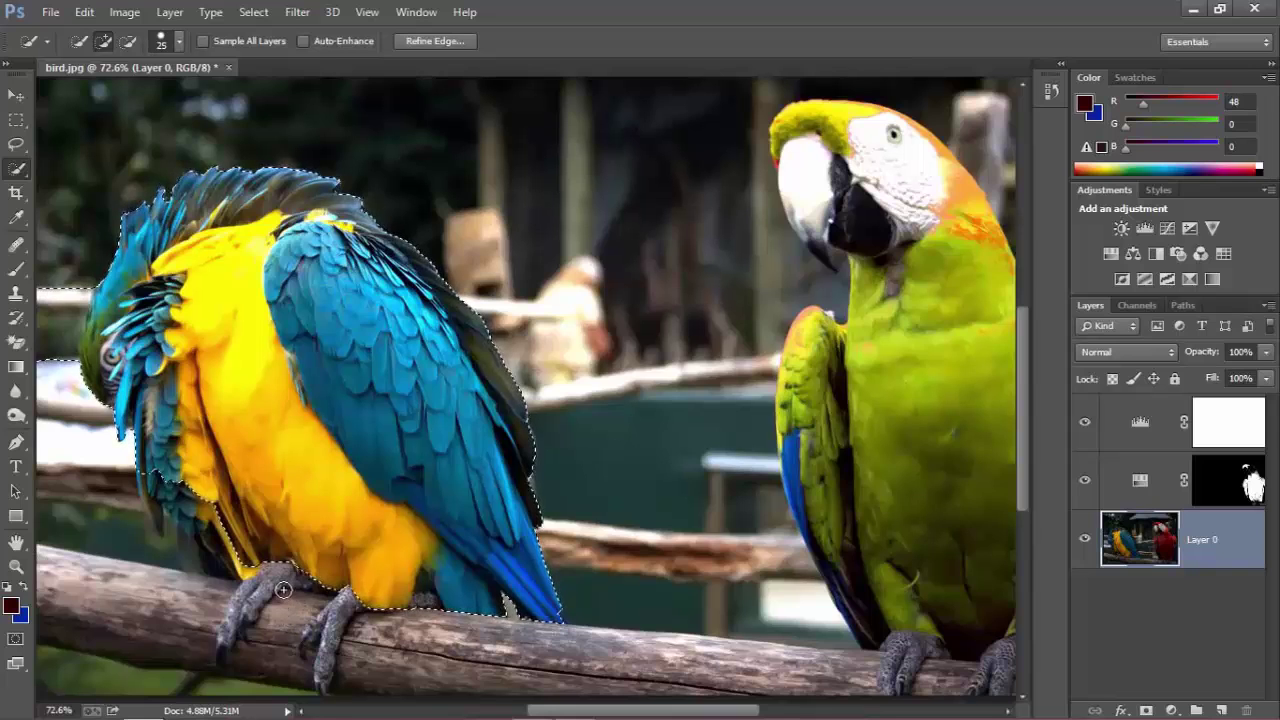
left_click_drag(271, 576, 226, 637)
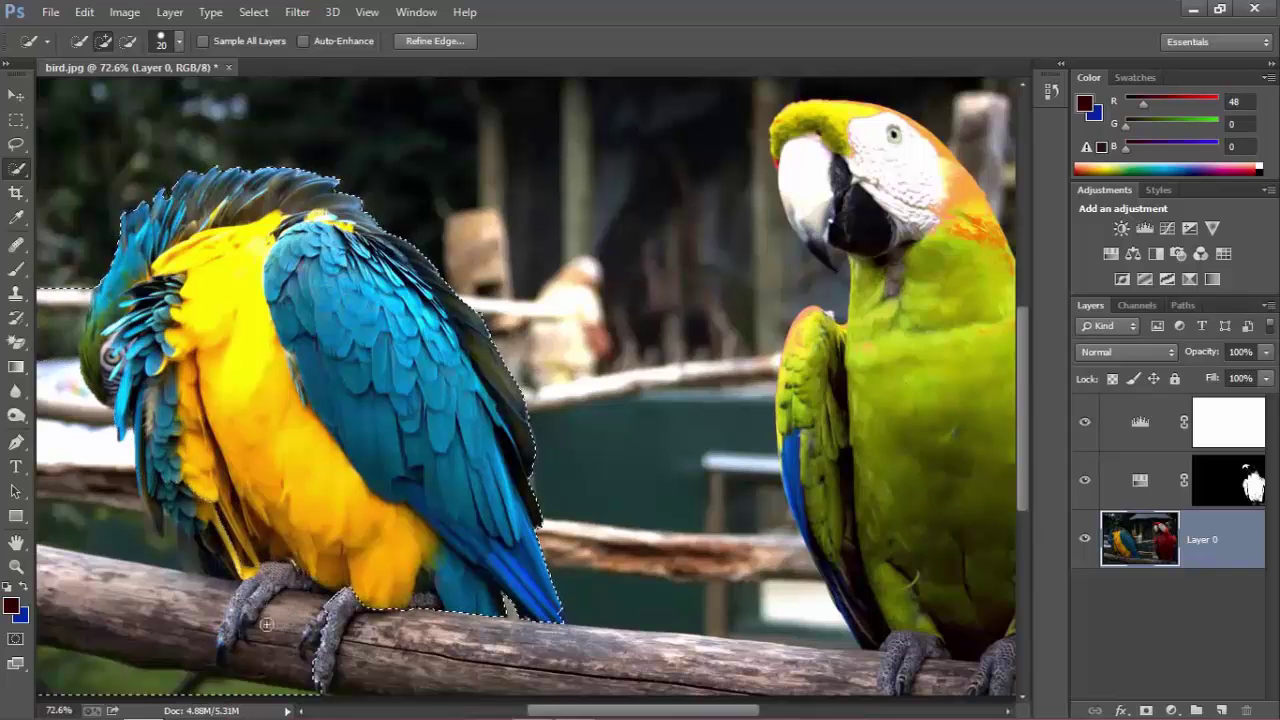
scroll(267, 624, "down", 3)
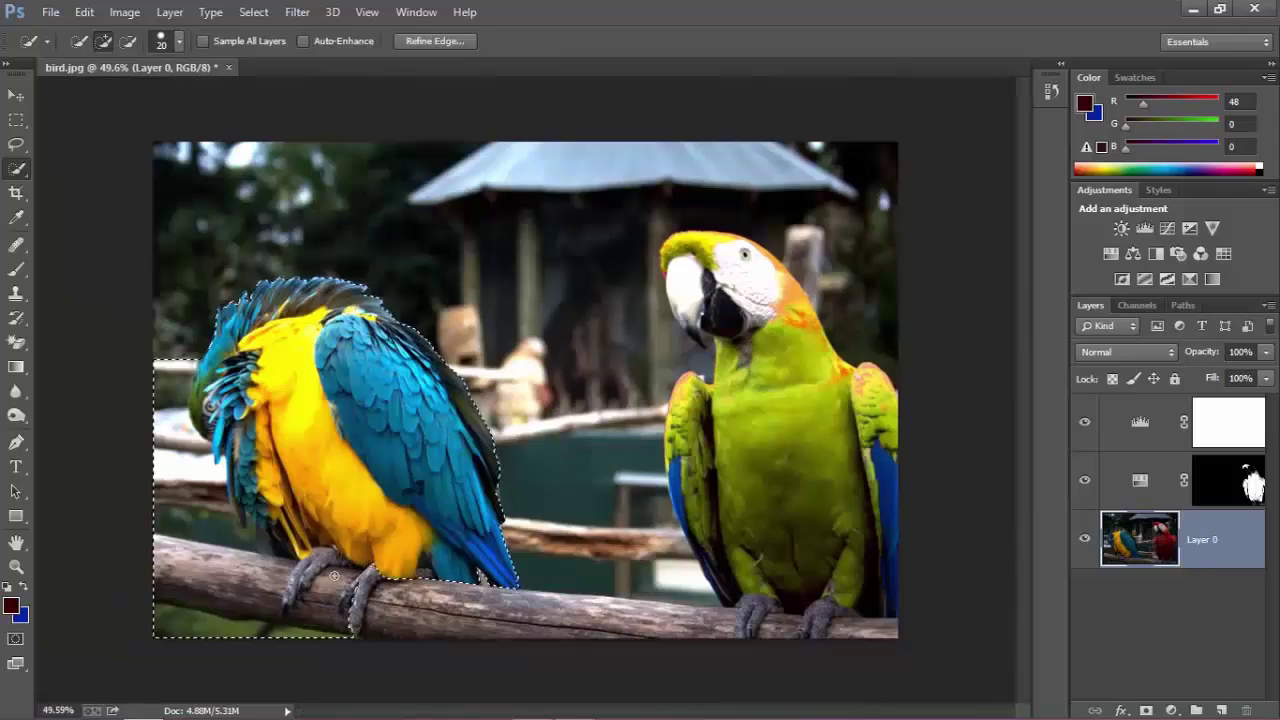
key("ctrl+alt+z")
key("ctrl+alt+z")
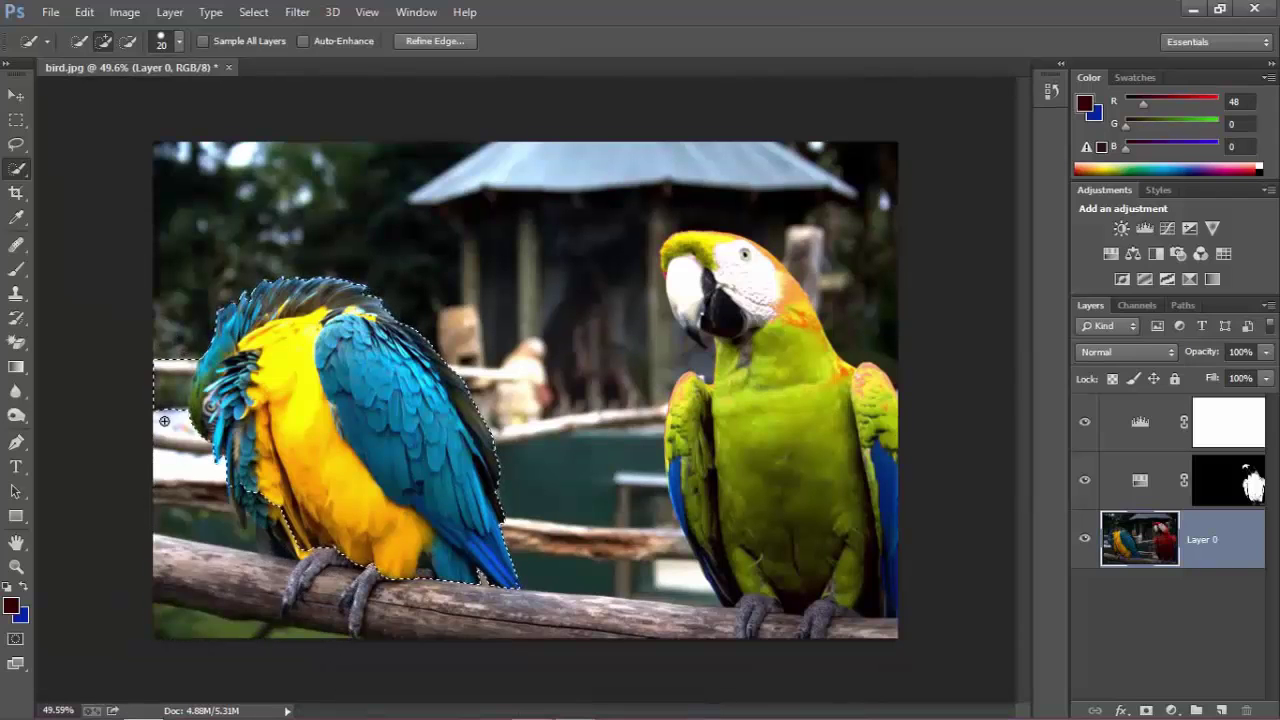
Reselect the whole macaw from its beak down, dropping background and branch areas.
left_click(128, 41)
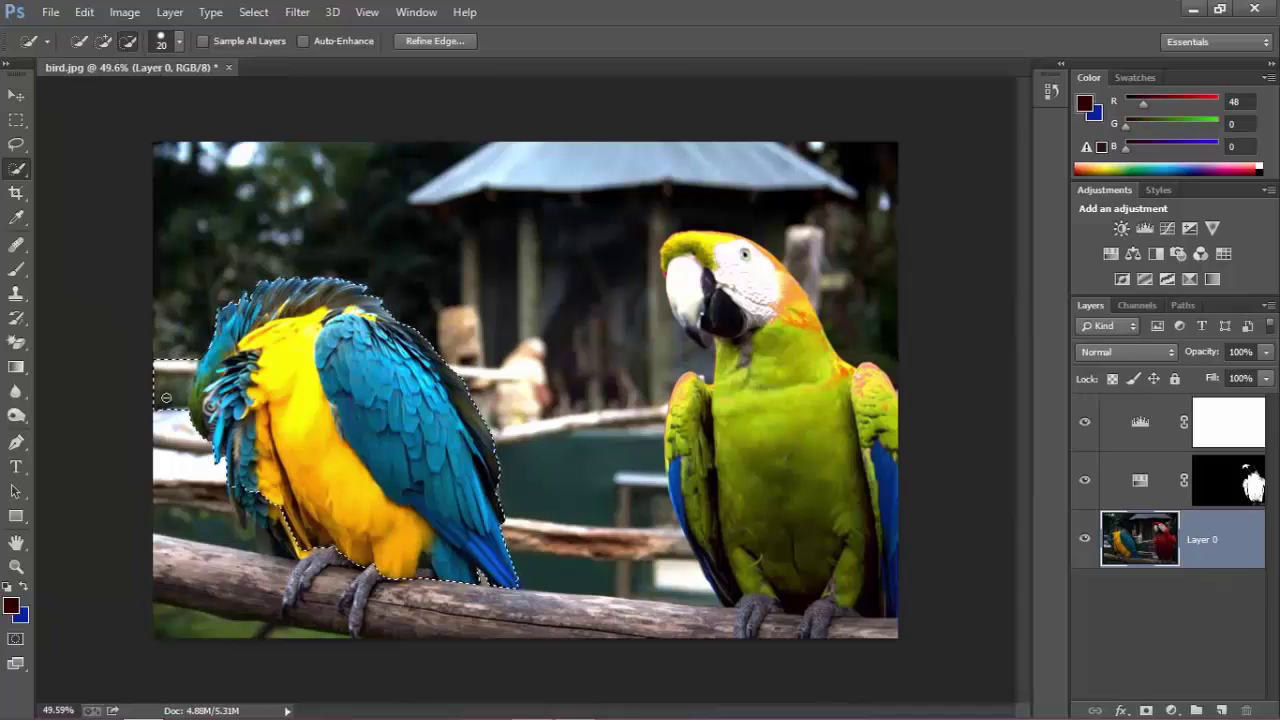
left_click_drag(166, 398, 165, 440)
scroll(152, 420, "up", 2)
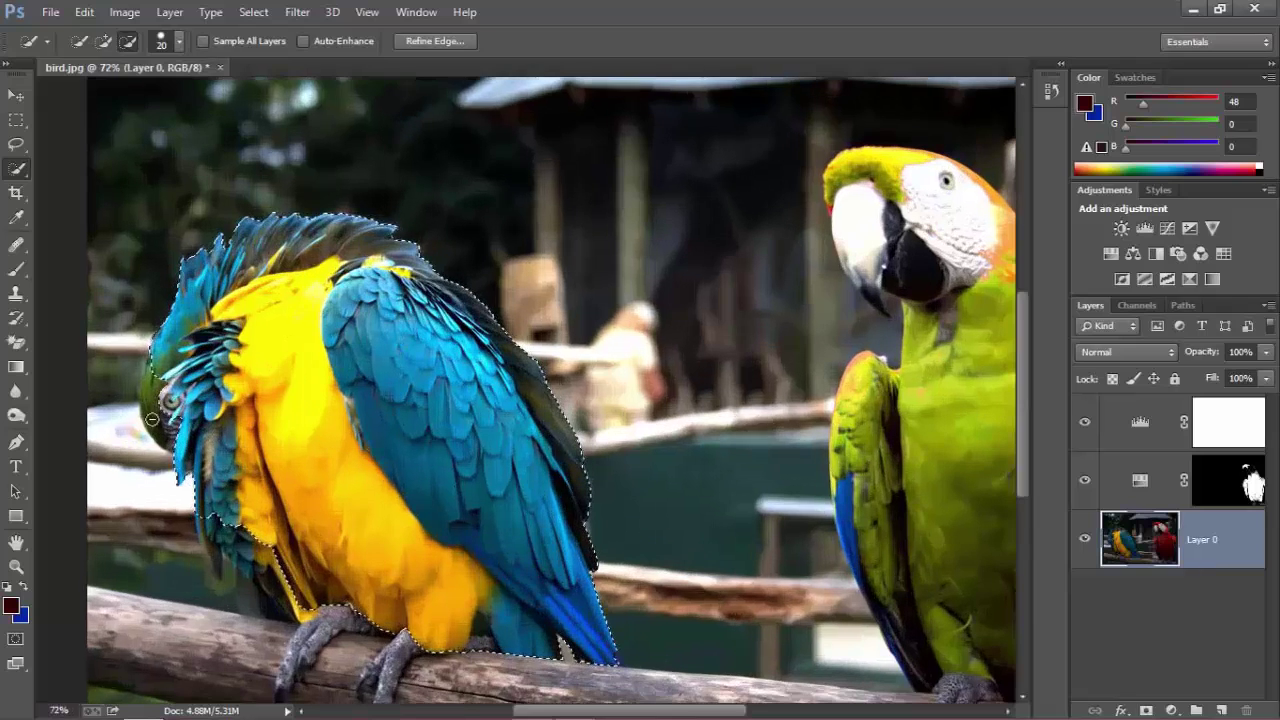
left_click(83, 37)
left_click(155, 414)
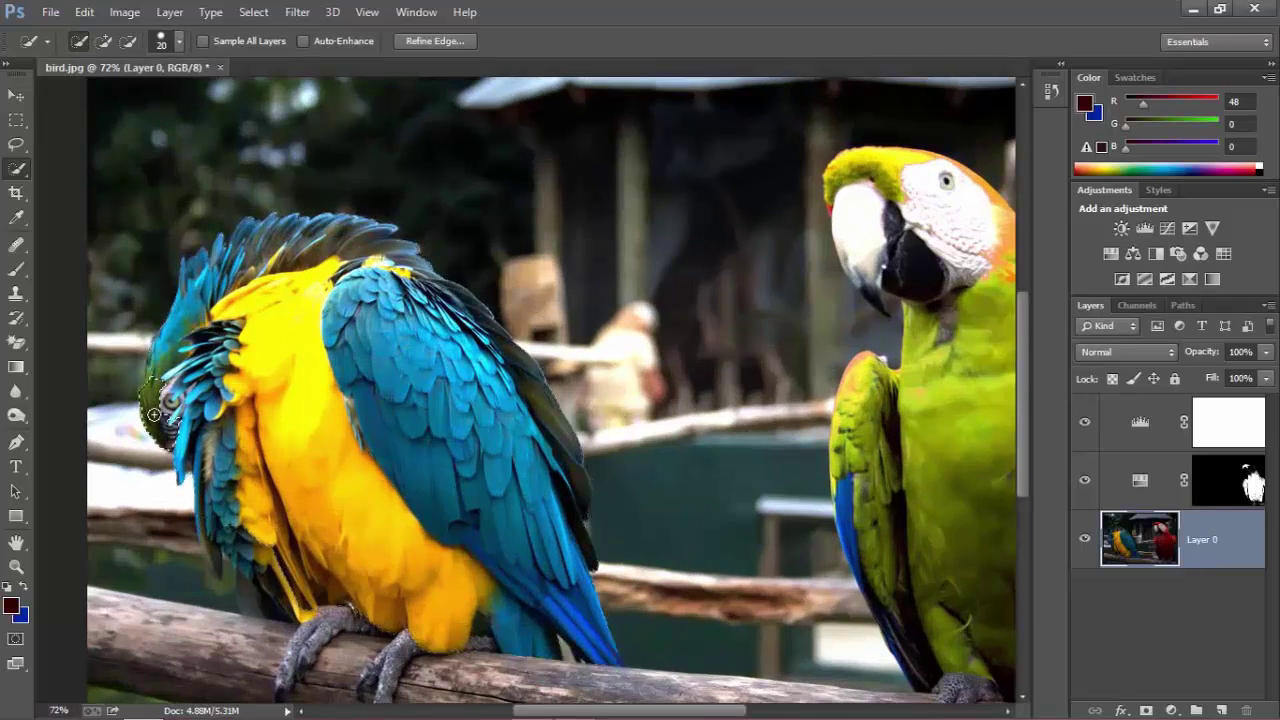
mouse_move(152, 394)
left_mouse_down()
mouse_move(232, 508)
mouse_move(220, 545)
mouse_move(154, 519)
left_mouse_up()
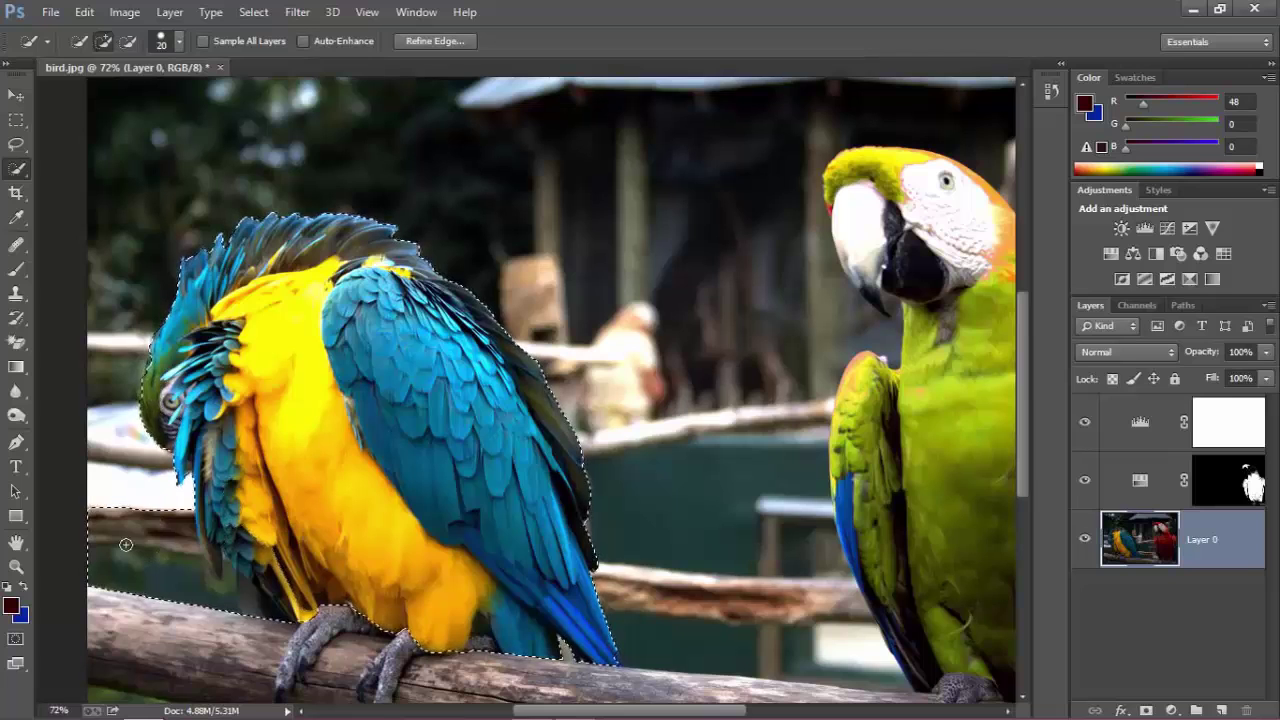
scroll(132, 548, "down", 3)
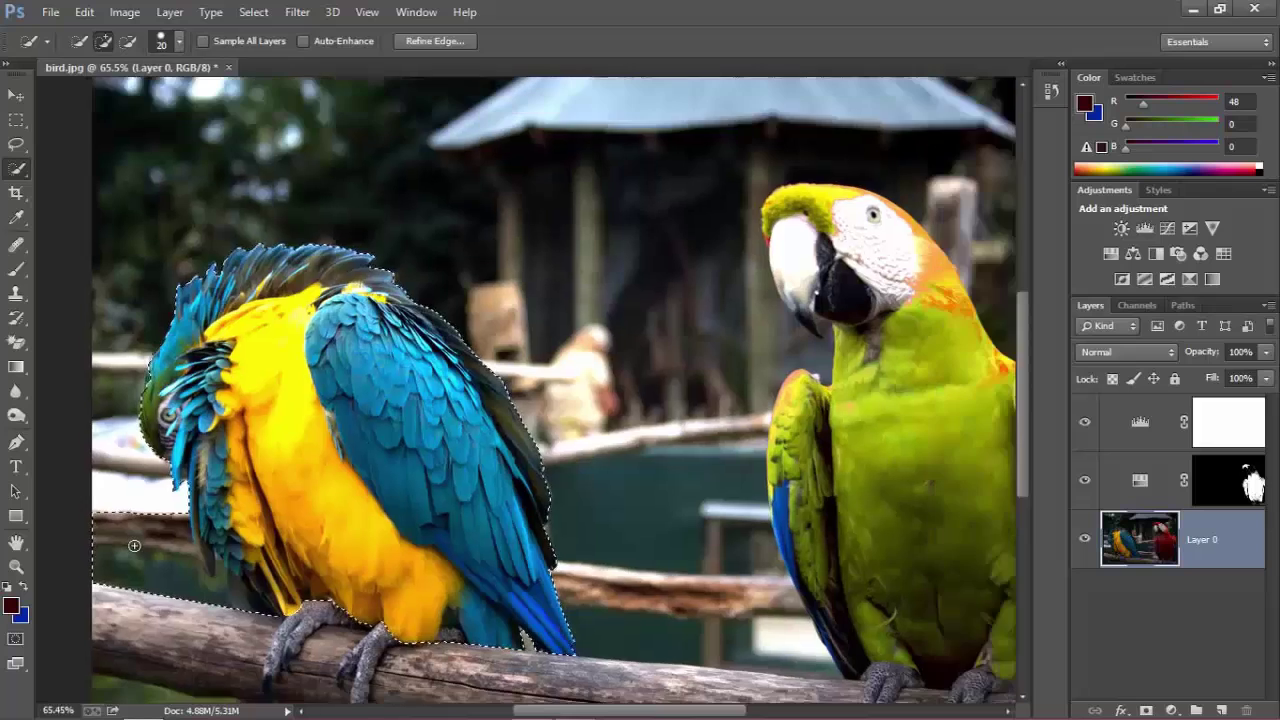
key("ctrl+z")
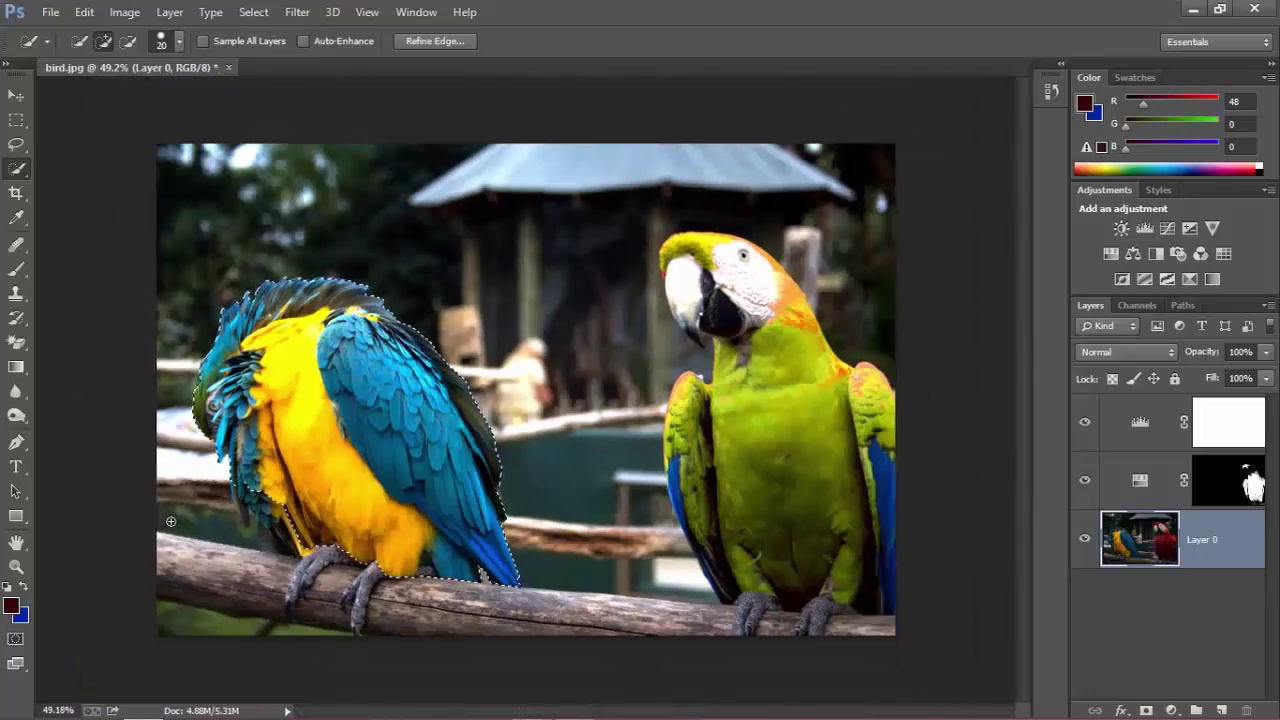
Enter Quick Mask and paint white over the macaw's feet, second leg and tail feathers.
left_click(15, 641)
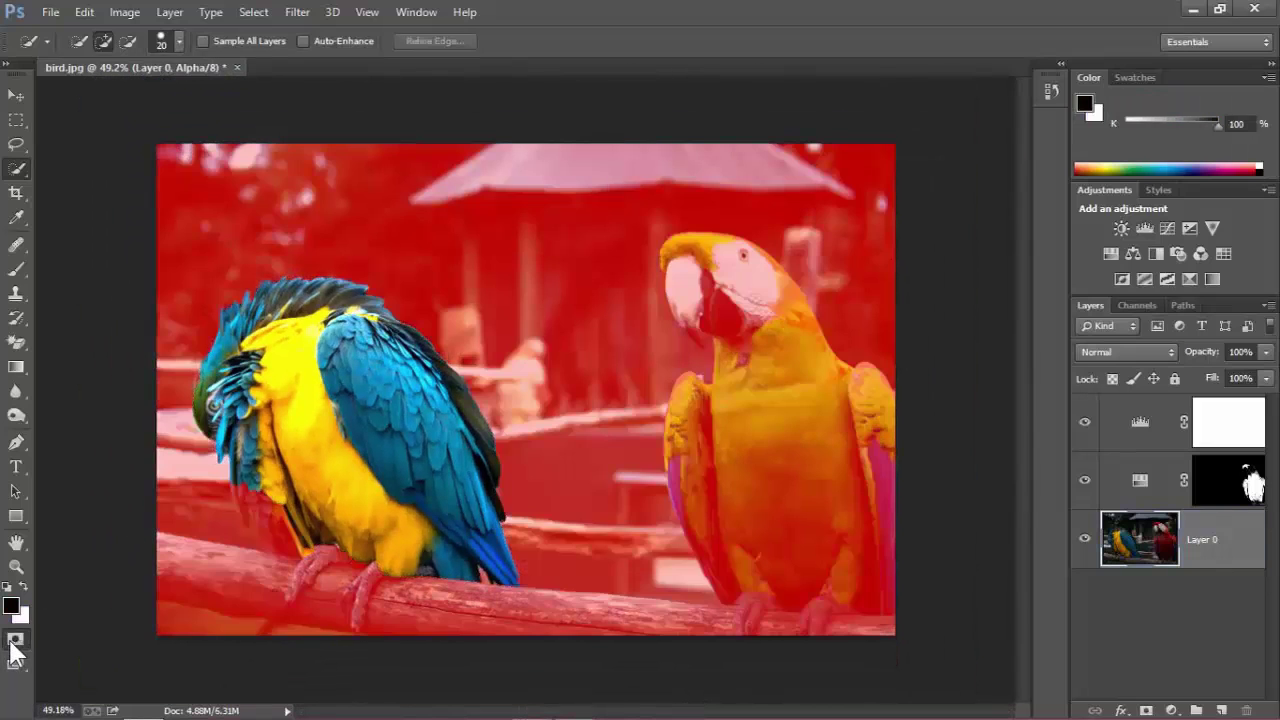
left_click(16, 270)
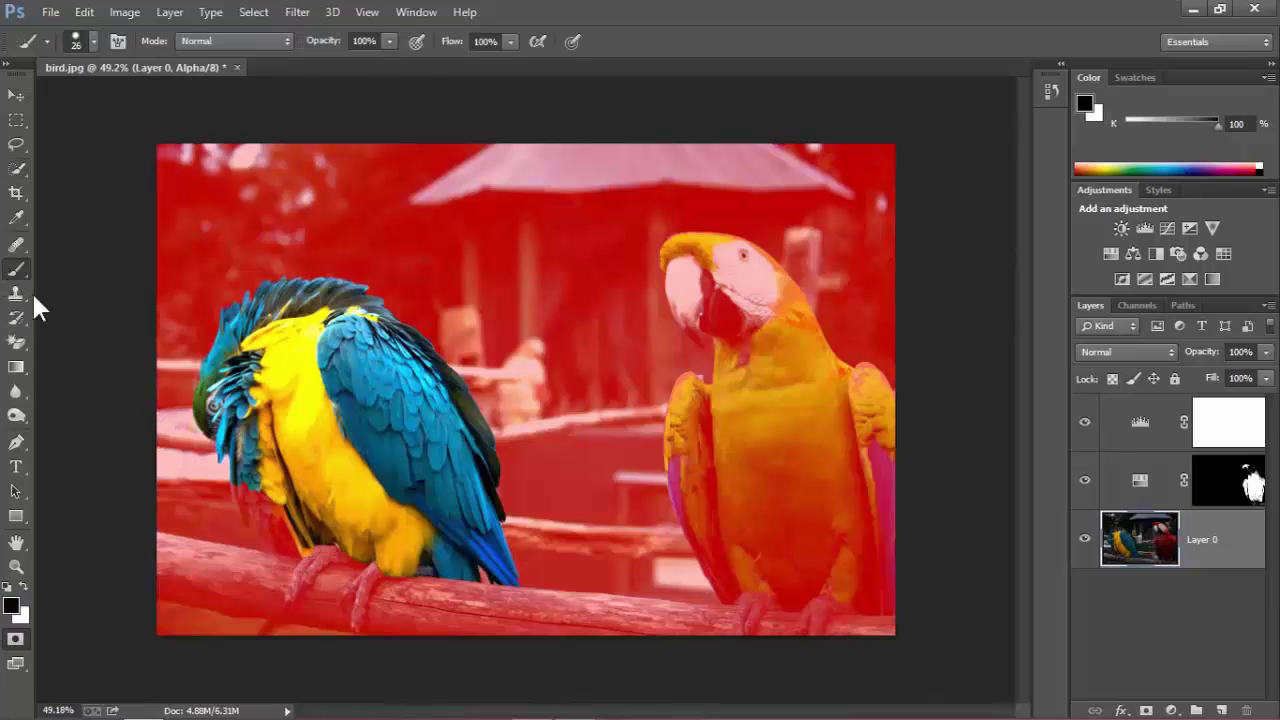
left_click(24, 586)
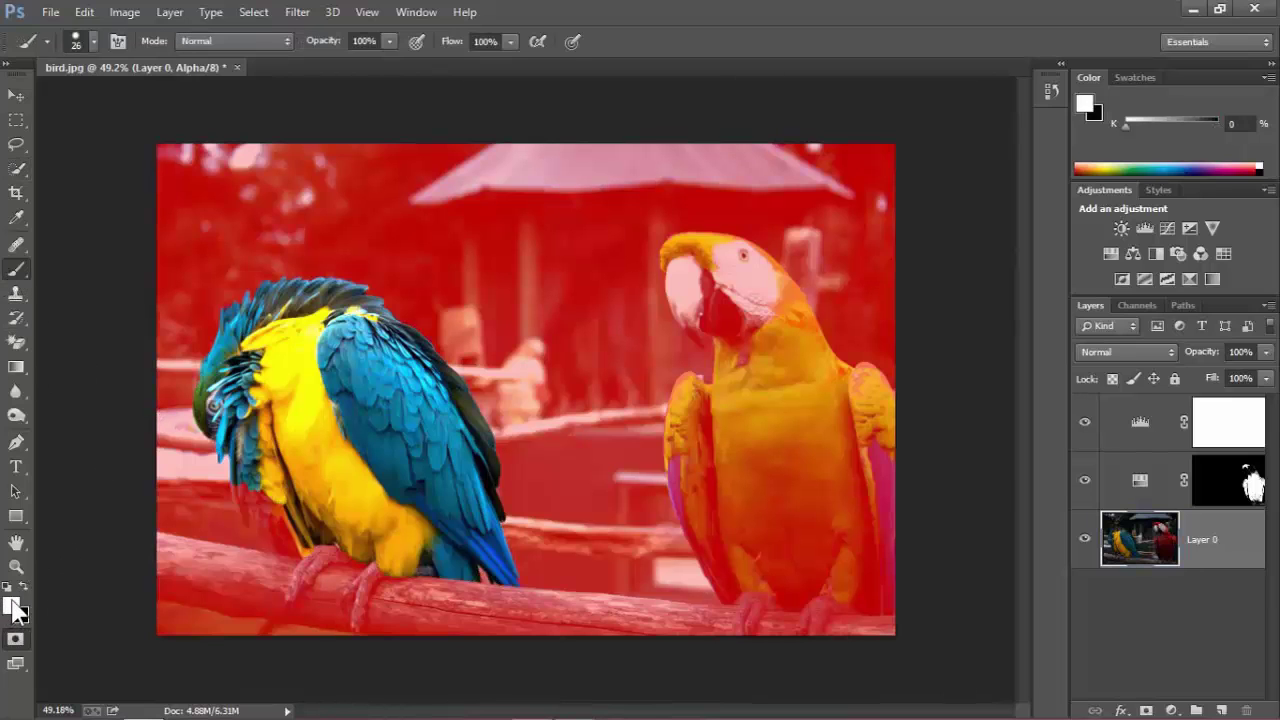
scroll(290, 565, "up", 2)
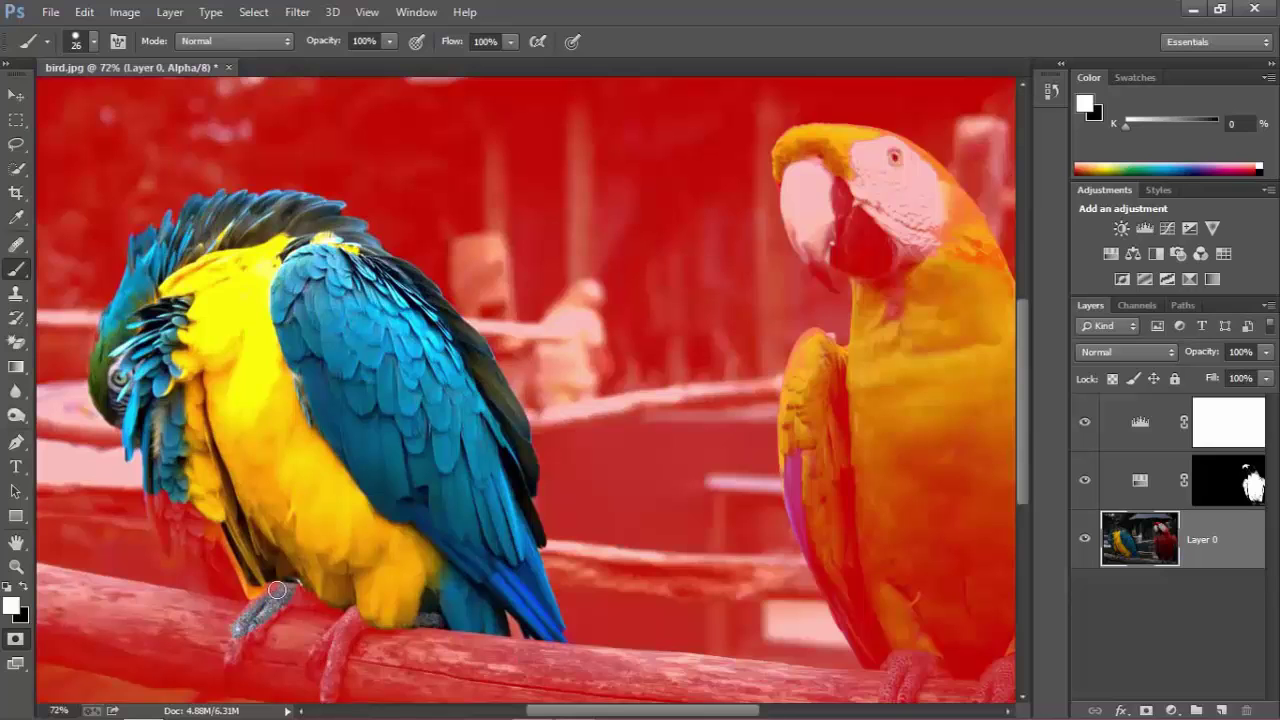
left_click_drag(231, 655, 268, 612)
scroll(311, 617, "down", 2)
mouse_move(352, 611)
left_mouse_down()
mouse_move(320, 678)
mouse_move(320, 626)
mouse_move(344, 585)
mouse_move(309, 634)
mouse_move(341, 612)
mouse_move(311, 643)
left_mouse_up()
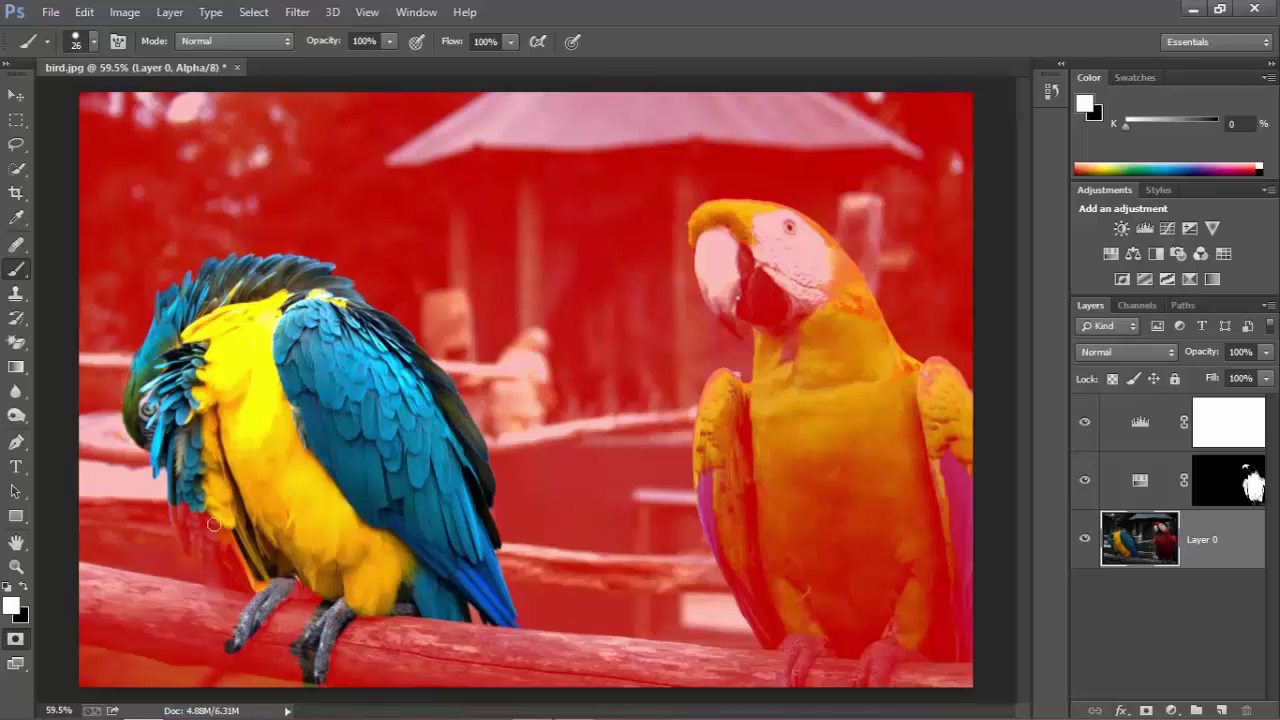
mouse_move(212, 512)
left_mouse_down()
mouse_move(173, 521)
mouse_move(205, 591)
mouse_move(231, 569)
mouse_move(205, 547)
mouse_move(221, 575)
left_mouse_up()
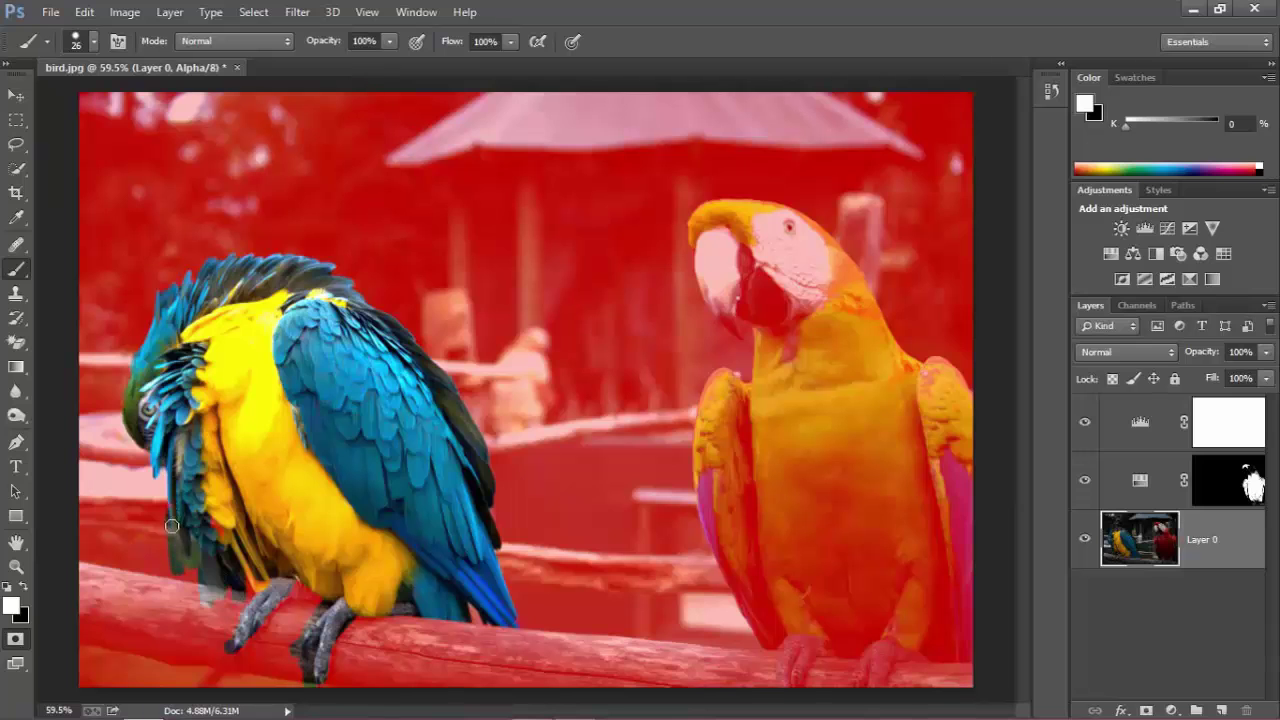
scroll(122, 471, "up", 3)
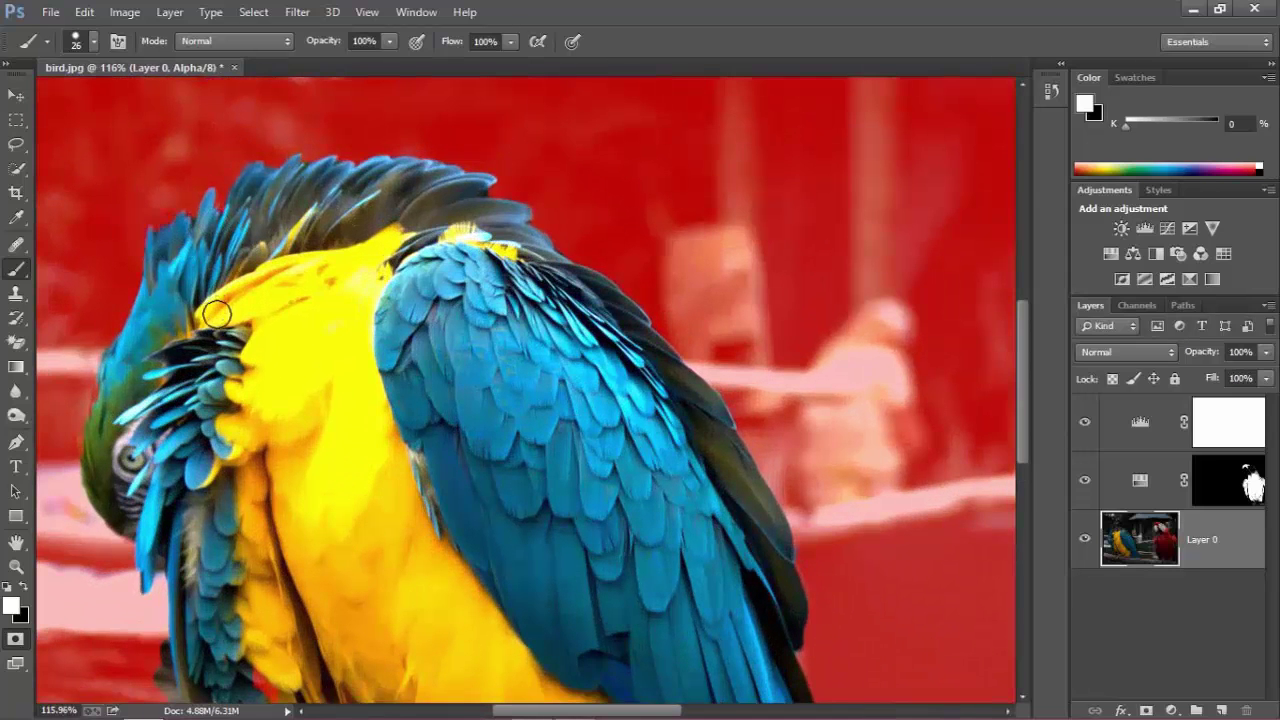
scroll(218, 338, "down", 2)
scroll(180, 635, "down", 1)
scroll(195, 642, "up", 4)
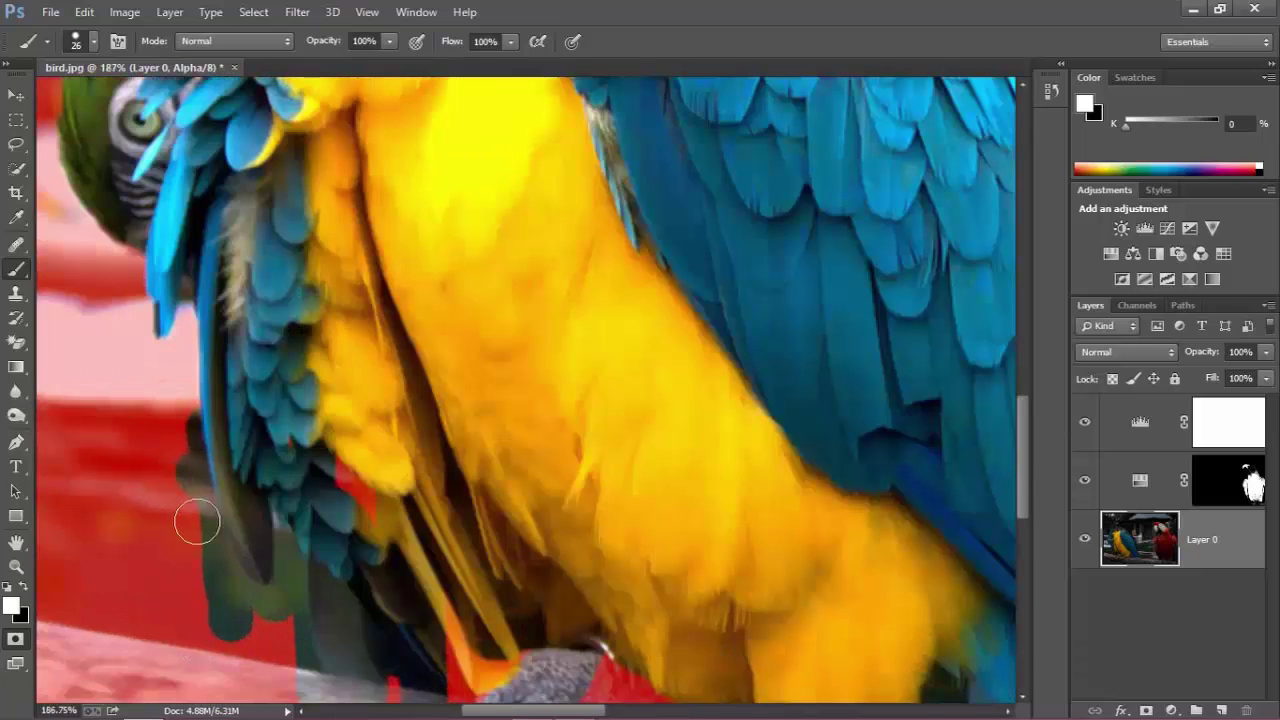
Paint black to mask the dark left edge and the shadows beside both feet.
left_click(20, 568)
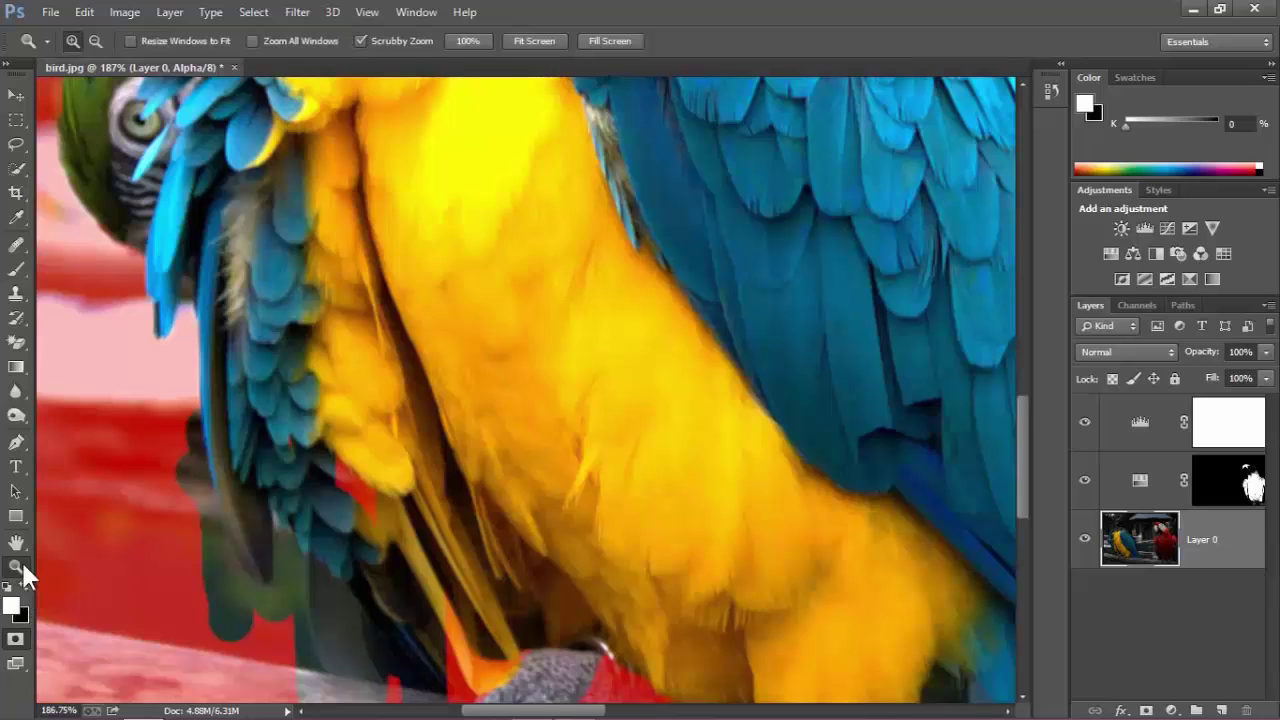
left_click(23, 262)
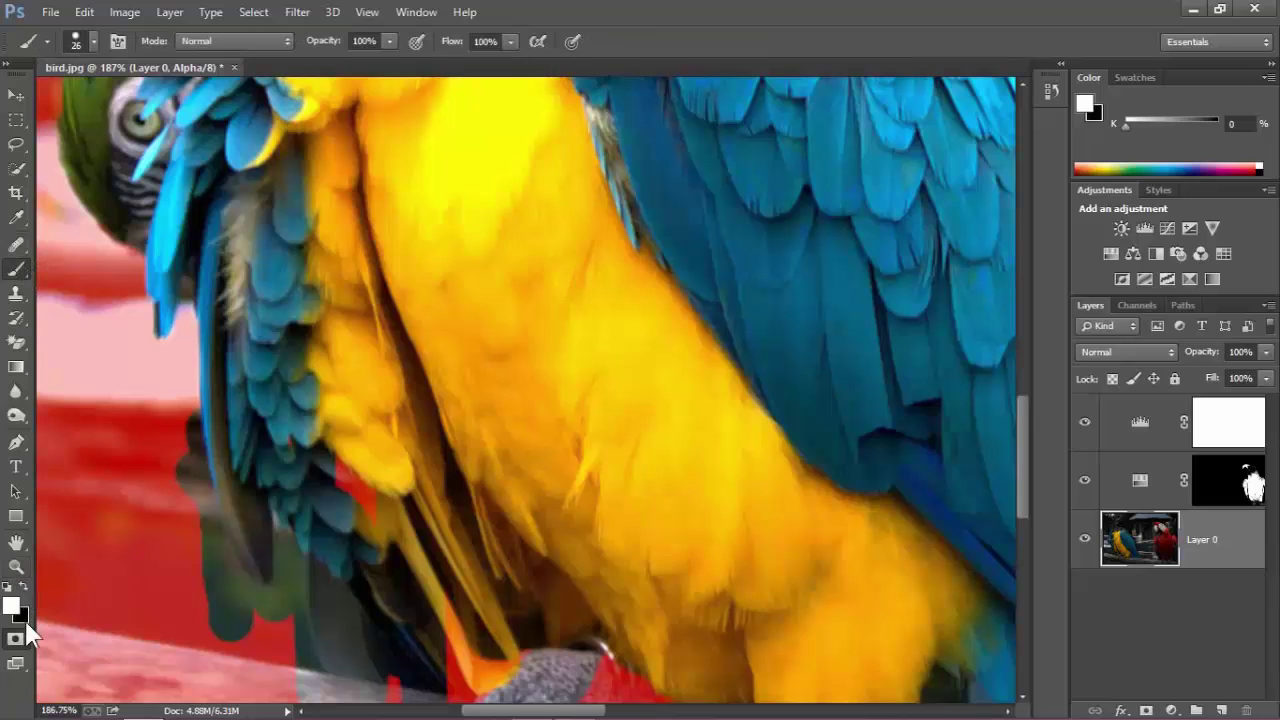
left_click(22, 589)
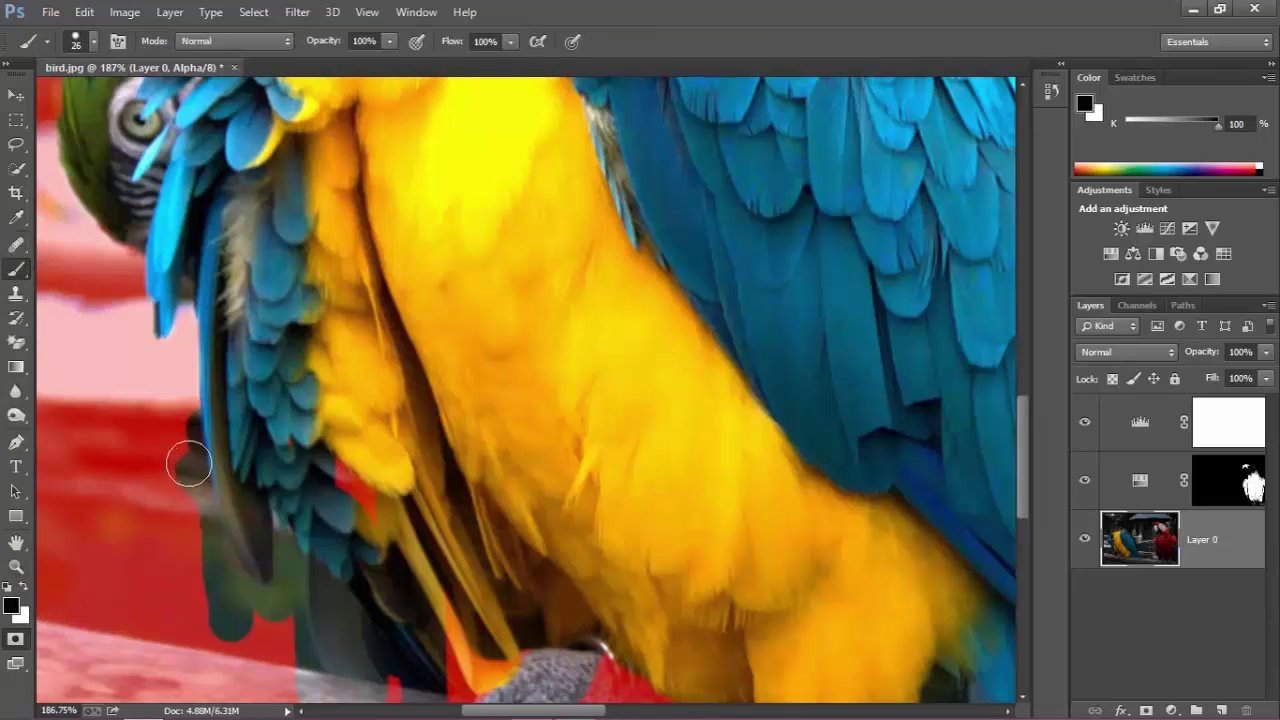
mouse_move(176, 432)
left_mouse_down()
mouse_move(182, 587)
mouse_move(175, 438)
mouse_move(186, 585)
mouse_move(174, 453)
mouse_move(213, 635)
mouse_move(208, 625)
mouse_move(257, 628)
mouse_move(223, 606)
mouse_move(182, 443)
left_mouse_up()
scroll(234, 669, "down", 5)
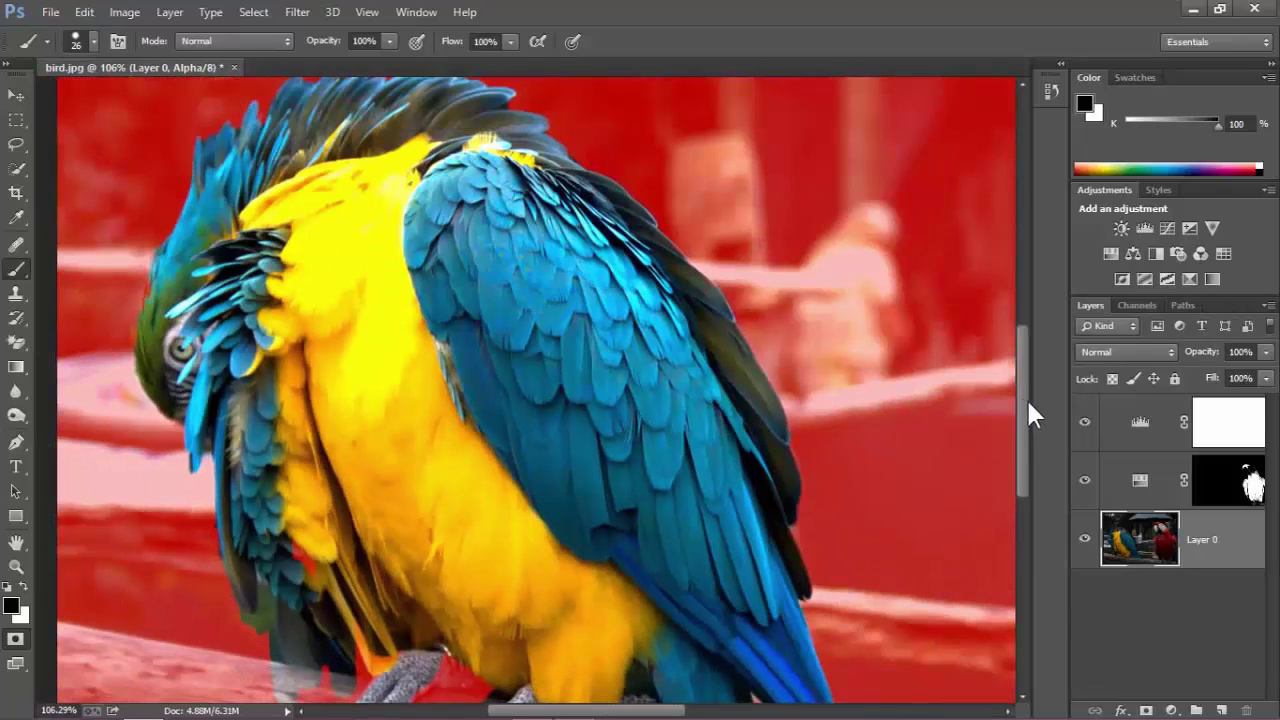
left_click_drag(1024, 416, 1024, 471)
scroll(421, 607, "up", 2)
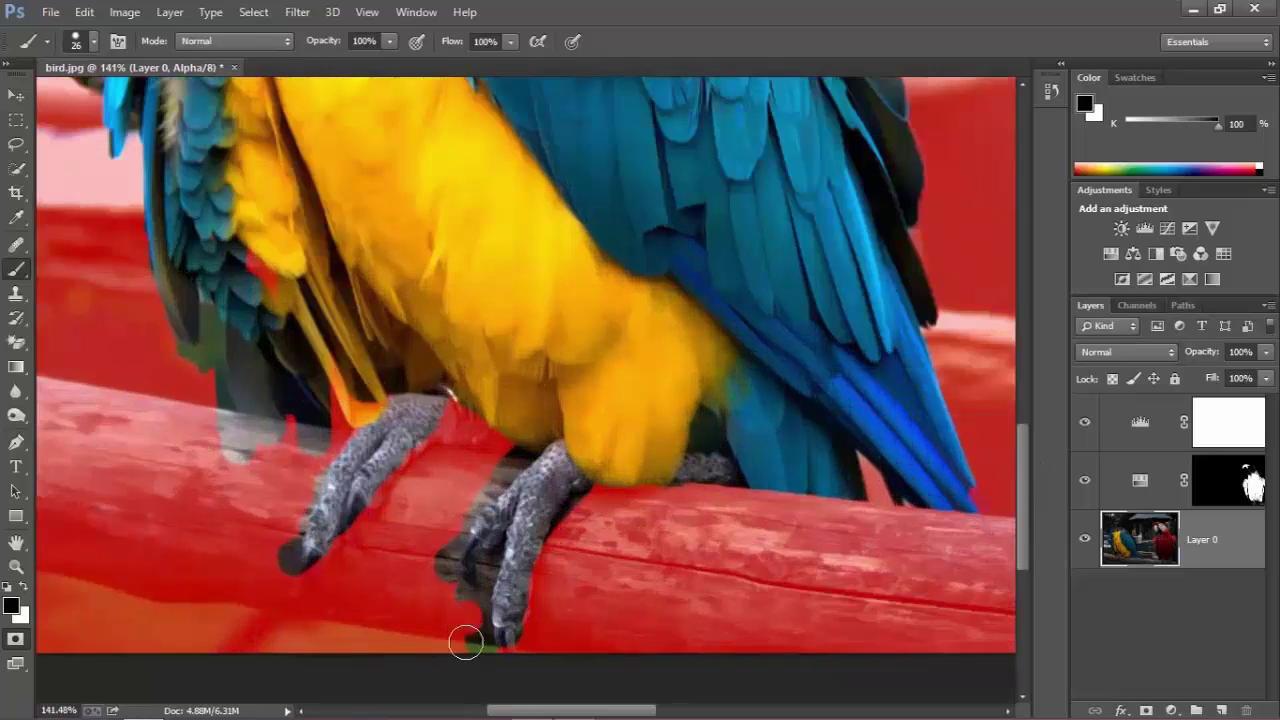
mouse_move(481, 657)
left_mouse_down()
mouse_move(476, 599)
mouse_move(449, 616)
mouse_move(435, 527)
mouse_move(508, 457)
left_mouse_up()
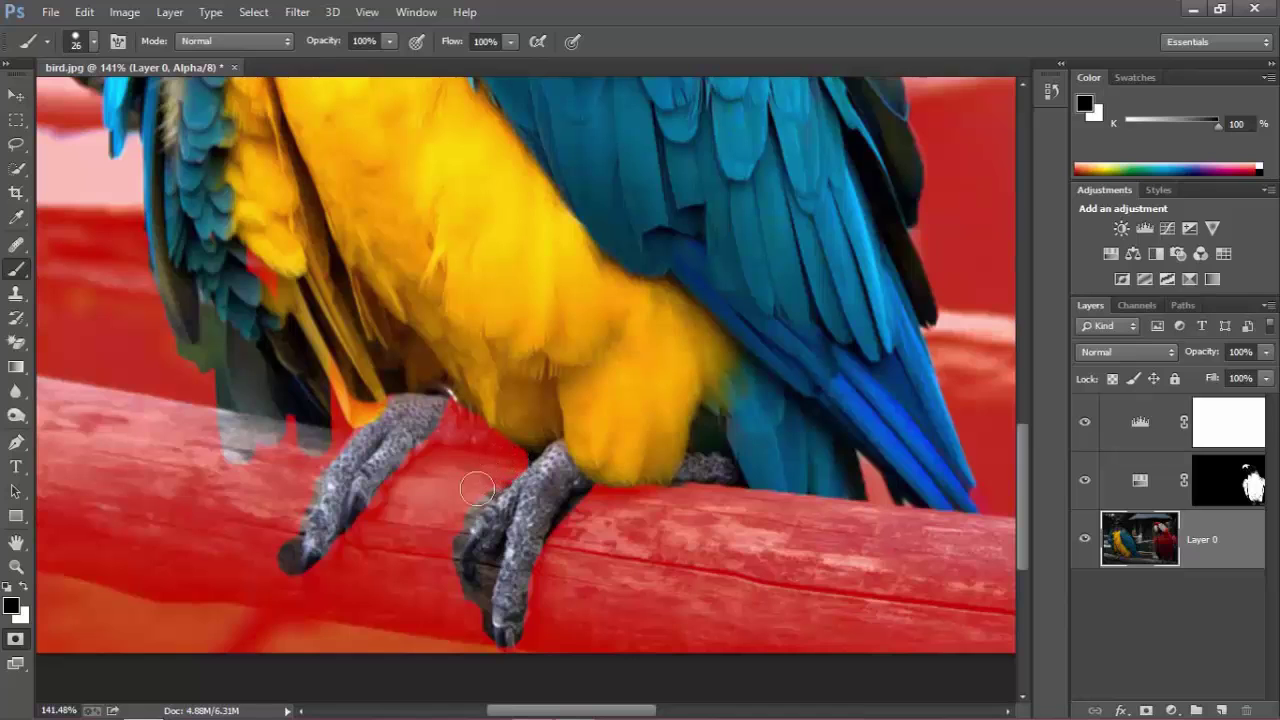
left_click_drag(277, 597, 271, 540)
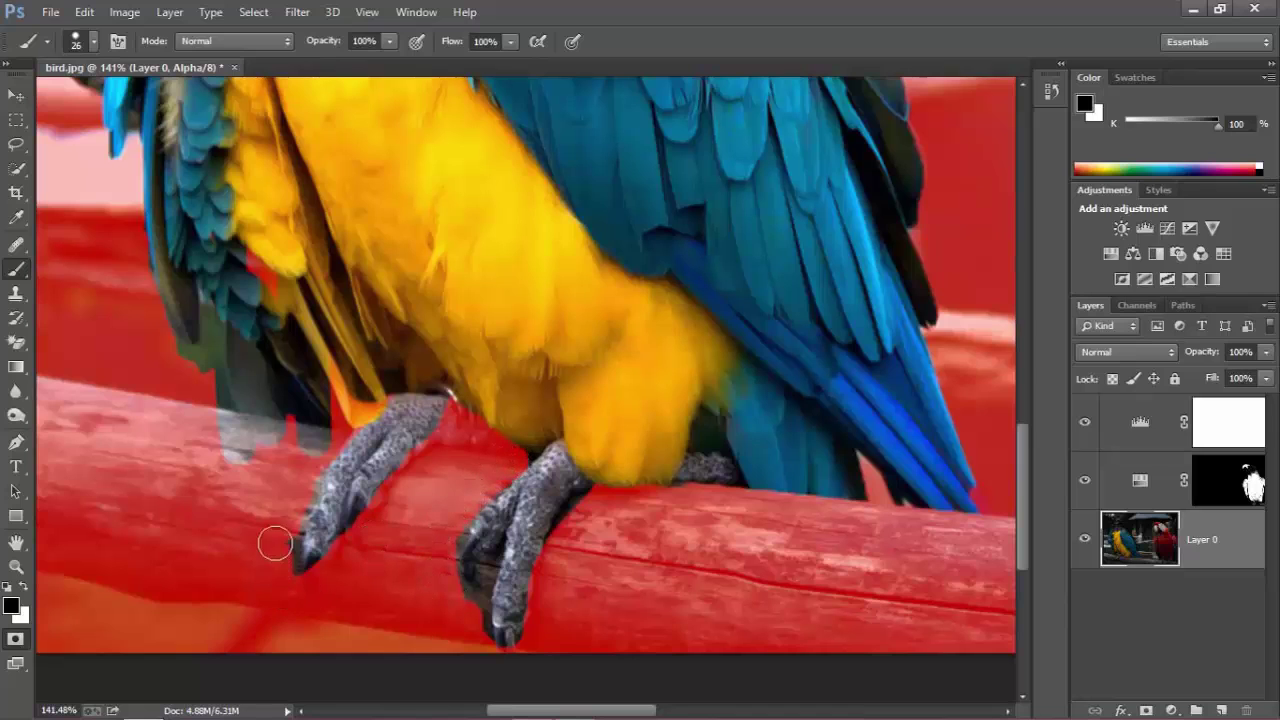
With a smaller brush, unmask the claws and nearby gaps, masking a grey patch.
left_click(23, 587)
key("bracketleft")
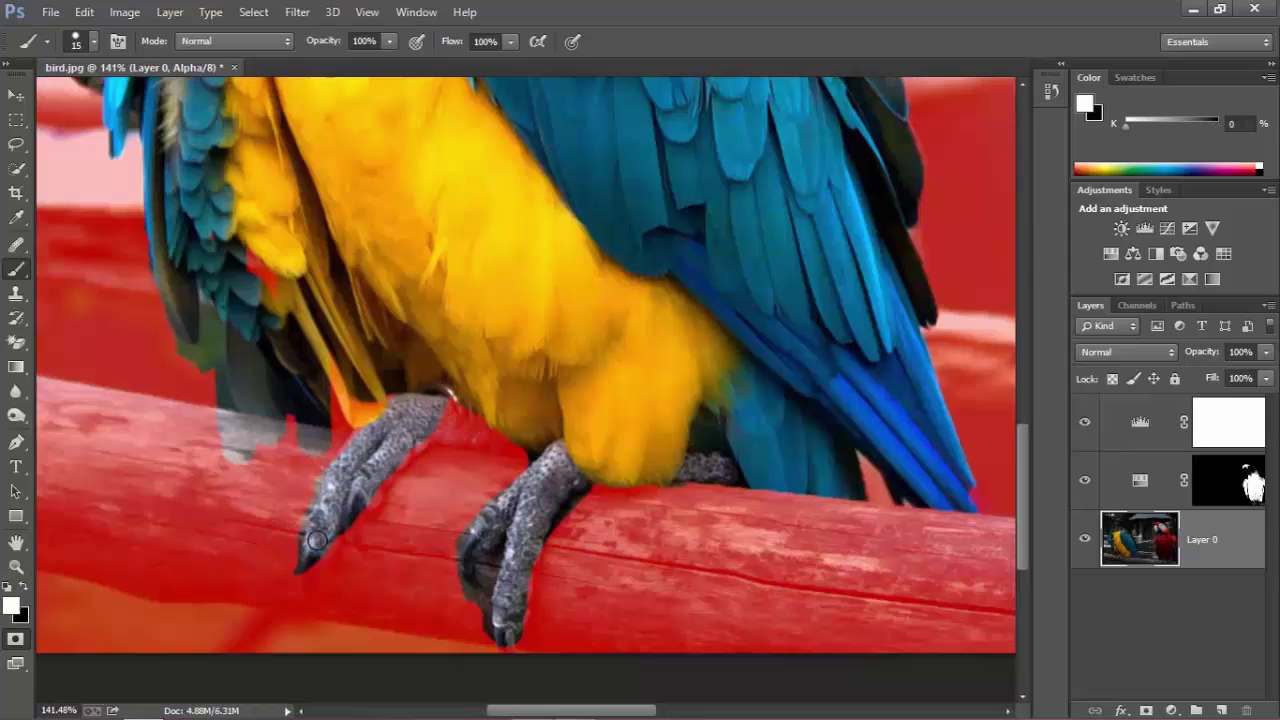
left_click_drag(310, 561, 301, 598)
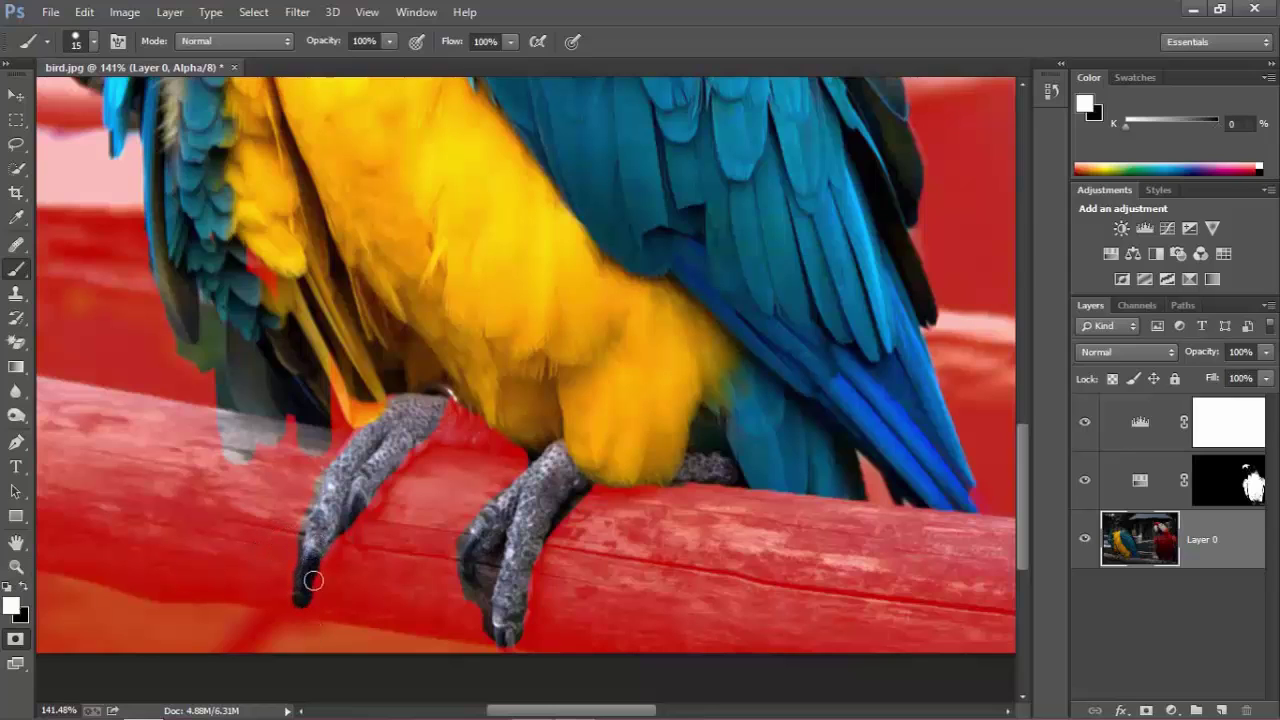
mouse_move(371, 489)
left_mouse_down()
mouse_move(360, 547)
mouse_move(356, 535)
left_mouse_up()
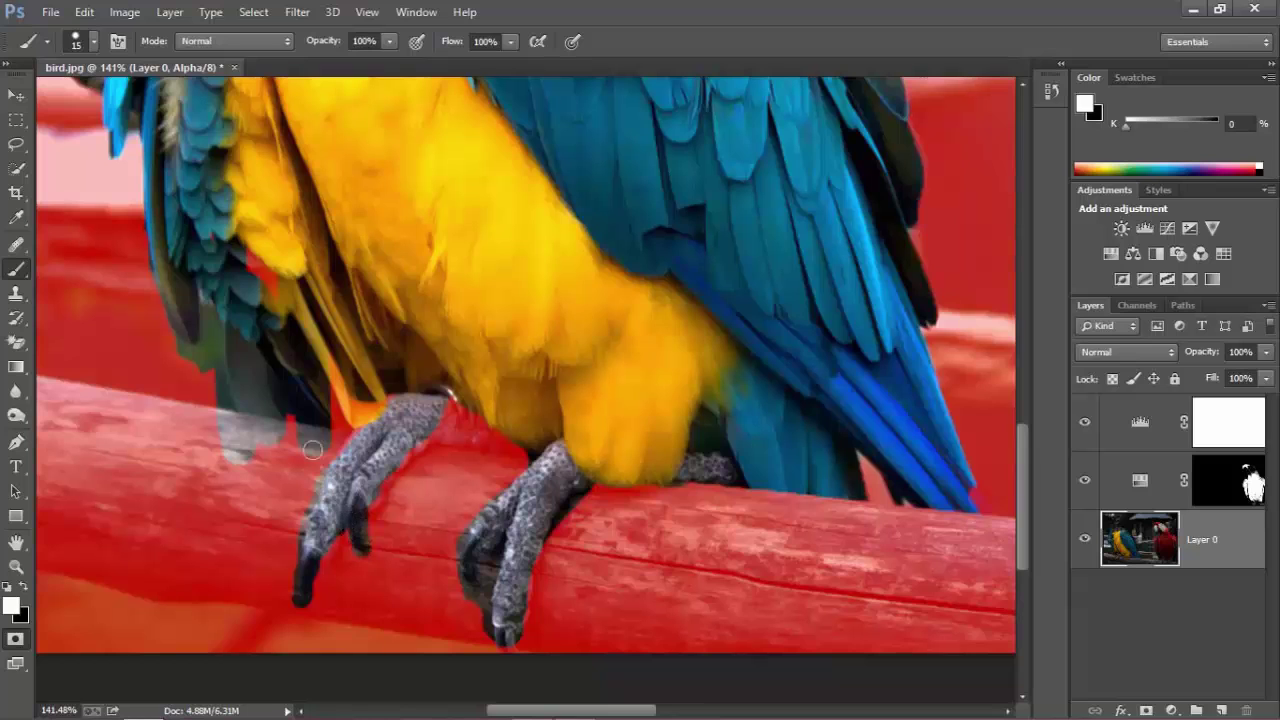
left_click(9, 586)
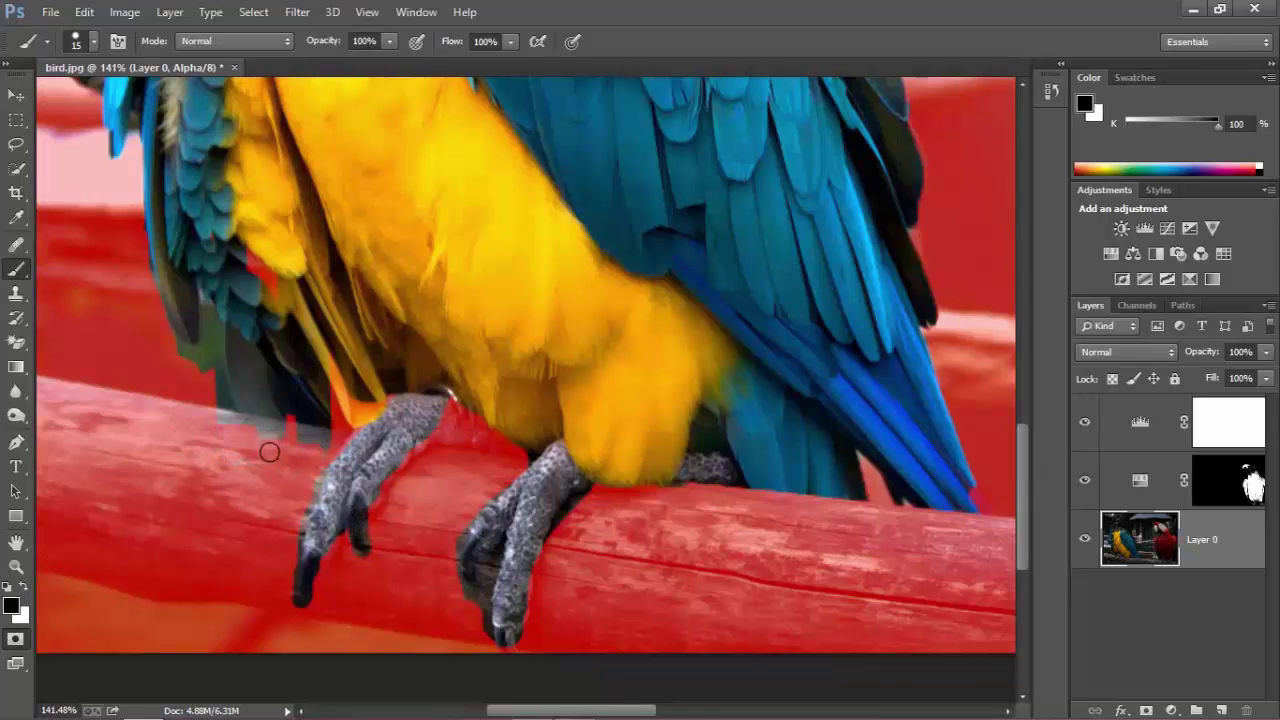
mouse_move(270, 450)
left_mouse_down()
mouse_move(197, 408)
mouse_move(240, 395)
mouse_move(242, 362)
mouse_move(258, 388)
mouse_move(235, 359)
mouse_move(214, 364)
mouse_move(210, 319)
mouse_move(215, 406)
mouse_move(256, 411)
mouse_move(307, 464)
mouse_move(325, 446)
mouse_move(253, 416)
left_mouse_up()
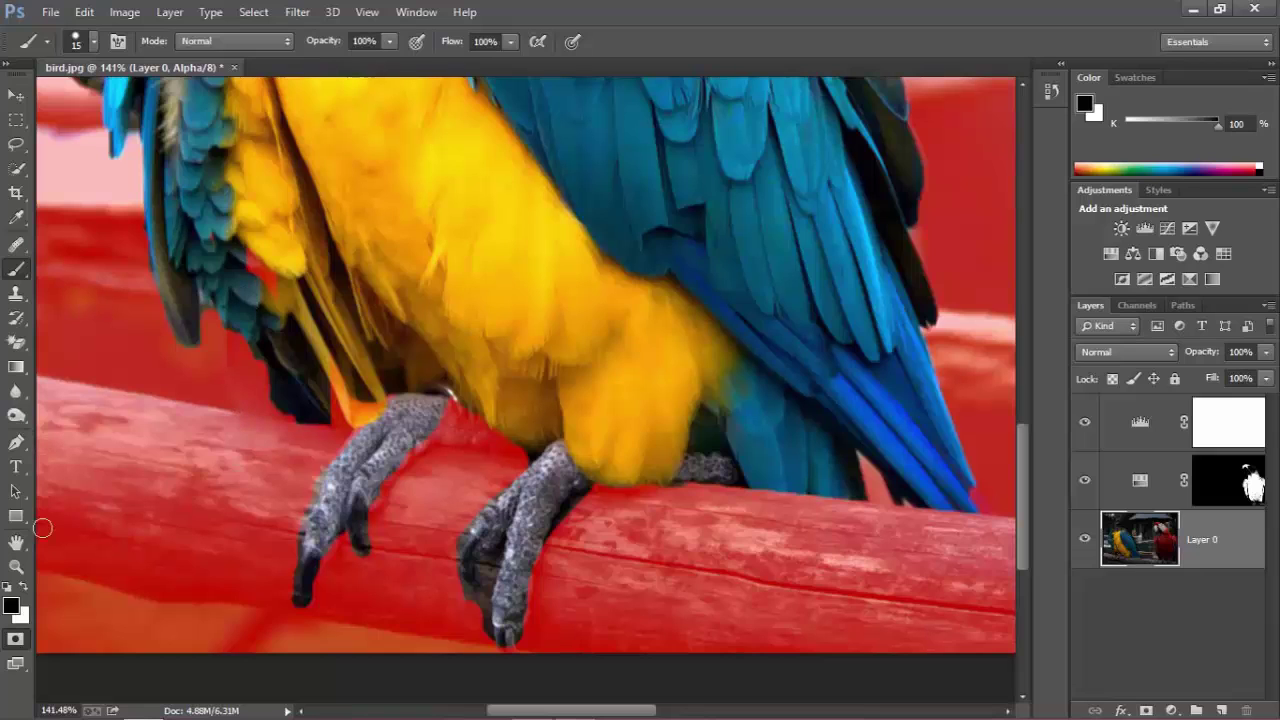
left_click(22, 585)
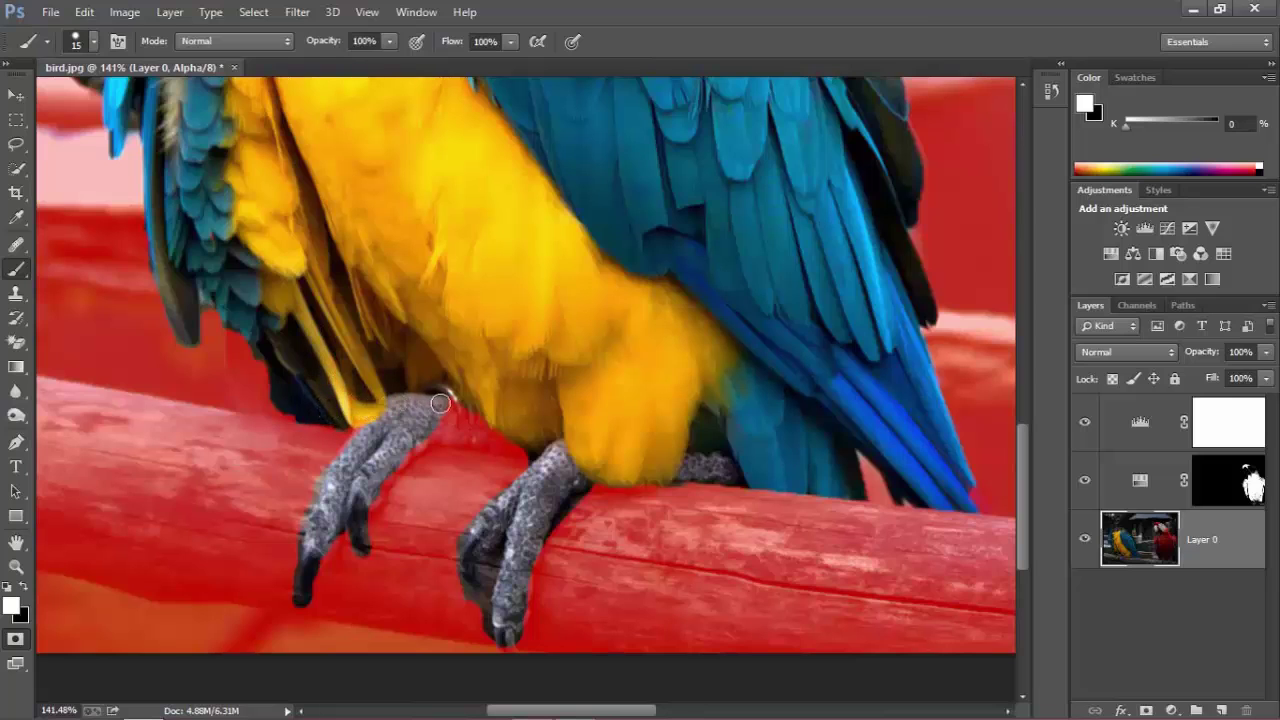
mouse_move(440, 403)
left_mouse_down()
mouse_move(489, 409)
mouse_move(442, 425)
mouse_move(491, 434)
mouse_move(425, 438)
mouse_move(349, 528)
left_mouse_up()
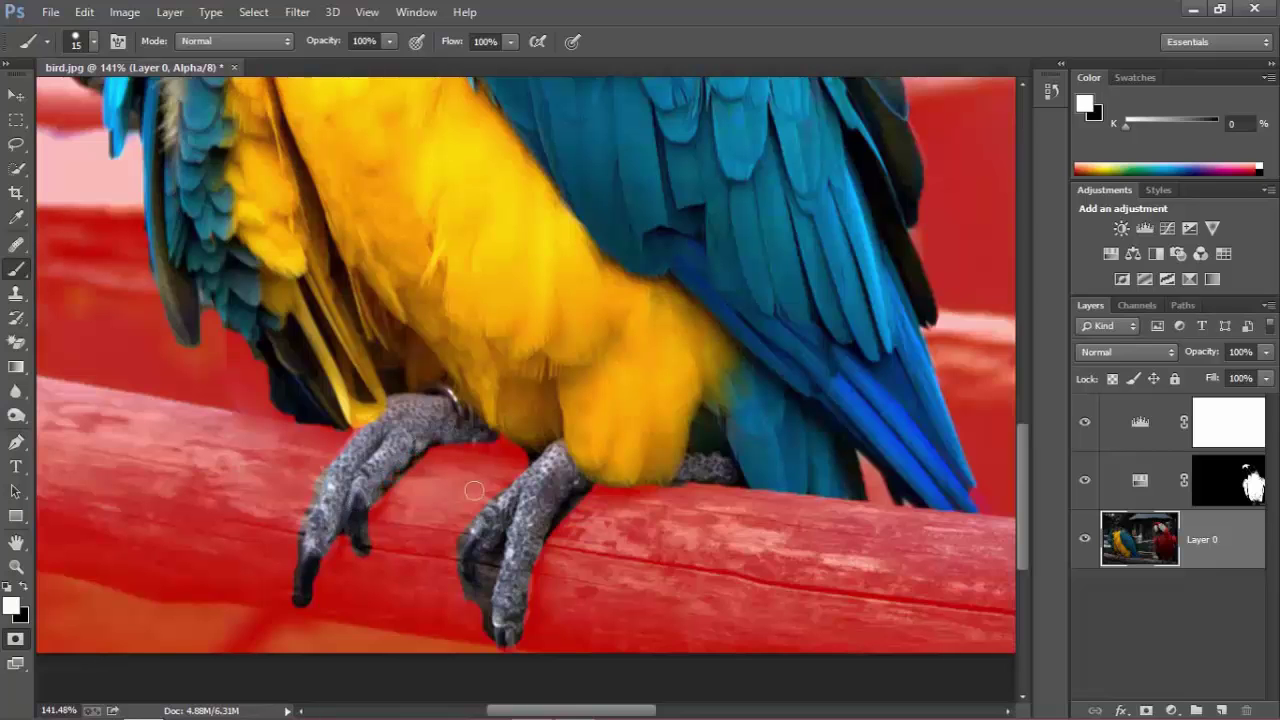
left_click_drag(475, 437, 547, 440)
scroll(554, 440, "down", 3)
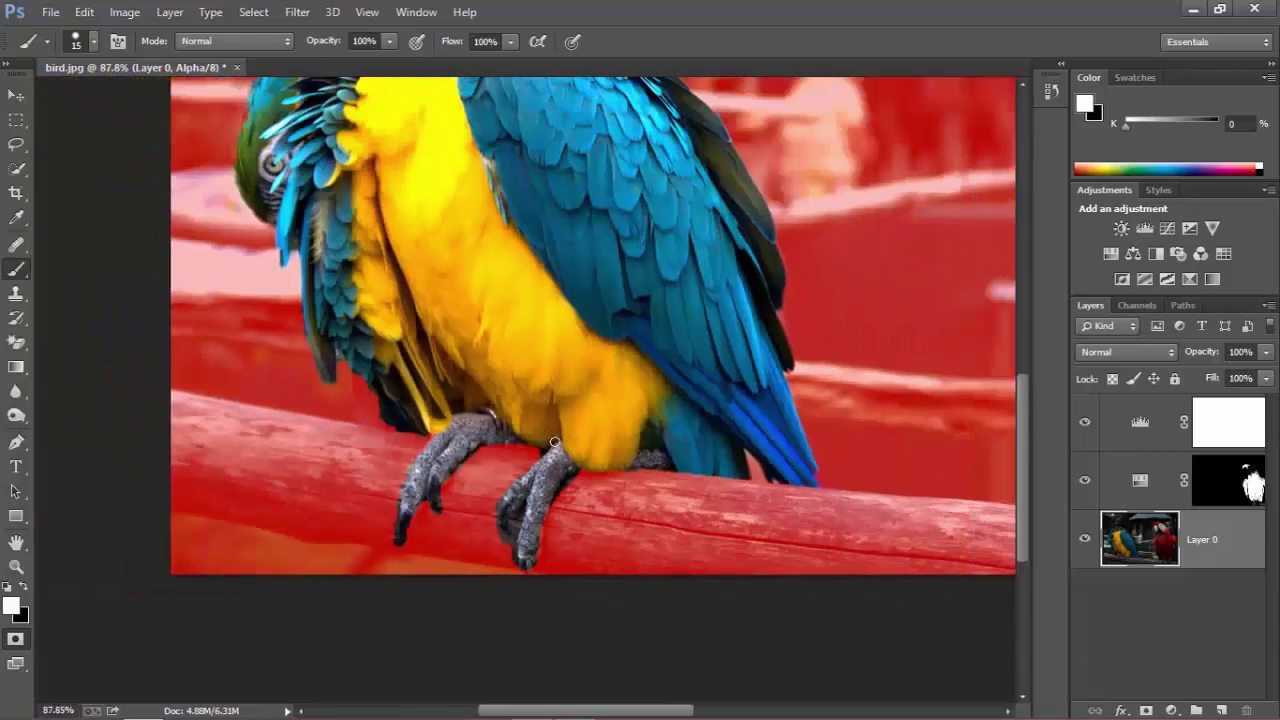
scroll(327, 610, "up", 8)
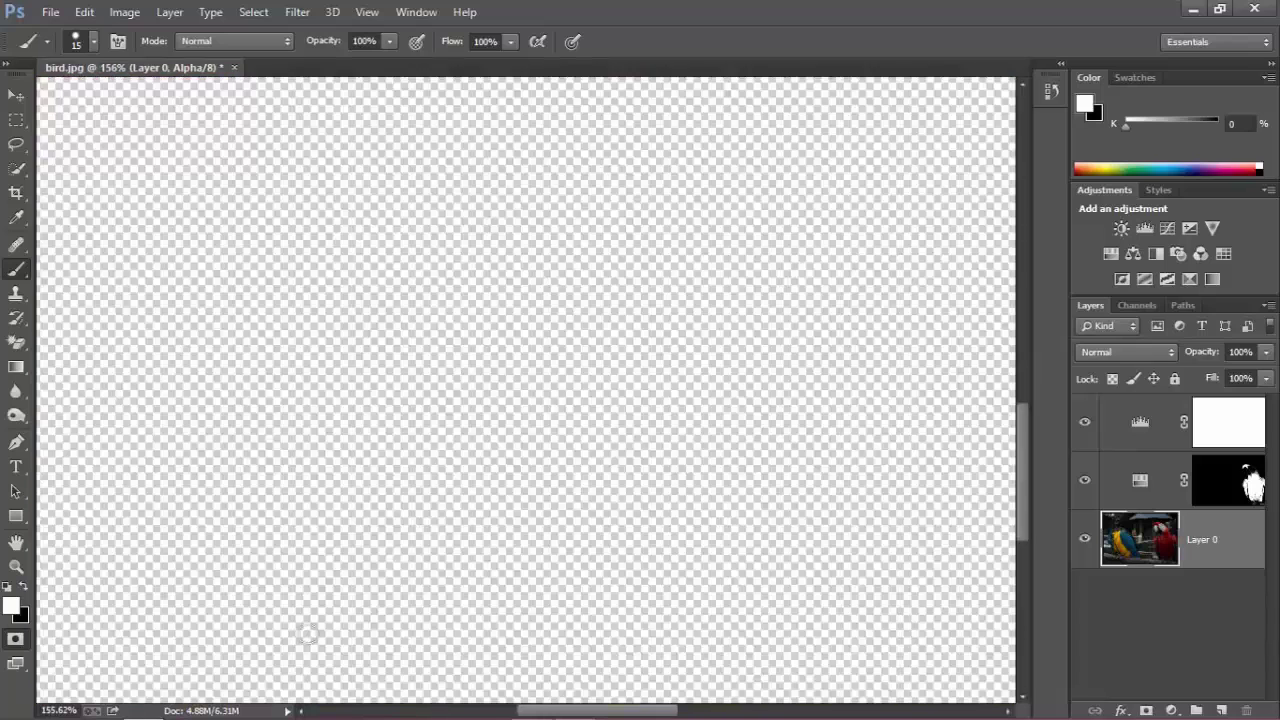
scroll(307, 631, "down", 8)
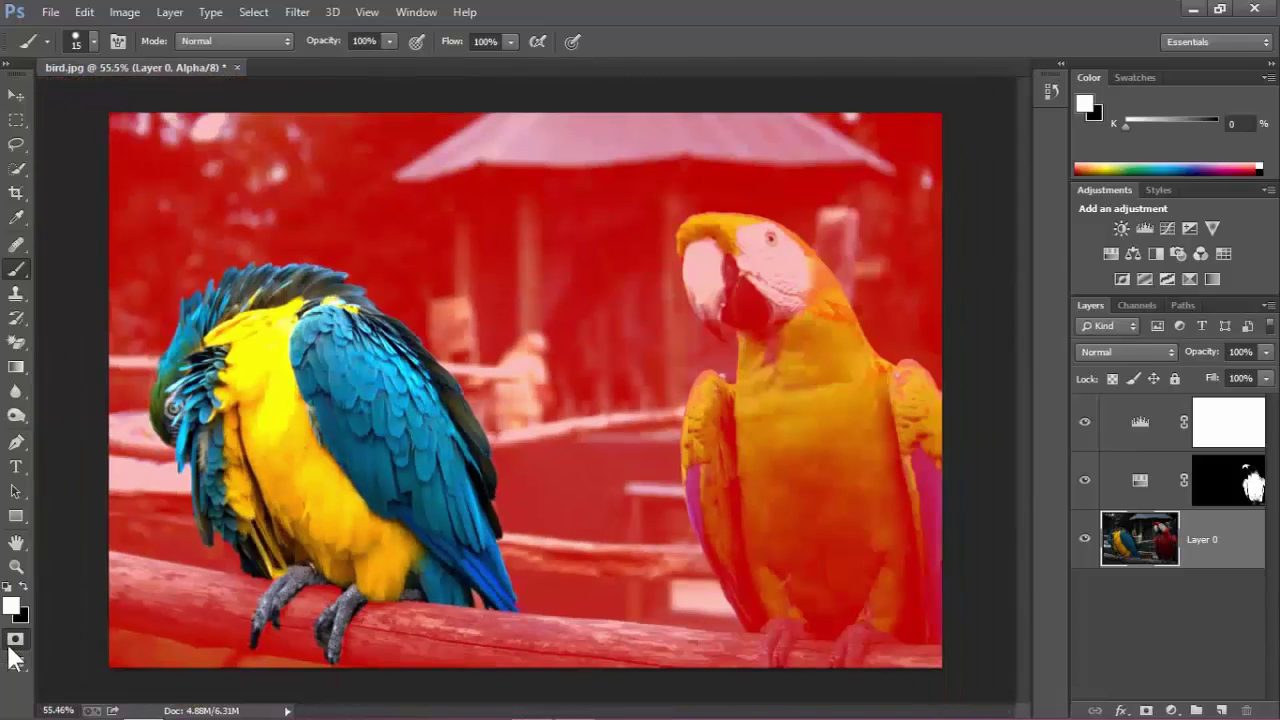
Exit Quick Mask, switch to Quick Selection, and apply Select > Inverse to the macaw selection.
left_click(14, 642)
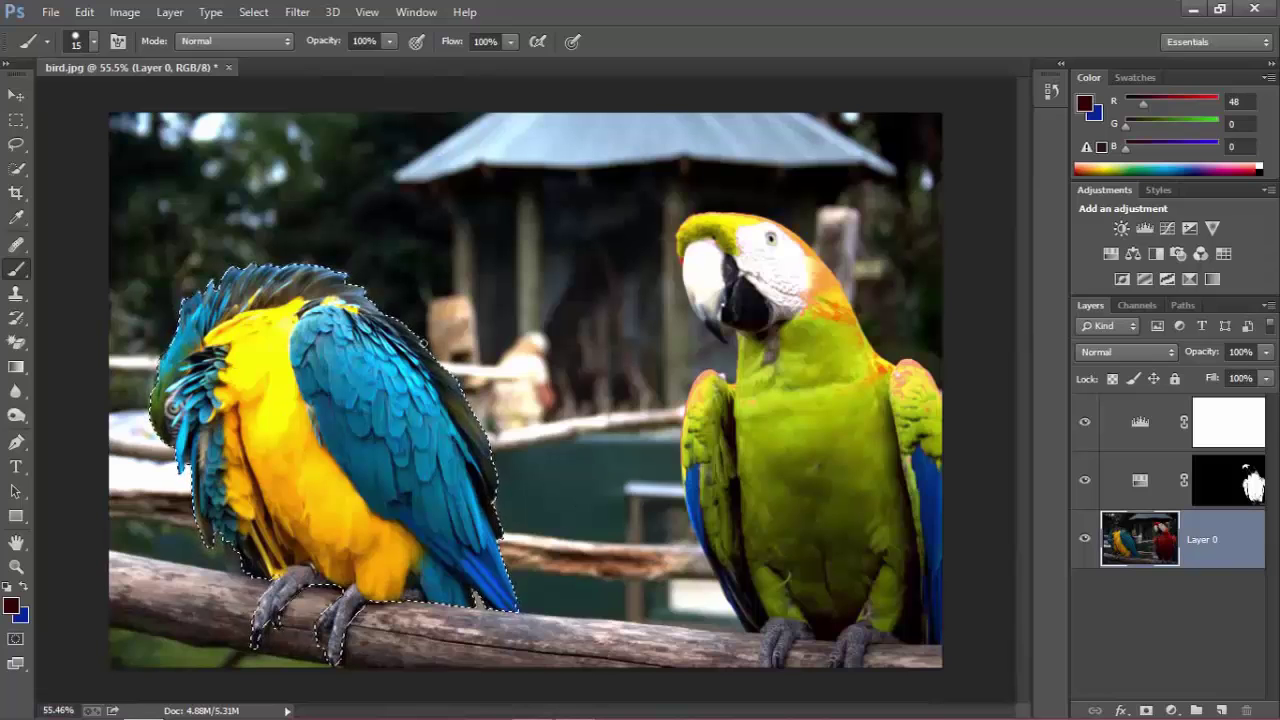
left_click(12, 96)
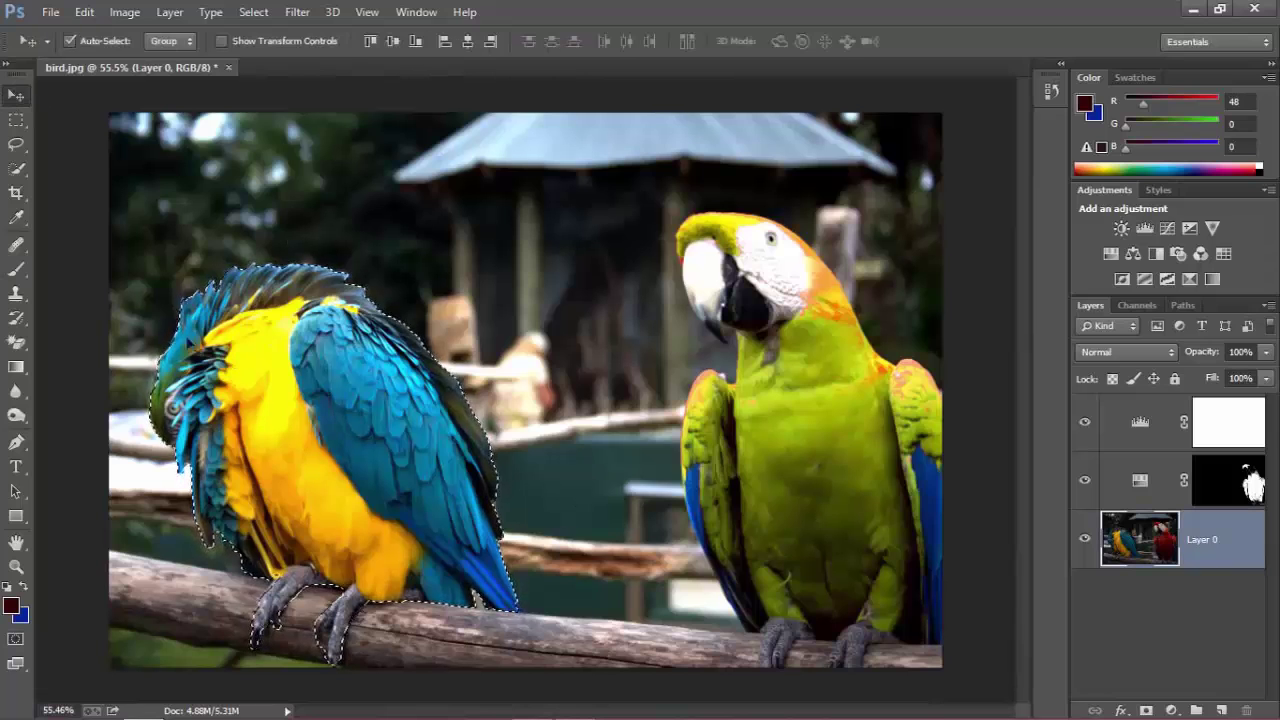
left_click(16, 168)
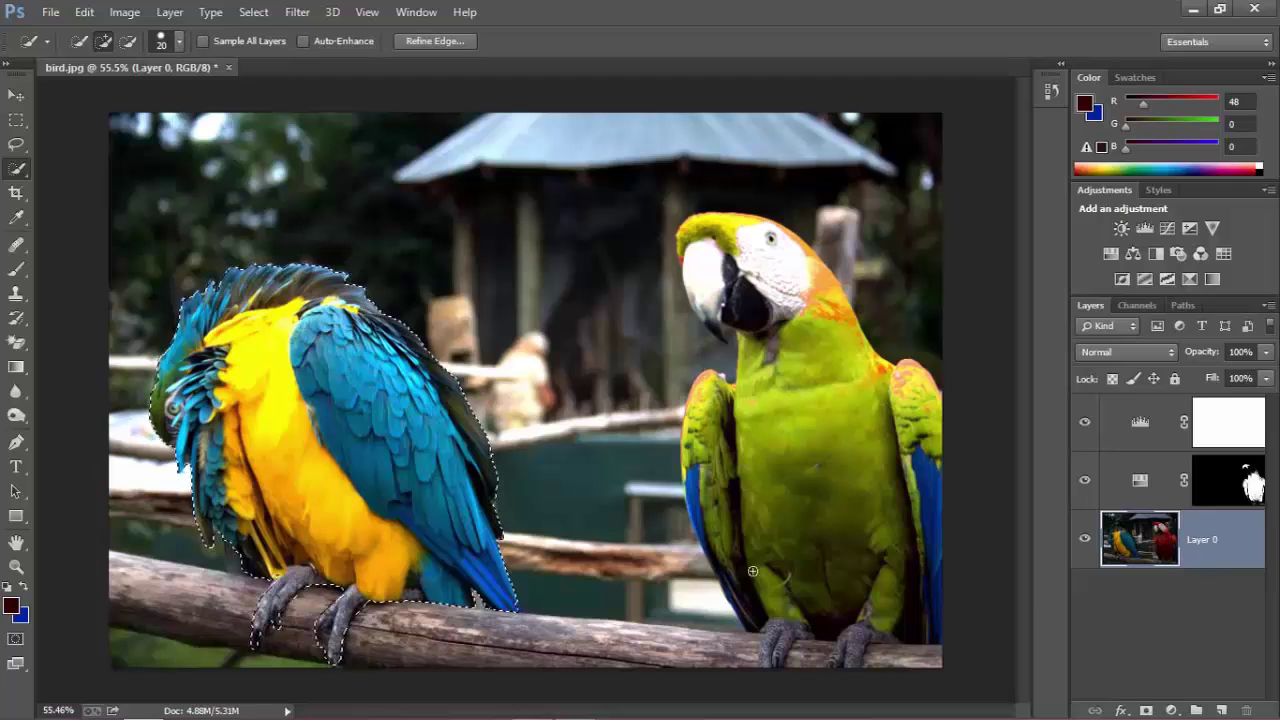
left_click(254, 12)
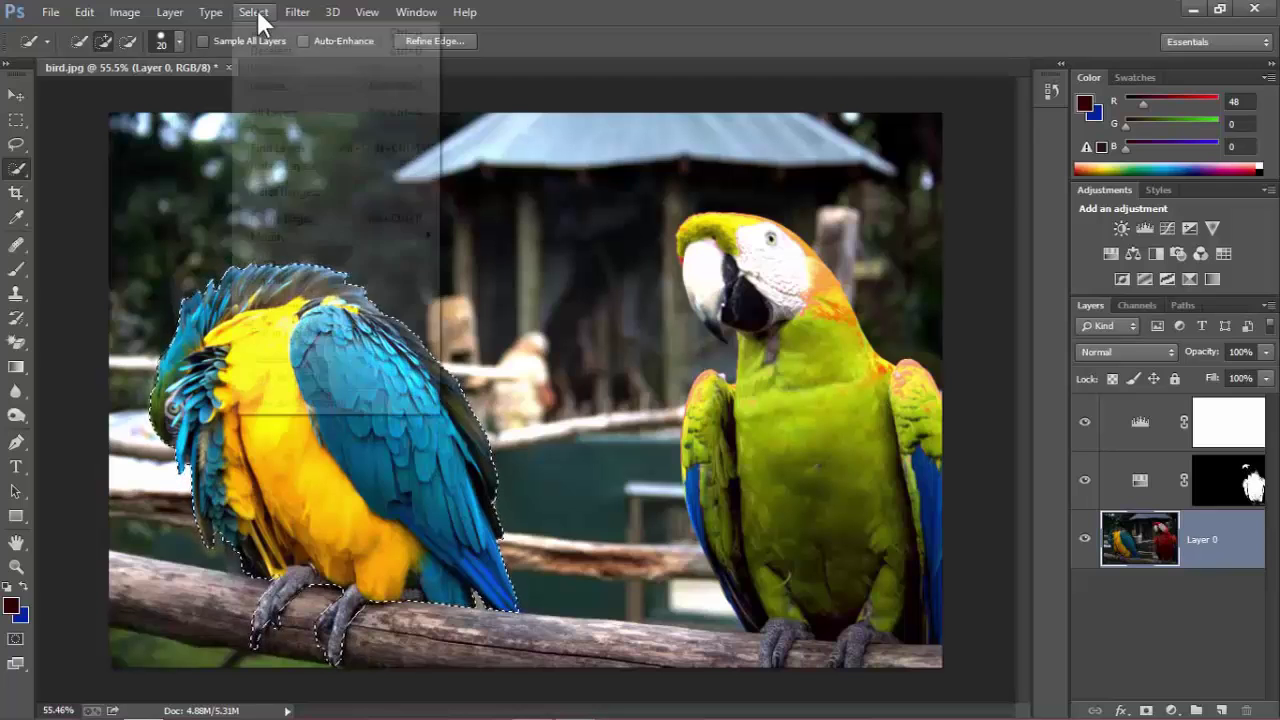
left_click(286, 90)
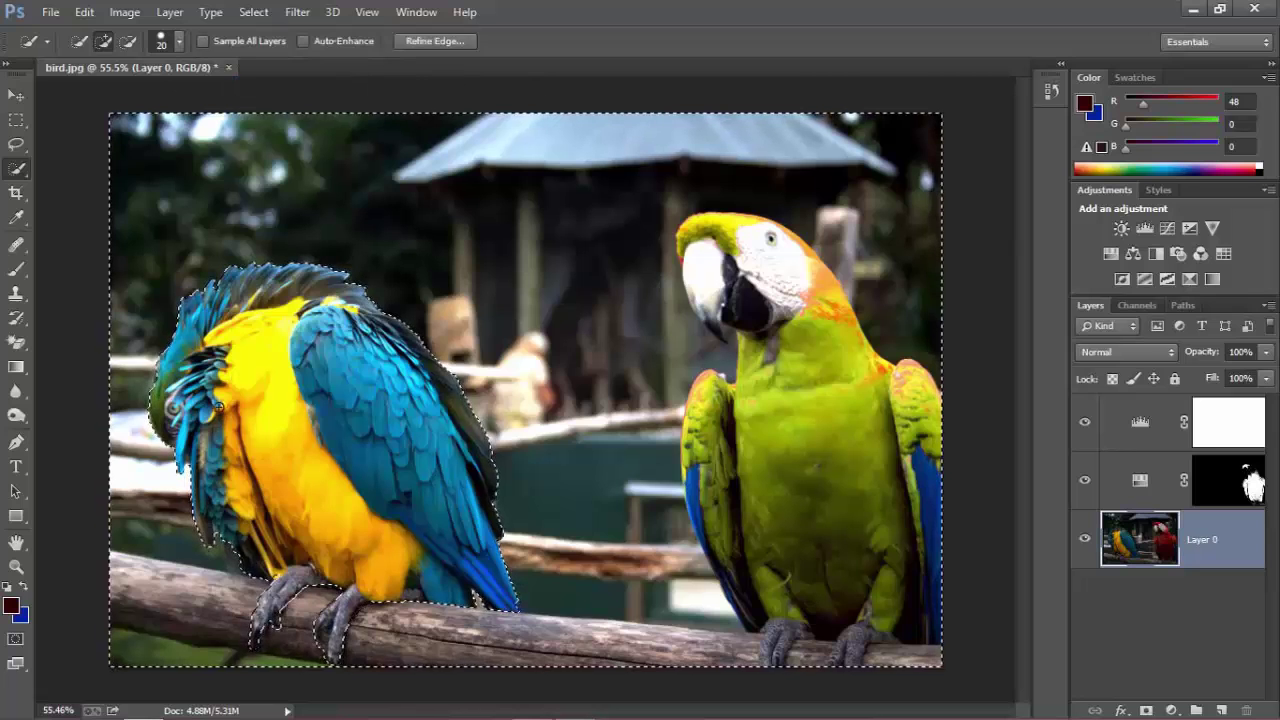
Try a Black & White adjustment with Reds at 46, then undo it.
left_click(1171, 709)
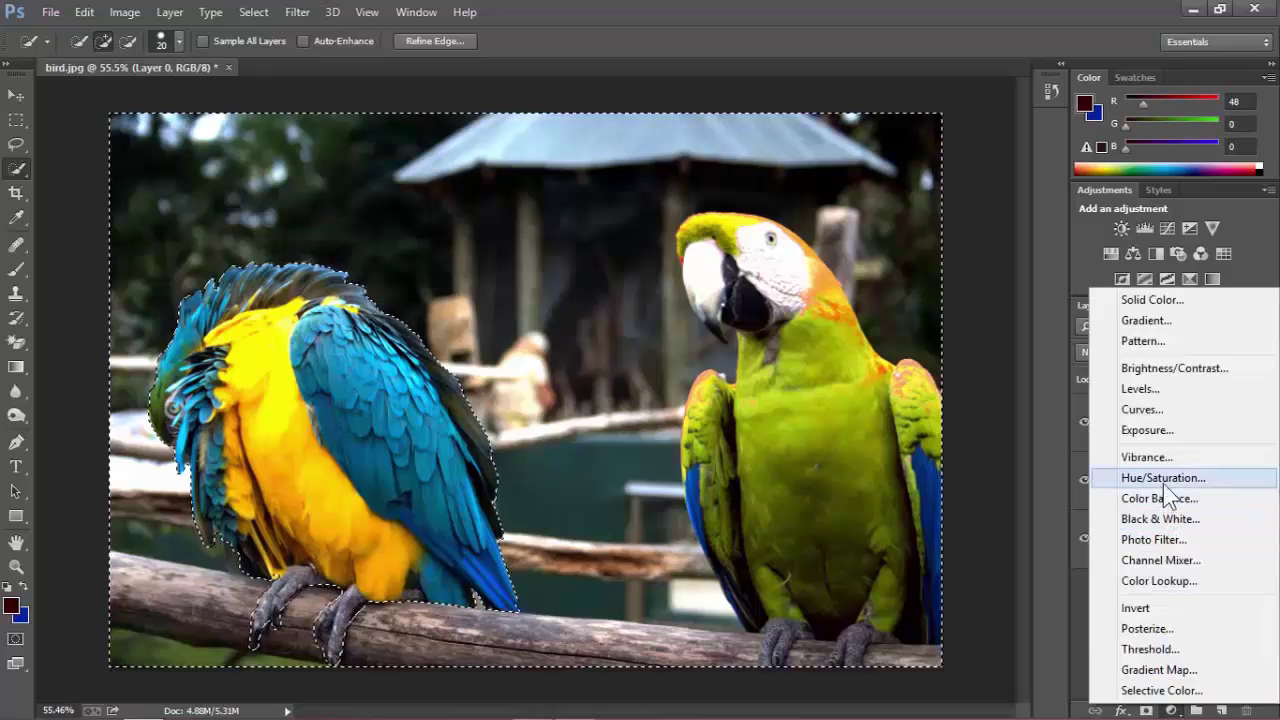
left_click(1179, 519)
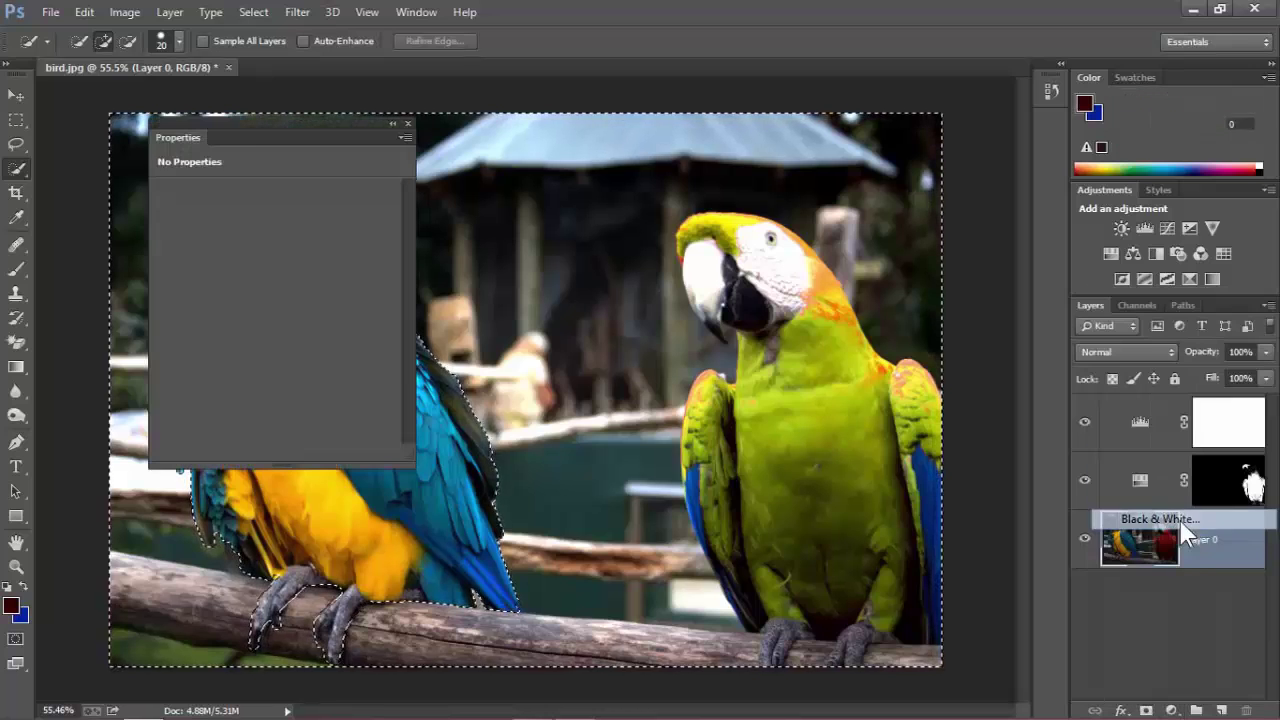
left_click_drag(250, 124, 834, 129)
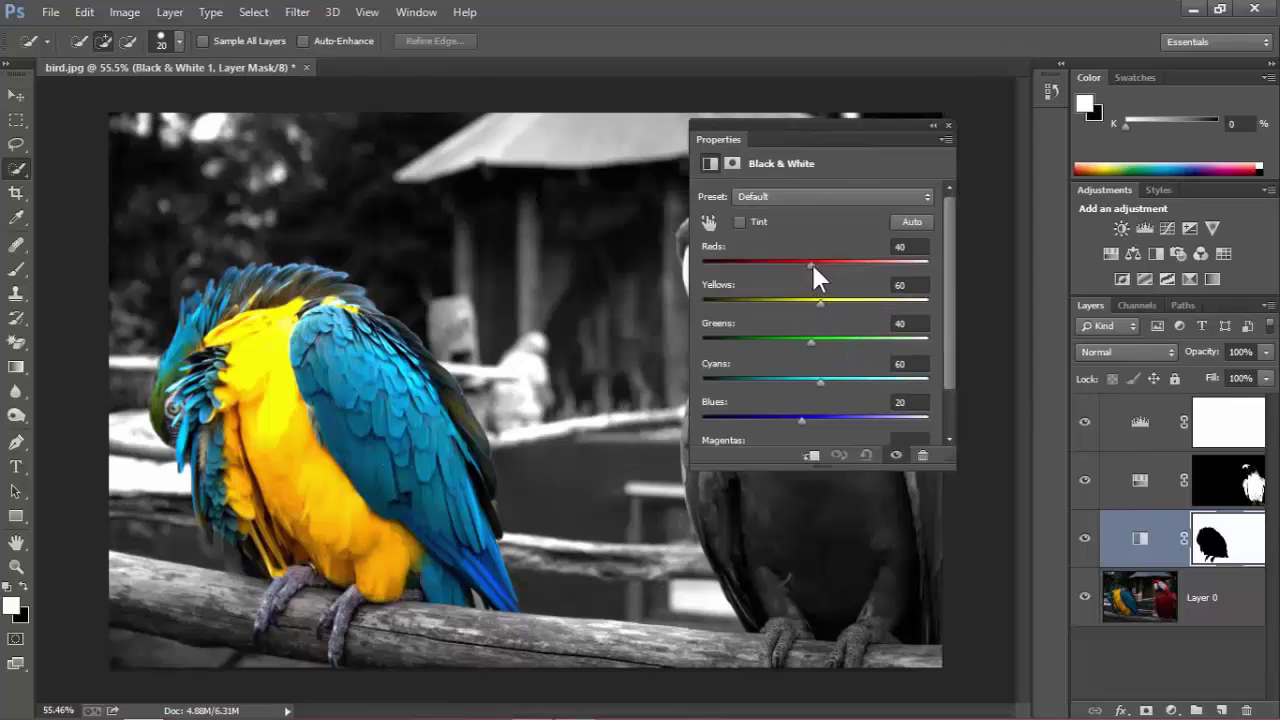
mouse_move(811, 261)
left_mouse_down()
mouse_move(867, 261)
mouse_move(794, 261)
mouse_move(812, 261)
left_mouse_up()
left_click_drag(781, 126, 177, 131)
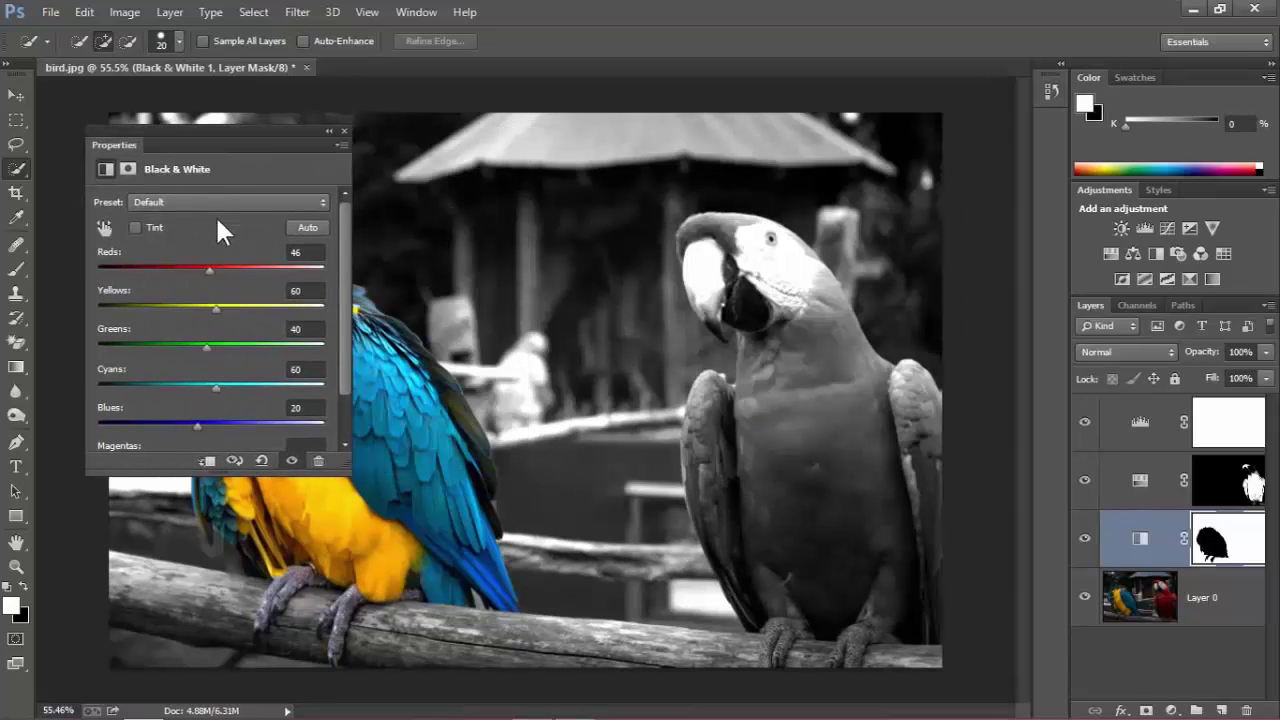
left_click(344, 131)
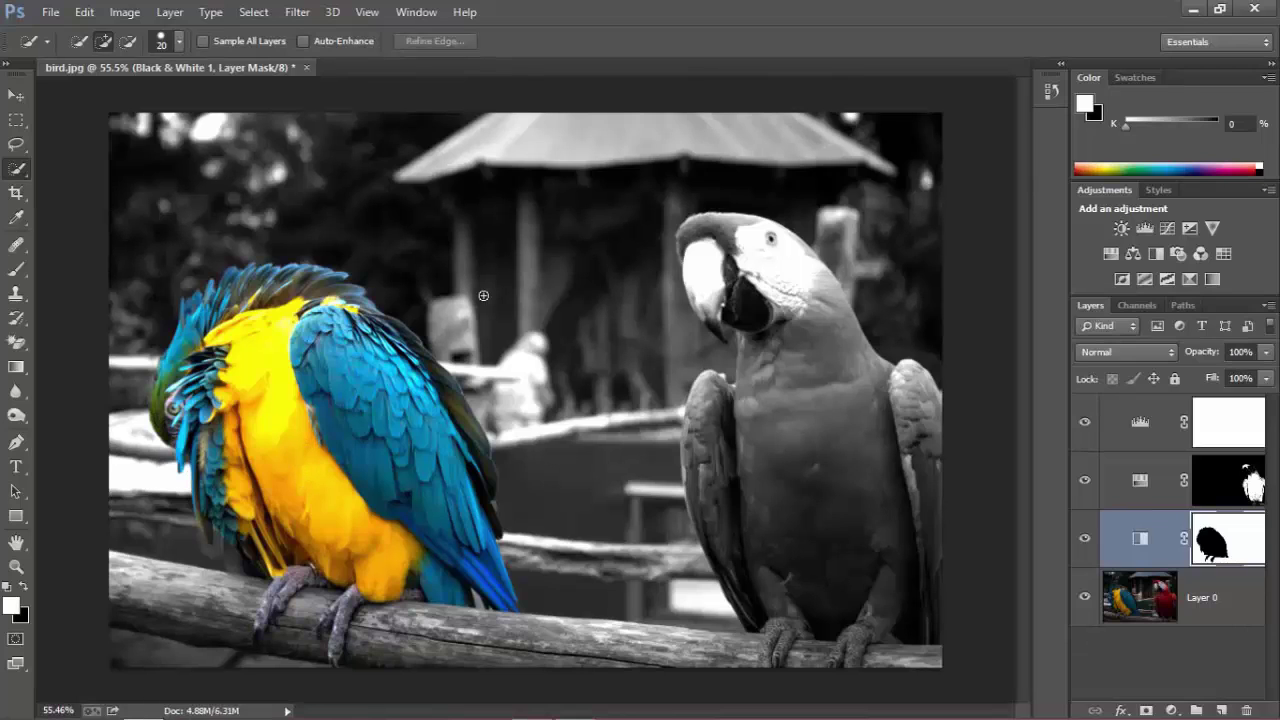
key("ctrl+z")
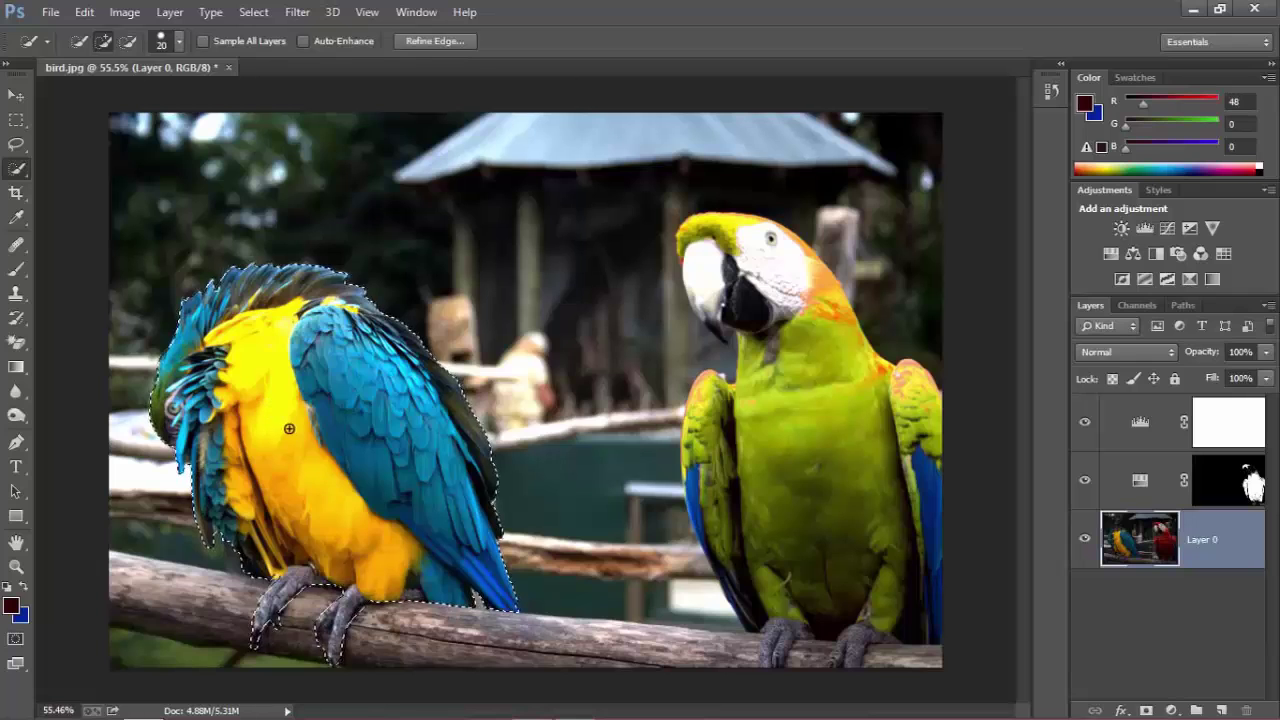
Use Layer Via Cut to move the macaw to Layer 1, toggling Layer 0's visibility to check.
right_click(485, 422)
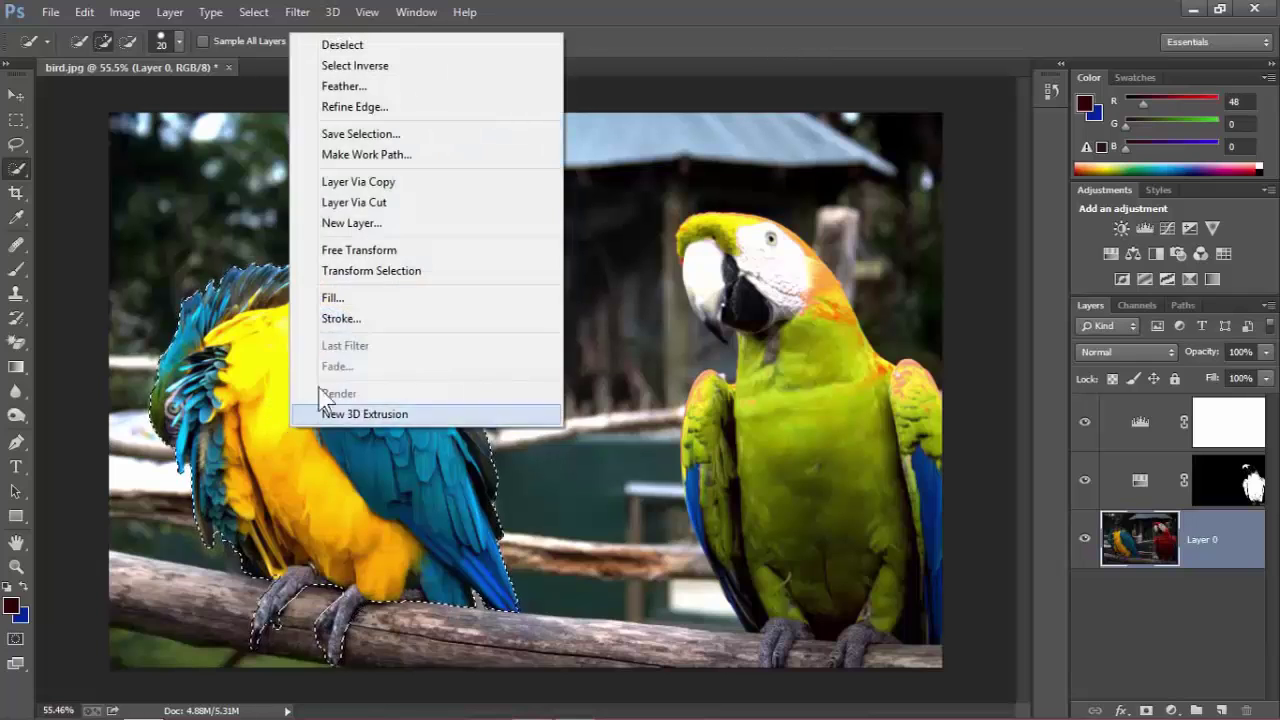
left_click(387, 205)
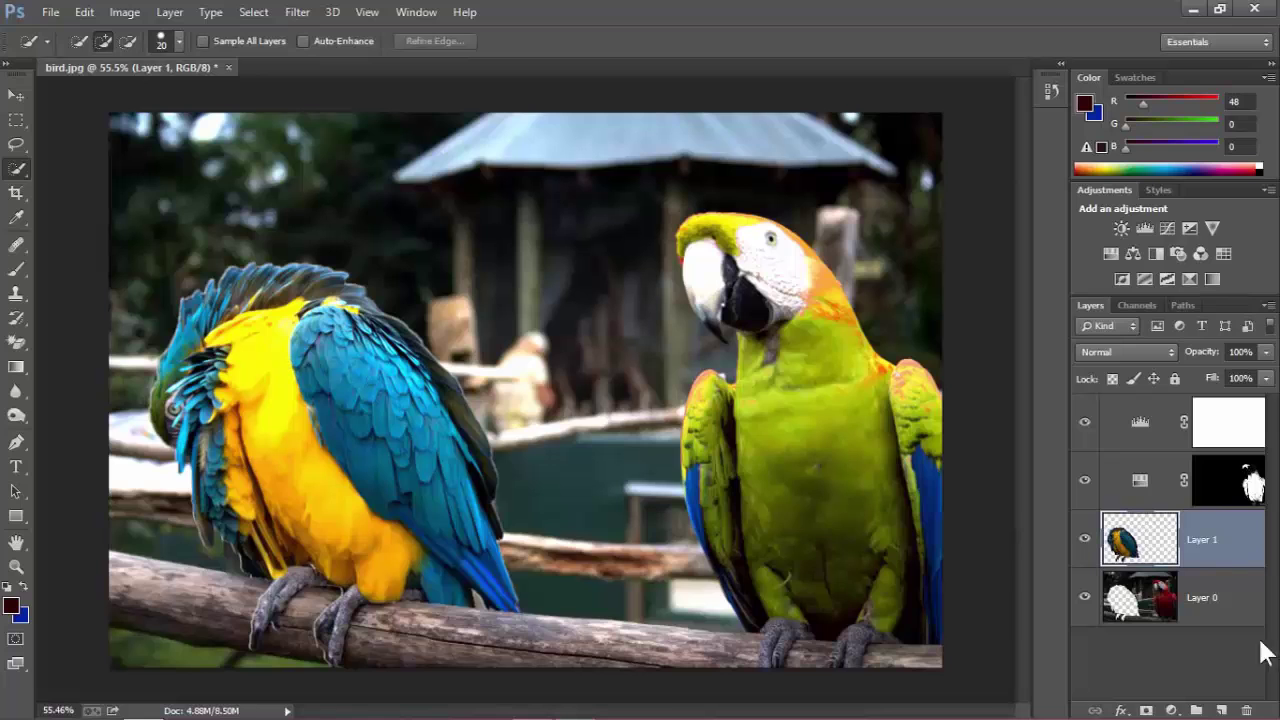
left_click(1085, 597)
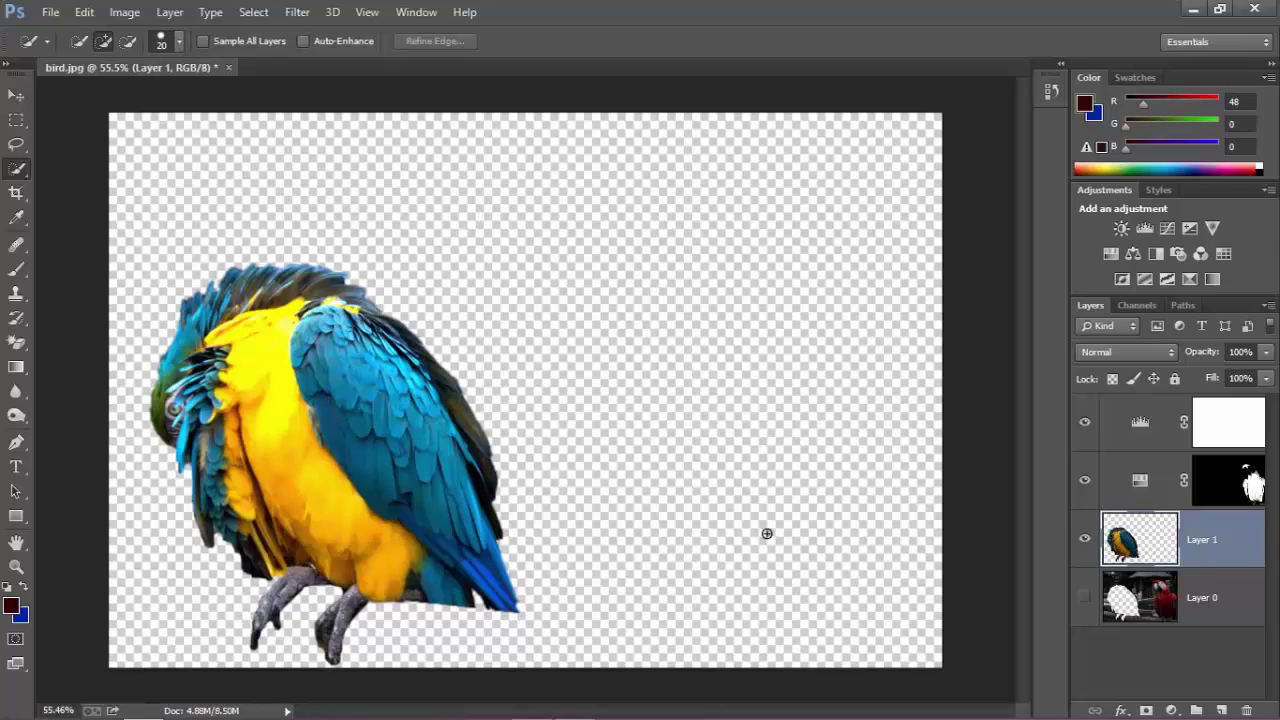
left_click(1084, 598)
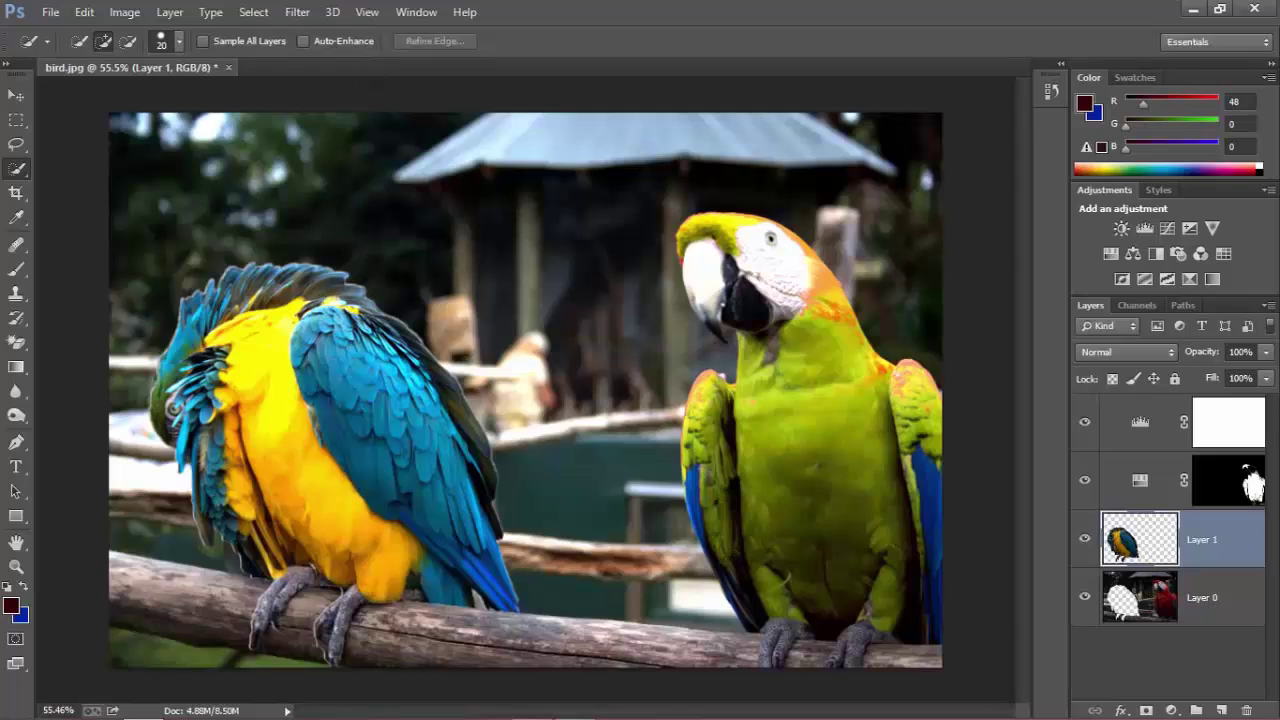
With Layer 0 active, add a Black & White adjustment layer above it.
left_click(1130, 598)
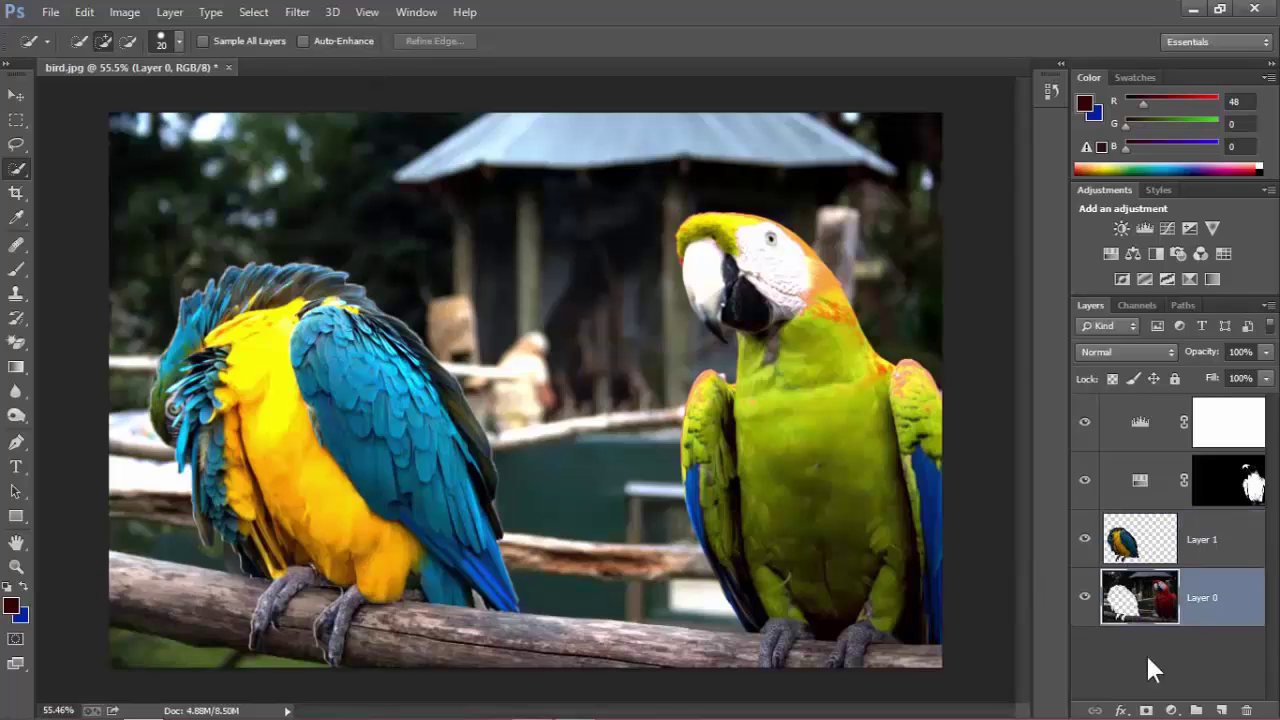
left_click(1172, 710)
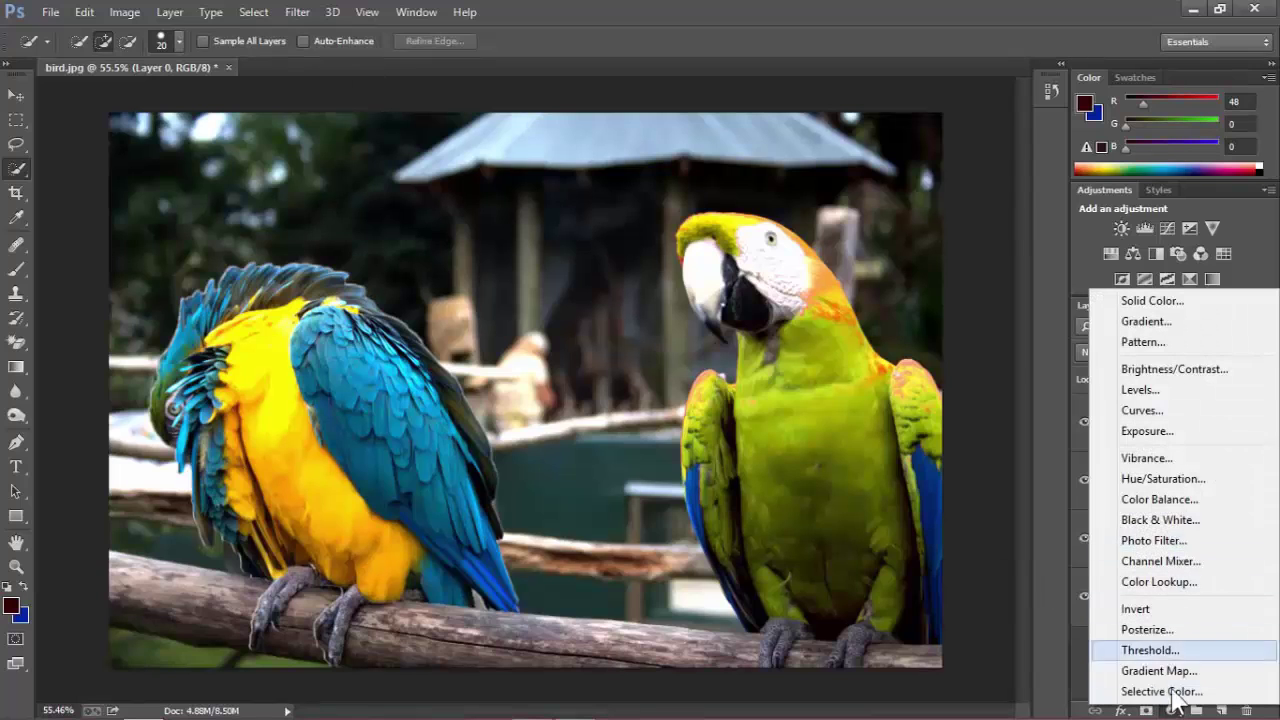
left_click(1158, 519)
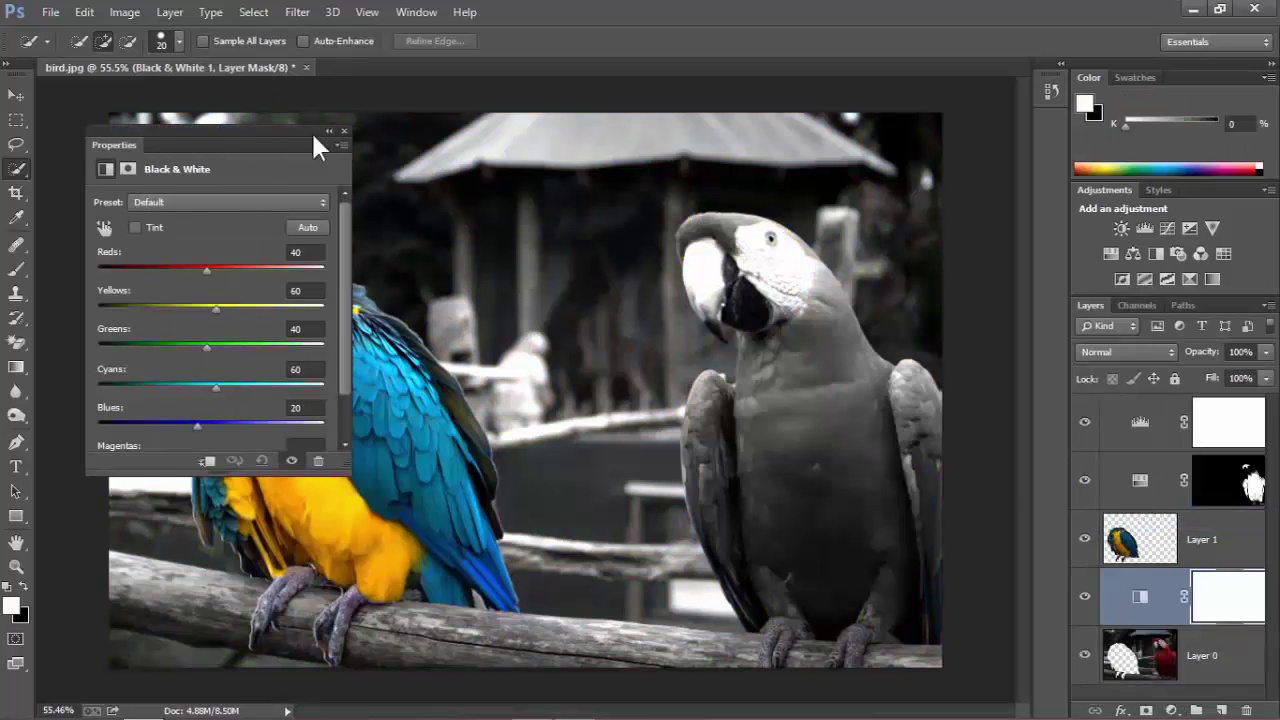
left_click_drag(250, 135, 804, 98)
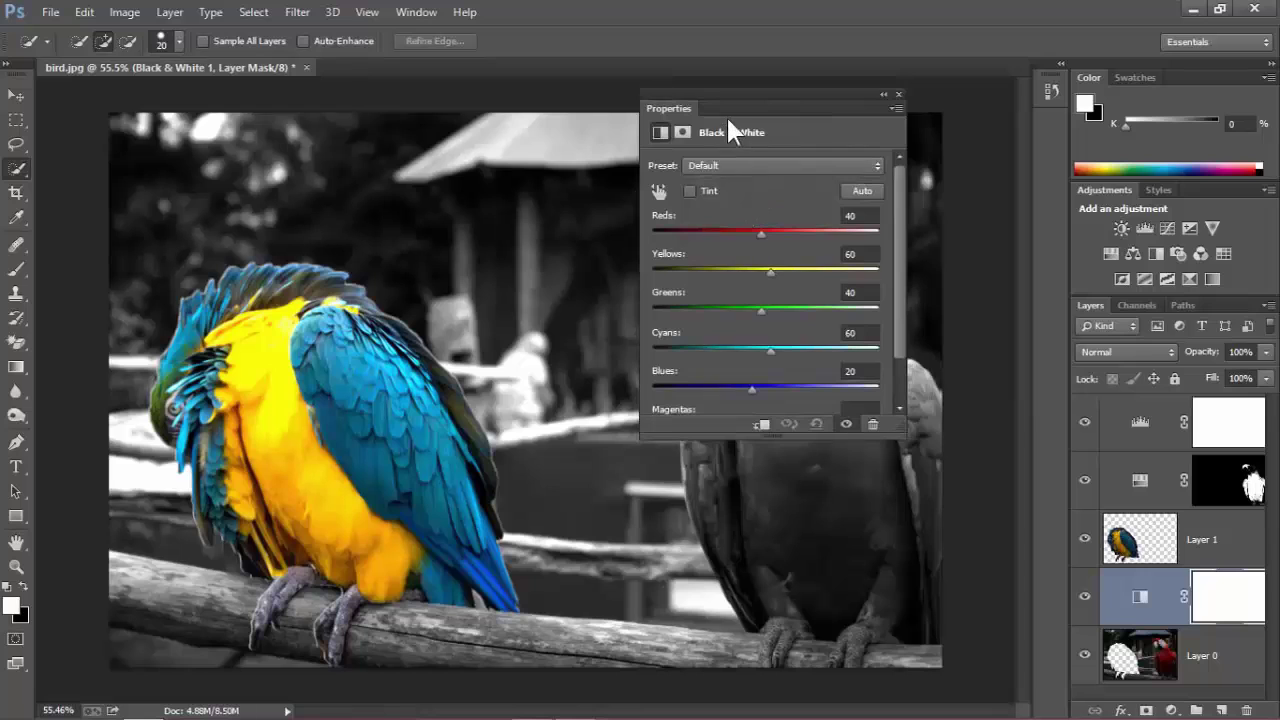
left_click_drag(728, 118, 389, 173)
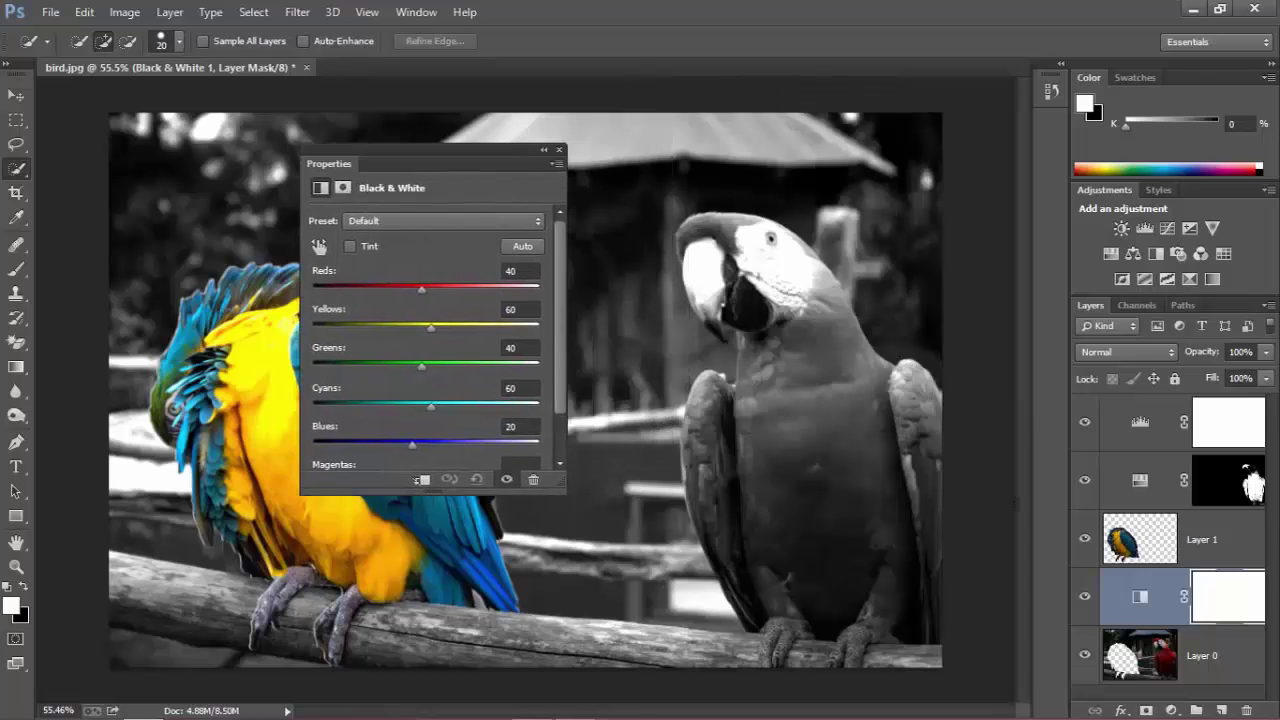
left_click(559, 150)
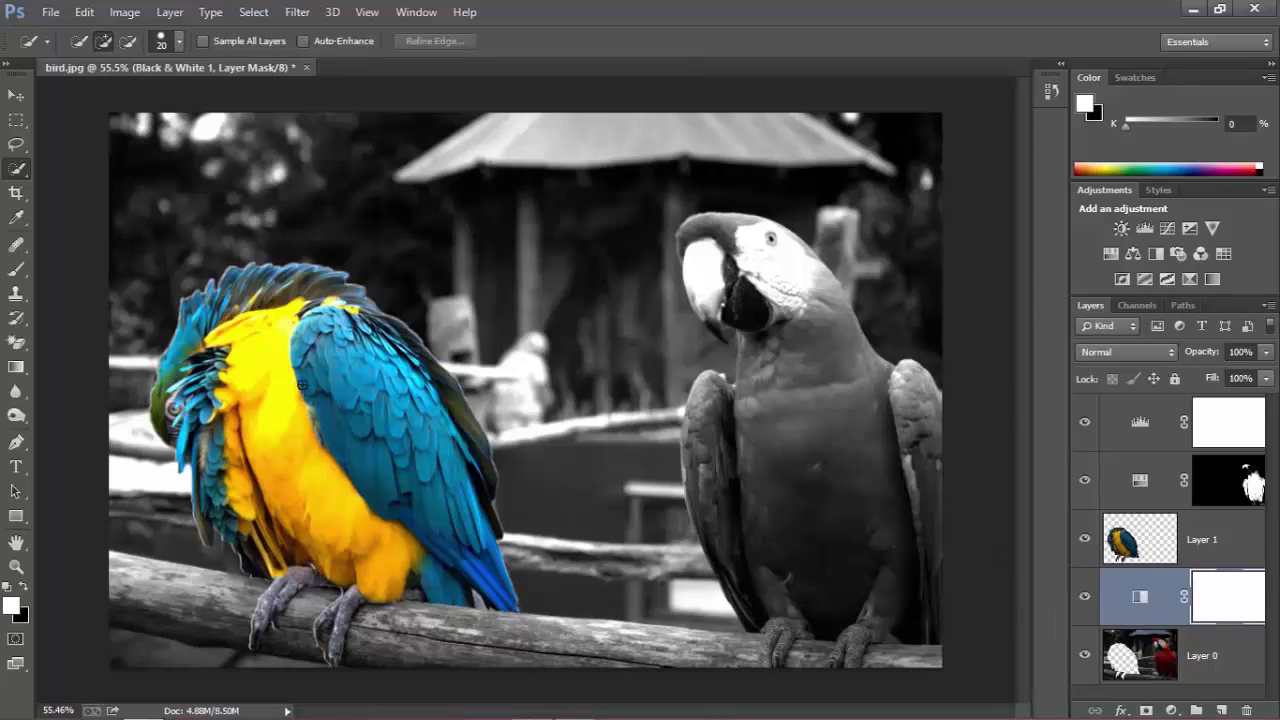
Open the bird1 image of the red macaw.
left_click(50, 12)
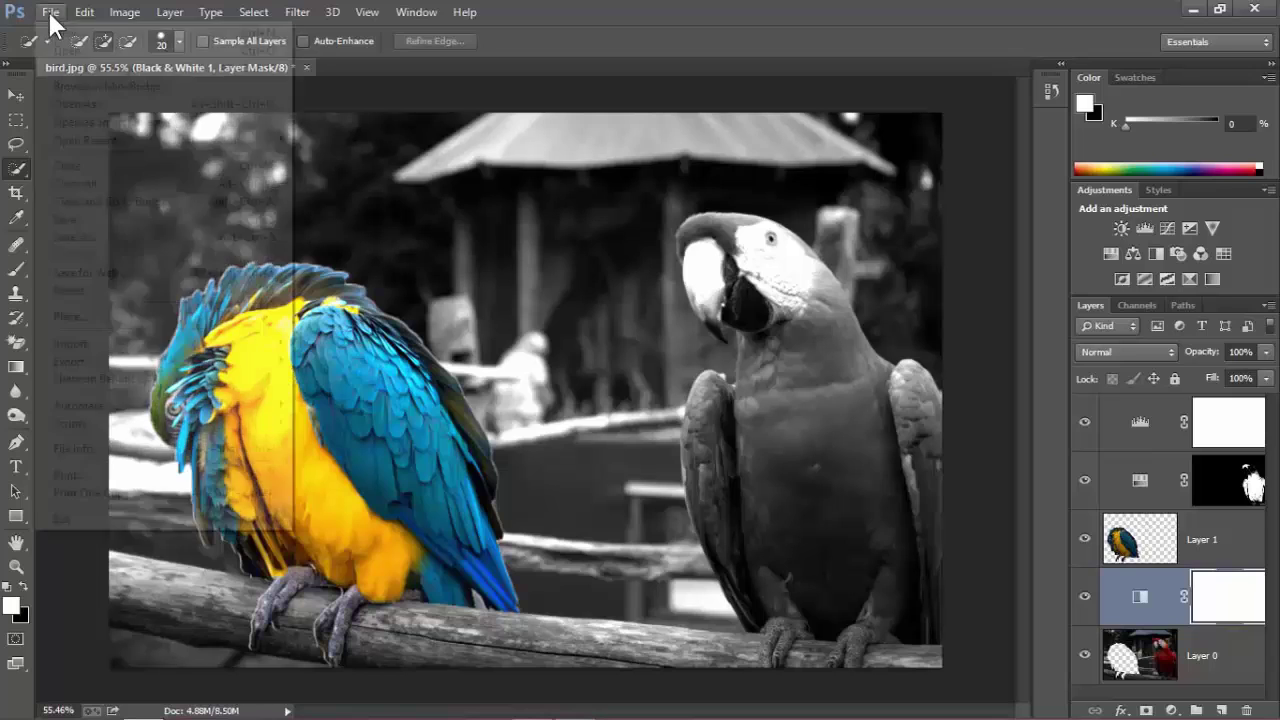
left_click(78, 51)
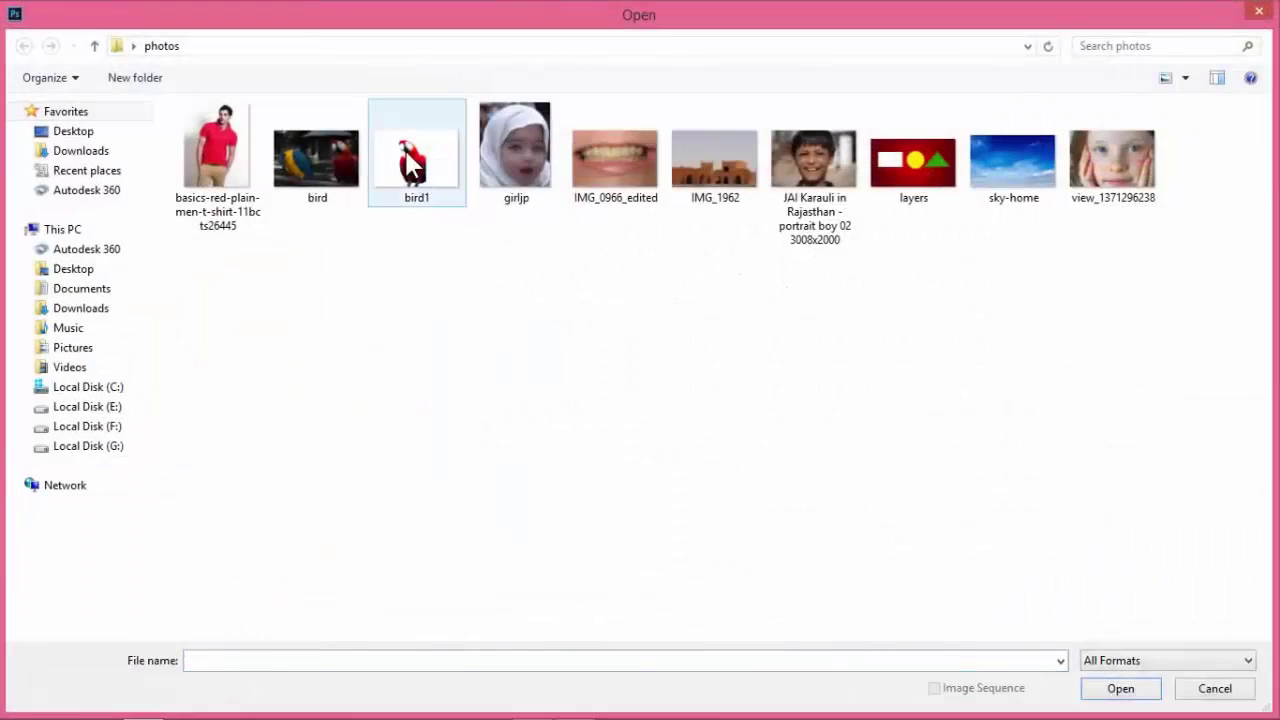
double_click(414, 162)
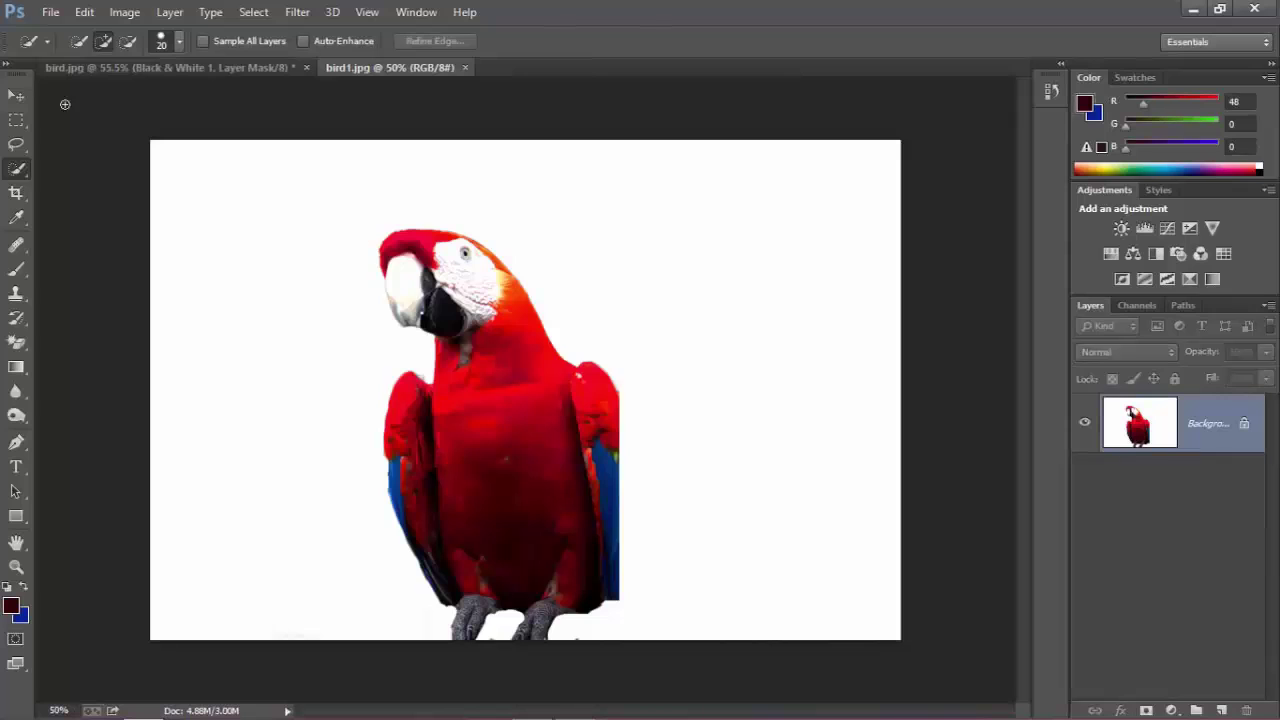
left_click(17, 95)
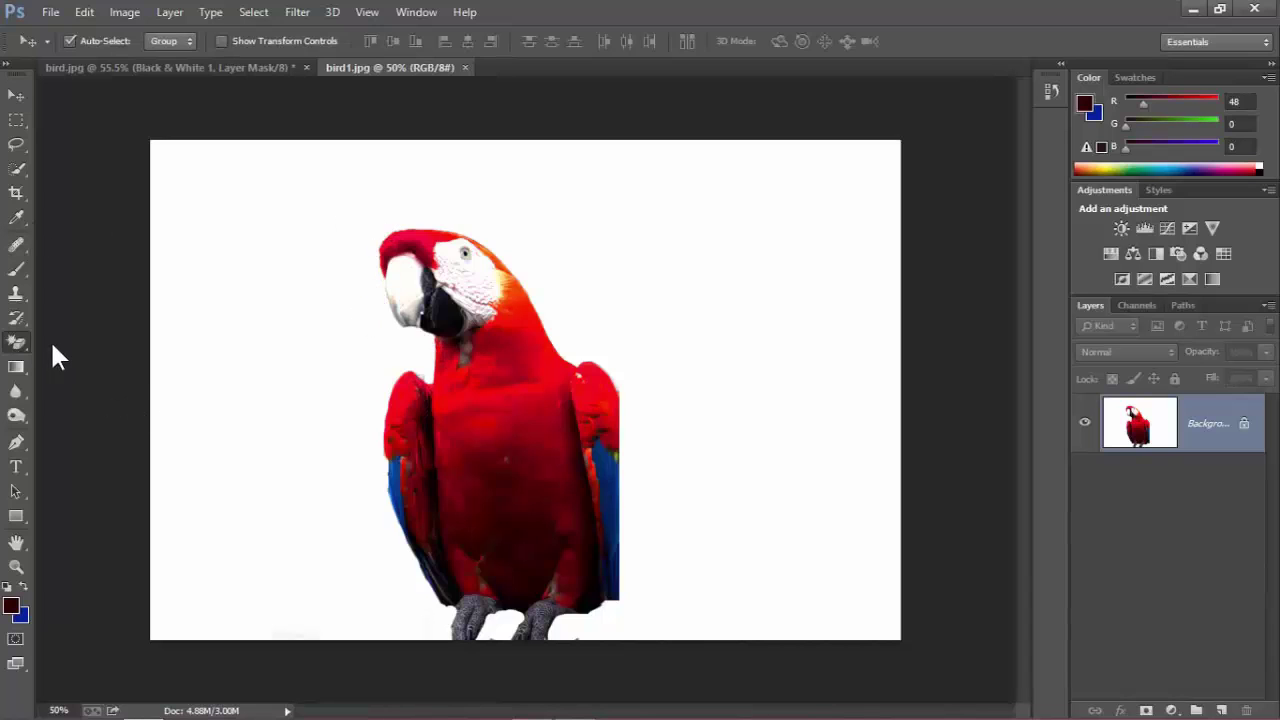
Unlock the Background as Layer 0 and trial-erase the white area left of the macaw.
left_click(16, 342)
left_click(75, 337)
left_click_drag(201, 310, 160, 458)
key("ctrl+z")
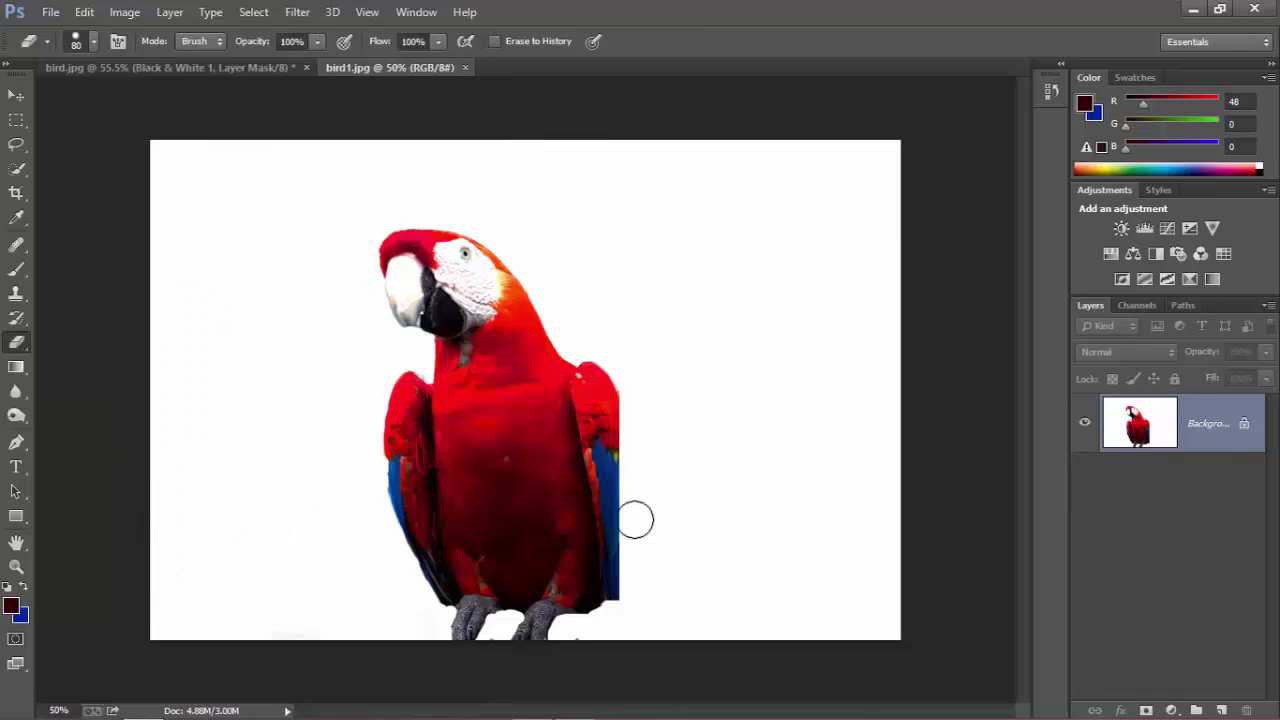
double_click(1203, 423)
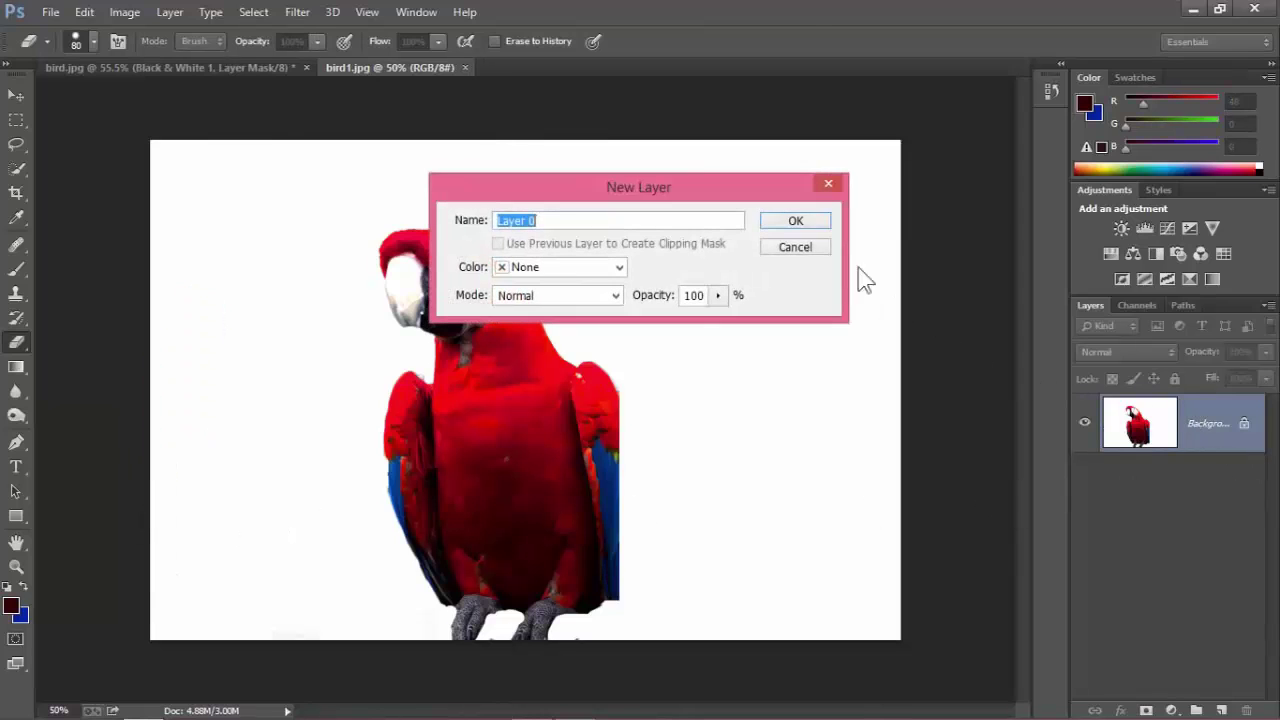
left_click(797, 222)
mouse_move(305, 146)
left_mouse_down()
mouse_move(190, 236)
mouse_move(165, 210)
mouse_move(194, 317)
mouse_move(157, 509)
mouse_move(170, 416)
mouse_move(177, 543)
mouse_move(206, 557)
mouse_move(251, 335)
mouse_move(277, 457)
mouse_move(346, 534)
left_mouse_up()
scroll(390, 550, "up", 5)
mouse_move(325, 486)
left_mouse_down()
mouse_move(338, 591)
mouse_move(340, 486)
mouse_move(336, 507)
mouse_move(344, 479)
mouse_move(355, 521)
mouse_move(354, 453)
mouse_move(356, 529)
mouse_move(329, 481)
mouse_move(327, 395)
left_mouse_up()
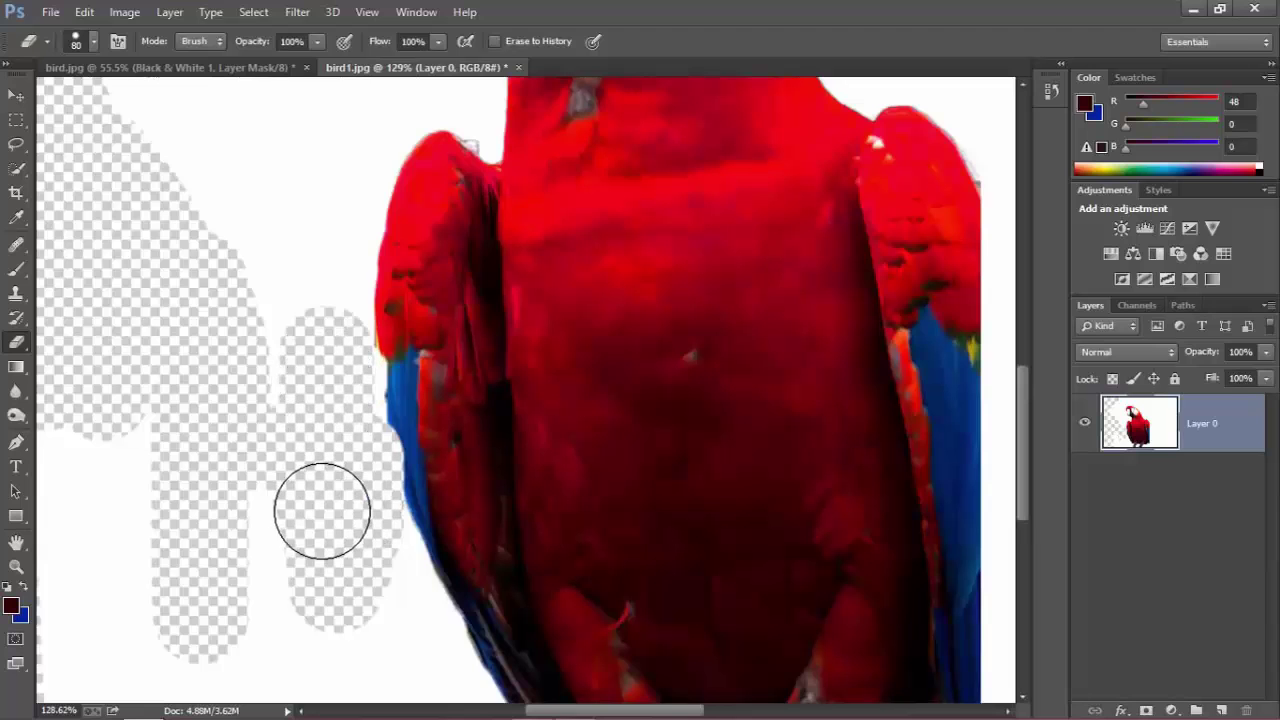
scroll(320, 463, "down", 3)
scroll(320, 463, "down", 3)
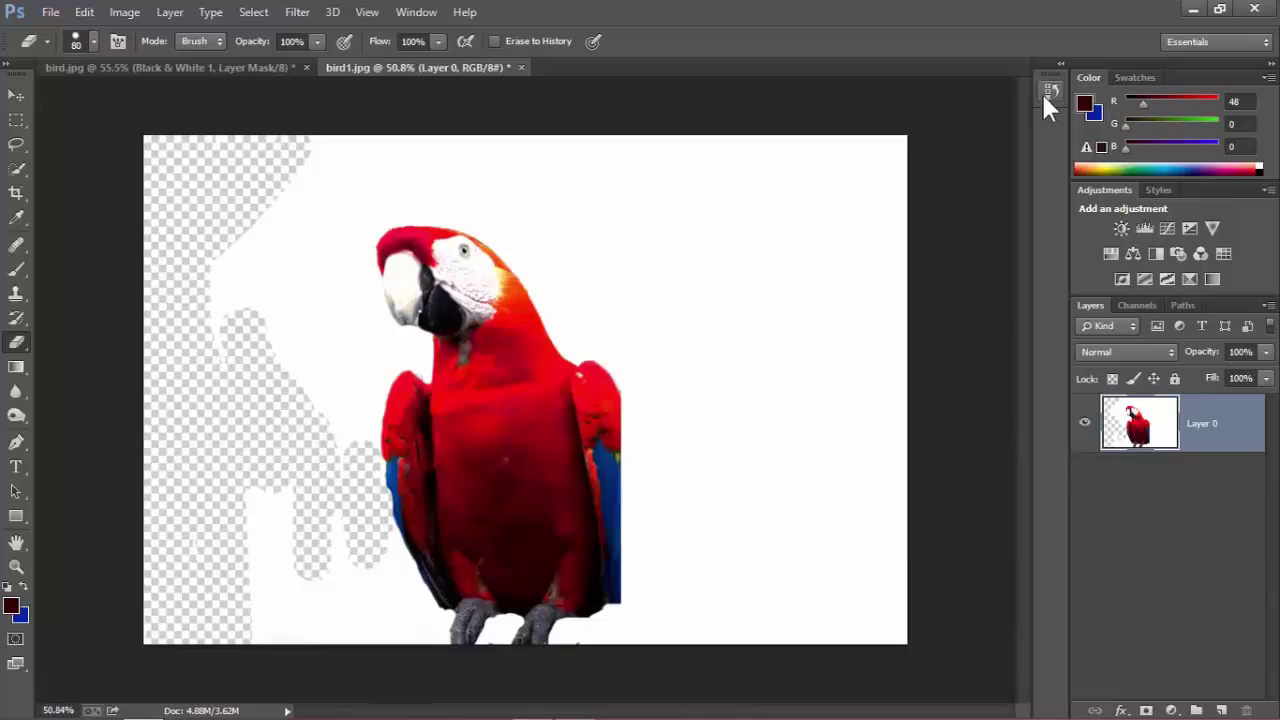
Revert bird1 to its freshly opened snapshot in the History panel.
left_click(1045, 95)
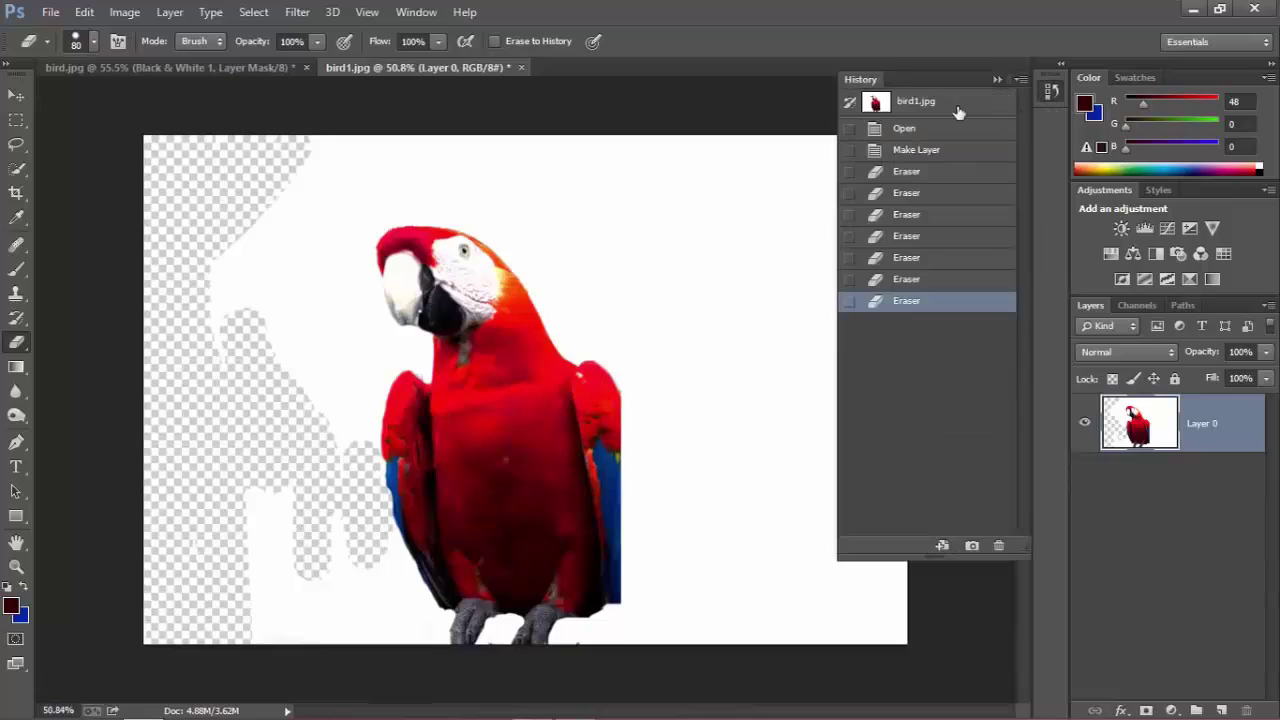
left_click(952, 106)
left_click(996, 79)
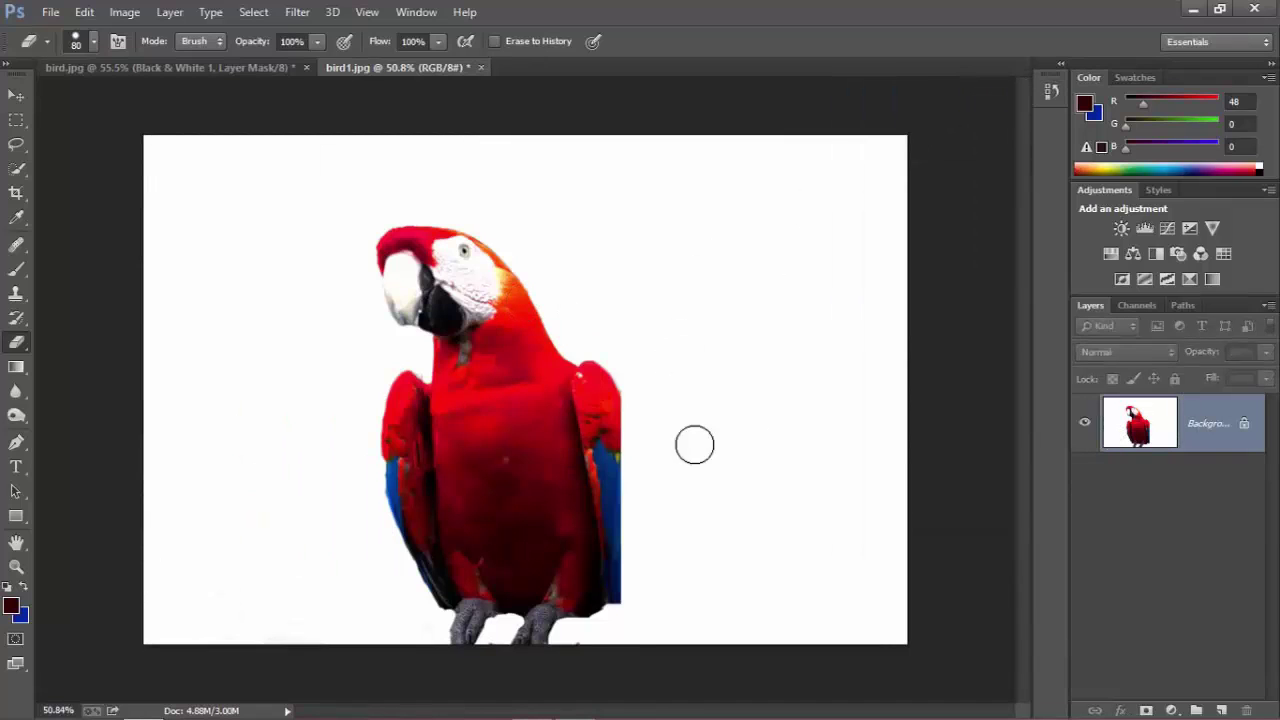
Quick-select the red macaw and cut it onto its own Layer 1.
left_click(17, 169)
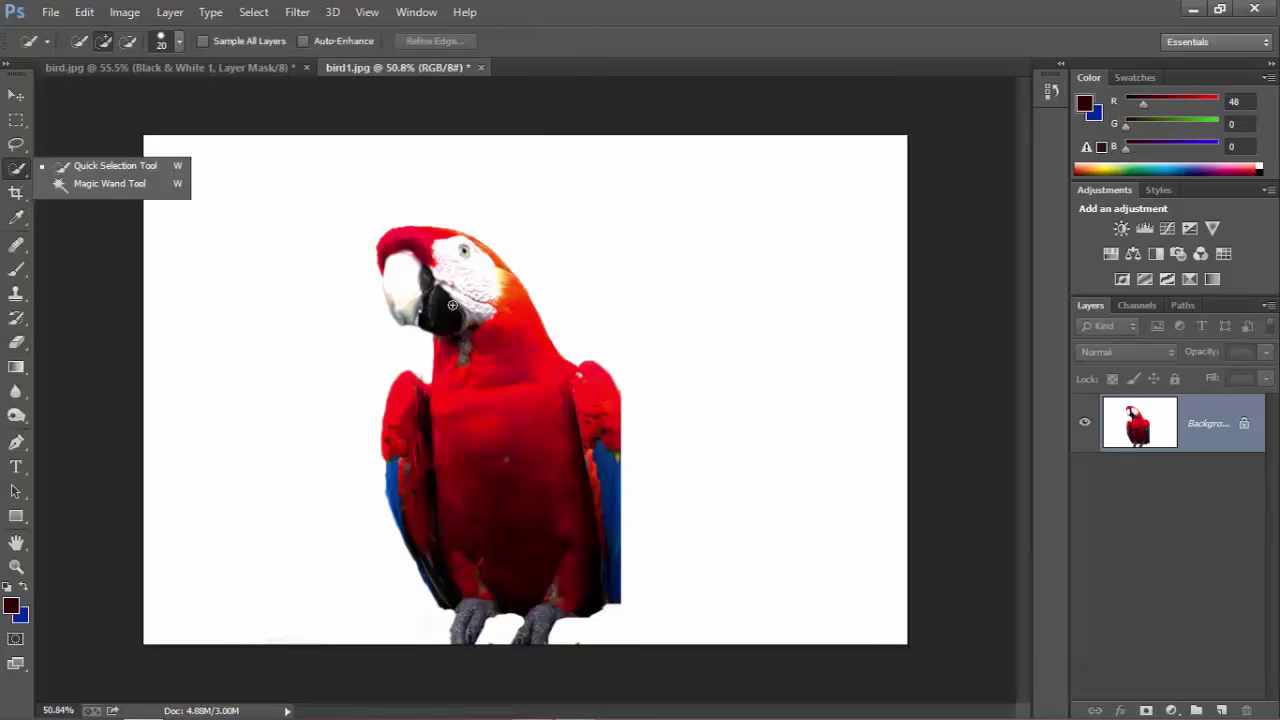
left_click(423, 257)
mouse_move(423, 257)
left_mouse_down()
mouse_move(514, 537)
mouse_move(508, 580)
left_mouse_up()
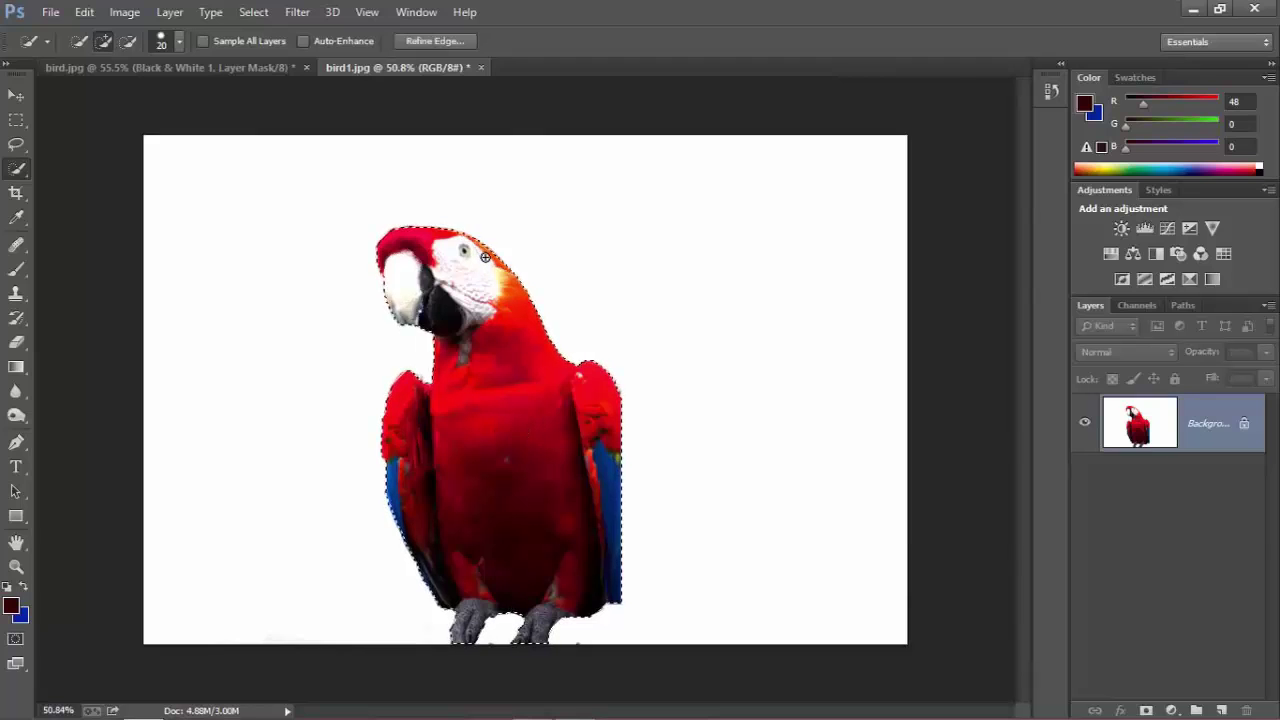
right_click(508, 462)
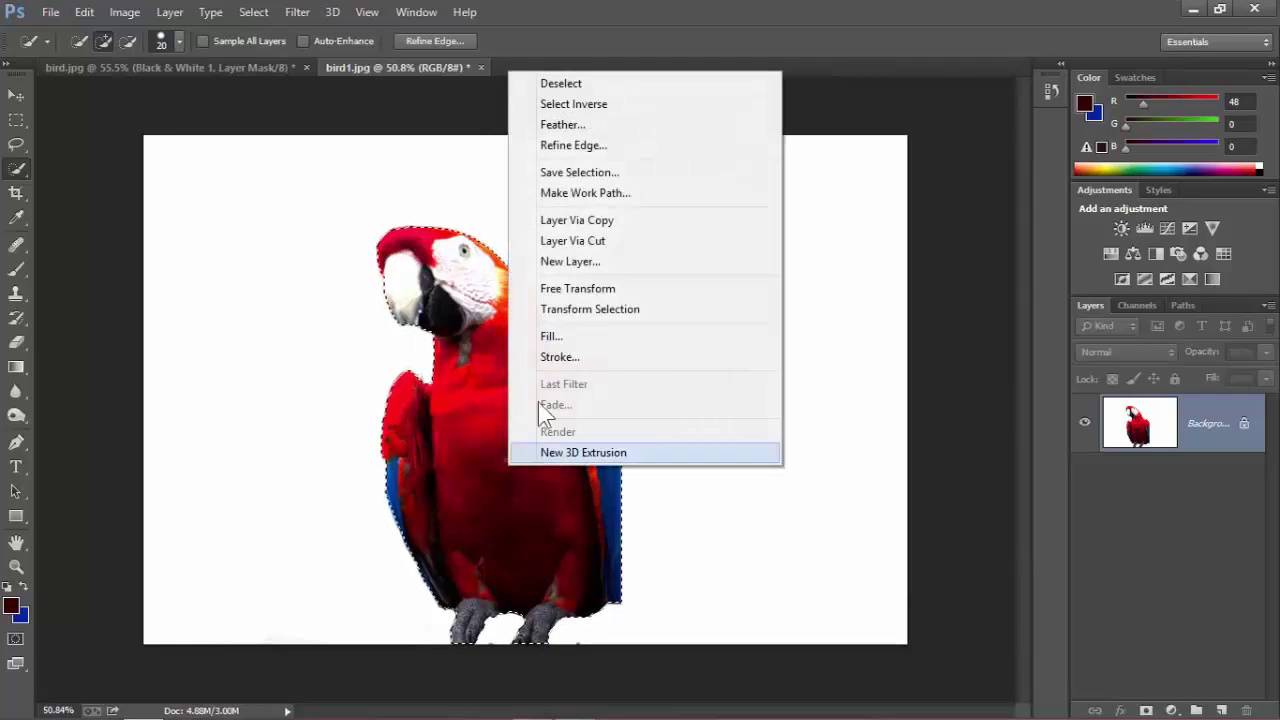
left_click(567, 240)
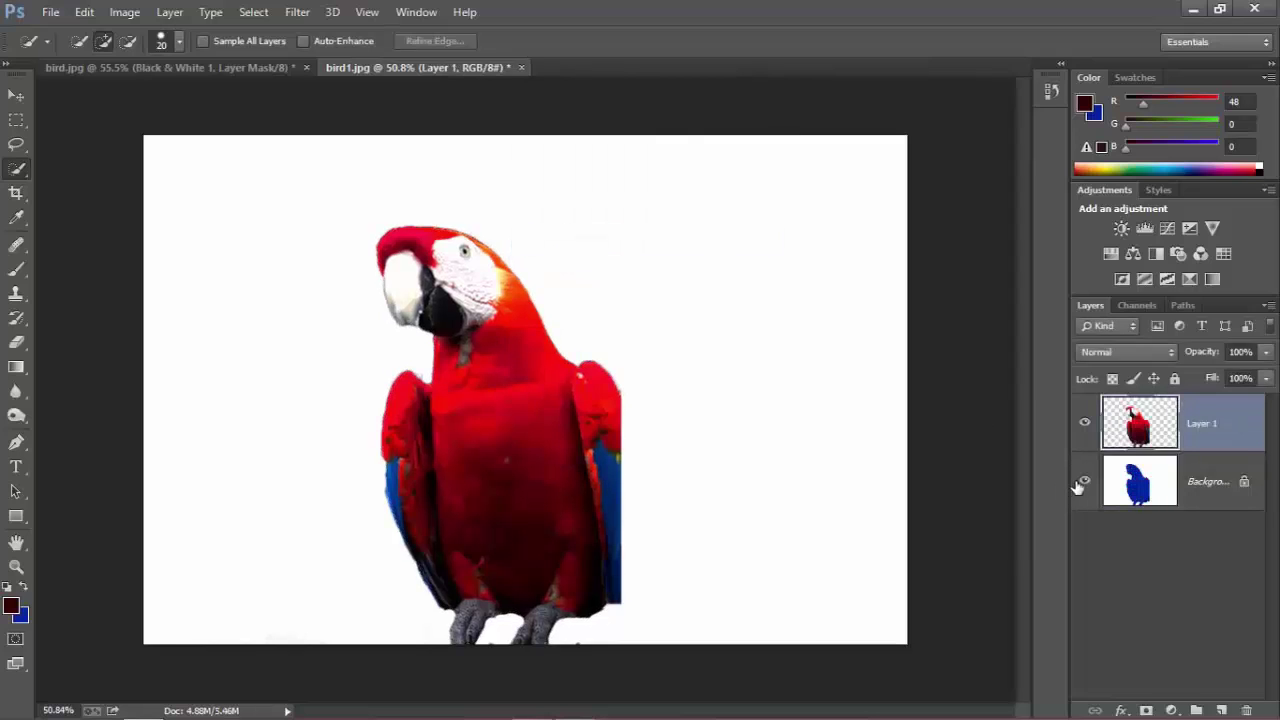
Check the cut-out, trial-copy the macaw into the composite, delete it, and restore the Background.
left_click(1083, 481)
left_click(16, 95)
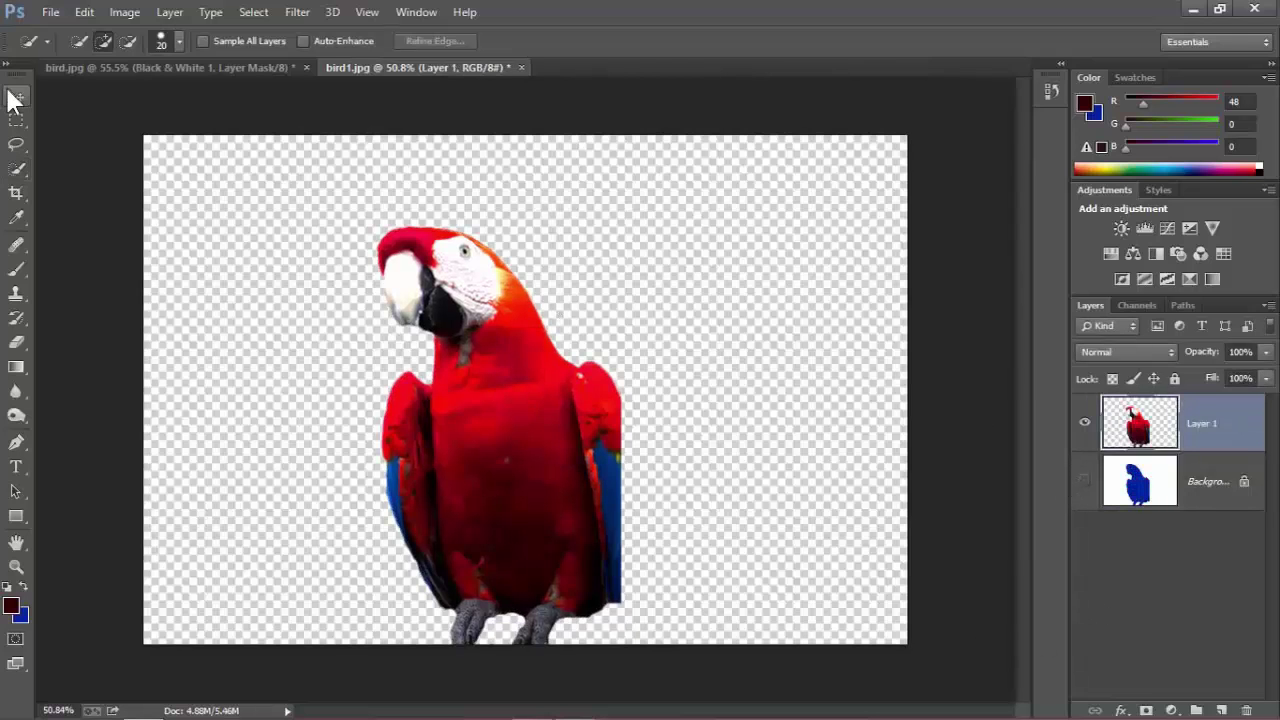
left_click(1085, 483)
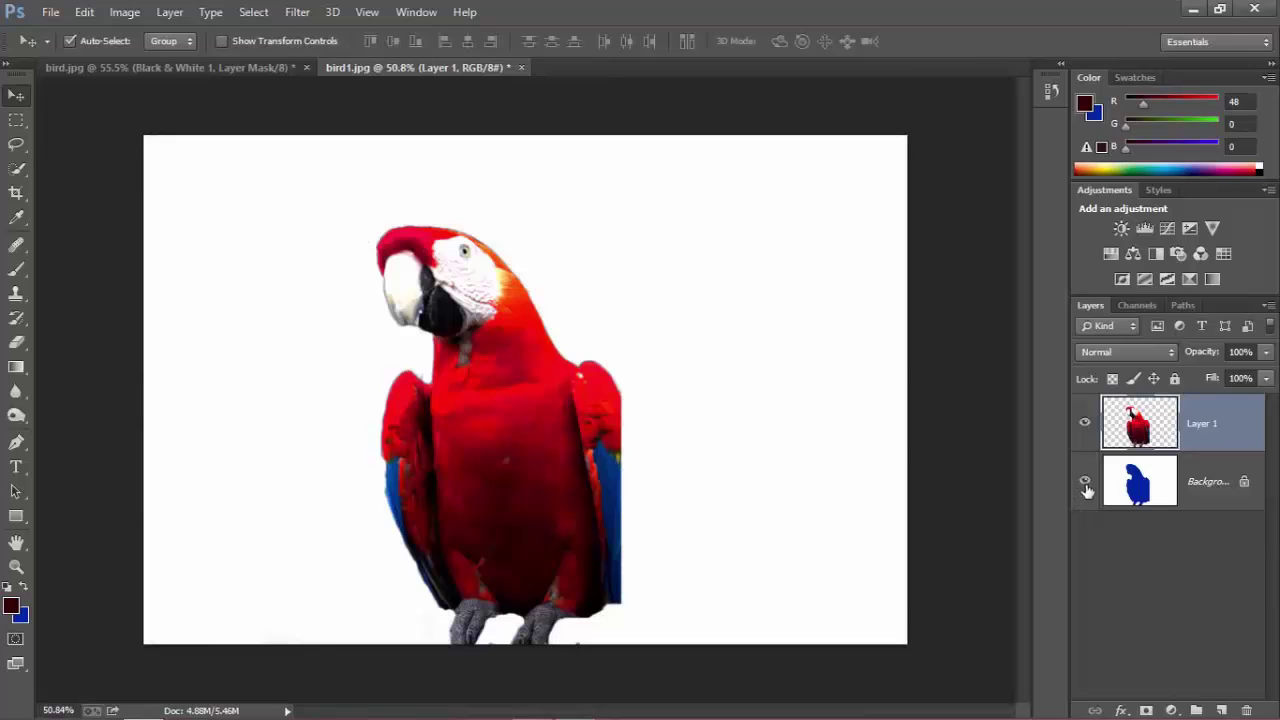
left_click(1085, 483)
left_click_drag(572, 596, 514, 437)
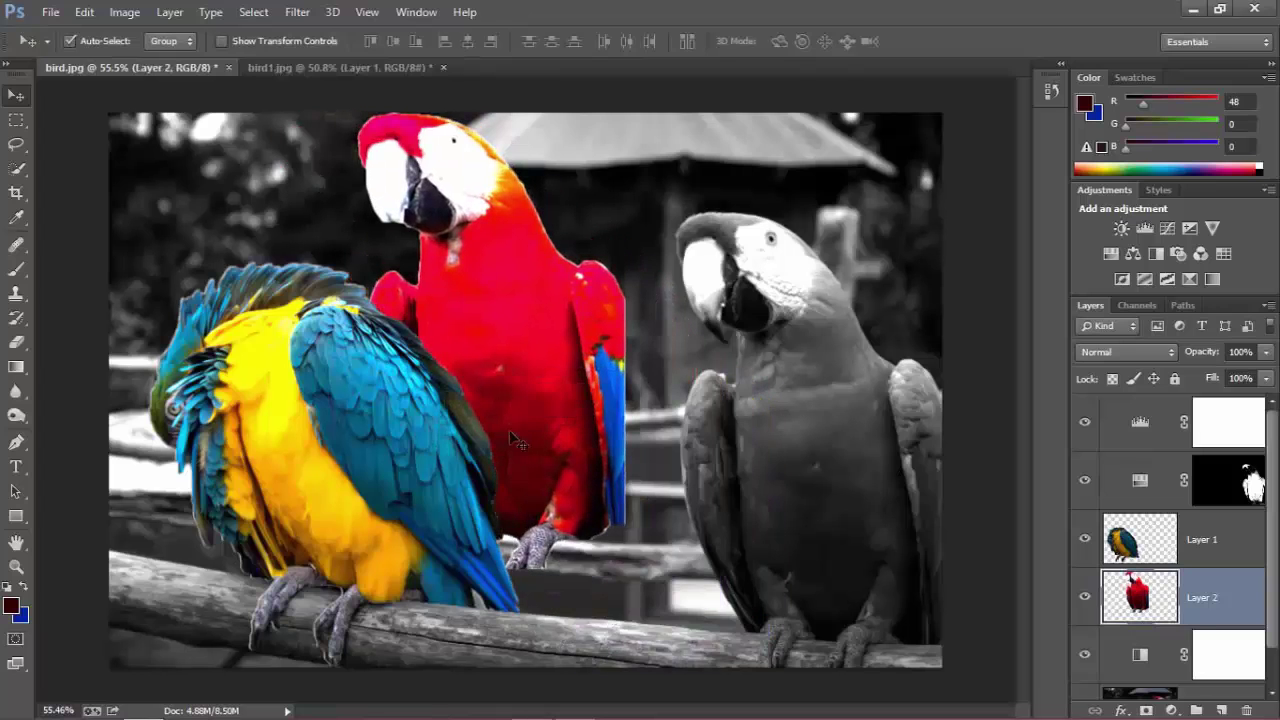
key("Delete")
left_click(366, 68)
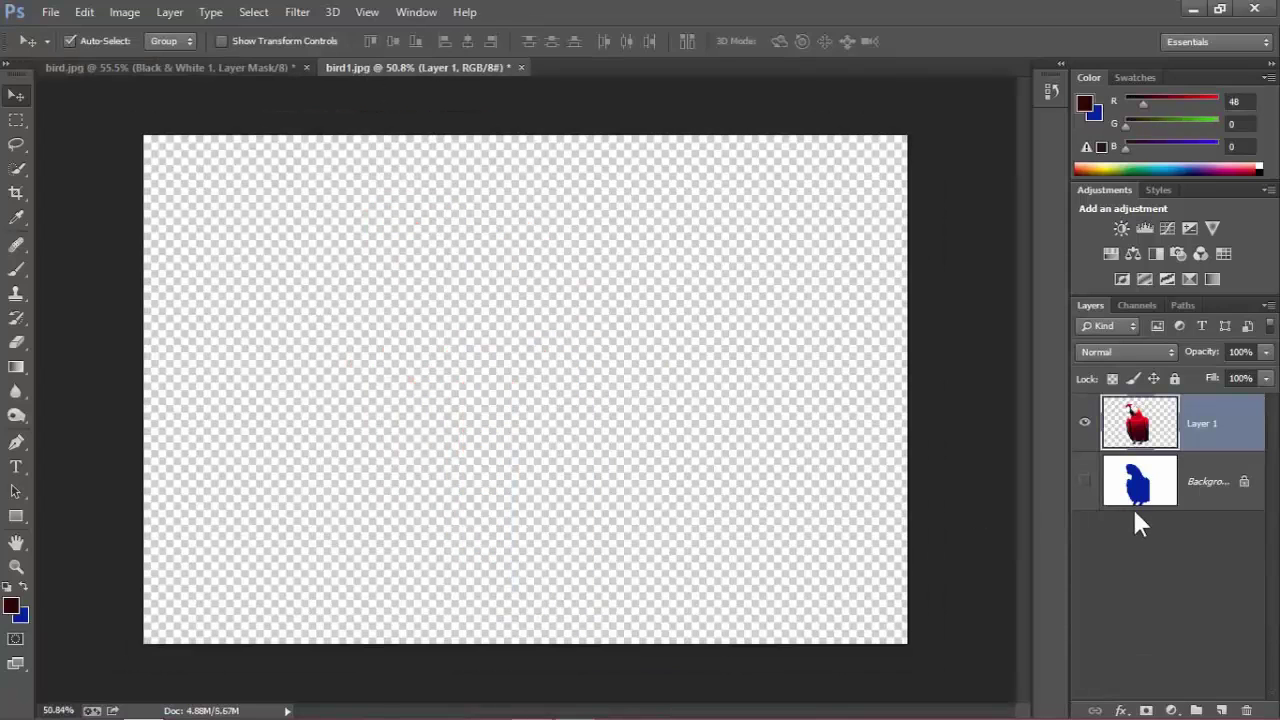
left_click(1090, 482)
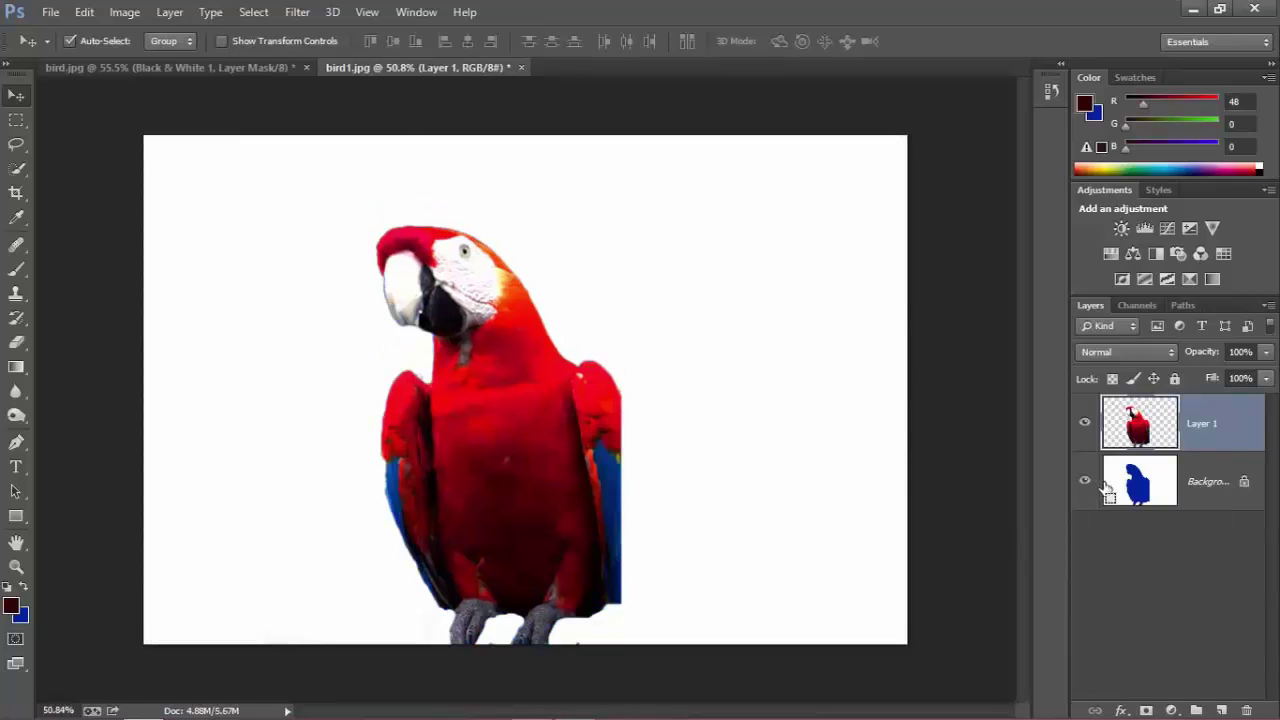
Merge the macaw down into the Background and convert it to an editable Layer 0.
key("ctrl+e")
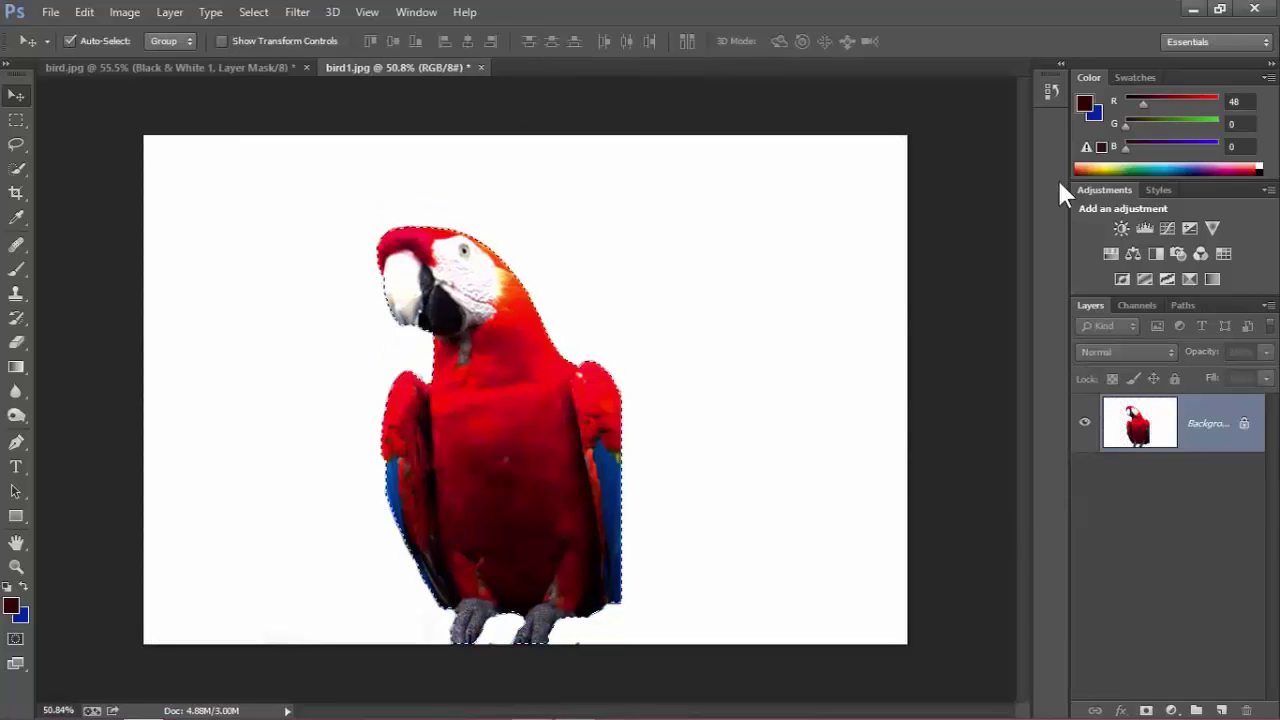
double_click(1193, 443)
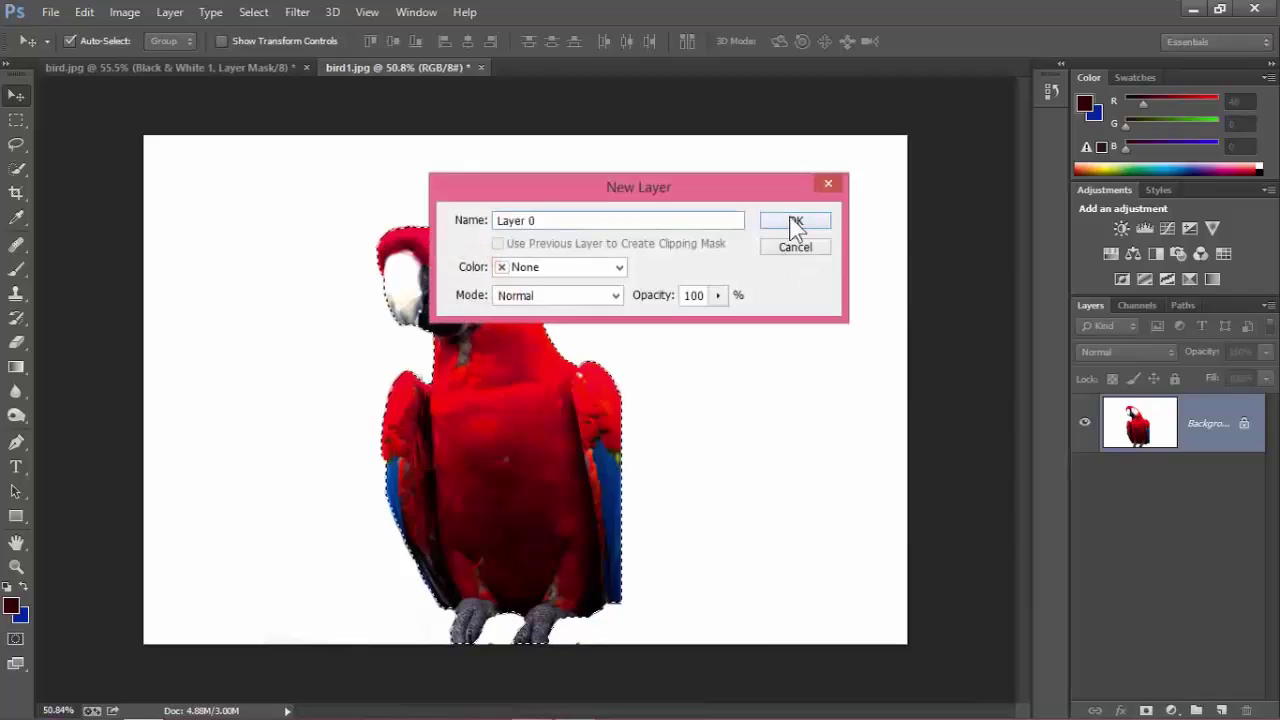
left_click(795, 222)
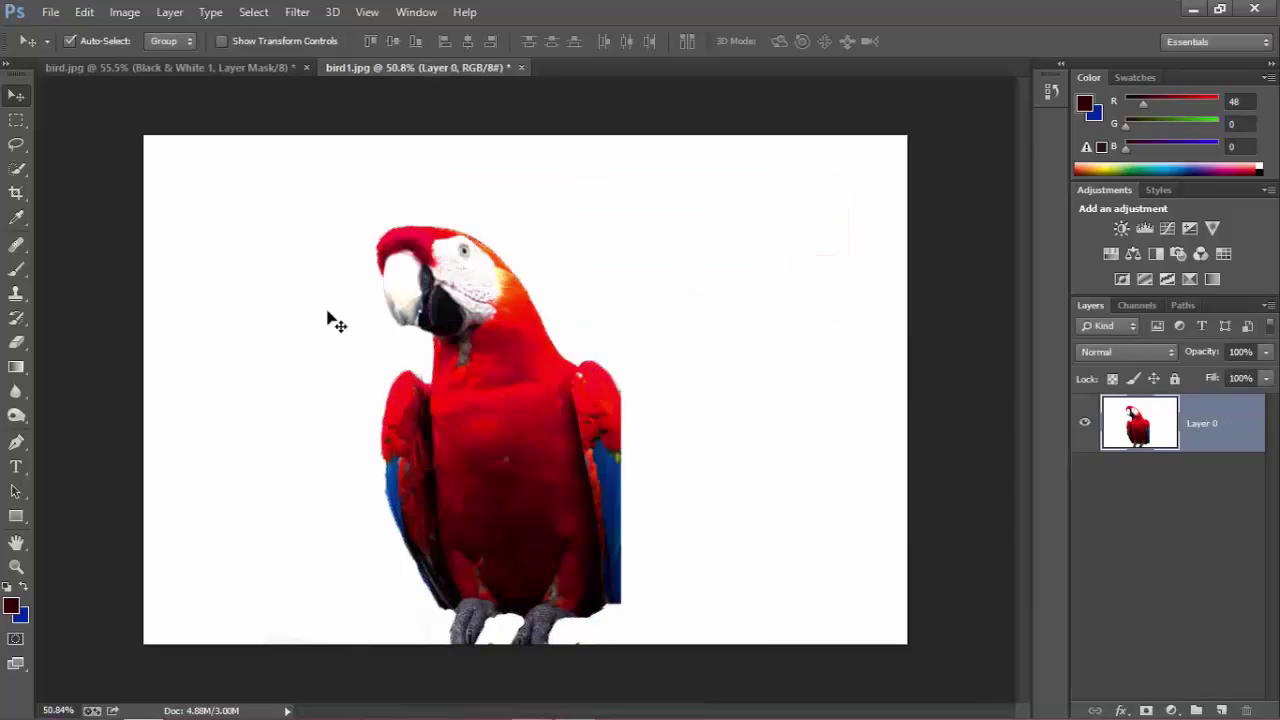
Magic-erase the white background and the white perch around the macaw.
left_click(18, 344)
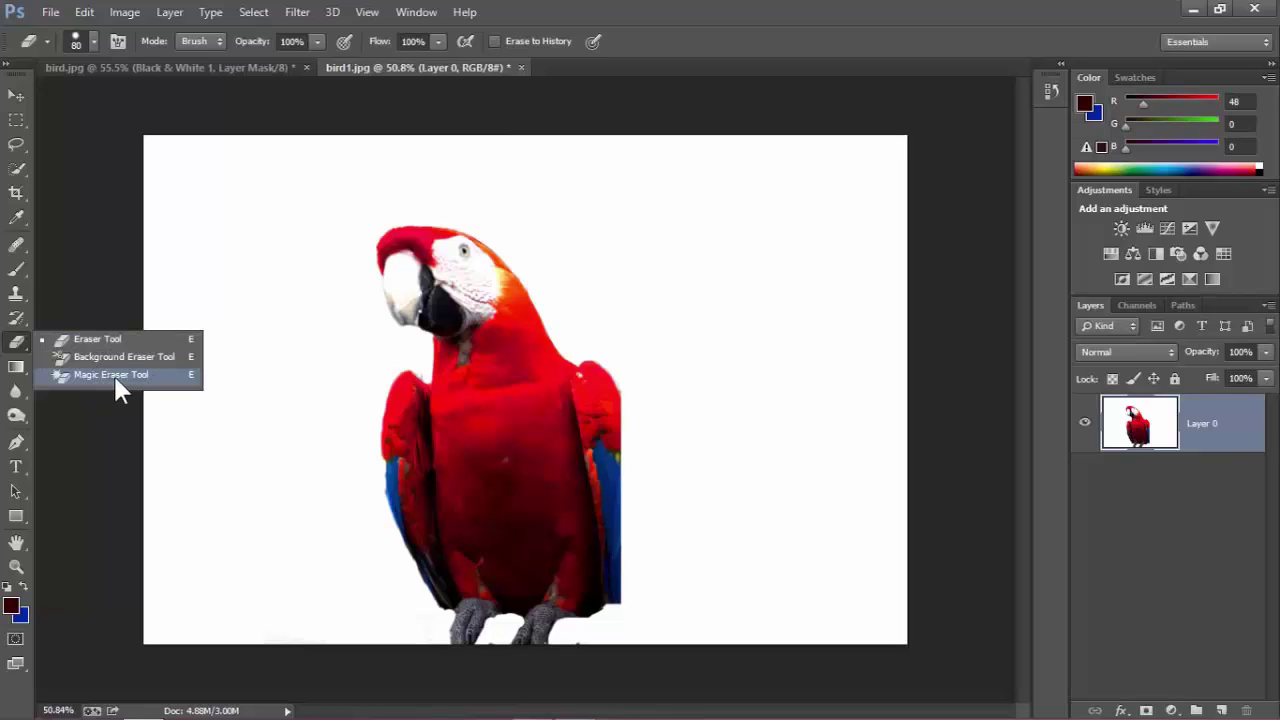
left_click(113, 373)
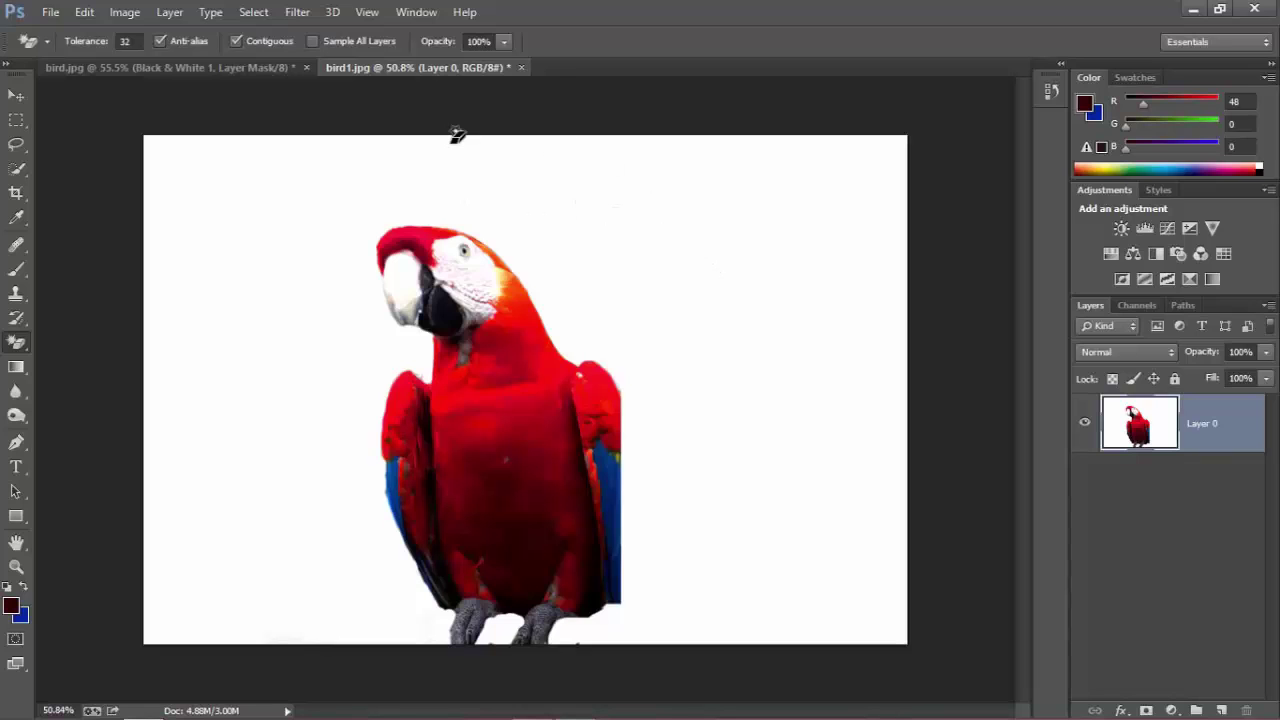
left_click(542, 614)
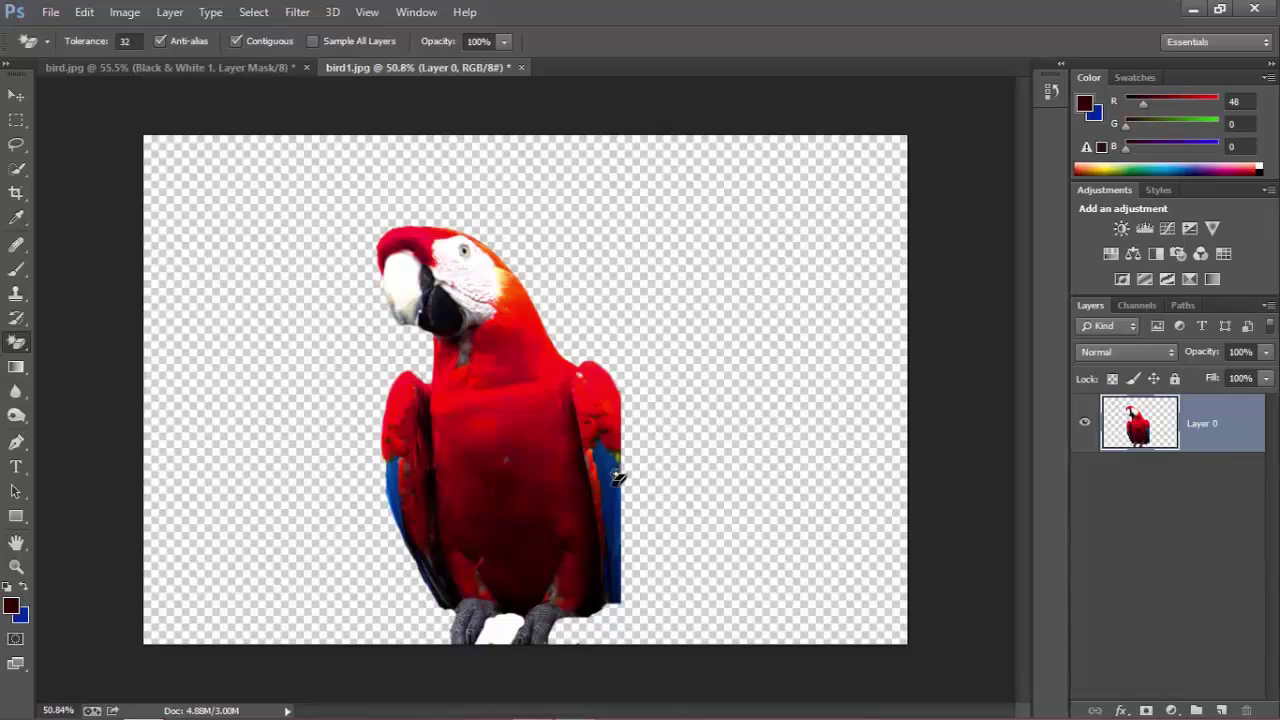
key("ctrl+z")
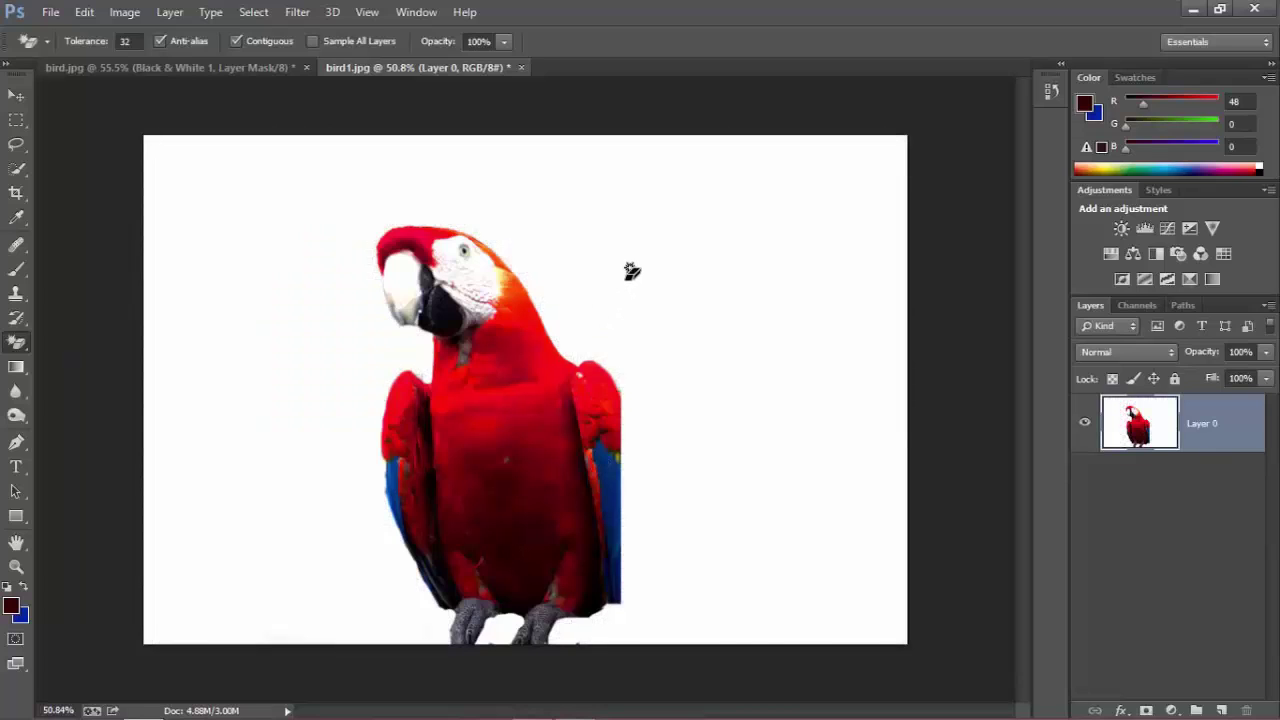
left_click(630, 273)
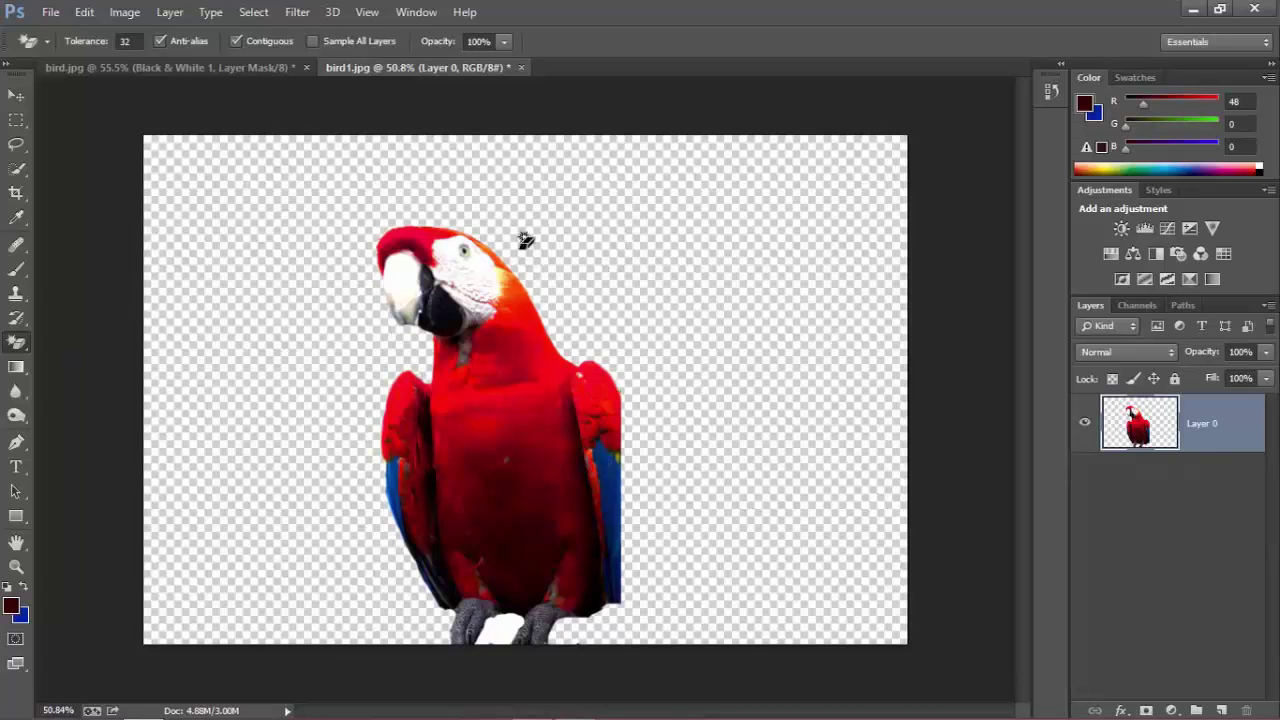
left_click(504, 626)
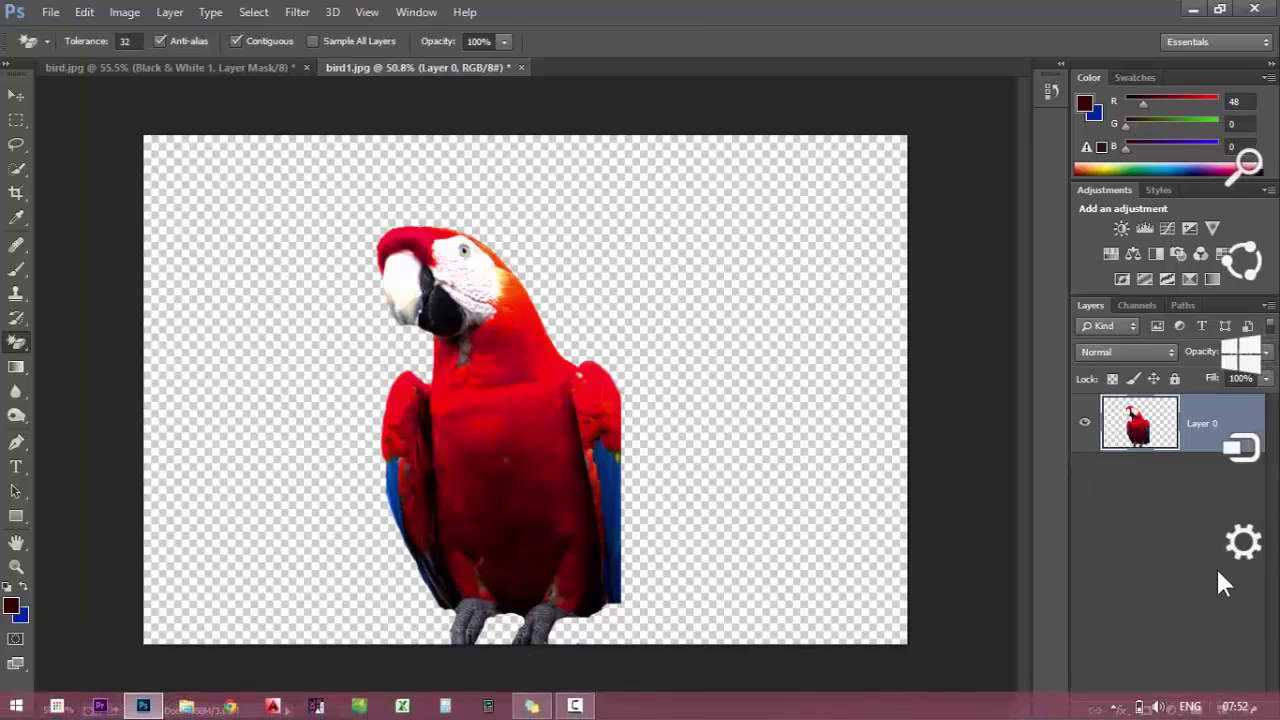
Add a new layer below the macaw and fill it with a vivid blue.
left_click(1221, 710)
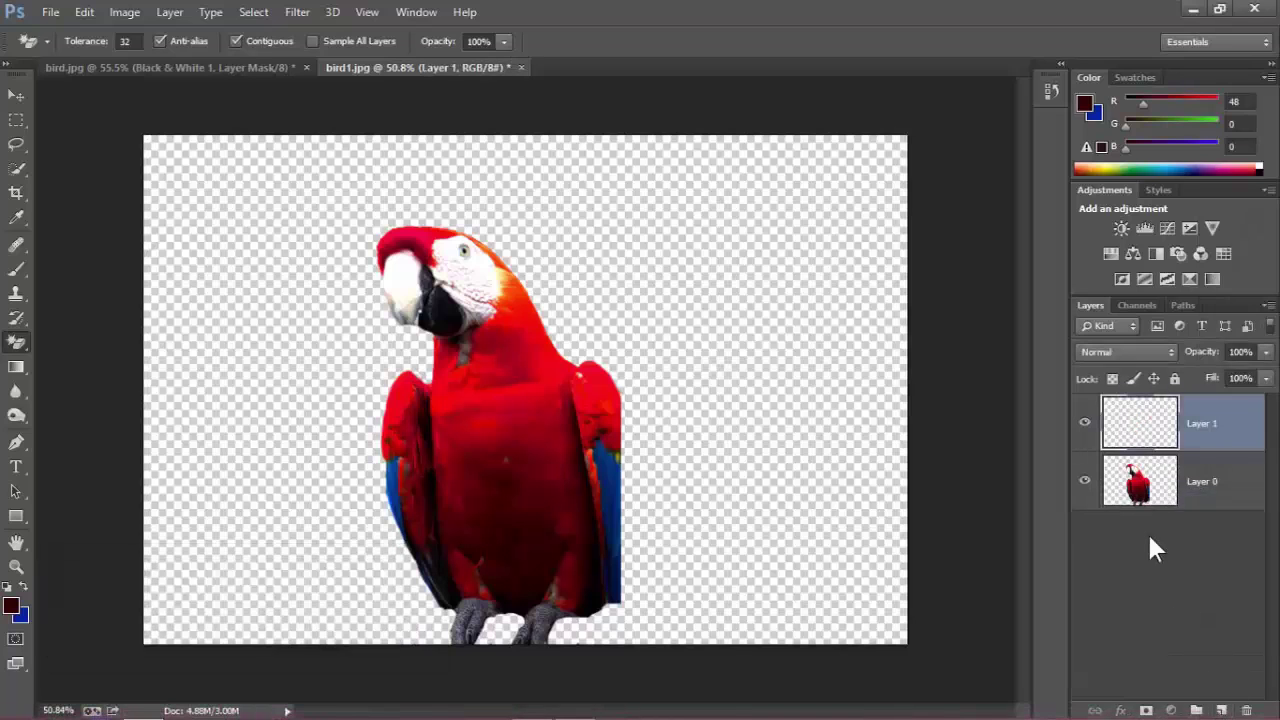
key("ctrl+[")
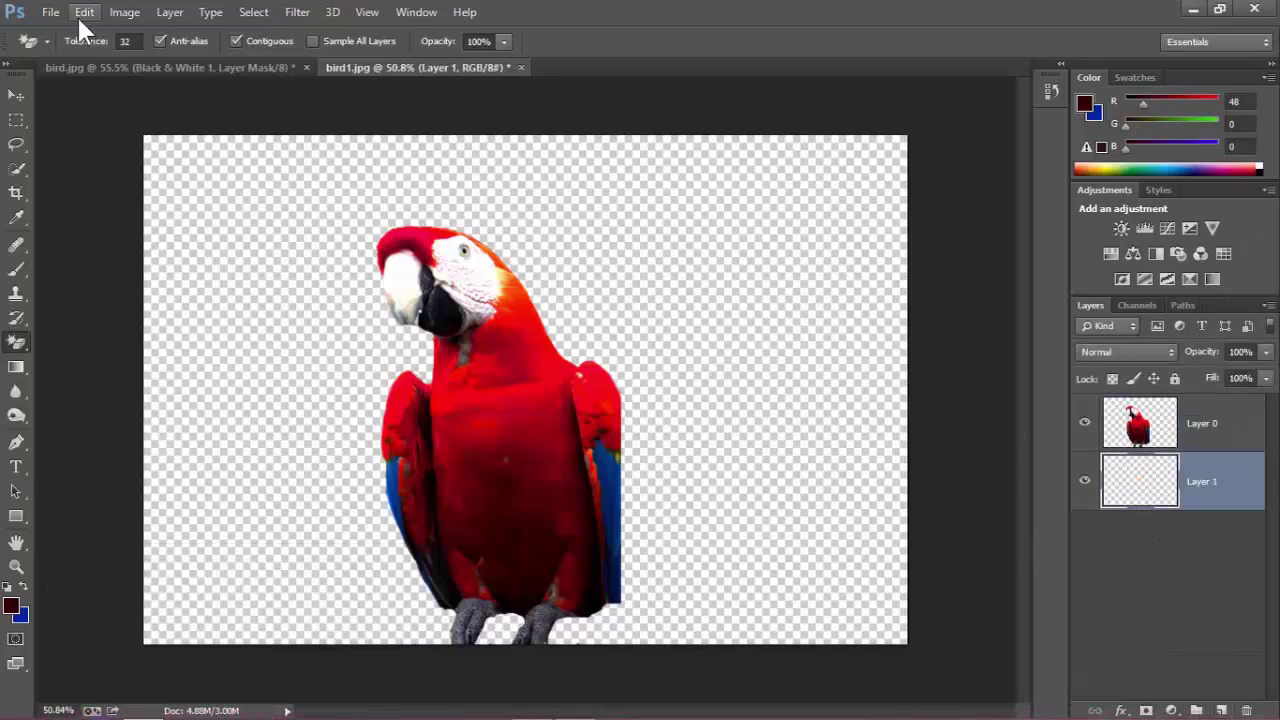
left_click(79, 13)
left_click(100, 280)
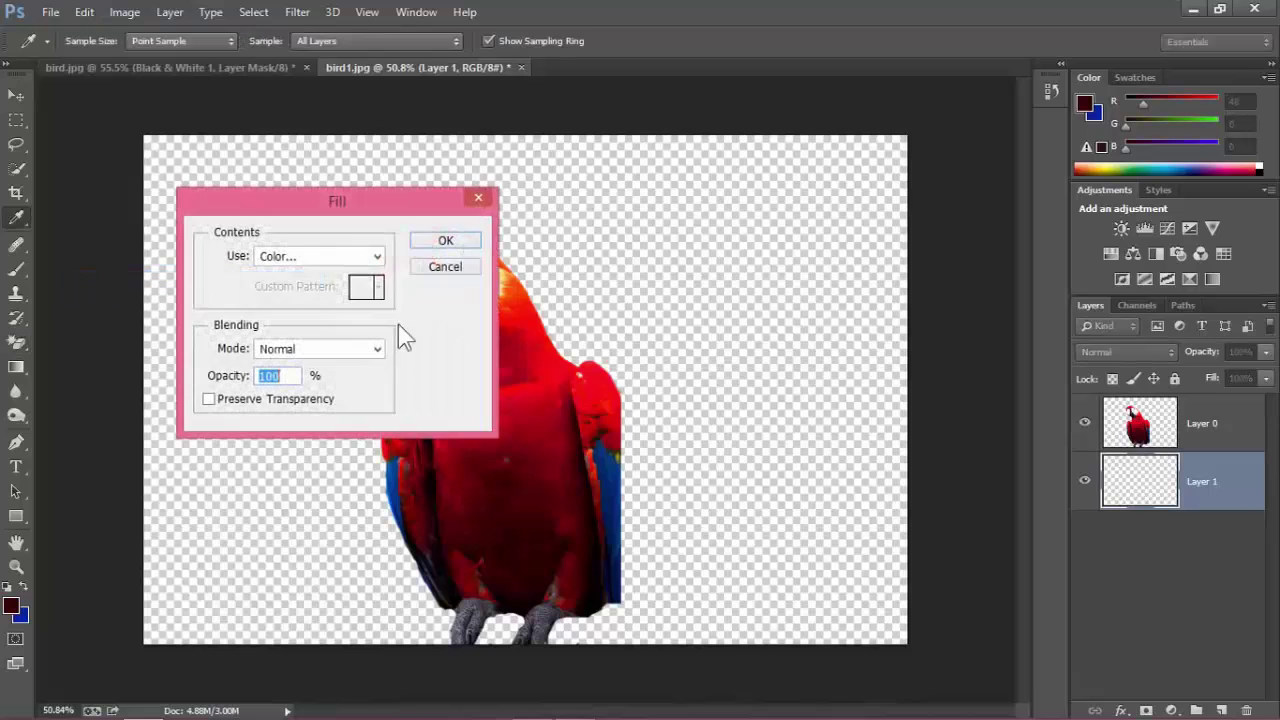
left_click(370, 257)
left_click(343, 307)
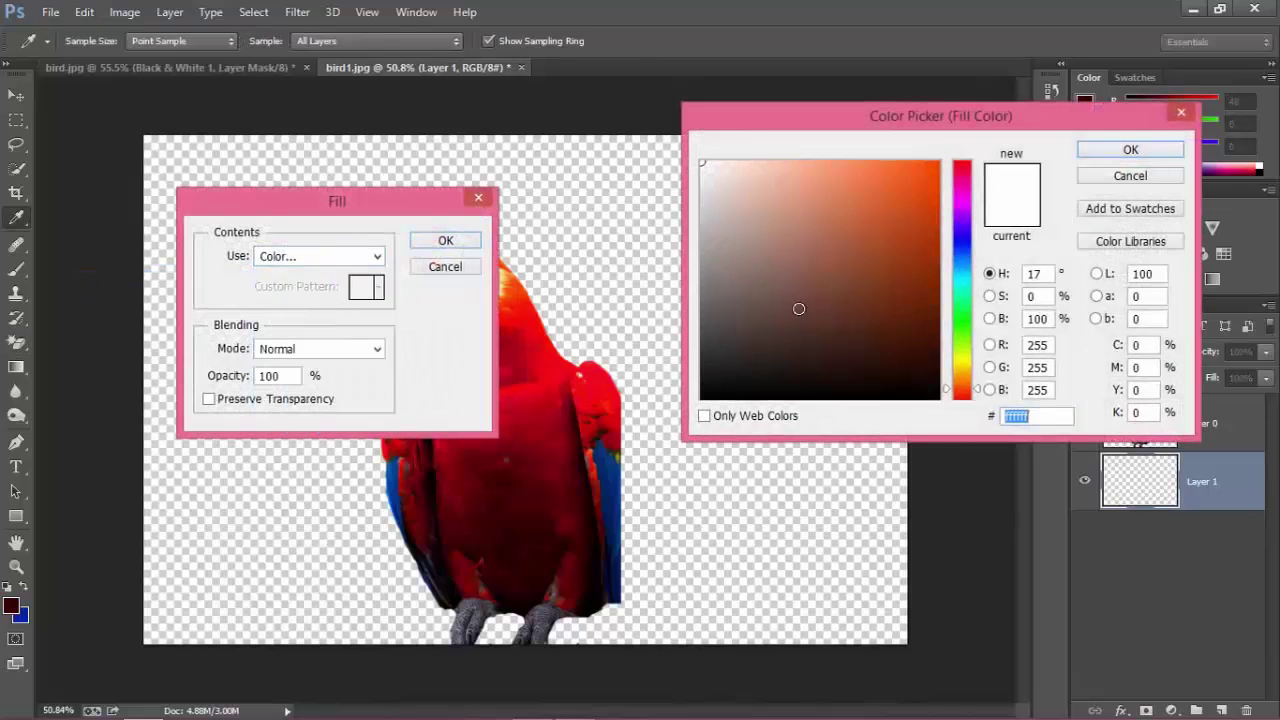
left_click(903, 229)
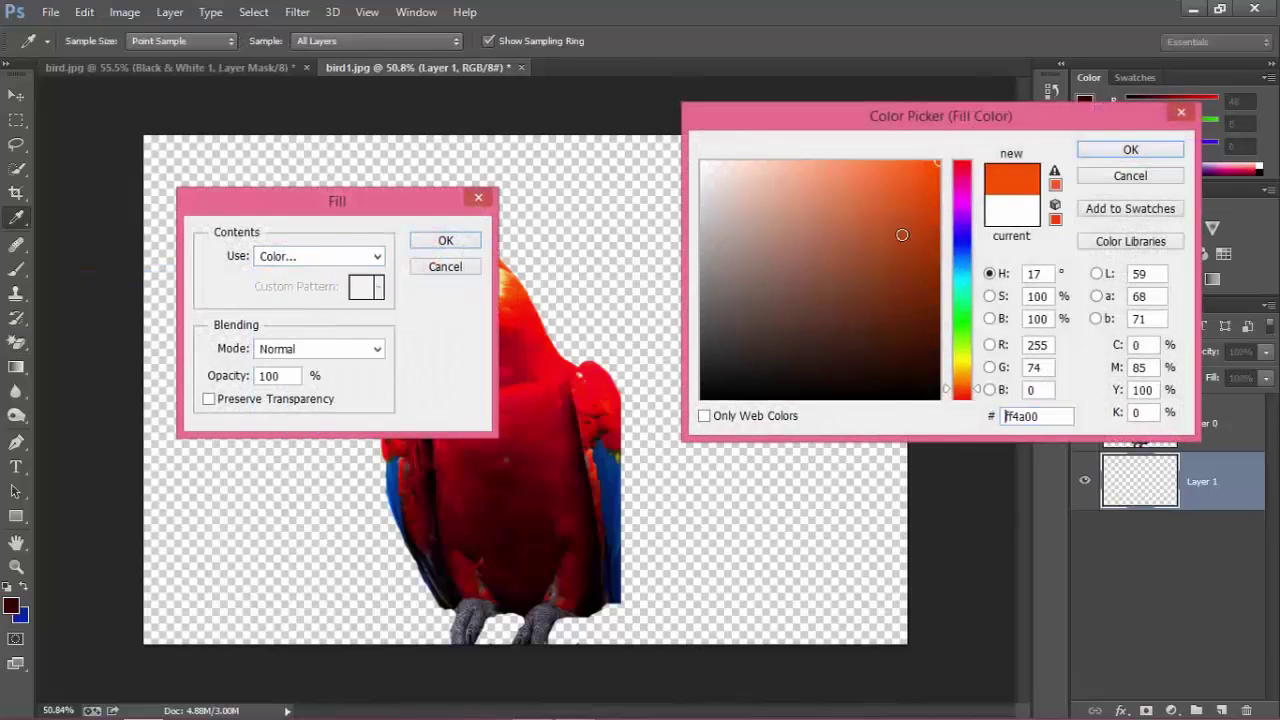
left_click(962, 244)
left_click(936, 209)
left_click(1093, 152)
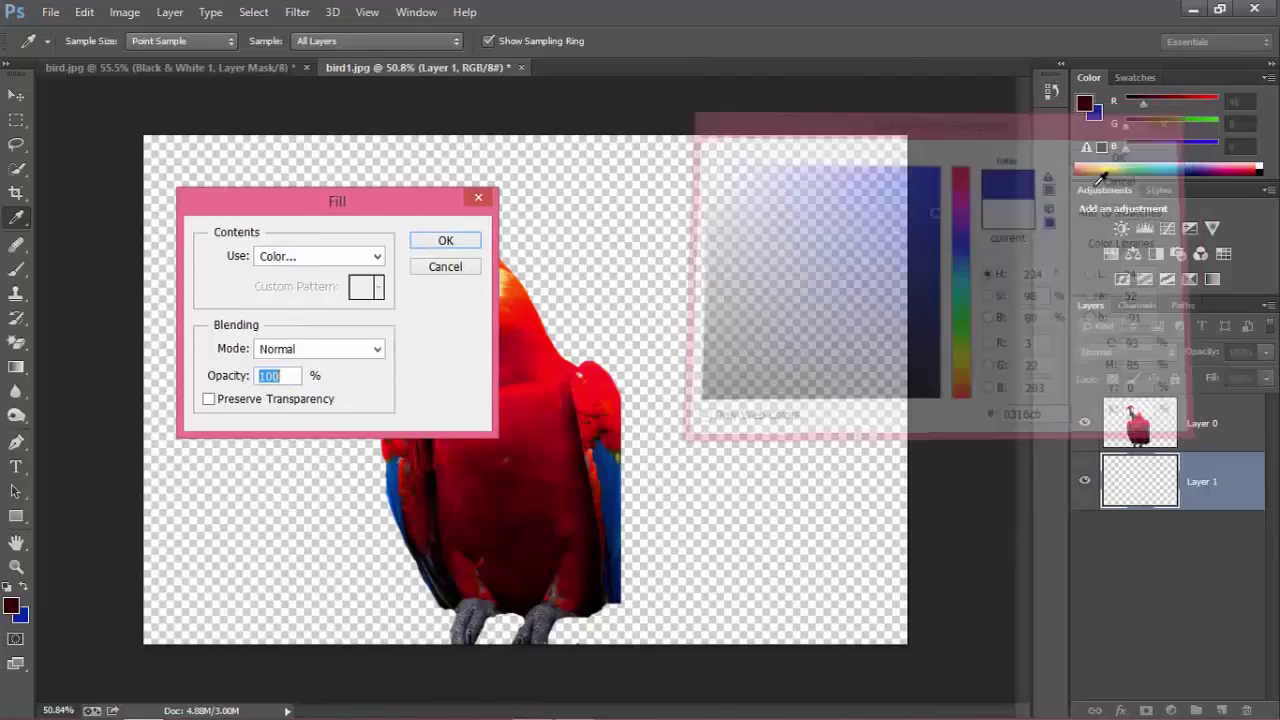
left_click(445, 241)
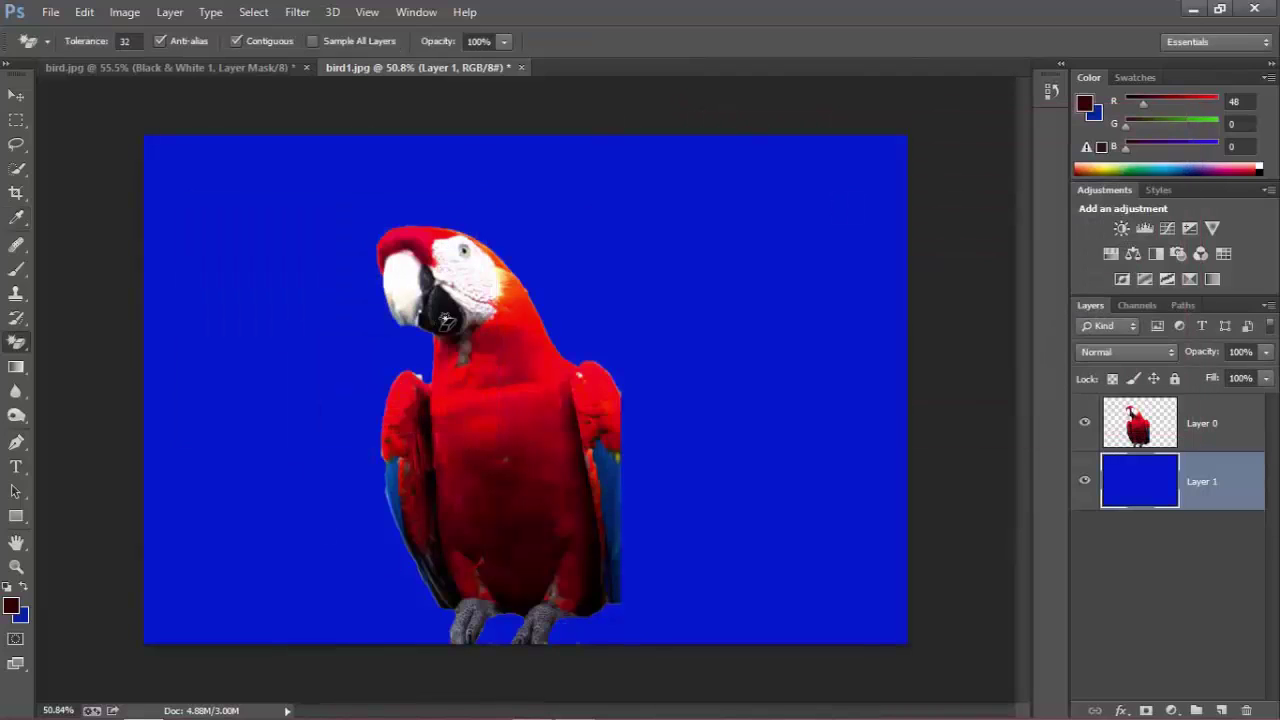
Merge the blue layer into the macaw and magic-erase the blue back to transparency.
right_click(1215, 501)
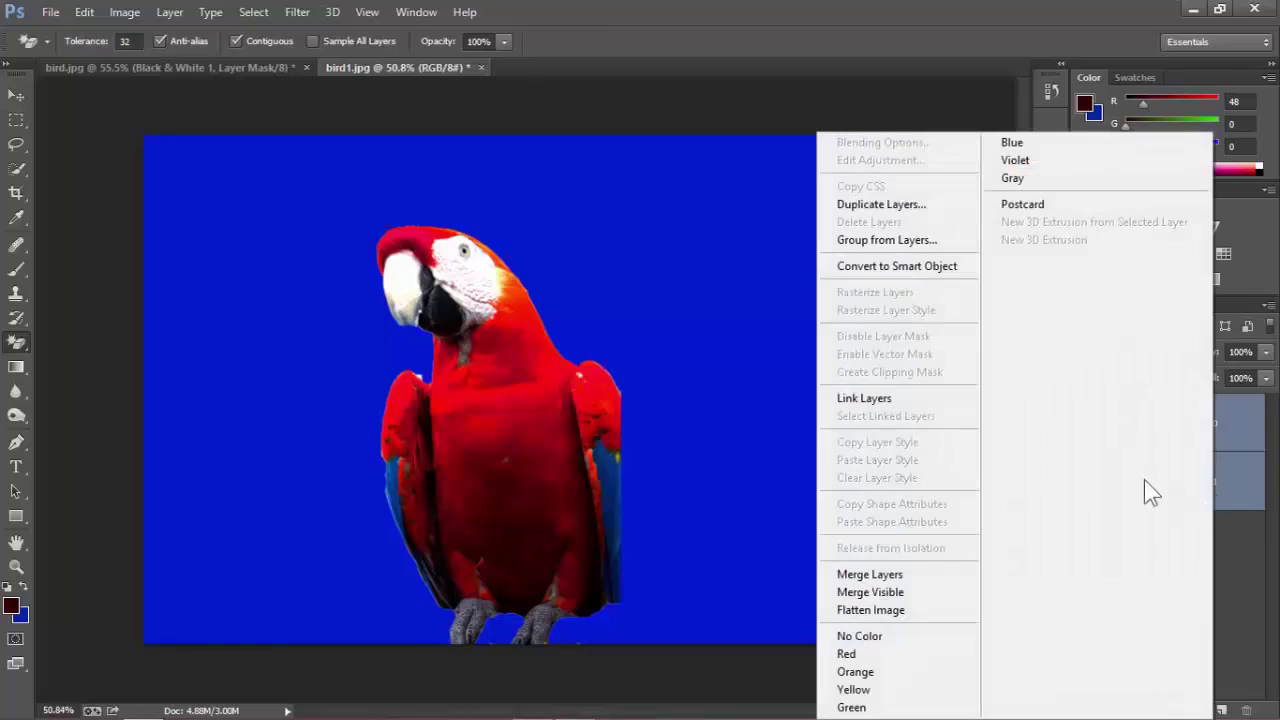
left_click(902, 568)
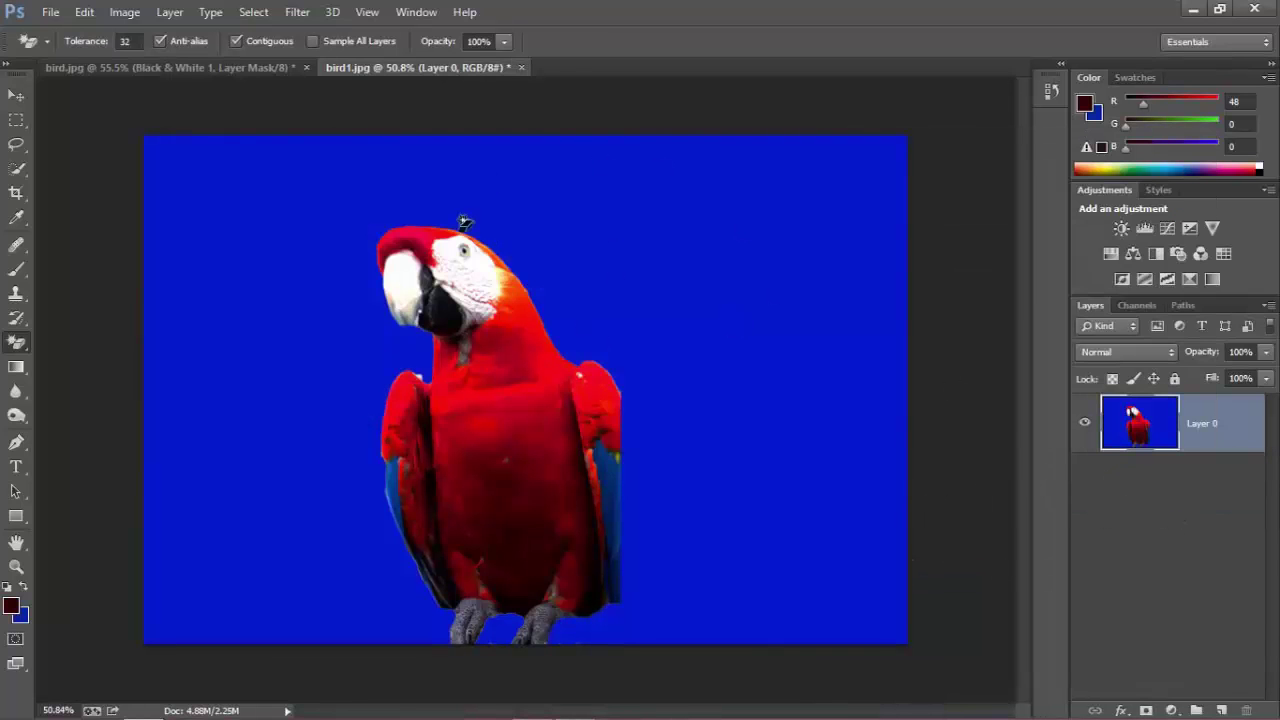
left_click(650, 220)
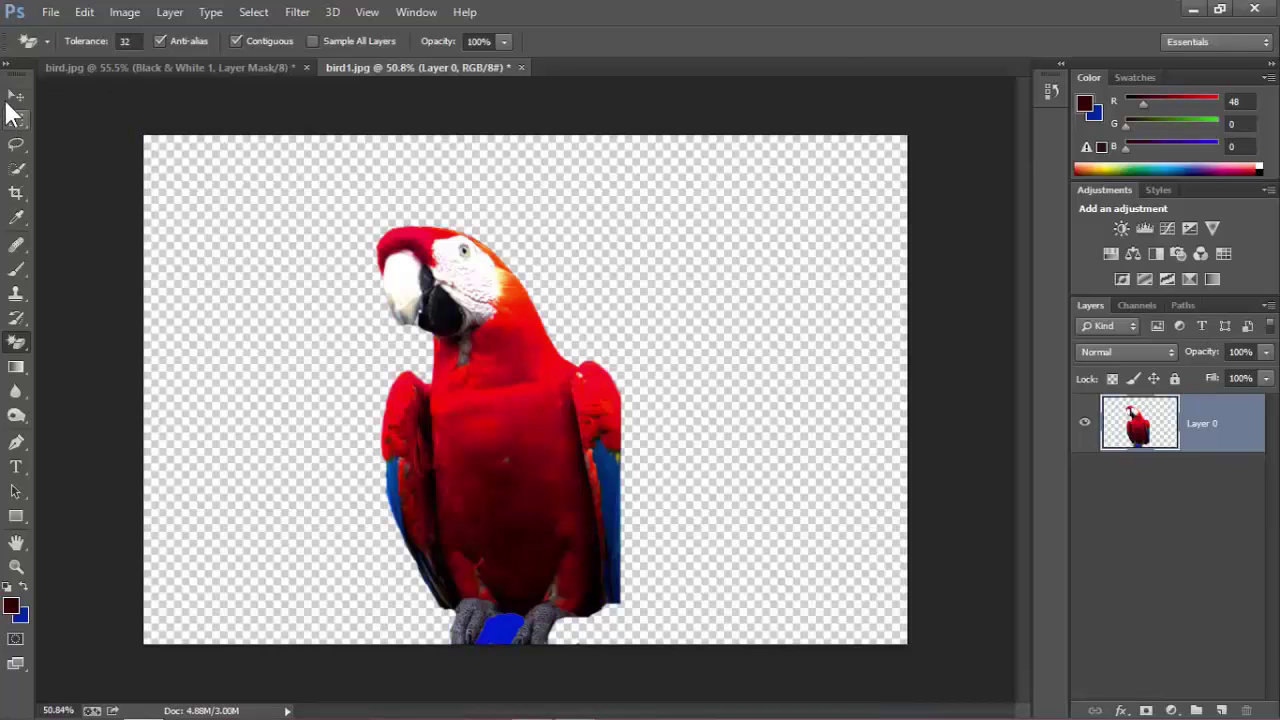
Shift the macaw about 56 px right and erase the leftover blue under its feet.
left_click(16, 95)
left_click_drag(477, 540, 519, 505)
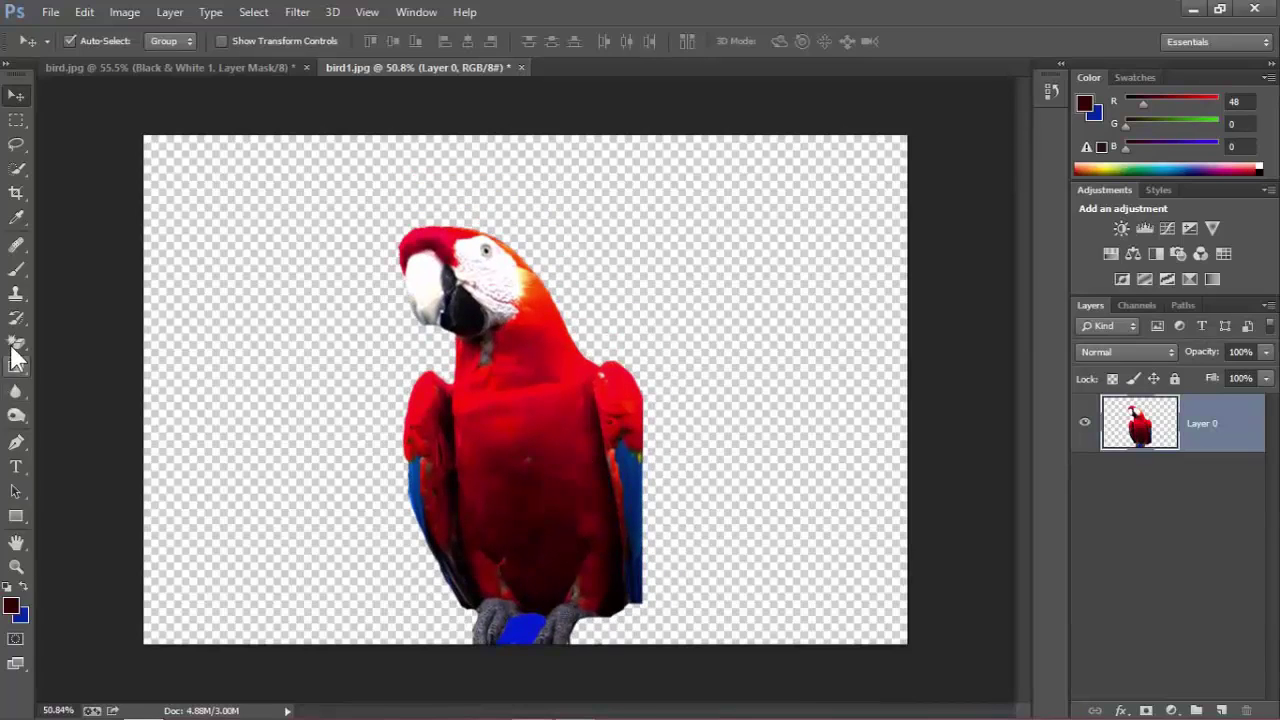
left_click(16, 343)
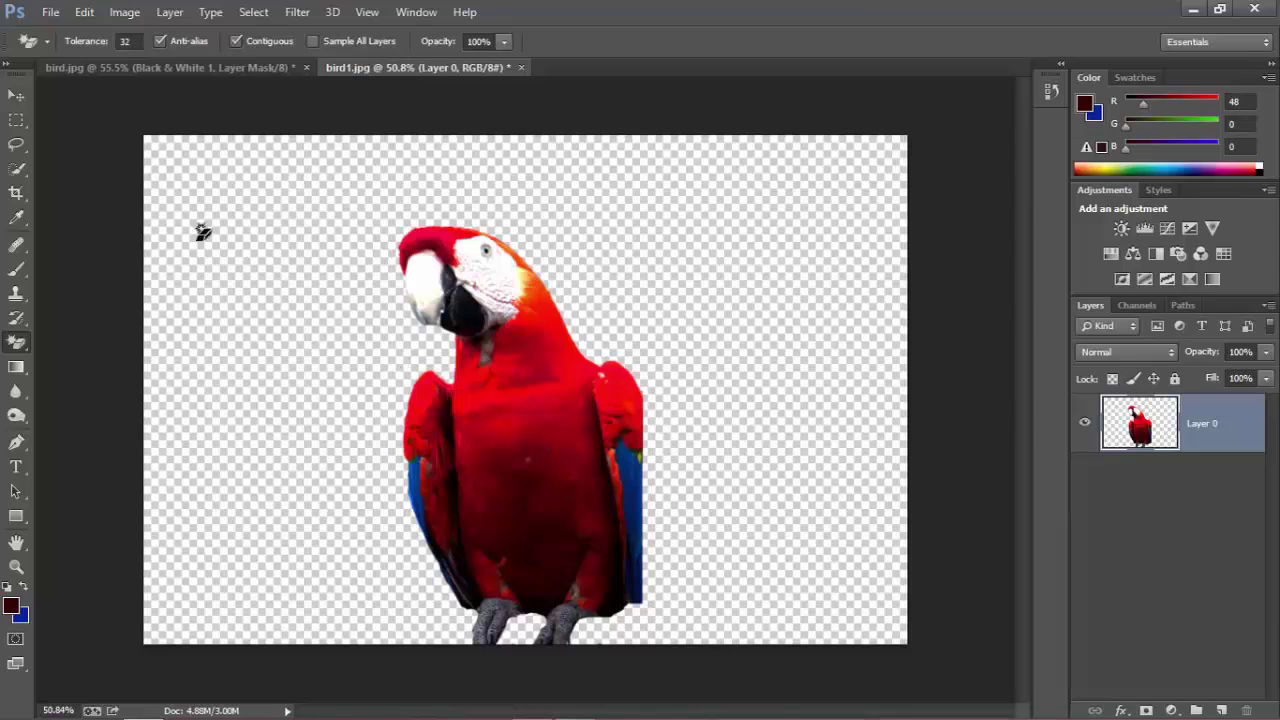
left_click(16, 95)
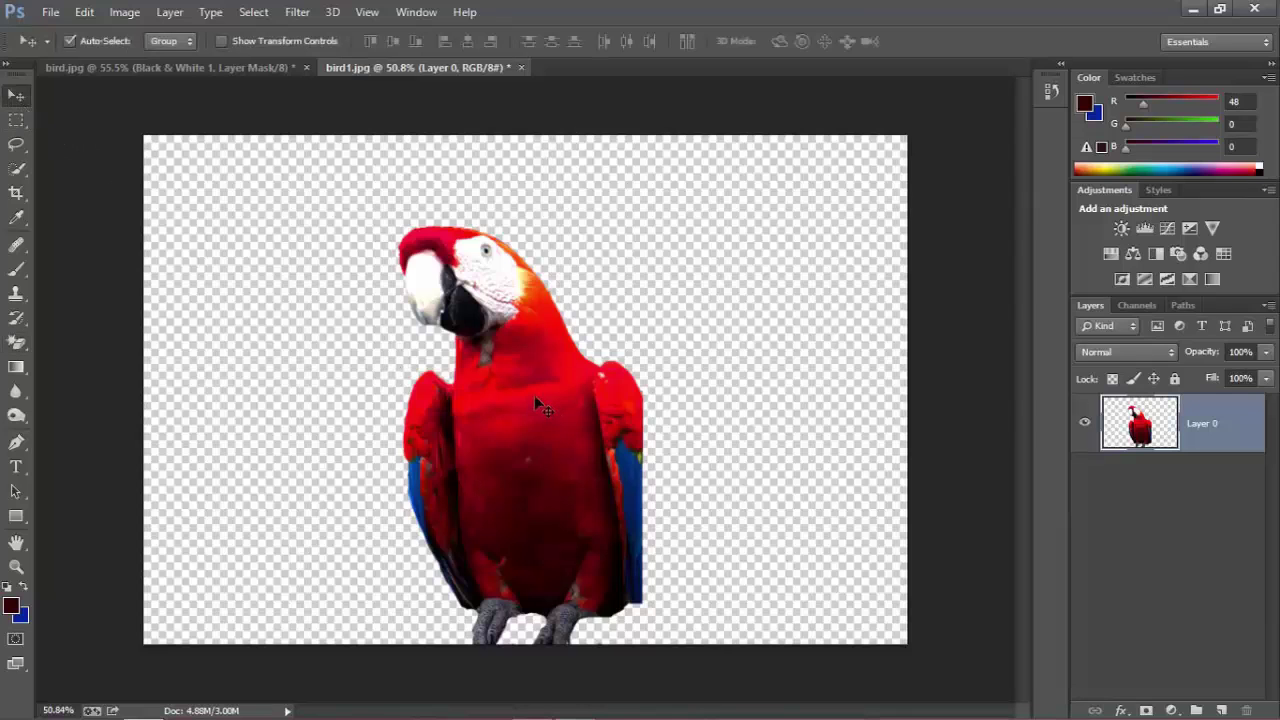
Open Save for Web and set the format to PNG-24 to keep transparency.
left_click(48, 12)
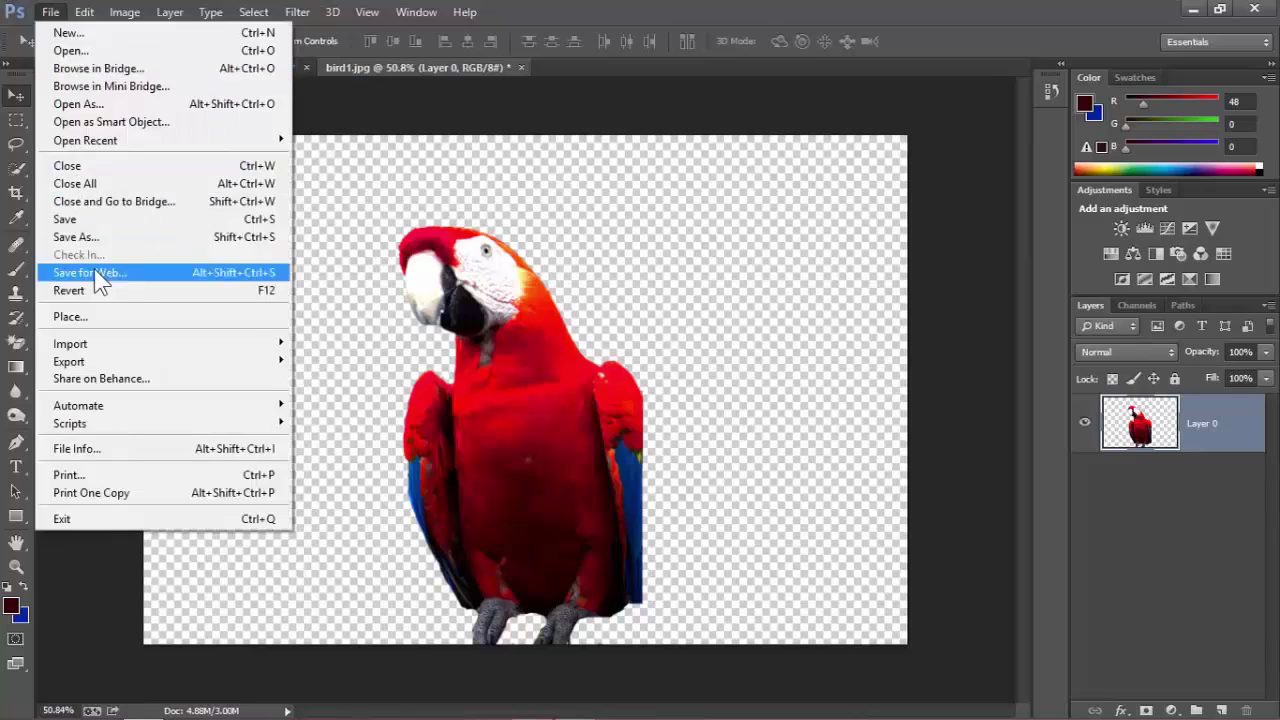
left_click(94, 269)
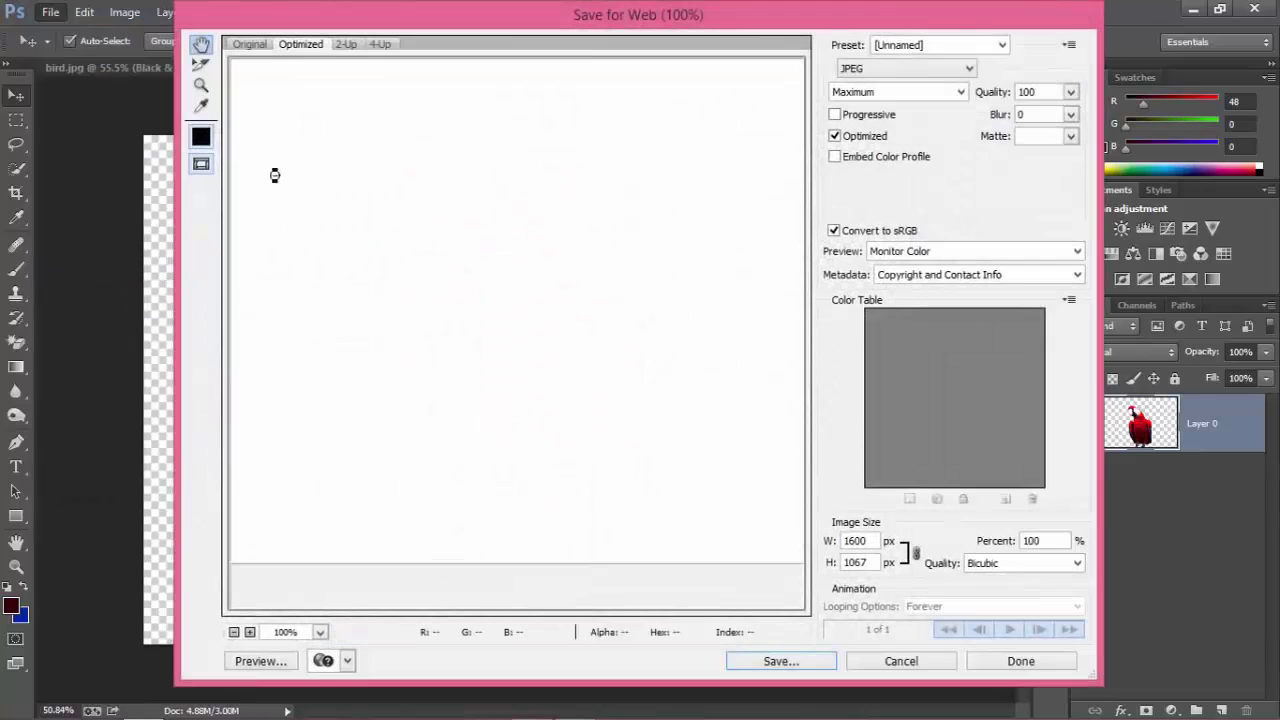
left_click(887, 69)
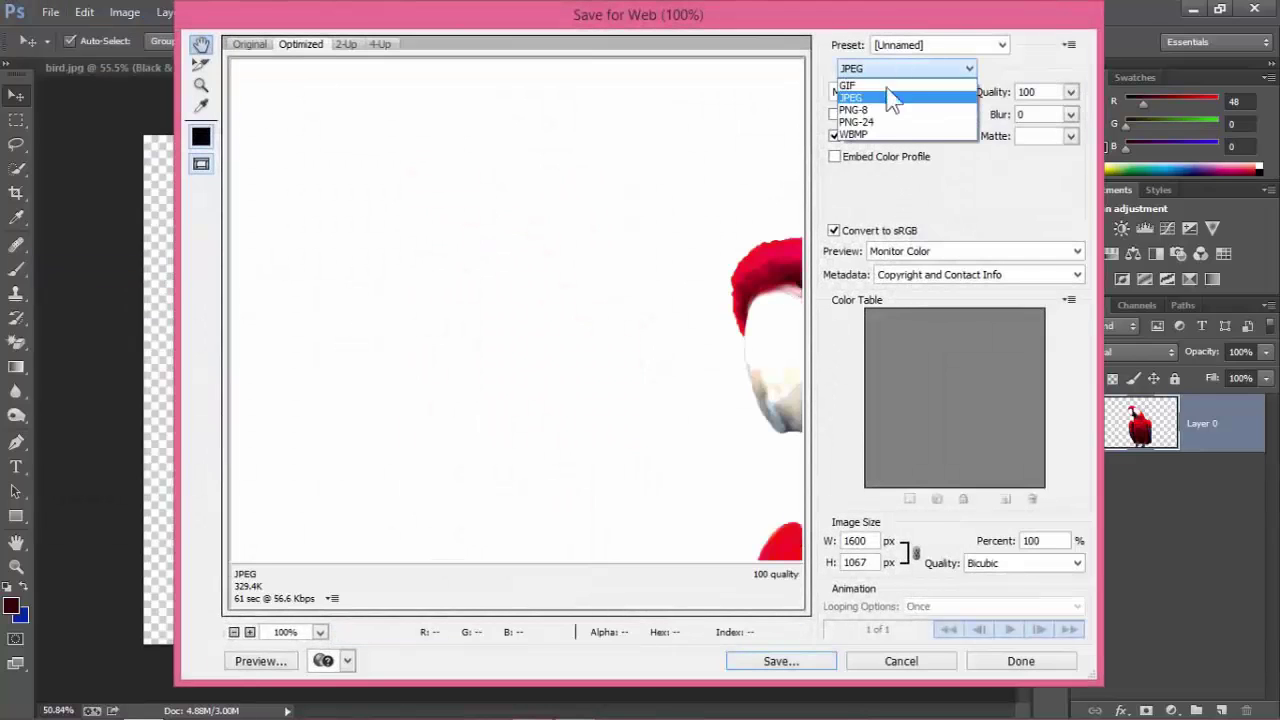
left_click(886, 122)
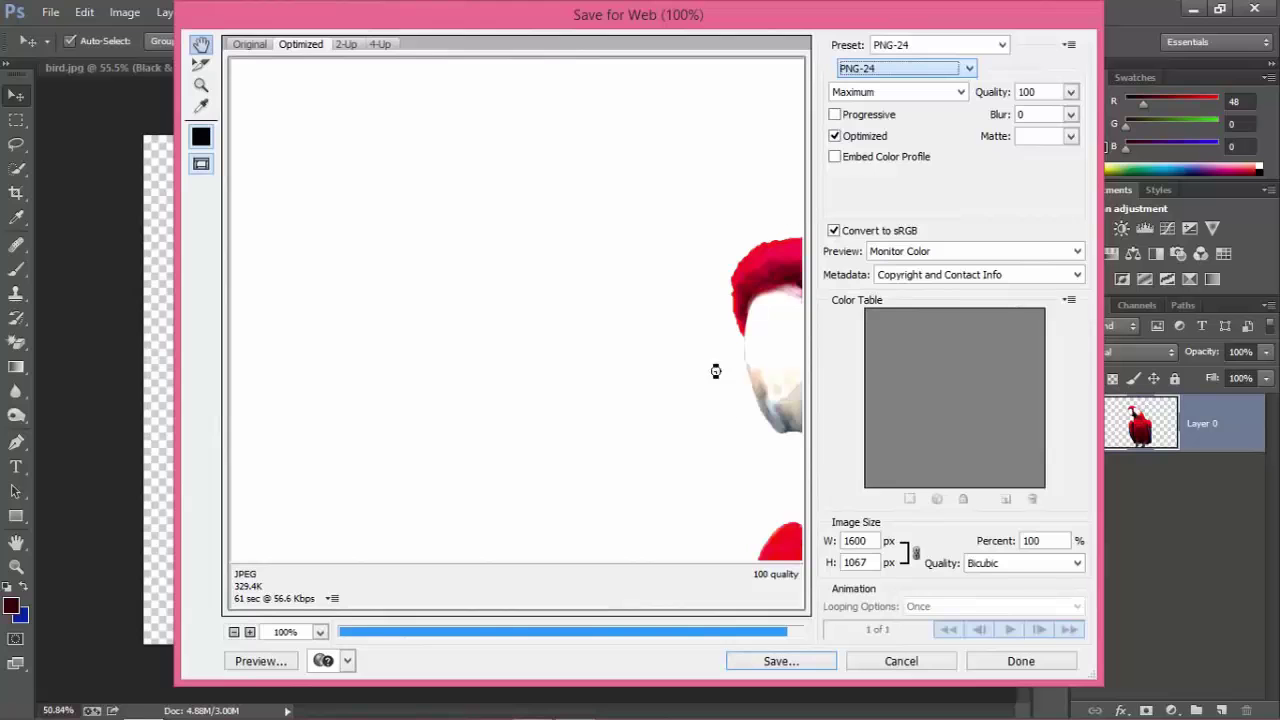